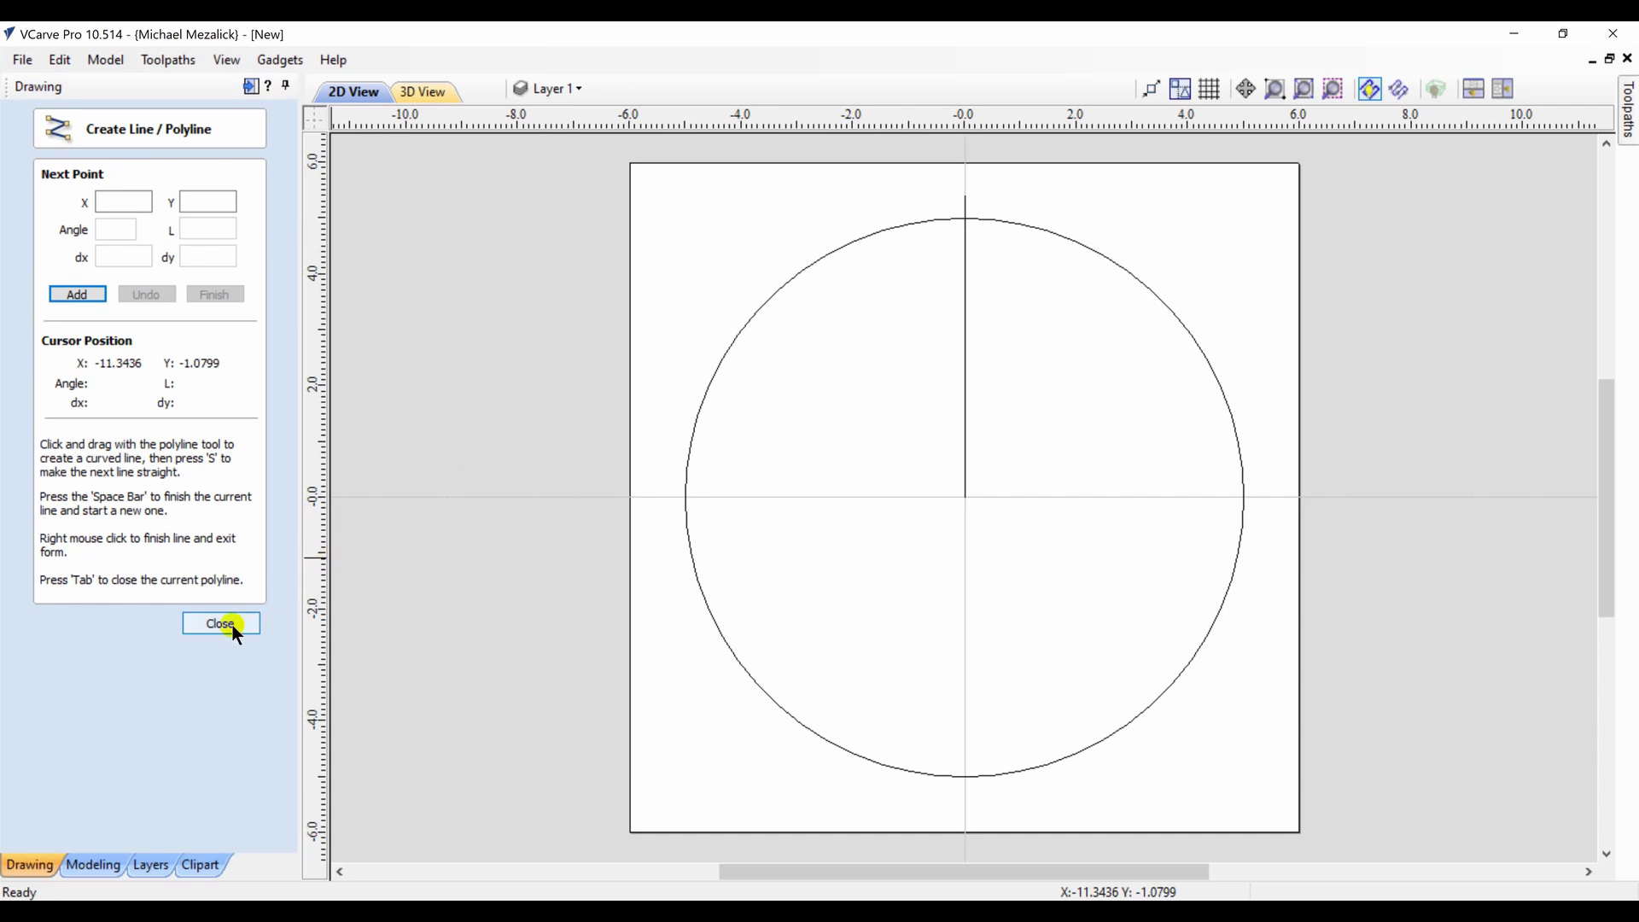
Circular-copy the vertical line around rotation center X 0.0, Y 0.0 as 26 rotated items over a total angle of 360 degrees
{"action": "left_click", "coordinate": [229, 624]}
{"action": "left_click", "coordinate": [963, 384]}
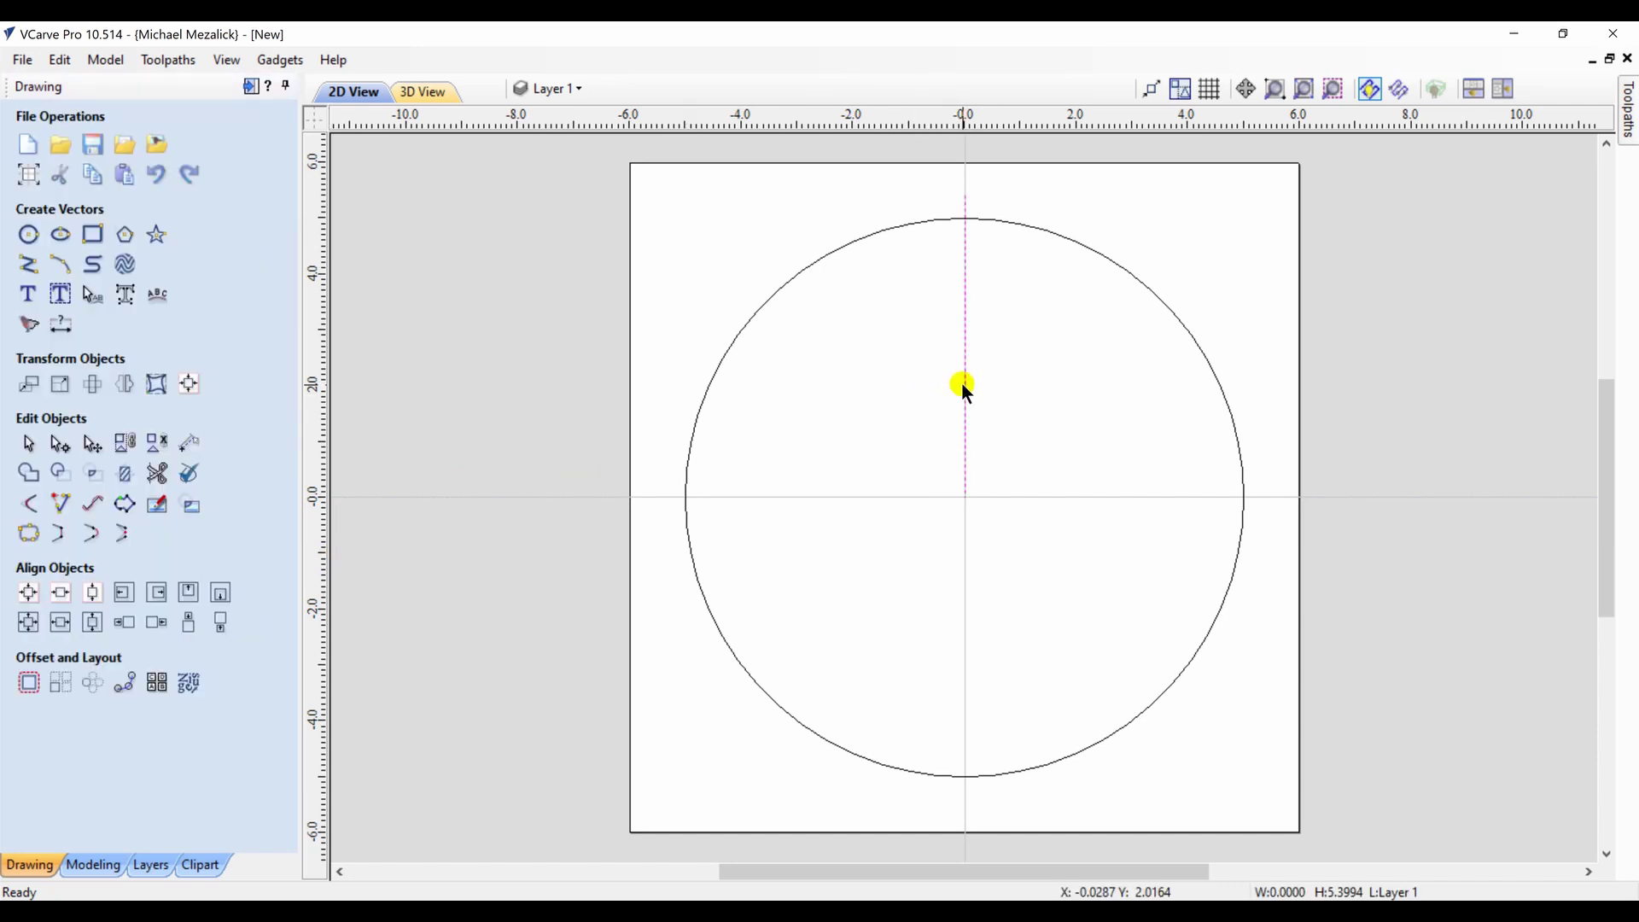
{"action": "left_click", "coordinate": [91, 679]}
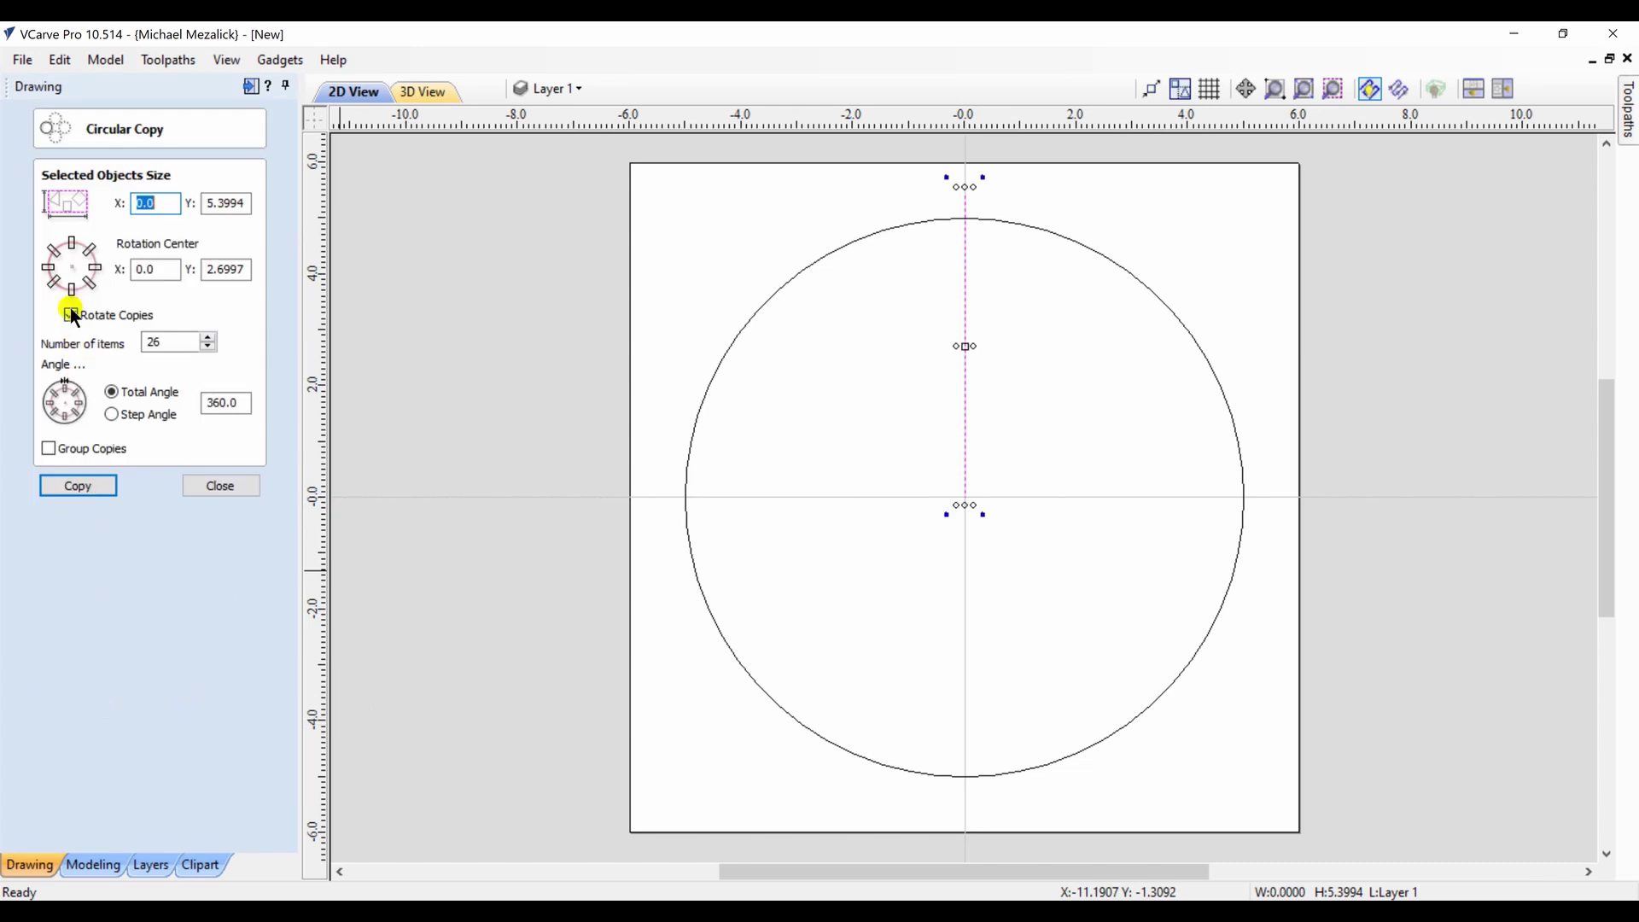
{"action": "left_click", "coordinate": [76, 271]}
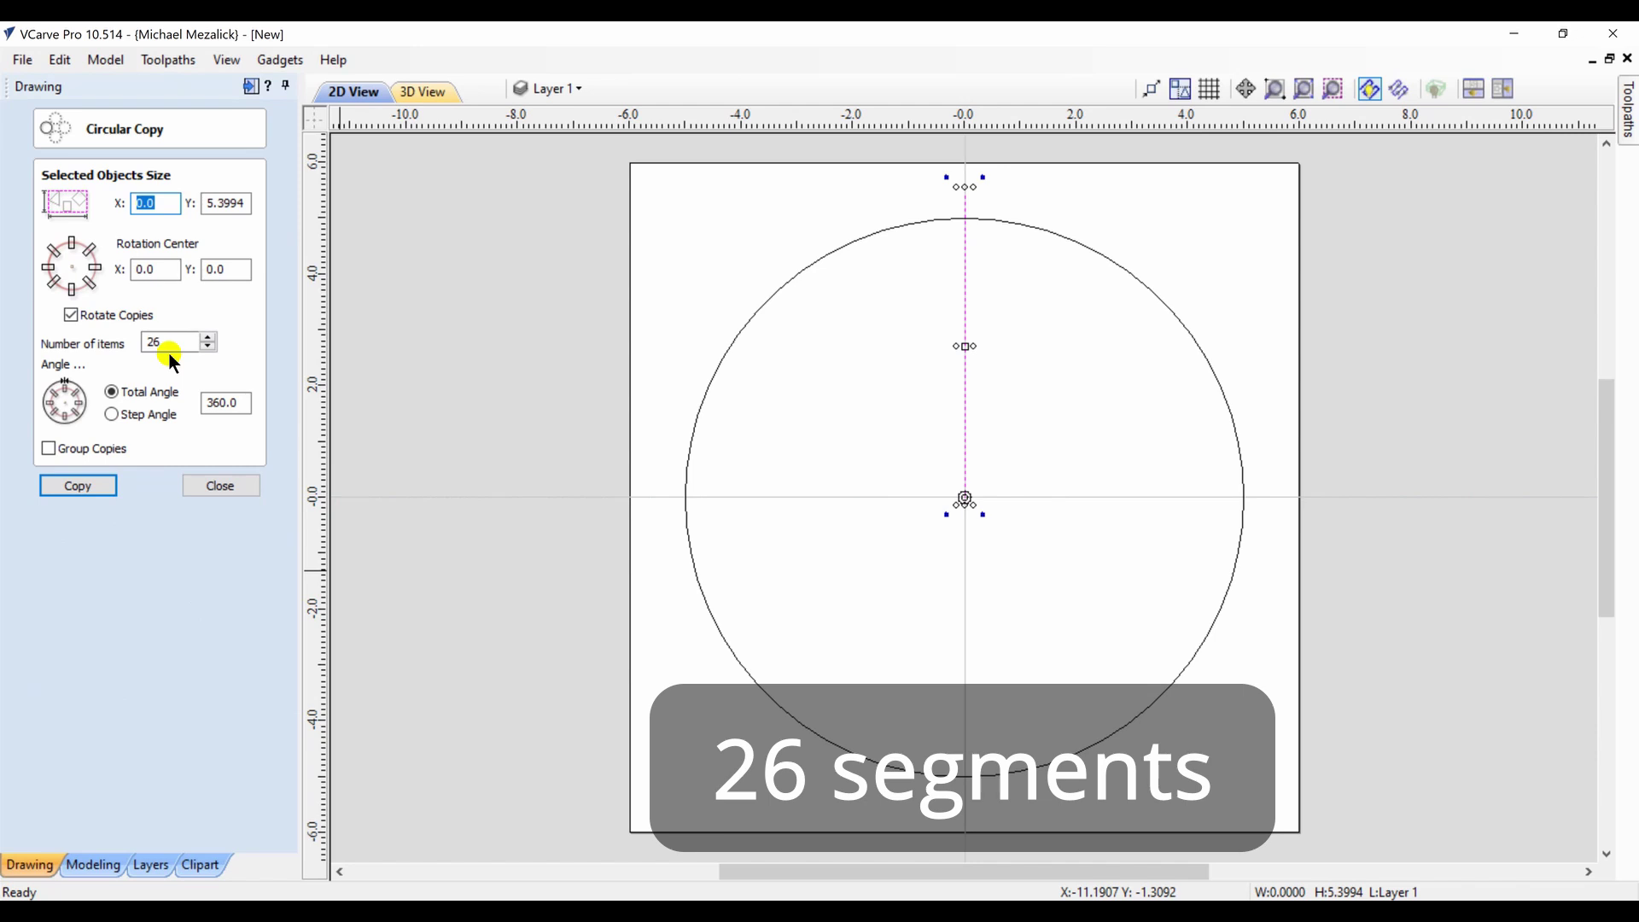
{"action": "left_click", "coordinate": [78, 486]}
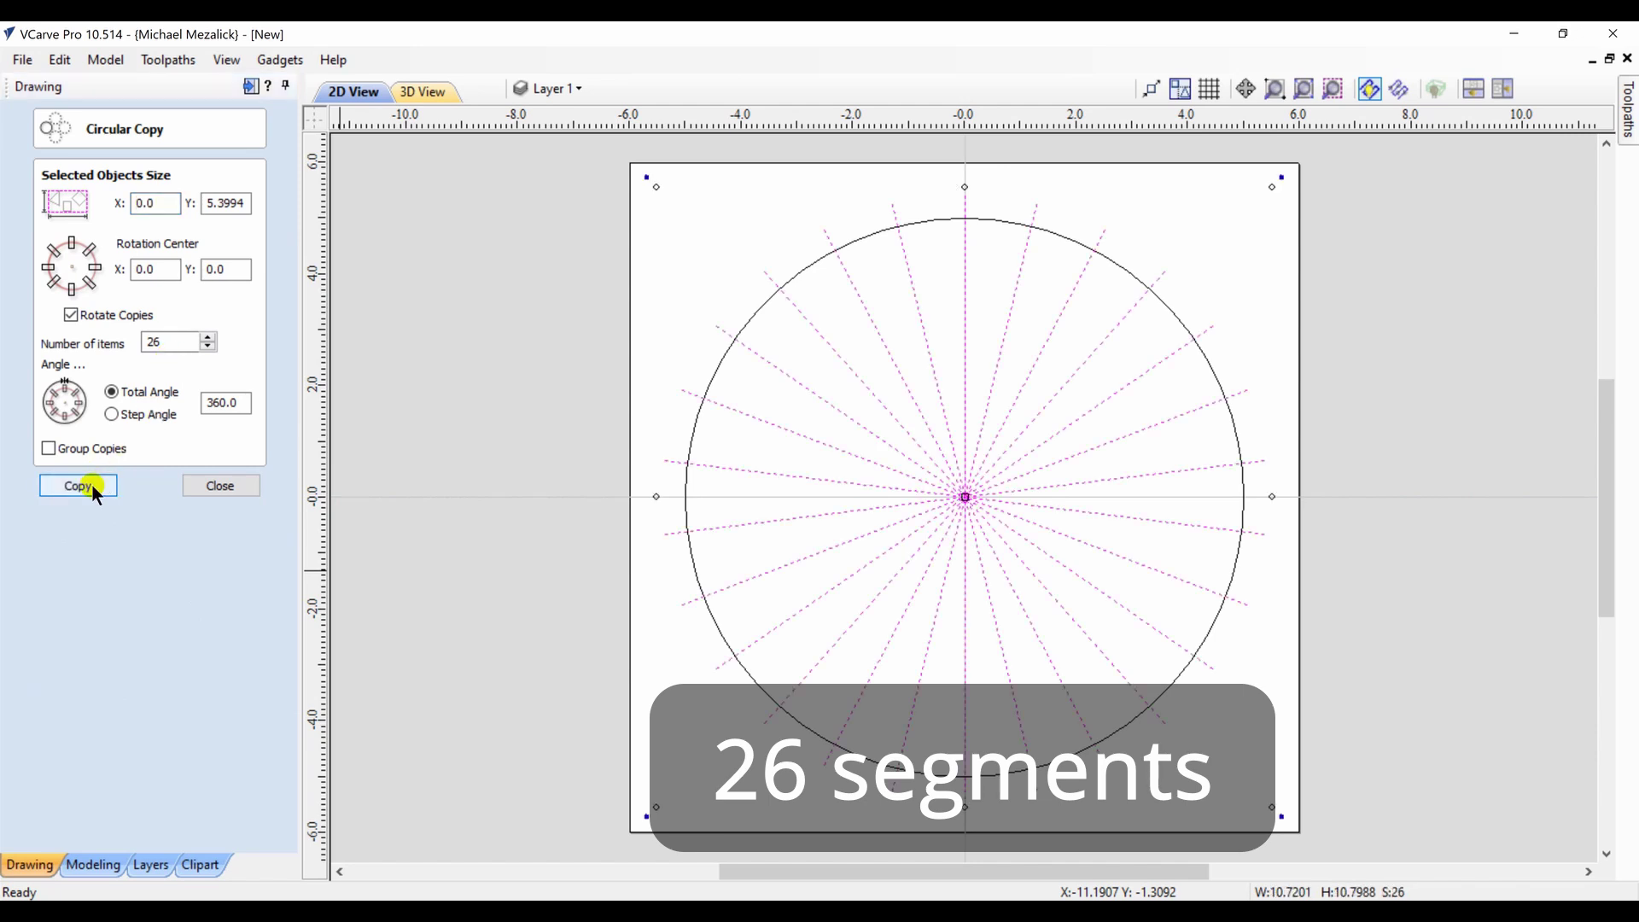
{"action": "left_click", "coordinate": [209, 483]}
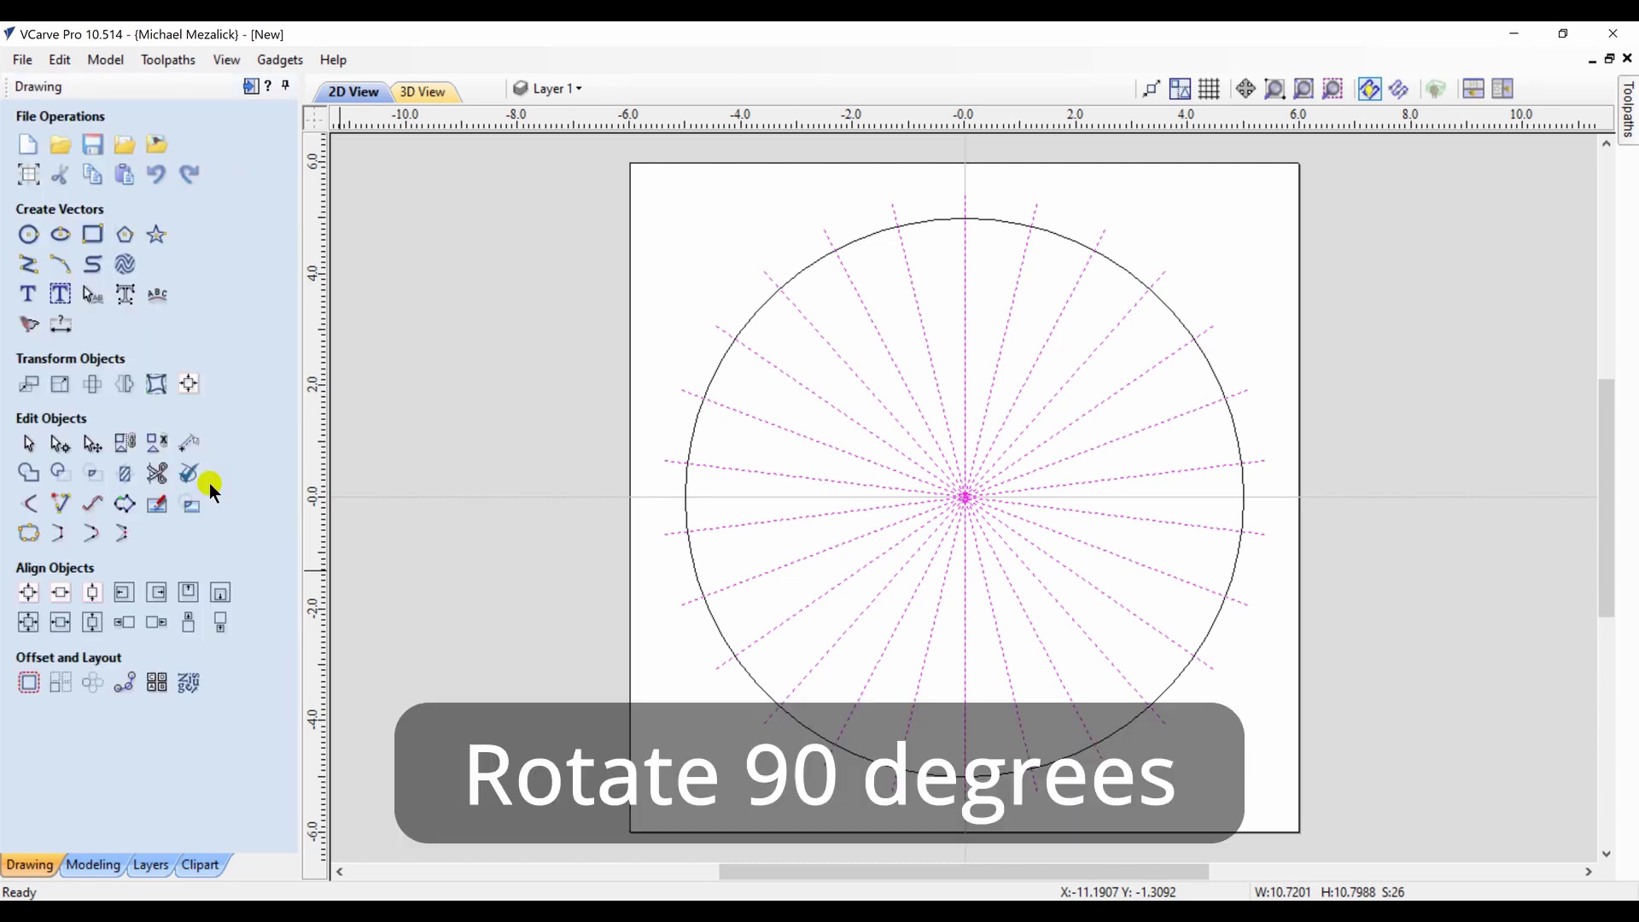
Rotate the radial lines 90 degrees and delete all of them except the two upper lines flanking the vertical centerline
{"action": "key", "text": "9"}
{"action": "key", "text": "9"}
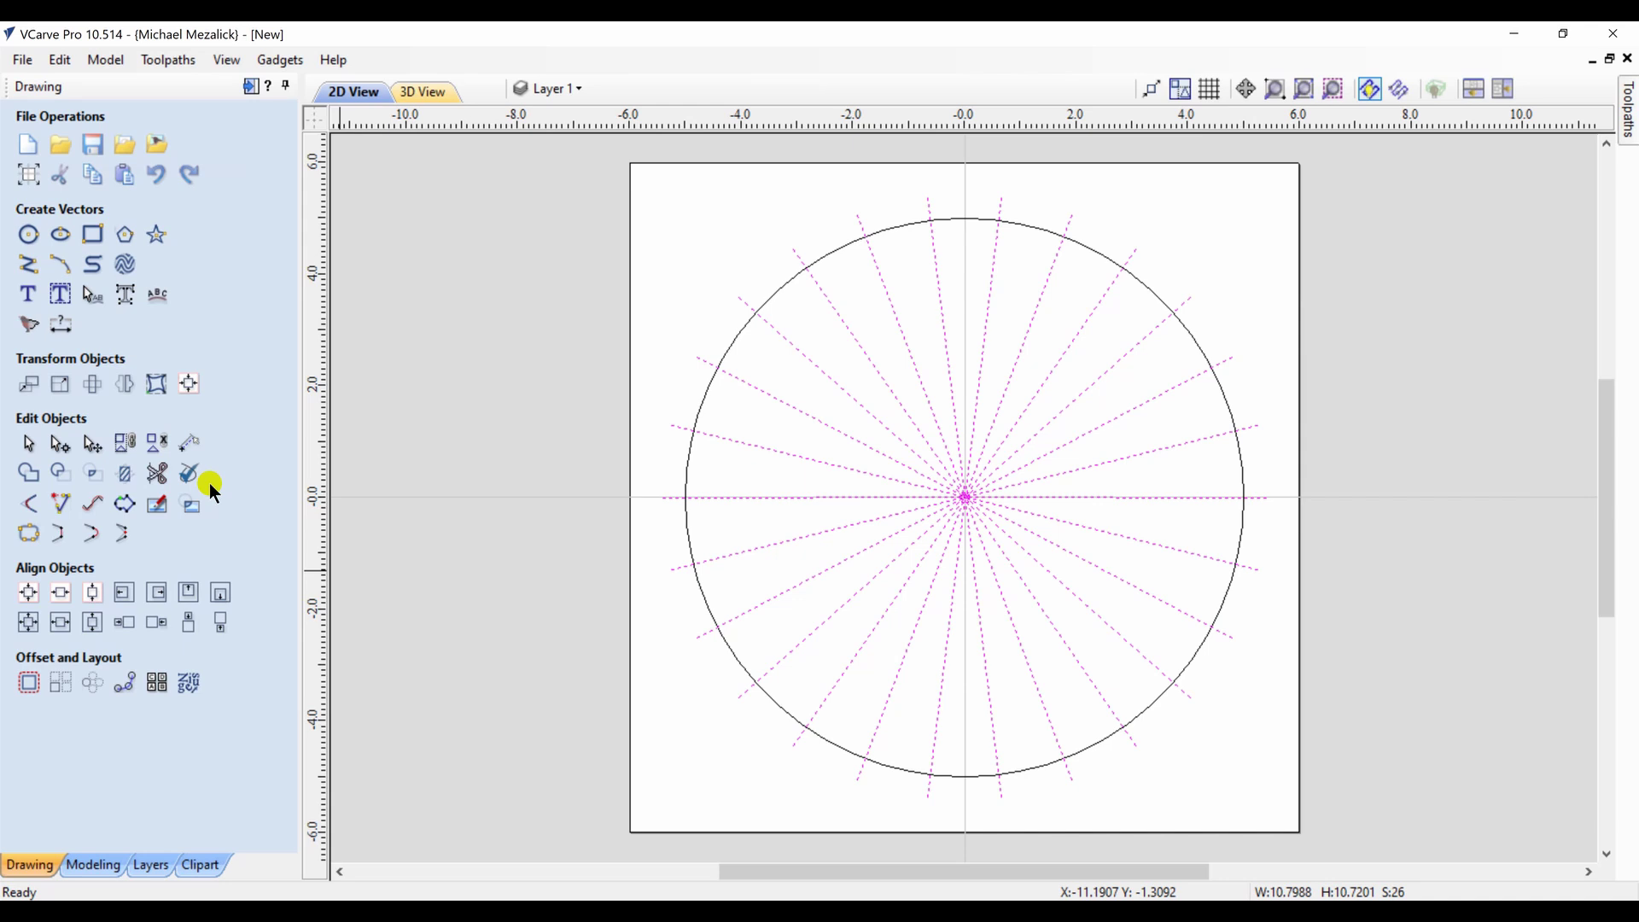
{"action": "left_click", "coordinate": [937, 272]}
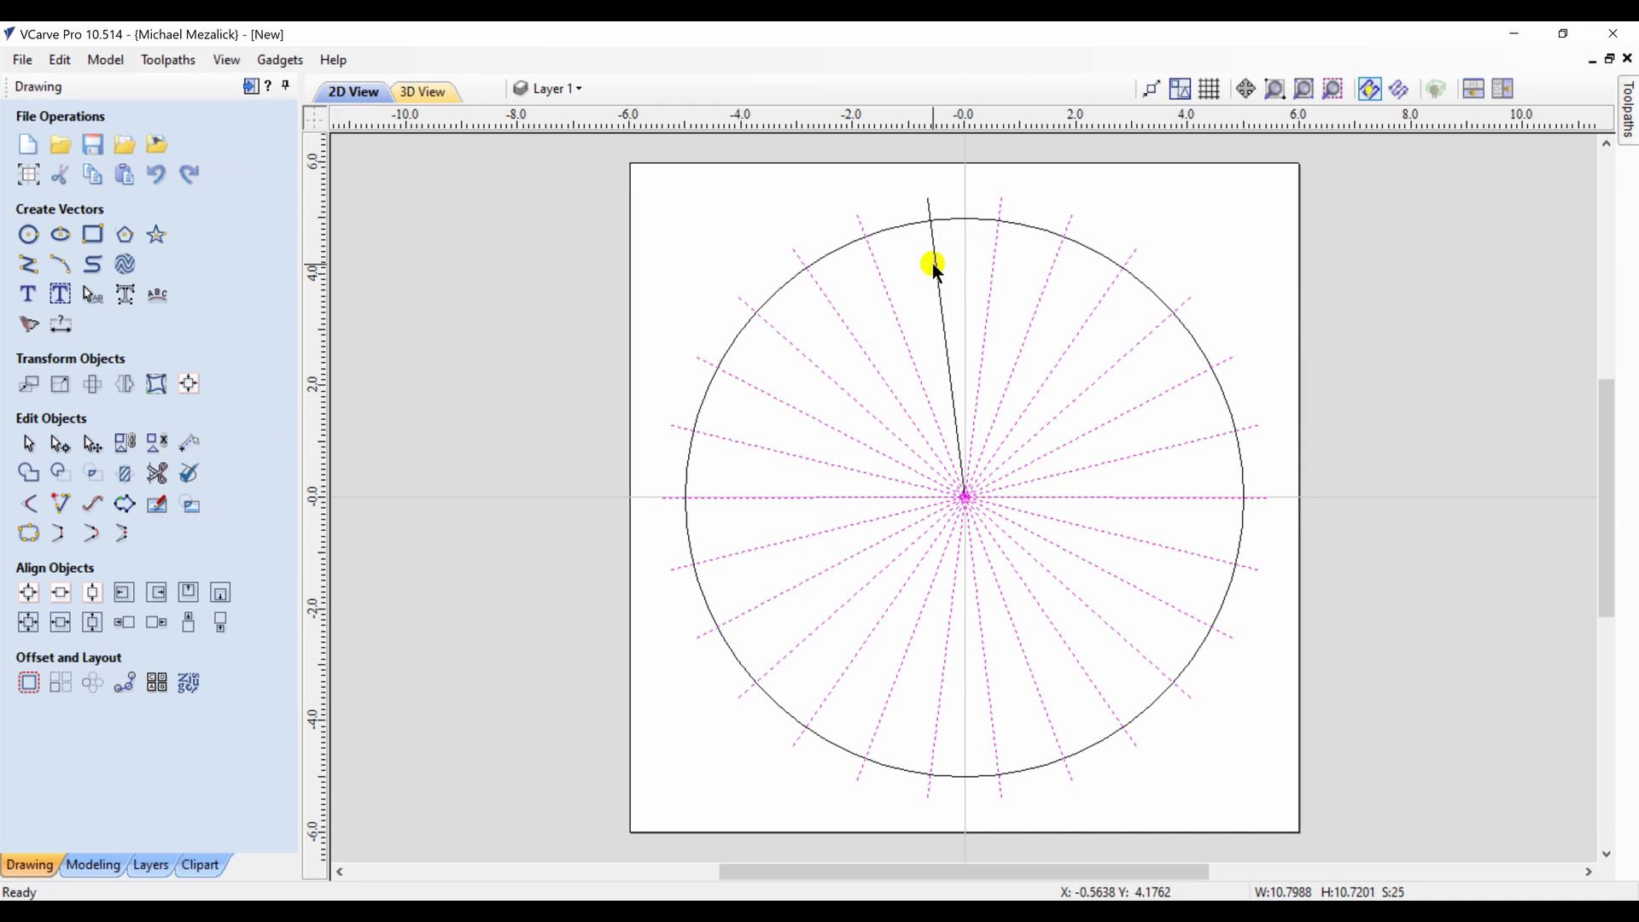
{"action": "left_click", "coordinate": [991, 282], "text": "ctrl"}
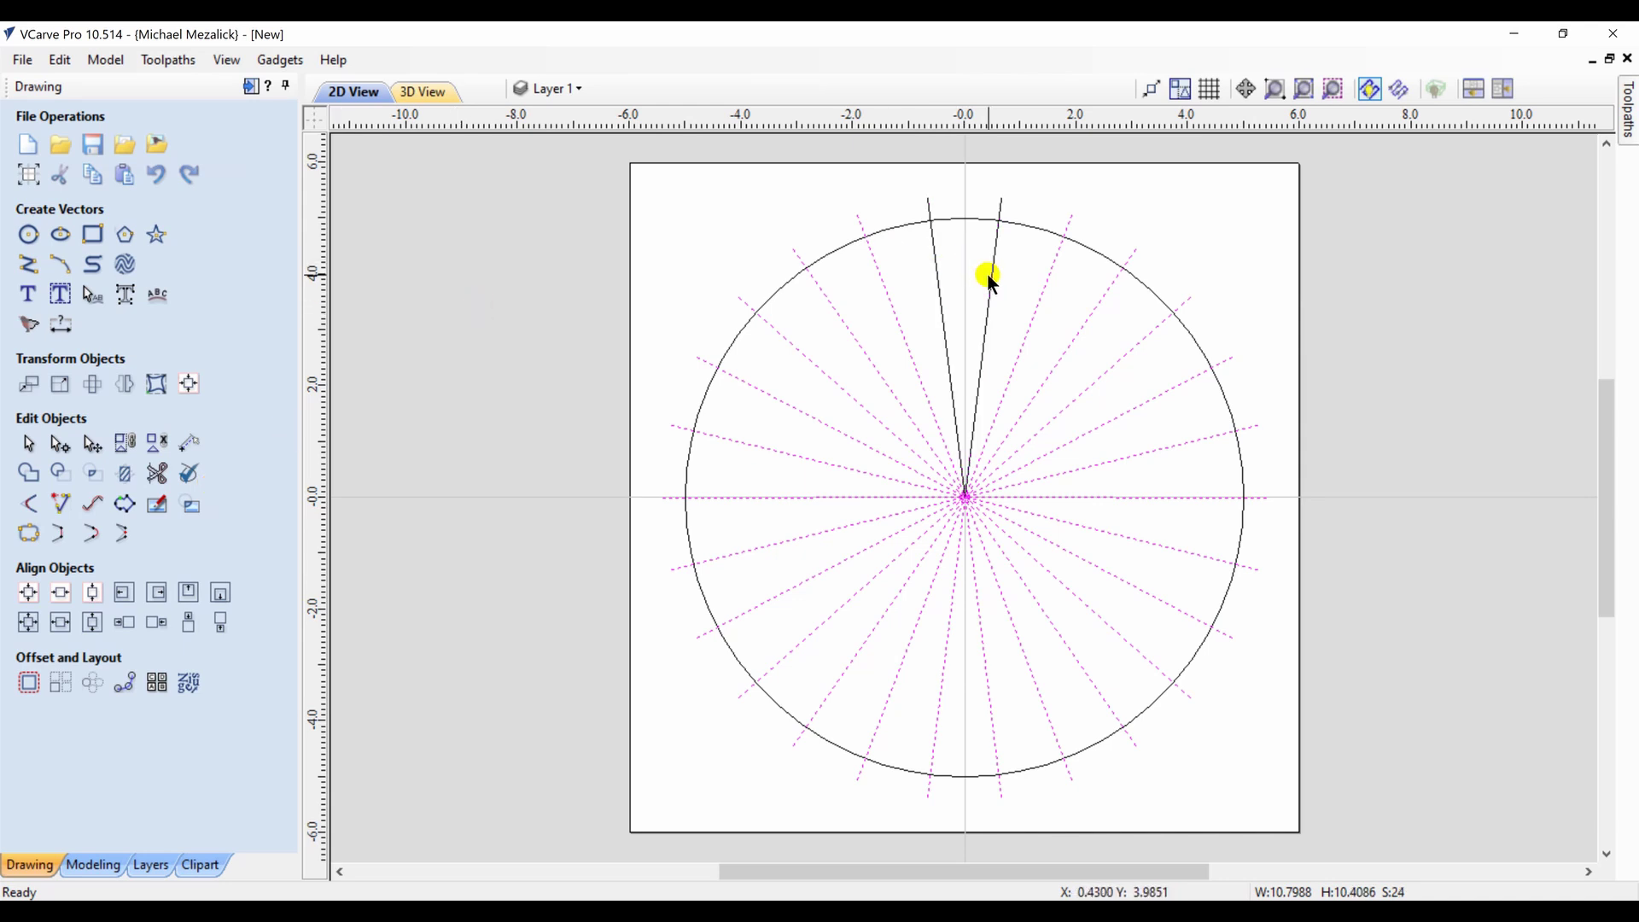
{"action": "key", "text": "Delete"}
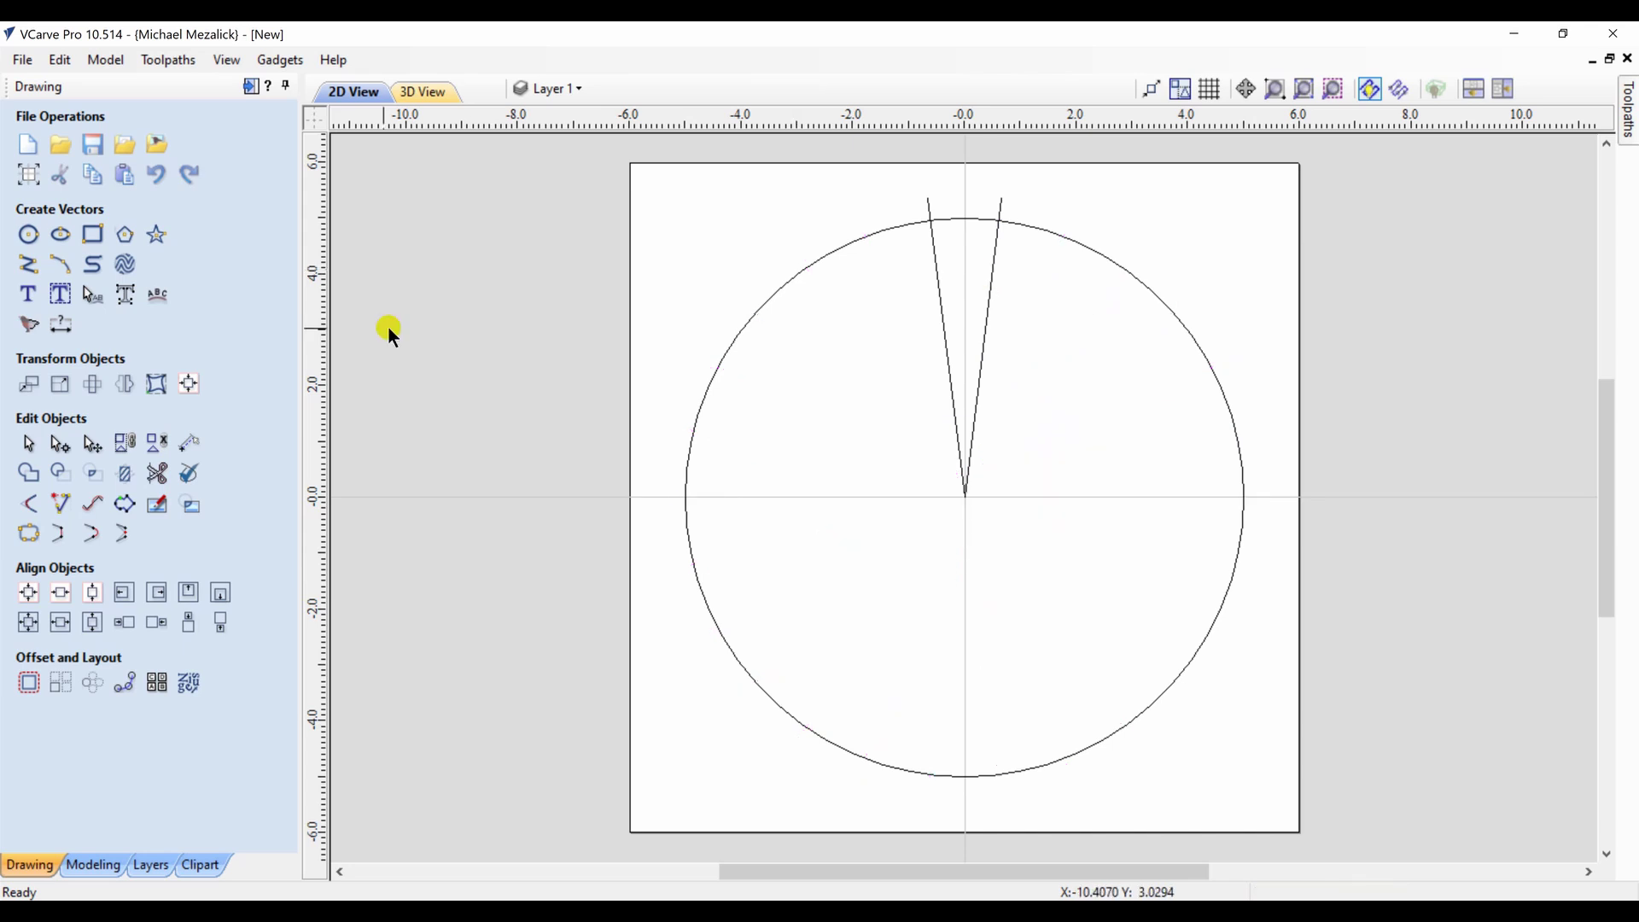
Trim away the circle outside the two radial lines and delete both lines, keeping only the short arc between them
{"action": "left_click", "coordinate": [157, 472]}
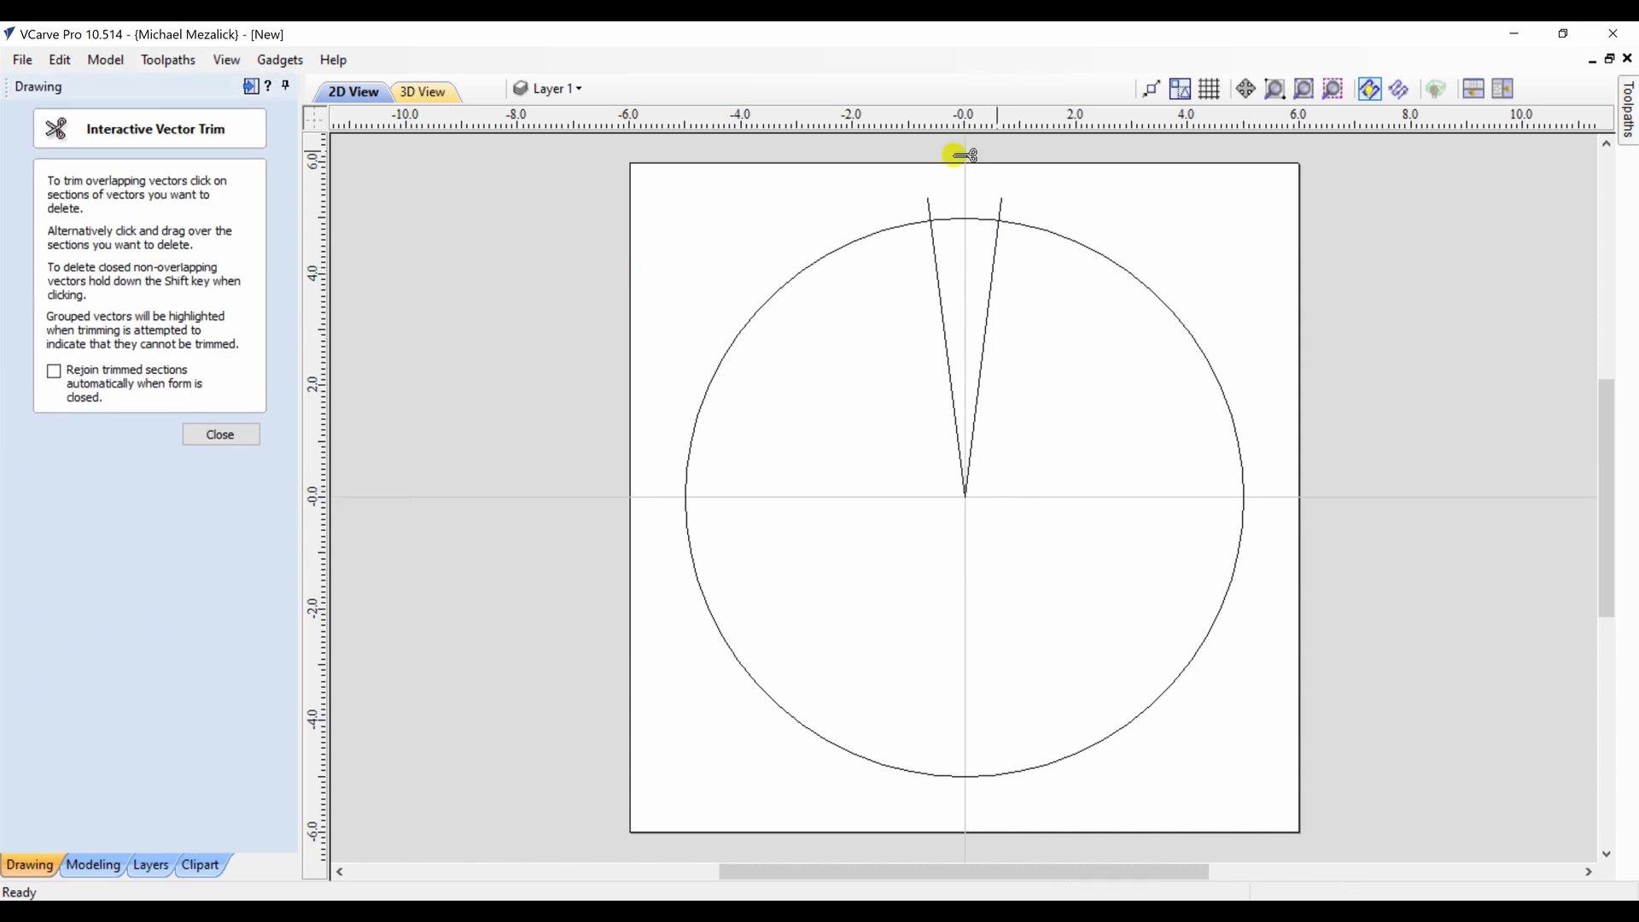
{"action": "left_click", "coordinate": [1016, 223]}
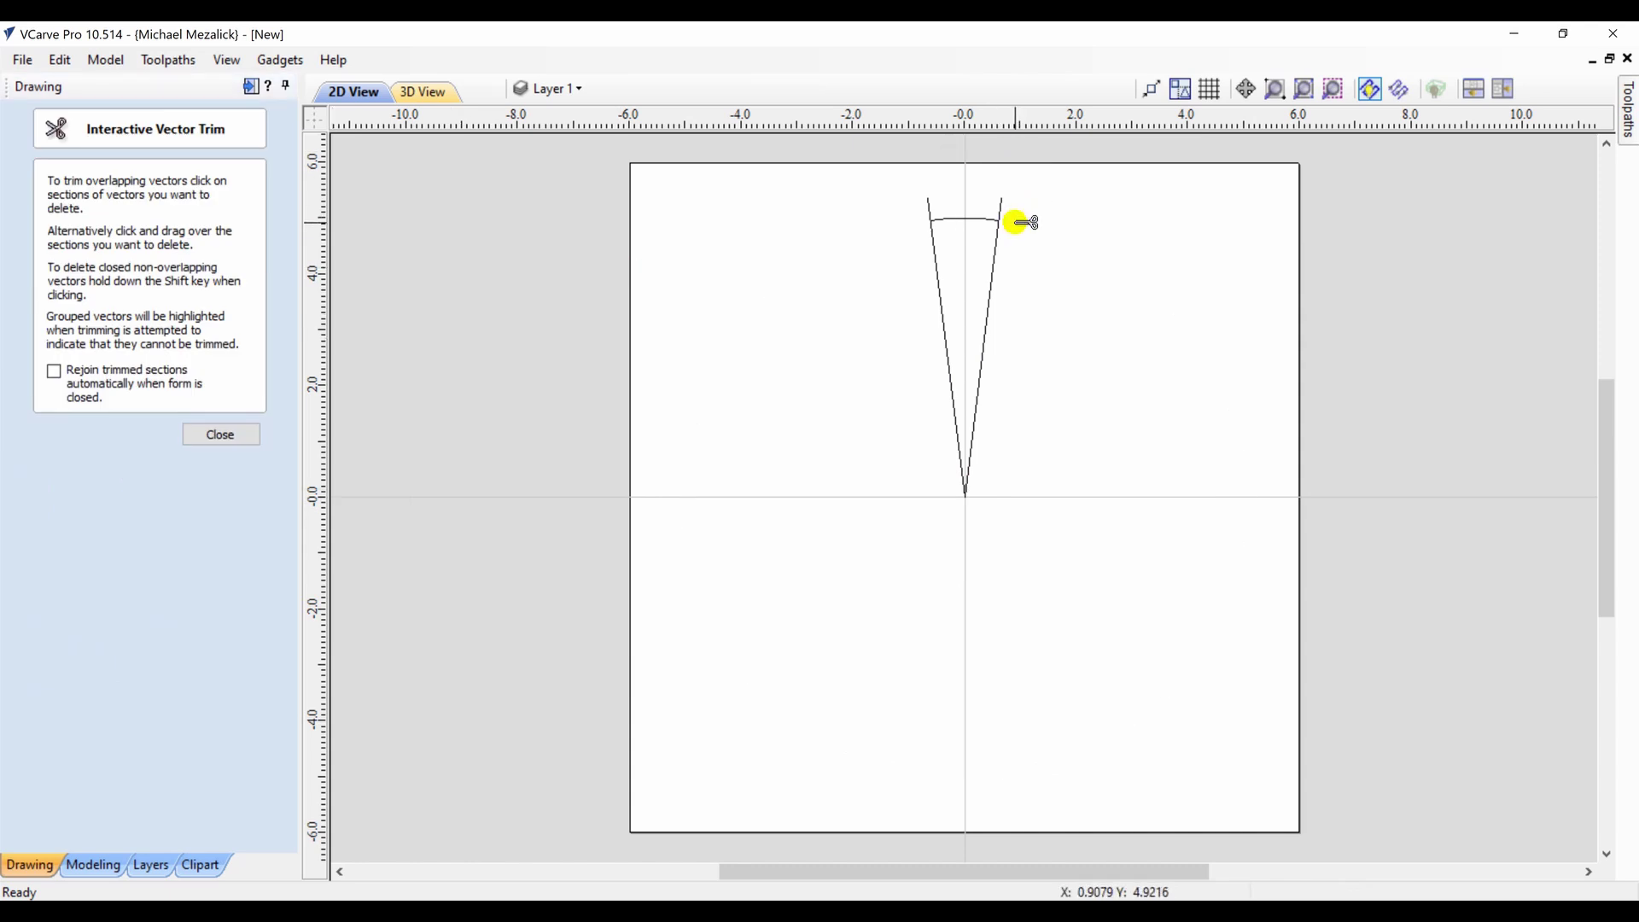
{"action": "left_click", "coordinate": [224, 433]}
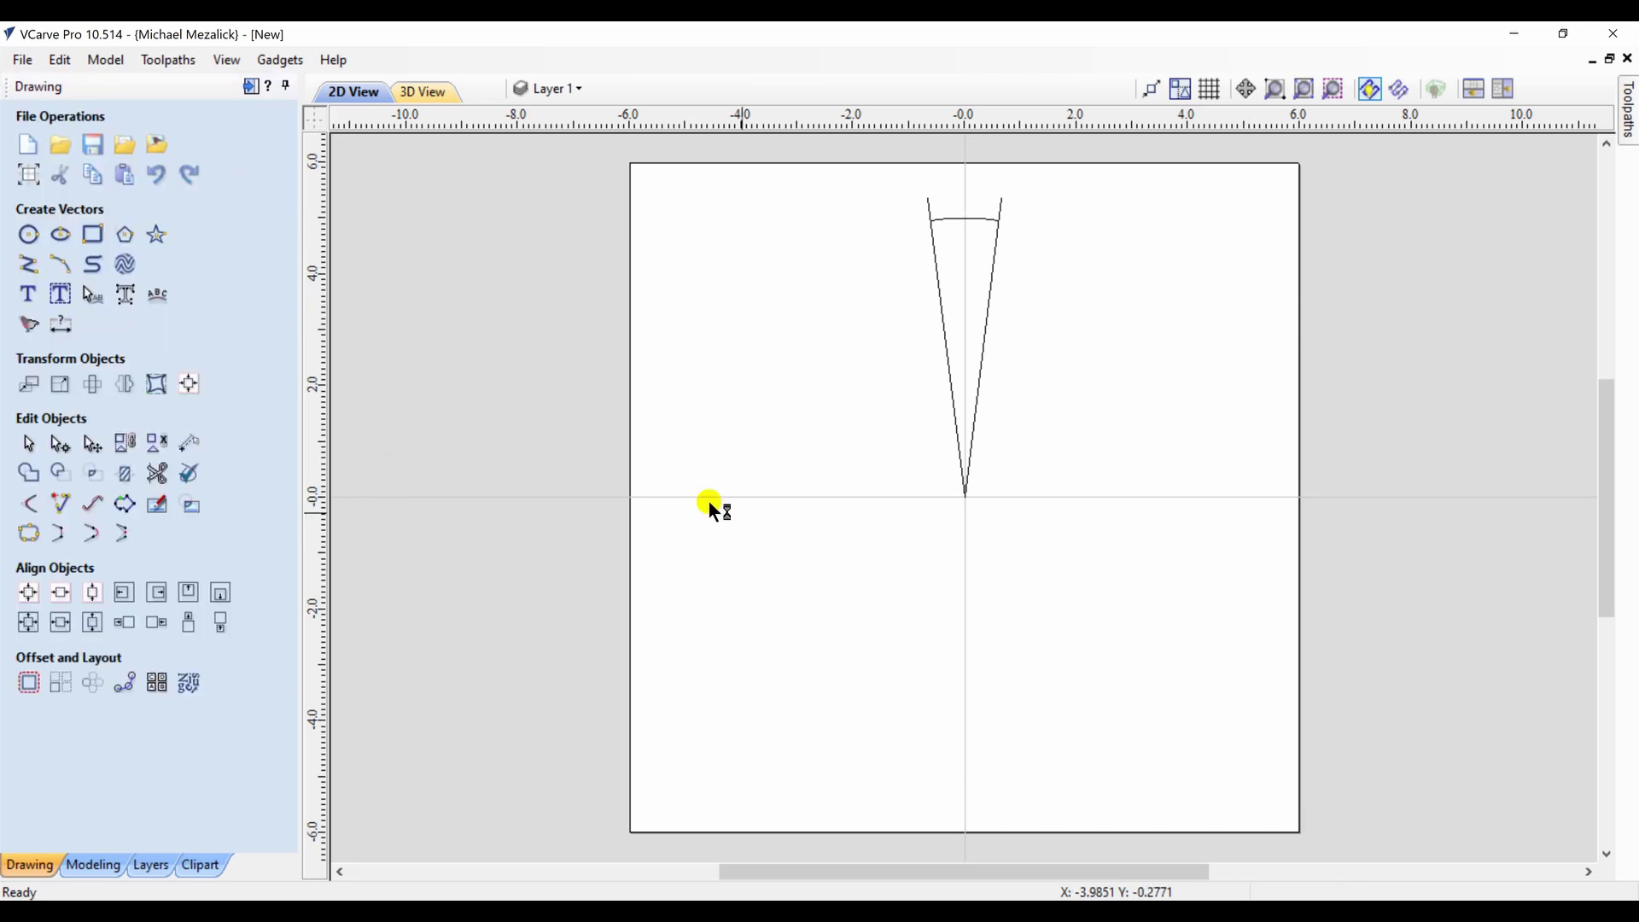
{"action": "left_click_drag", "start_coordinate": [974, 503], "coordinate": [937, 483]}
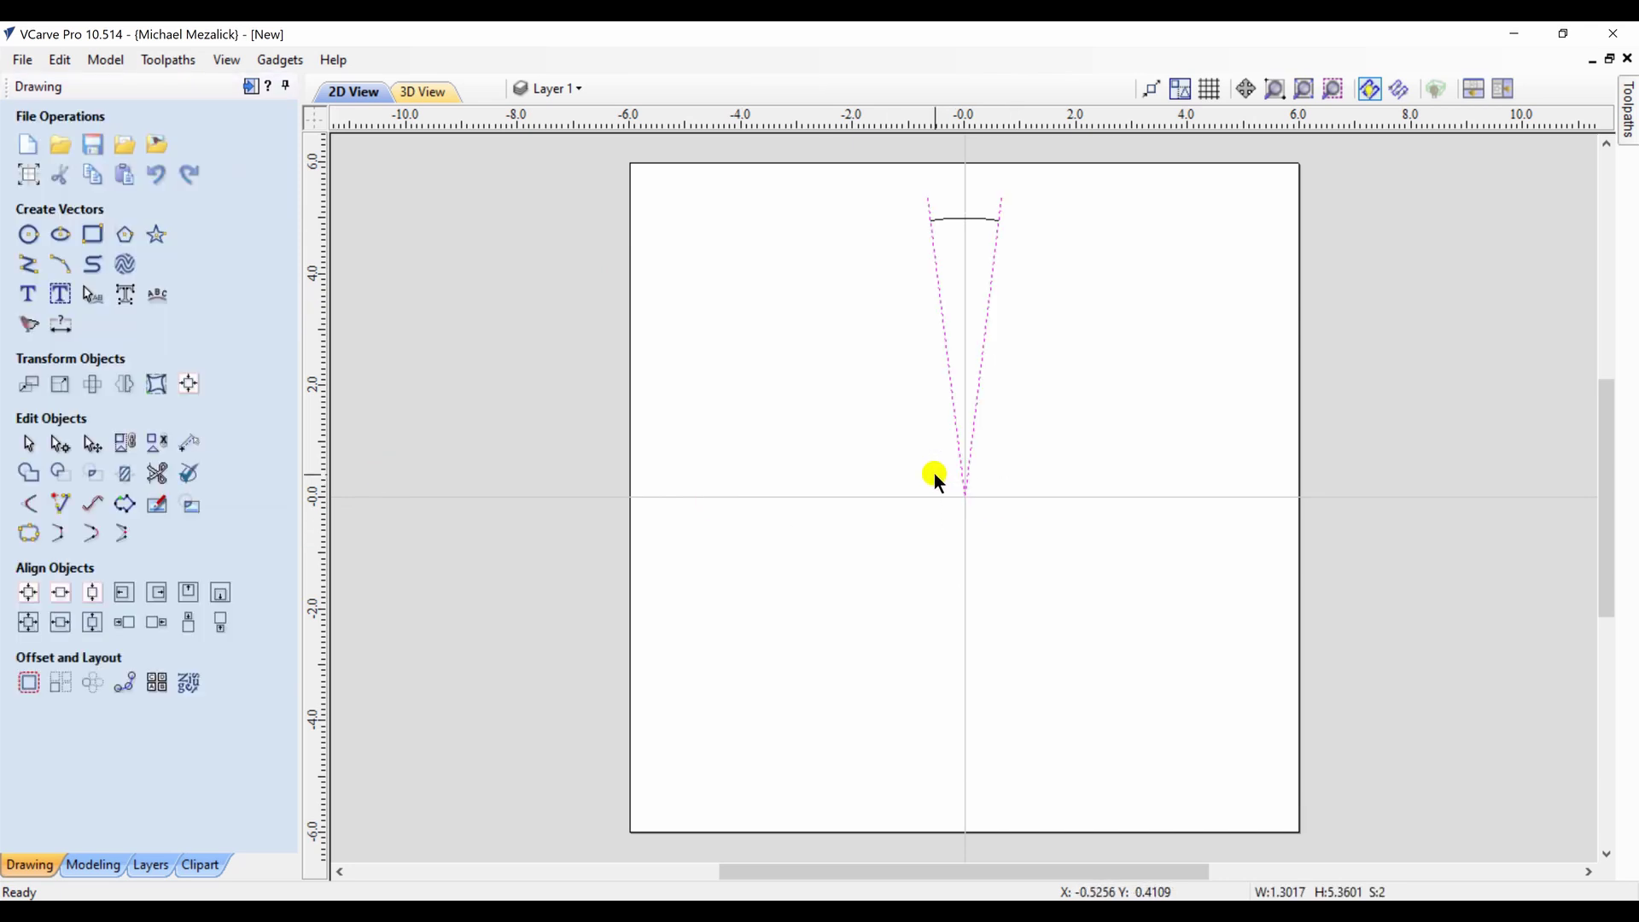
{"action": "key", "text": "Delete"}
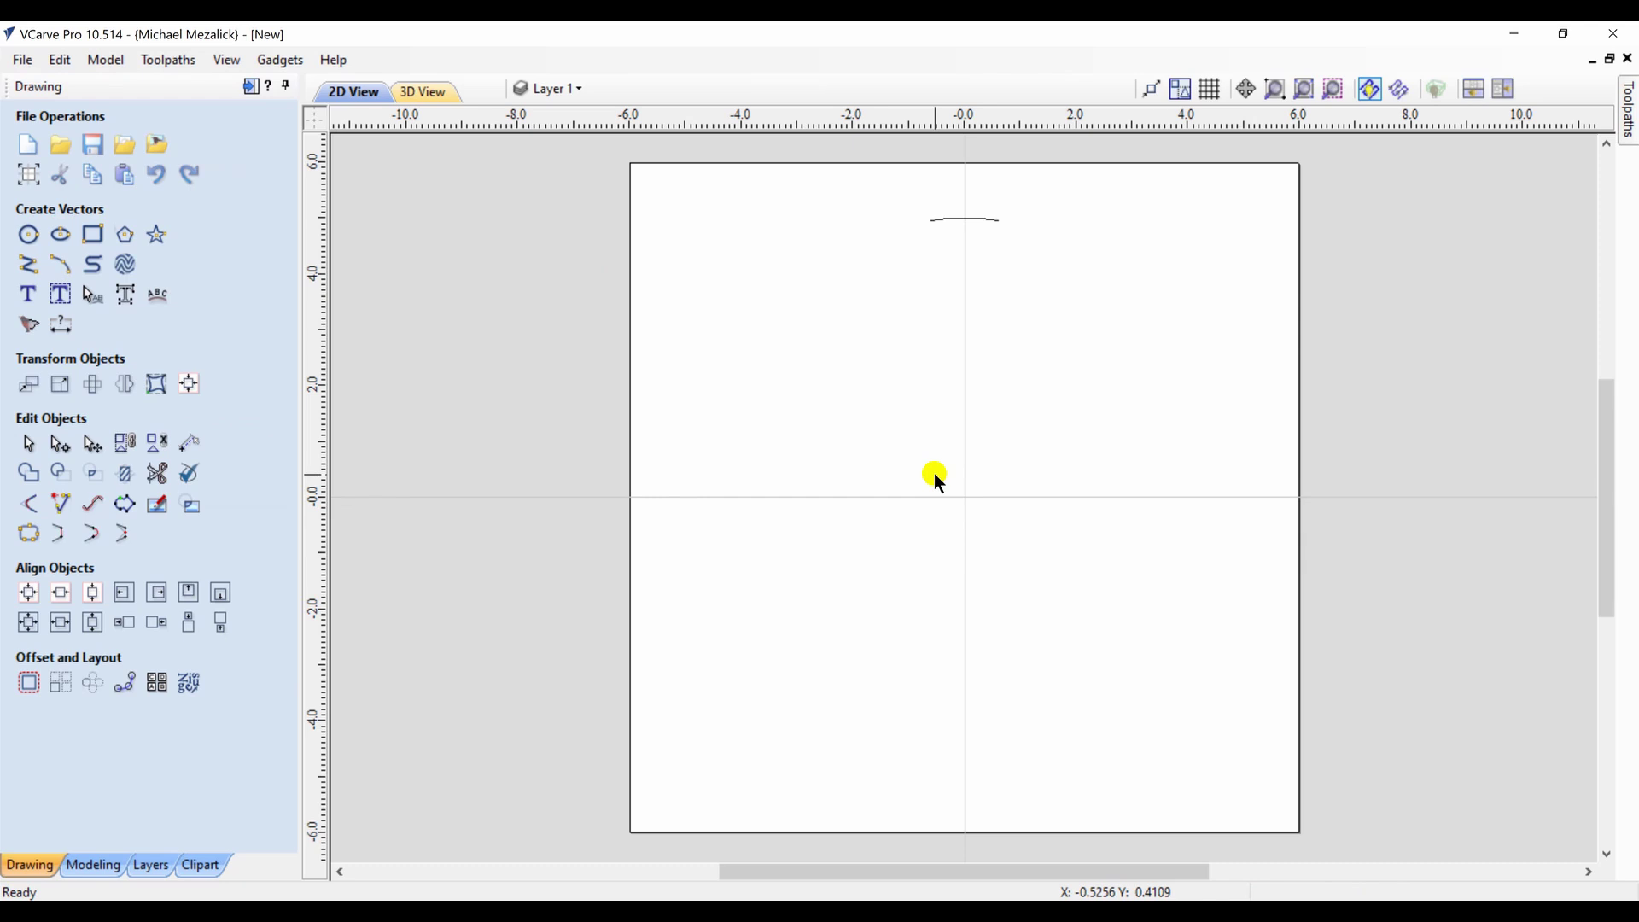
Draw an ellipse about 0.4 inches wide and 1.2 inches high centered on the arc, and move it clear of the arc
{"action": "left_click", "coordinate": [60, 238]}
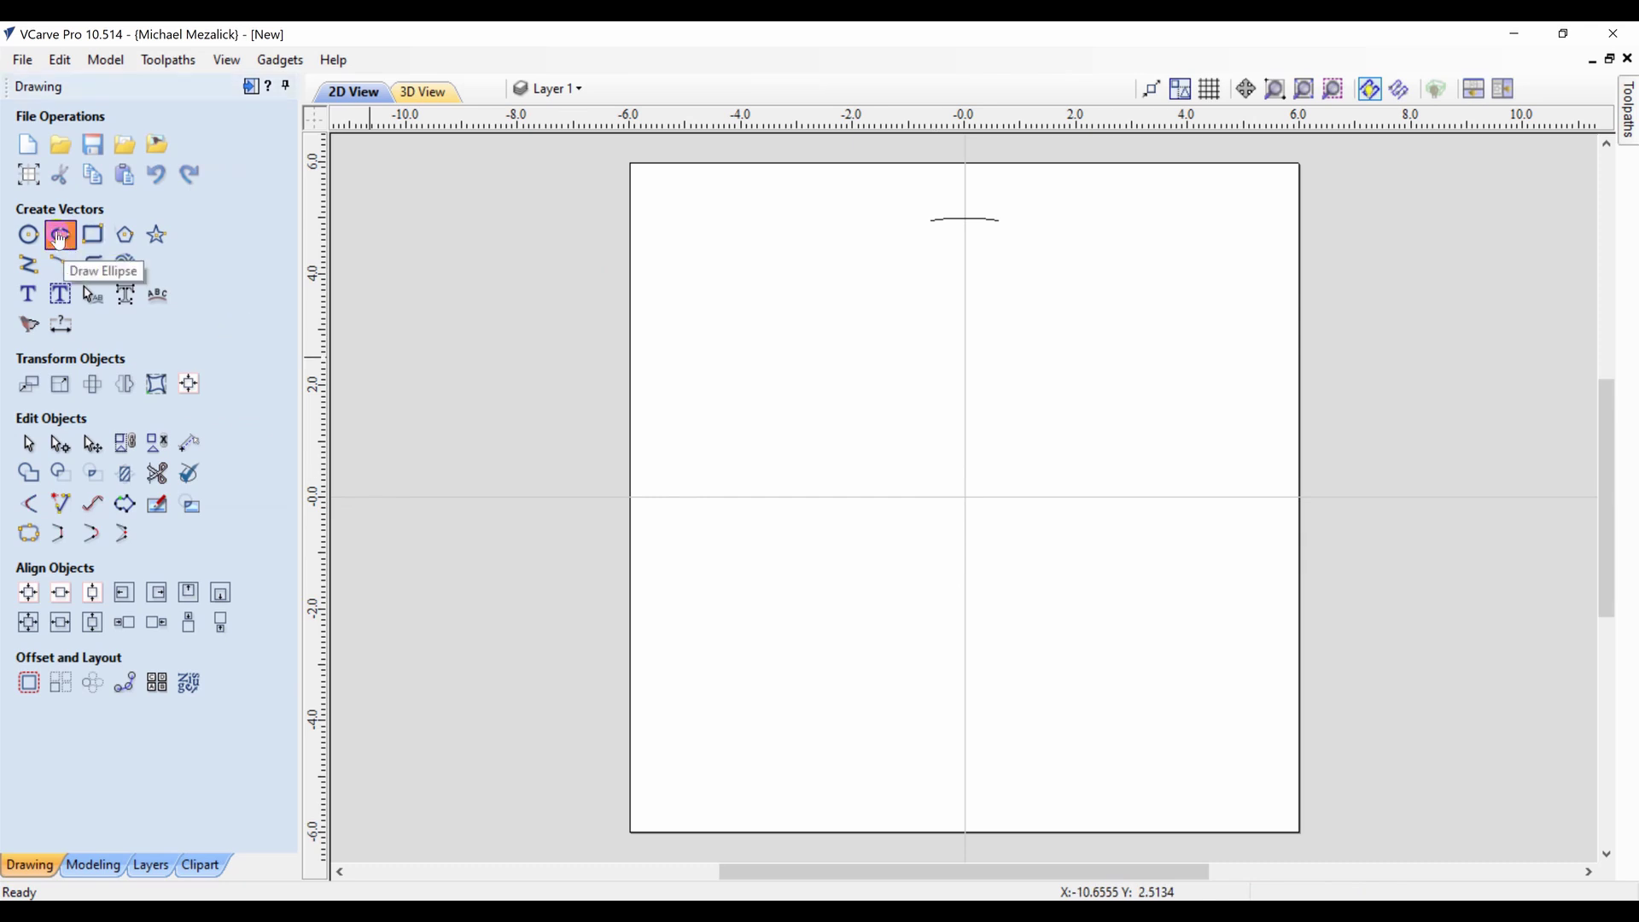
{"action": "left_click_drag", "start_coordinate": [965, 220], "coordinate": [979, 252]}
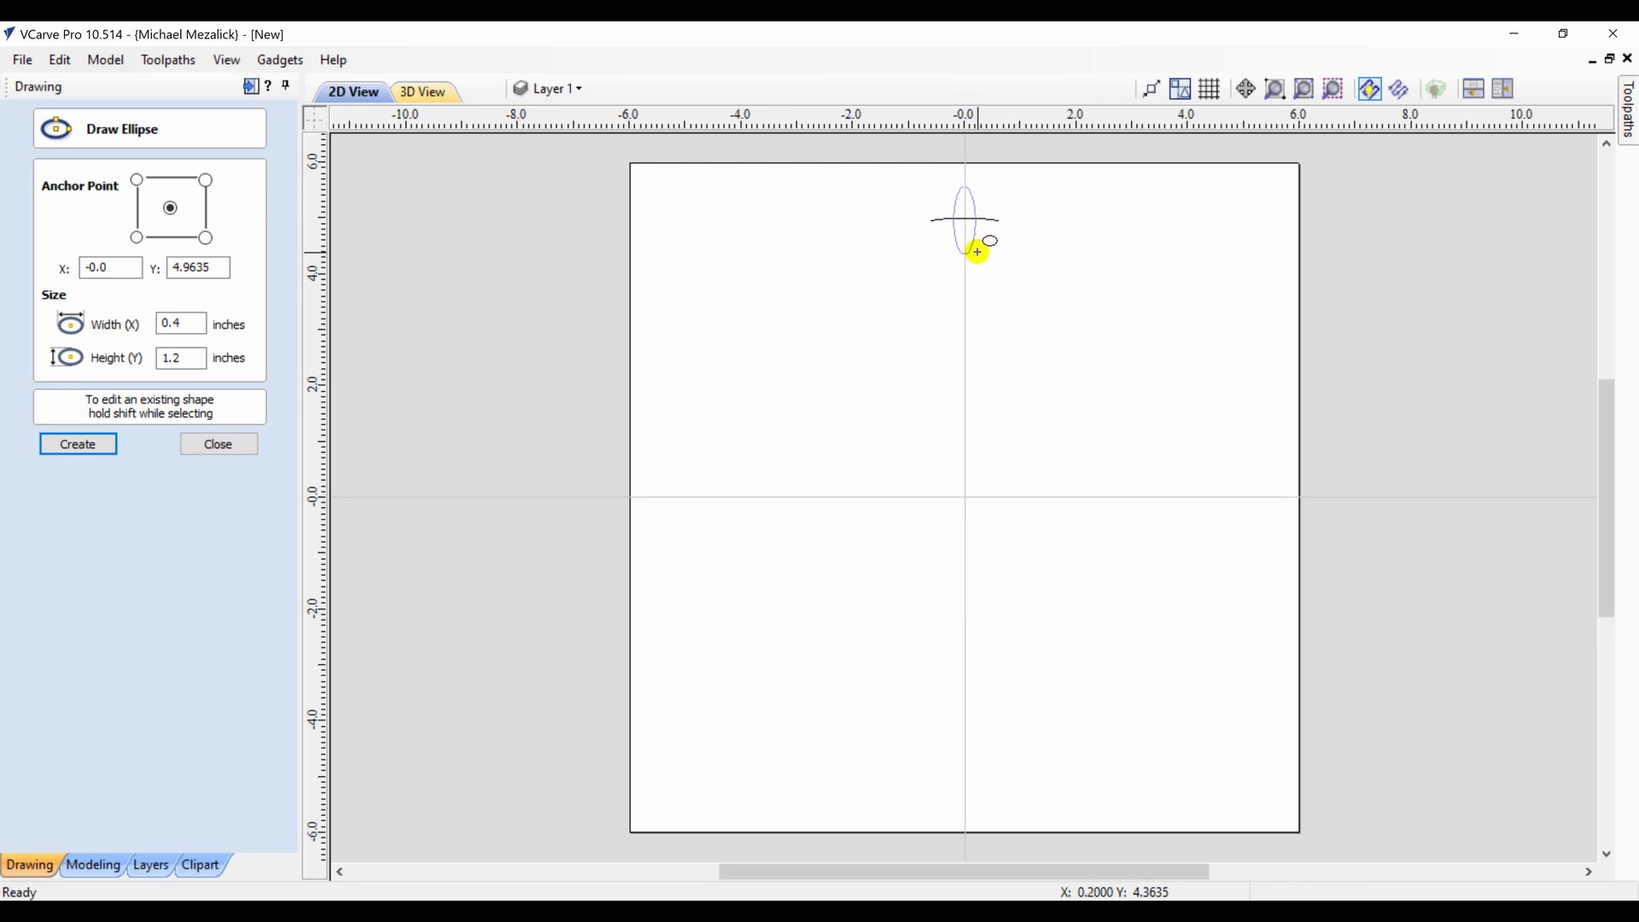
{"action": "left_click_drag", "start_coordinate": [979, 252], "coordinate": [978, 252]}
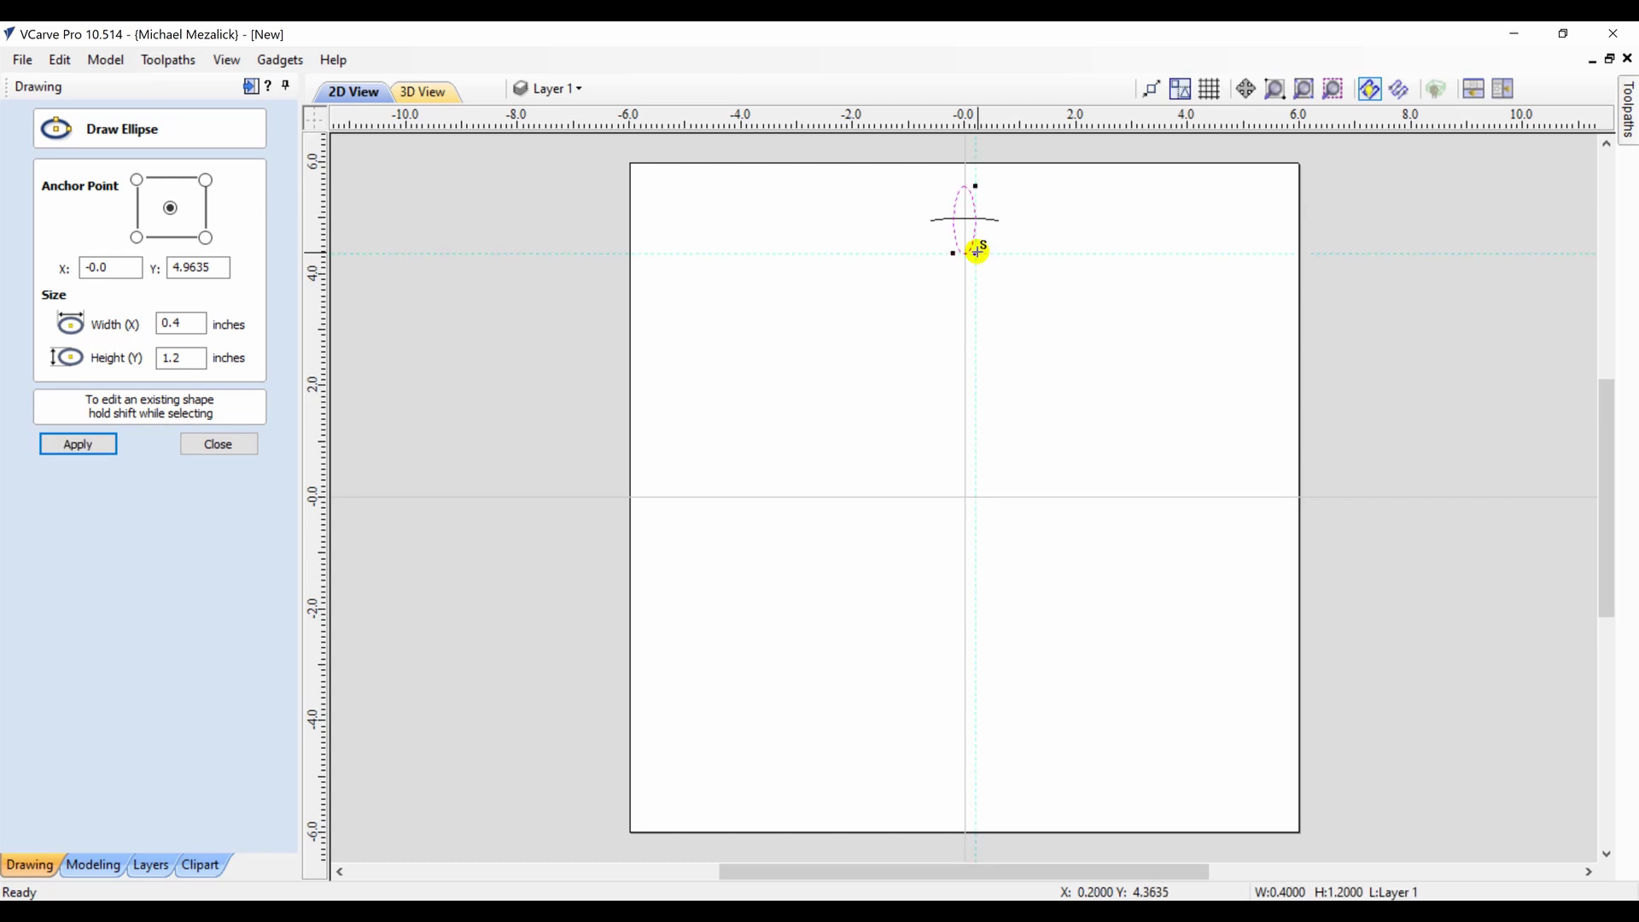
{"action": "left_click", "coordinate": [205, 443]}
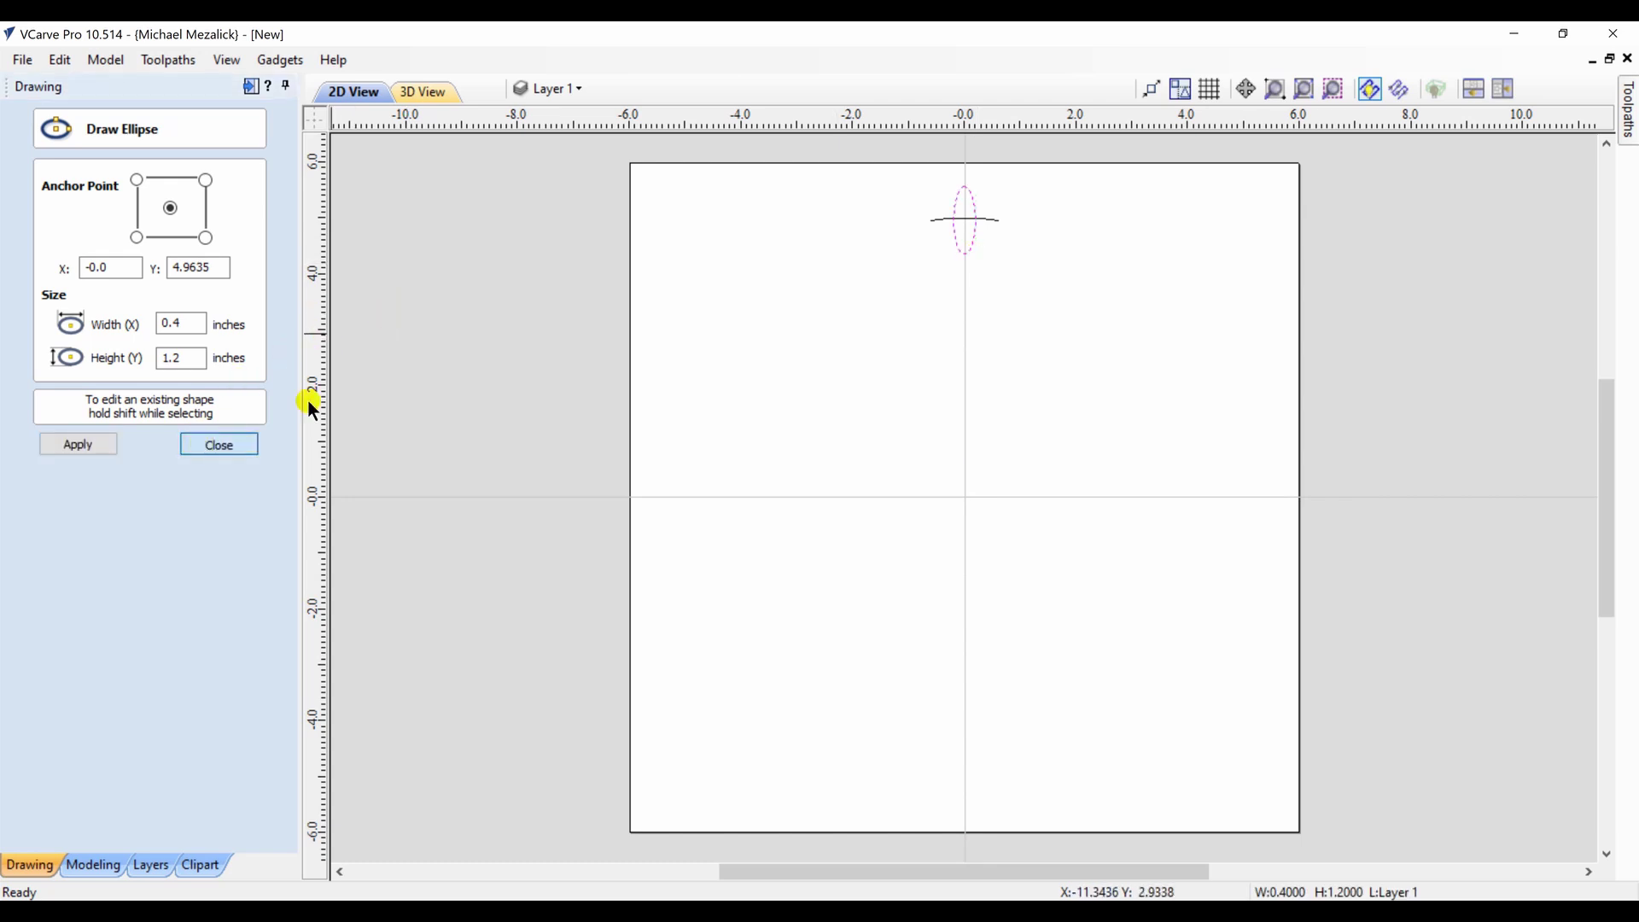
{"action": "left_click", "coordinate": [967, 226]}
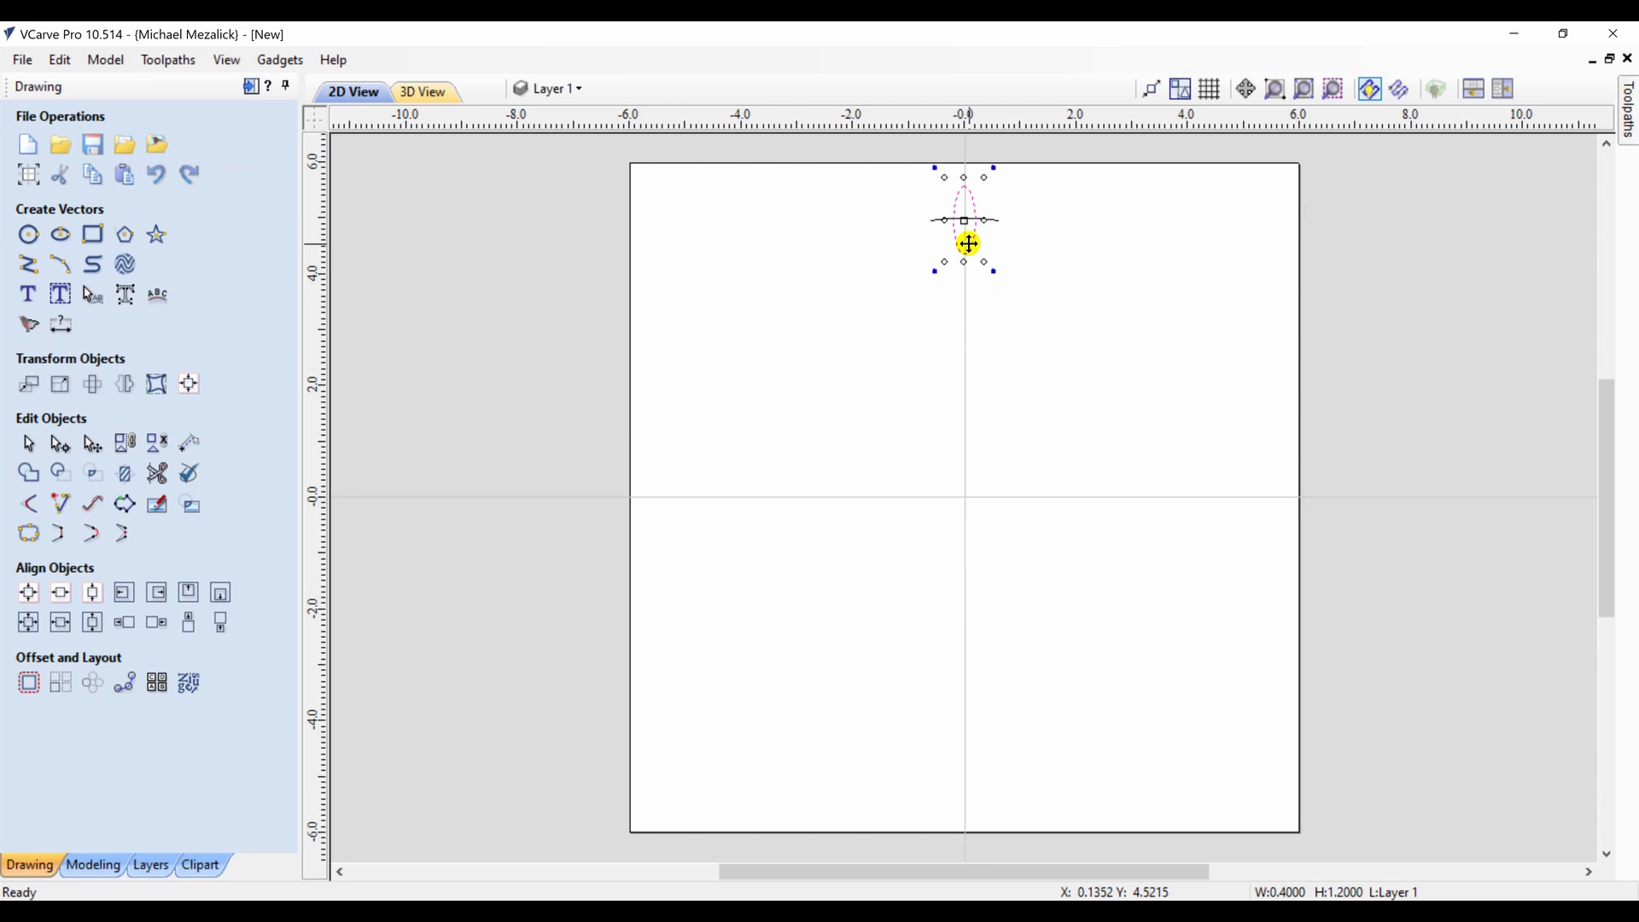
{"action": "left_click_drag", "start_coordinate": [969, 217], "coordinate": [1034, 340]}
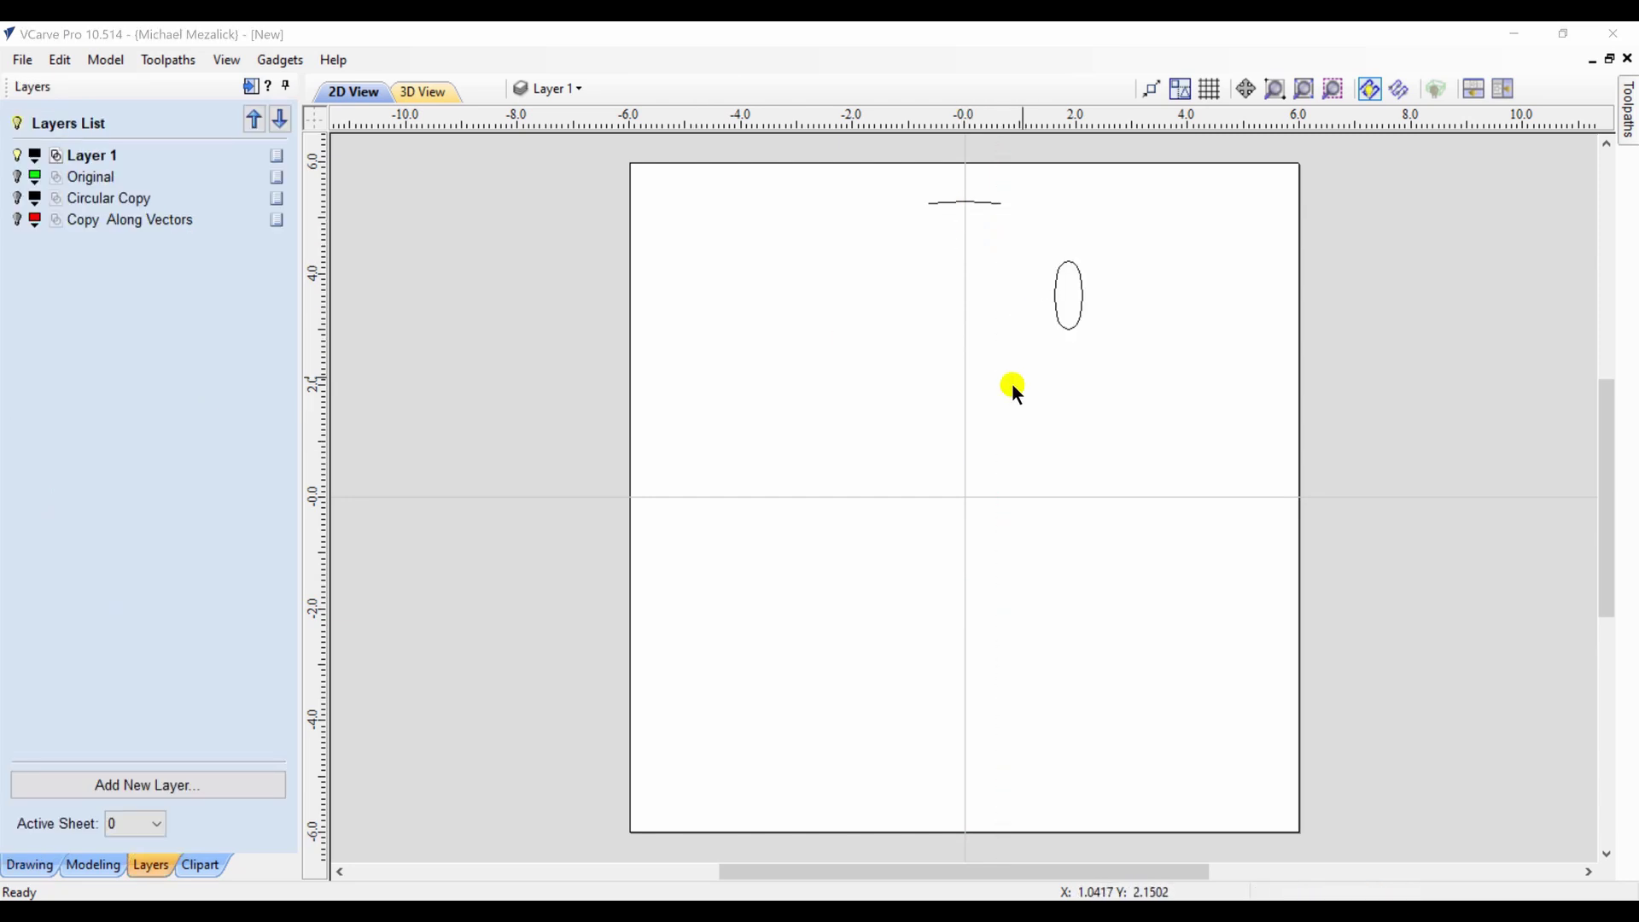
Copy the ellipse along the arc as 8 copies aligned to the curve, without creating them on a new layer
{"action": "left_click", "coordinate": [1069, 328]}
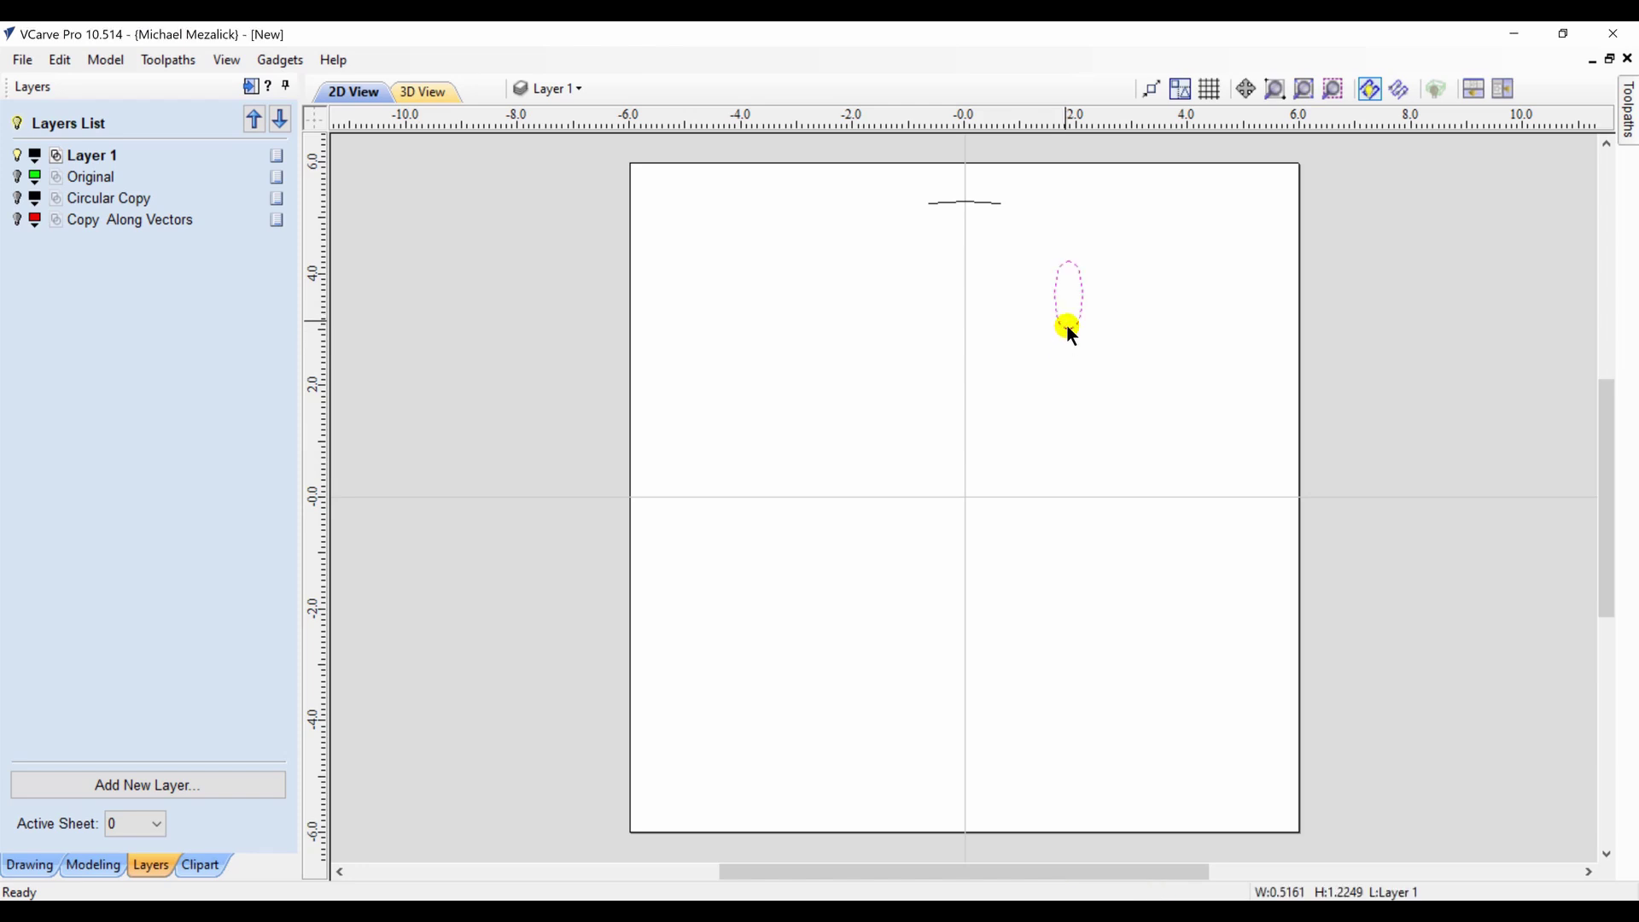
{"action": "left_click", "coordinate": [982, 204], "text": "shift"}
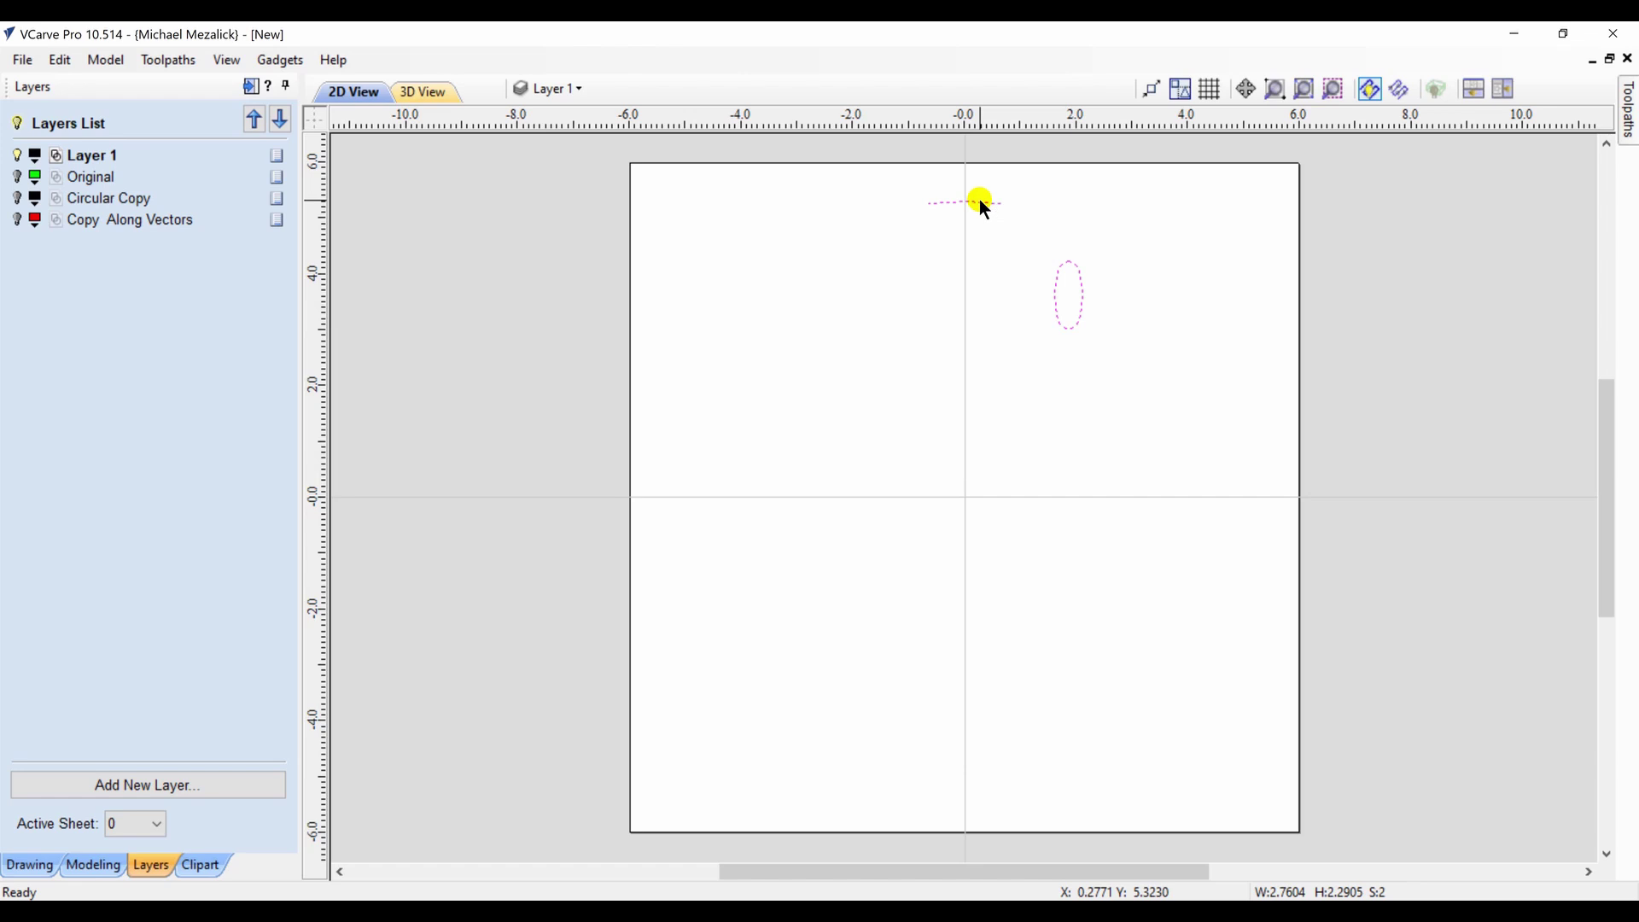
{"action": "left_click", "coordinate": [29, 865]}
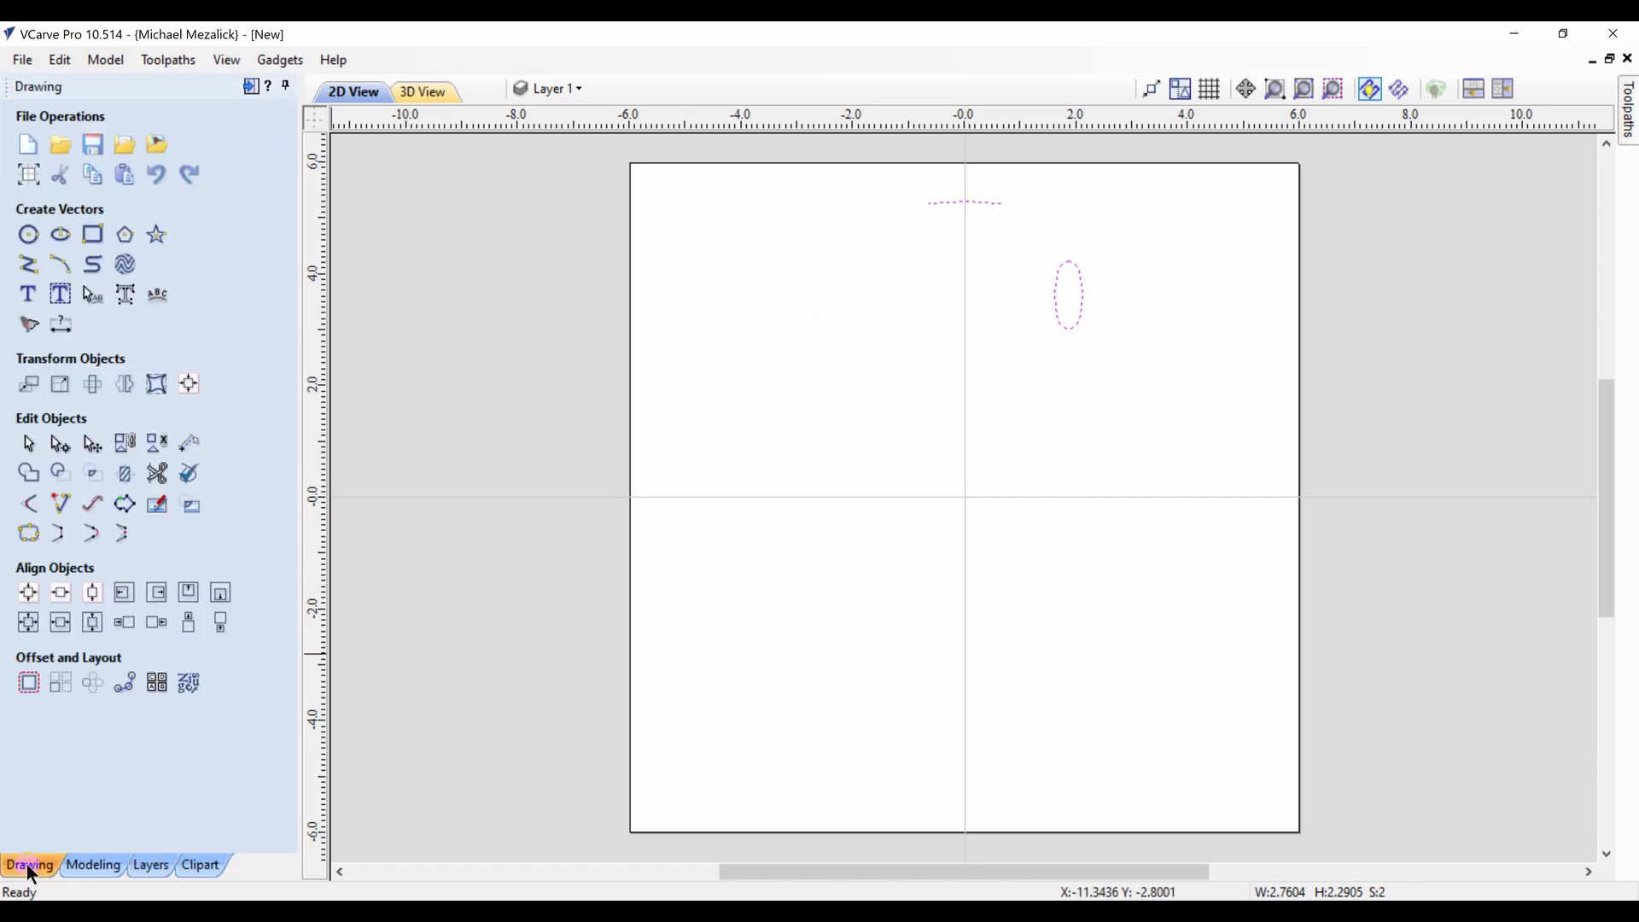
{"action": "left_click", "coordinate": [125, 682]}
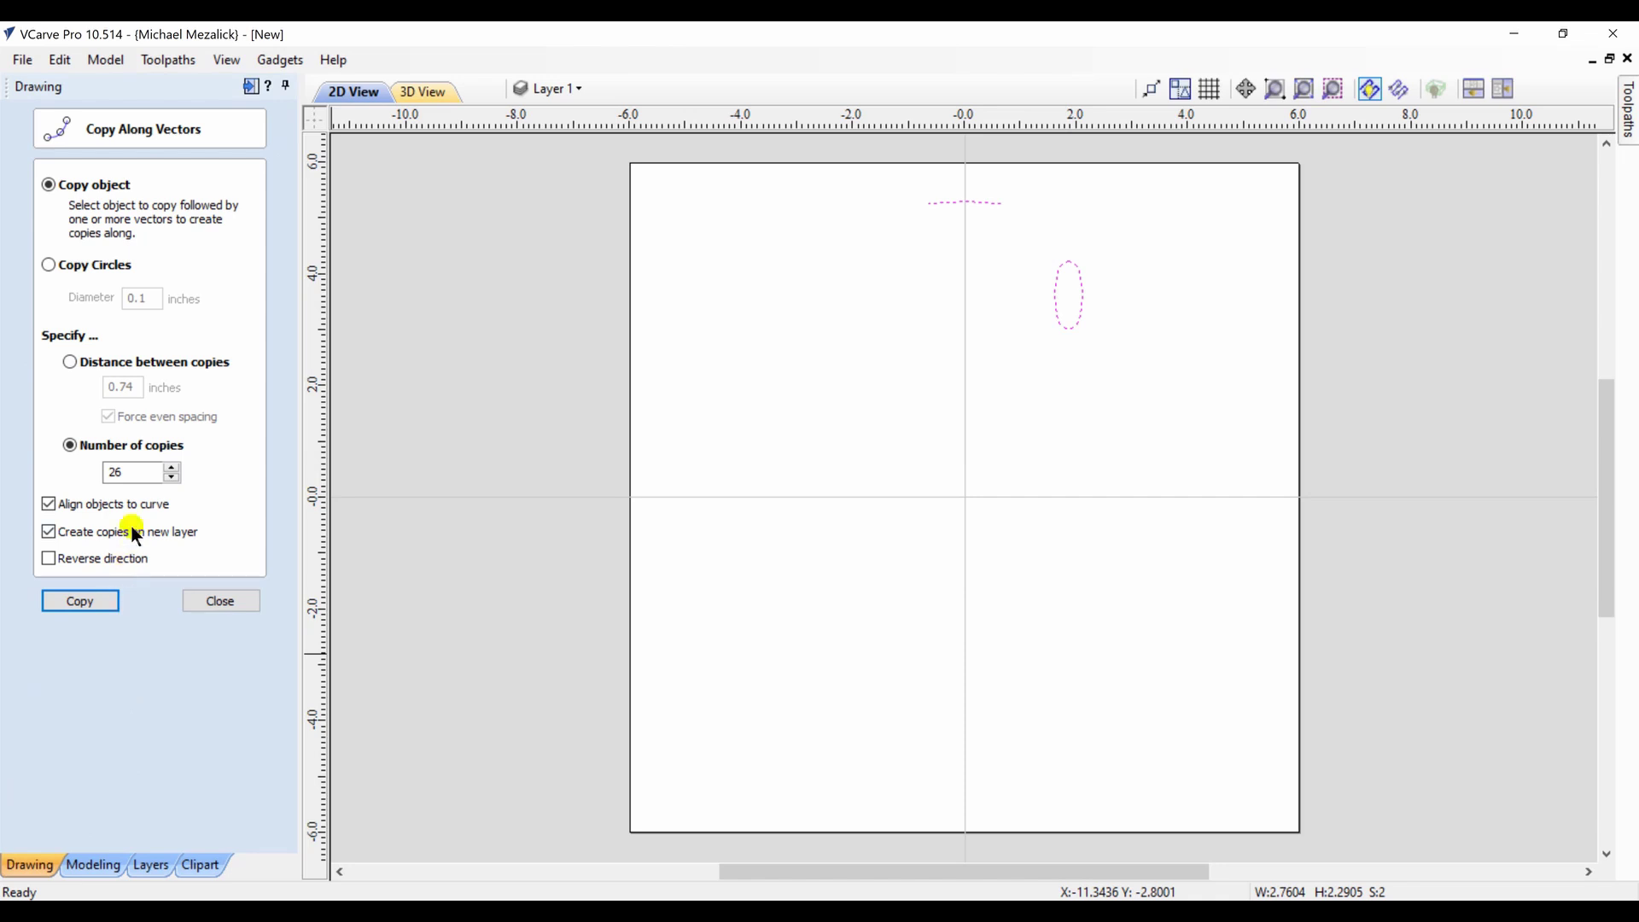
{"action": "left_click", "coordinate": [141, 475]}
{"action": "left_click_drag", "start_coordinate": [140, 474], "coordinate": [95, 470]}
{"action": "left_click", "coordinate": [49, 533]}
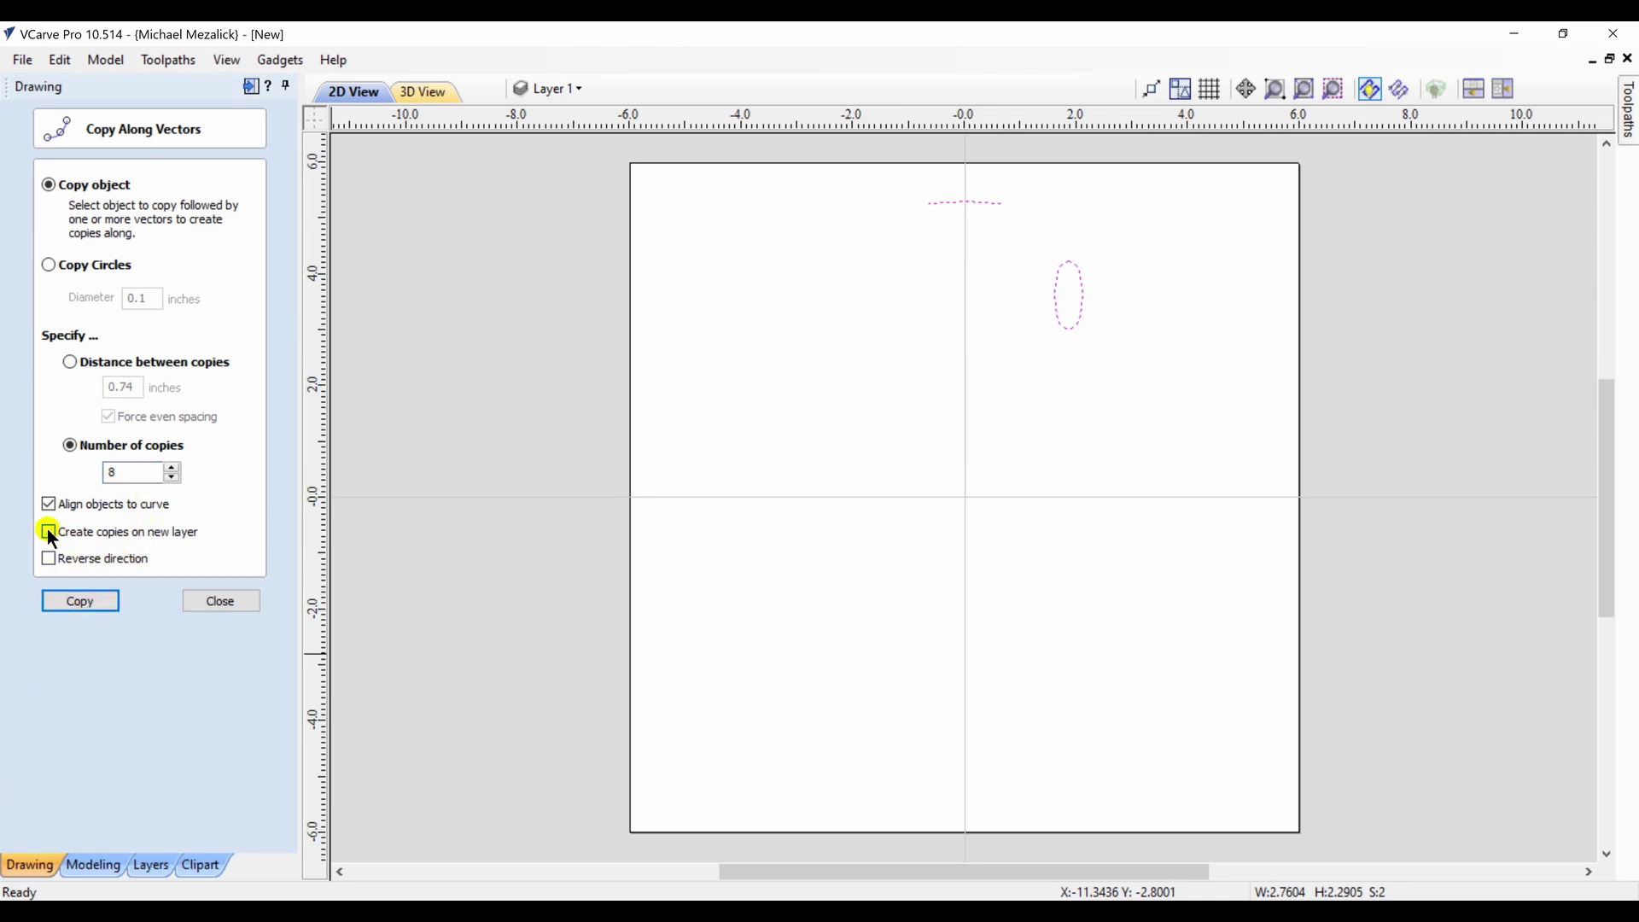
{"action": "left_click", "coordinate": [80, 601]}
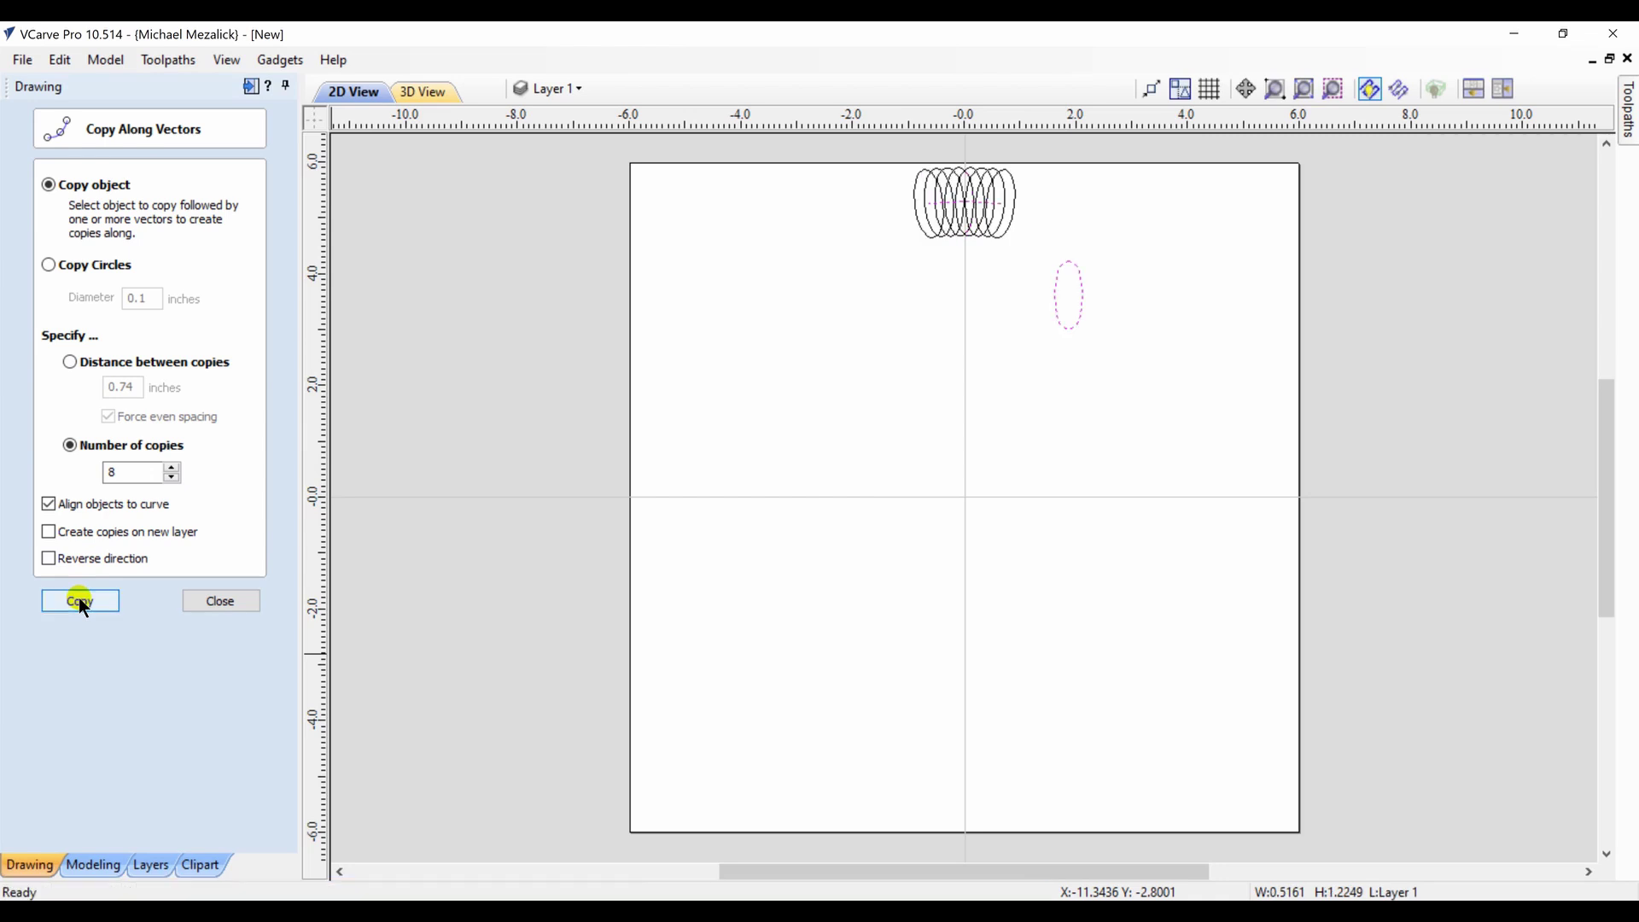
{"action": "left_click", "coordinate": [219, 602]}
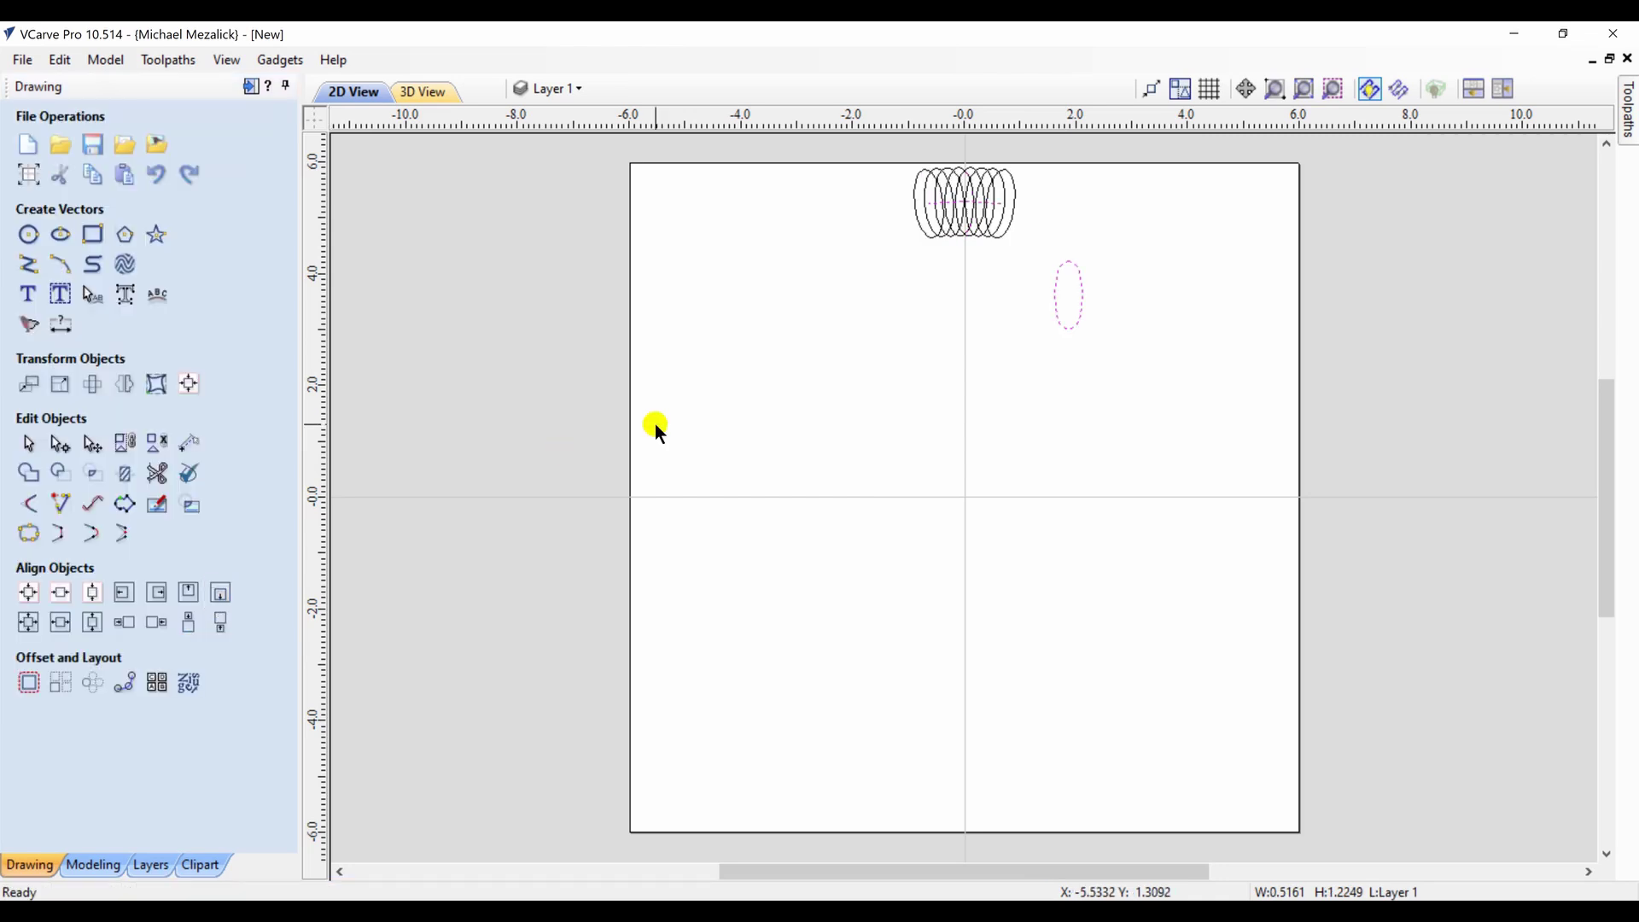
Delete the original ellipse that stands apart from the arc
{"action": "left_click", "coordinate": [1093, 342]}
{"action": "left_click", "coordinate": [1074, 325]}
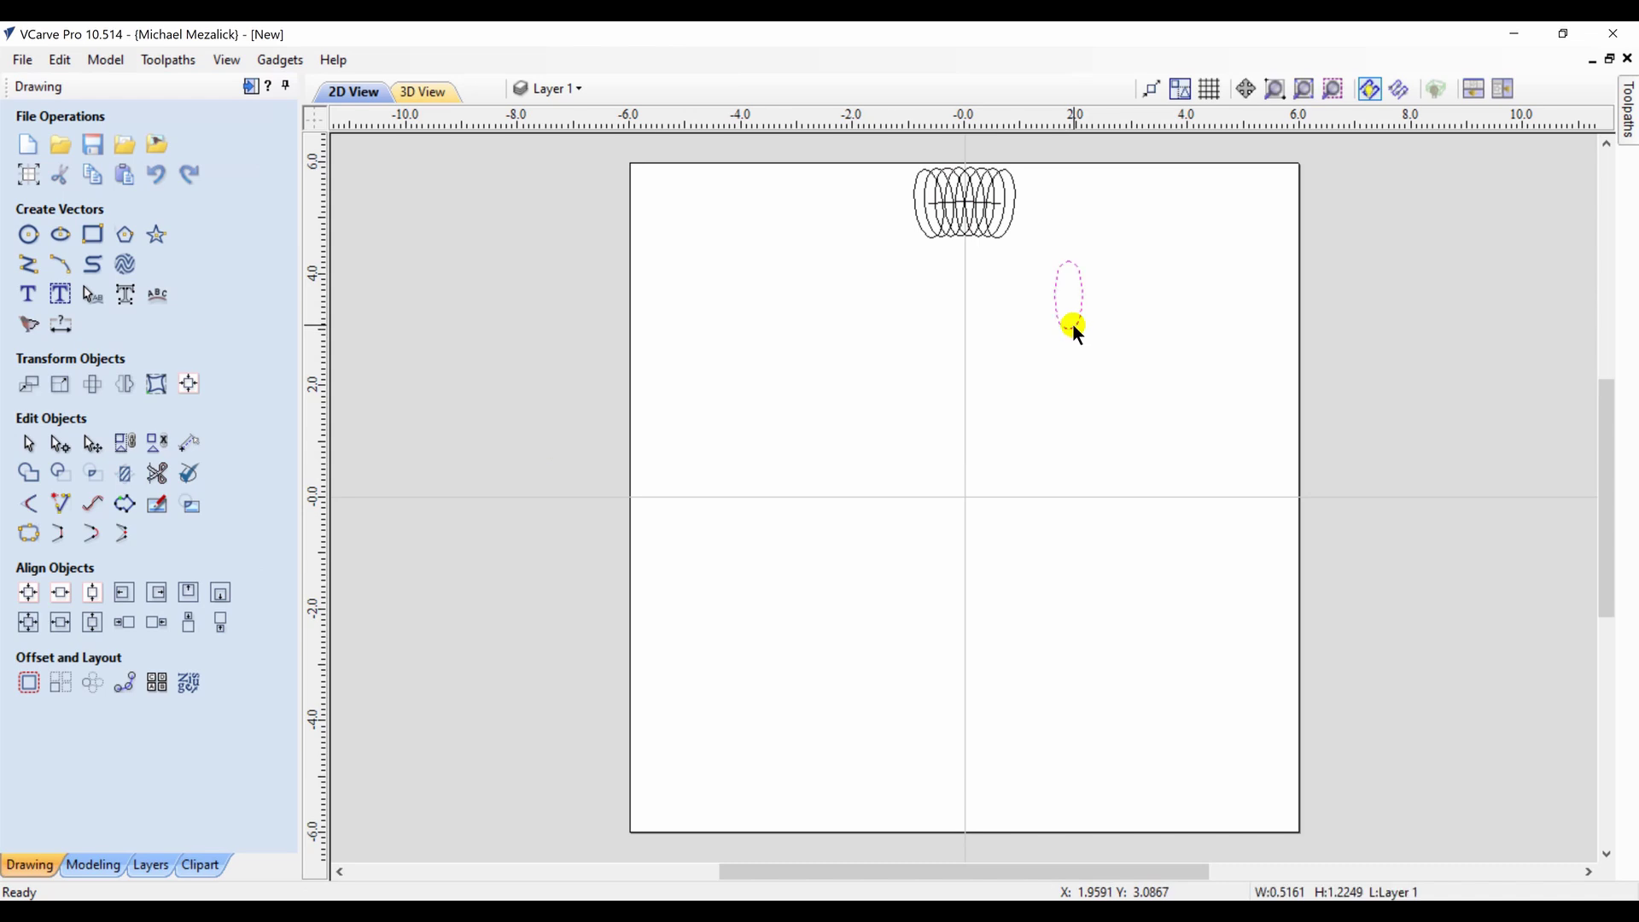
{"action": "key", "text": "Delete"}
Delete the outermost ellipse at each end of the row of copies along the arc
{"action": "left_click_drag", "start_coordinate": [1020, 298], "coordinate": [926, 228]}
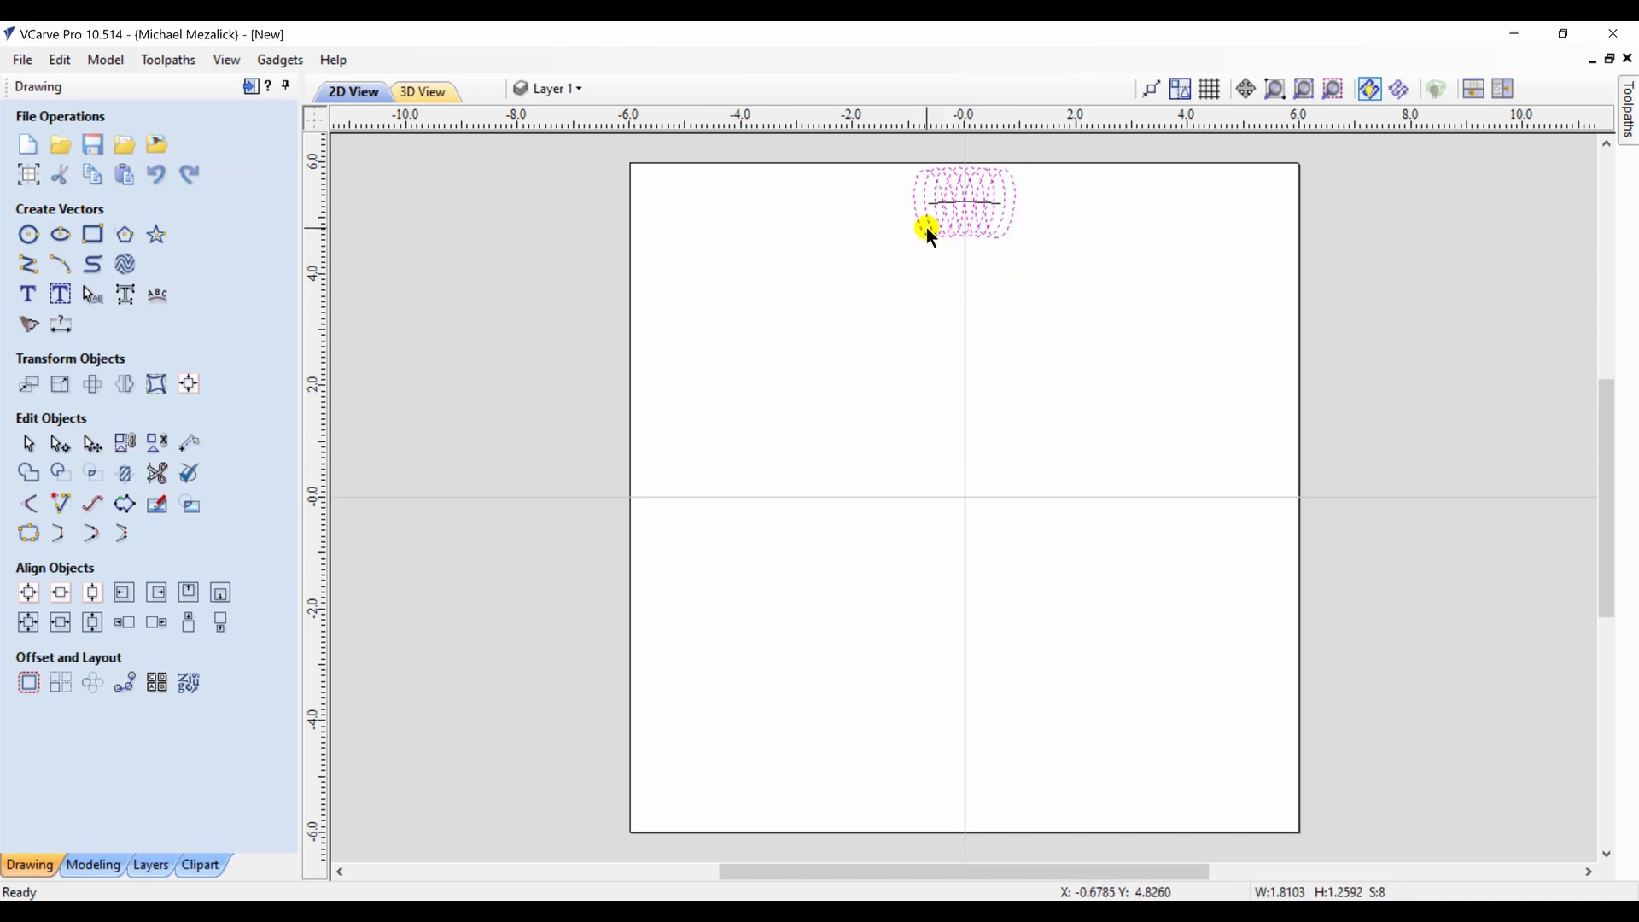
{"action": "left_click", "coordinate": [1341, 81]}
{"action": "left_click", "coordinate": [1451, 198]}
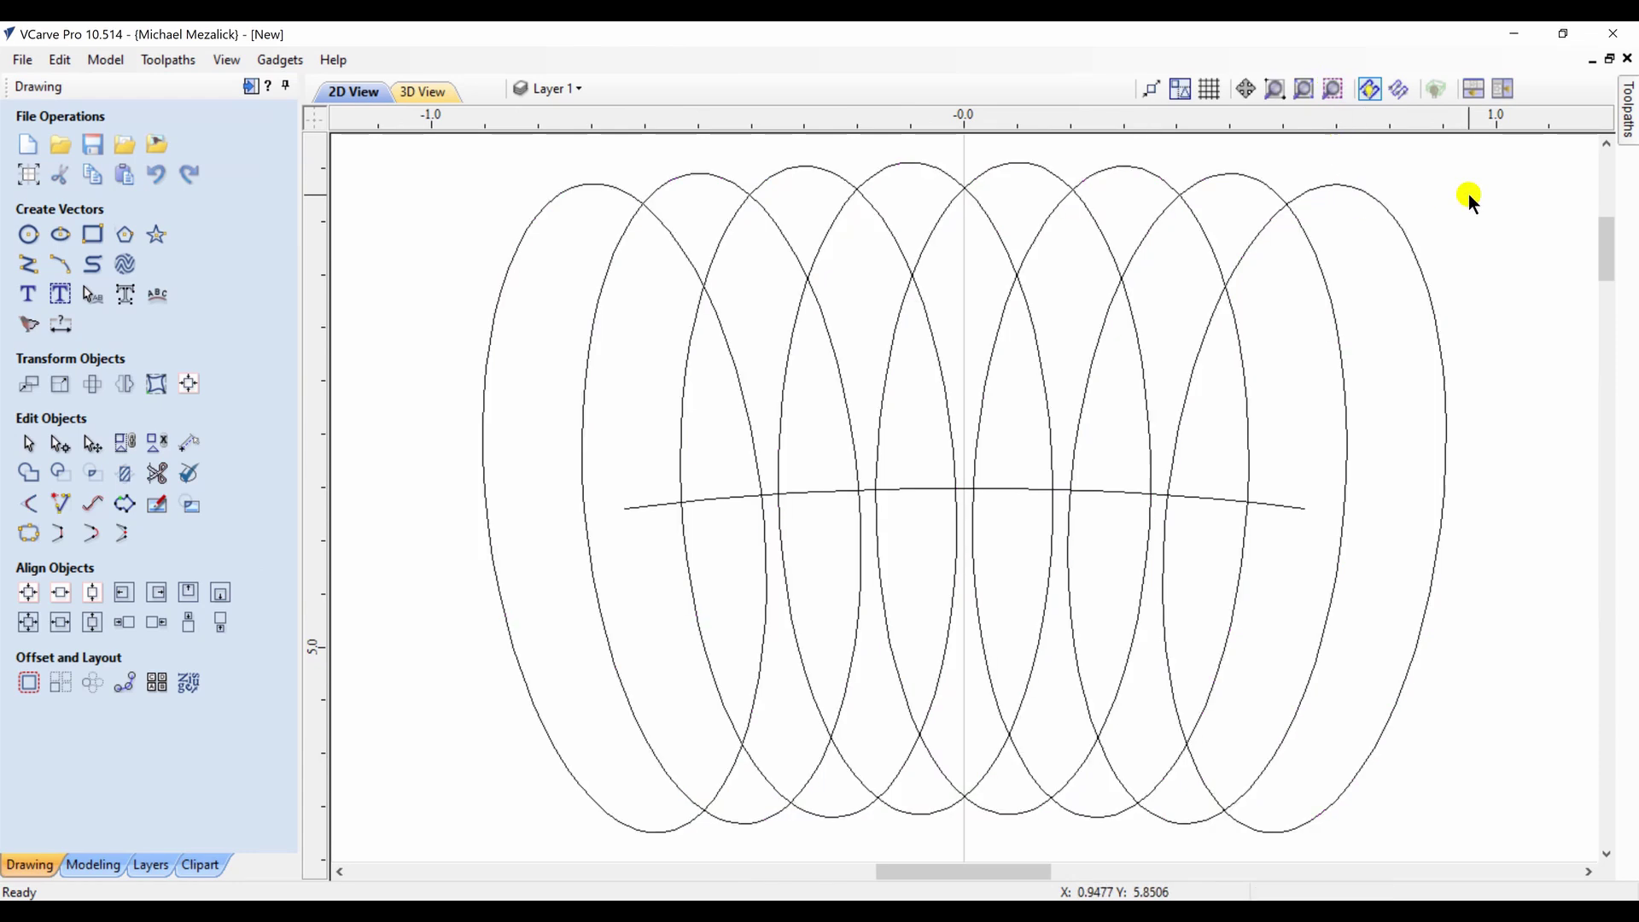
{"action": "left_click", "coordinate": [1420, 262]}
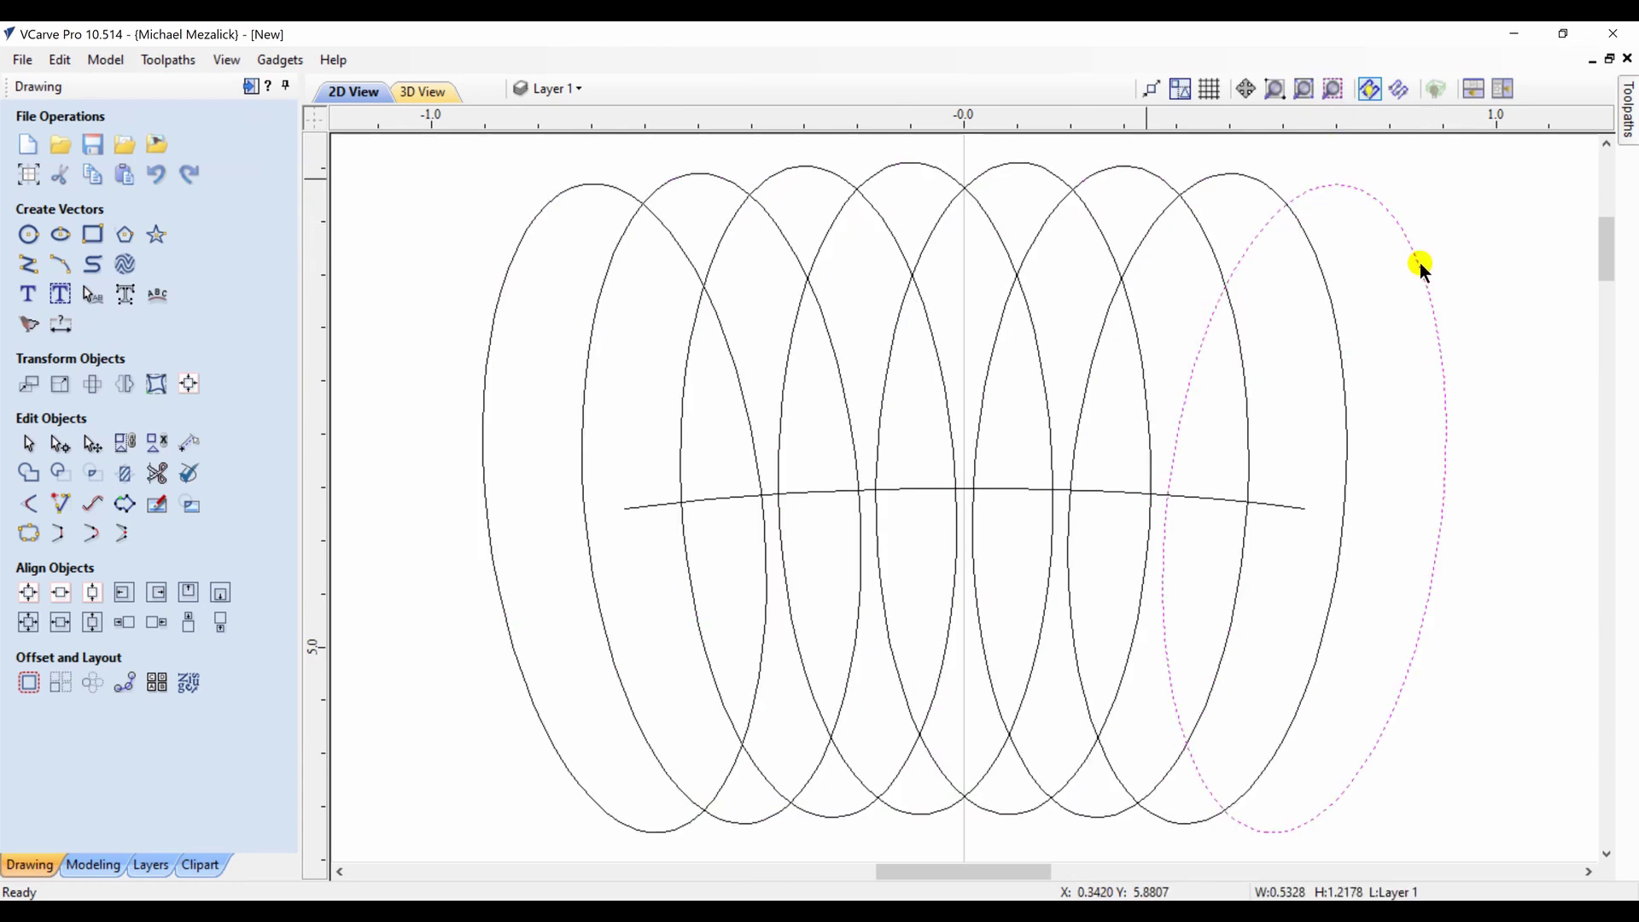
{"action": "left_click", "coordinate": [560, 189], "text": "shift"}
{"action": "key", "text": "Delete"}
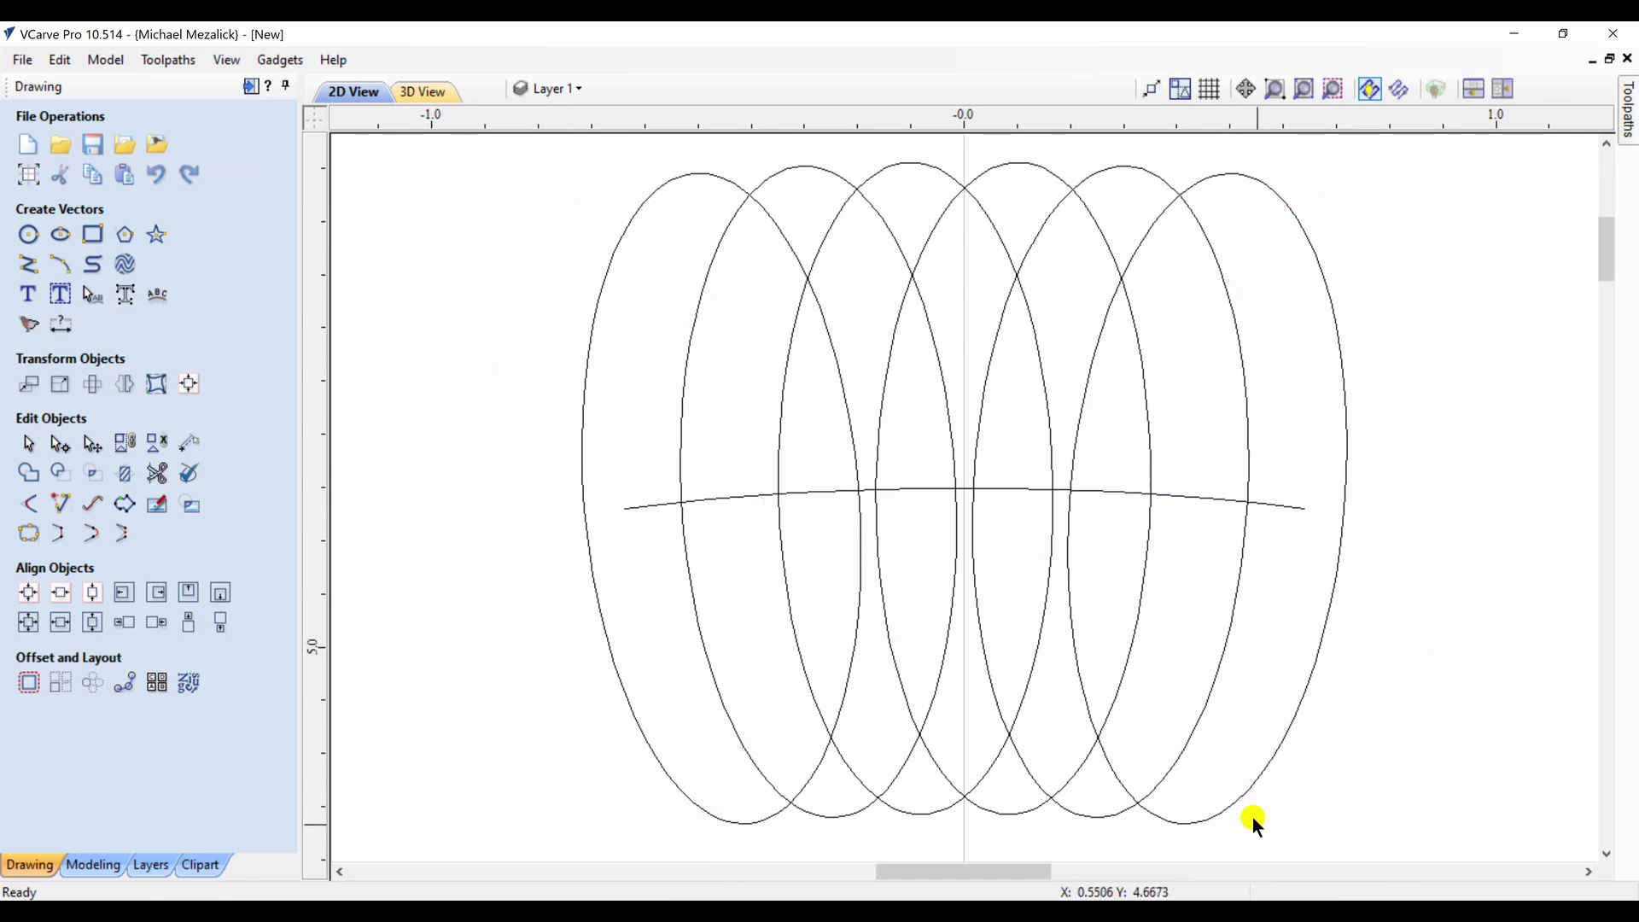
Group the six remaining ellipses on the arc and show the layers list
{"action": "left_click_drag", "start_coordinate": [1255, 825], "coordinate": [603, 663]}
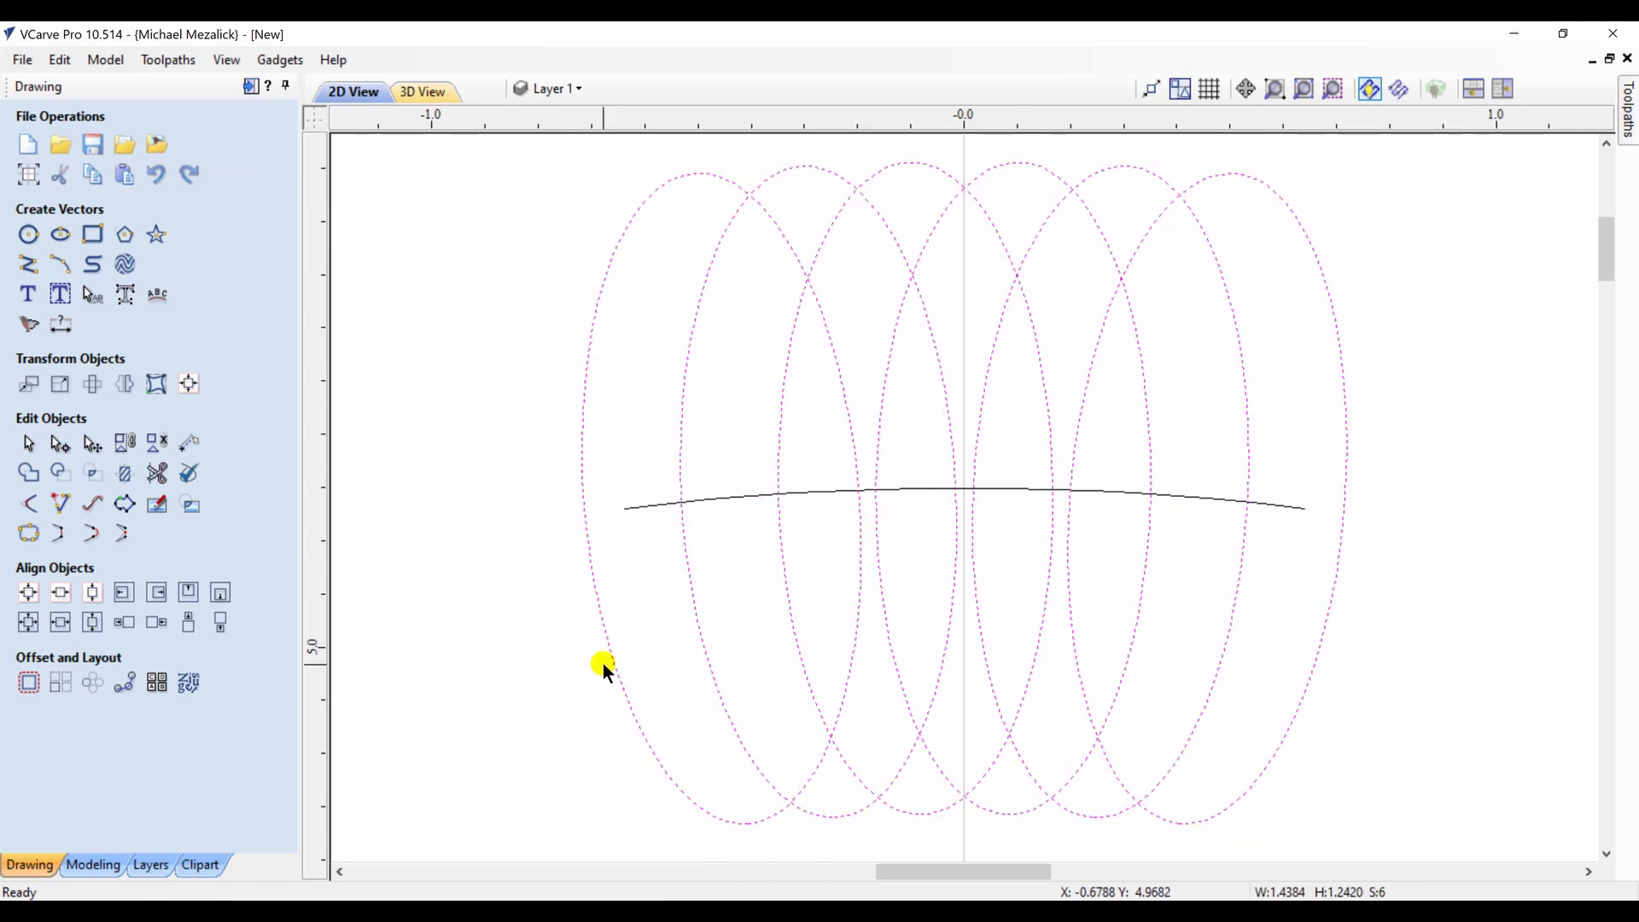
{"action": "key", "text": "g"}
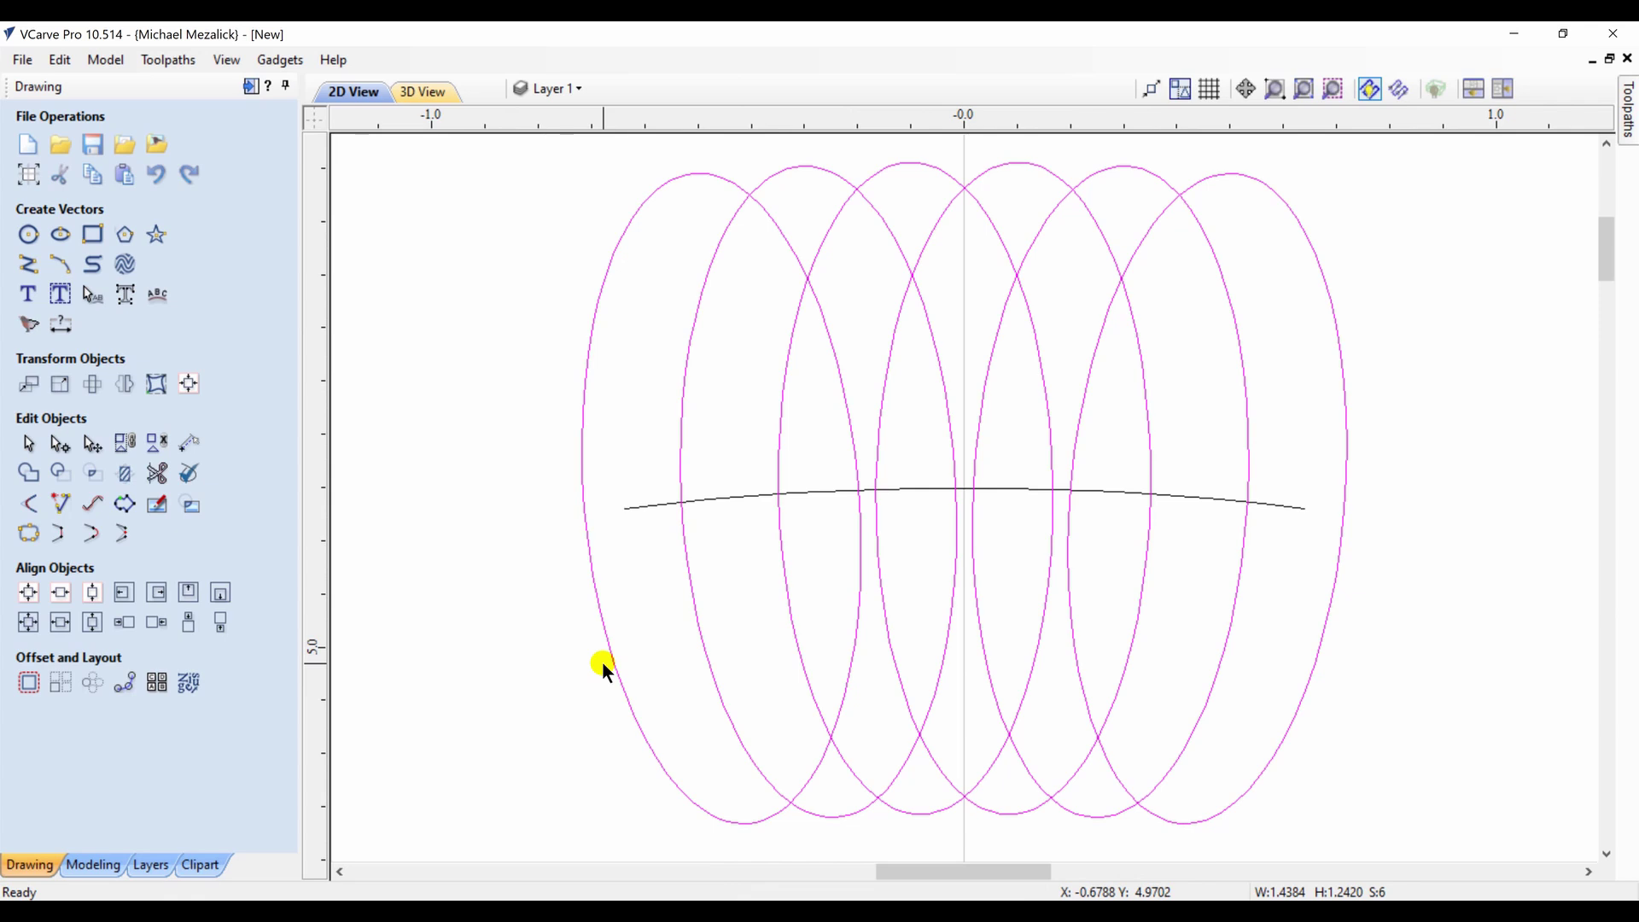
{"action": "left_click", "coordinate": [147, 865]}
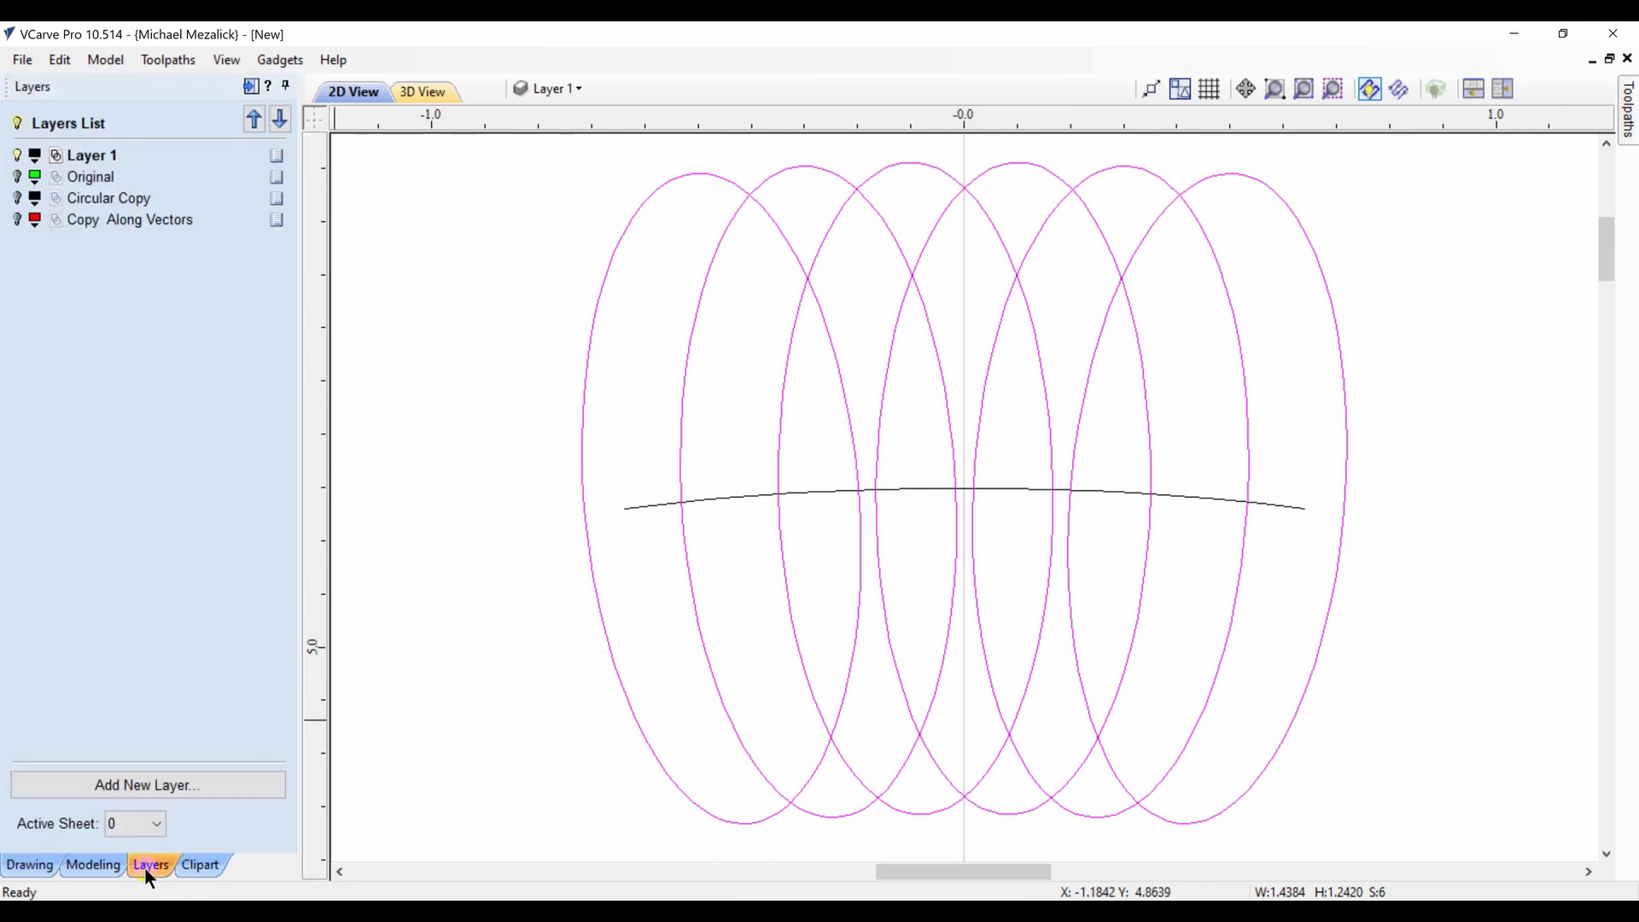
Set the Original layer's color to black and display that layer as the active one in place of Layer 1
{"action": "left_click", "coordinate": [35, 198]}
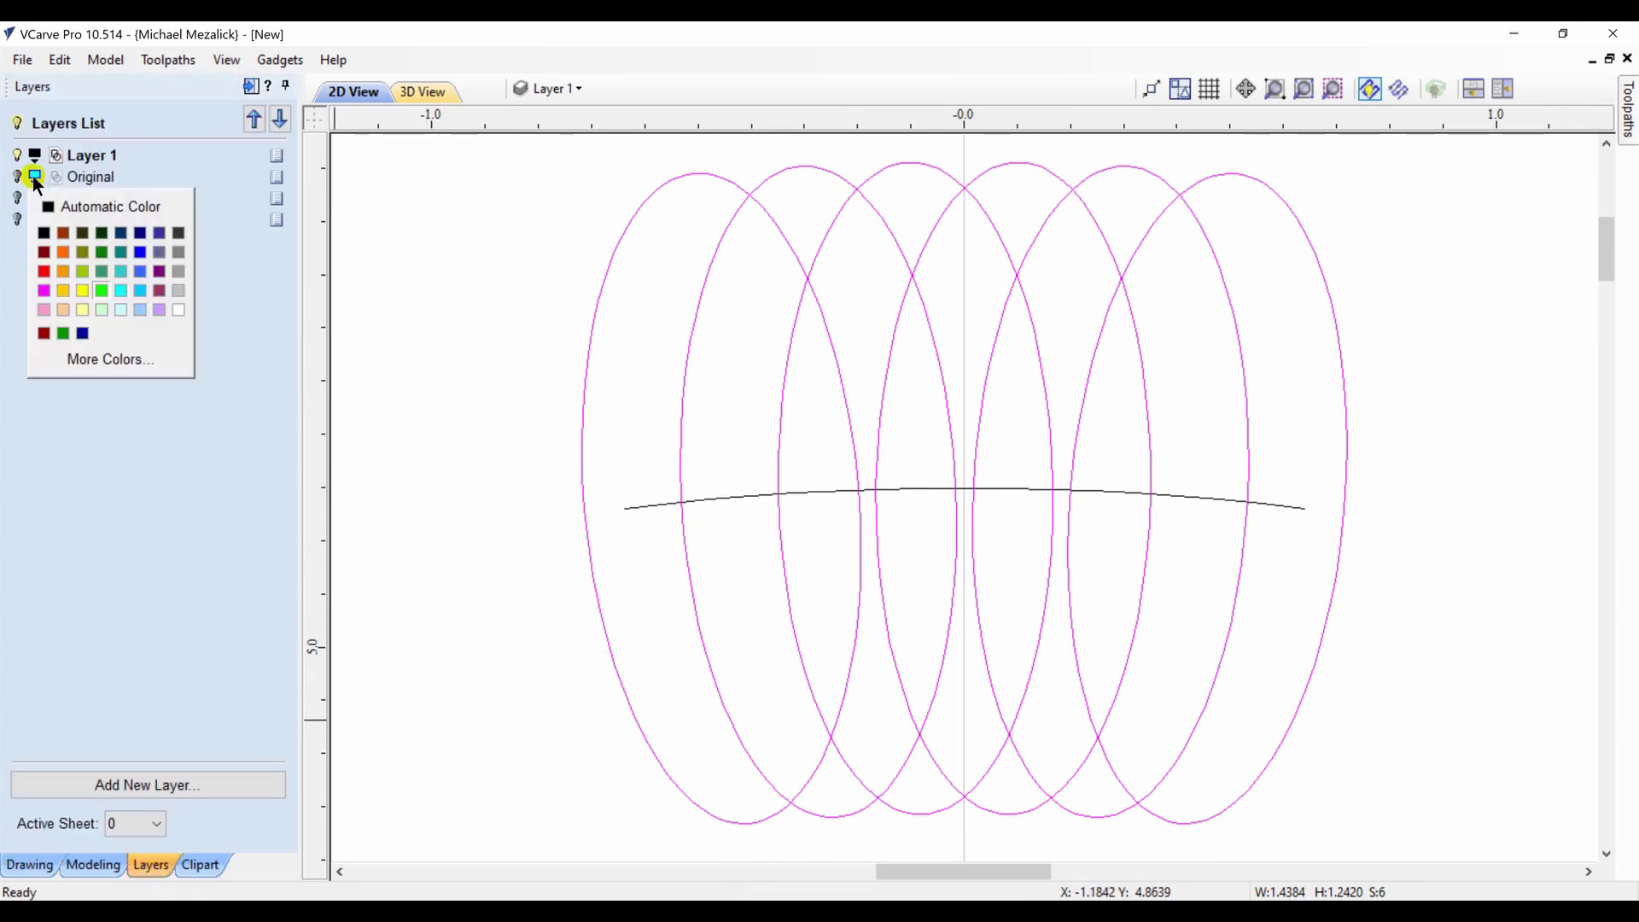
{"action": "left_click", "coordinate": [43, 236]}
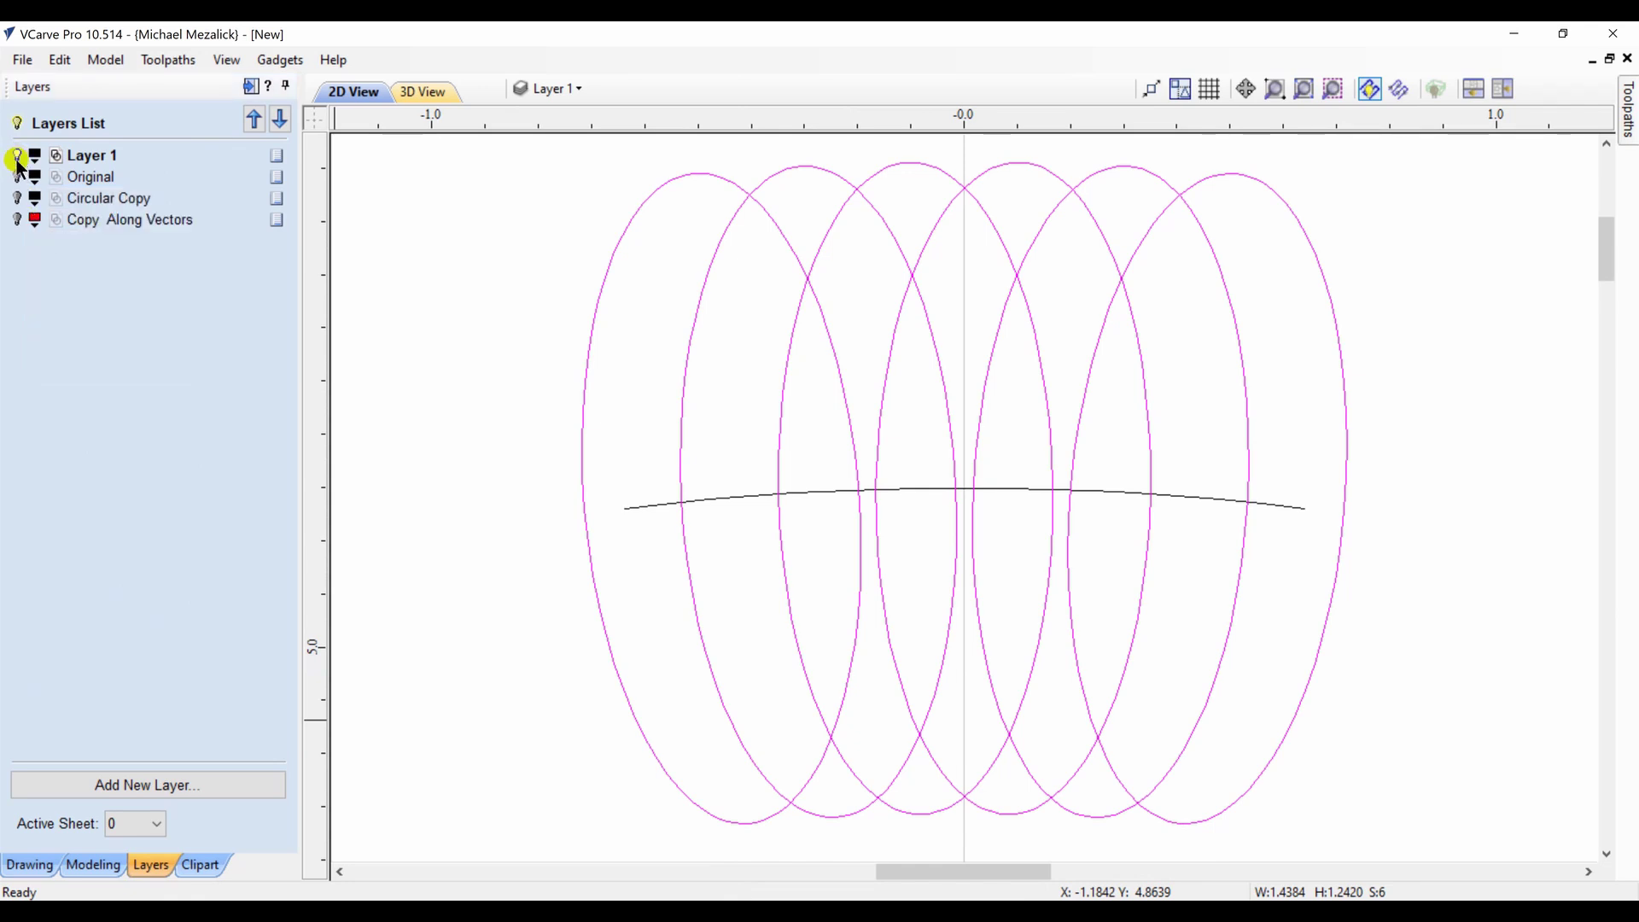
{"action": "left_click", "coordinate": [16, 177]}
{"action": "left_click", "coordinate": [1305, 89]}
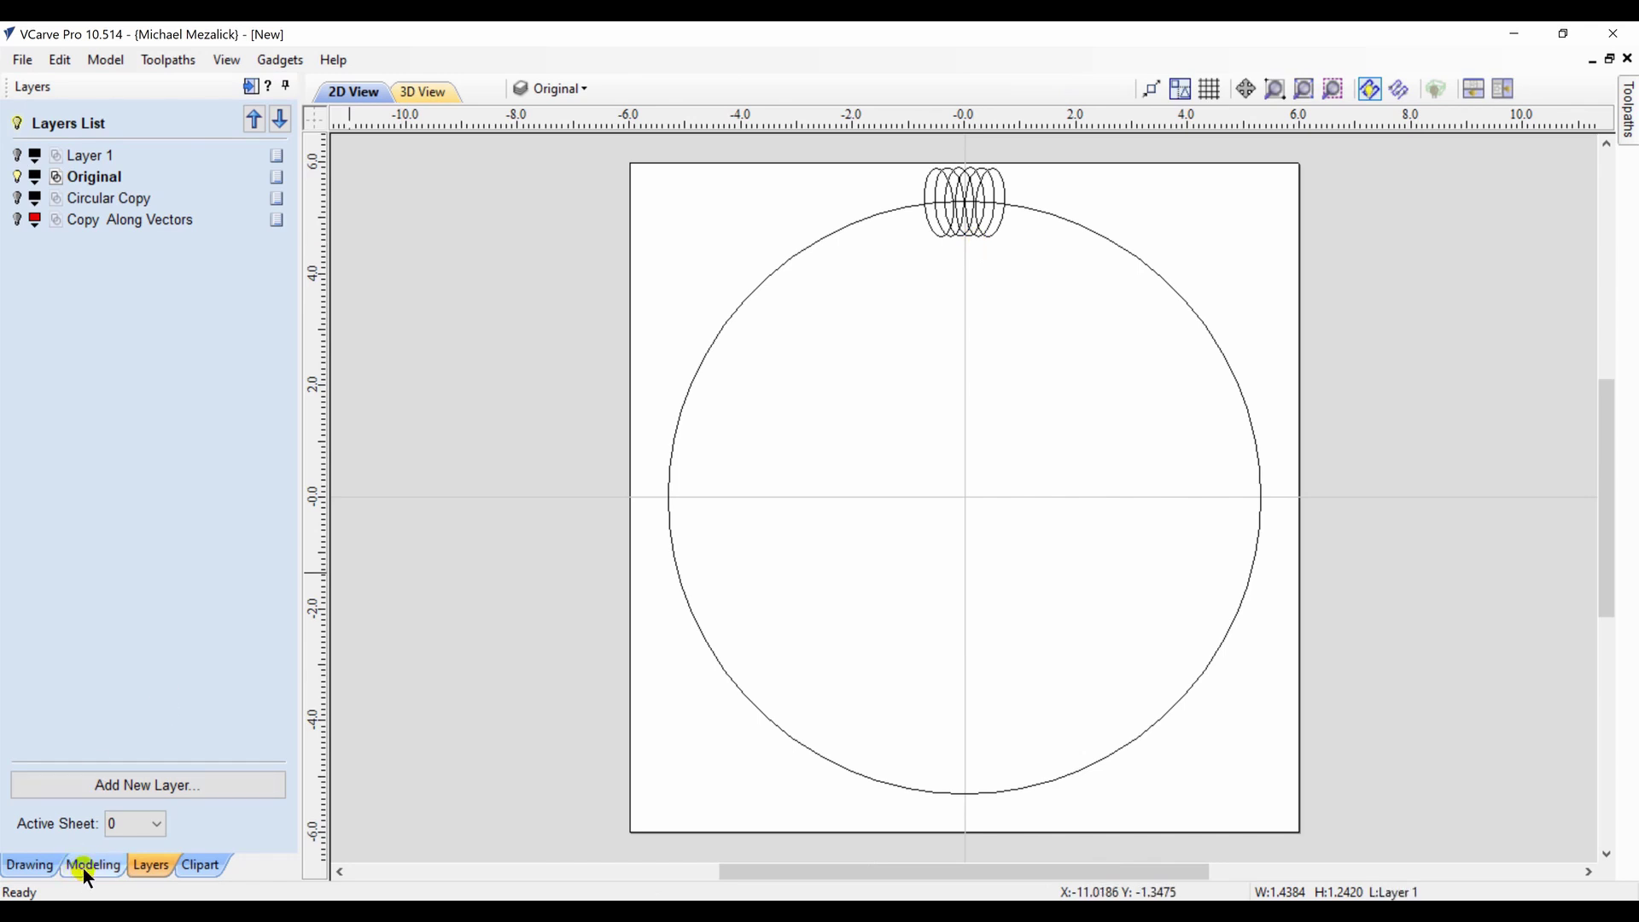
Hide the Original layer and make Circular Copy the visible, active layer
{"action": "left_click", "coordinate": [34, 863]}
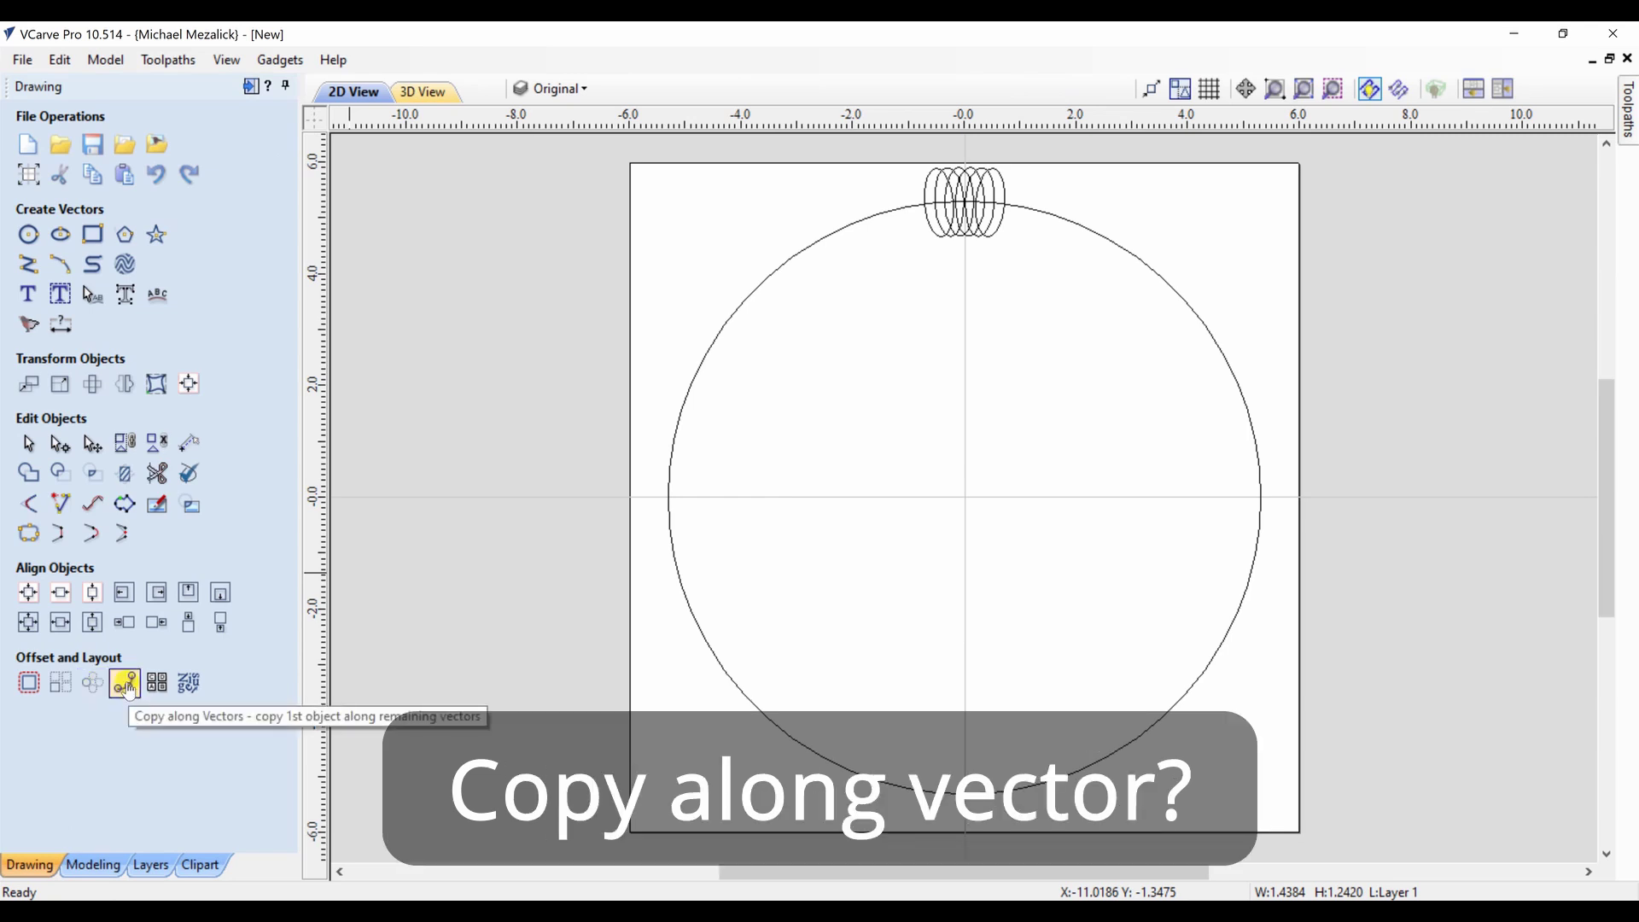
{"action": "left_click", "coordinate": [150, 865]}
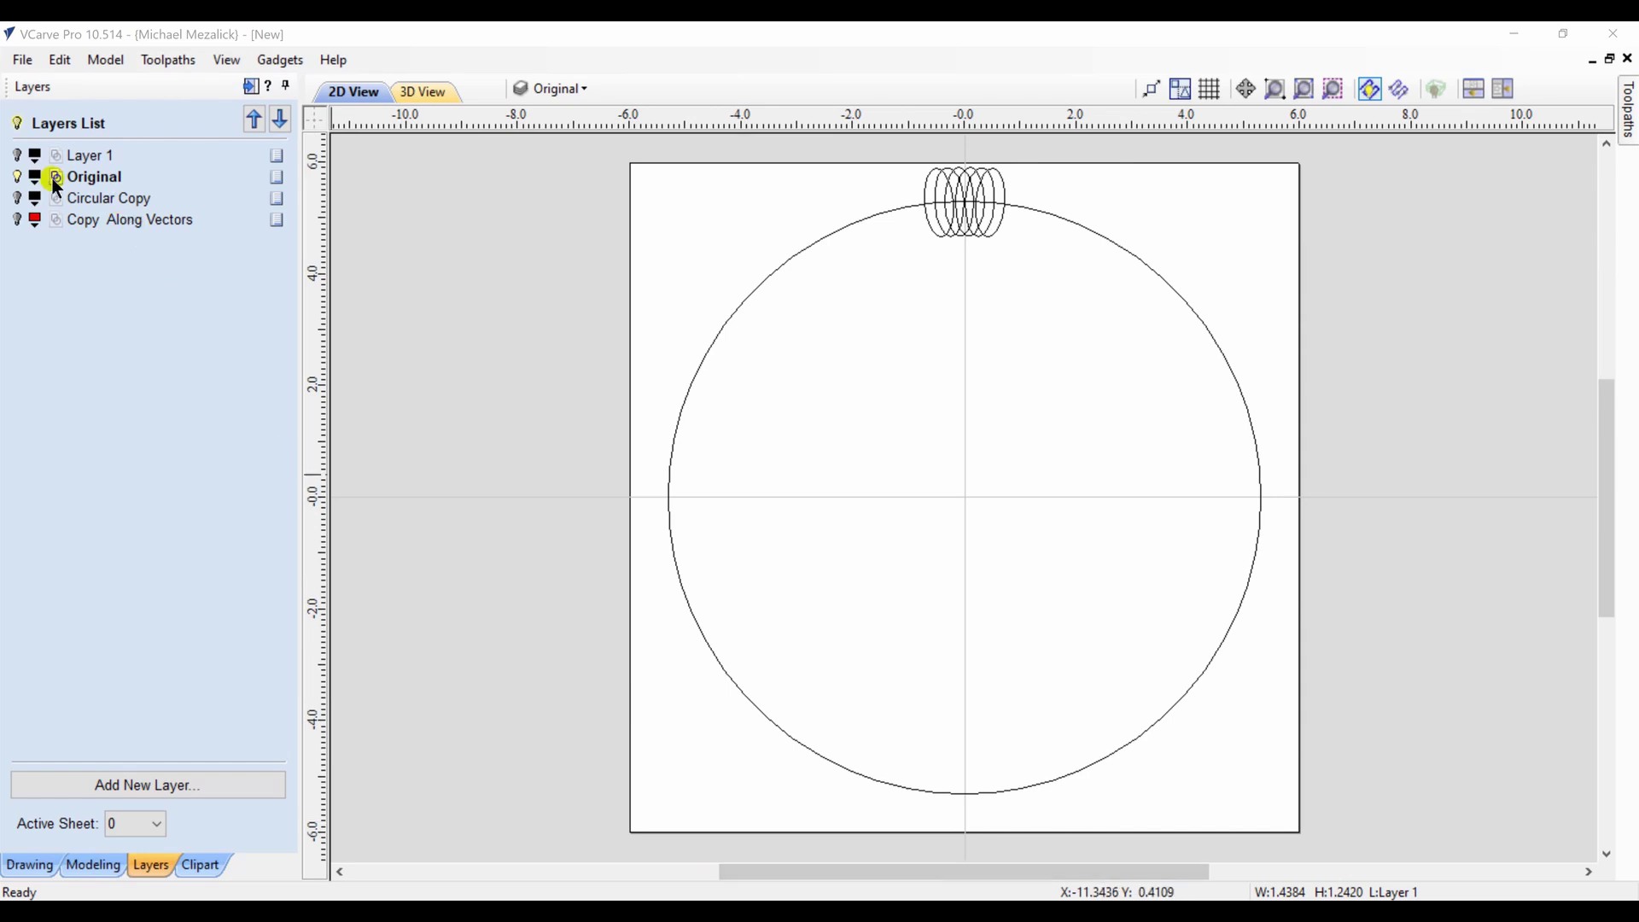
{"action": "left_click", "coordinate": [16, 176]}
{"action": "left_click", "coordinate": [17, 198]}
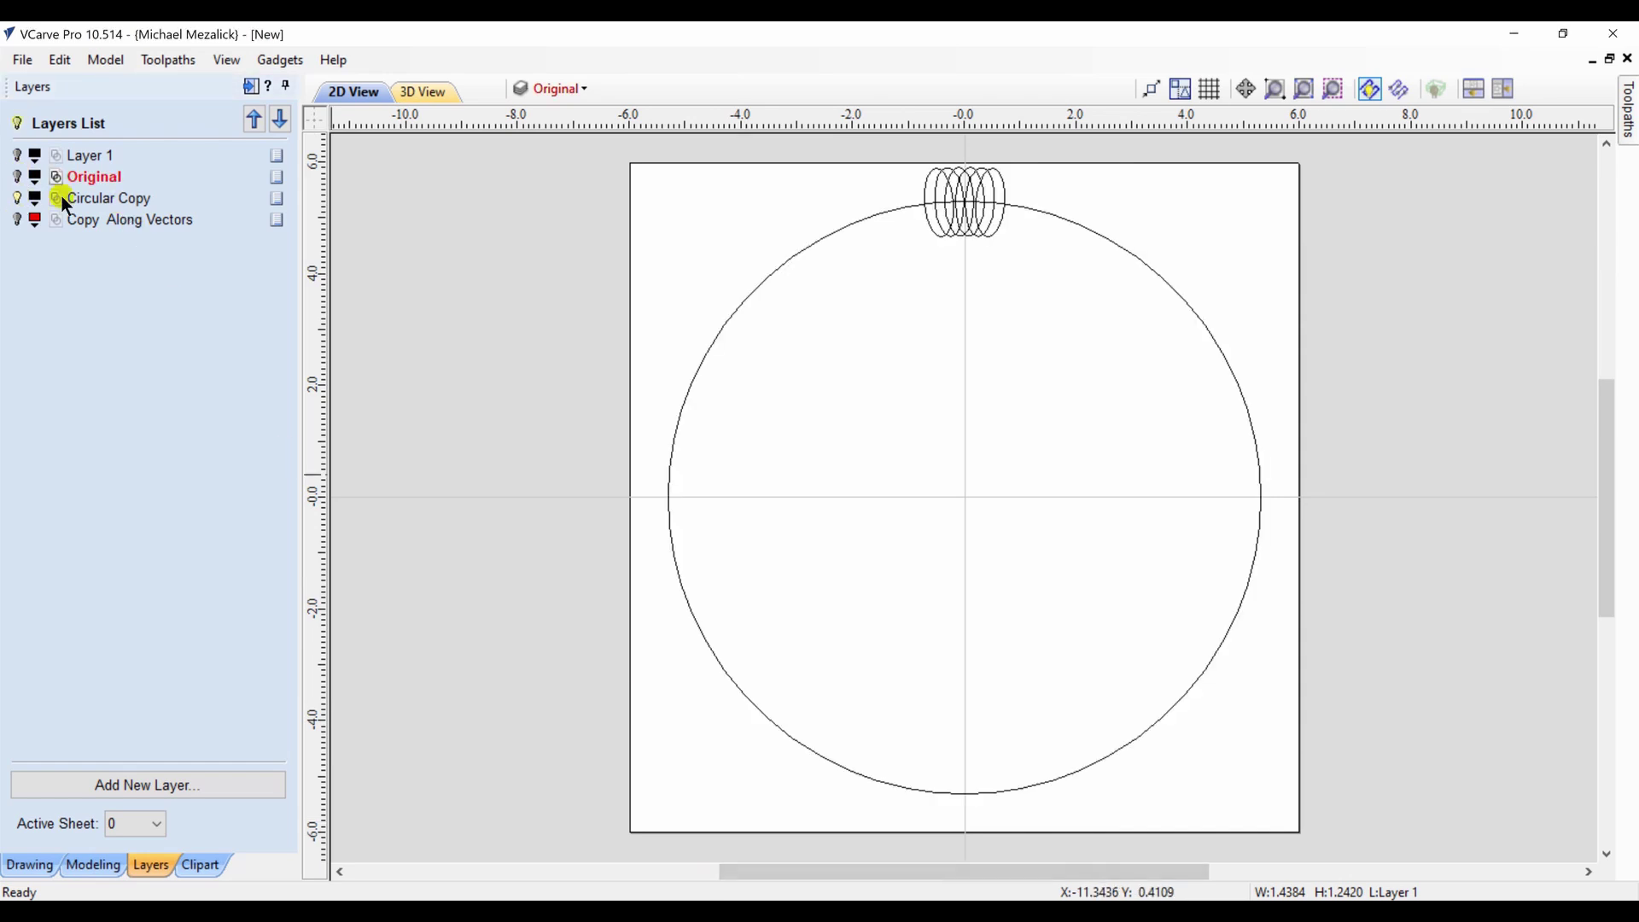
{"action": "left_click", "coordinate": [88, 199]}
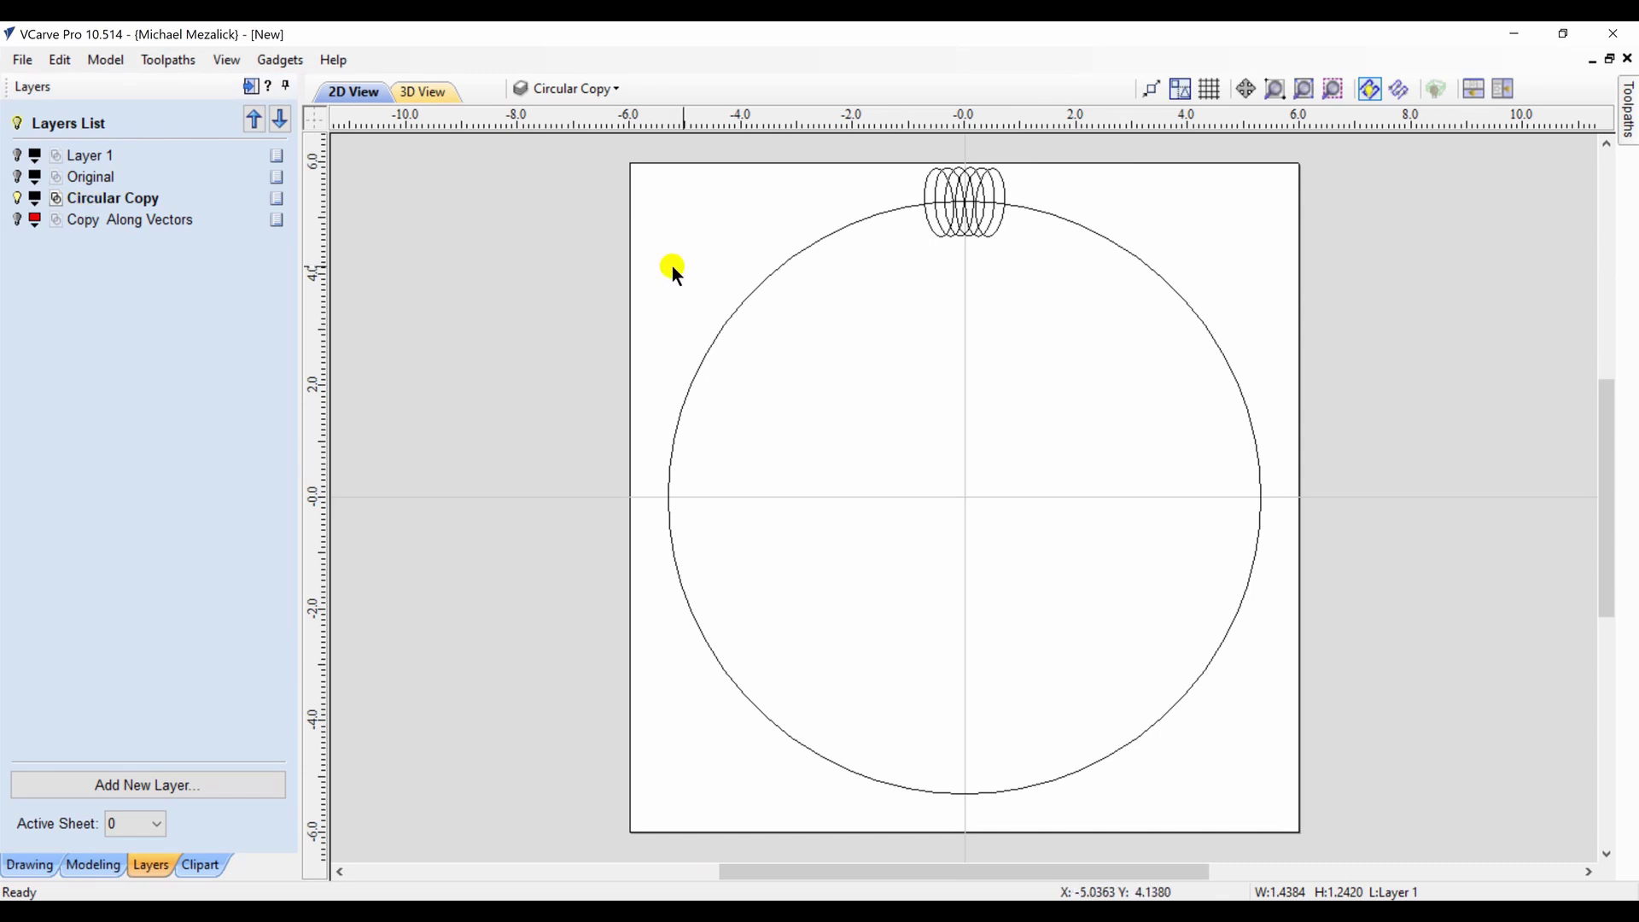
Group the six ellipses at the top of the circle on the Circular Copy layer
{"action": "left_click", "coordinate": [982, 232]}
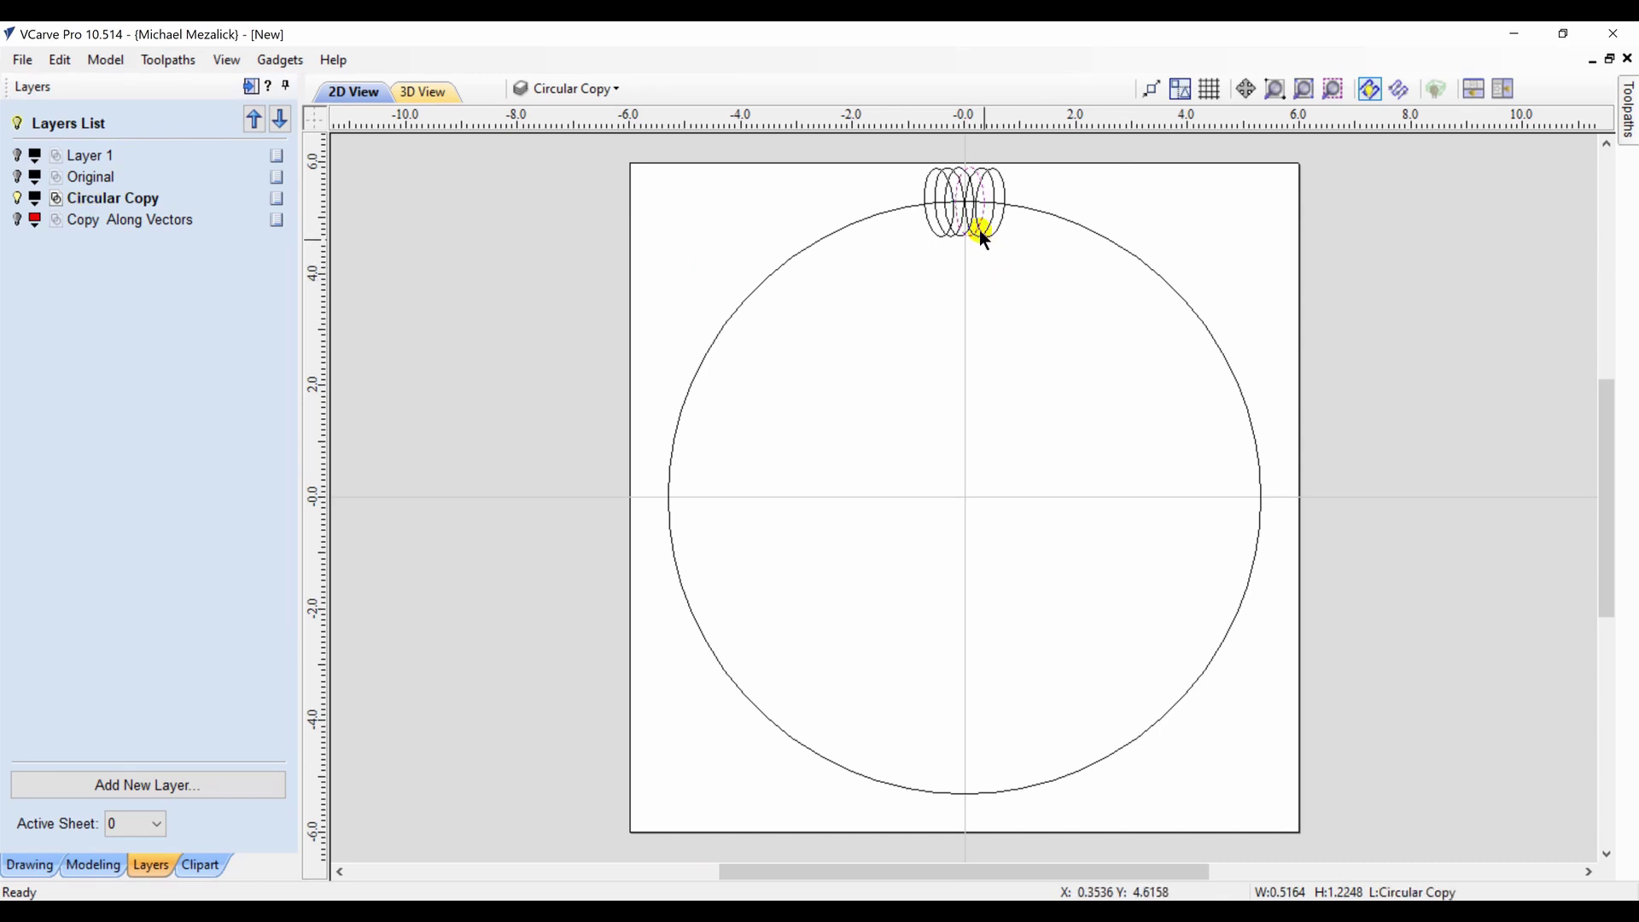
{"action": "left_click_drag", "start_coordinate": [999, 268], "coordinate": [927, 219]}
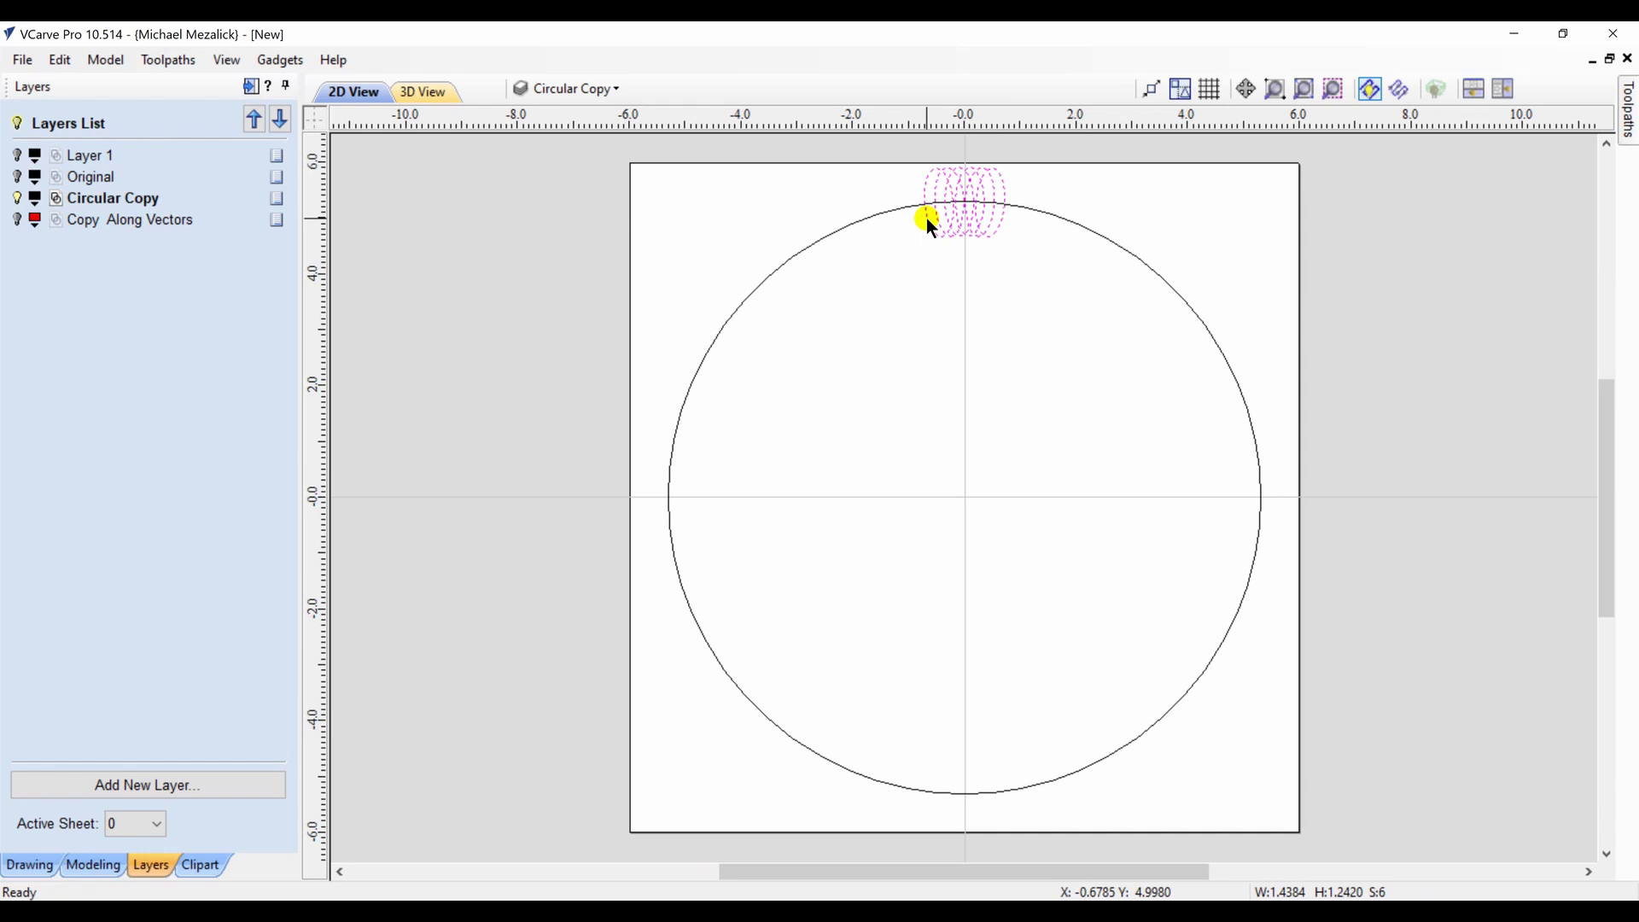
{"action": "key", "text": "g"}
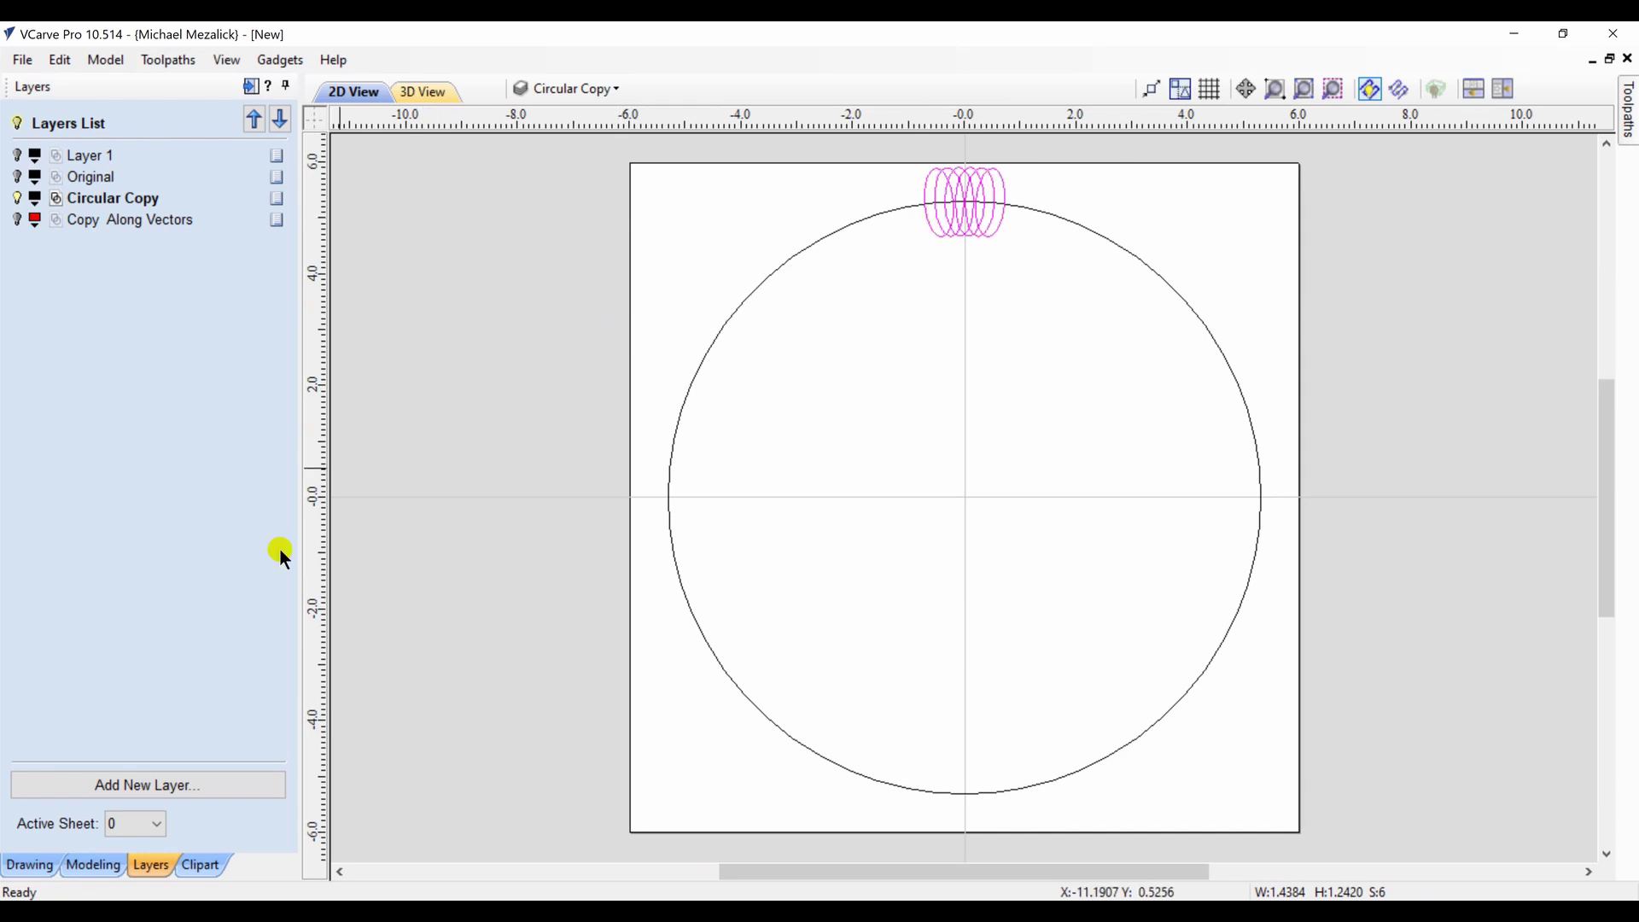
Circular-copy the ellipse group as 26 rotated items over a 360-degree total angle about rotation center X 0.0, Y 0.0
{"action": "left_click", "coordinate": [28, 866]}
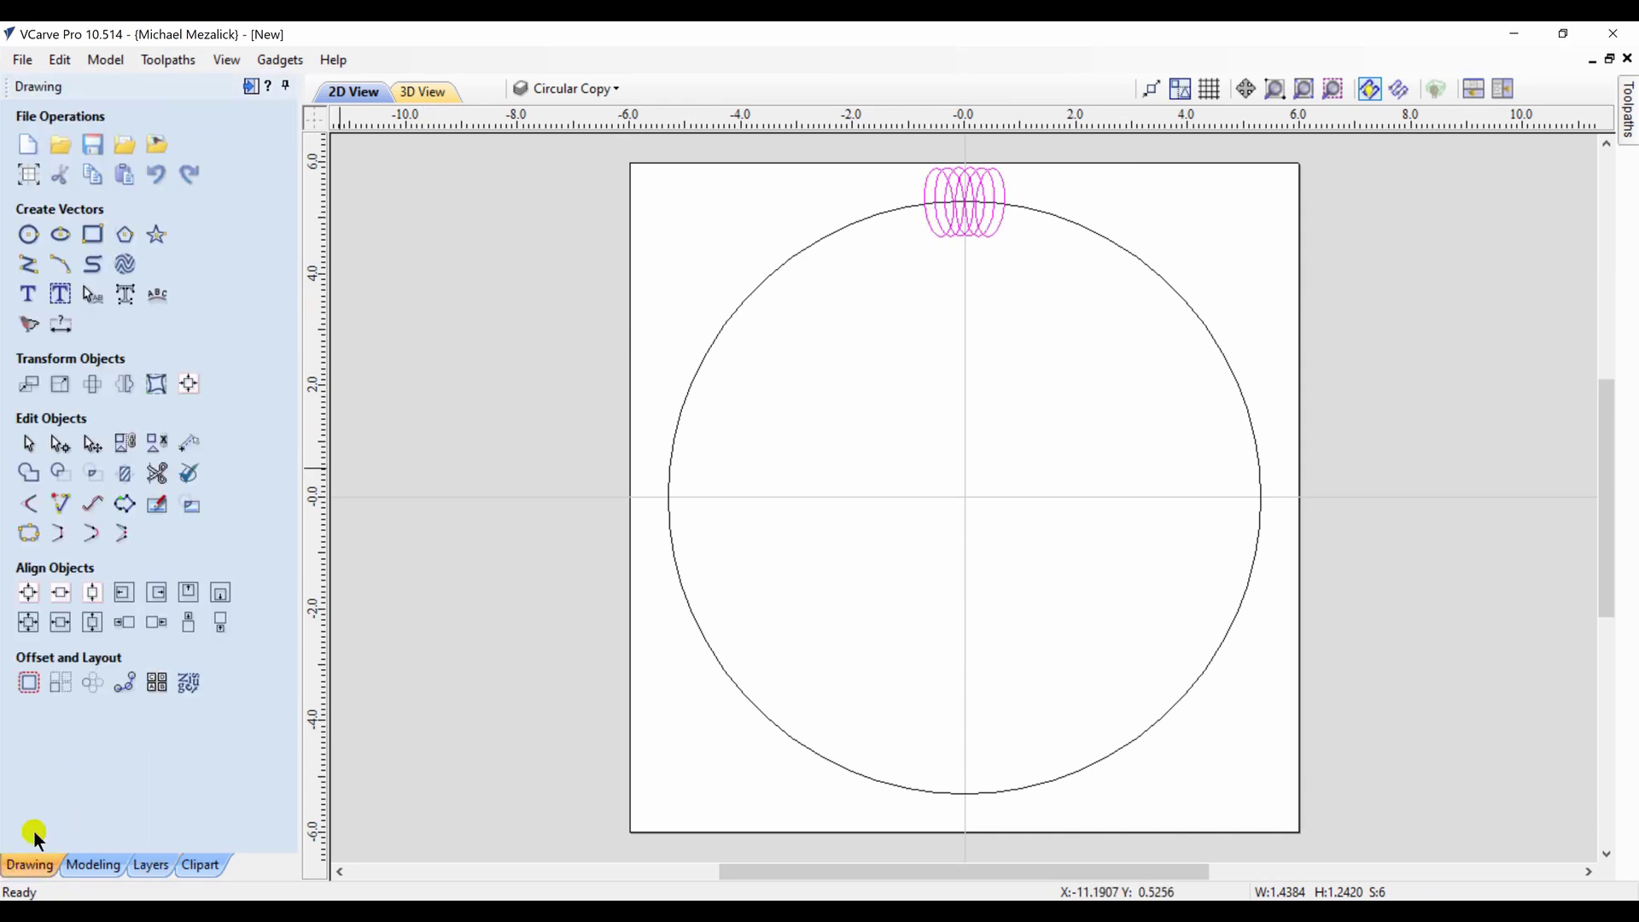
{"action": "left_click", "coordinate": [94, 684]}
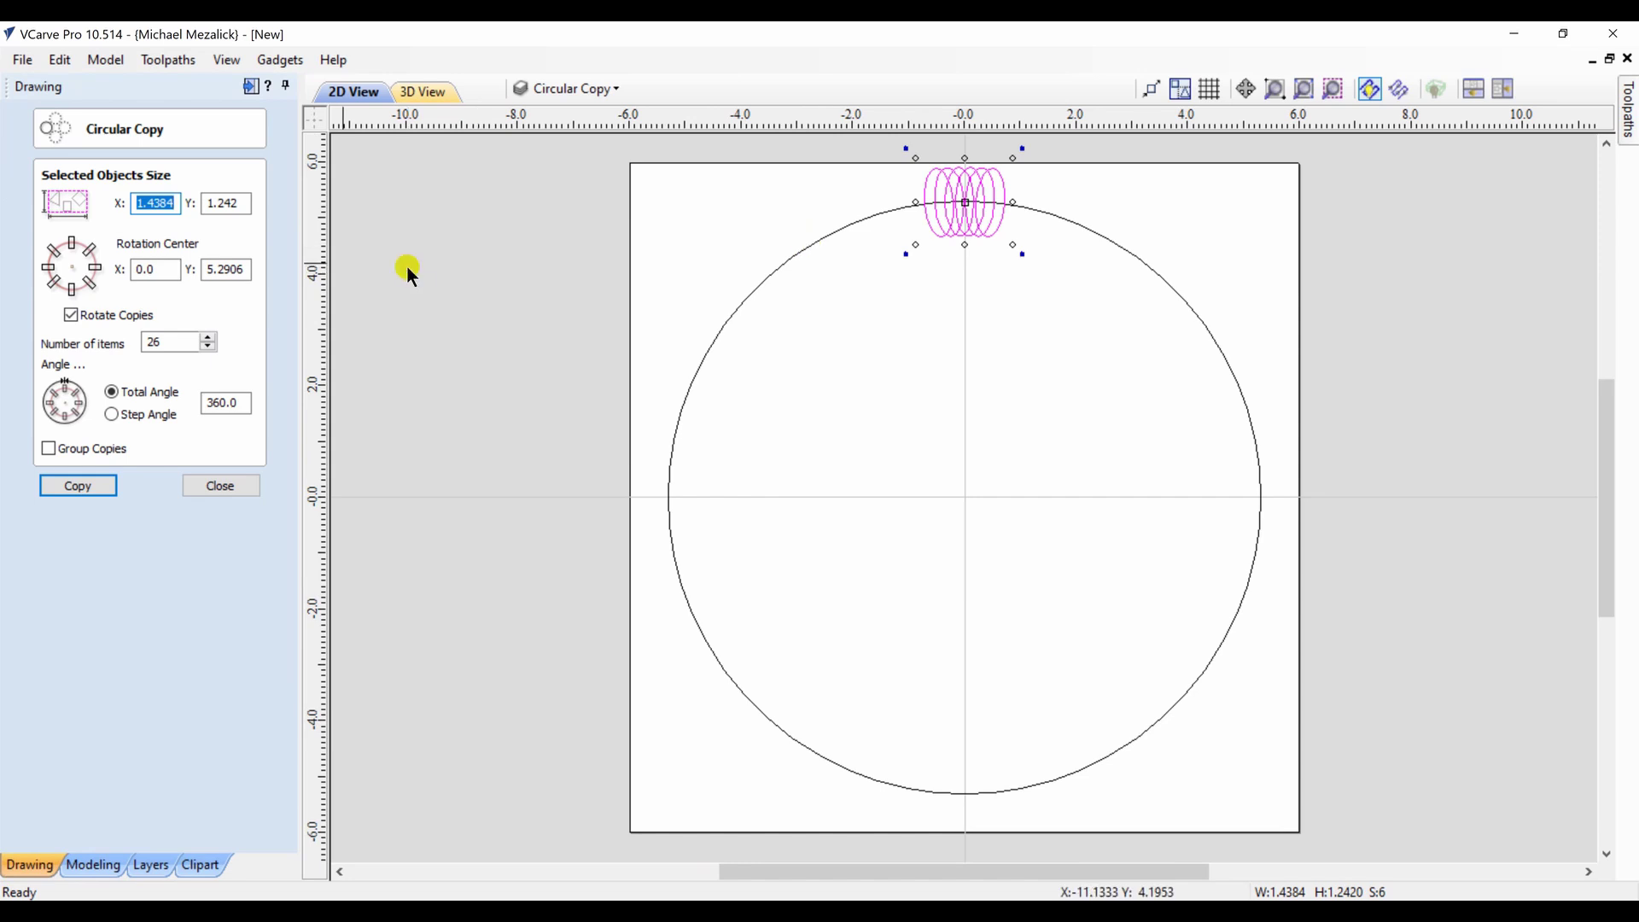
{"action": "left_click", "coordinate": [72, 266]}
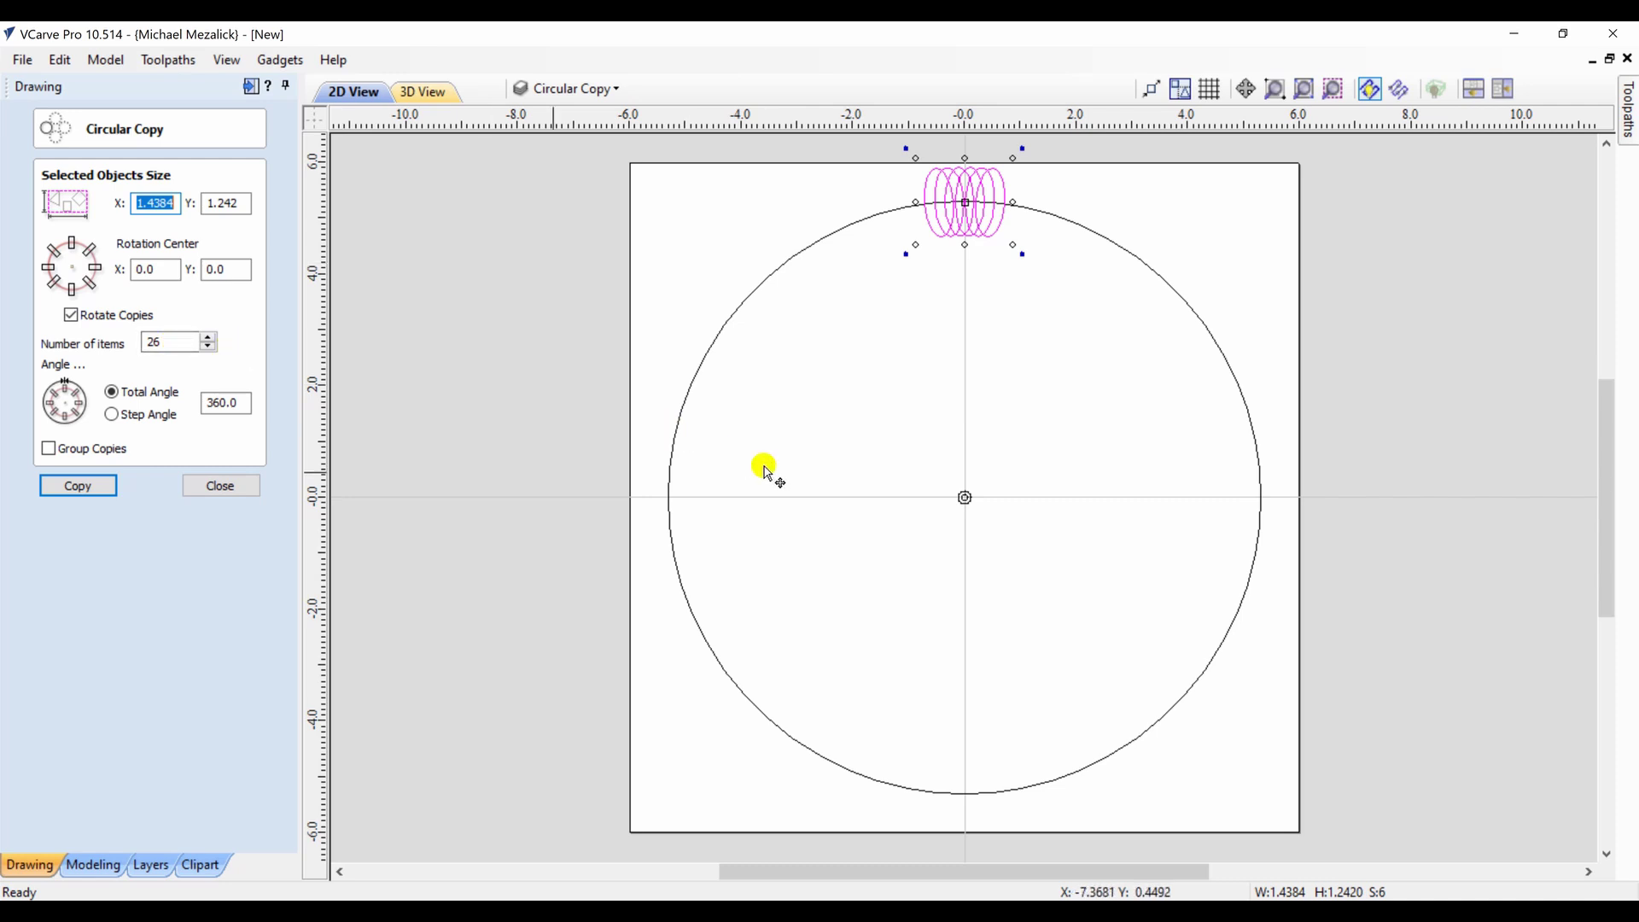
{"action": "left_click", "coordinate": [96, 487]}
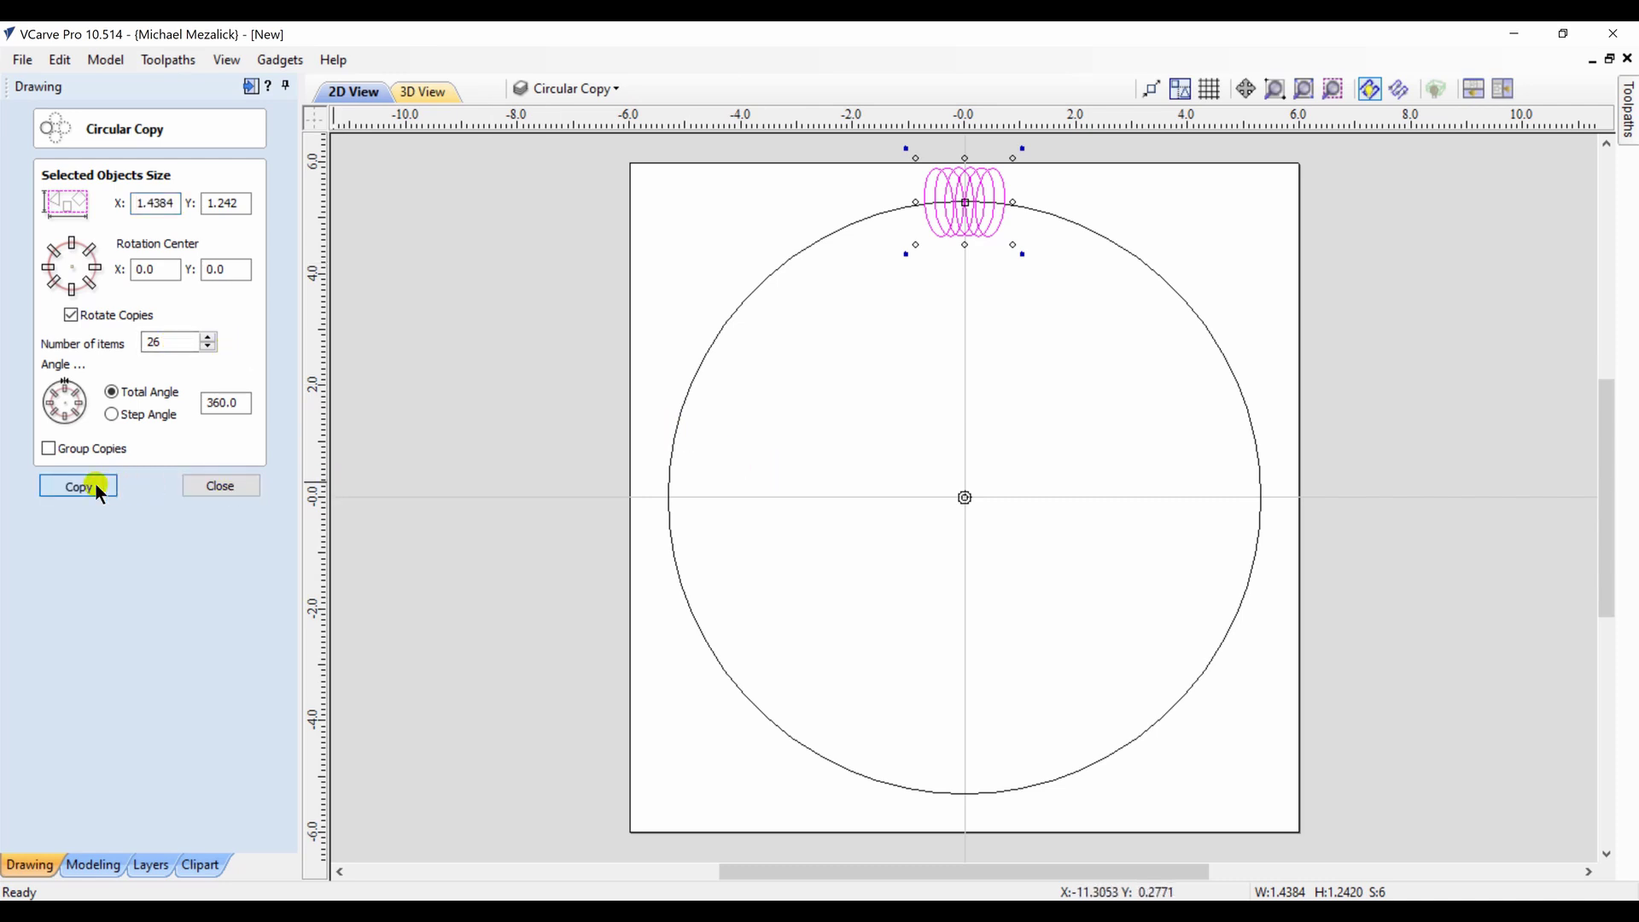
{"action": "left_click", "coordinate": [95, 486]}
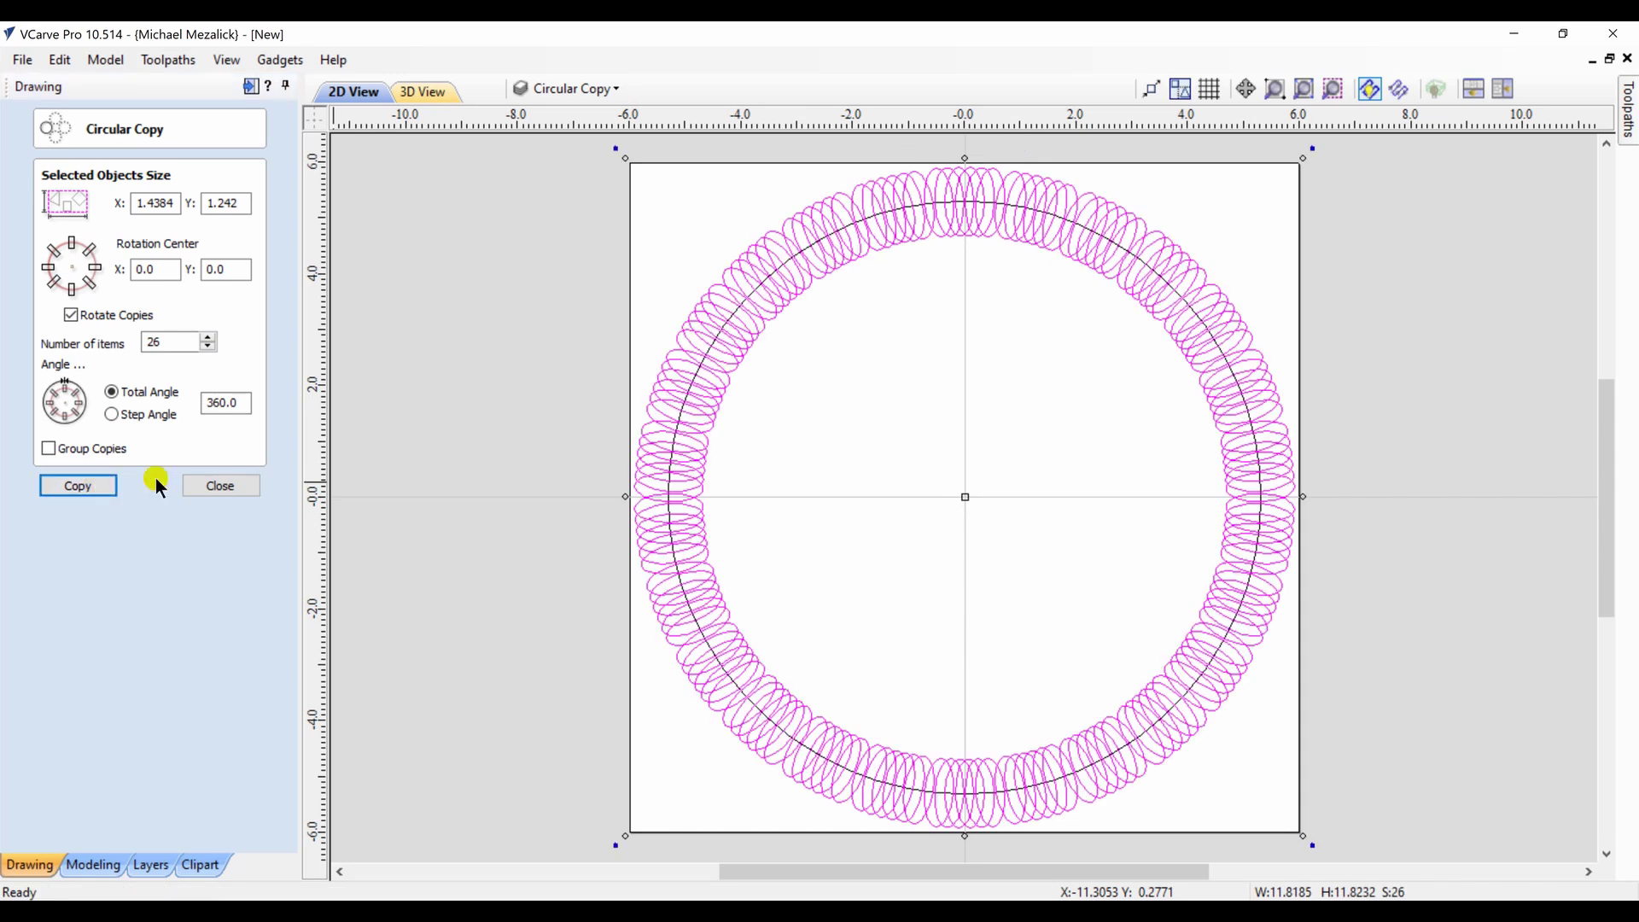
{"action": "left_click", "coordinate": [223, 485]}
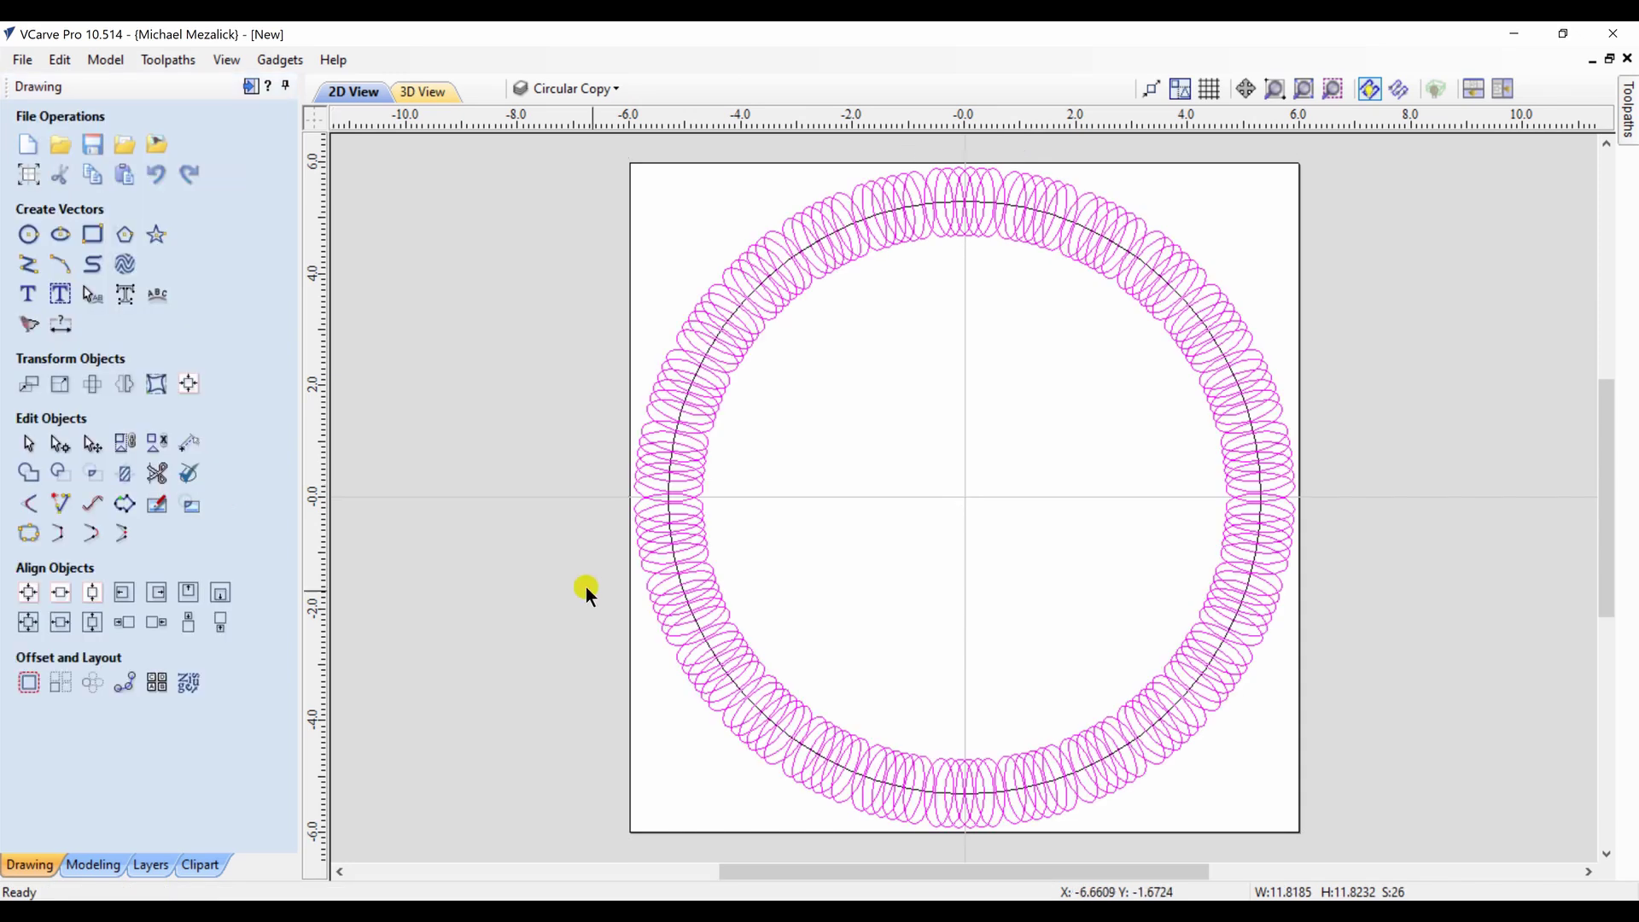
{"action": "left_click", "coordinate": [698, 760]}
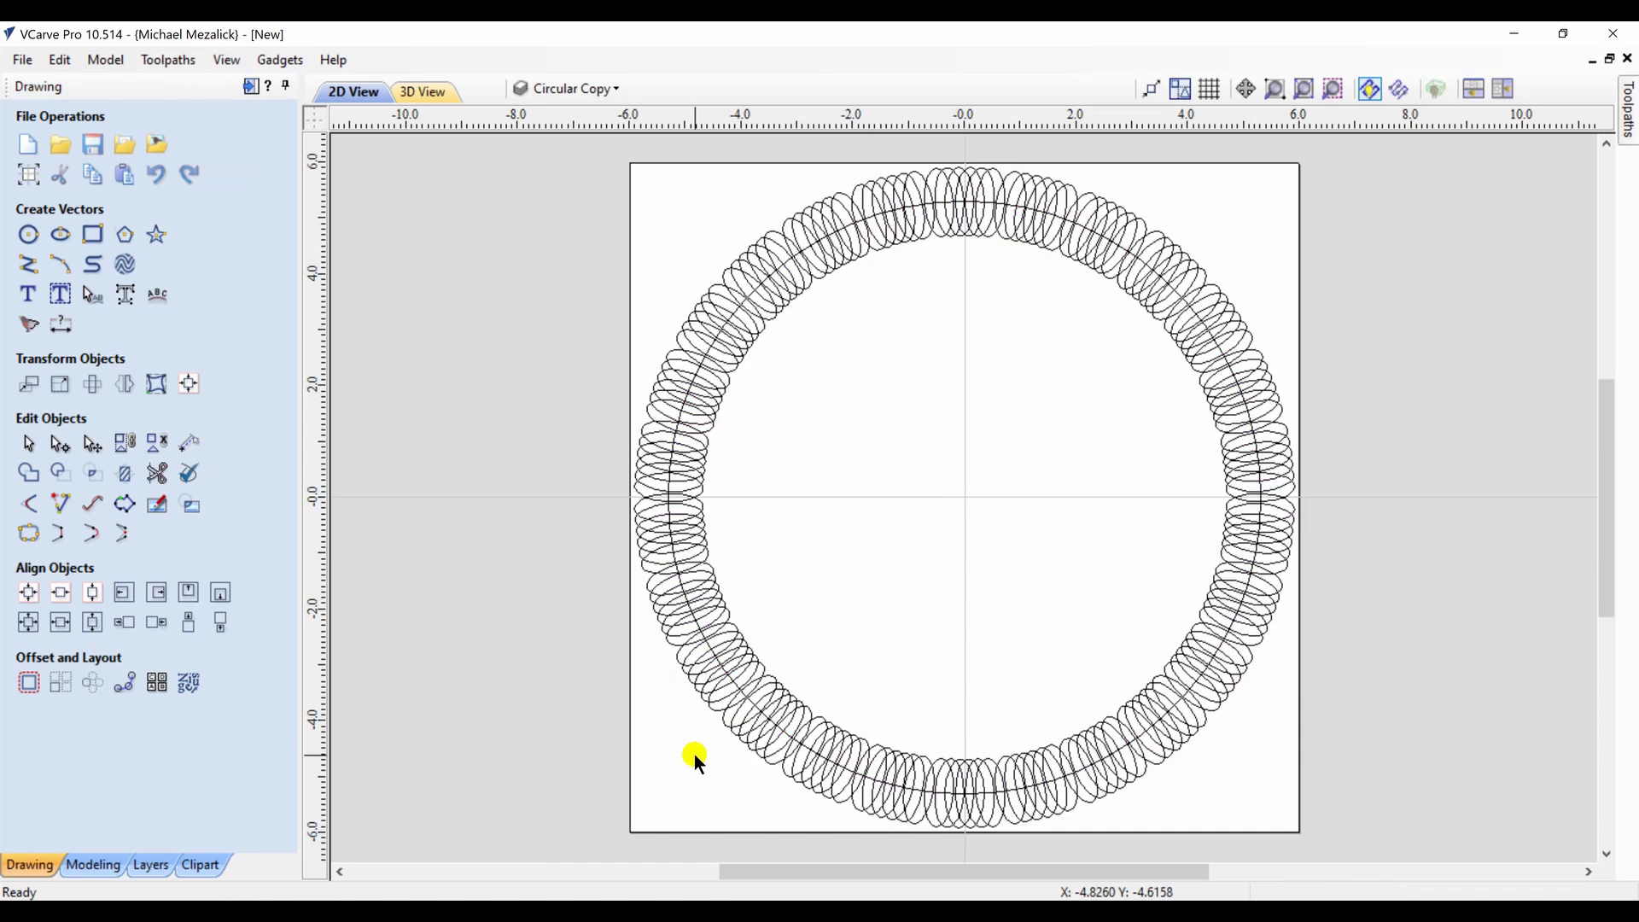
Hide the Circular Copy layer and make Copy Along Vectors the visible, active layer
{"action": "left_click", "coordinate": [149, 866]}
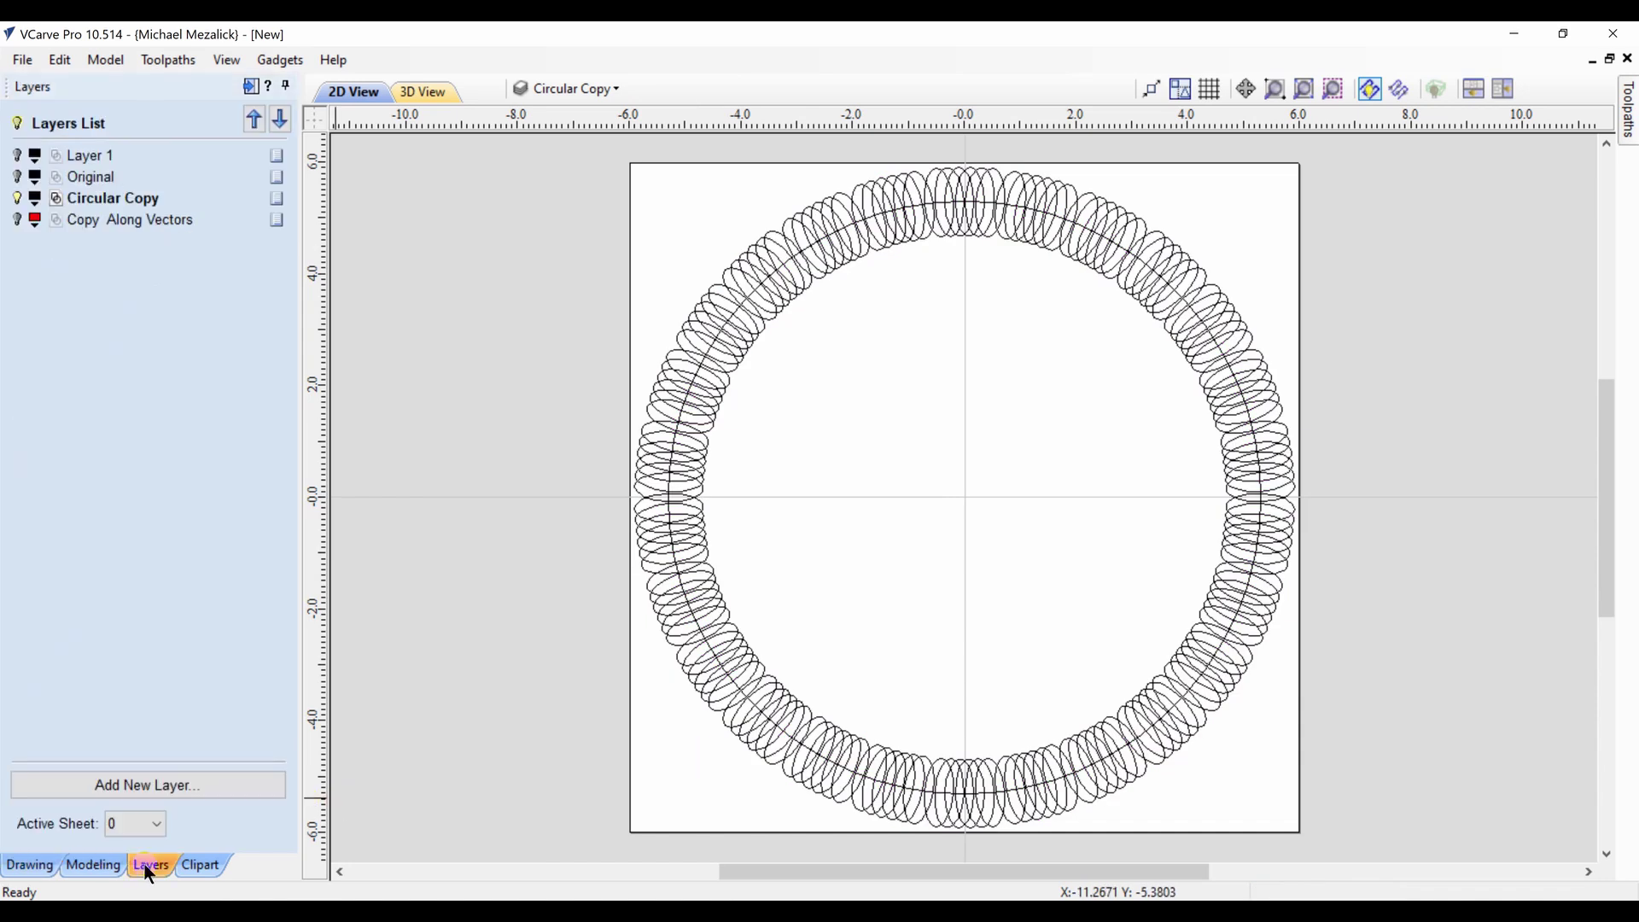
{"action": "left_click", "coordinate": [17, 198]}
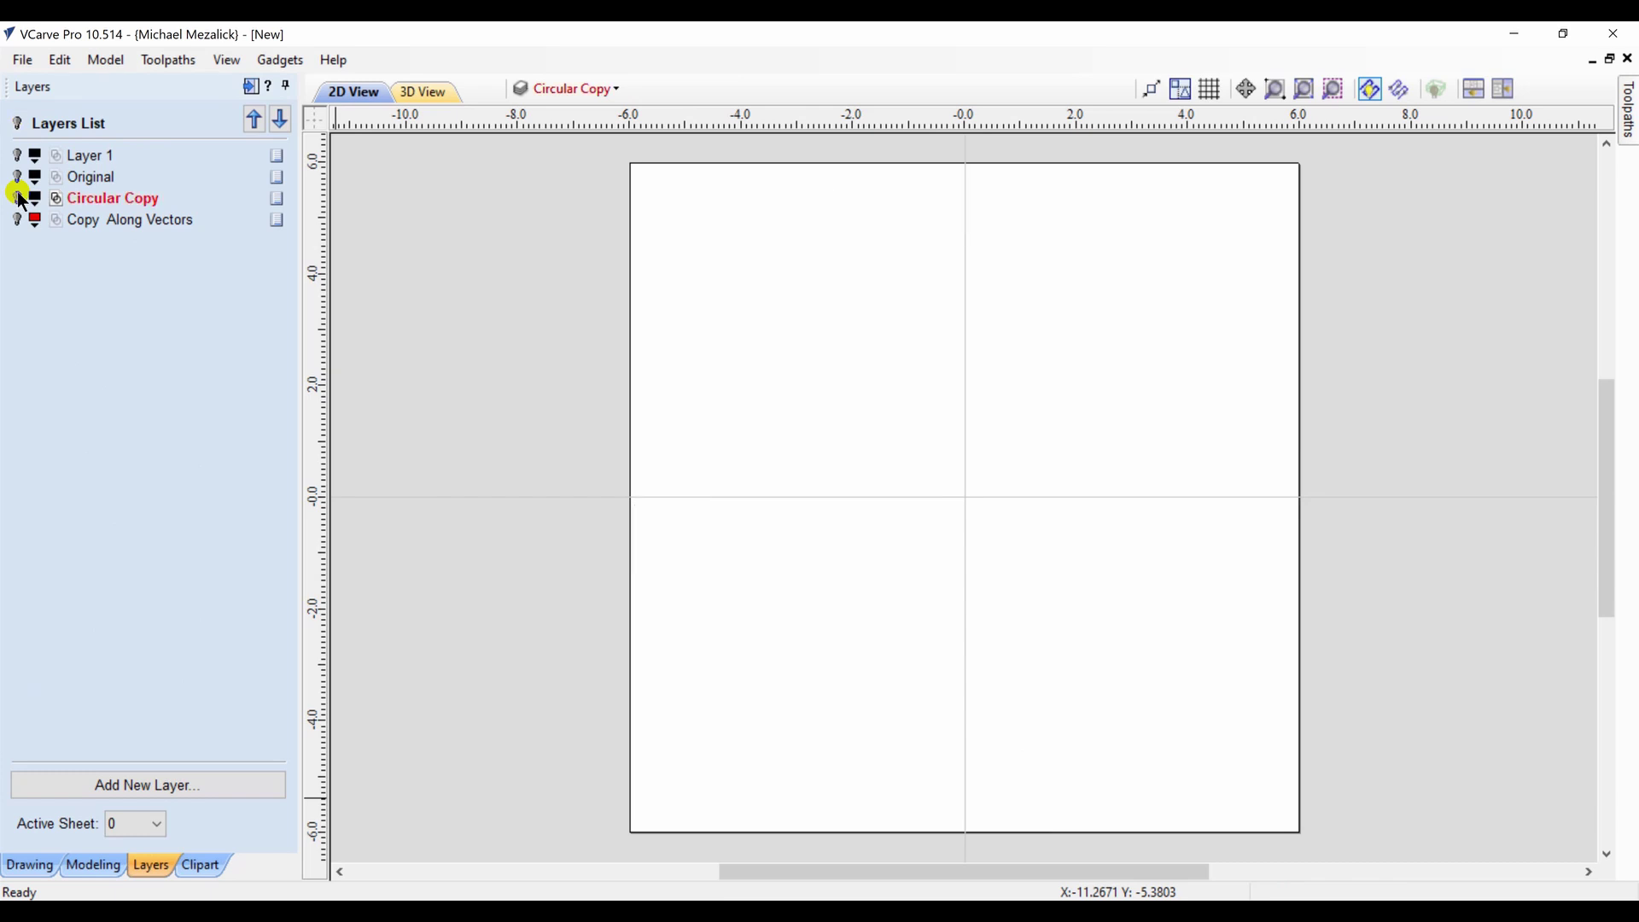
{"action": "left_click", "coordinate": [17, 220]}
{"action": "left_click", "coordinate": [99, 218]}
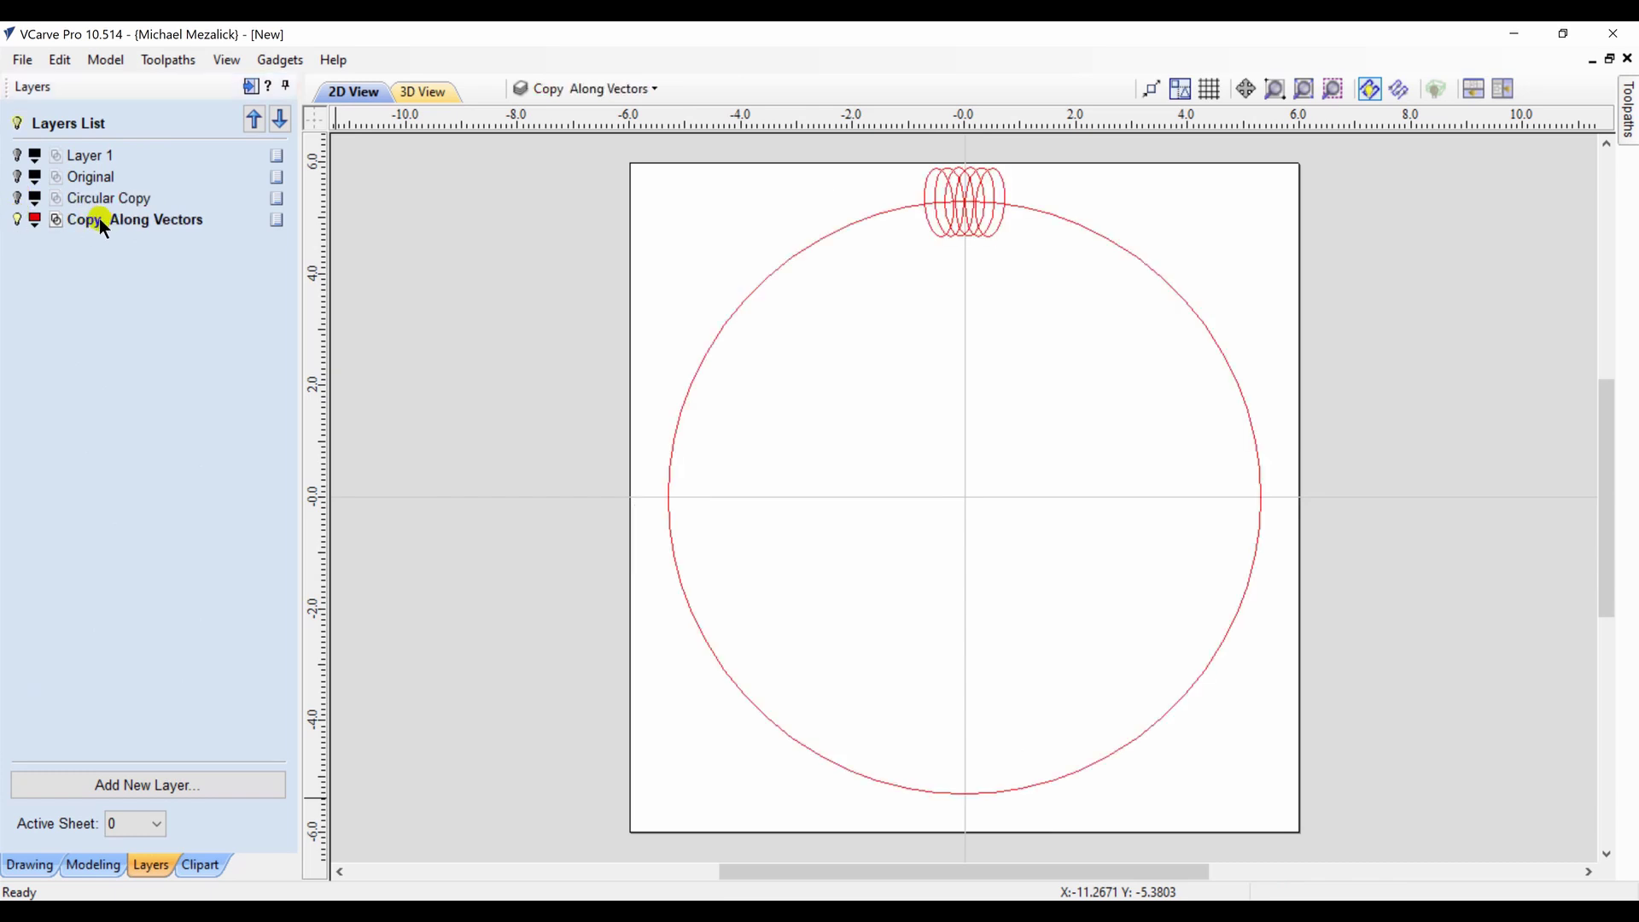
Copy the red ellipse group along the circle as 26 copies, aligned to the curve and created on a new layer
{"action": "left_click", "coordinate": [22, 866]}
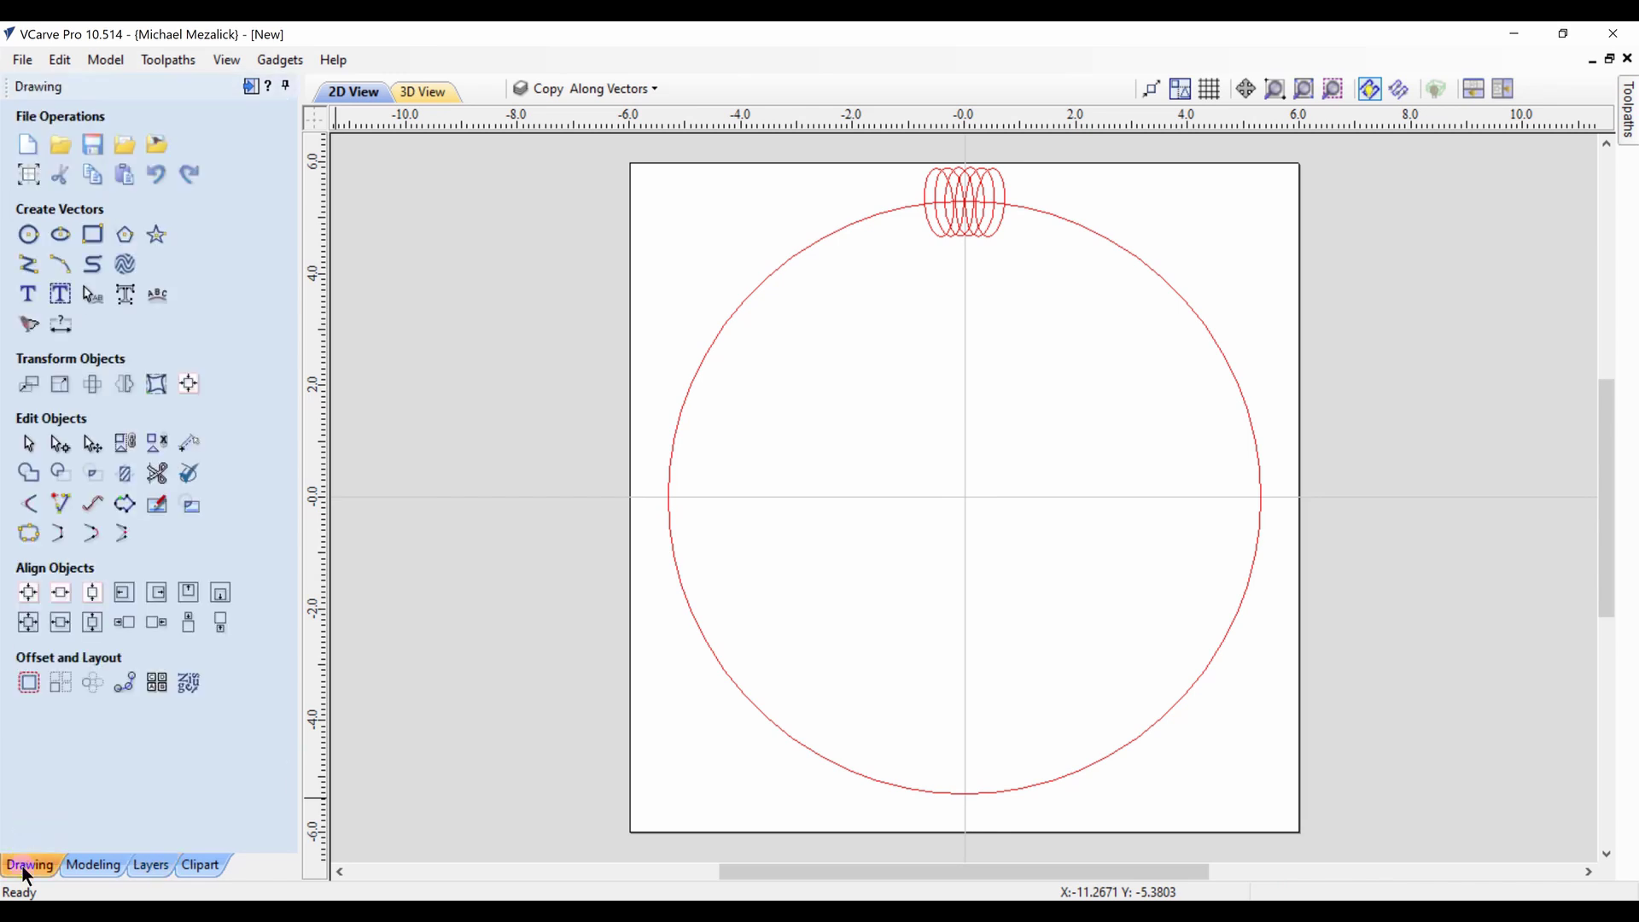
{"action": "left_click", "coordinate": [122, 686]}
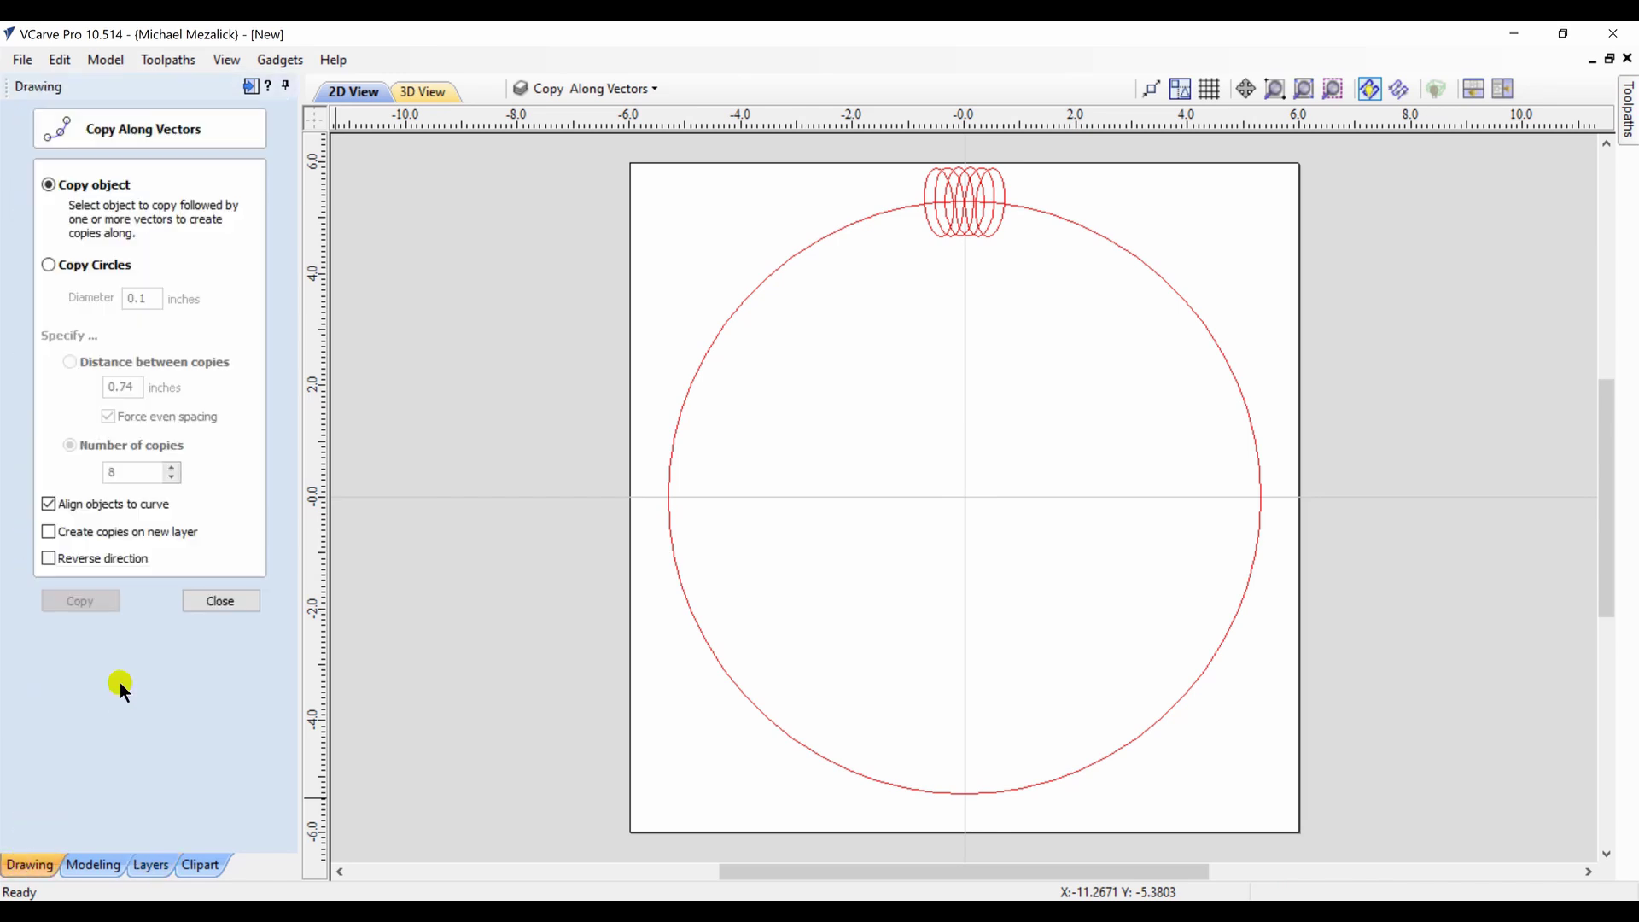
{"action": "left_click", "coordinate": [976, 229]}
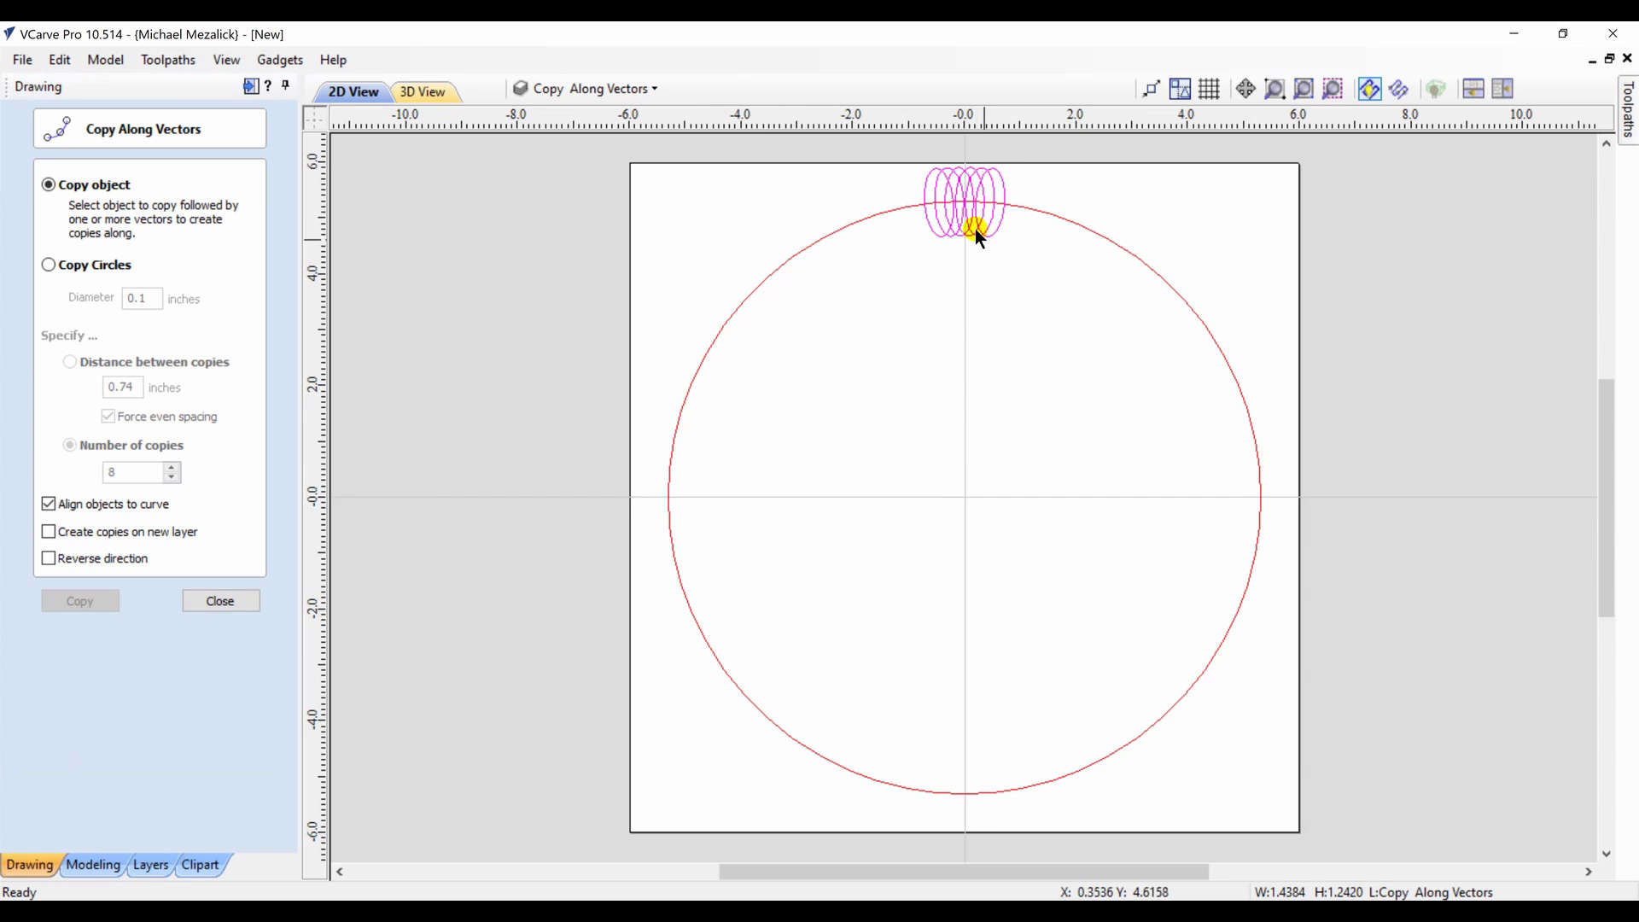
{"action": "left_click", "coordinate": [844, 229], "text": "shift"}
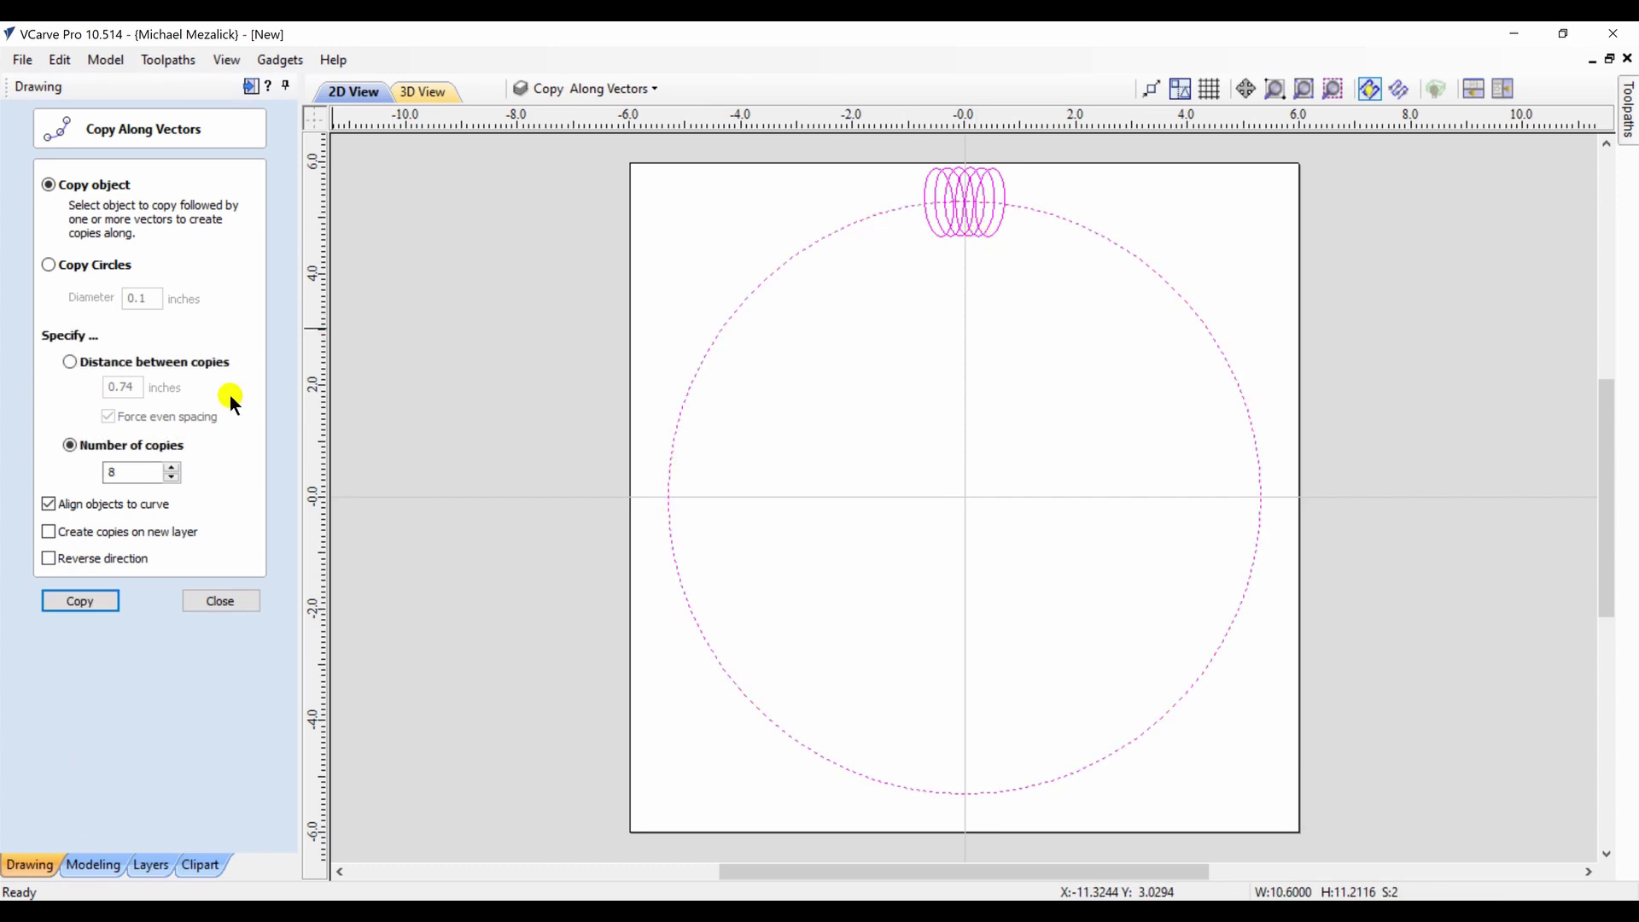
{"action": "double_click", "coordinate": [109, 472]}
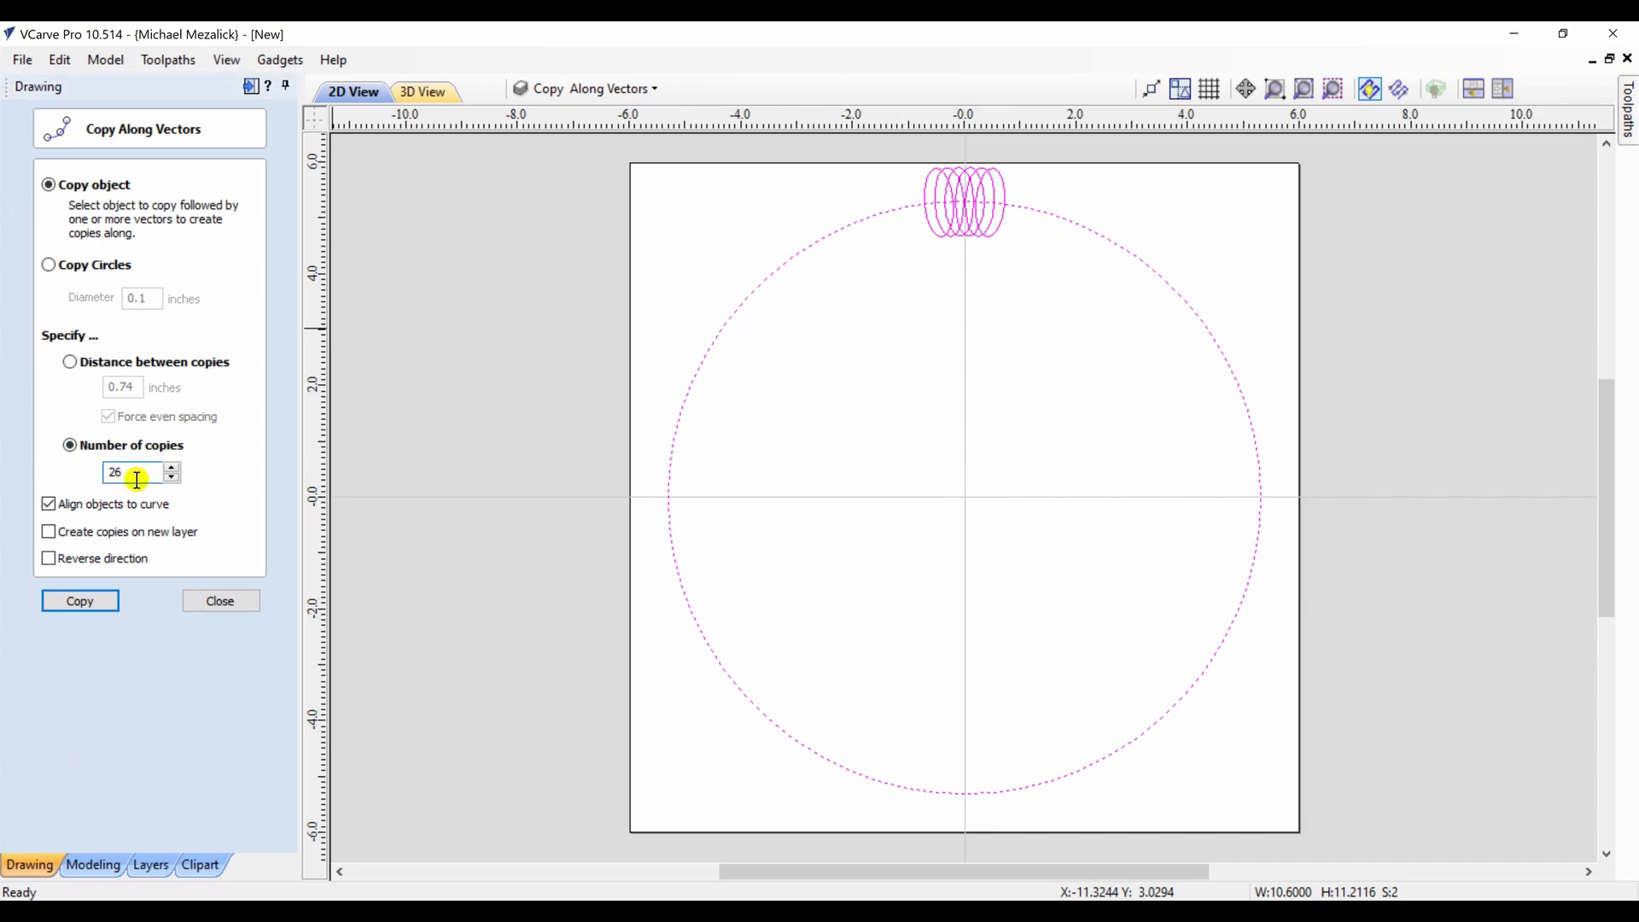
{"action": "left_click", "coordinate": [84, 608]}
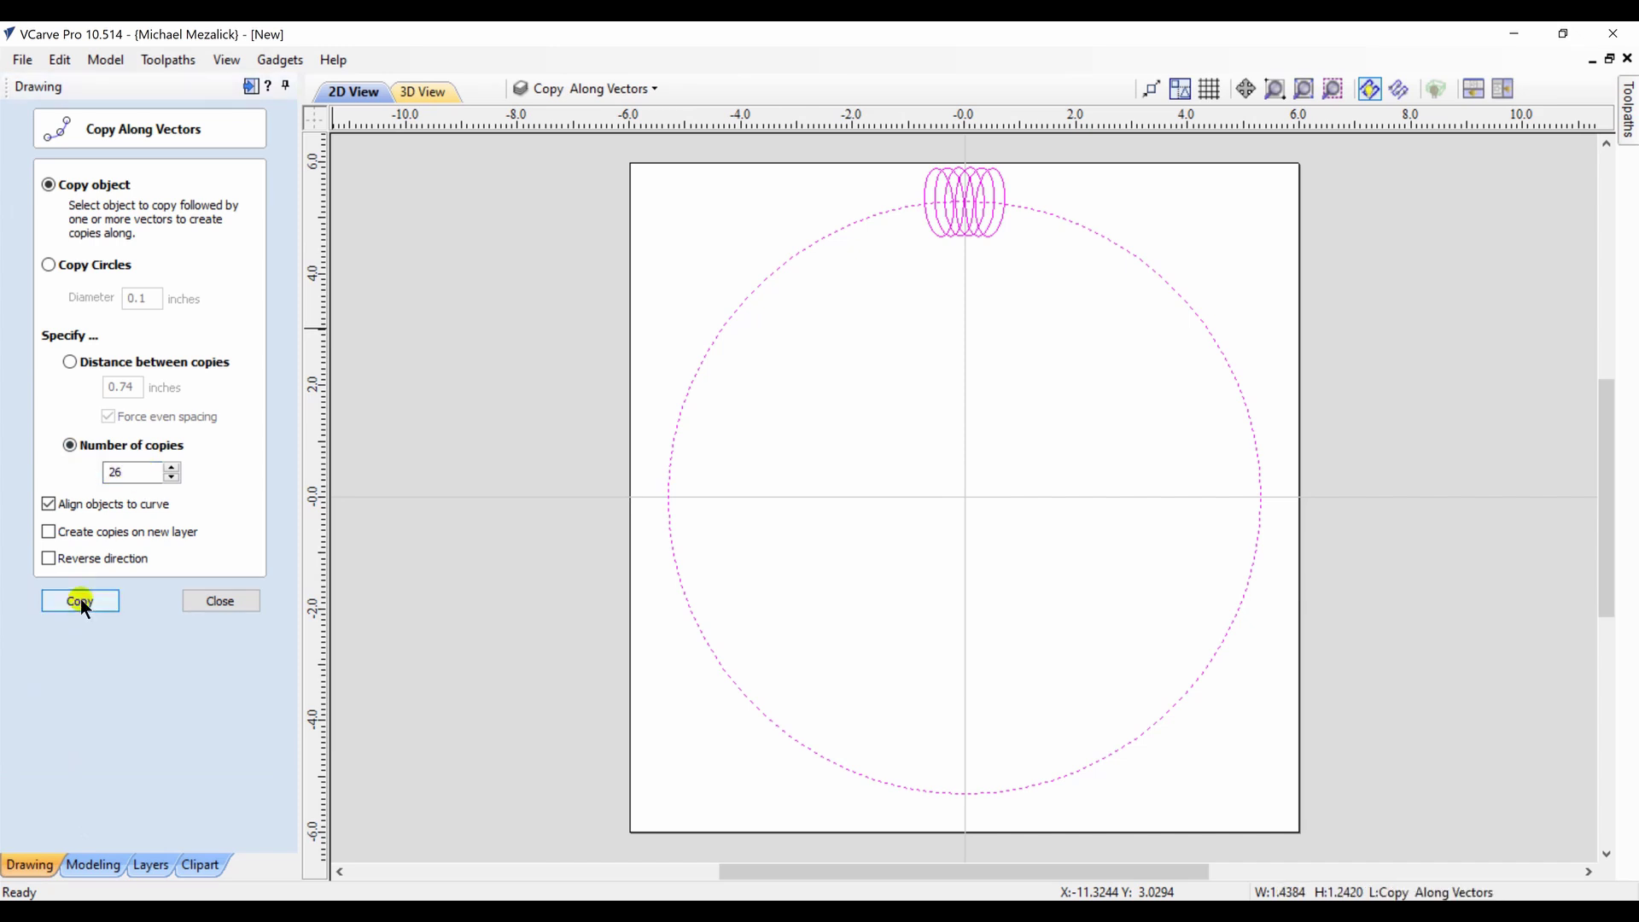
{"action": "left_click", "coordinate": [49, 533]}
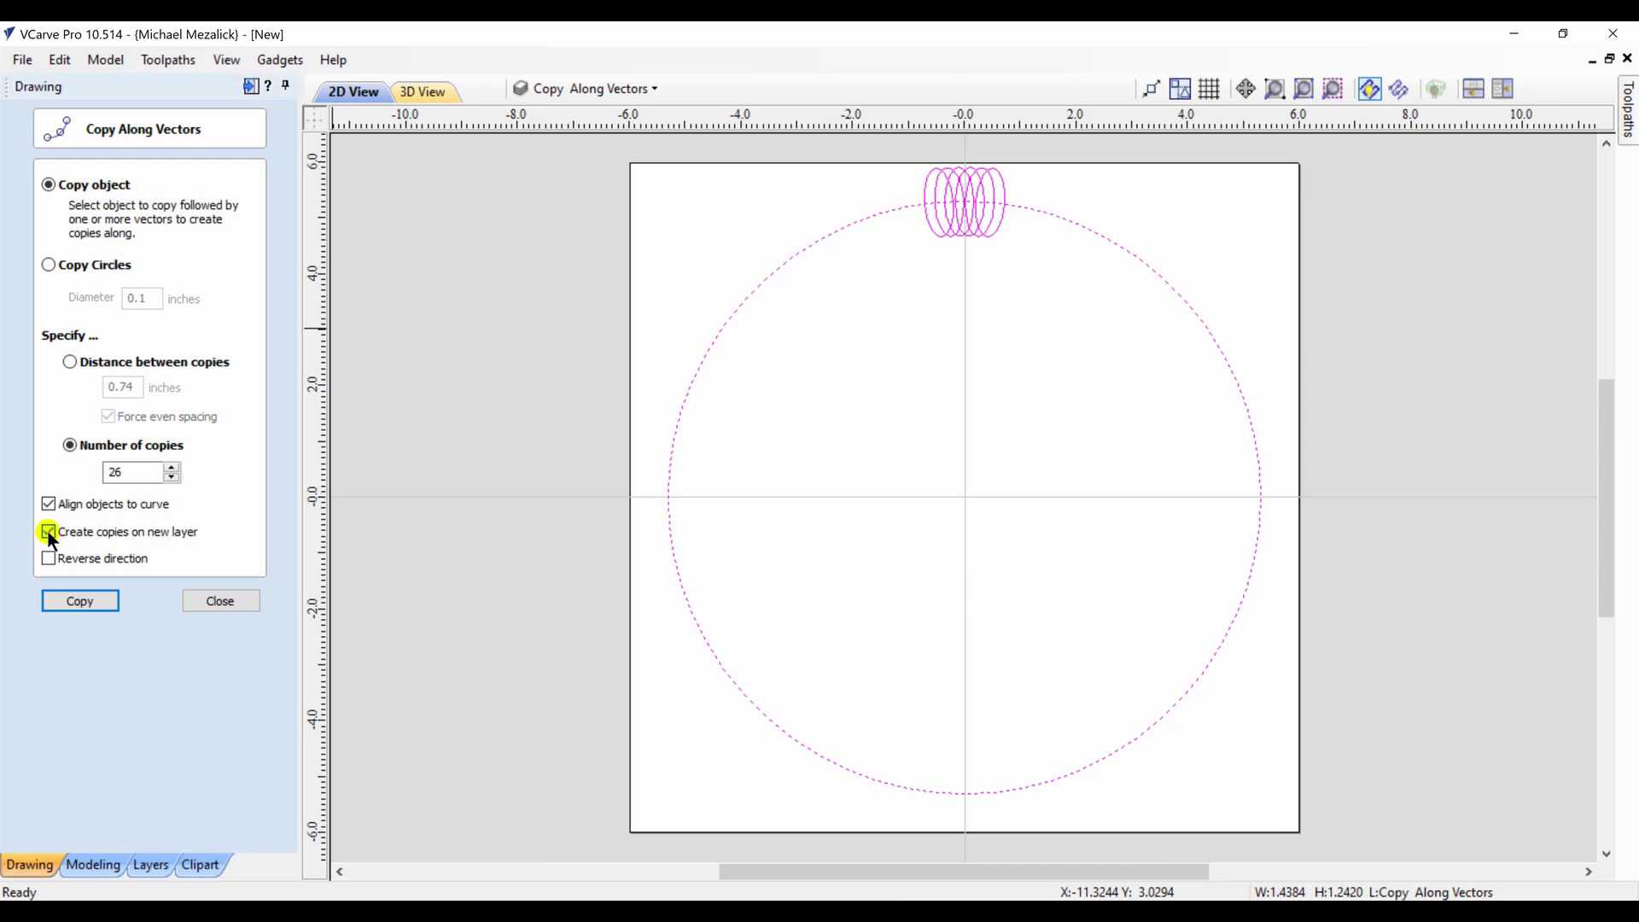
{"action": "left_click", "coordinate": [80, 602]}
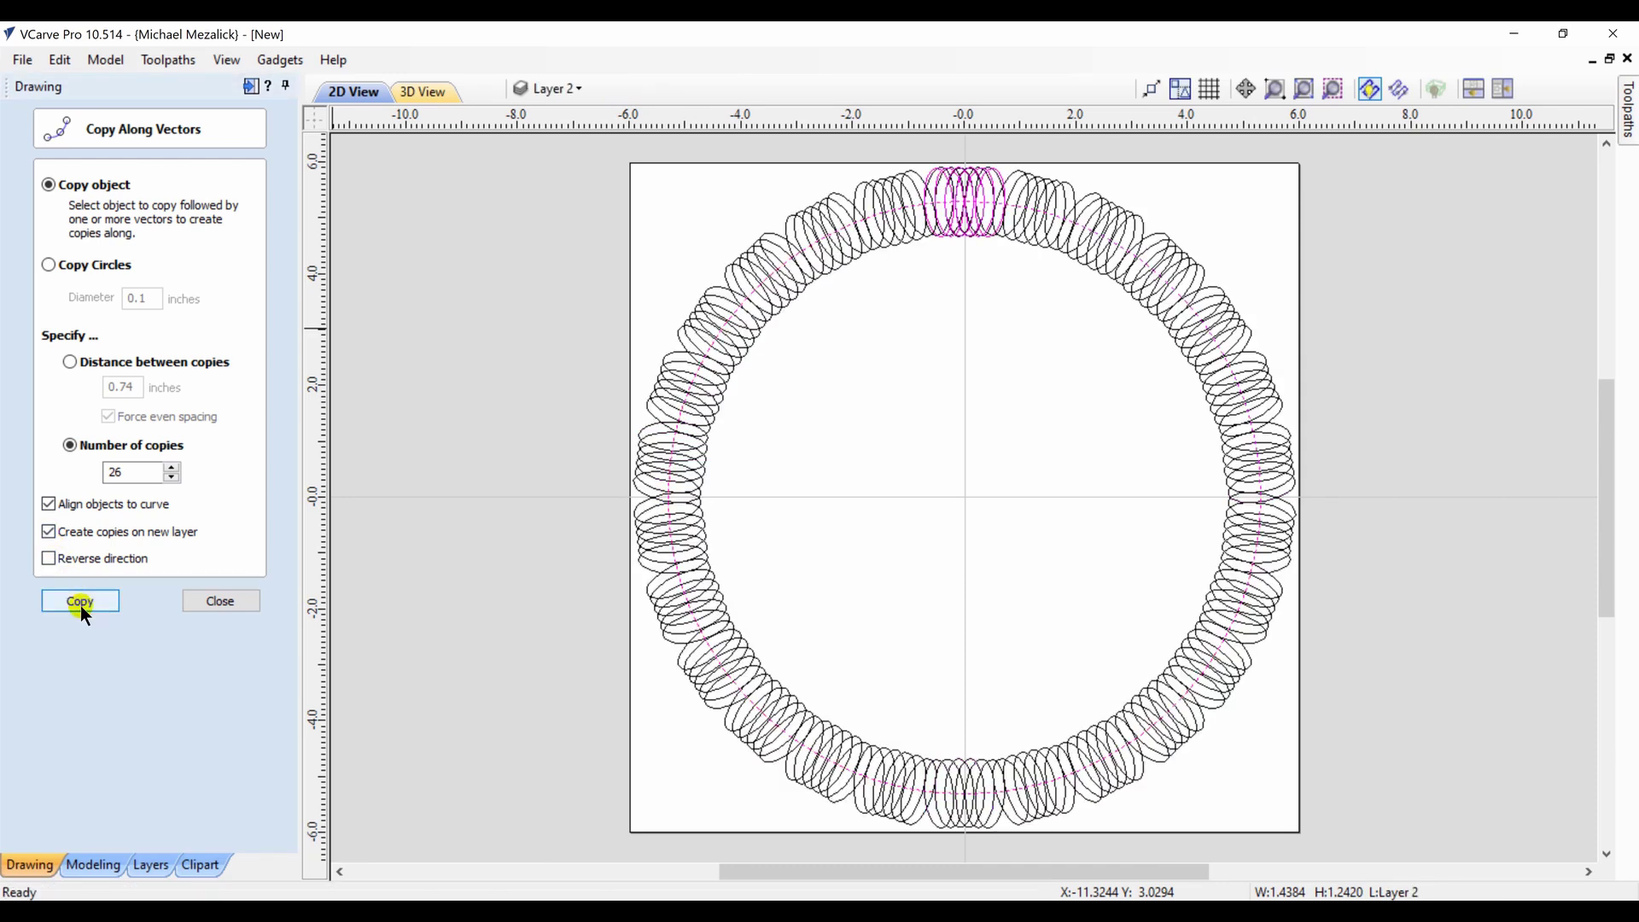
{"action": "left_click", "coordinate": [210, 602]}
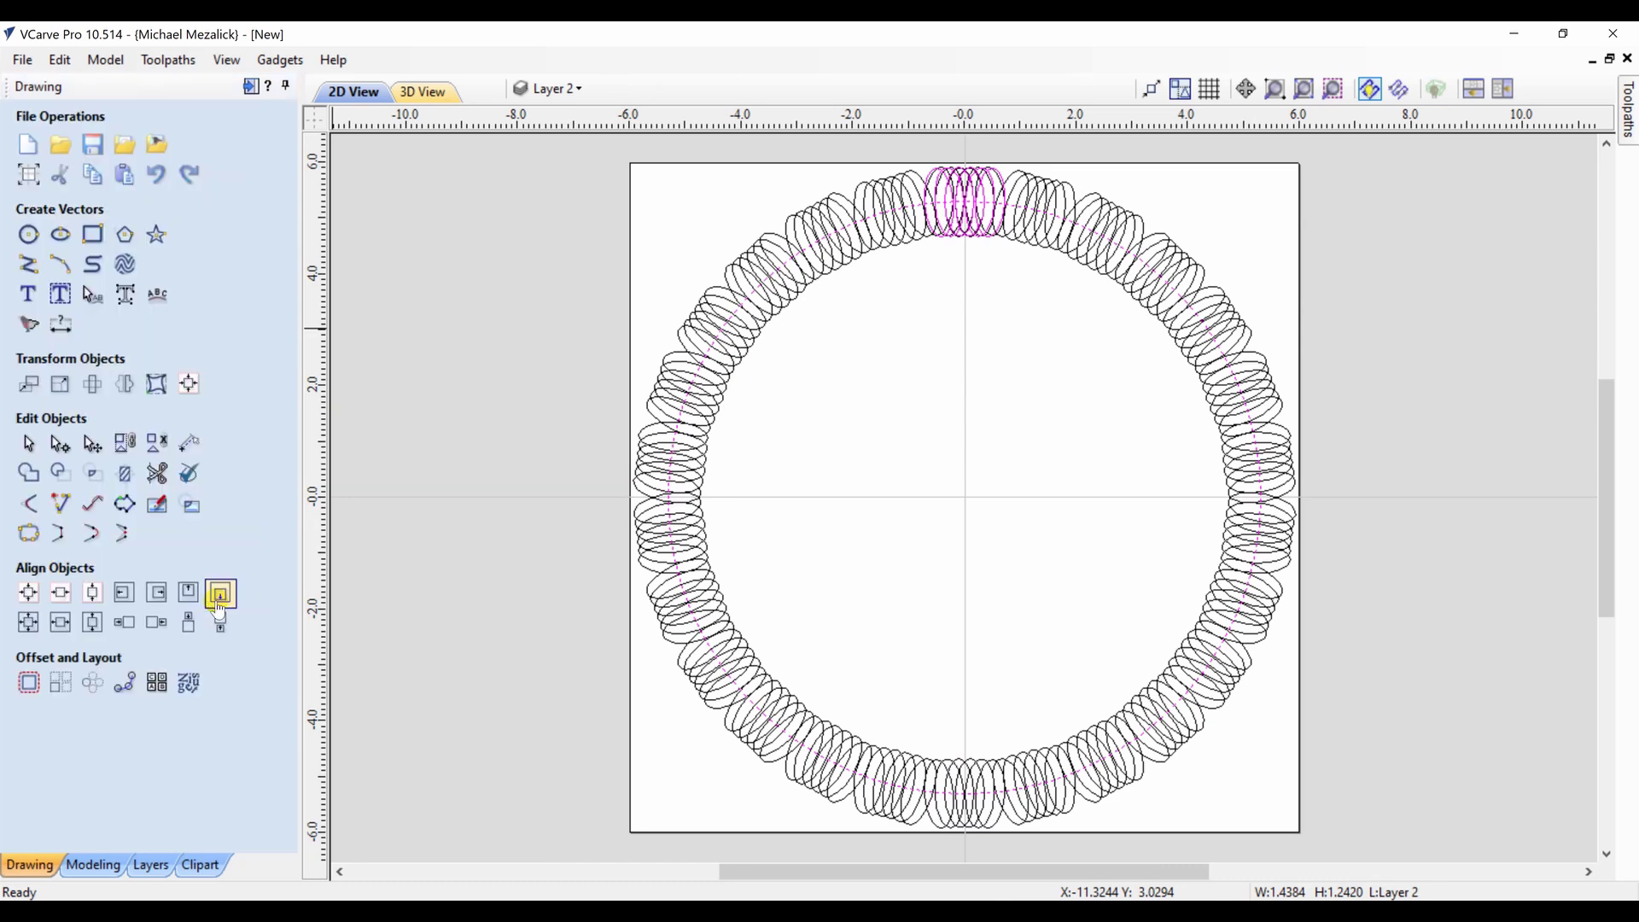
Hide the Copy Along Vectors layer and set Layer 2's color to red
{"action": "left_click", "coordinate": [146, 866]}
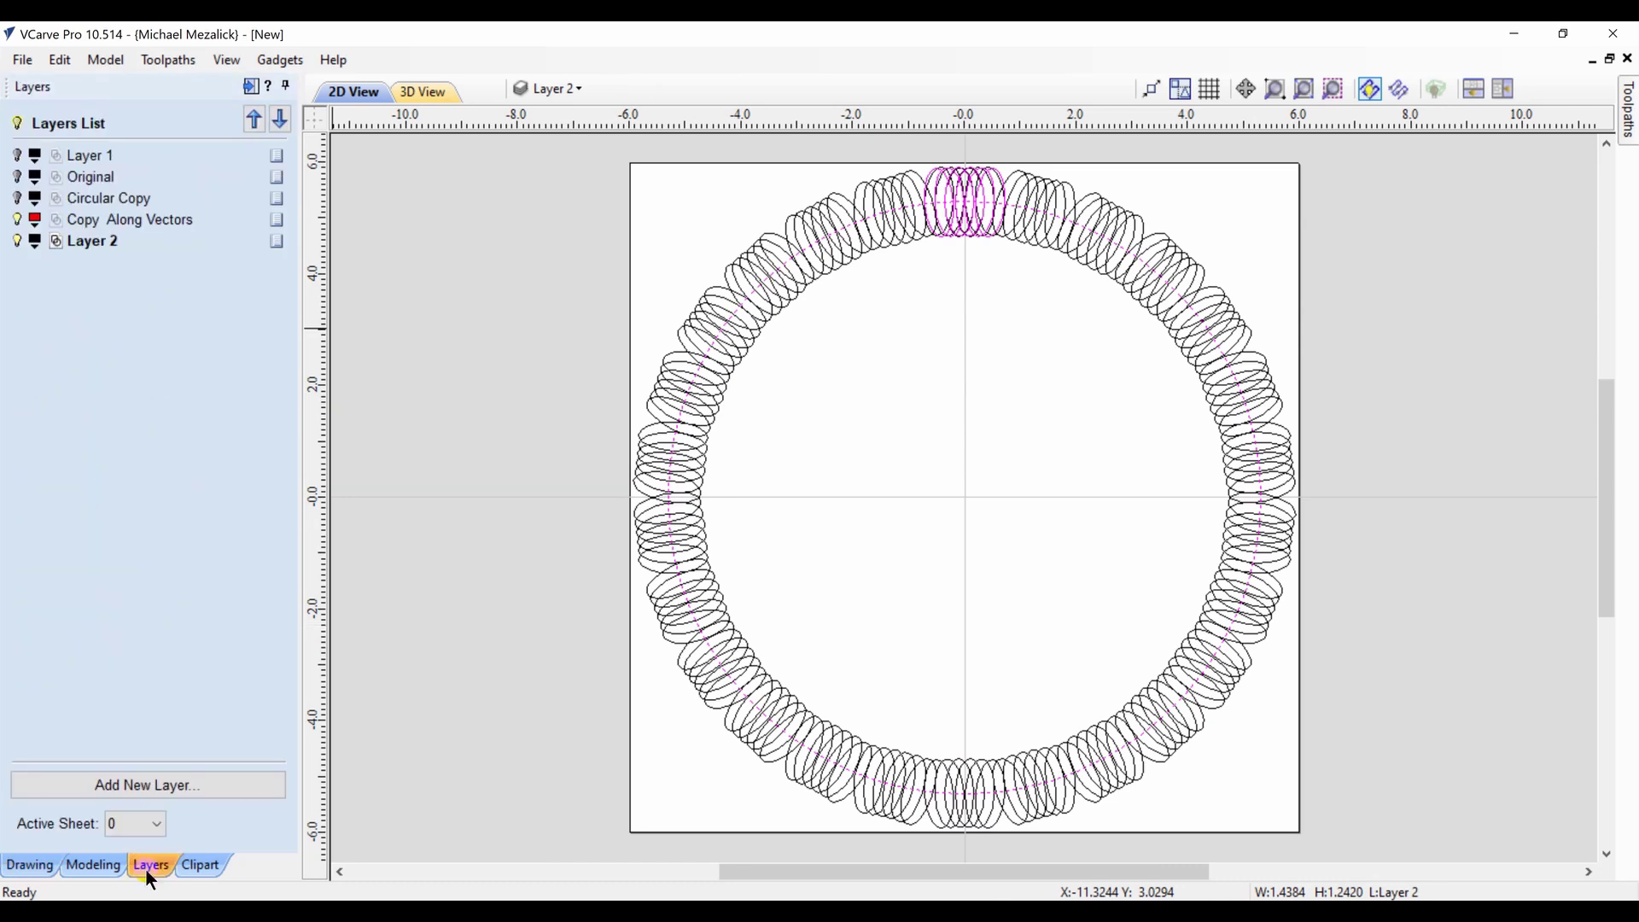
{"action": "left_click", "coordinate": [17, 220]}
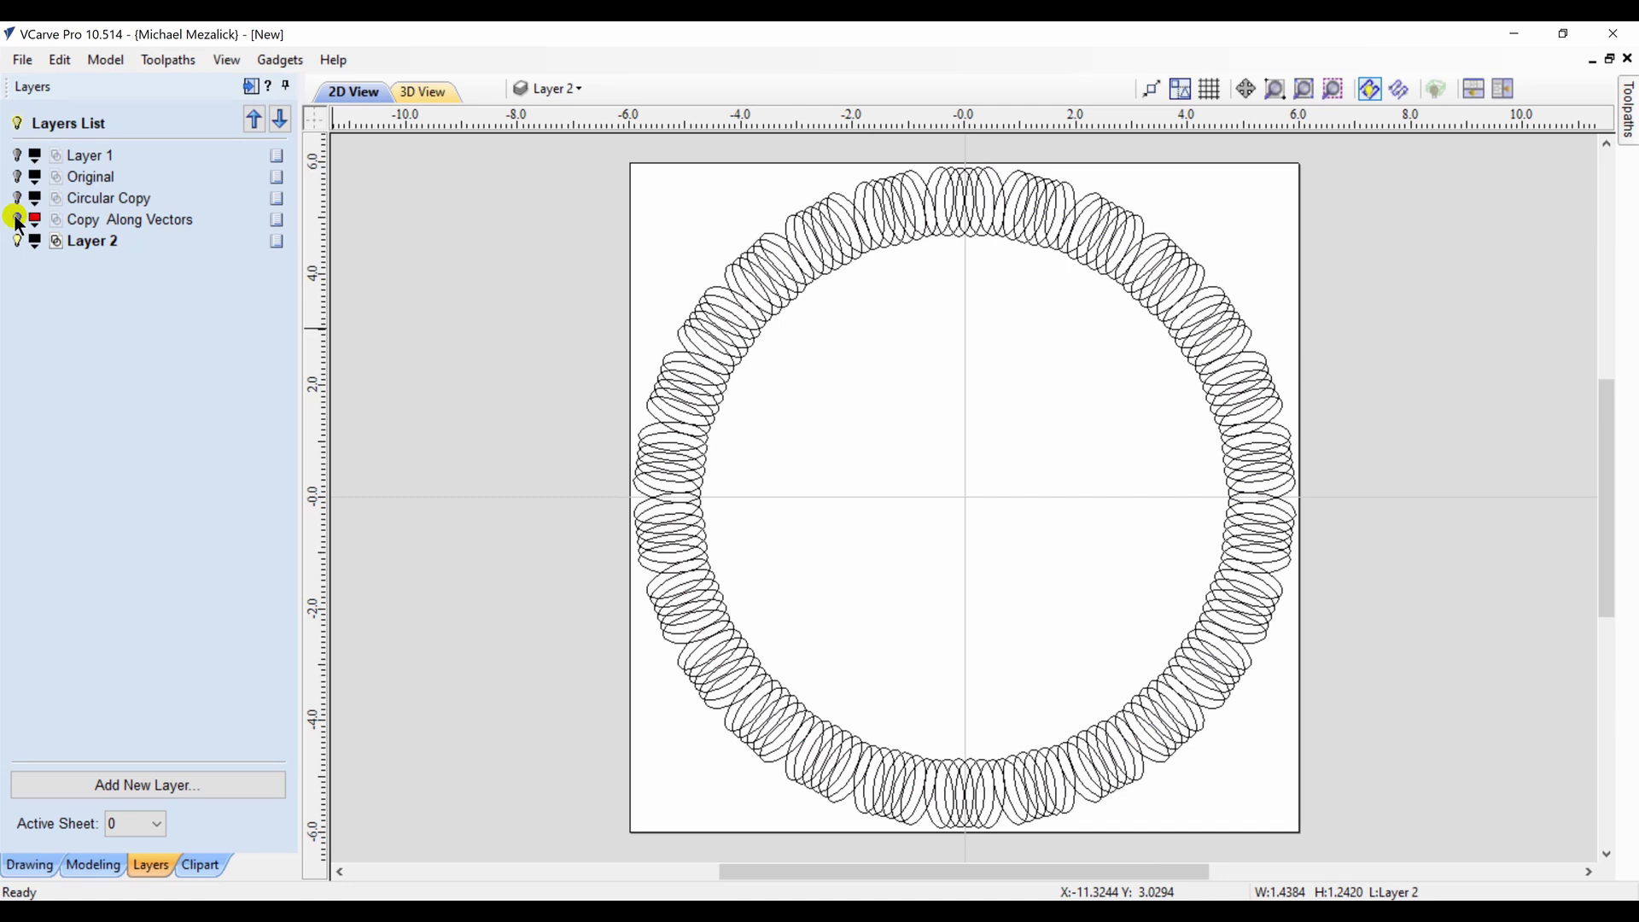
{"action": "left_click", "coordinate": [35, 245]}
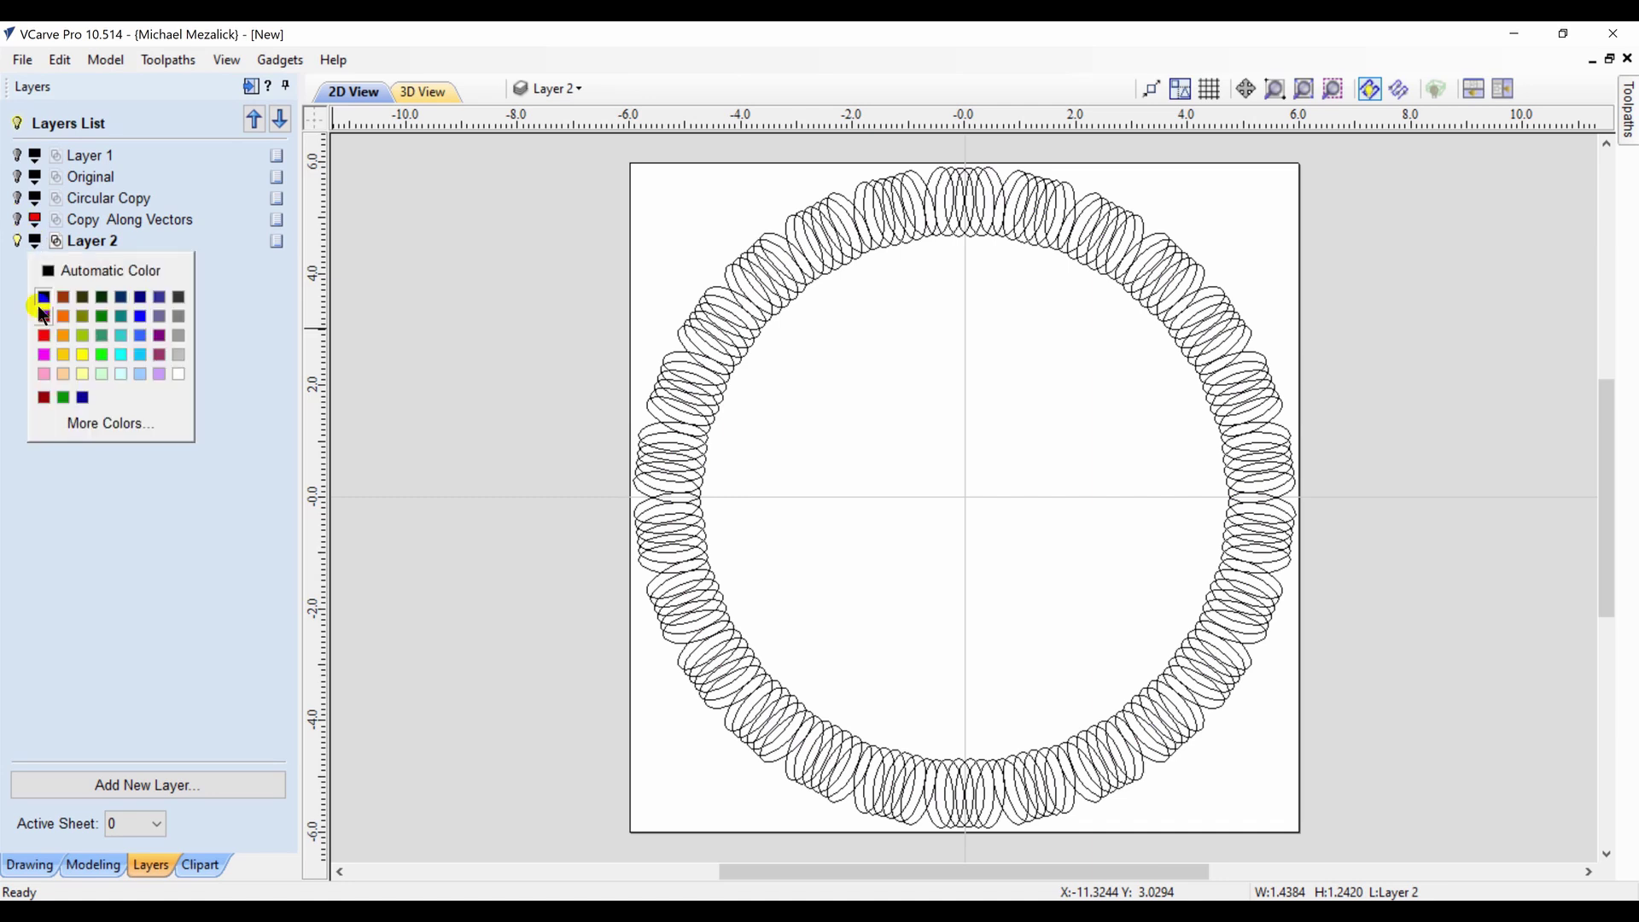
{"action": "left_click", "coordinate": [43, 336]}
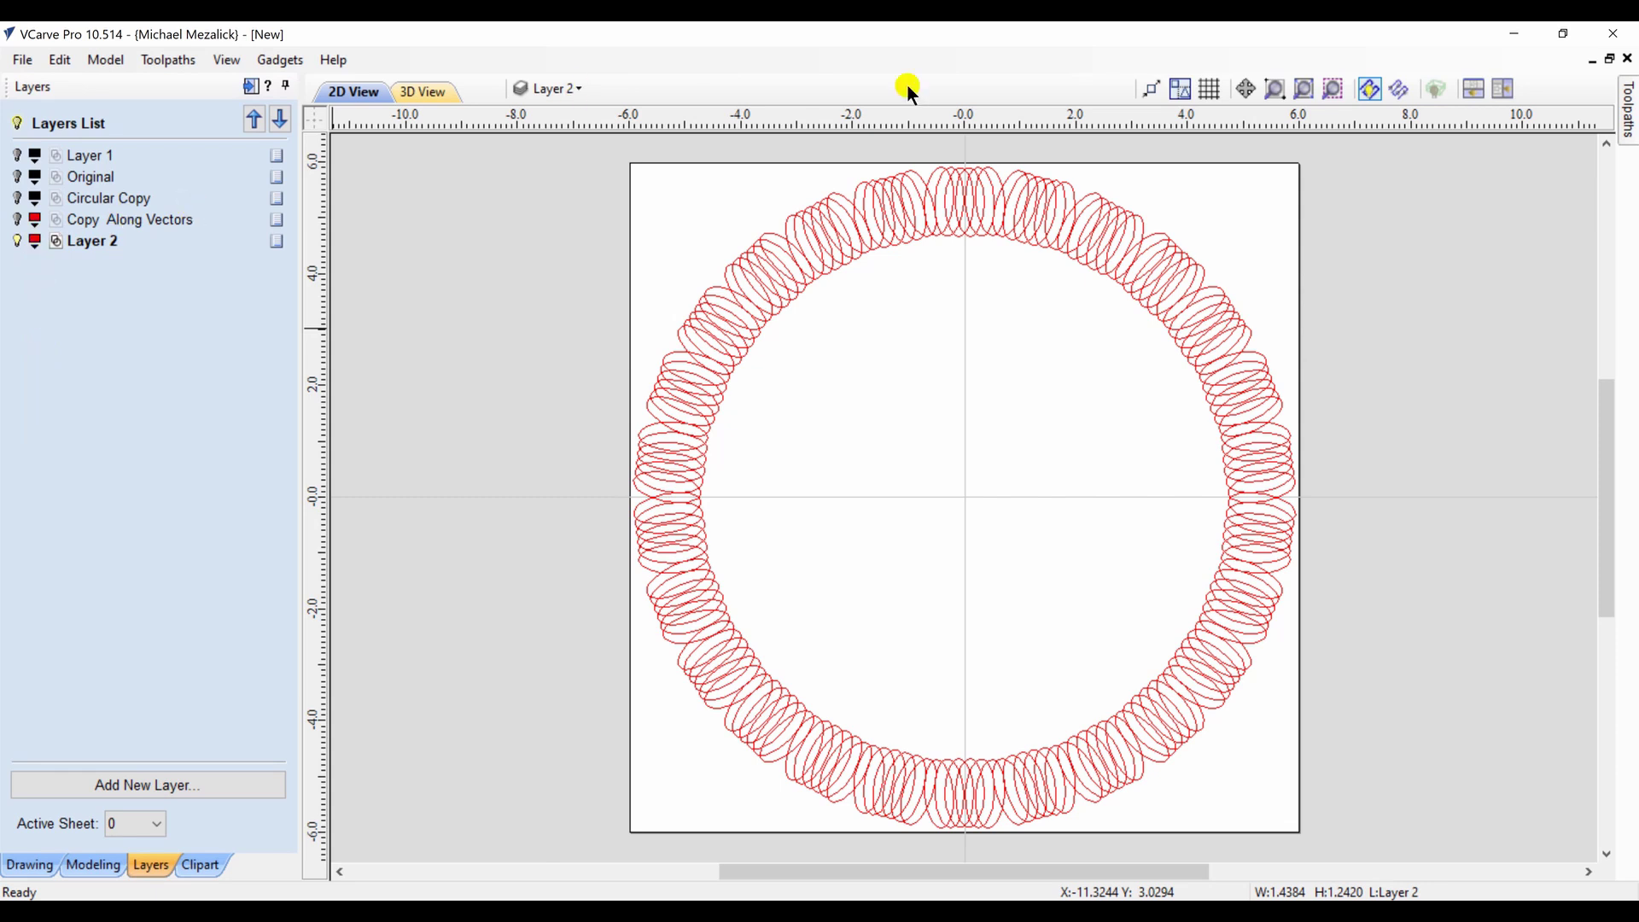
Zoom in on the topmost ellipse group of the Layer 2 ring to examine how it meets its neighbors
{"action": "left_click", "coordinate": [948, 169]}
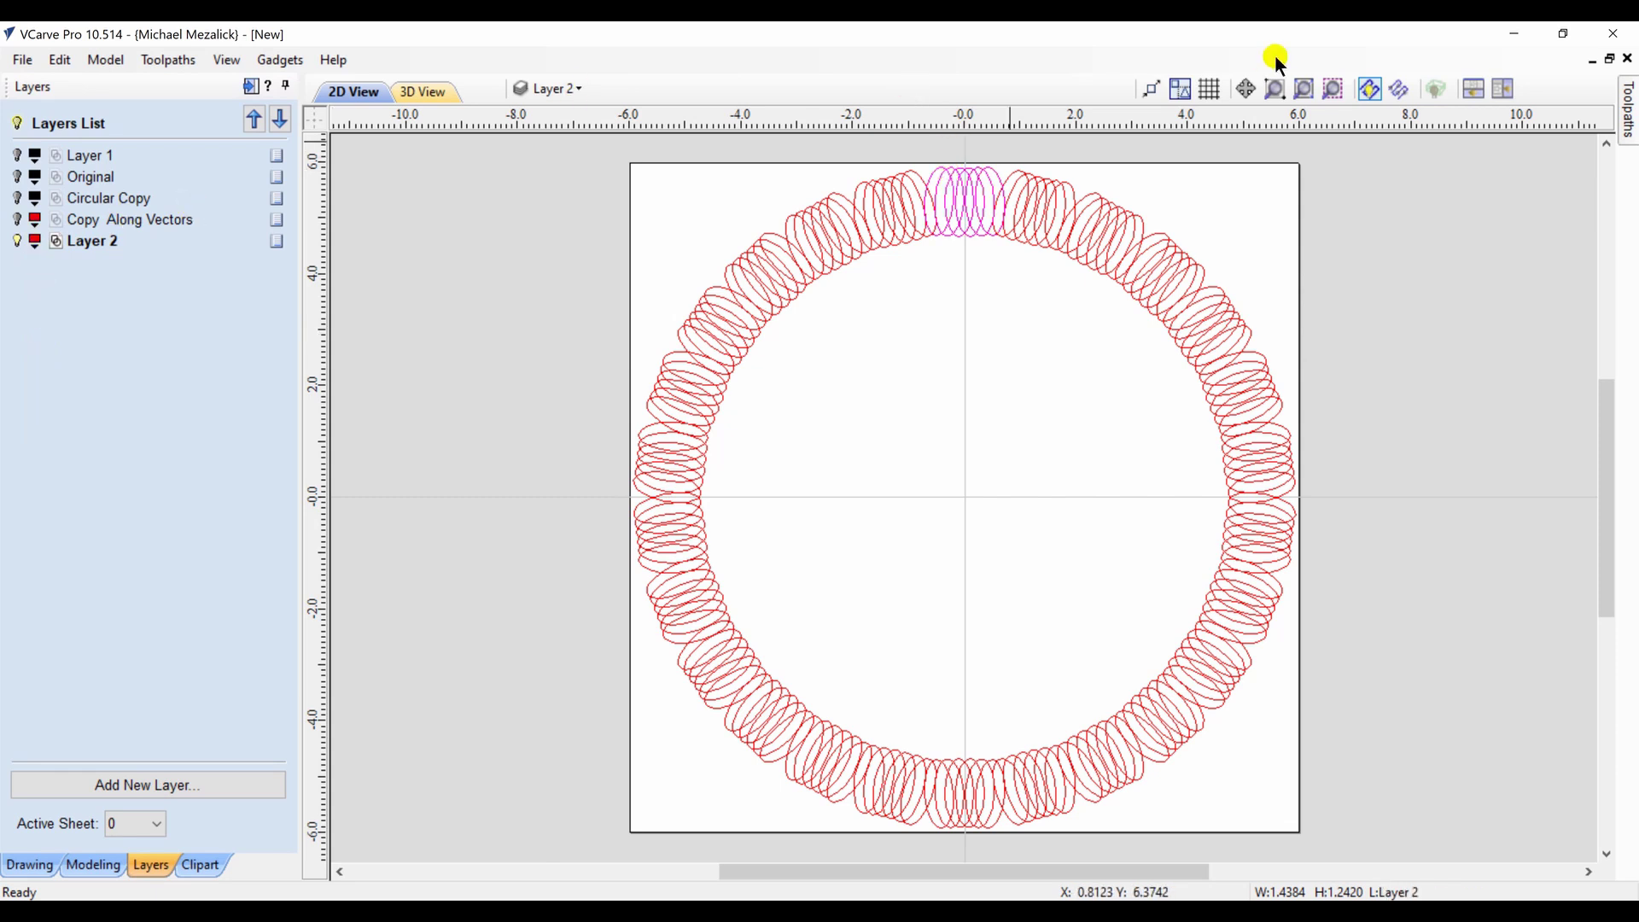
{"action": "left_click", "coordinate": [1333, 87]}
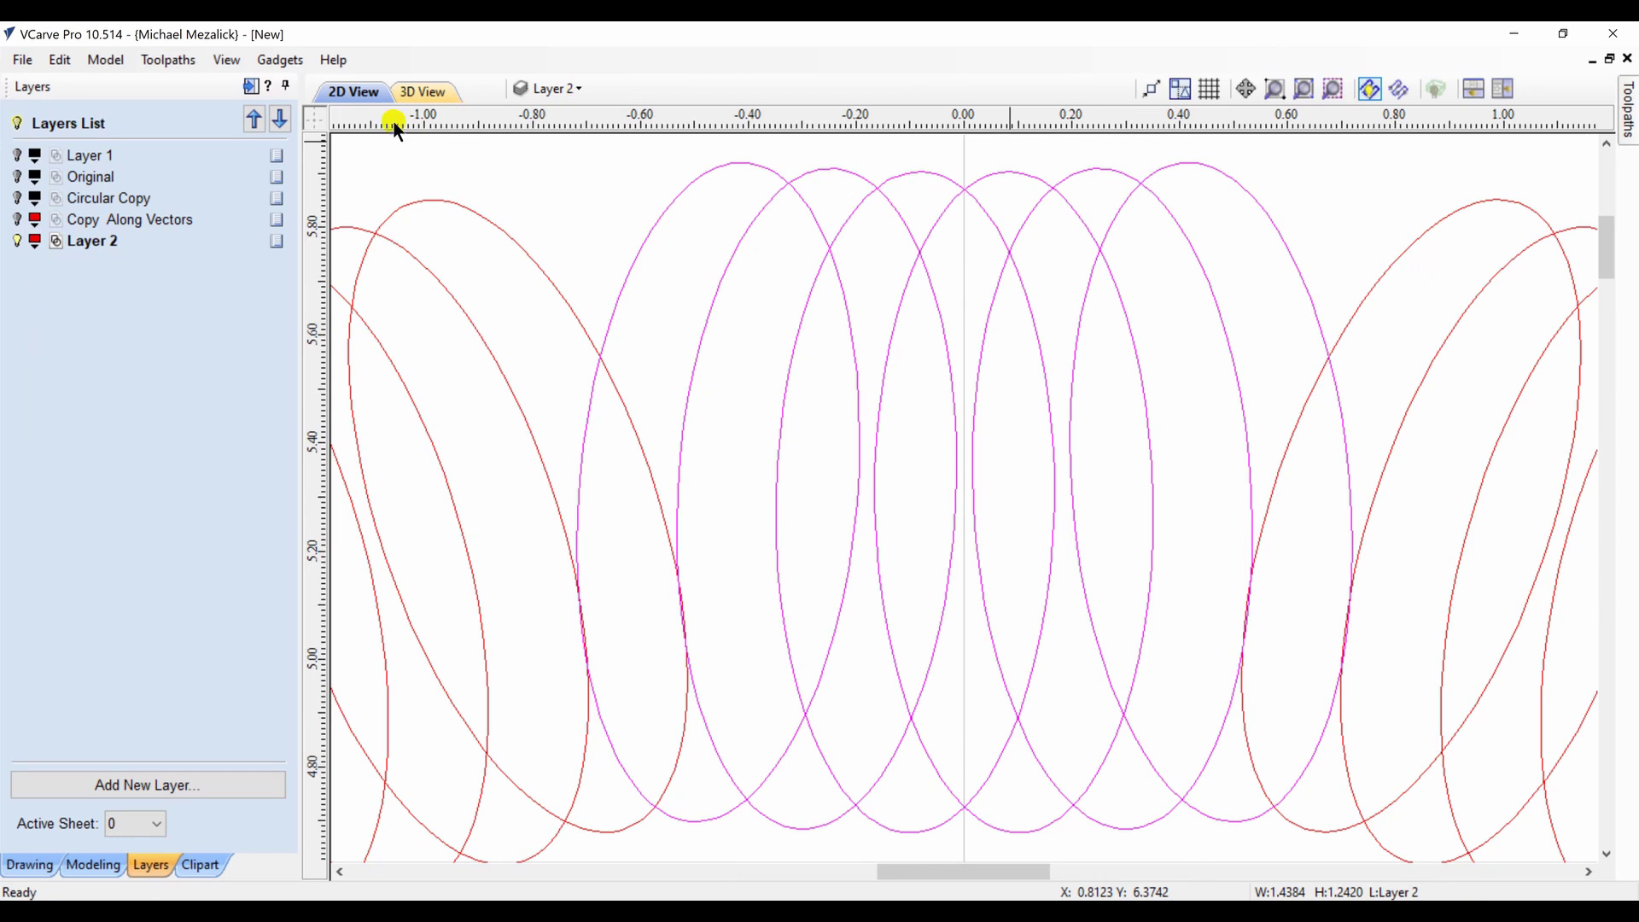
Show the Original layer in place of Layer 2 and set the Circular Copy layer's color to green
{"action": "left_click", "coordinate": [17, 241]}
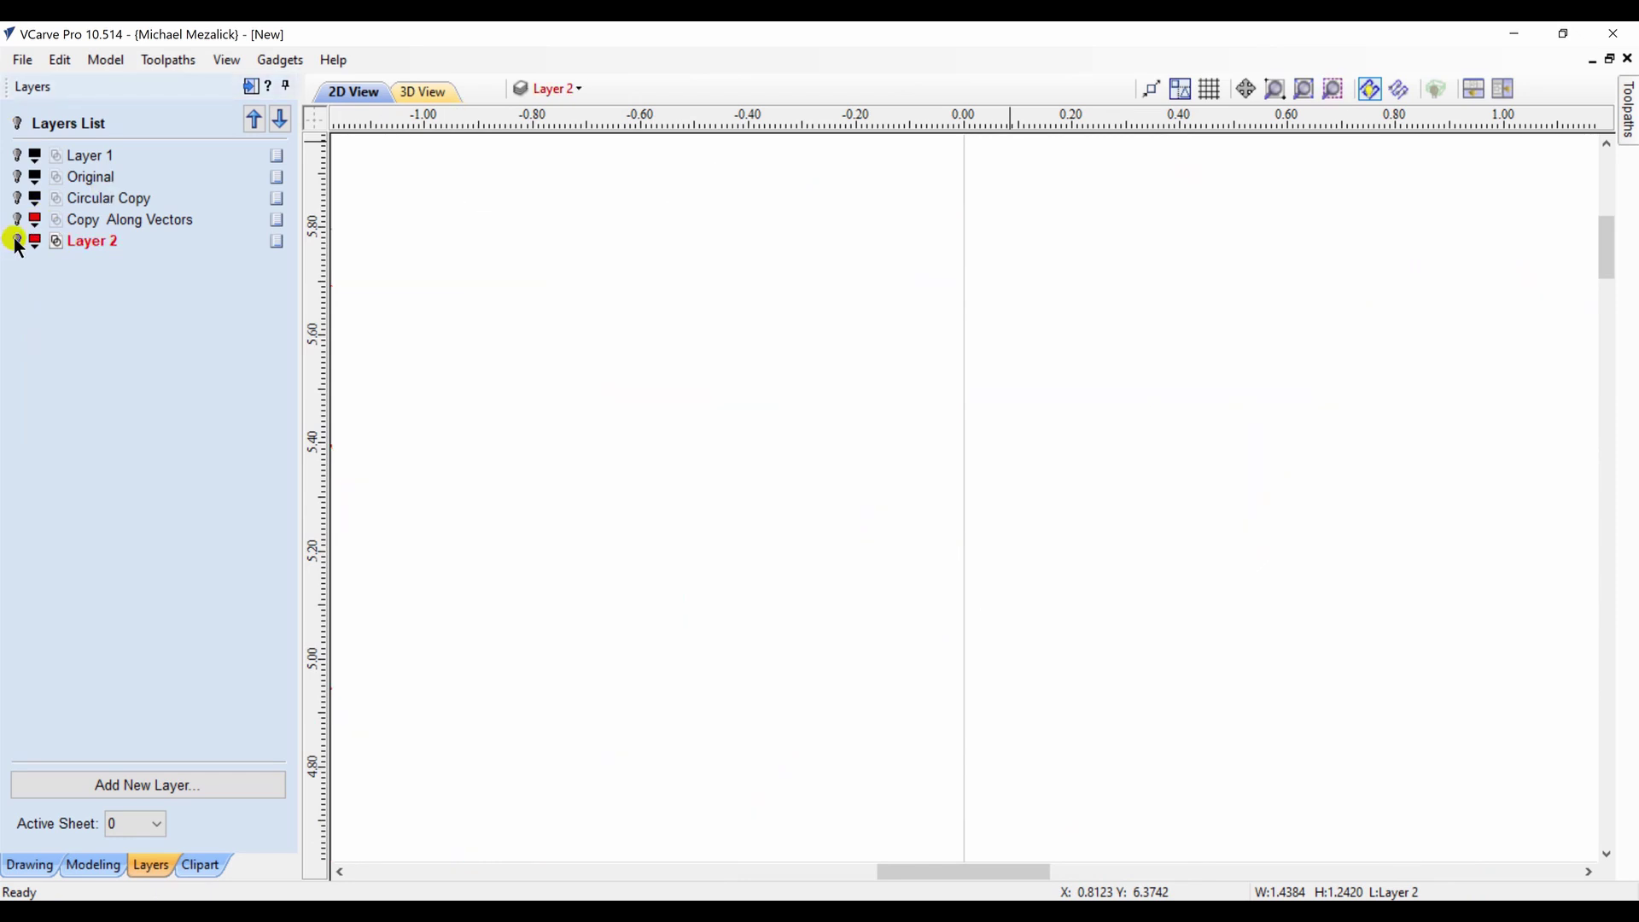
{"action": "left_click", "coordinate": [17, 177]}
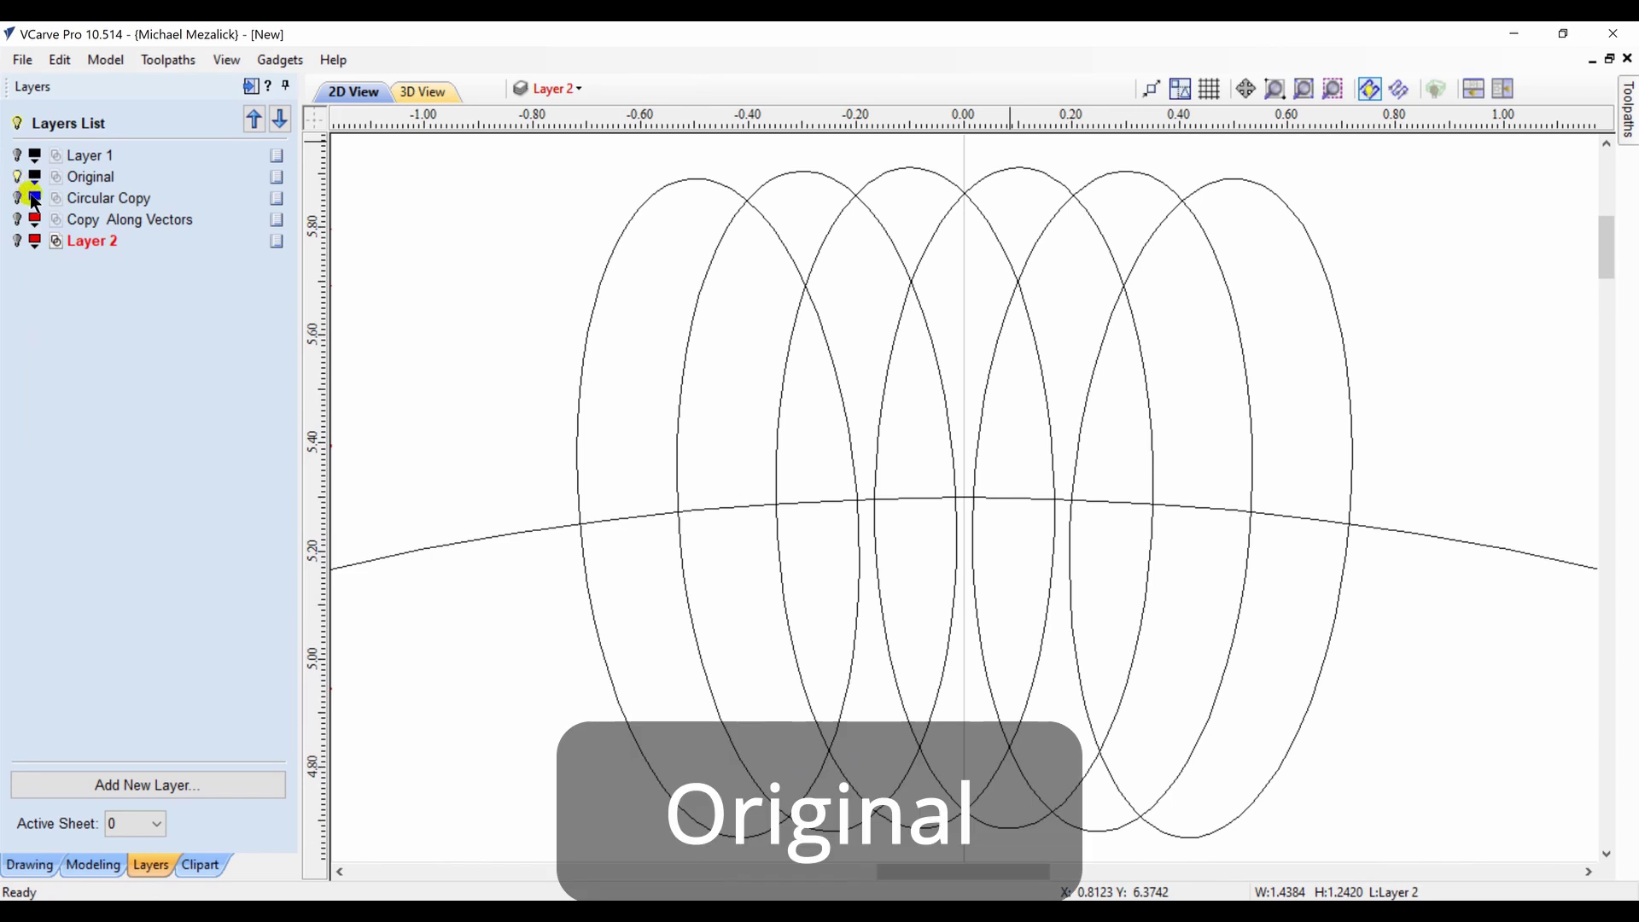
{"action": "left_click", "coordinate": [34, 199]}
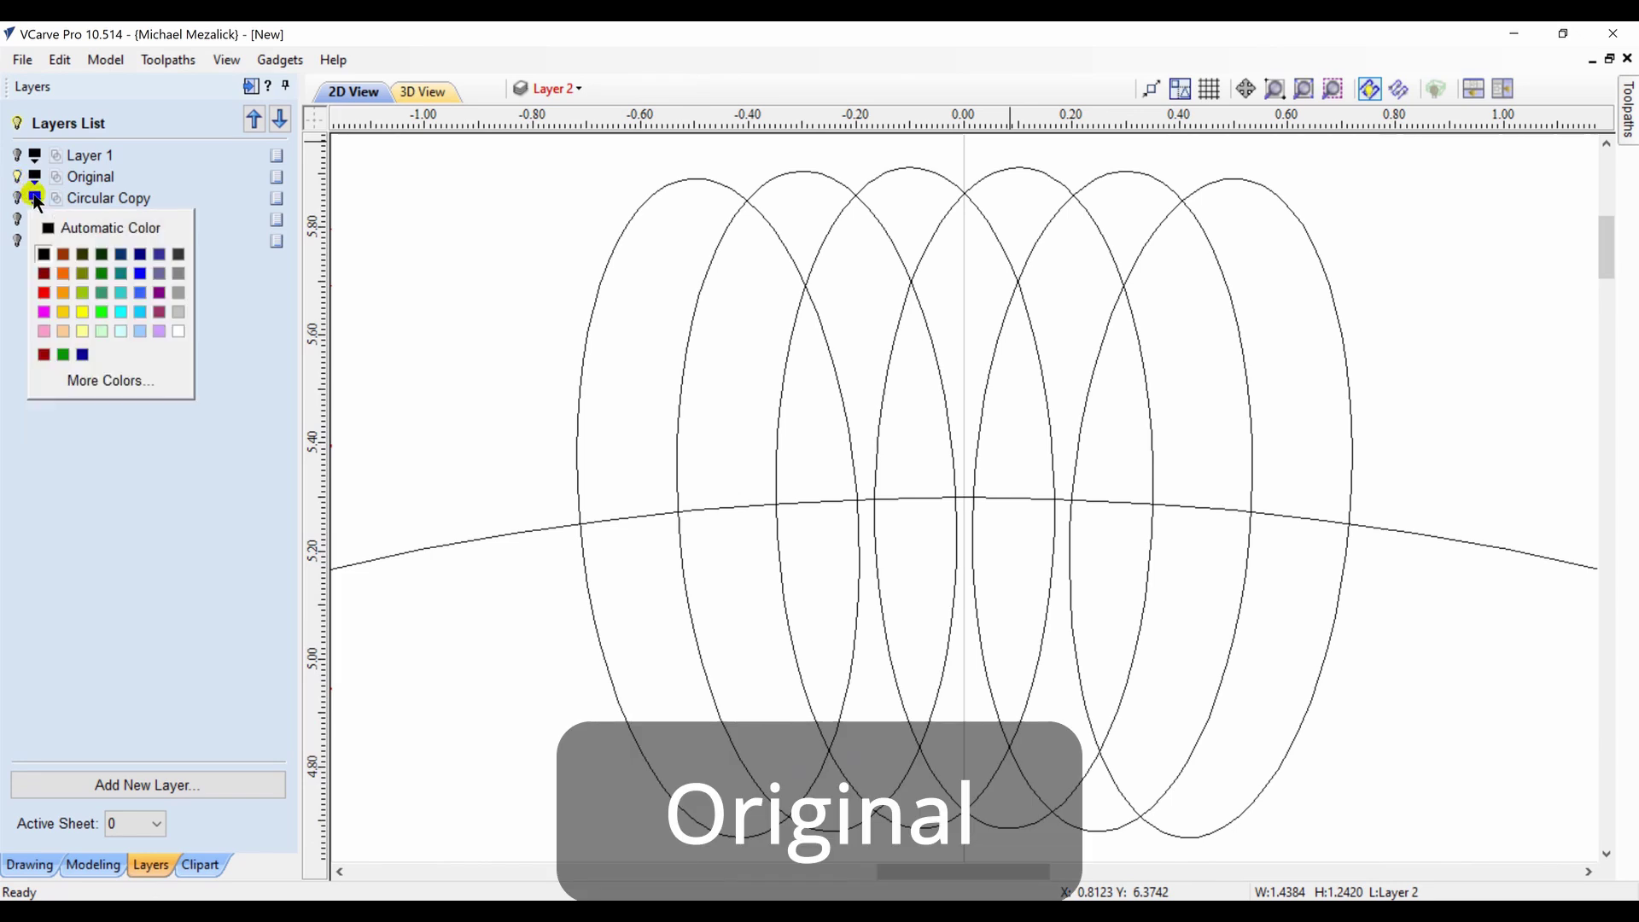
{"action": "left_click", "coordinate": [105, 304]}
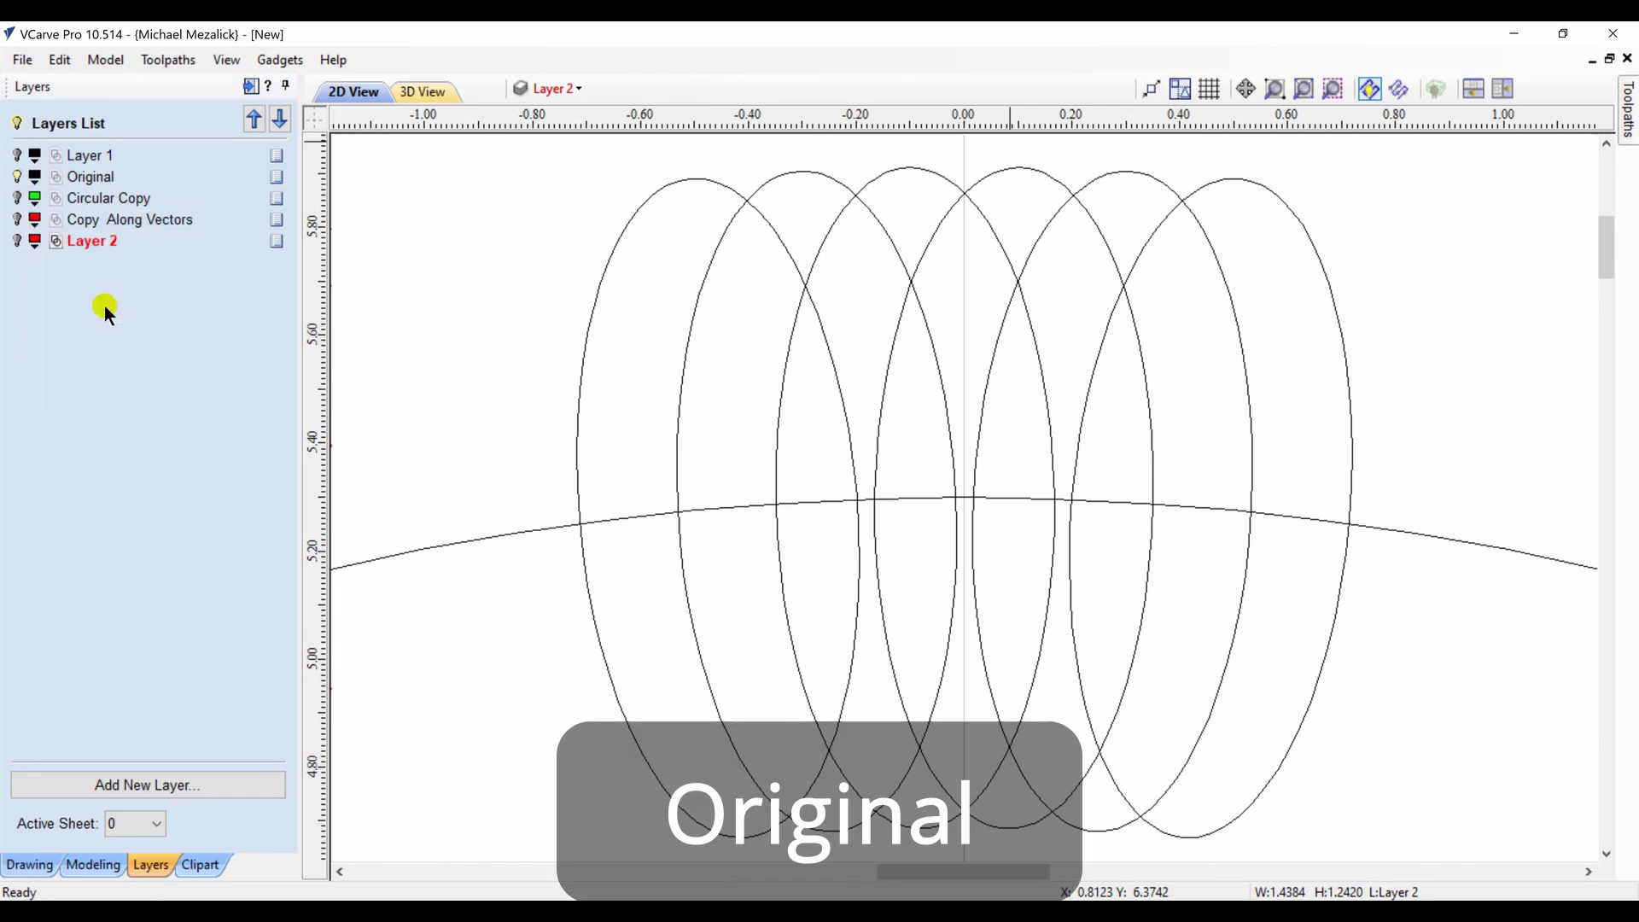
Overlay Circular Copy and Layer 2 on the Original ellipses and hide Circular Copy again to compare Layer 2 with the Original
{"action": "left_click", "coordinate": [16, 198]}
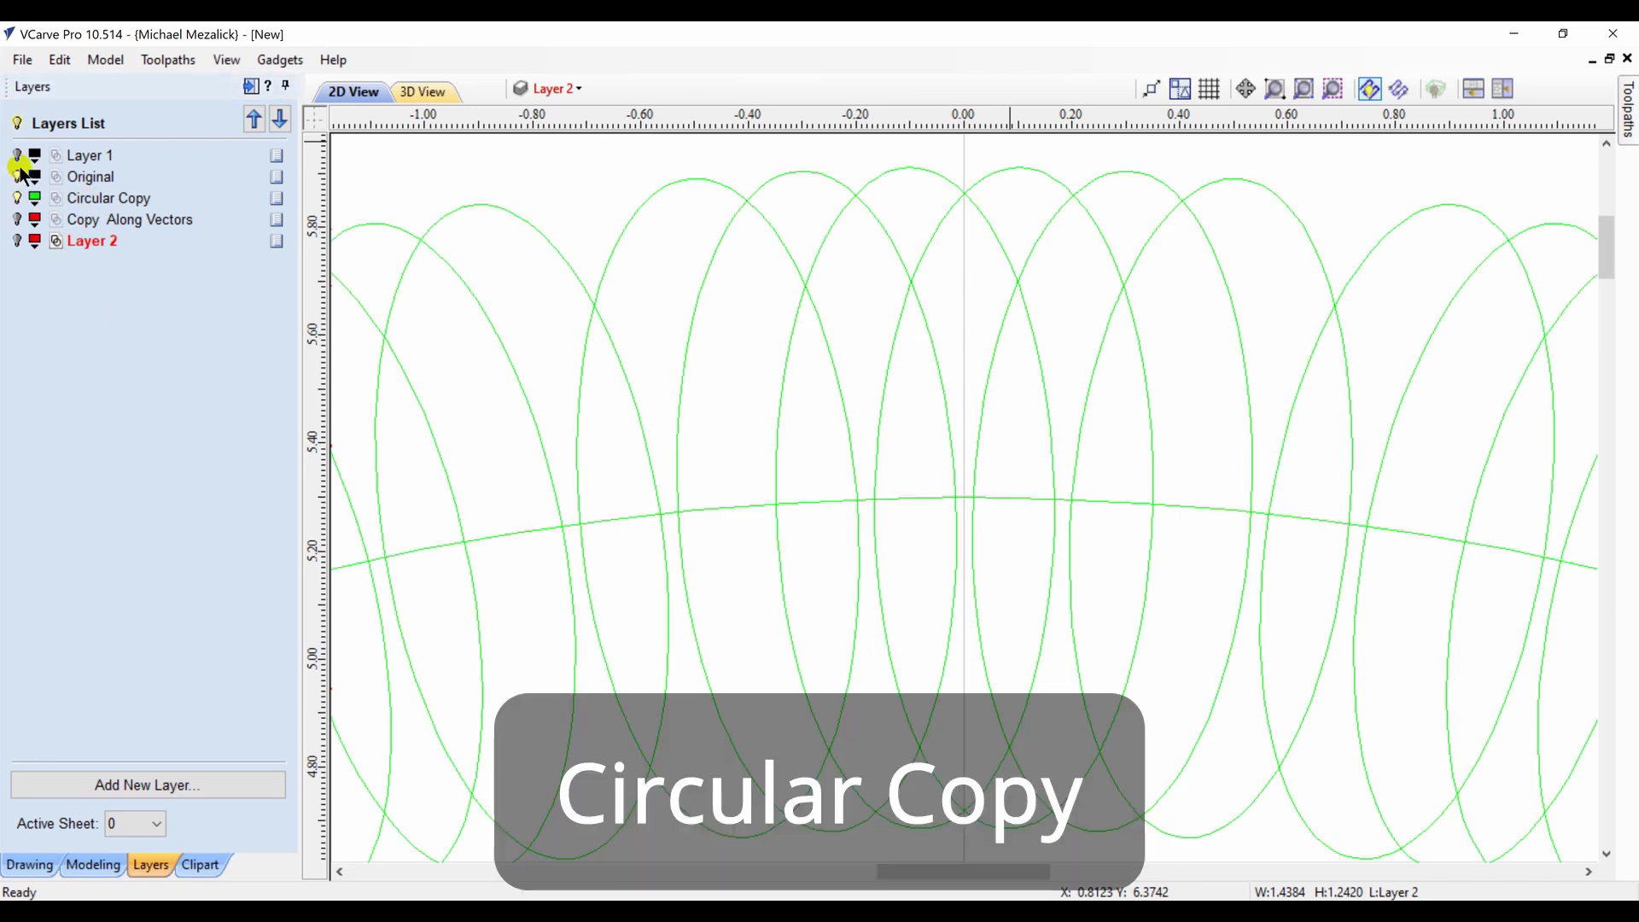
{"action": "left_click", "coordinate": [17, 198]}
{"action": "left_click", "coordinate": [17, 198]}
{"action": "left_click", "coordinate": [17, 241]}
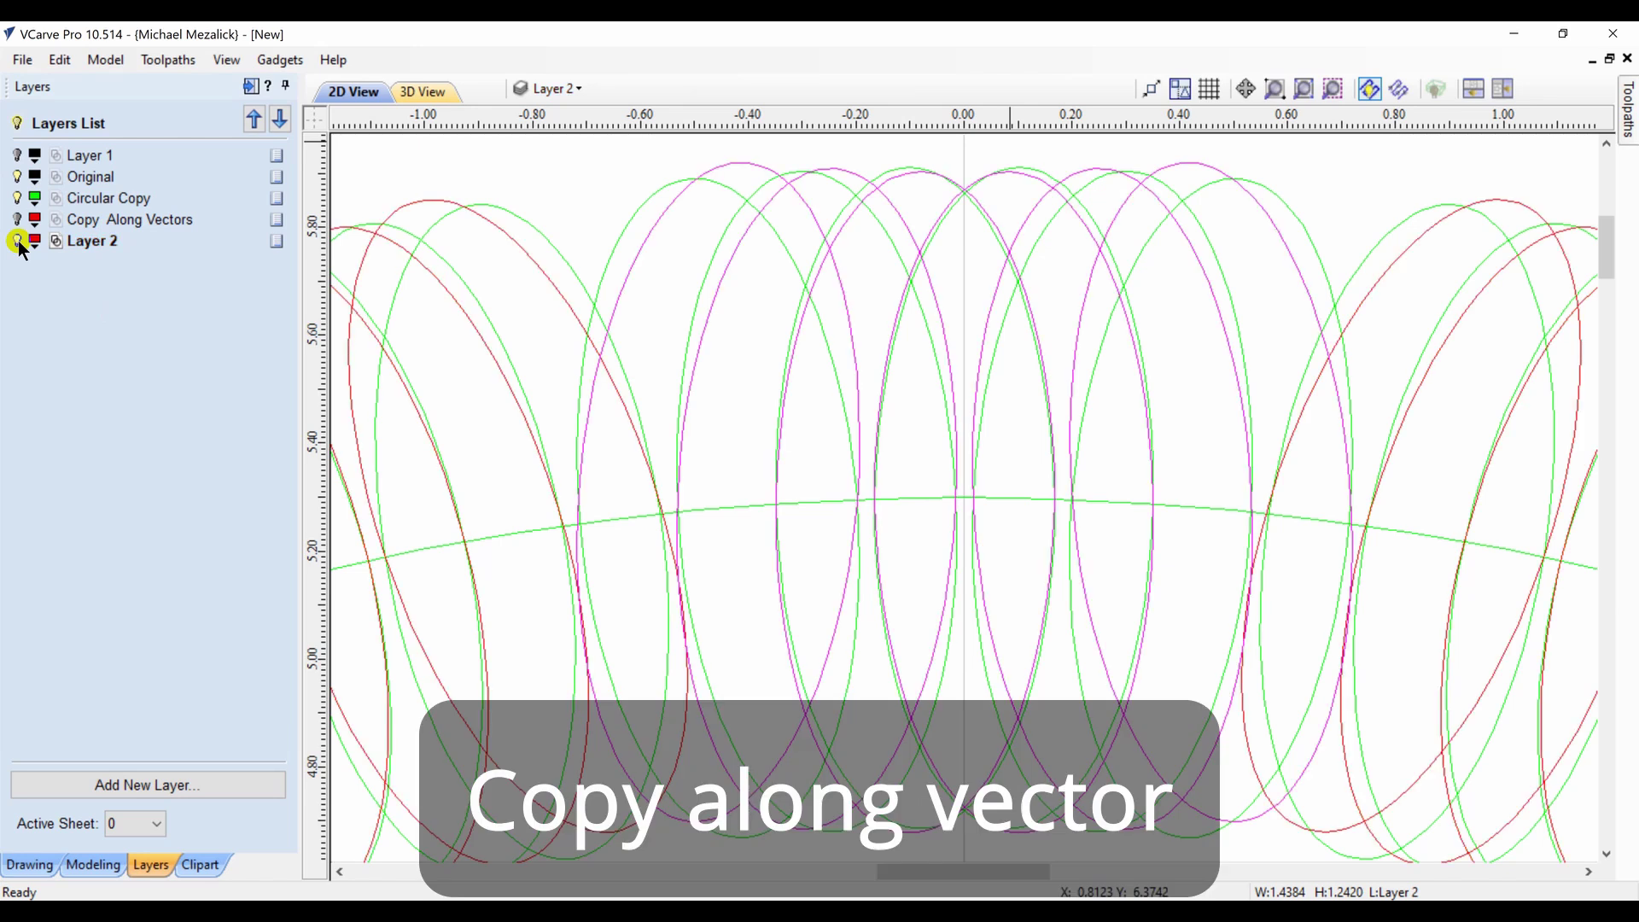
{"action": "left_click", "coordinate": [567, 177]}
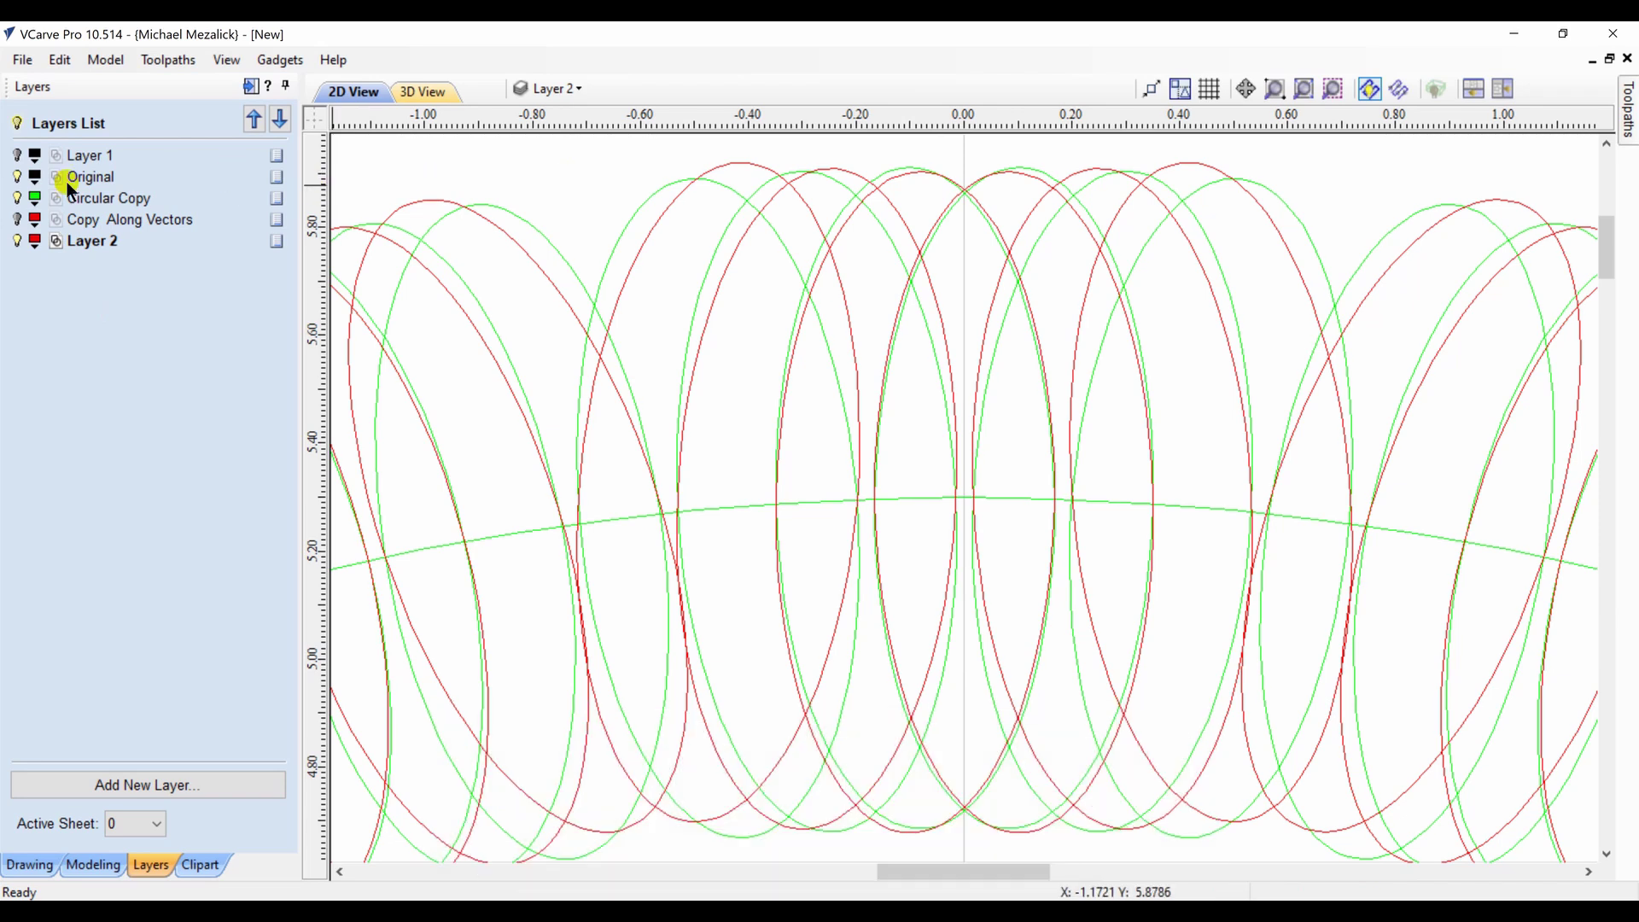
{"action": "left_click", "coordinate": [18, 198]}
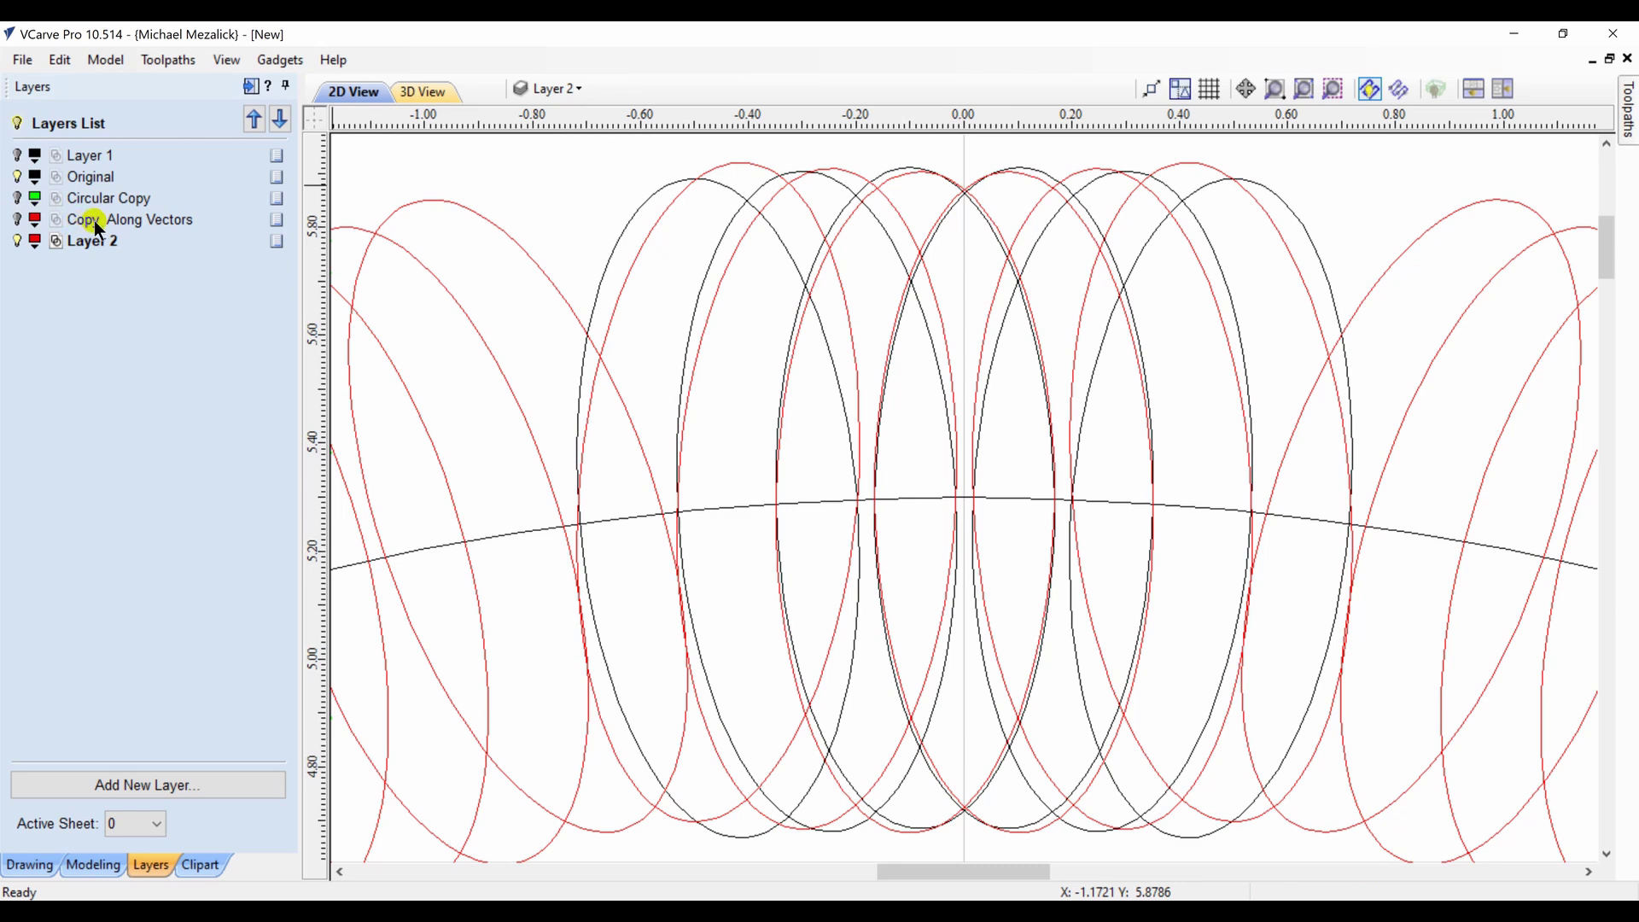
{"action": "left_click", "coordinate": [35, 198]}
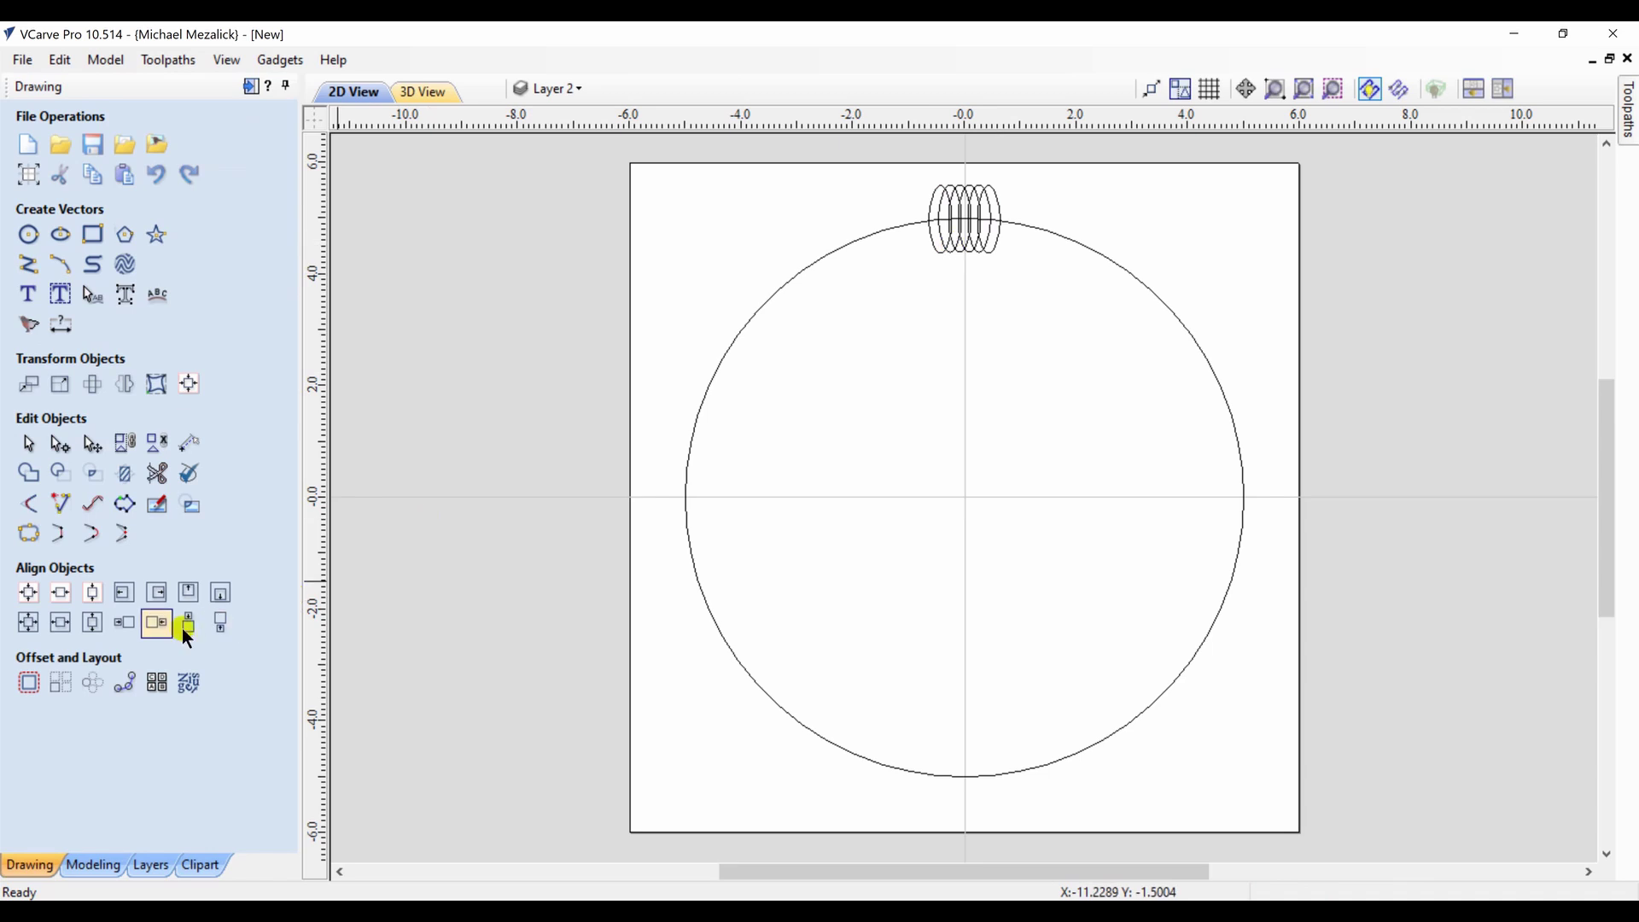
Copy the ellipse group along the circle with Copy Along Vectors as 26 copies, aligned to the curve and on a new layer
{"action": "left_click", "coordinate": [128, 680]}
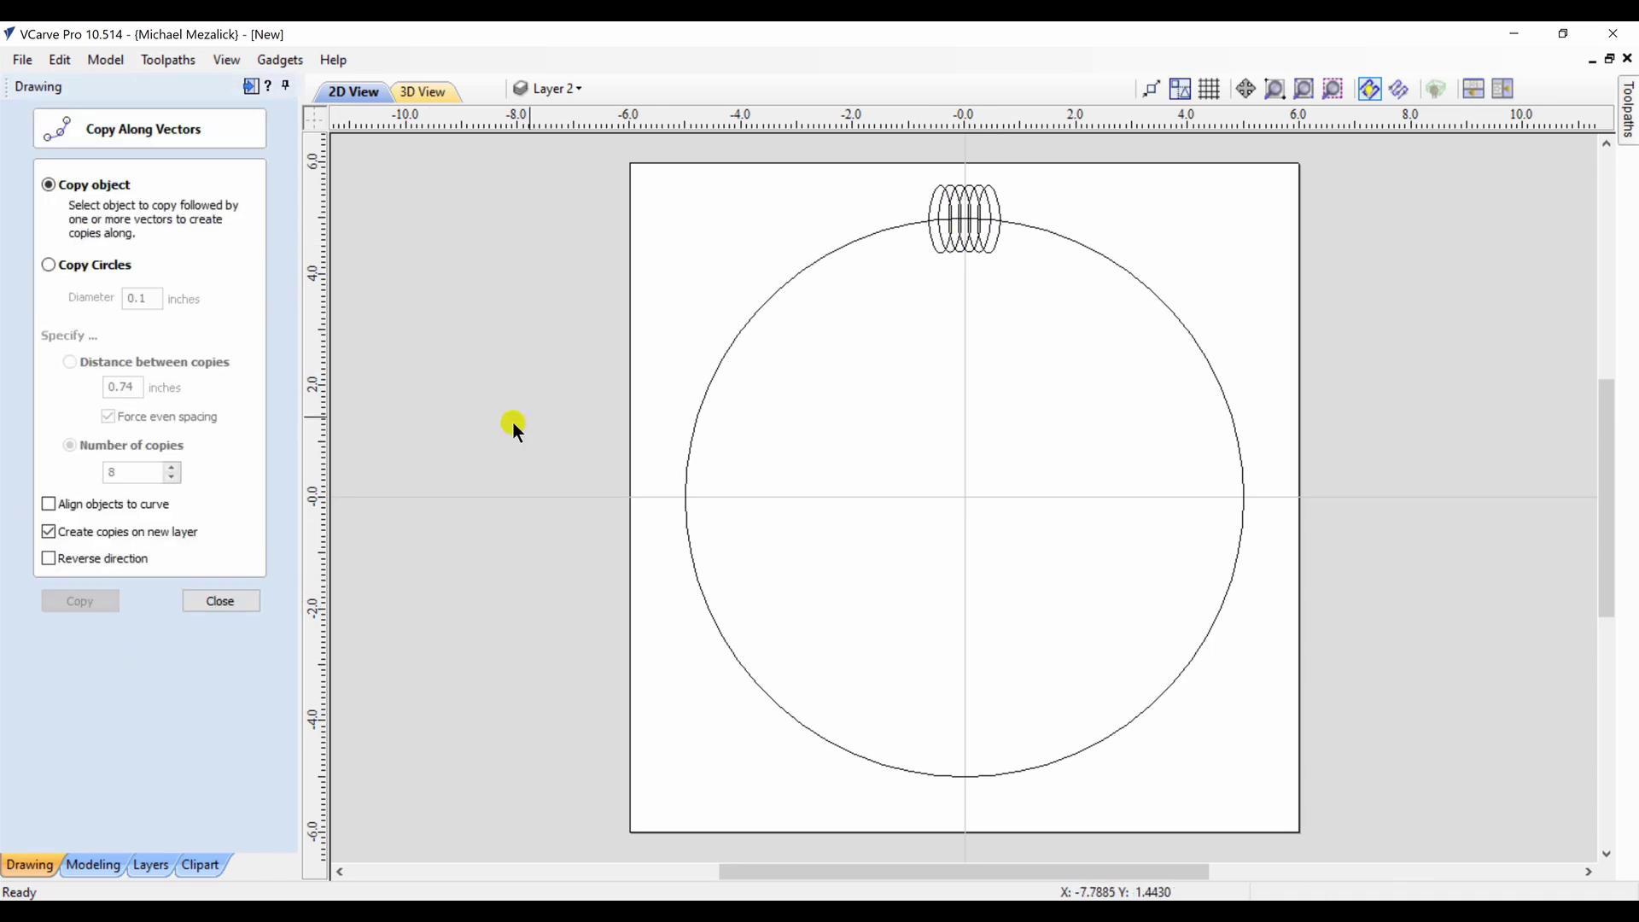
{"action": "left_click", "coordinate": [961, 242]}
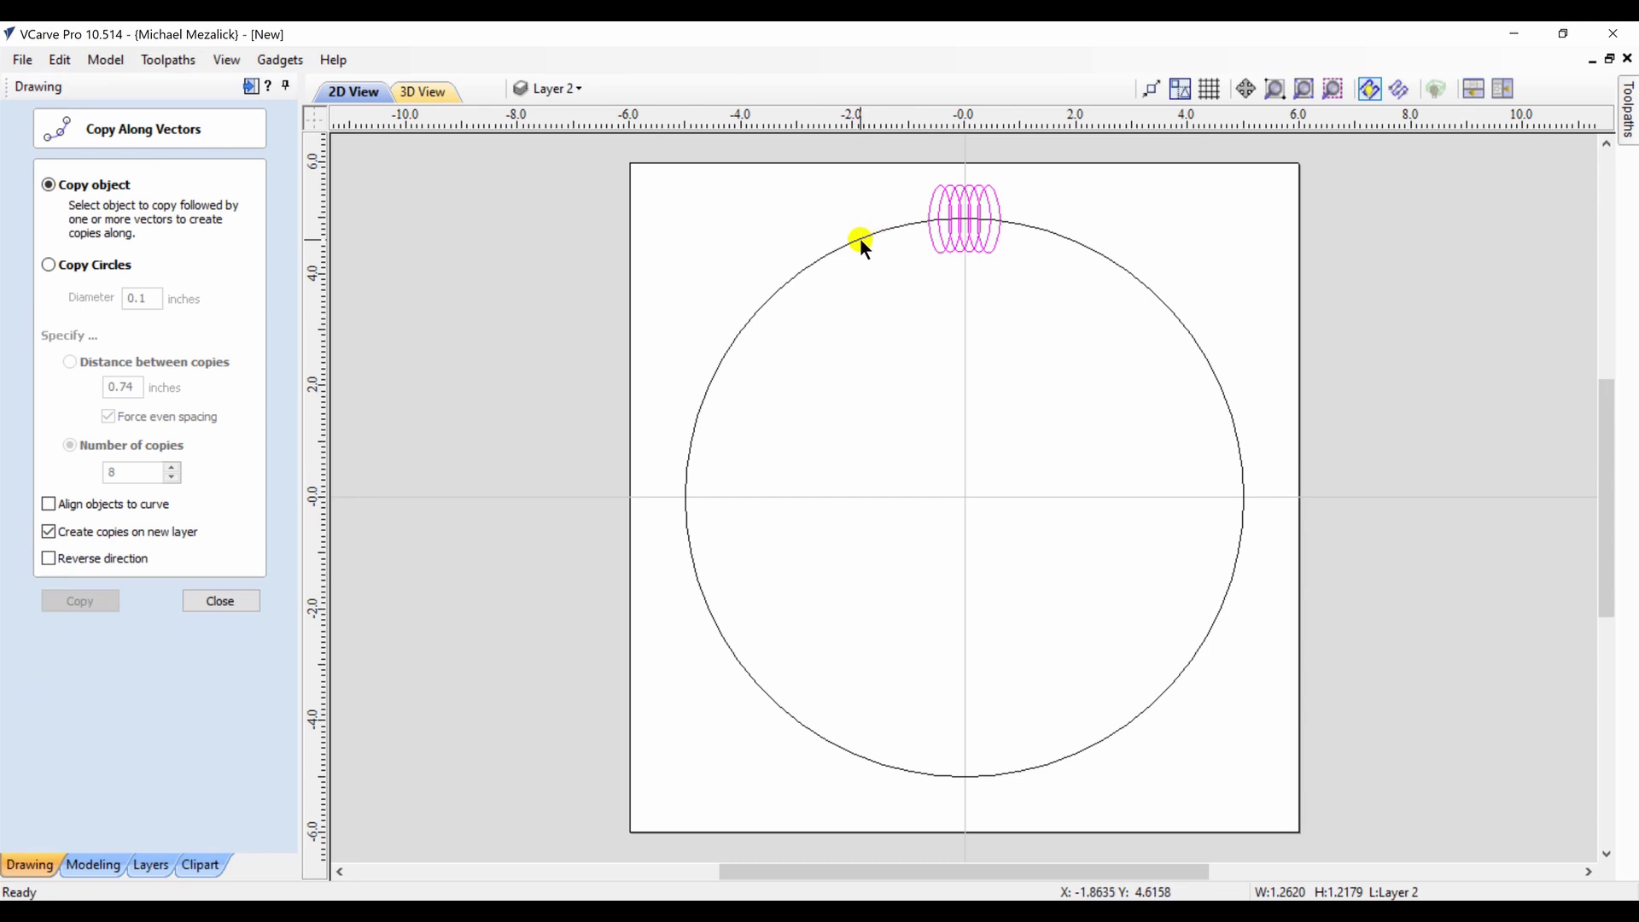
{"action": "left_click", "coordinate": [860, 239], "text": "shift"}
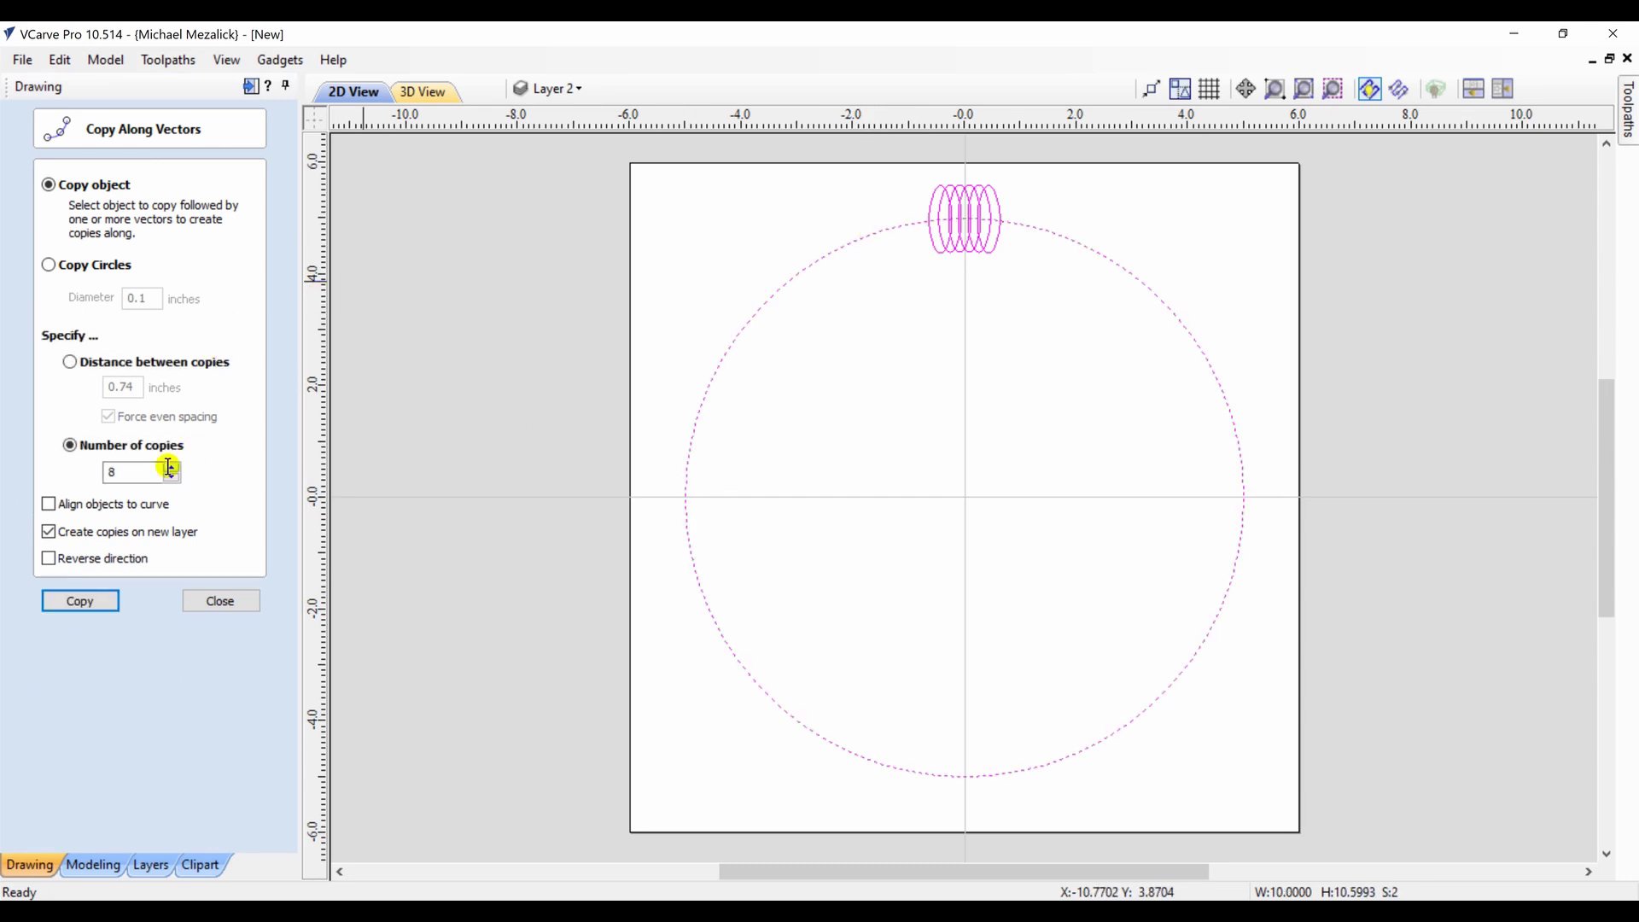
{"action": "double_click", "coordinate": [125, 473]}
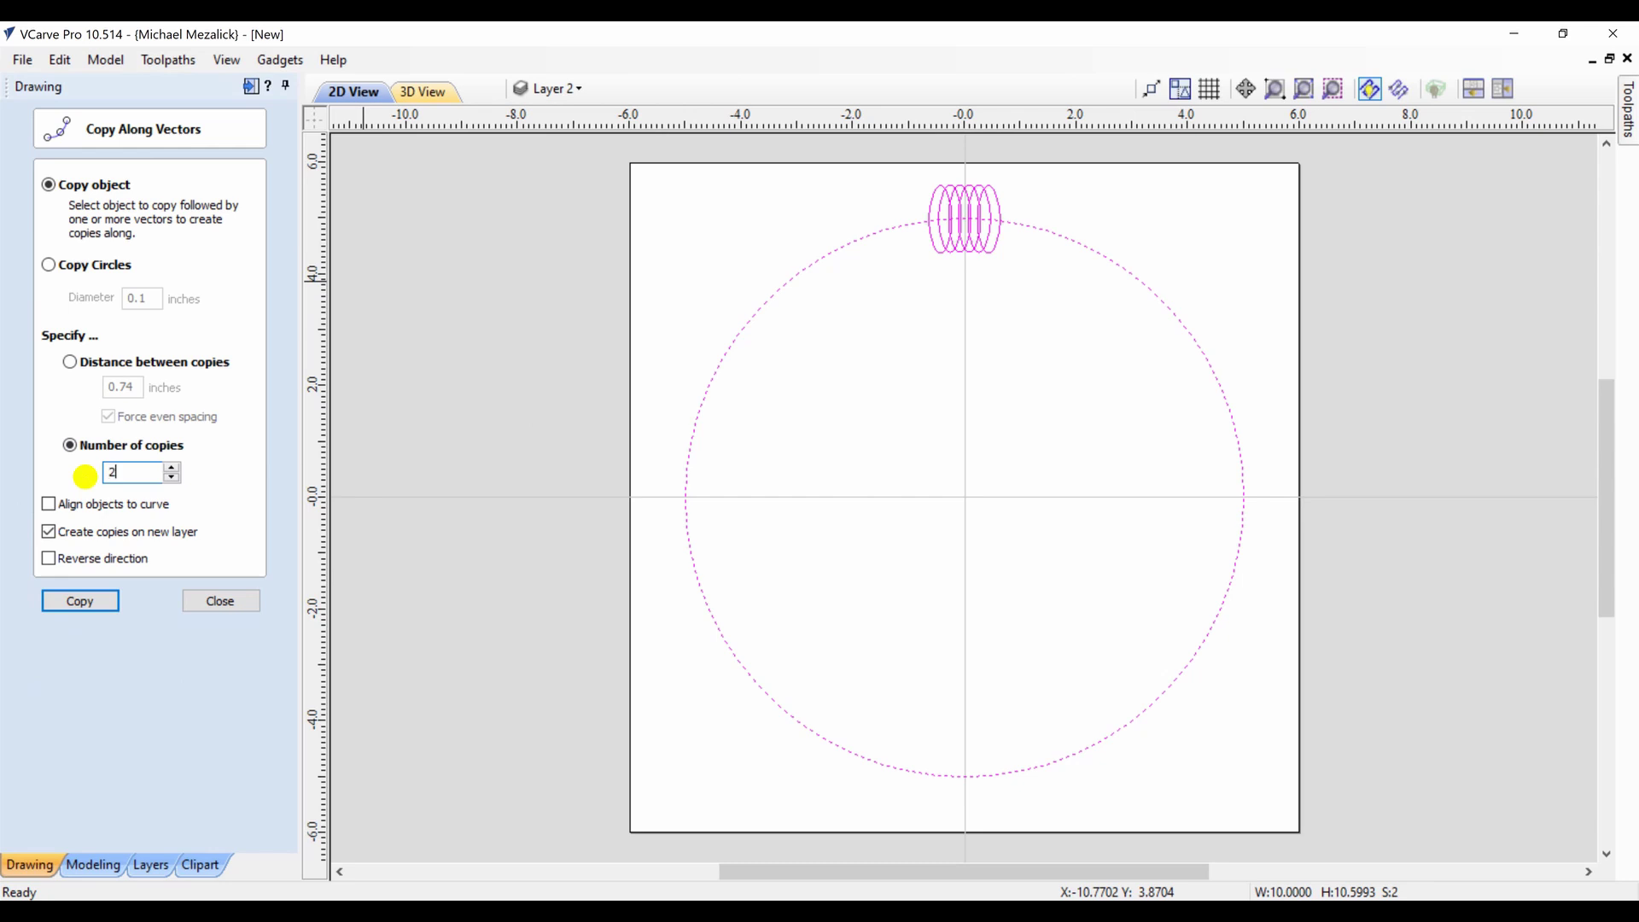
{"action": "left_click", "coordinate": [89, 601]}
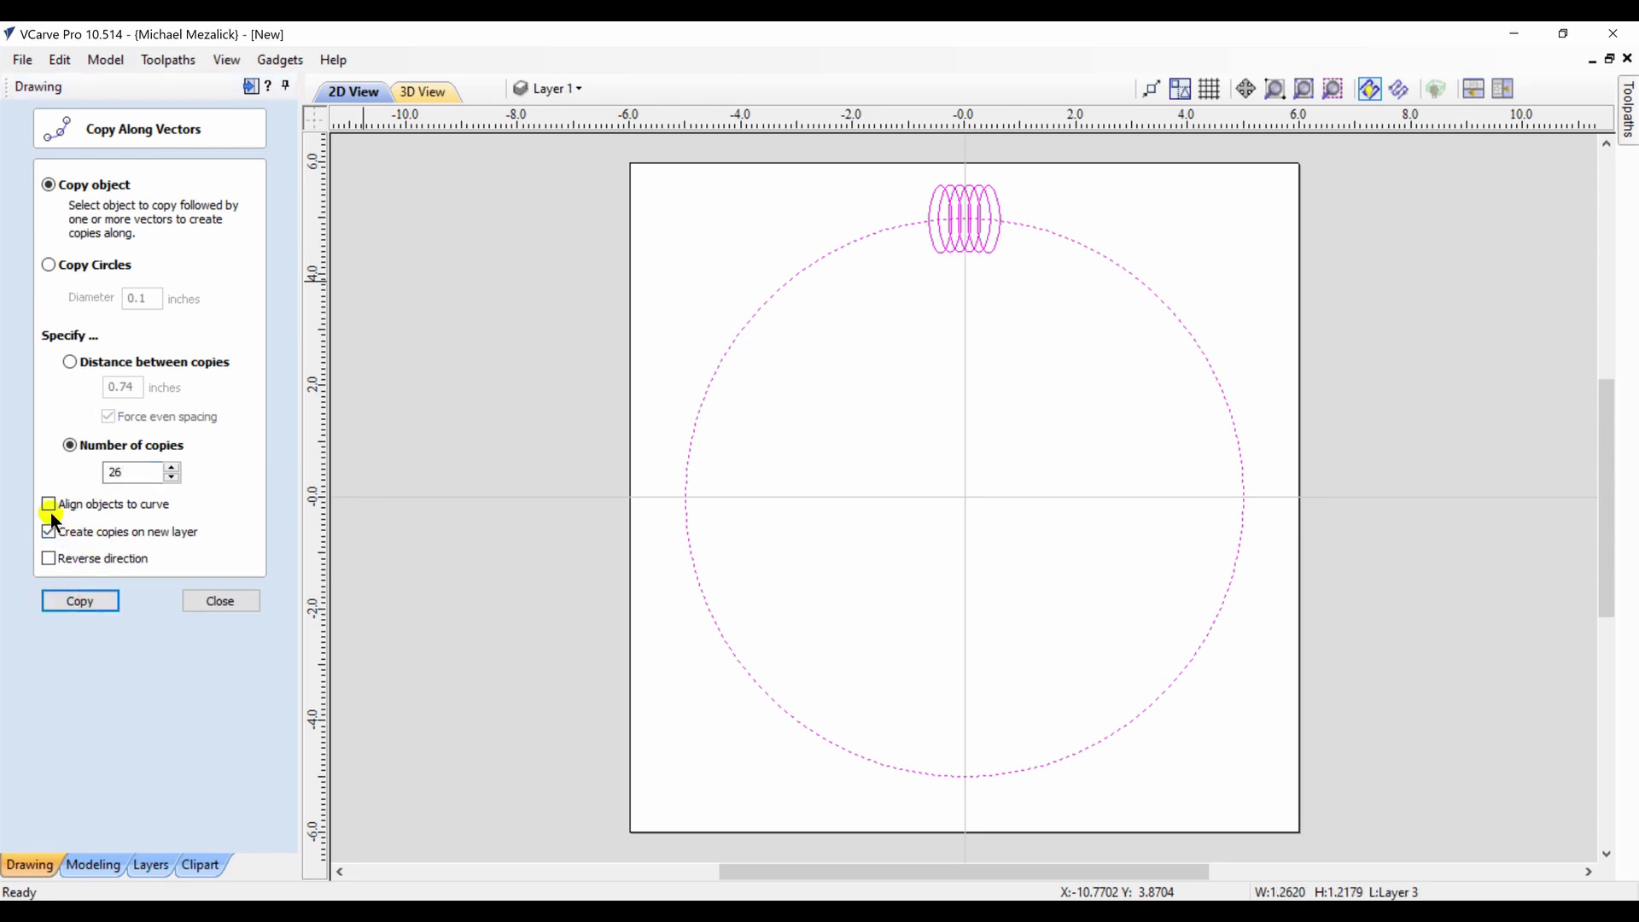
{"action": "left_click", "coordinate": [79, 603]}
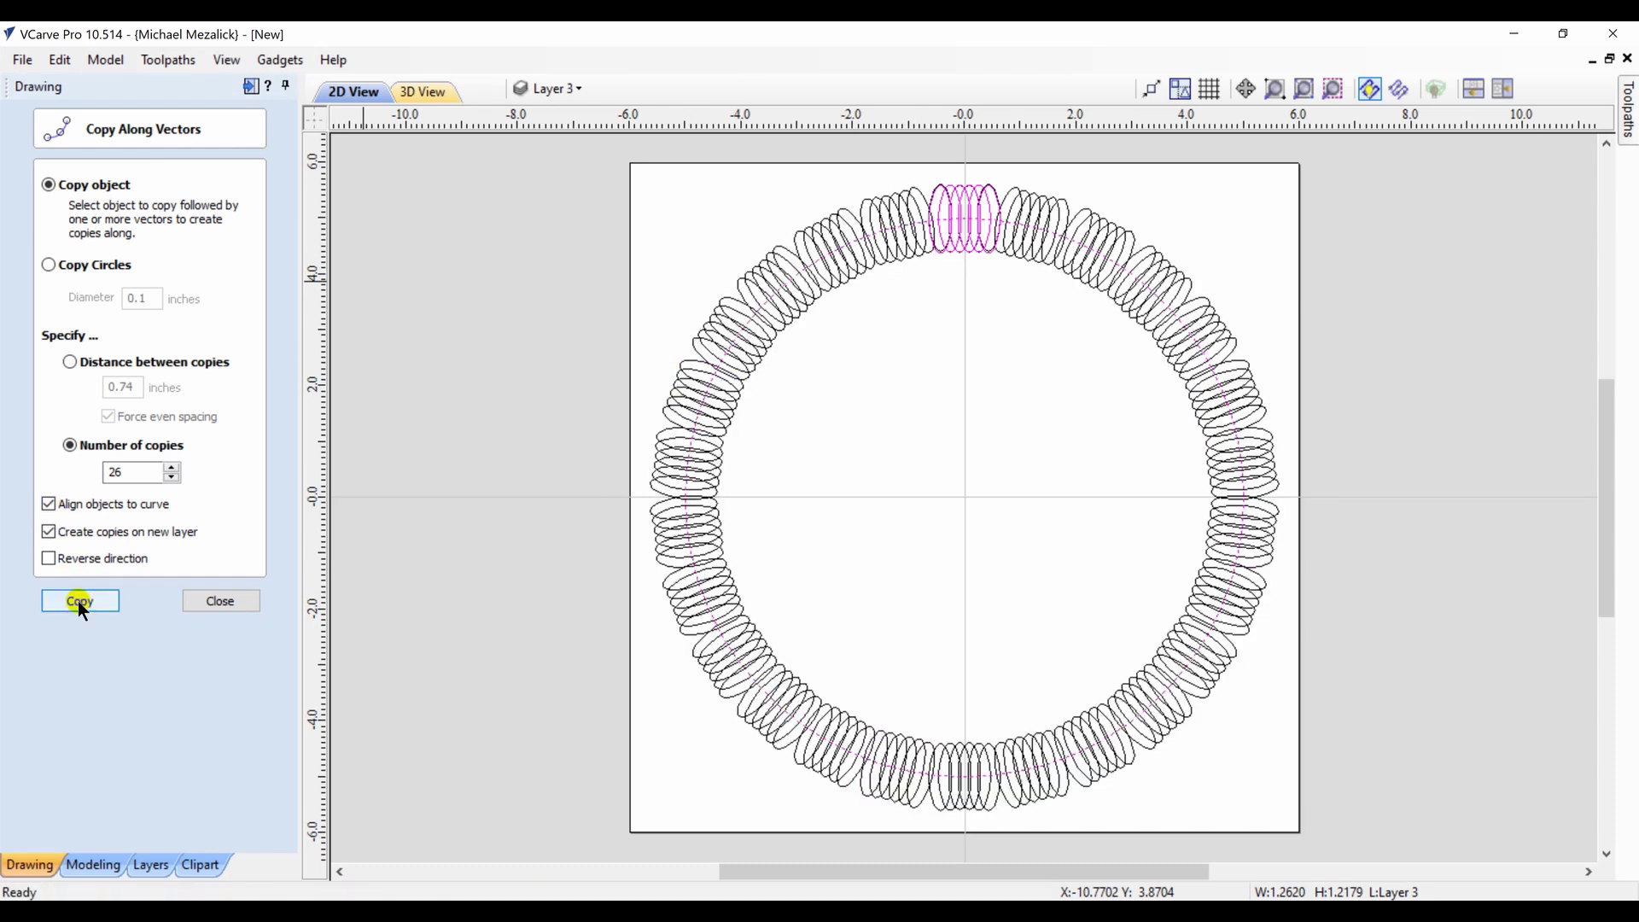
{"action": "left_click", "coordinate": [224, 600]}
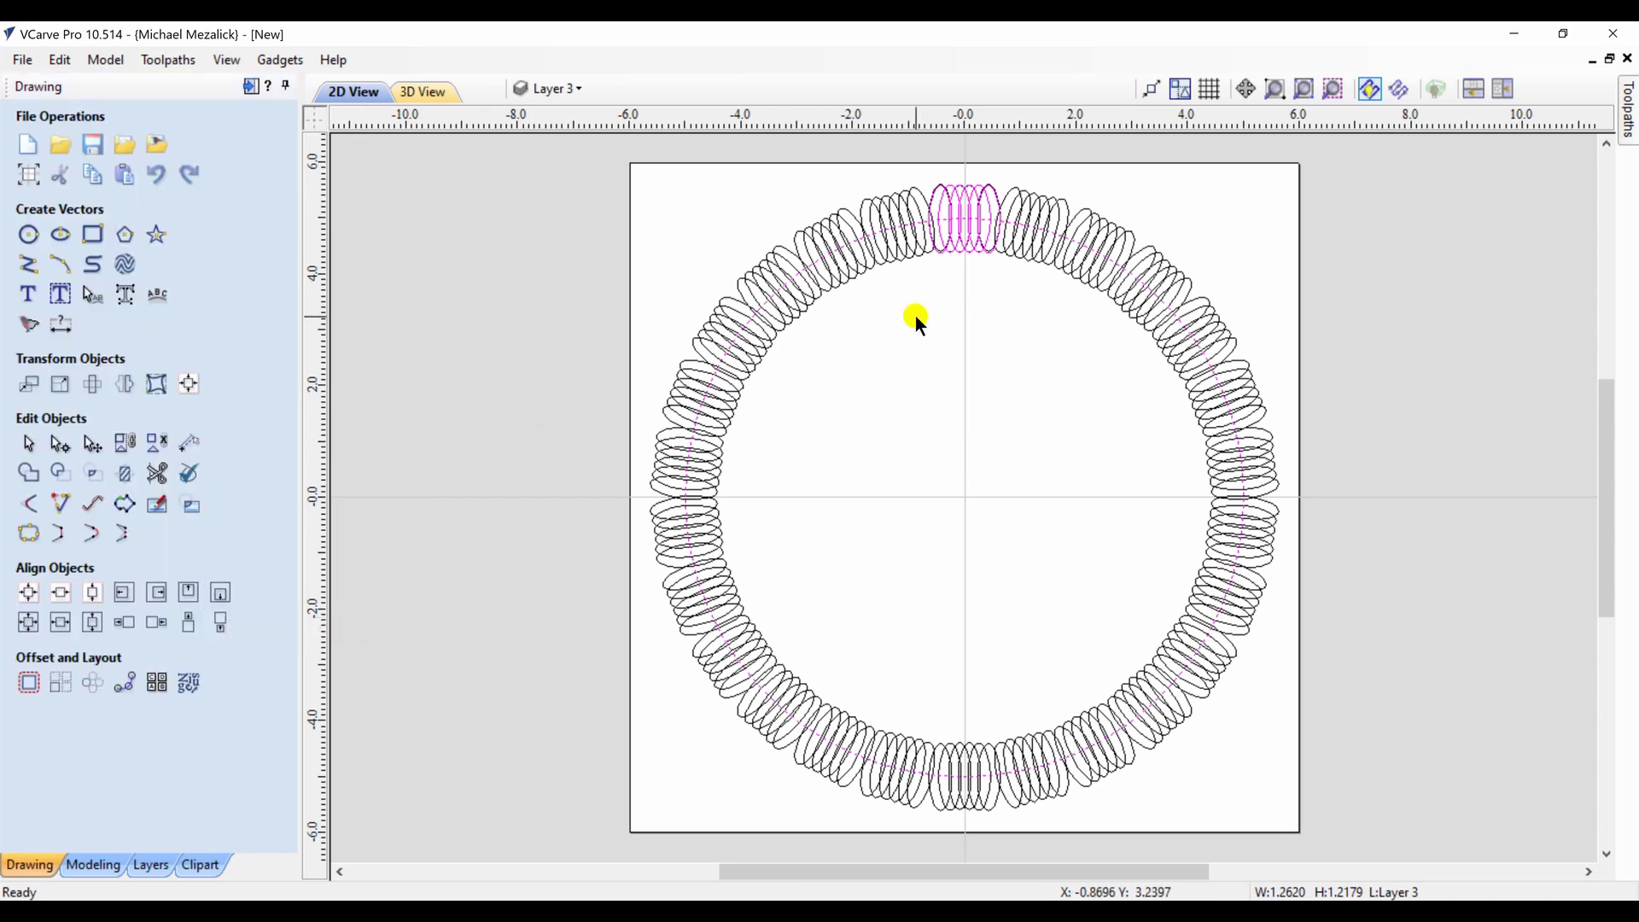
Delete the original ellipse group lying beneath the topmost copy, keeping the circle and the 26 copies
{"action": "left_click", "coordinate": [949, 224]}
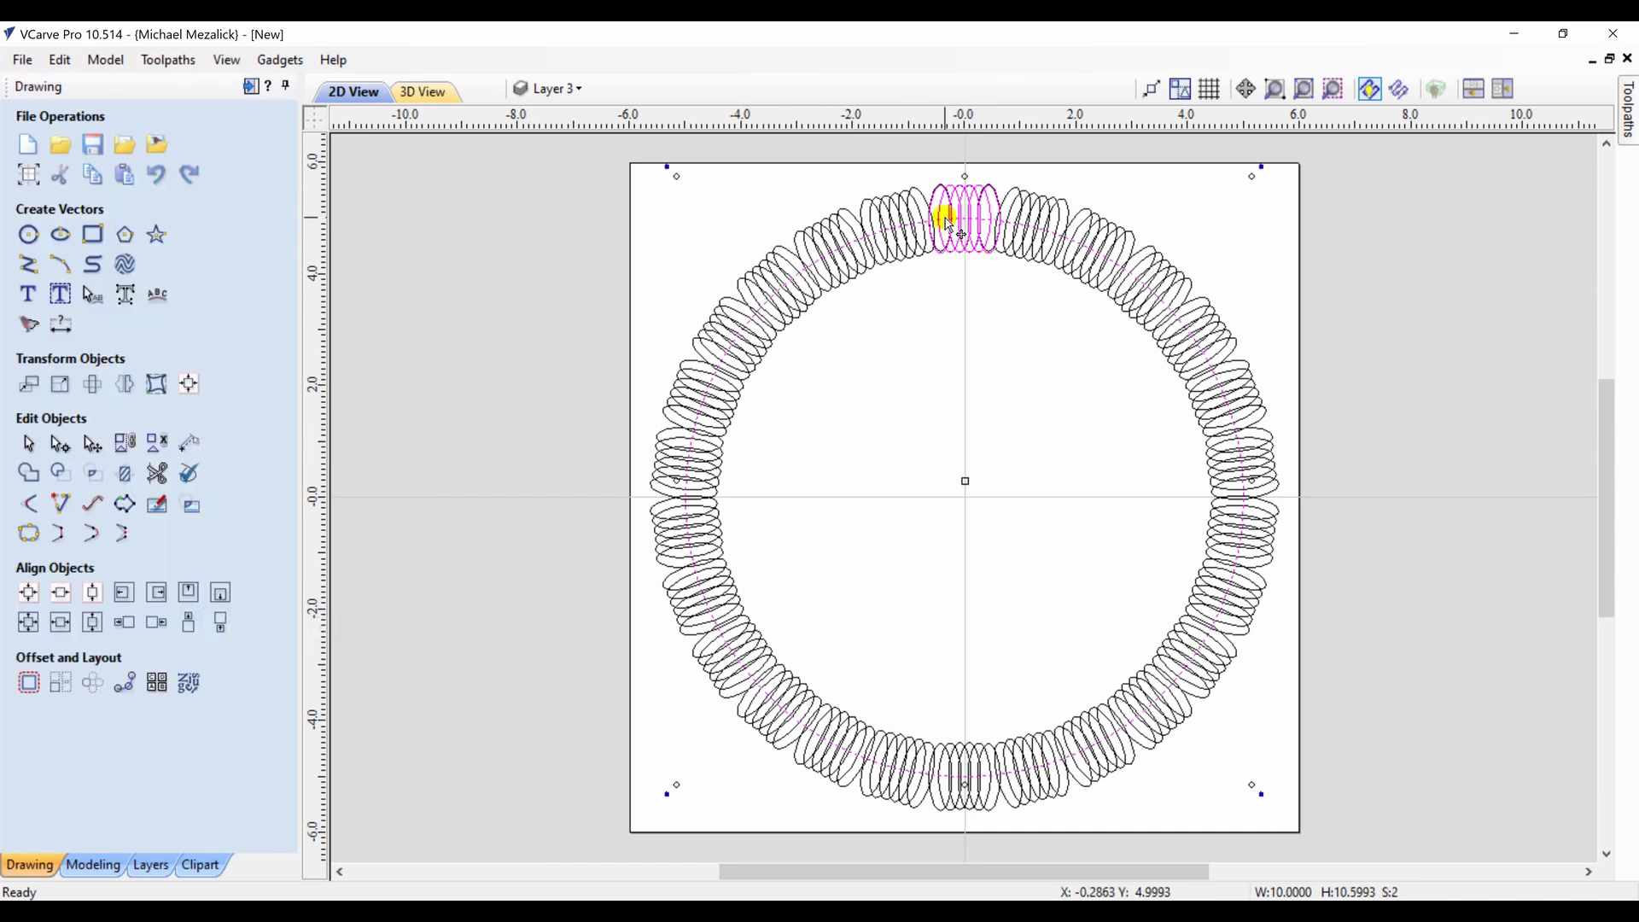
{"action": "left_click", "coordinate": [1275, 89]}
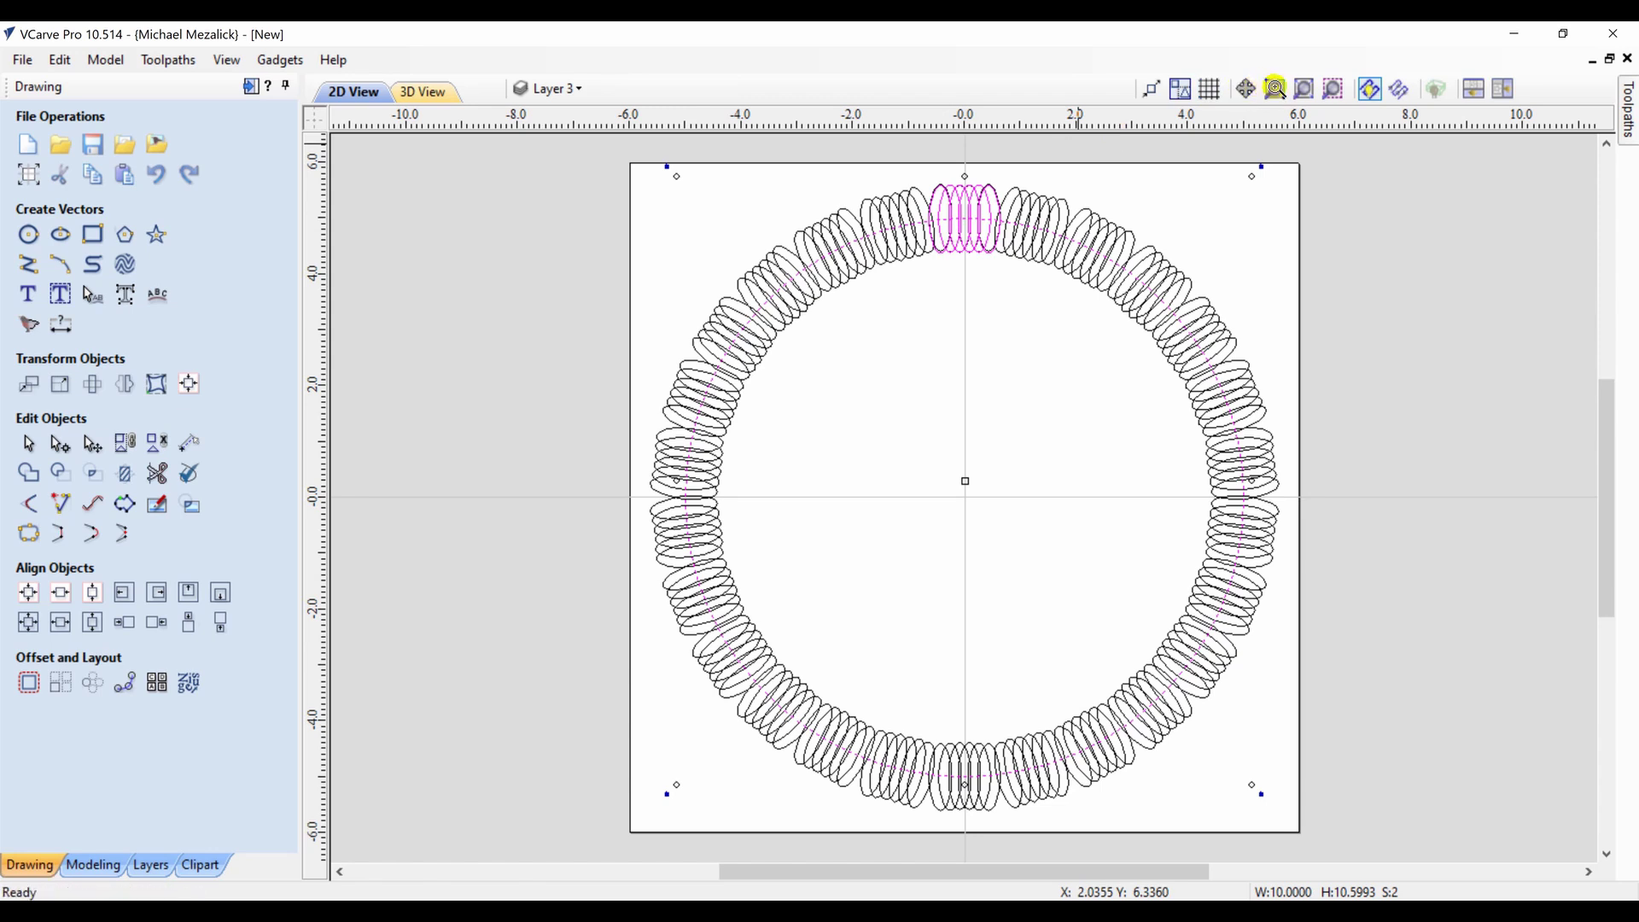
{"action": "left_click", "coordinate": [962, 219]}
{"action": "left_click", "coordinate": [963, 218]}
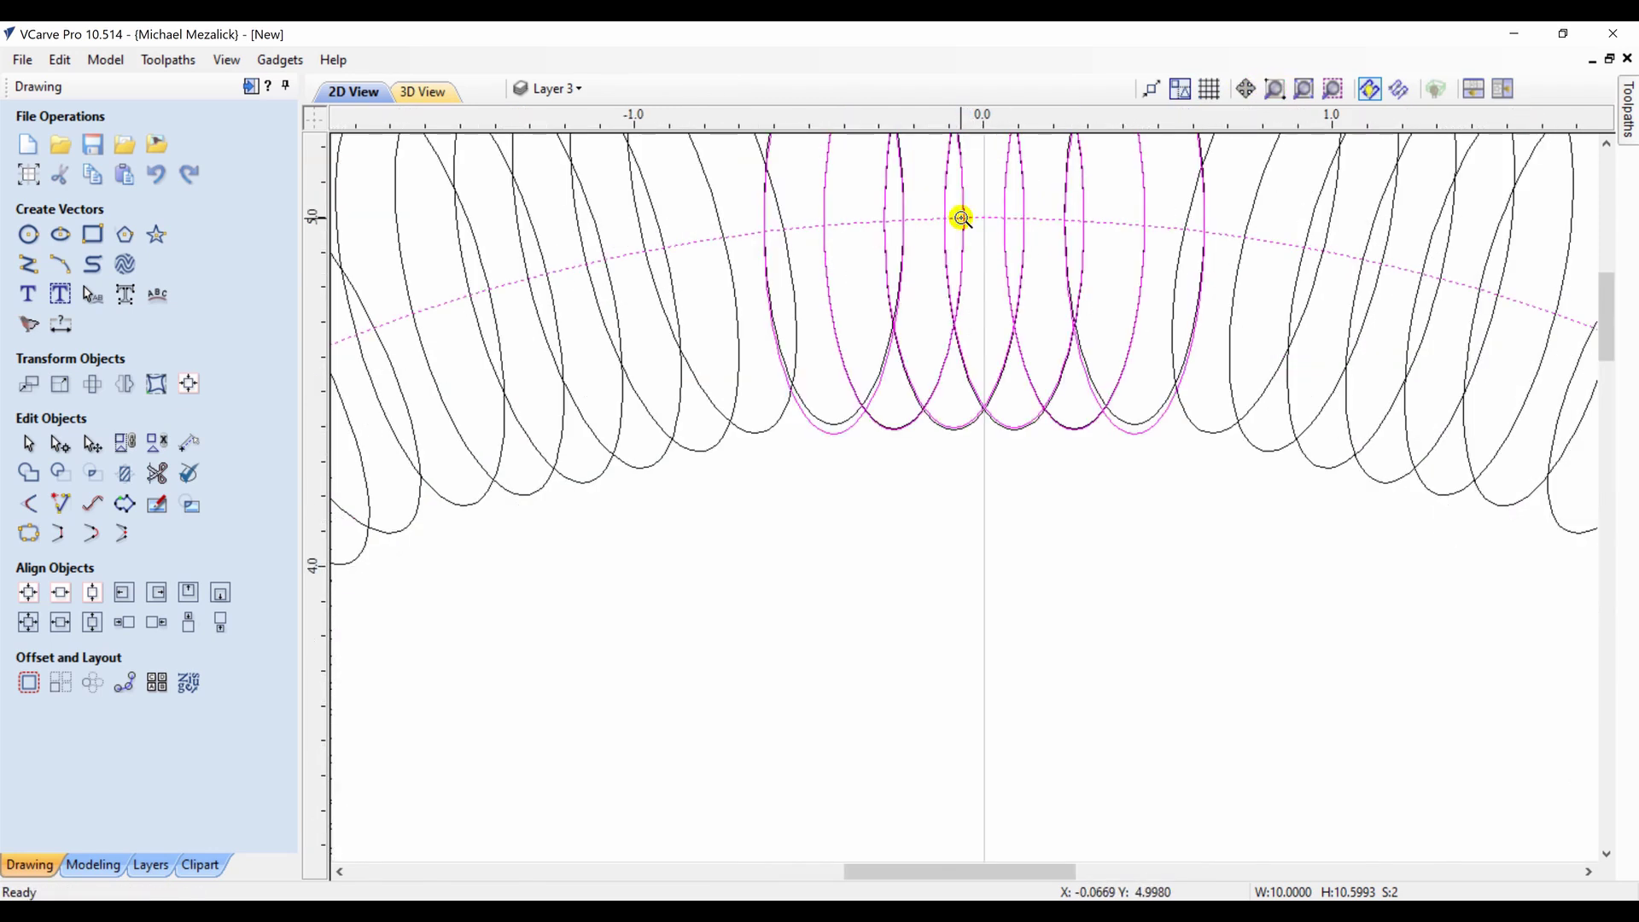
{"action": "left_click", "coordinate": [1230, 232]}
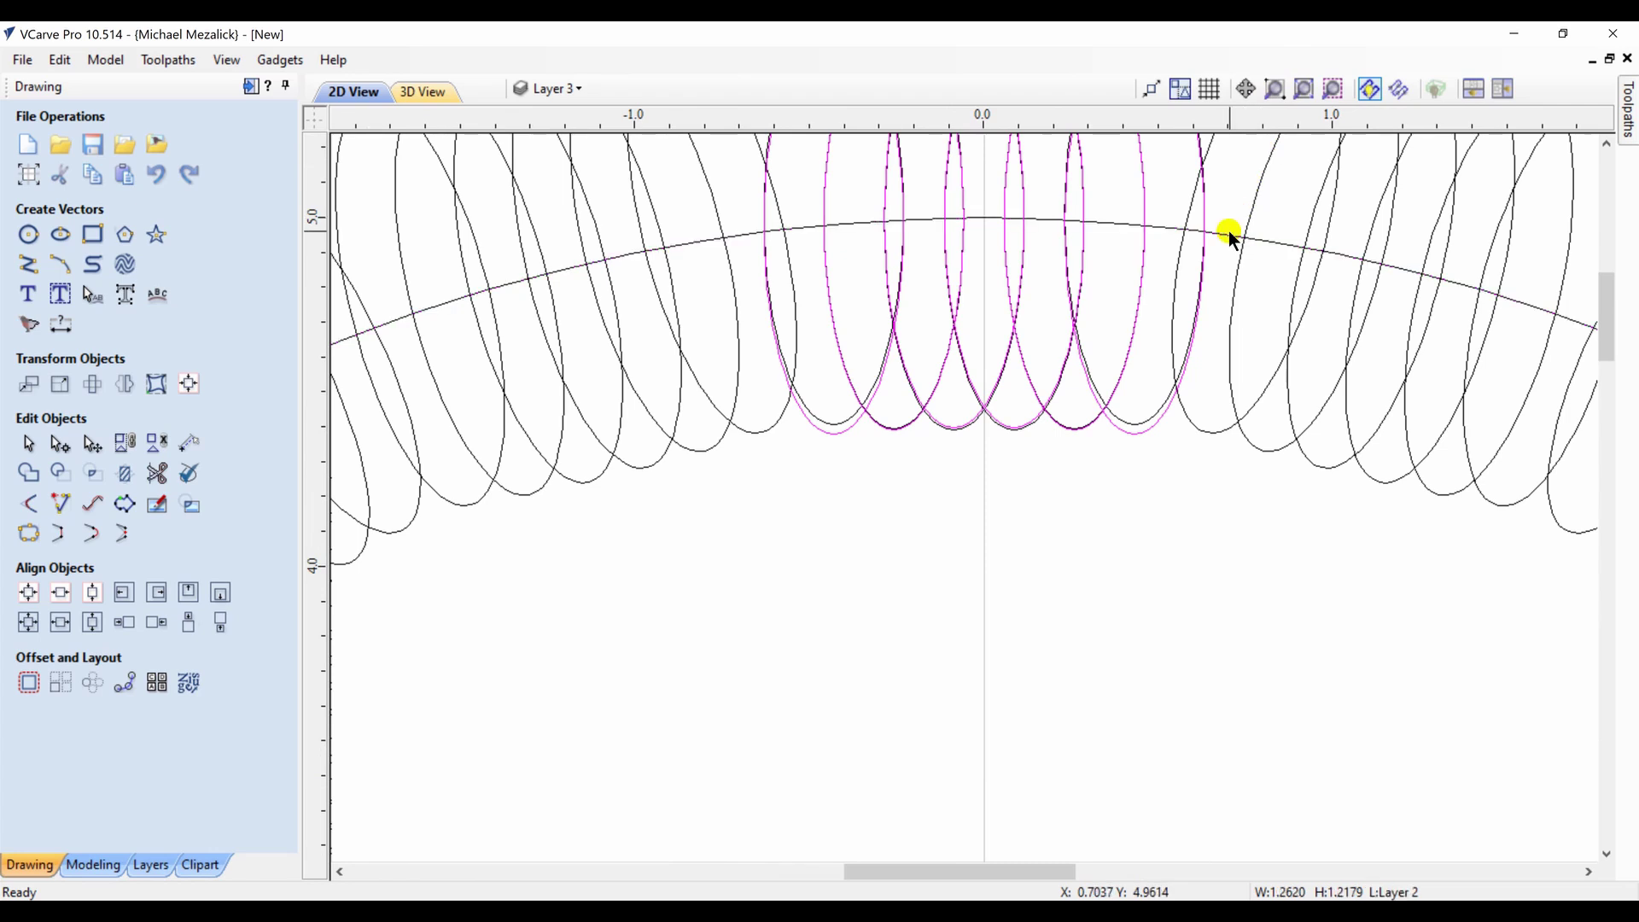
{"action": "key", "text": "Escape"}
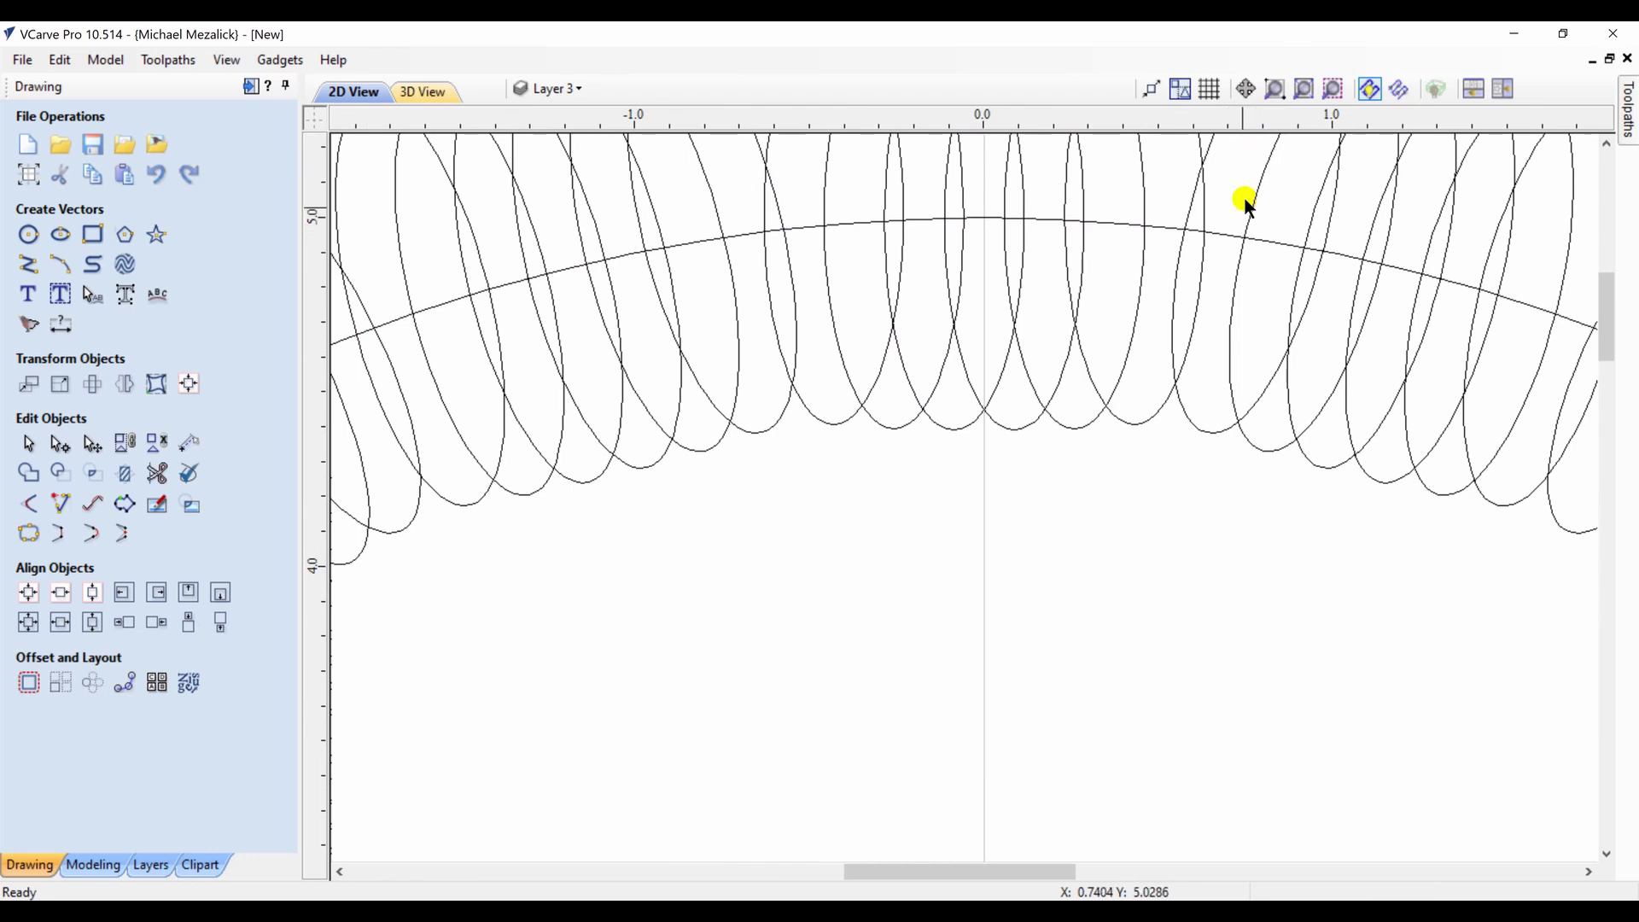
Trim all ellipse groups with Clear inside boundary, using the circle as the last-selected boundary, and clear the selection
{"action": "left_click", "coordinate": [1175, 378]}
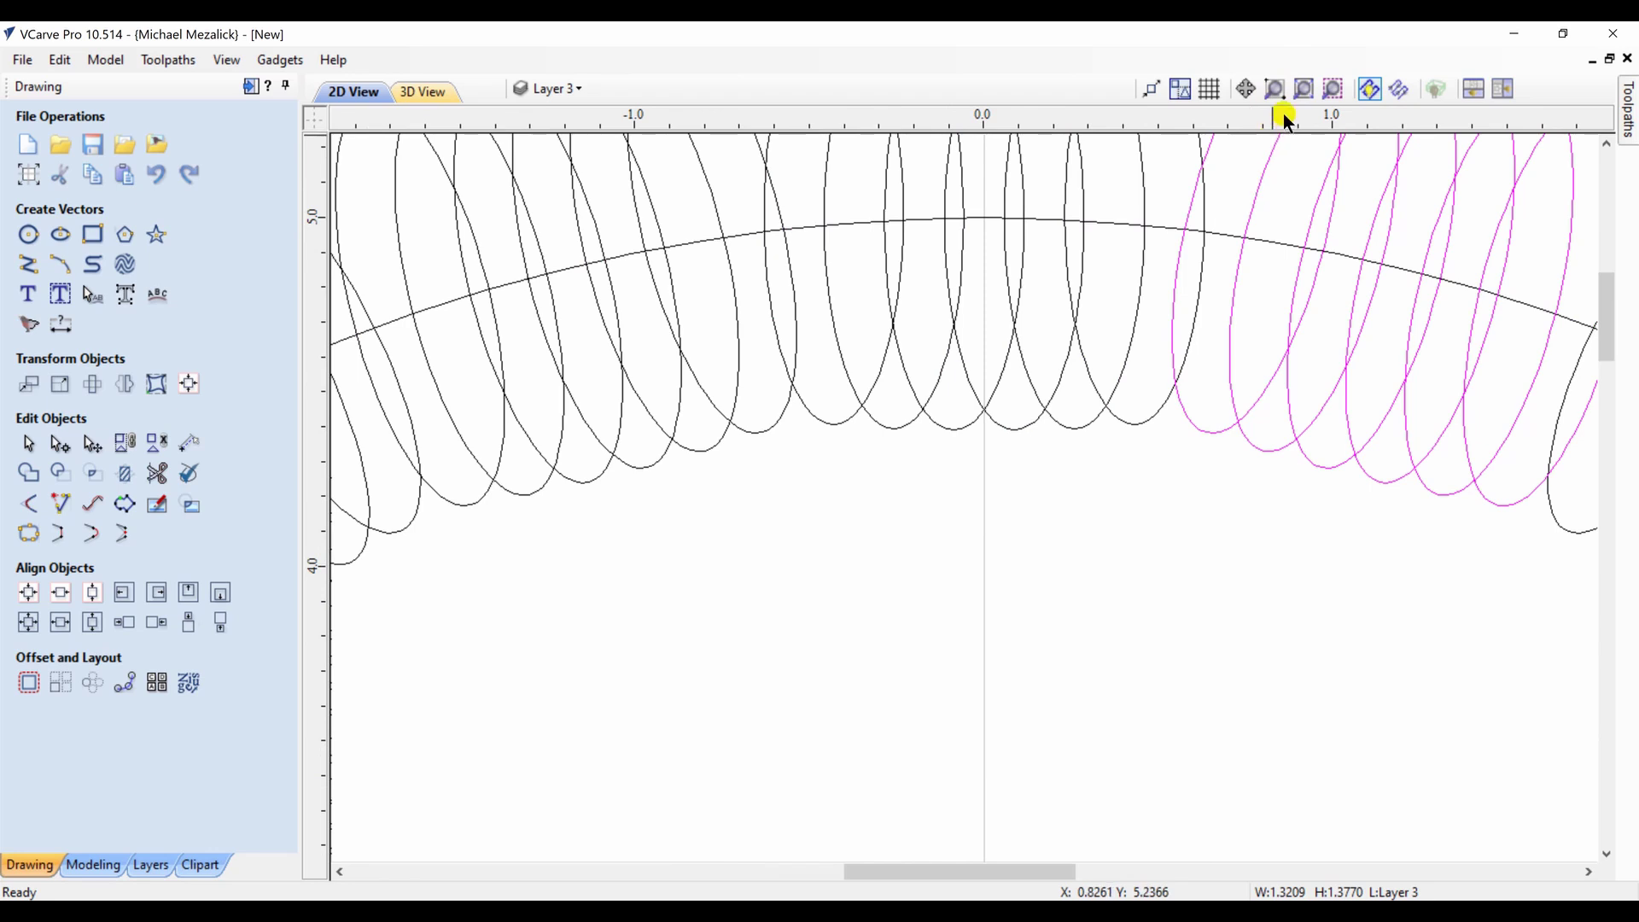
{"action": "key", "text": "ctrl+a"}
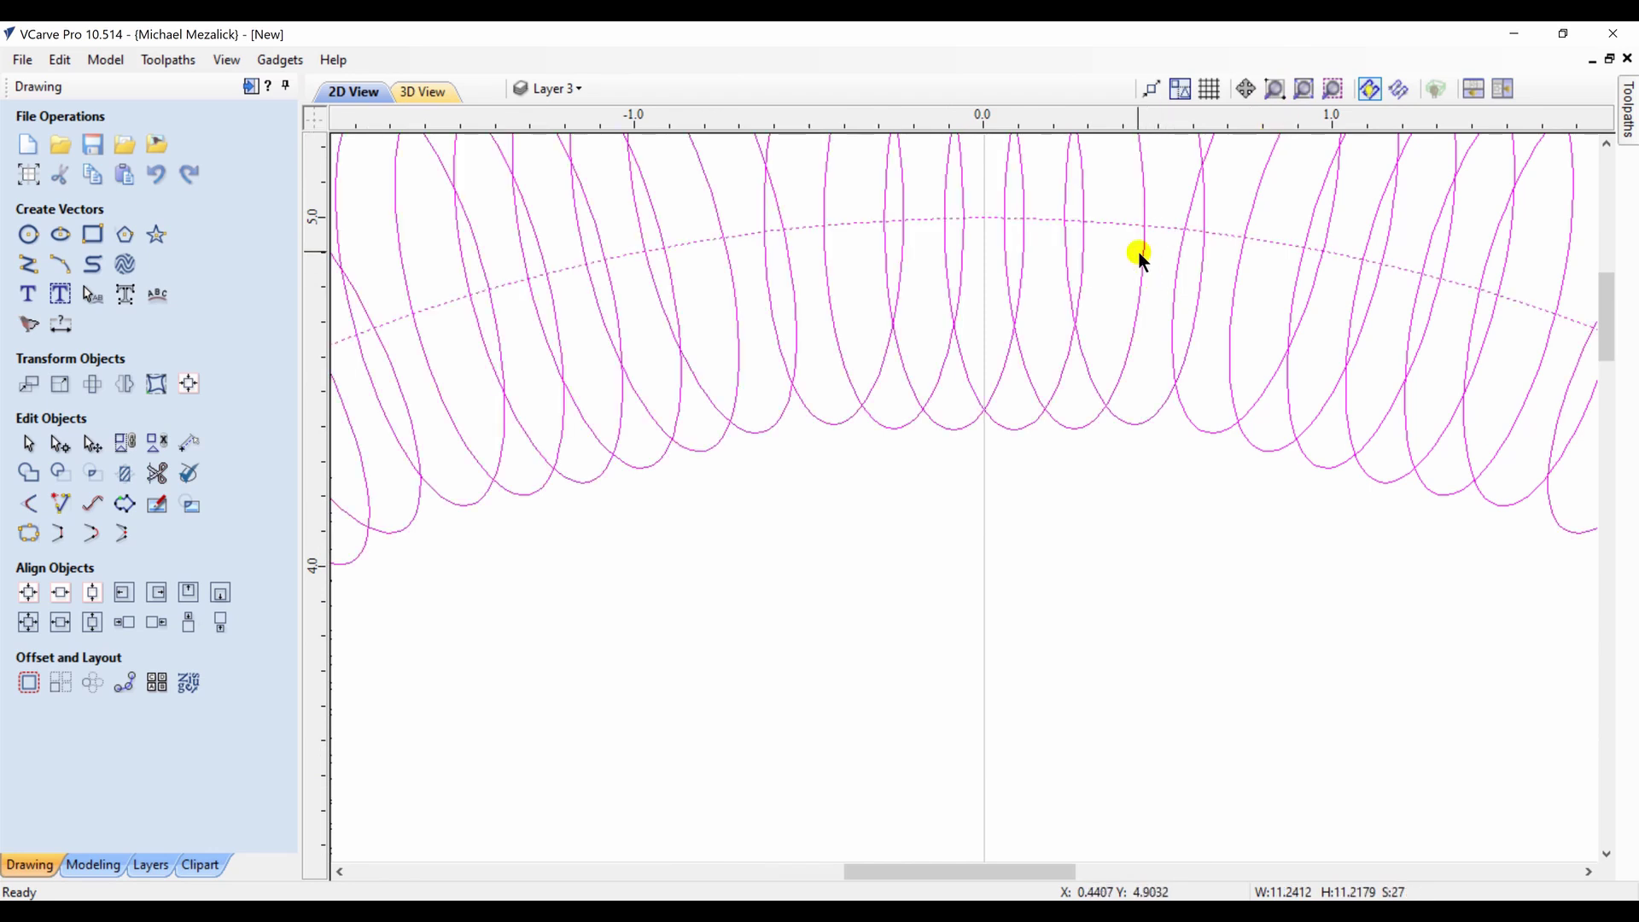
{"action": "left_click", "coordinate": [1121, 222], "text": "shift"}
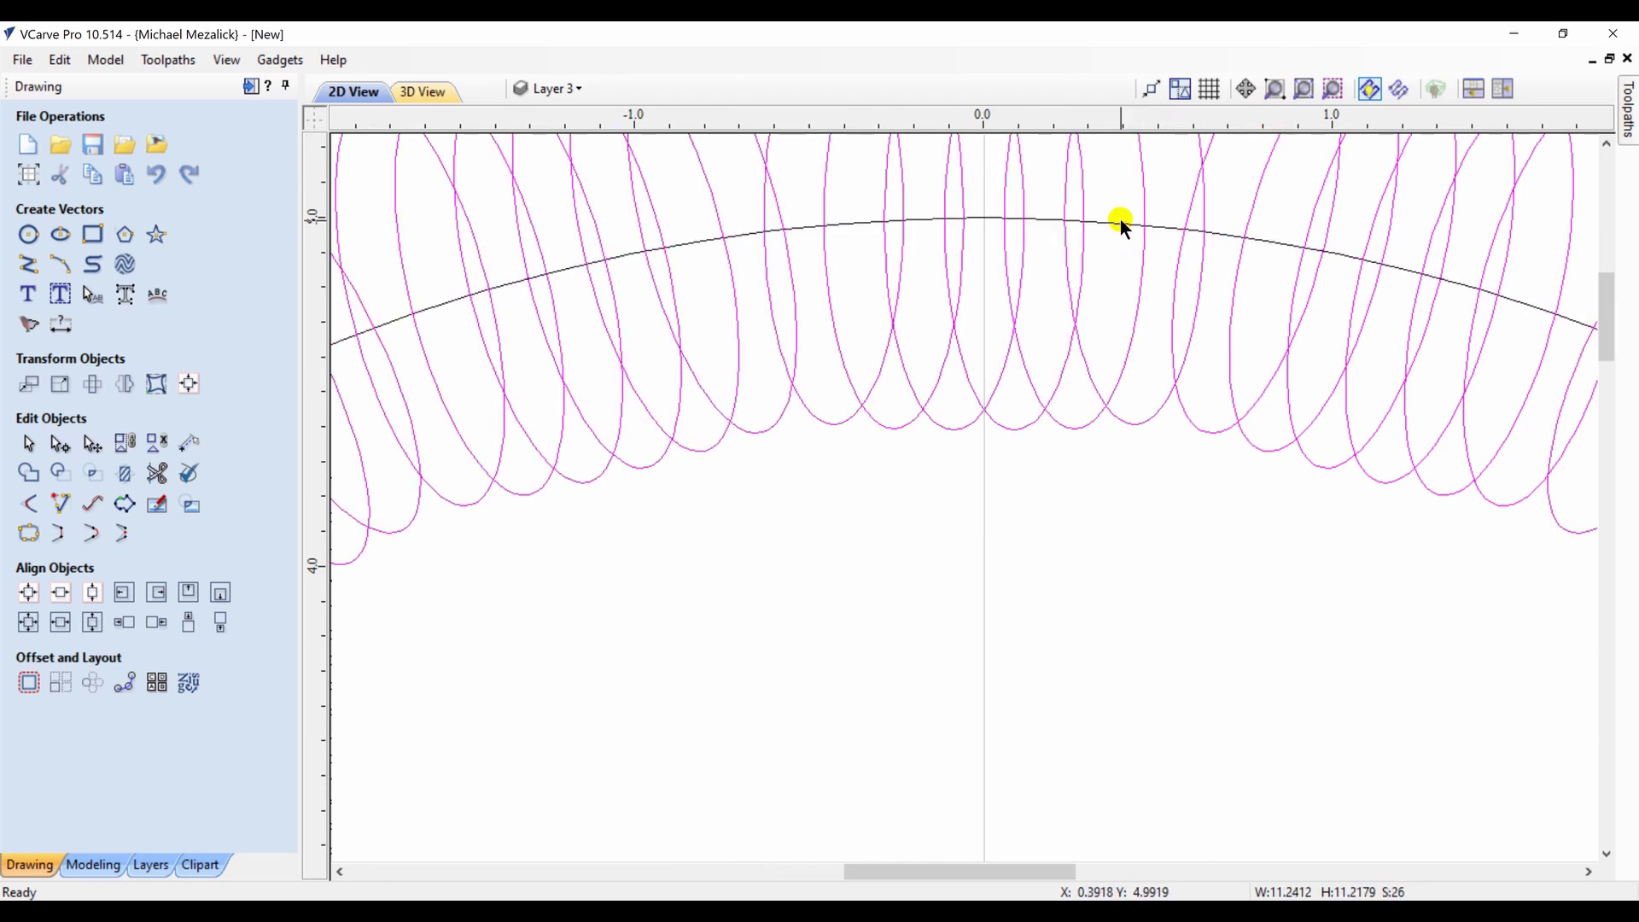
{"action": "left_click", "coordinate": [1121, 222], "text": "shift"}
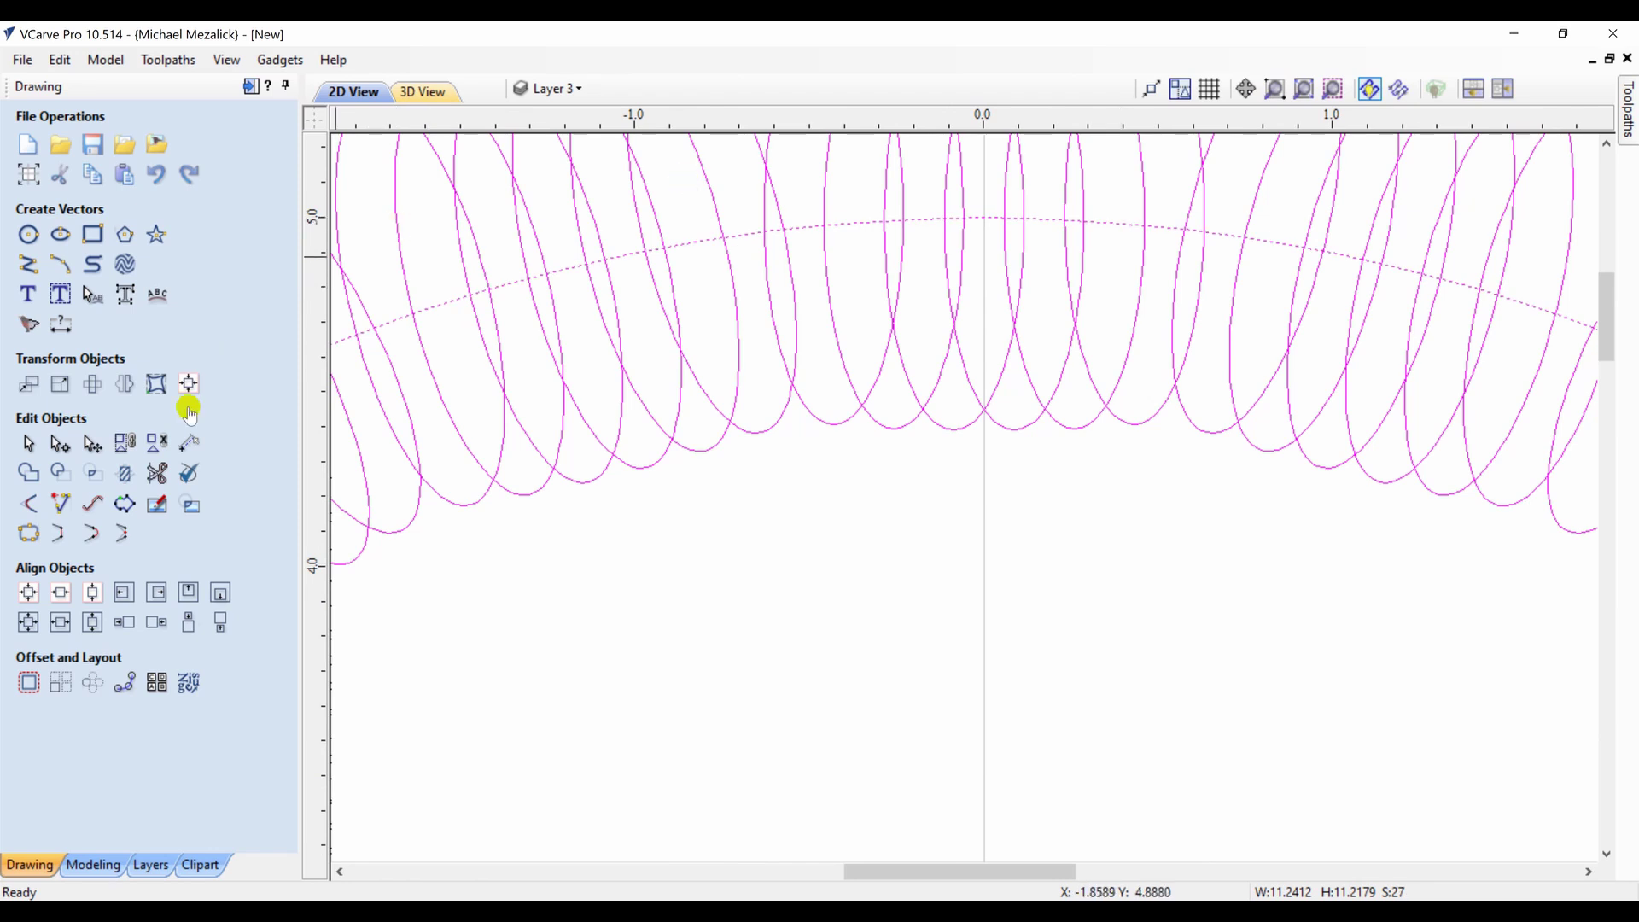
{"action": "left_click", "coordinate": [127, 474]}
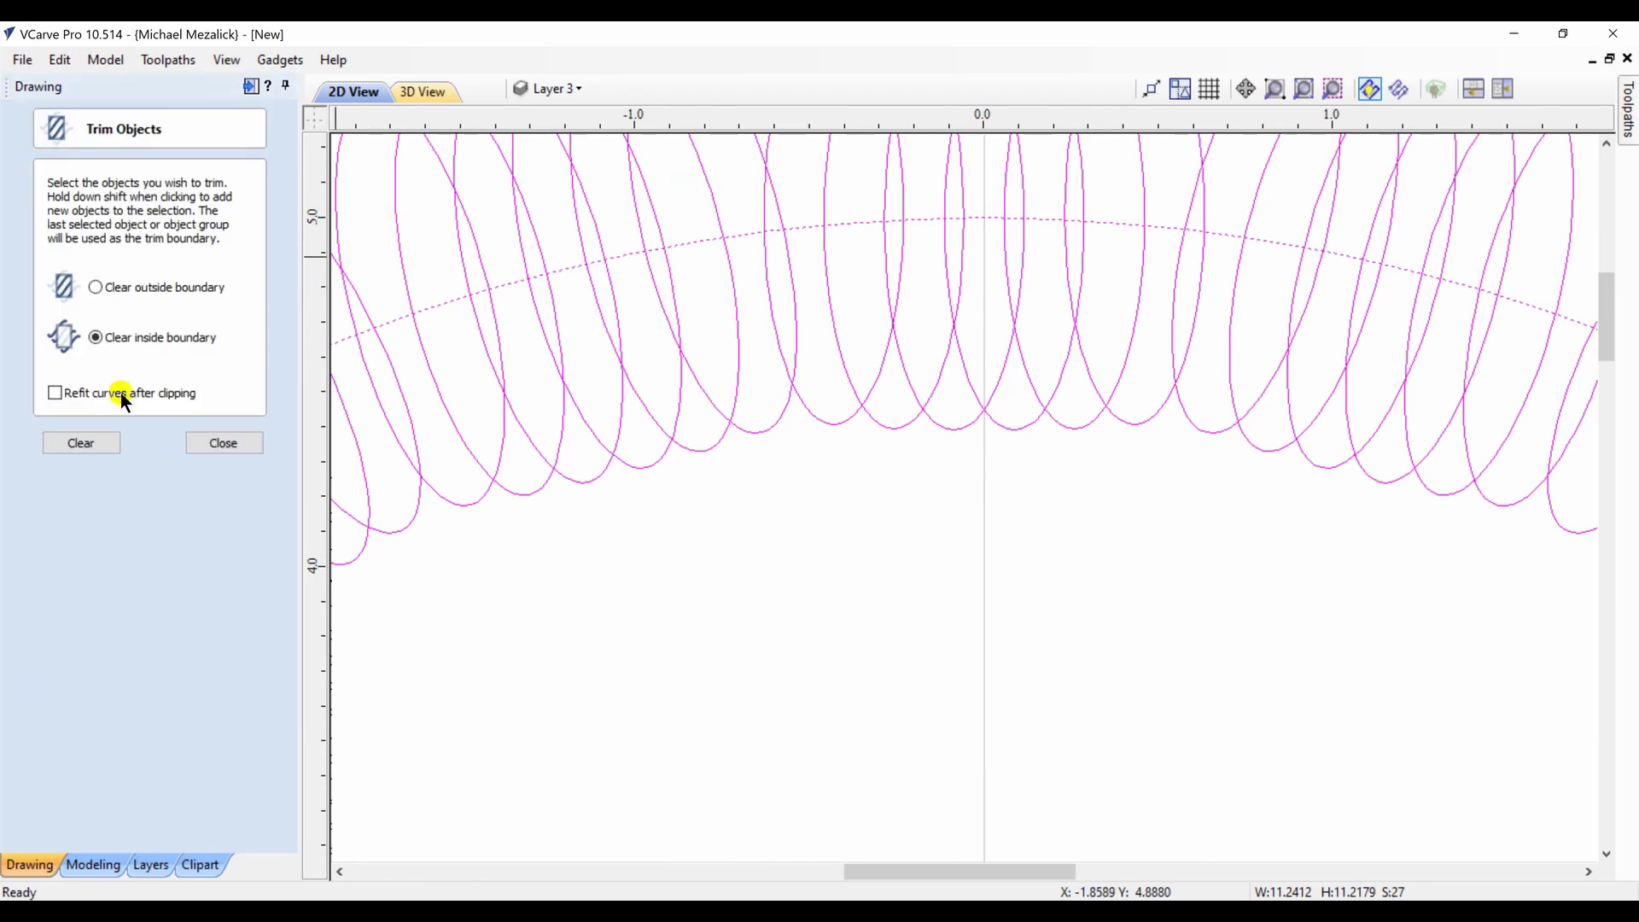
{"action": "left_click", "coordinate": [80, 443]}
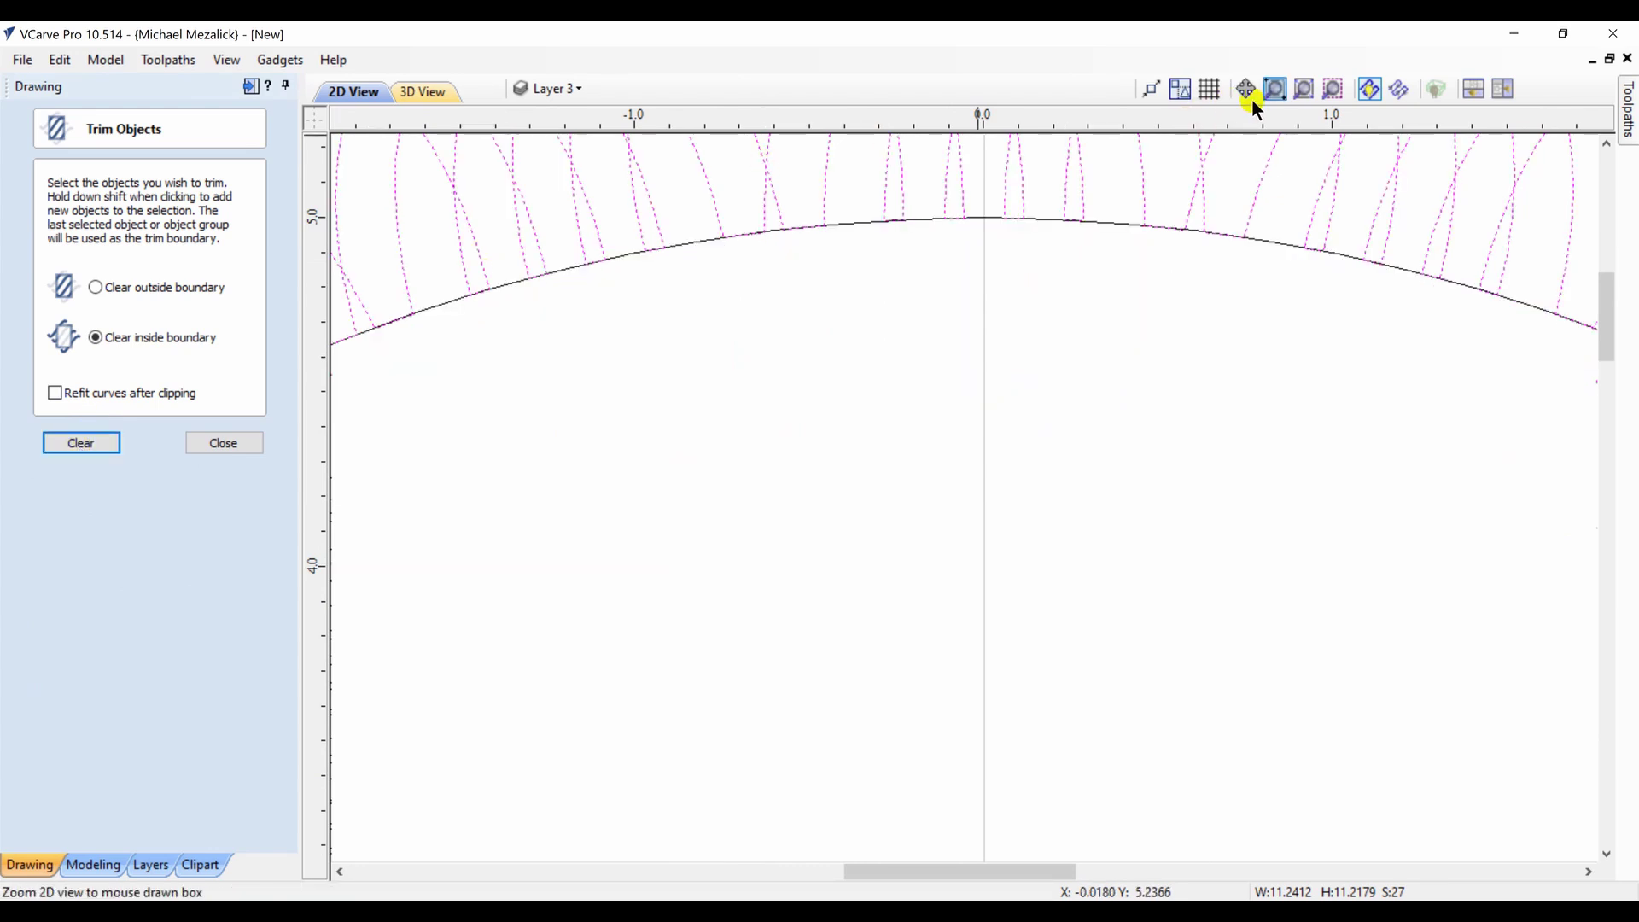
{"action": "left_click", "coordinate": [226, 445]}
{"action": "left_click", "coordinate": [231, 444]}
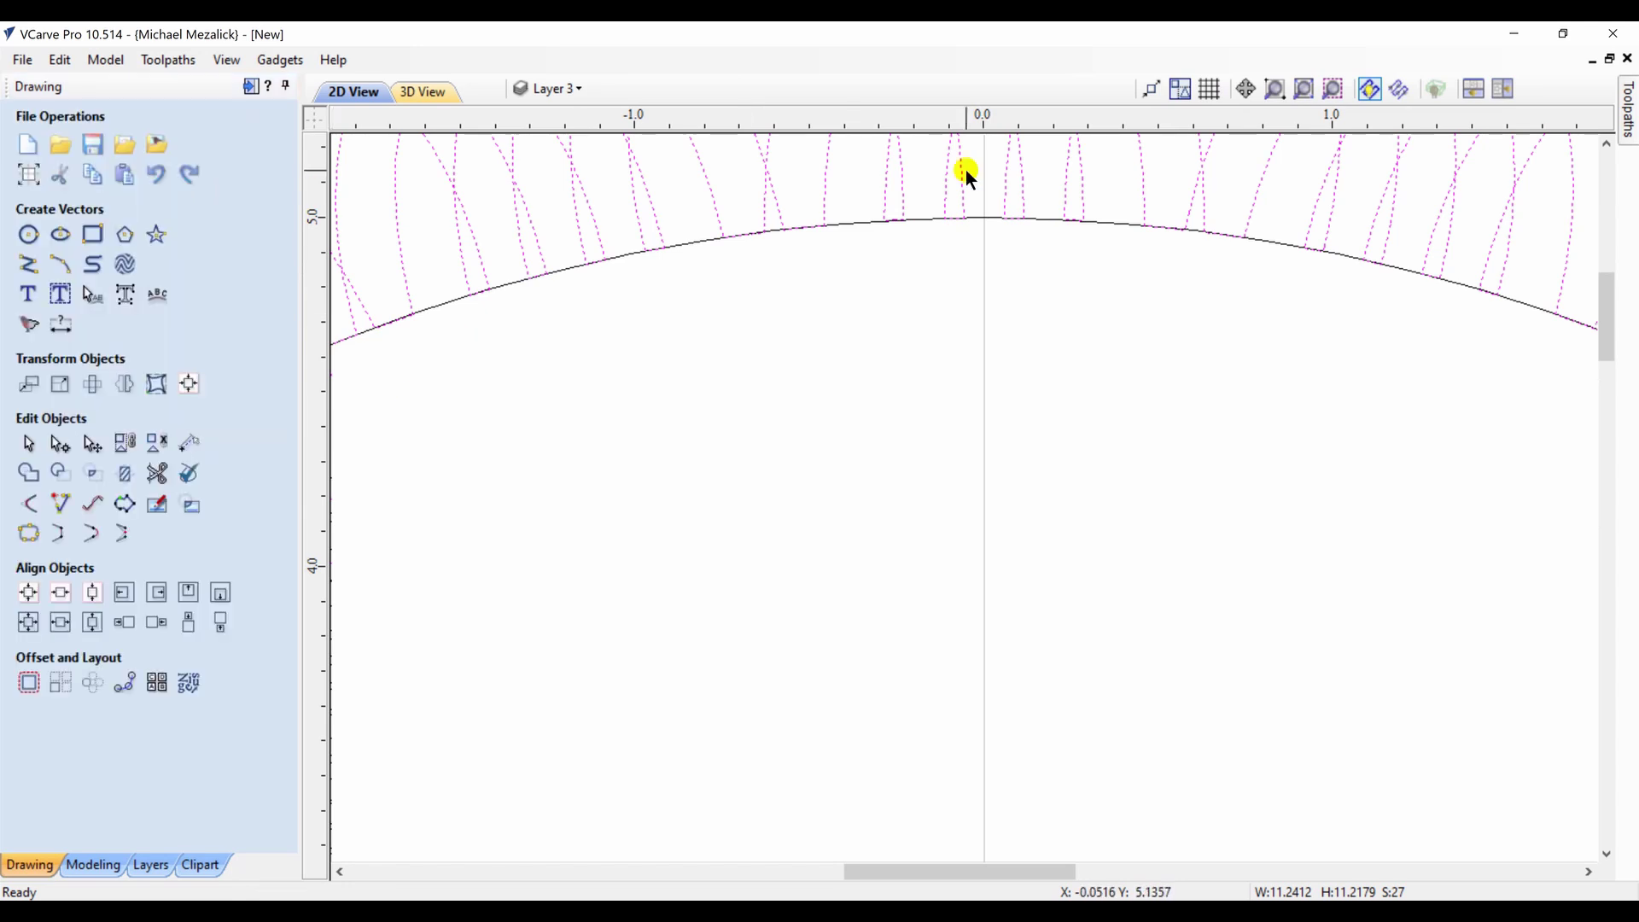
{"action": "left_click", "coordinate": [1303, 89]}
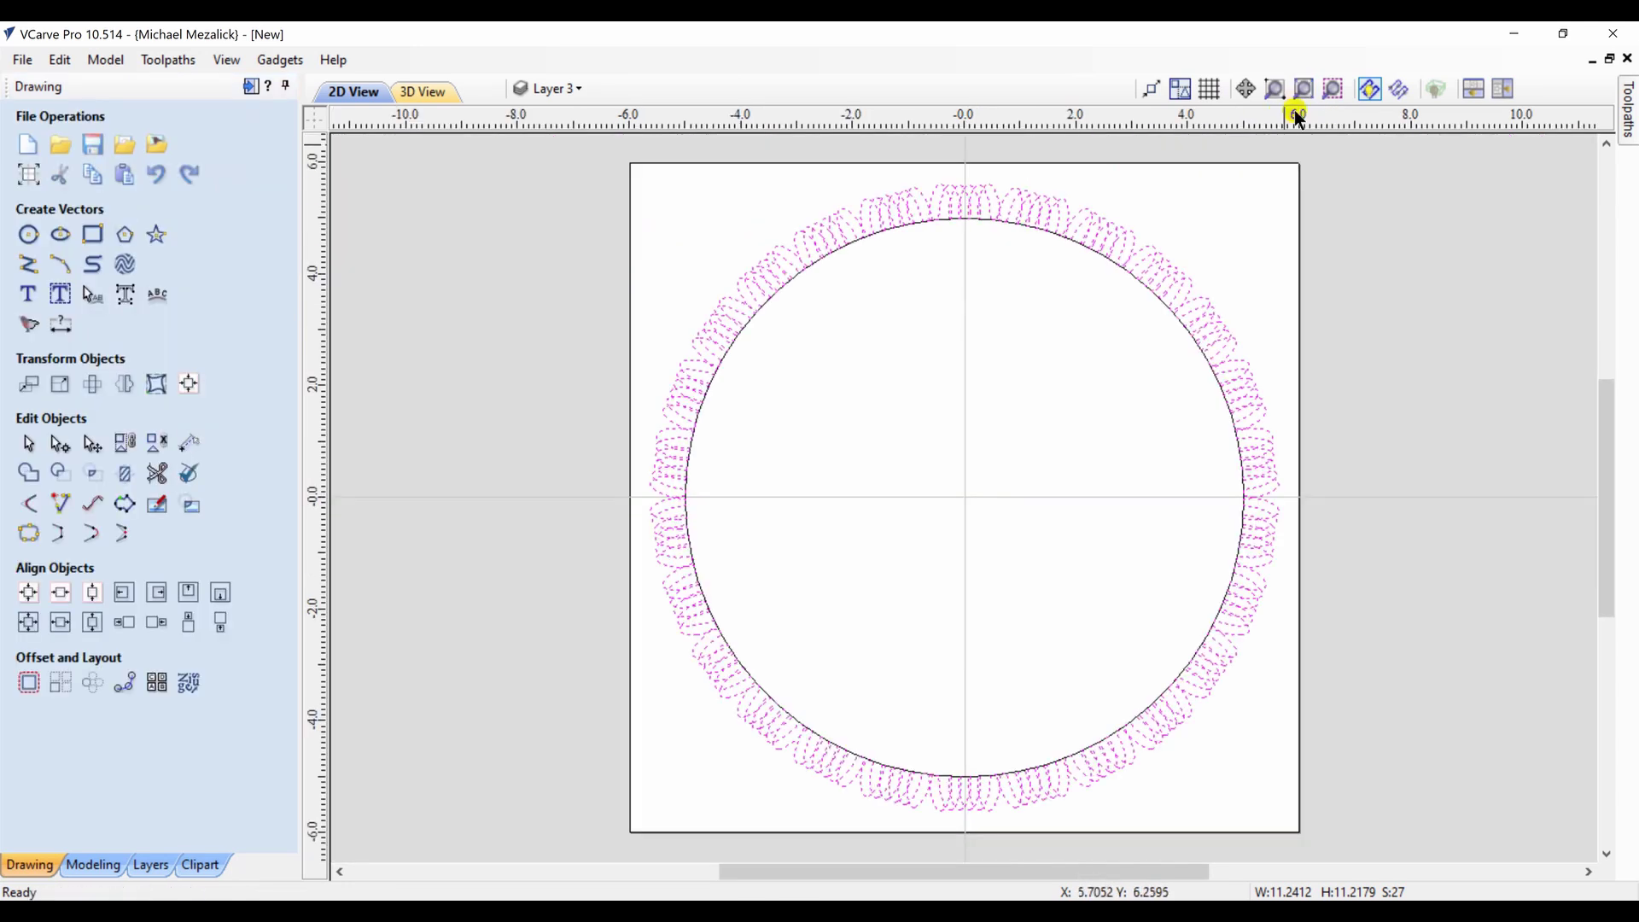
{"action": "left_click", "coordinate": [1218, 330]}
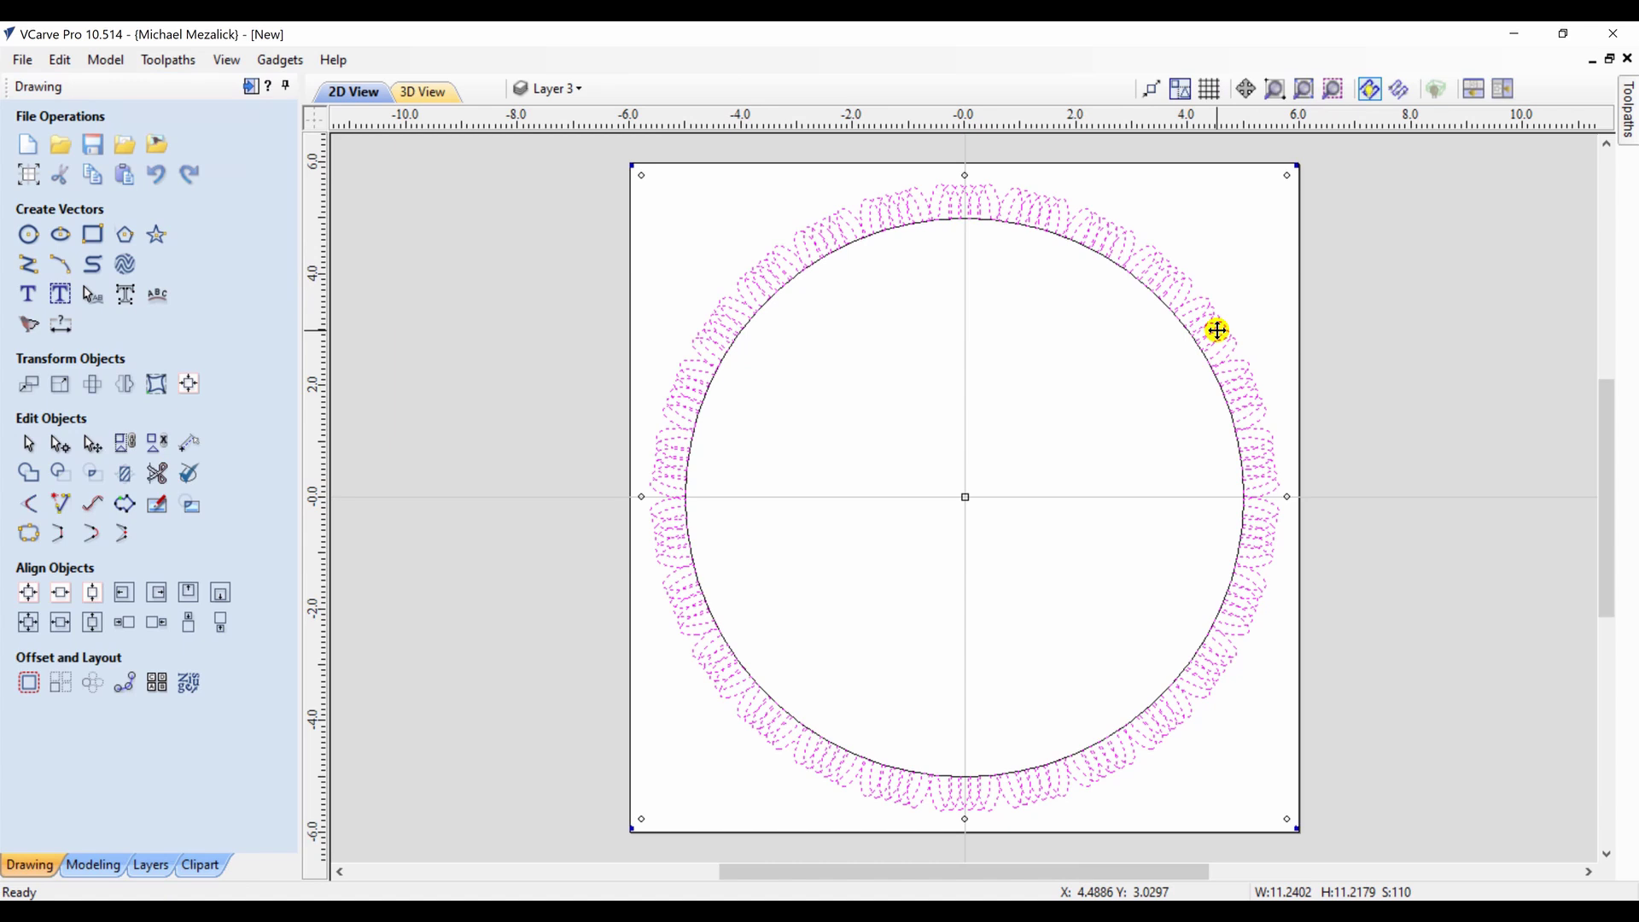
{"action": "left_click", "coordinate": [1407, 360]}
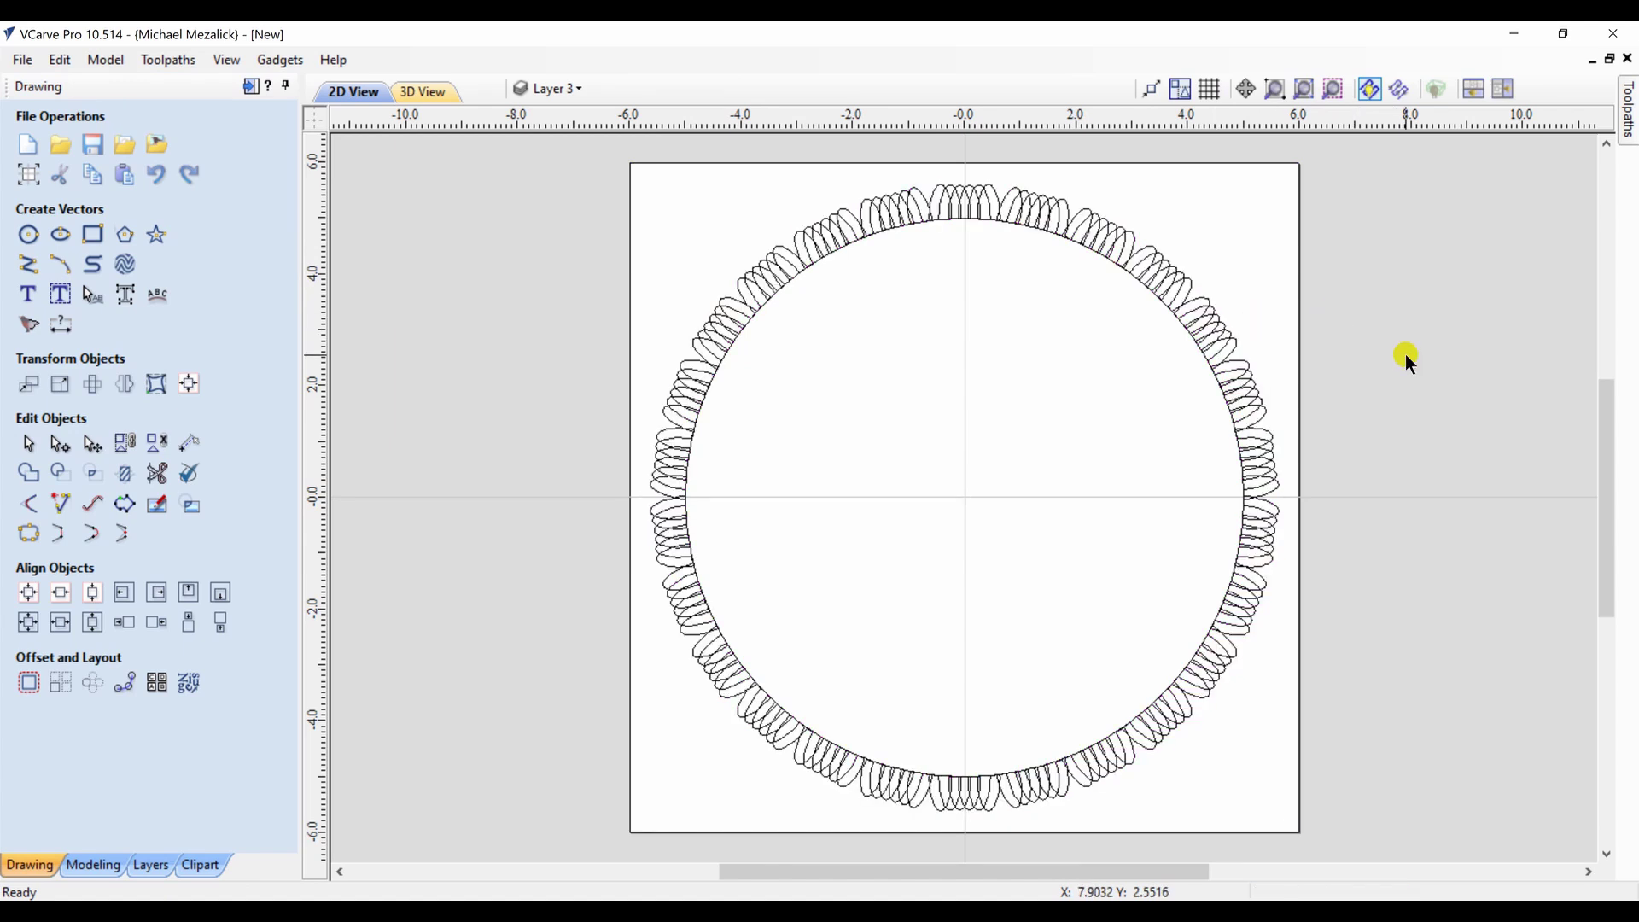
Offset the circle inwards by 0.5 inches, keeping the original and selecting the new vector
{"action": "left_click", "coordinate": [1011, 223]}
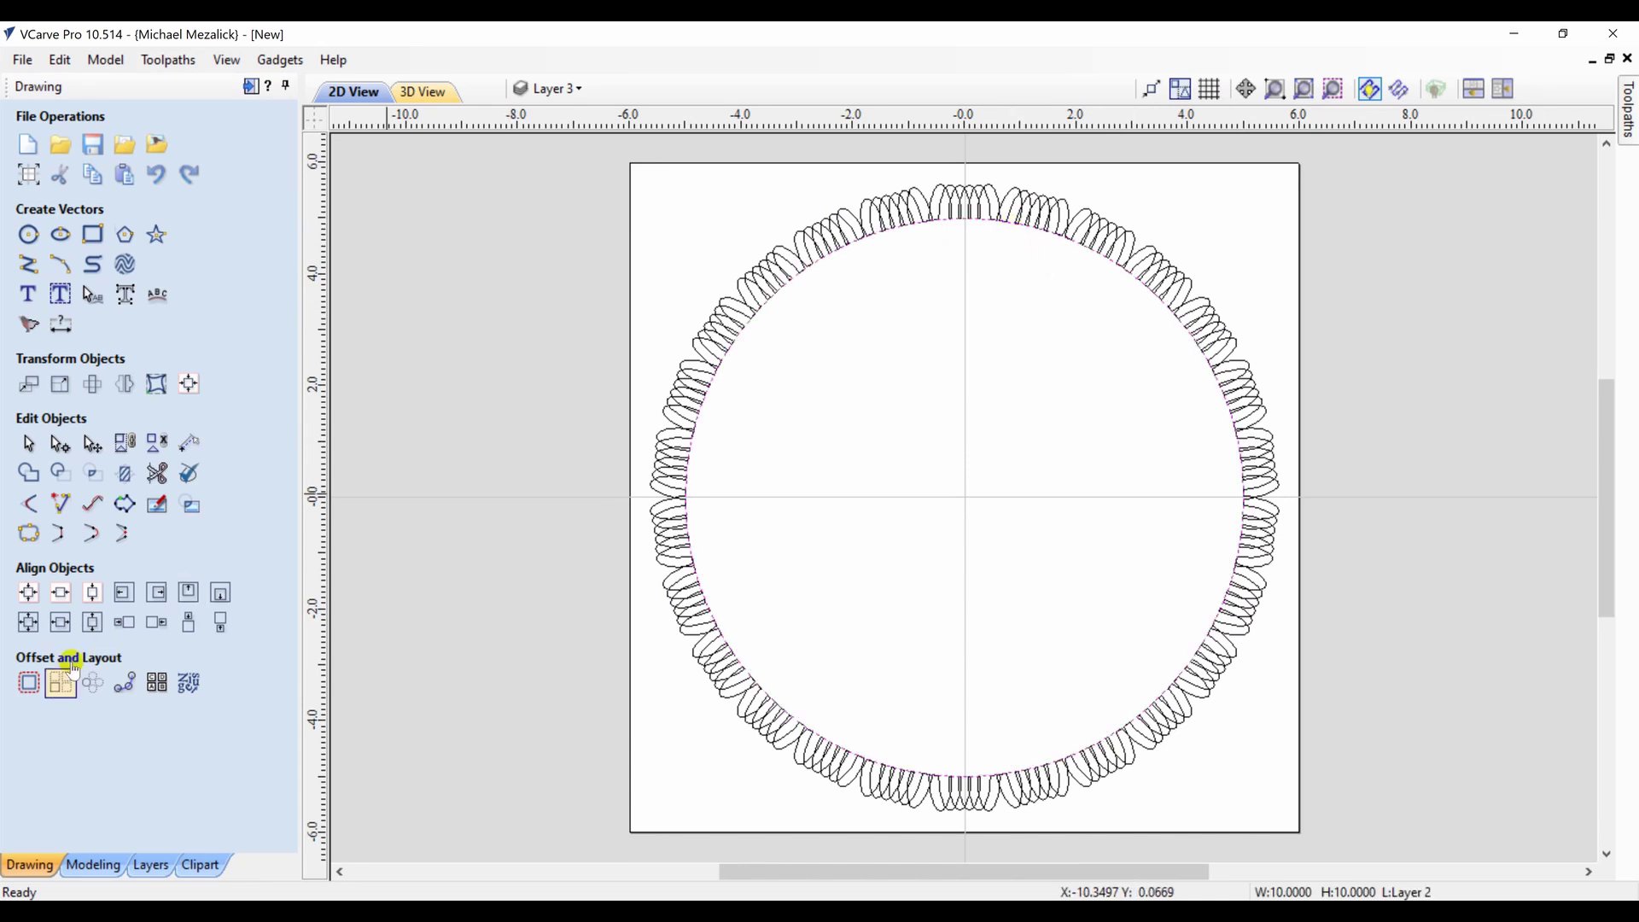
{"action": "left_click", "coordinate": [31, 681]}
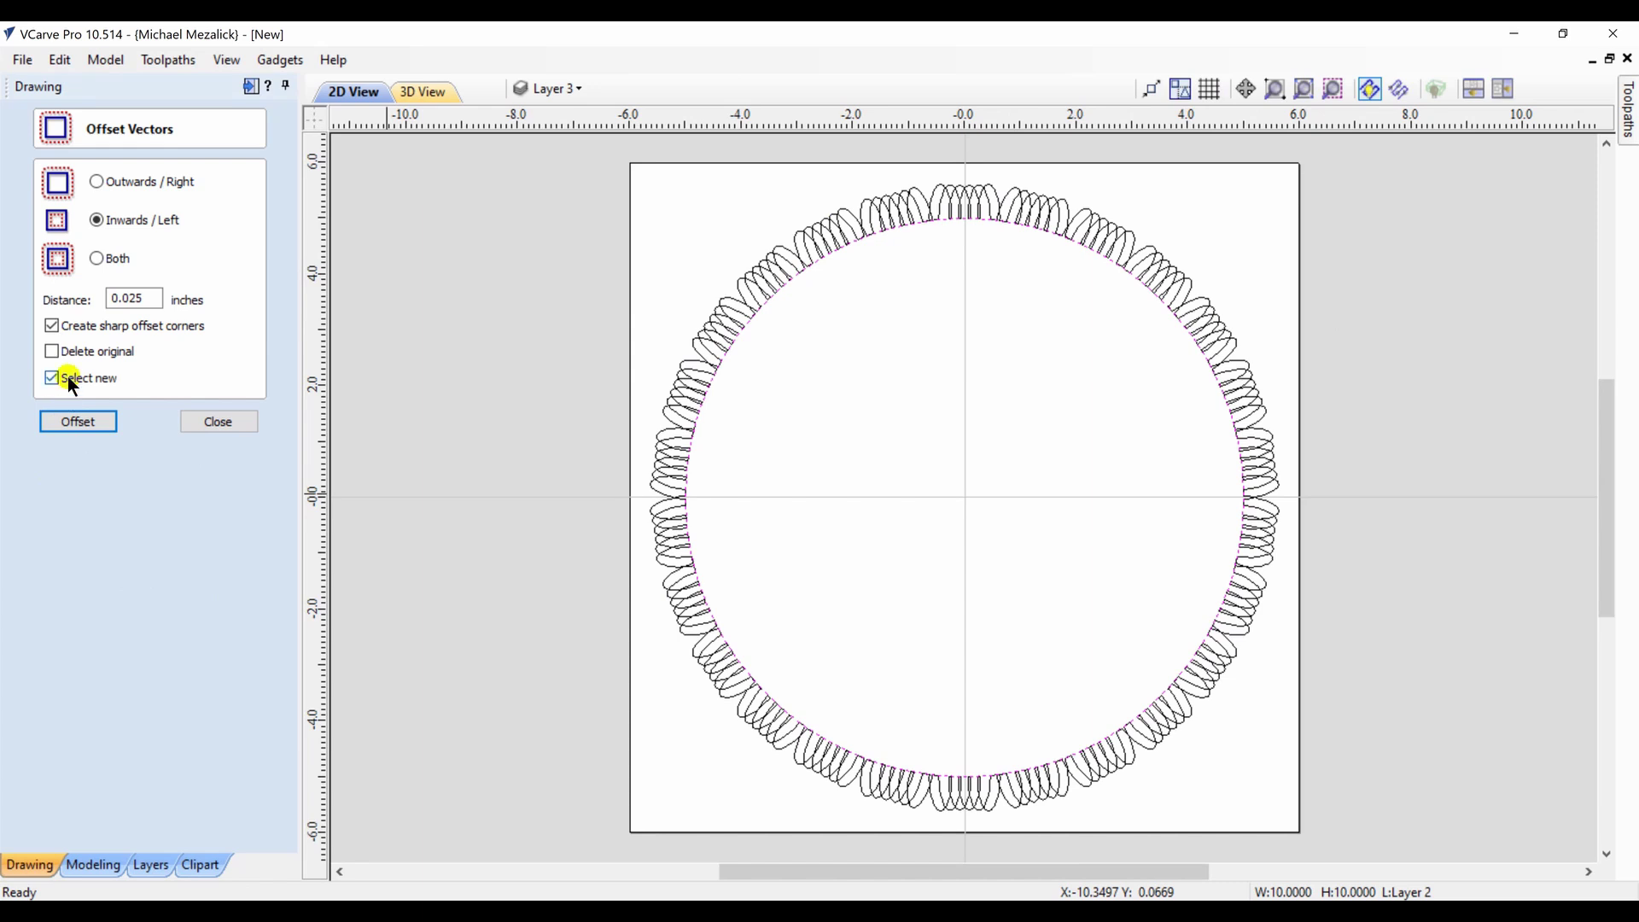
{"action": "left_click", "coordinate": [150, 297]}
{"action": "key", "text": "BackSpace"}
{"action": "key", "text": "BackSpace"}
{"action": "key", "text": "BackSpace"}
{"action": "type", "text": "5"}
{"action": "left_click", "coordinate": [86, 422]}
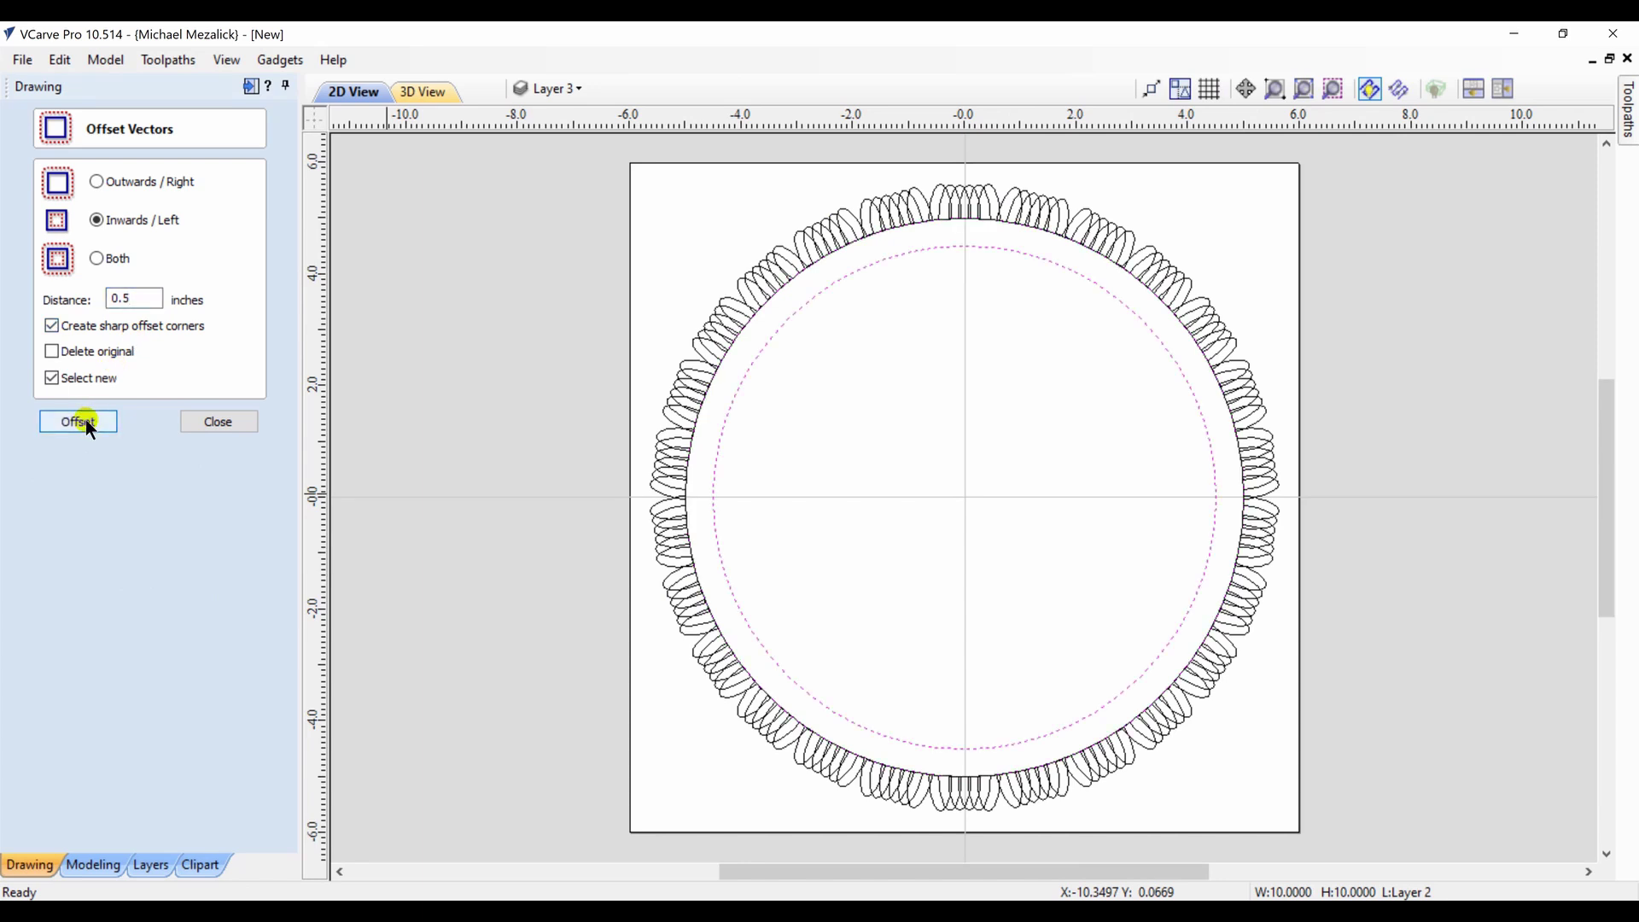
Offset the selected inner circle inwards by 0.75 inches four times in succession, each from the newest circle, and finish the Offset tool
{"action": "left_click", "coordinate": [143, 298]}
{"action": "key", "text": "BackSpace"}
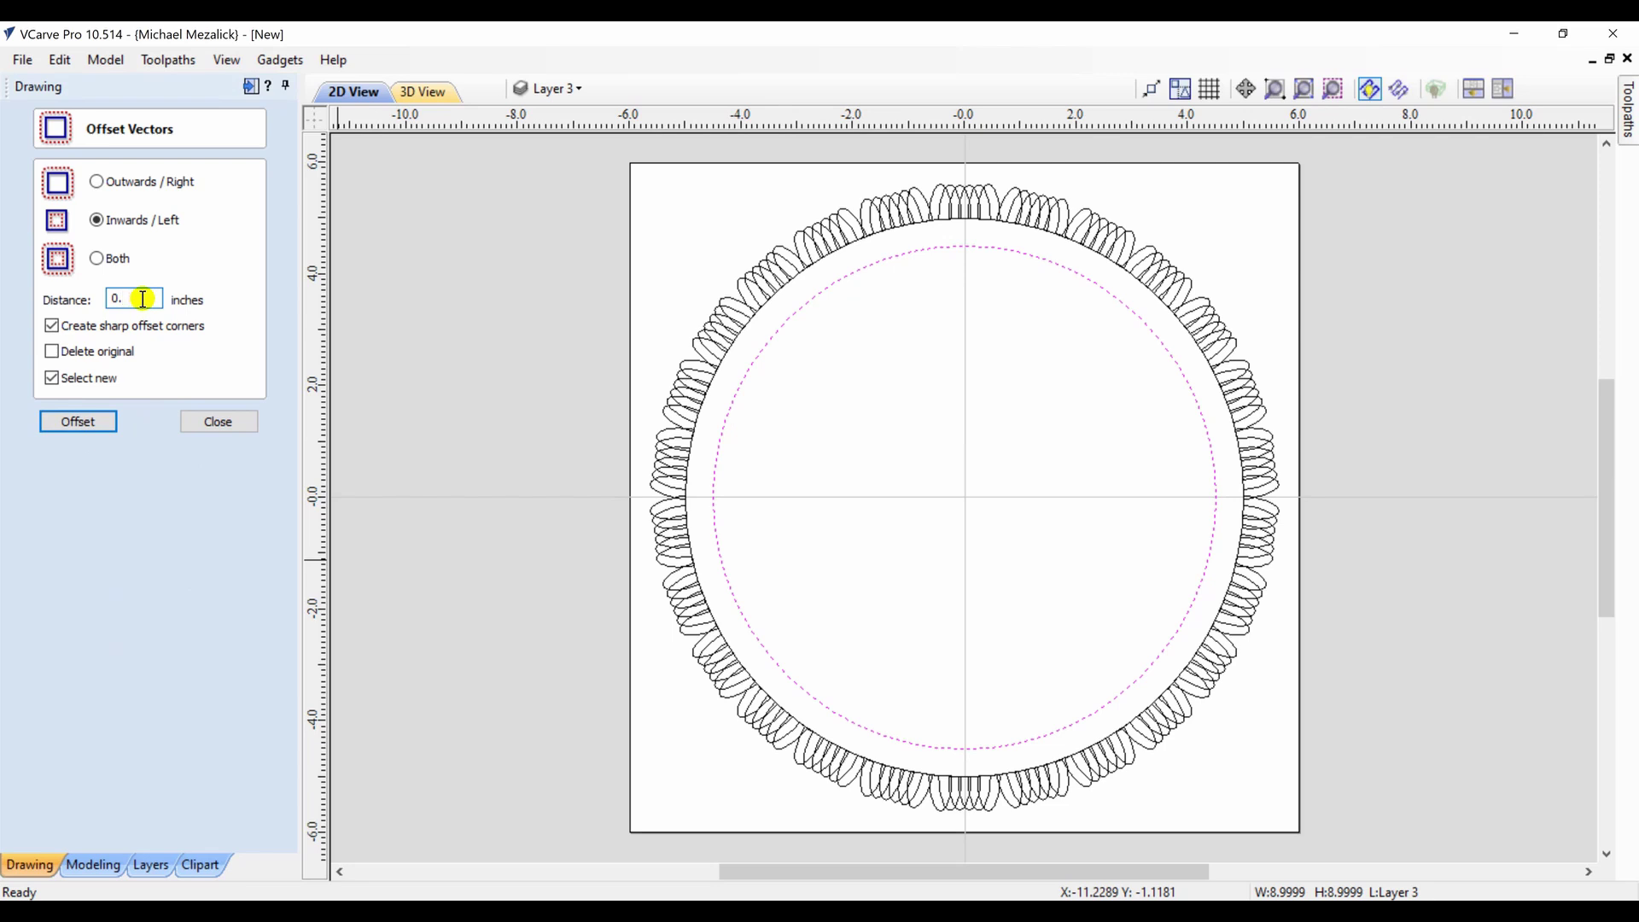
{"action": "type", "text": "75"}
{"action": "left_click", "coordinate": [78, 422]}
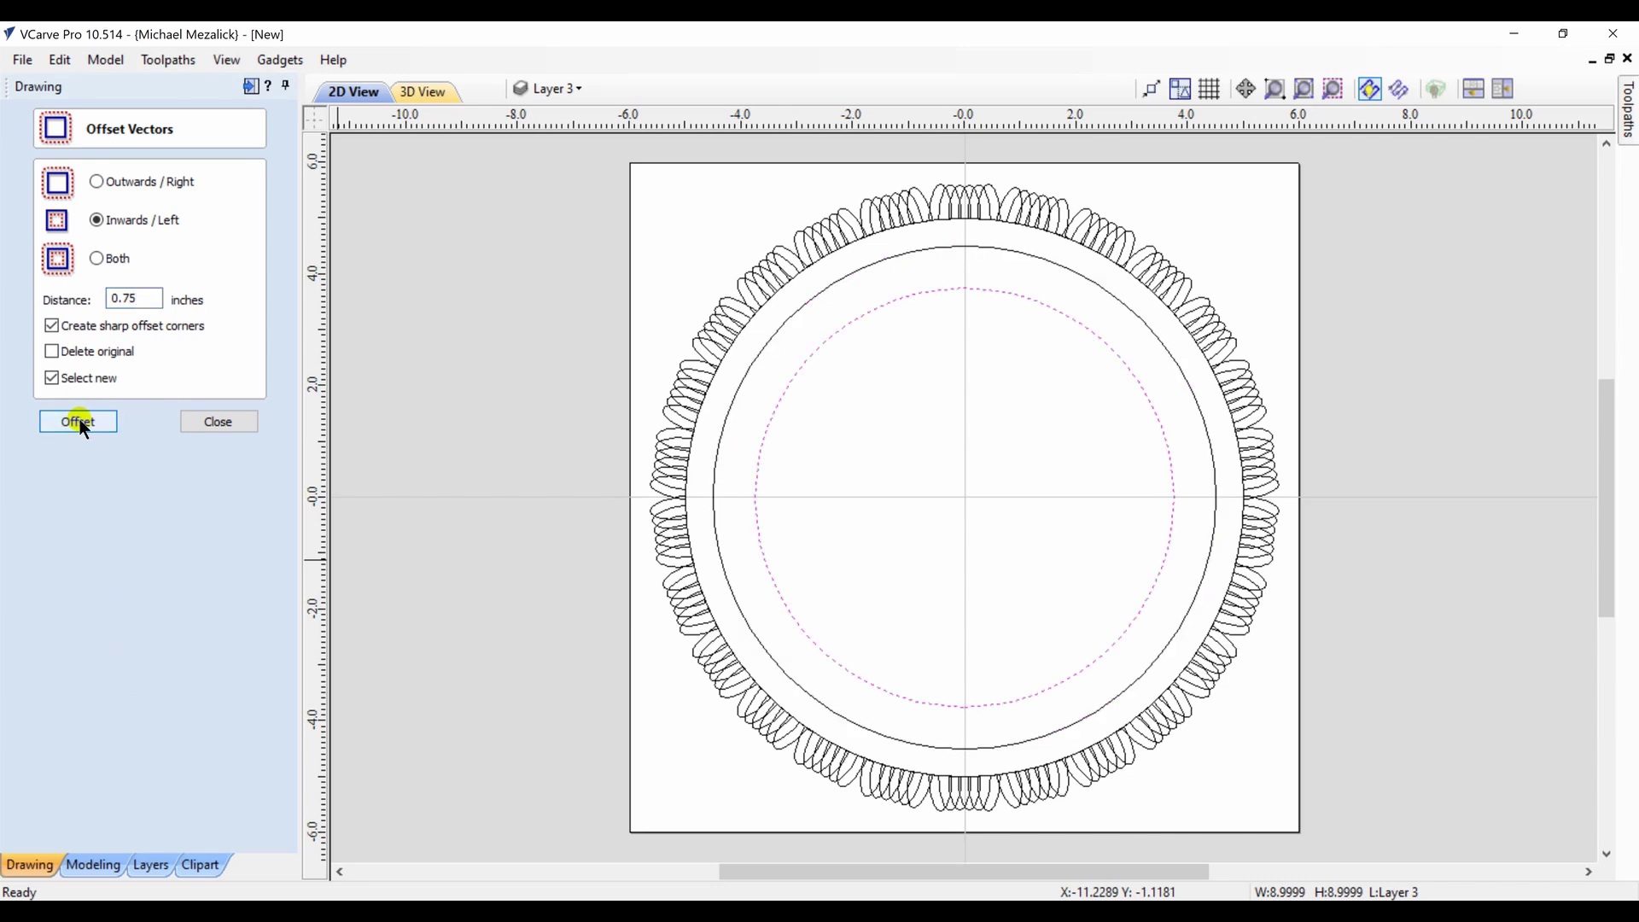
{"action": "left_click", "coordinate": [79, 422]}
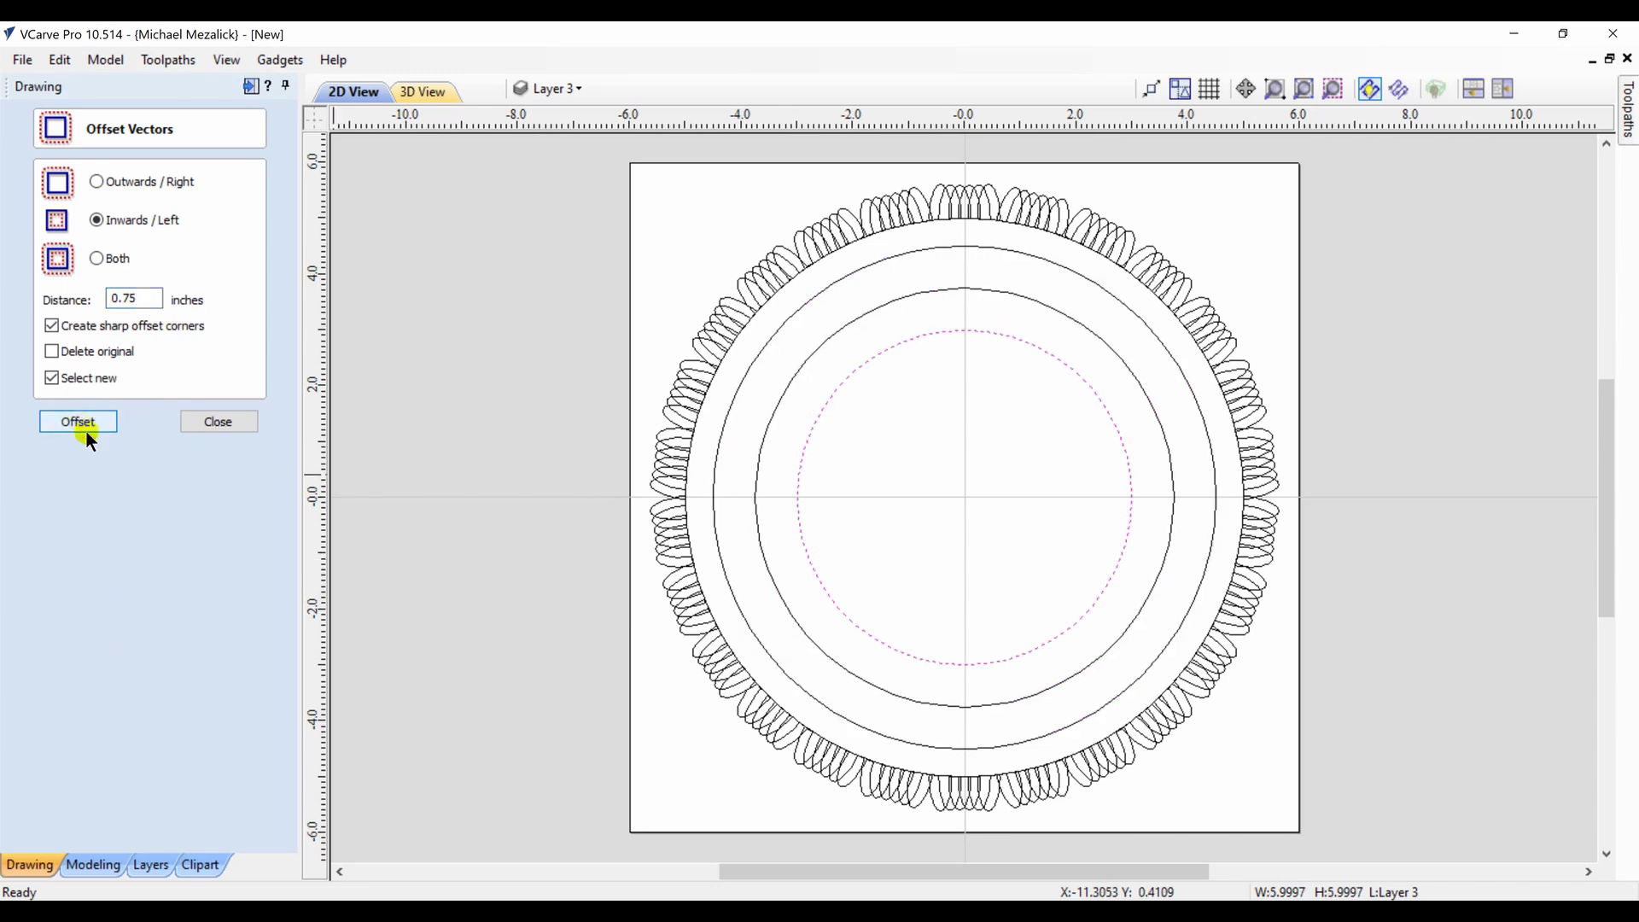
{"action": "left_click", "coordinate": [87, 422]}
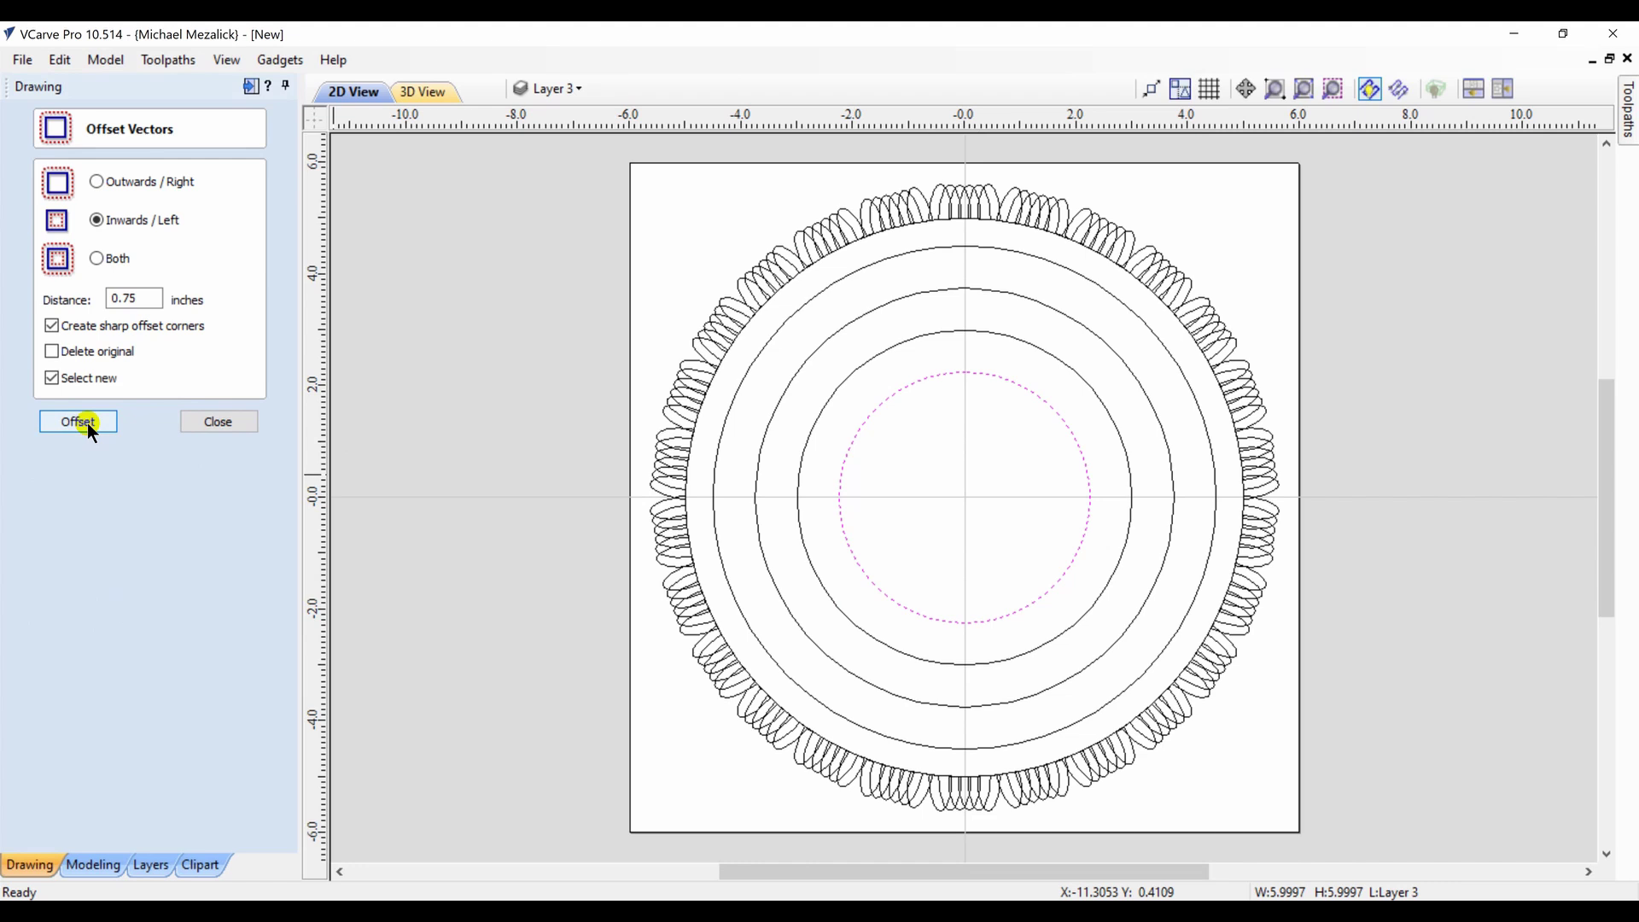
{"action": "left_click", "coordinate": [87, 422]}
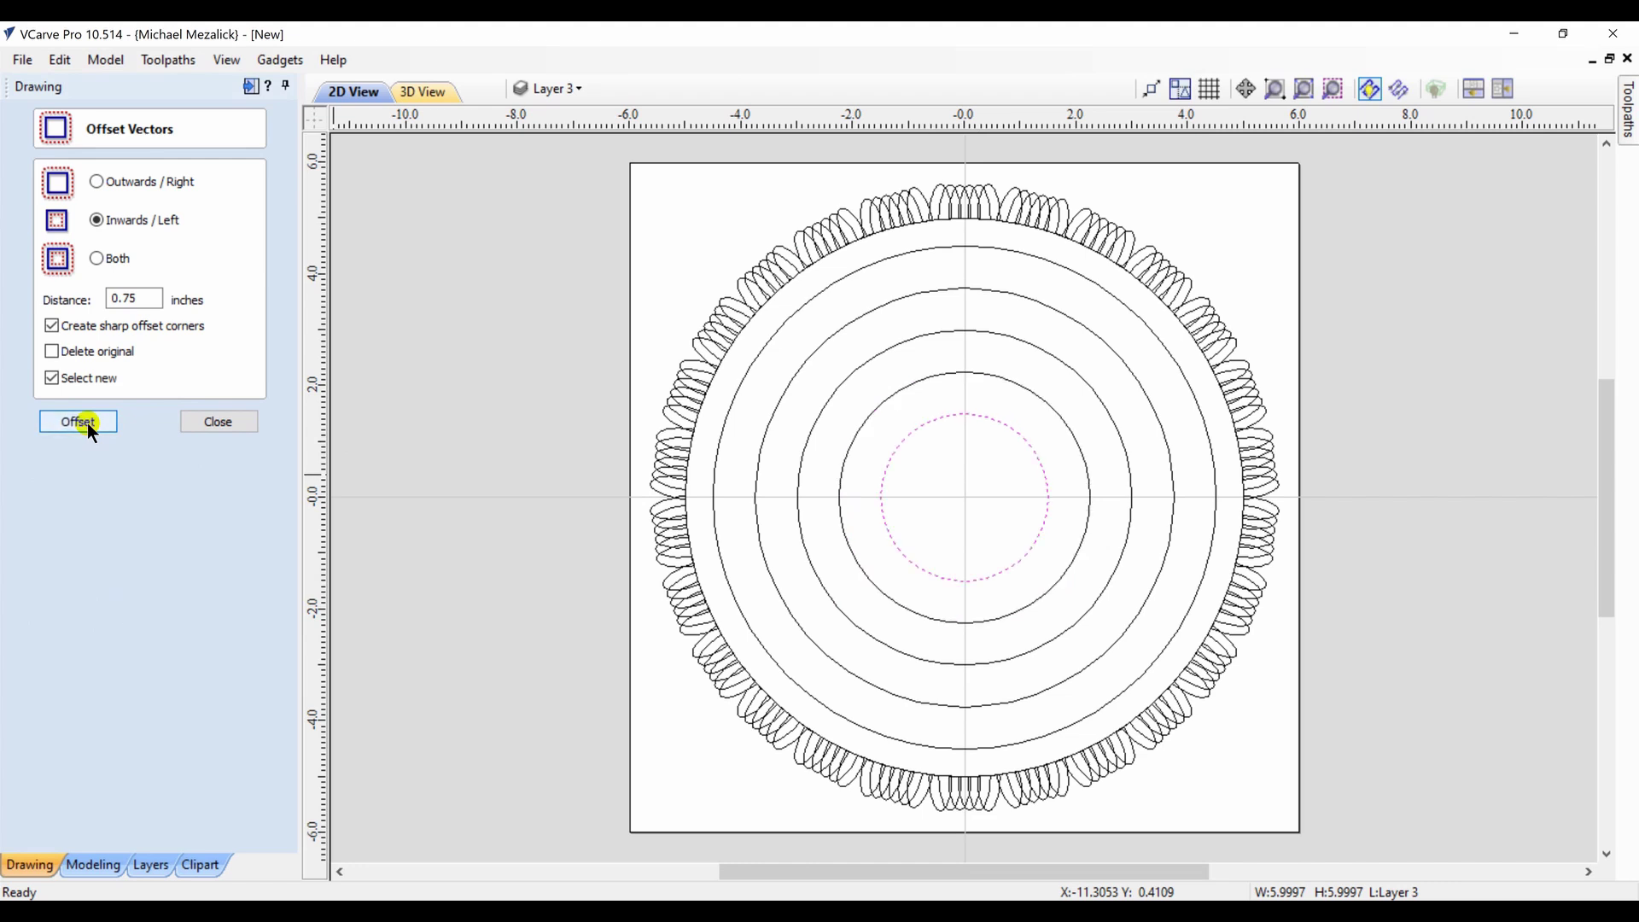
{"action": "left_click", "coordinate": [205, 425]}
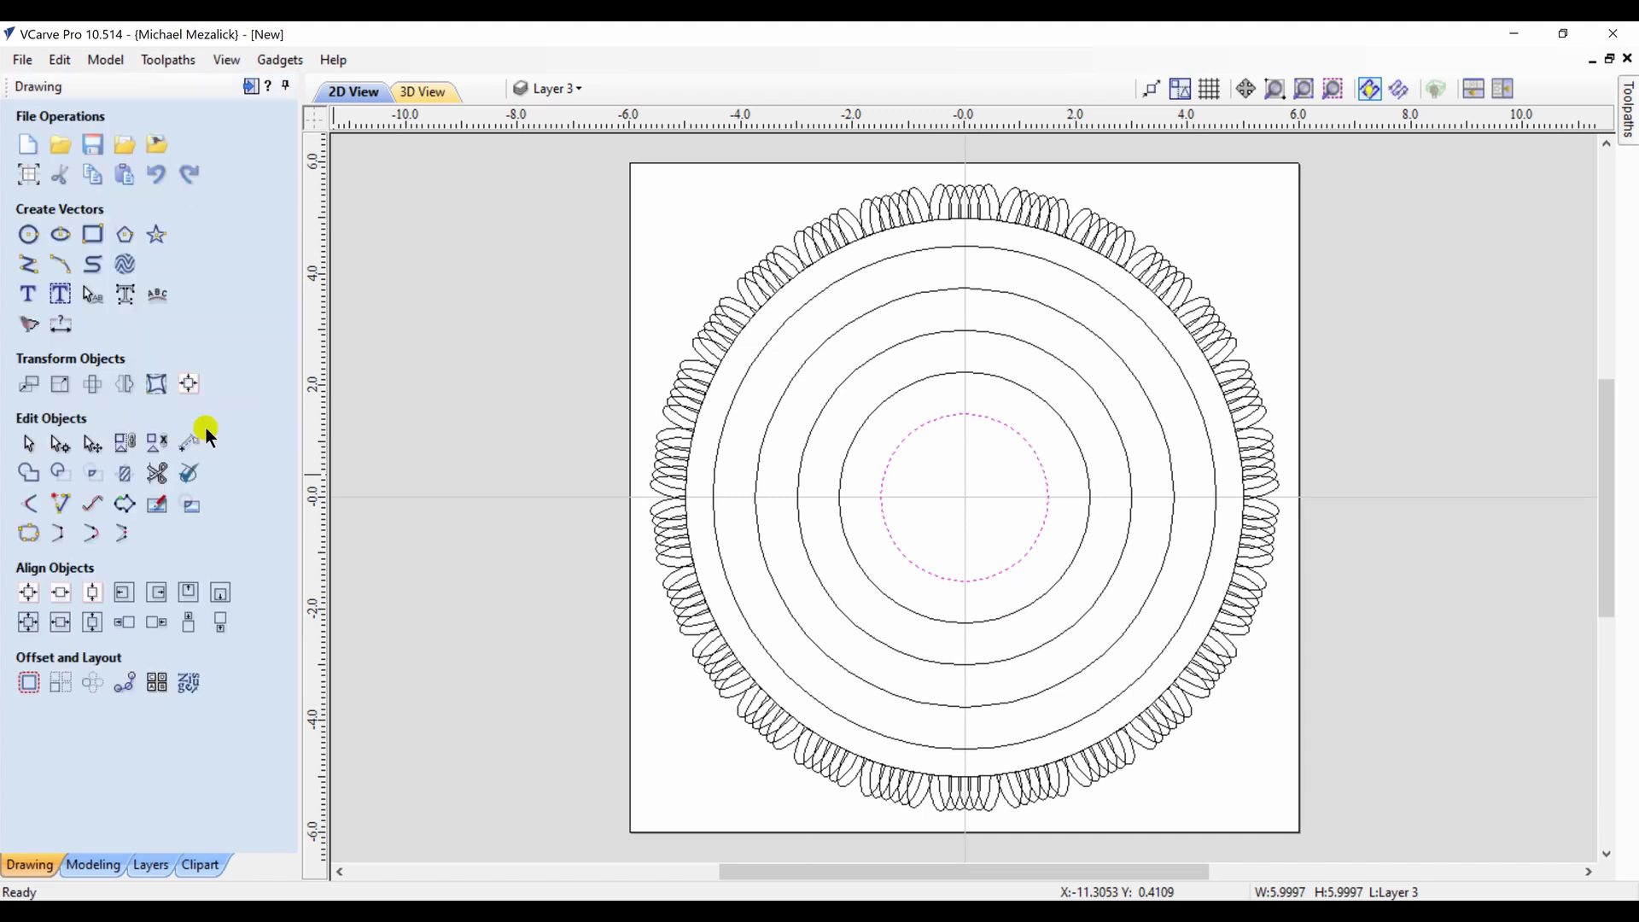
Draw a tall ellipse about 0.63 by 3.07 inches centred on the 3-inch-radius circle, and move it outside the material beside the design
{"action": "left_click", "coordinate": [64, 238]}
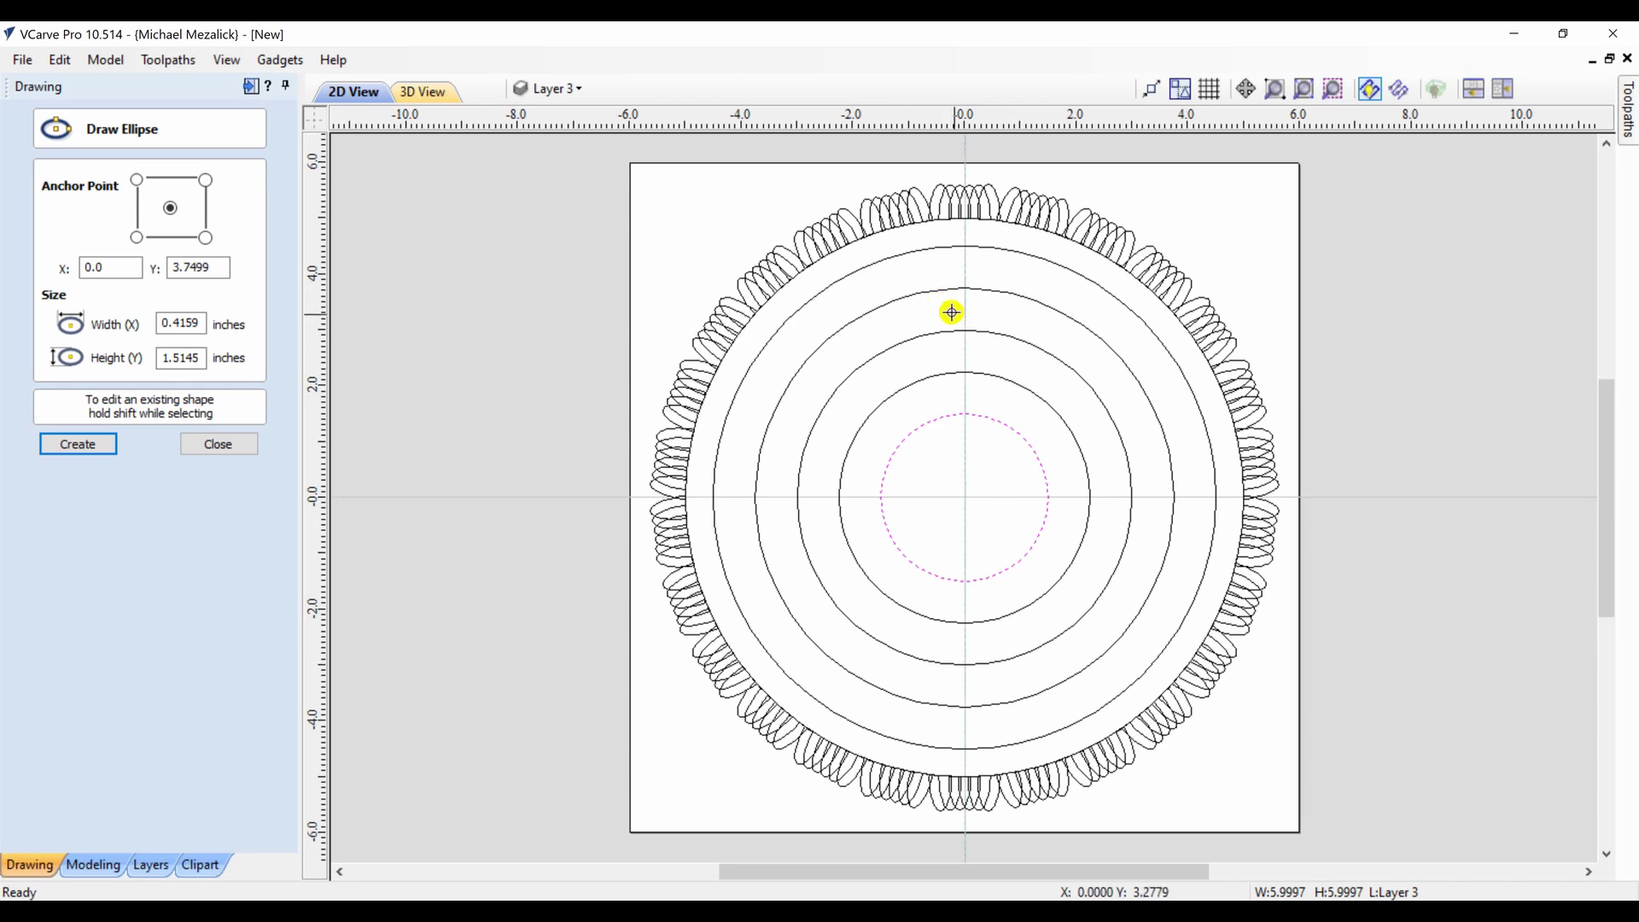
{"action": "left_click_drag", "start_coordinate": [965, 328], "coordinate": [985, 405]}
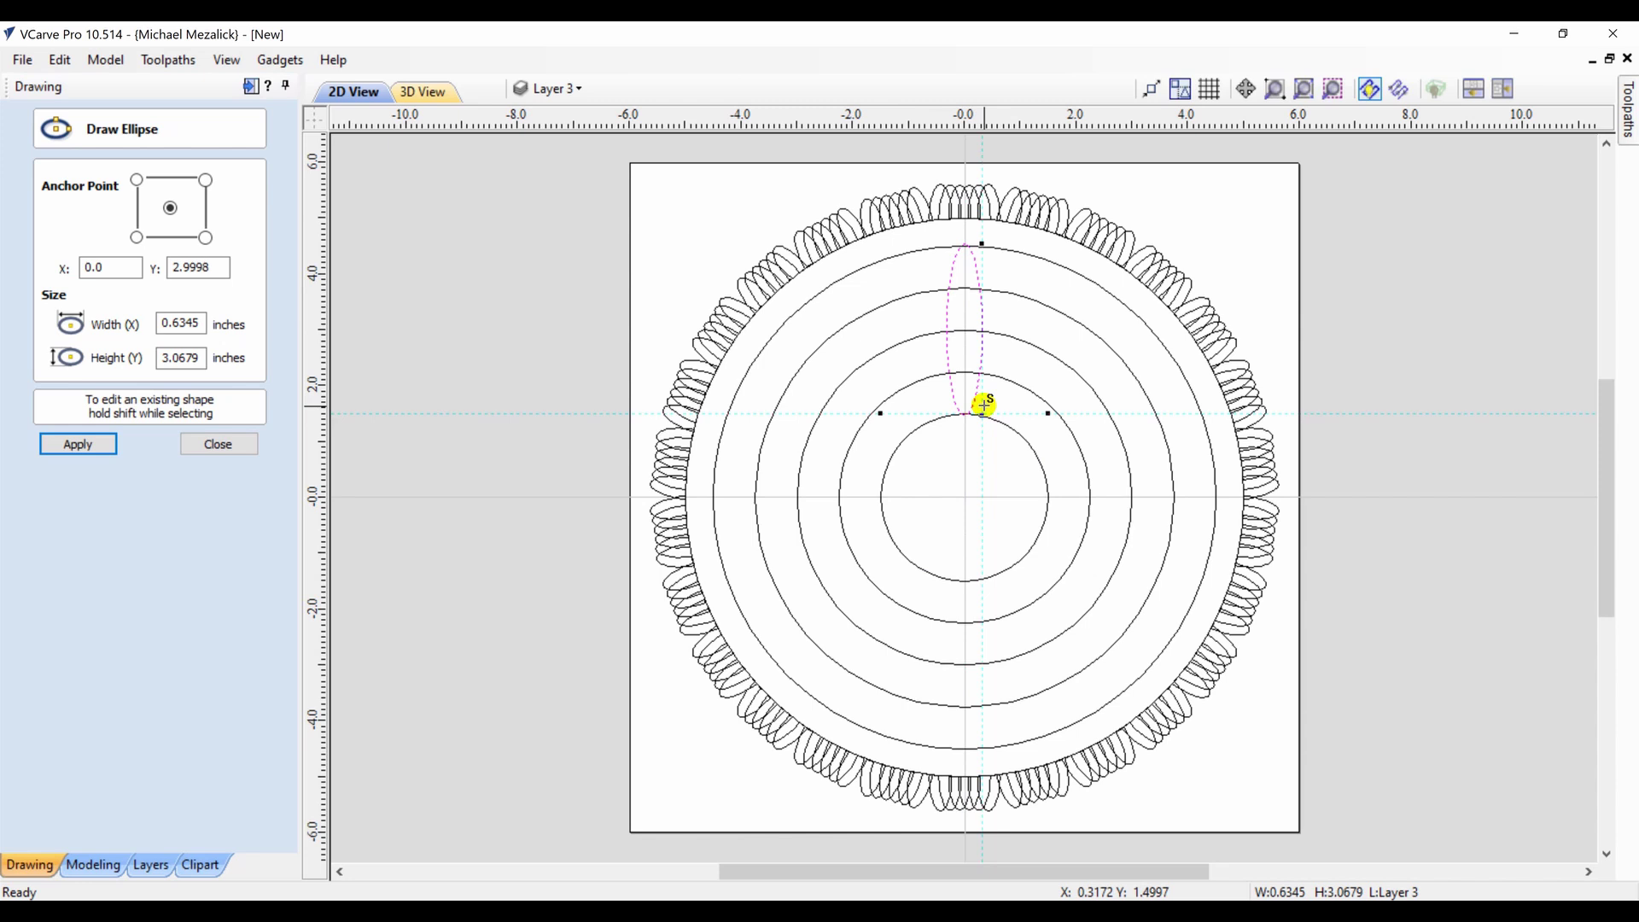
{"action": "left_click", "coordinate": [222, 446]}
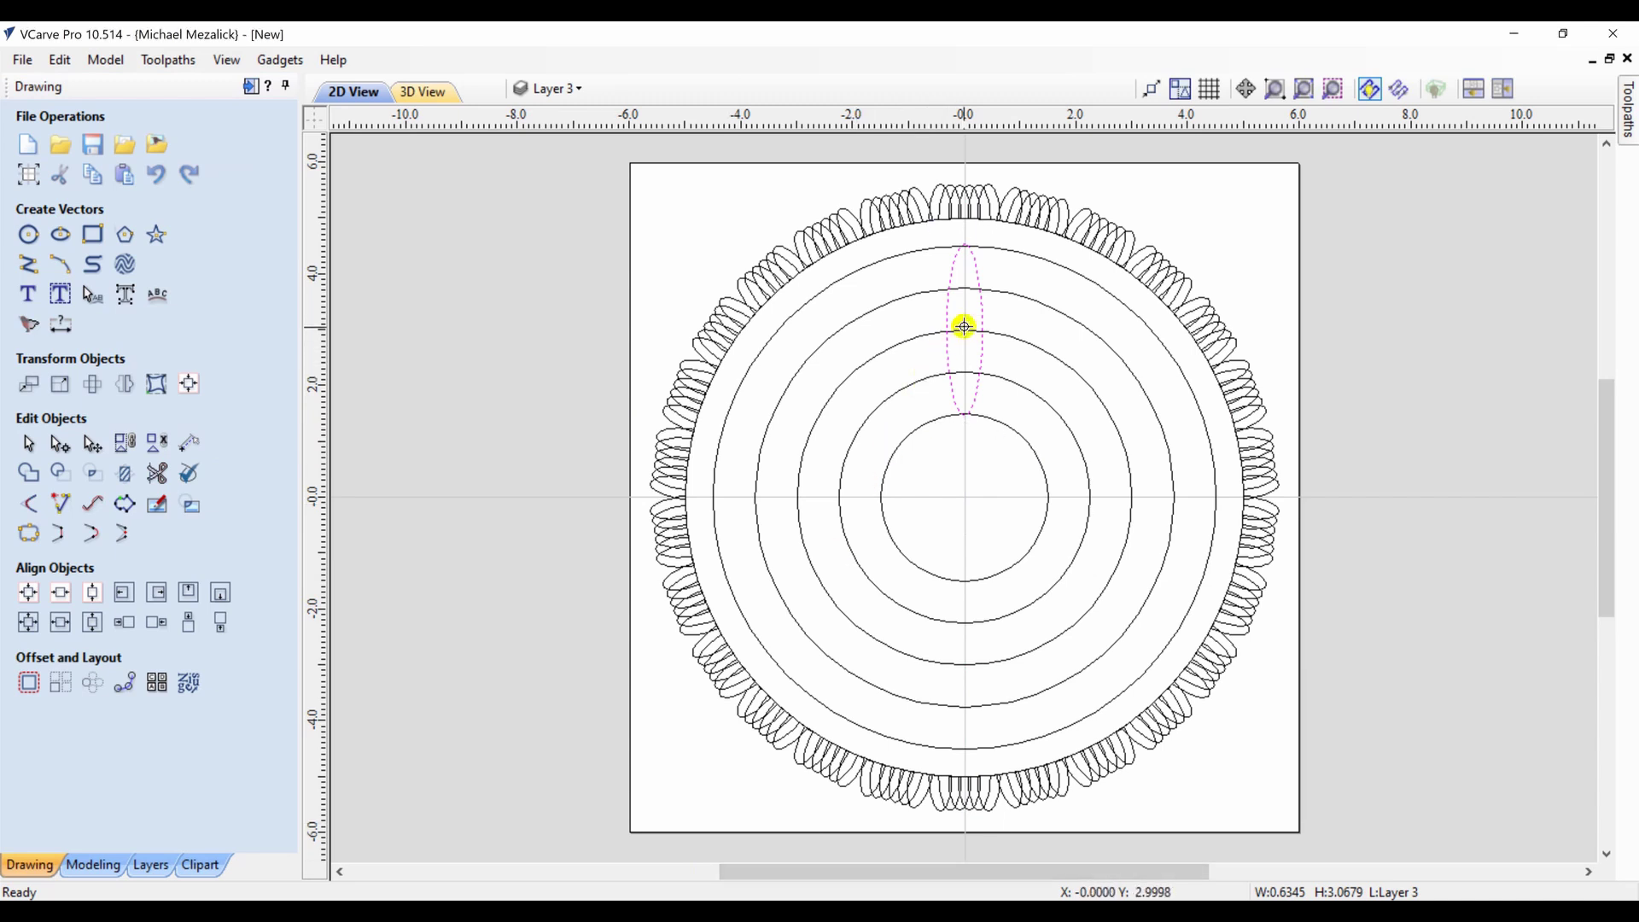
{"action": "left_click_drag", "start_coordinate": [964, 326], "coordinate": [1368, 341]}
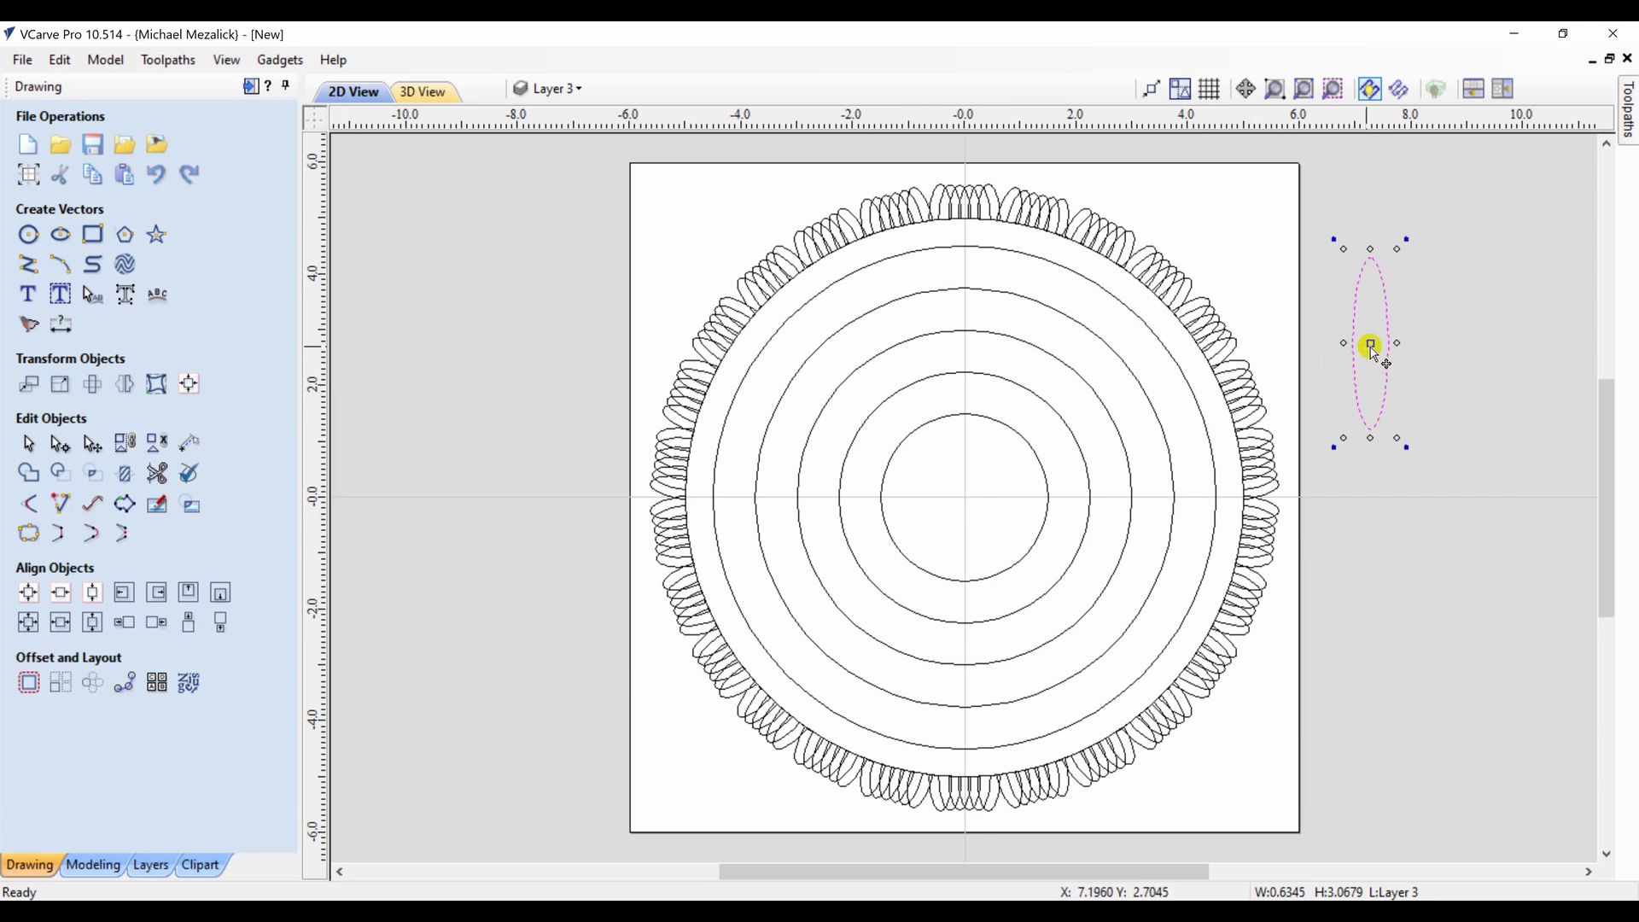
Copy the ellipse along the 3-inch-radius circle with Copy Along Vectors as 180 copies, aligned to the curve and on a new layer
{"action": "left_click", "coordinate": [1124, 452], "text": "shift"}
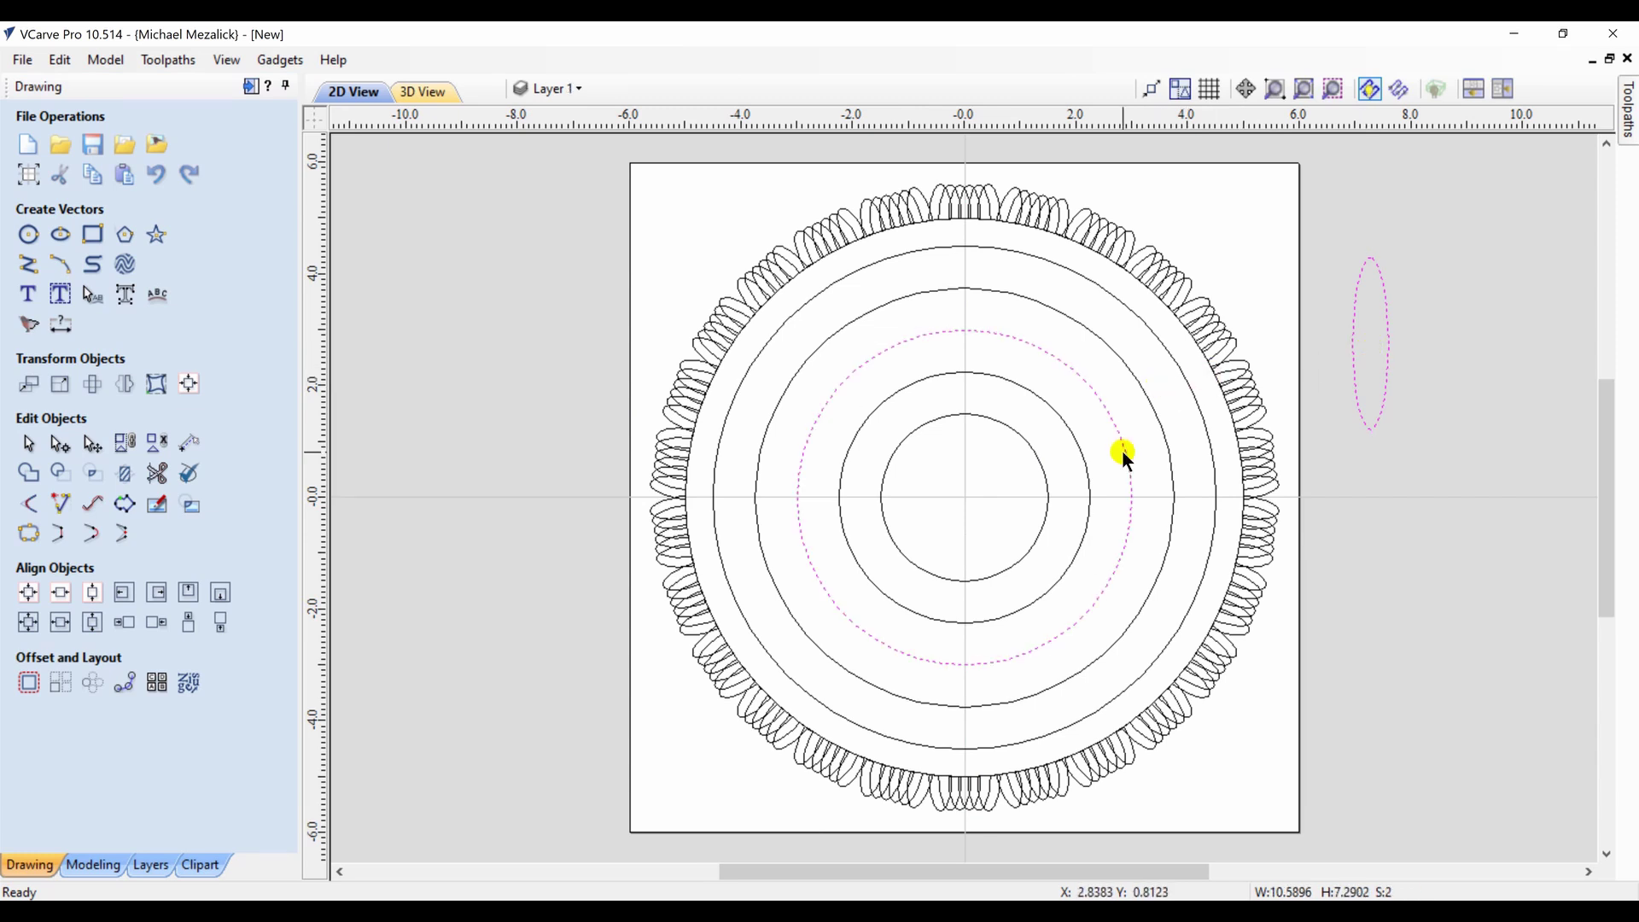
{"action": "left_click", "coordinate": [107, 688]}
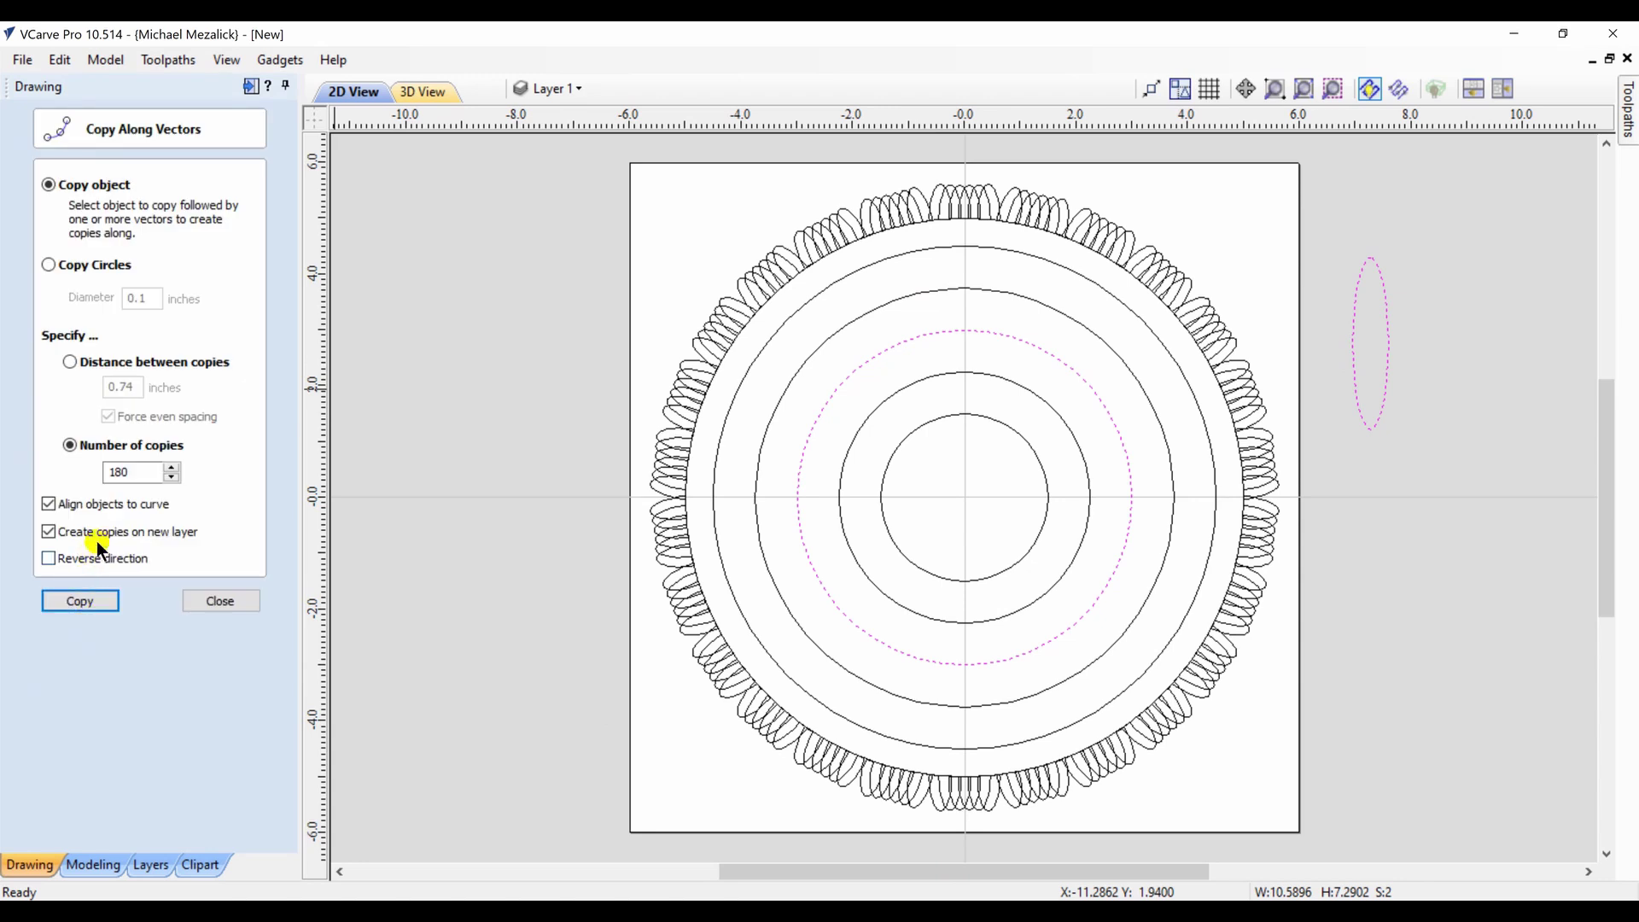
{"action": "left_click", "coordinate": [79, 608]}
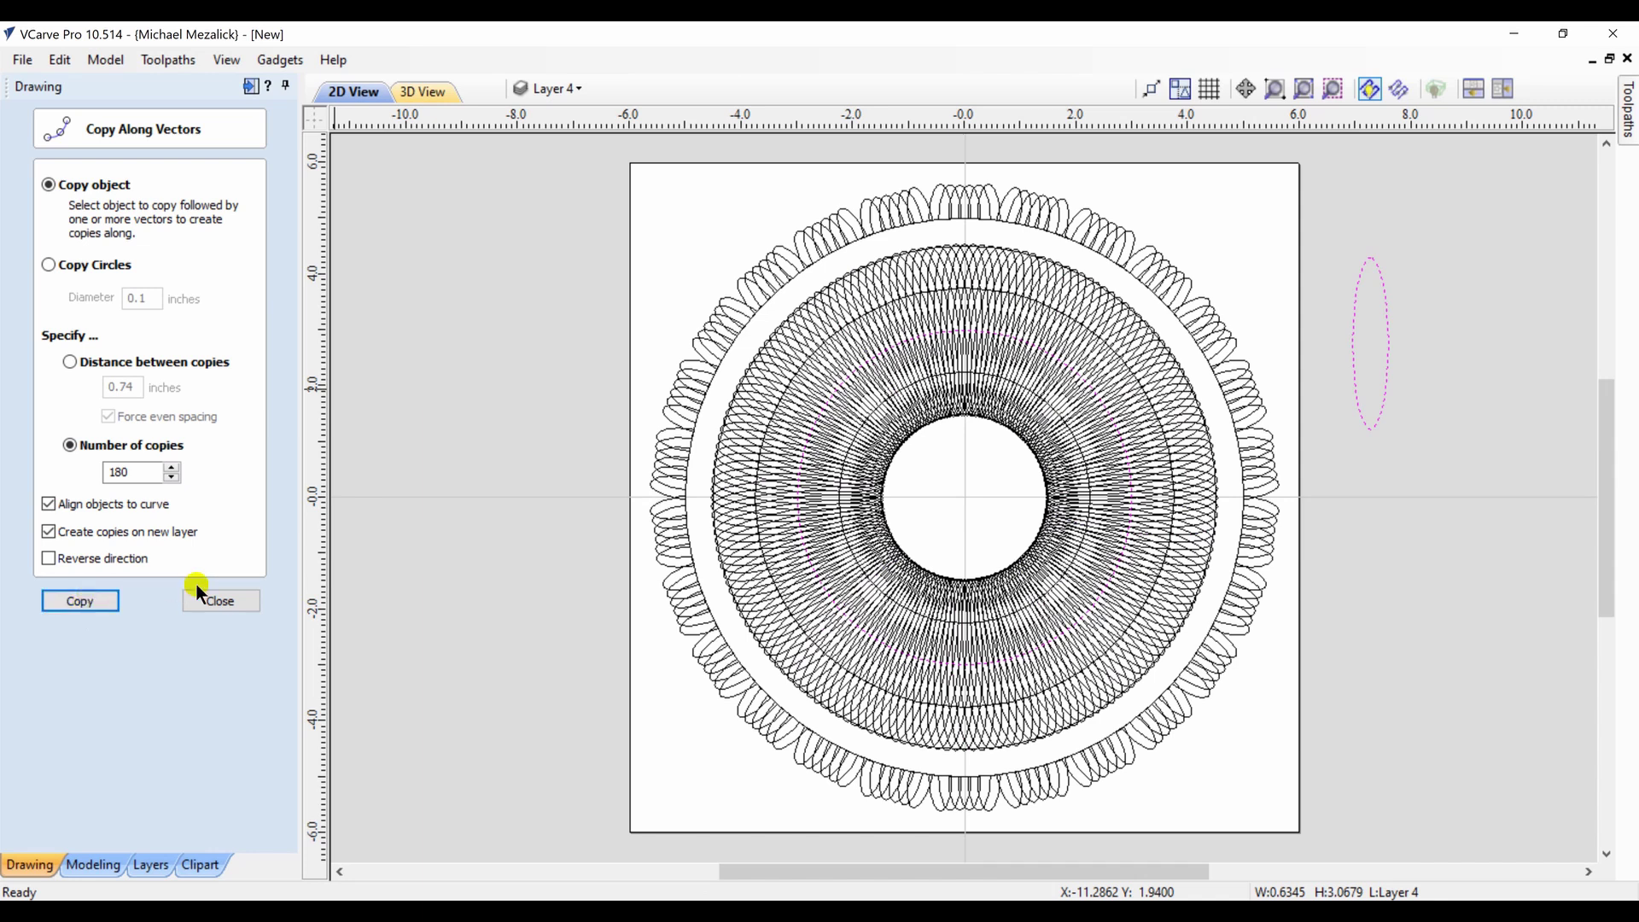
{"action": "left_click", "coordinate": [220, 600]}
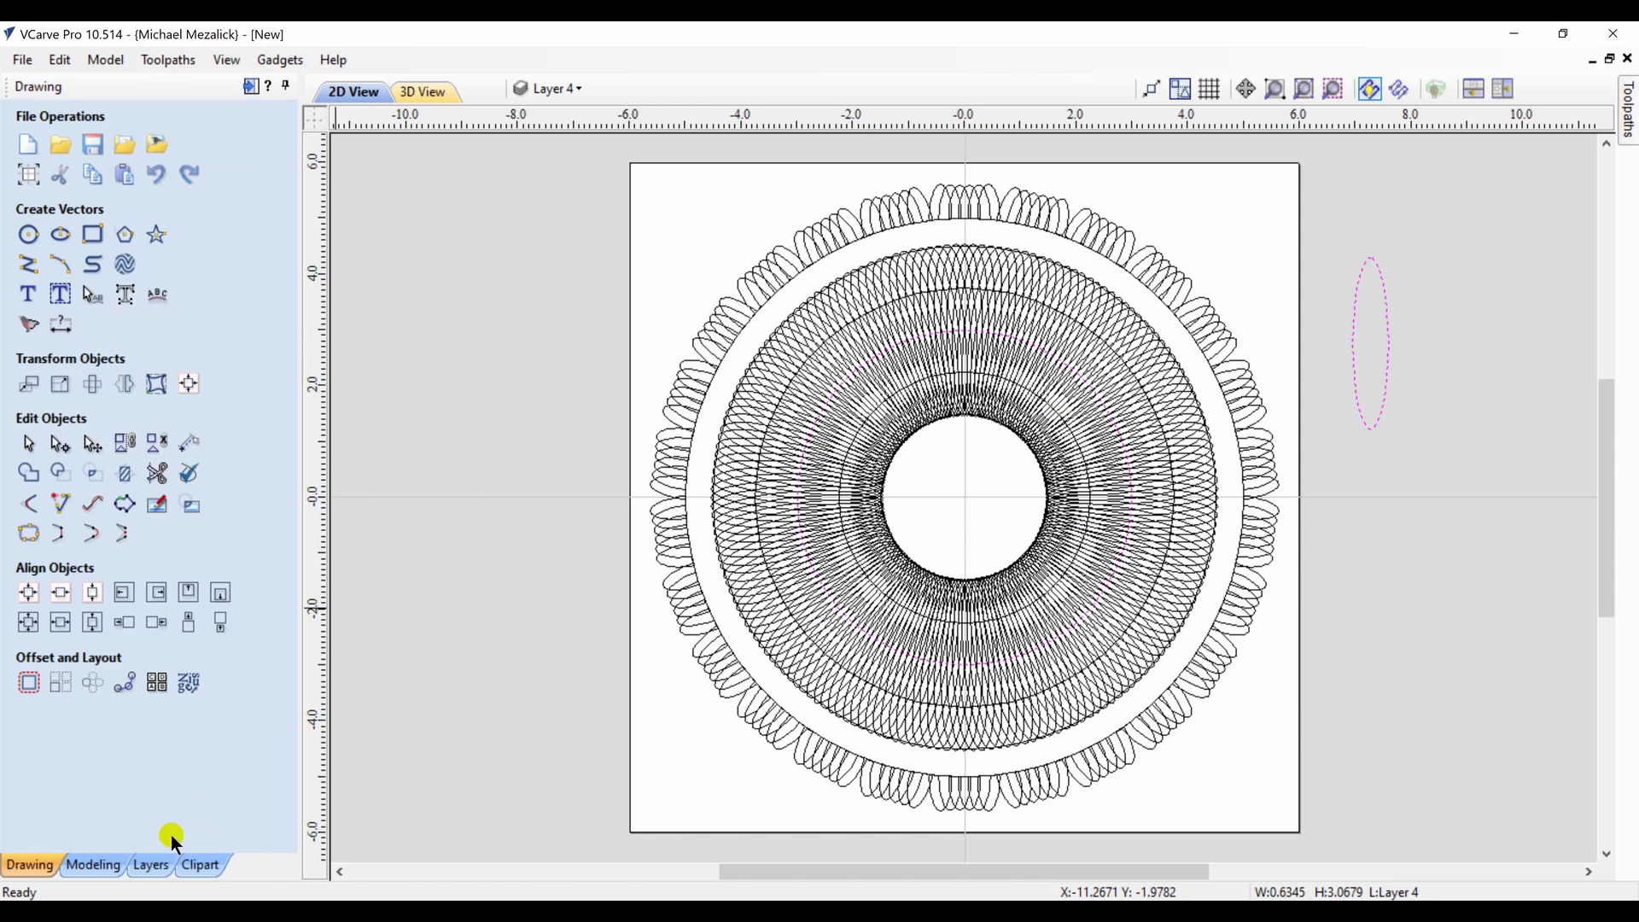
Hide Layer 2 and Layer 4, keeping Layer 3 with the offset circles shown
{"action": "left_click", "coordinate": [151, 865]}
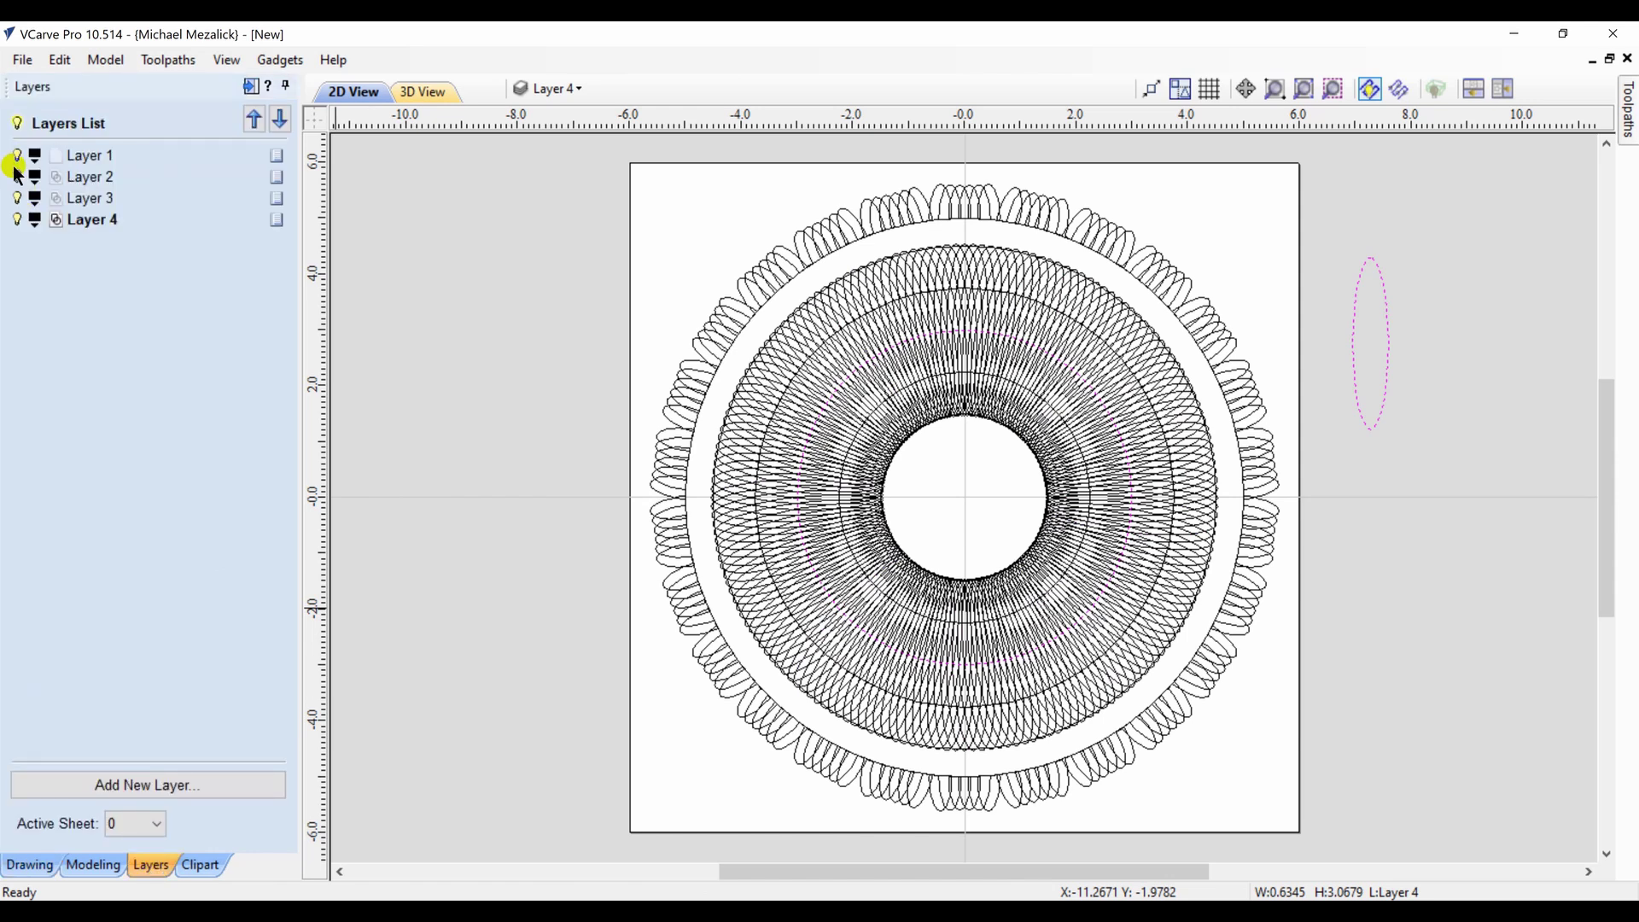
{"action": "left_click", "coordinate": [18, 176]}
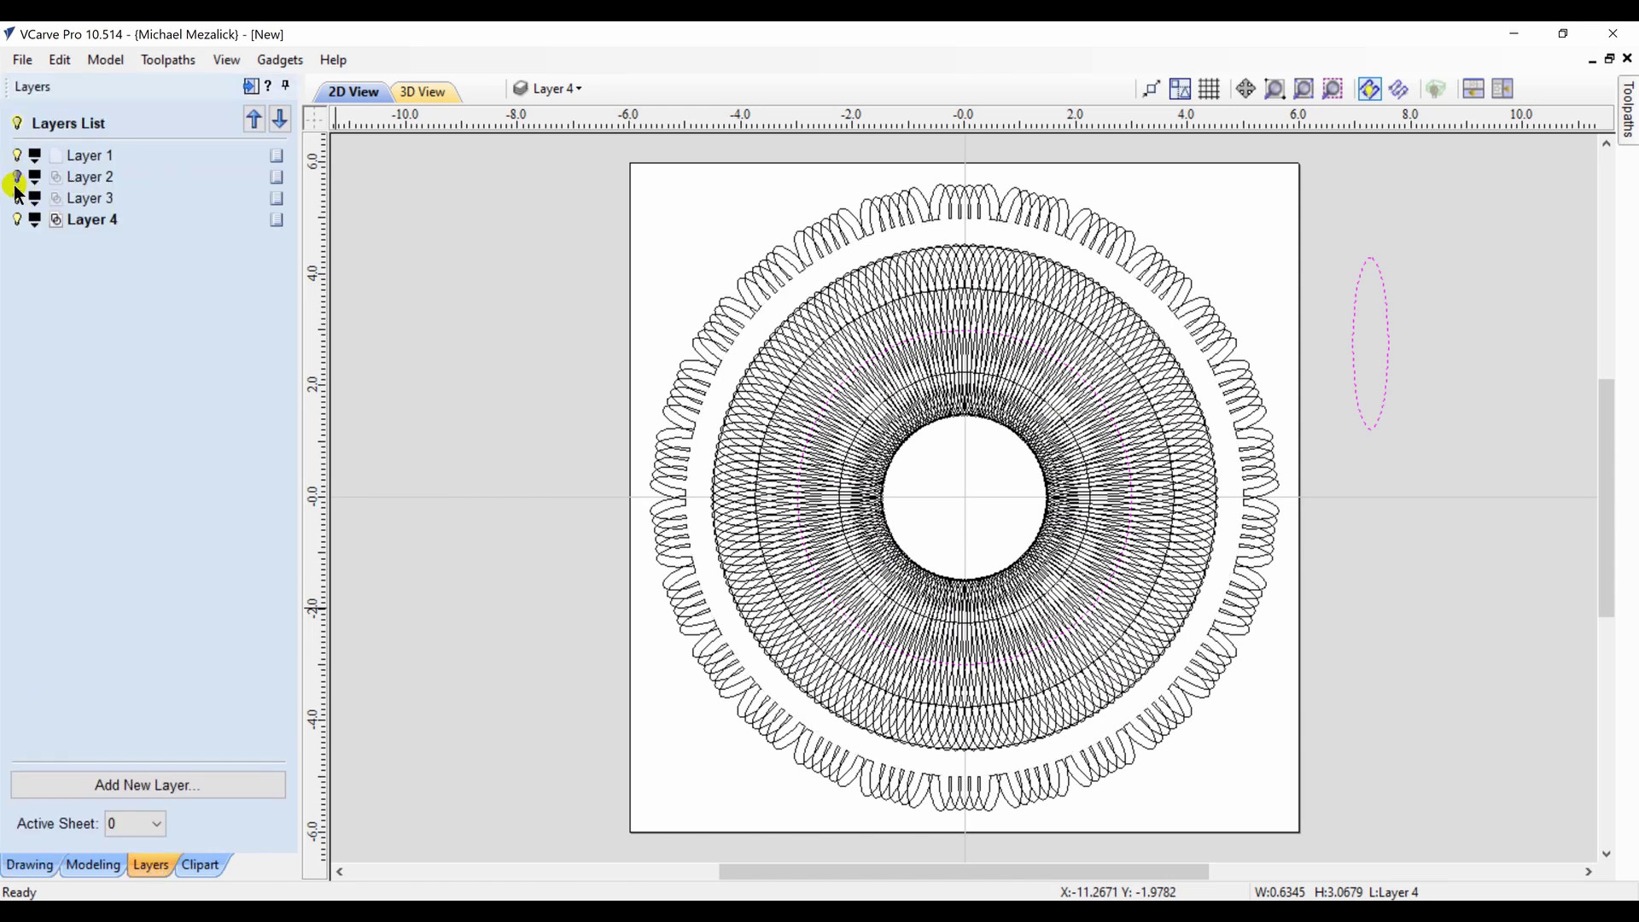
{"action": "left_click", "coordinate": [19, 198]}
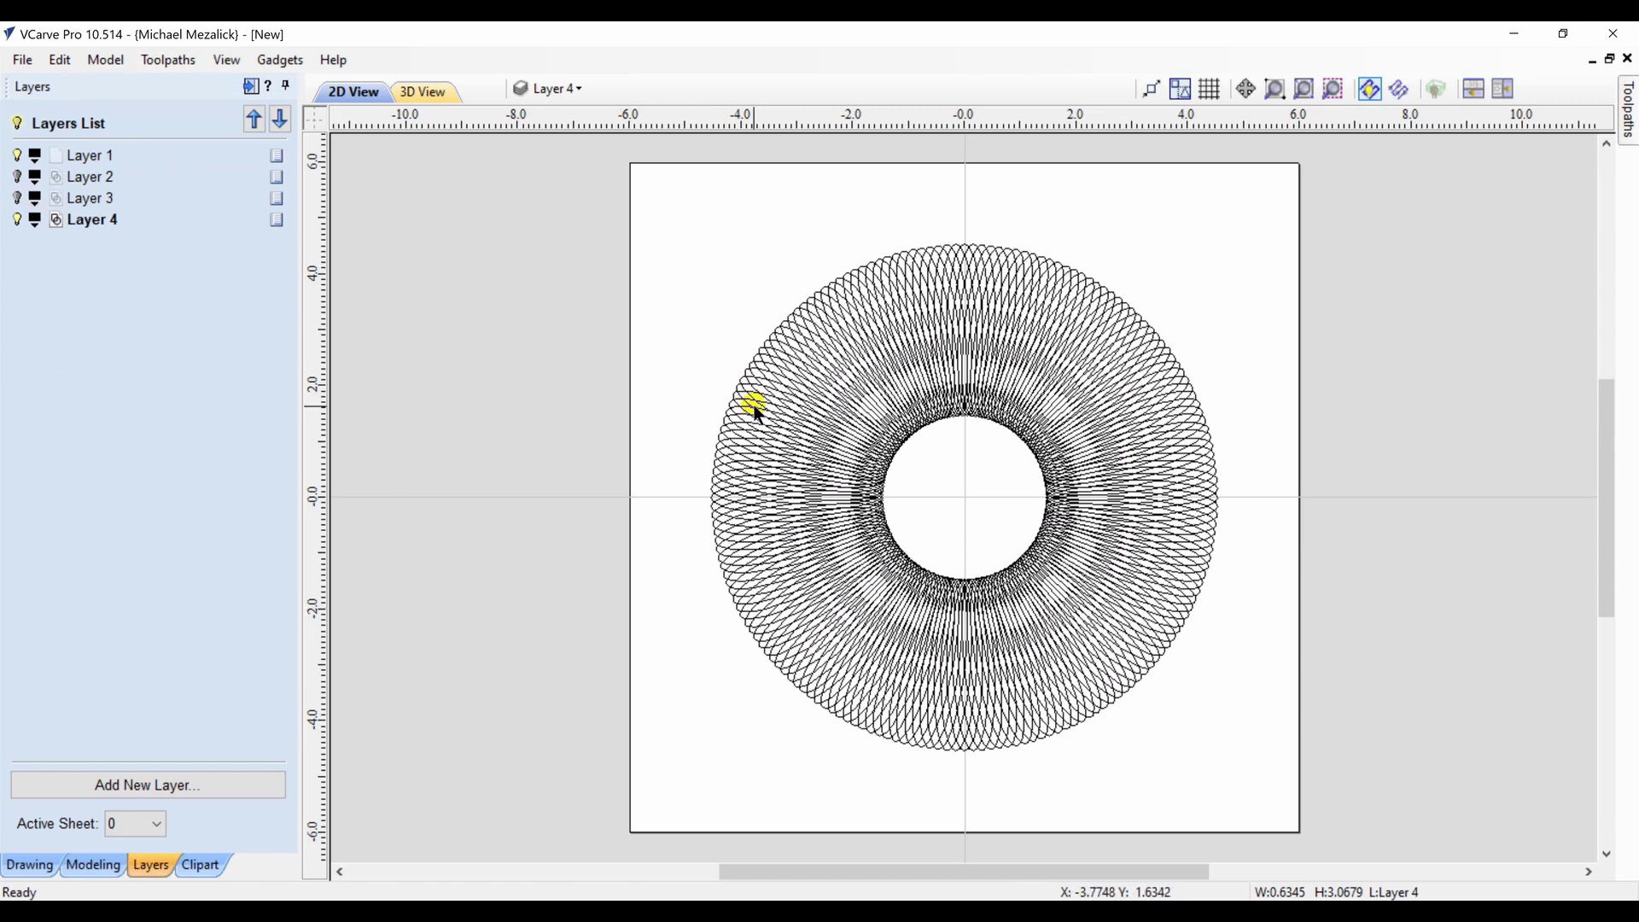
{"action": "left_click", "coordinate": [17, 219]}
{"action": "left_click", "coordinate": [18, 198]}
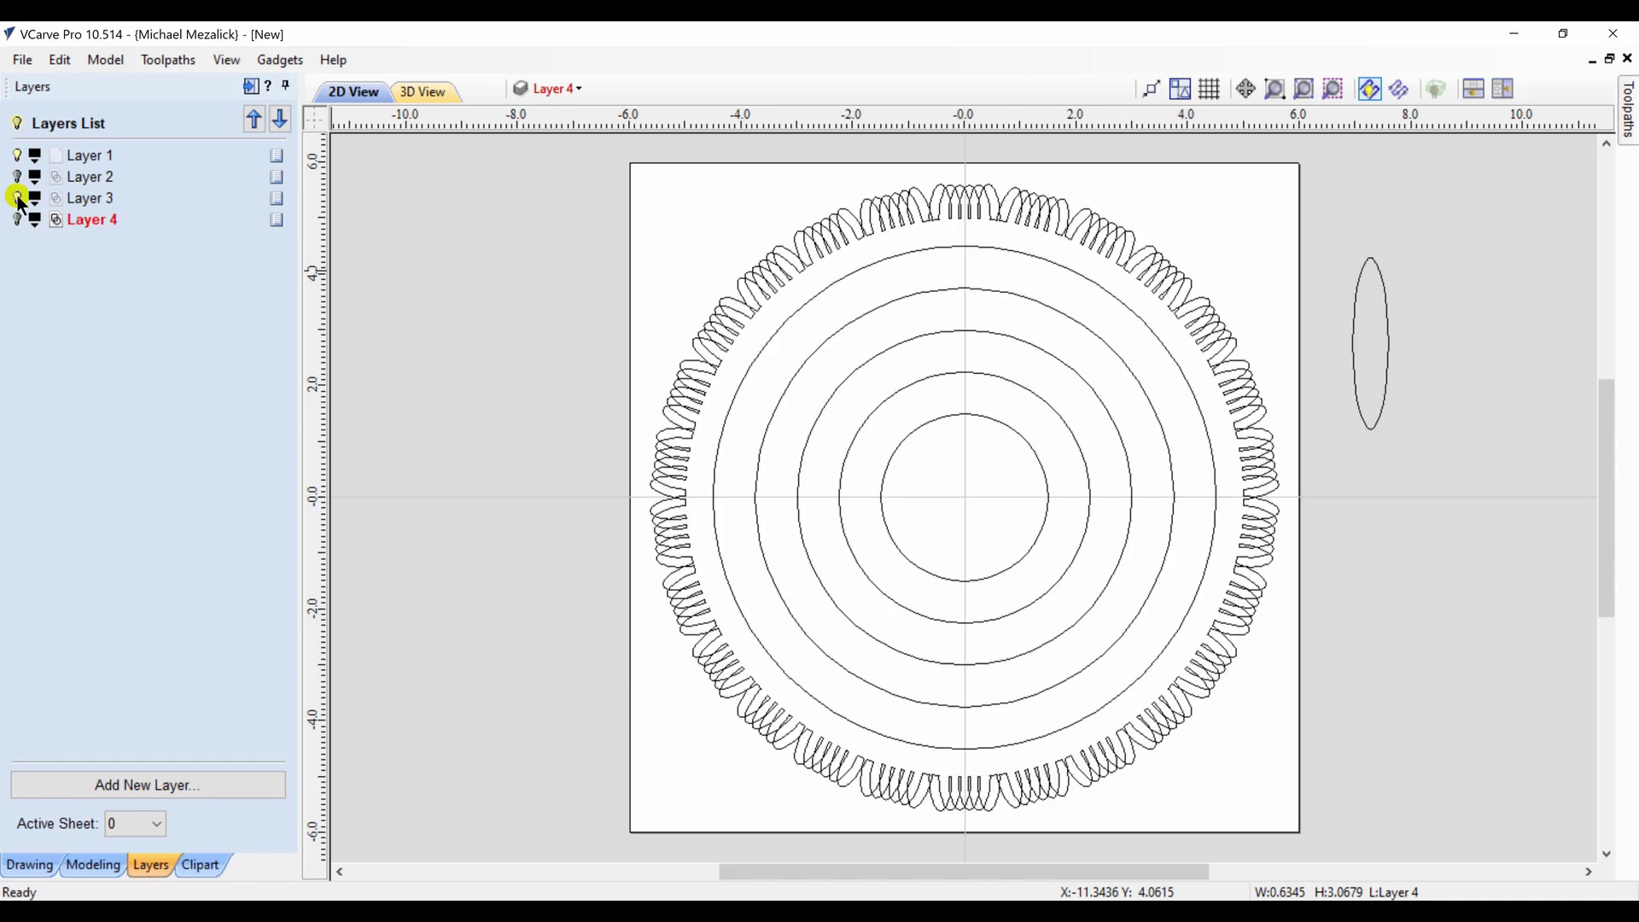
Copy the 3-inch-radius circle from Layer 3 to Layer 4
{"action": "left_click", "coordinate": [825, 405]}
{"action": "right_click", "coordinate": [825, 405]}
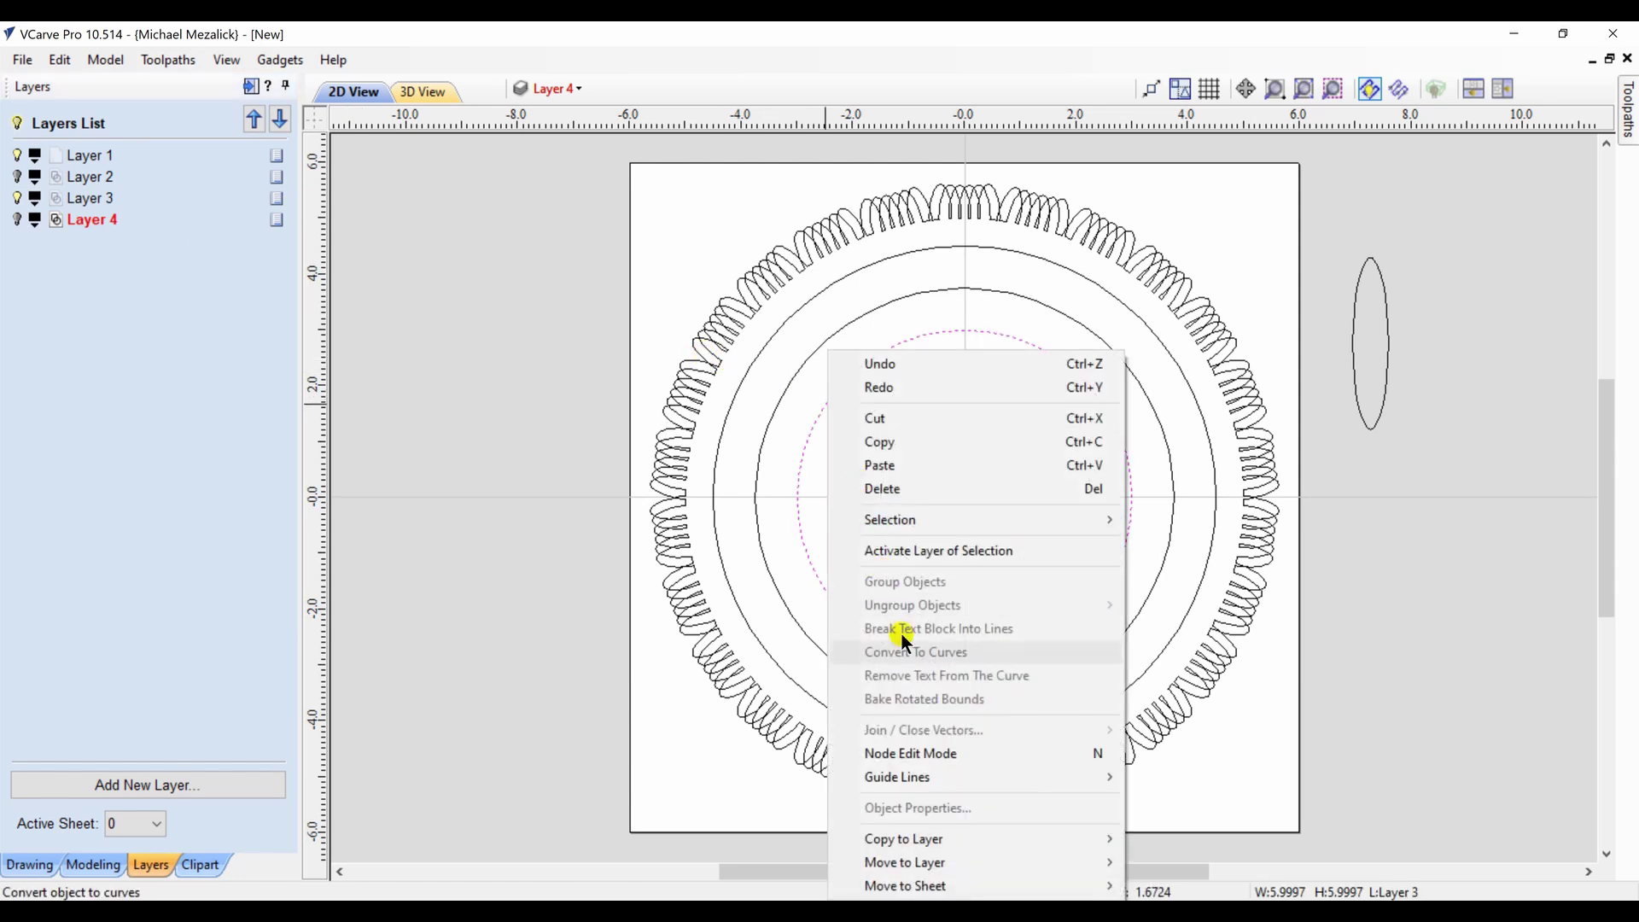
{"action": "mouse_move", "coordinate": [919, 862]}
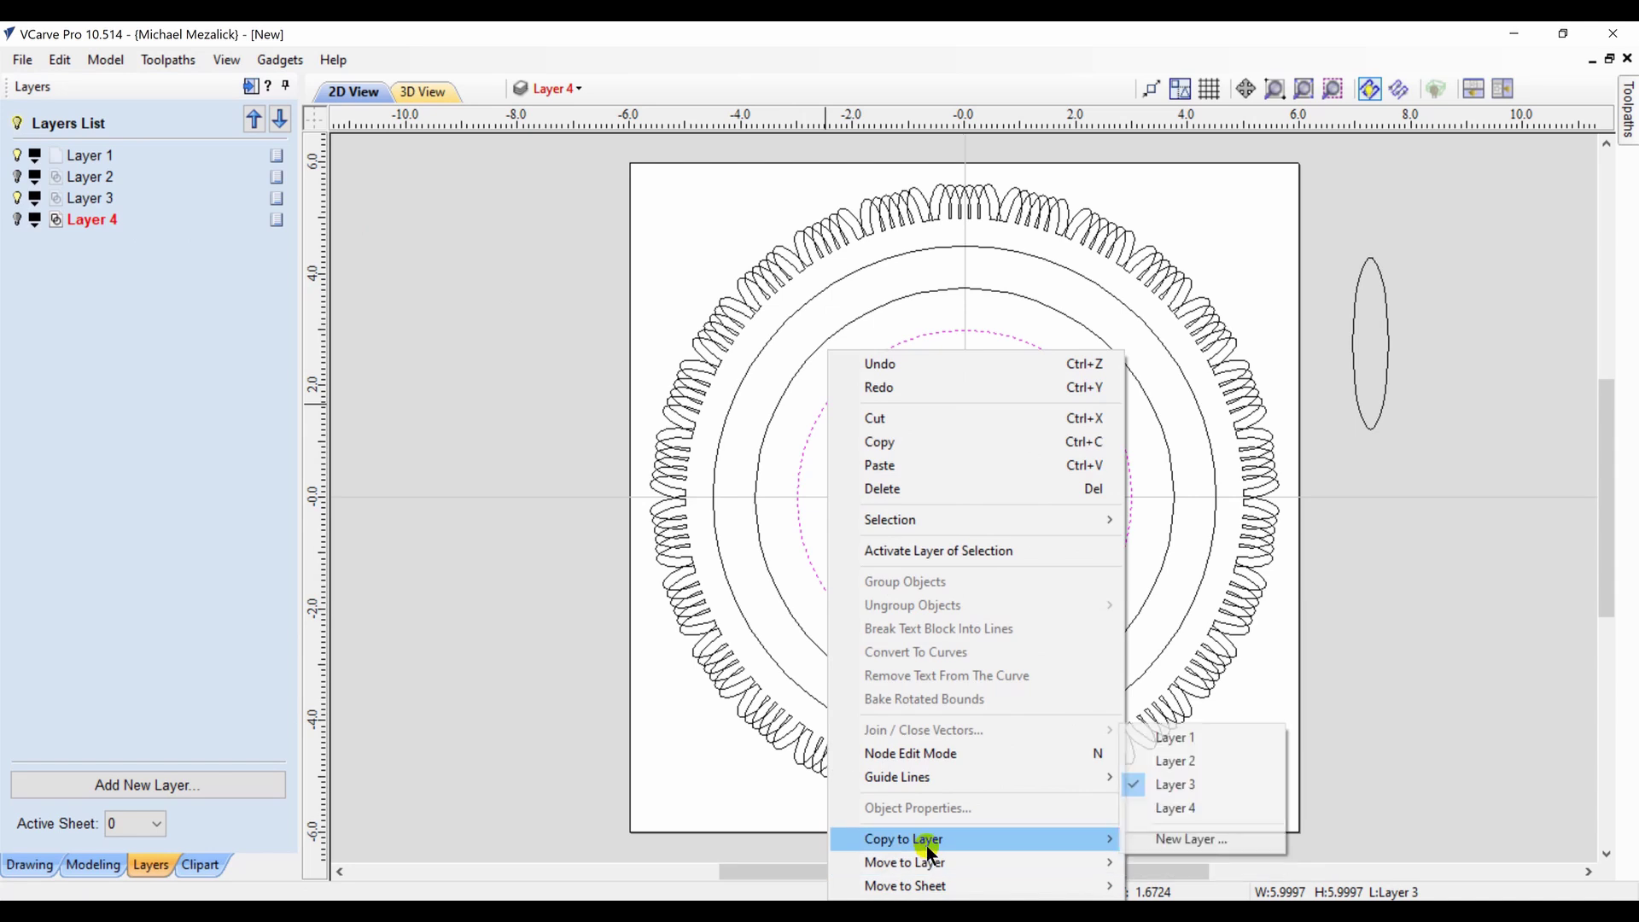
{"action": "left_click", "coordinate": [1159, 811]}
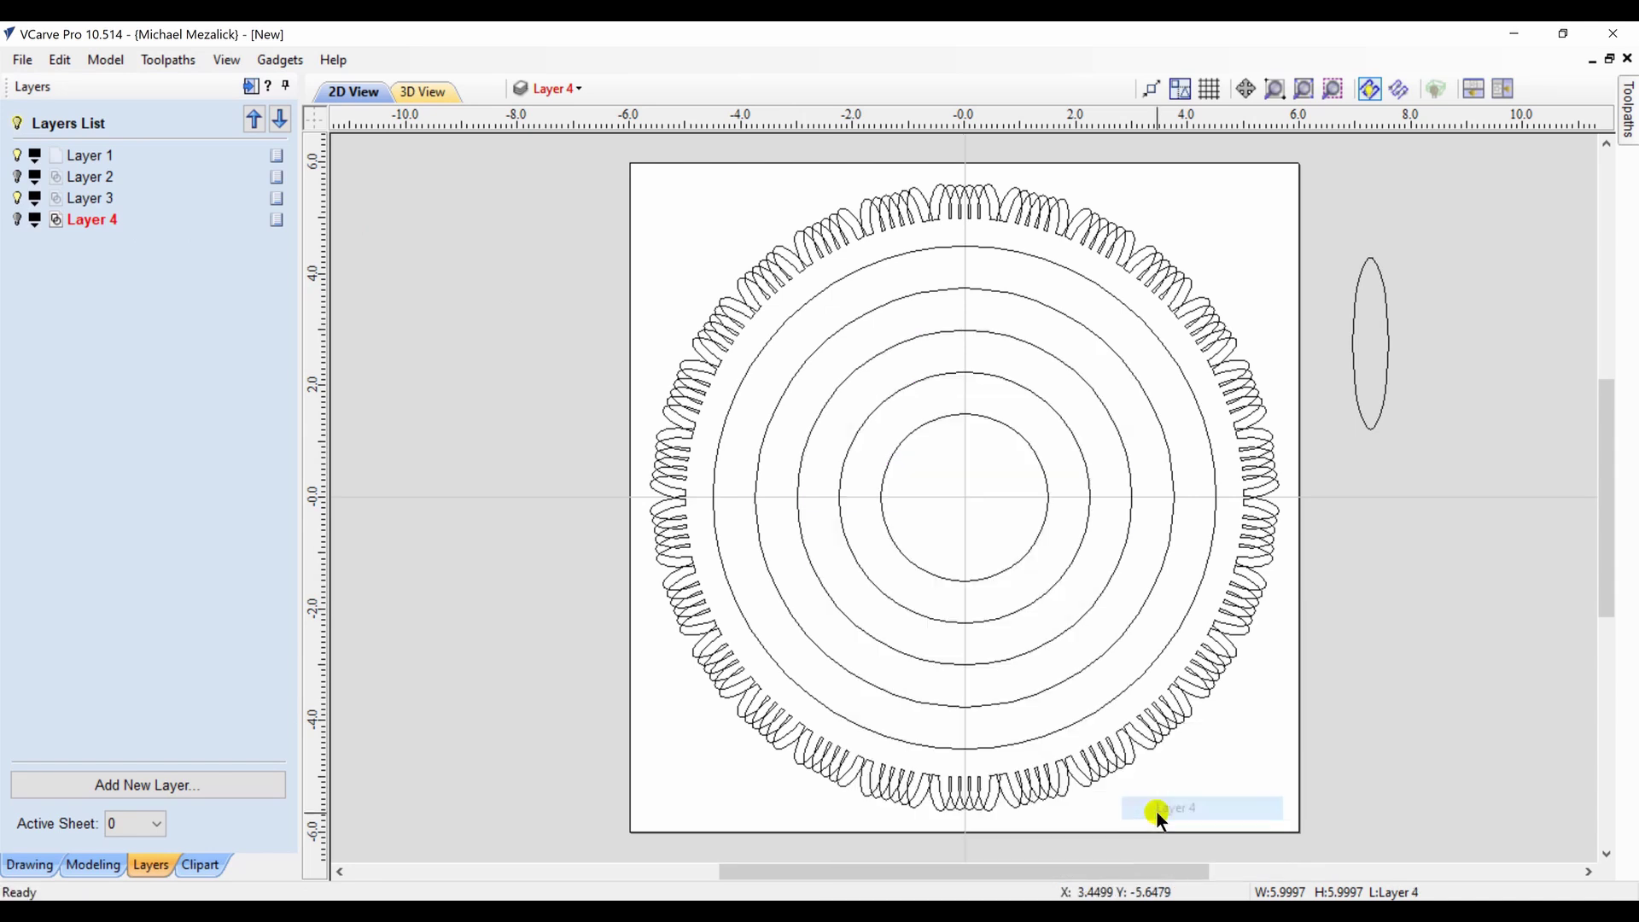
Show only Layer 4, hiding the other layers, and select all of its vectors
{"action": "left_click", "coordinate": [22, 224]}
{"action": "left_click", "coordinate": [16, 155]}
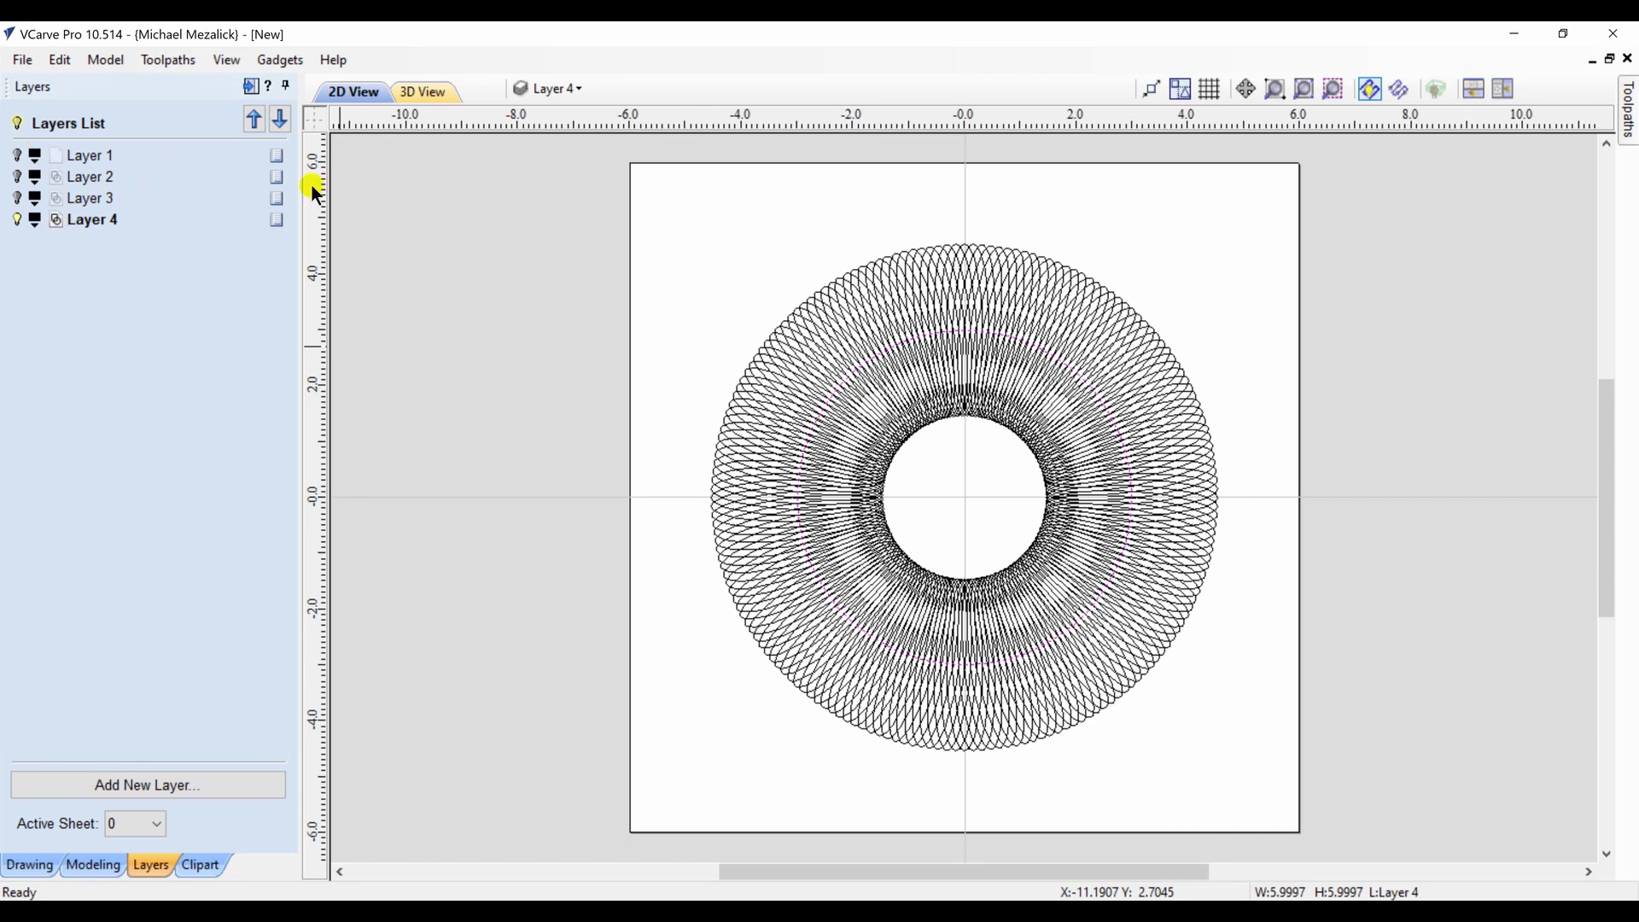
{"action": "left_click", "coordinate": [56, 220]}
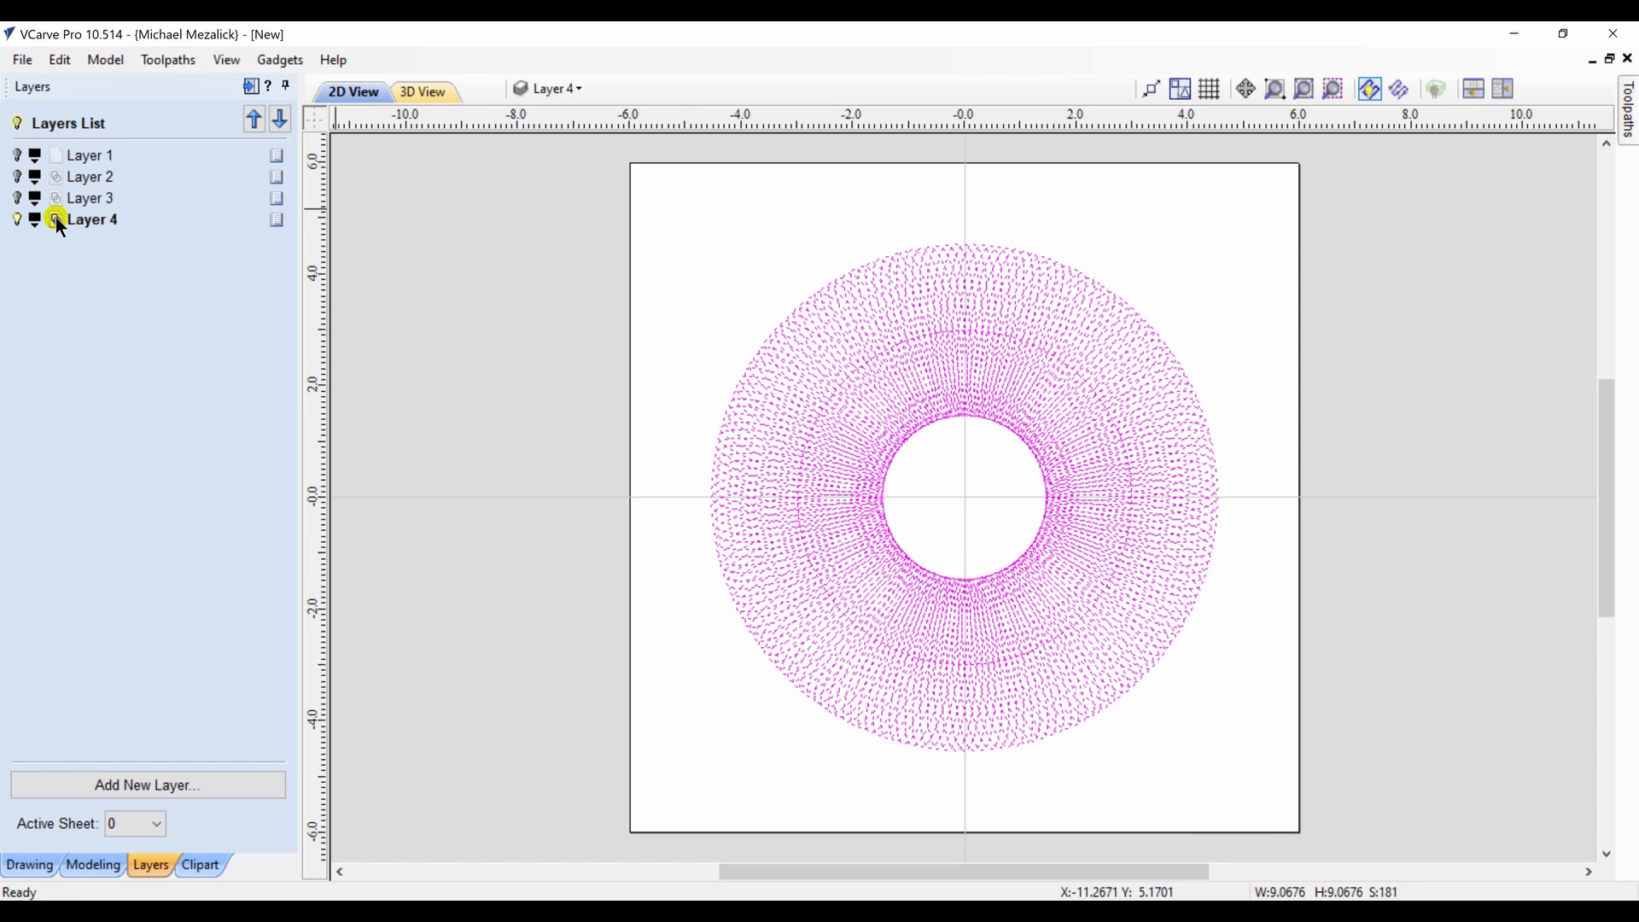
Deselect and reselect the circle running through the ellipses so that it is the last-selected object
{"action": "left_click", "coordinate": [1276, 90]}
{"action": "left_click", "coordinate": [959, 325]}
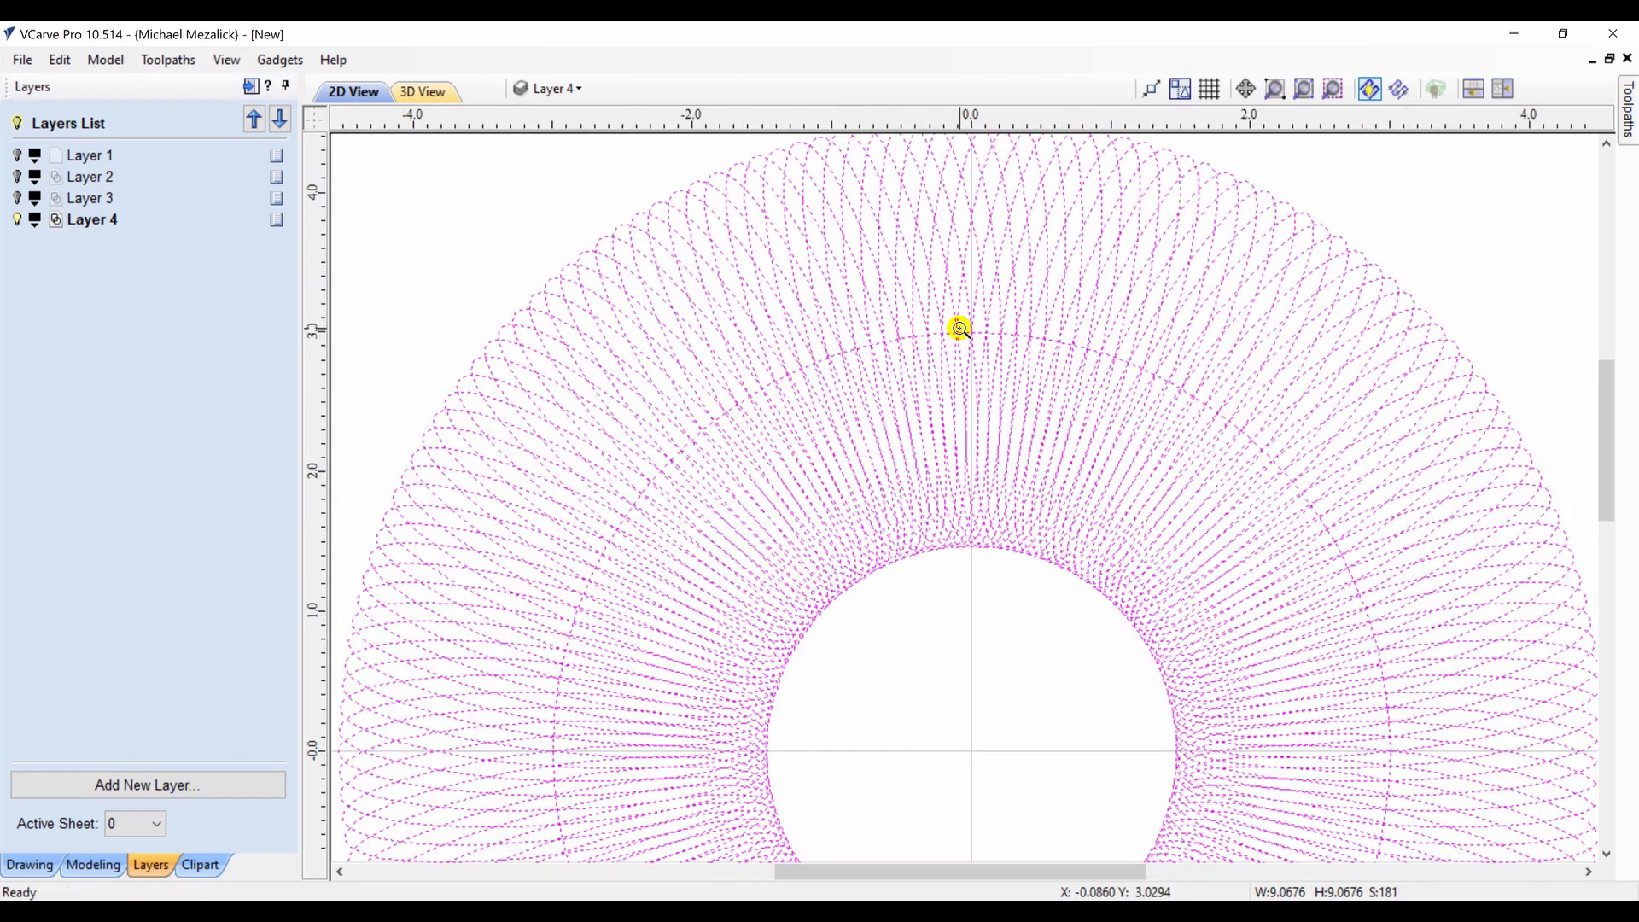
{"action": "left_click", "coordinate": [959, 328]}
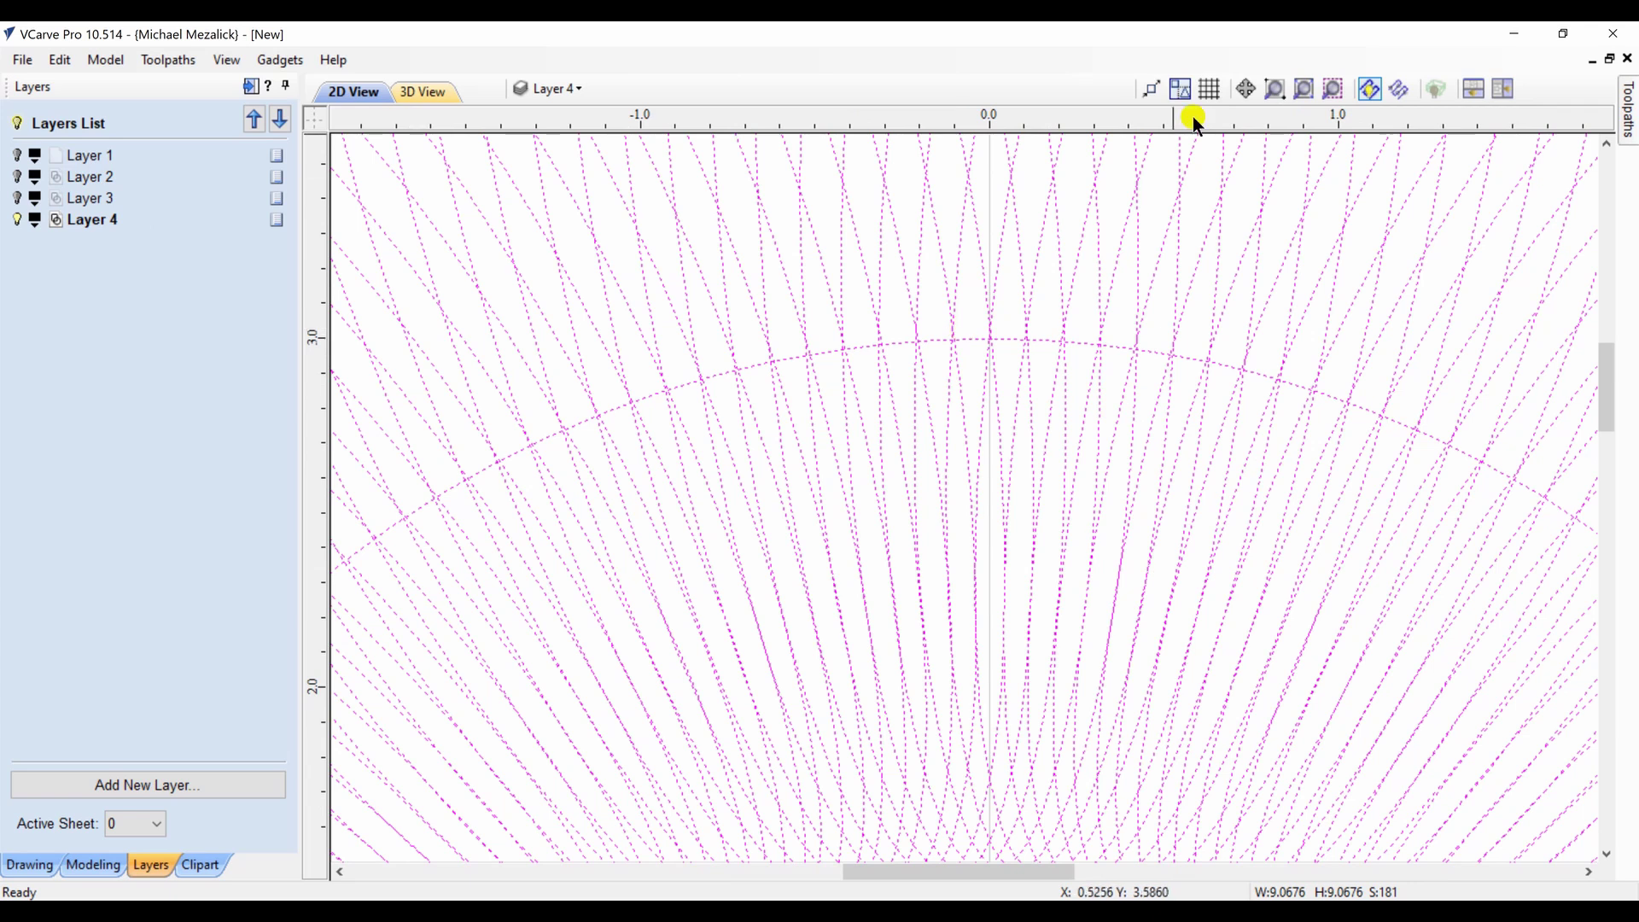
{"action": "left_click", "coordinate": [1006, 340], "text": "shift"}
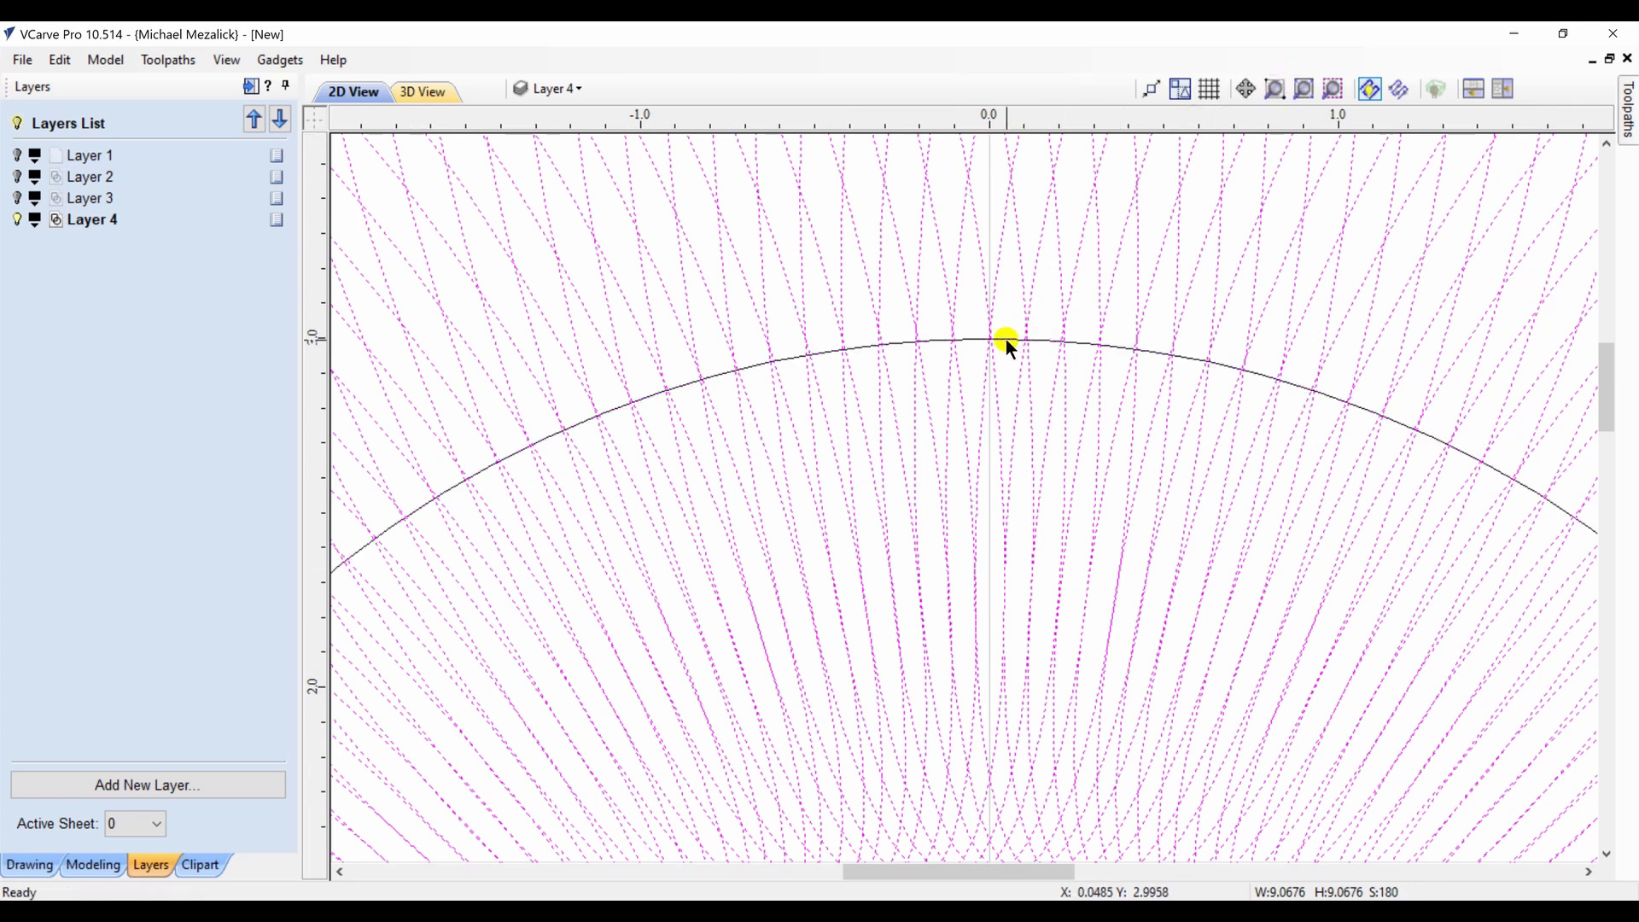
{"action": "left_click", "coordinate": [1006, 340], "text": "shift"}
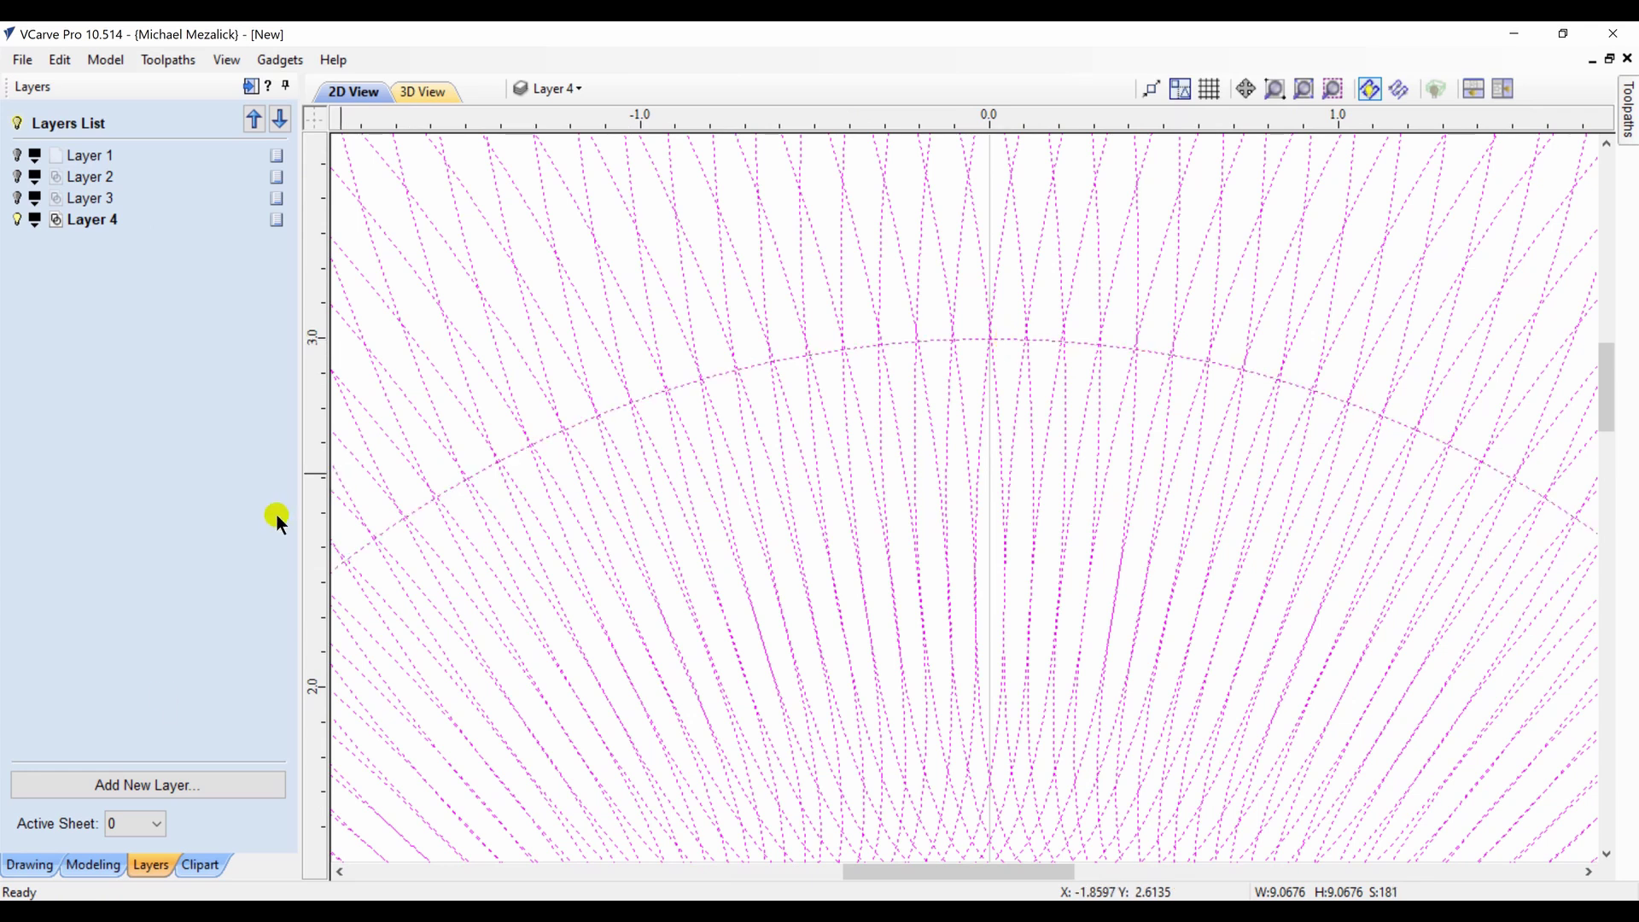
Trim the 180 ellipses with Clear inside boundary, using the last-selected circle as the boundary, and clear the selection
{"action": "left_click", "coordinate": [31, 864]}
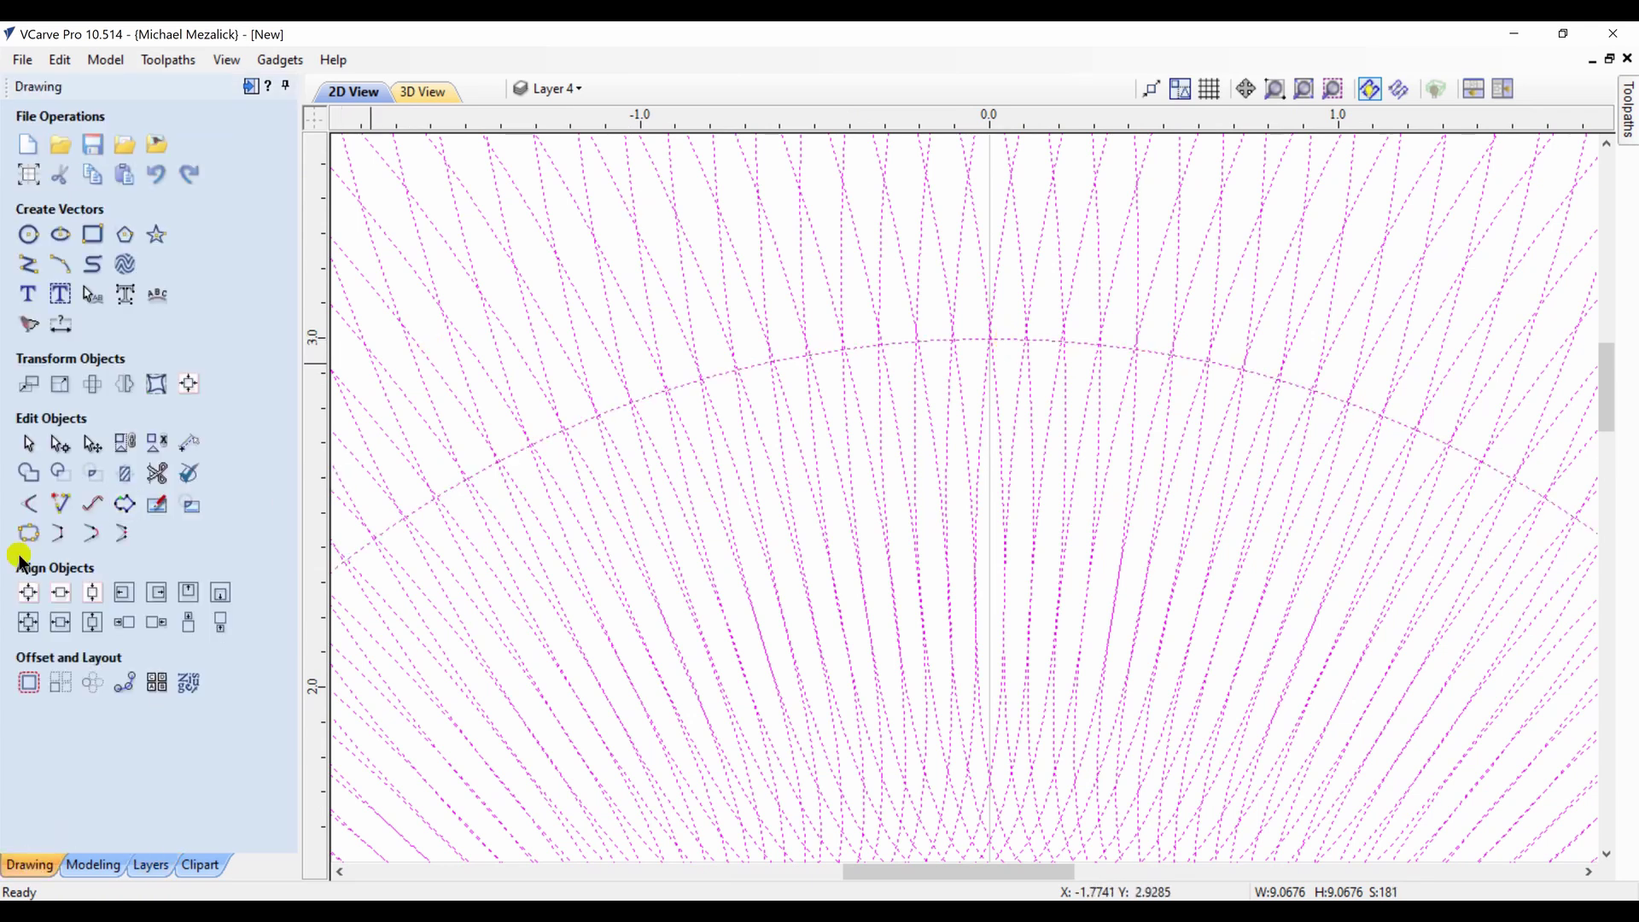
{"action": "left_click", "coordinate": [125, 473]}
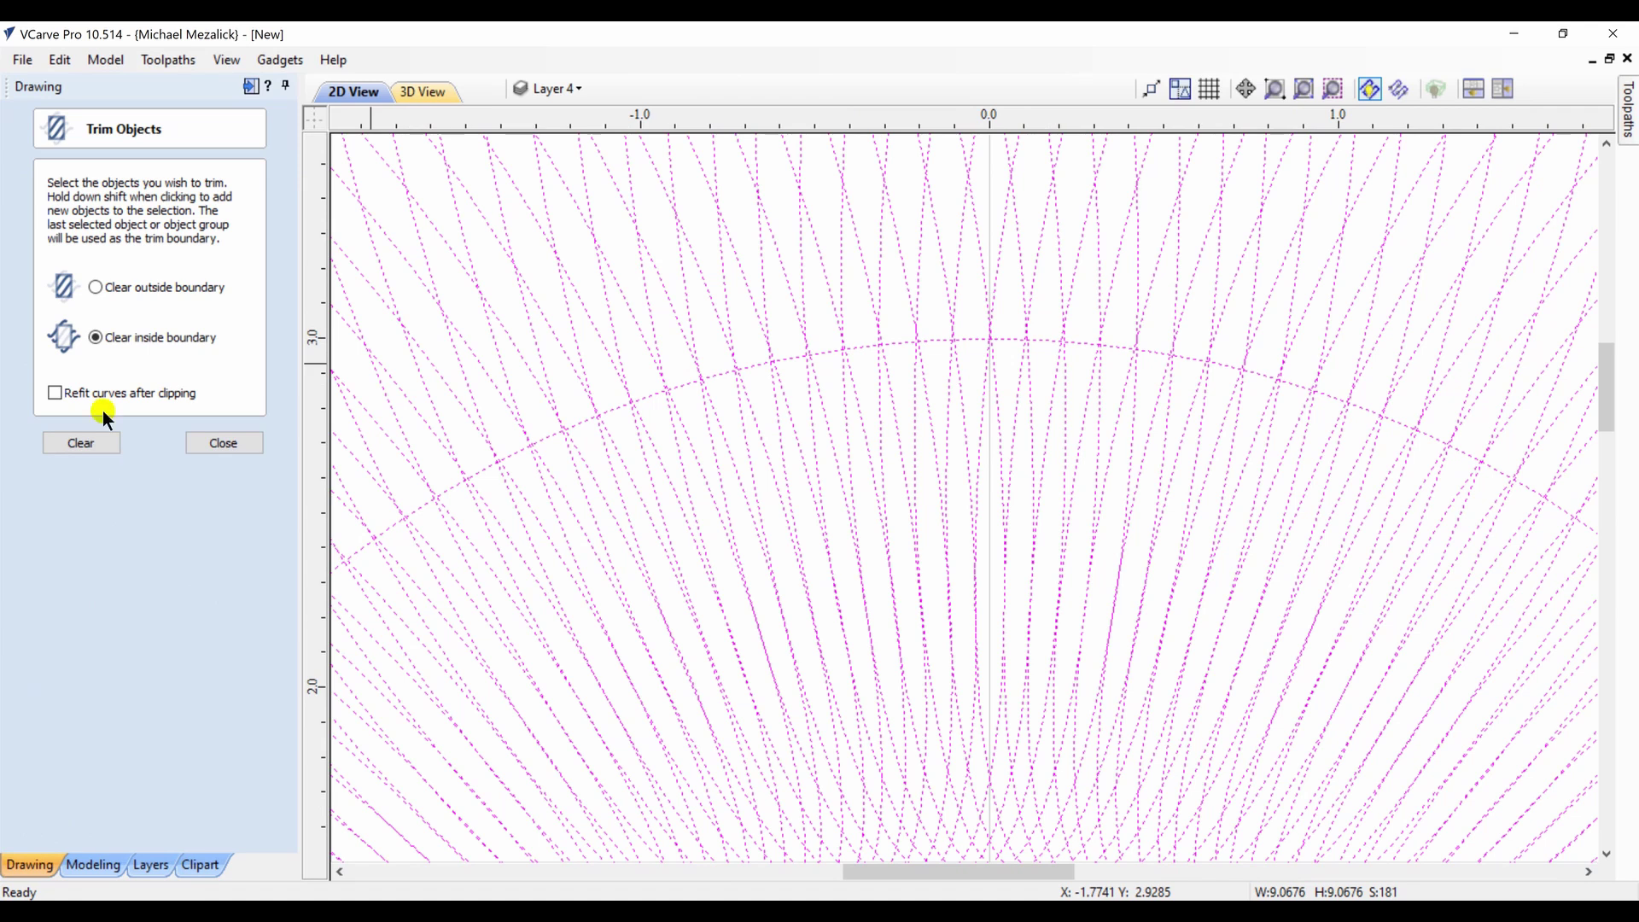
{"action": "left_click", "coordinate": [145, 331]}
{"action": "left_click", "coordinate": [87, 438]}
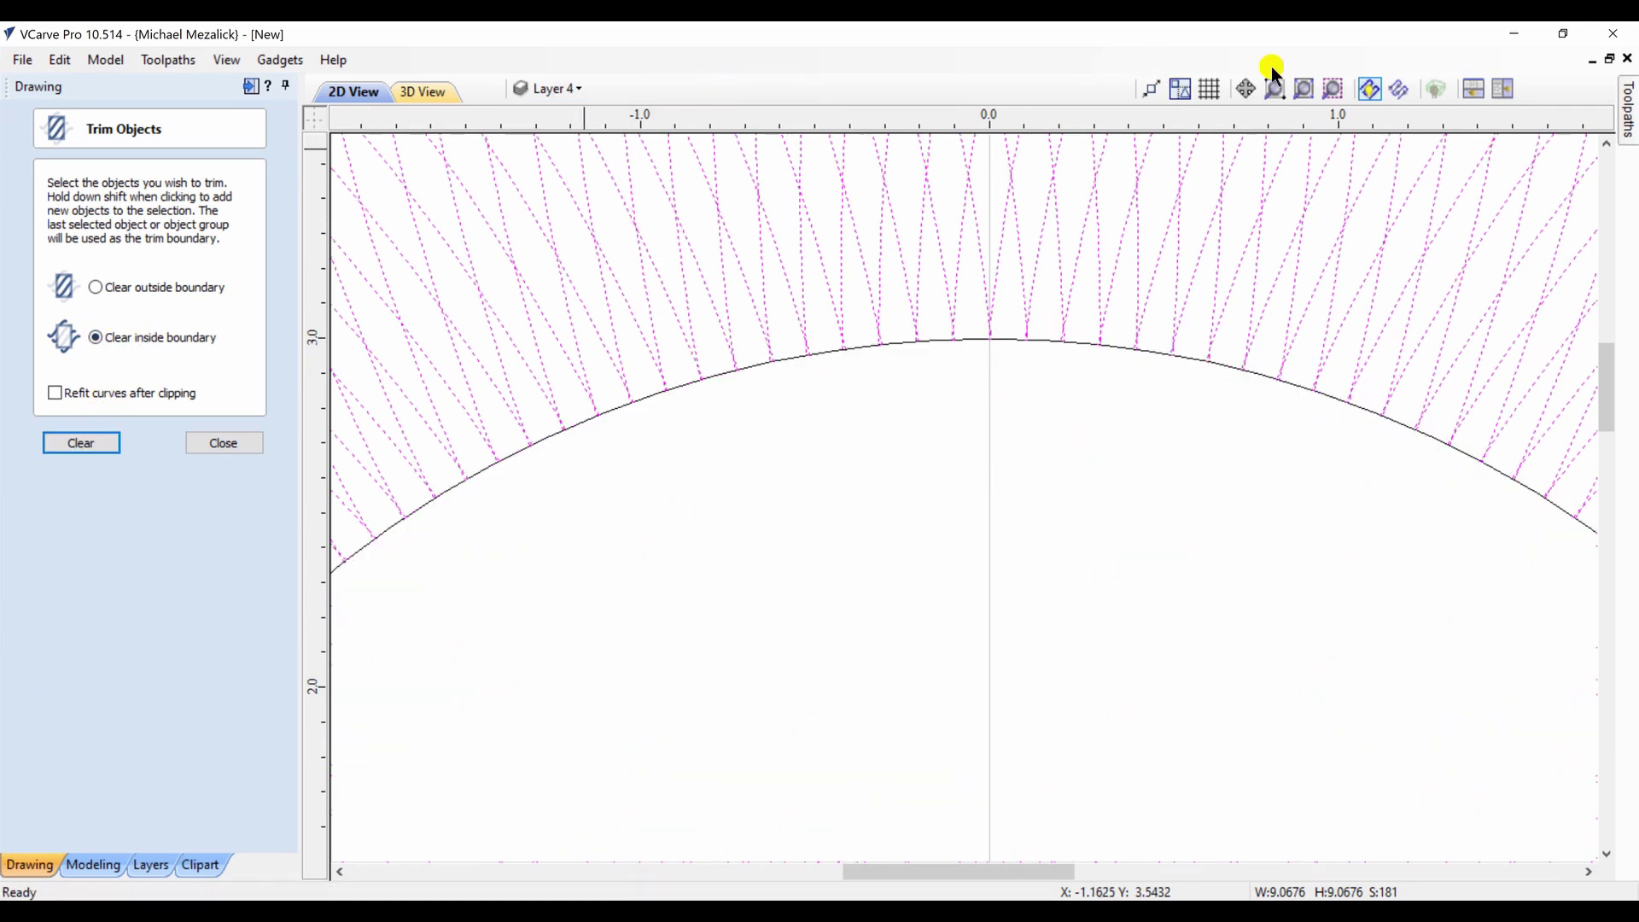
{"action": "left_click", "coordinate": [1306, 88]}
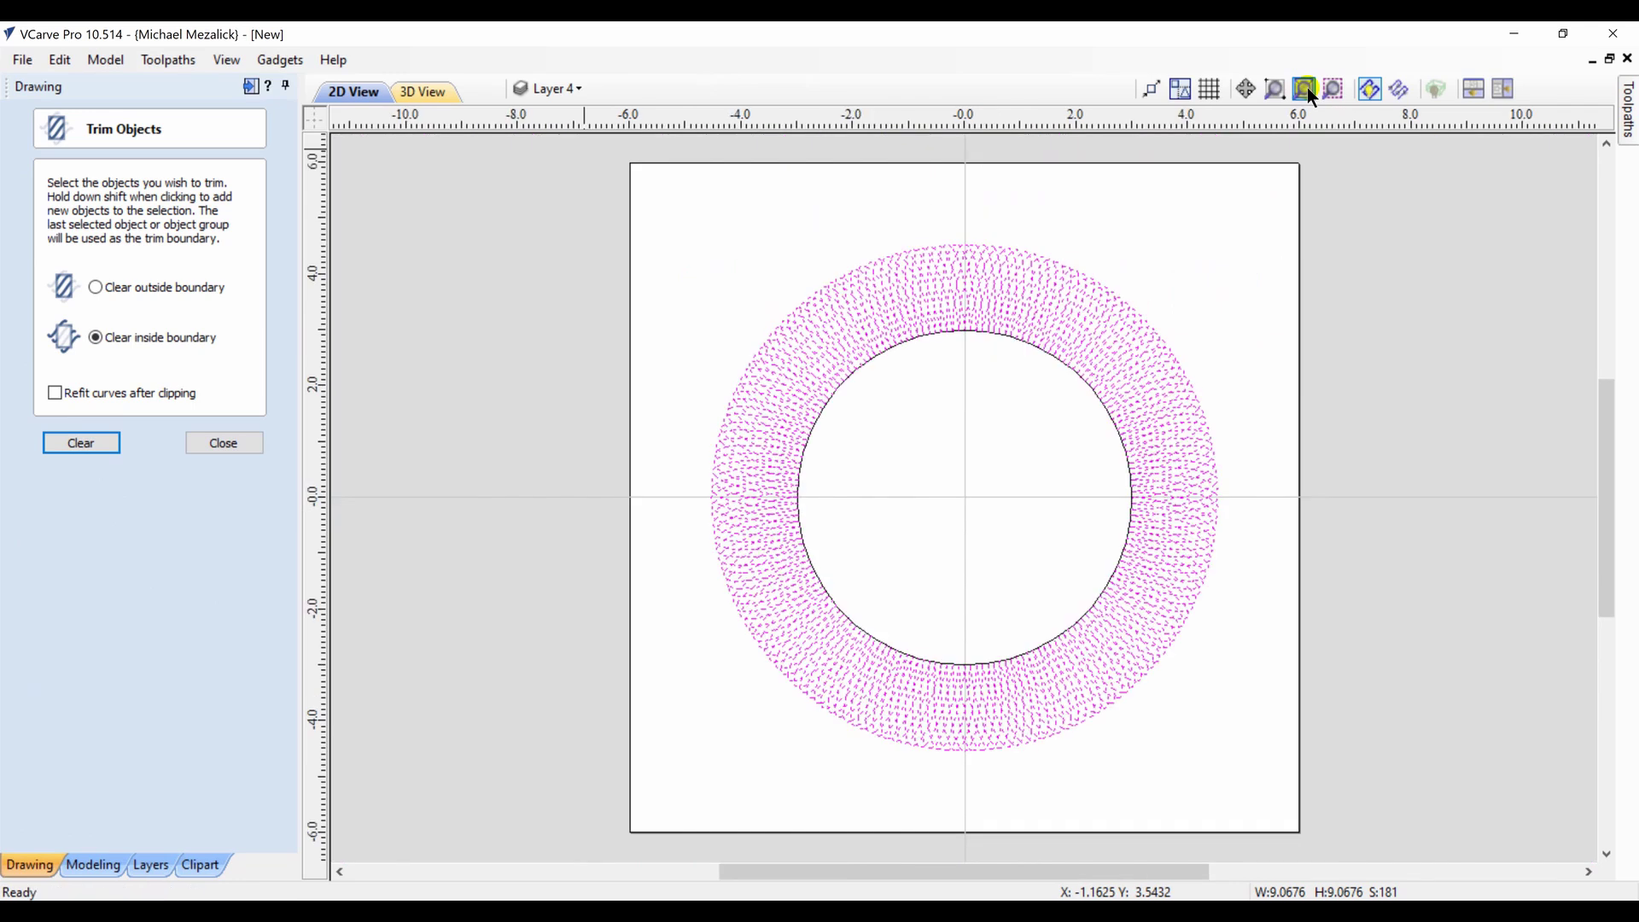
{"action": "left_click", "coordinate": [671, 253]}
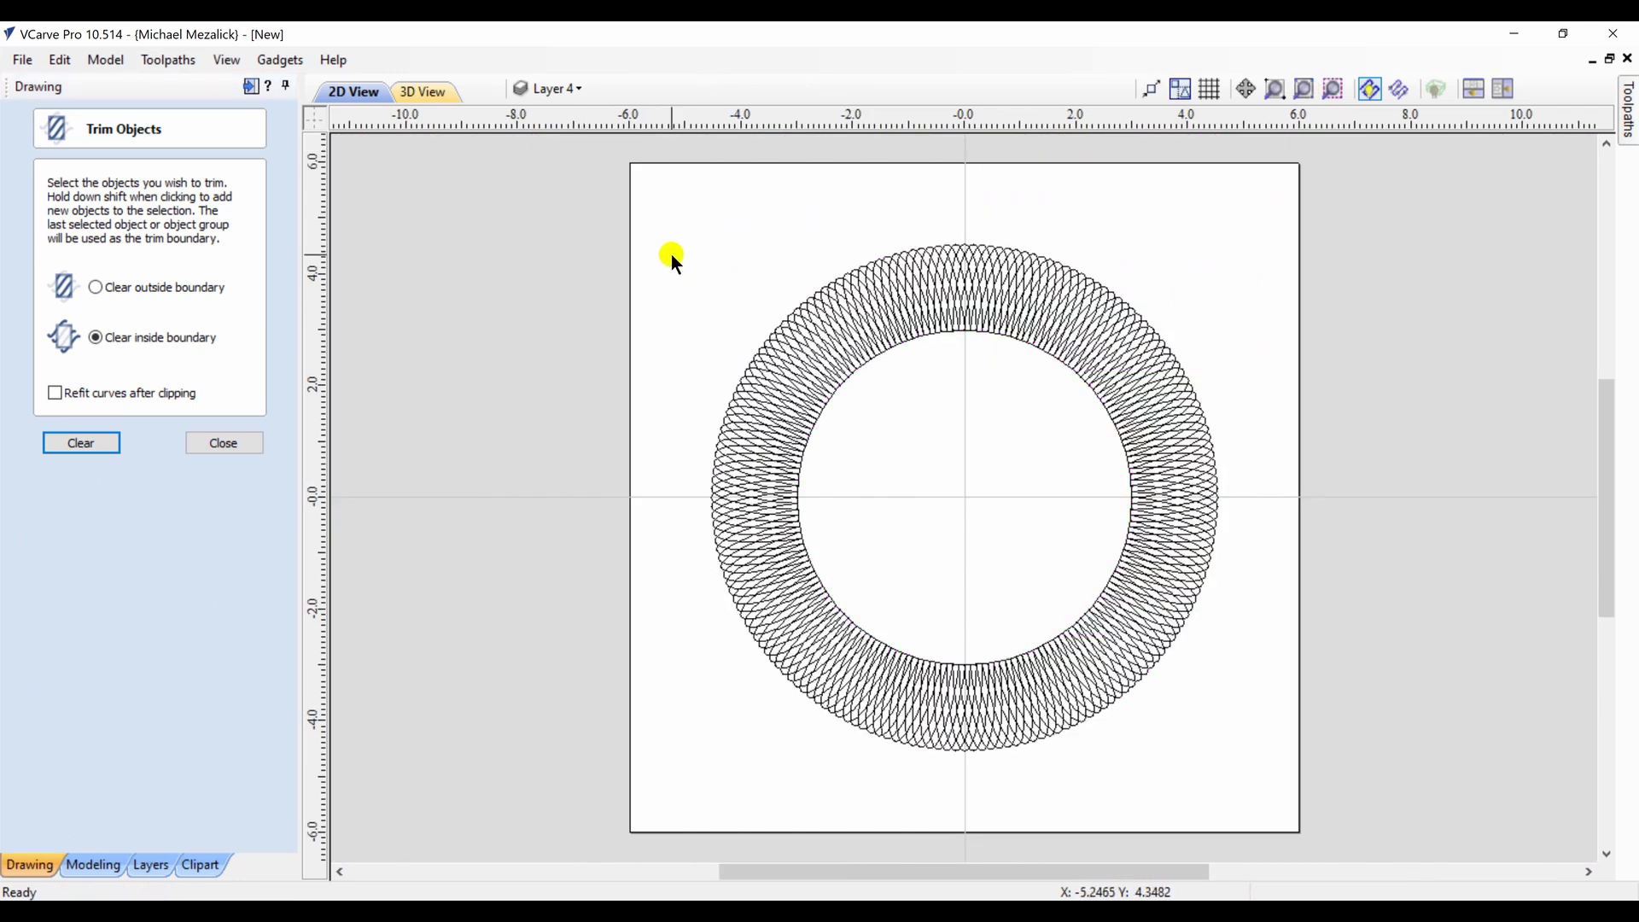
{"action": "left_click", "coordinate": [214, 444]}
Show Layer 3 and Layer 2 again alongside the trimmed ellipse ring on Layer 4
{"action": "left_click", "coordinate": [149, 866]}
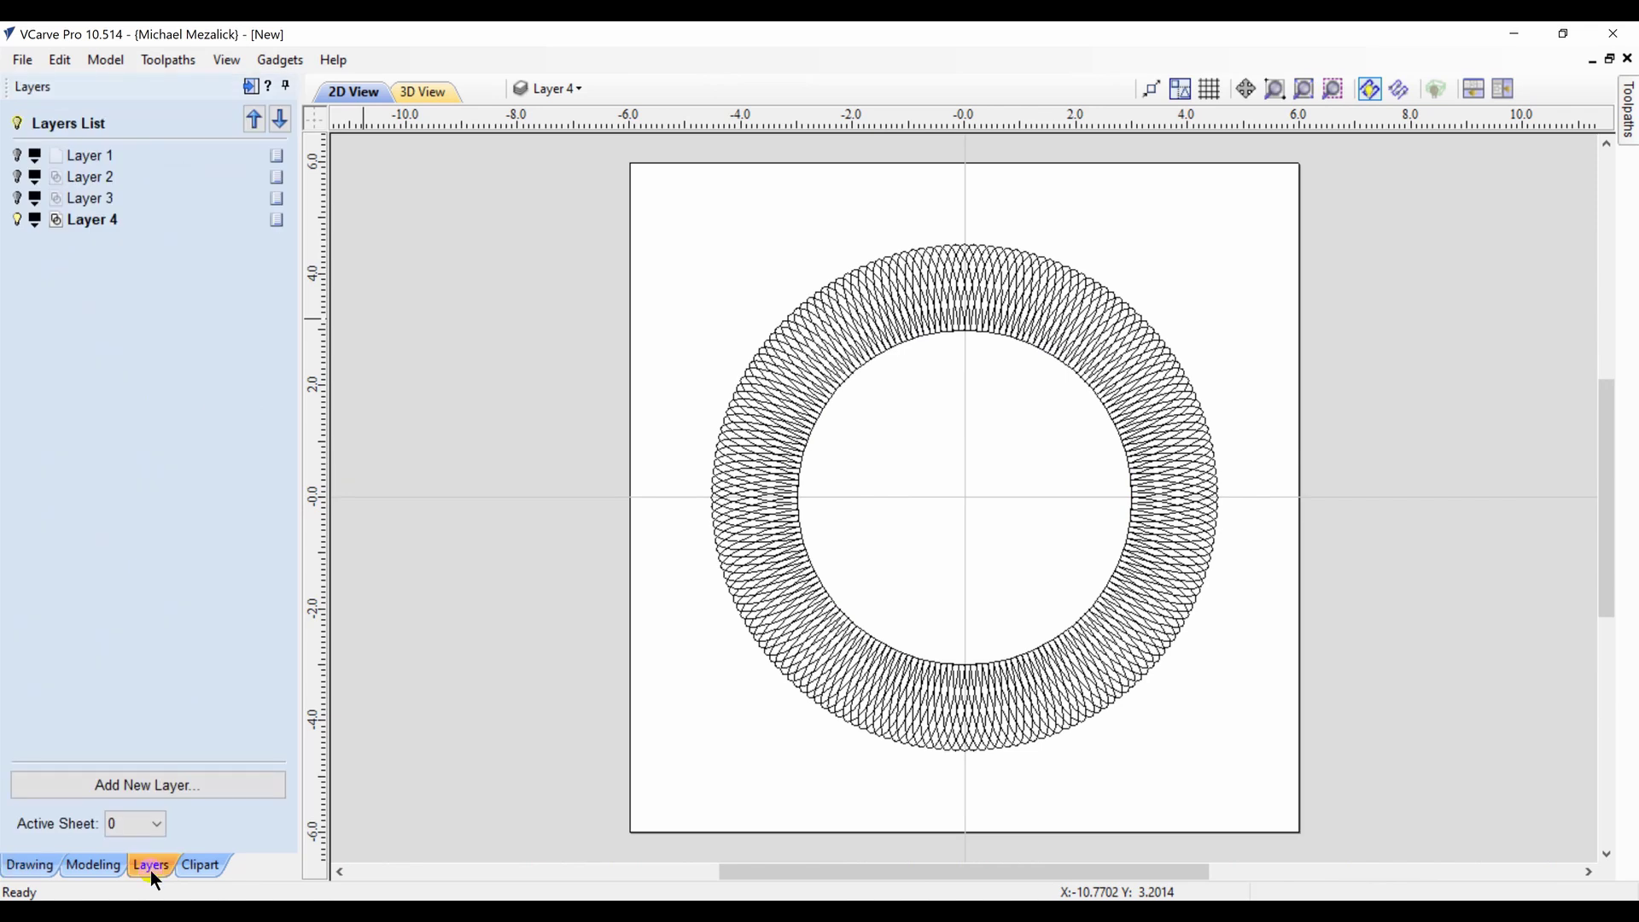
{"action": "left_click", "coordinate": [17, 198]}
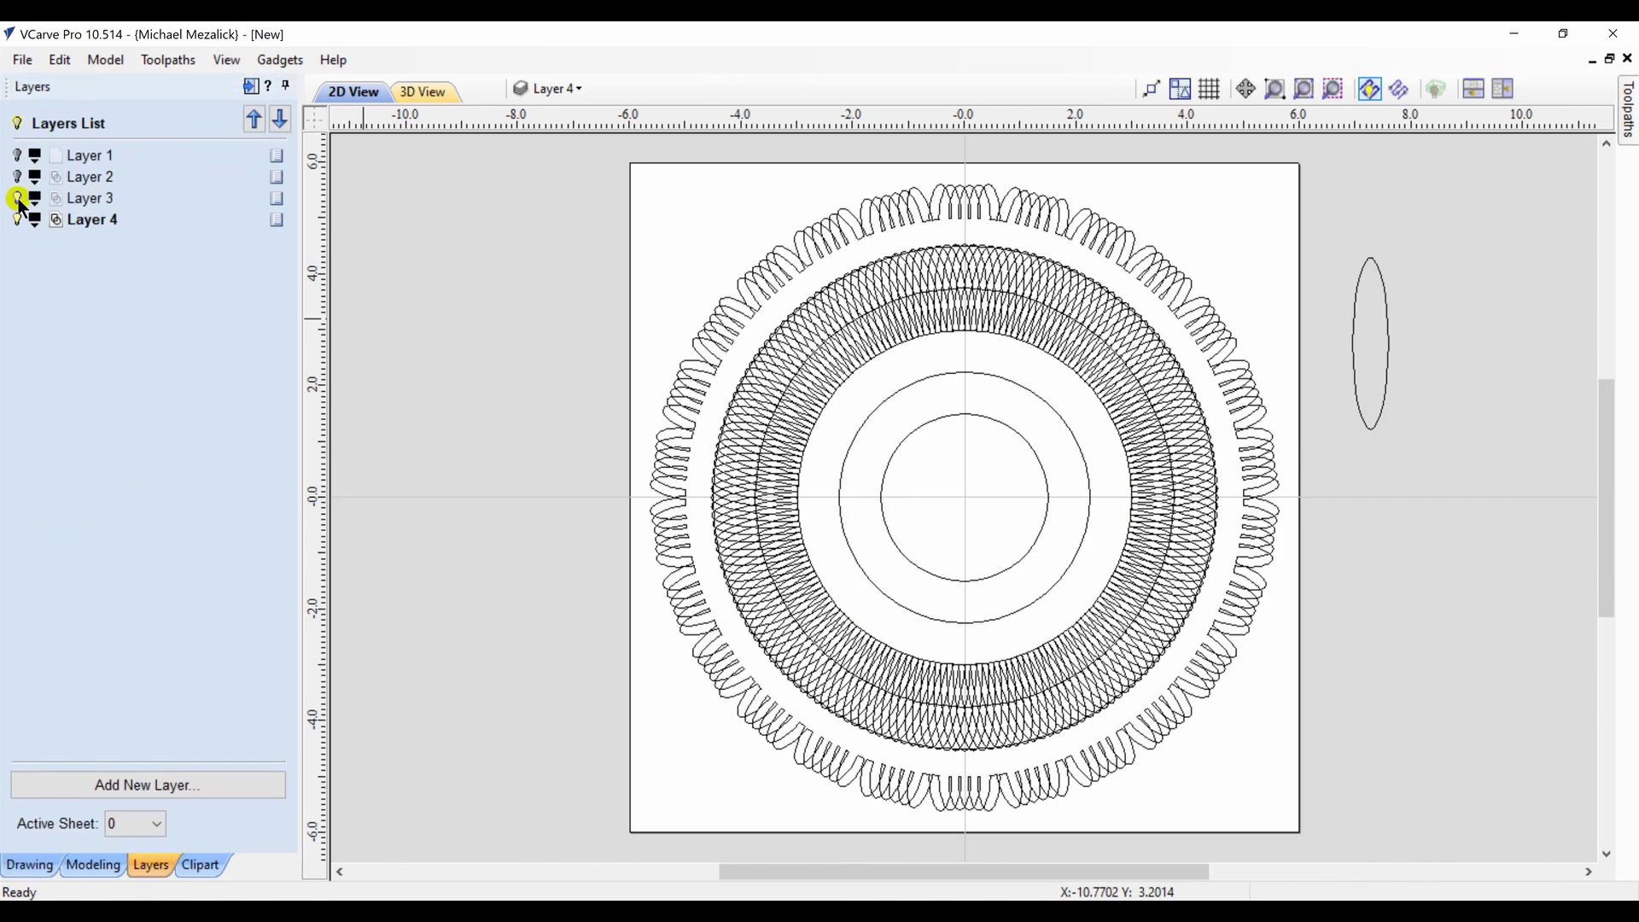
{"action": "left_click", "coordinate": [17, 177]}
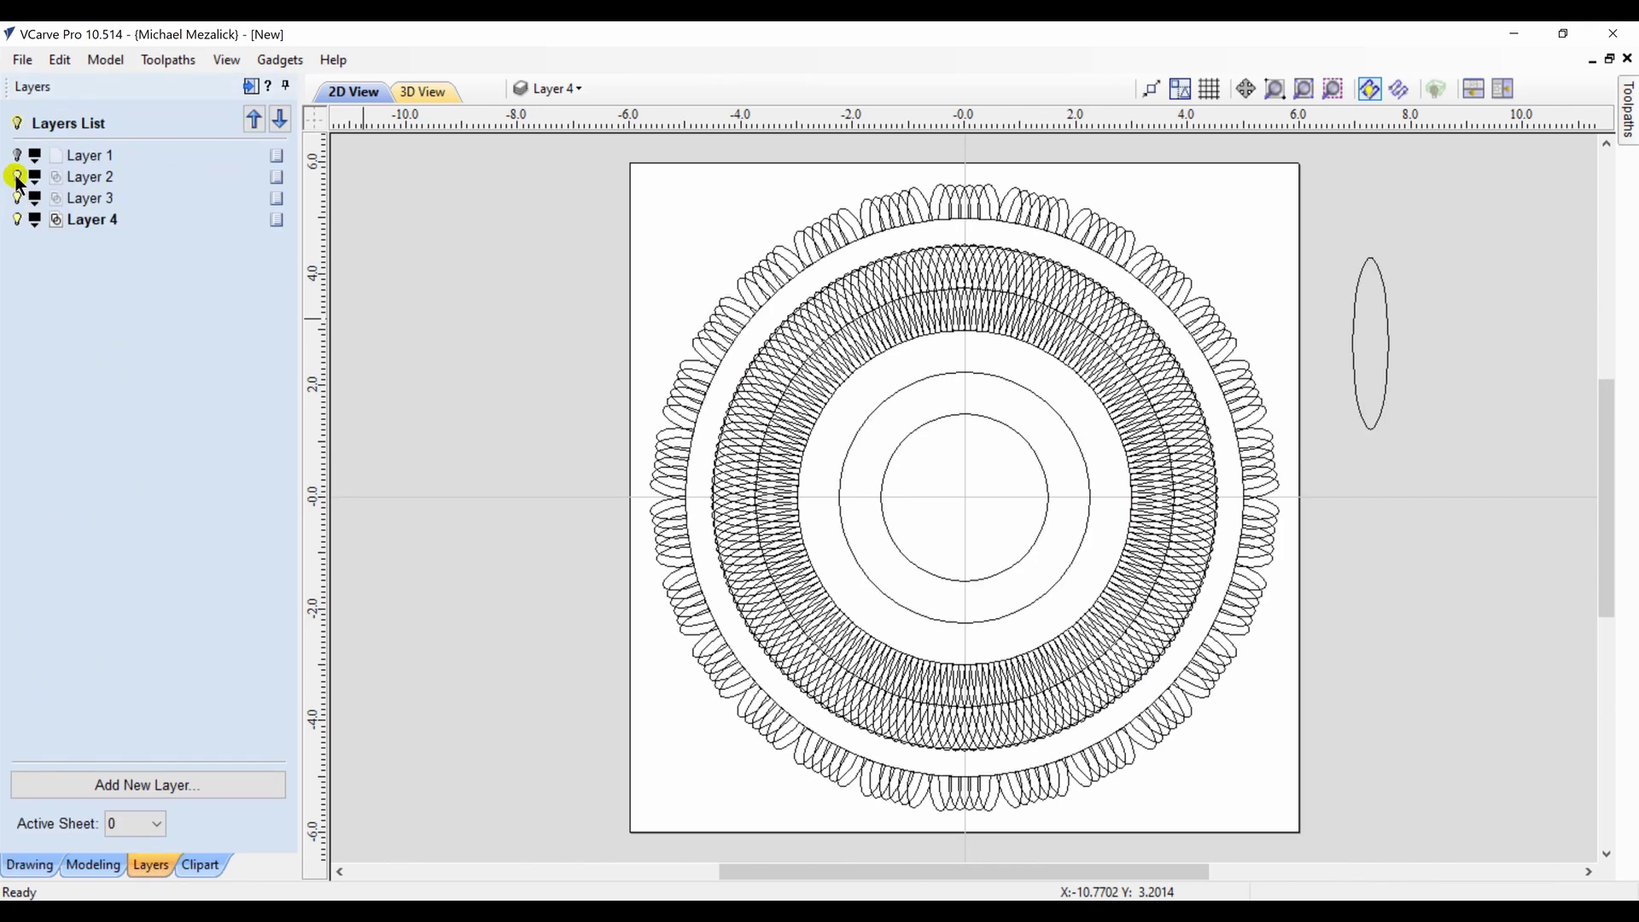
Set the colour of Layer 4 to bright green and the colour of Layer 2 to red
{"action": "left_click", "coordinate": [36, 220]}
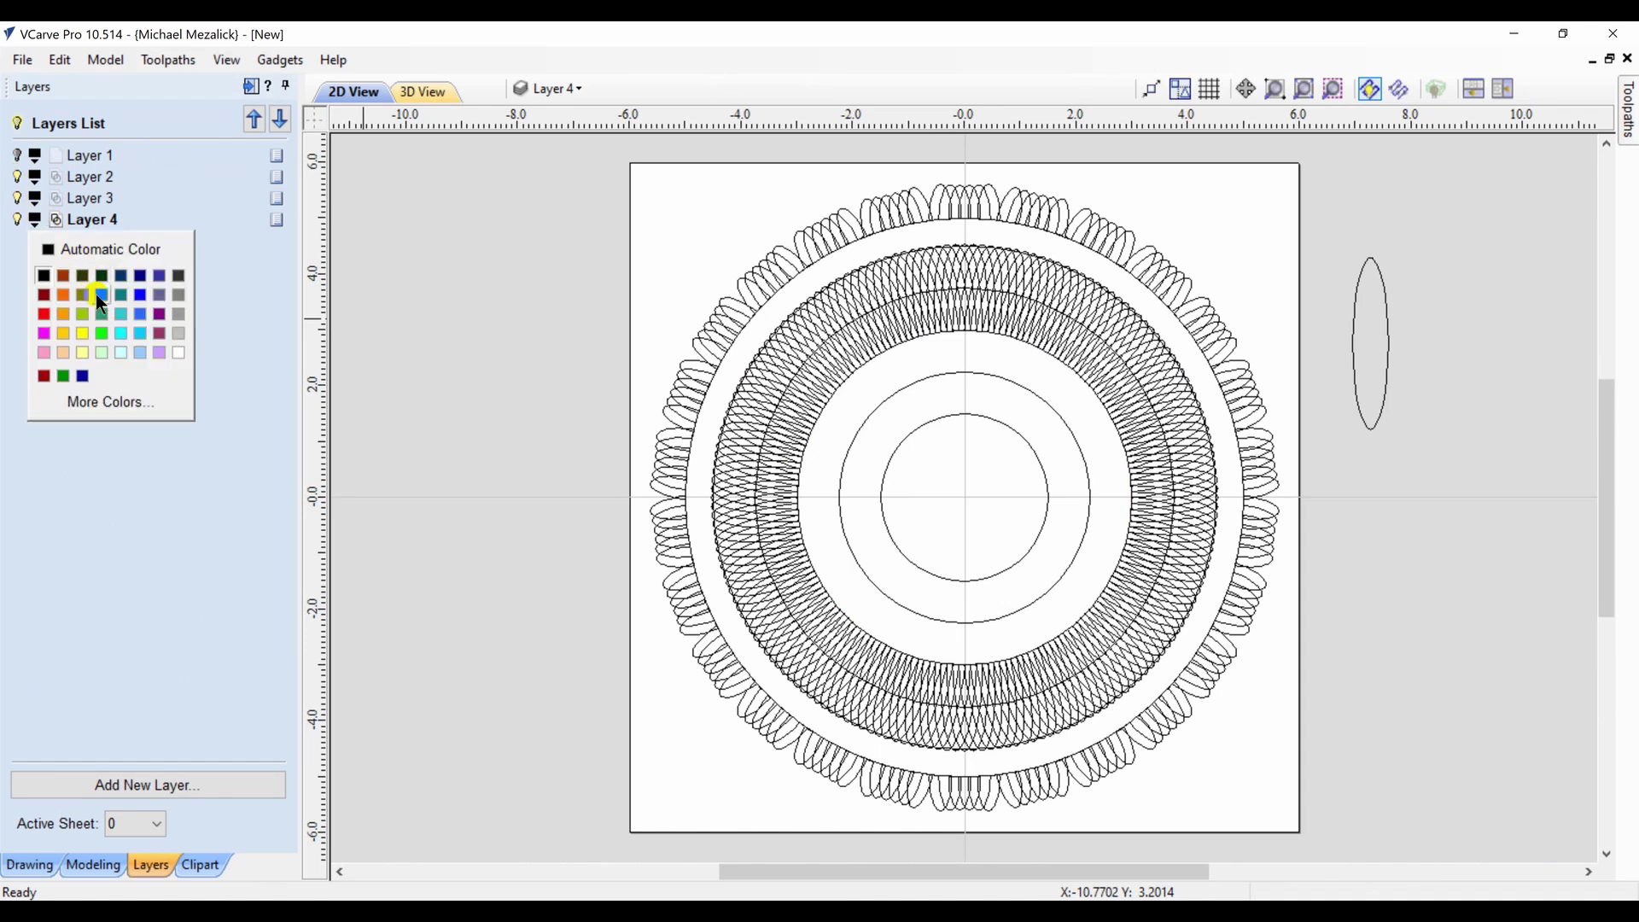
{"action": "left_click", "coordinate": [101, 332]}
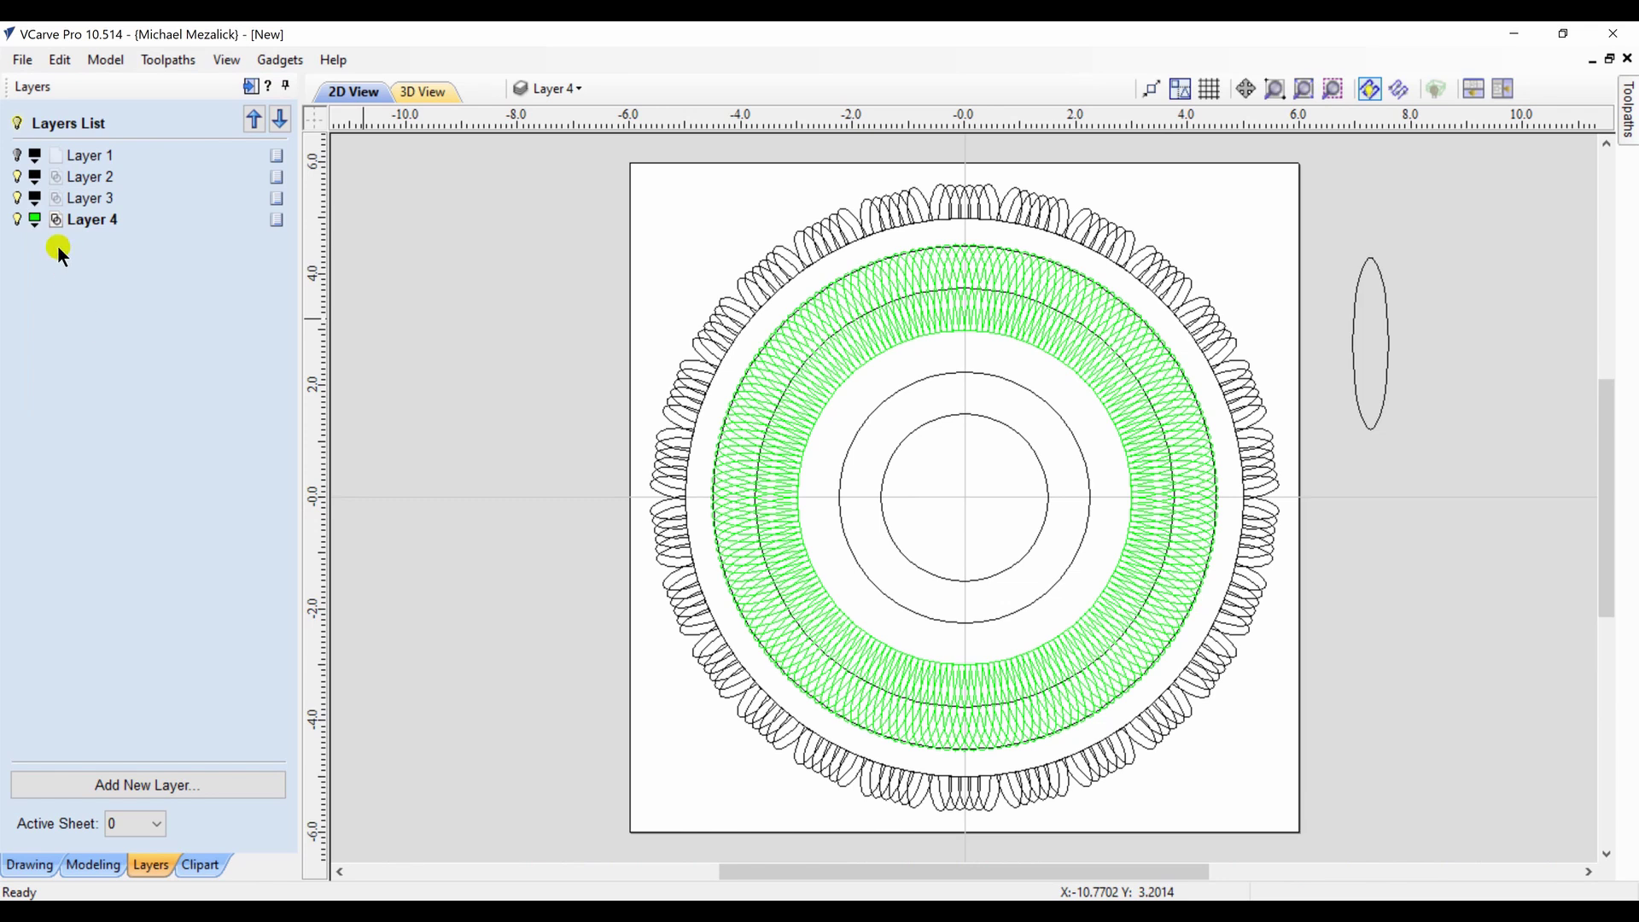
{"action": "left_click", "coordinate": [35, 177]}
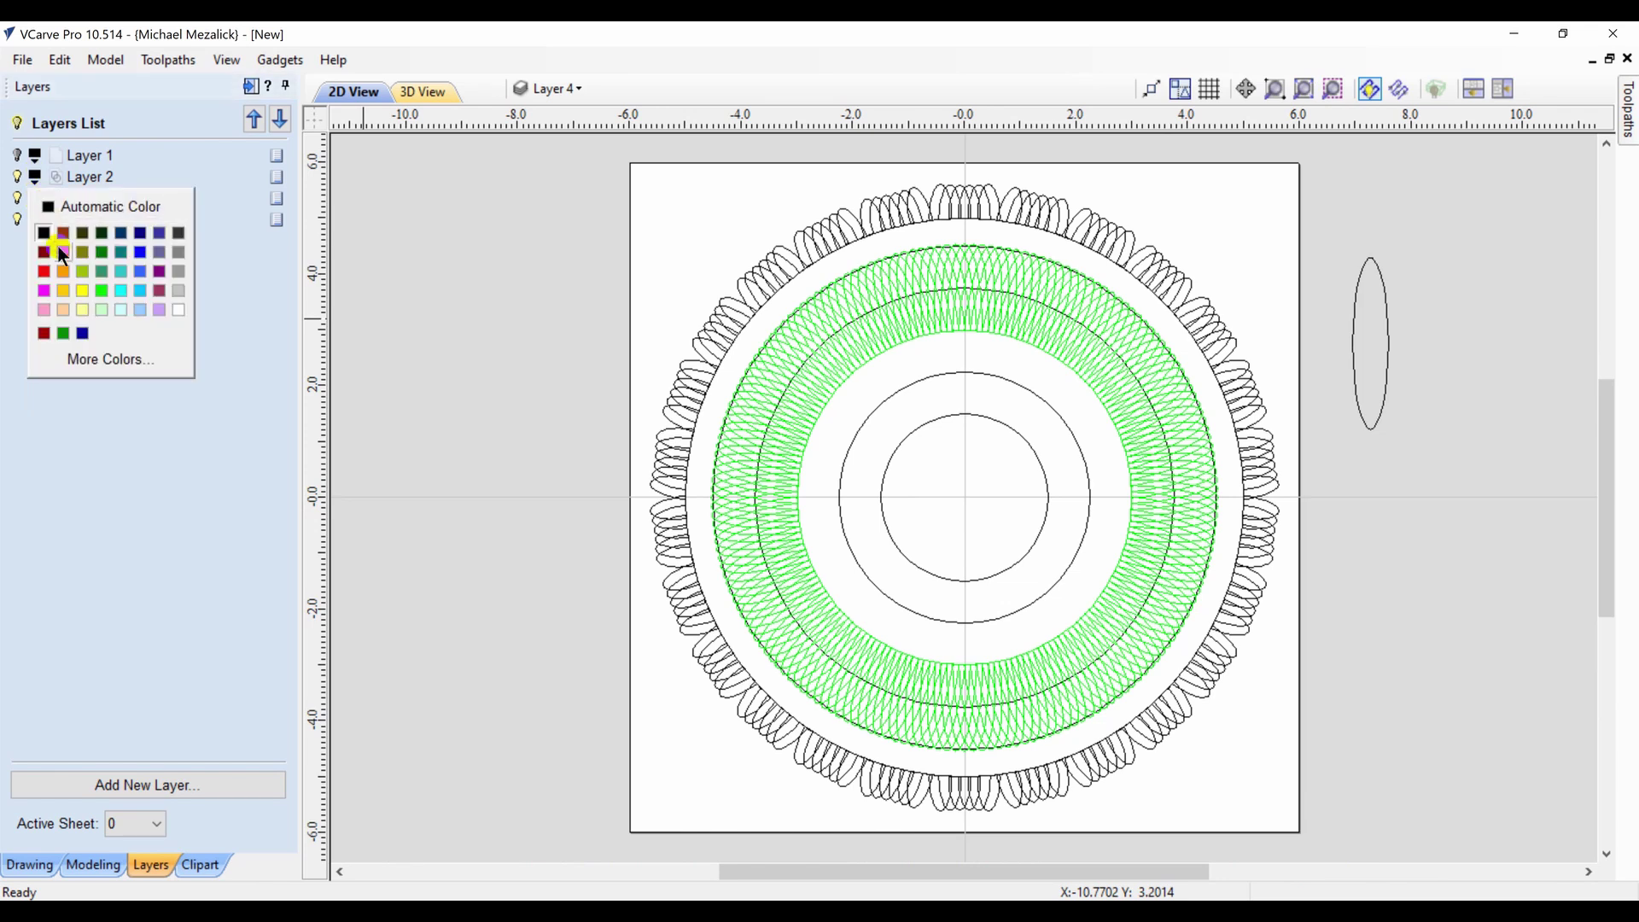
{"action": "left_click", "coordinate": [44, 270]}
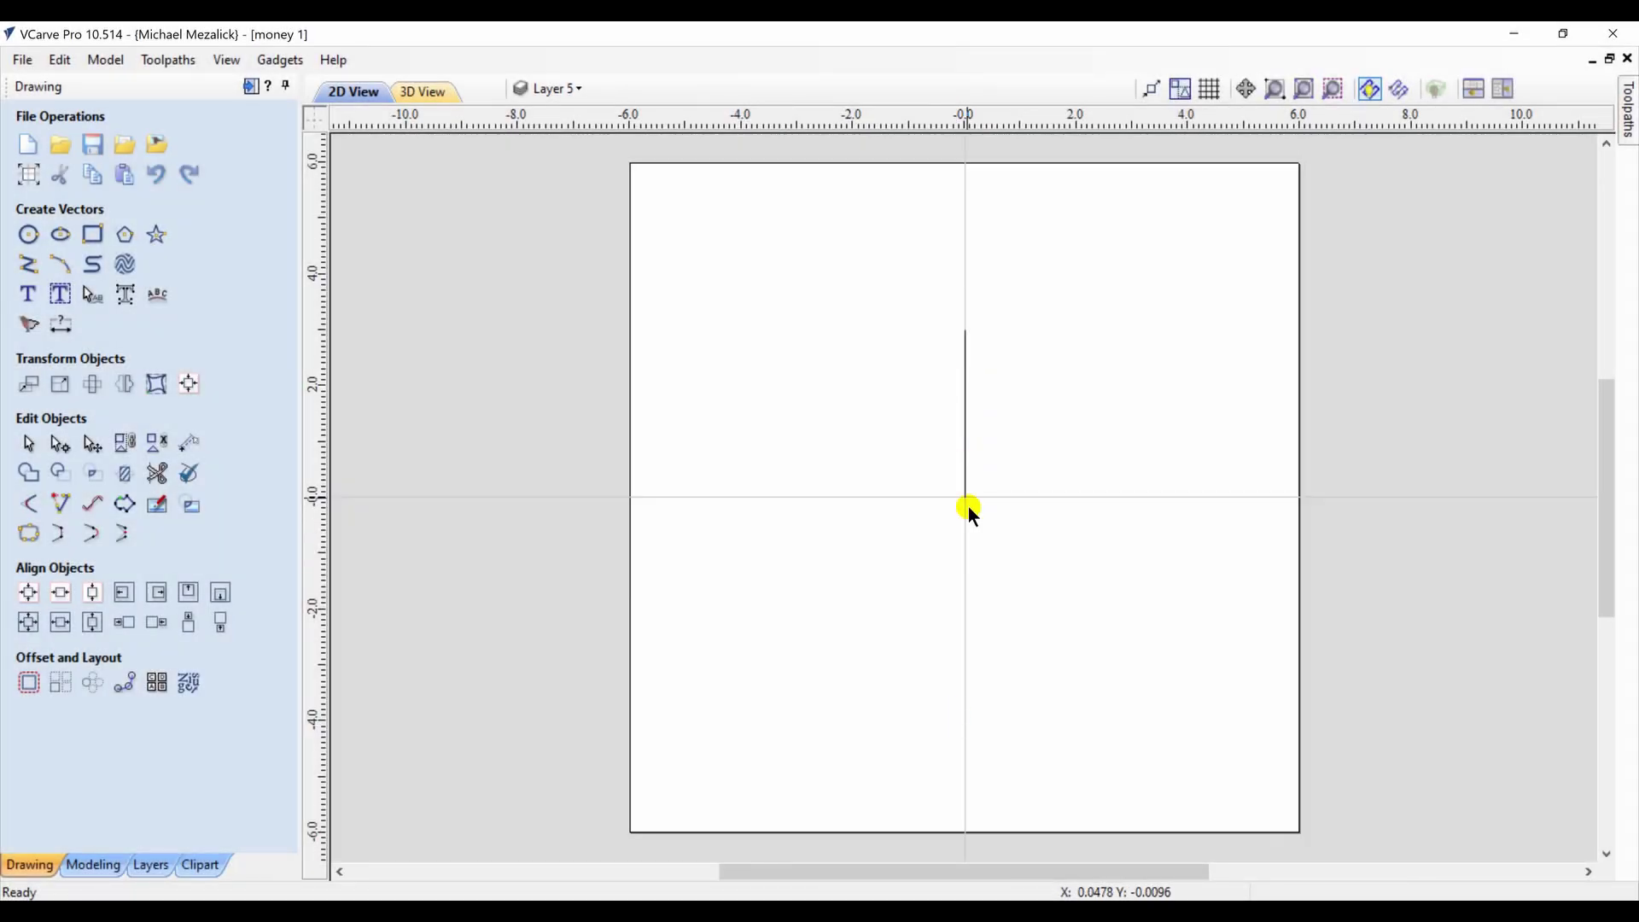
Circular-copy the vertical line into 24 rotated items over a total angle of 360 degrees around centre X 0, Y 0
{"action": "left_click", "coordinate": [964, 461]}
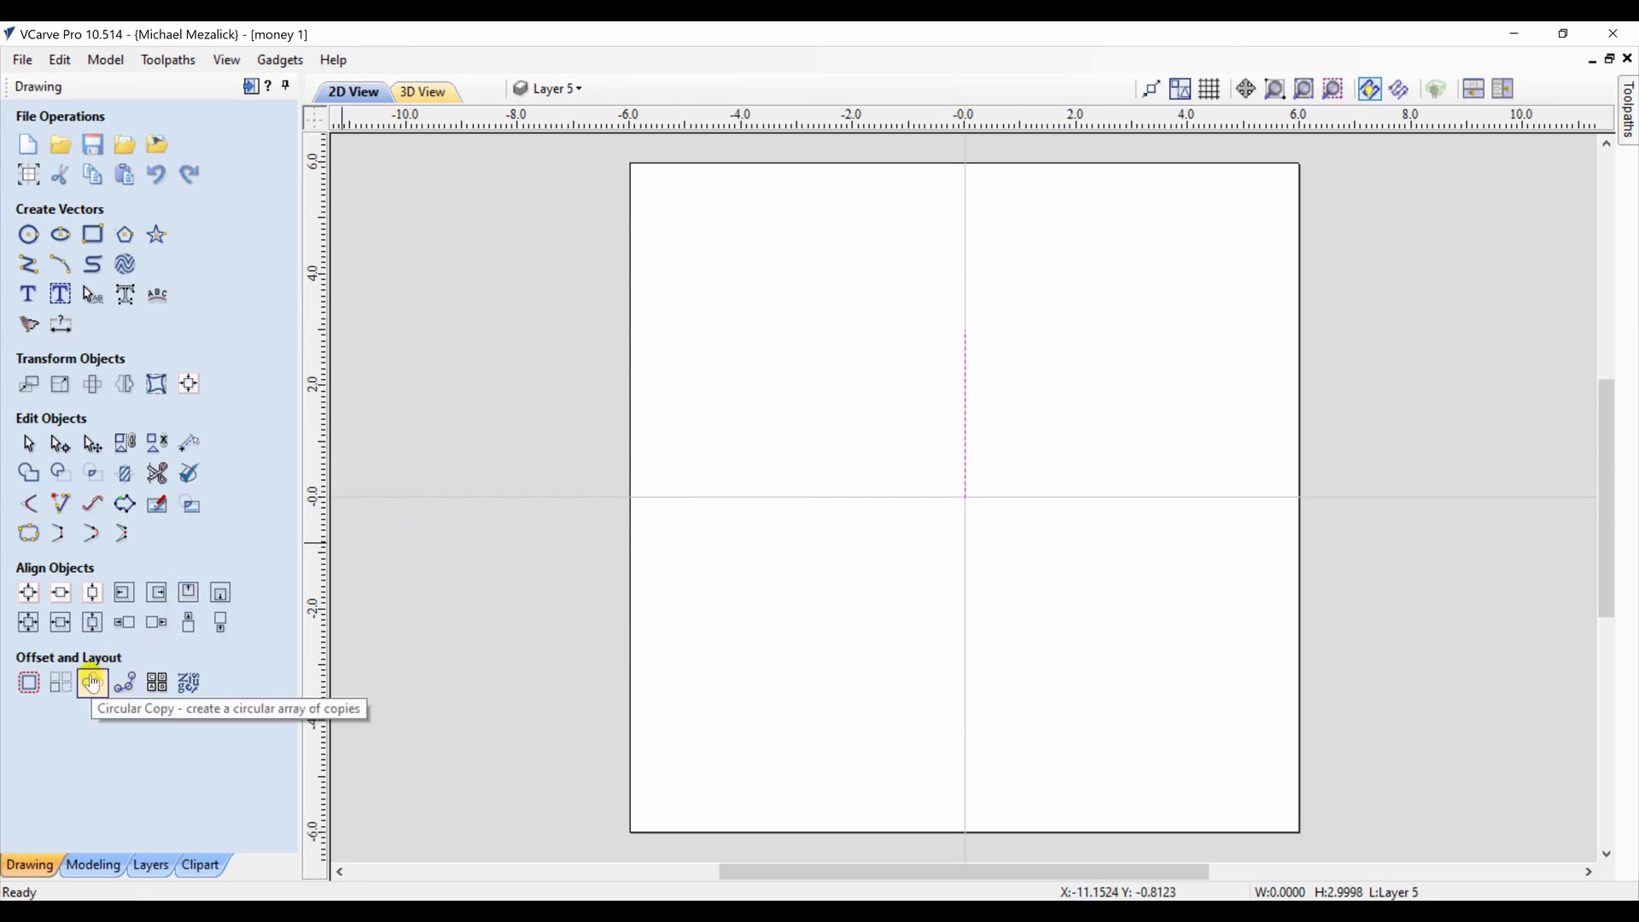
{"action": "left_click", "coordinate": [93, 683]}
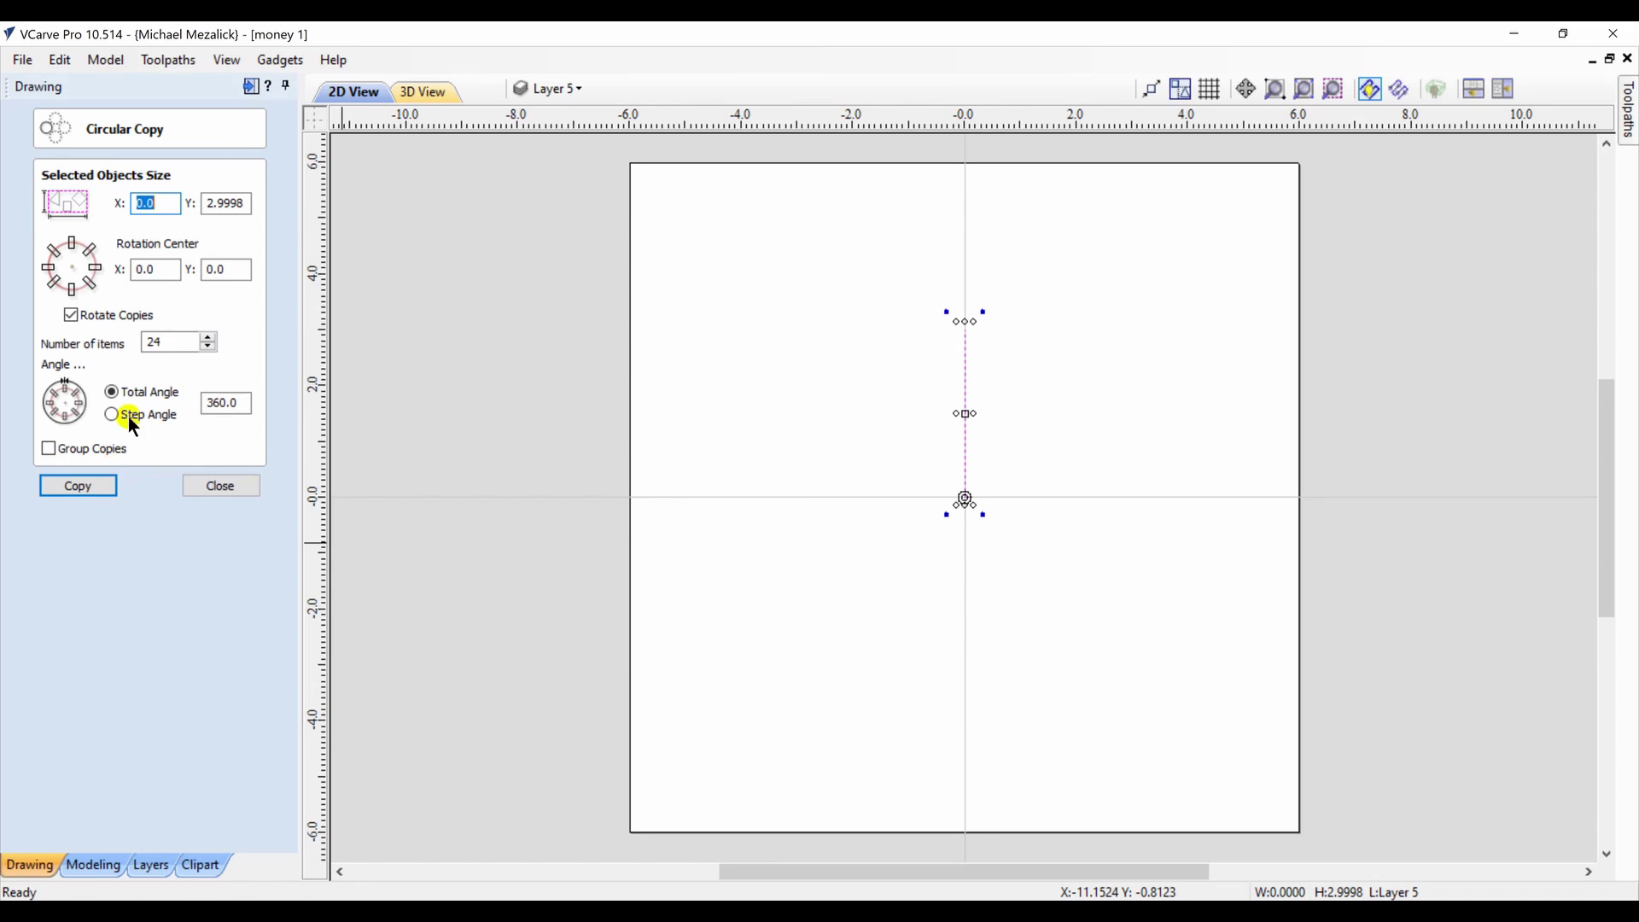
{"action": "left_click", "coordinate": [78, 486]}
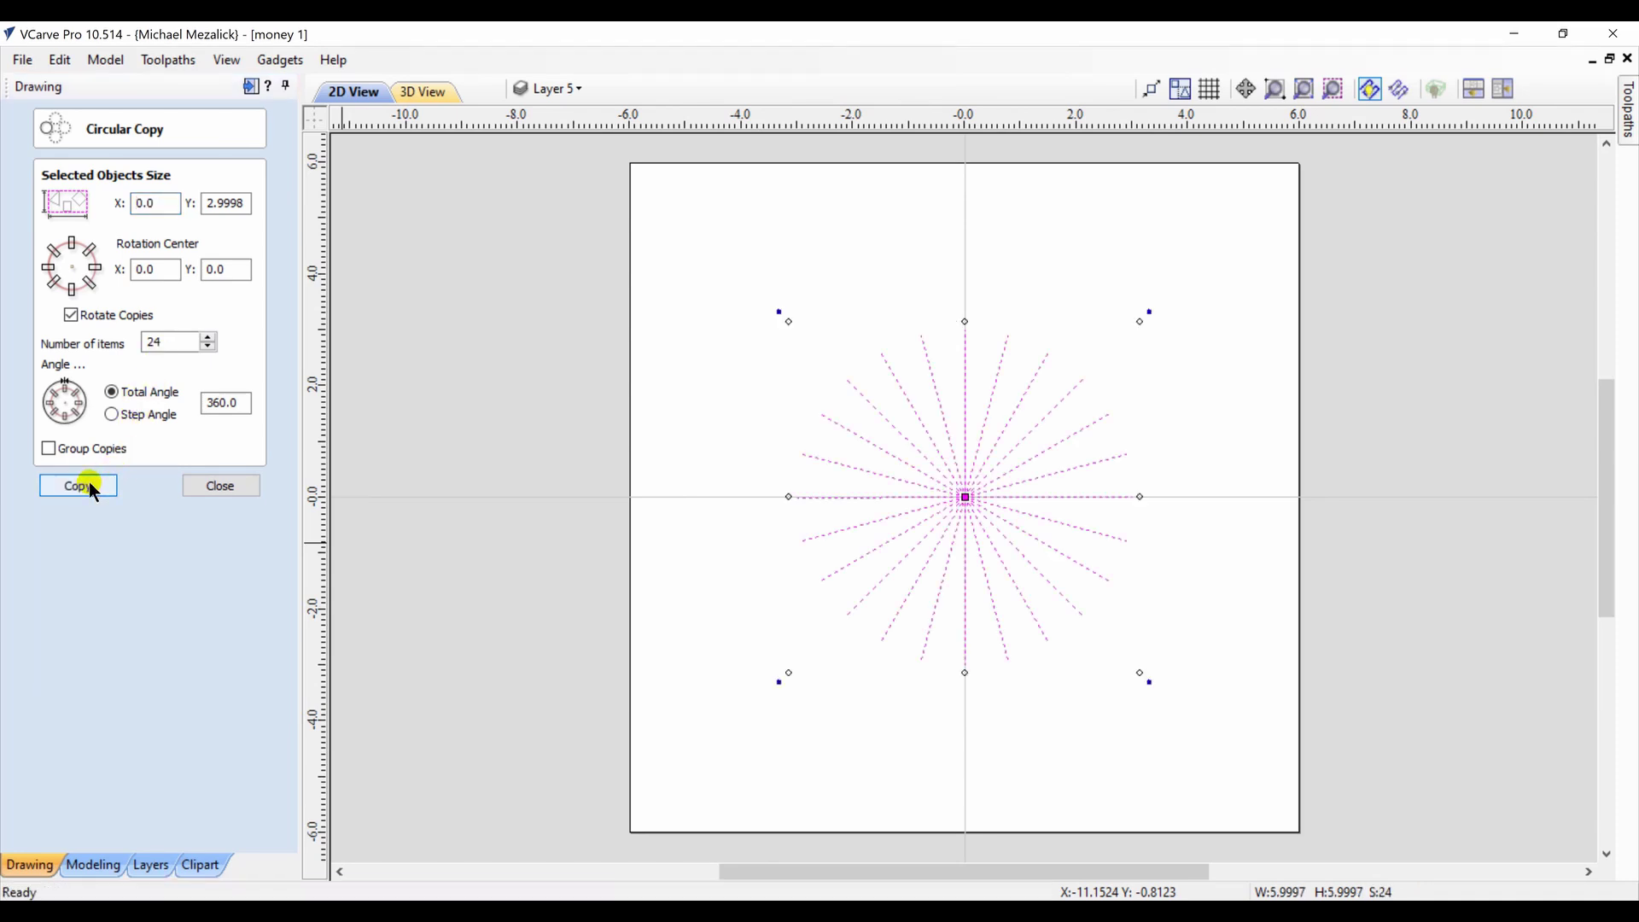
{"action": "left_click", "coordinate": [212, 484]}
Measure the distance between the outer ends of the vertical spoke and the neighbouring spoke to its left
{"action": "left_click", "coordinate": [1275, 89]}
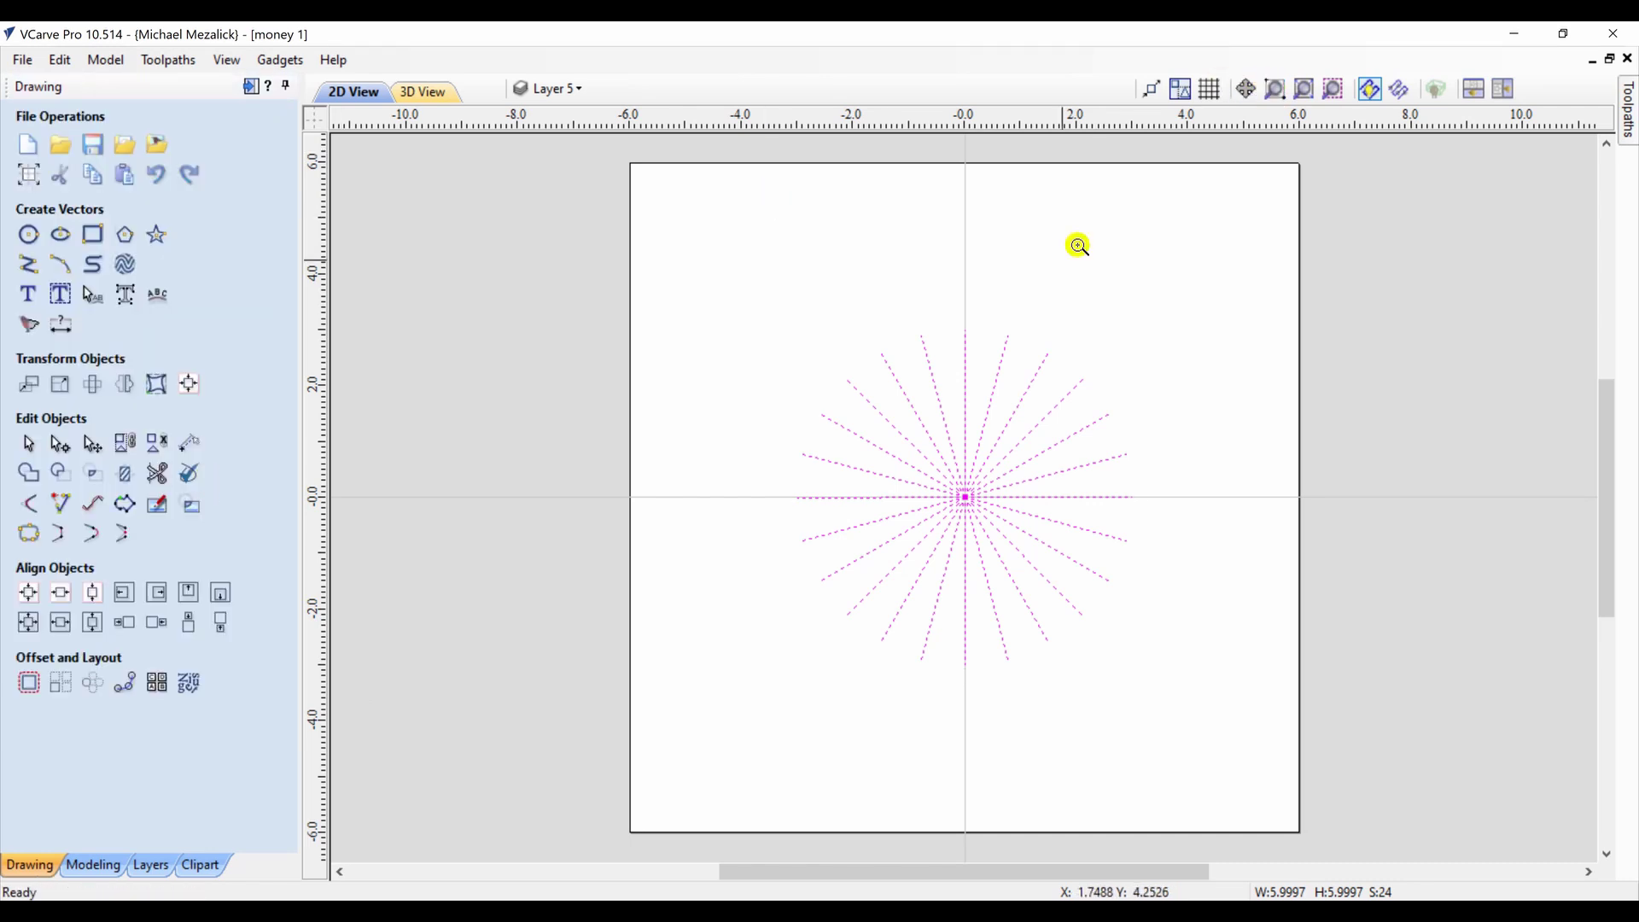
{"action": "left_click", "coordinate": [959, 325]}
{"action": "left_click", "coordinate": [959, 325]}
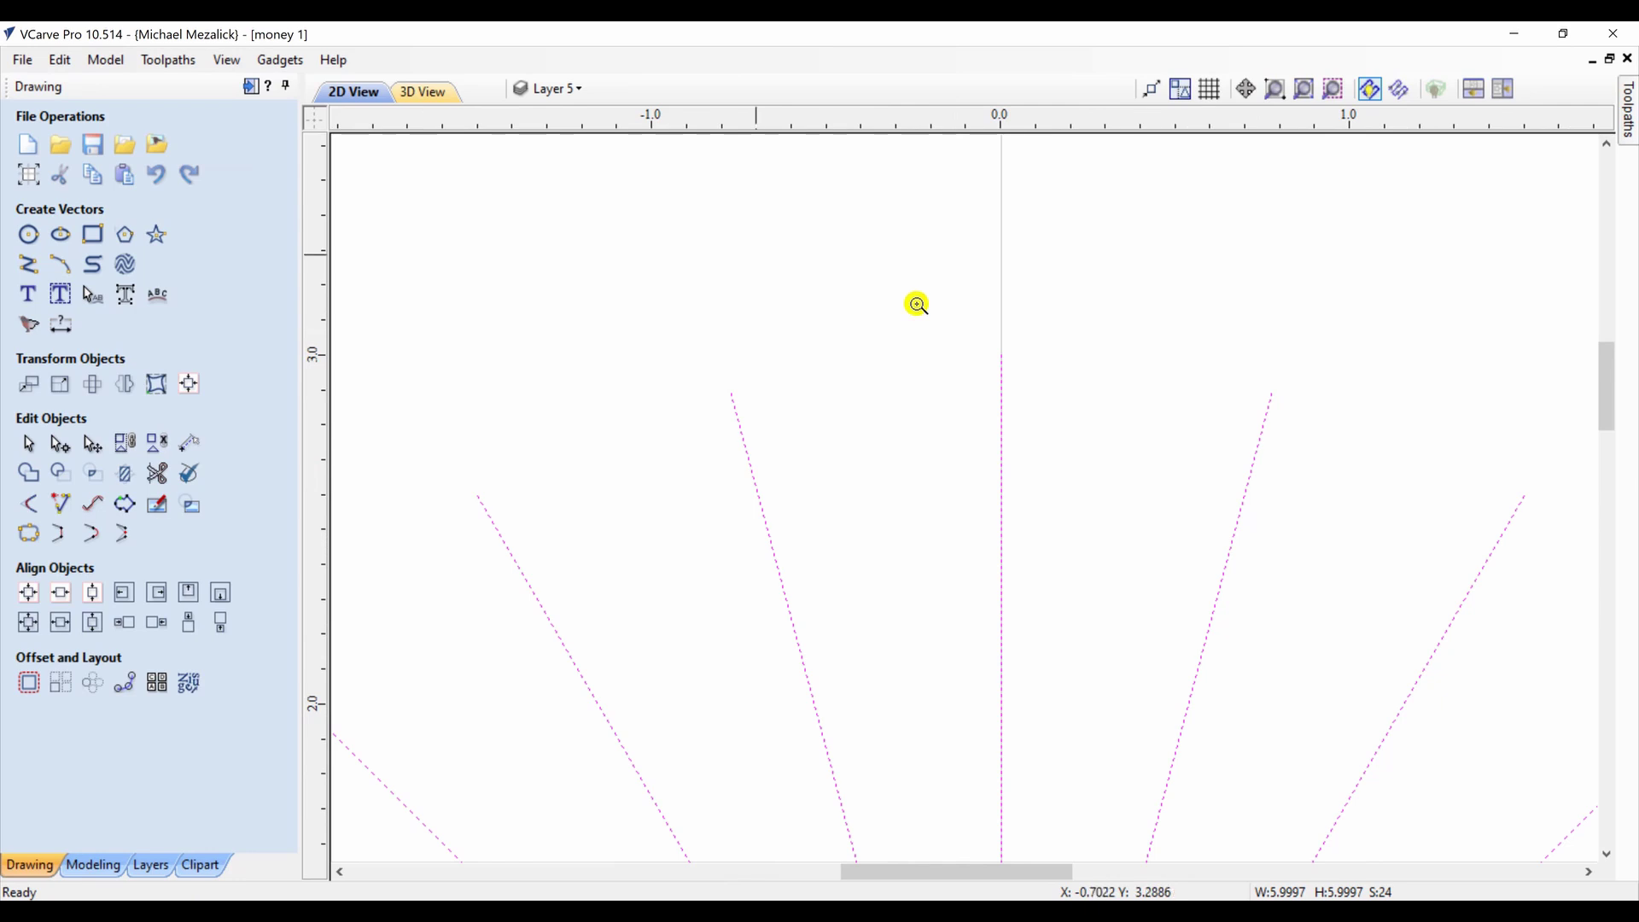
{"action": "left_click", "coordinate": [182, 444]}
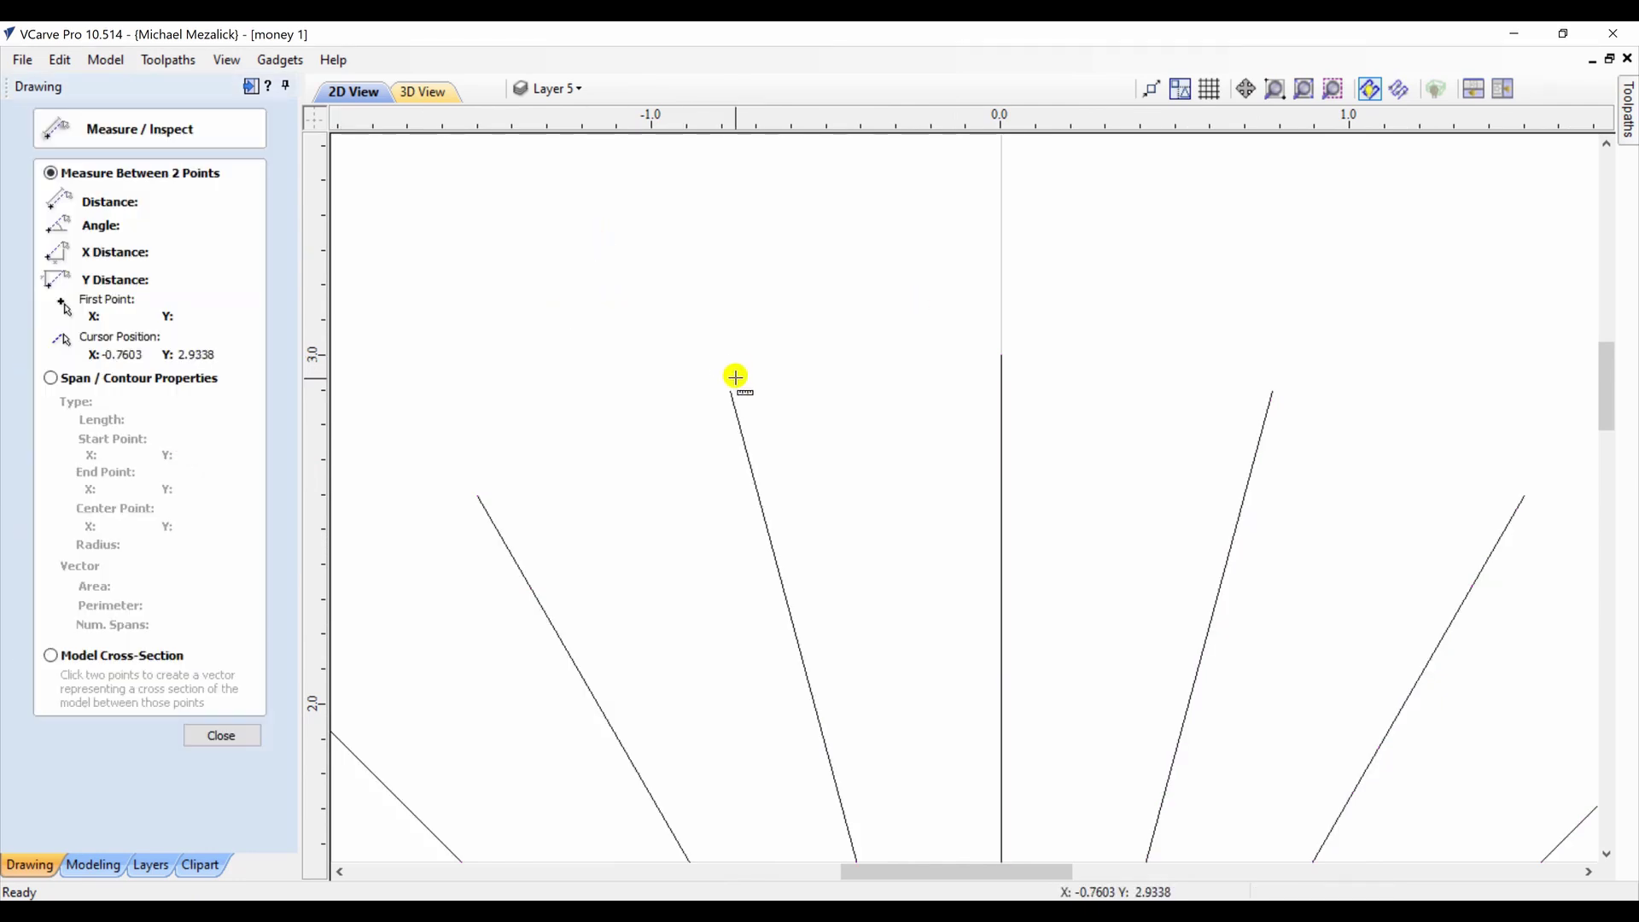
{"action": "left_click_drag", "start_coordinate": [733, 391], "coordinate": [997, 355]}
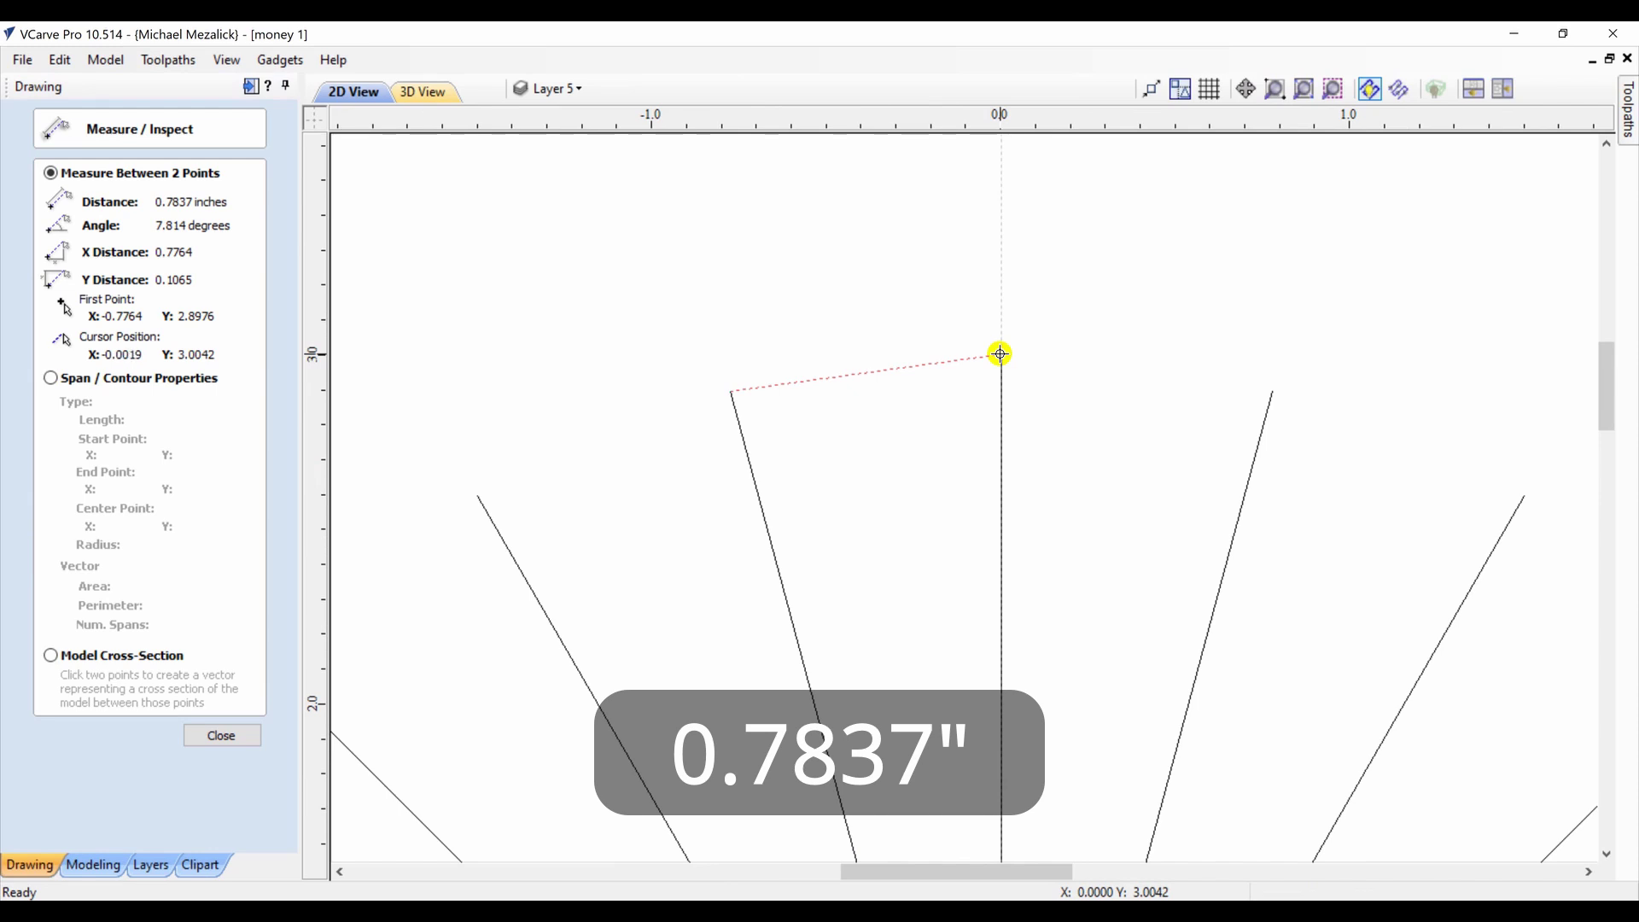
{"action": "left_click", "coordinate": [207, 735]}
Draw an ellipse about 0.75 by 0.25 inches centred at X 0, Y 3.2121, just above the vertical spoke
{"action": "left_click", "coordinate": [58, 264]}
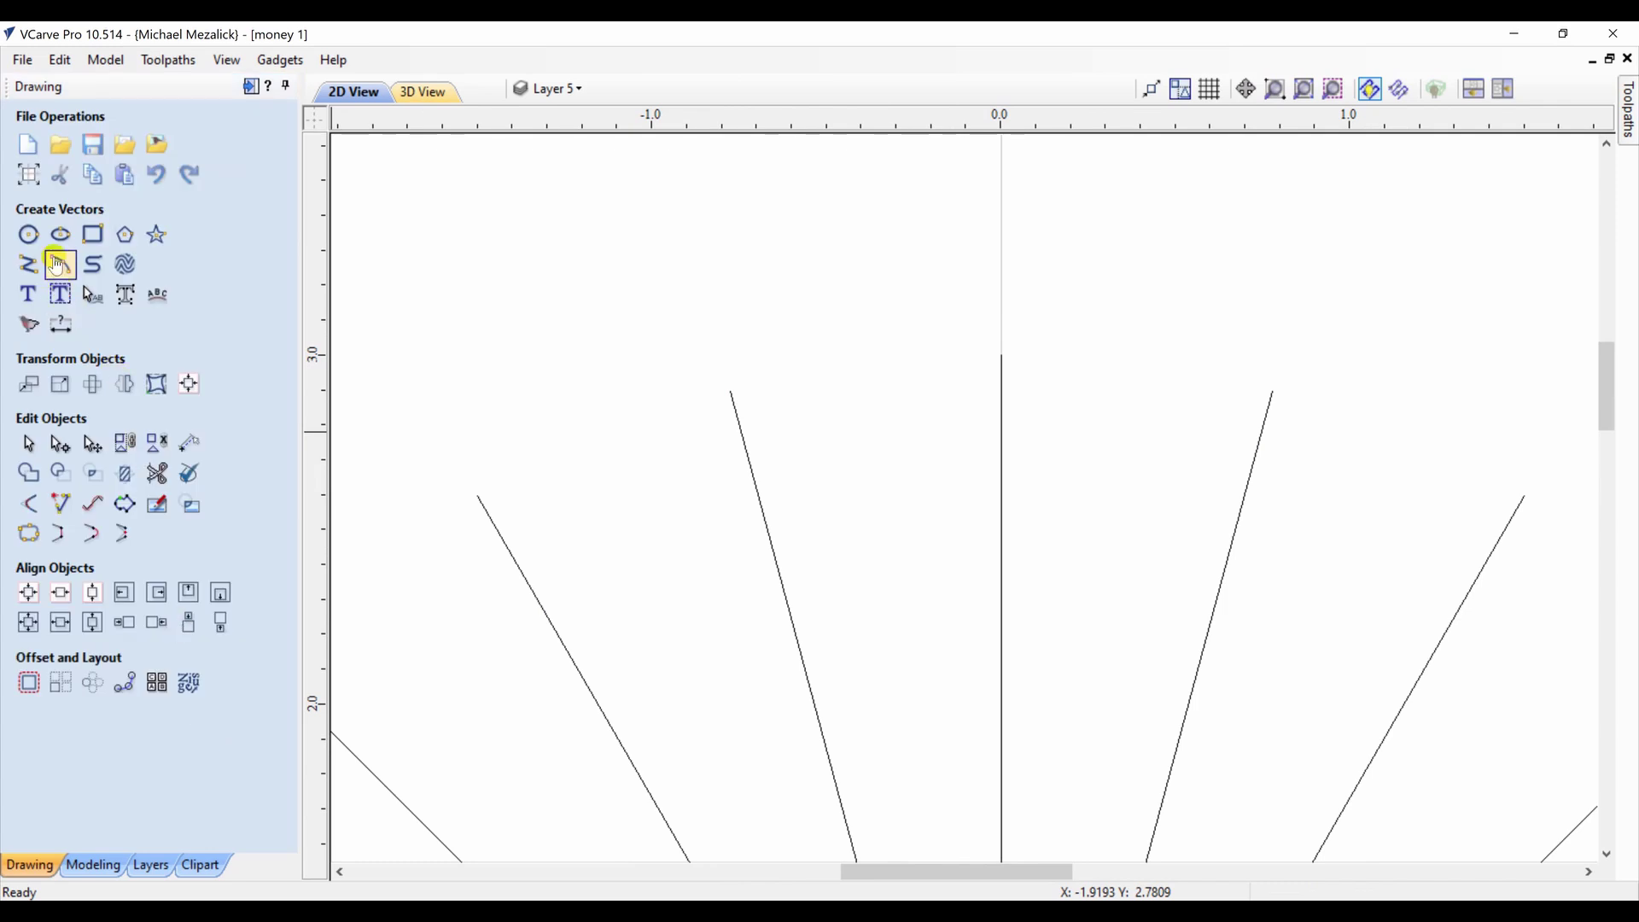
{"action": "left_click", "coordinate": [61, 235]}
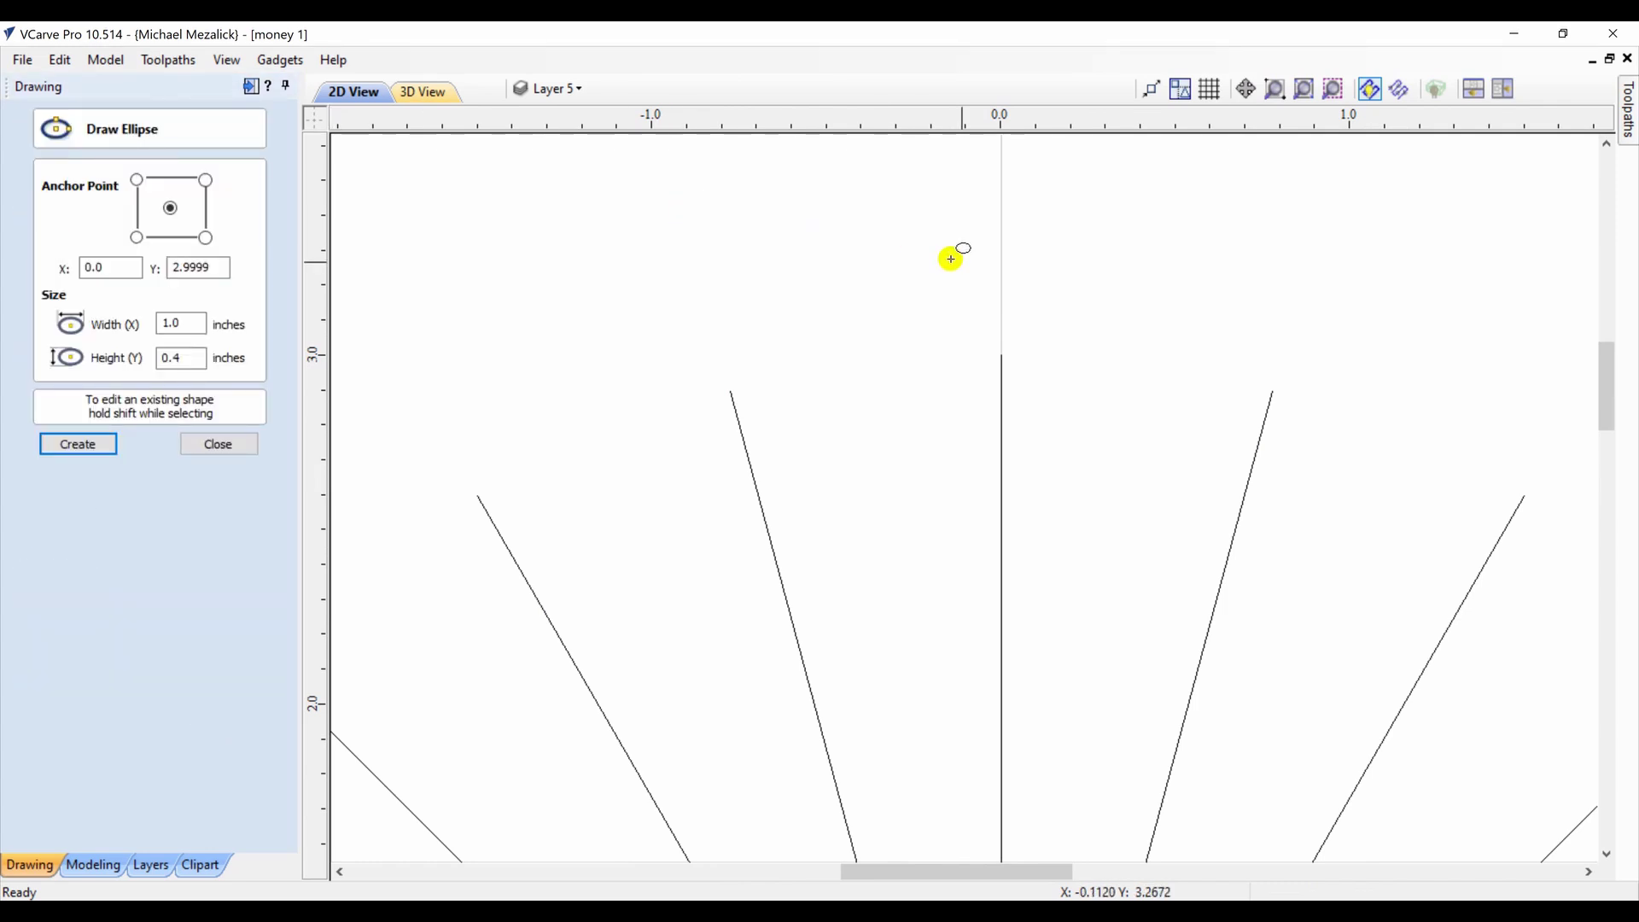
{"action": "left_click_drag", "start_coordinate": [1001, 281], "coordinate": [1056, 296]}
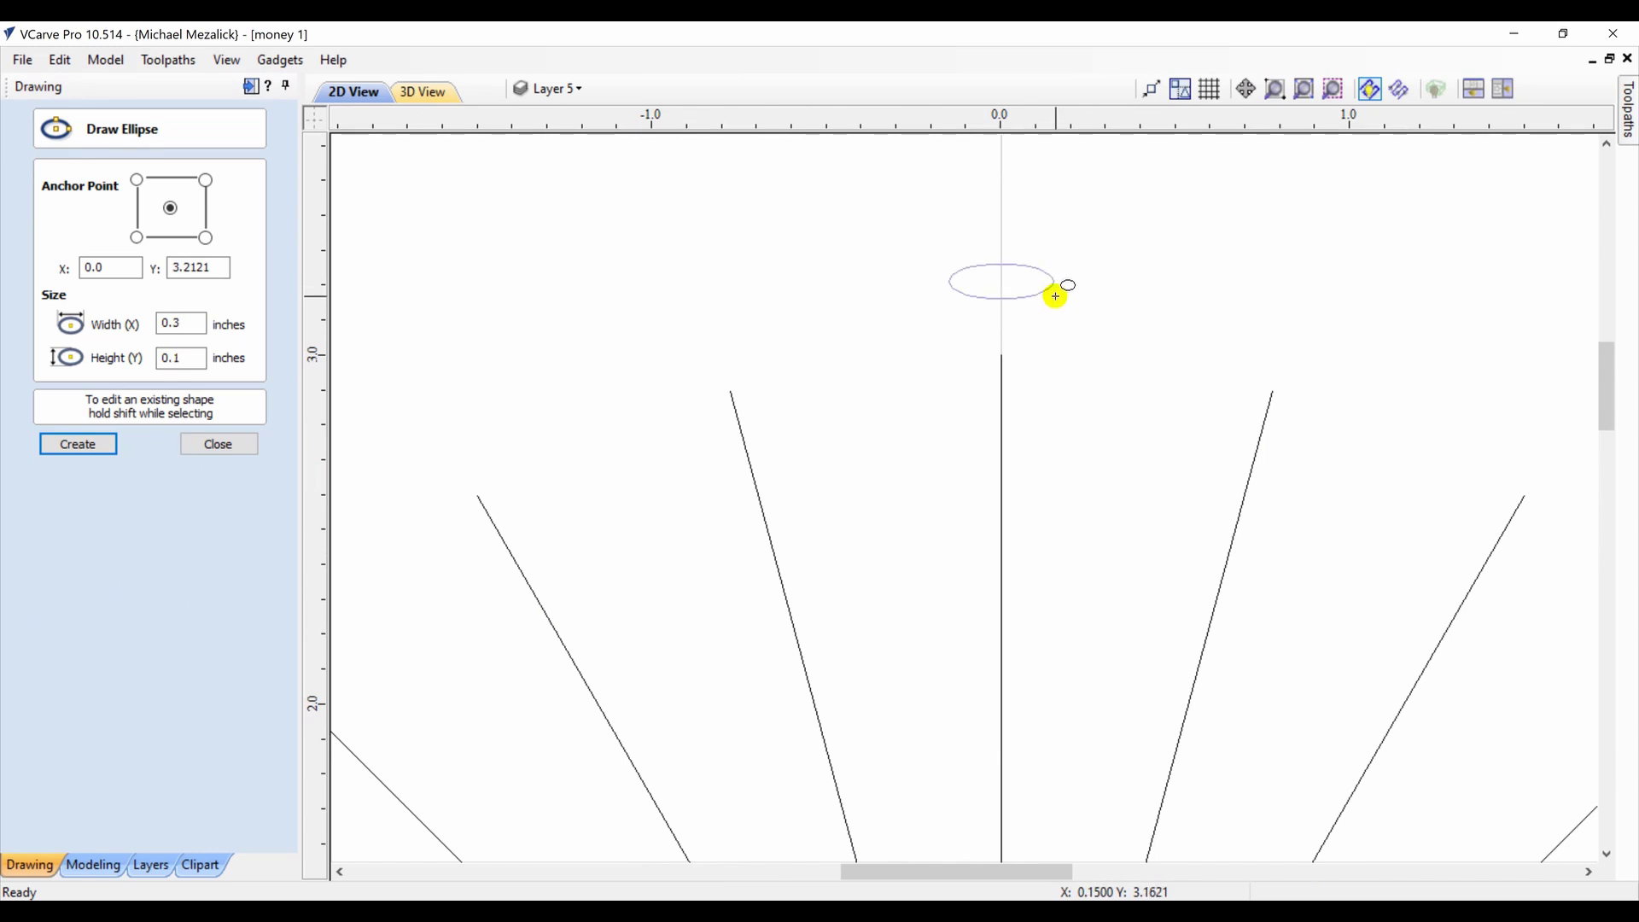
{"action": "left_click_drag", "start_coordinate": [1056, 296], "coordinate": [1130, 321]}
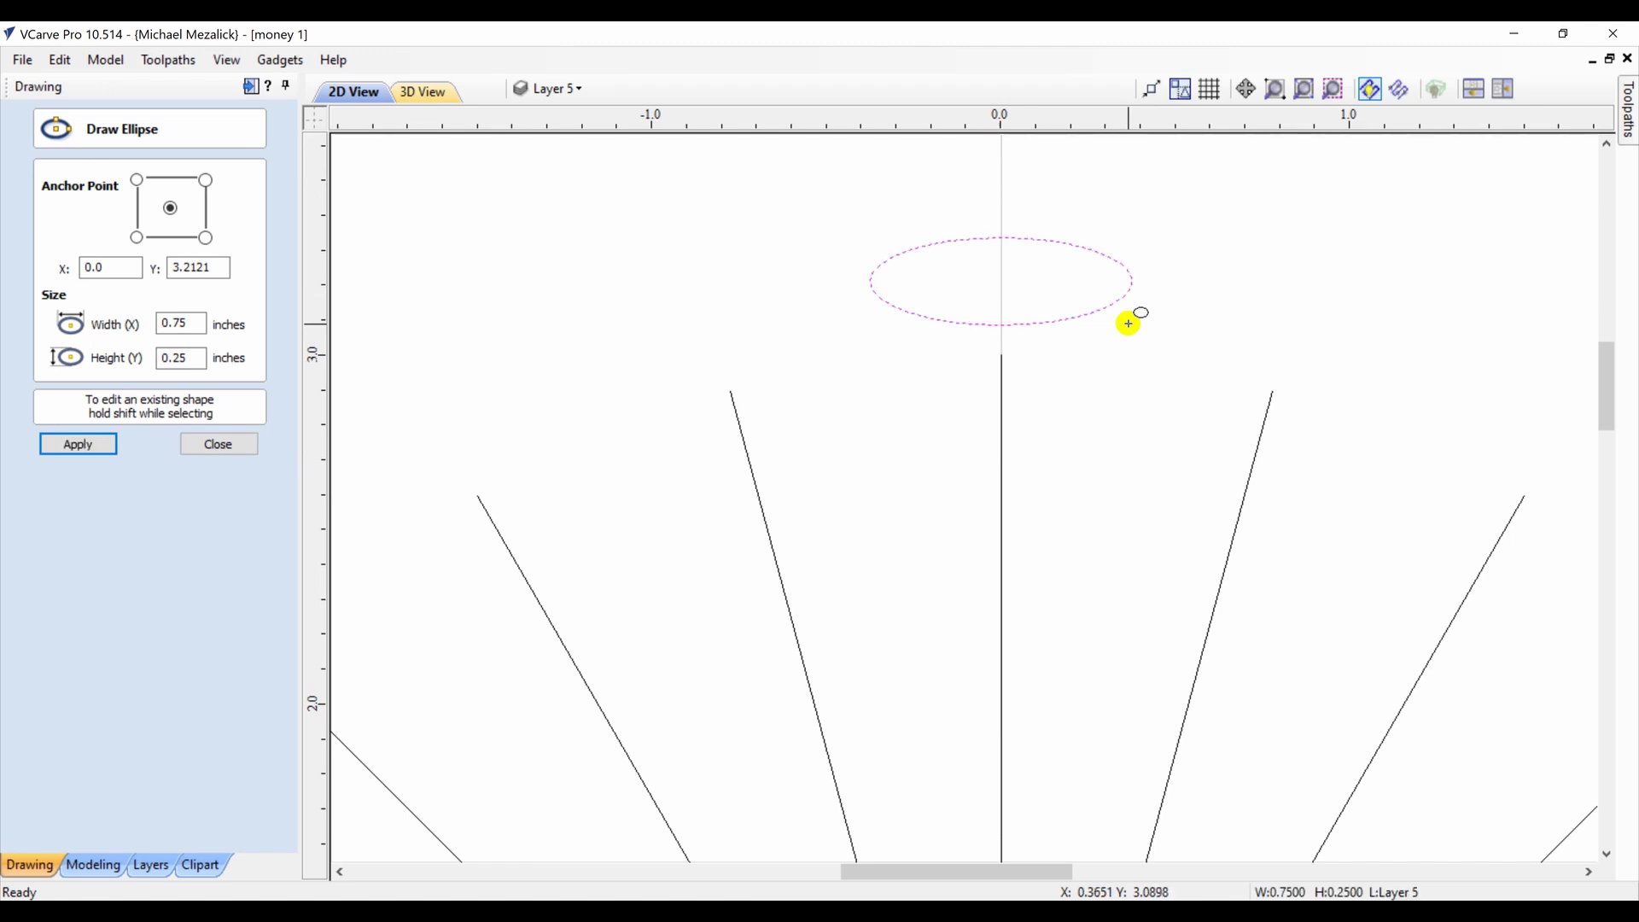
Set the ellipse's width to 0.78 inches and finish the ellipse
{"action": "left_click", "coordinate": [192, 321]}
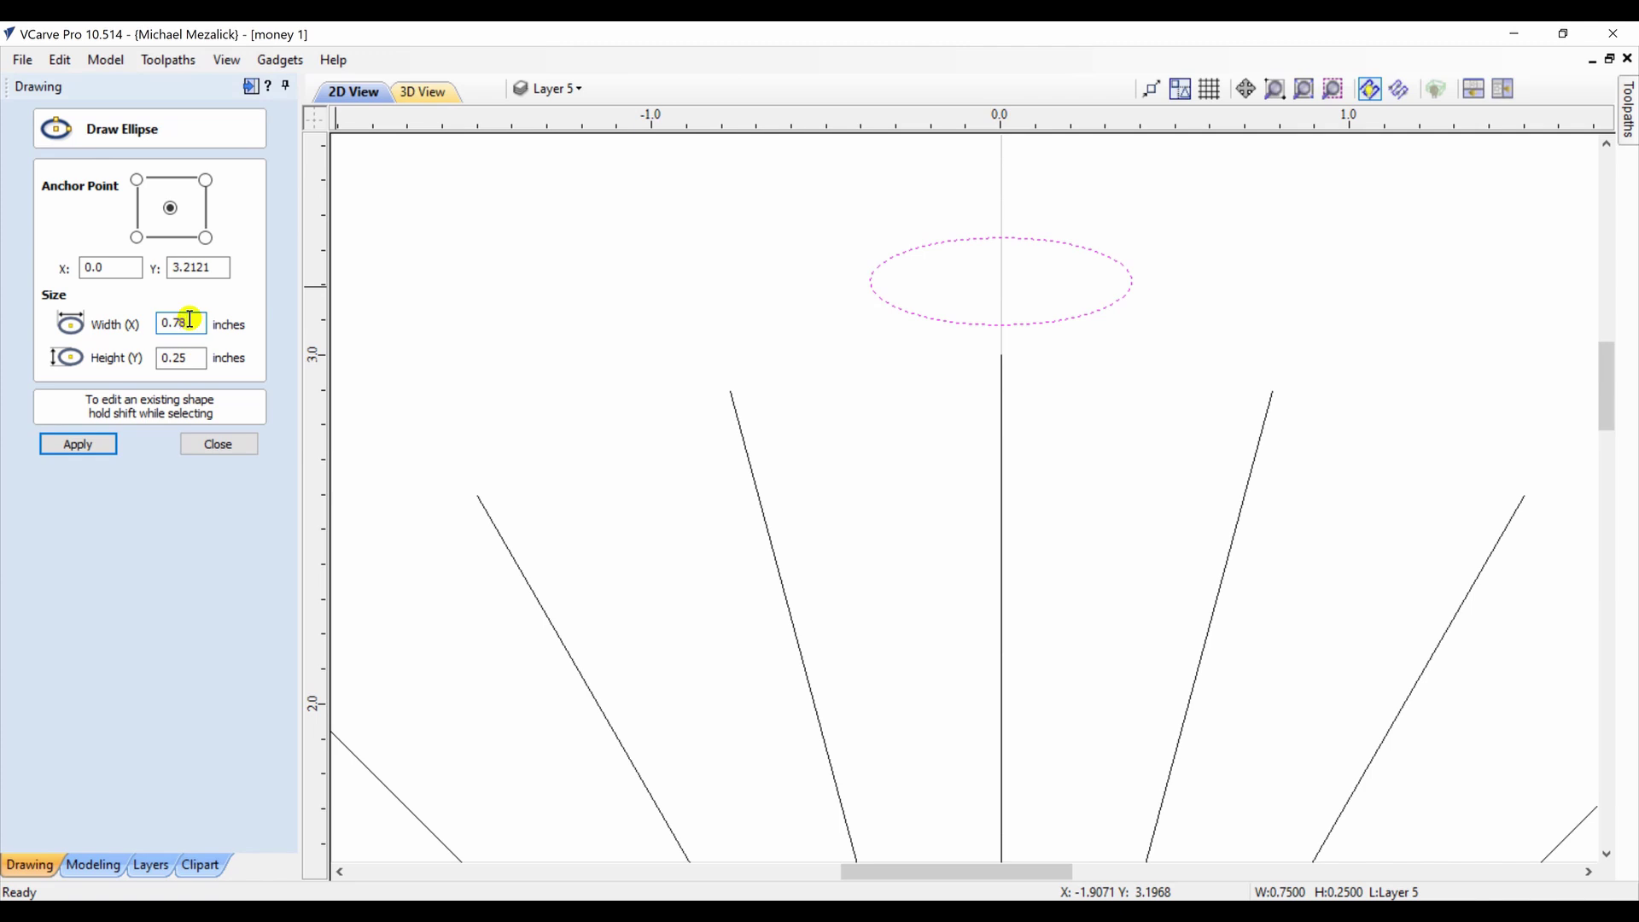
{"action": "type", "text": "8"}
{"action": "key", "text": "Return"}
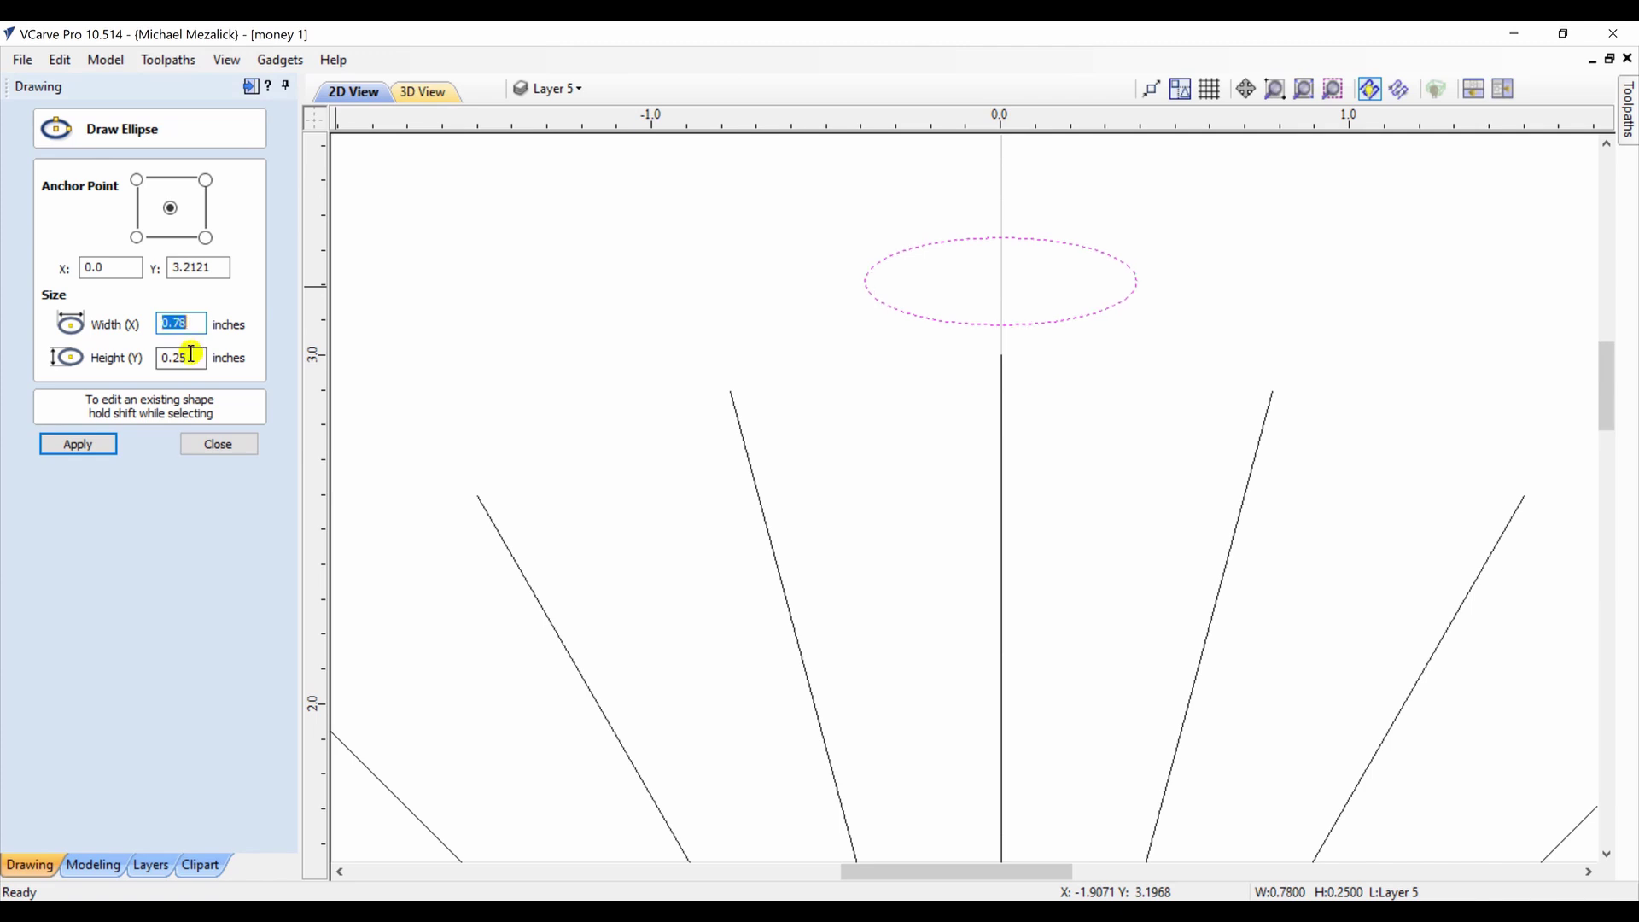
{"action": "left_click", "coordinate": [213, 445]}
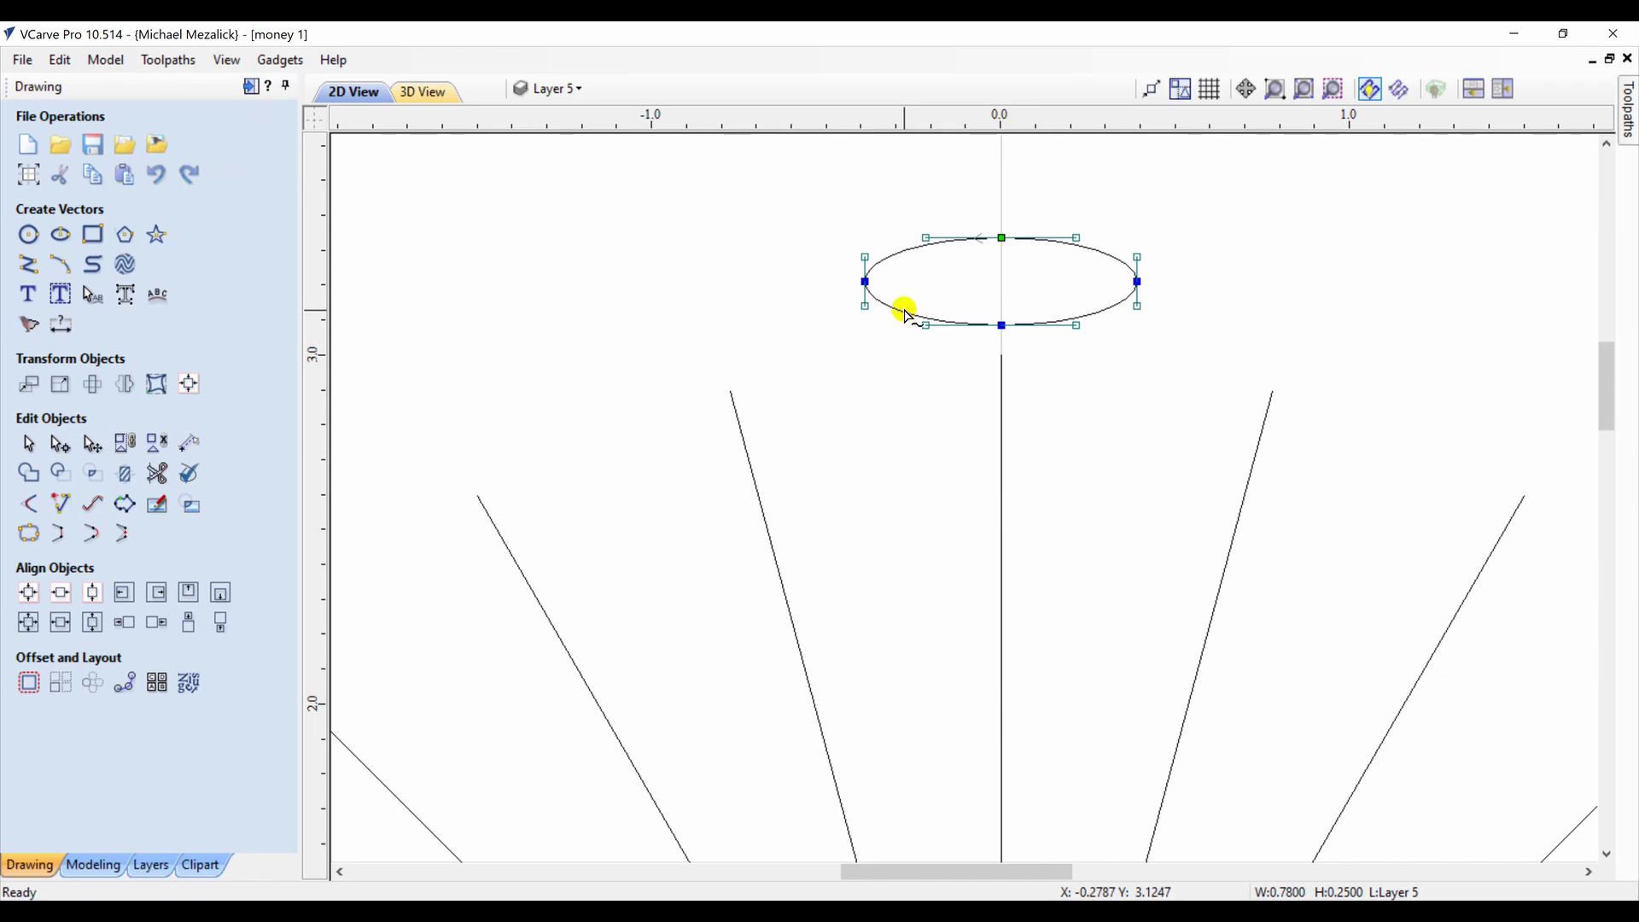
Delete the ellipse's two lower spans and move both end-node handles inward to horizontal, shaping the remaining arc like a bell
{"action": "key", "text": "d"}
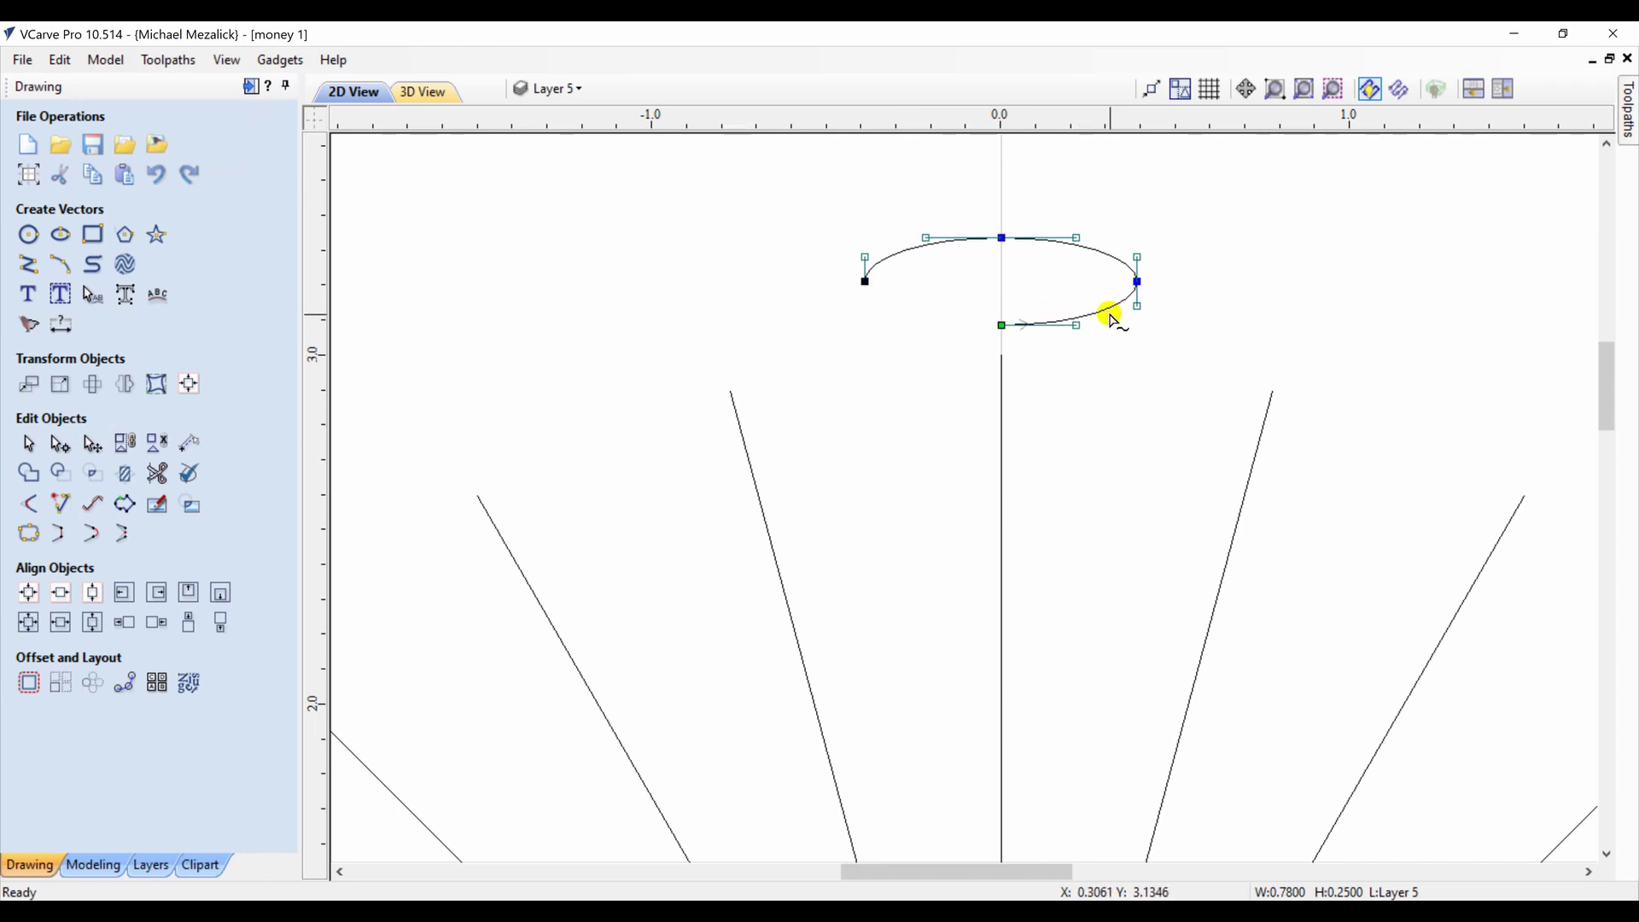
{"action": "key", "text": "d"}
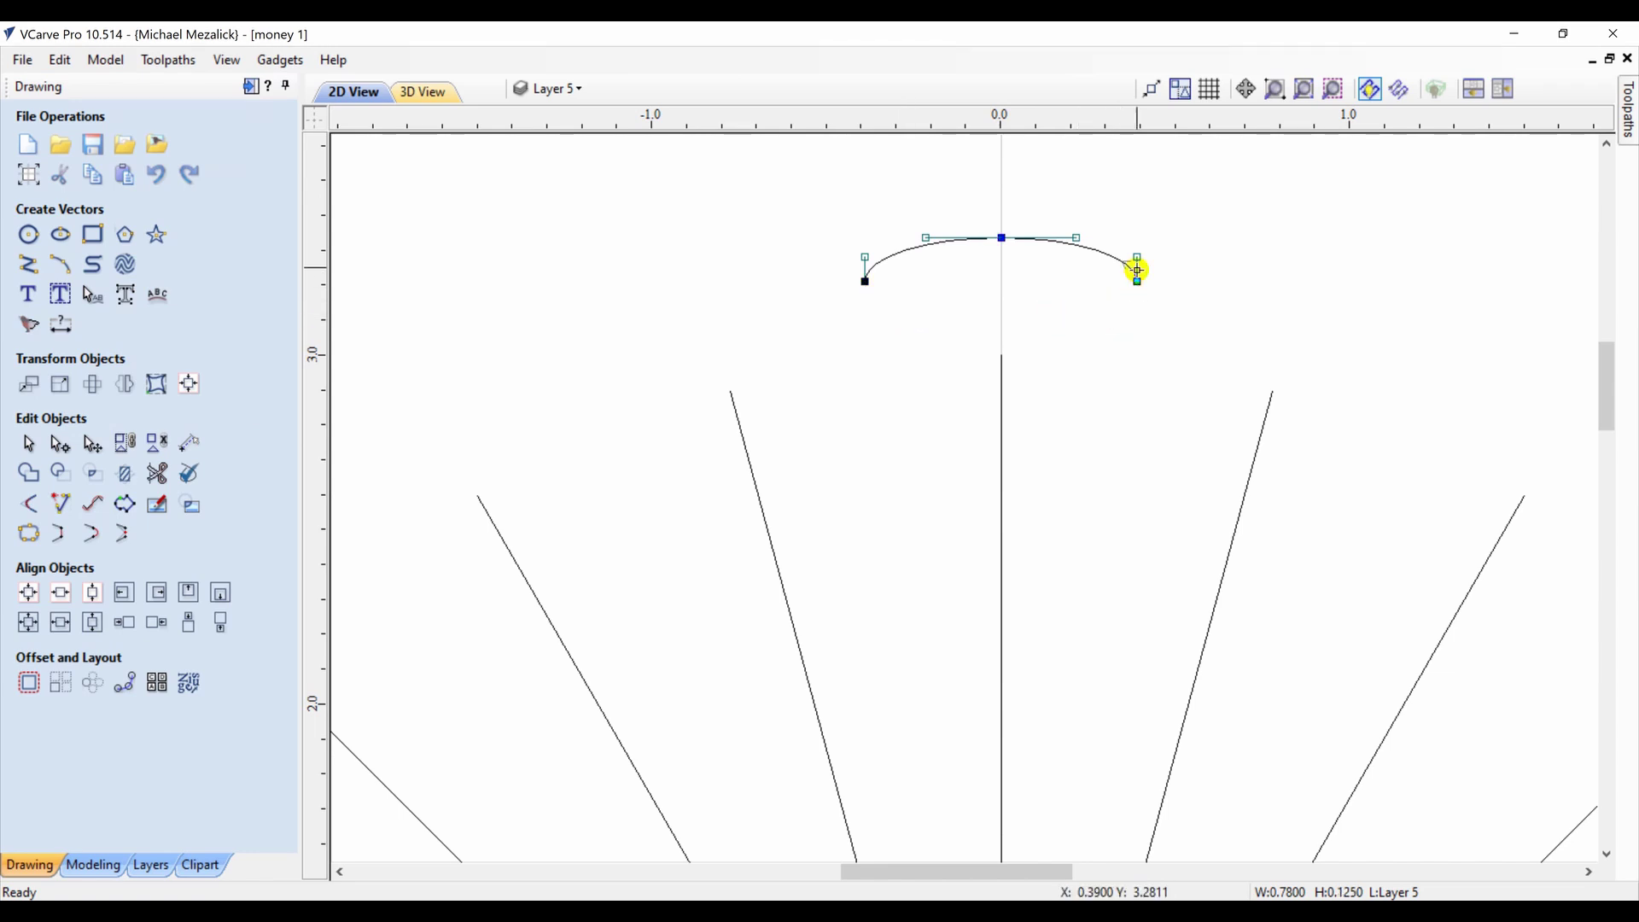
{"action": "left_click_drag", "start_coordinate": [1140, 260], "coordinate": [1105, 281]}
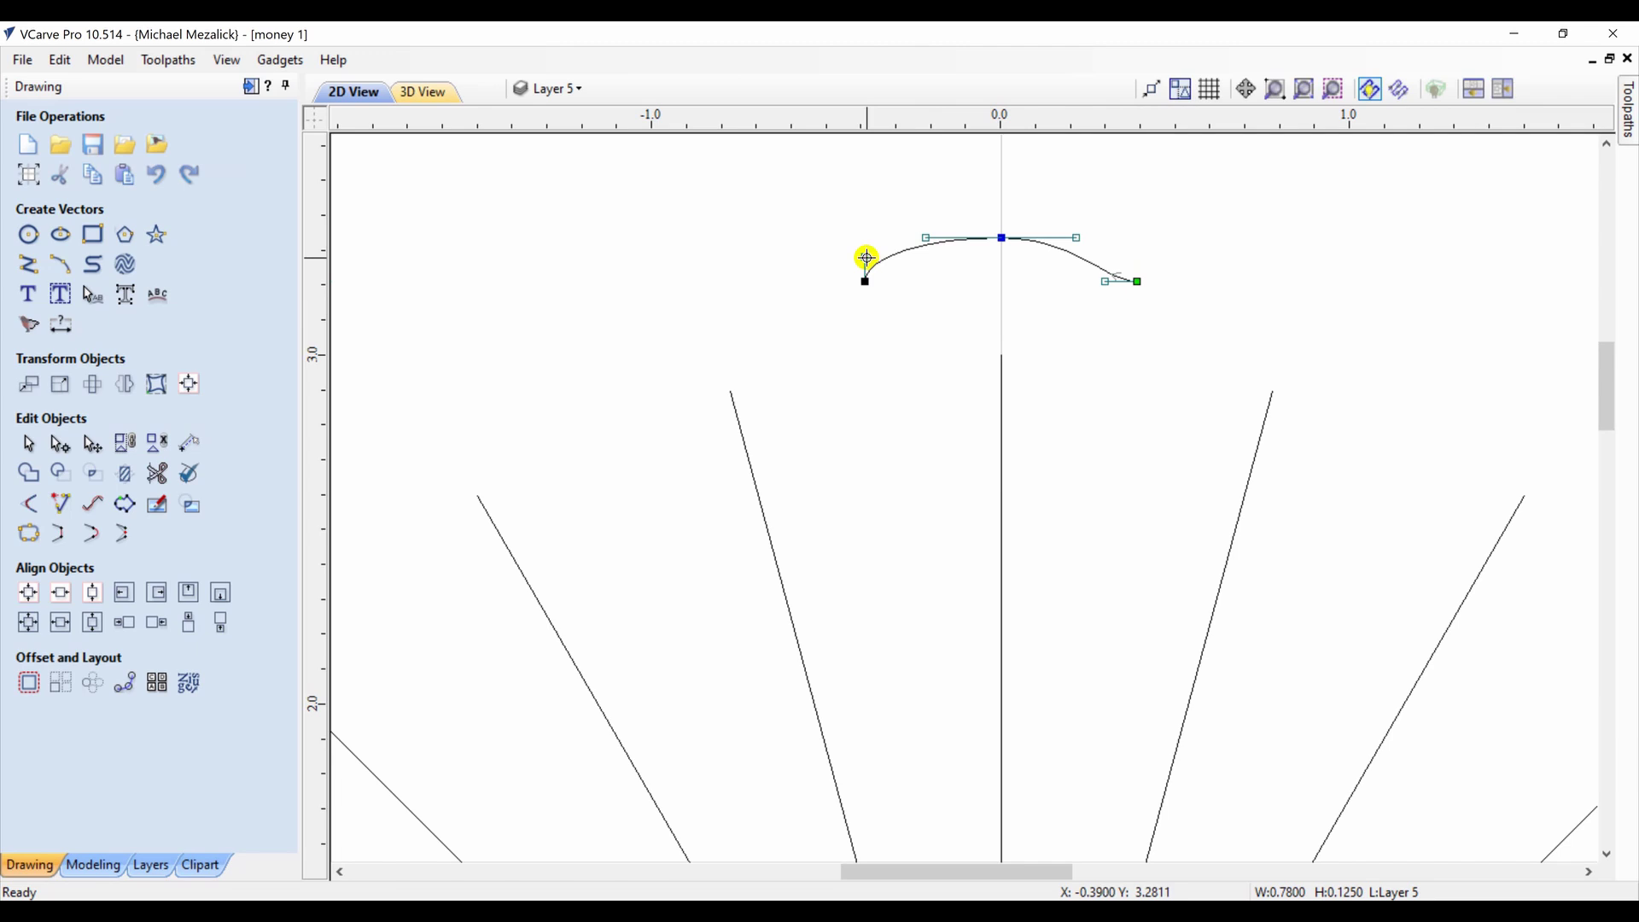
{"action": "left_click_drag", "start_coordinate": [867, 260], "coordinate": [902, 279]}
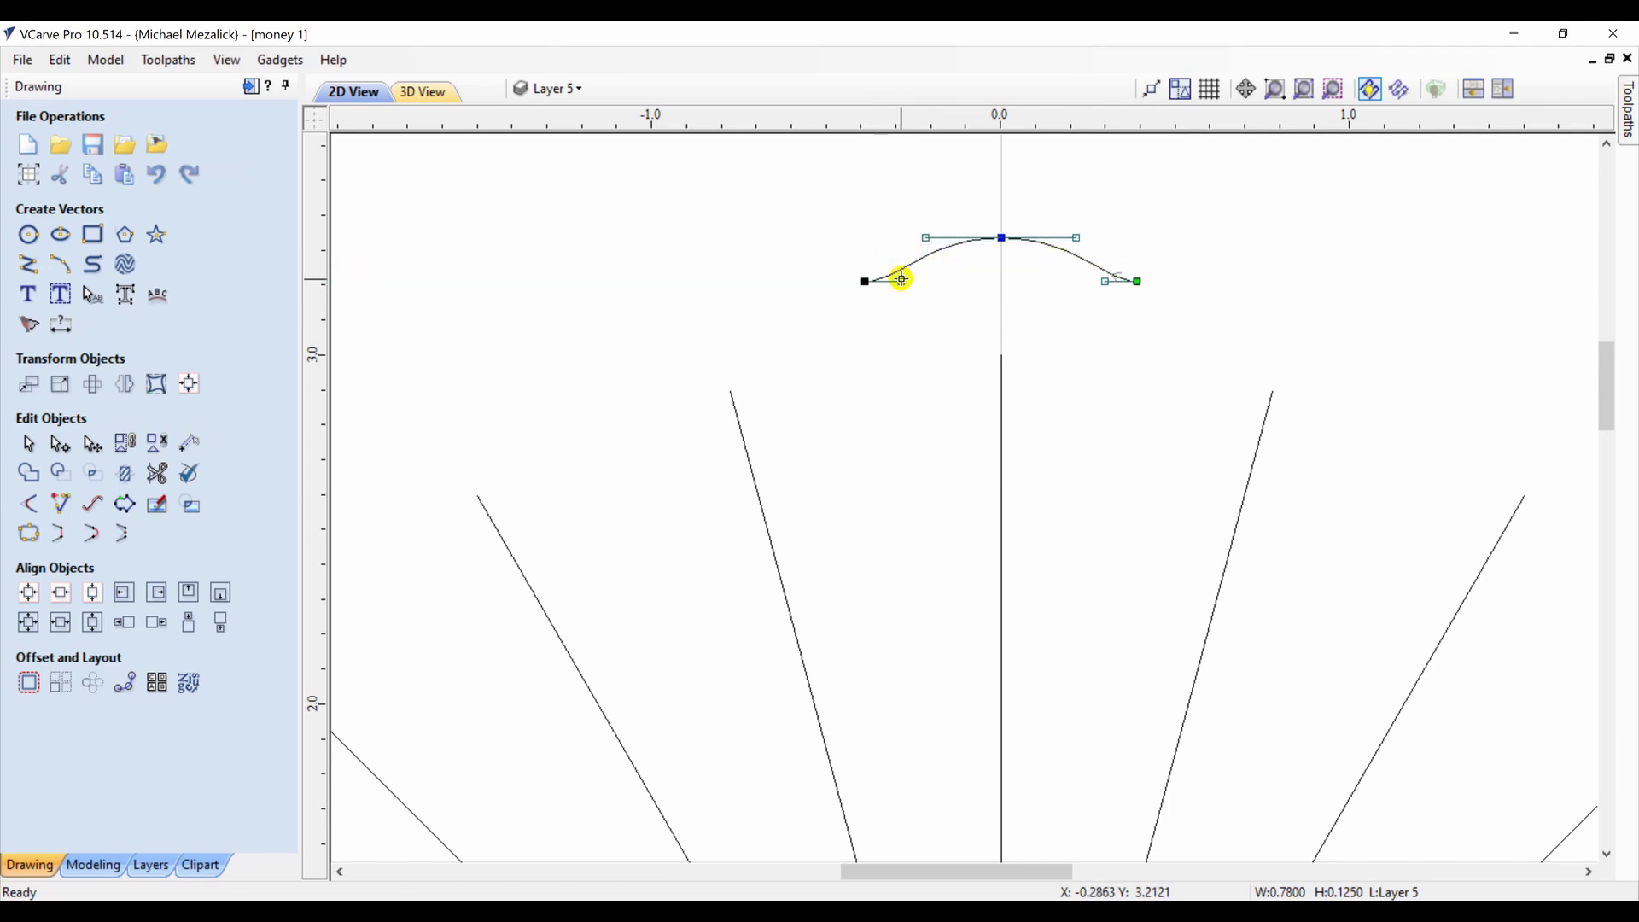
{"action": "left_click", "coordinate": [865, 340]}
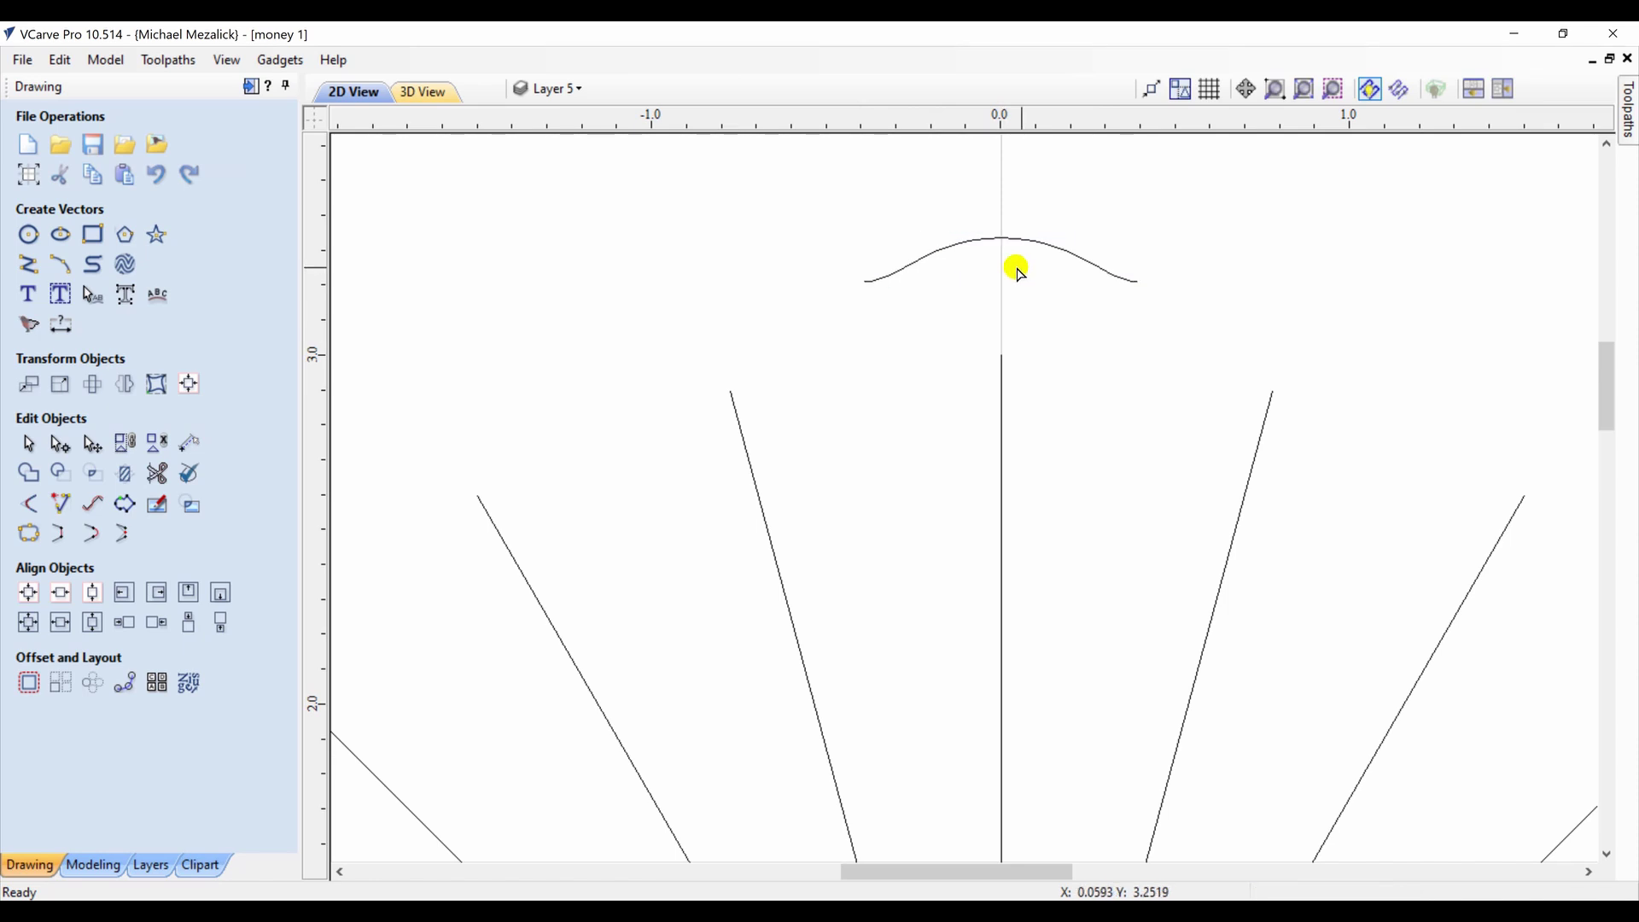
Cut the bell-shaped curve at its top middle node and delete the right half
{"action": "left_click", "coordinate": [1074, 255]}
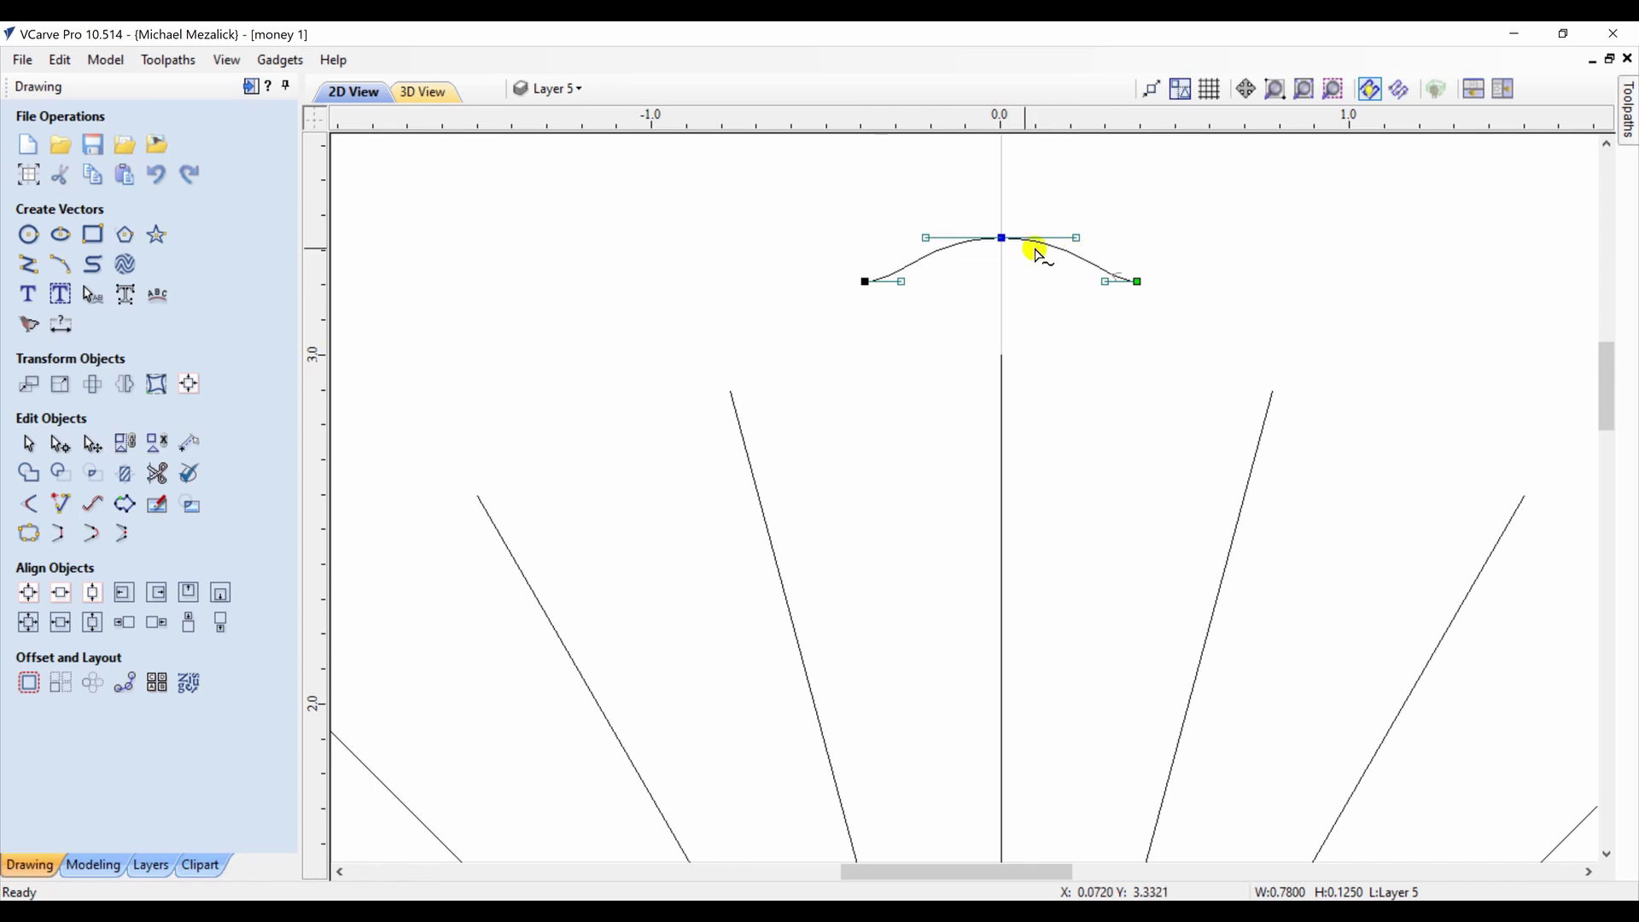
{"action": "key", "text": "c"}
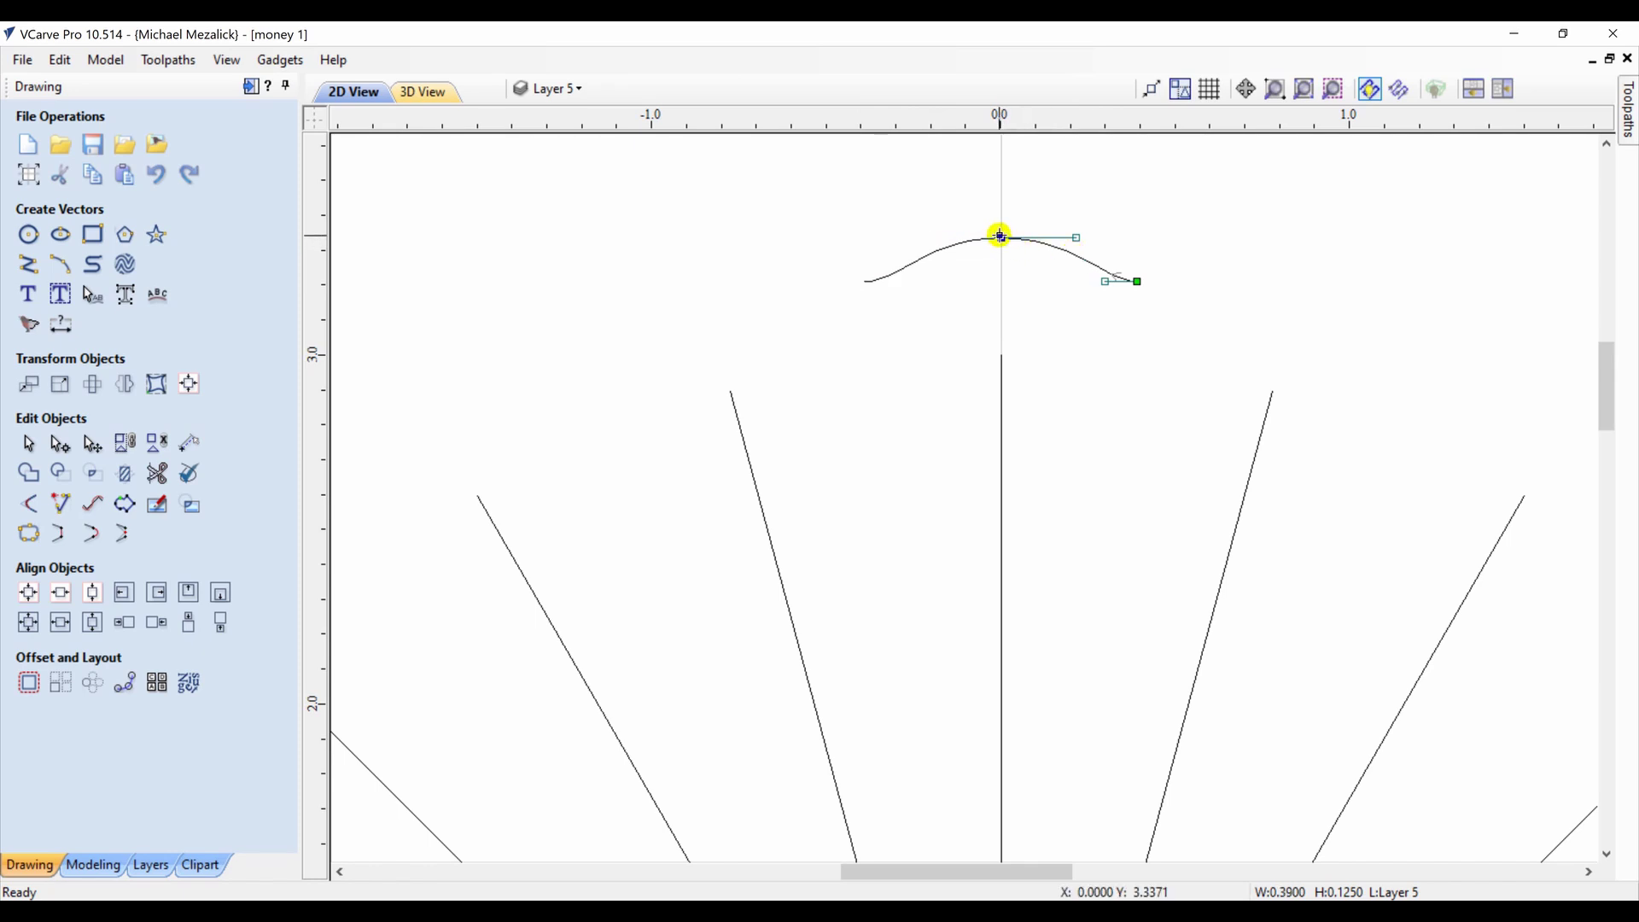
{"action": "key", "text": "Delete"}
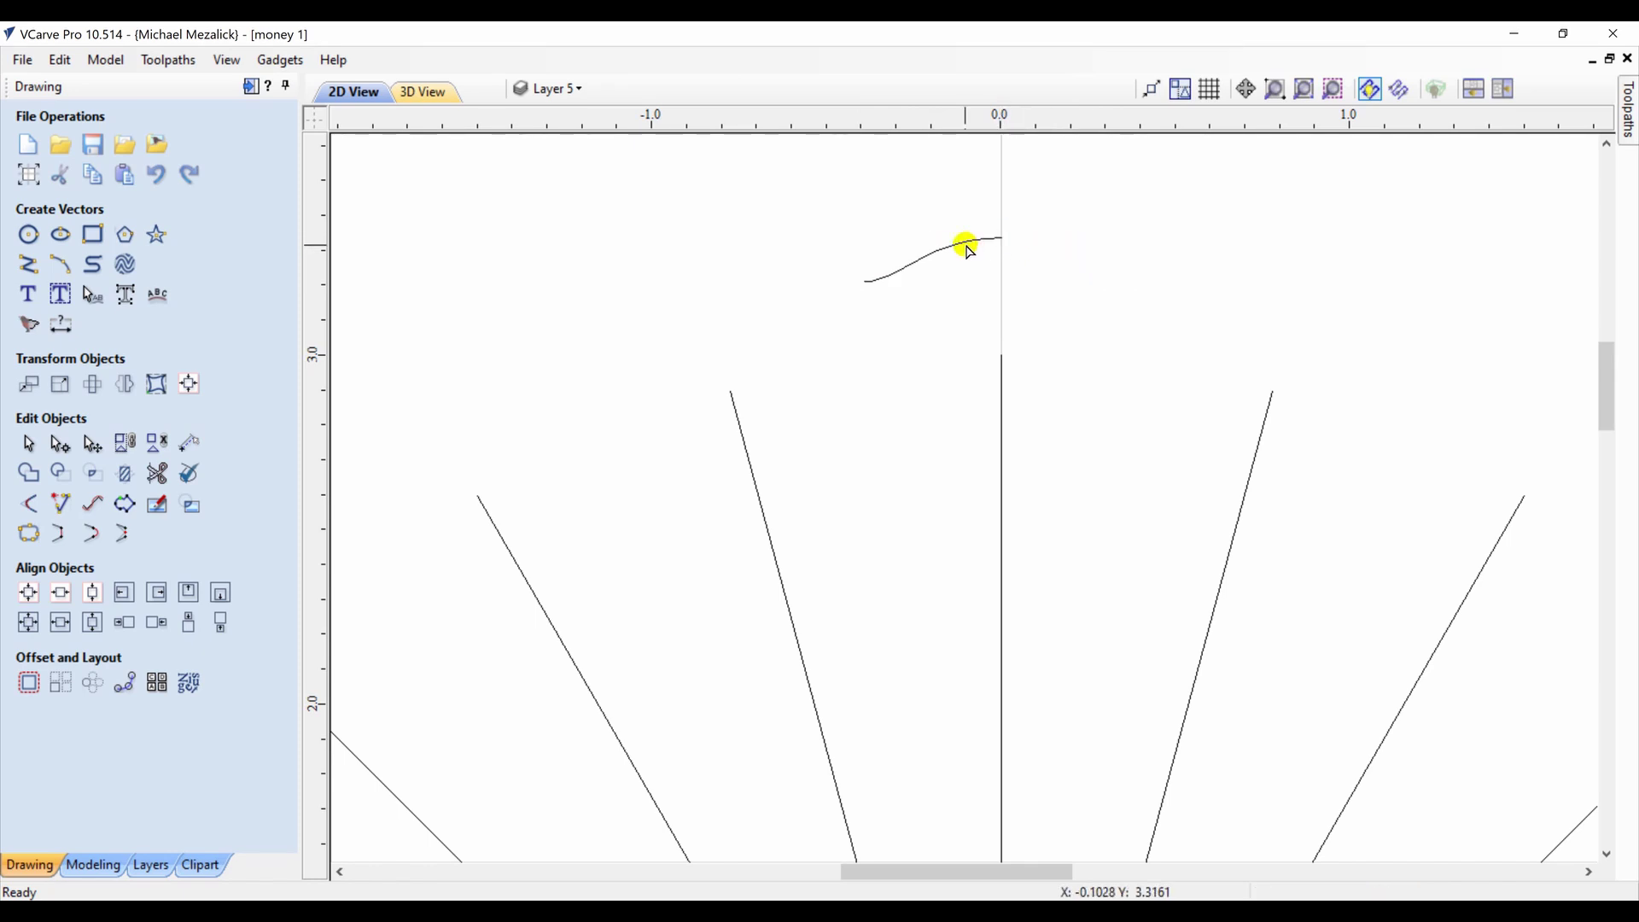
Flip a mirrored copy of the left half-curve horizontally about the job center, and join the two halves into one curve
{"action": "left_click", "coordinate": [964, 248]}
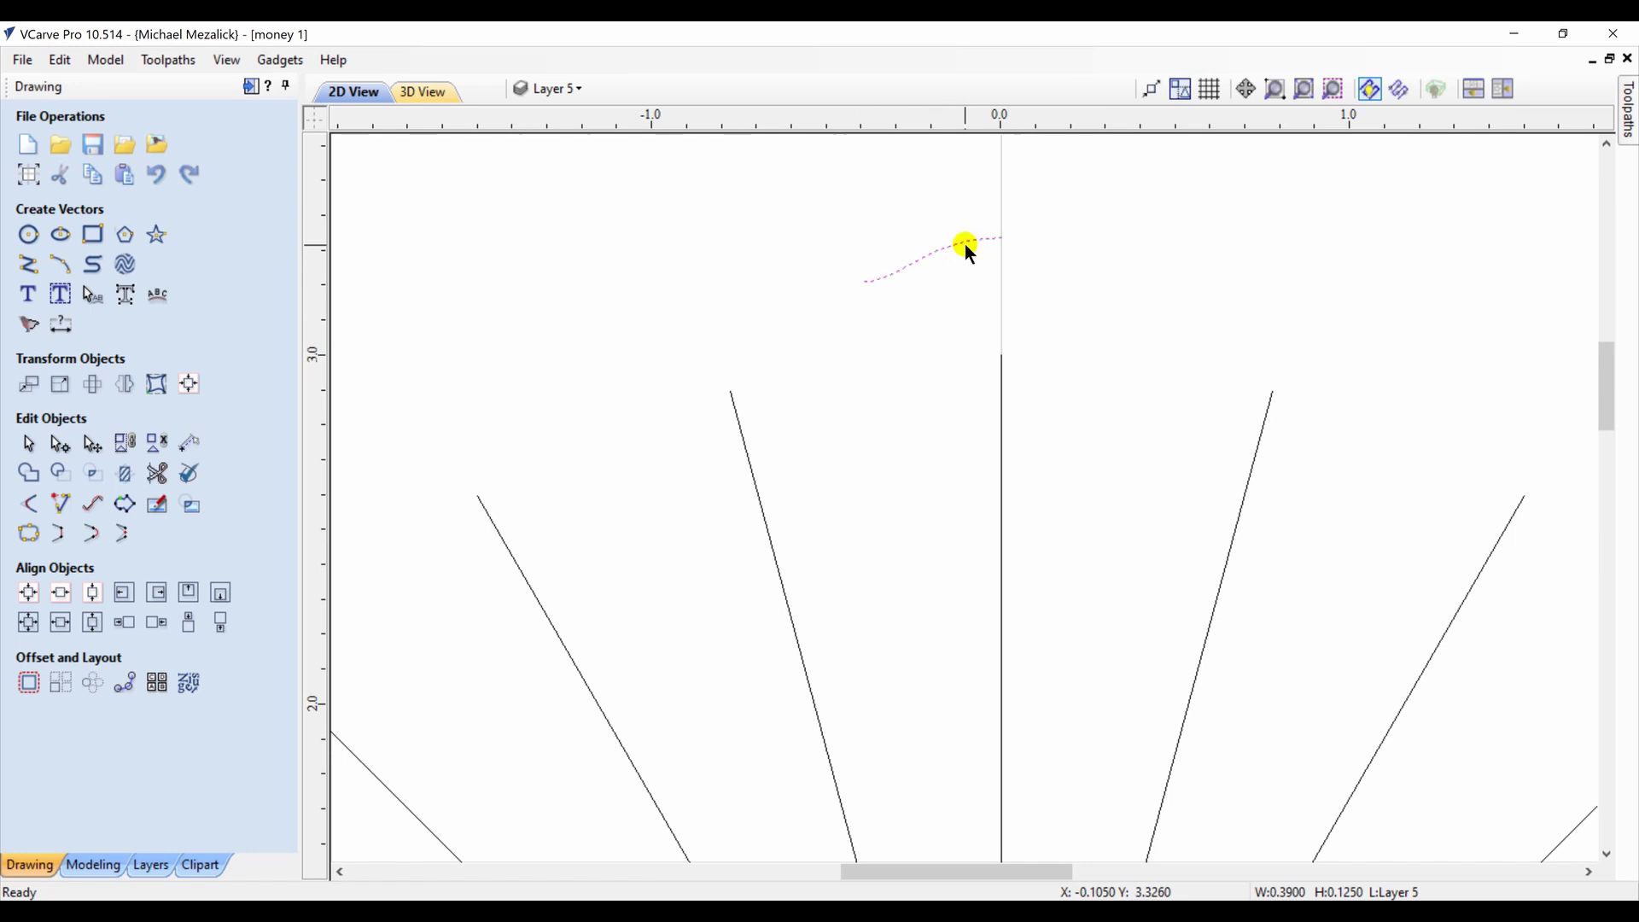
{"action": "left_click", "coordinate": [124, 385]}
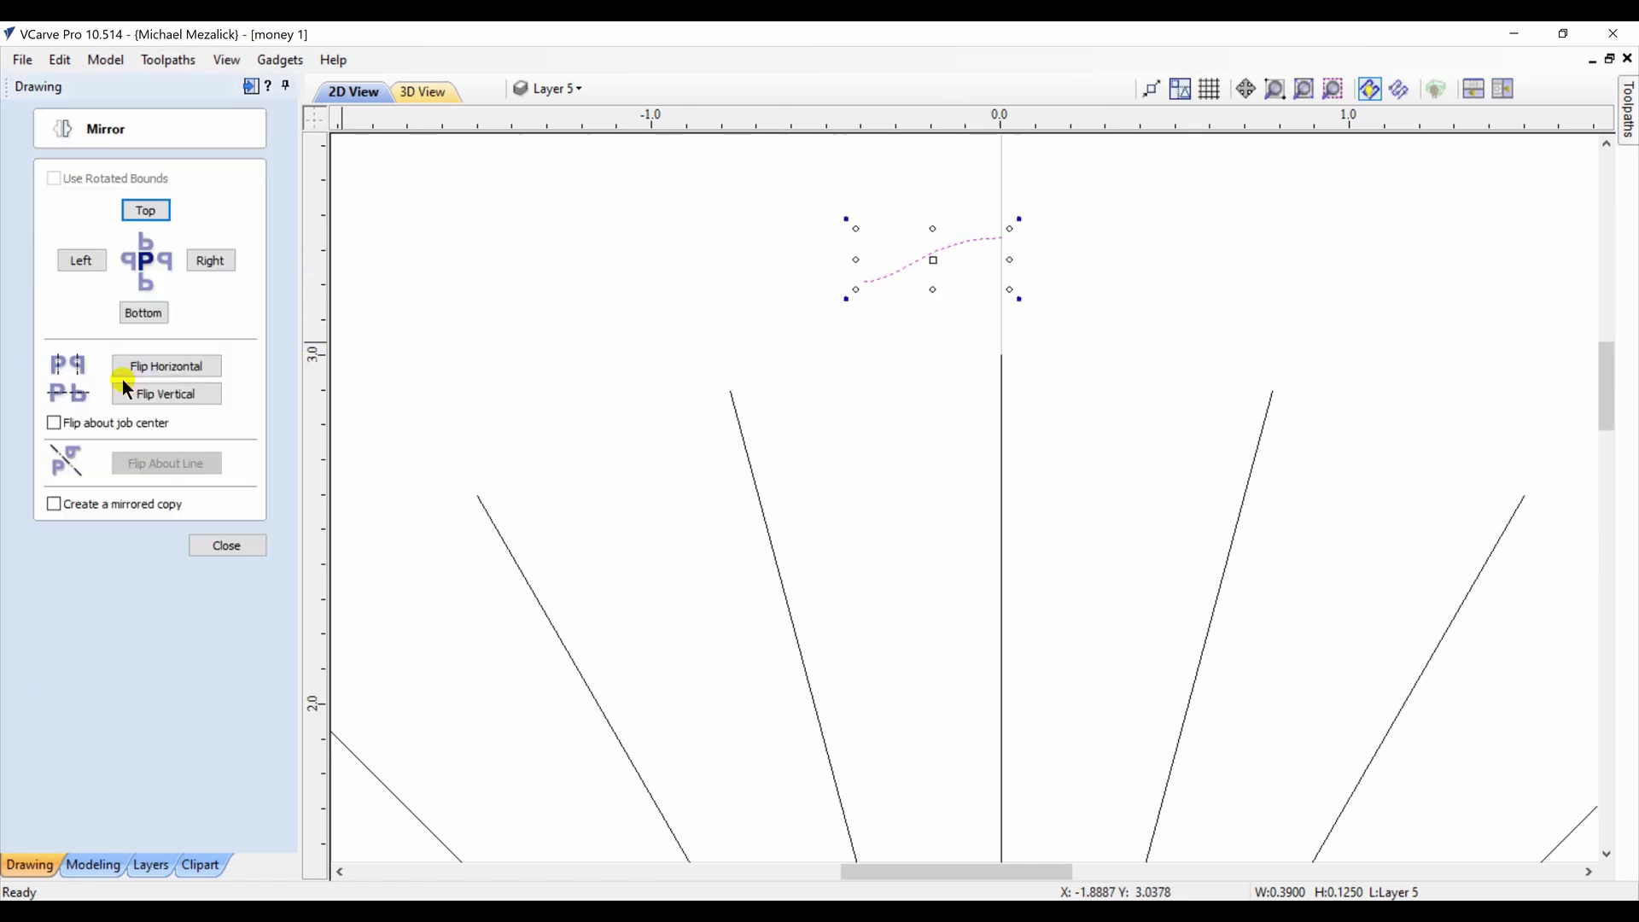
{"action": "left_click", "coordinate": [55, 504]}
{"action": "left_click", "coordinate": [54, 503]}
{"action": "left_click", "coordinate": [55, 422]}
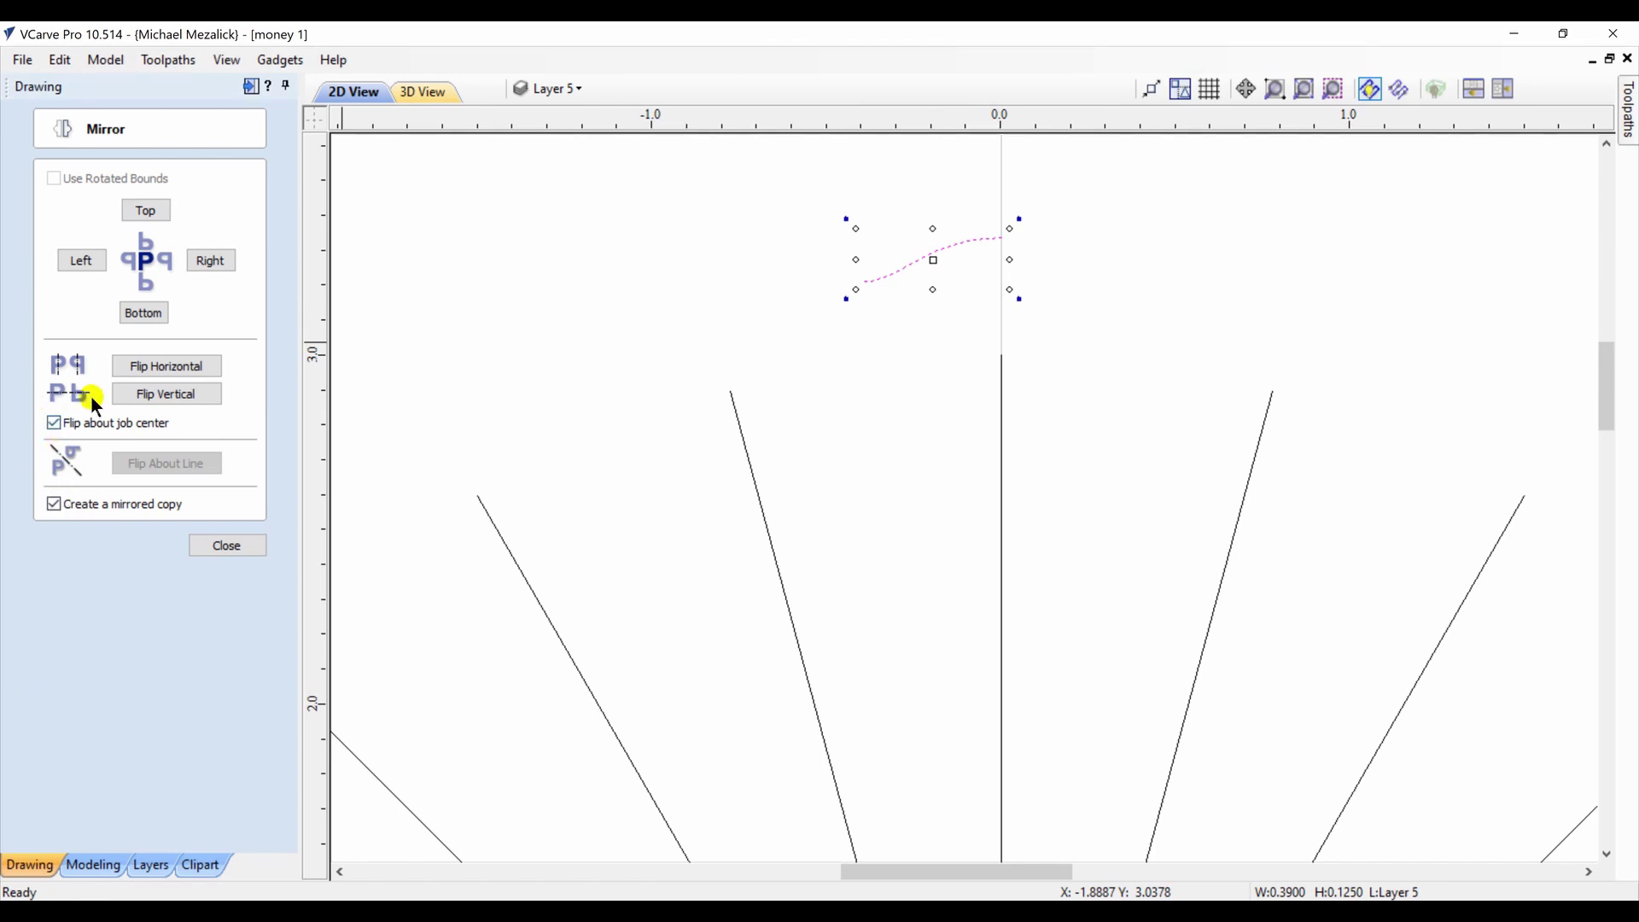
{"action": "left_click", "coordinate": [154, 367]}
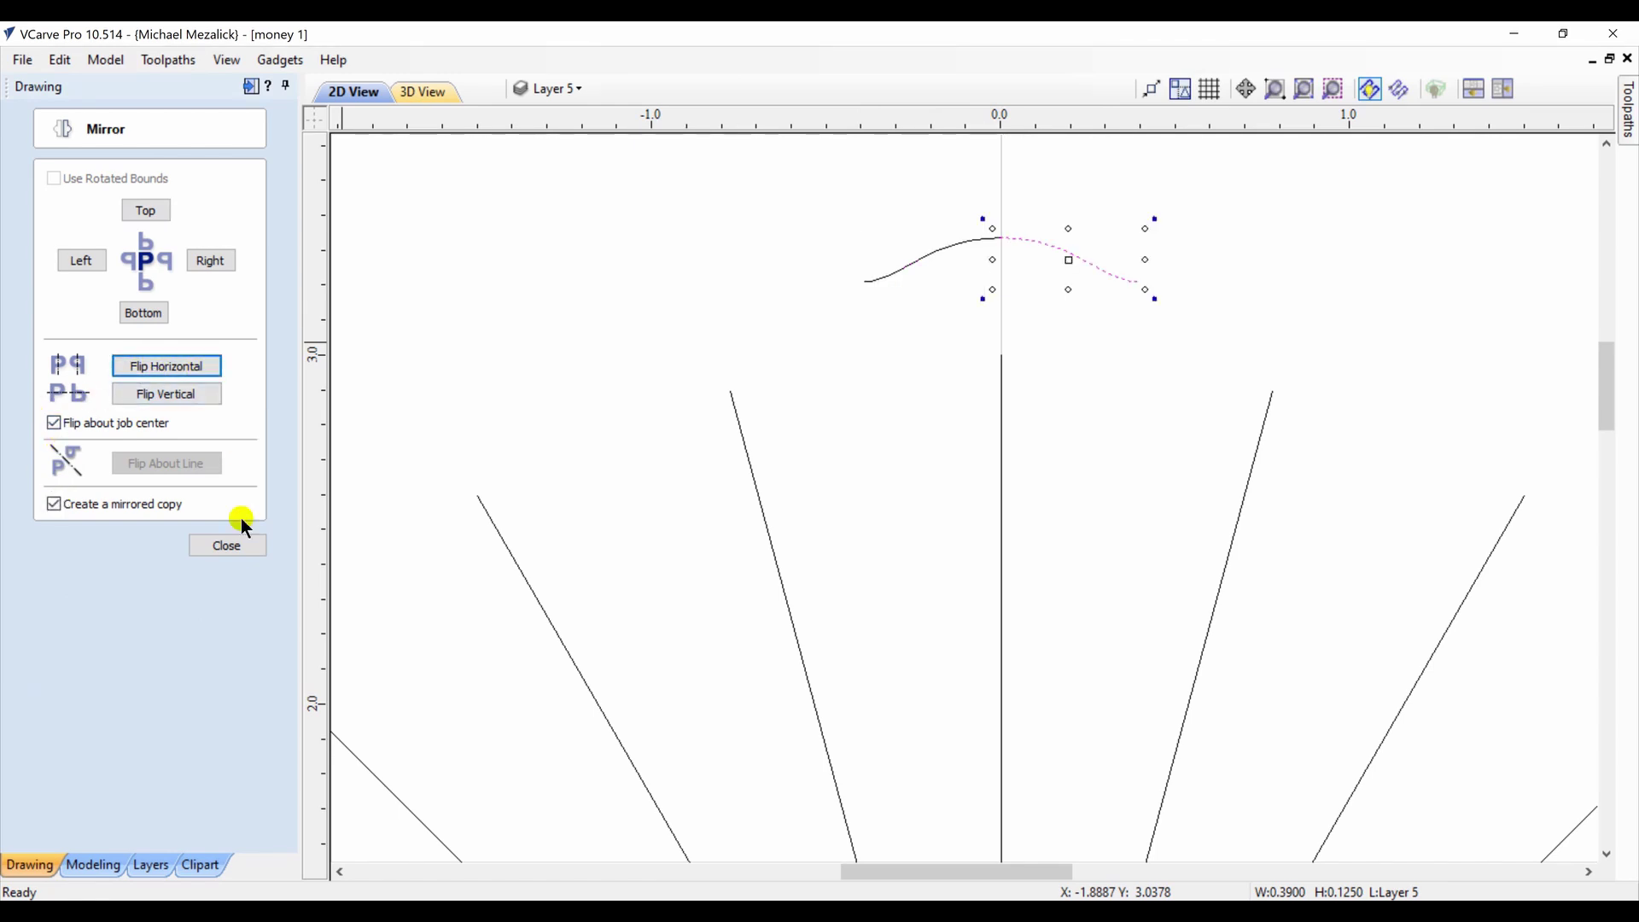
{"action": "left_click", "coordinate": [229, 545]}
{"action": "left_click", "coordinate": [924, 268], "text": "shift"}
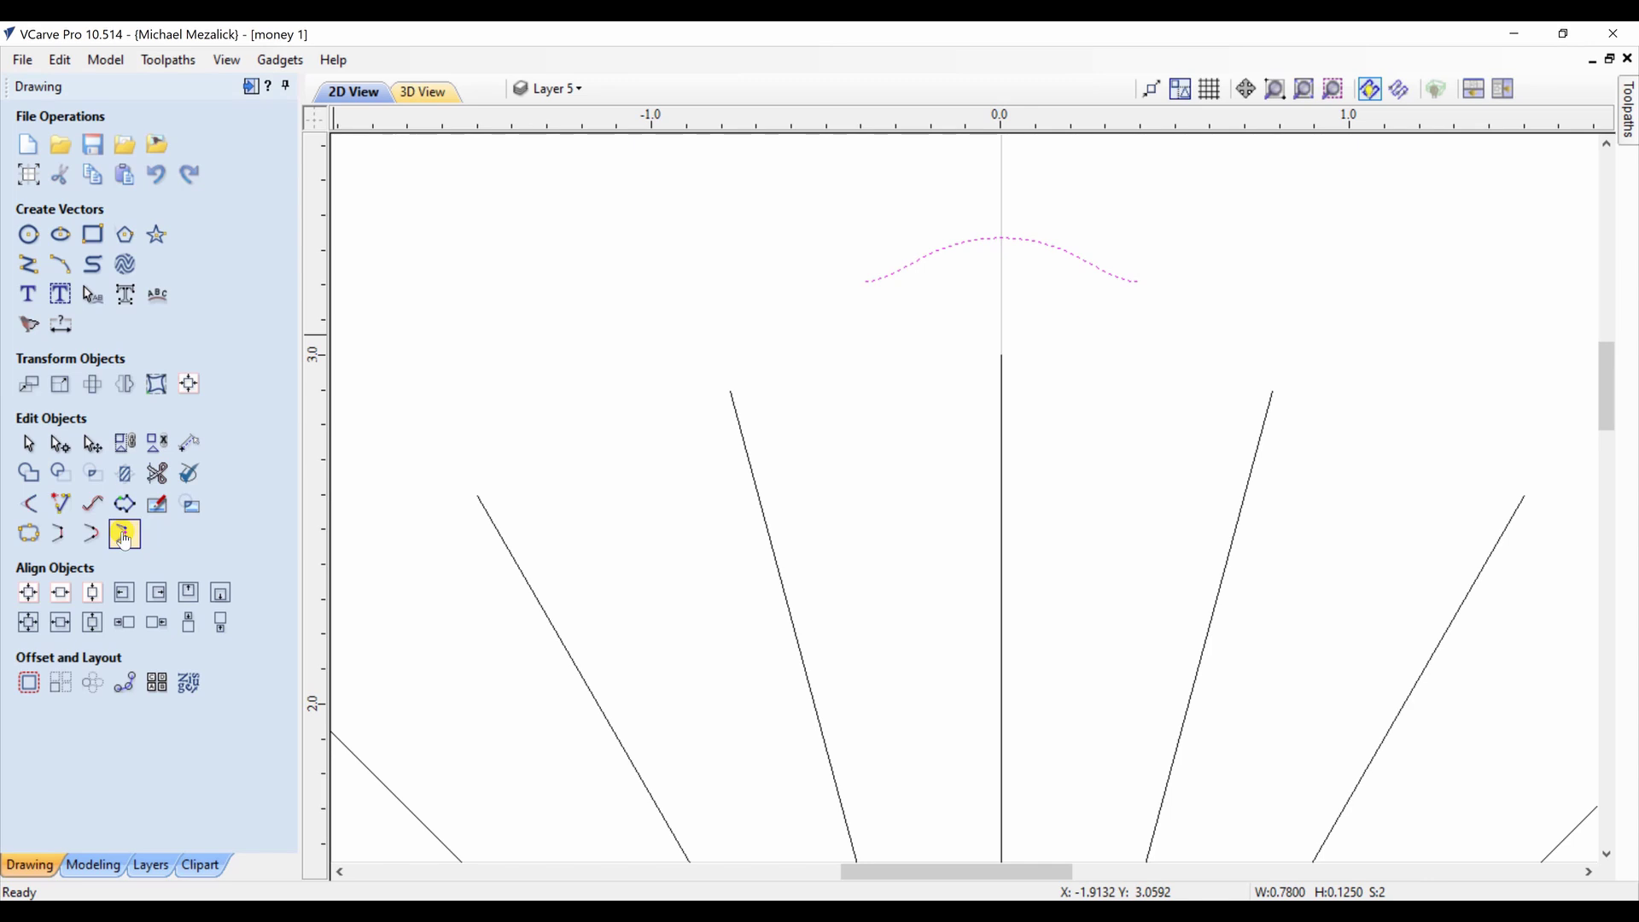
{"action": "key", "text": "Escape"}
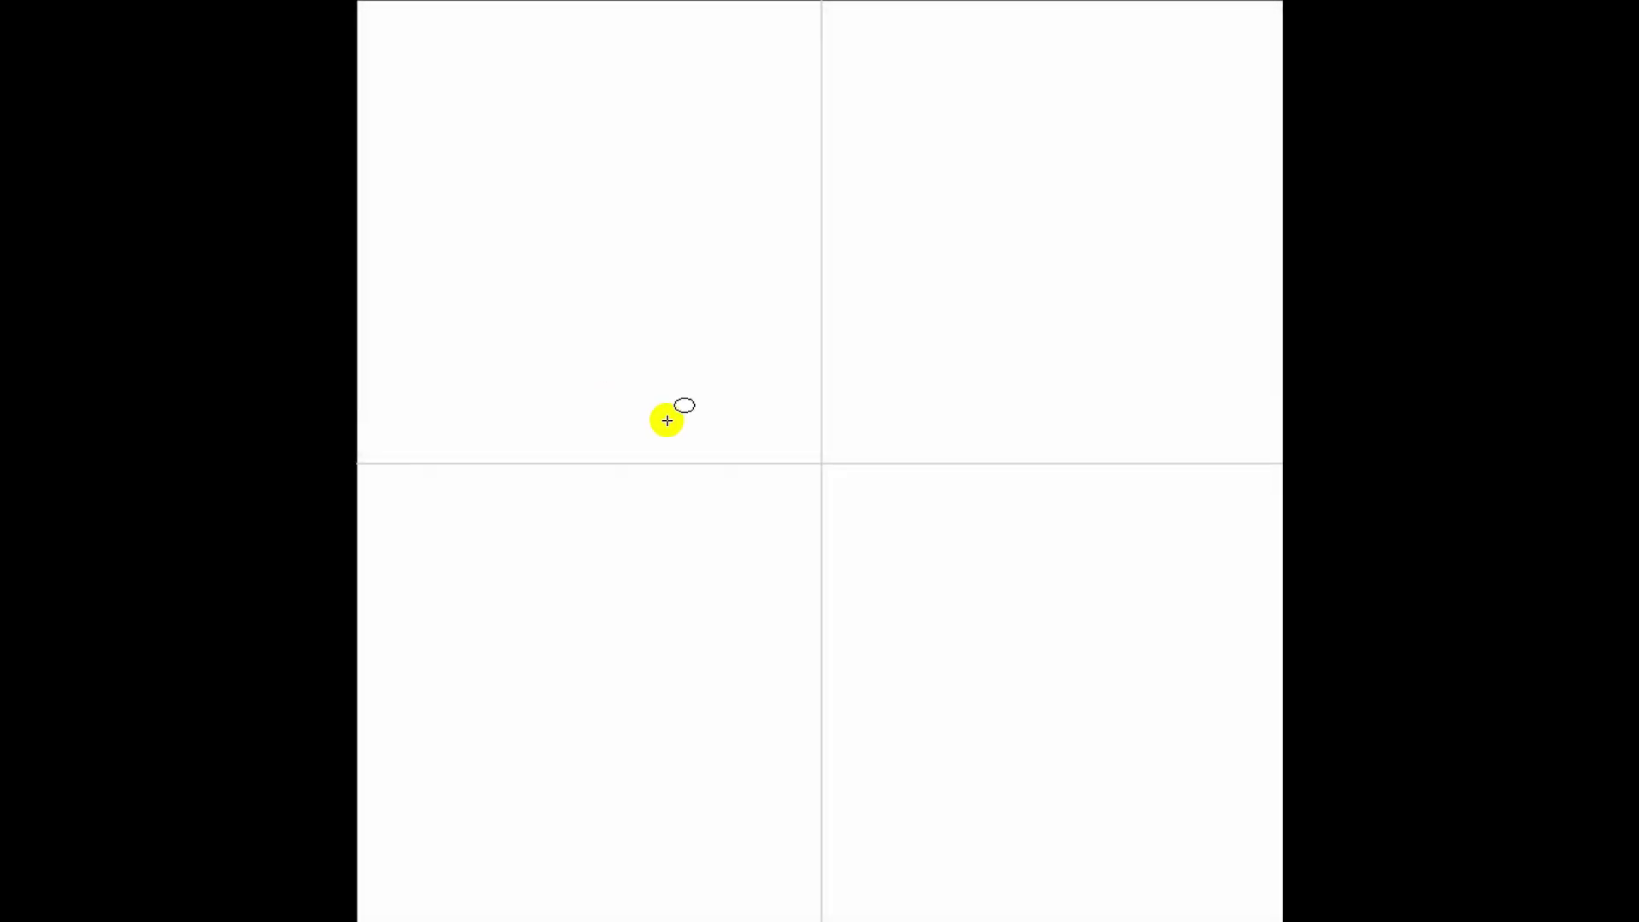
Draw a wide ellipse centred on the job origin and delete its two lower spans in node editing
{"action": "left_click_drag", "start_coordinate": [819, 464], "coordinate": [1156, 595]}
{"action": "key", "text": "n"}
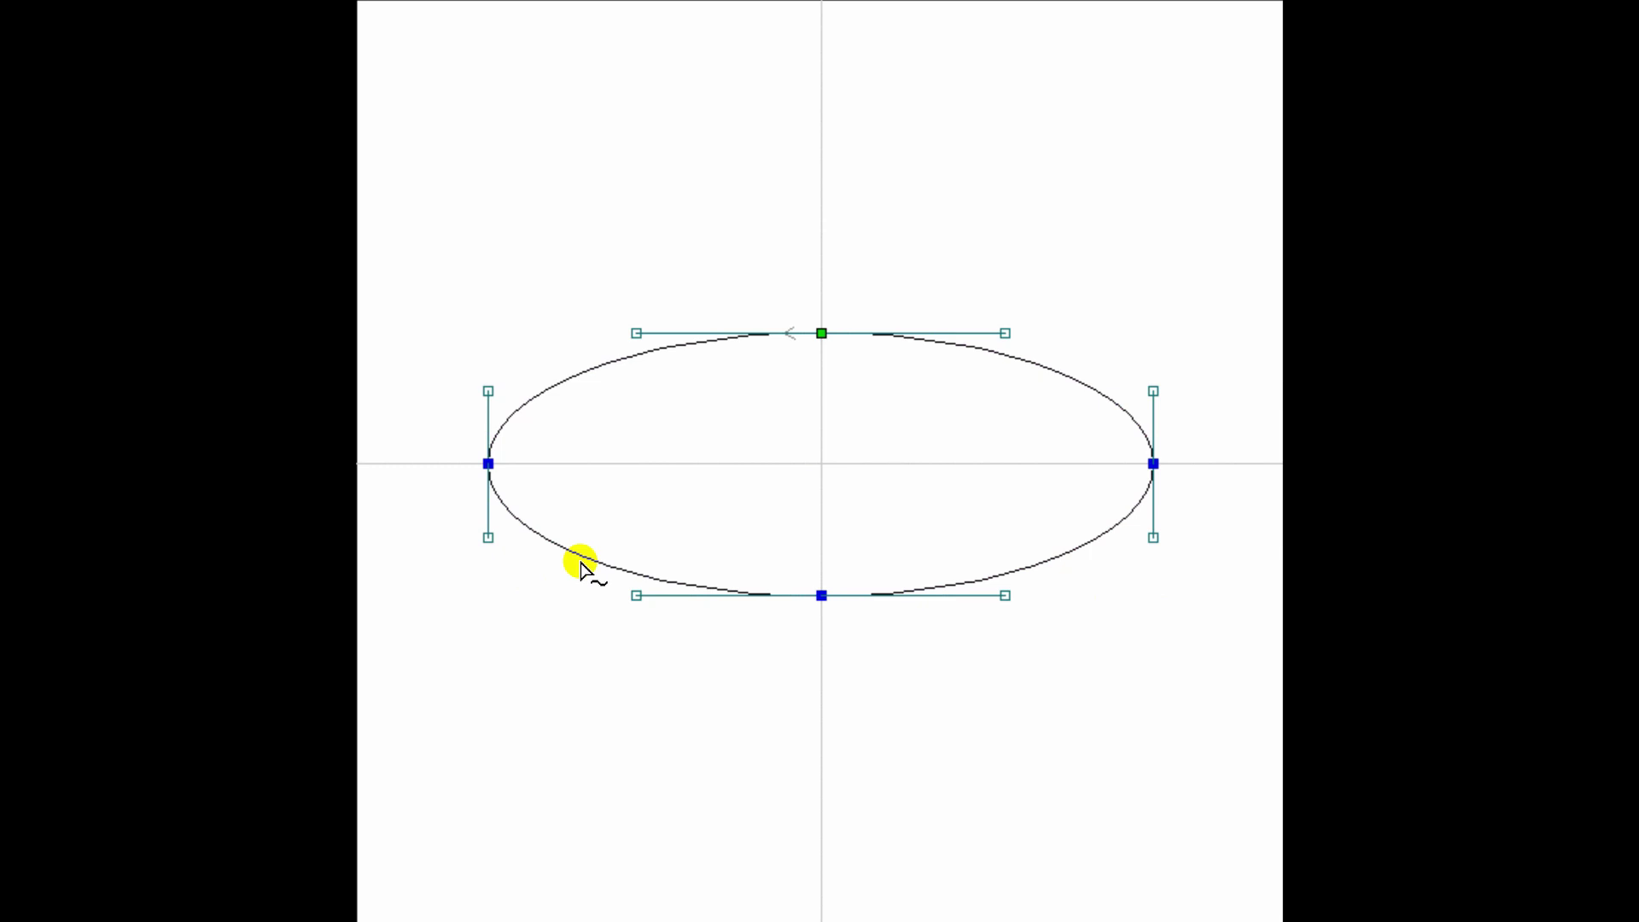
{"action": "key", "text": "d"}
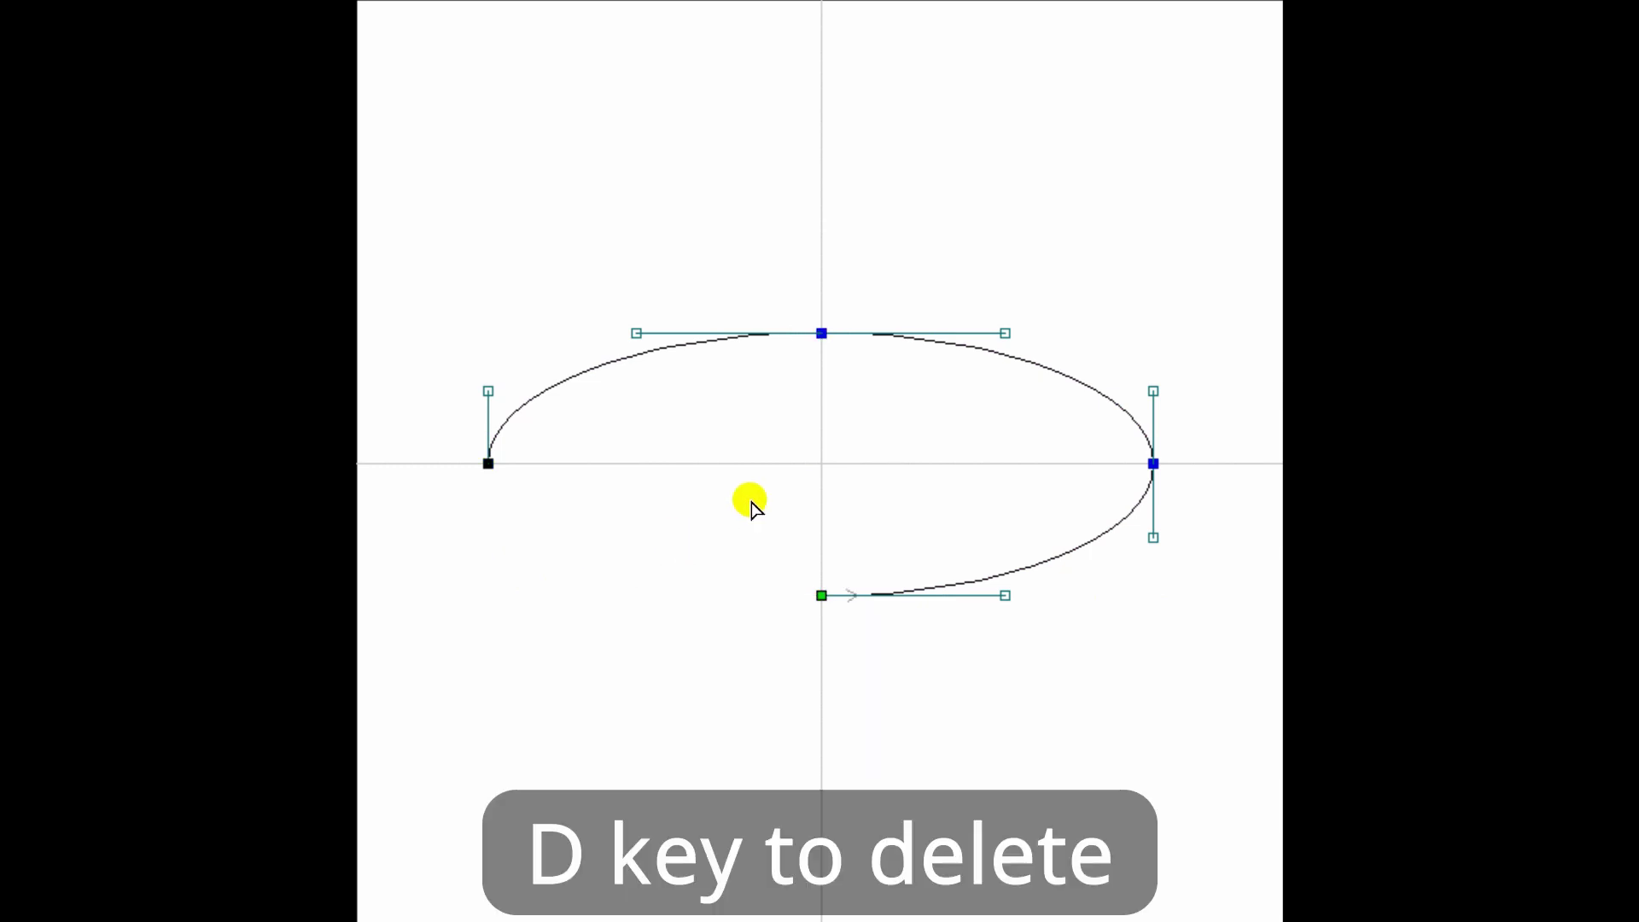
{"action": "key", "text": "d"}
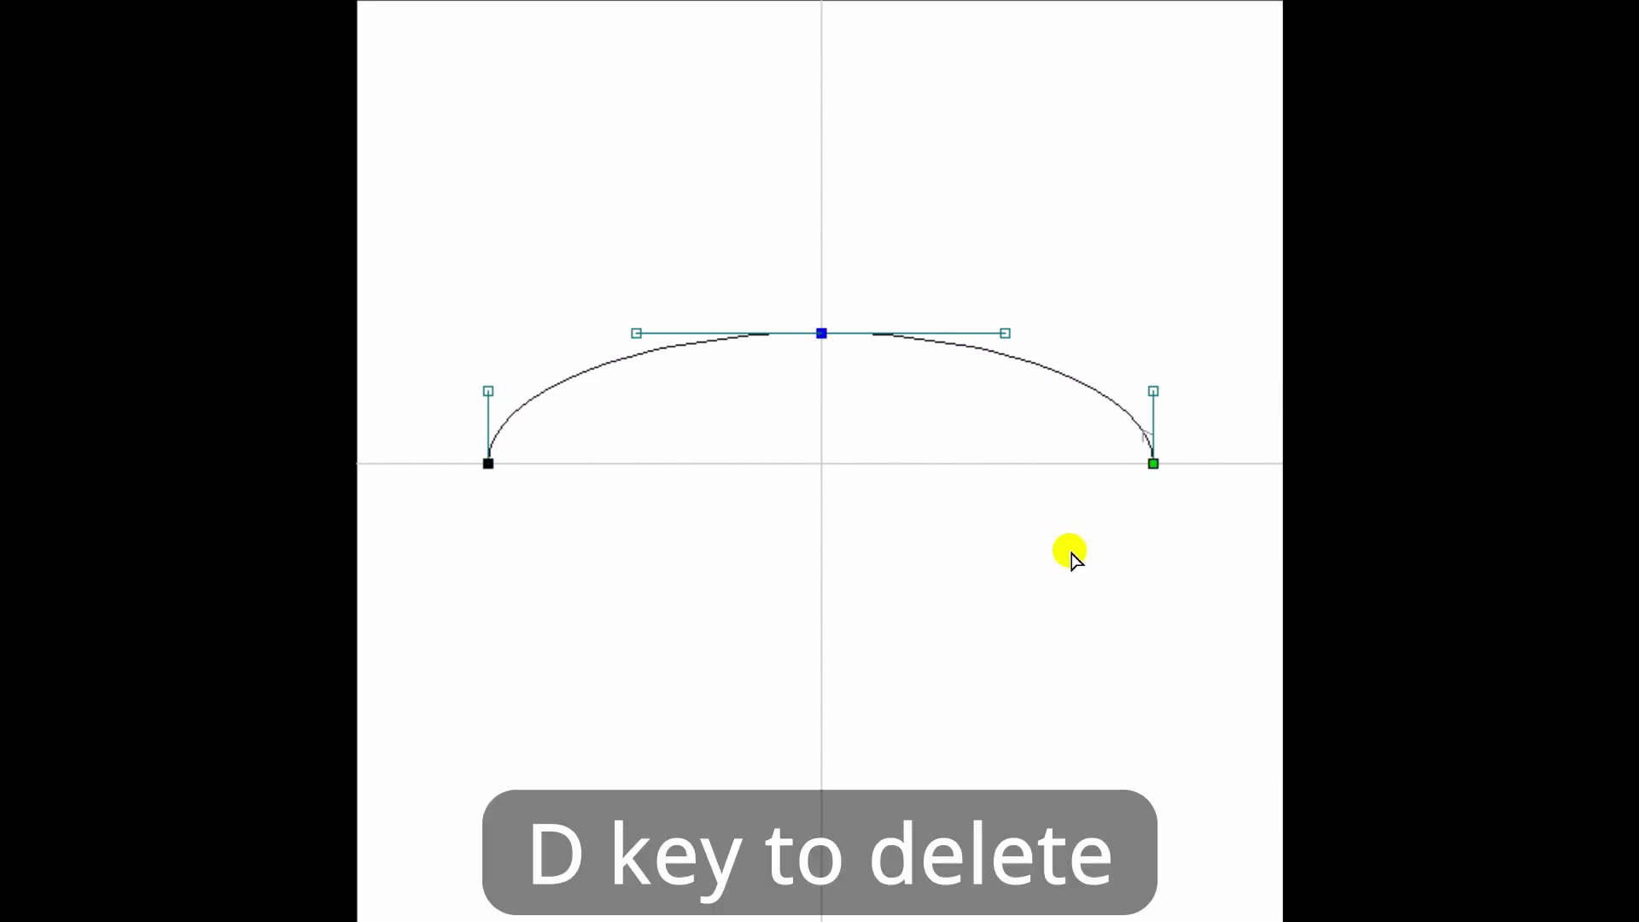
Move the arc's two end-node handles symmetrically inward and down onto the horizontal centre line, shaping the arc like a bell
{"action": "left_click", "coordinate": [487, 391]}
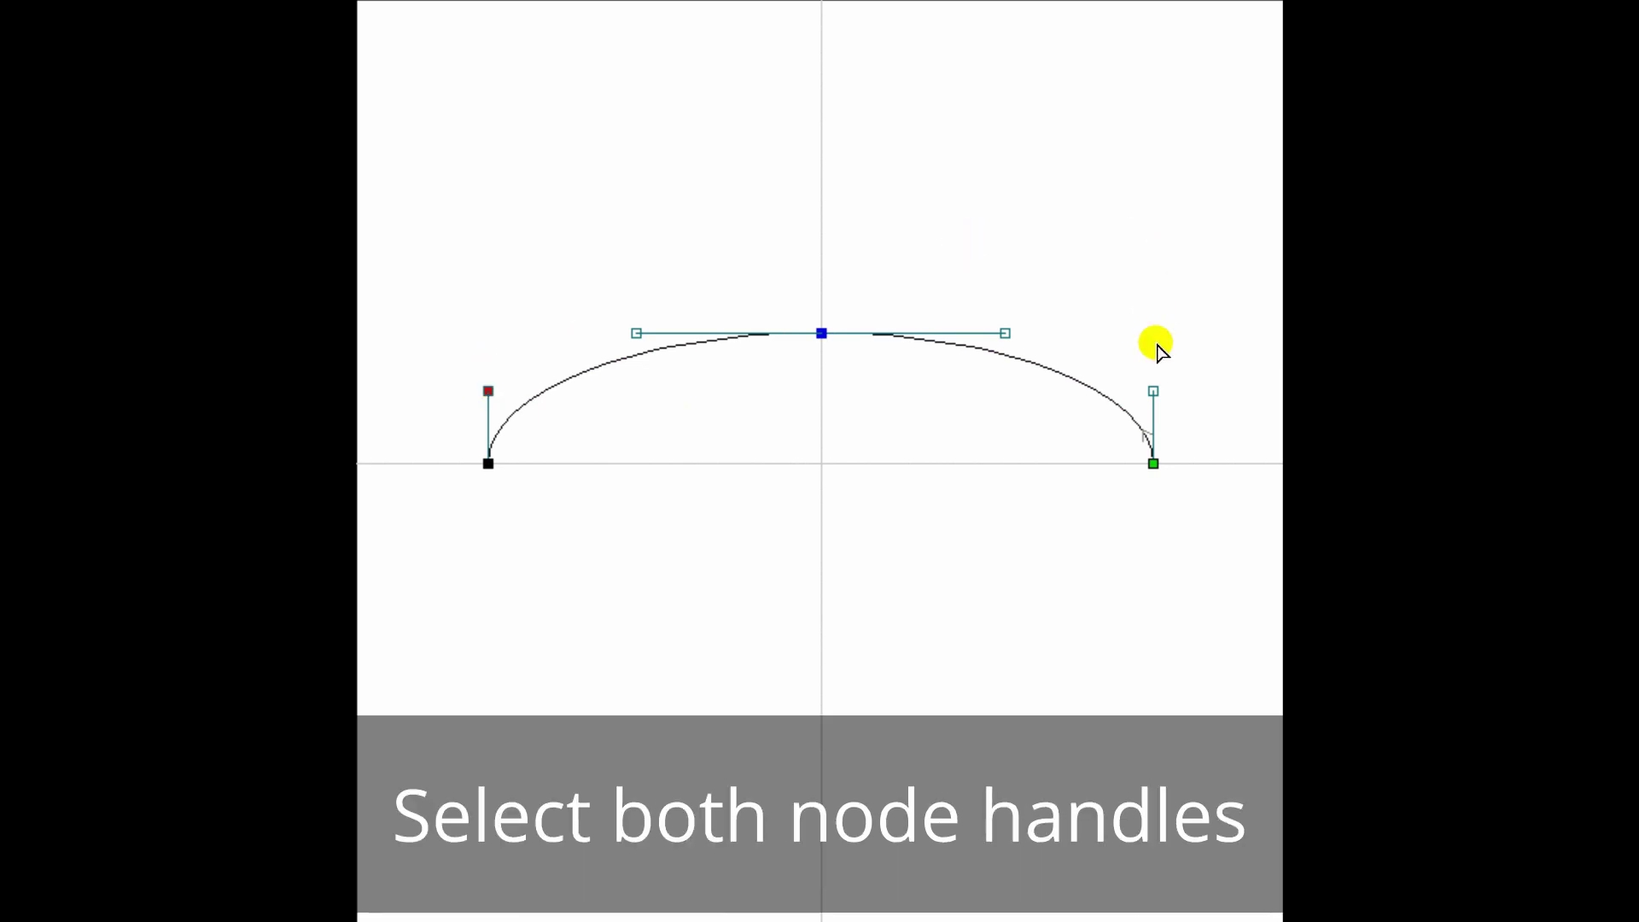
{"action": "left_click", "coordinate": [1153, 389], "text": "shift"}
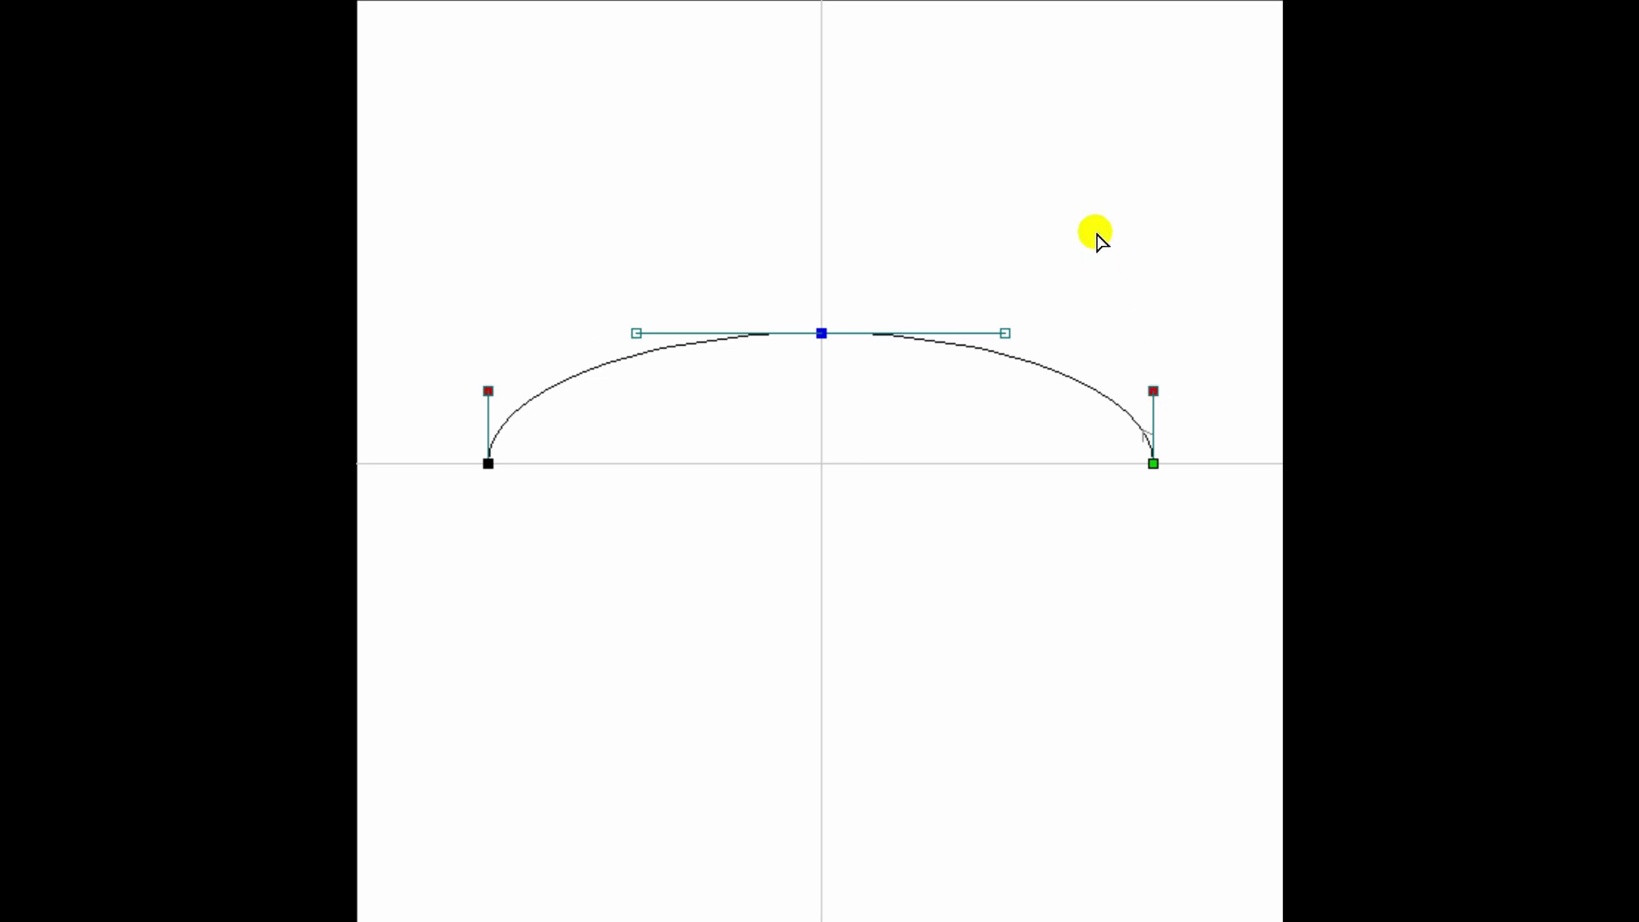
{"action": "key", "text": "h"}
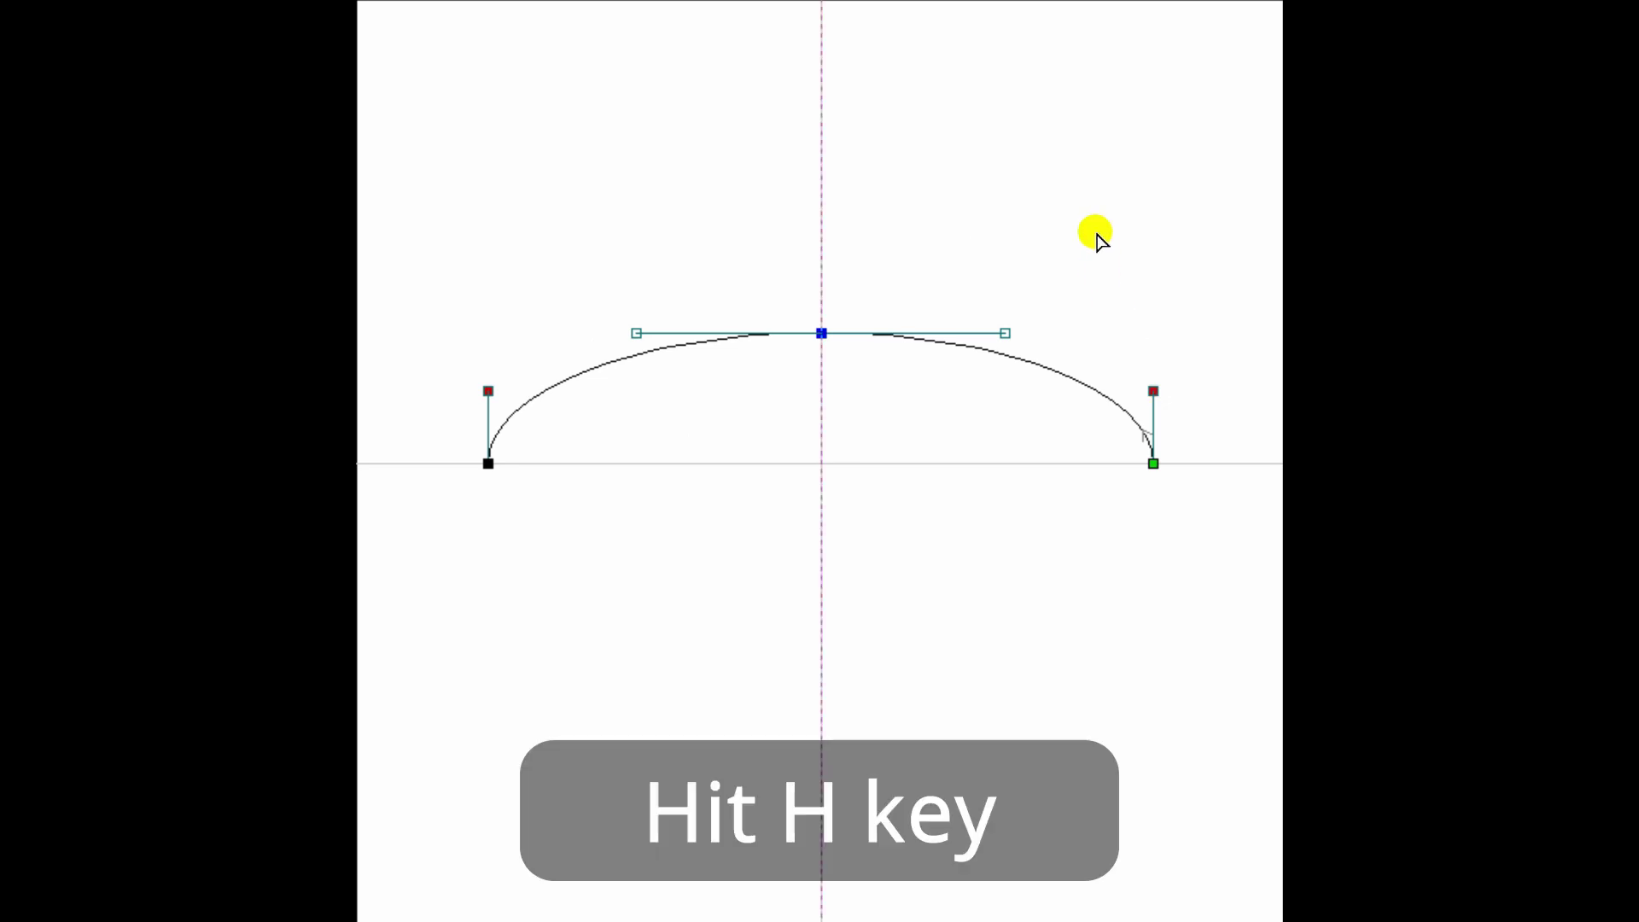
{"action": "key", "text": "Left"}
{"action": "key", "text": "Left"}
{"action": "key", "text": "Left"}
{"action": "key", "text": "Left"}
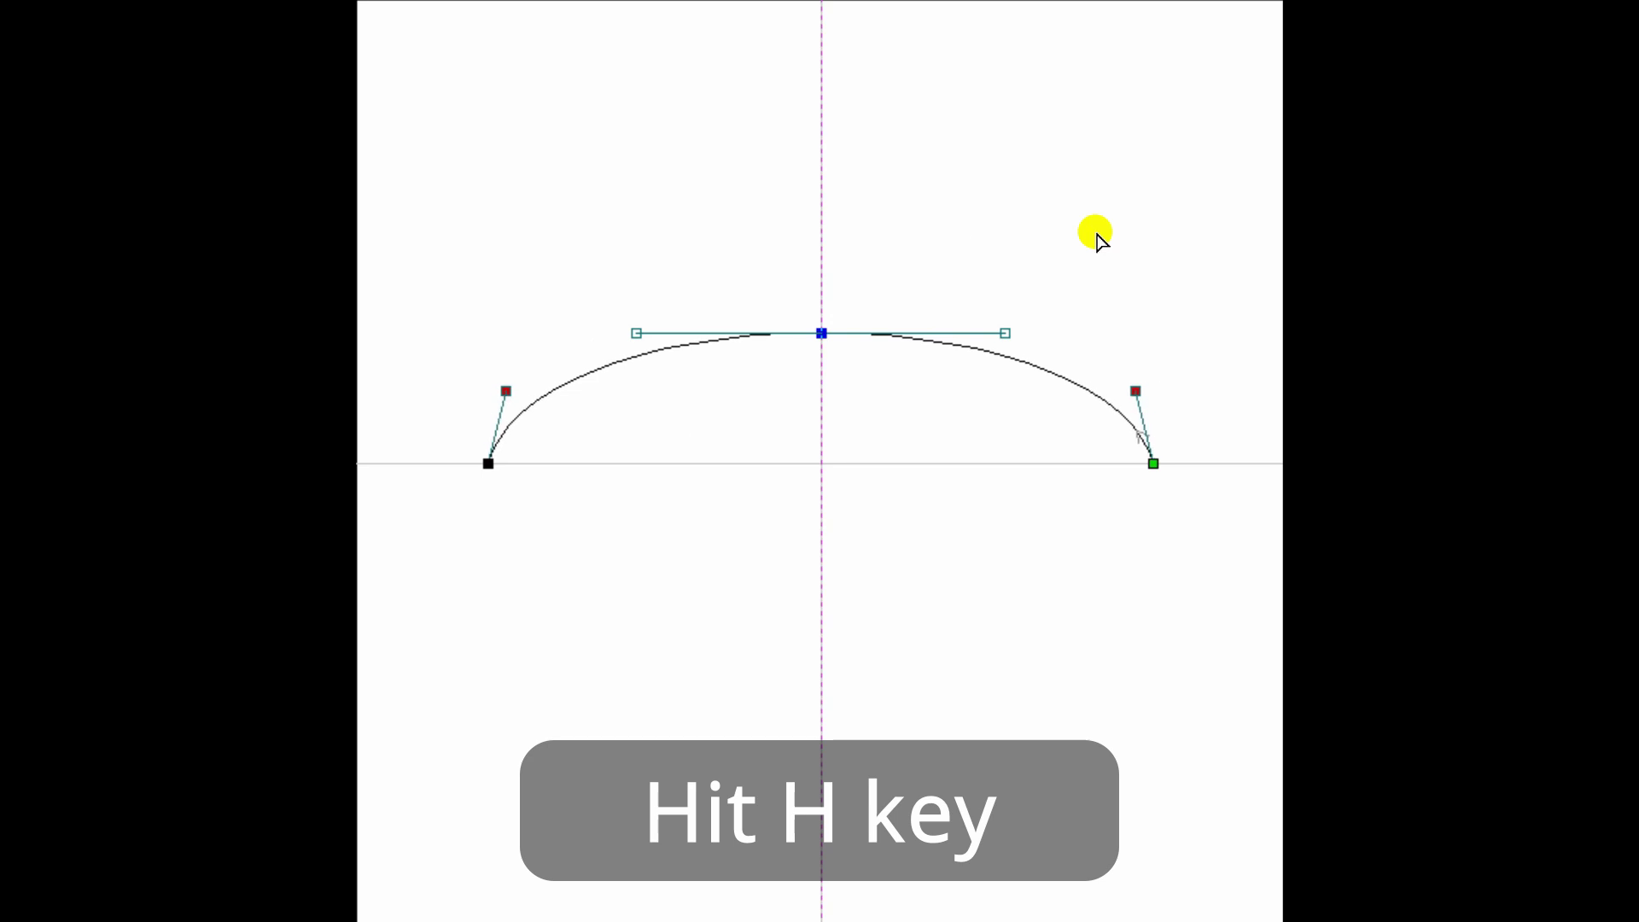
{"action": "key", "text": "Left"}
{"action": "key", "text": "Left"}
{"action": "key", "text": "Left"}
{"action": "key", "text": "Left"}
{"action": "key", "text": "Down"}
{"action": "key", "text": "Down"}
{"action": "key", "text": "Down"}
{"action": "key", "text": "Down"}
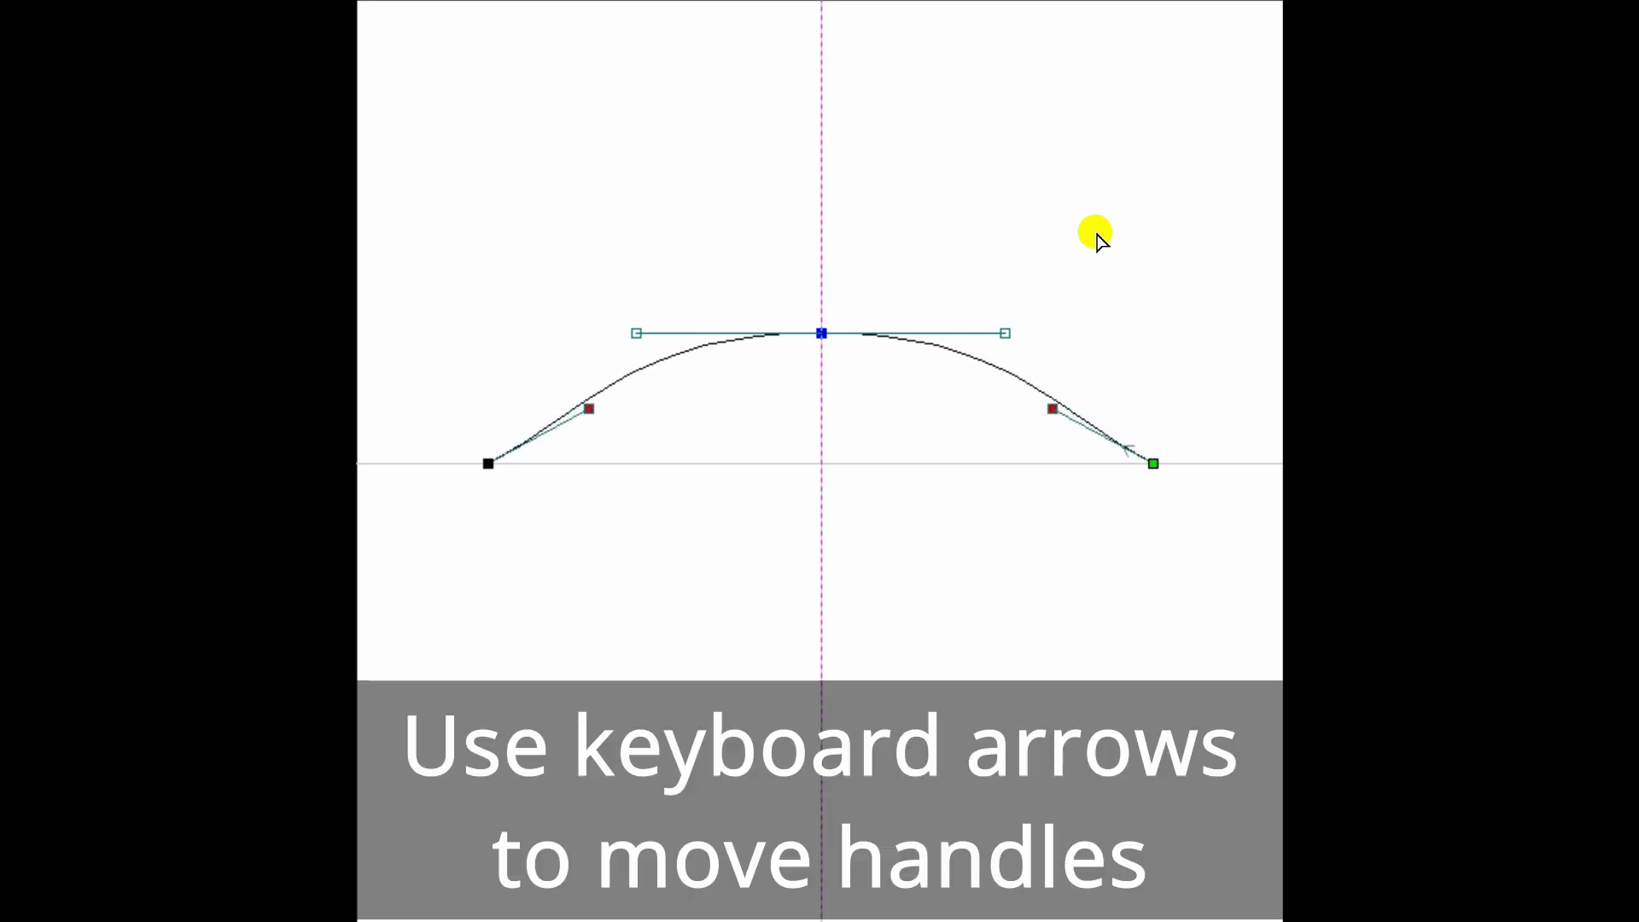
{"action": "key", "text": "Down"}
{"action": "key", "text": "Down"}
{"action": "key", "text": "Down"}
{"action": "key", "text": "Down"}
{"action": "key", "text": "Down"}
{"action": "key", "text": "Down"}
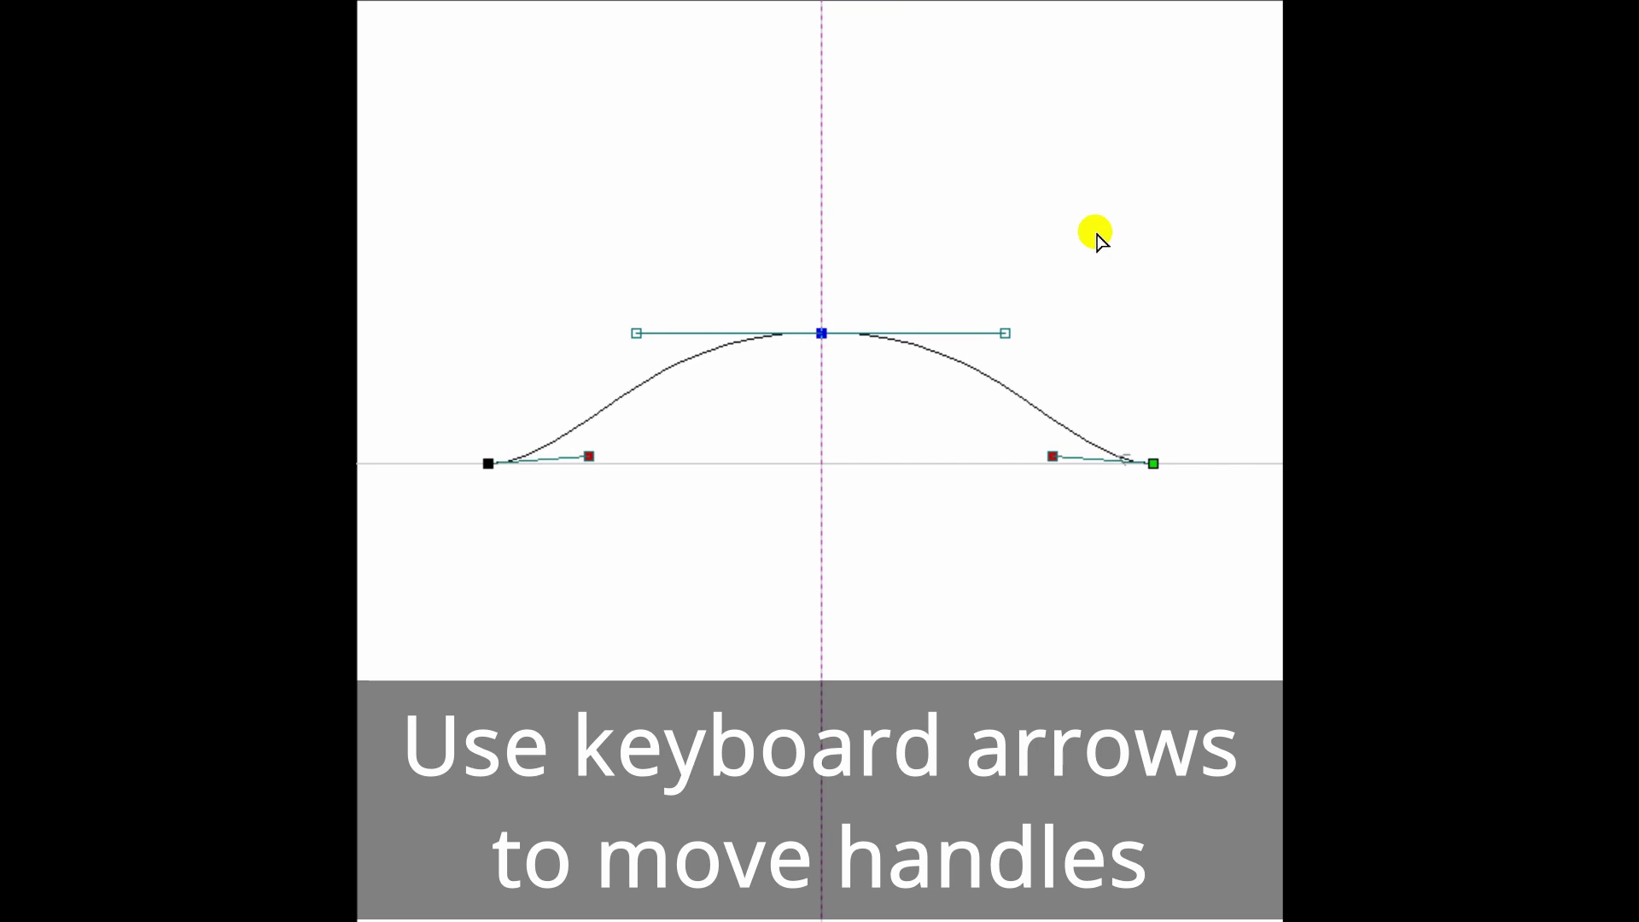
{"action": "key", "text": "Left"}
{"action": "key", "text": "Left"}
{"action": "key", "text": "Left"}
{"action": "key", "text": "Left"}
{"action": "key", "text": "Left"}
{"action": "key", "text": "Left"}
{"action": "key", "text": "Left"}
{"action": "key", "text": "Left"}
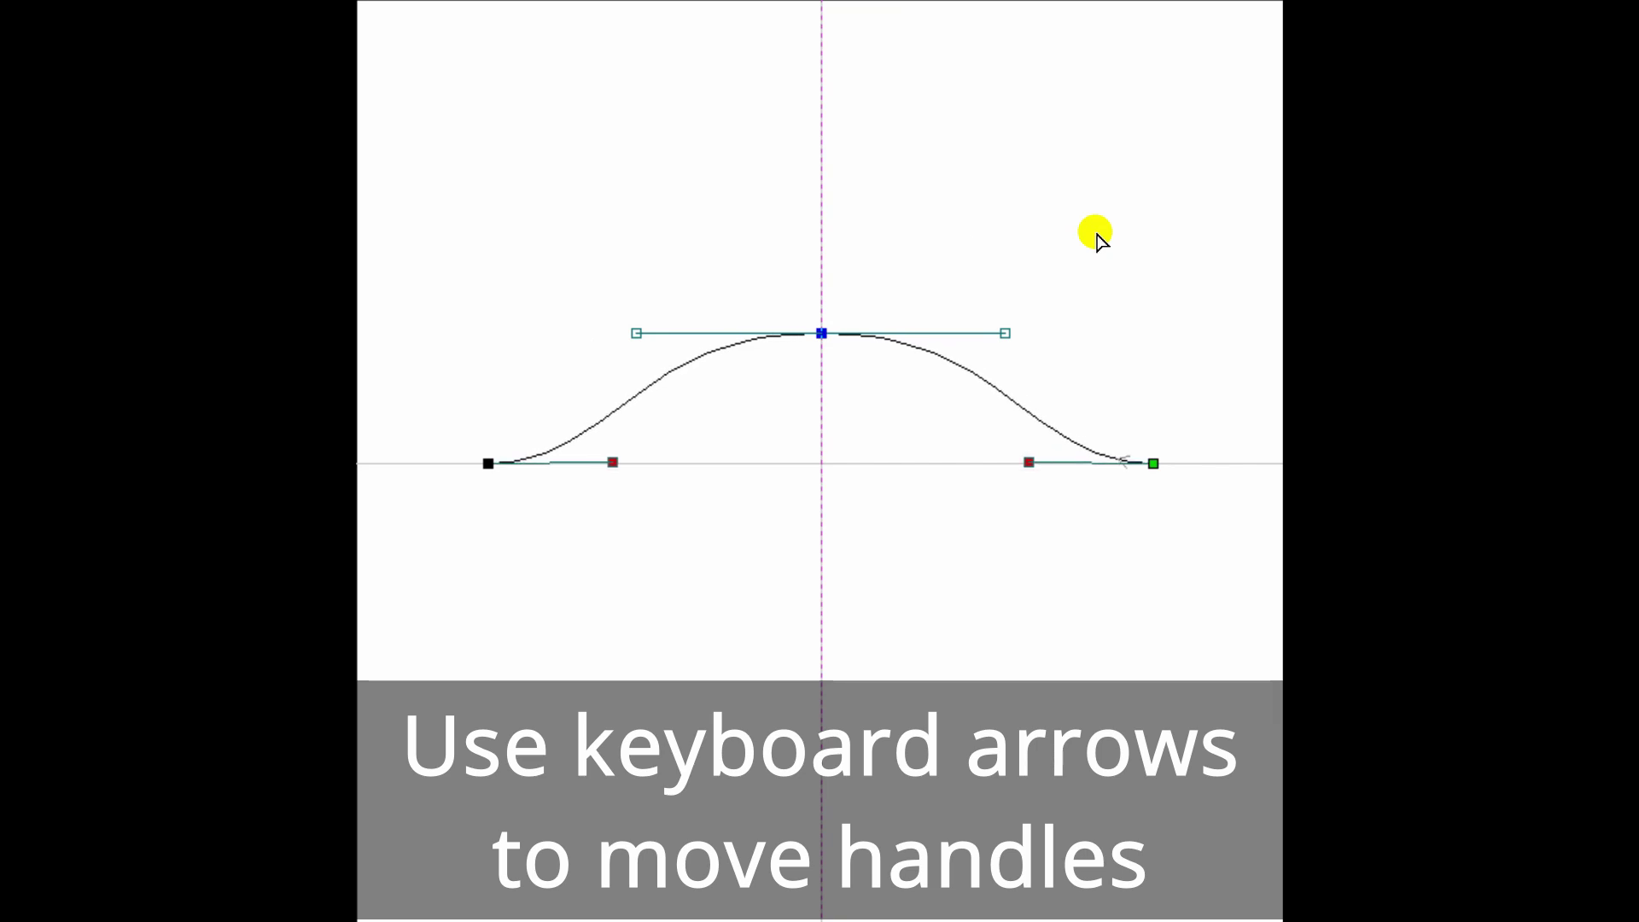
{"action": "key", "text": "Left"}
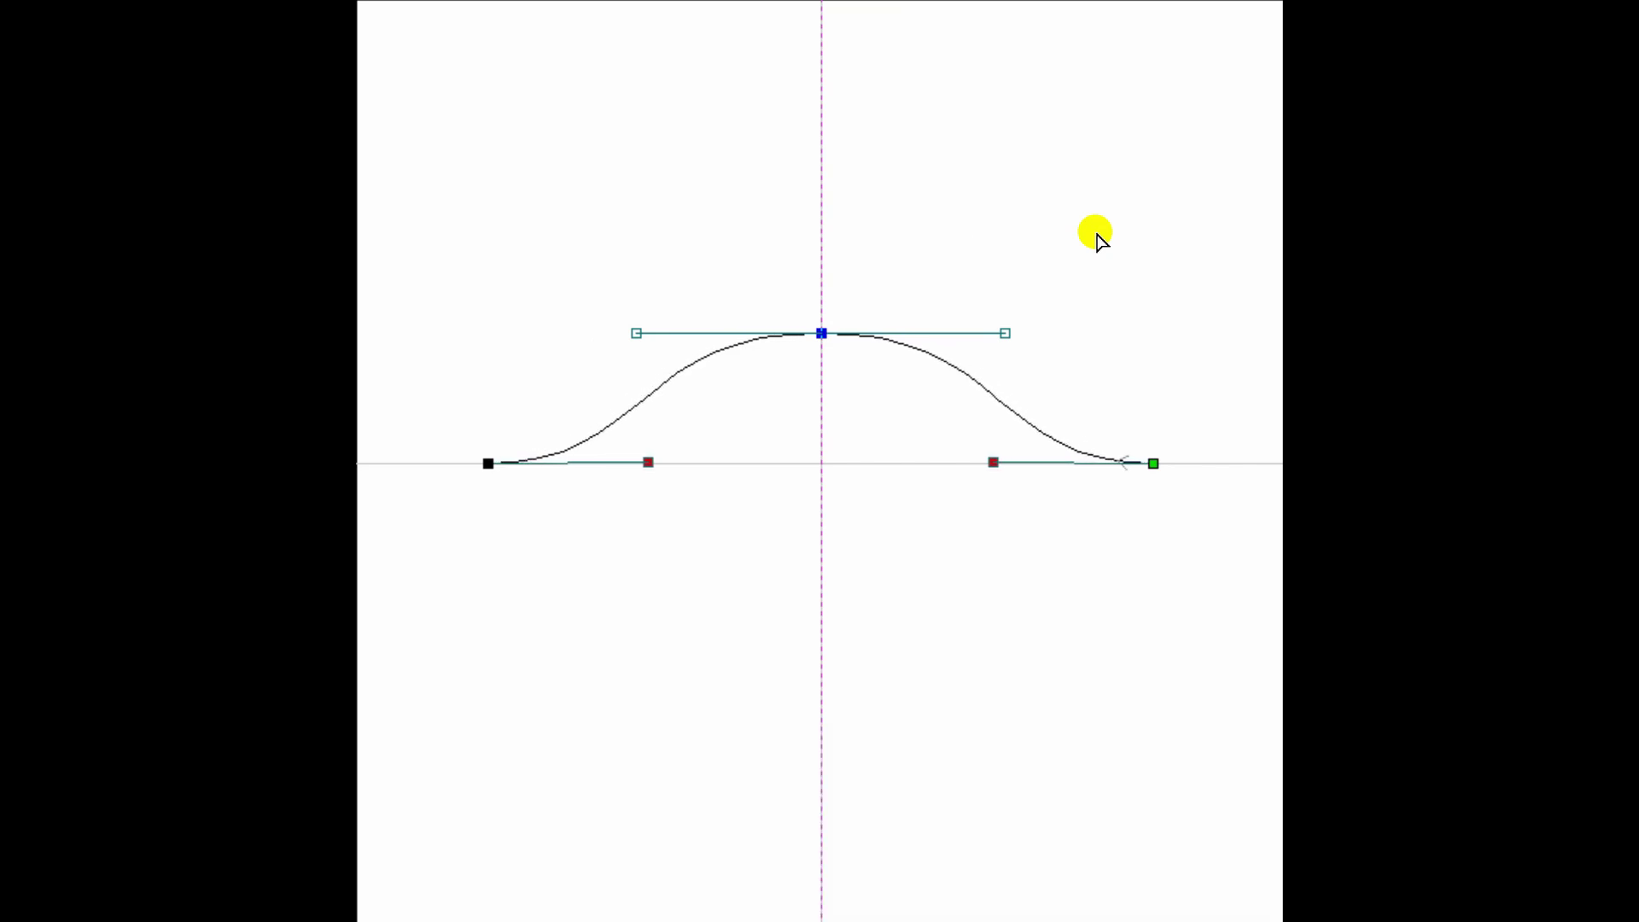
{"action": "key", "text": "Left"}
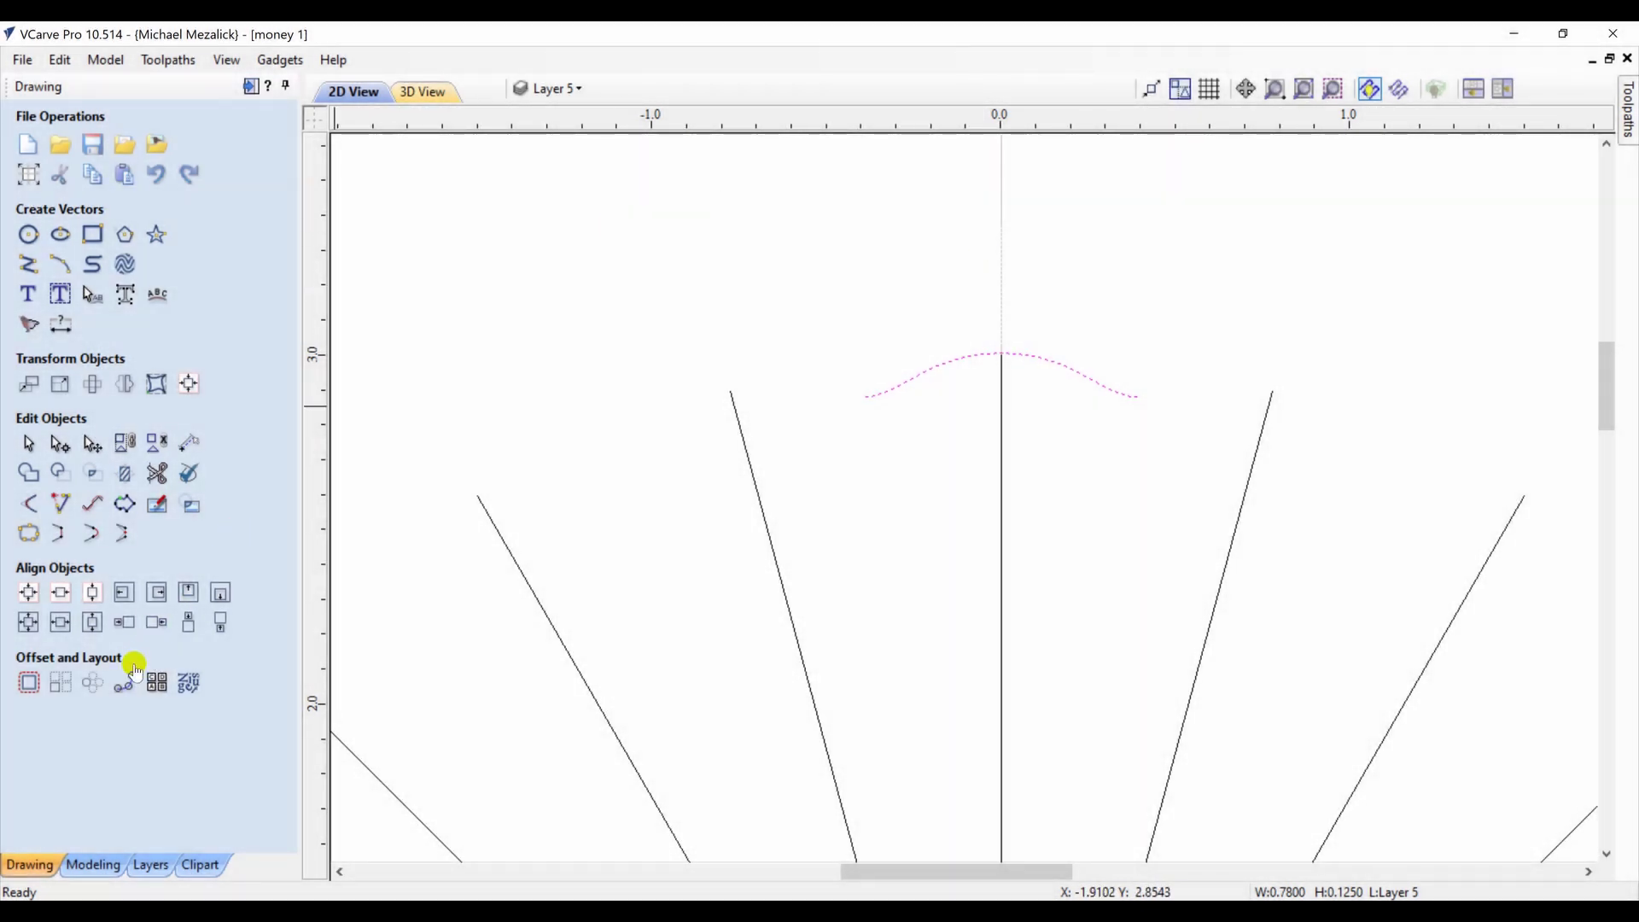
Circular-copy the wavy curve as 24 rotated, grouped items around centre 0,0 over a total angle of 360 degrees
{"action": "left_click", "coordinate": [94, 683]}
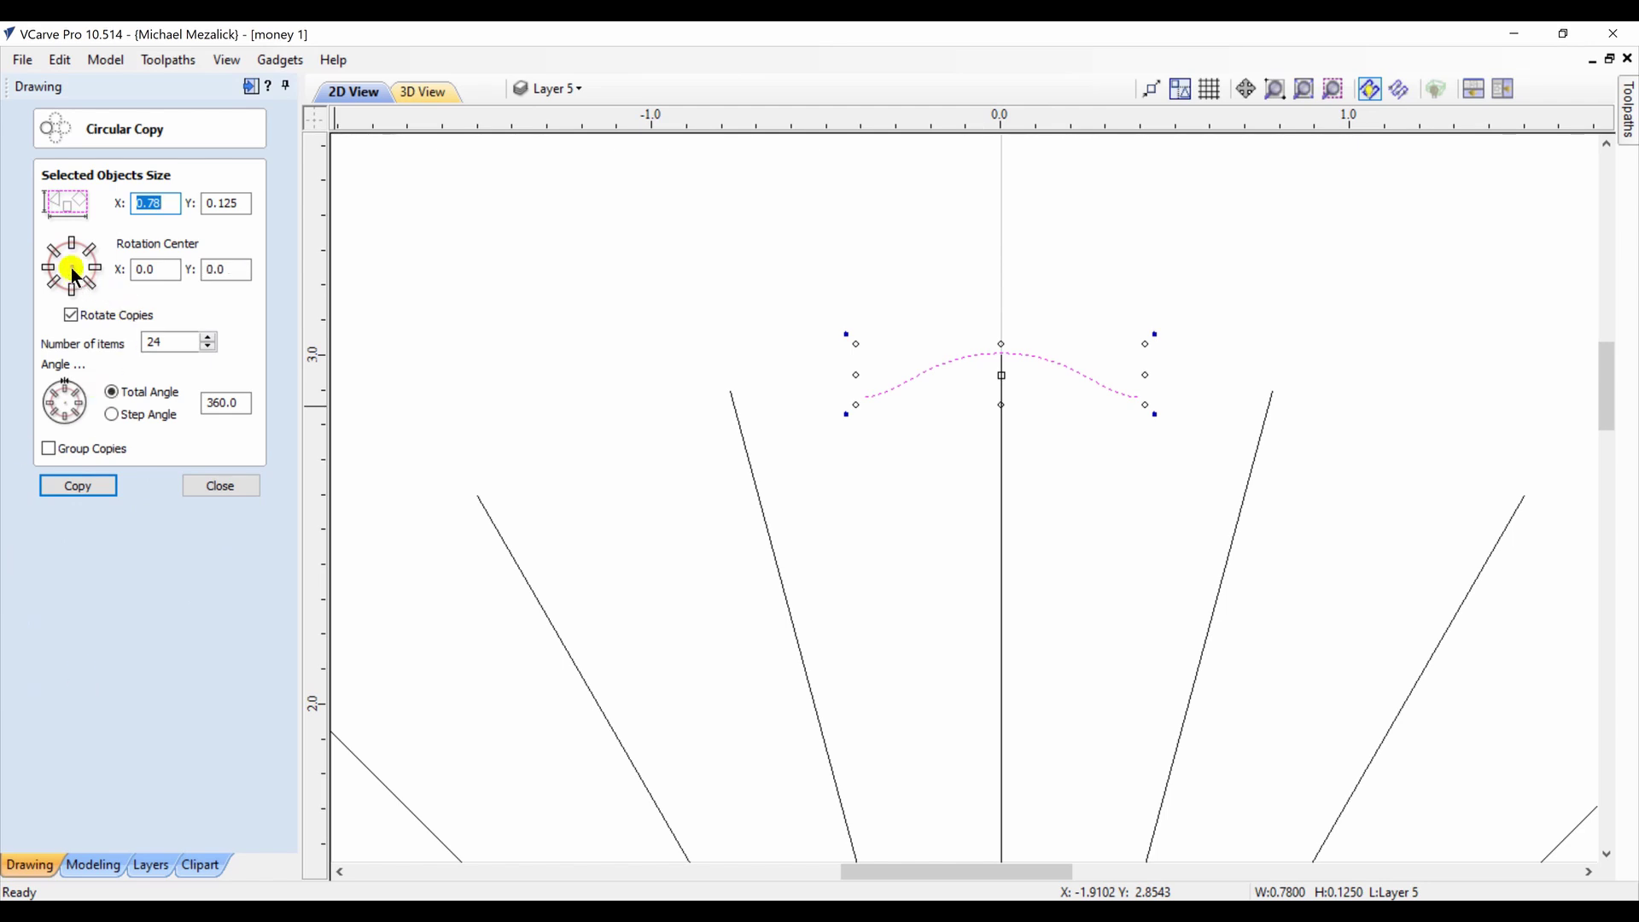
{"action": "left_click", "coordinate": [49, 449]}
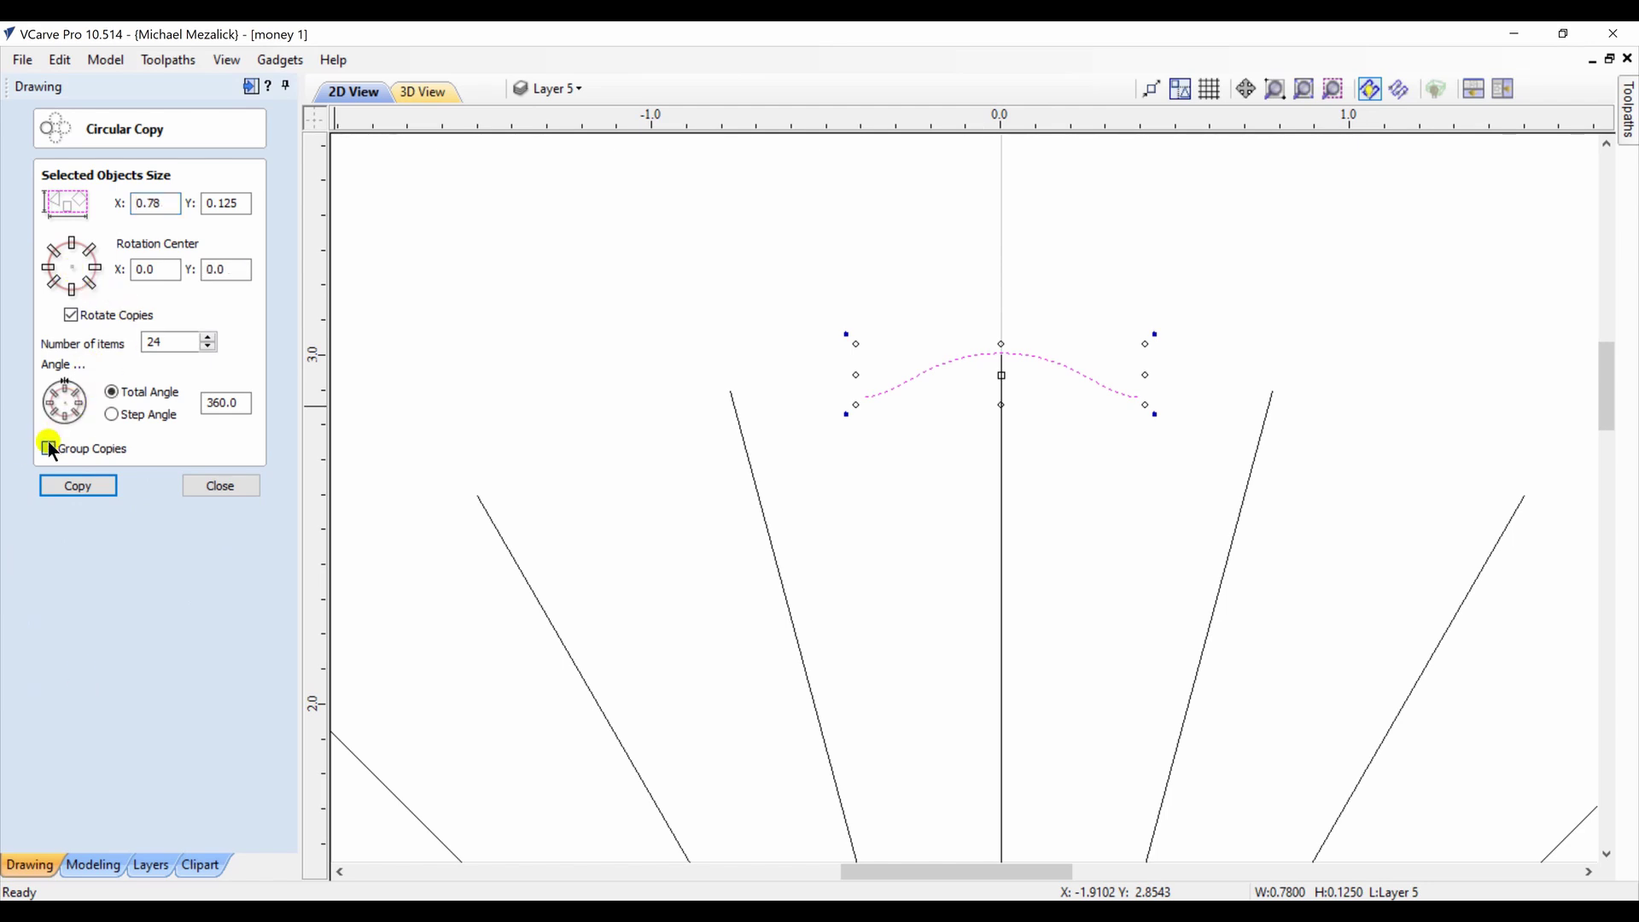
{"action": "left_click", "coordinate": [68, 484]}
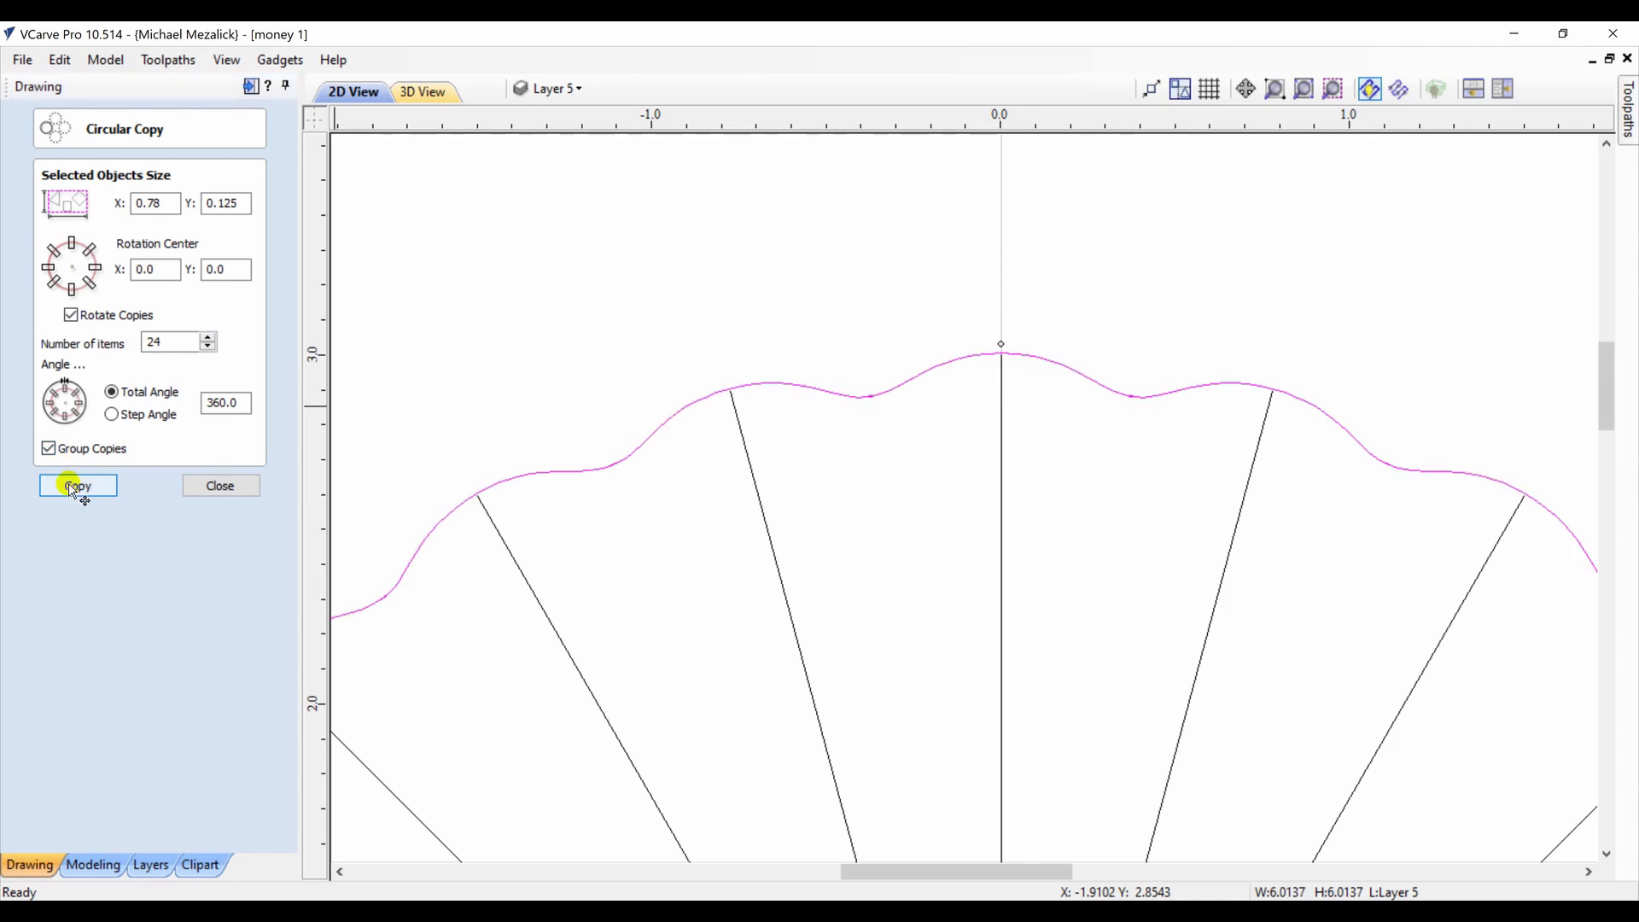
{"action": "left_click", "coordinate": [1306, 85]}
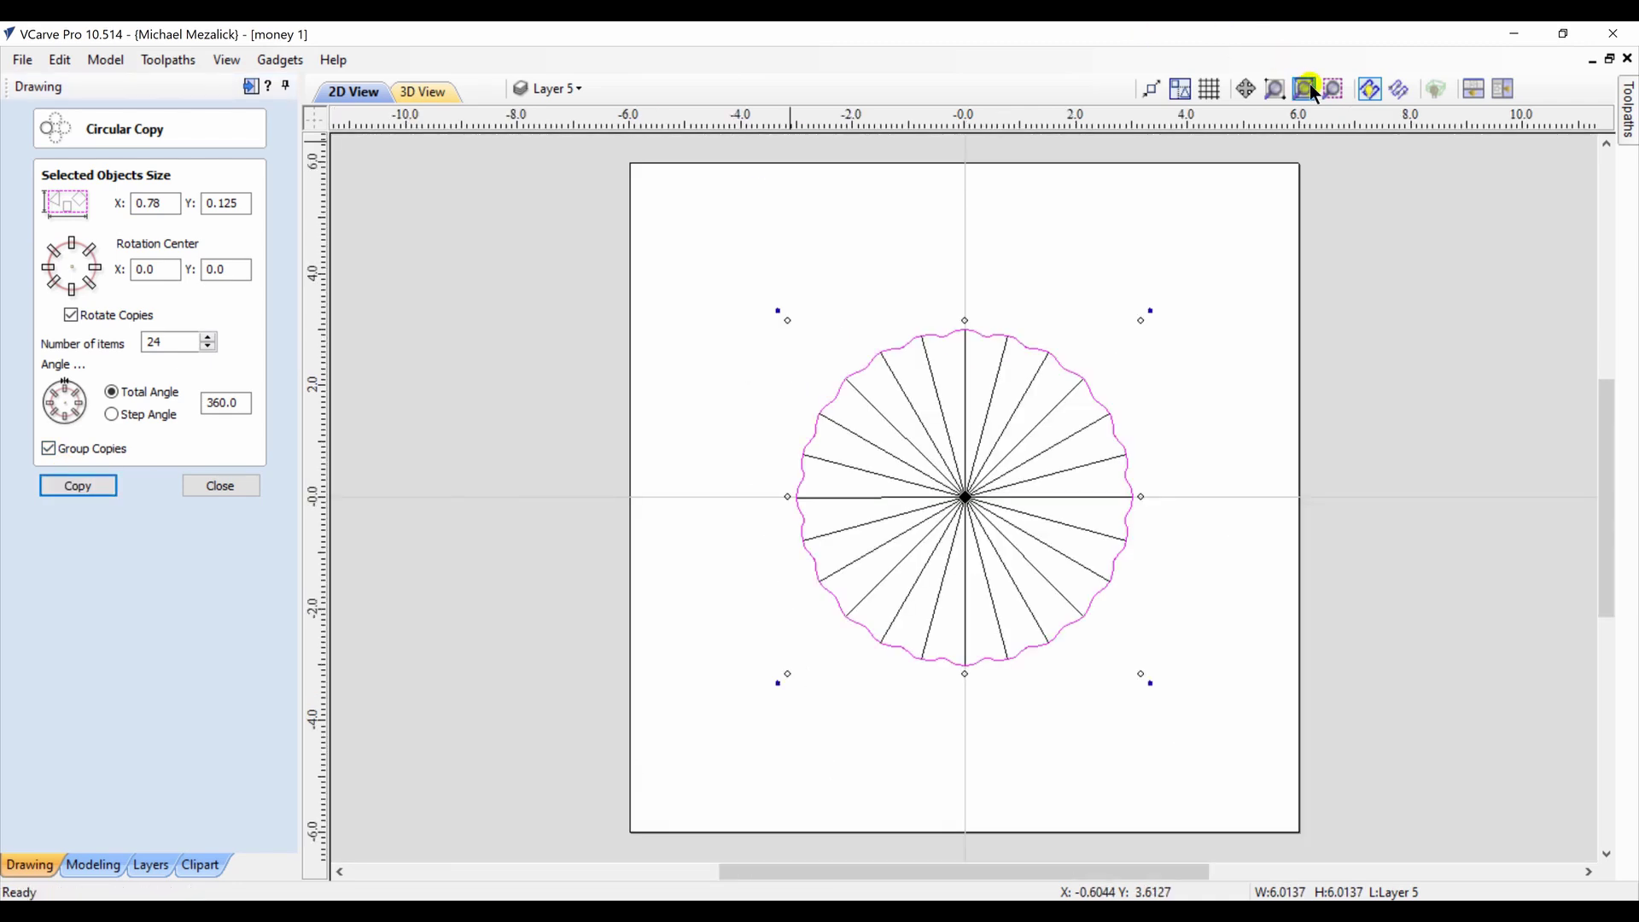
{"action": "left_click", "coordinate": [235, 491]}
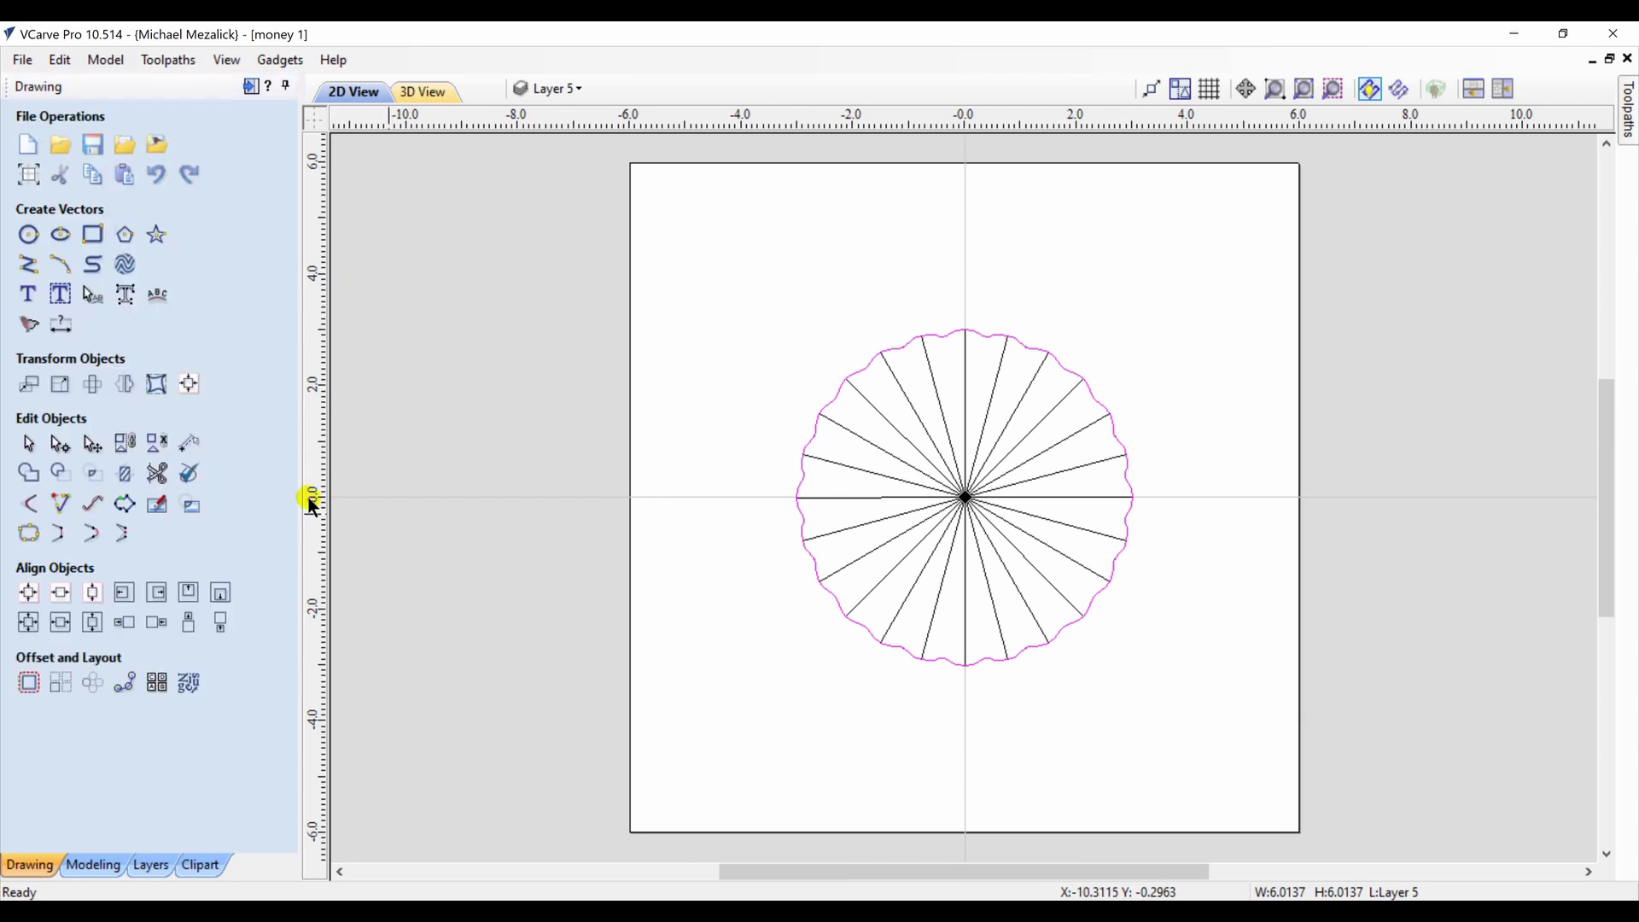
{"action": "left_click", "coordinate": [636, 671]}
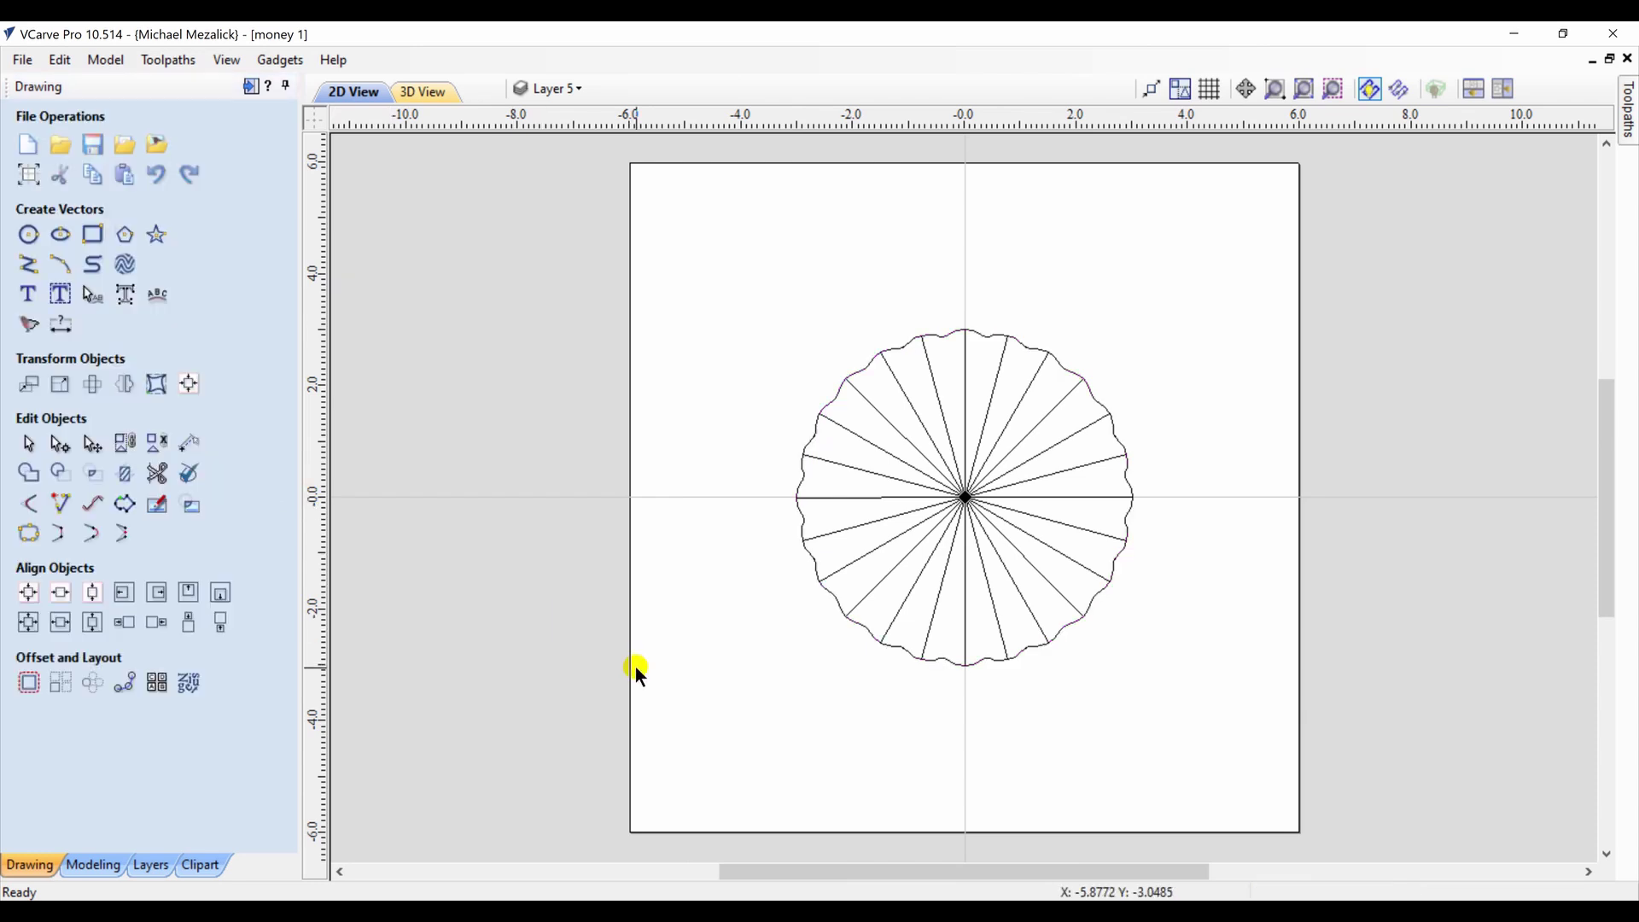
{"action": "left_click", "coordinate": [818, 567]}
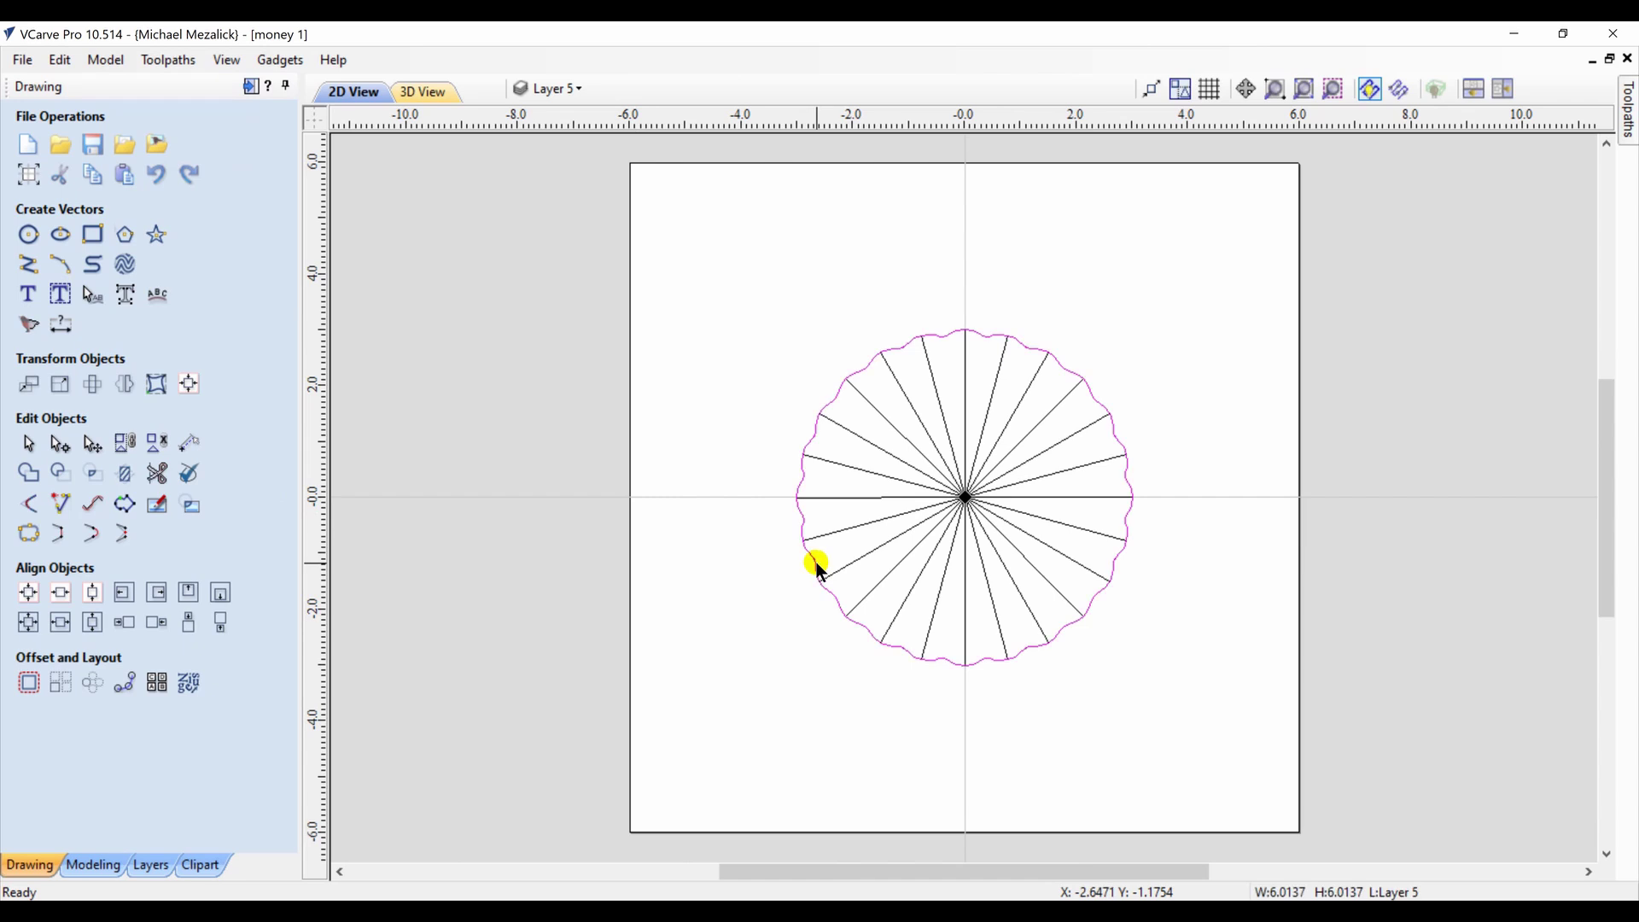
{"action": "left_click", "coordinate": [28, 532]}
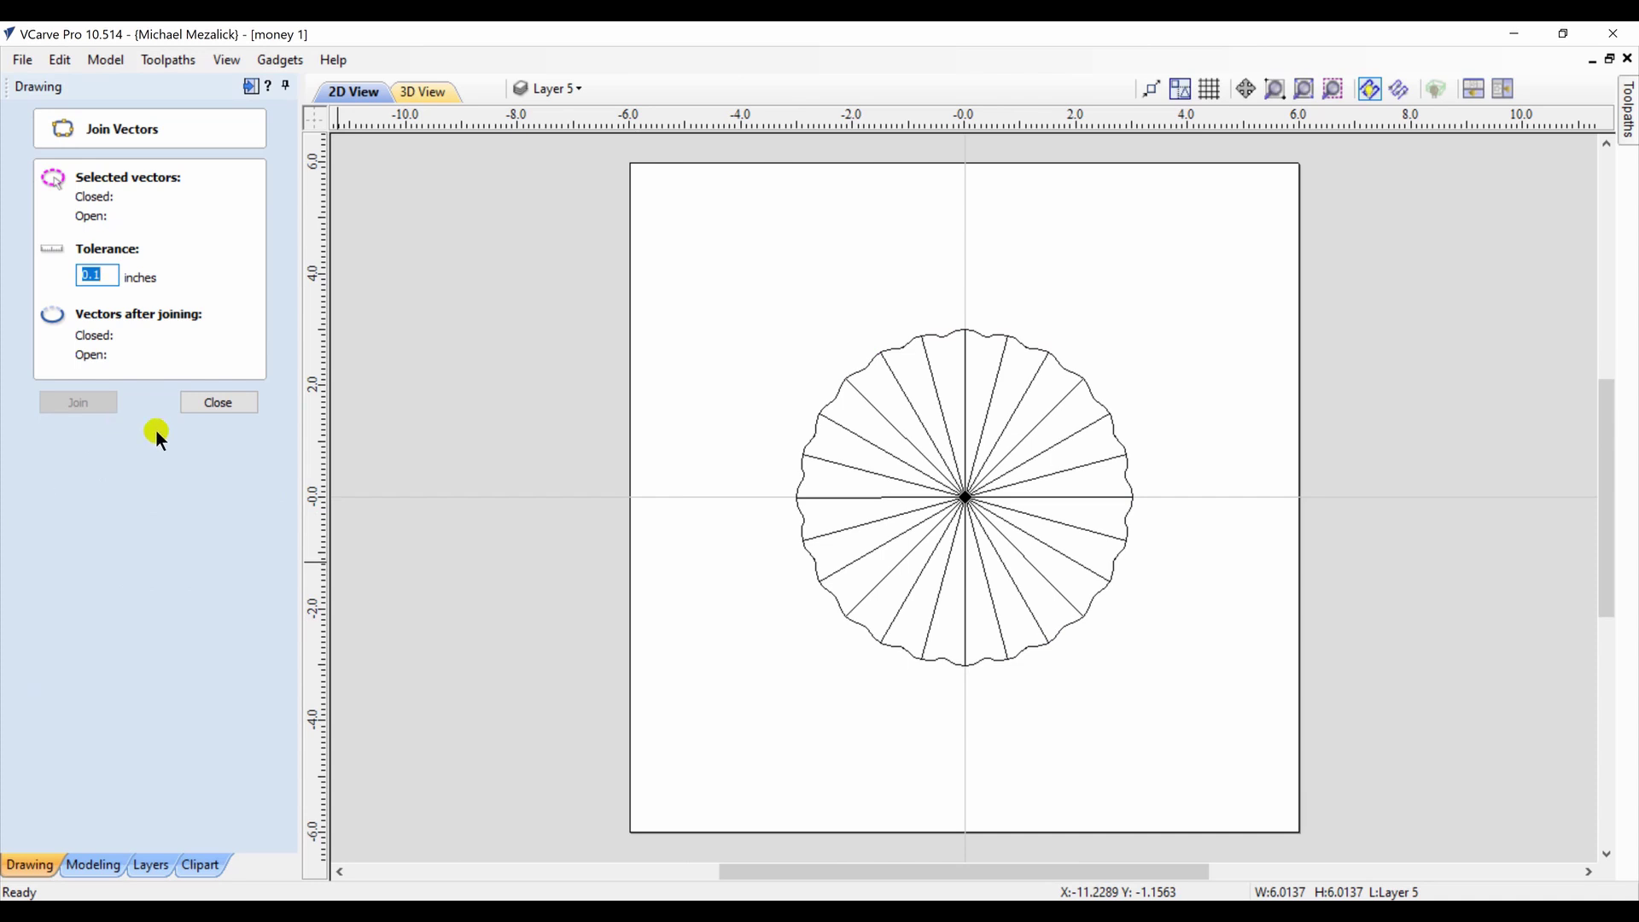
{"action": "left_click", "coordinate": [215, 402]}
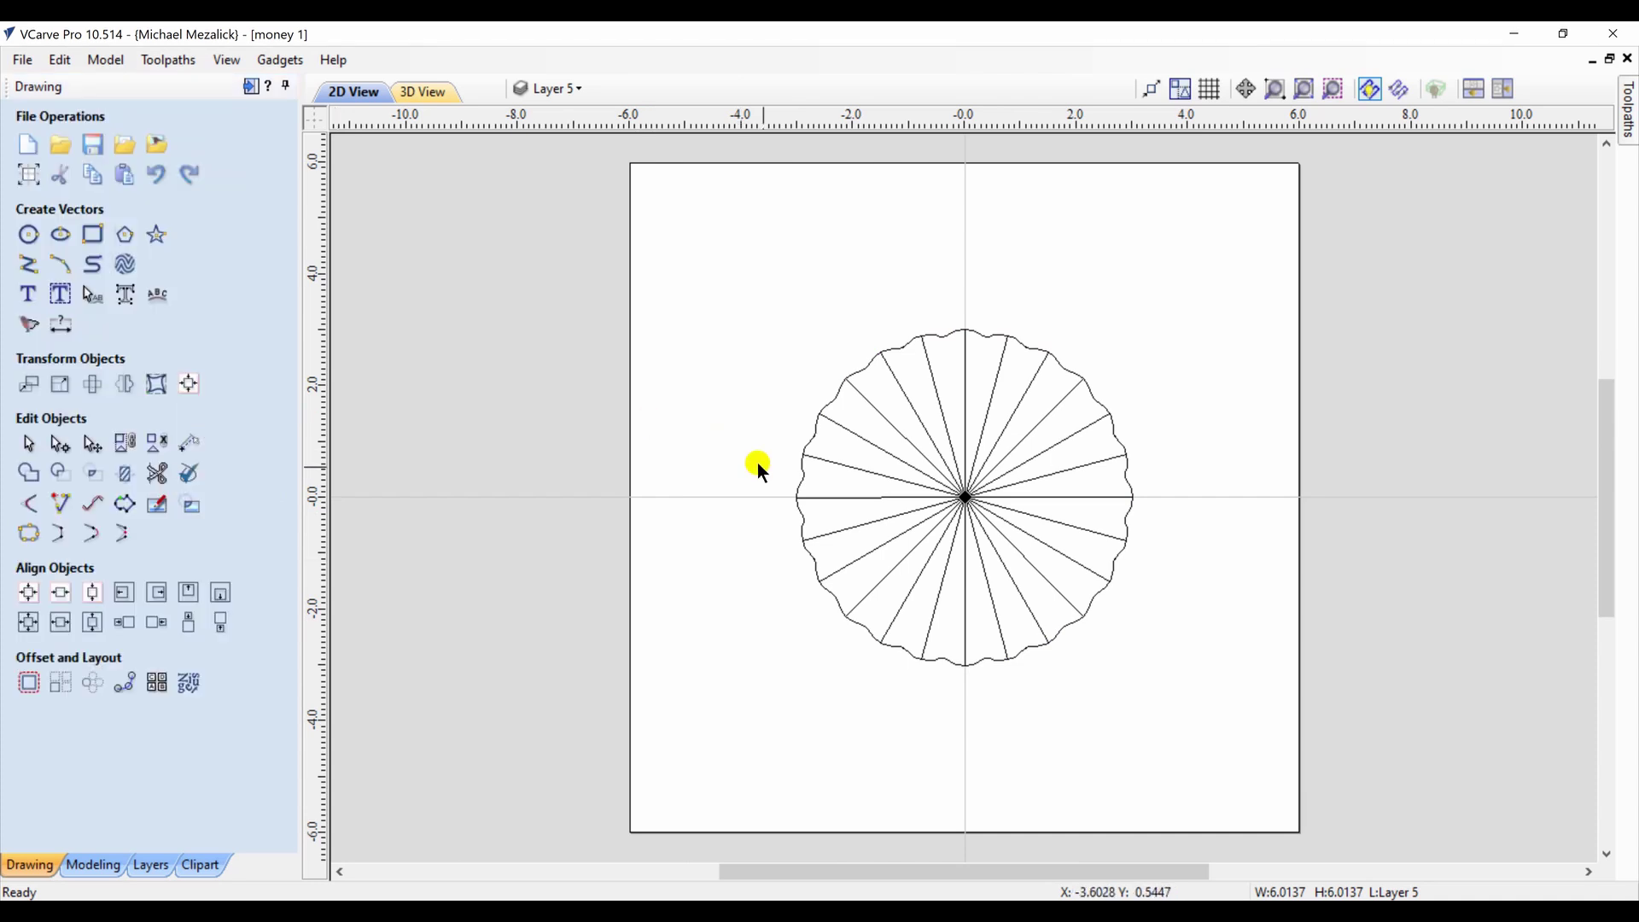
Ungroup the wavy ring and join its open curves into one closed vector with a 0.1 inch tolerance
{"action": "left_click", "coordinate": [803, 483]}
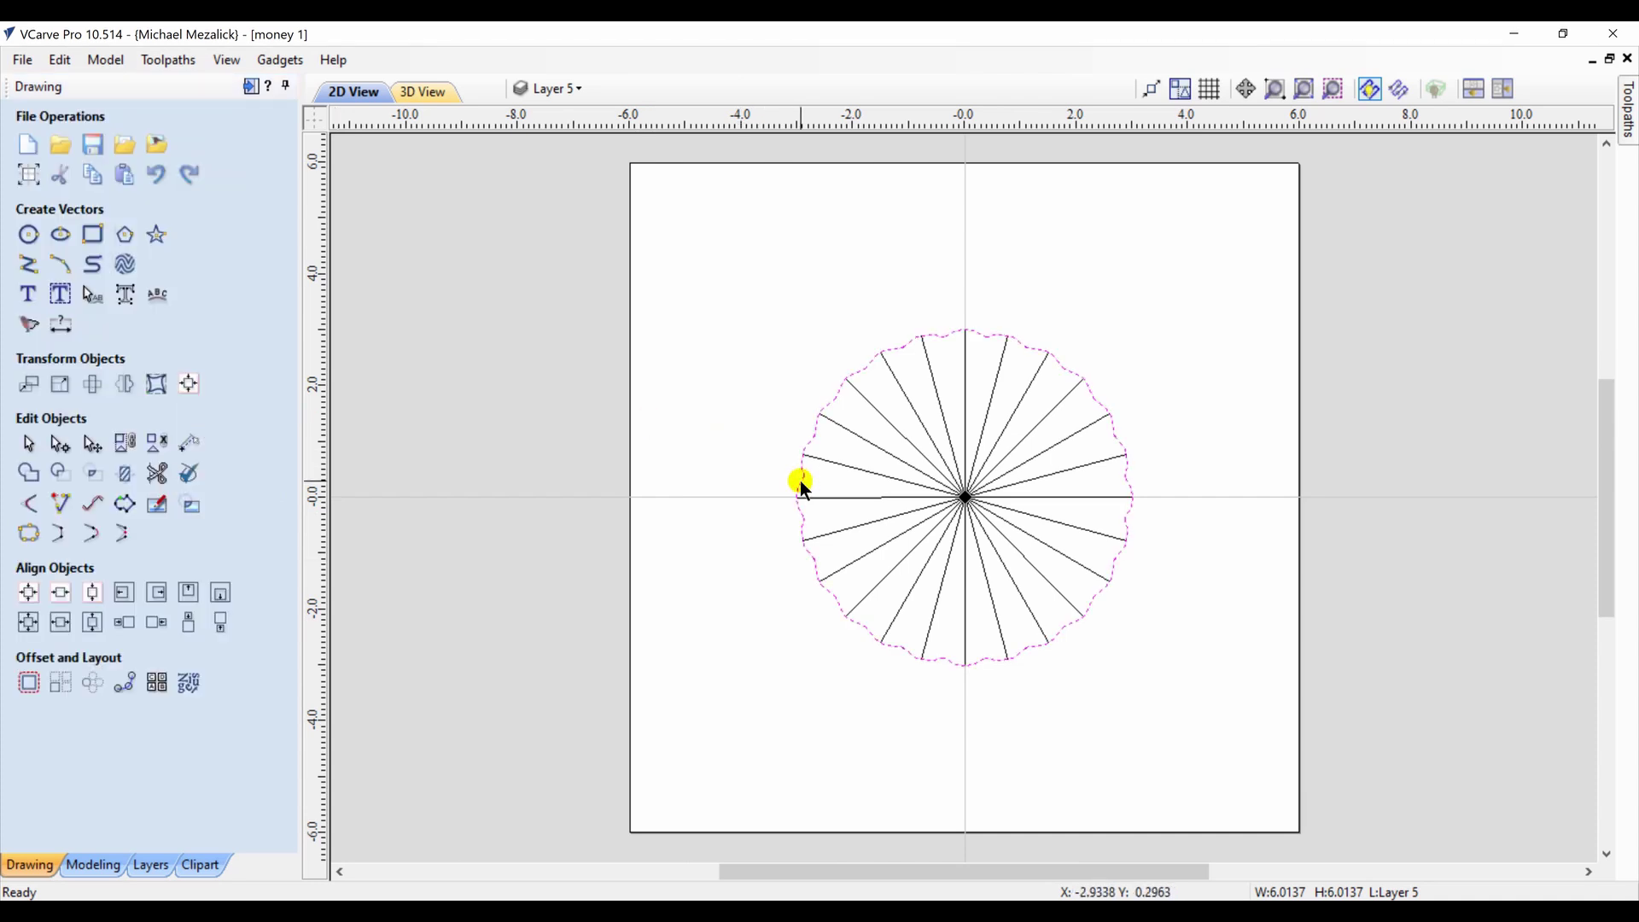
{"action": "left_click", "coordinate": [28, 532]}
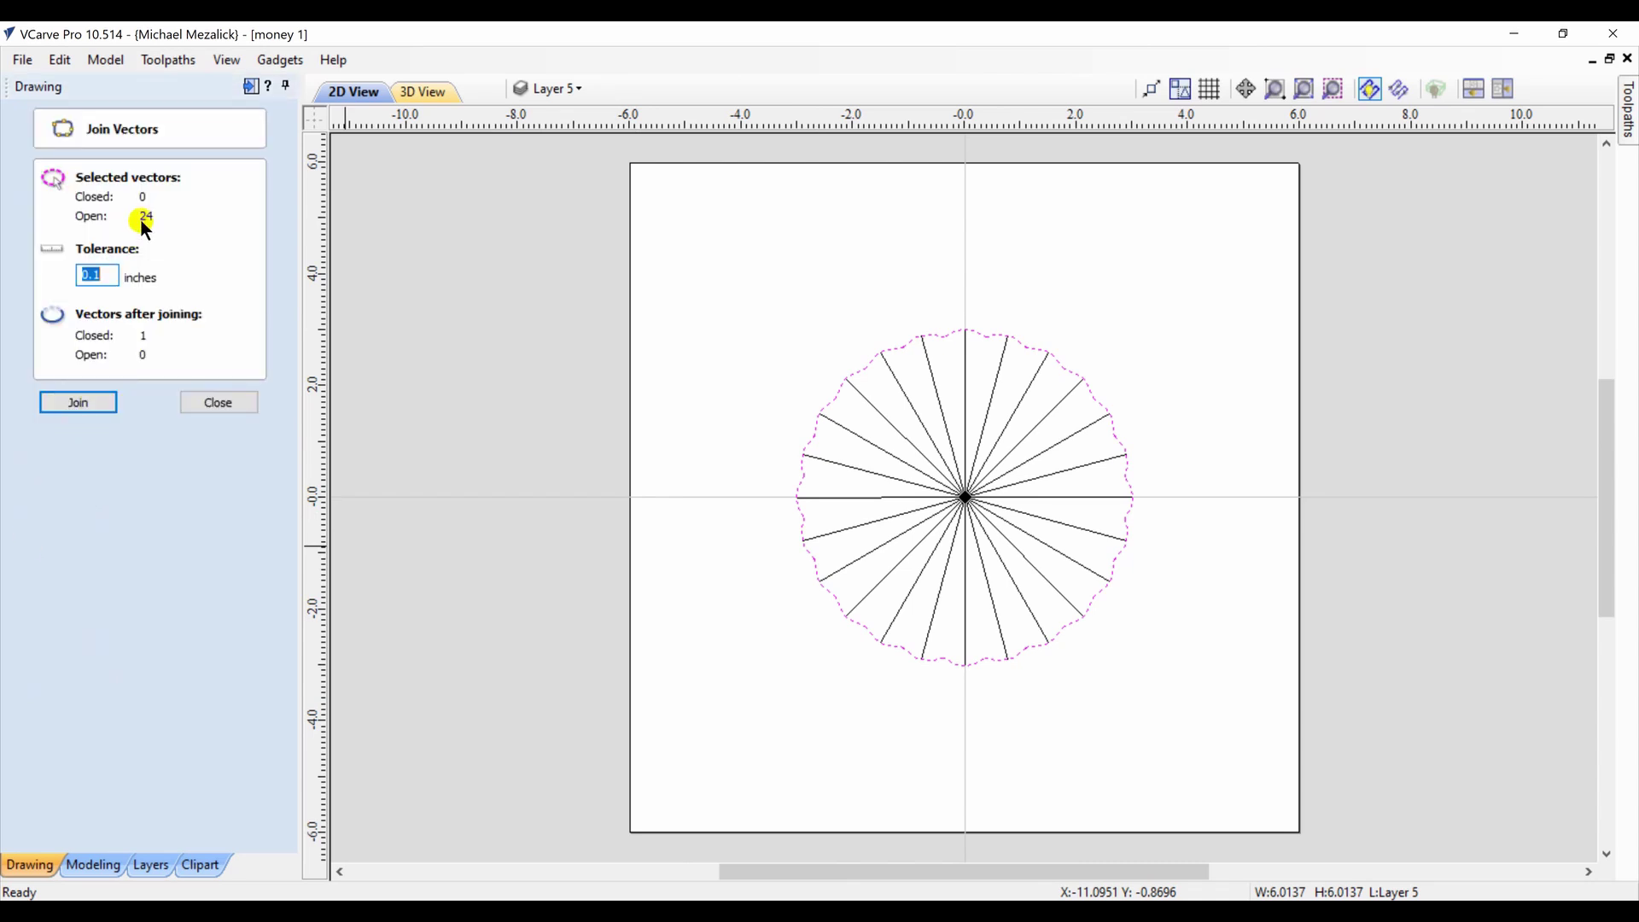
{"action": "left_click", "coordinate": [84, 404]}
{"action": "left_click", "coordinate": [219, 404]}
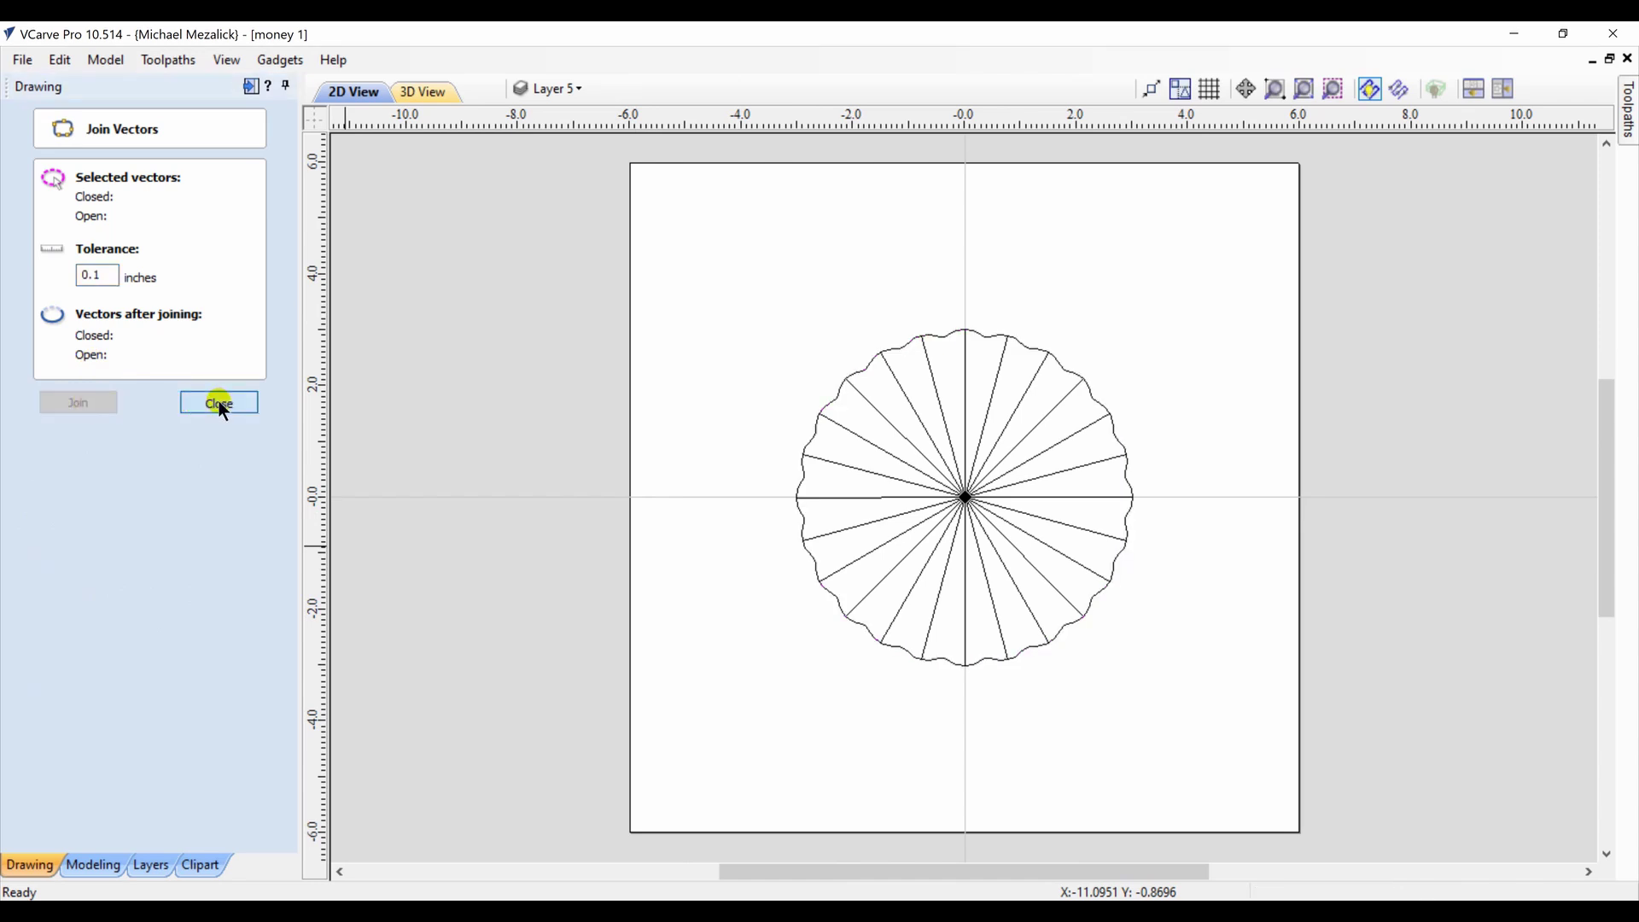
{"action": "left_click", "coordinate": [866, 369]}
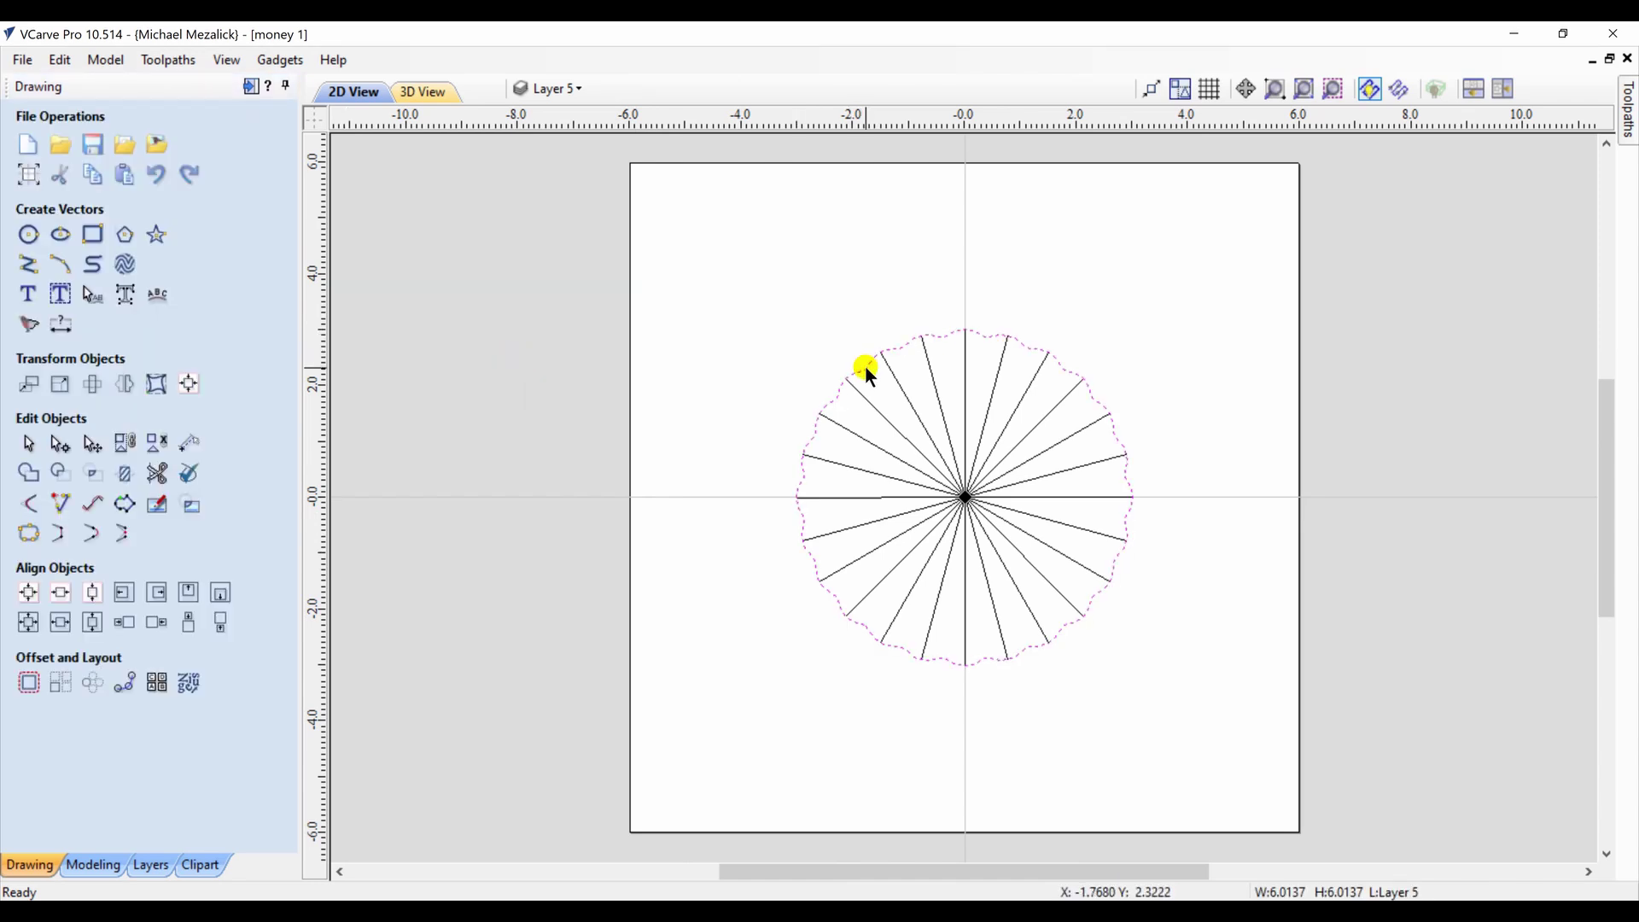
{"action": "left_click", "coordinate": [736, 390]}
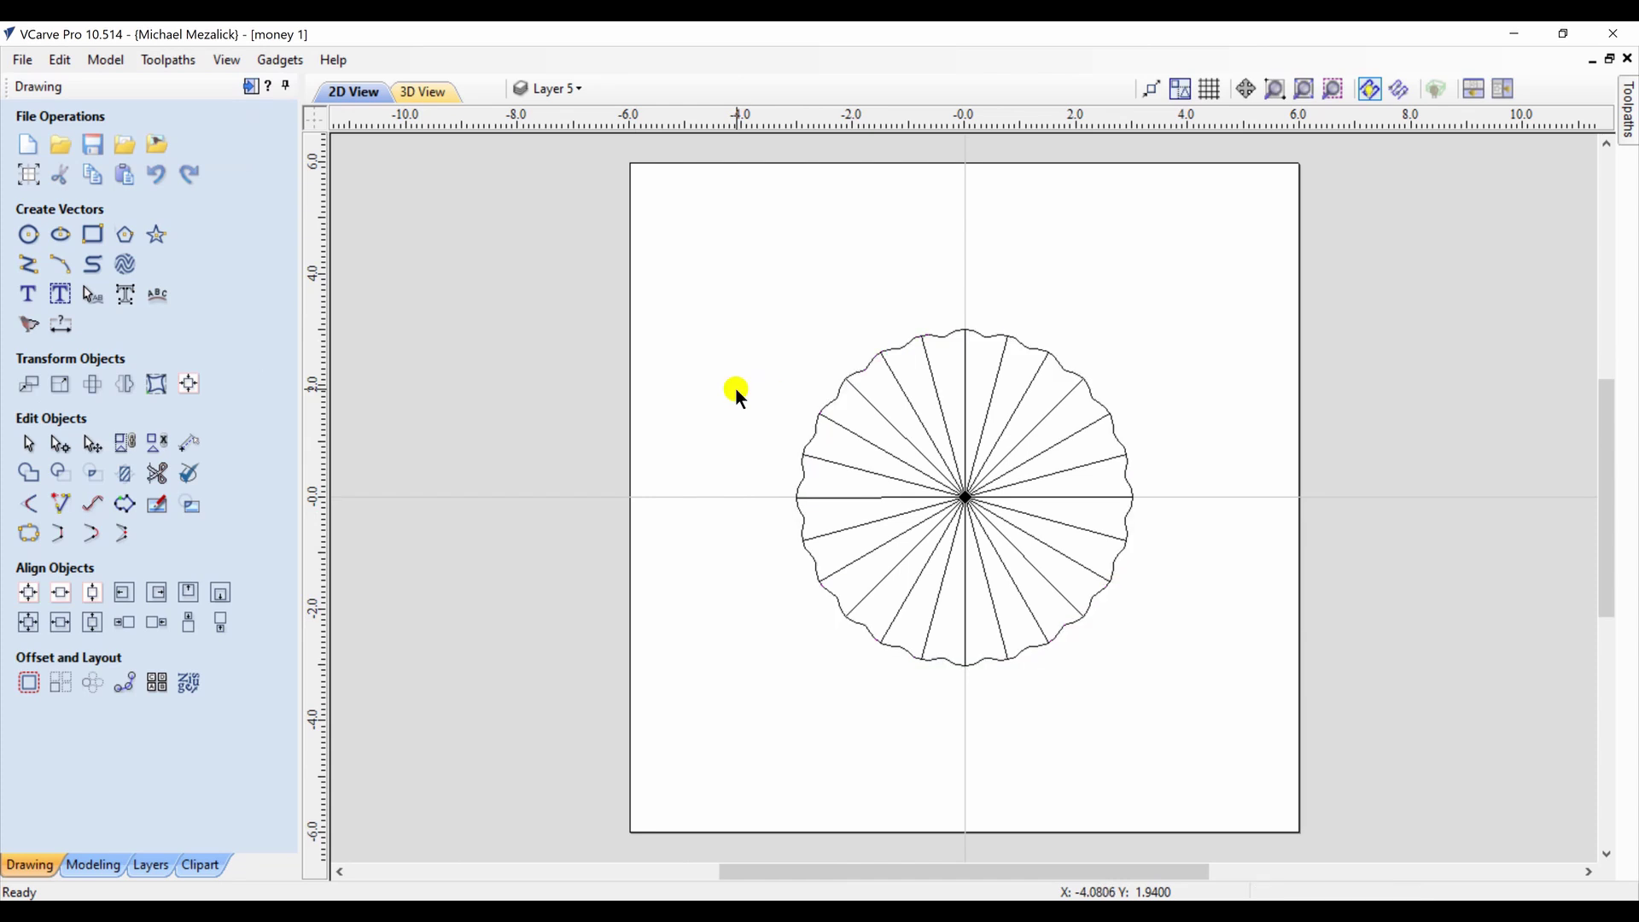
Show Layers 1 to 4 together with Layer 5 and make Layer 1 the active layer
{"action": "left_click", "coordinate": [150, 865]}
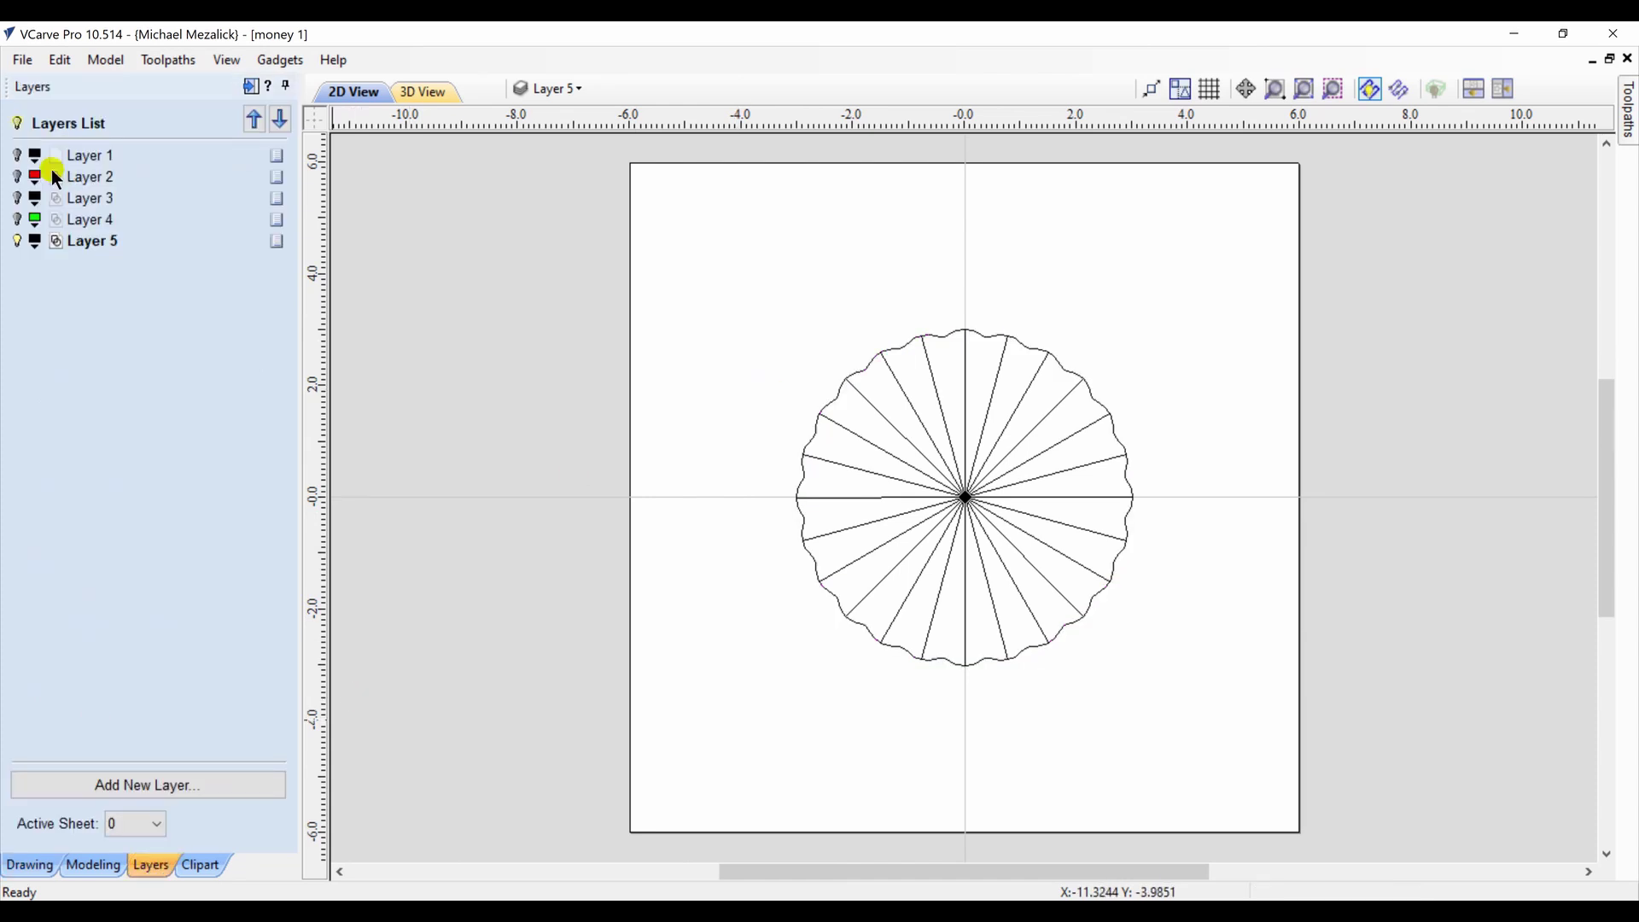
{"action": "left_click", "coordinate": [16, 220]}
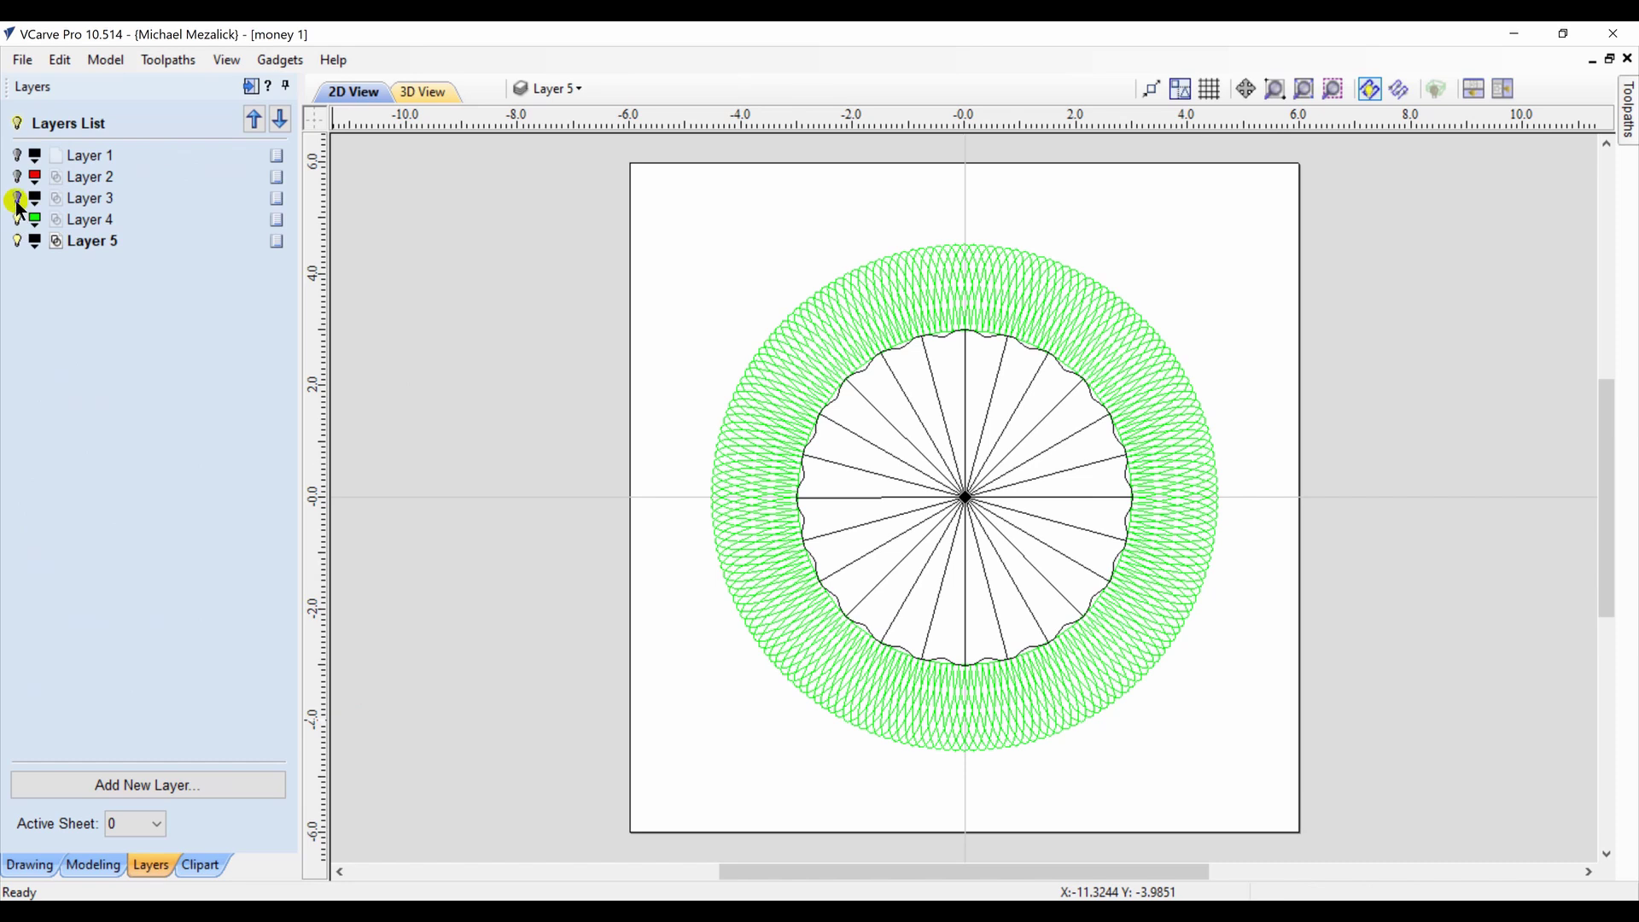
{"action": "left_click", "coordinate": [16, 199]}
{"action": "left_click", "coordinate": [16, 176]}
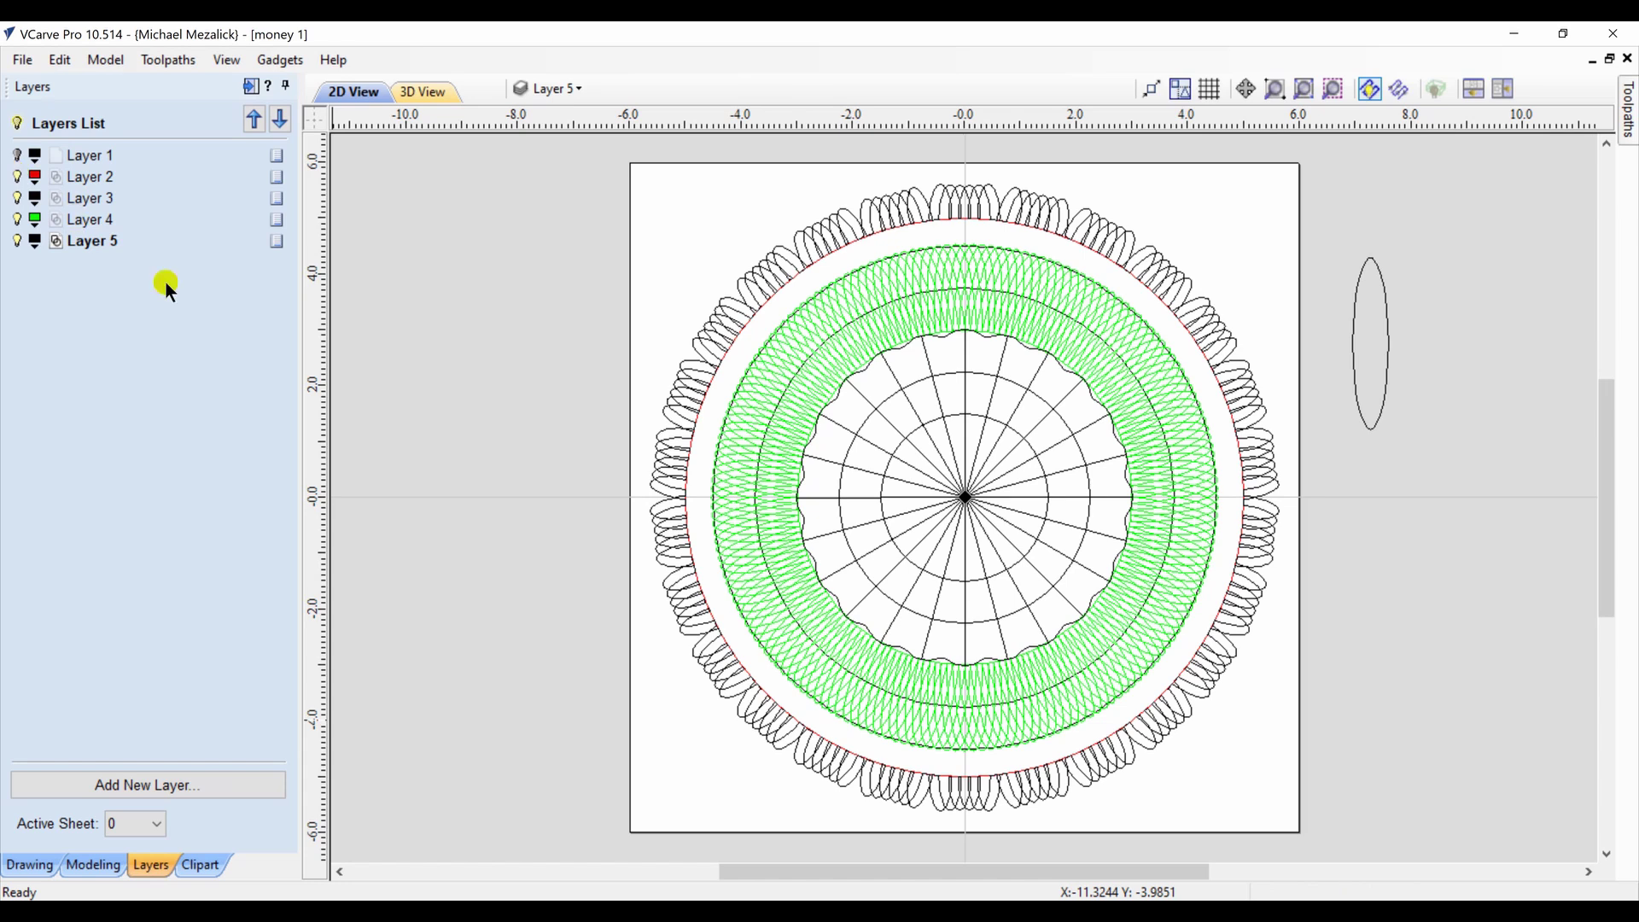
{"action": "left_click", "coordinate": [986, 435]}
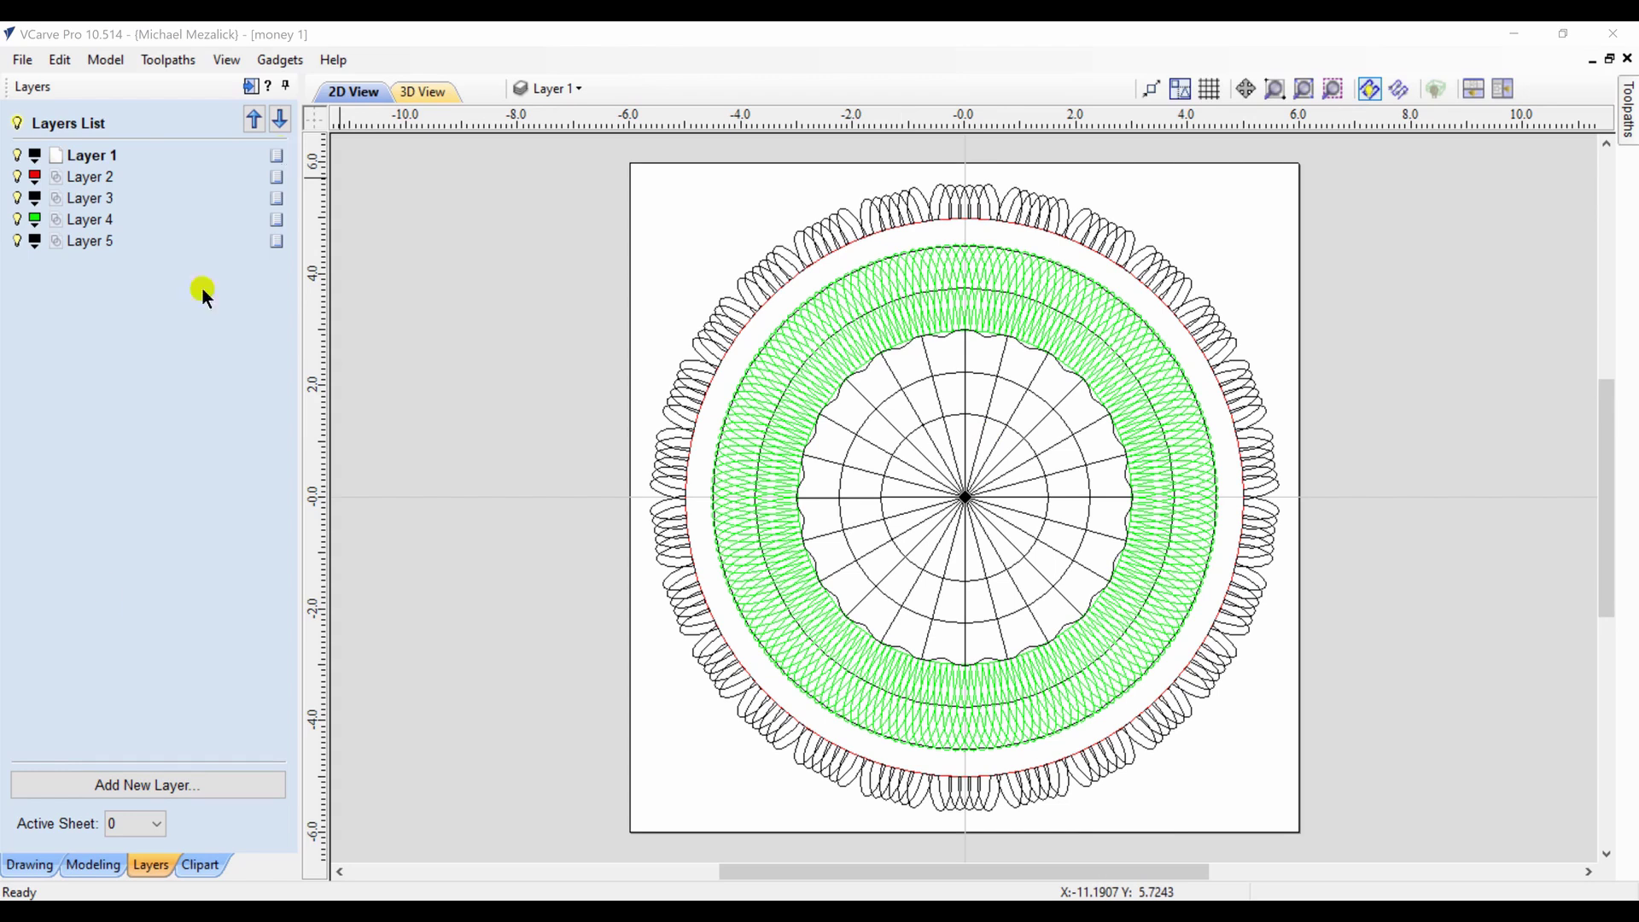
Import the vectors from "MDS Logo for money.eps" and group them
{"action": "left_click", "coordinate": [30, 865]}
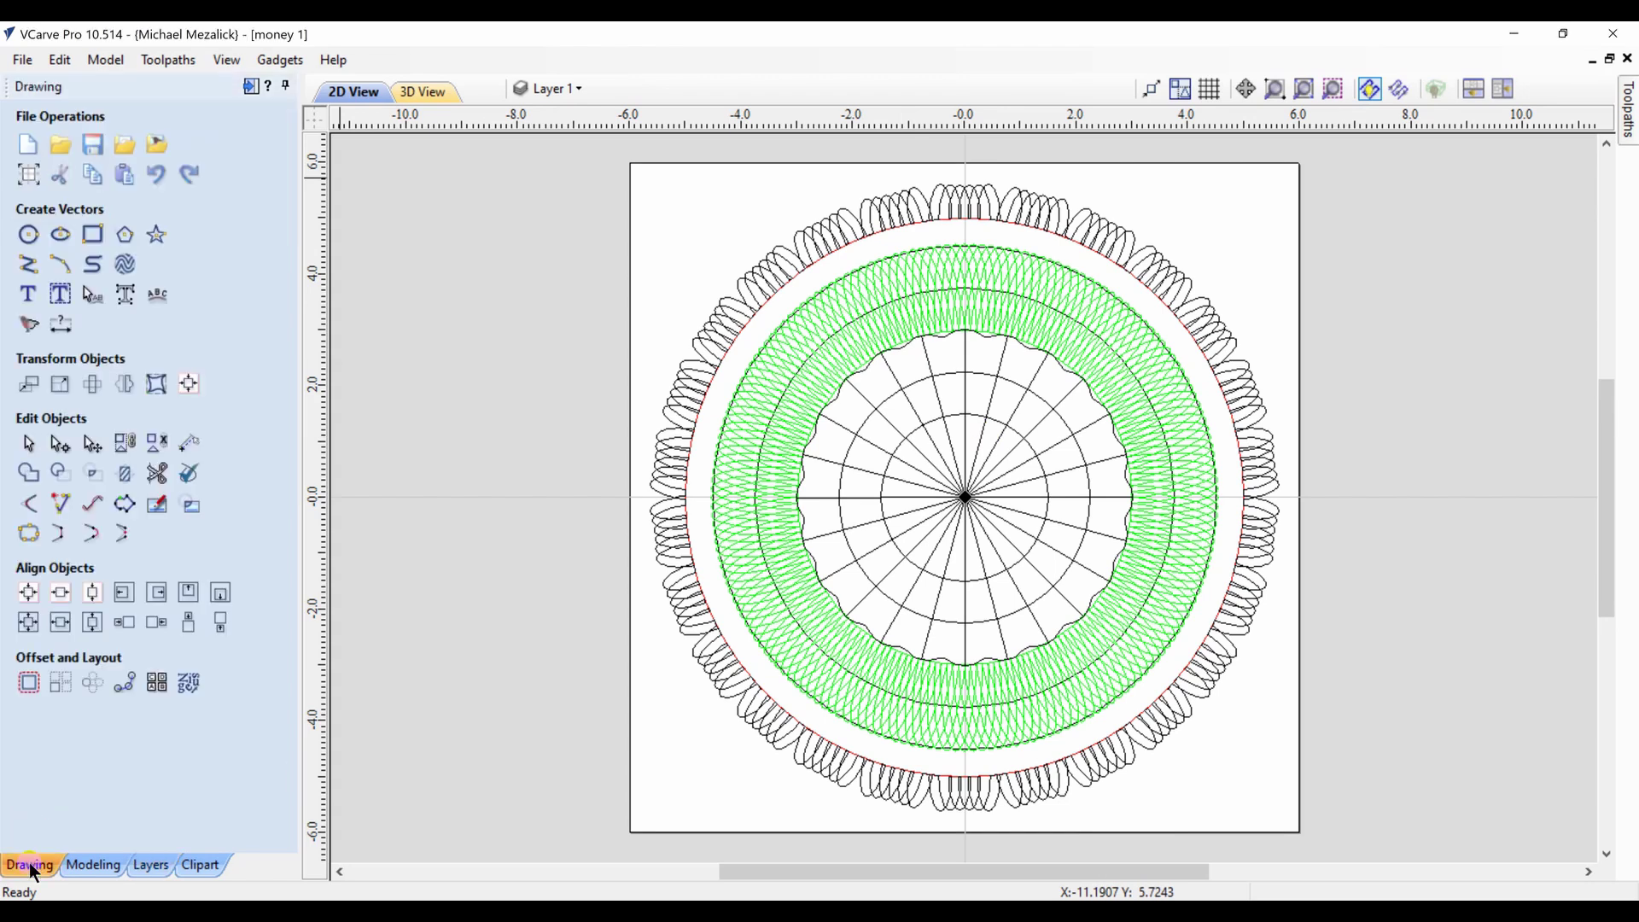
{"action": "left_click", "coordinate": [122, 142]}
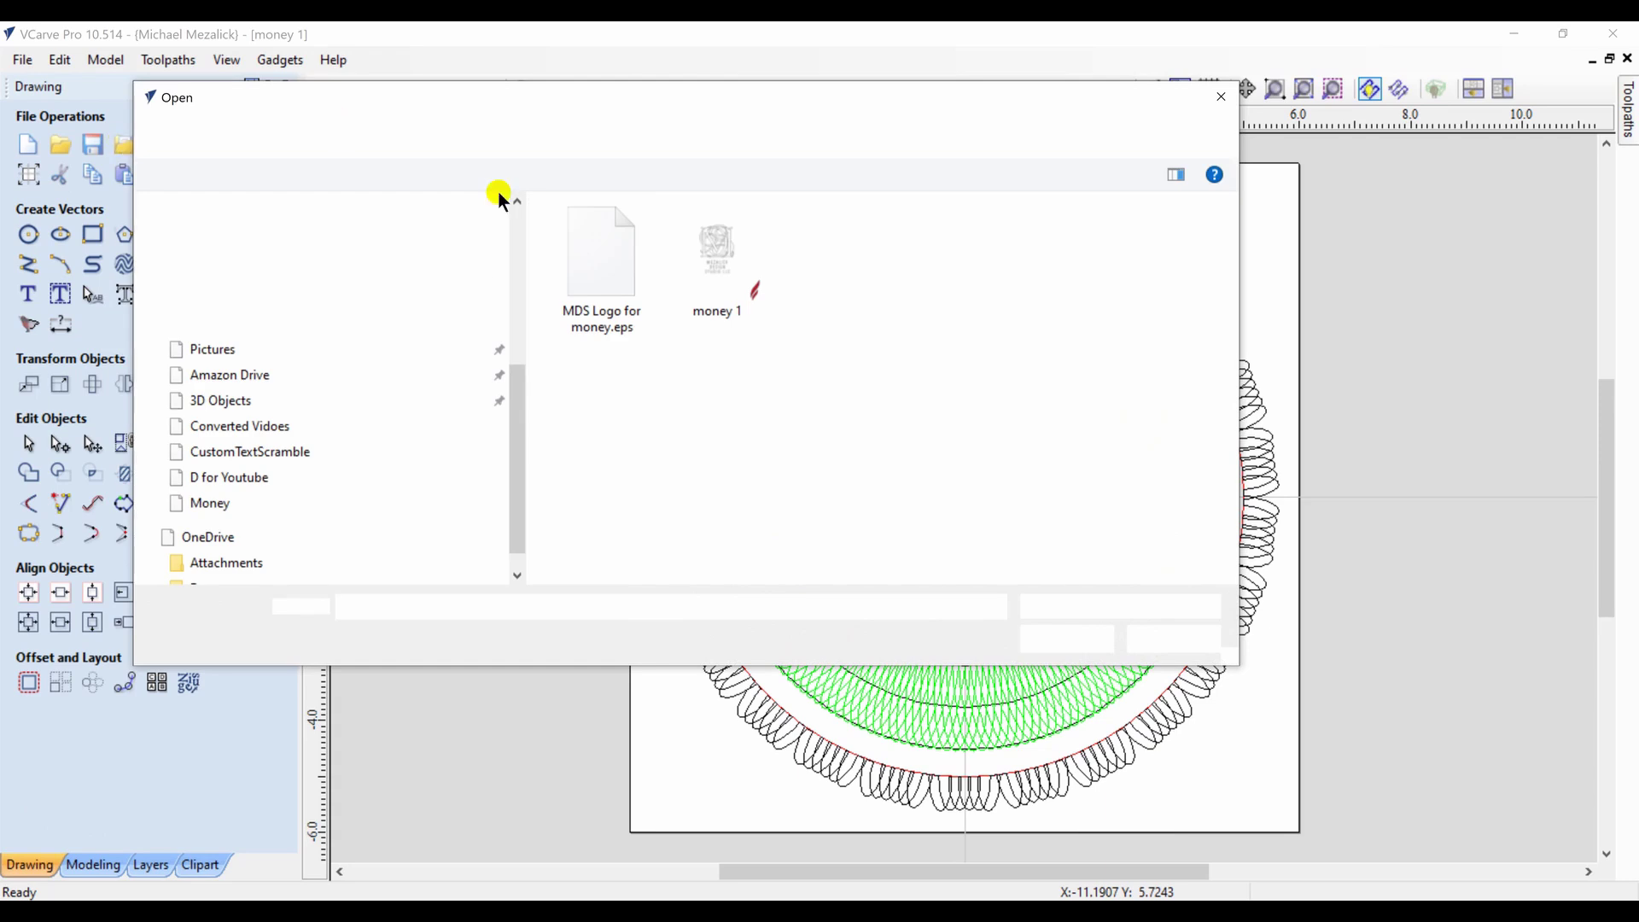
{"action": "double_click", "coordinate": [581, 256]}
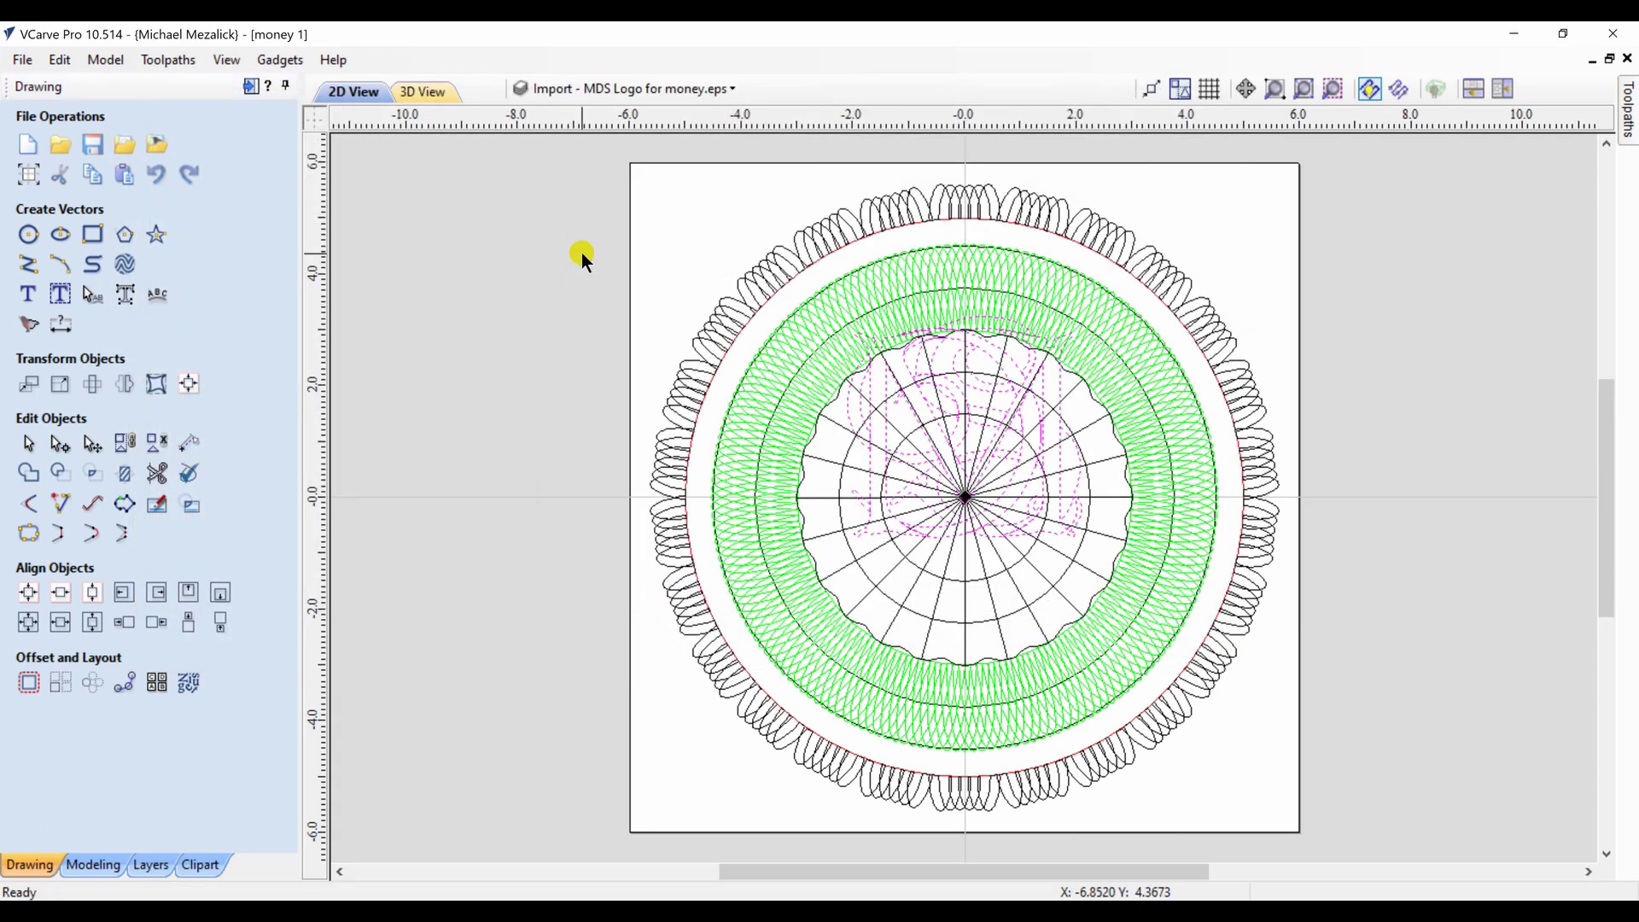
{"action": "left_click", "coordinate": [884, 435]}
{"action": "key", "text": "g"}
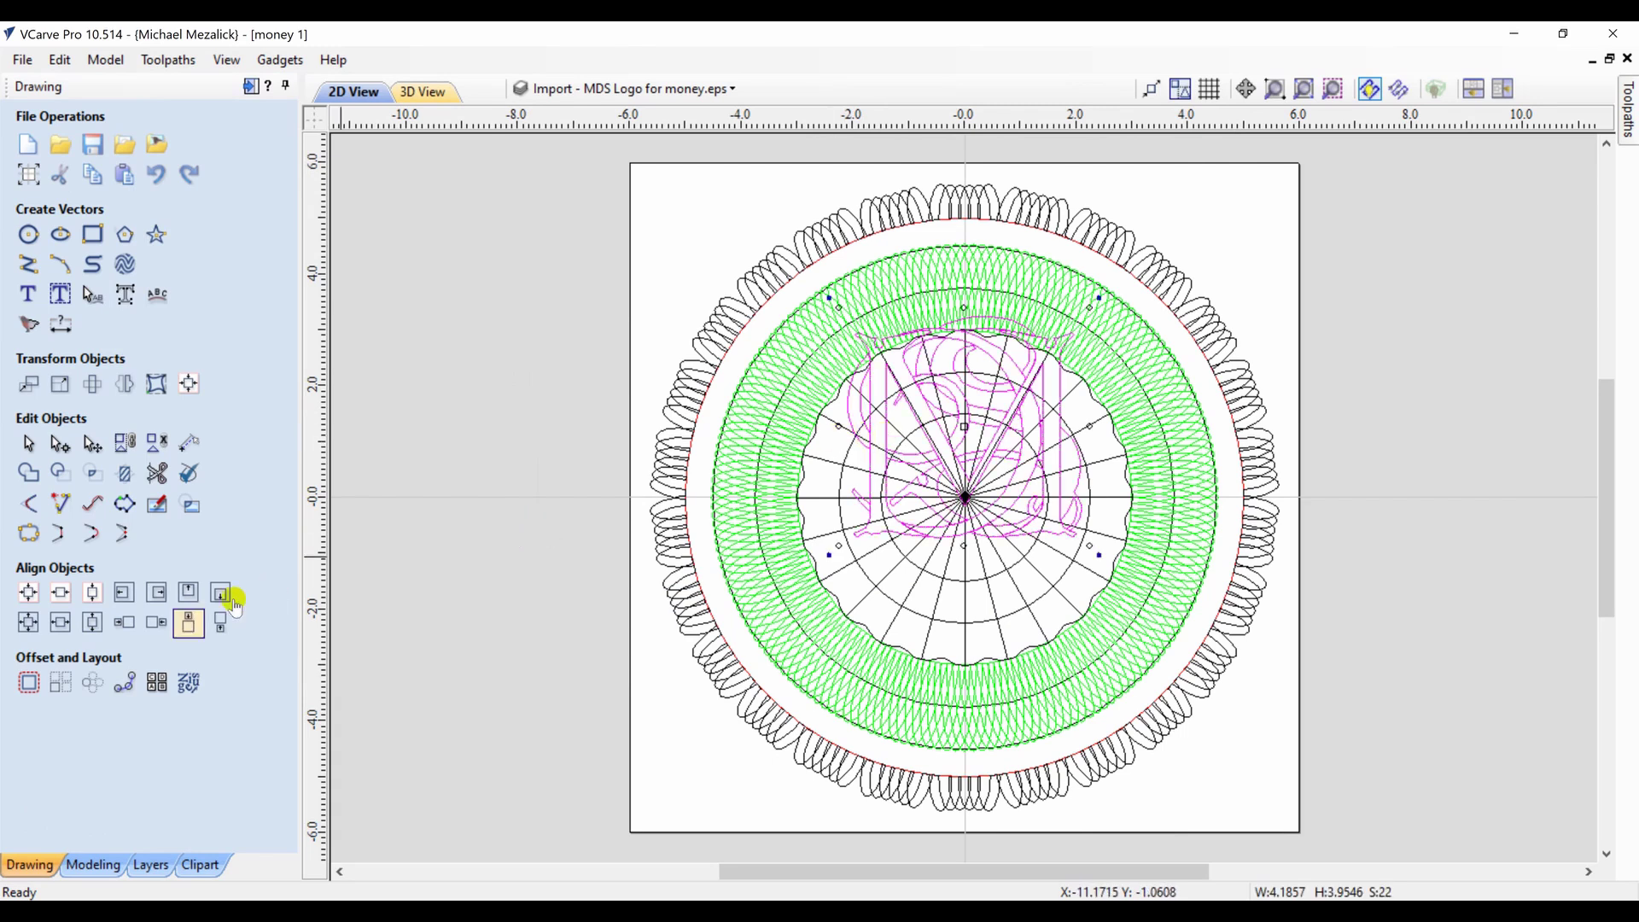
Center the logo group in the job and scale it down slightly to about 4.15 by 3.92 inches
{"action": "left_click", "coordinate": [33, 597]}
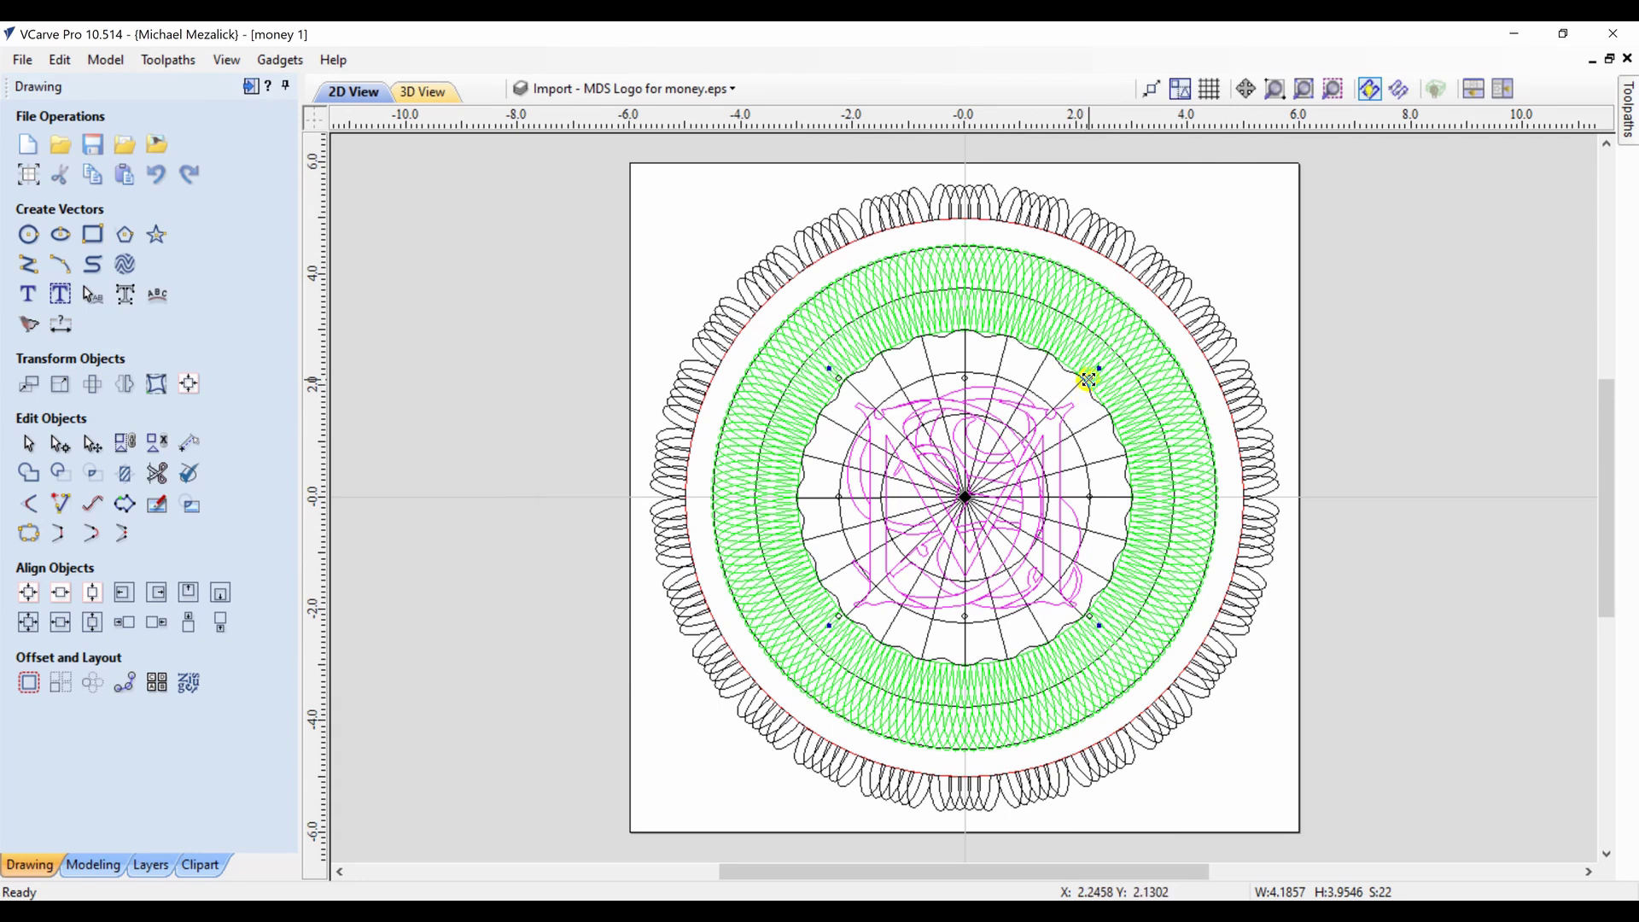
{"action": "left_click_drag", "start_coordinate": [1089, 378], "coordinate": [1082, 390]}
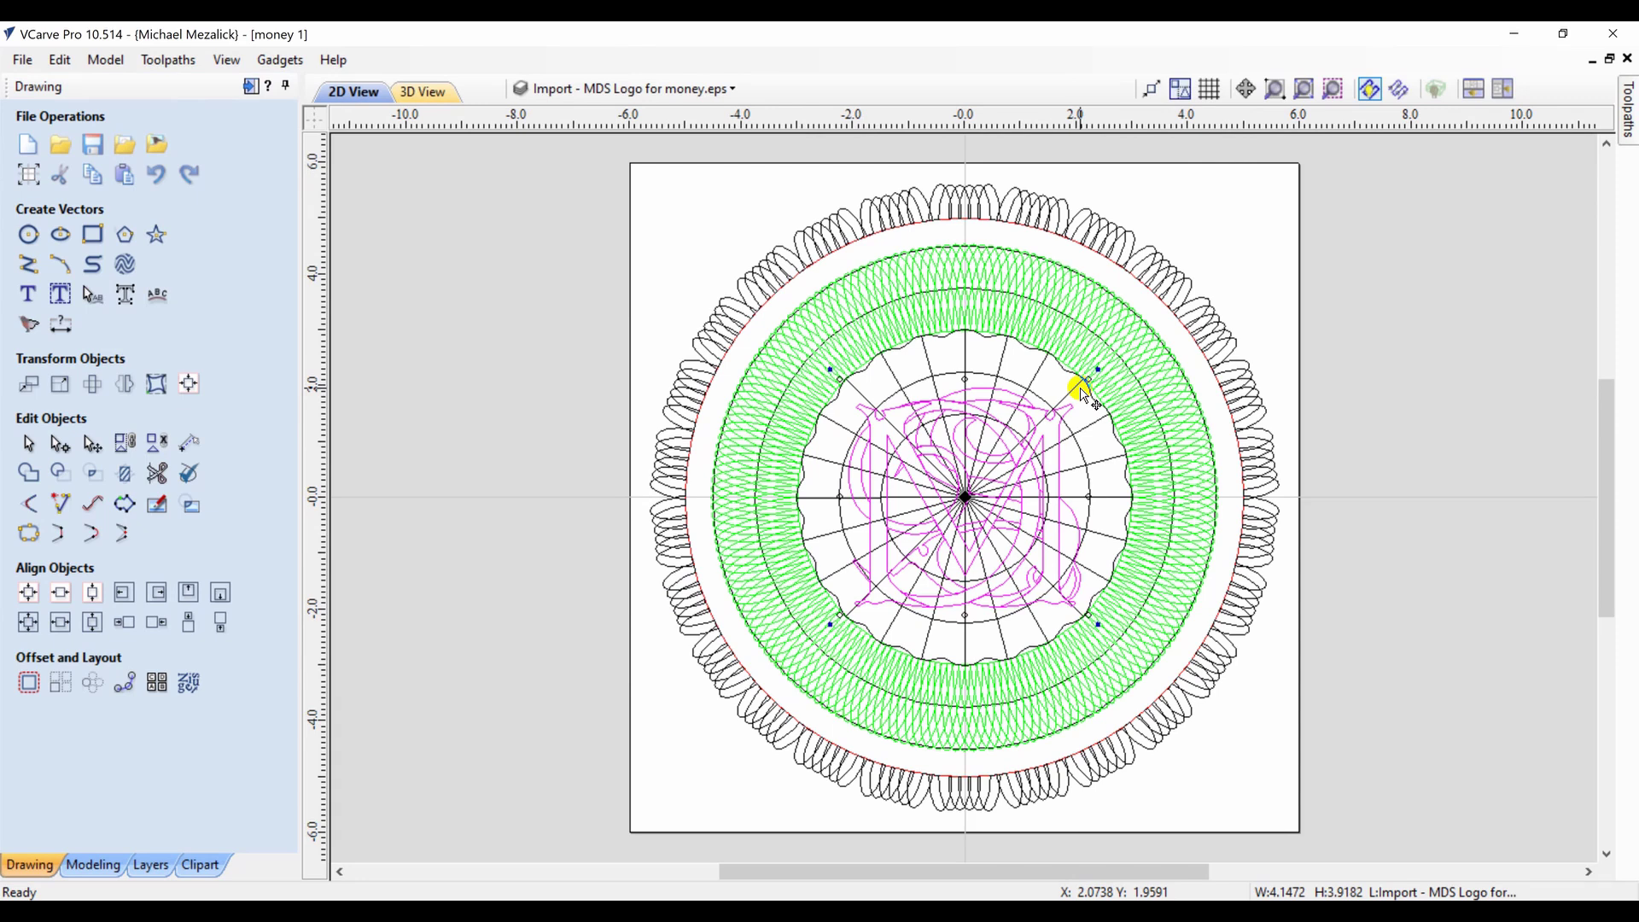
{"action": "left_click", "coordinate": [1382, 360]}
Enlarge the circle around the logo to about 4.80 inches in diameter, keeping it centred
{"action": "left_click", "coordinate": [1083, 457]}
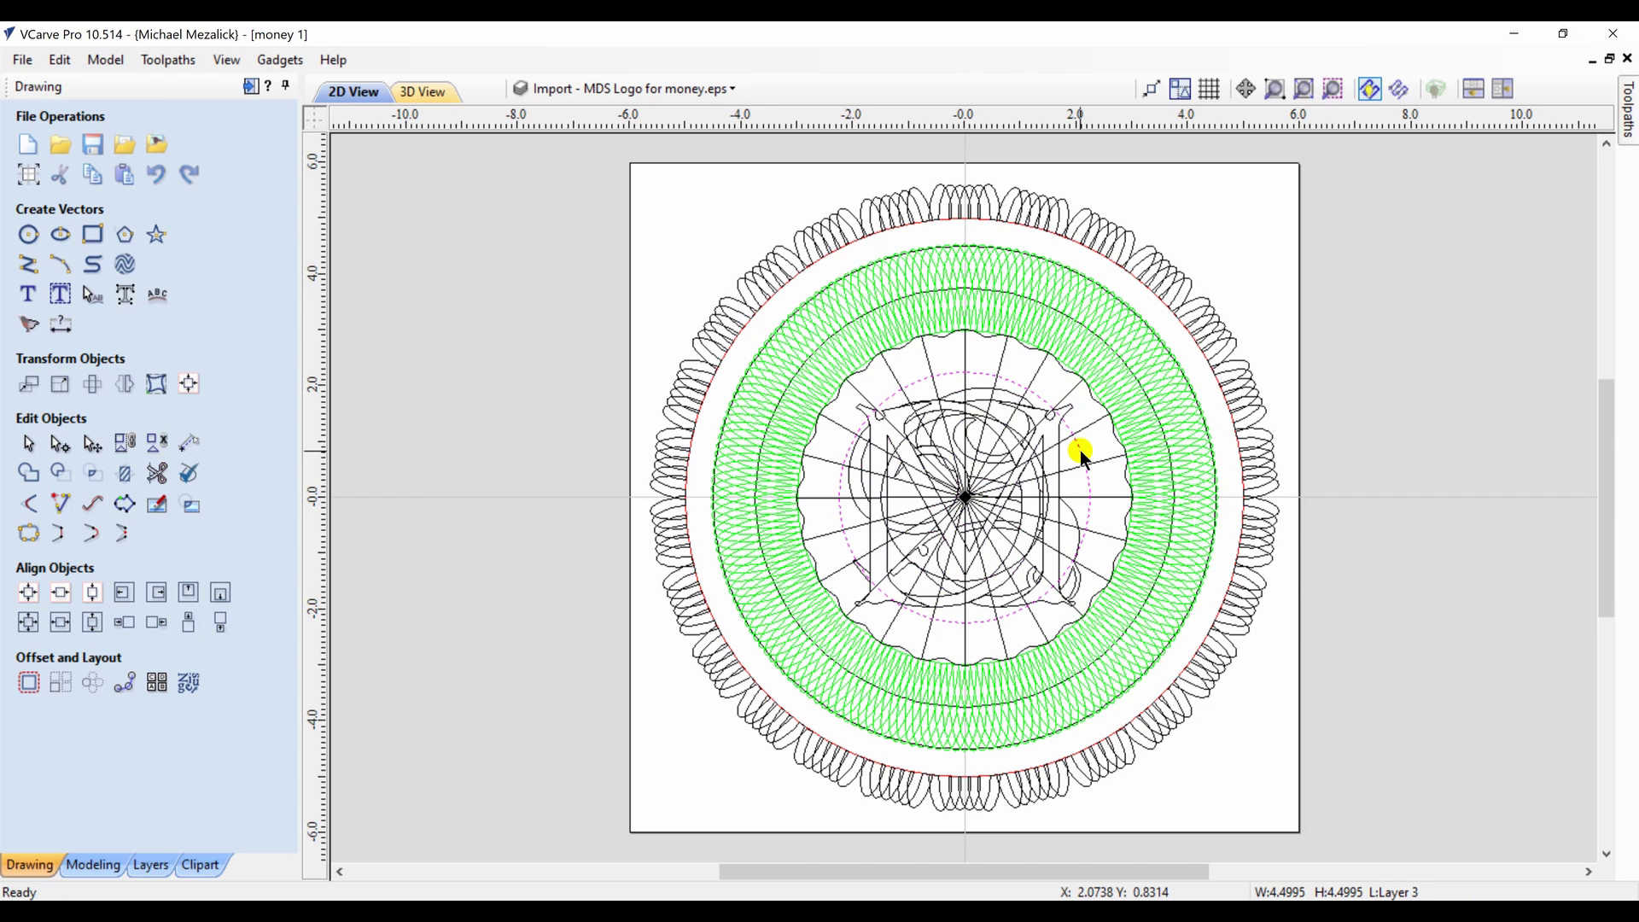
{"action": "left_click", "coordinate": [1082, 454]}
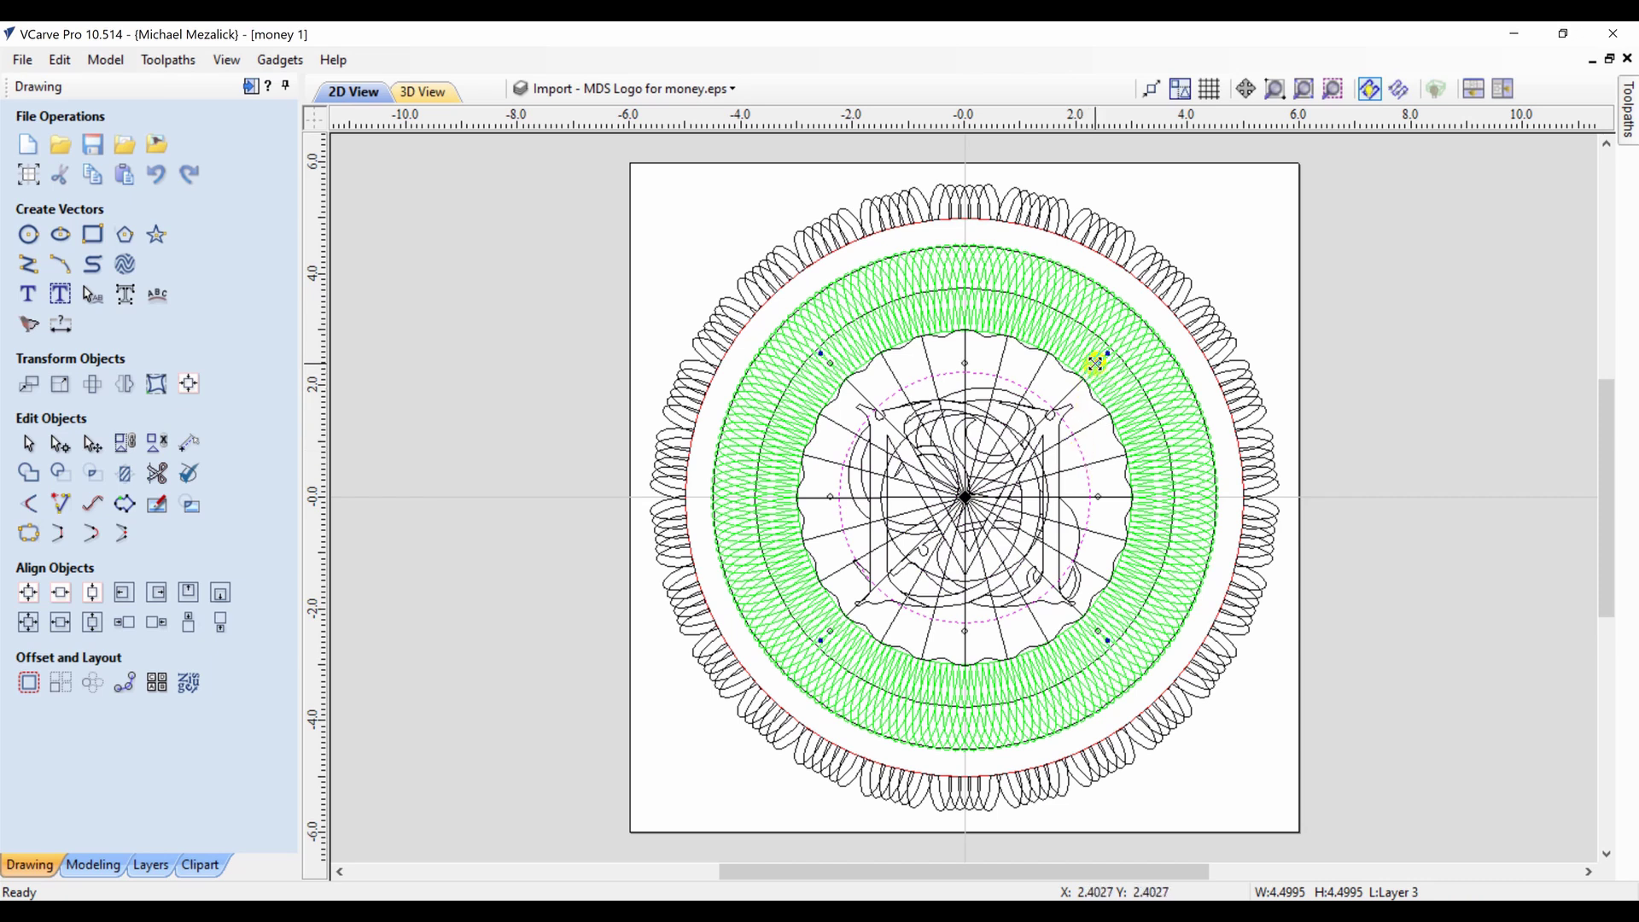
{"action": "left_click_drag", "start_coordinate": [1097, 363], "coordinate": [1102, 366]}
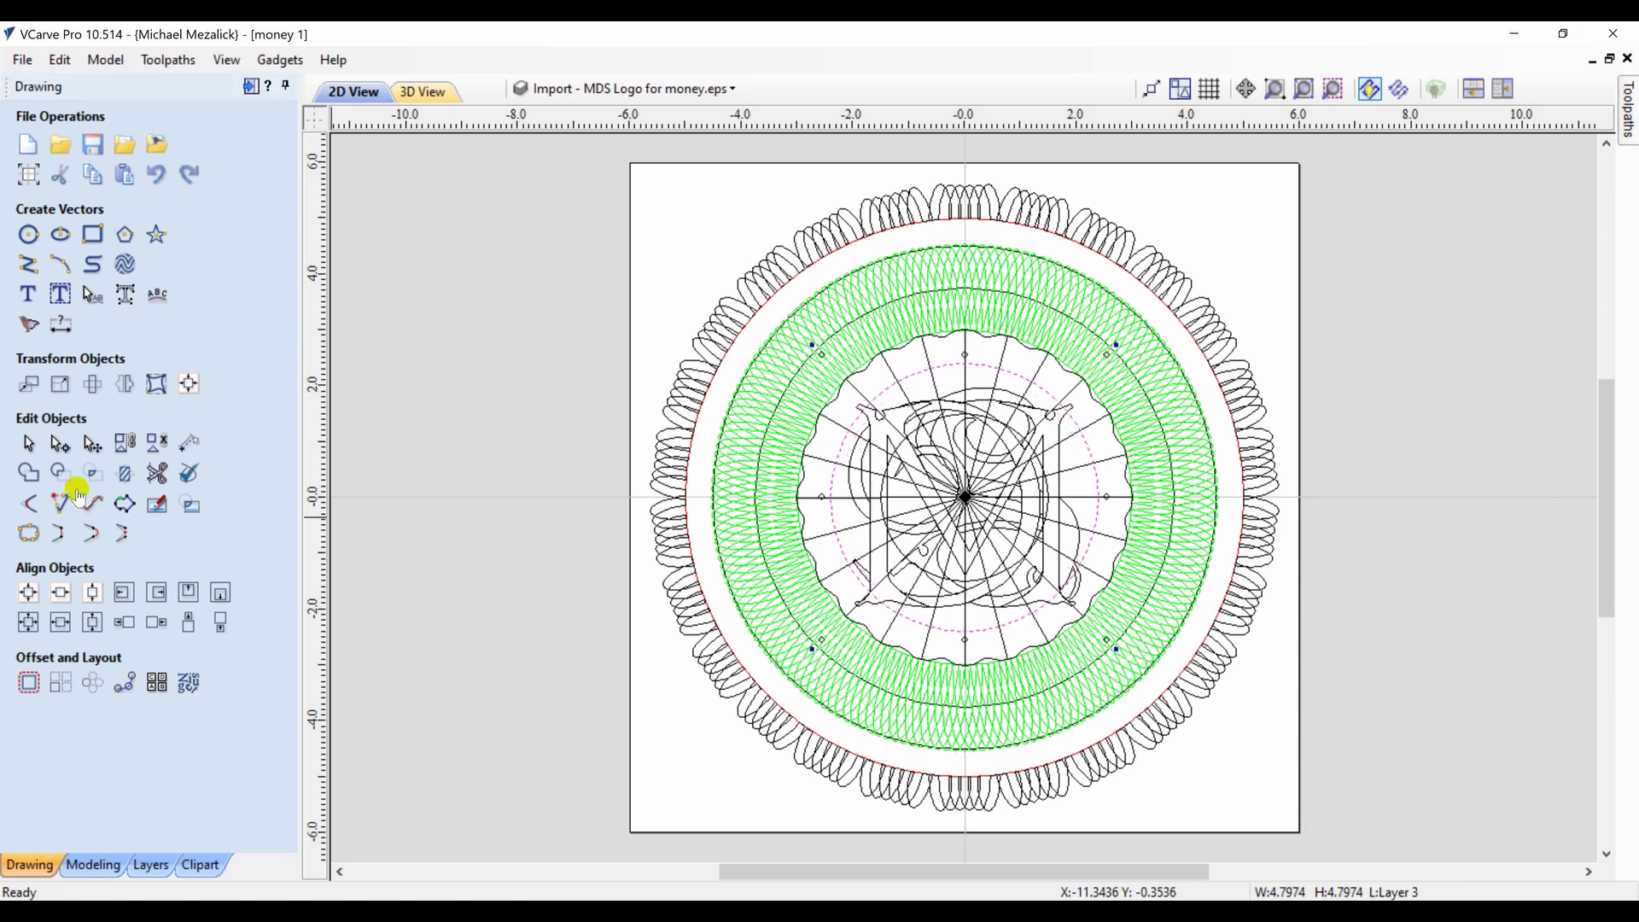
Create the text "MEZALICK DESIGN STUDIO, LLC" in the TrueType font Times New Roman
{"action": "left_click", "coordinate": [30, 296]}
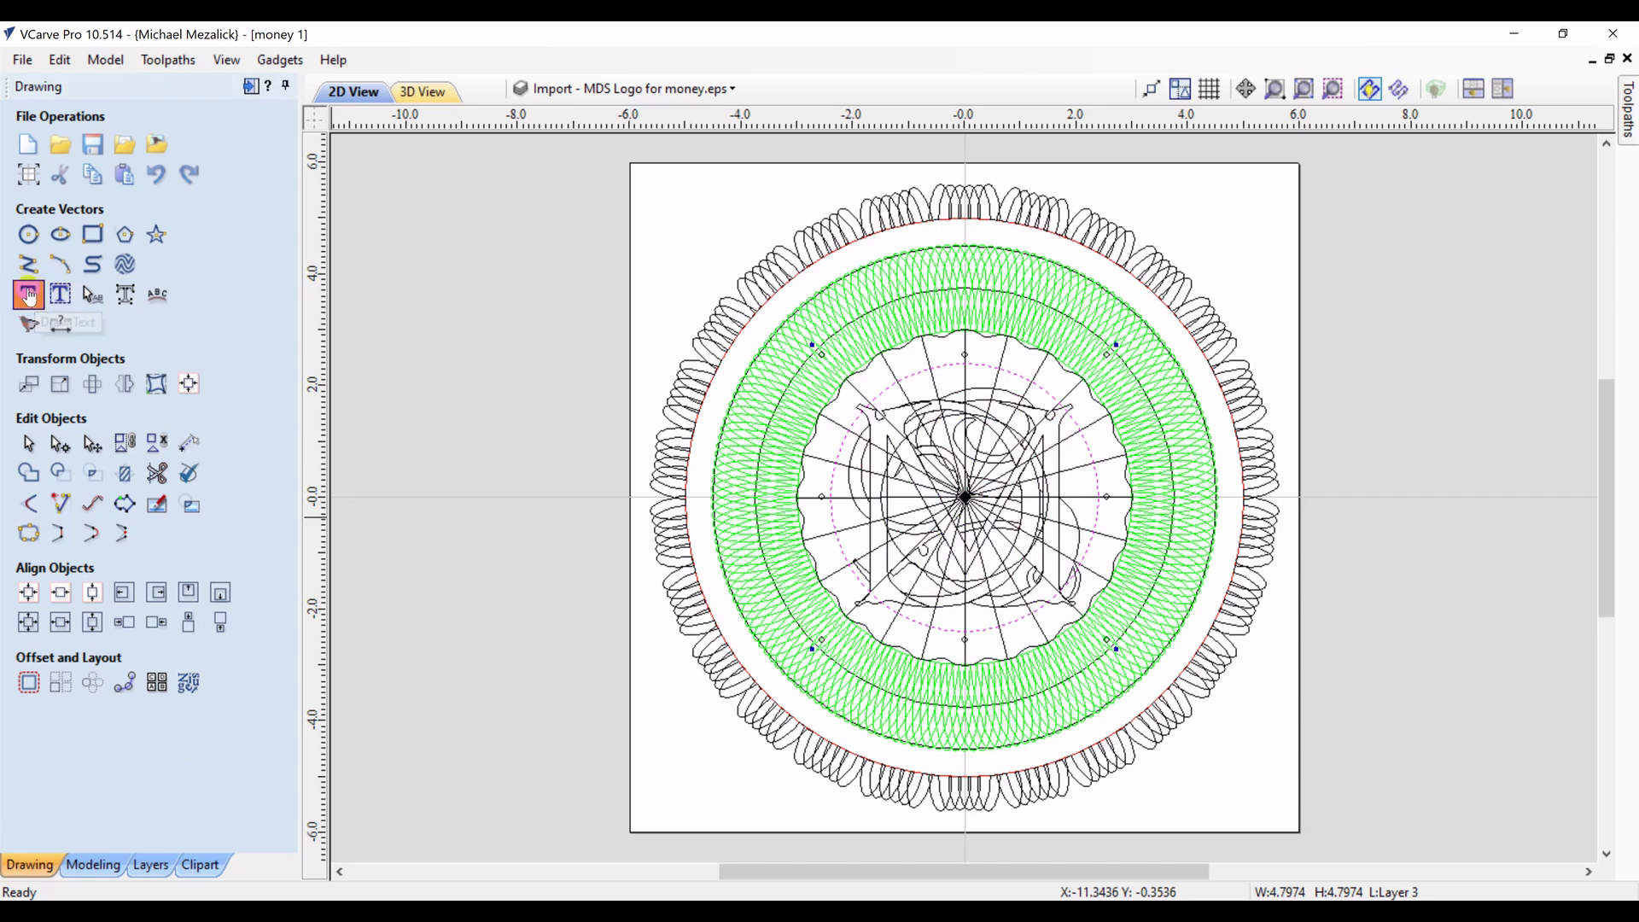
{"action": "left_click", "coordinate": [30, 297]}
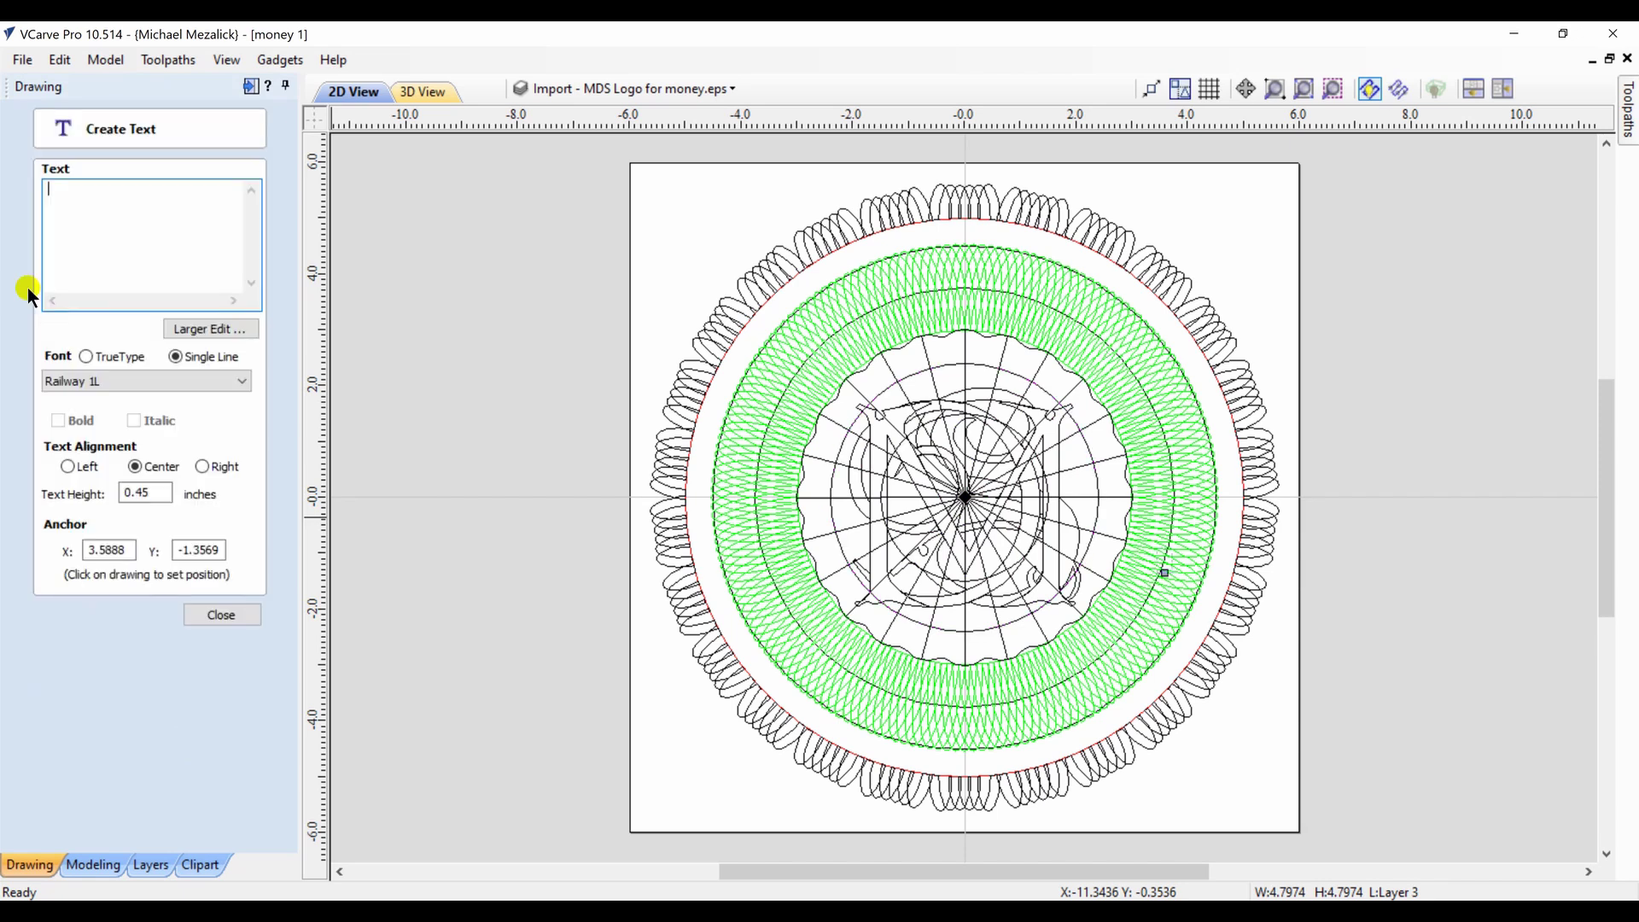
{"action": "left_click", "coordinate": [86, 356]}
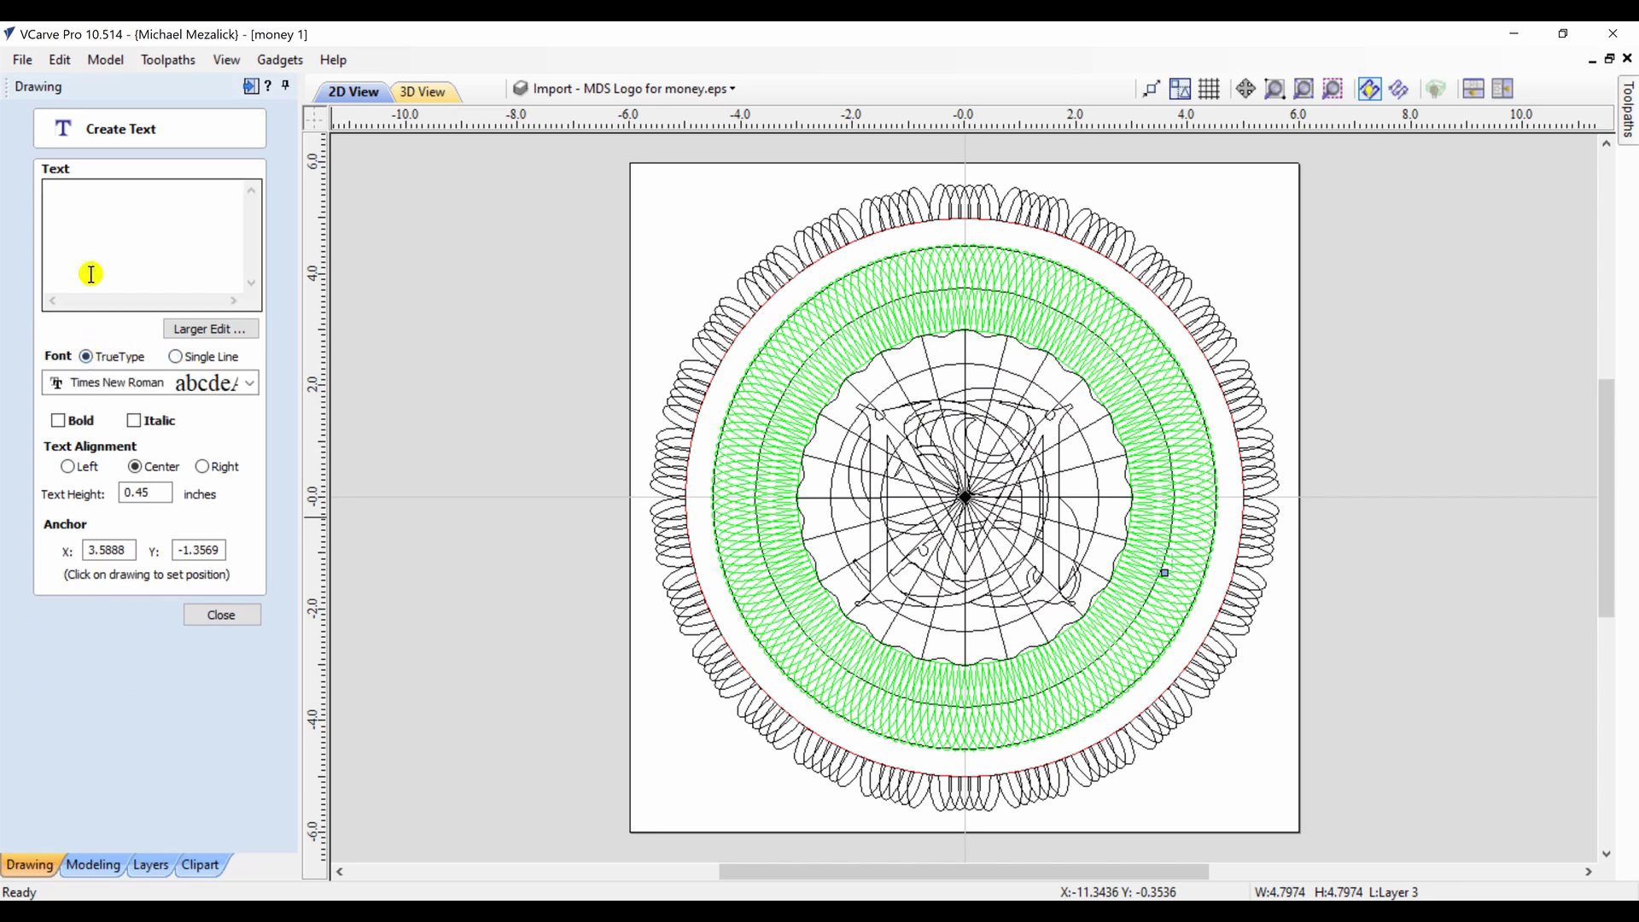
{"action": "left_click", "coordinate": [85, 198]}
{"action": "type", "text": "m"}
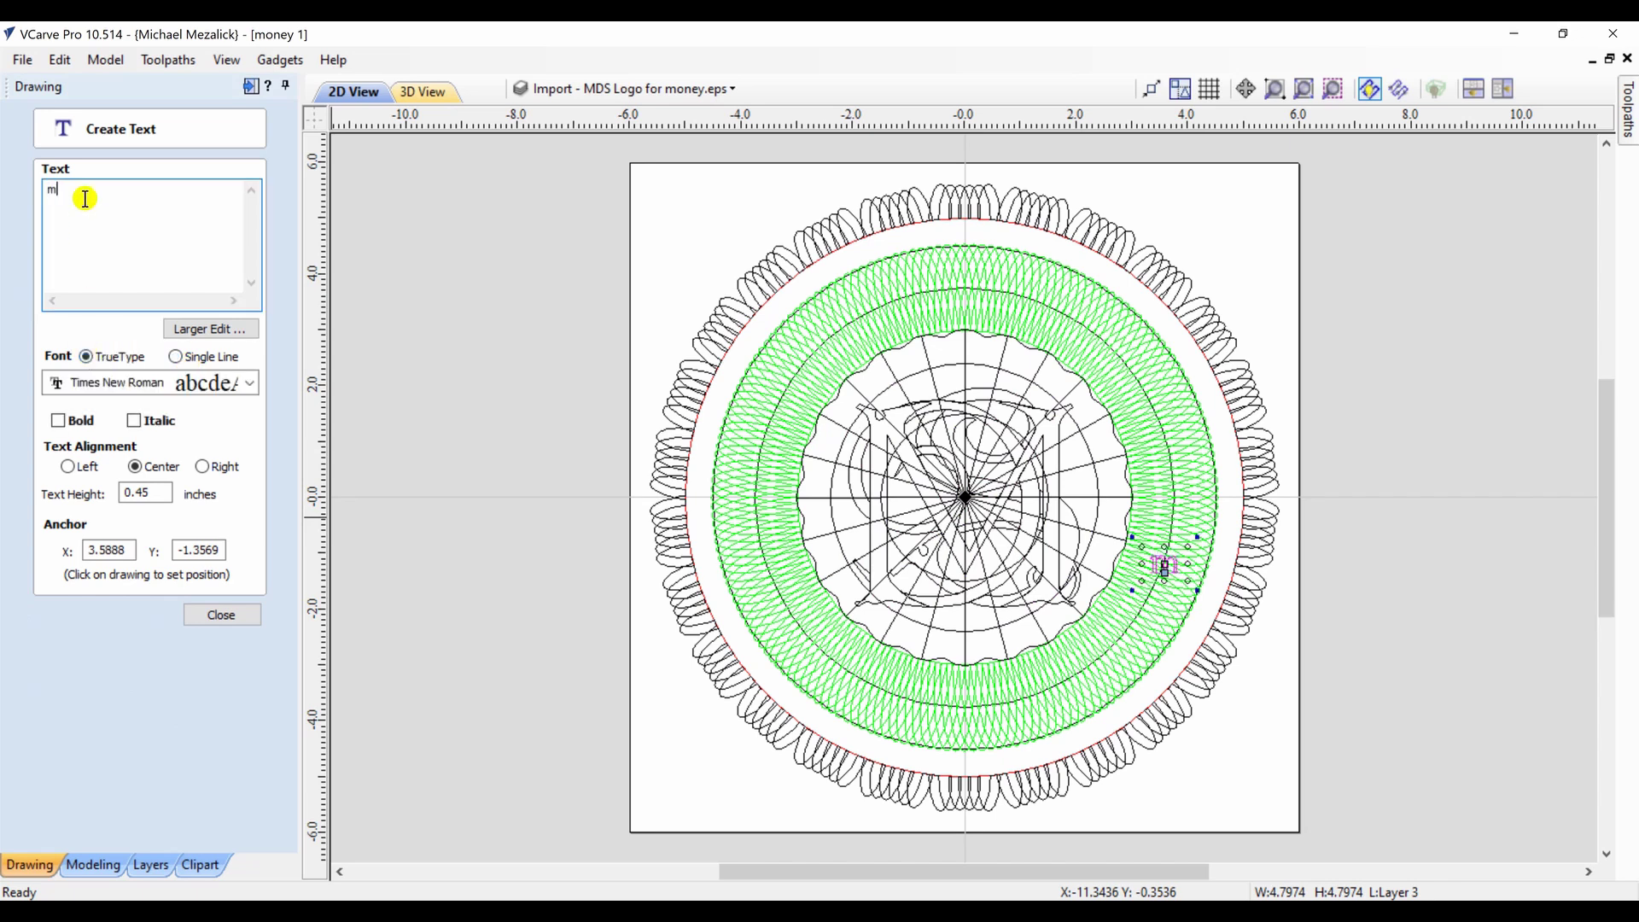
{"action": "key", "text": "BackSpace"}
{"action": "type", "text": "MEZALICK"}
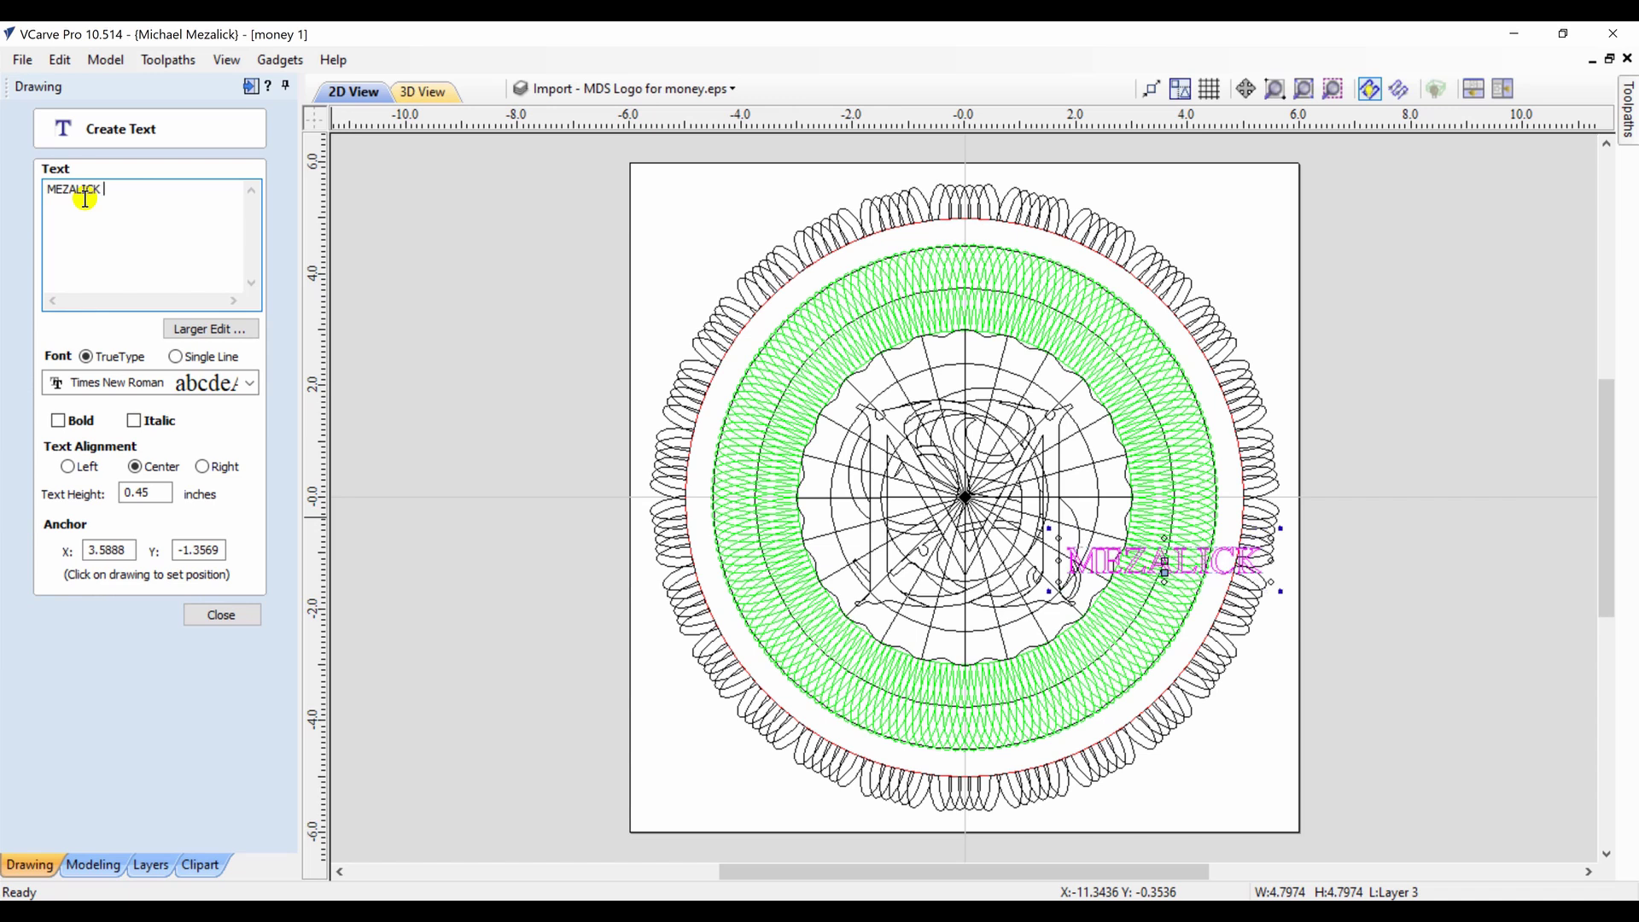
{"action": "type", "text": " DESIGN S"}
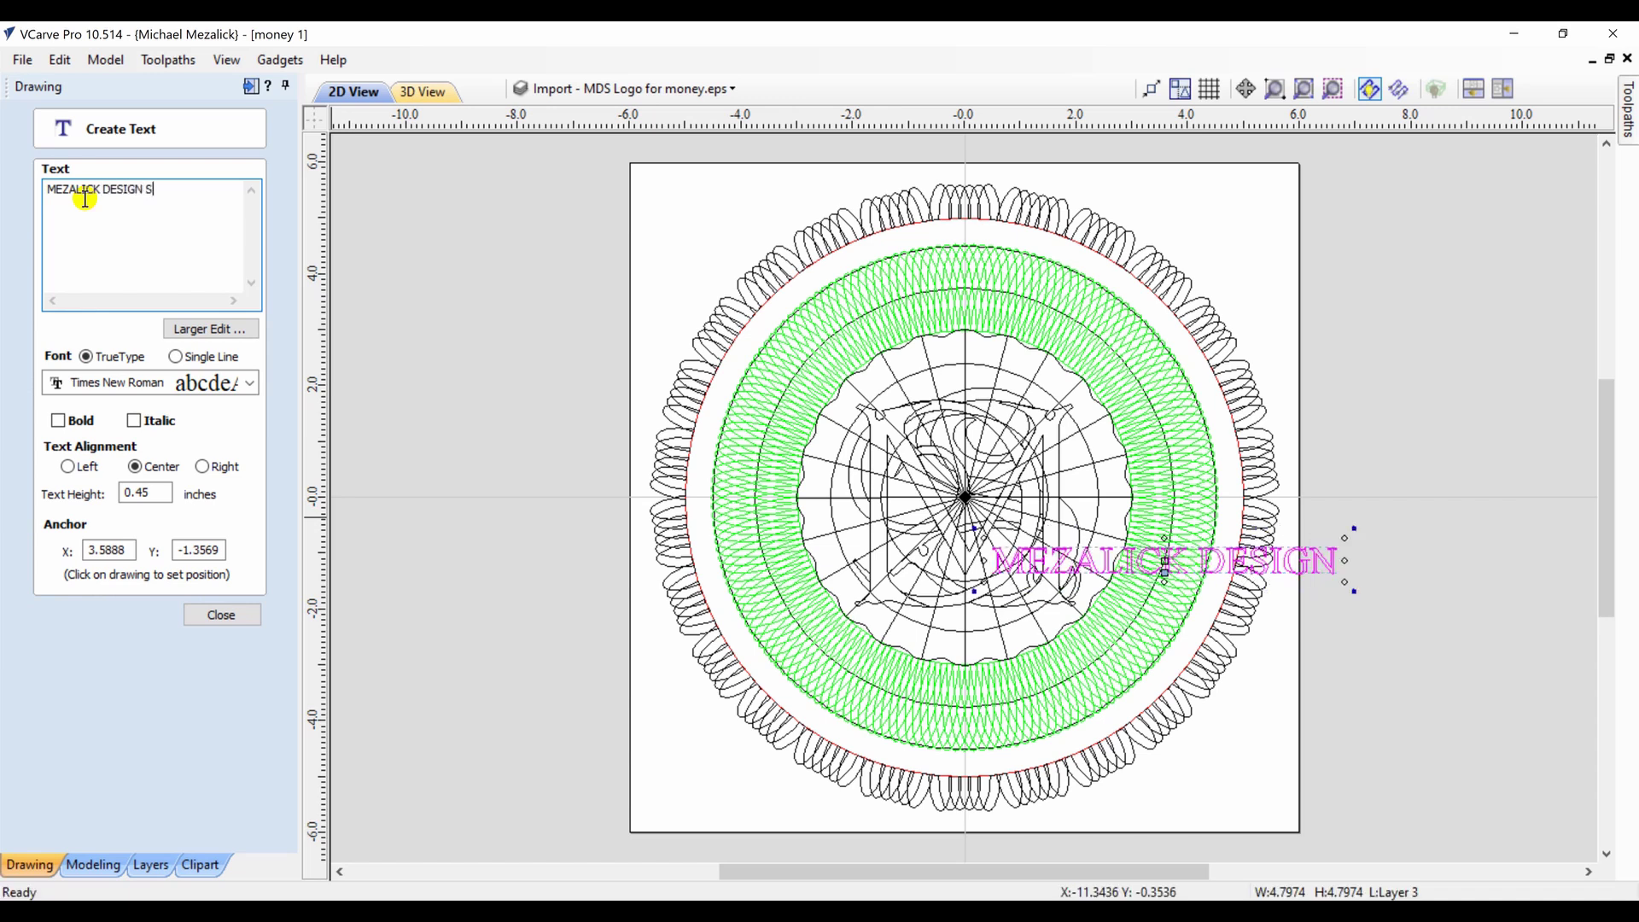
{"action": "type", "text": "TUDIO, "}
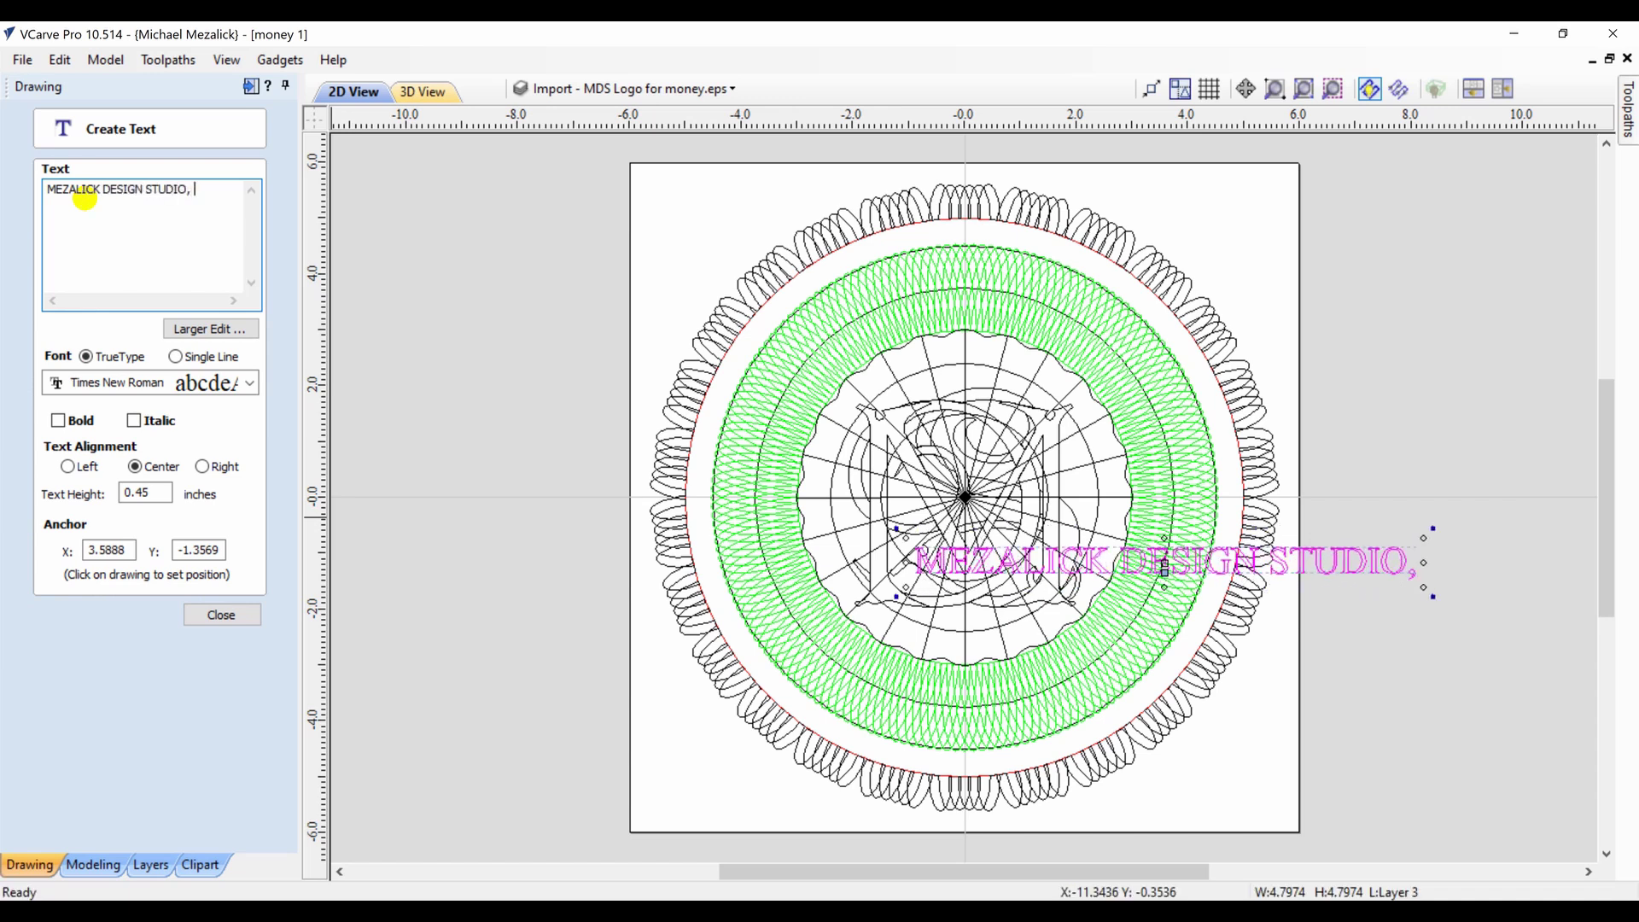
{"action": "type", "text": "LLC"}
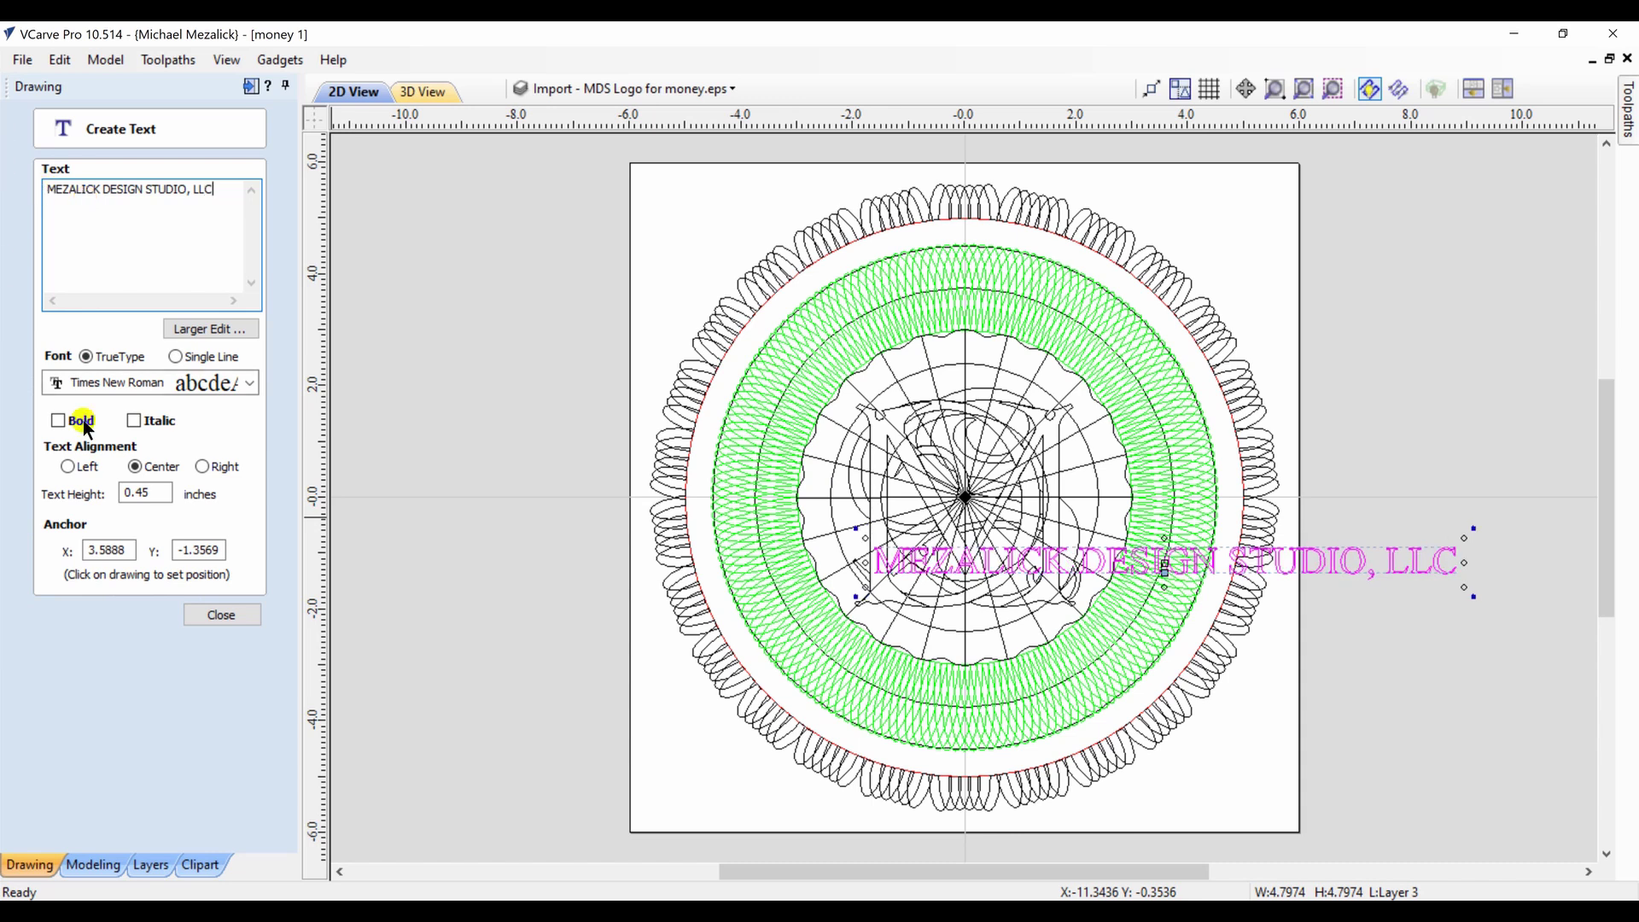
{"action": "left_click", "coordinate": [203, 613]}
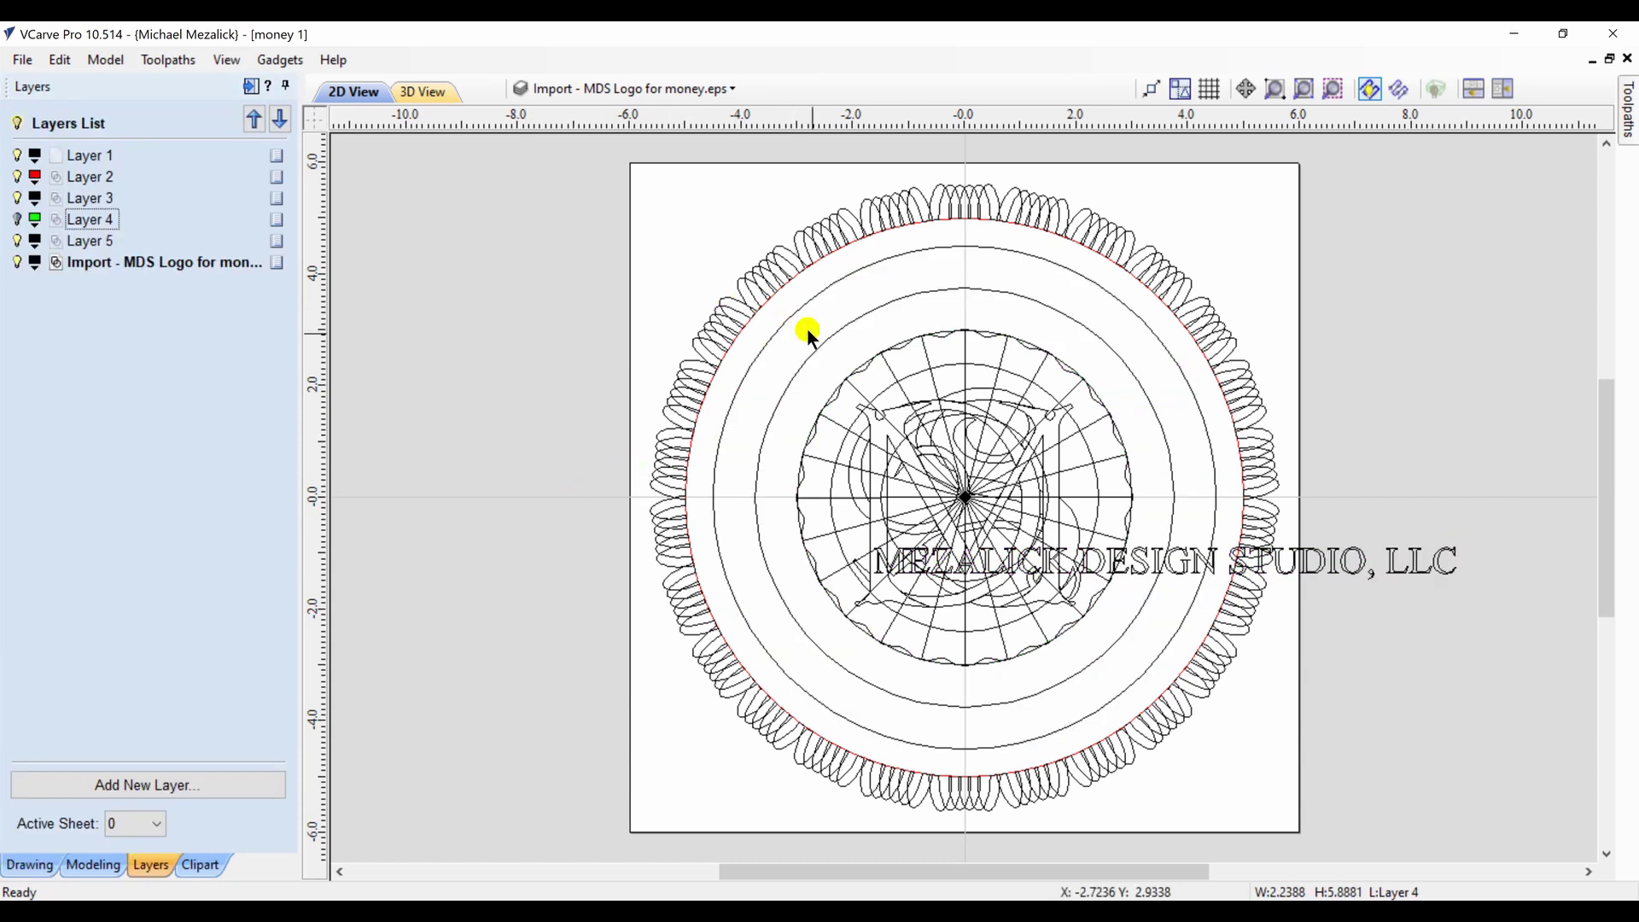
Hide Layer 4 and cut the 7.5 inch circle into upper and lower half arcs at its horizontal quadrant nodes
{"action": "left_click", "coordinate": [823, 347]}
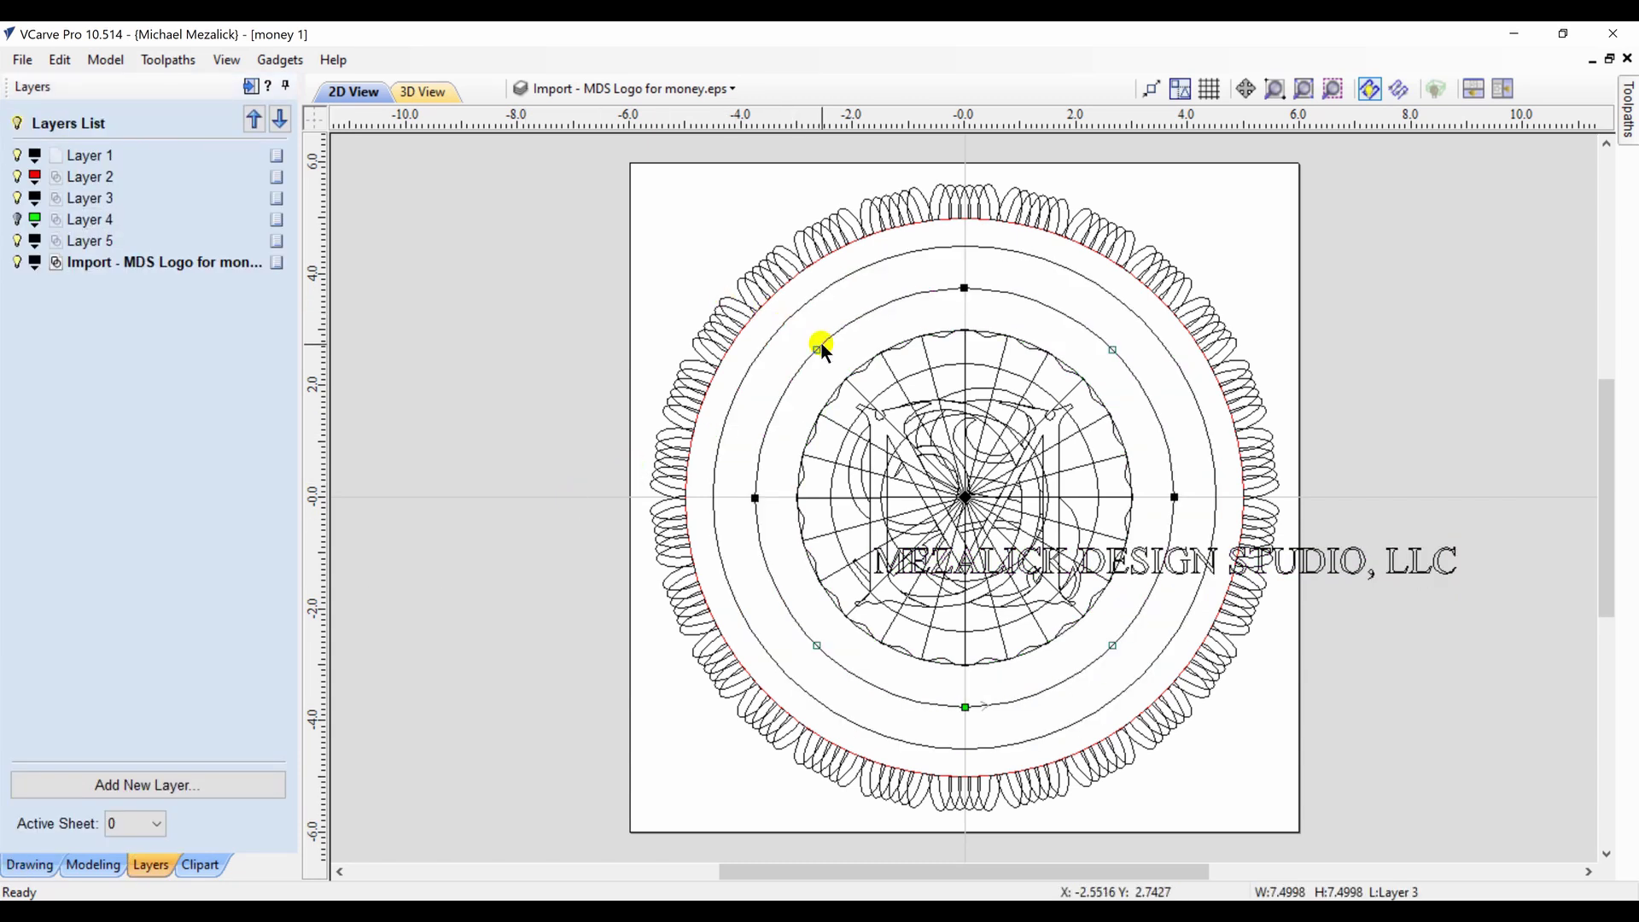
{"action": "left_click", "coordinate": [756, 498]}
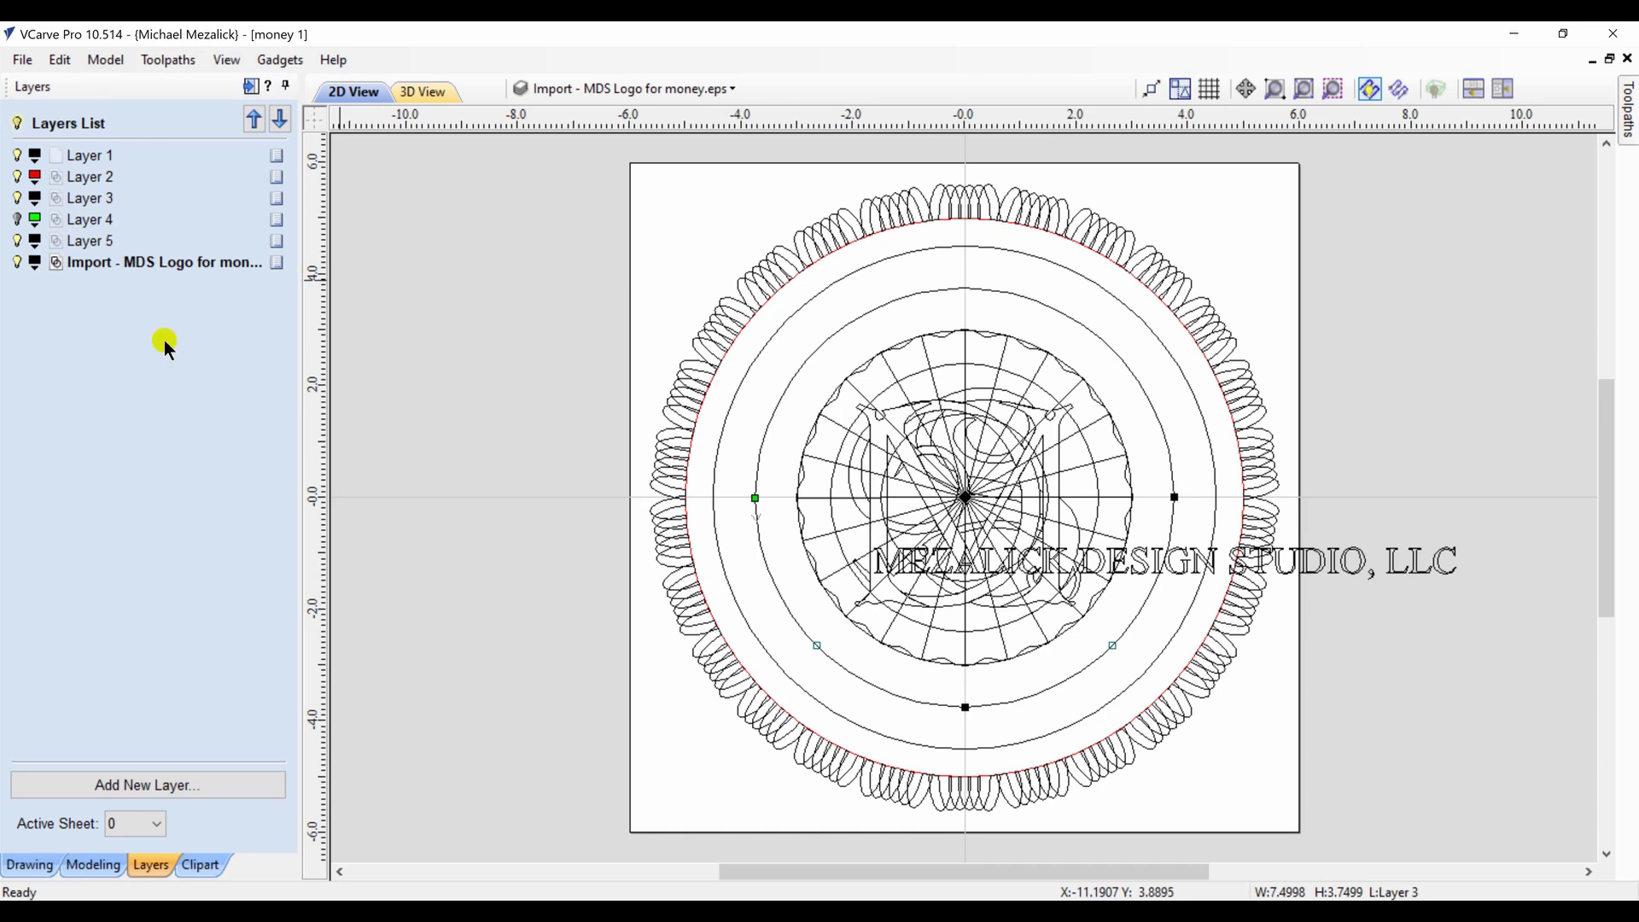
{"action": "left_click", "coordinate": [30, 865]}
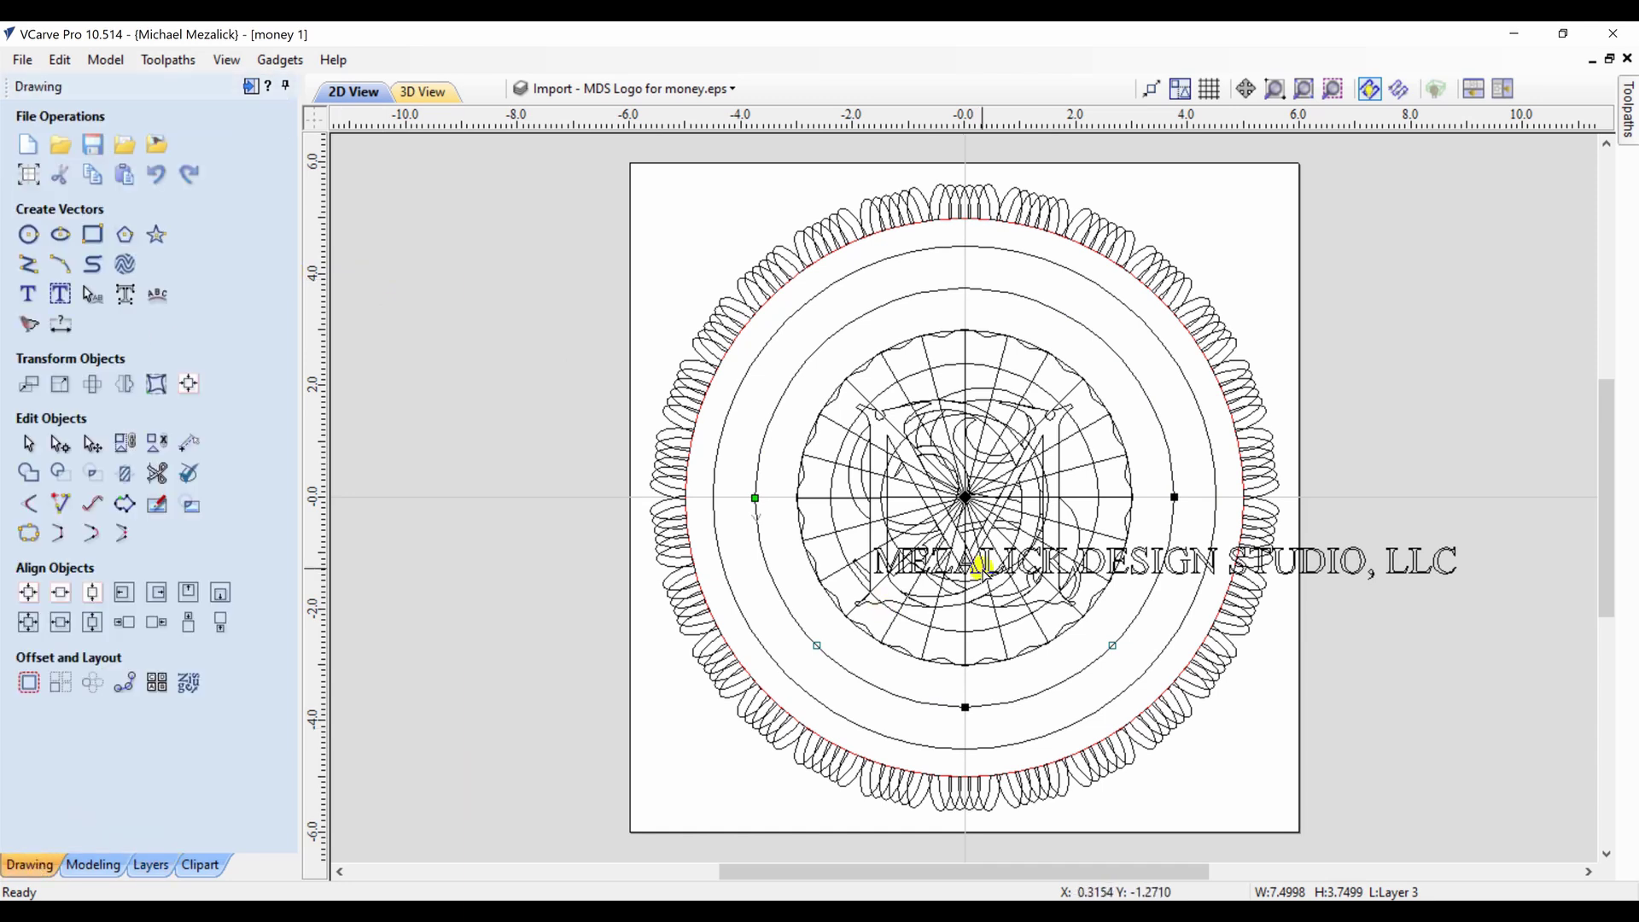
Wrap the studio name text onto the upper half arc with the On Curve text position
{"action": "left_click", "coordinate": [1150, 402]}
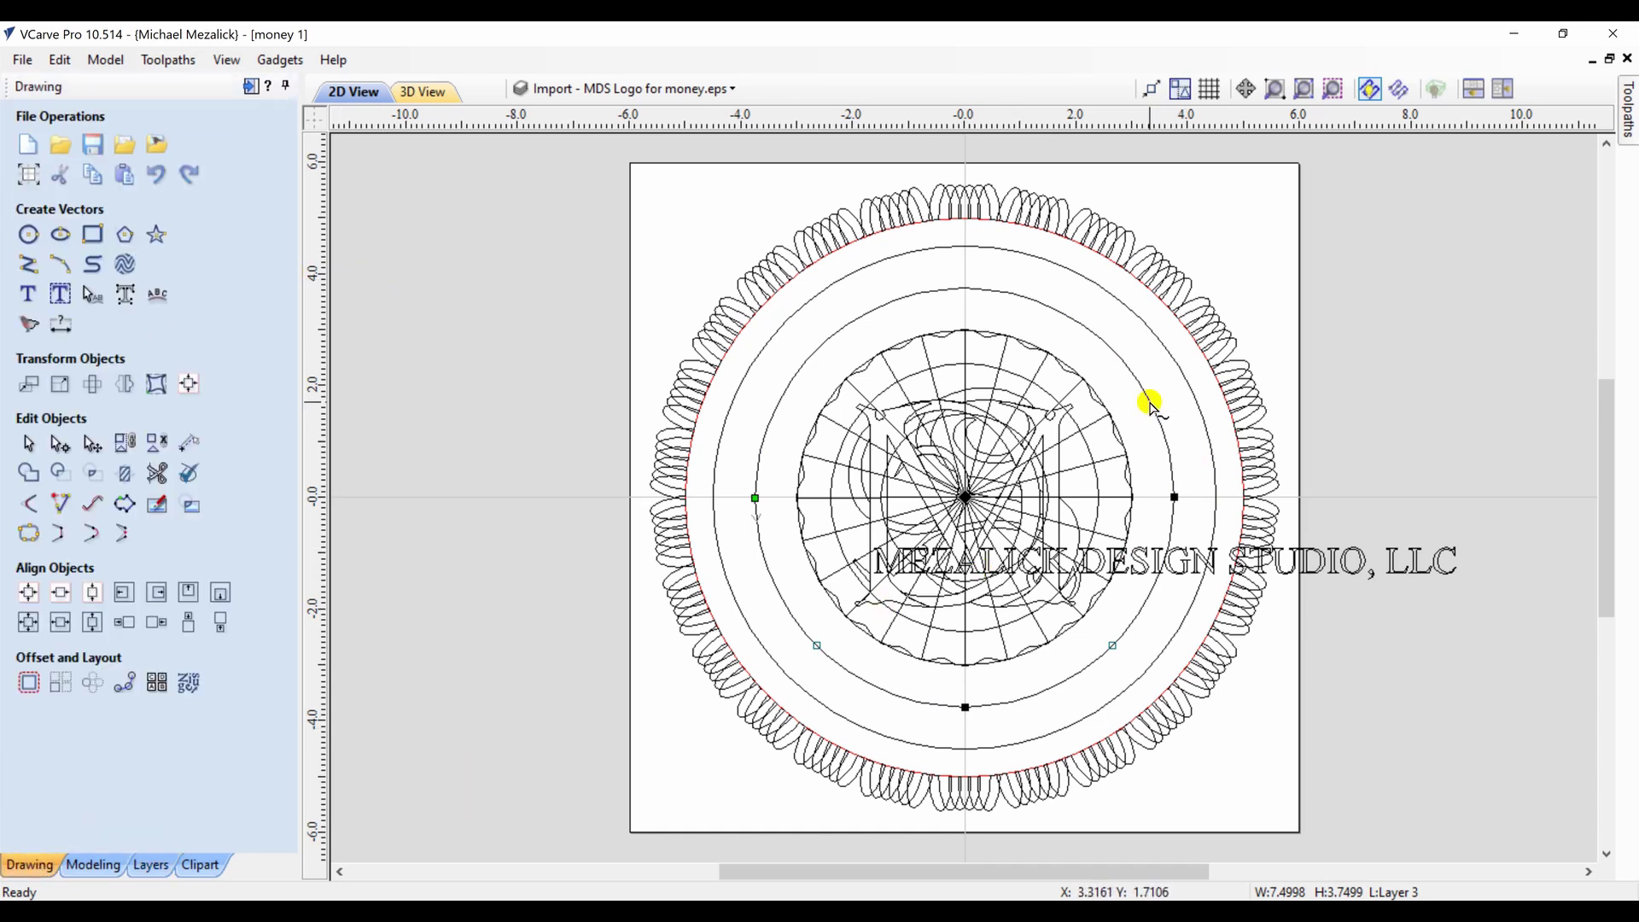
{"action": "left_click", "coordinate": [1362, 573]}
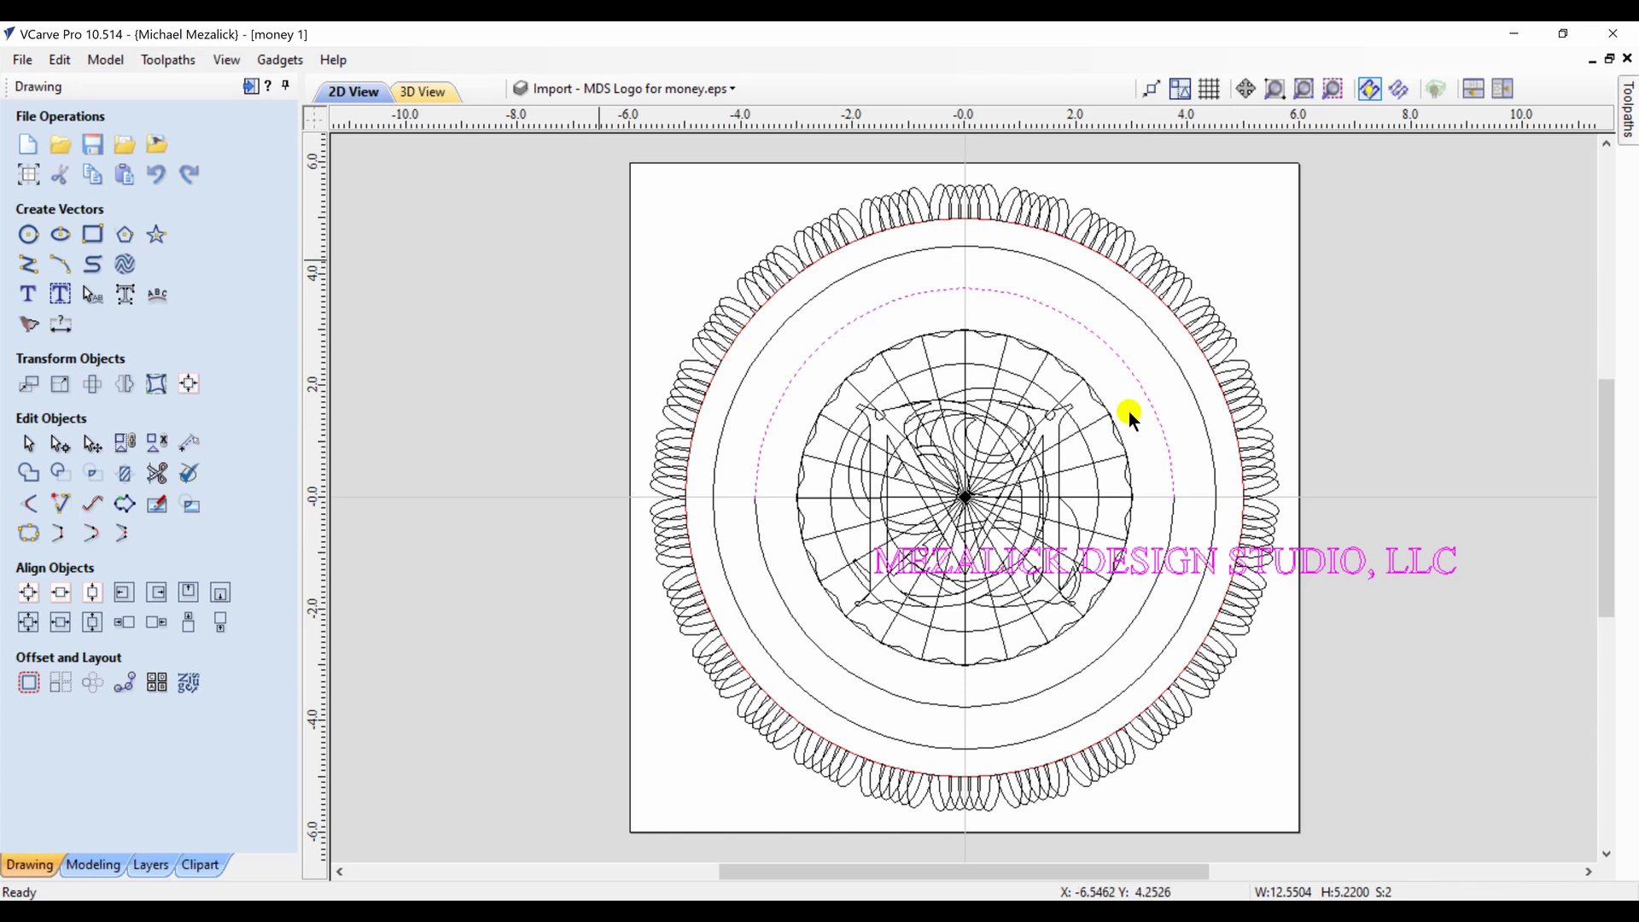
{"action": "left_click", "coordinate": [157, 295]}
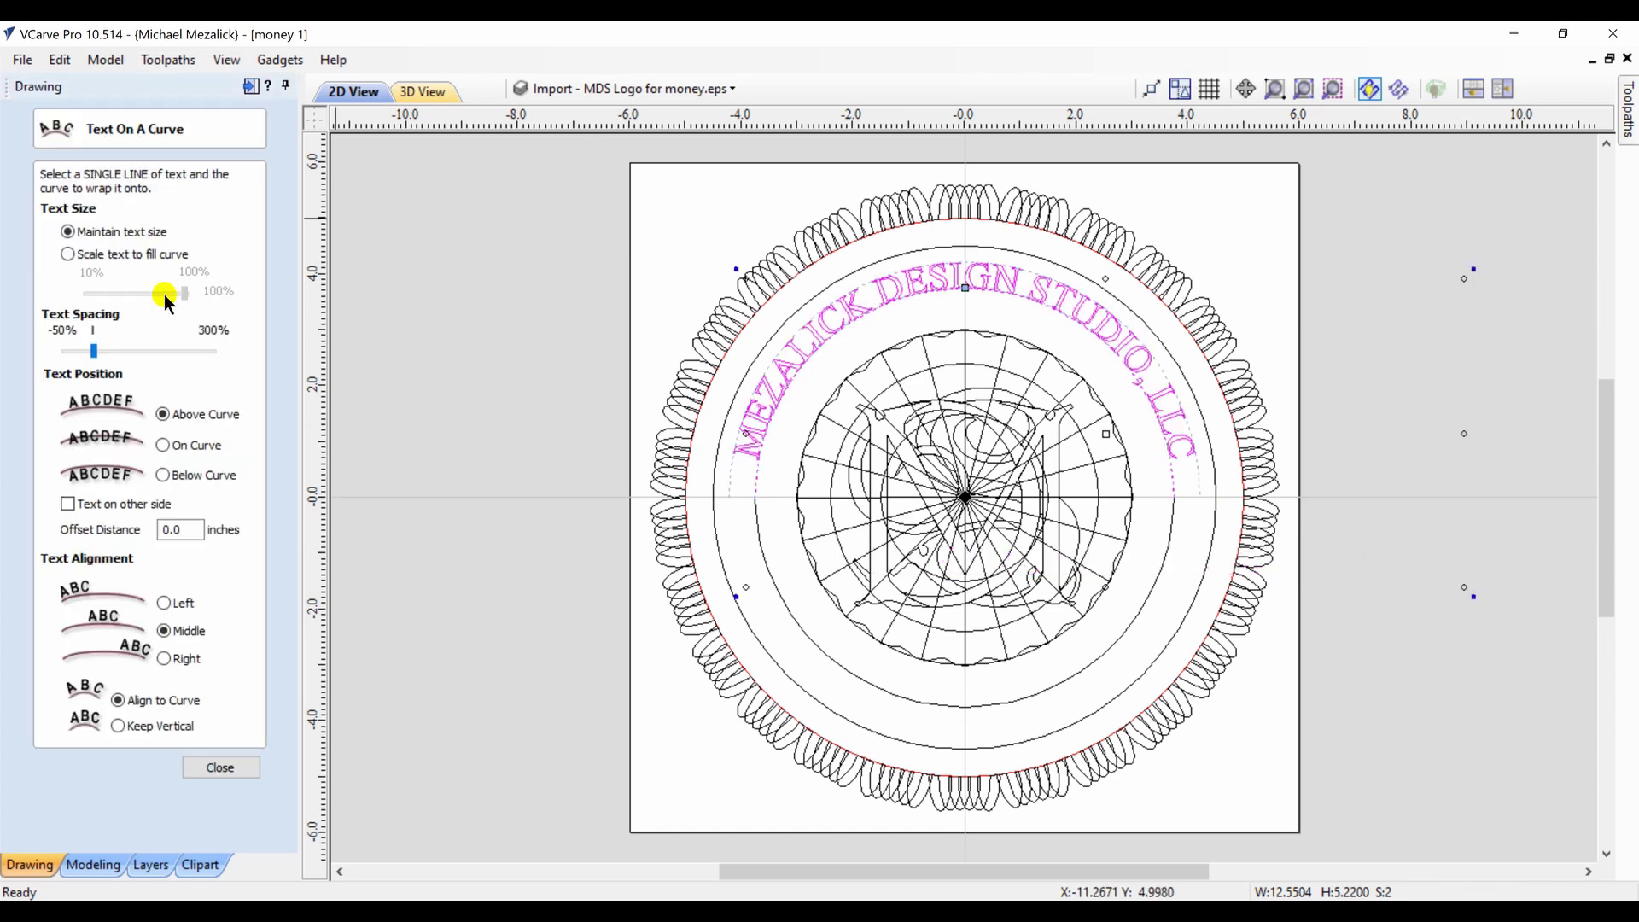
{"action": "left_click", "coordinate": [164, 449]}
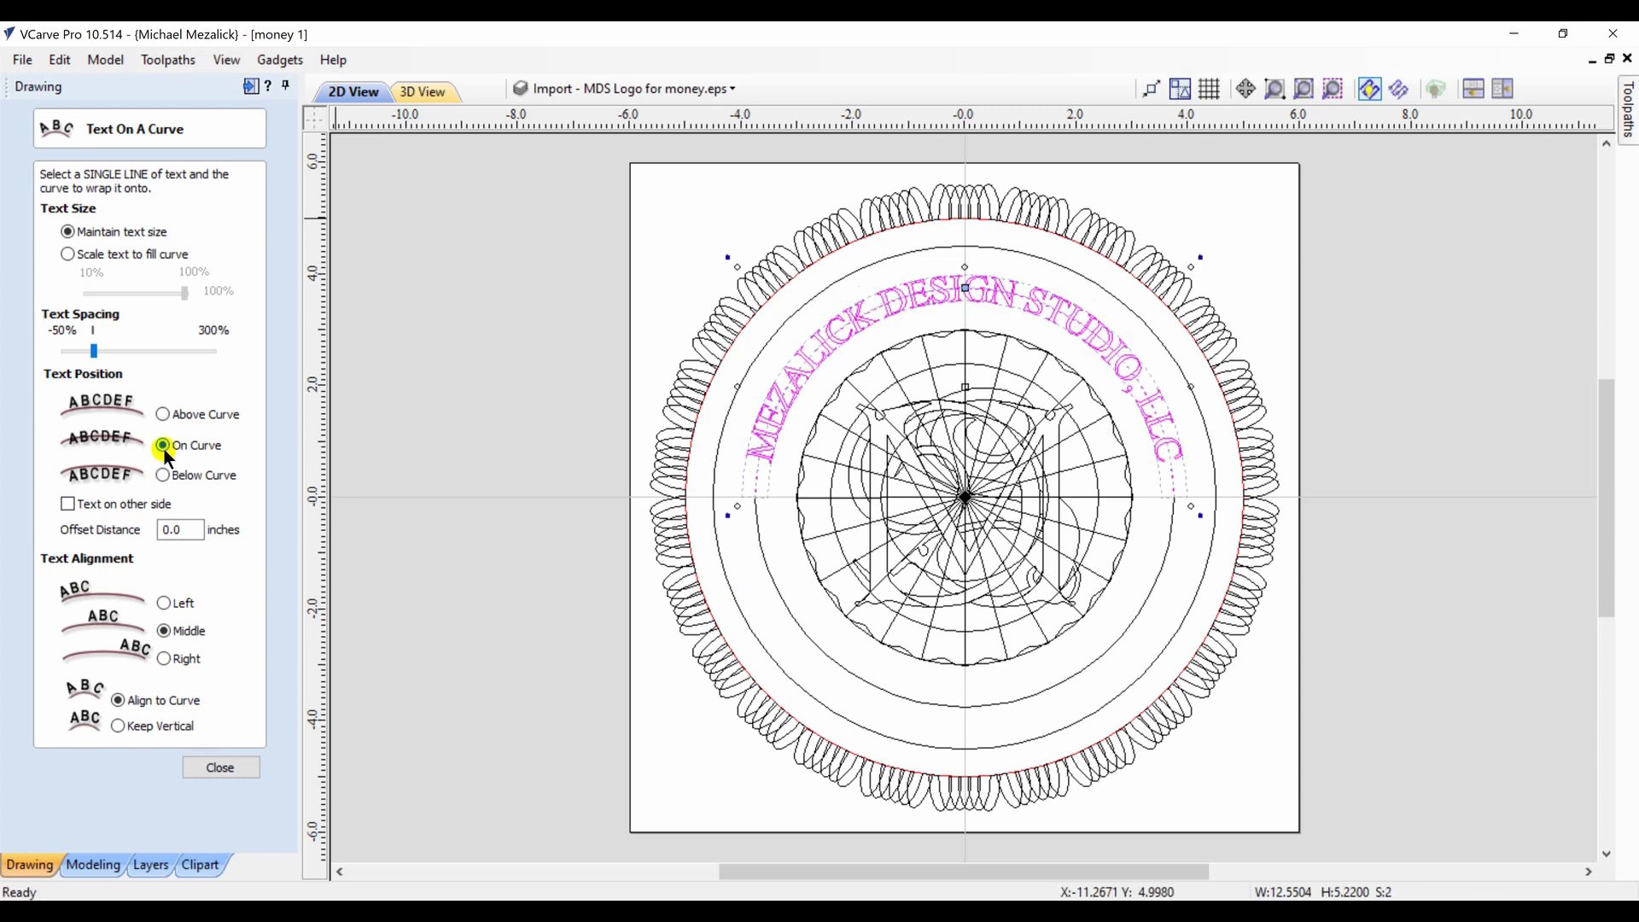
{"action": "left_click", "coordinate": [202, 762]}
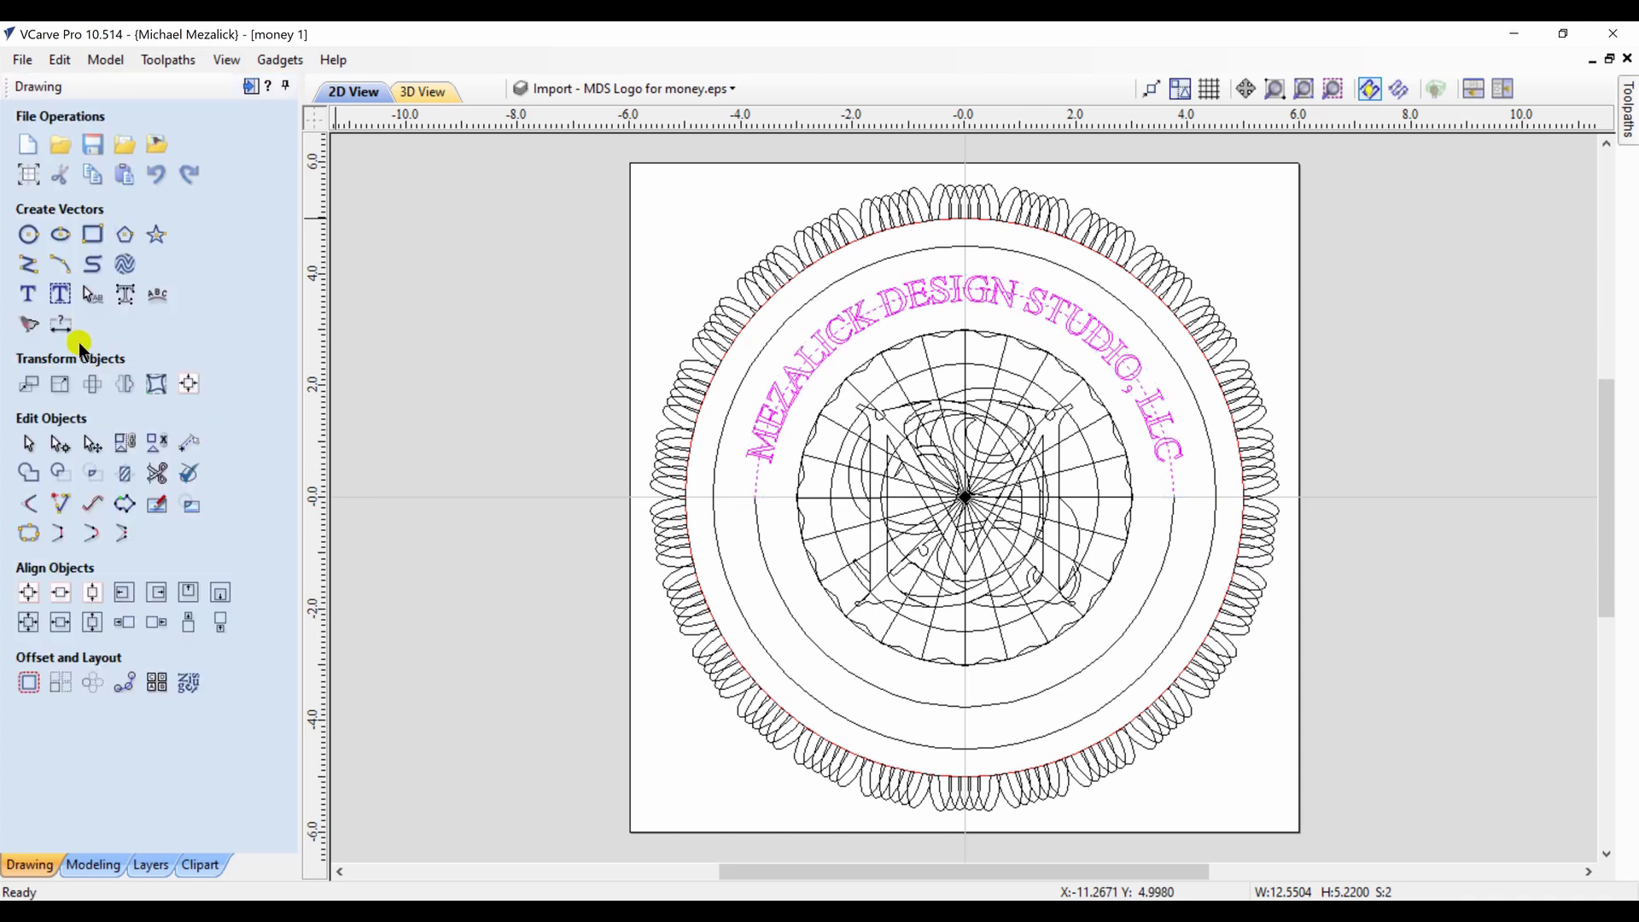
Create a separate text reading "PHILADELPHIA, PA USA" anchored near the lower-left corner of the job
{"action": "left_click", "coordinate": [28, 299]}
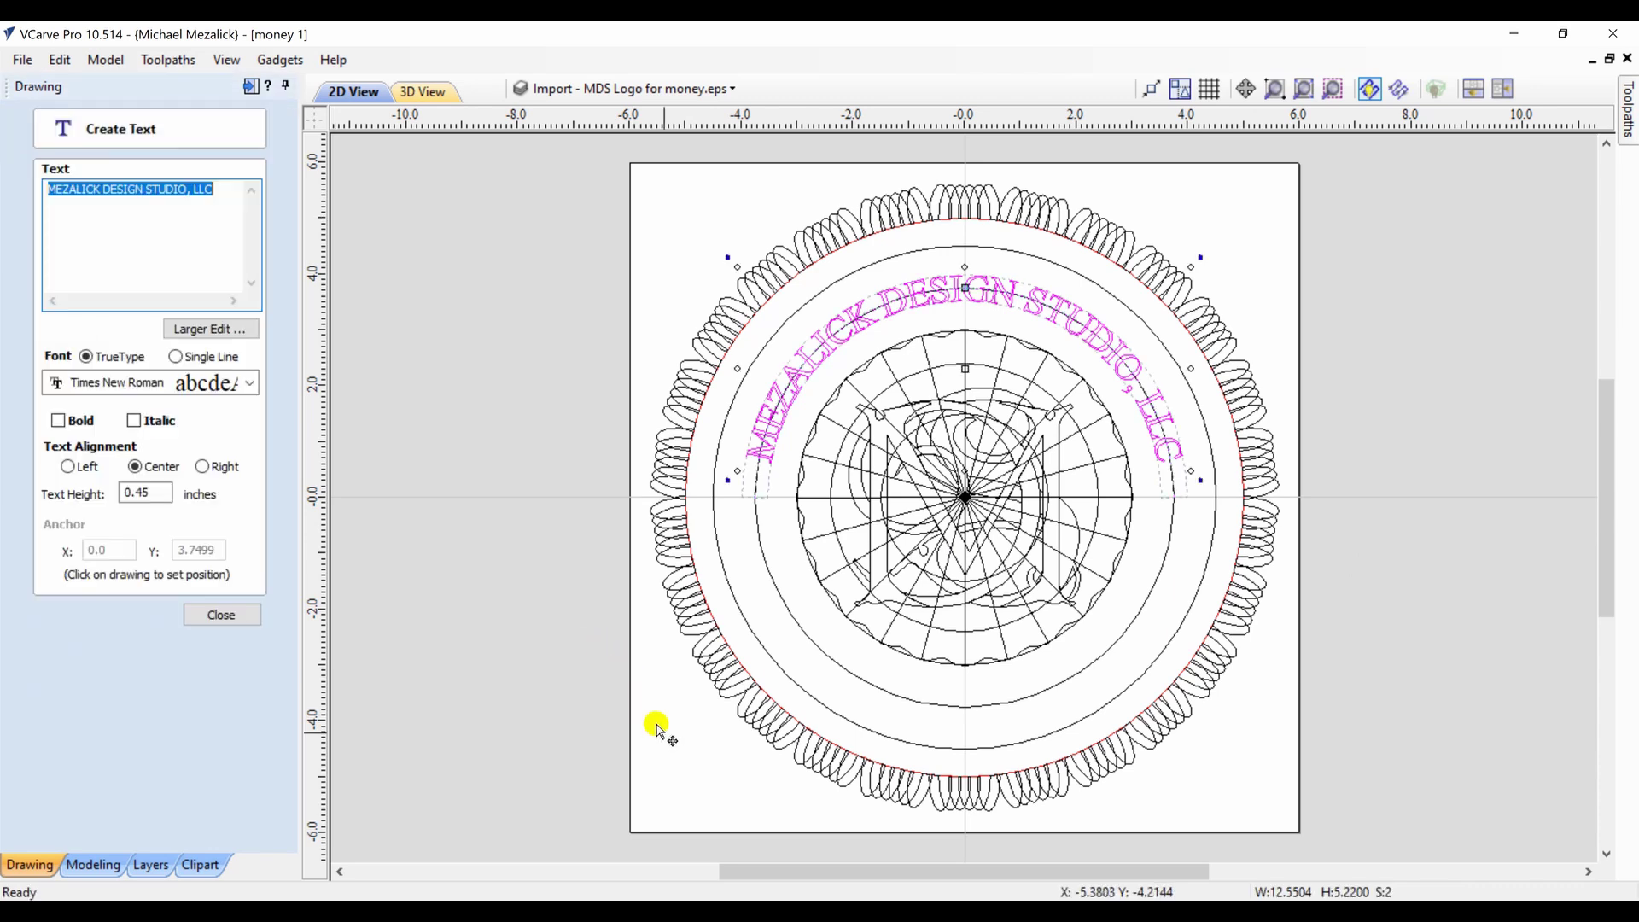
{"action": "left_click", "coordinate": [669, 749]}
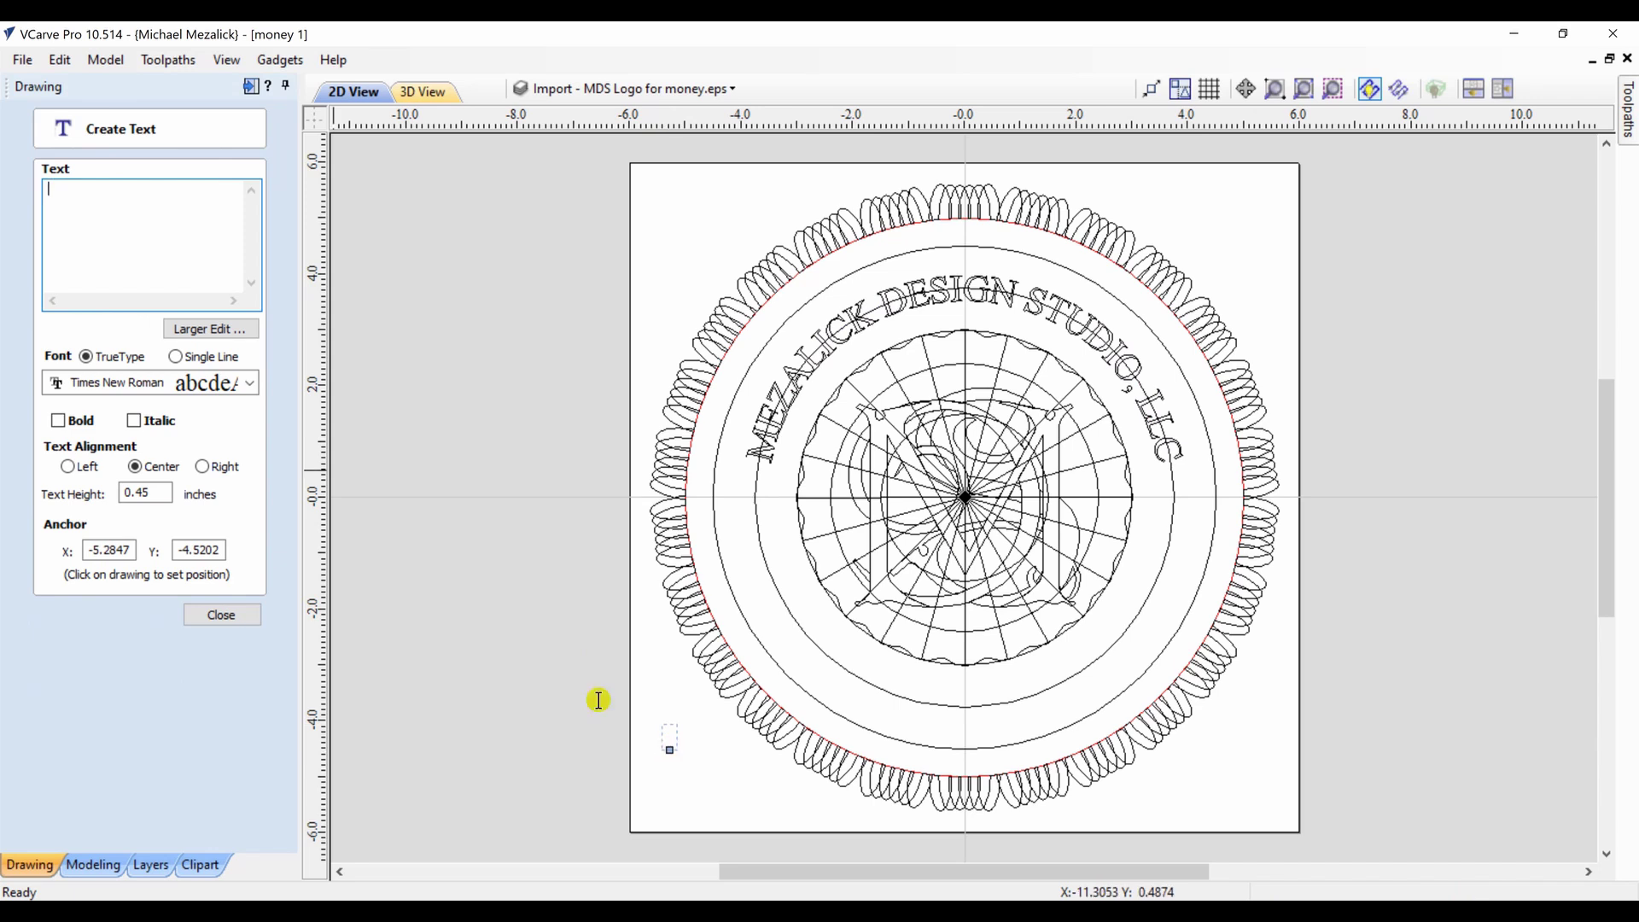
{"action": "type", "text": "PHI"}
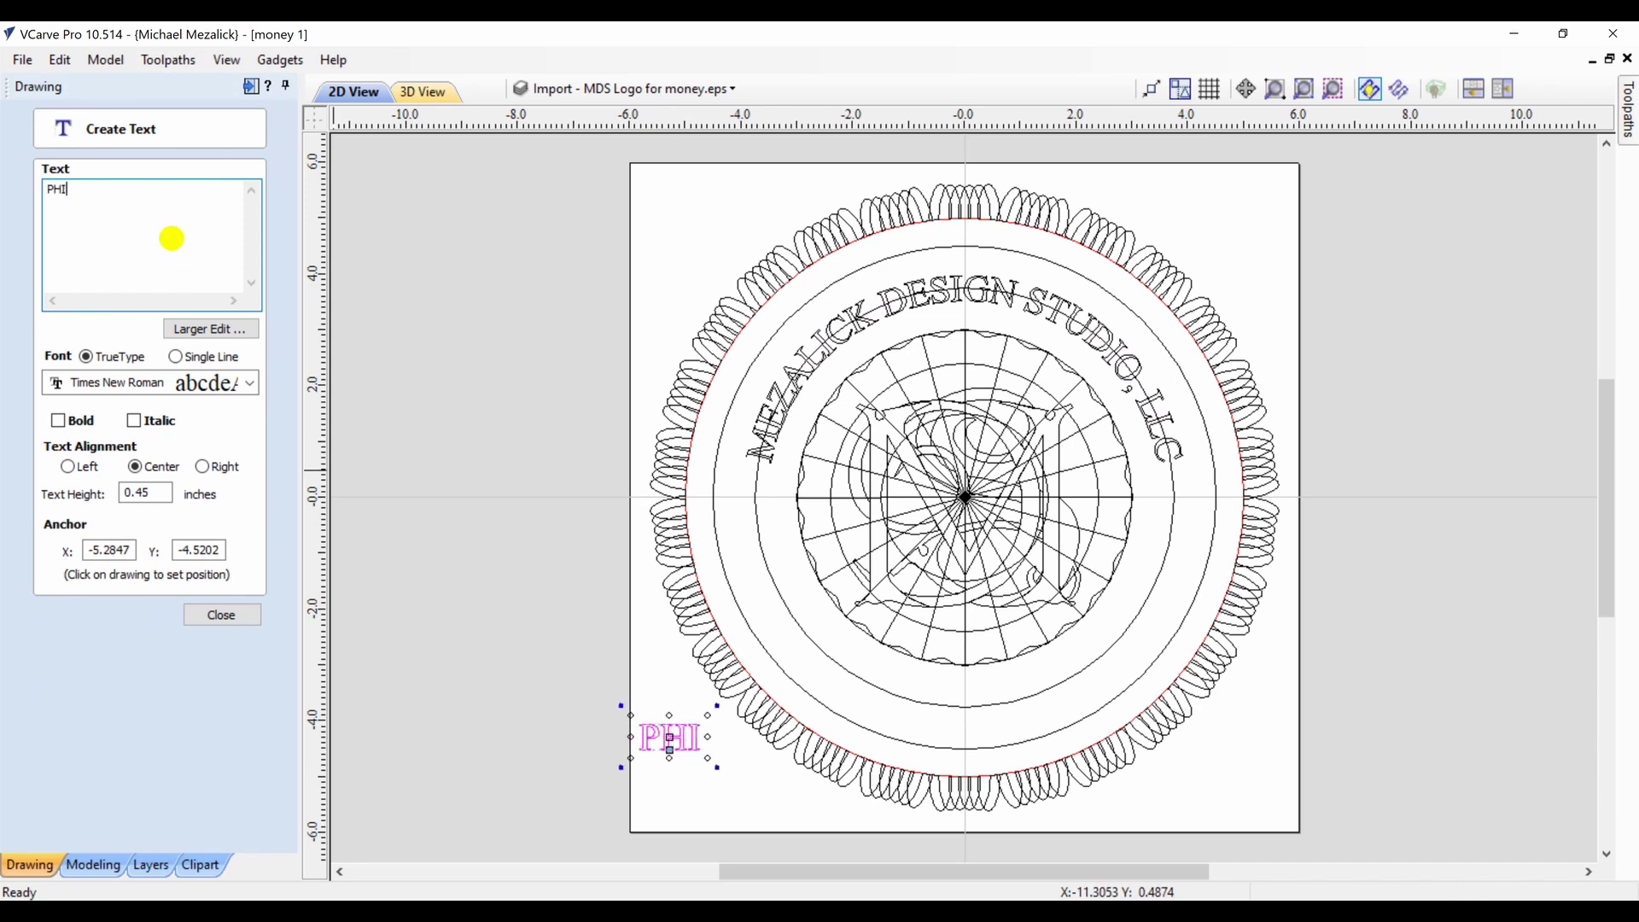
{"action": "type", "text": "LADELP"}
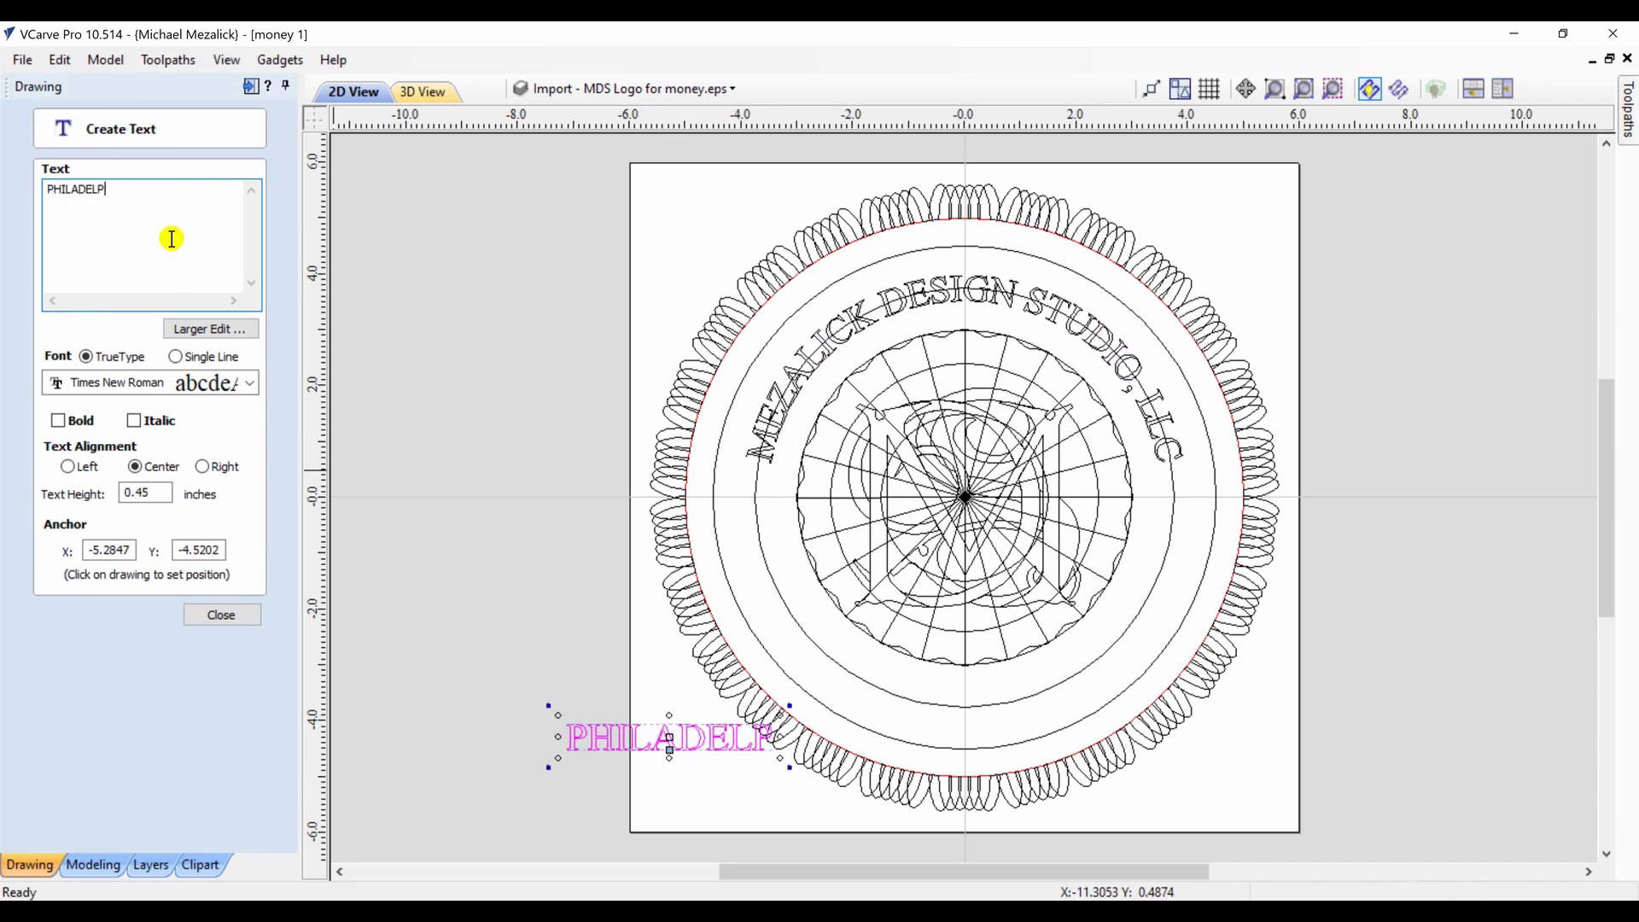
{"action": "type", "text": "HIA"}
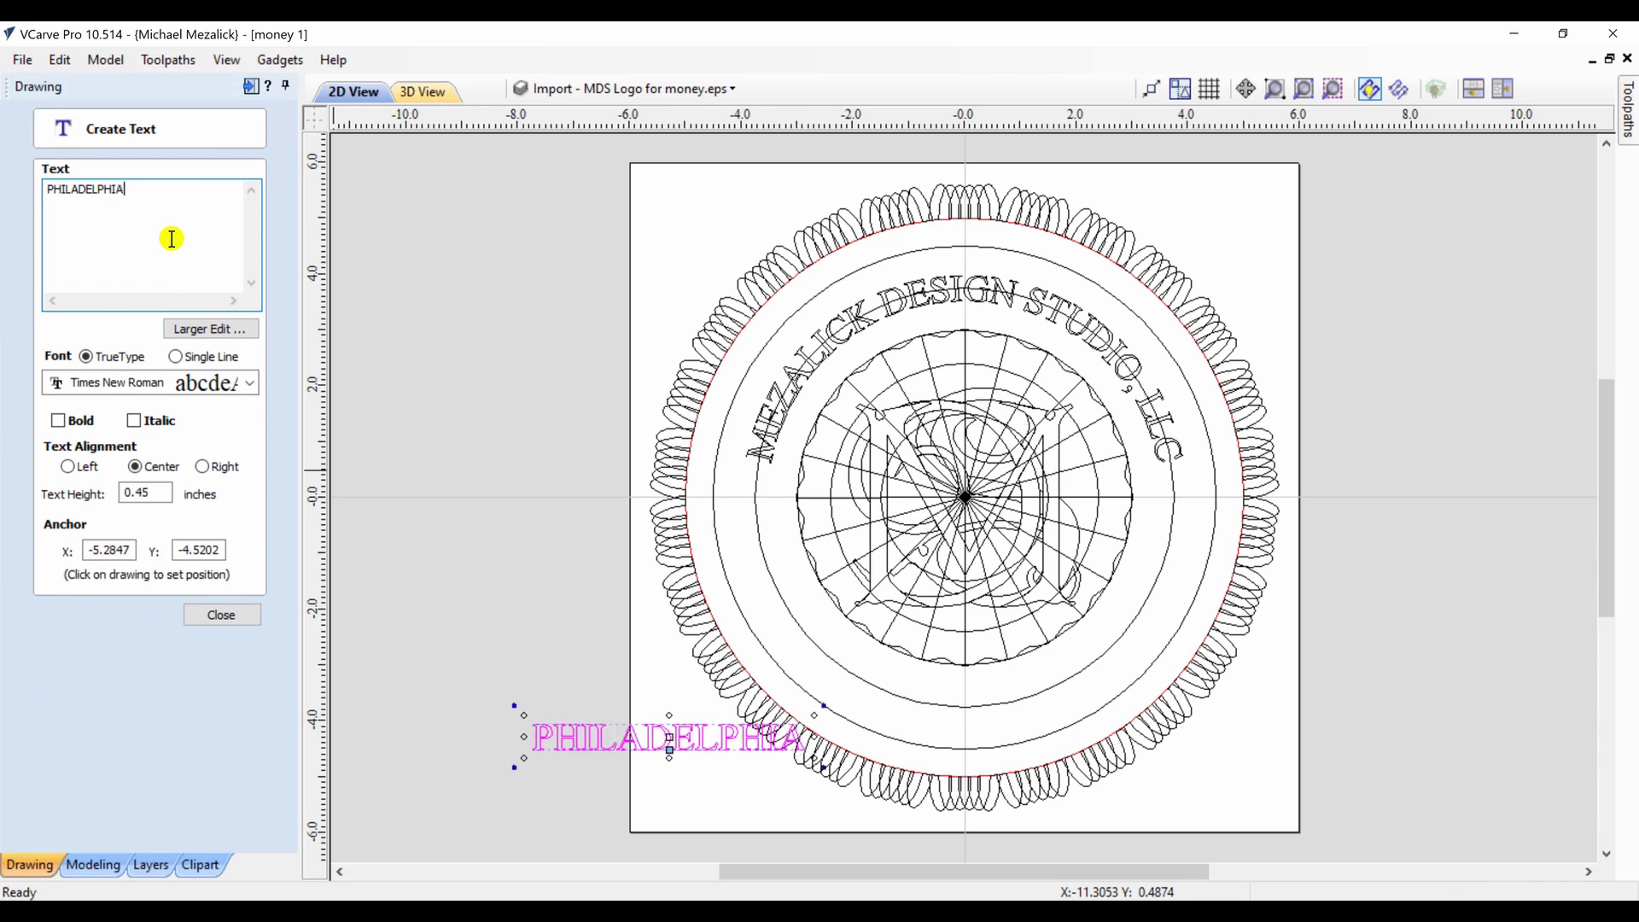
{"action": "type", "text": ", pa"}
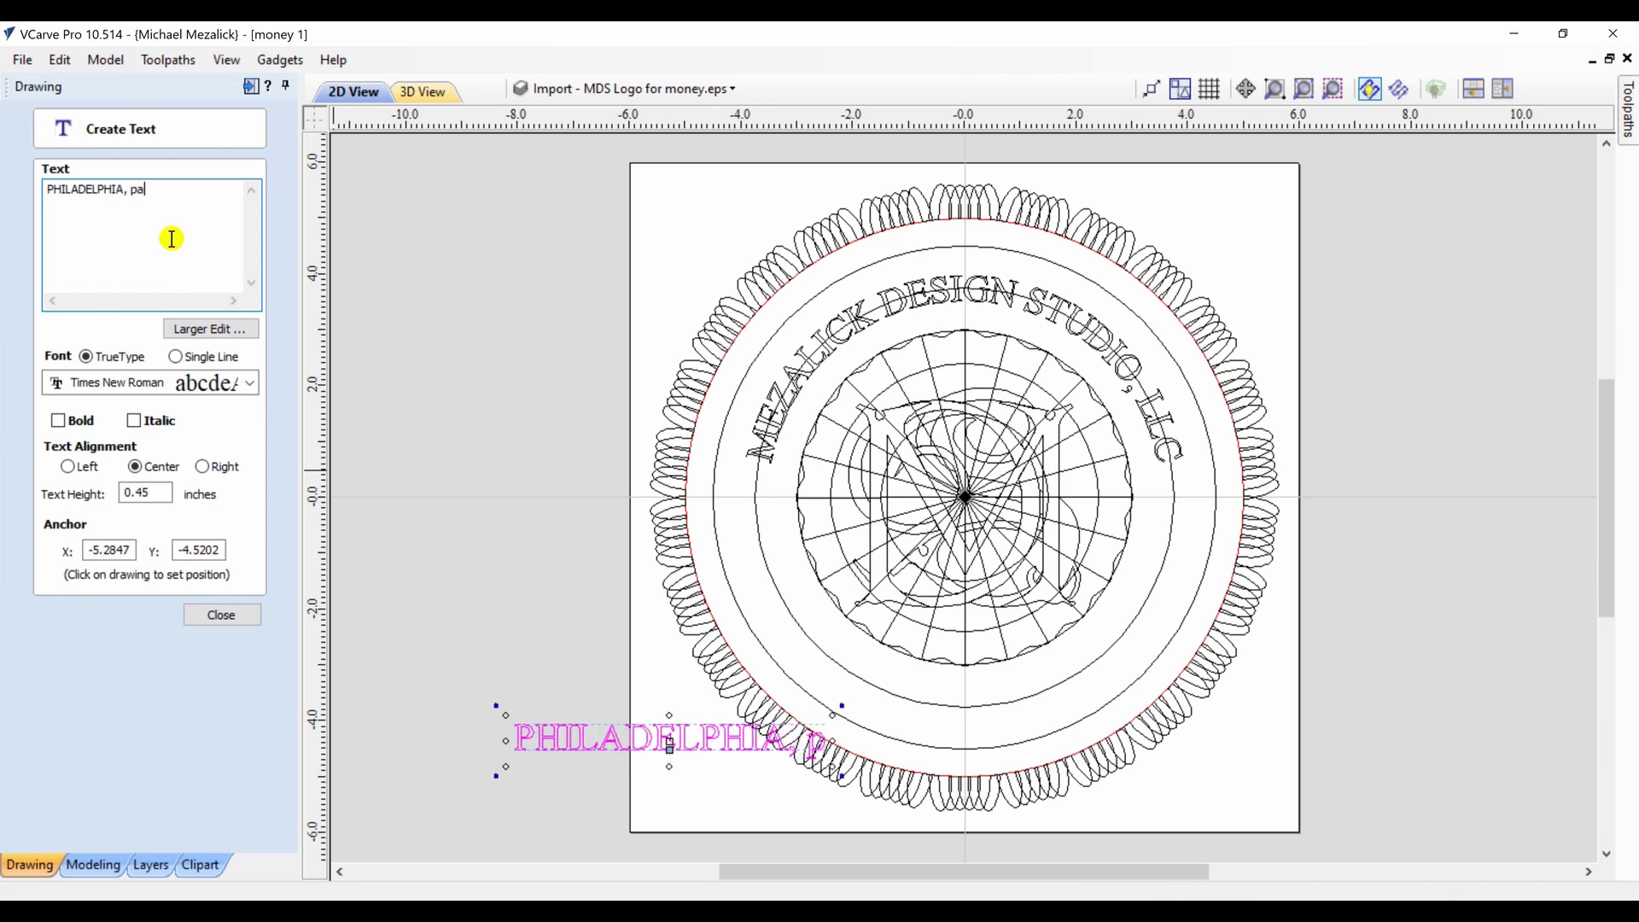
{"action": "key", "text": "BackSpace"}
{"action": "key", "text": "BackSpace"}
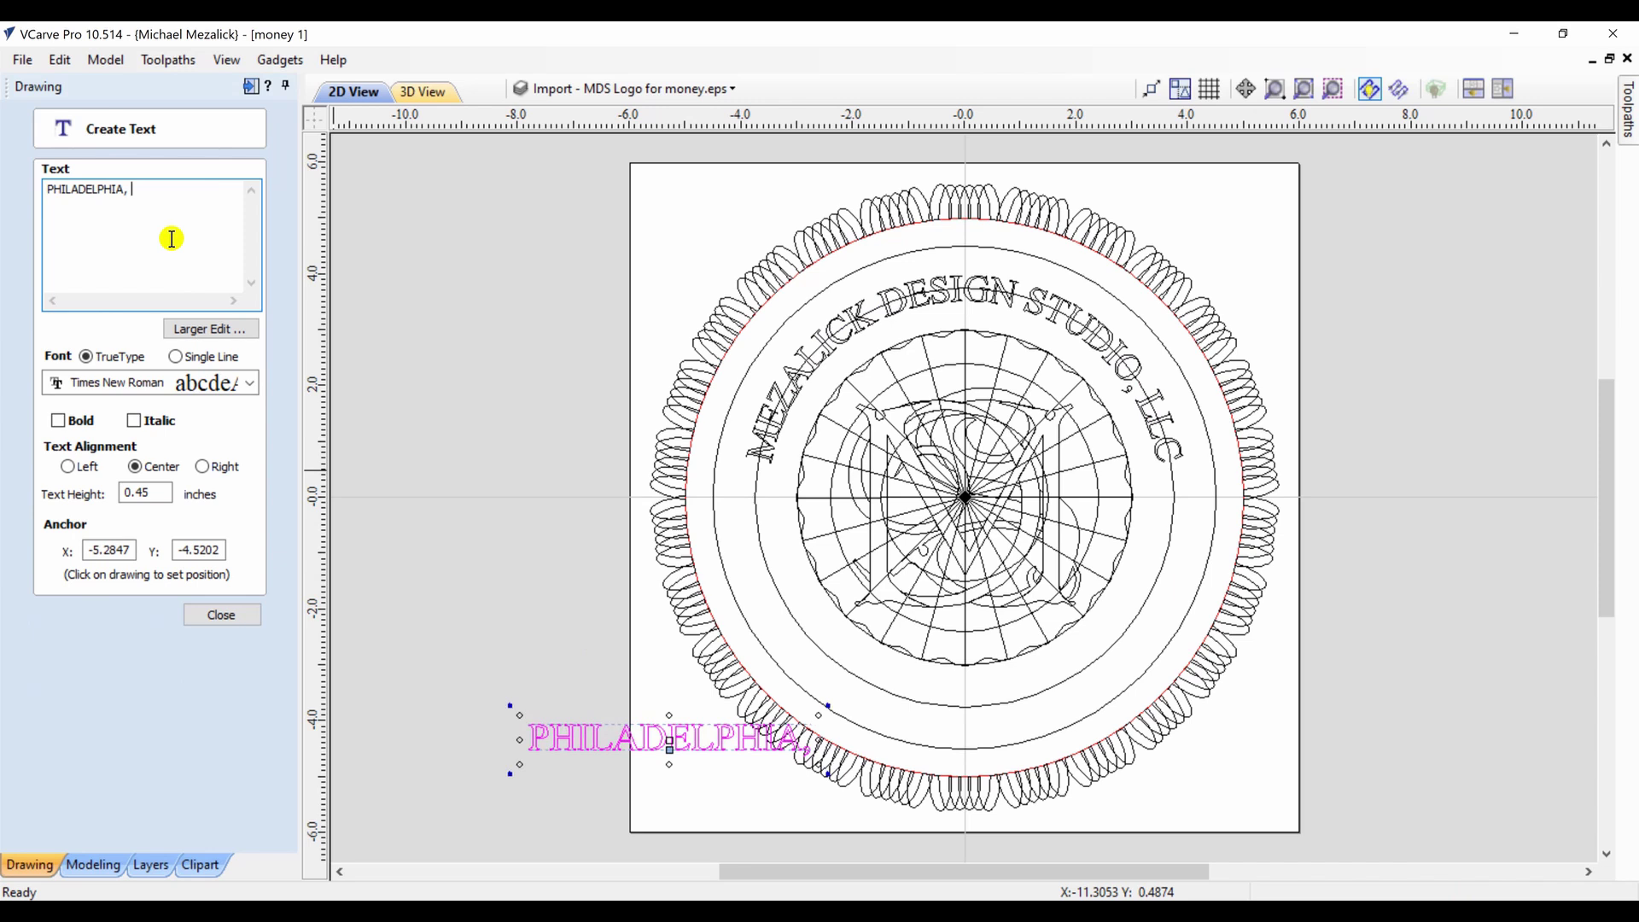
{"action": "type", "text": "PA"}
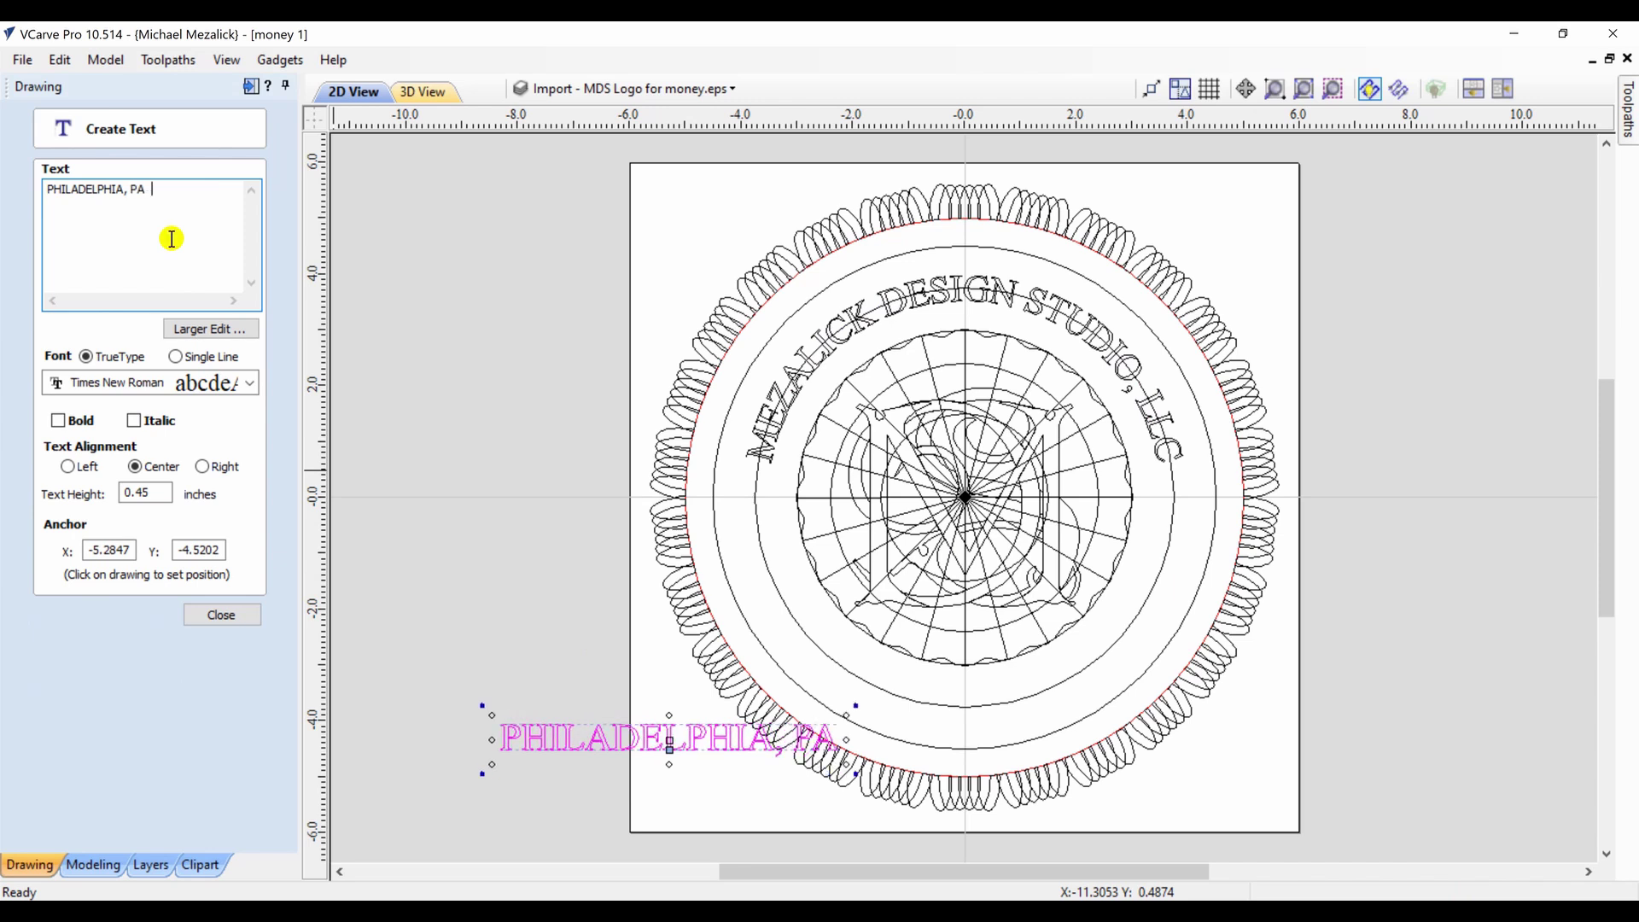
{"action": "type", "text": "  USA"}
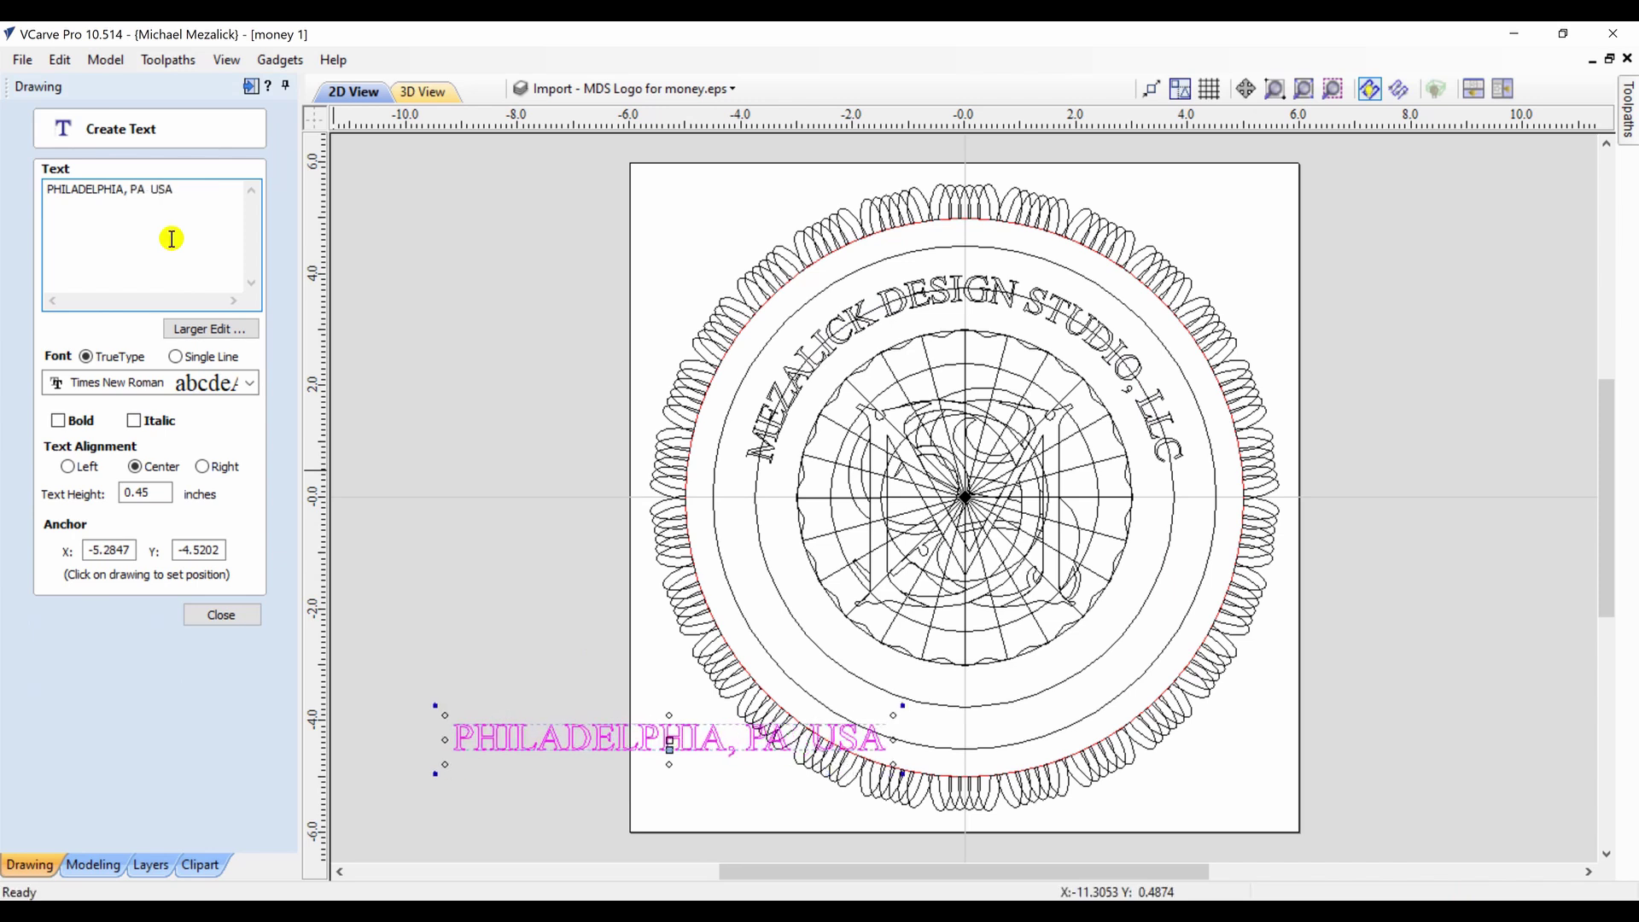
{"action": "left_click", "coordinate": [211, 617]}
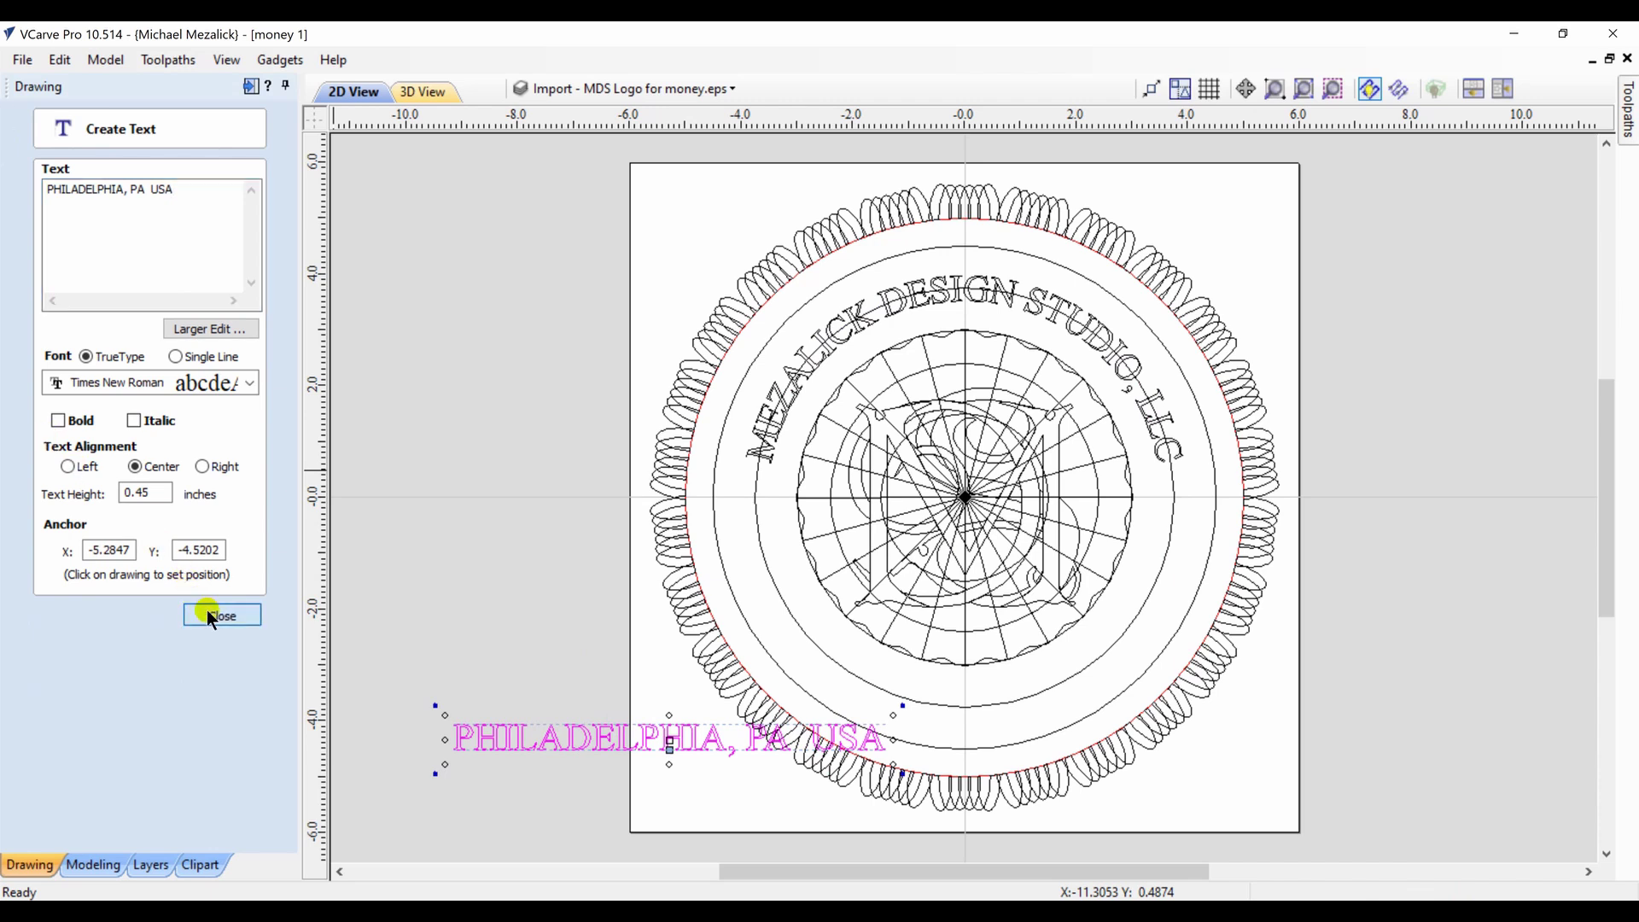
Wrap the "PHILADELPHIA, PA USA" text onto the lower half arc with the On Curve text position
{"action": "left_click", "coordinate": [822, 659]}
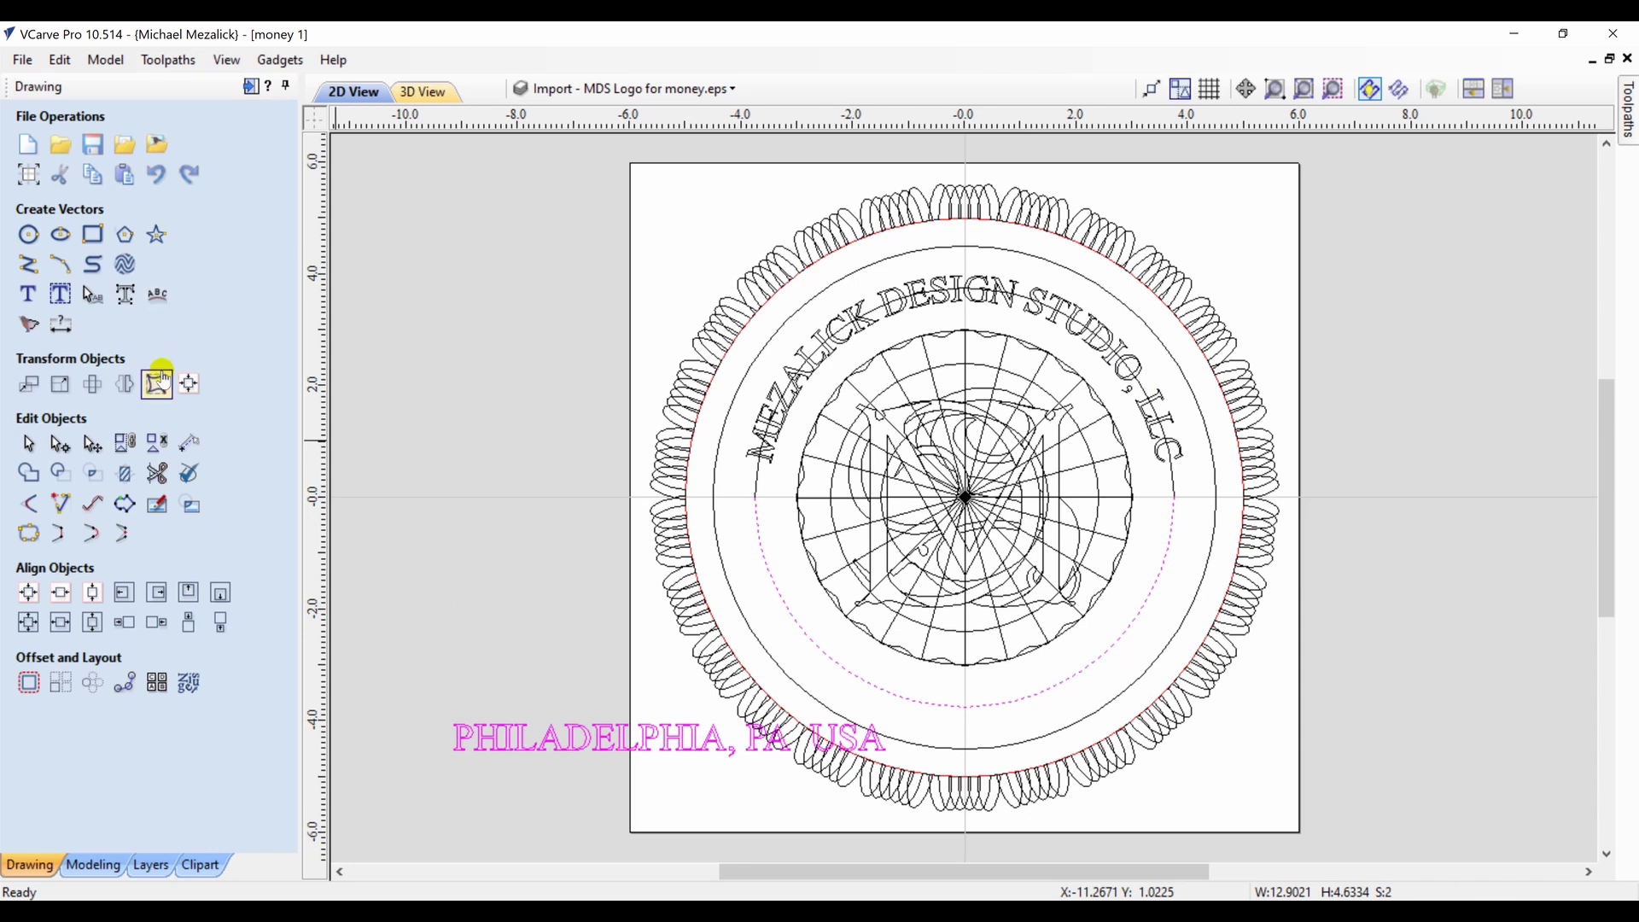
{"action": "left_click", "coordinate": [159, 294]}
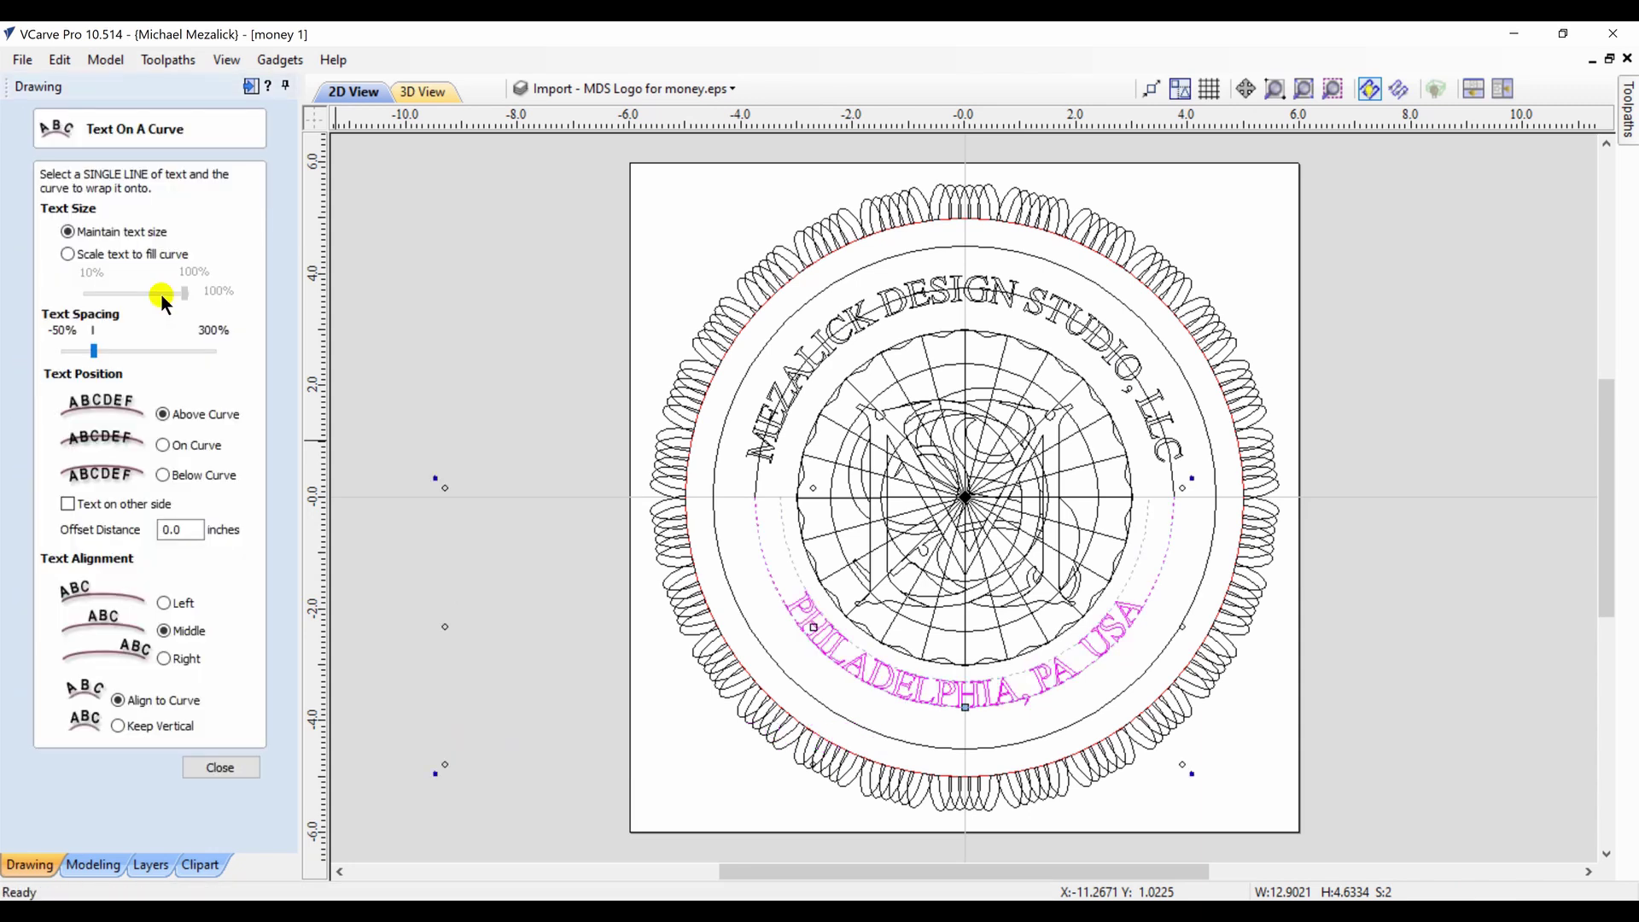
{"action": "left_click", "coordinate": [163, 445]}
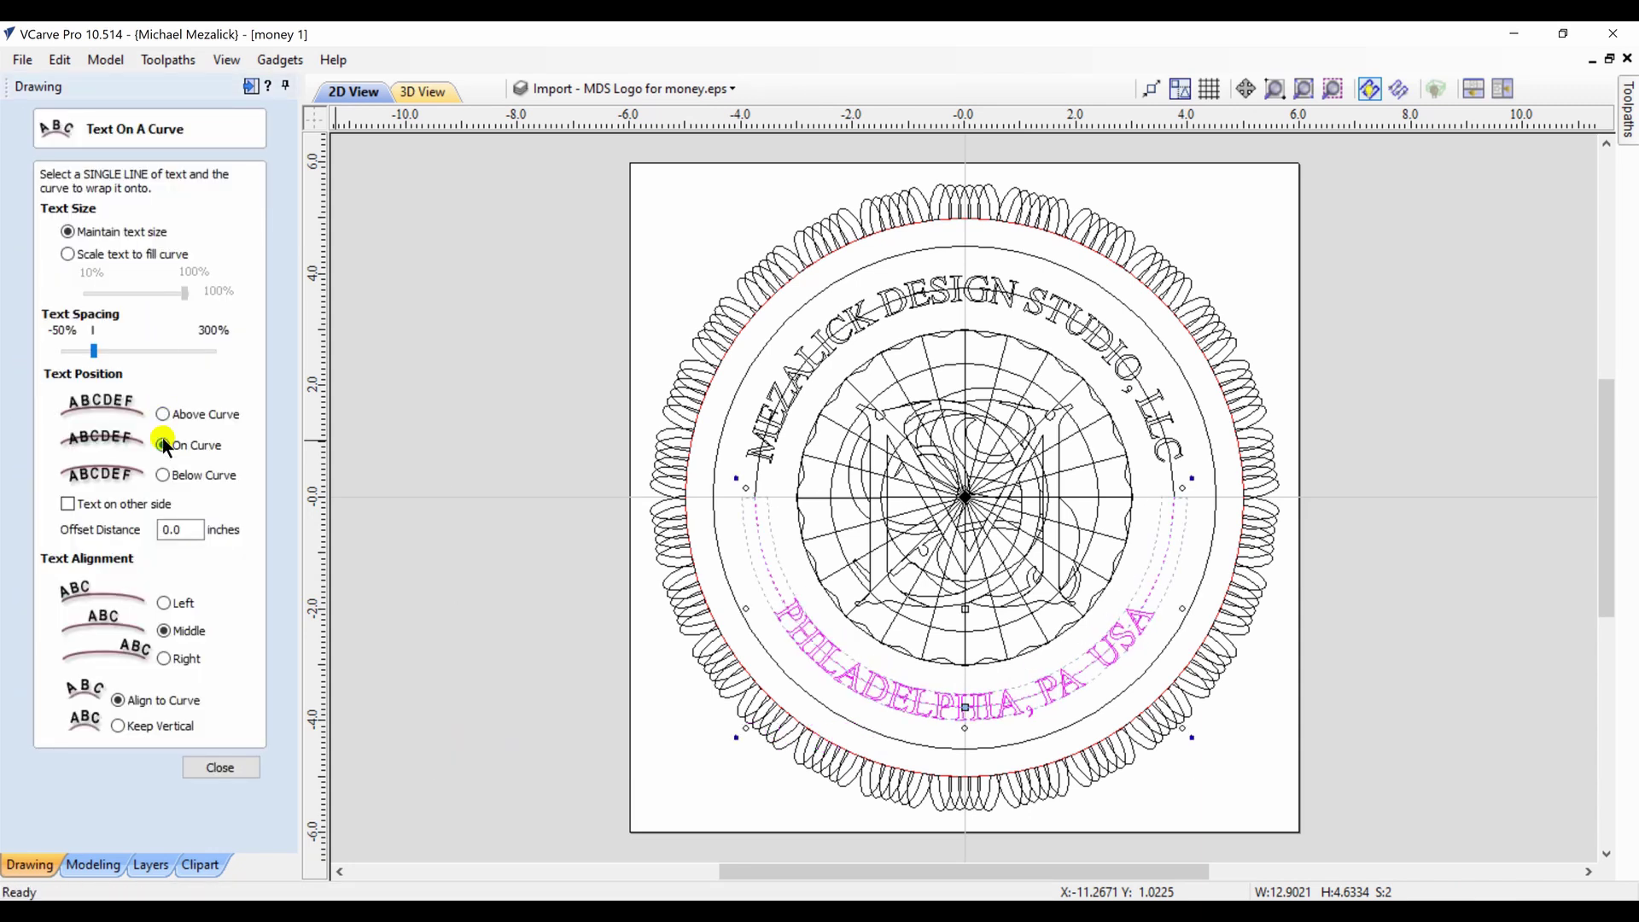
{"action": "left_click", "coordinate": [202, 766]}
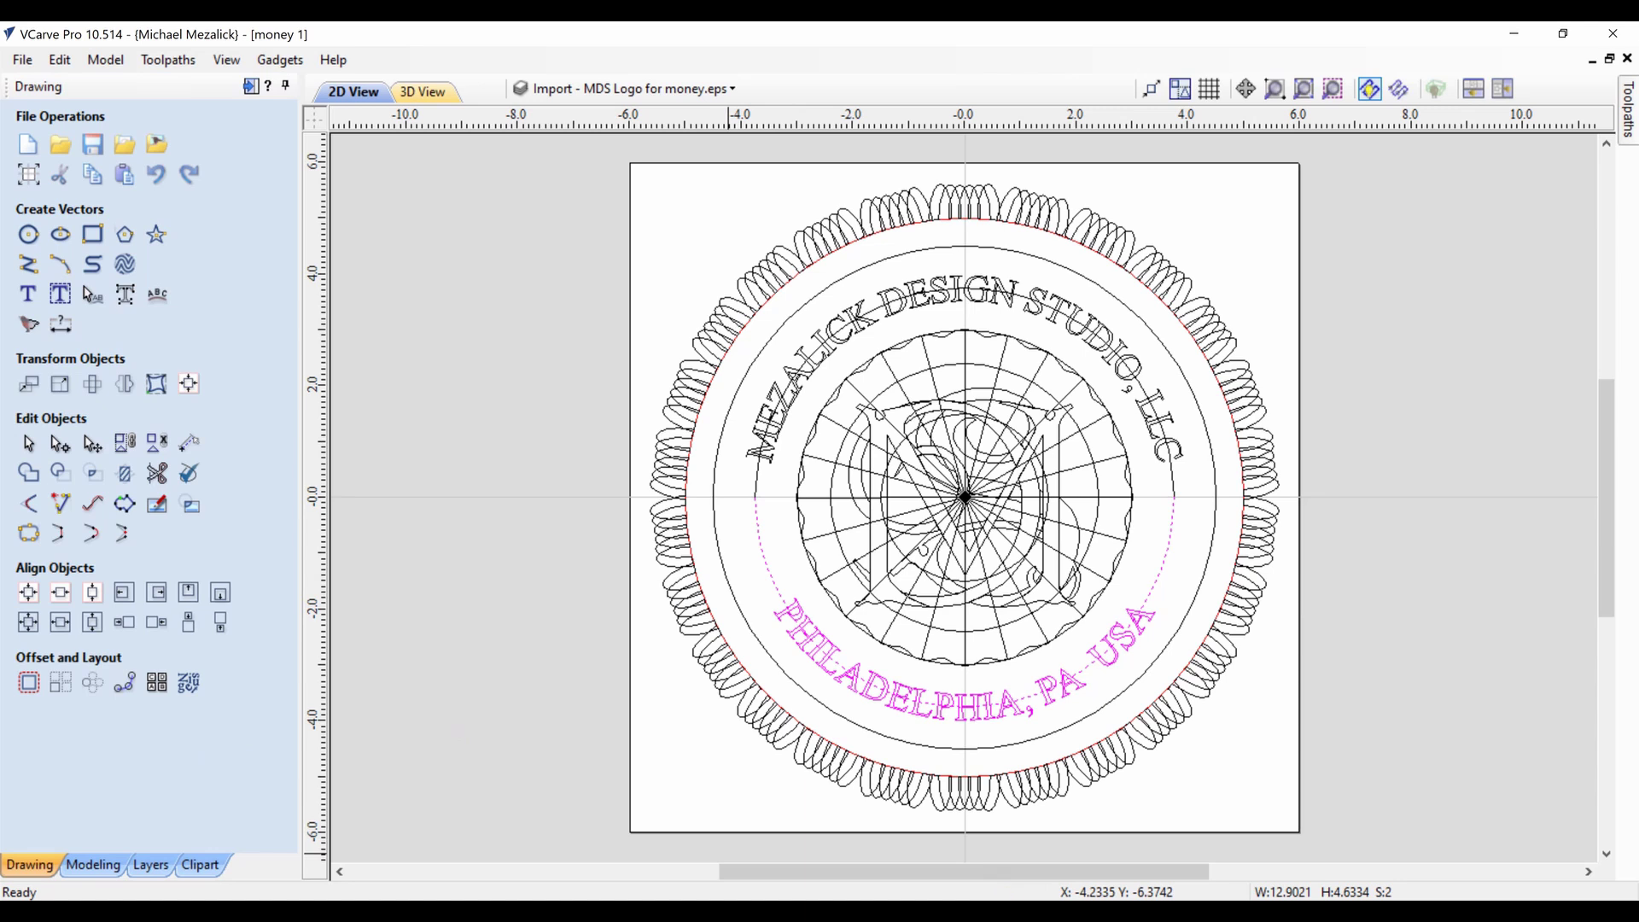
Cut the inner circle on Layer 3 at points just beside the logo's two upper corners to separate its top arc
{"action": "left_click", "coordinate": [844, 444]}
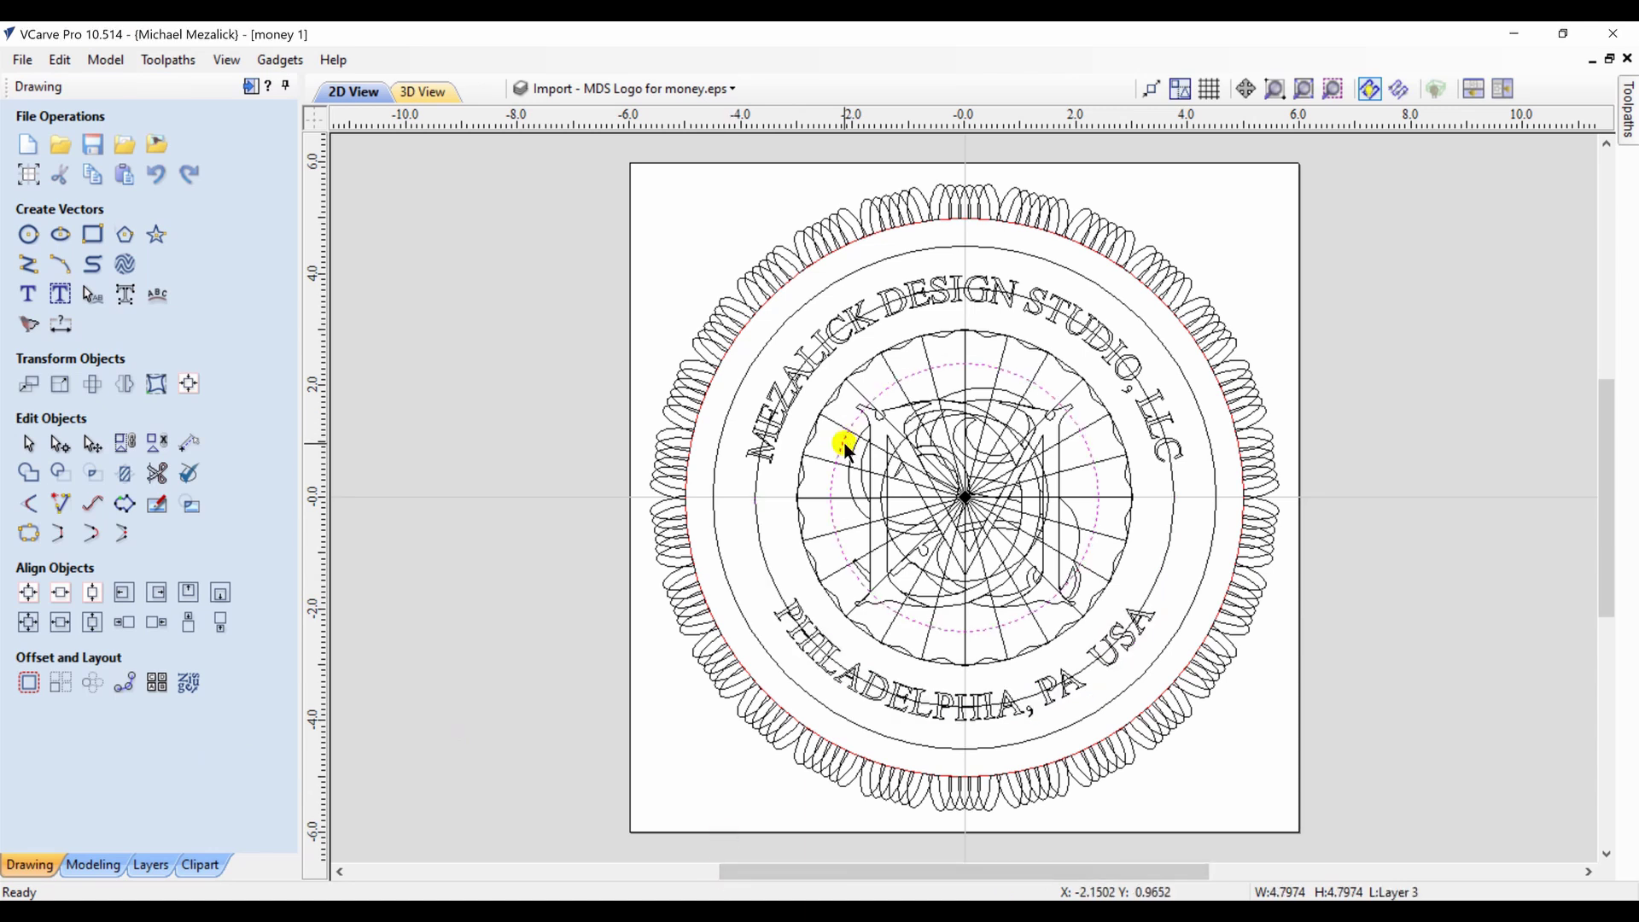
{"action": "left_click", "coordinate": [1335, 89]}
{"action": "double_click", "coordinate": [962, 162]}
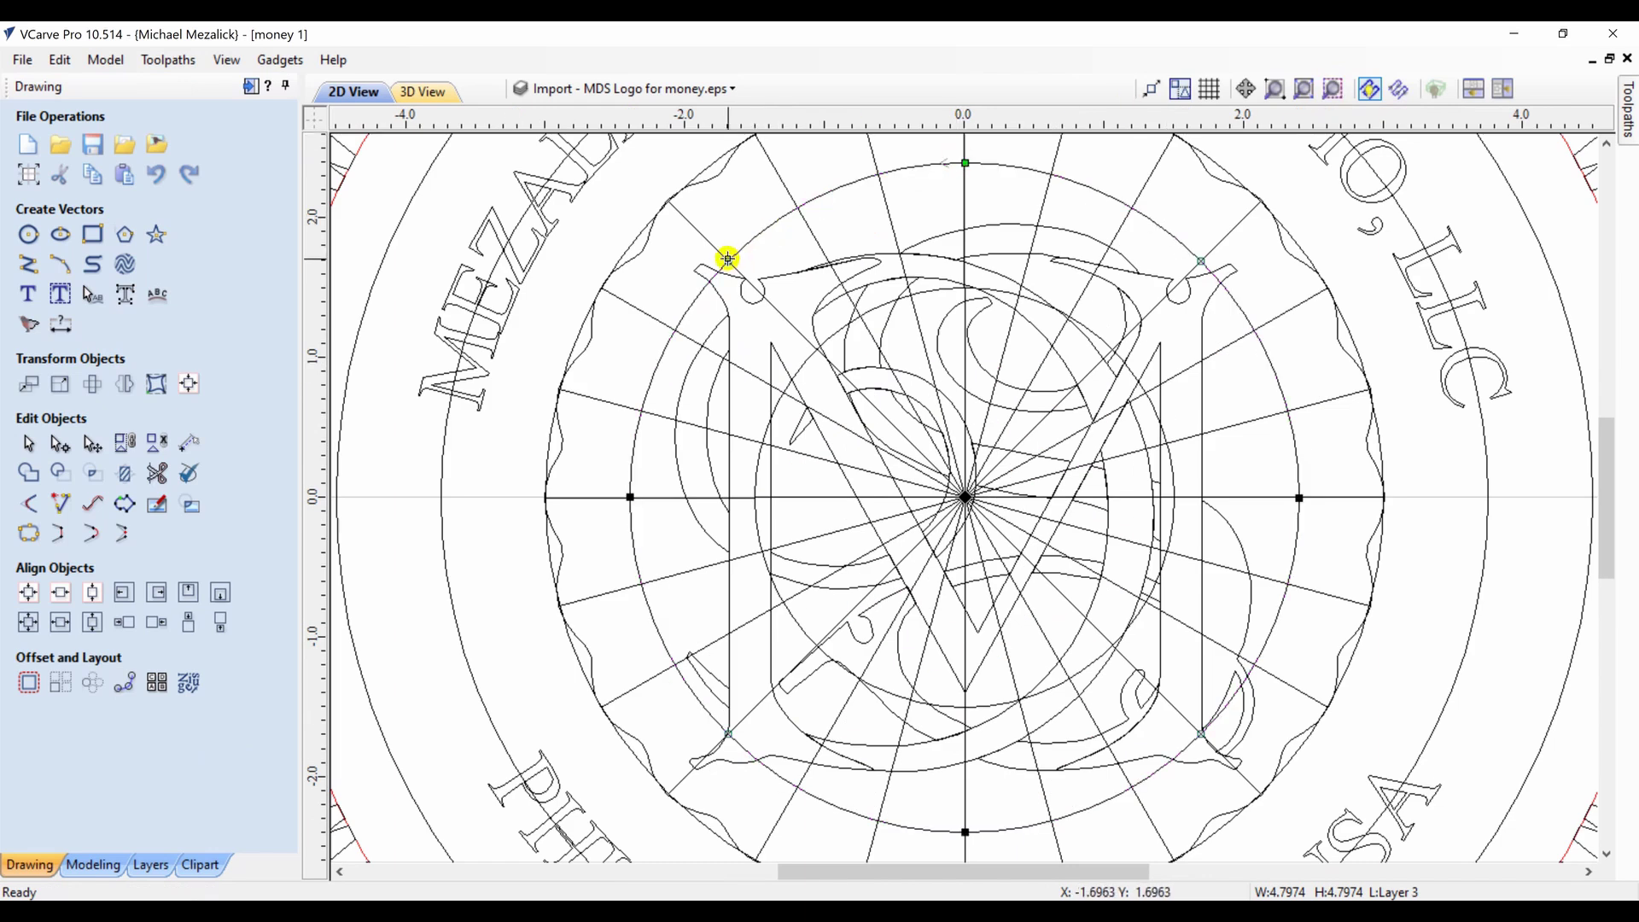
{"action": "left_click", "coordinate": [726, 258]}
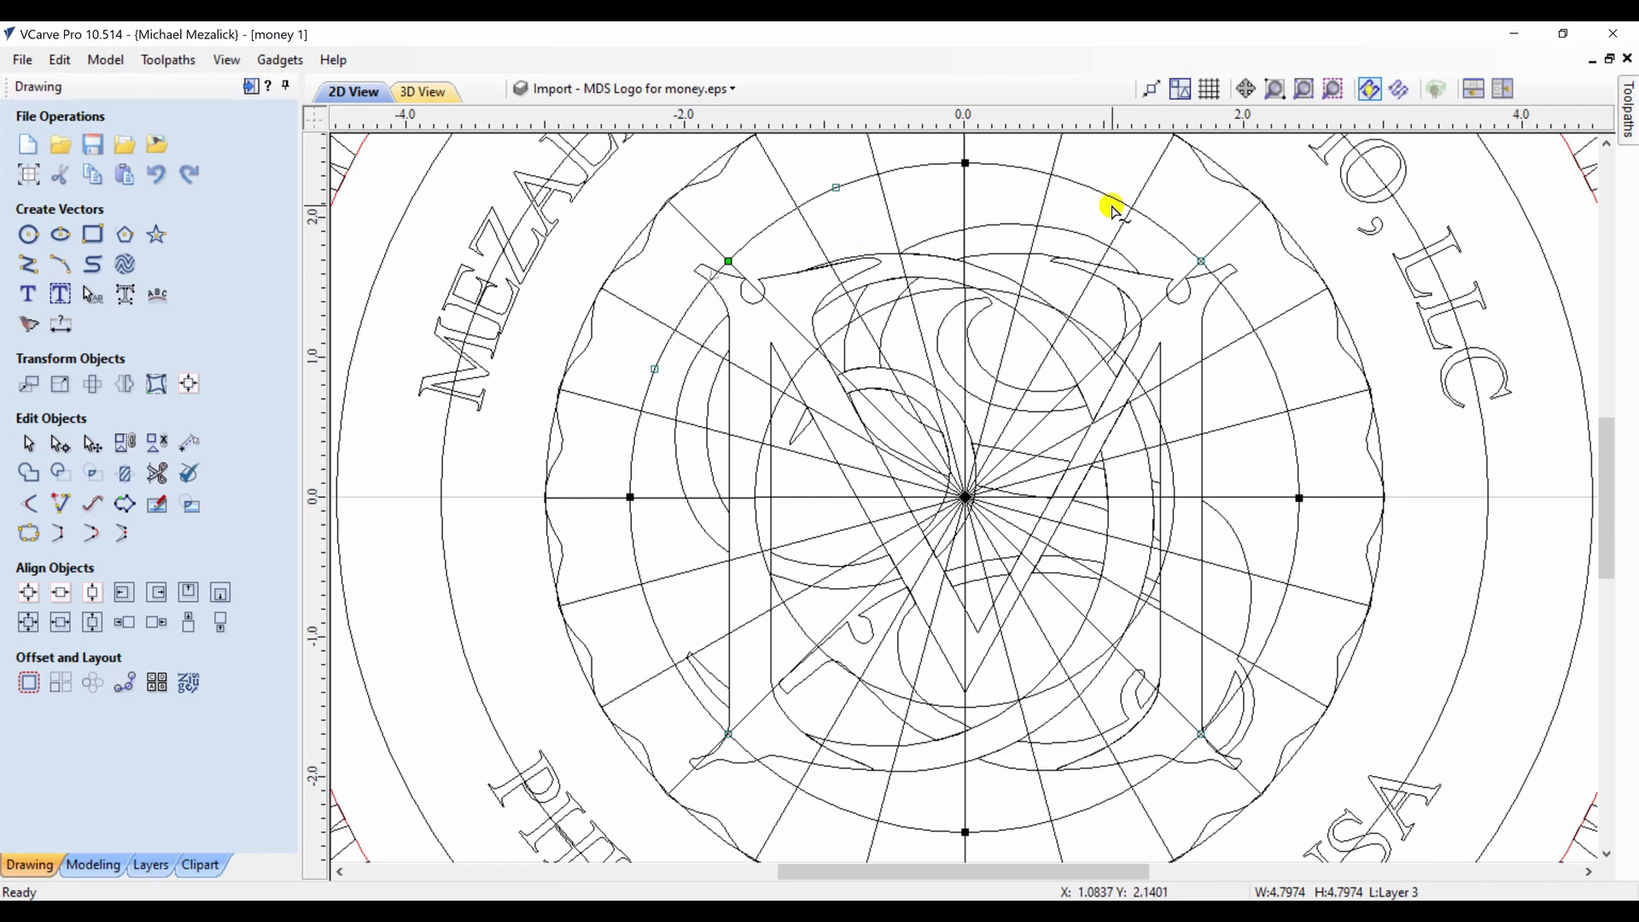
{"action": "left_click", "coordinate": [1198, 257]}
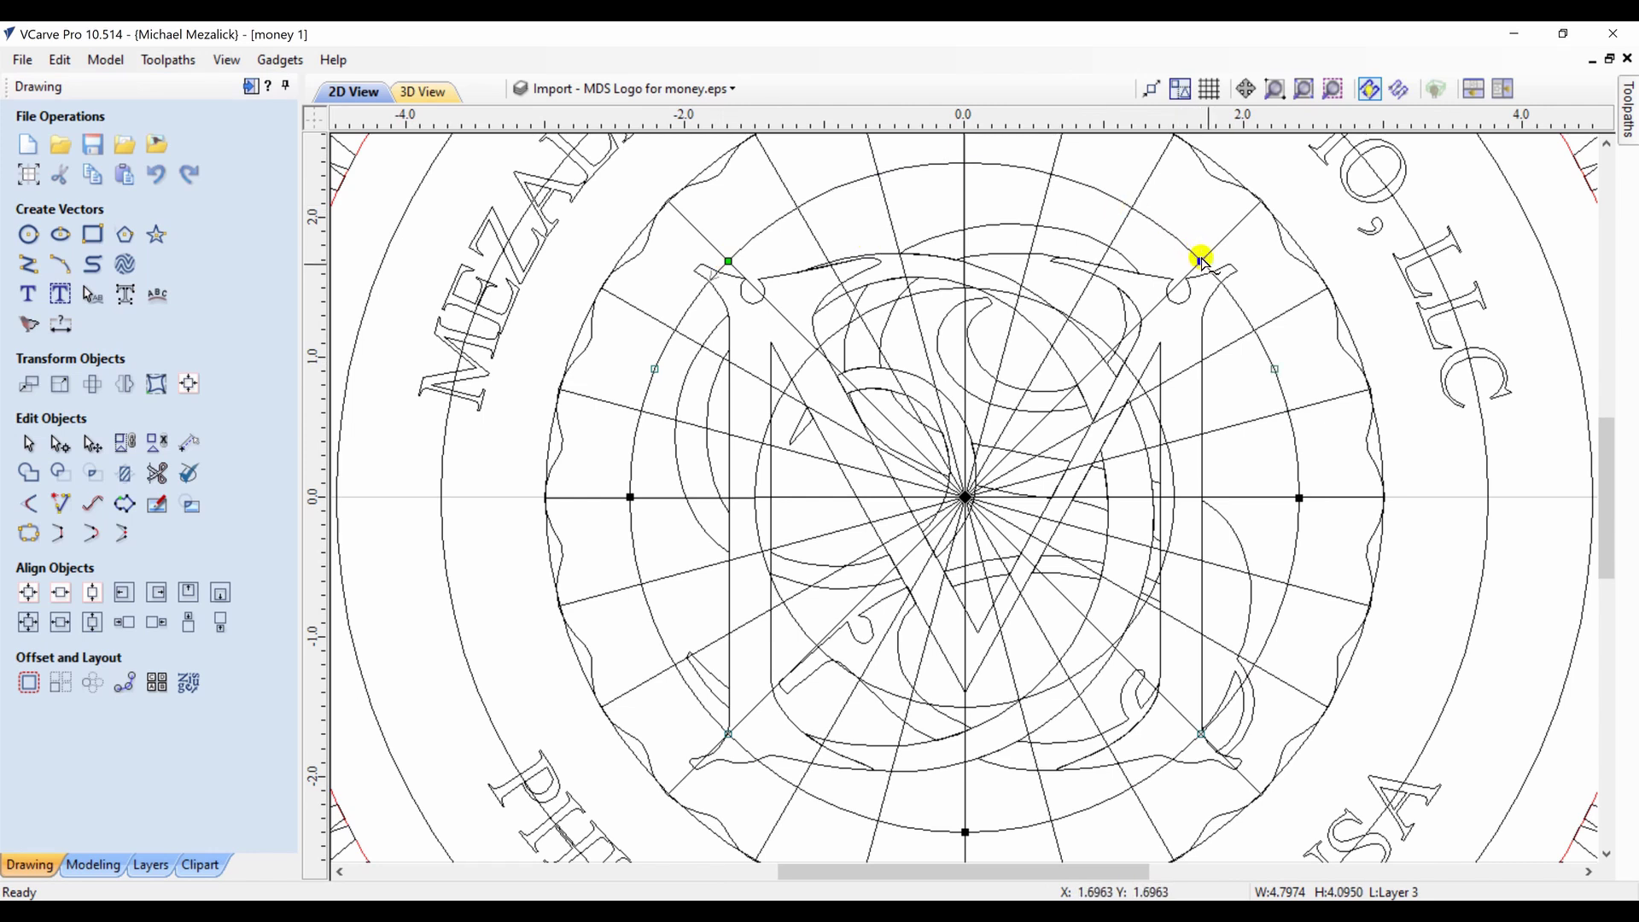
{"action": "double_click", "coordinate": [1231, 292]}
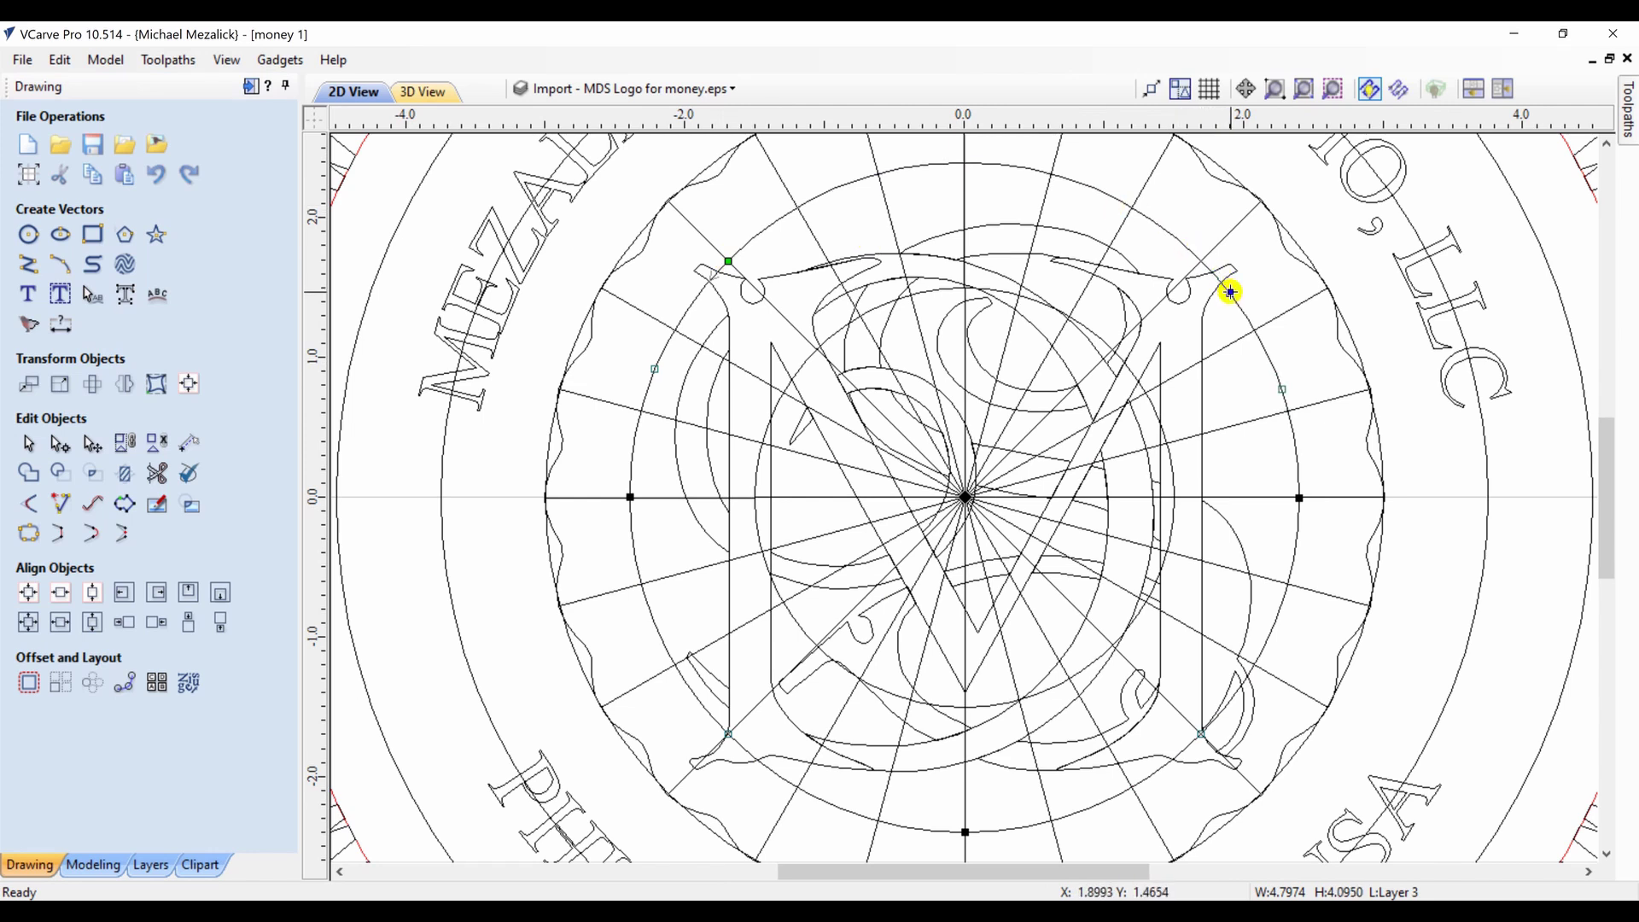
Cut the rest of the inner circle beside the logo's lower corners and upper-left corner to separate the right, bottom and left arcs
{"action": "double_click", "coordinate": [1263, 653]}
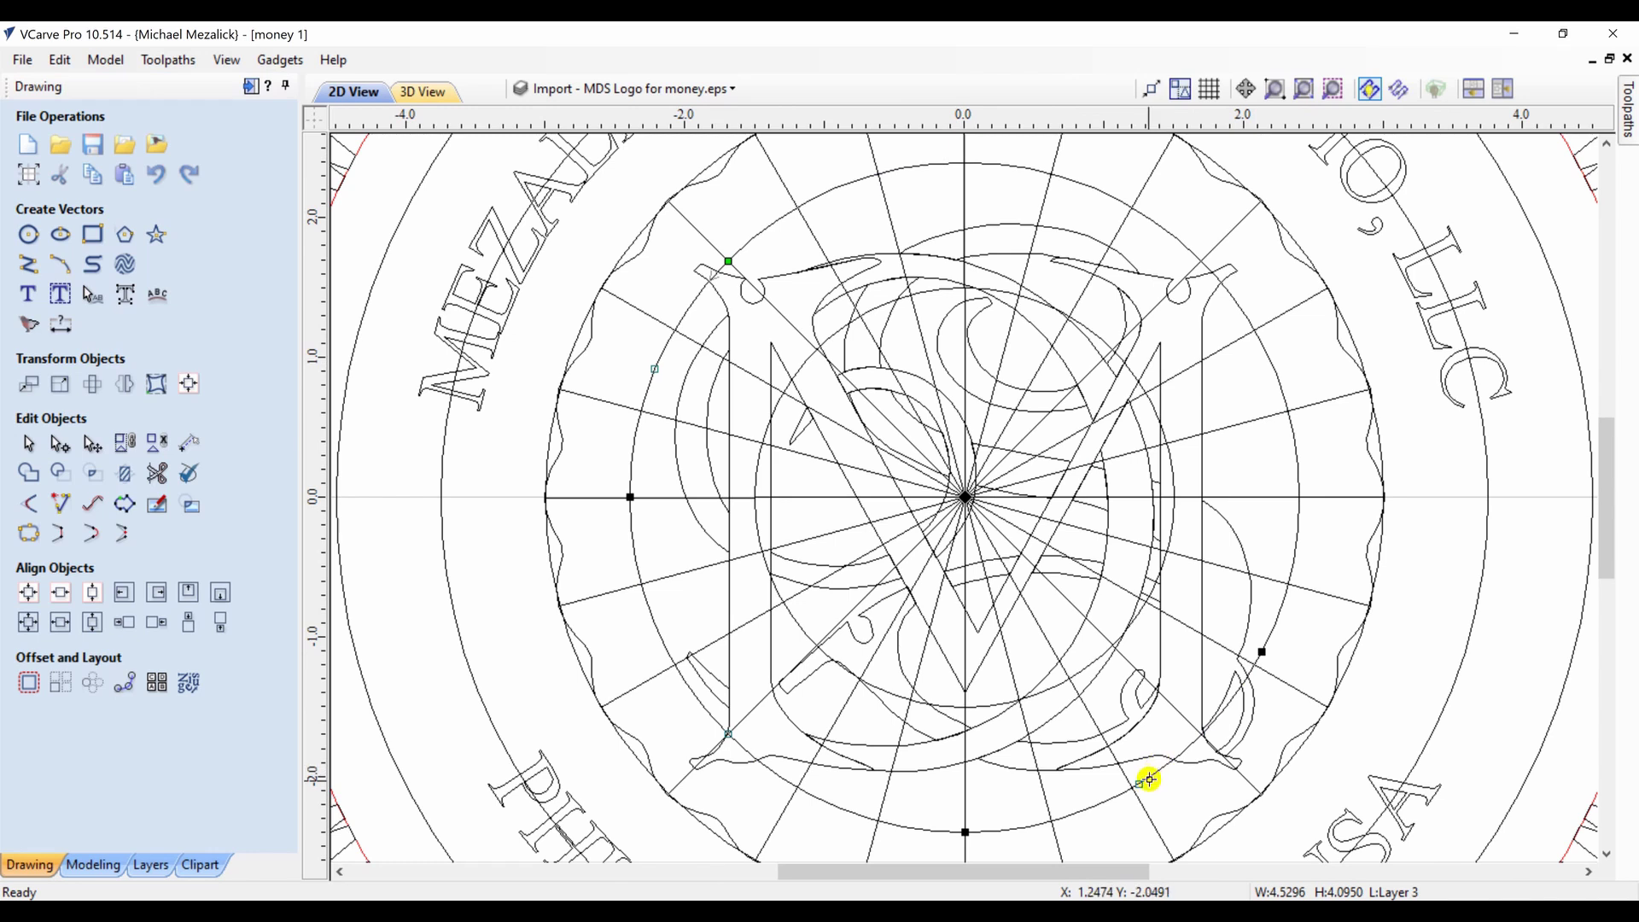
{"action": "key", "text": "c"}
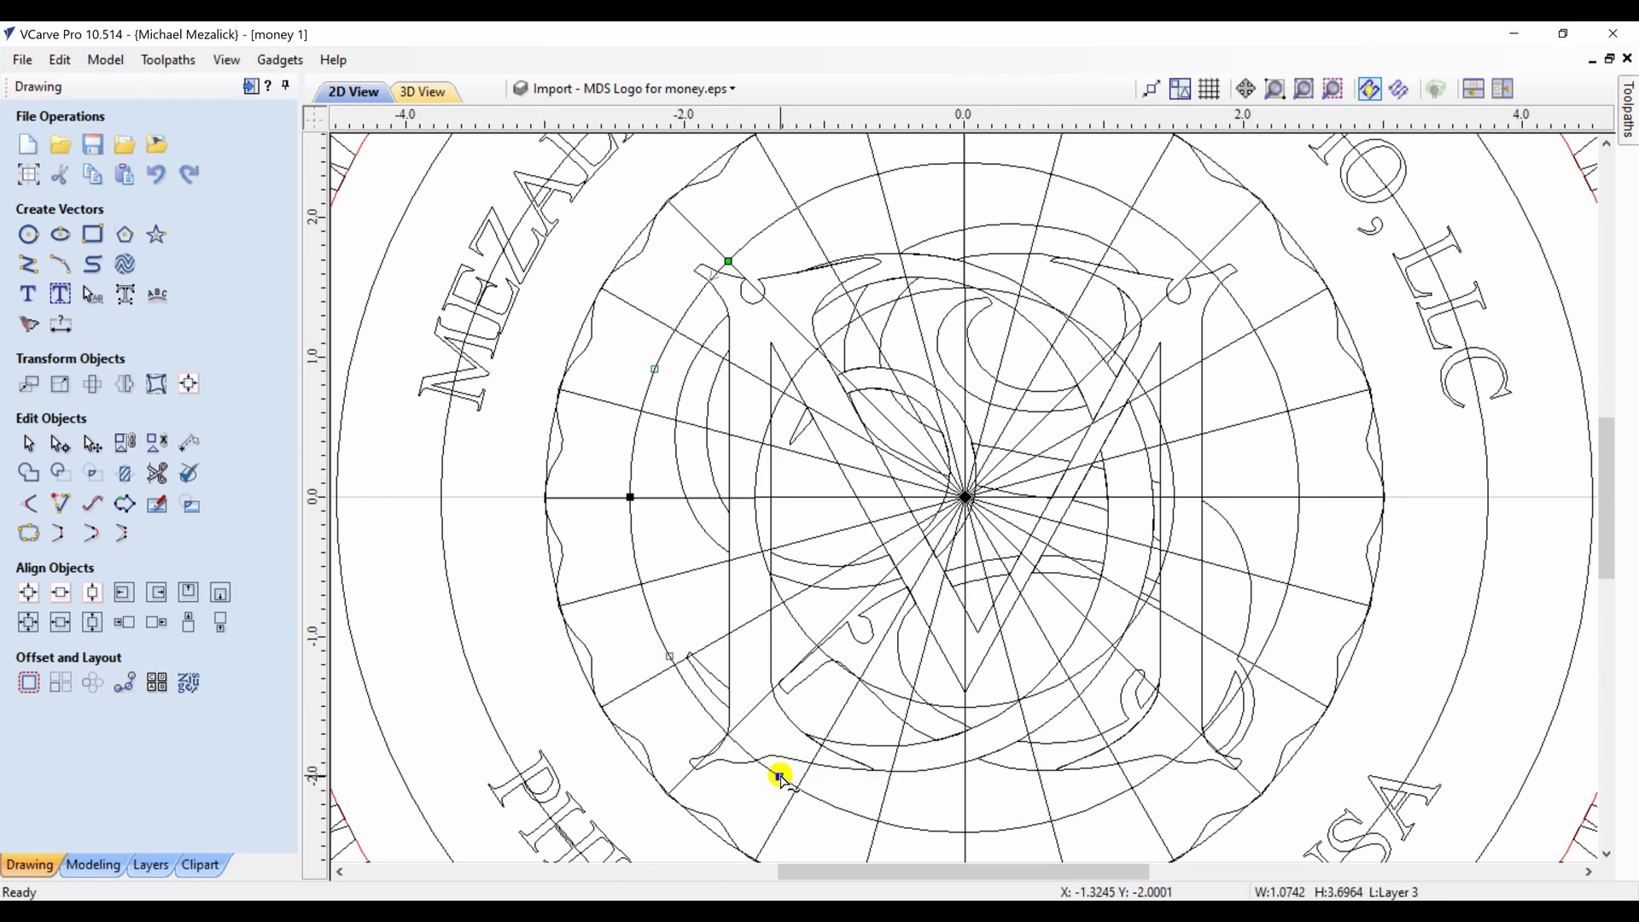
{"action": "key", "text": "c"}
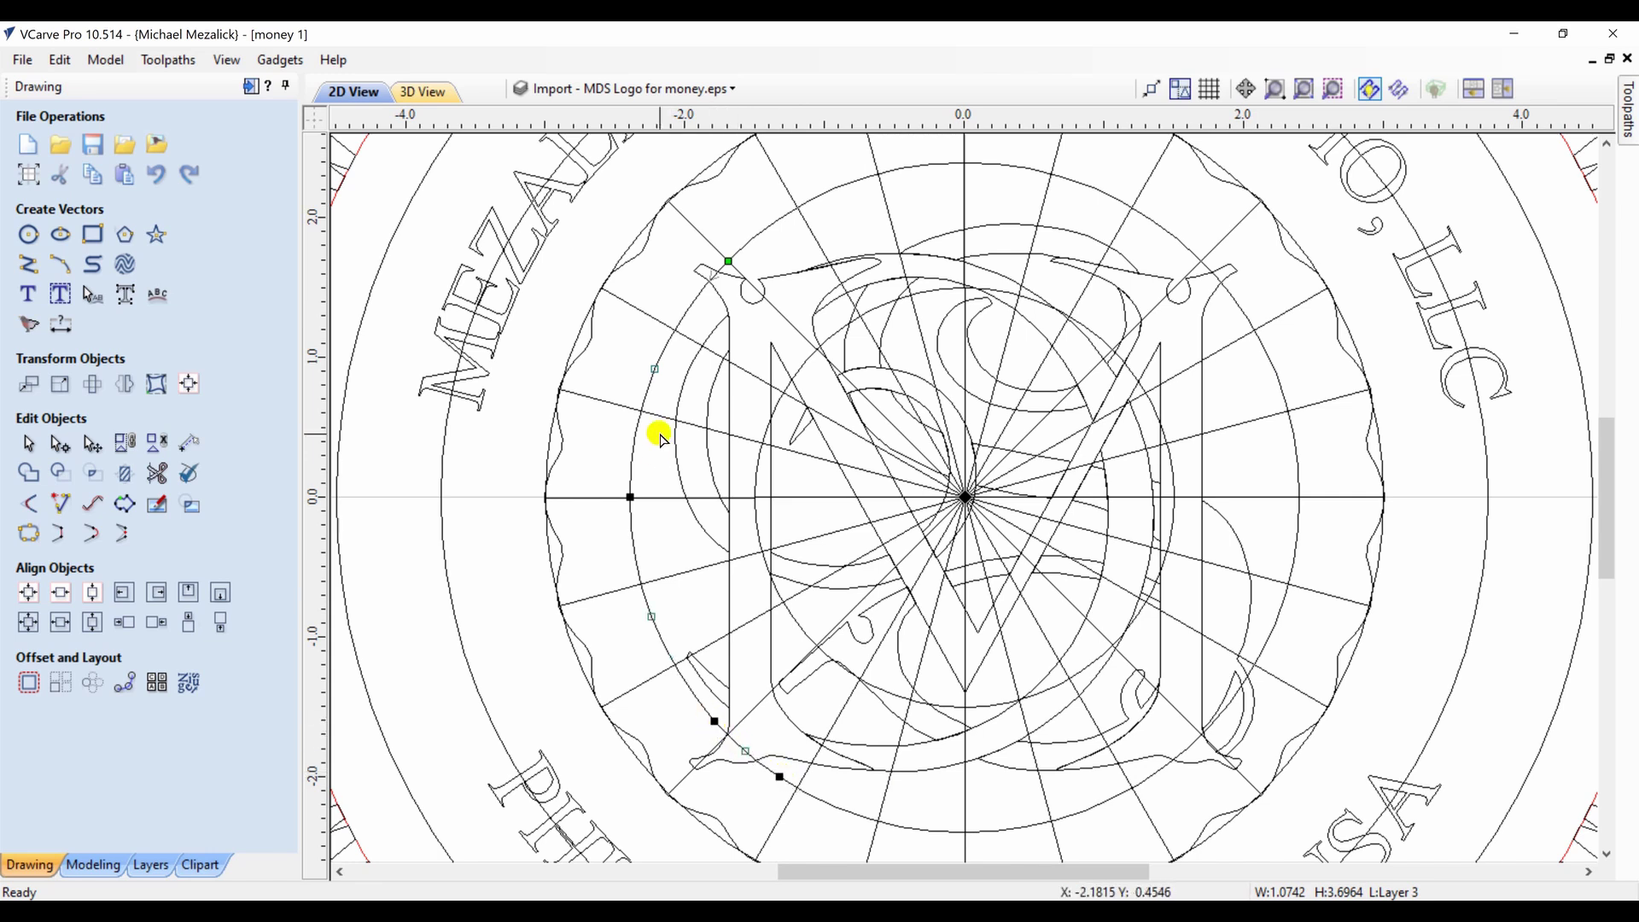
{"action": "key", "text": "p"}
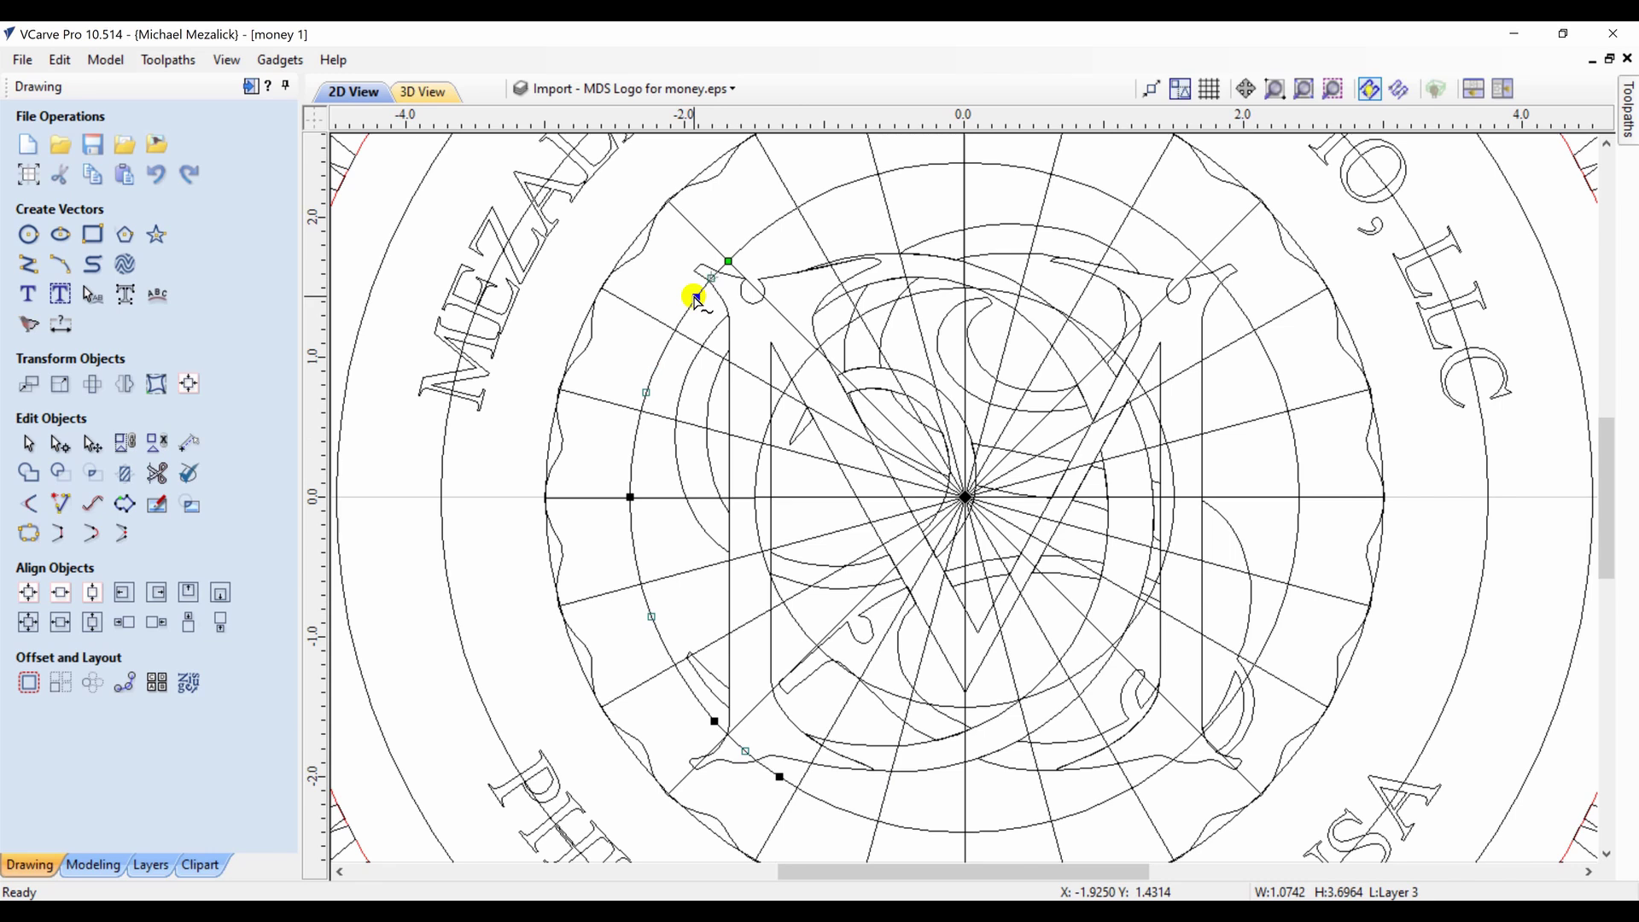
{"action": "key", "text": "c"}
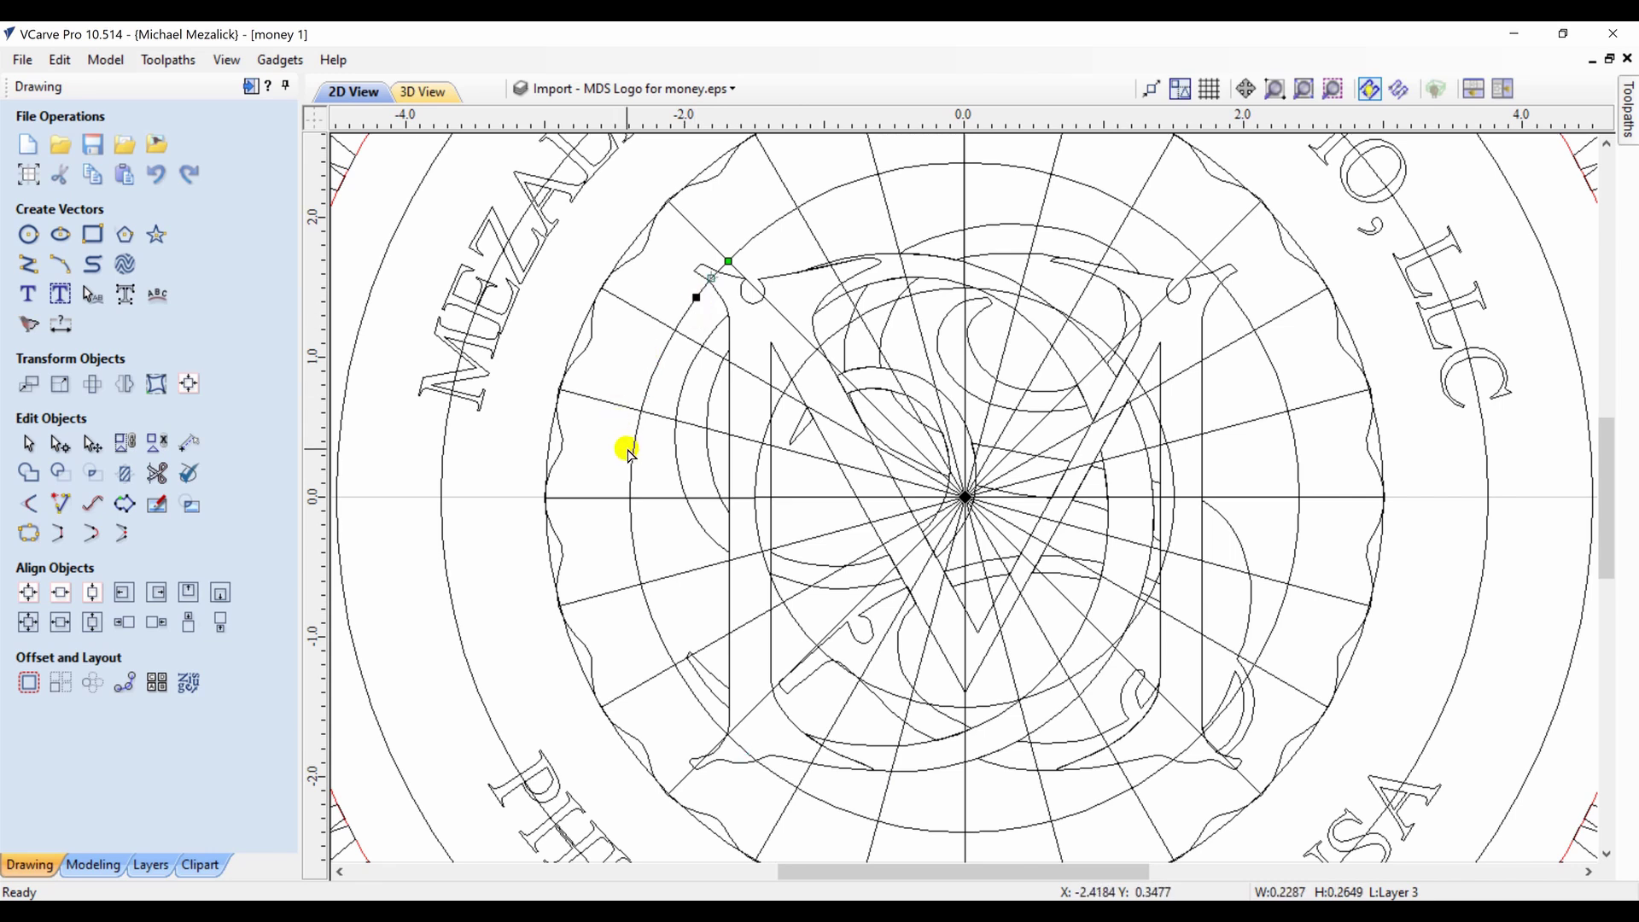
Delete the short leftover arc segments of the inner circle at the logo's upper-left, lower-left and lower-right corners
{"action": "key", "text": "Delete"}
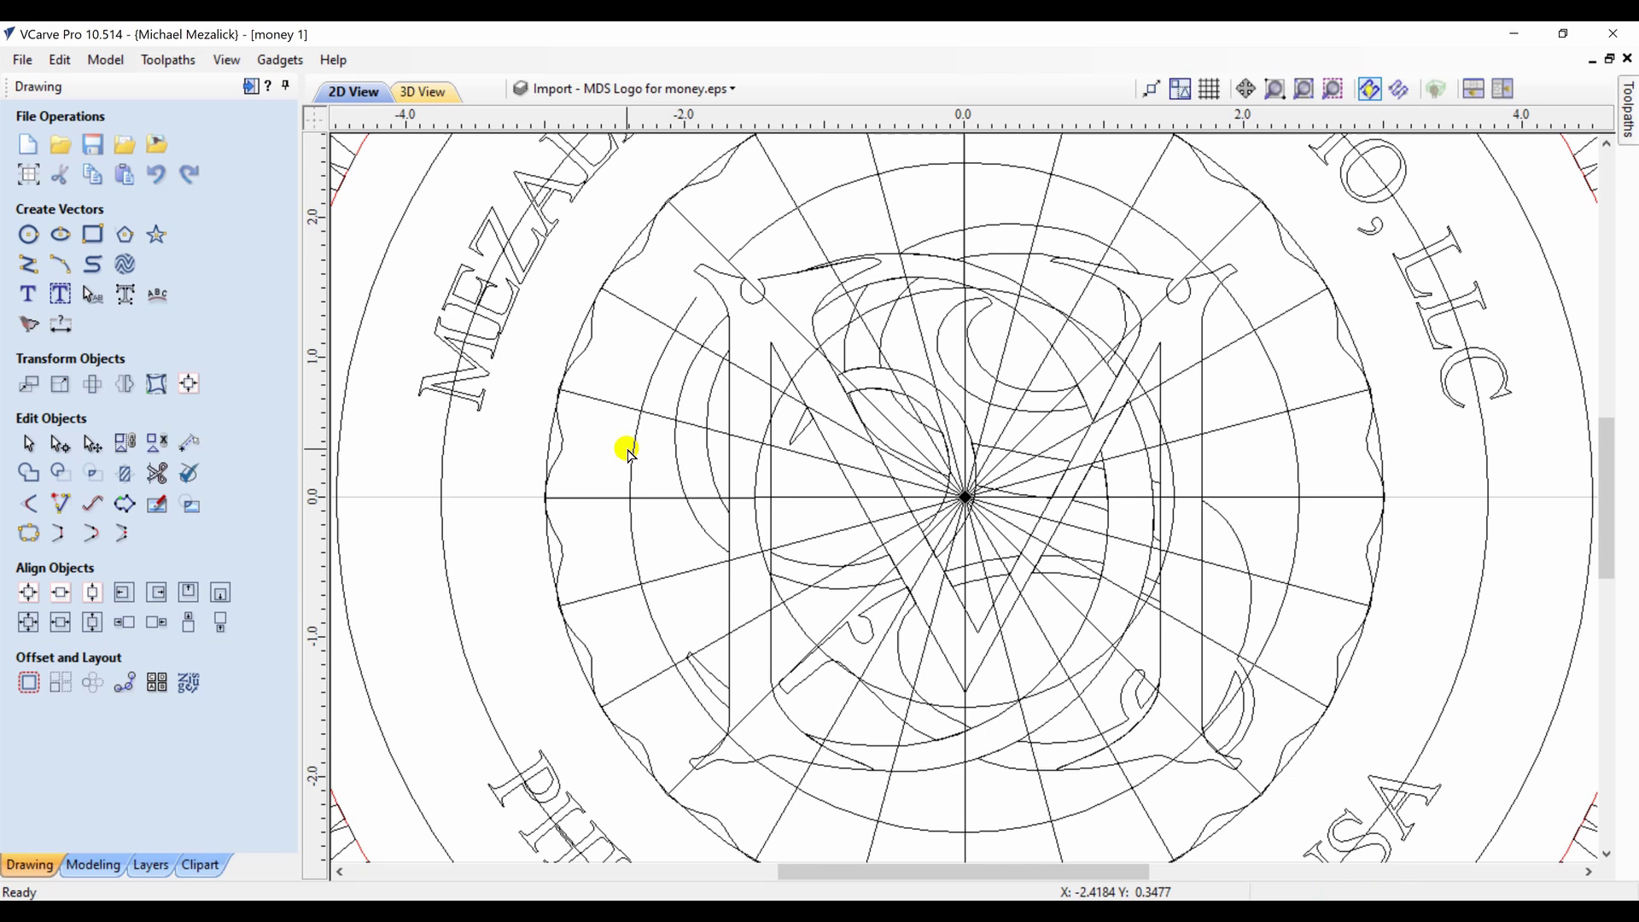
{"action": "left_click", "coordinate": [632, 531]}
{"action": "key", "text": "c"}
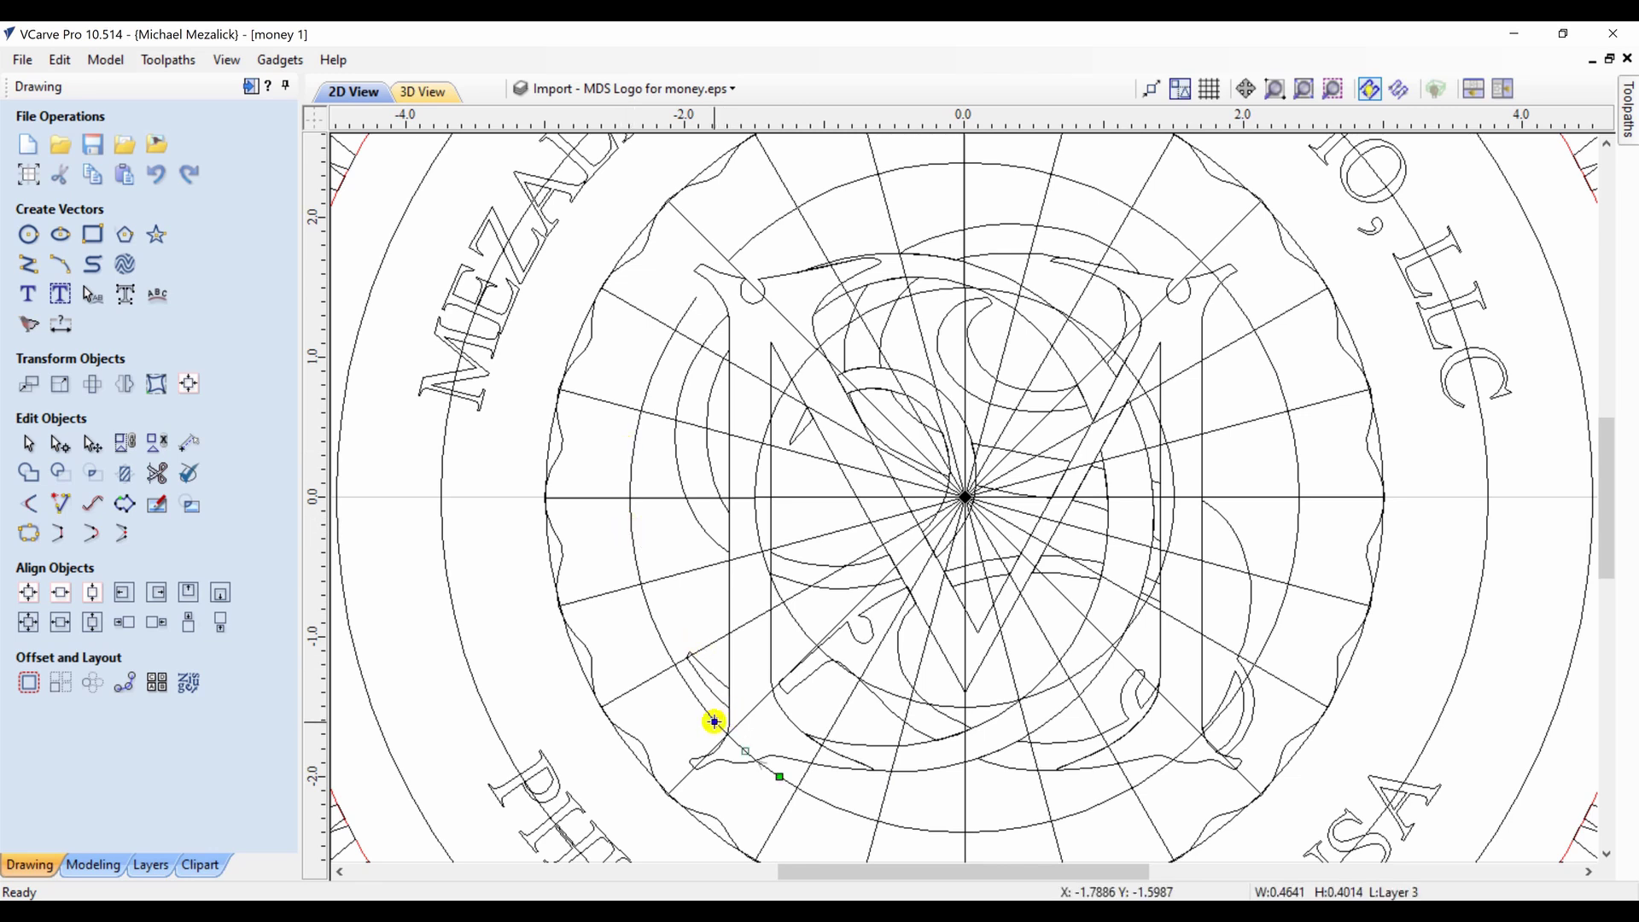
{"action": "key", "text": "Delete"}
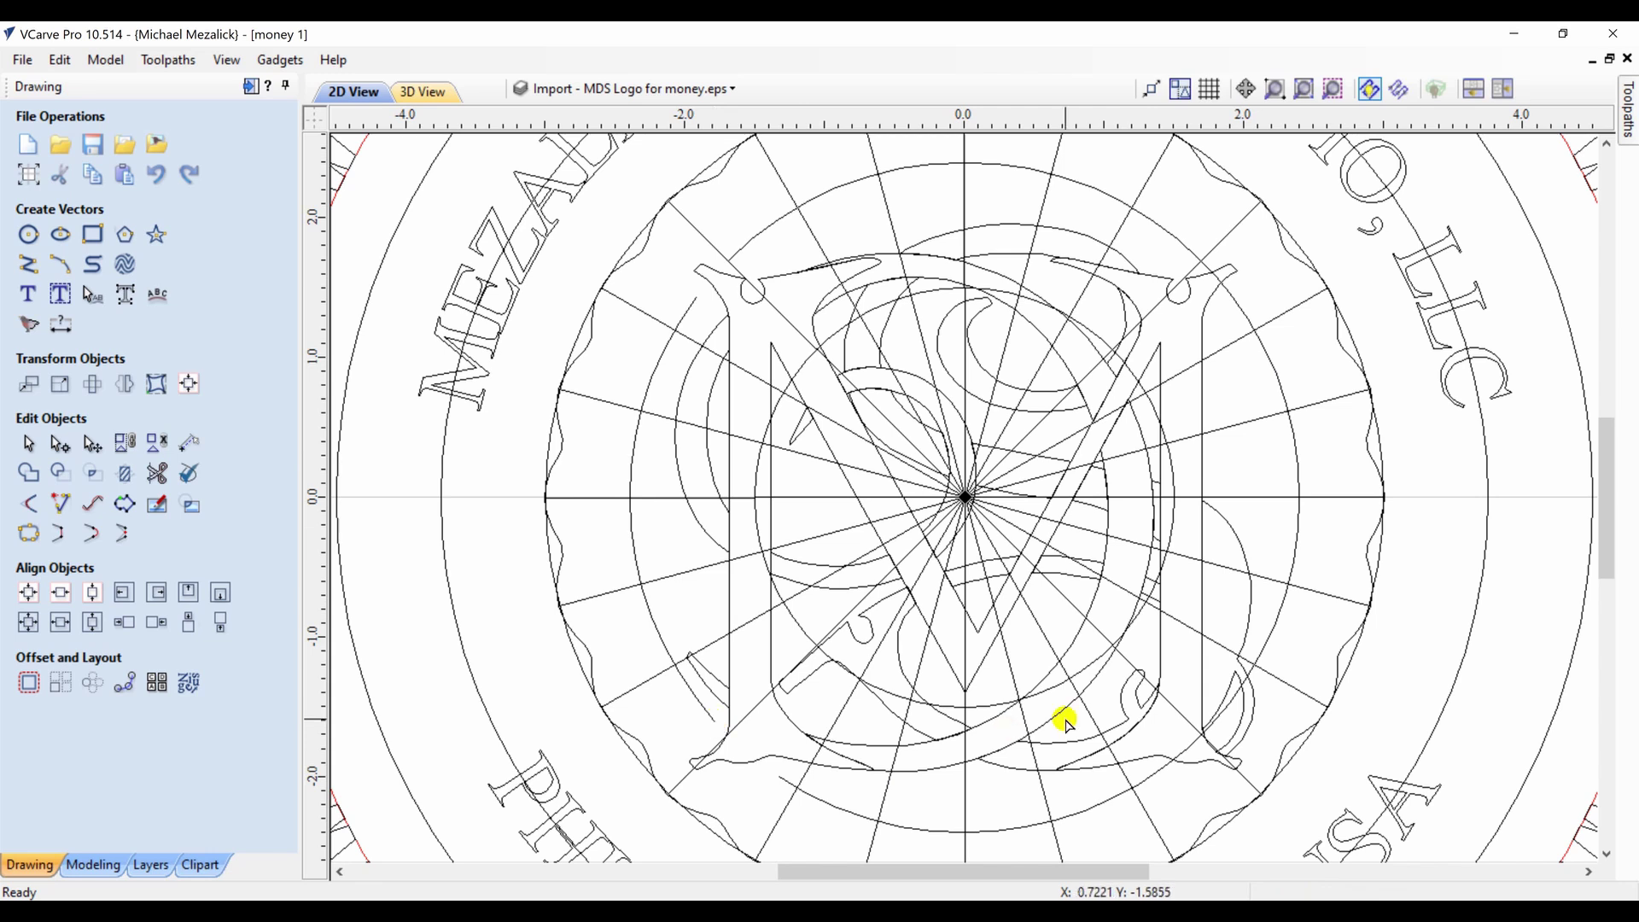
{"action": "left_click", "coordinate": [1189, 751]}
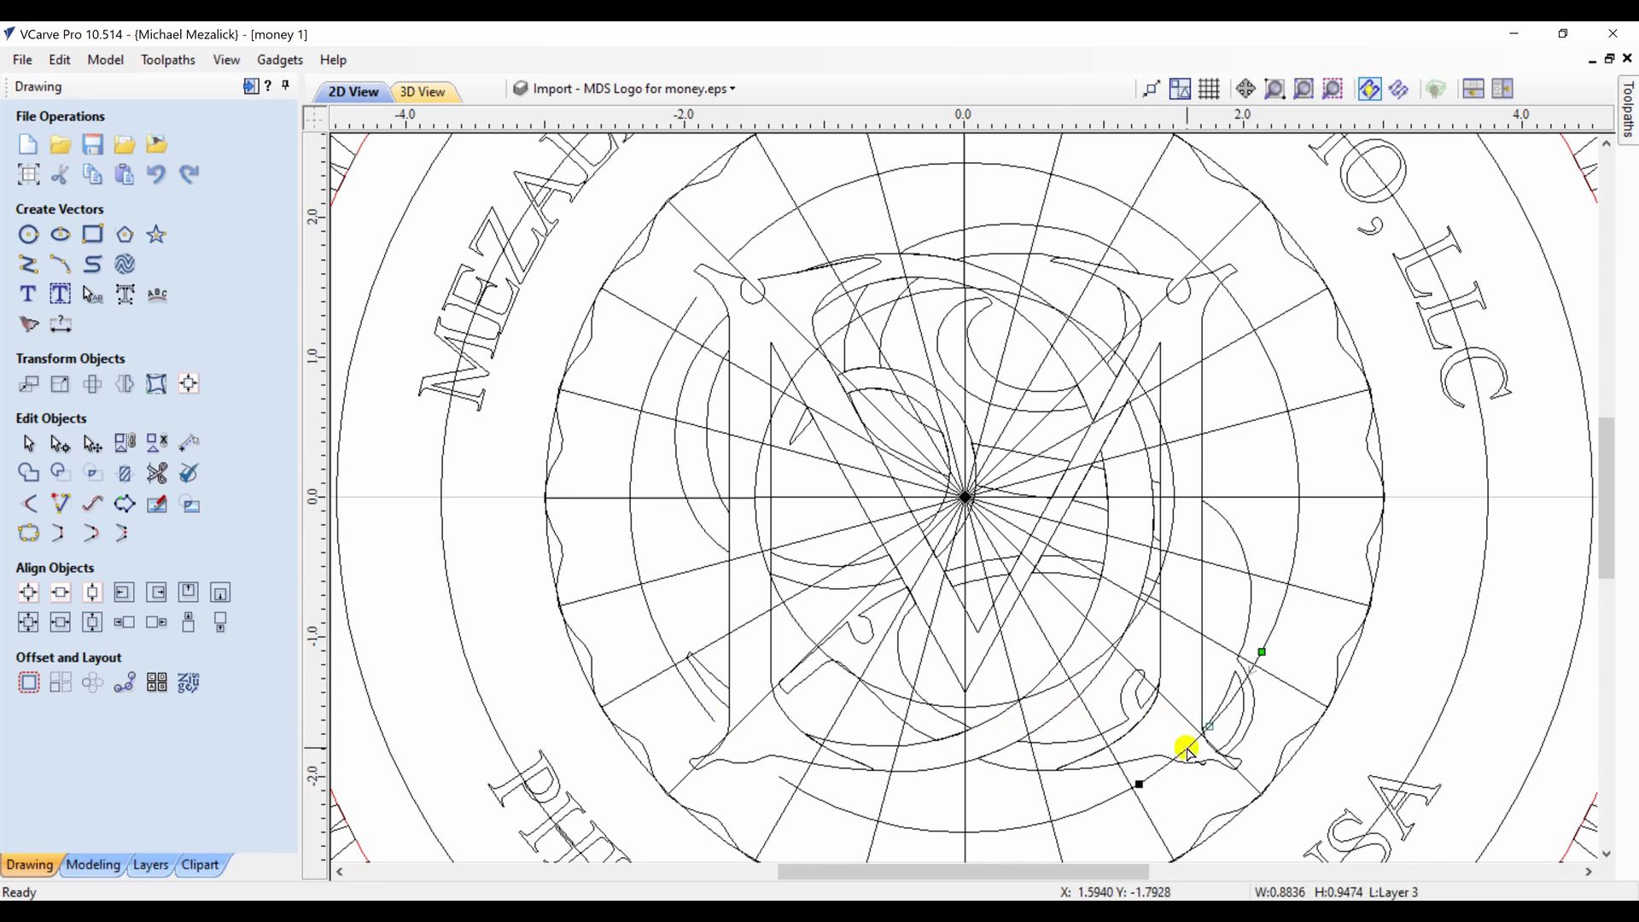
{"action": "key", "text": "c"}
{"action": "key", "text": "ctrl+z"}
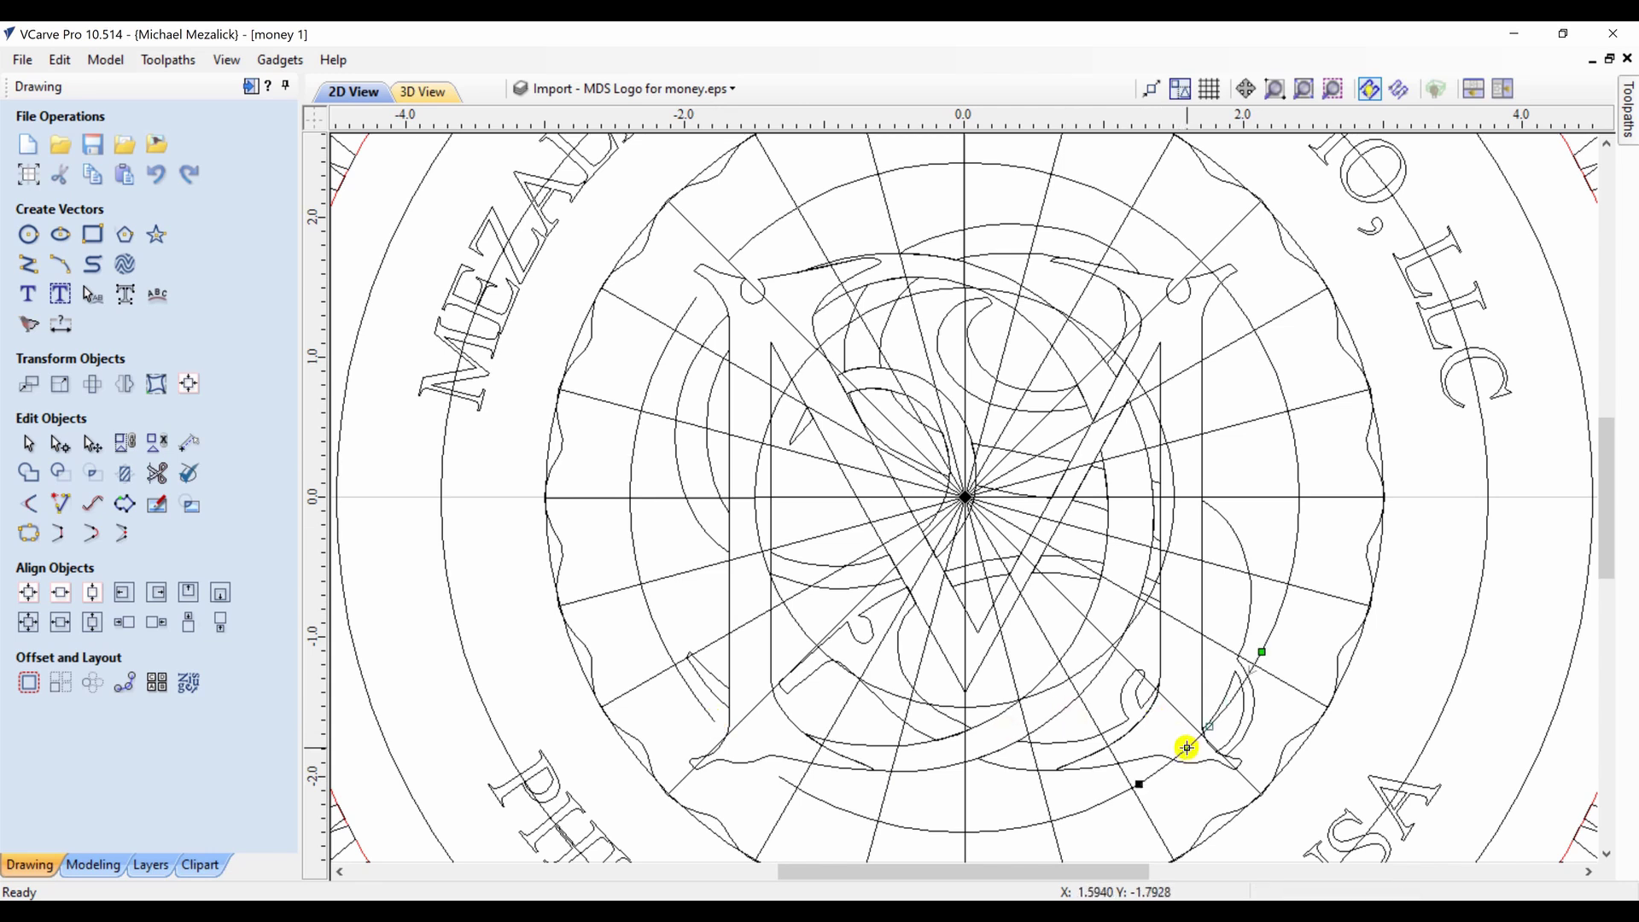
{"action": "key", "text": "Delete"}
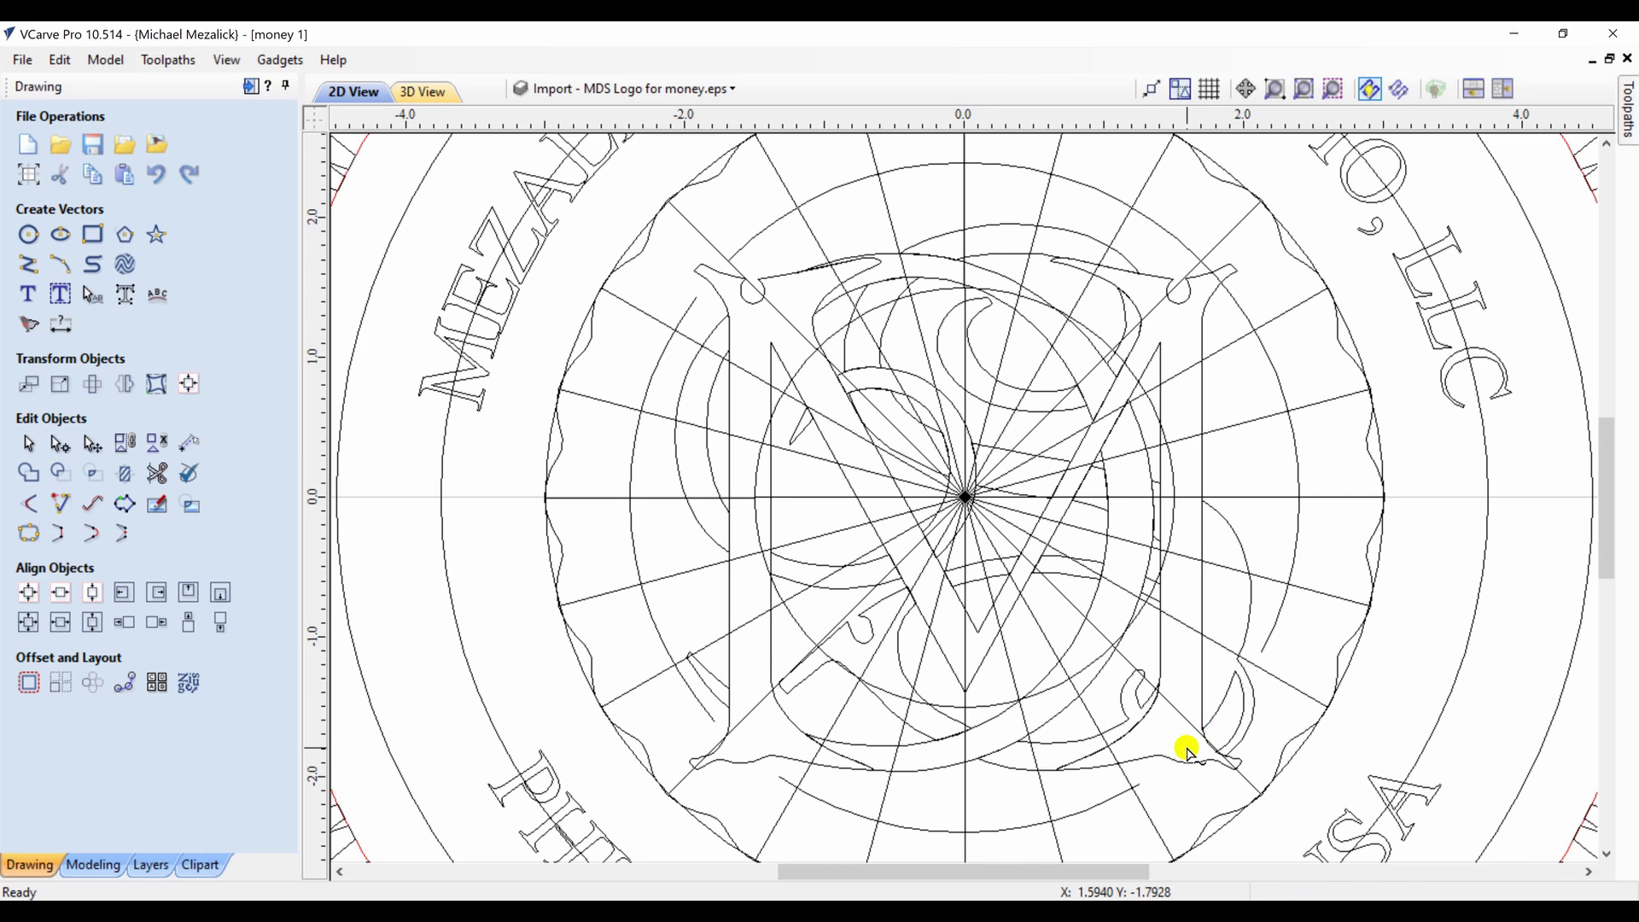
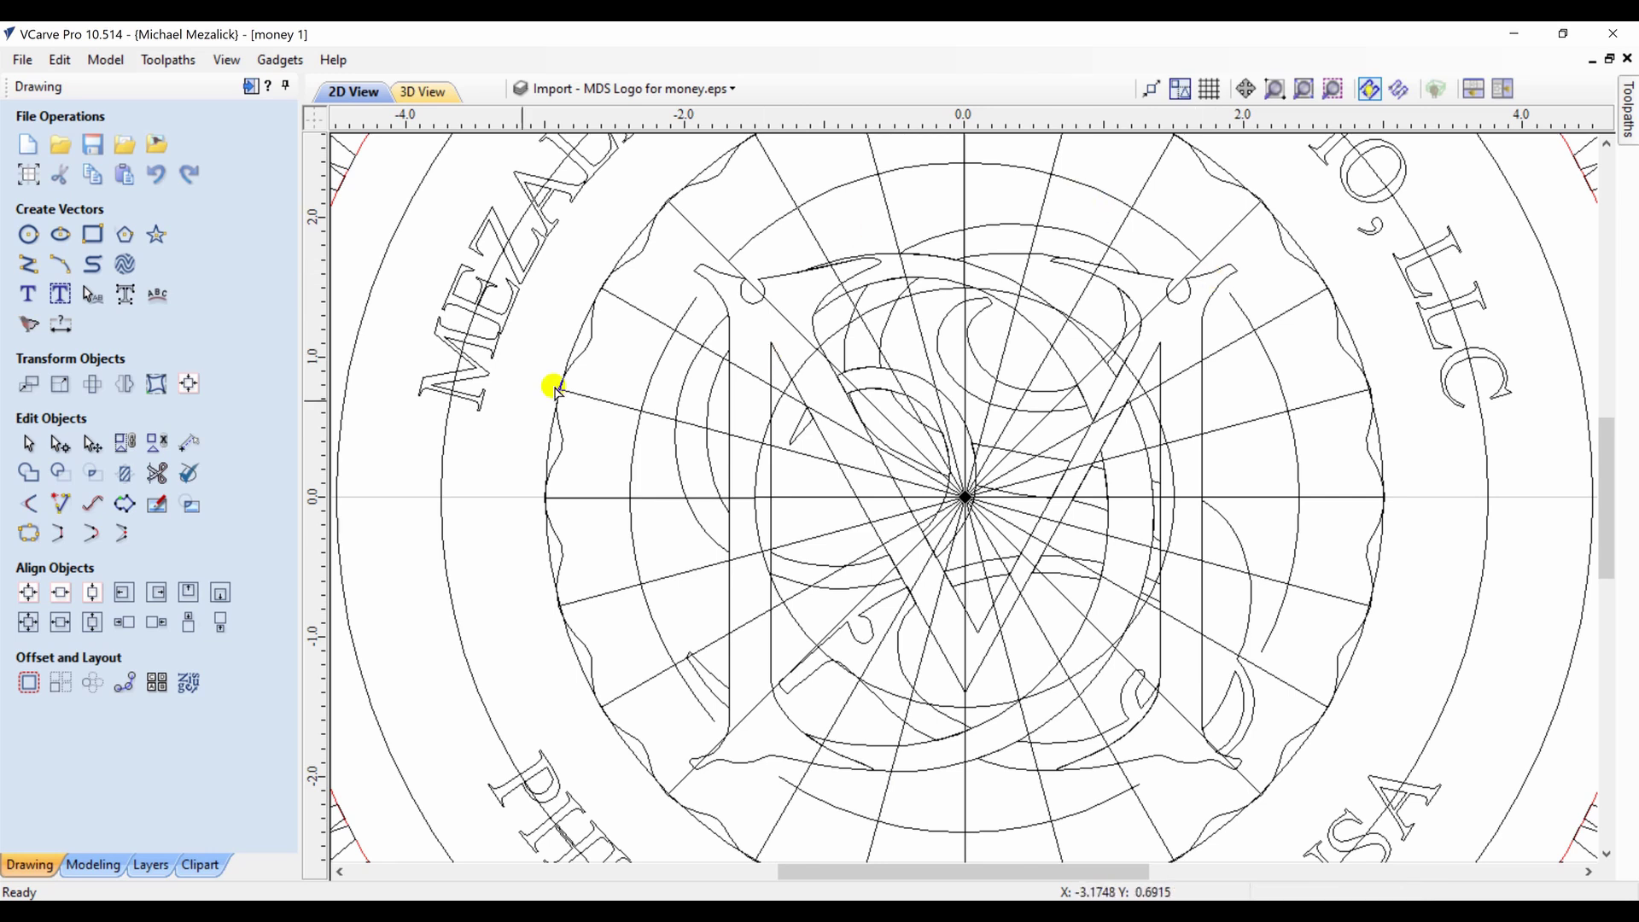
Create a centre-aligned Times New Roman text reading "STAINED GLASS", 0.125 inches high, in the empty area left of the logo
{"action": "left_click", "coordinate": [27, 295]}
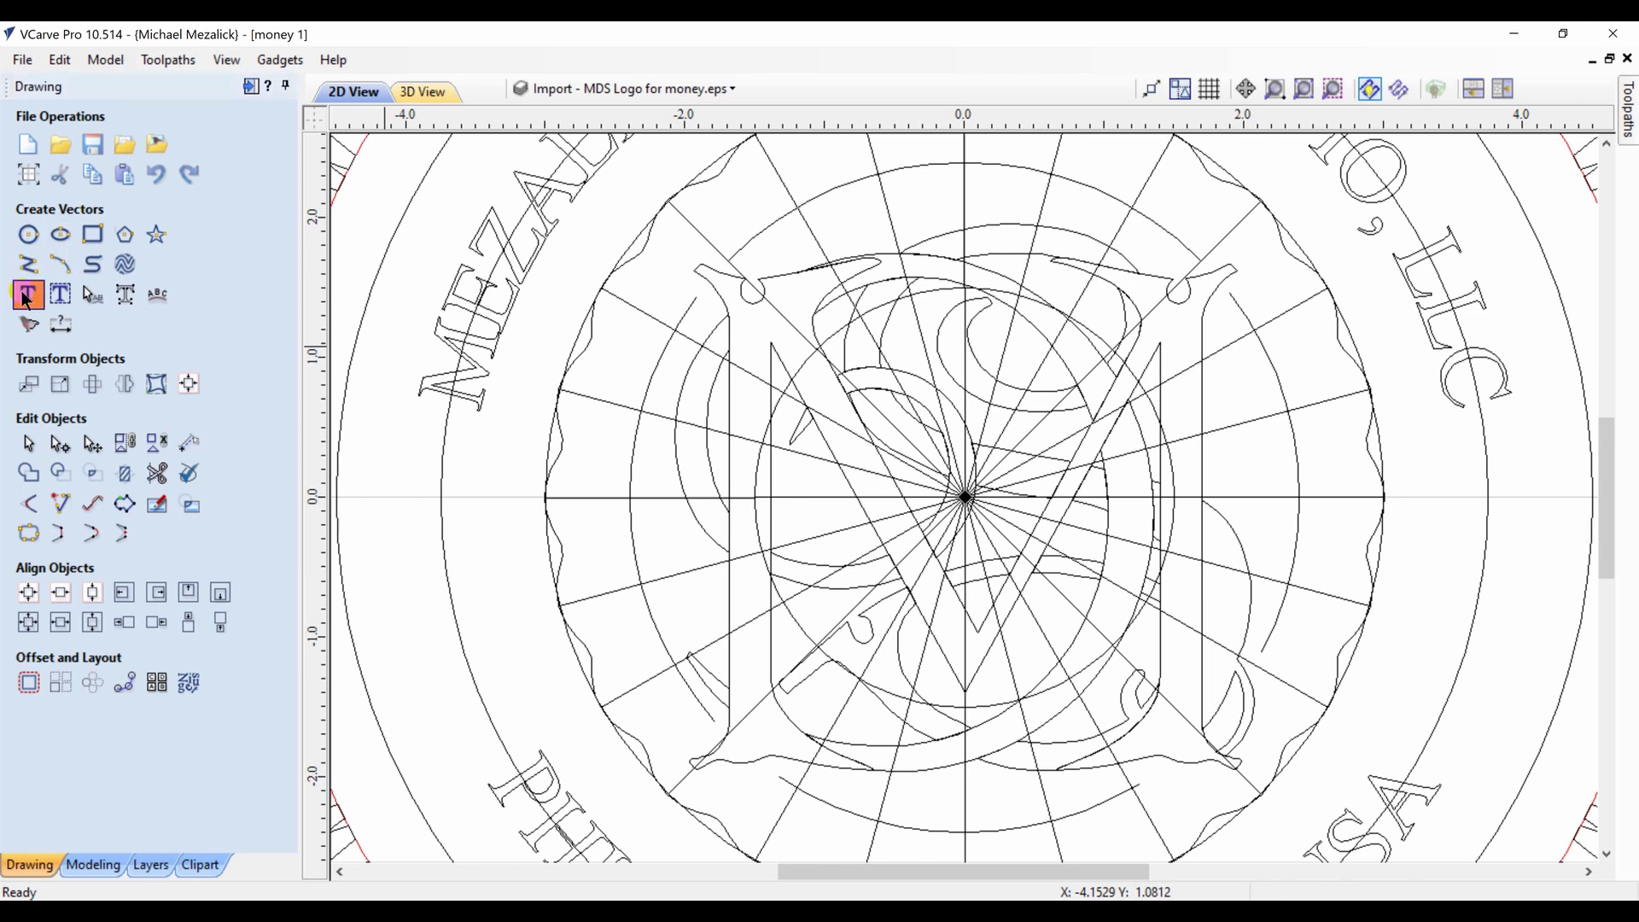
{"action": "left_click", "coordinate": [26, 295]}
{"action": "left_click", "coordinate": [162, 494]}
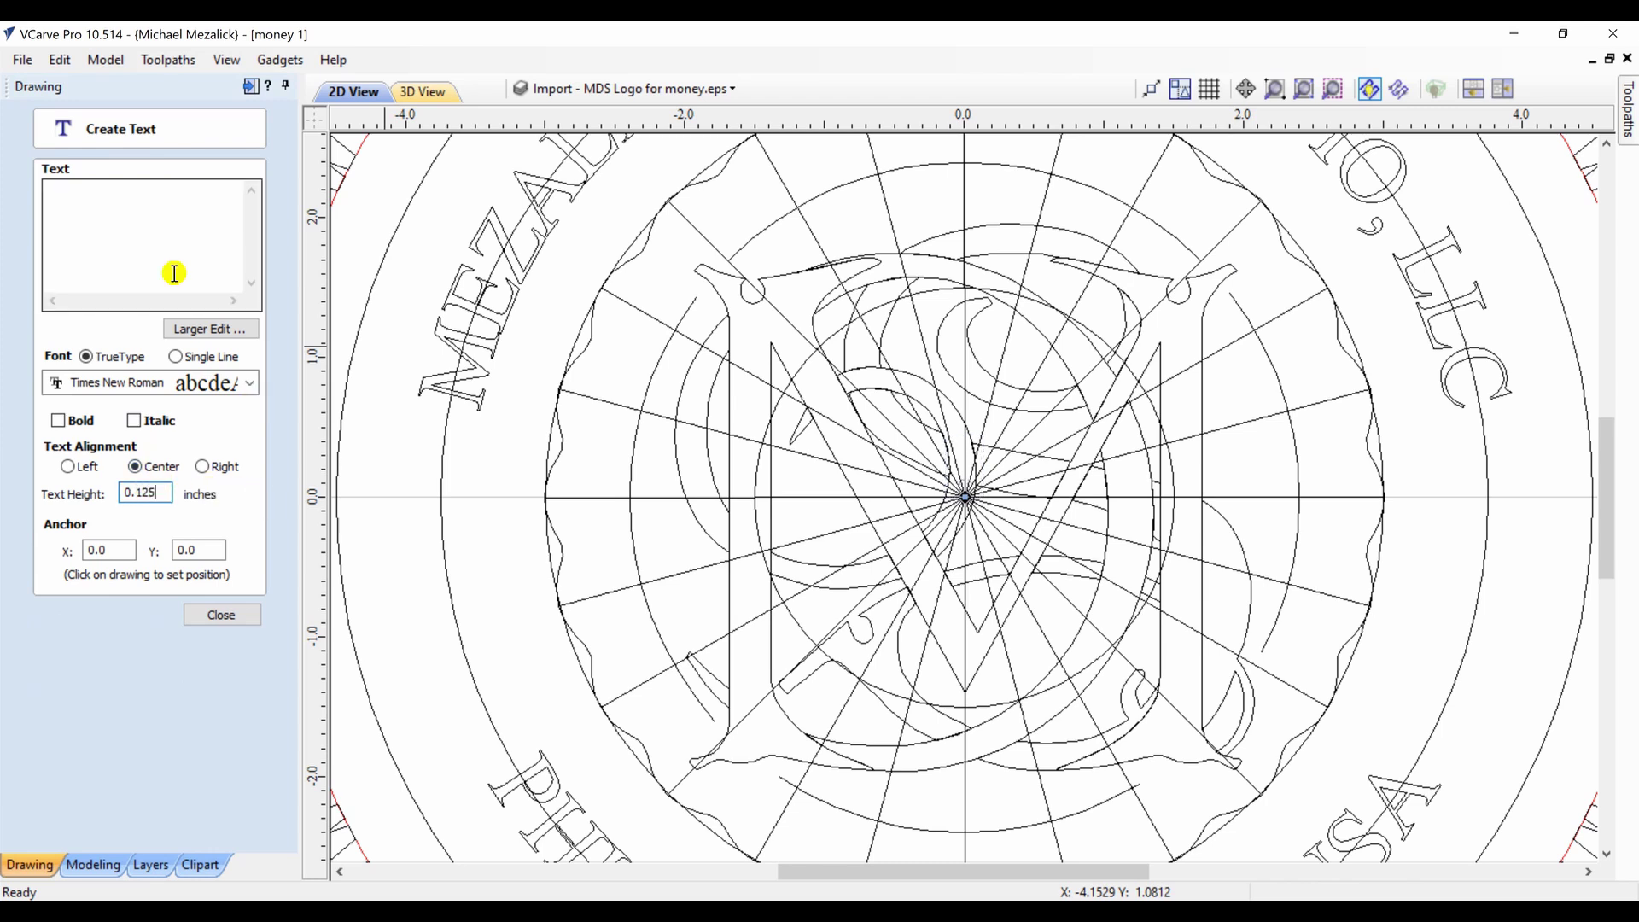
{"action": "left_click", "coordinate": [362, 478]}
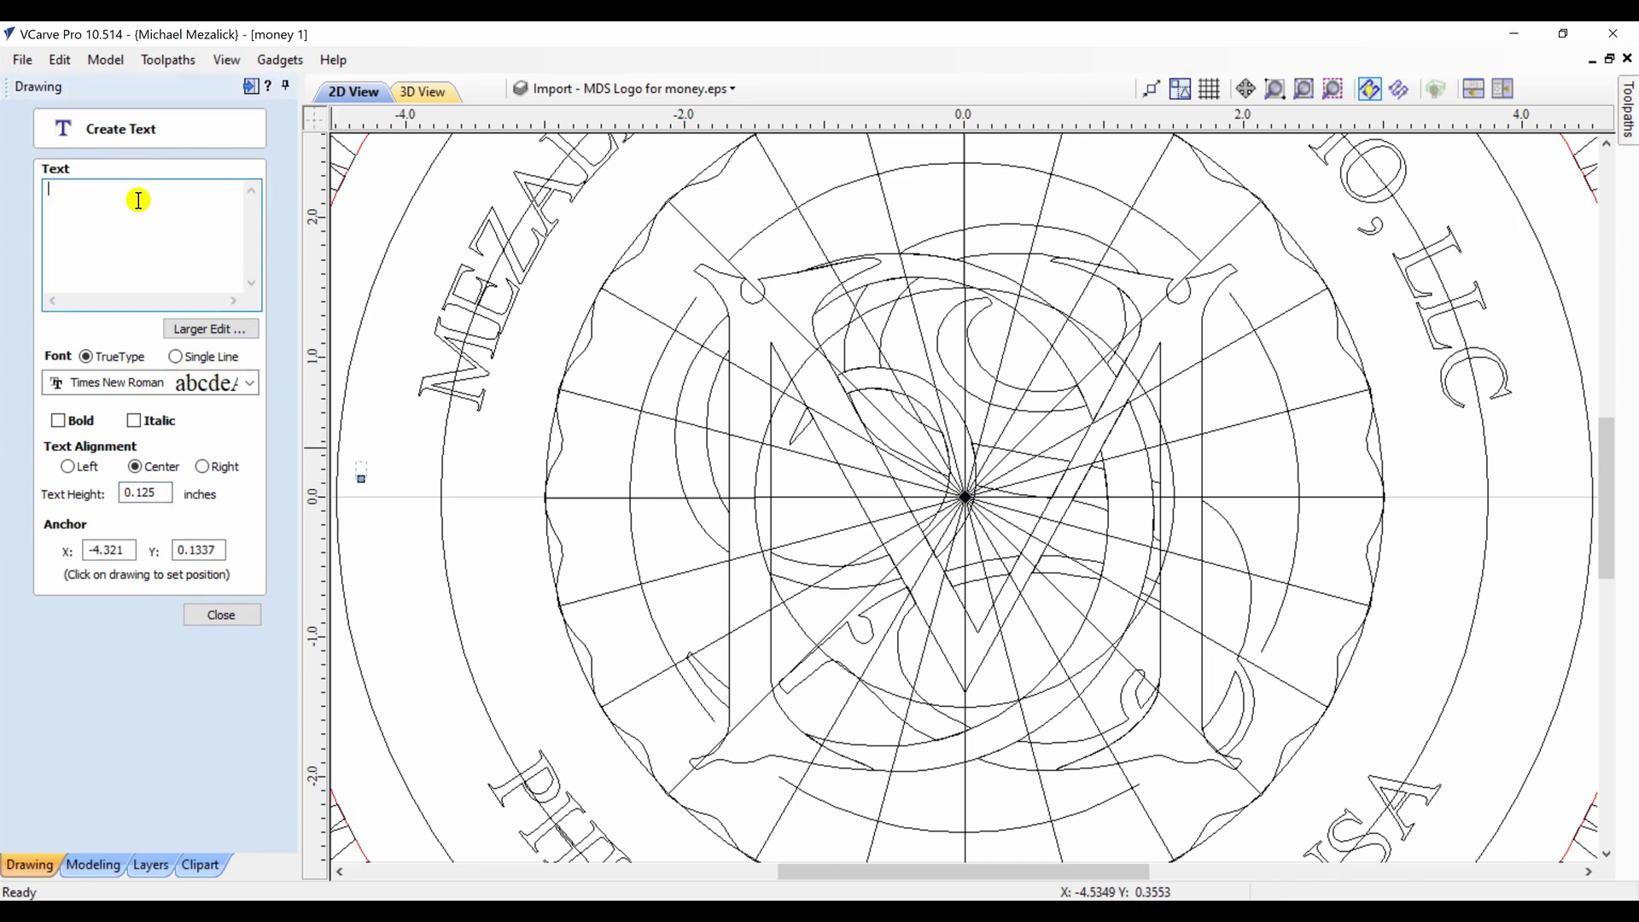
{"action": "type", "text": "STAINED"}
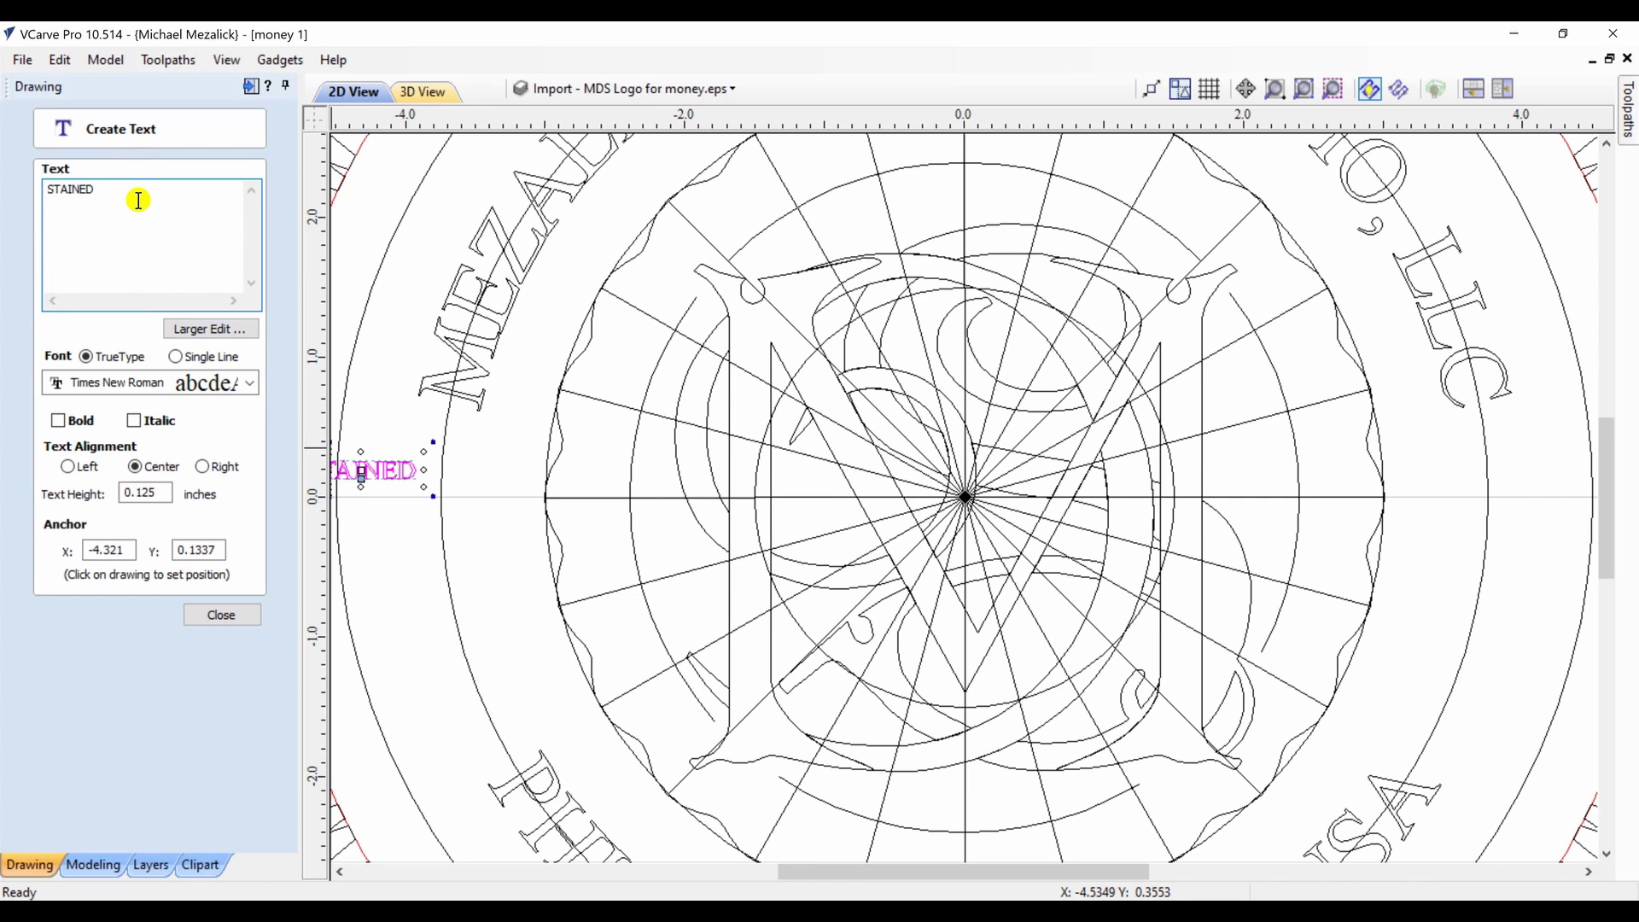
{"action": "type", "text": " GLASS"}
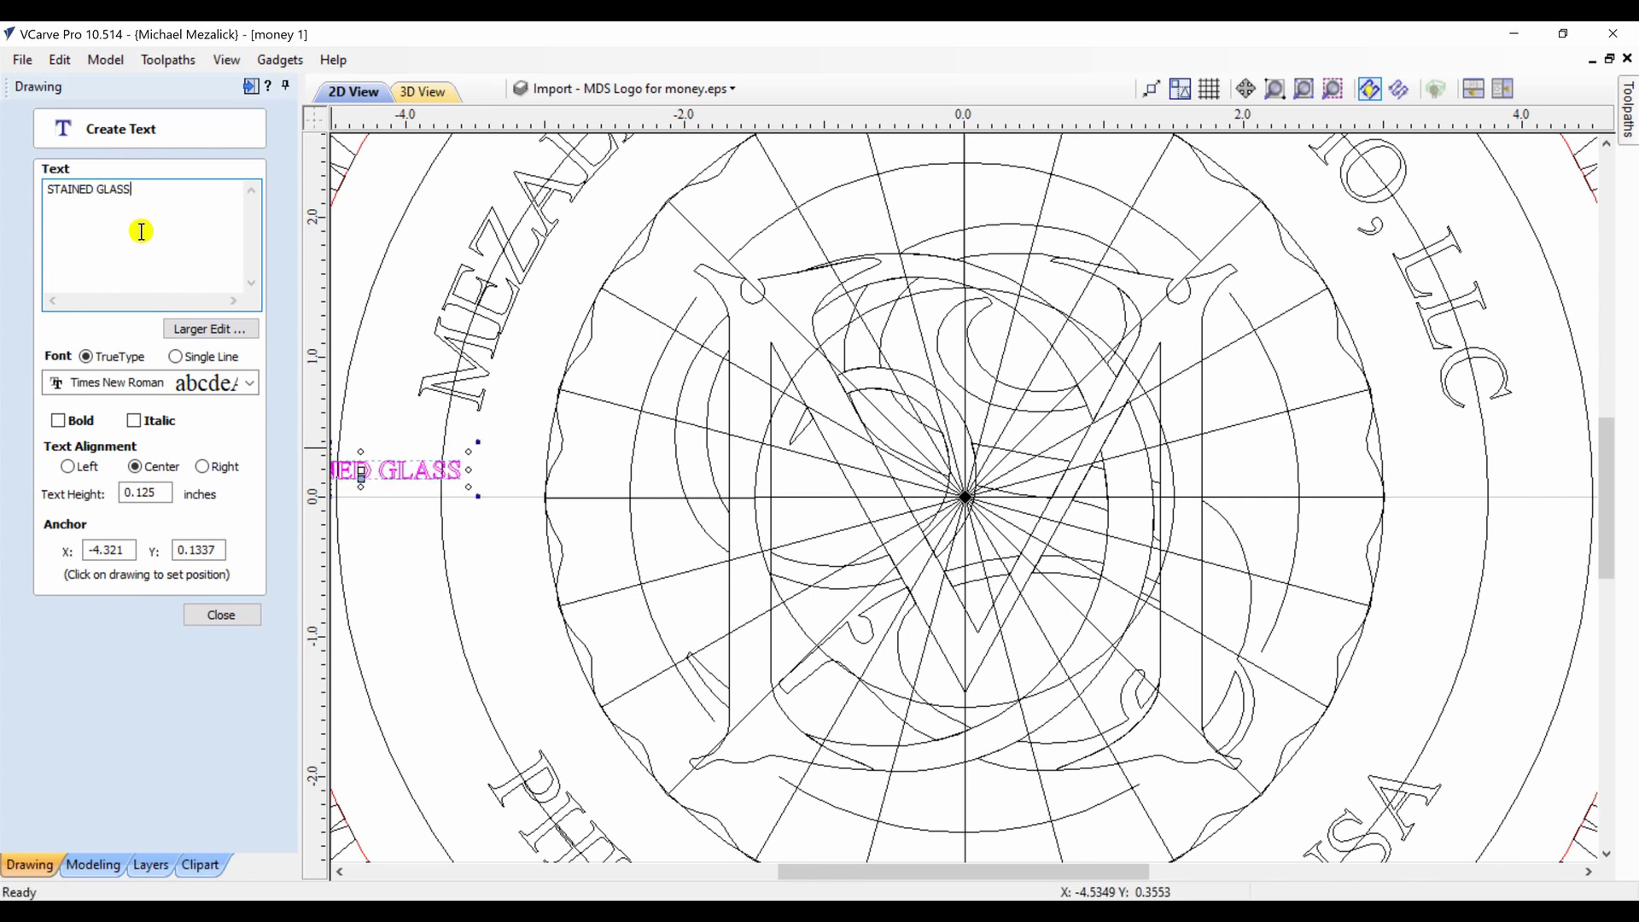
Add three separate 0.125-inch texts reading "MOSAICS", "WOODWORKING" and "RESTORATION", stacked below the "STAINED GLASS" text
{"action": "left_click", "coordinate": [382, 563]}
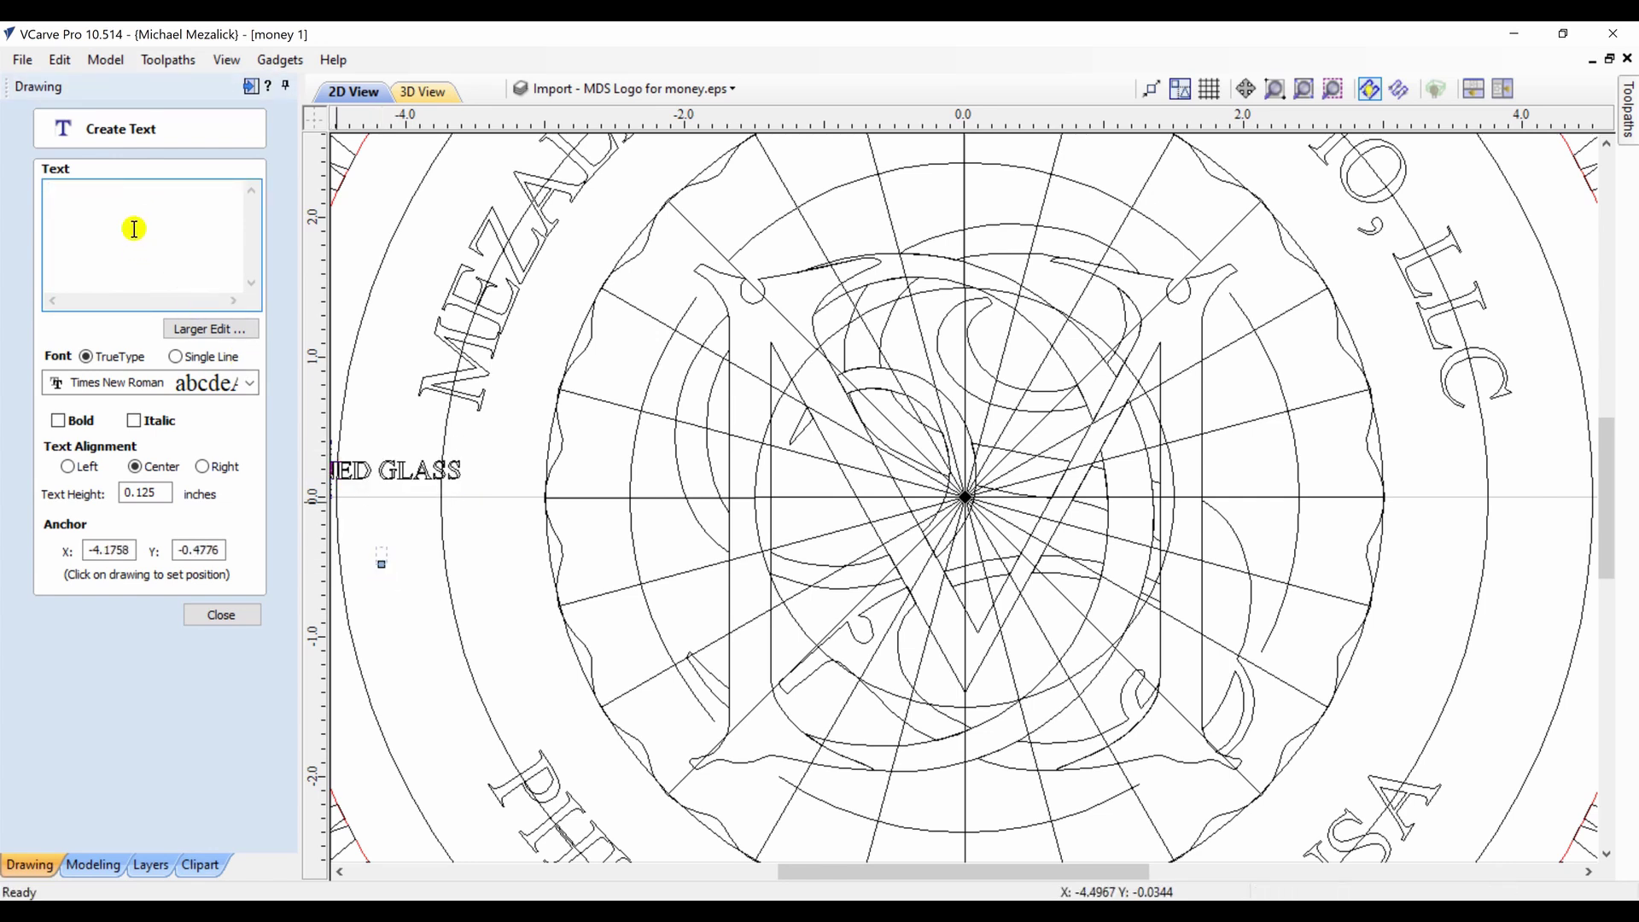
{"action": "type", "text": "MOSAICS"}
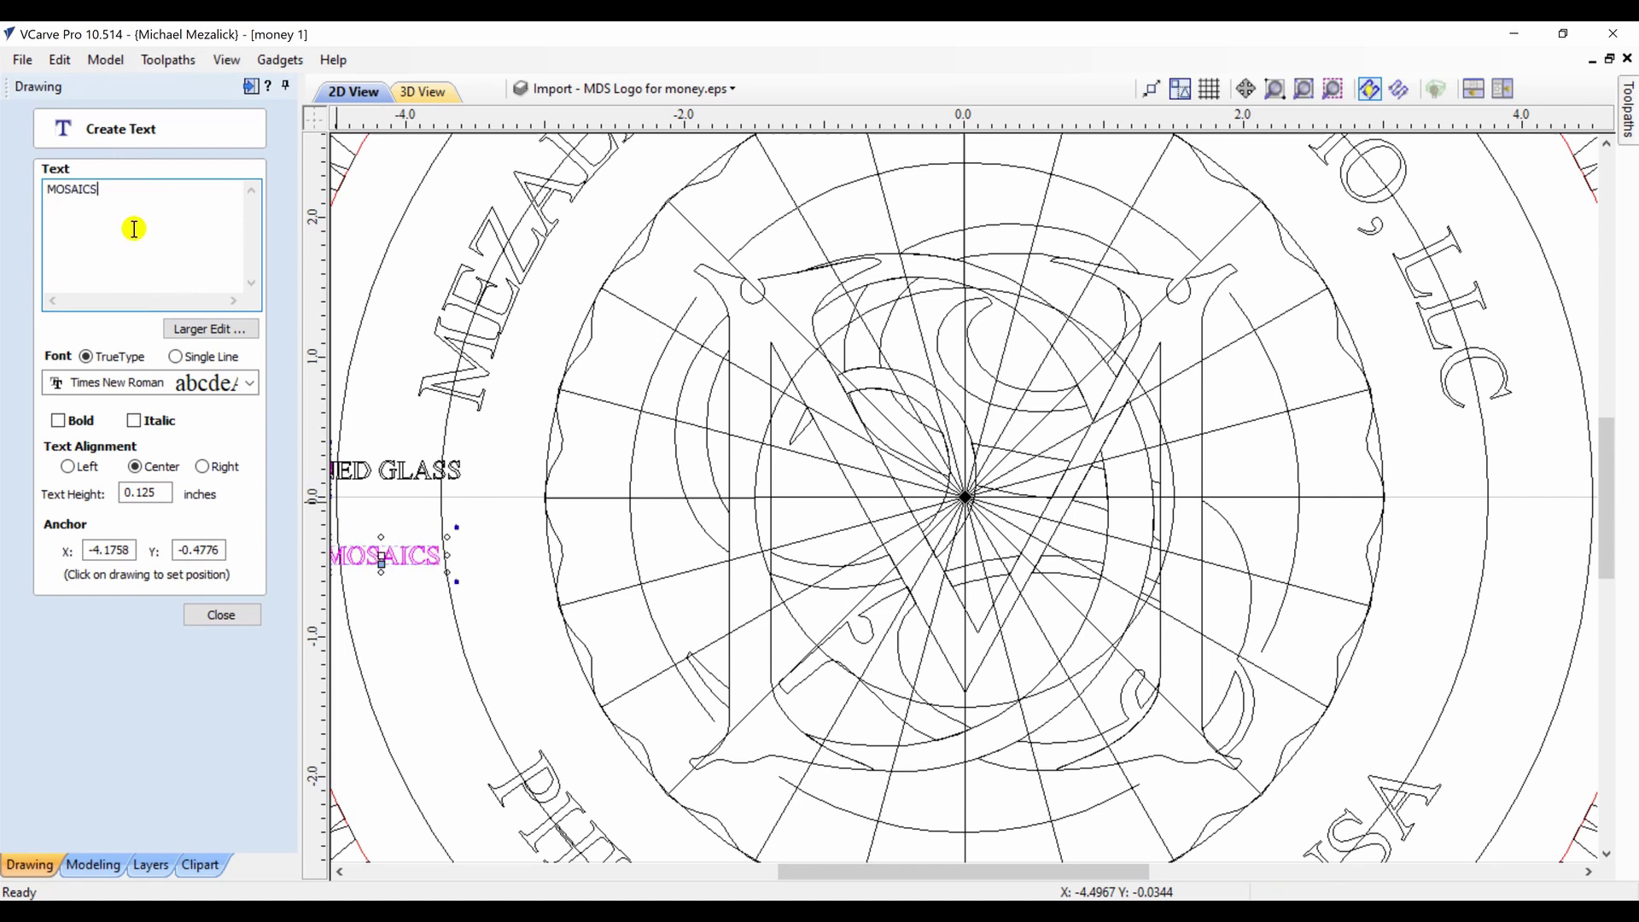
{"action": "left_click", "coordinate": [378, 634]}
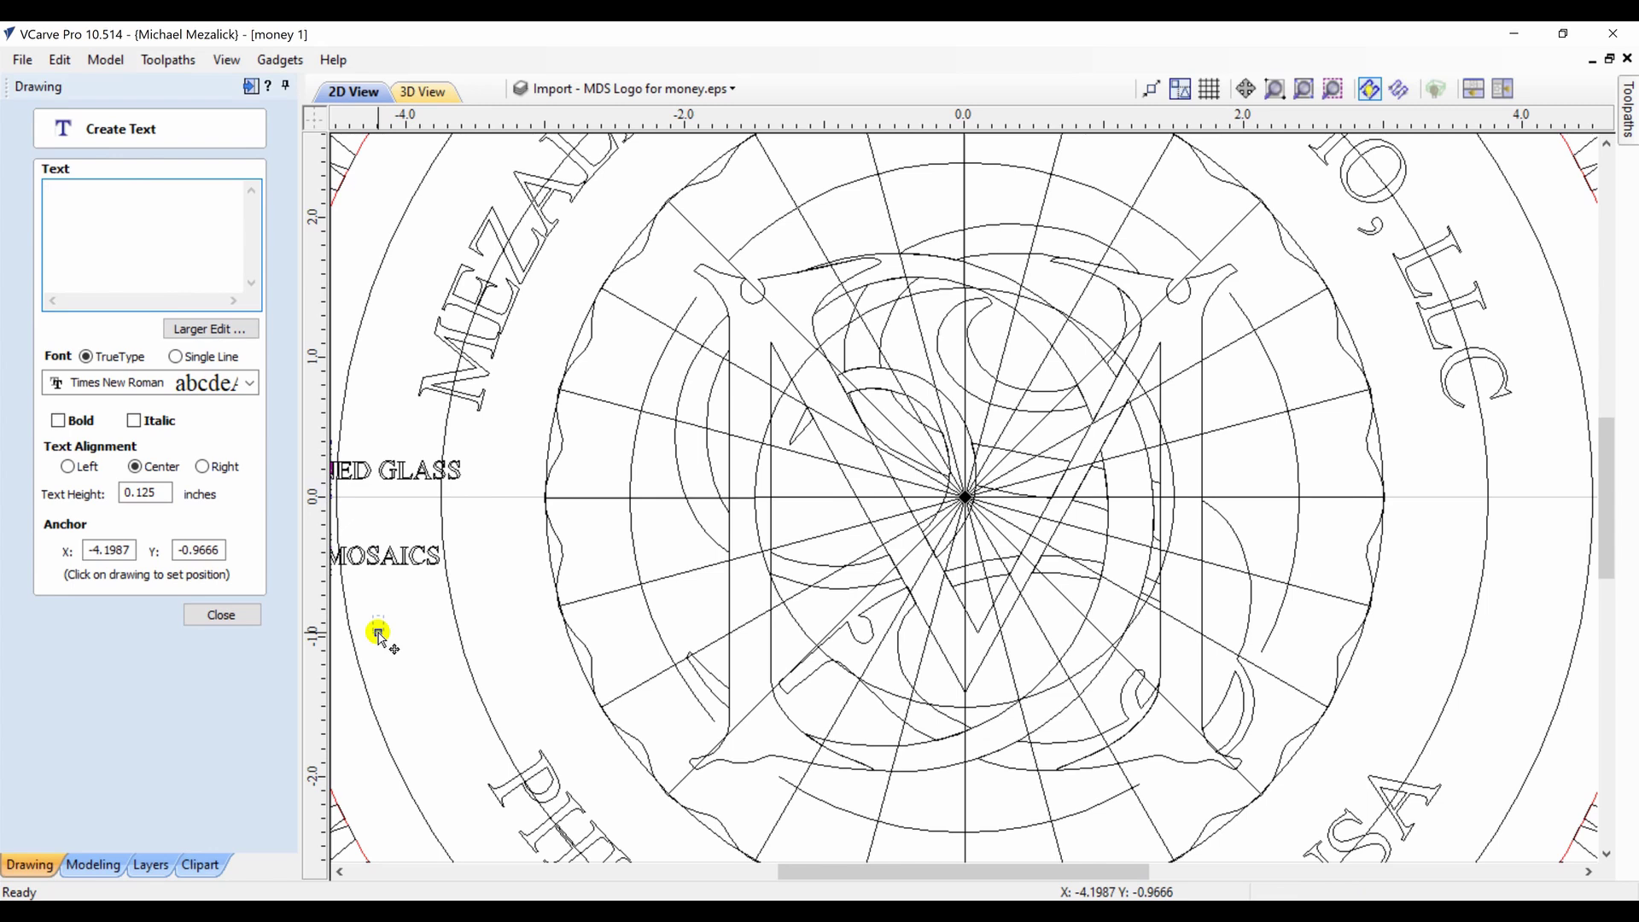
{"action": "type", "text": "WOODWORKING"}
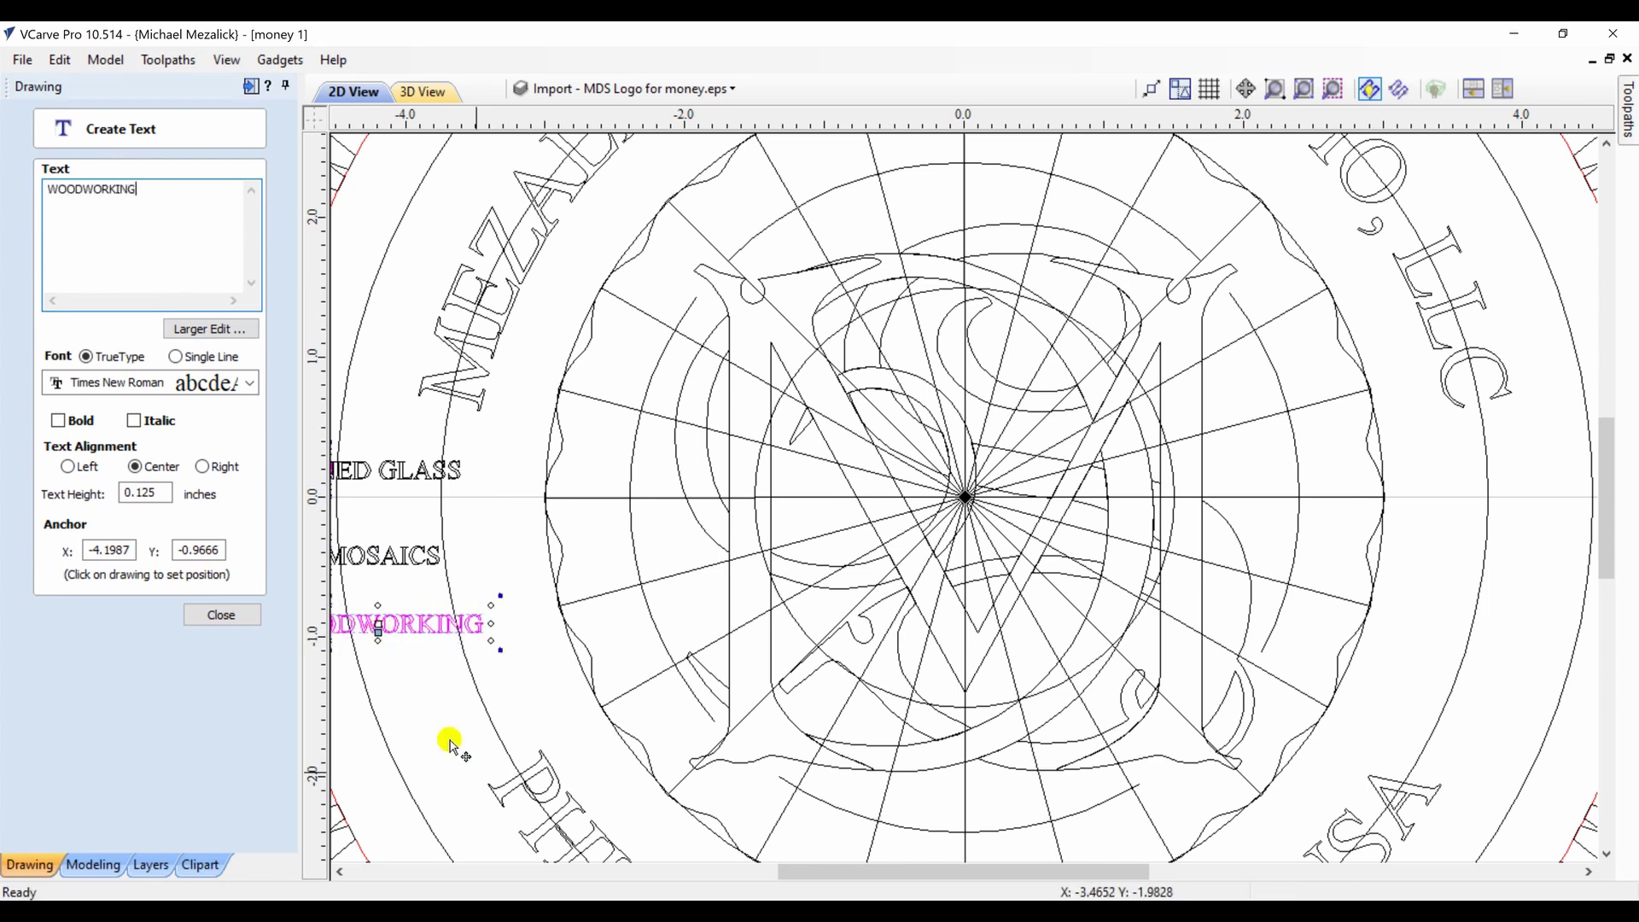
{"action": "left_click", "coordinate": [435, 708]}
{"action": "type", "text": "RE"}
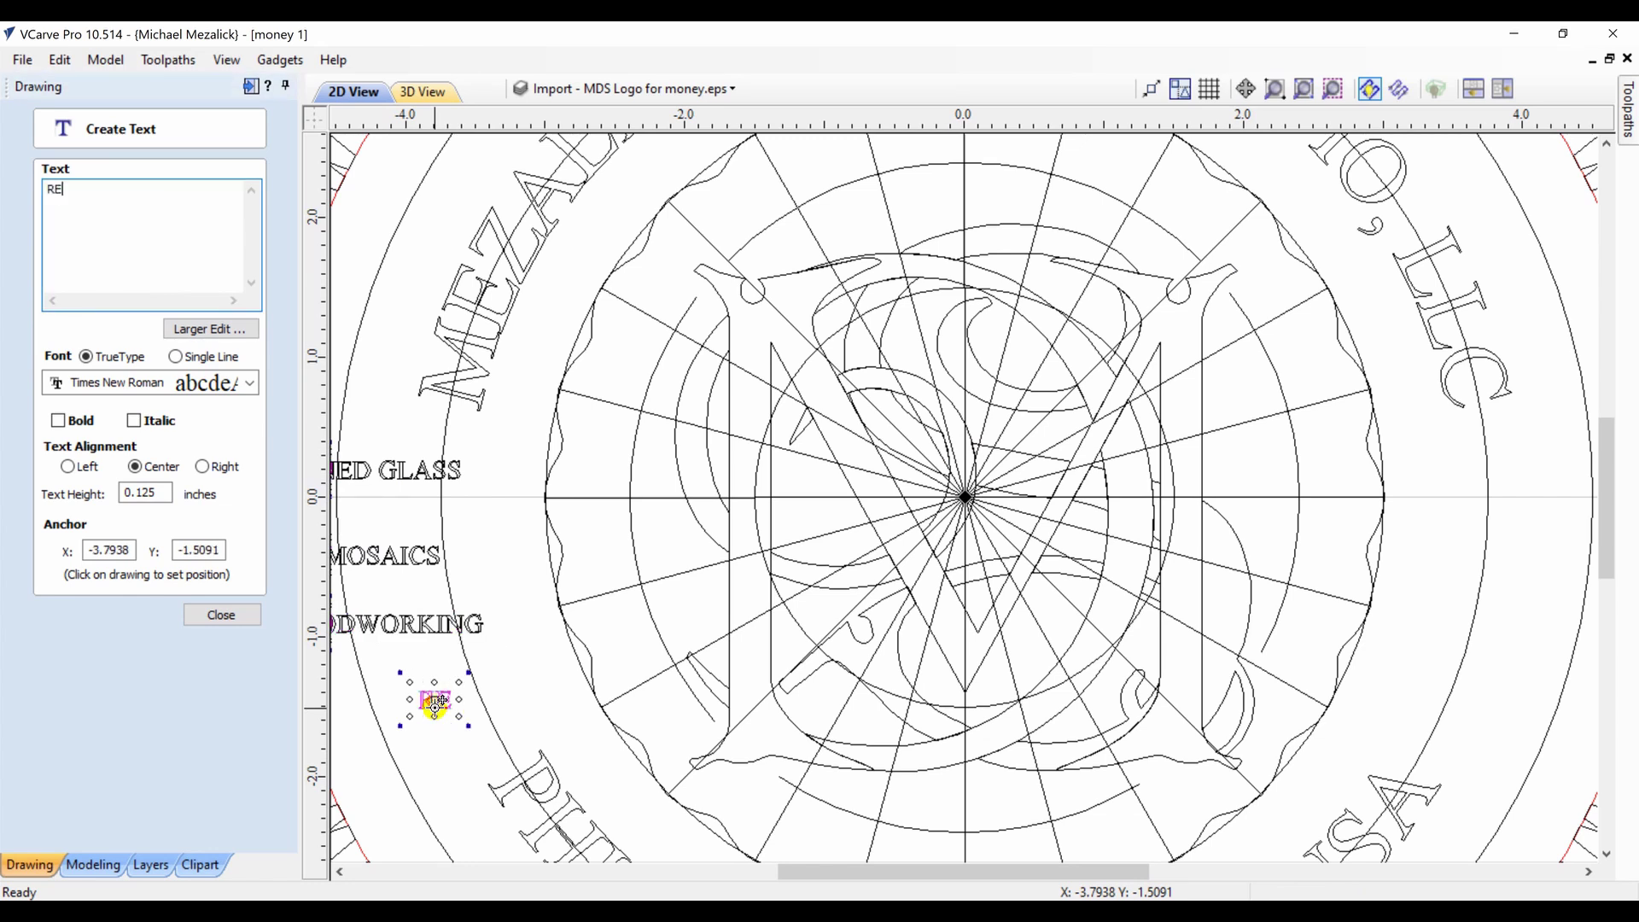
{"action": "type", "text": "STORATION"}
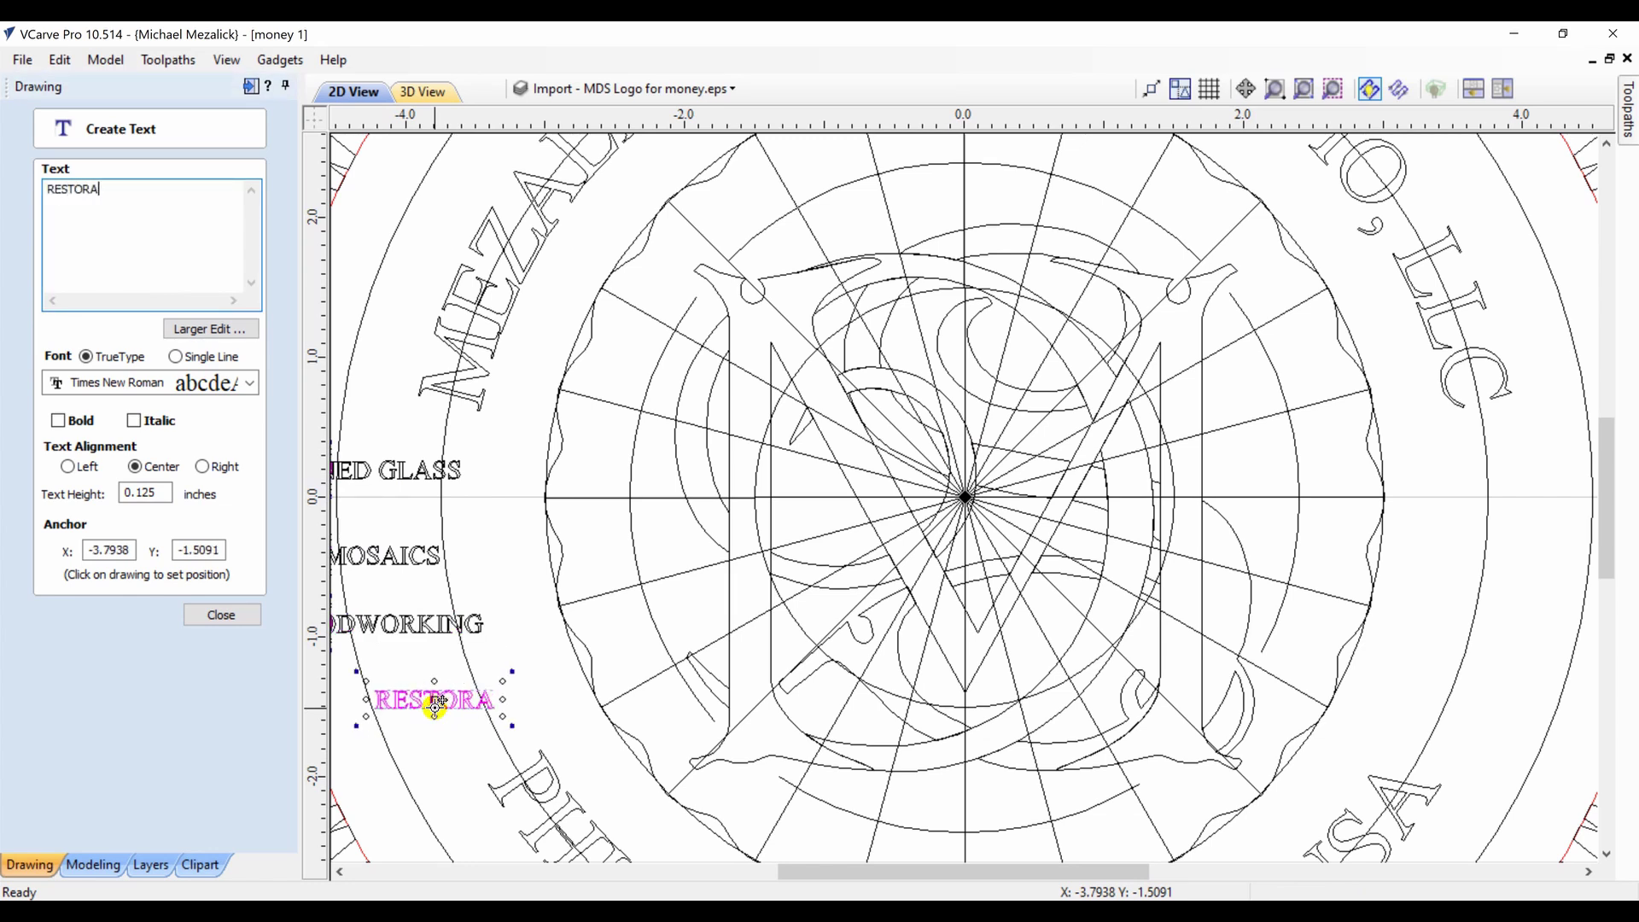
{"action": "left_click", "coordinate": [222, 616]}
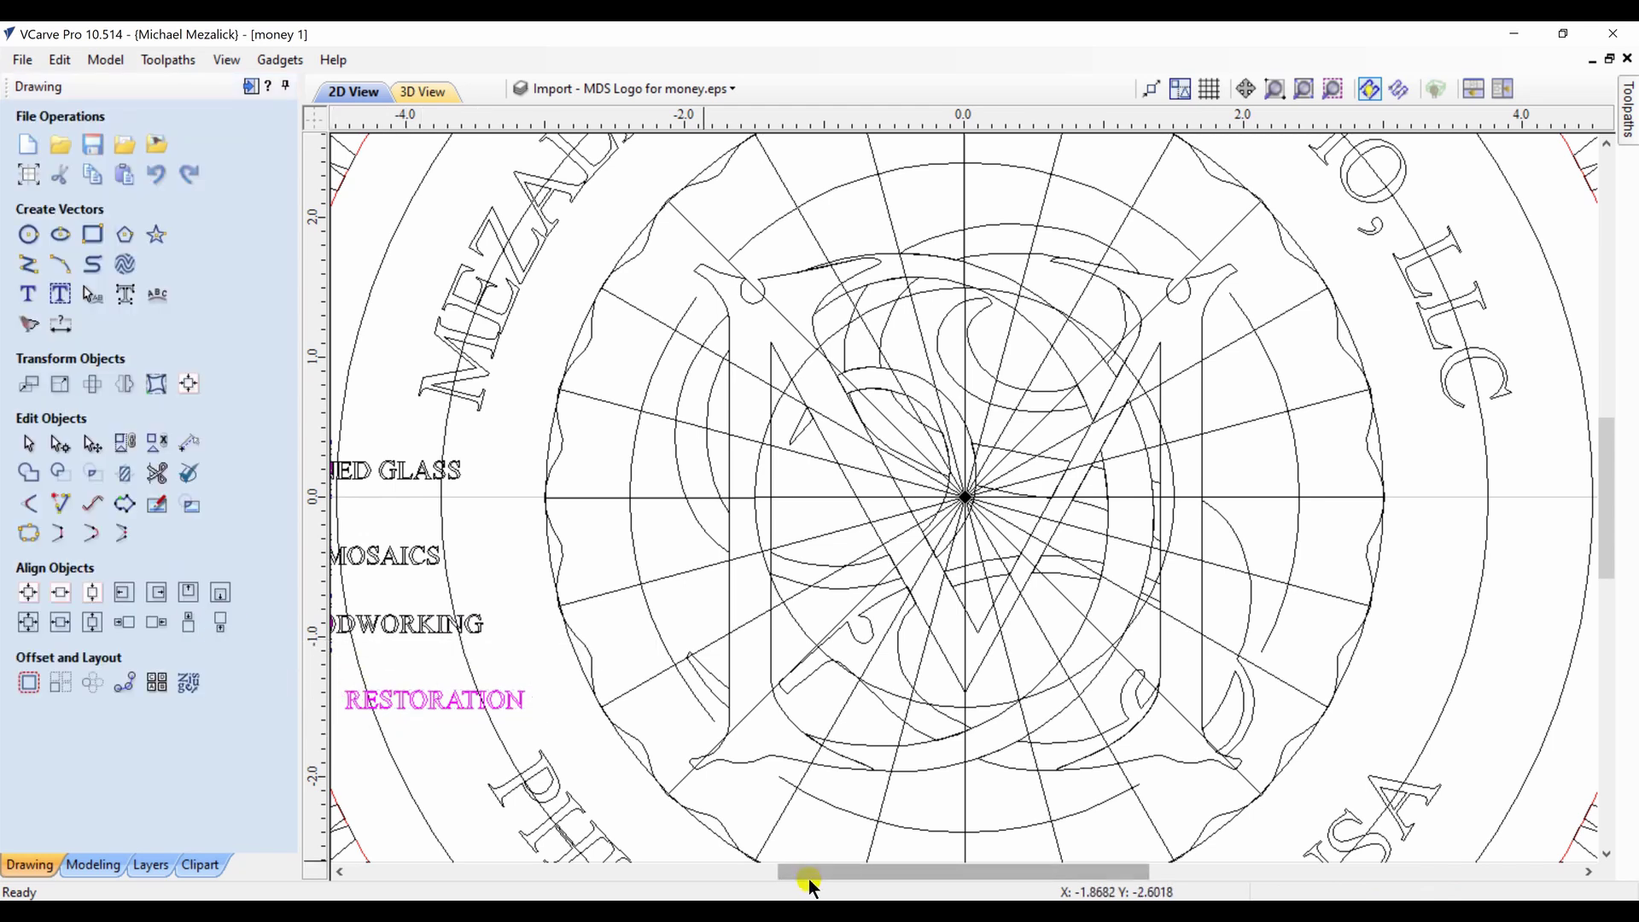
Wrap the "STAINED GLASS" text above the inner arc over the logo, scaled to fill 79% of the curve
{"action": "left_click_drag", "start_coordinate": [808, 880], "coordinate": [784, 887]}
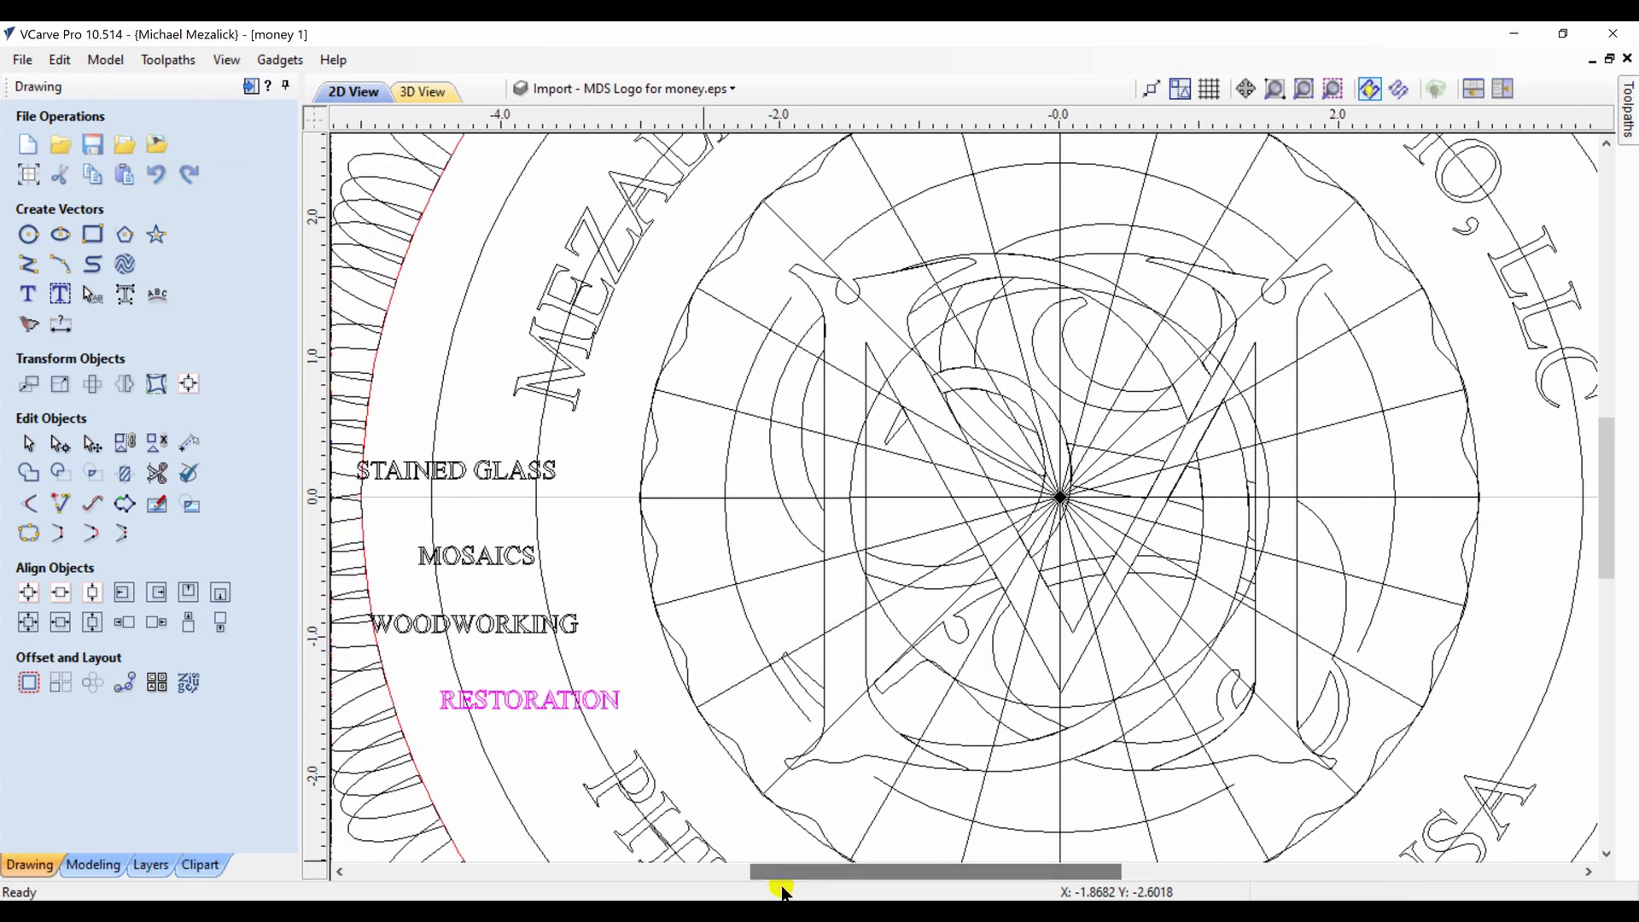
{"action": "left_click", "coordinate": [517, 474]}
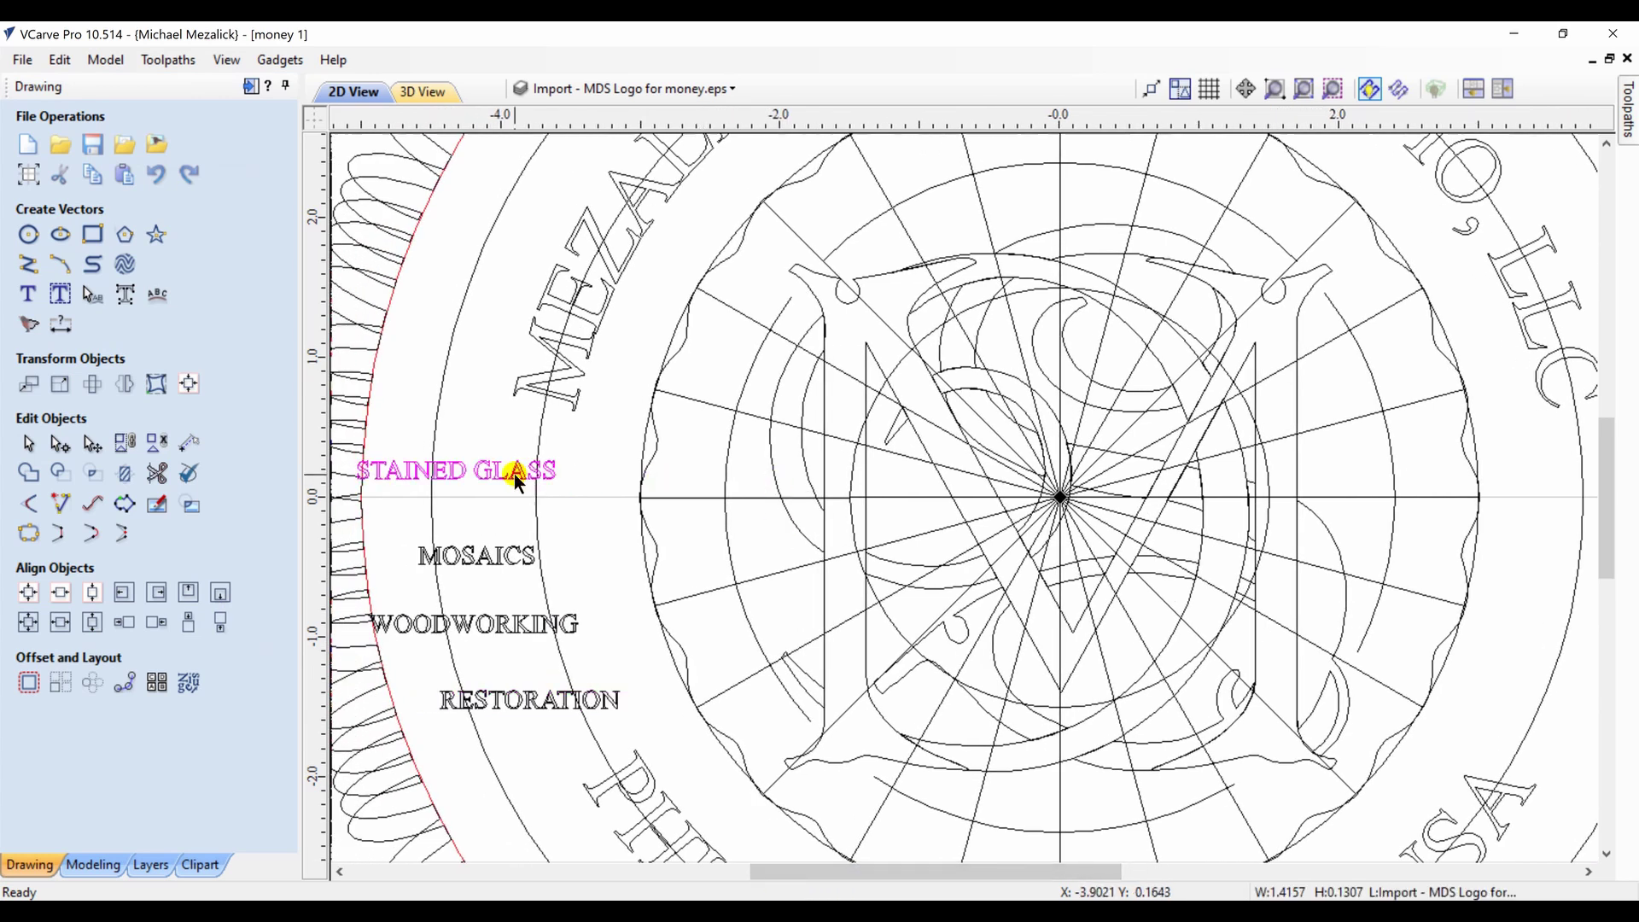
{"action": "left_click", "coordinate": [851, 240], "text": "shift"}
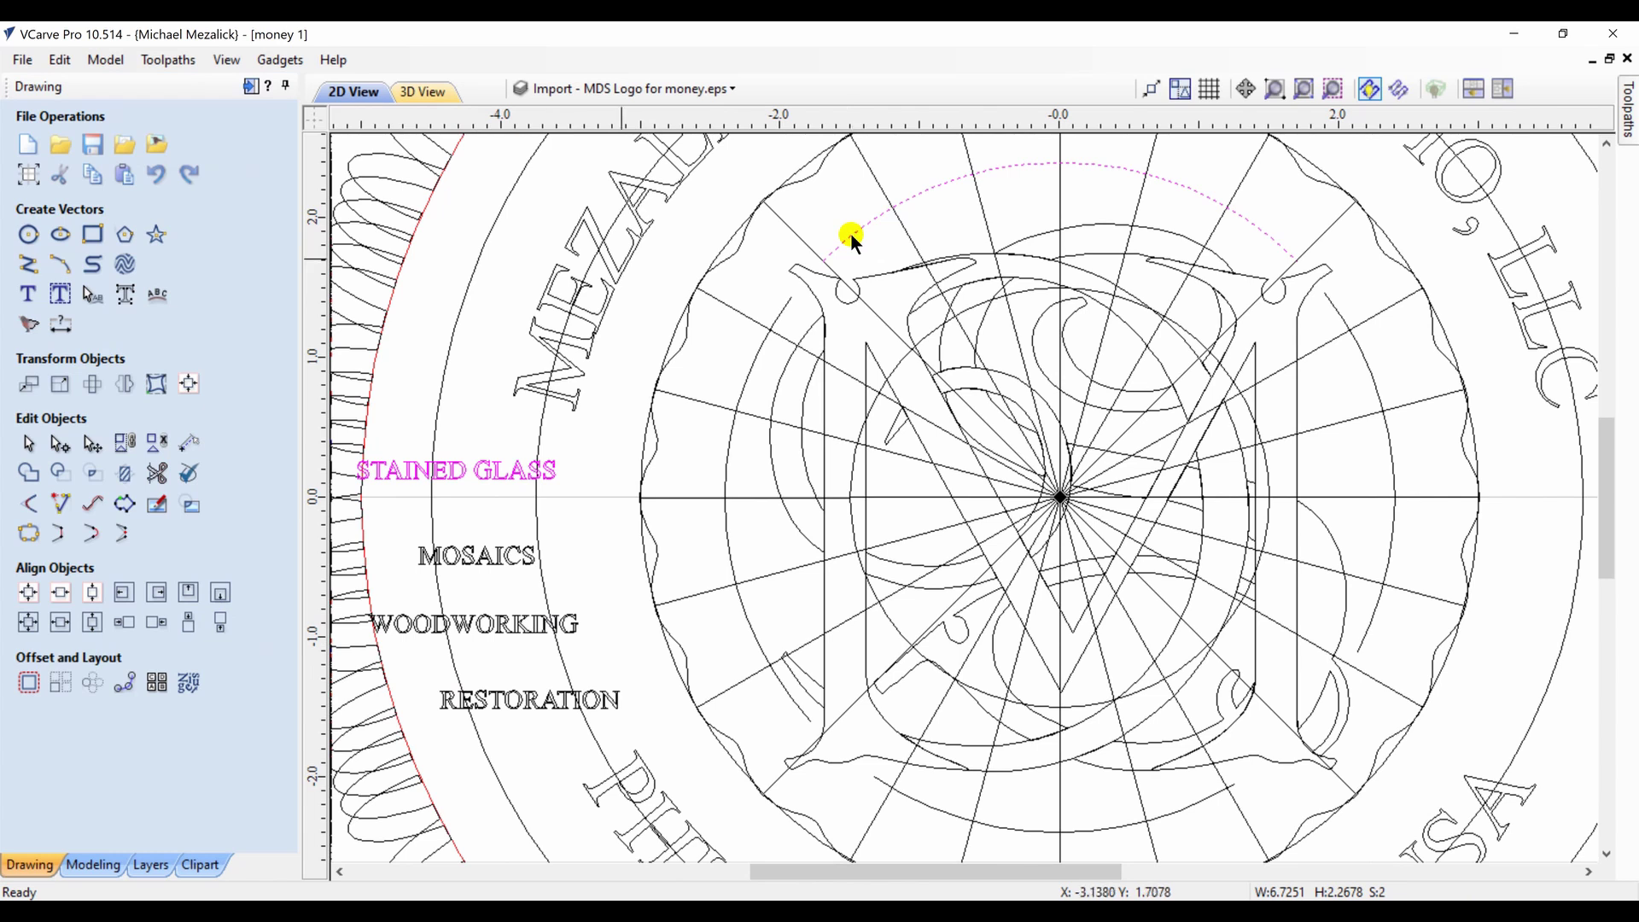
{"action": "left_click", "coordinate": [153, 301]}
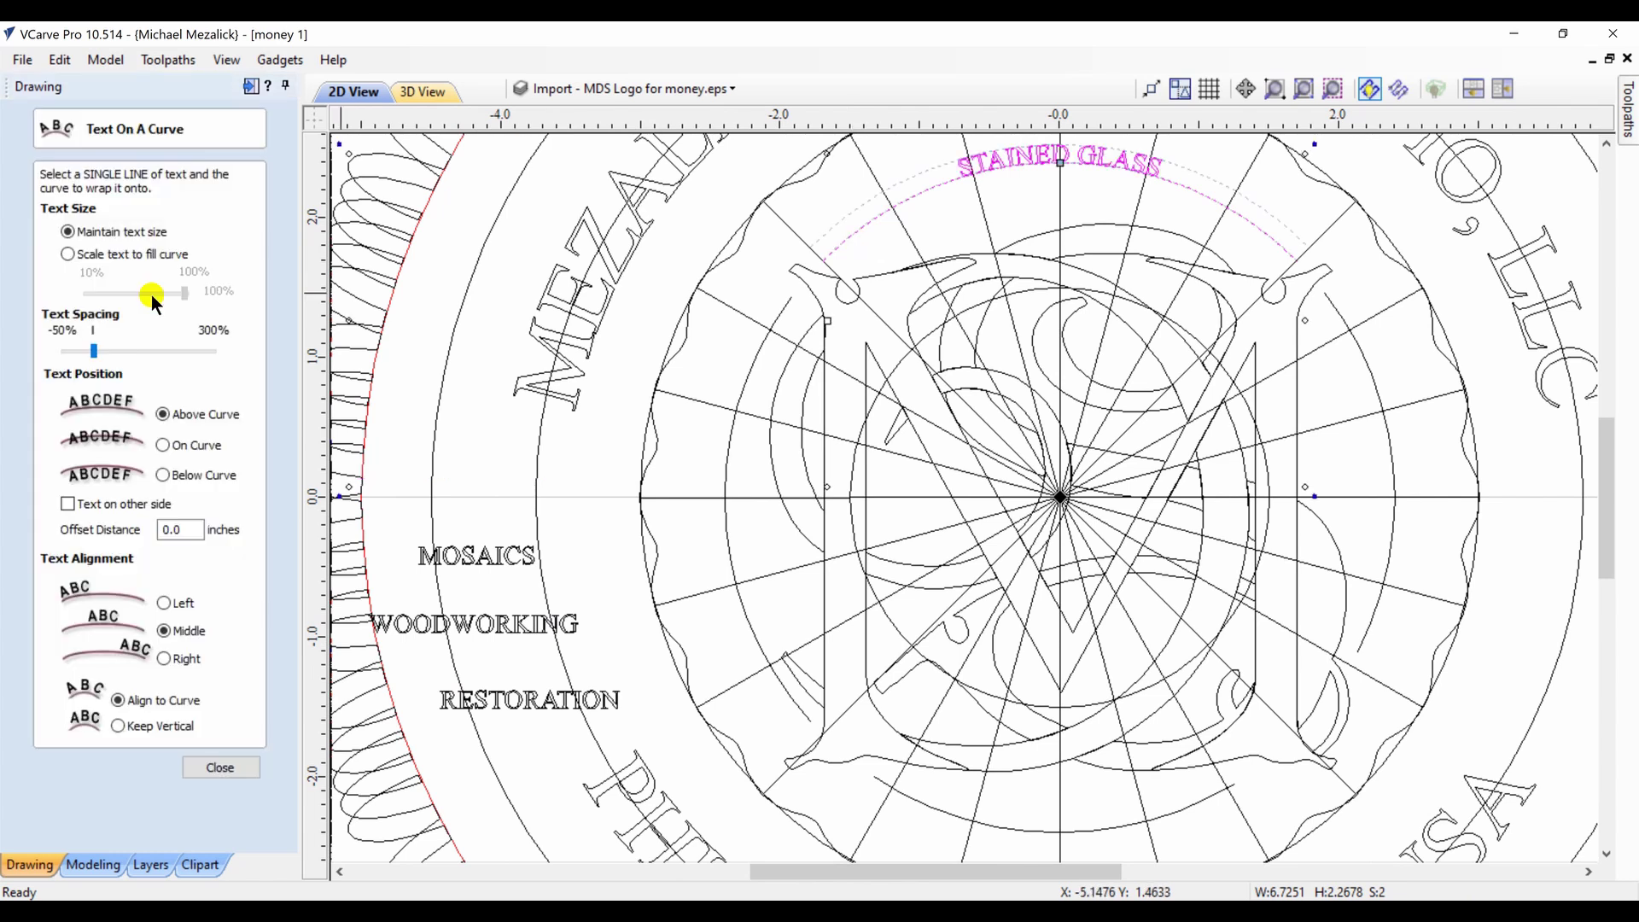
{"action": "left_click", "coordinate": [68, 254]}
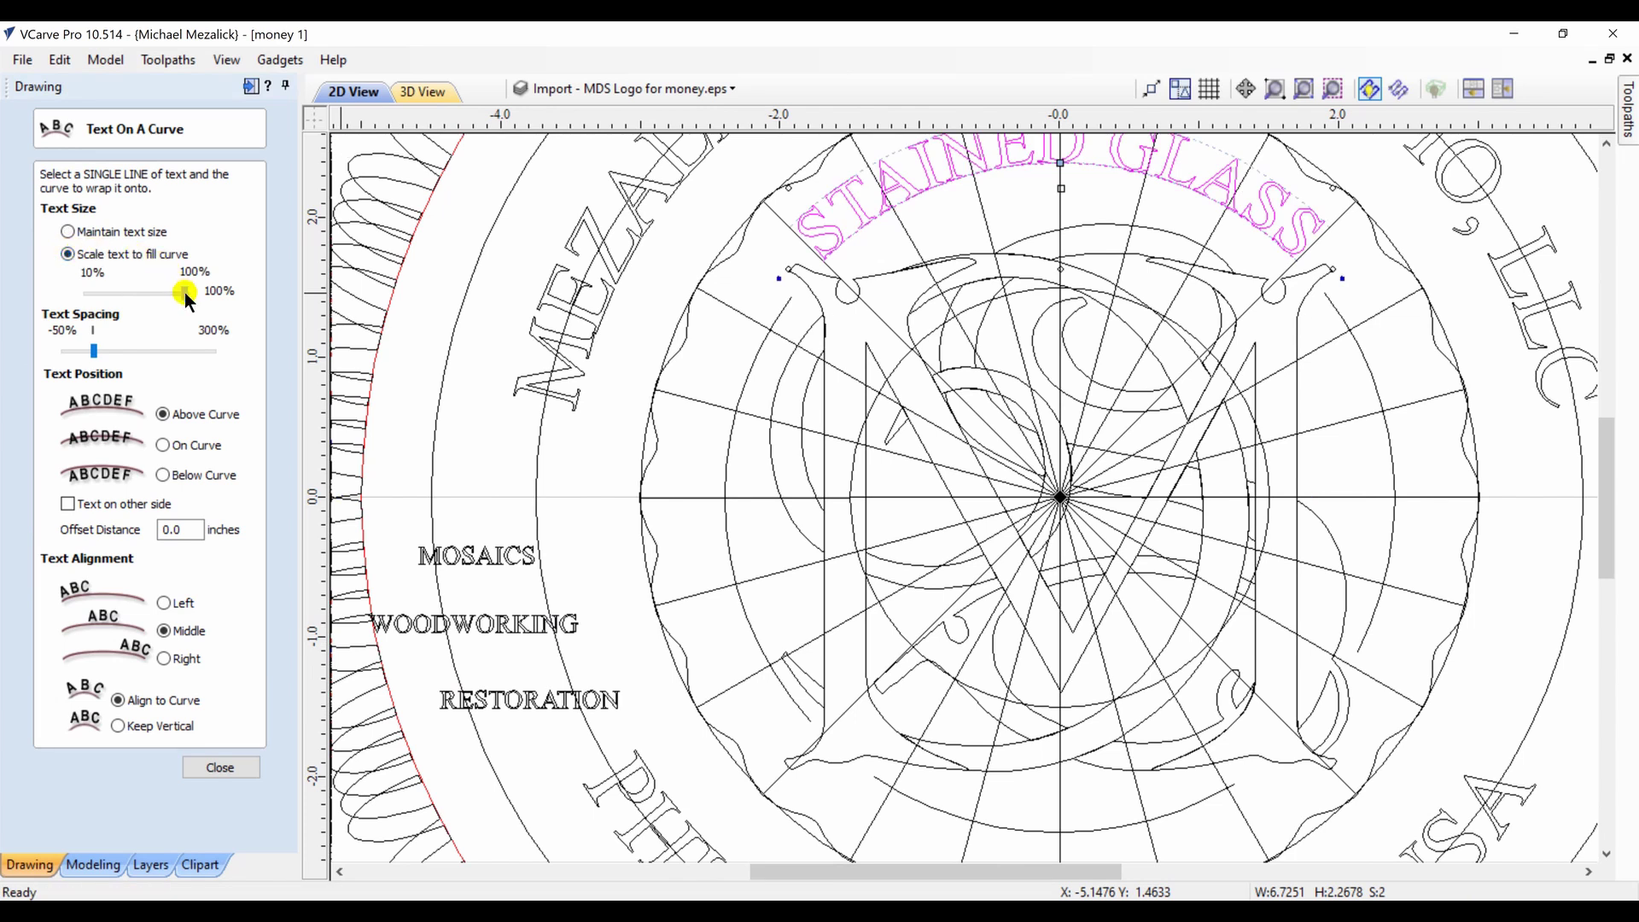
{"action": "left_click_drag", "start_coordinate": [179, 301], "coordinate": [170, 303]}
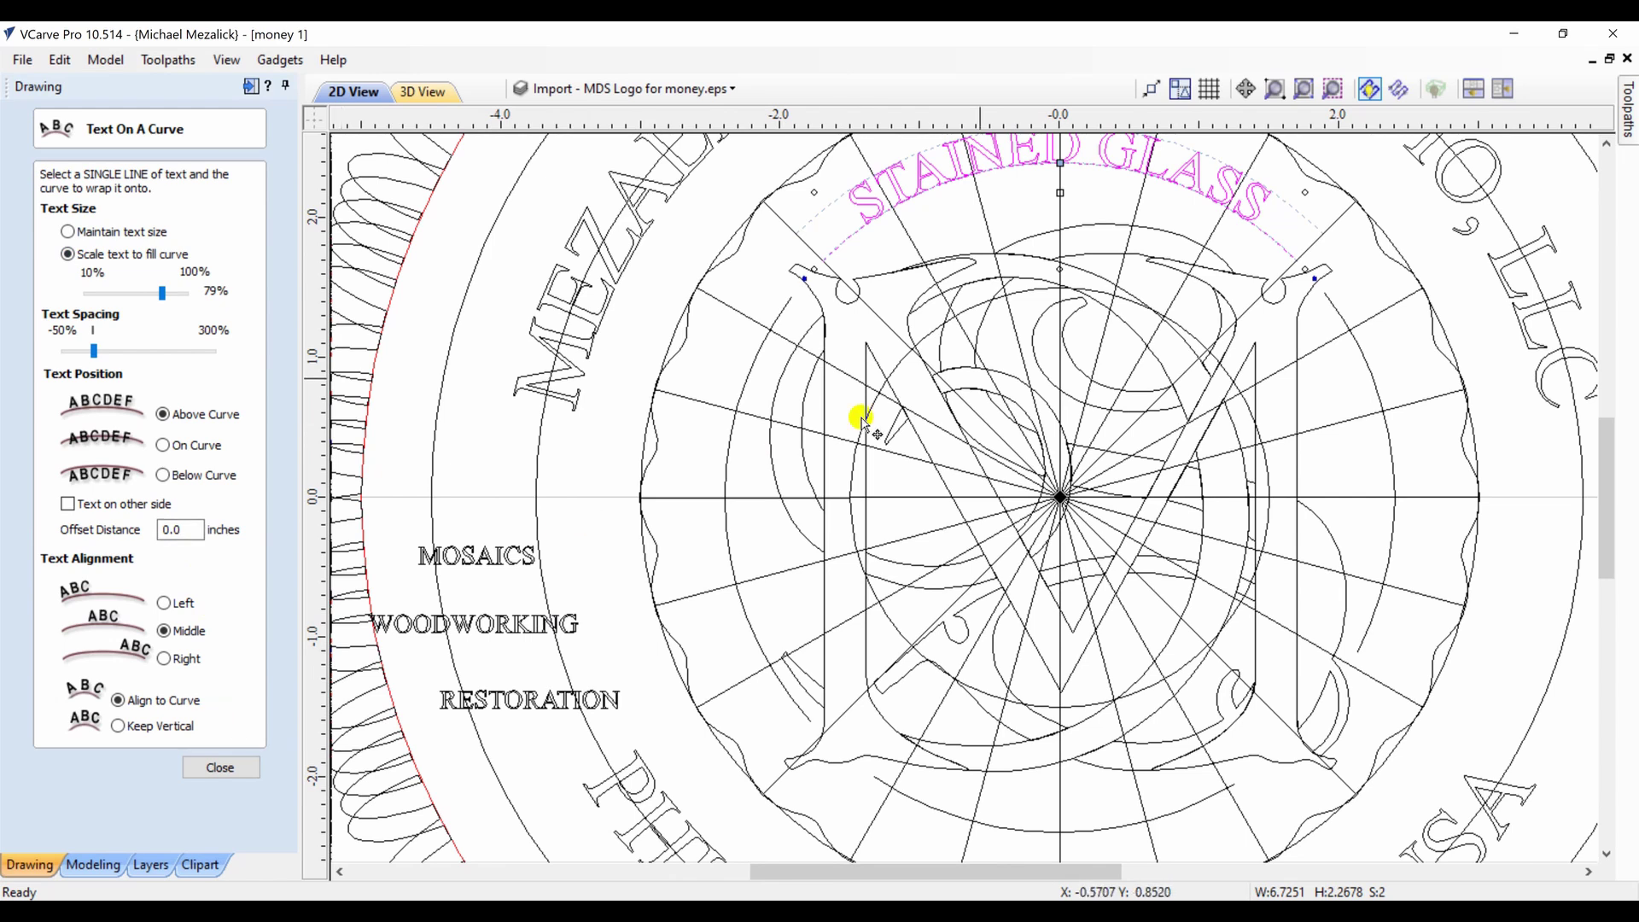
Wrap the "MOSAICS" text along the outside of the arc right of the logo, scaled to fill 69% of the curve
{"action": "left_click", "coordinate": [485, 557]}
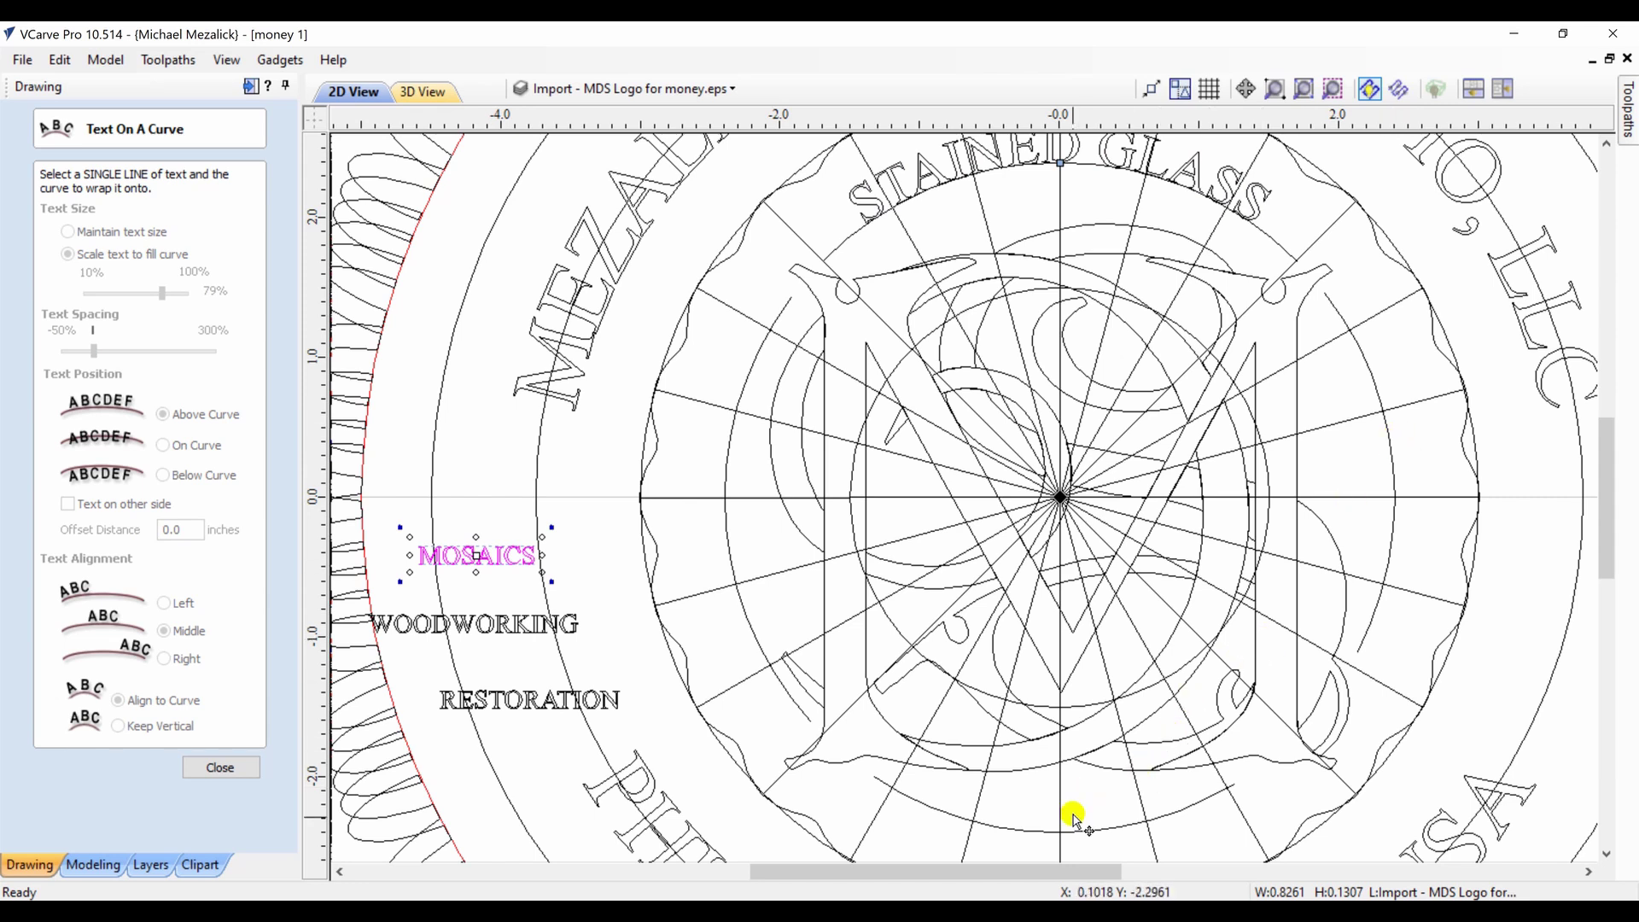
{"action": "left_click", "coordinate": [1393, 474], "text": "shift"}
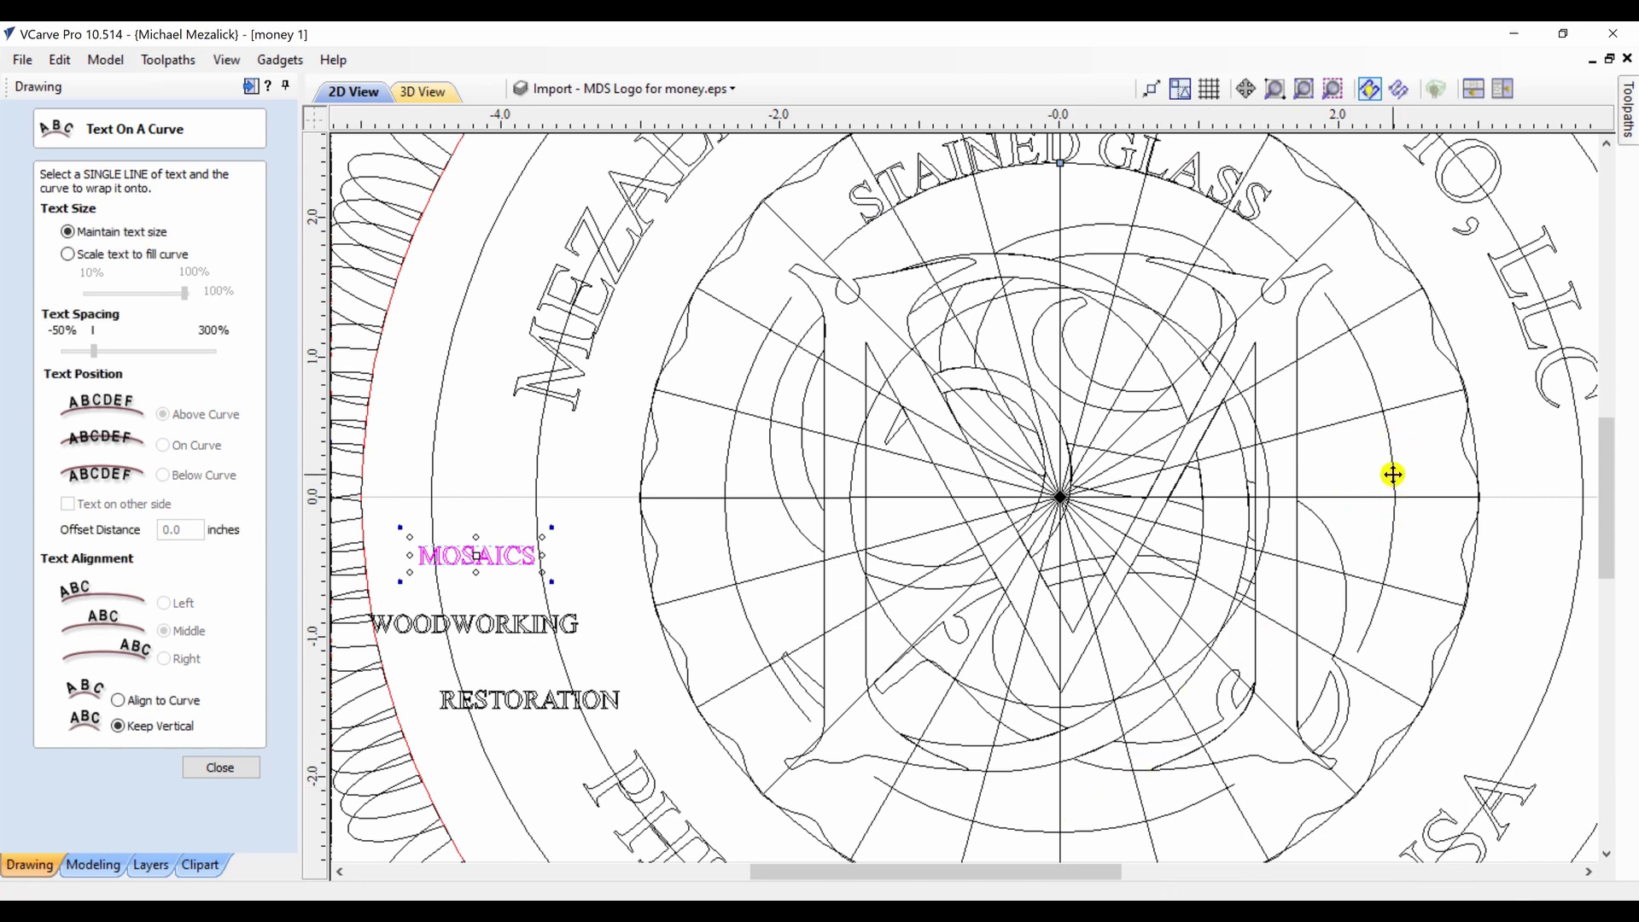
{"action": "left_click", "coordinate": [67, 256]}
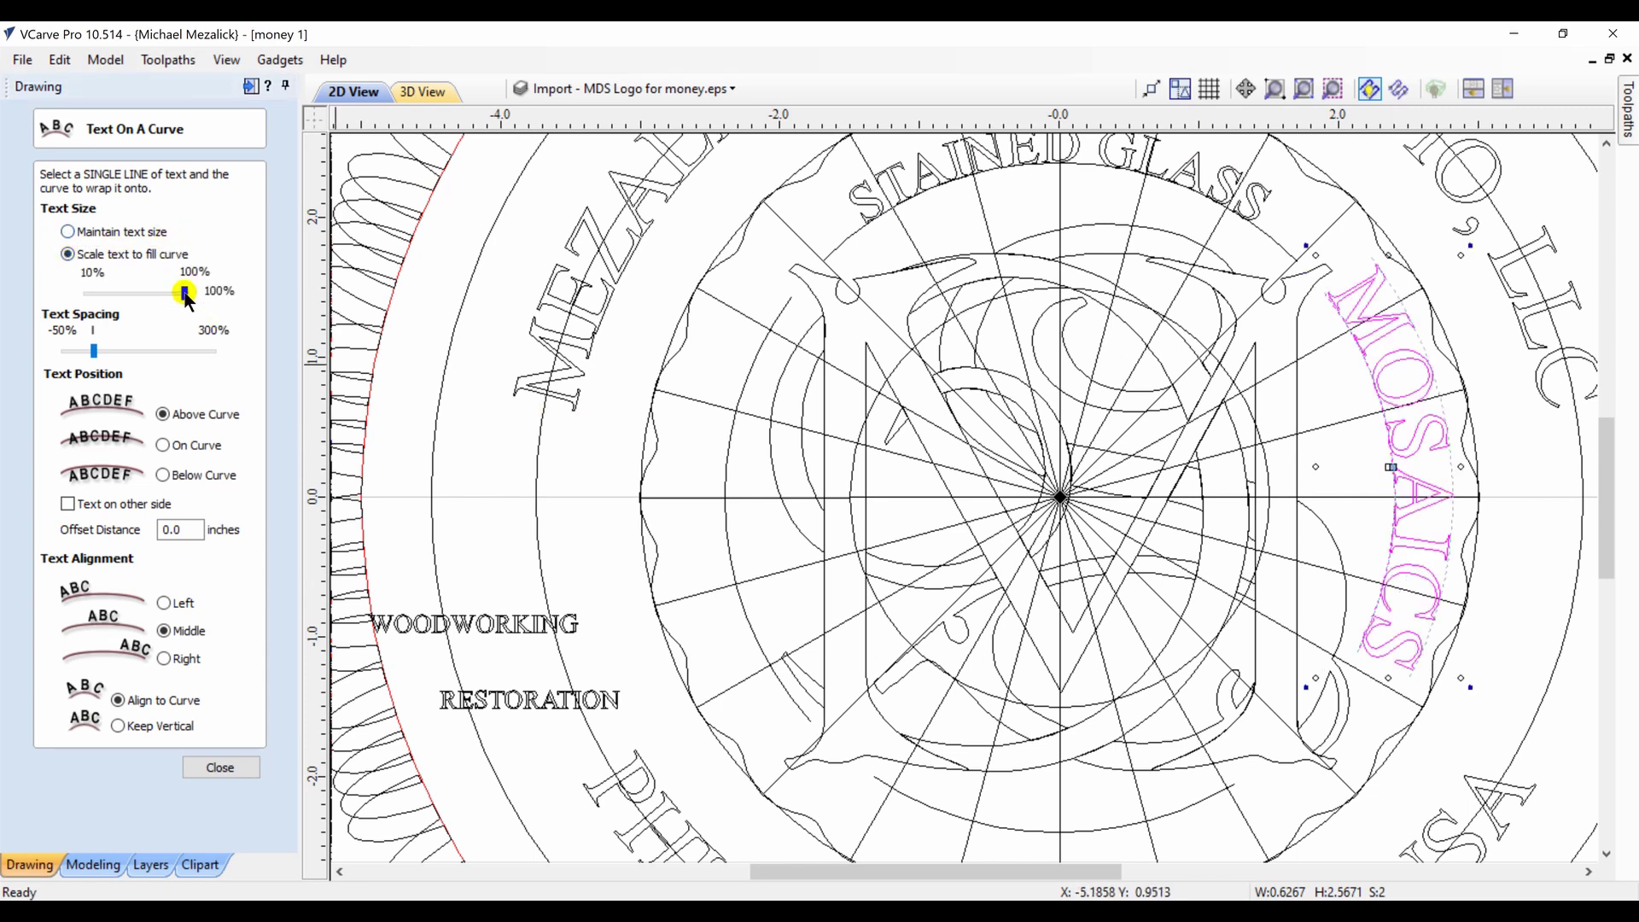
{"action": "left_click_drag", "start_coordinate": [187, 299], "coordinate": [160, 301]}
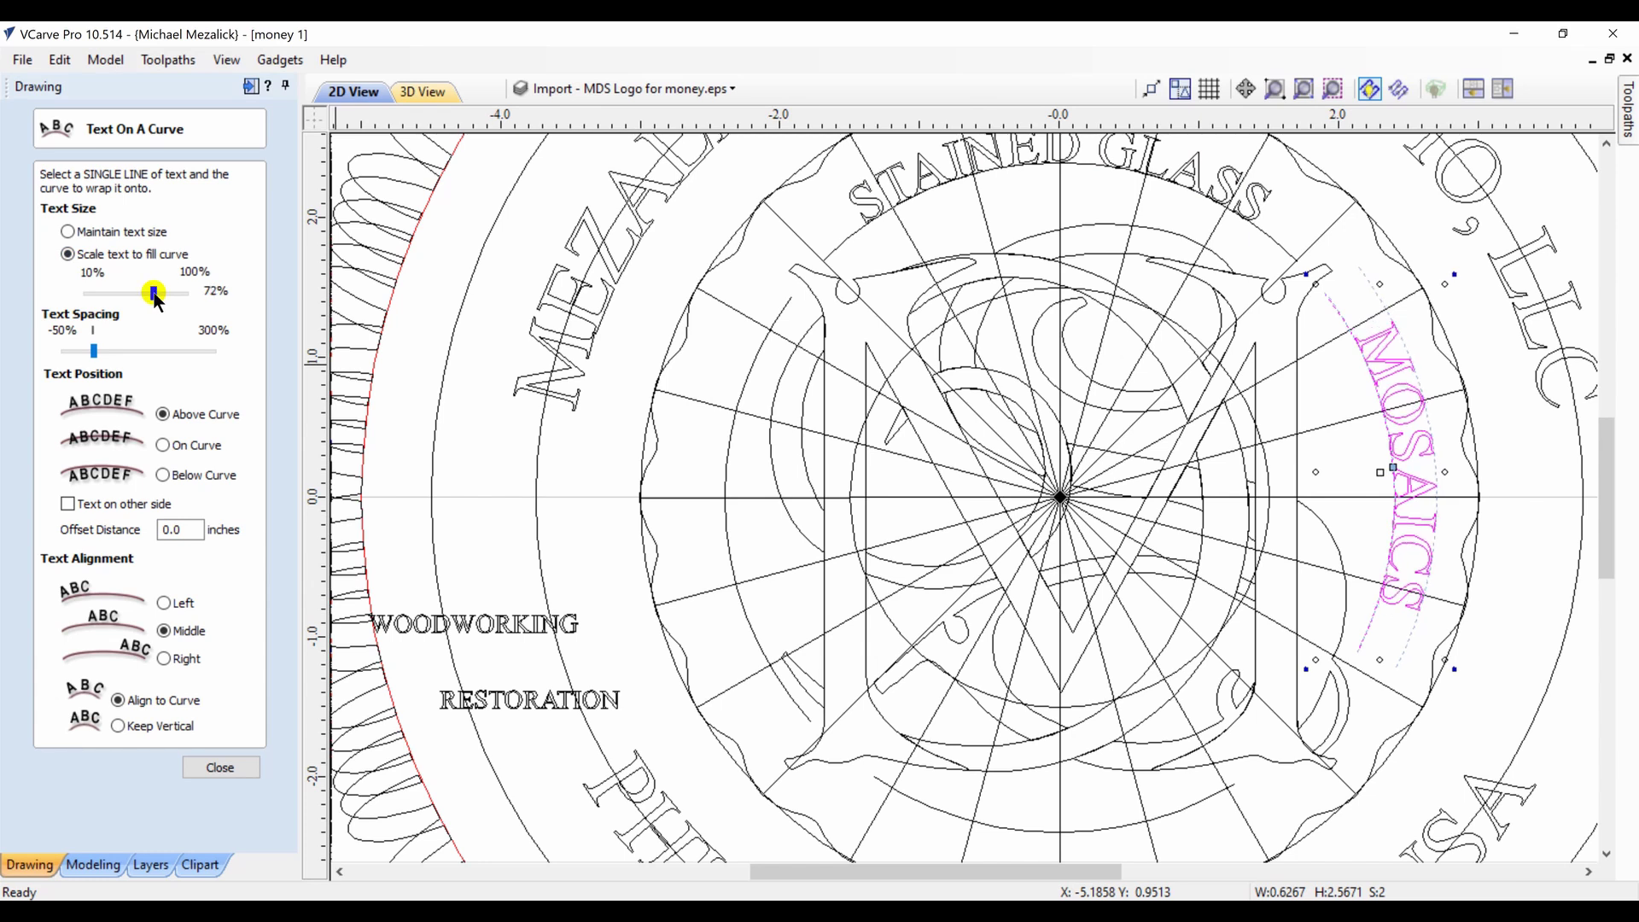
{"action": "left_click_drag", "start_coordinate": [154, 294], "coordinate": [153, 296]}
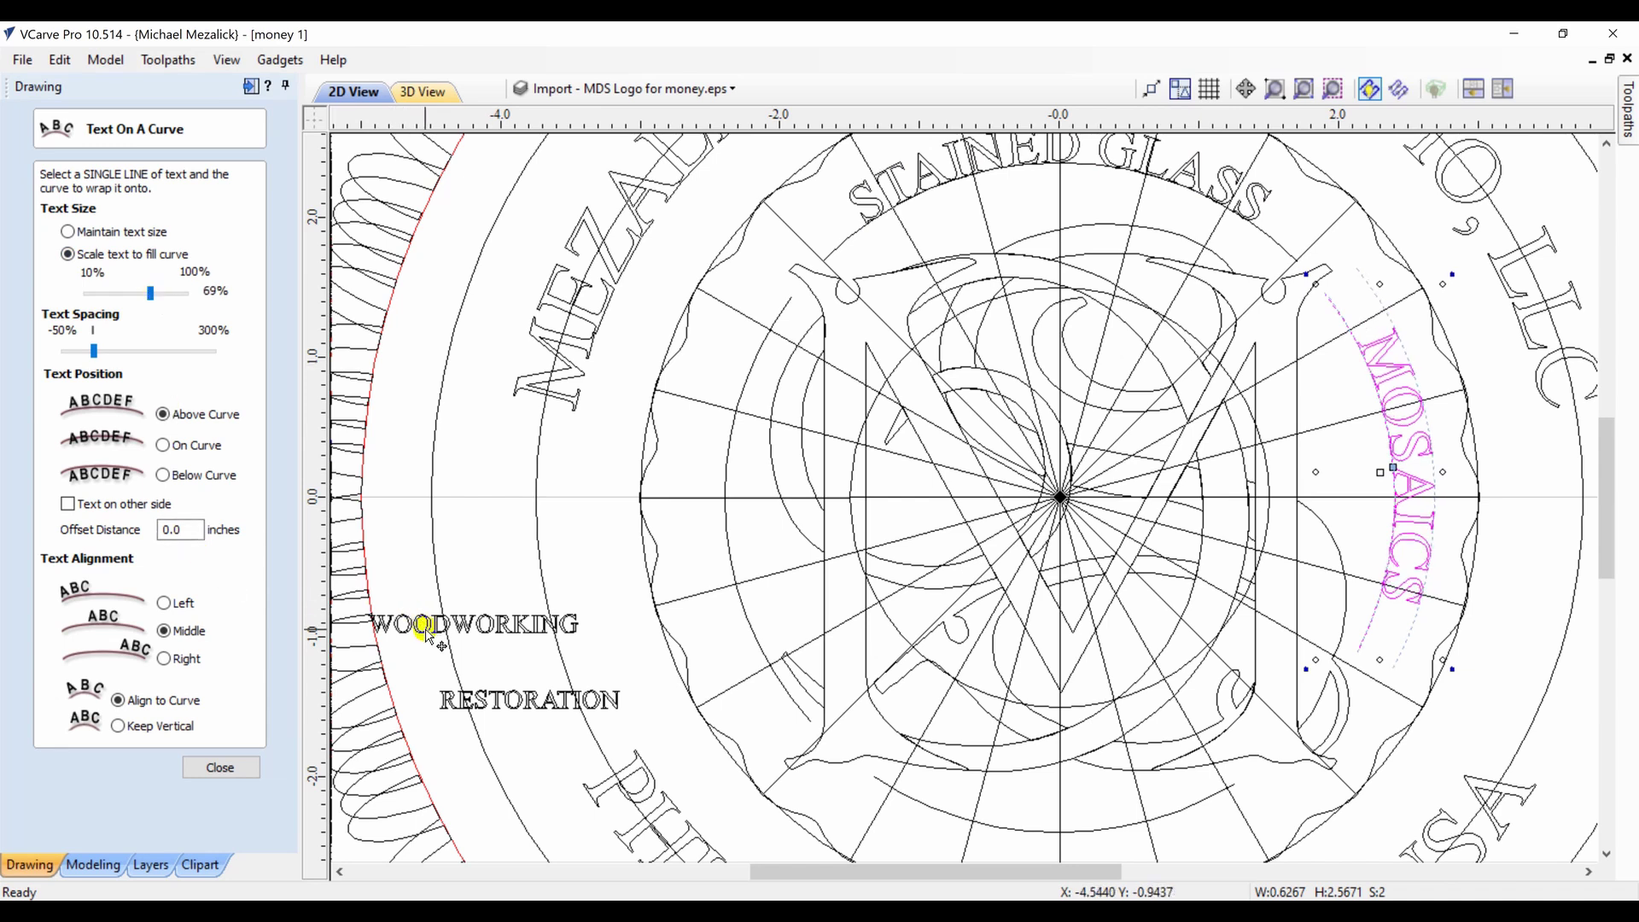
Wrap the "RESTORATION" text on the arc beneath the logo, on the other side and below the curve, scaled to 88%
{"action": "left_click", "coordinate": [481, 702]}
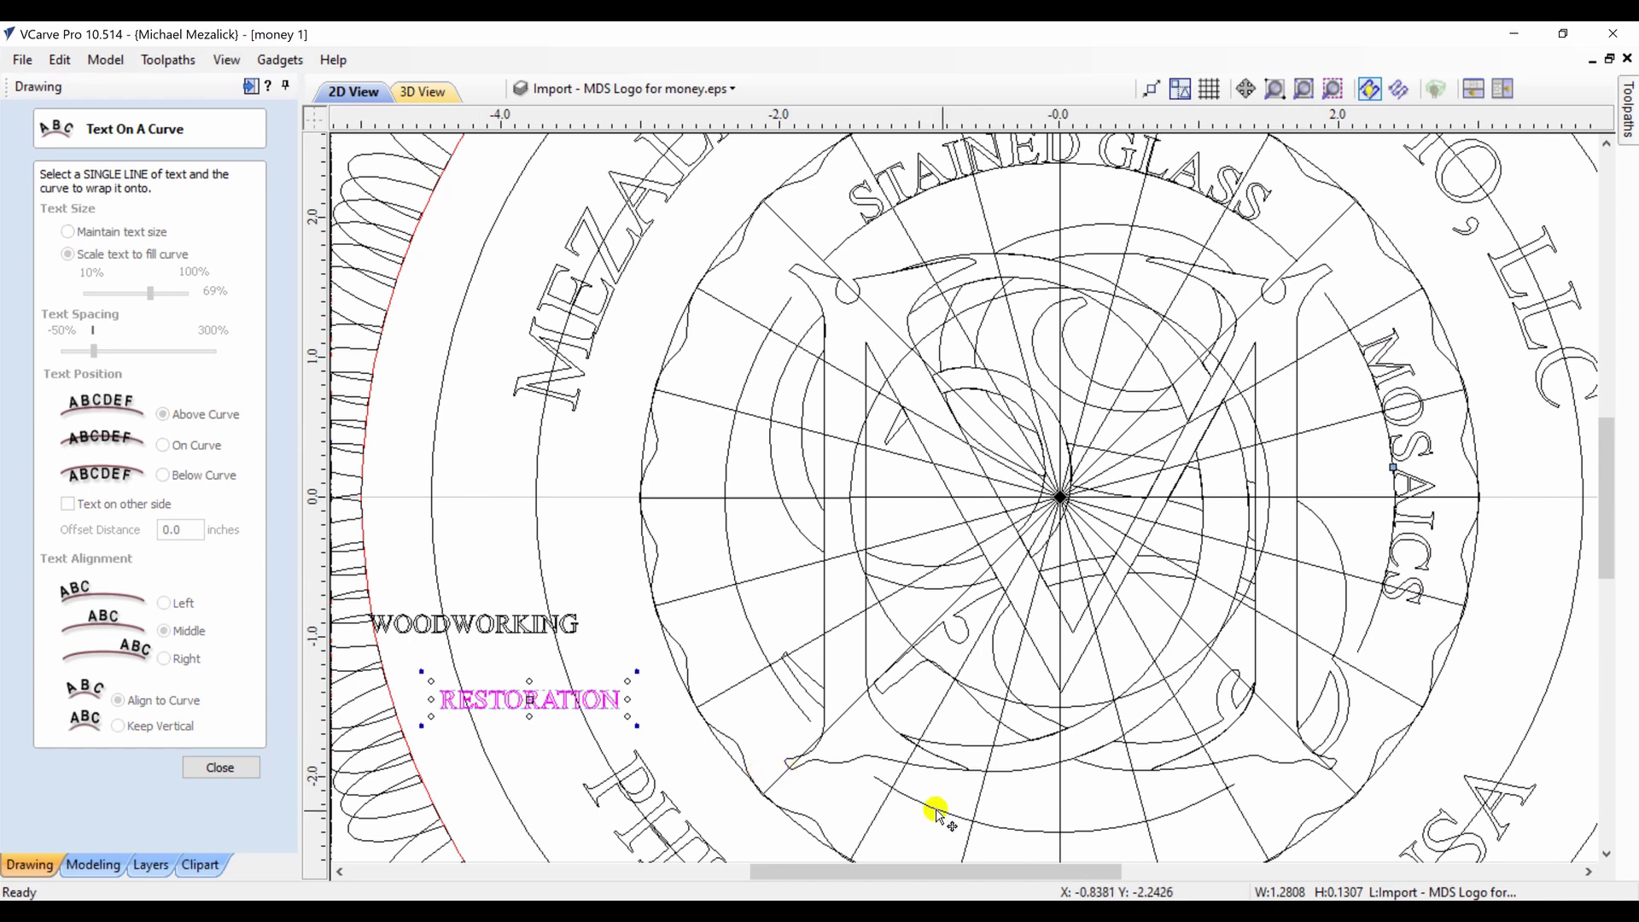
{"action": "left_click", "coordinate": [988, 827], "text": "shift"}
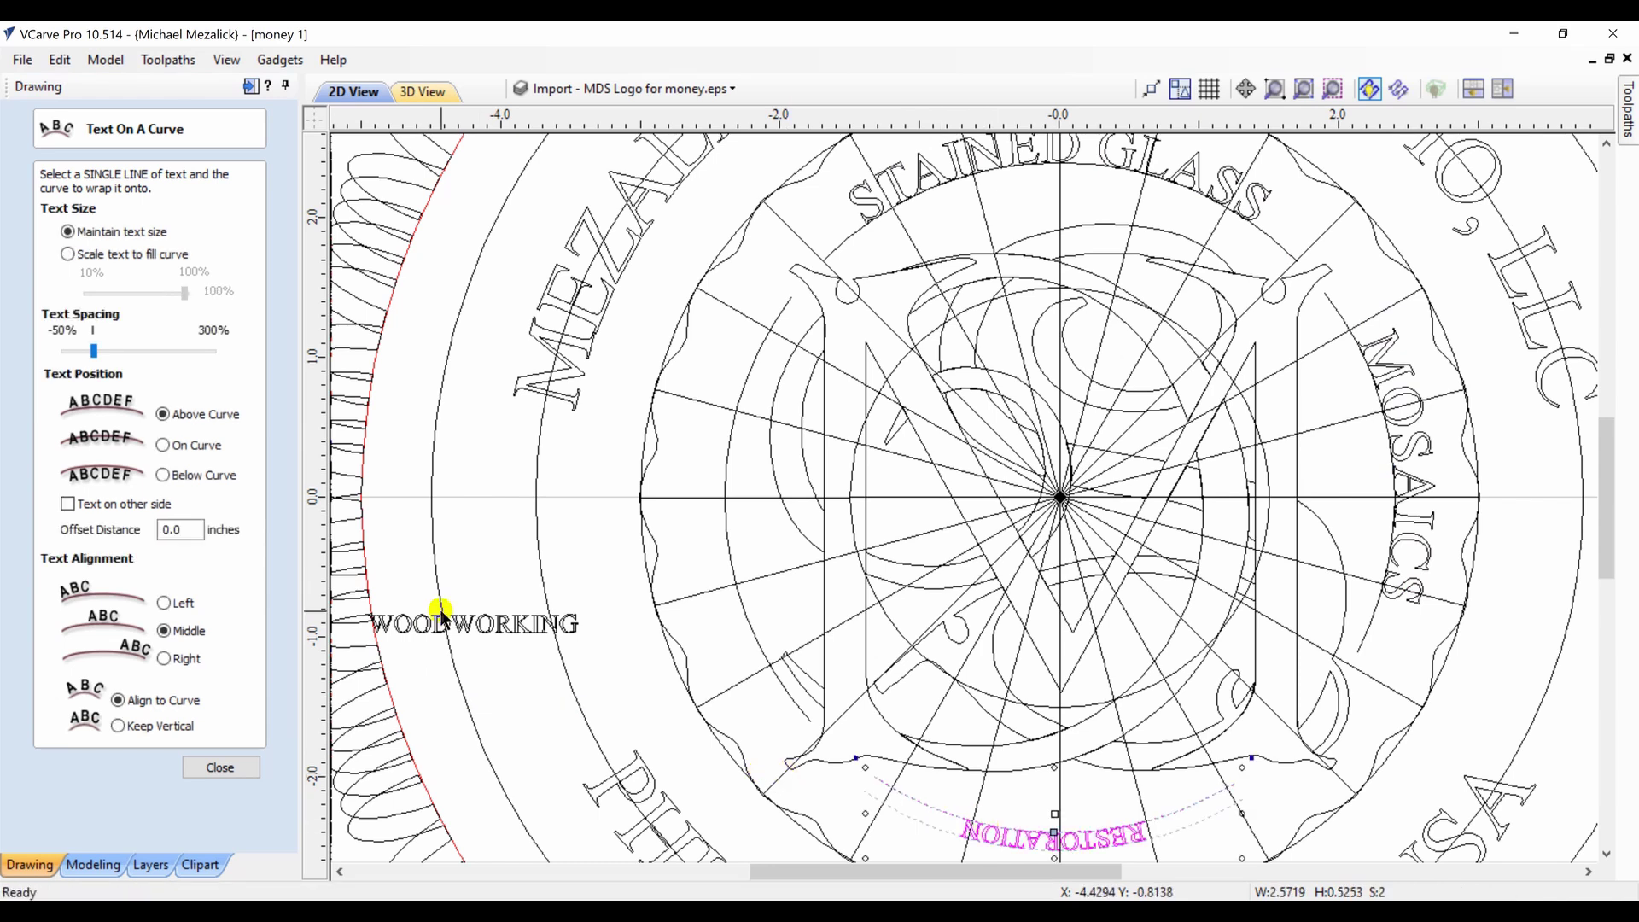
{"action": "left_click", "coordinate": [67, 504]}
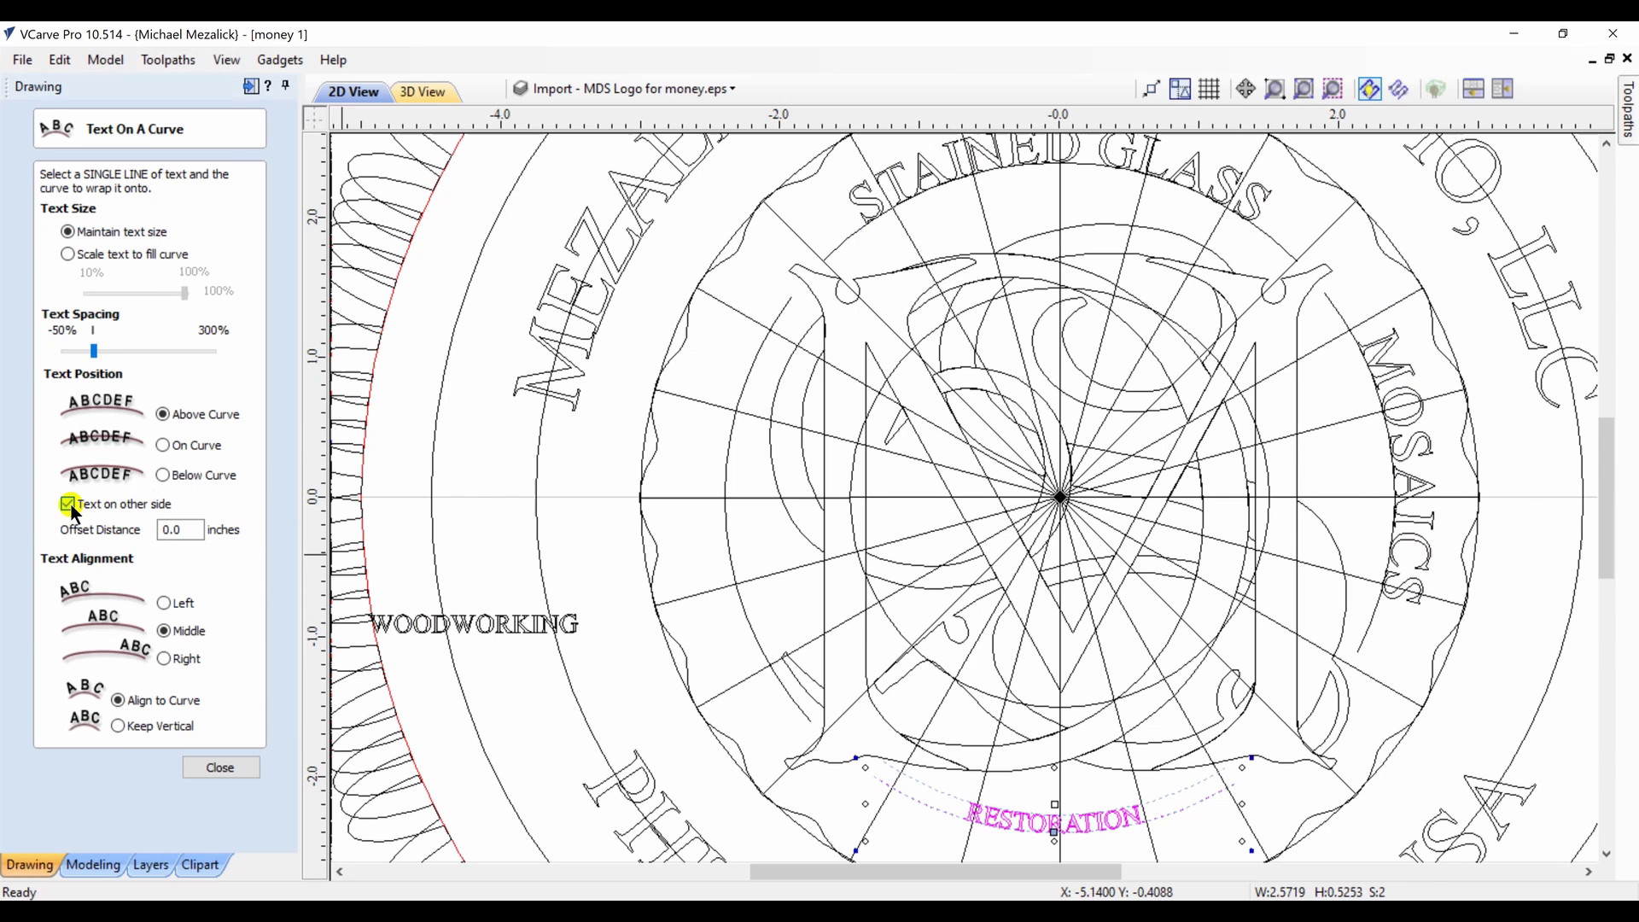
{"action": "left_click", "coordinate": [163, 476]}
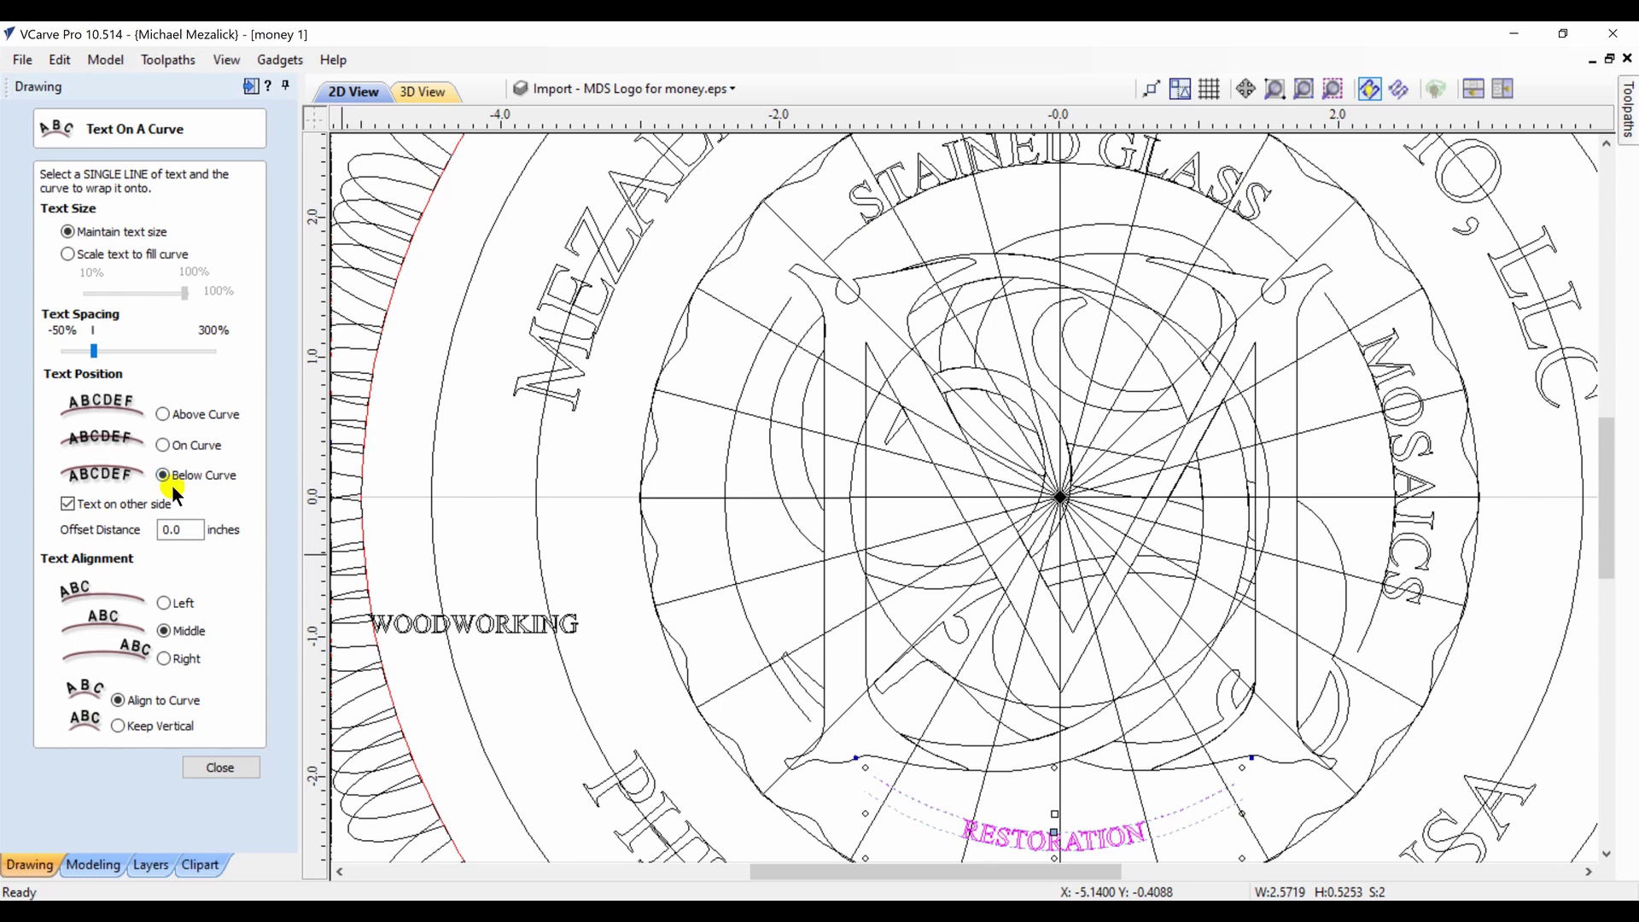
{"action": "left_click", "coordinate": [66, 254]}
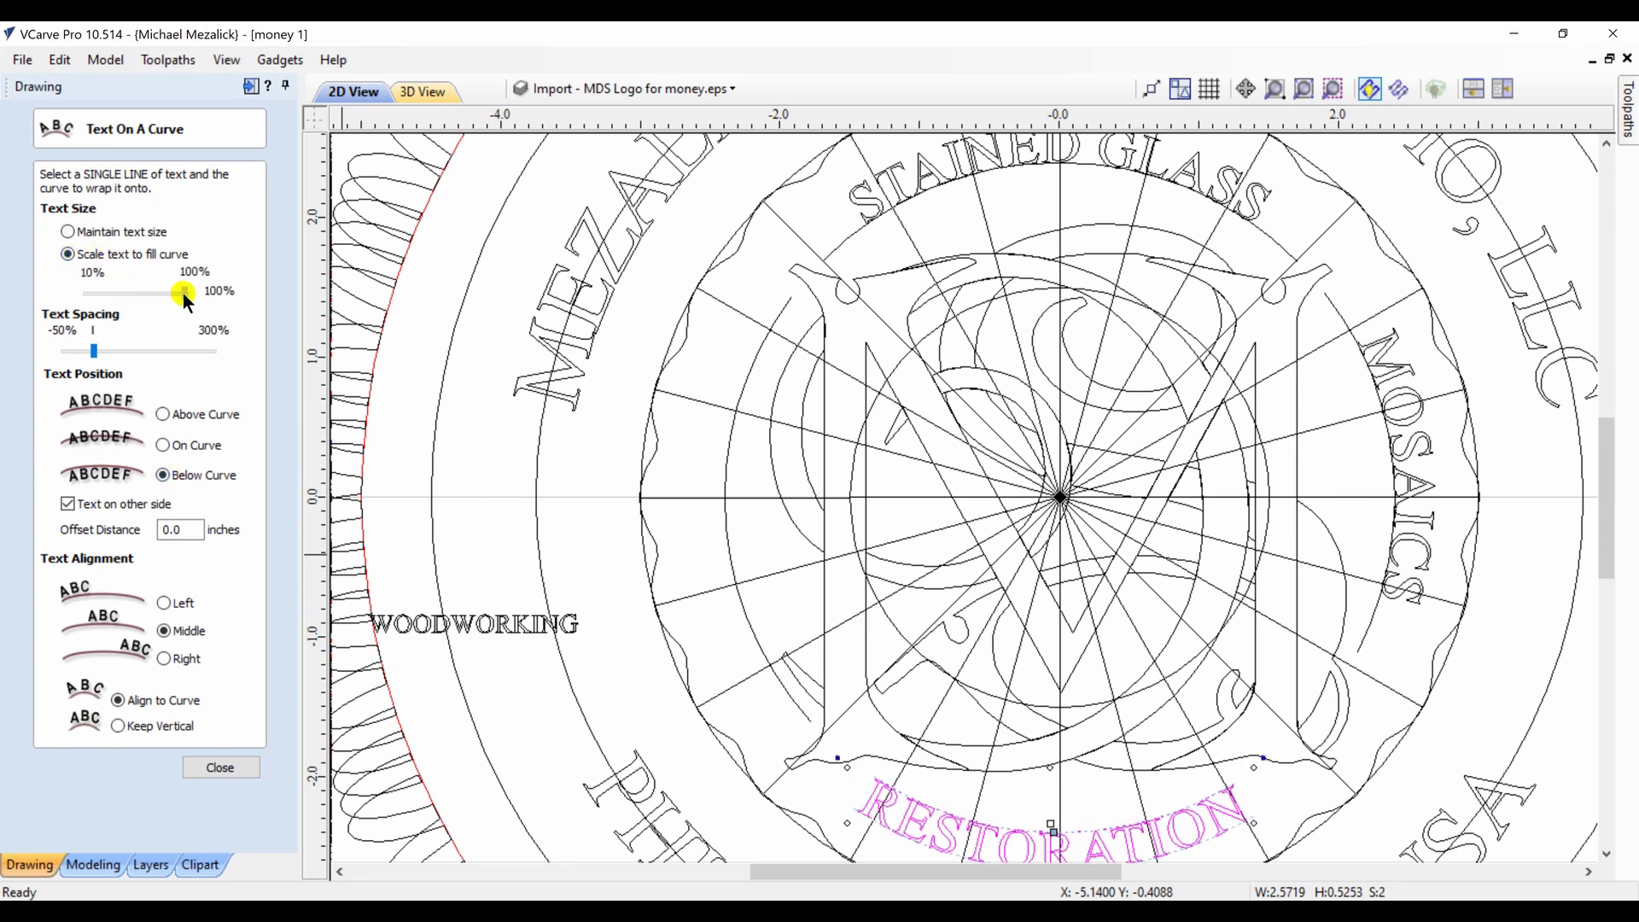
{"action": "left_click_drag", "start_coordinate": [184, 293], "coordinate": [168, 301]}
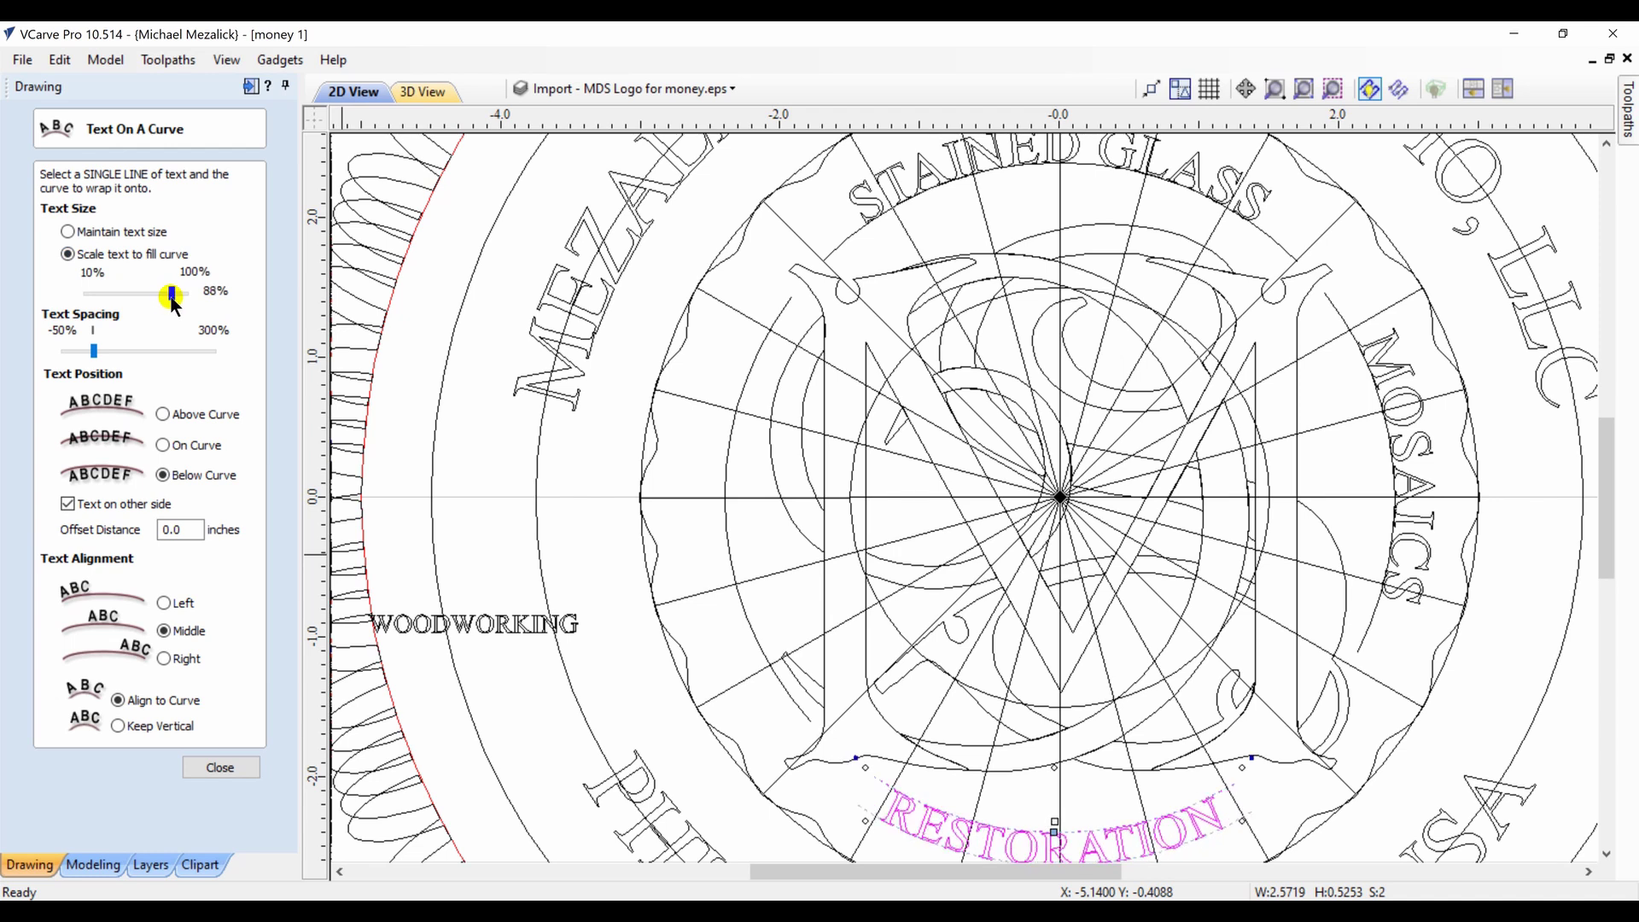
Wrap the "WOODWORKING" text on the arc left of the logo, on the other side, scaled to fill 84%, and finish the curve text
{"action": "left_click", "coordinate": [393, 620]}
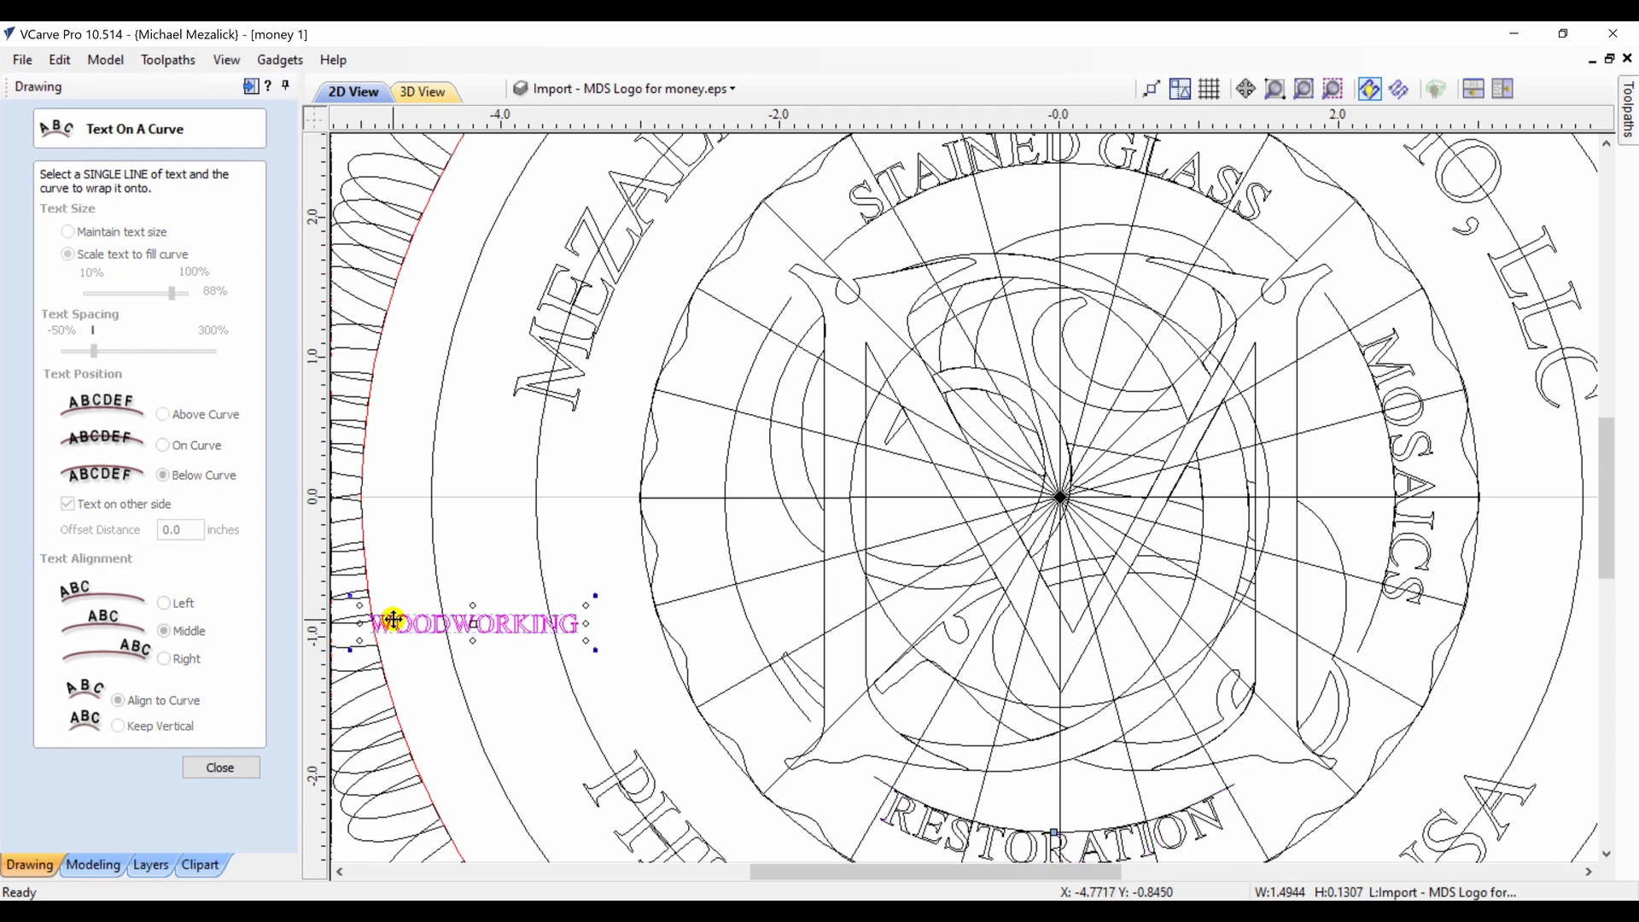
{"action": "left_click", "coordinate": [731, 565], "text": "shift"}
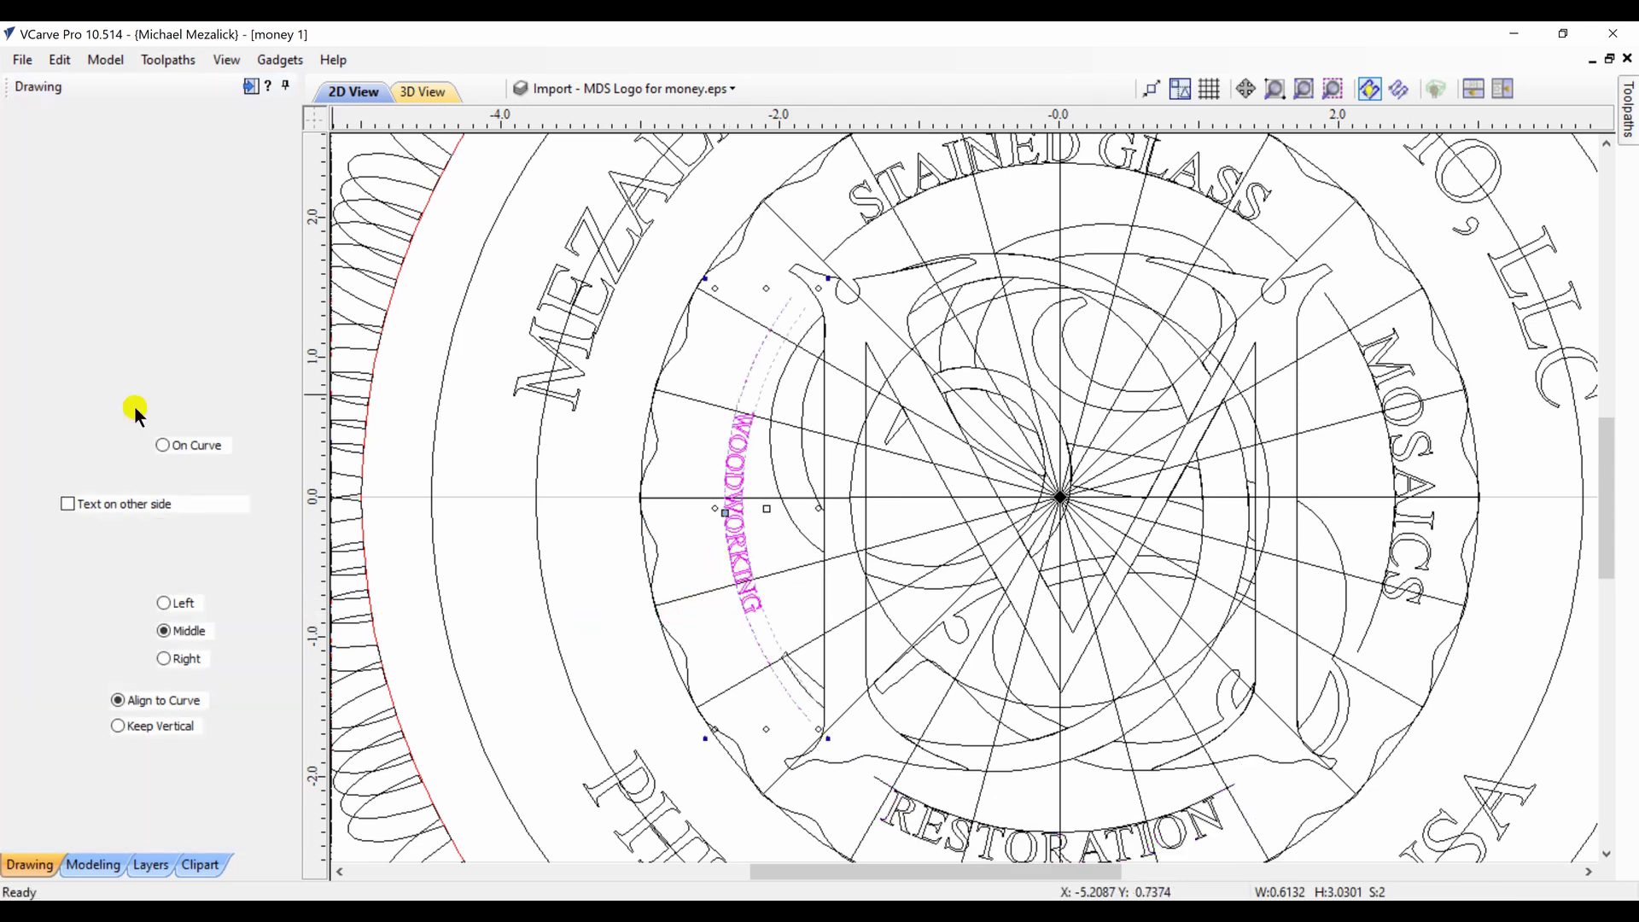
{"action": "left_click", "coordinate": [69, 504]}
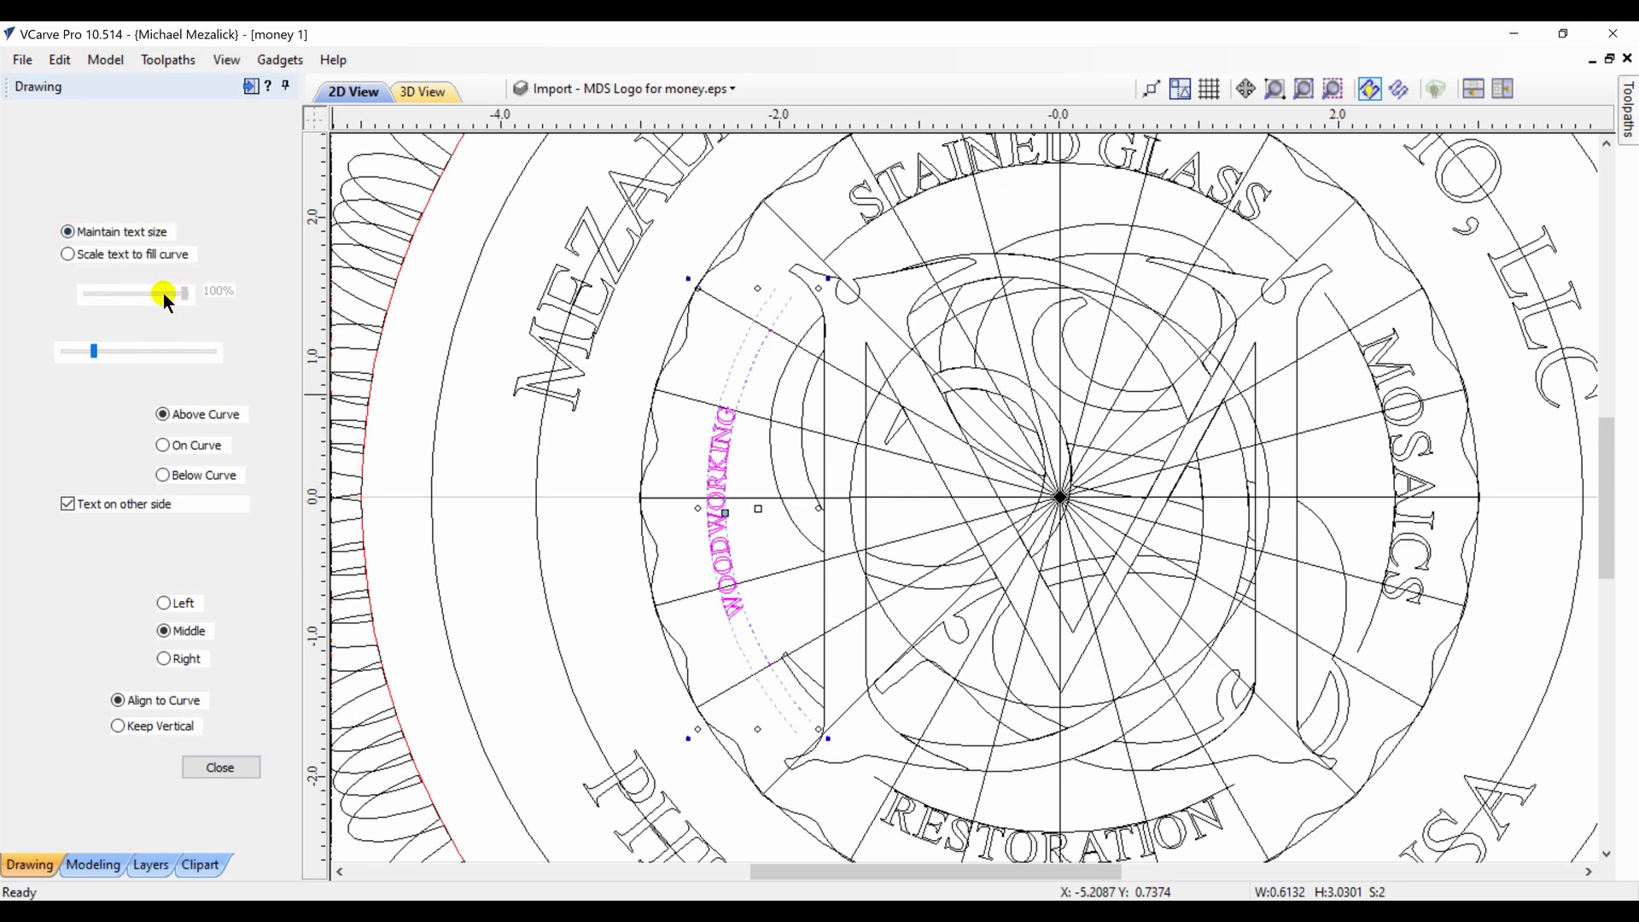
{"action": "left_click", "coordinate": [69, 254]}
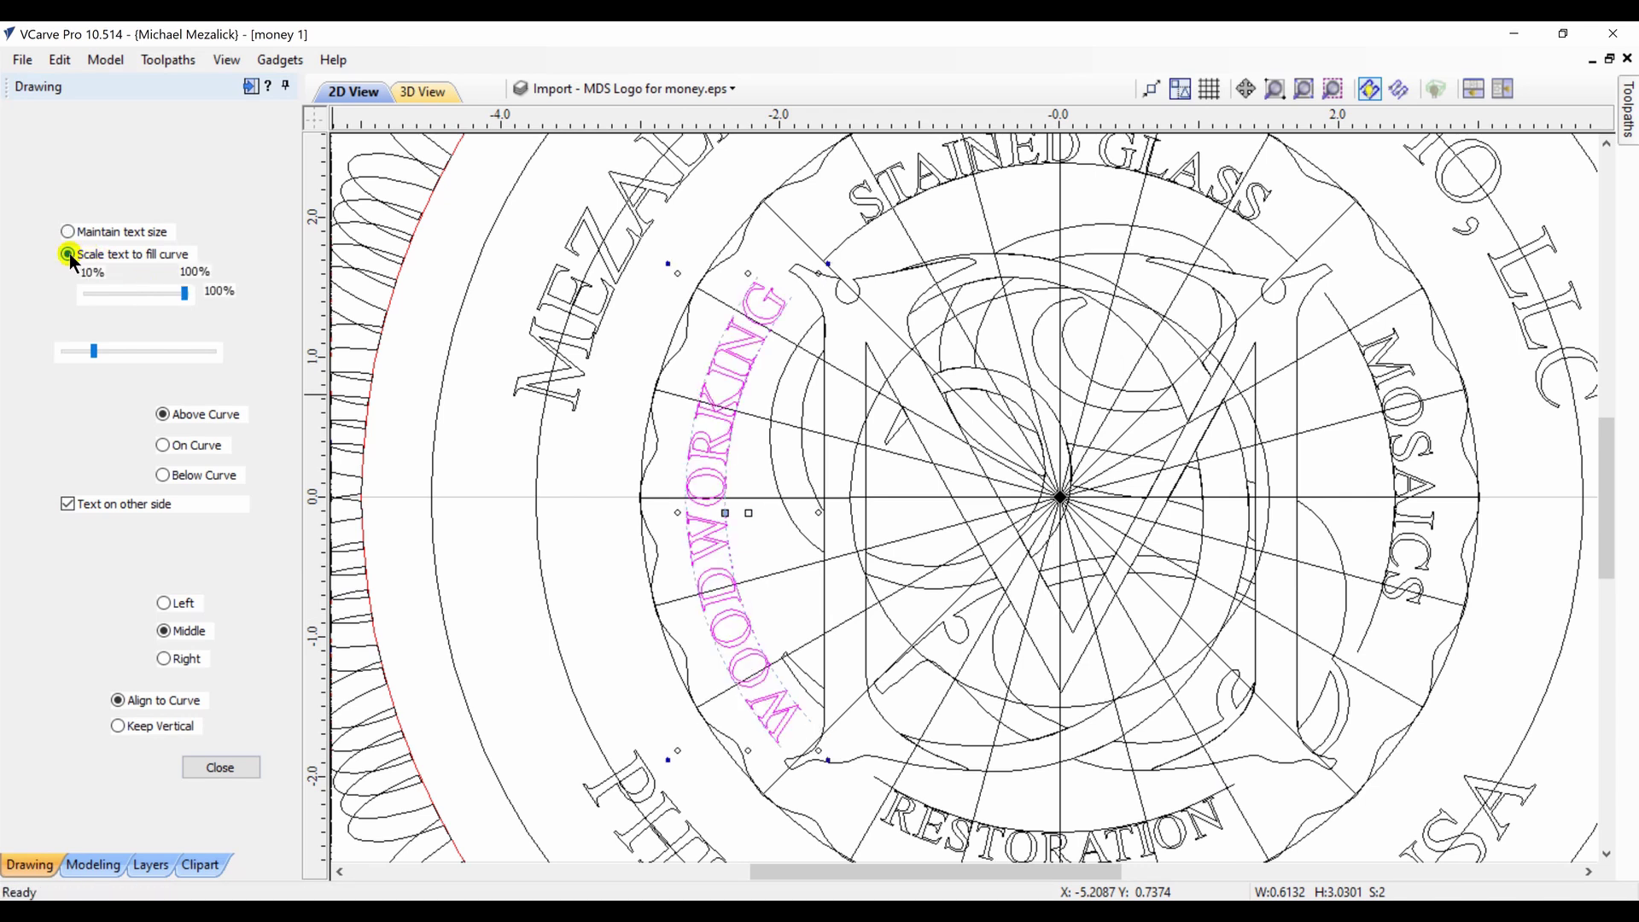
{"action": "left_click", "coordinate": [166, 296]}
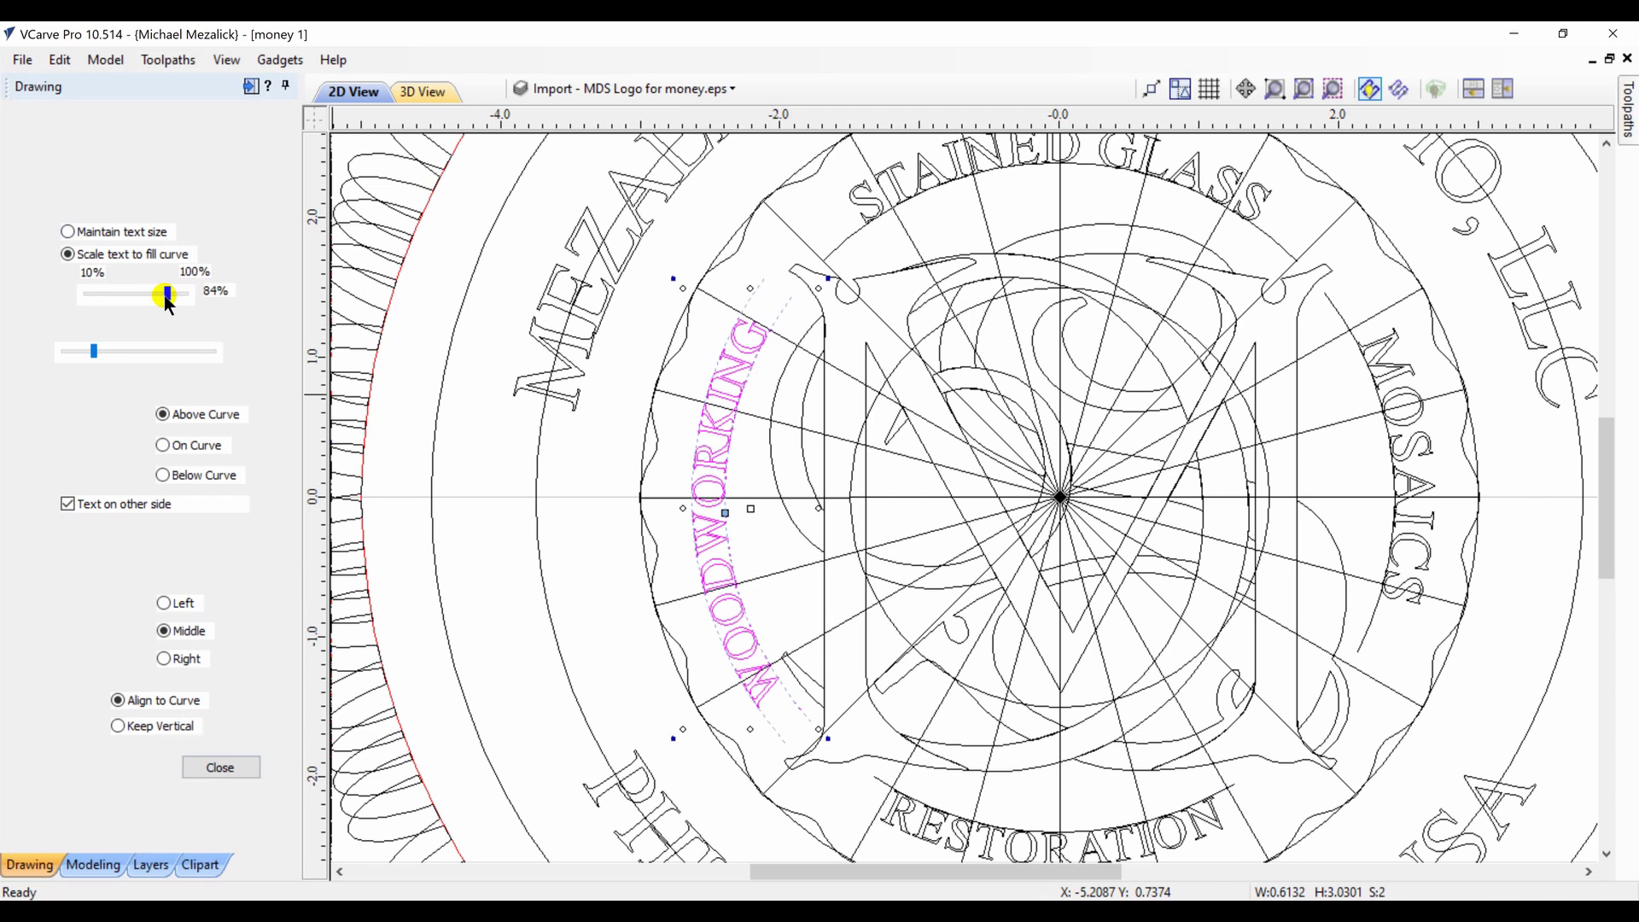
{"action": "left_click", "coordinate": [220, 767]}
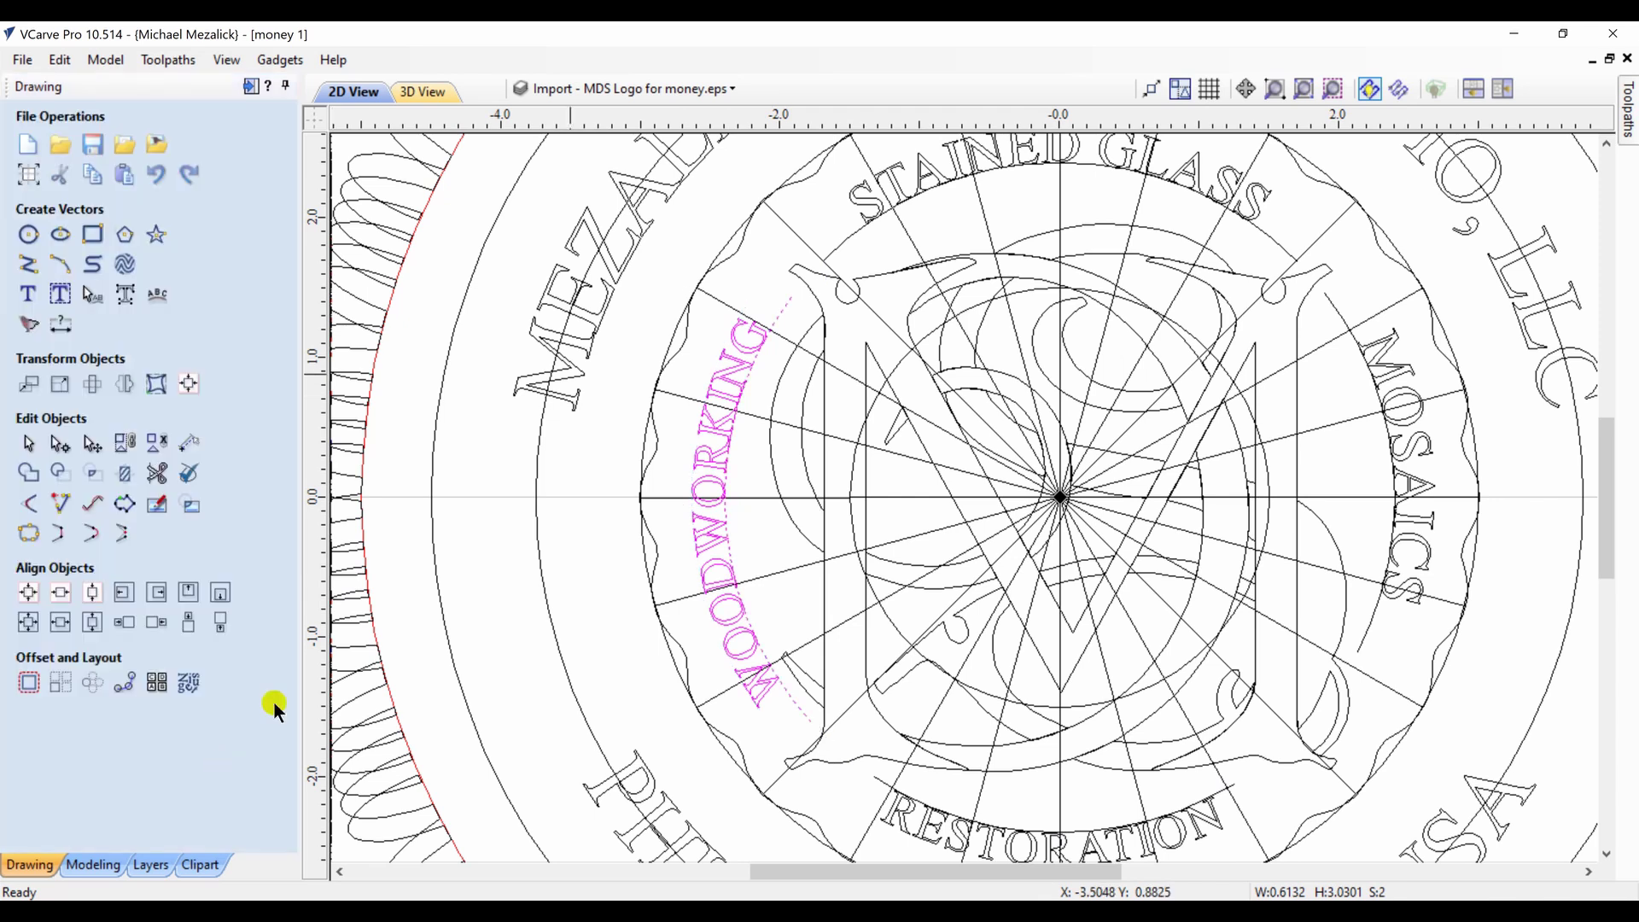
Turn on the visibility of all layers, including the green Layer 4 ring, and clear the selection
{"action": "left_click", "coordinate": [1307, 91]}
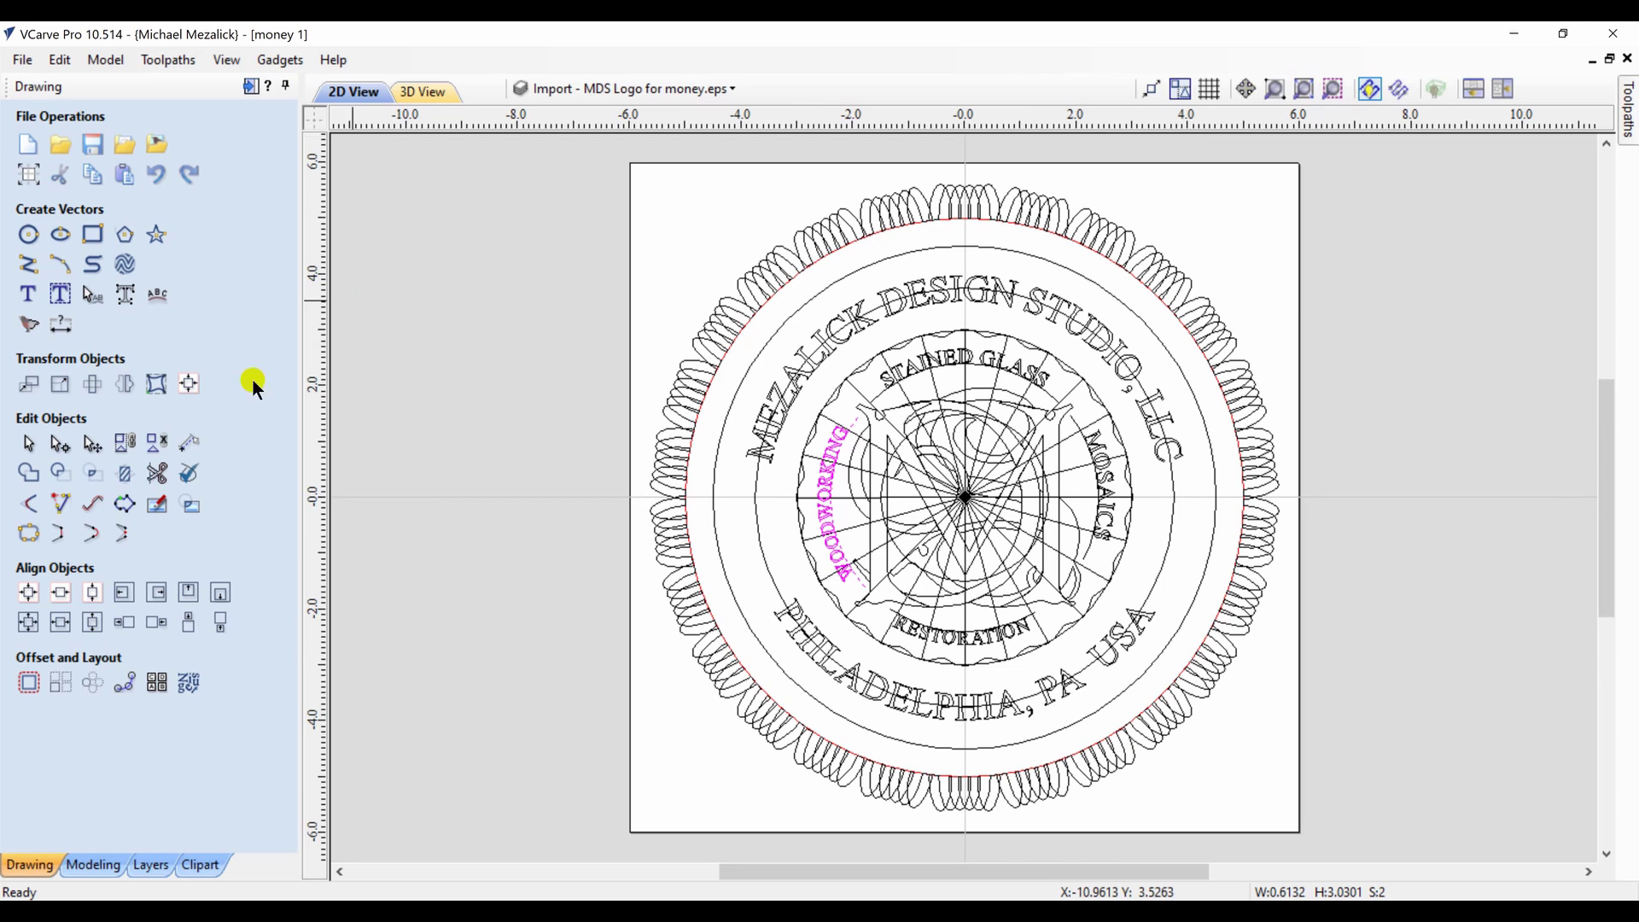
{"action": "left_click", "coordinate": [151, 865]}
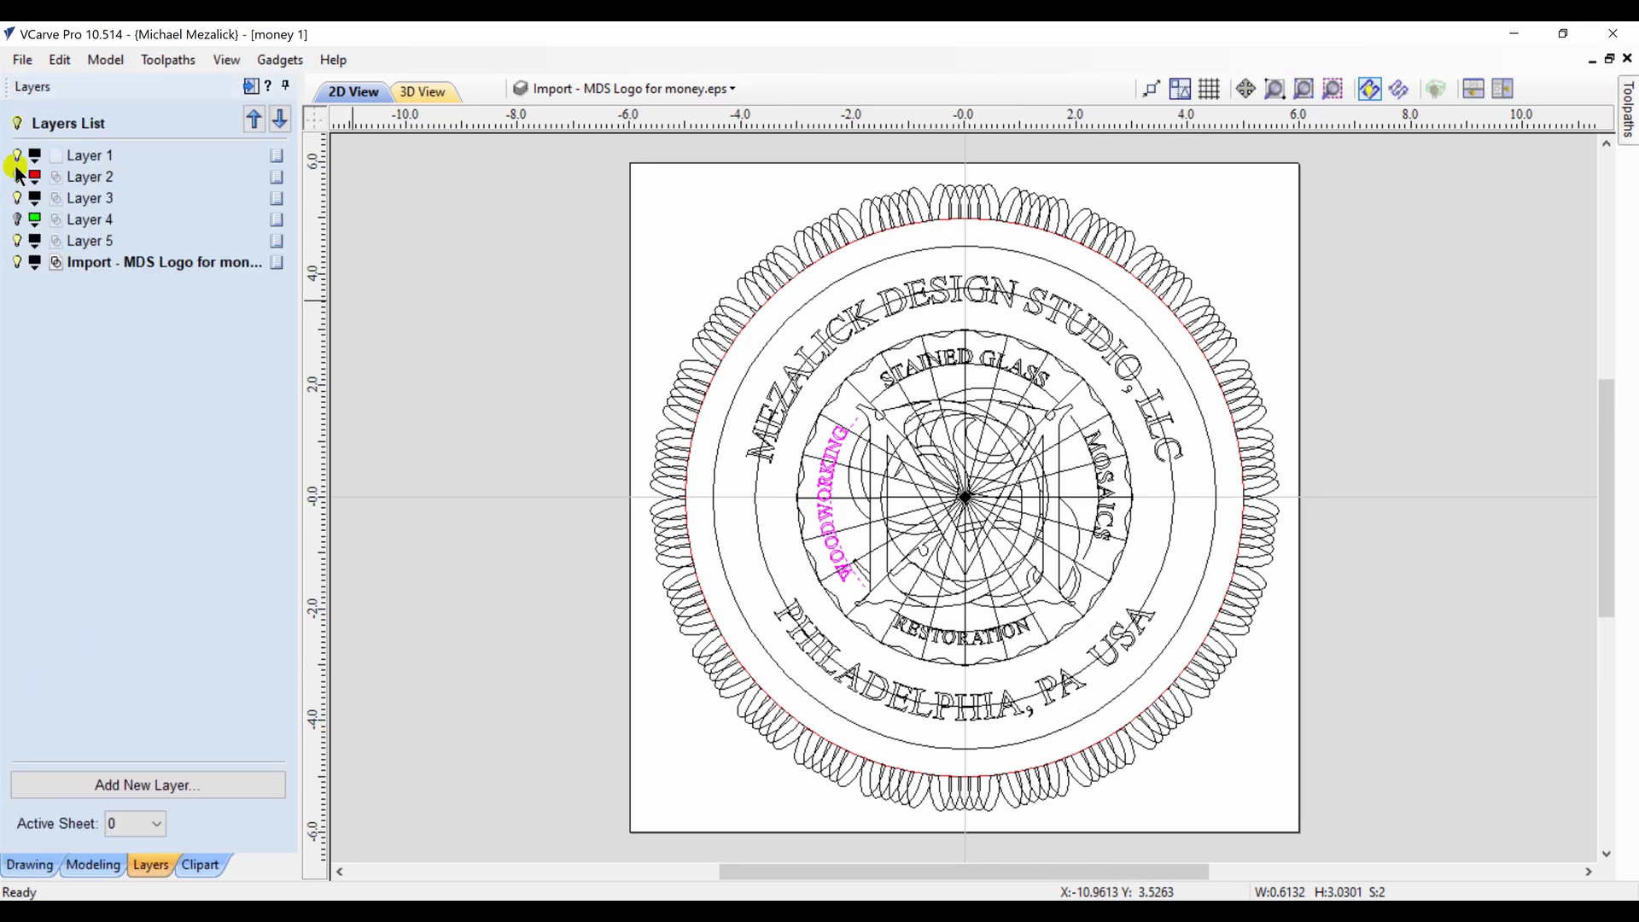
{"action": "left_click", "coordinate": [16, 122]}
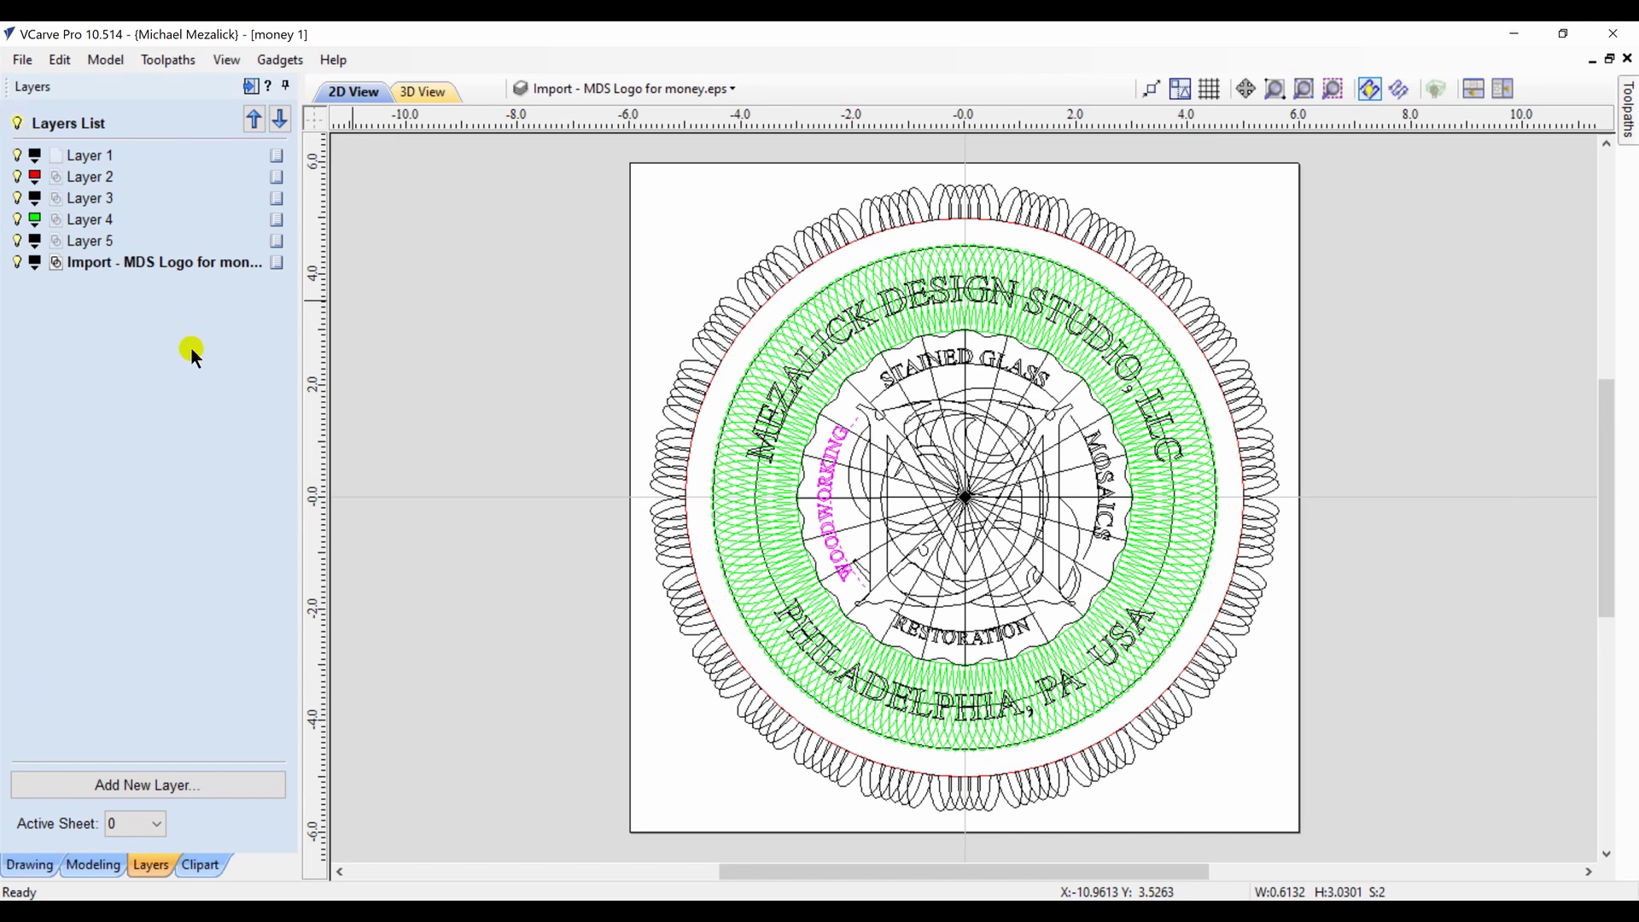
{"action": "left_click", "coordinate": [480, 567]}
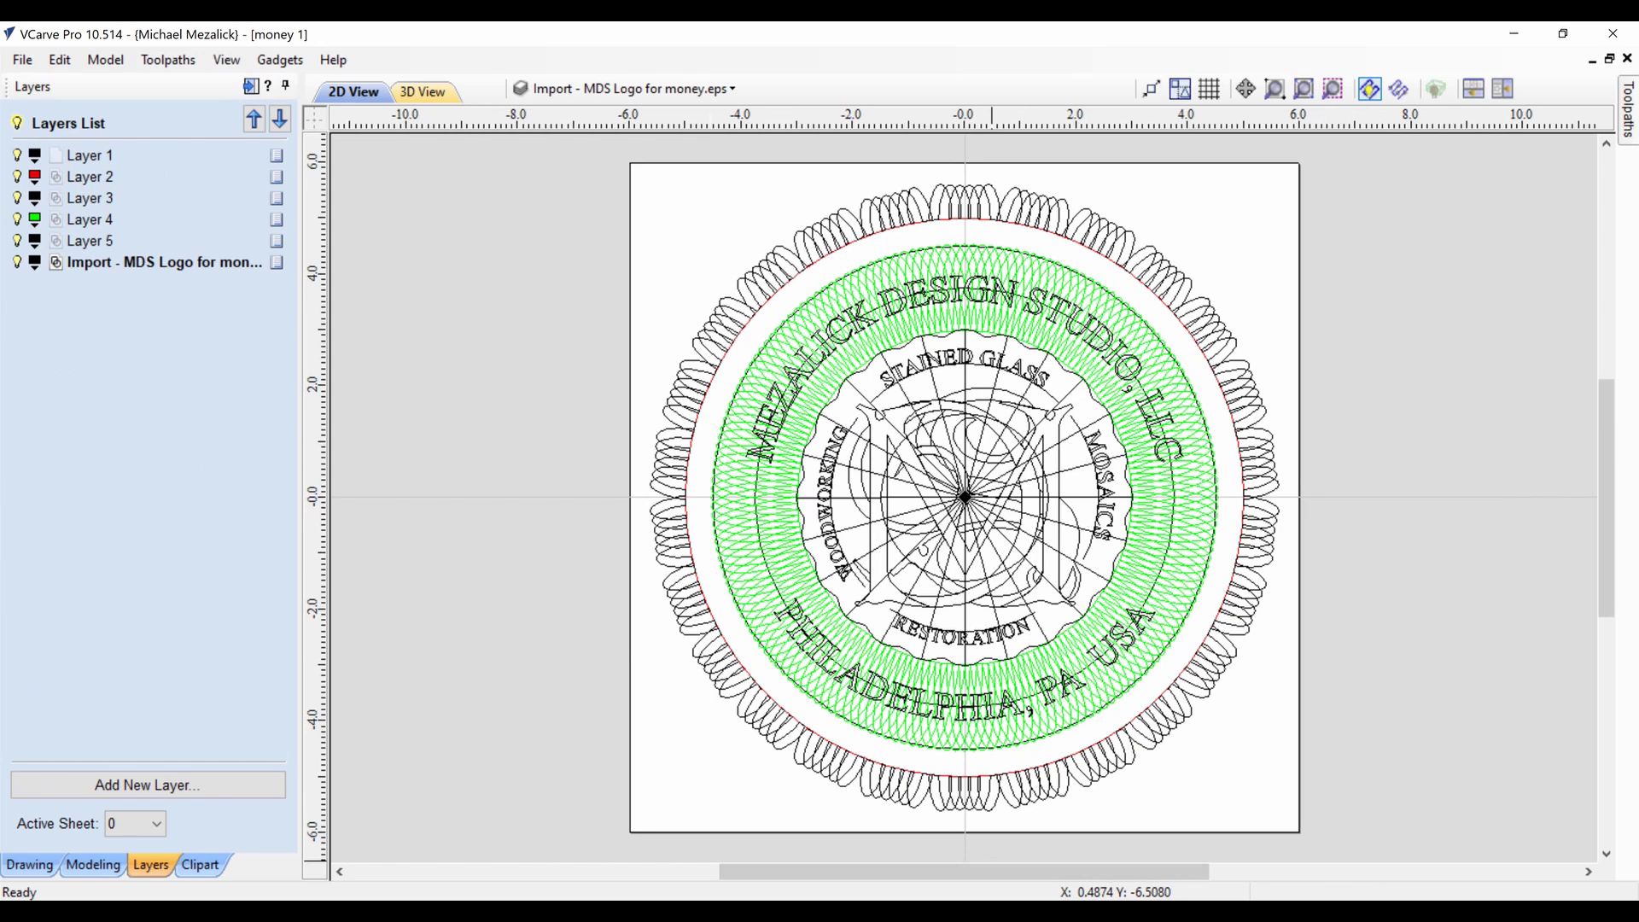
Select the guide arc that runs through the upper outer text across the green ring
{"action": "left_click", "coordinate": [975, 431]}
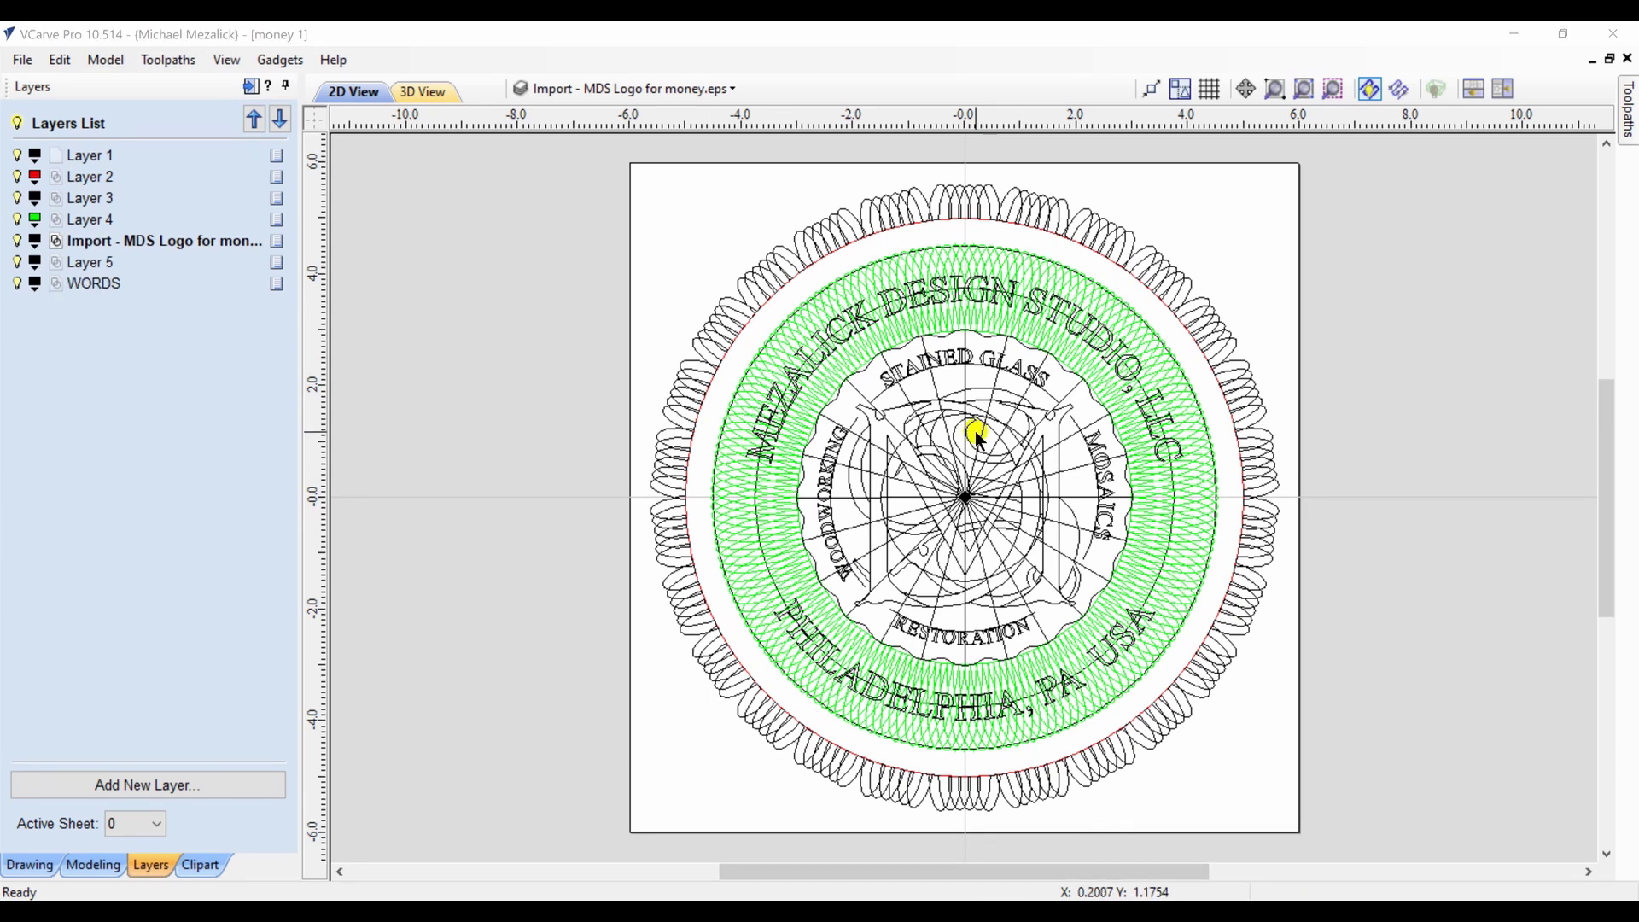
{"action": "left_click", "coordinate": [1275, 89]}
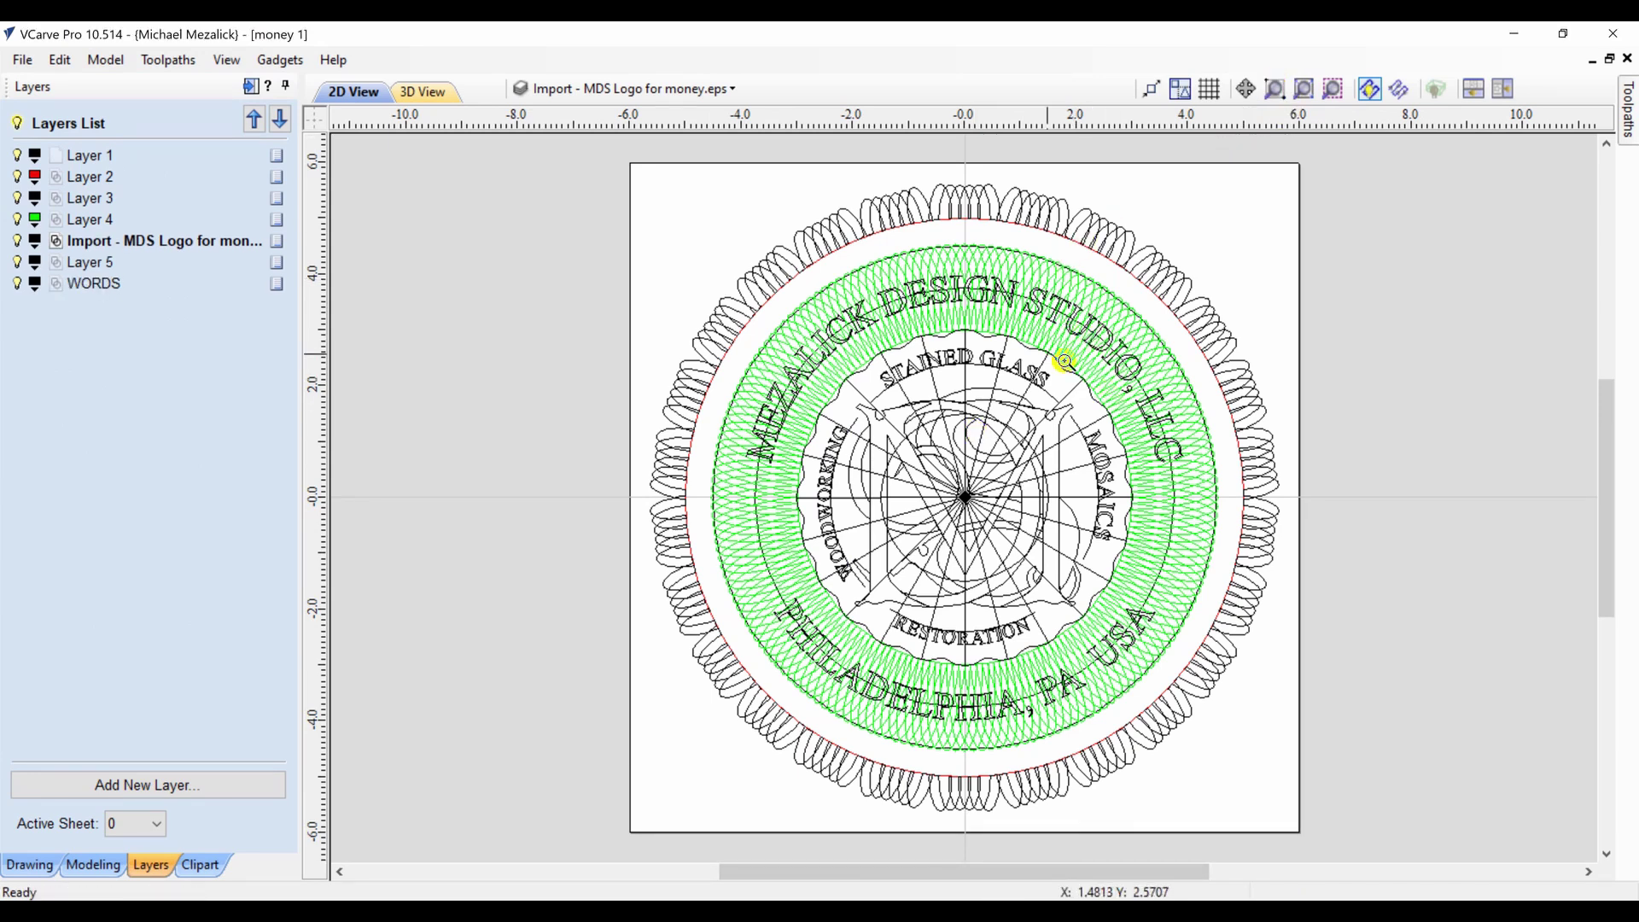
{"action": "left_click", "coordinate": [980, 301]}
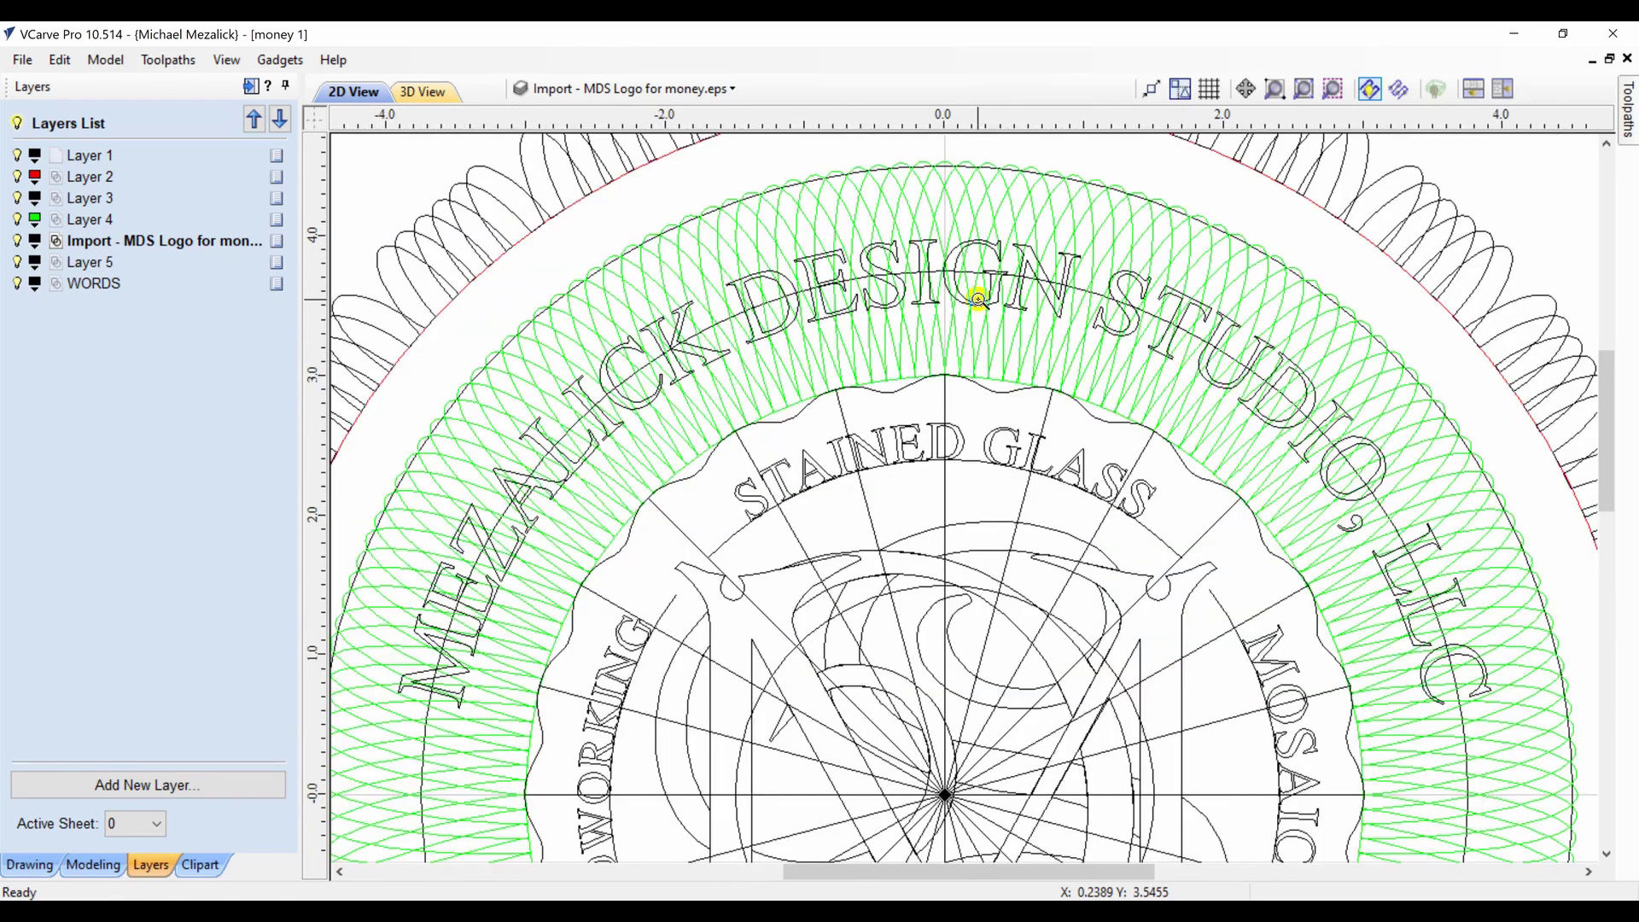
{"action": "left_click", "coordinate": [980, 299]}
{"action": "left_click", "coordinate": [1272, 90]}
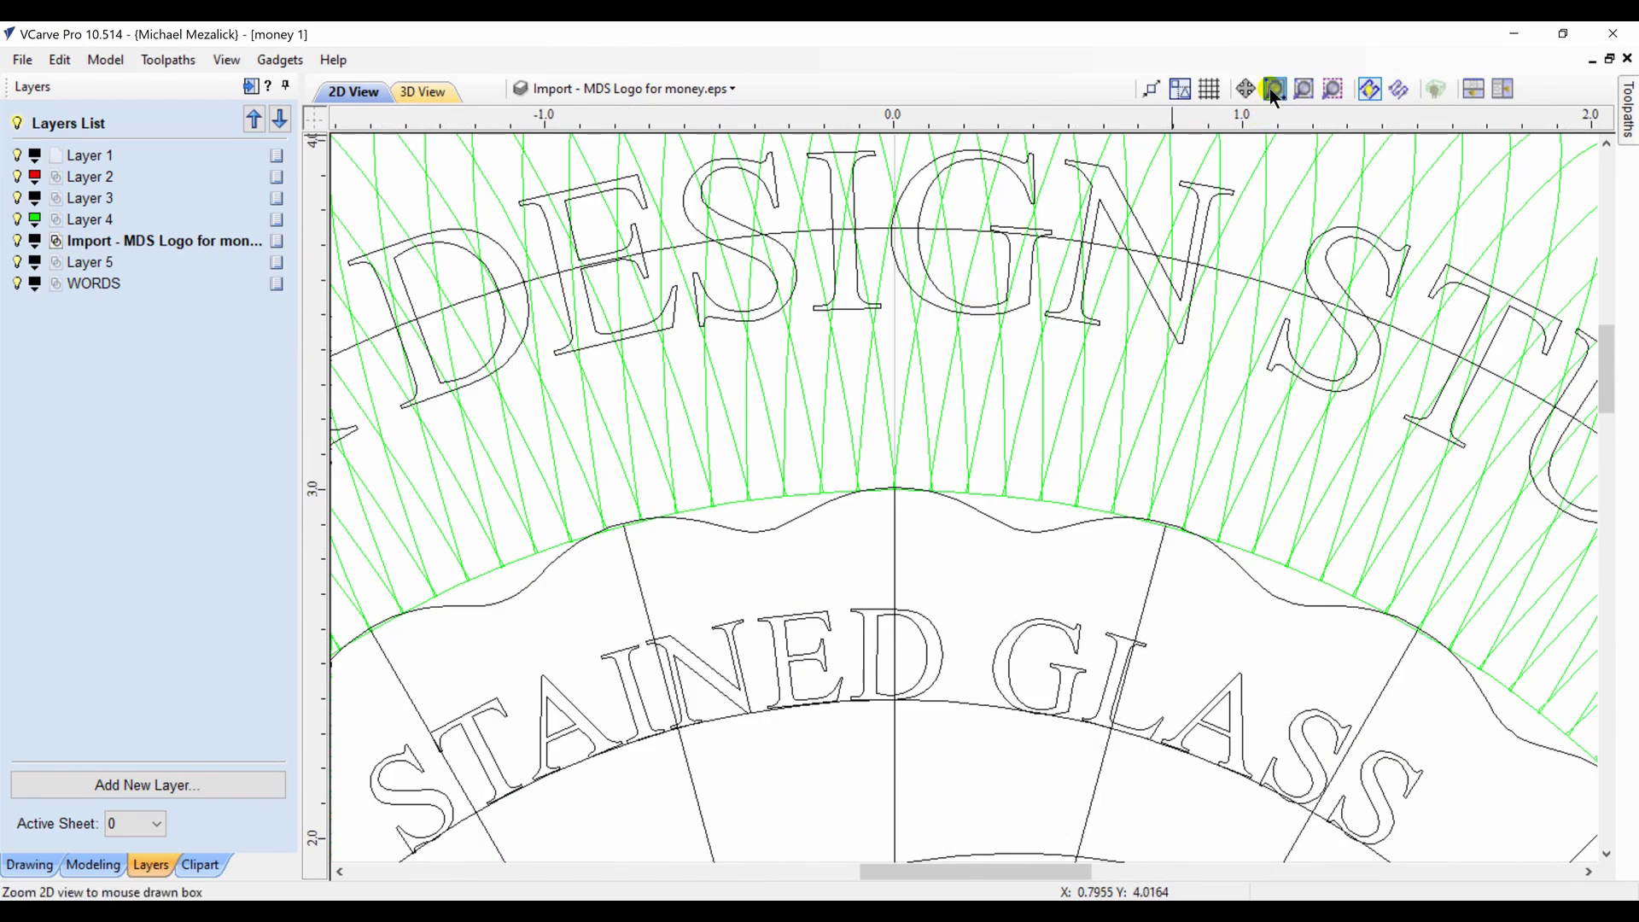
{"action": "left_click", "coordinate": [1237, 272]}
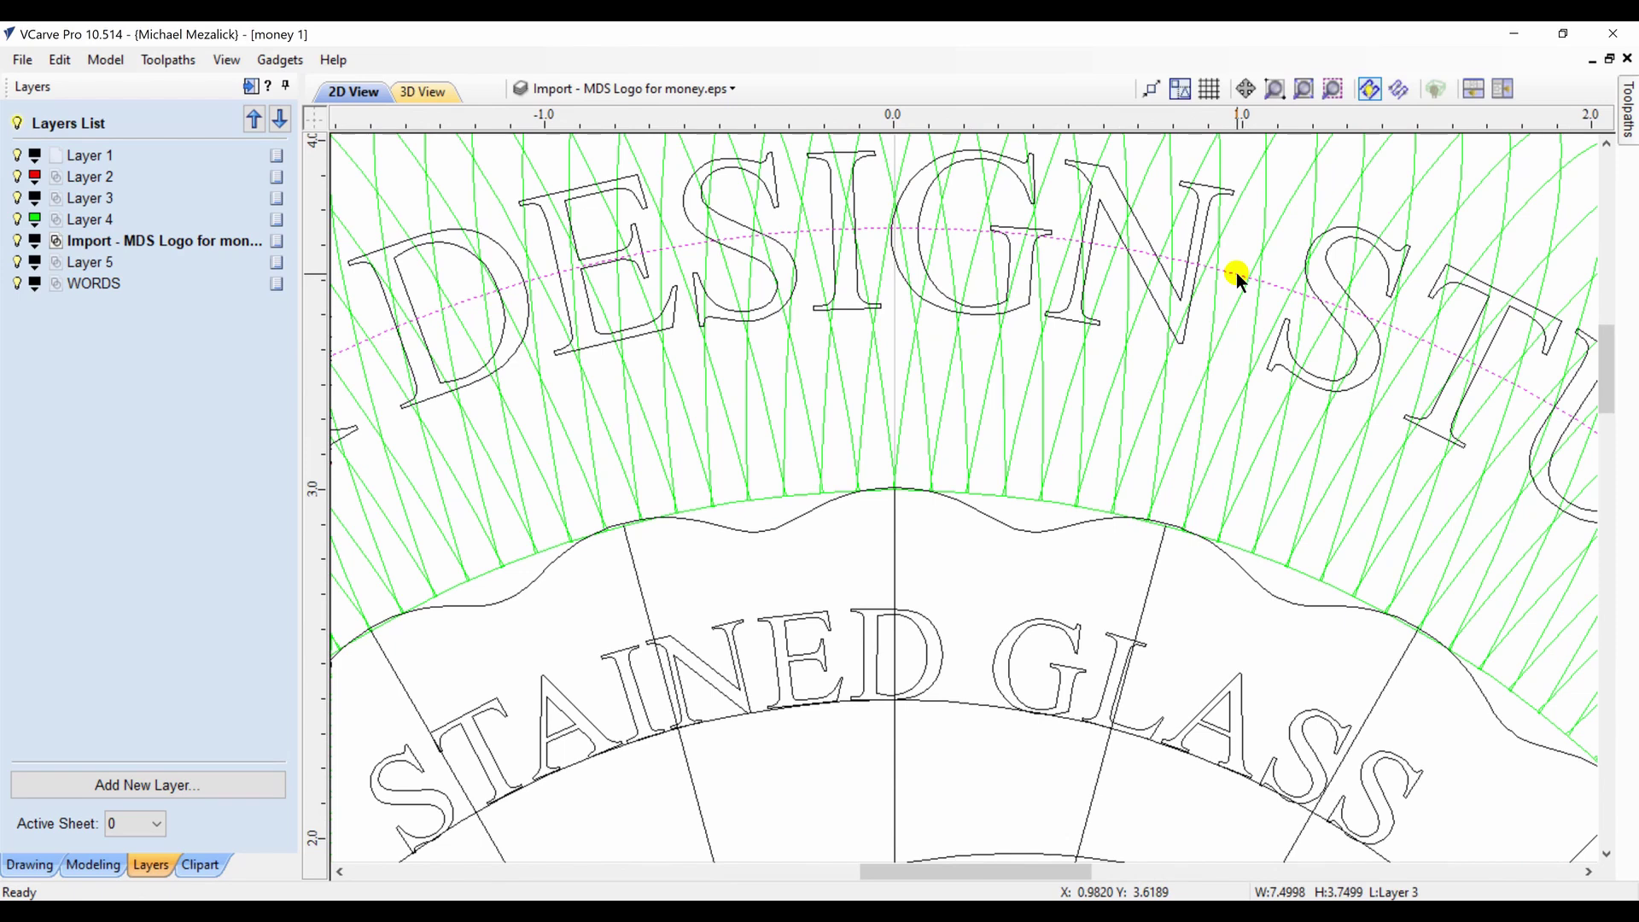
Delete the guide arcs running along the curved words DESIGN, STAINED GLASS and RESTORATION
{"action": "left_click", "coordinate": [961, 700]}
{"action": "key", "text": "Delete"}
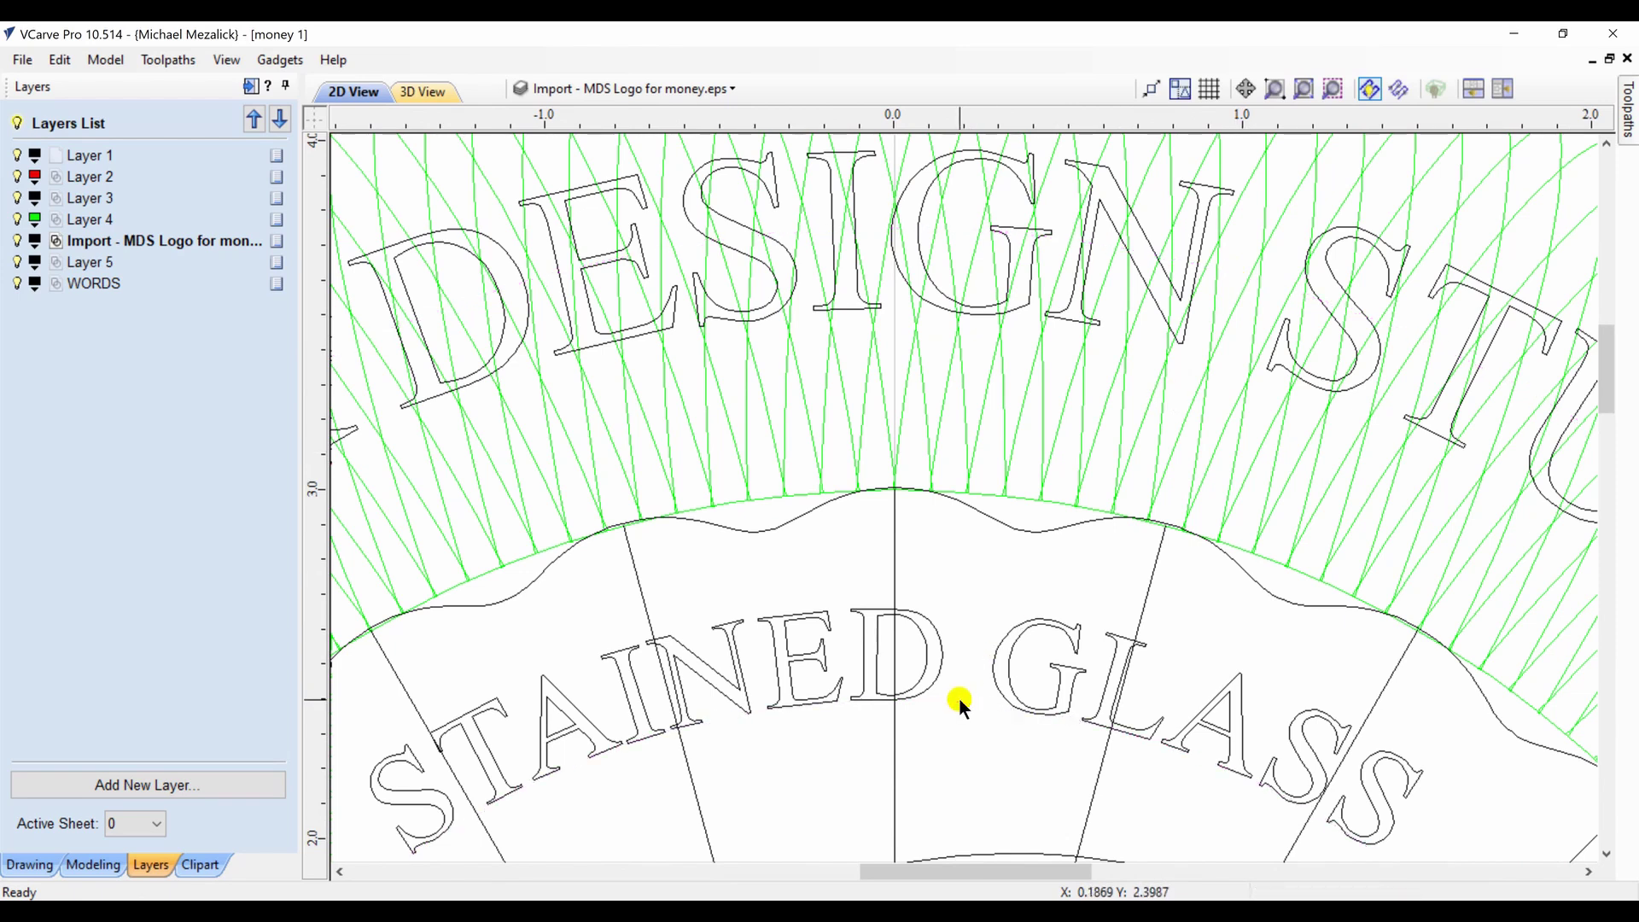
{"action": "left_click_drag", "start_coordinate": [1607, 374], "coordinate": [1587, 617]}
{"action": "left_click", "coordinate": [1292, 348]}
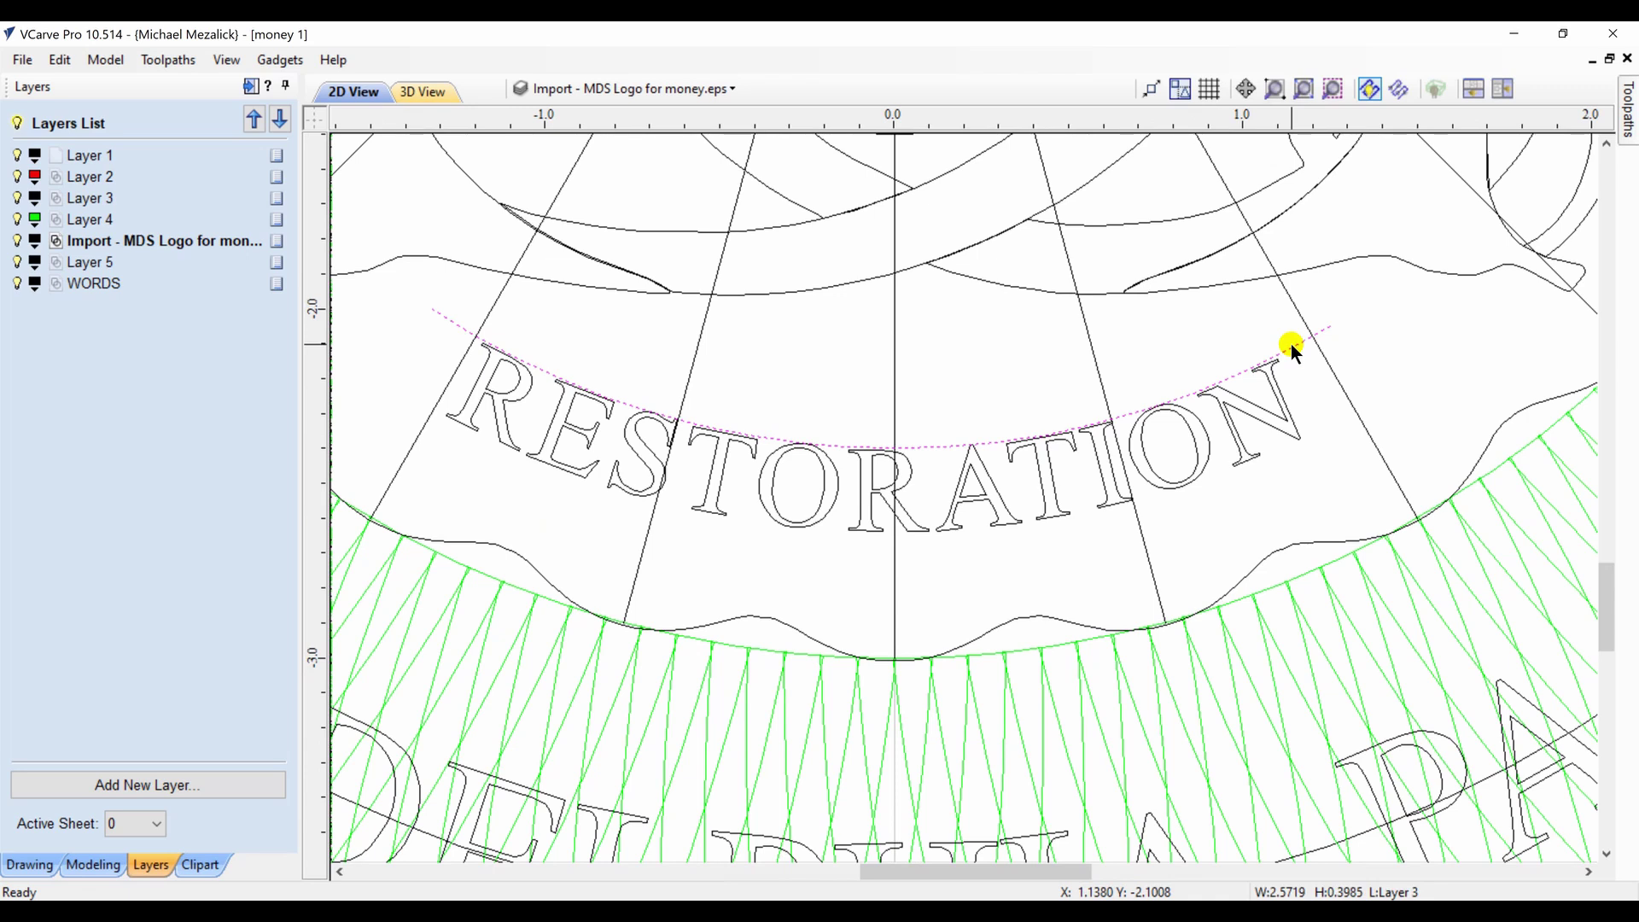
{"action": "left_click", "coordinate": [1127, 538]}
Delete the remaining guide arcs along MOSAICS, WOODWORKING and the PHILADELPHIA, PA USA lettering
{"action": "left_click_drag", "start_coordinate": [933, 869], "coordinate": [1034, 870]}
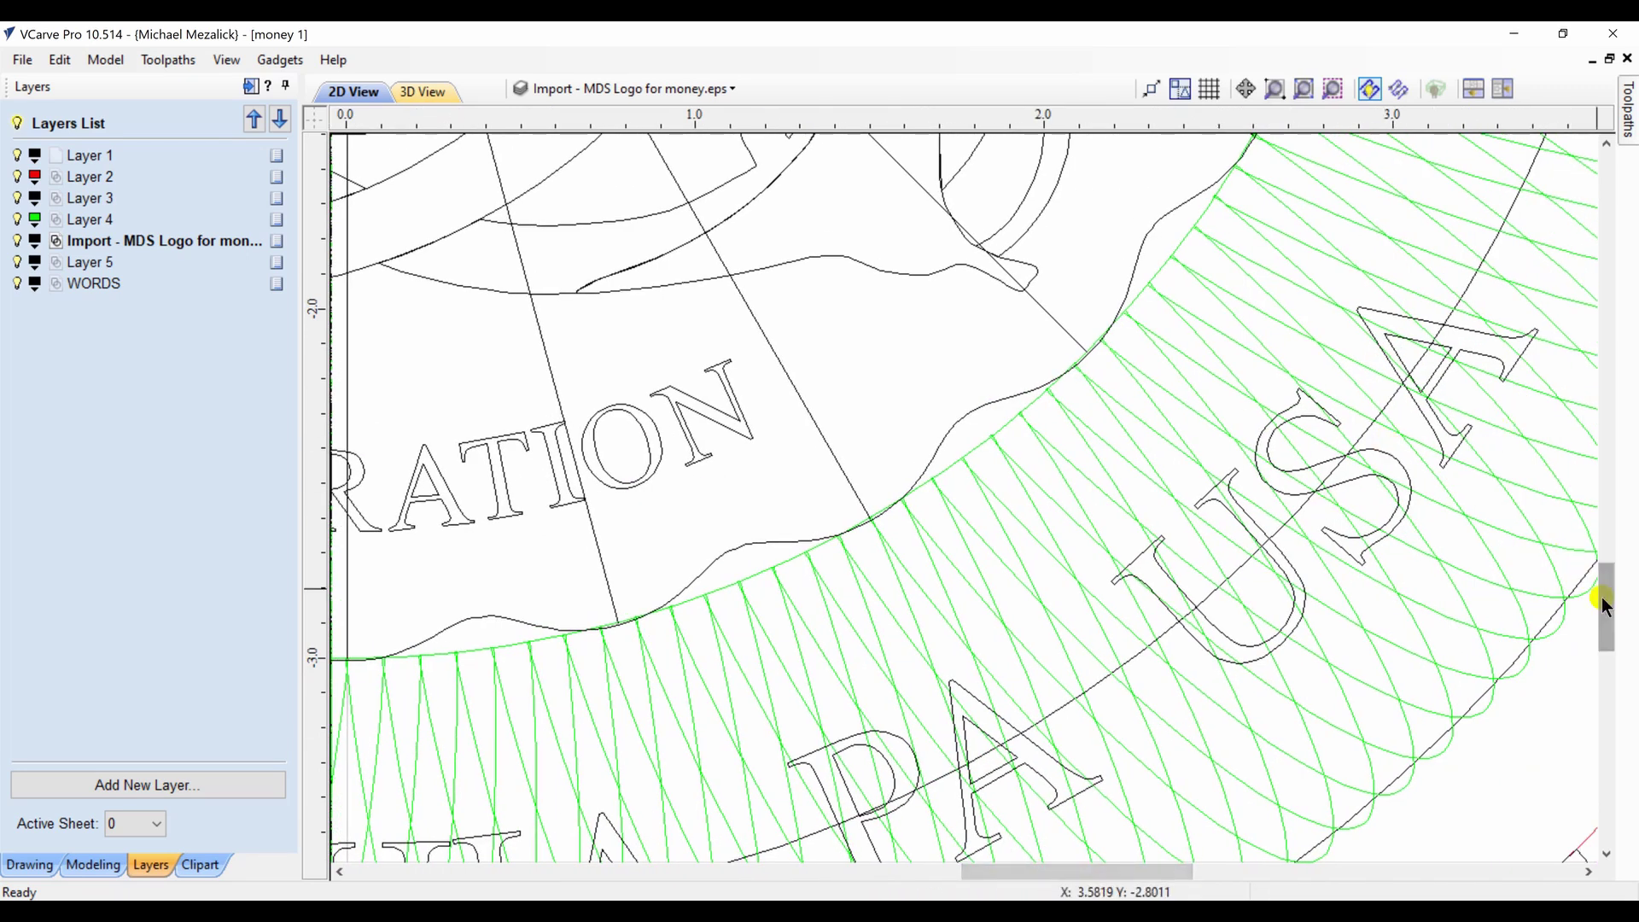
{"action": "left_click_drag", "start_coordinate": [1609, 616], "coordinate": [1609, 532]}
{"action": "left_click", "coordinate": [1129, 601]}
{"action": "key", "text": "Delete"}
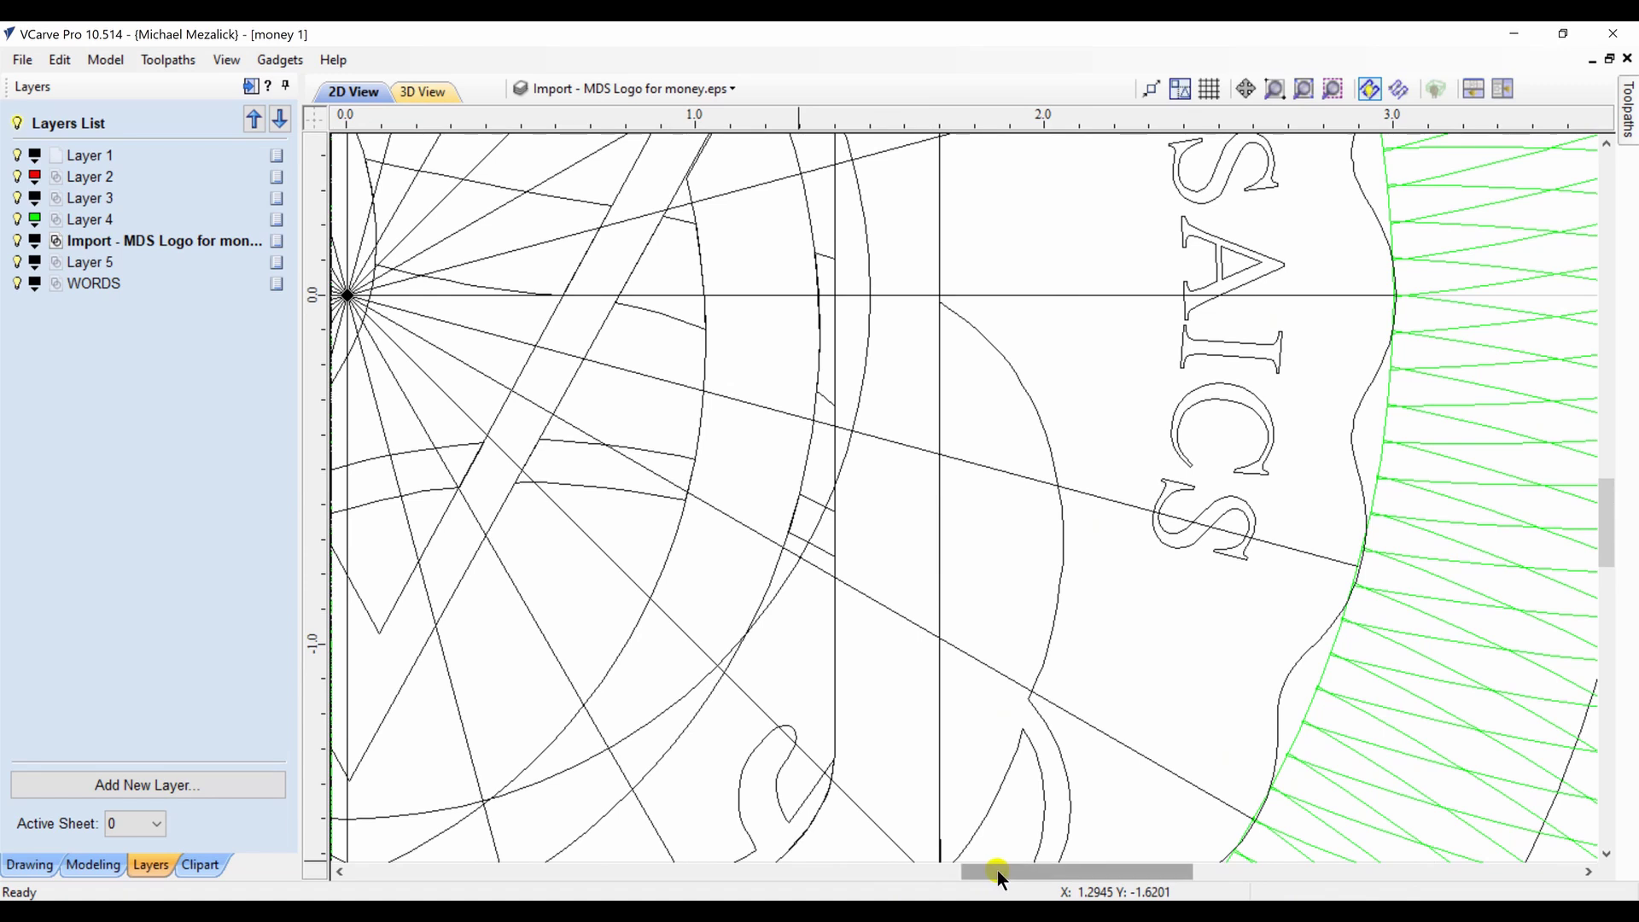
{"action": "left_click_drag", "start_coordinate": [997, 869], "coordinate": [747, 879]}
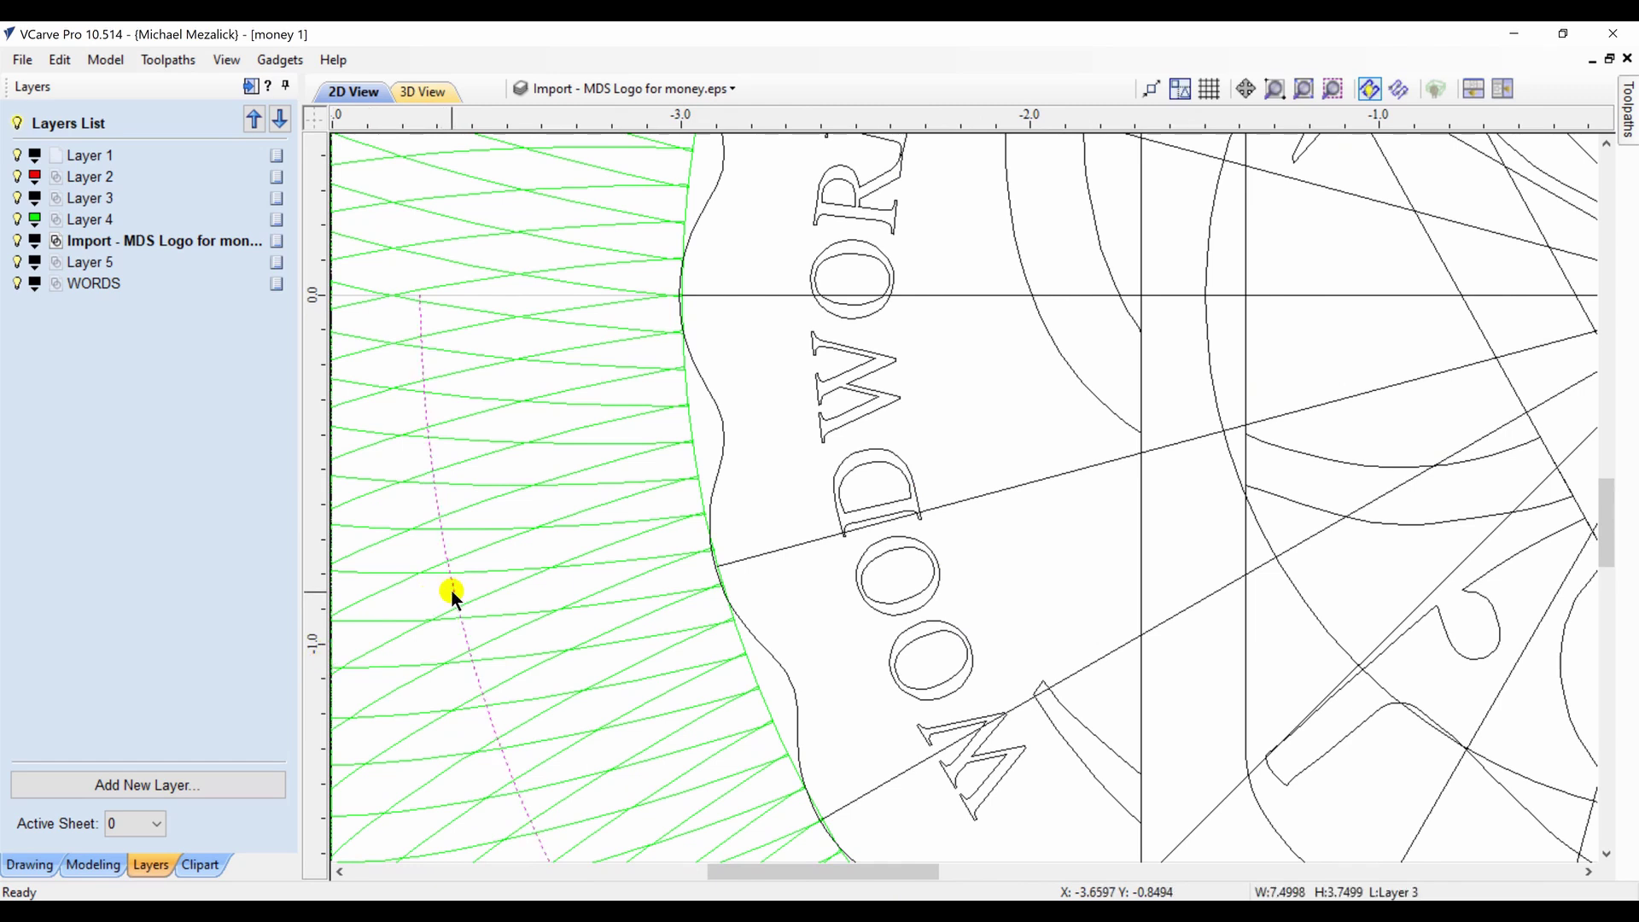
{"action": "left_click", "coordinate": [1303, 88]}
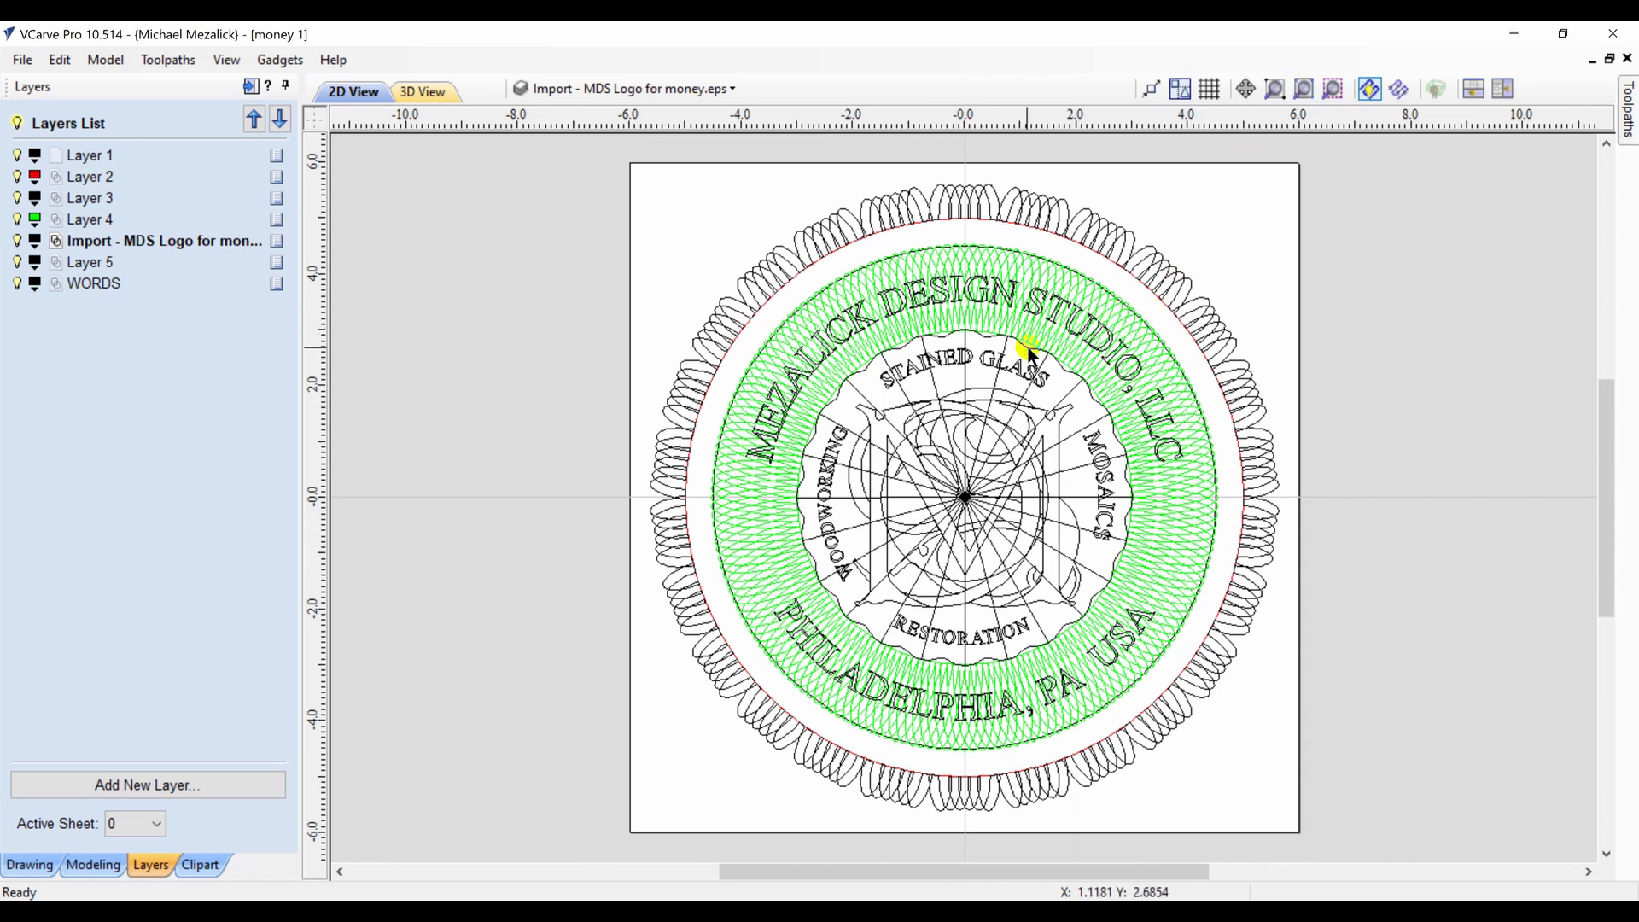
Try offsetting the wavy border around the inner words outward by 0.15 inches, and undo the offset
{"action": "key", "text": "o"}
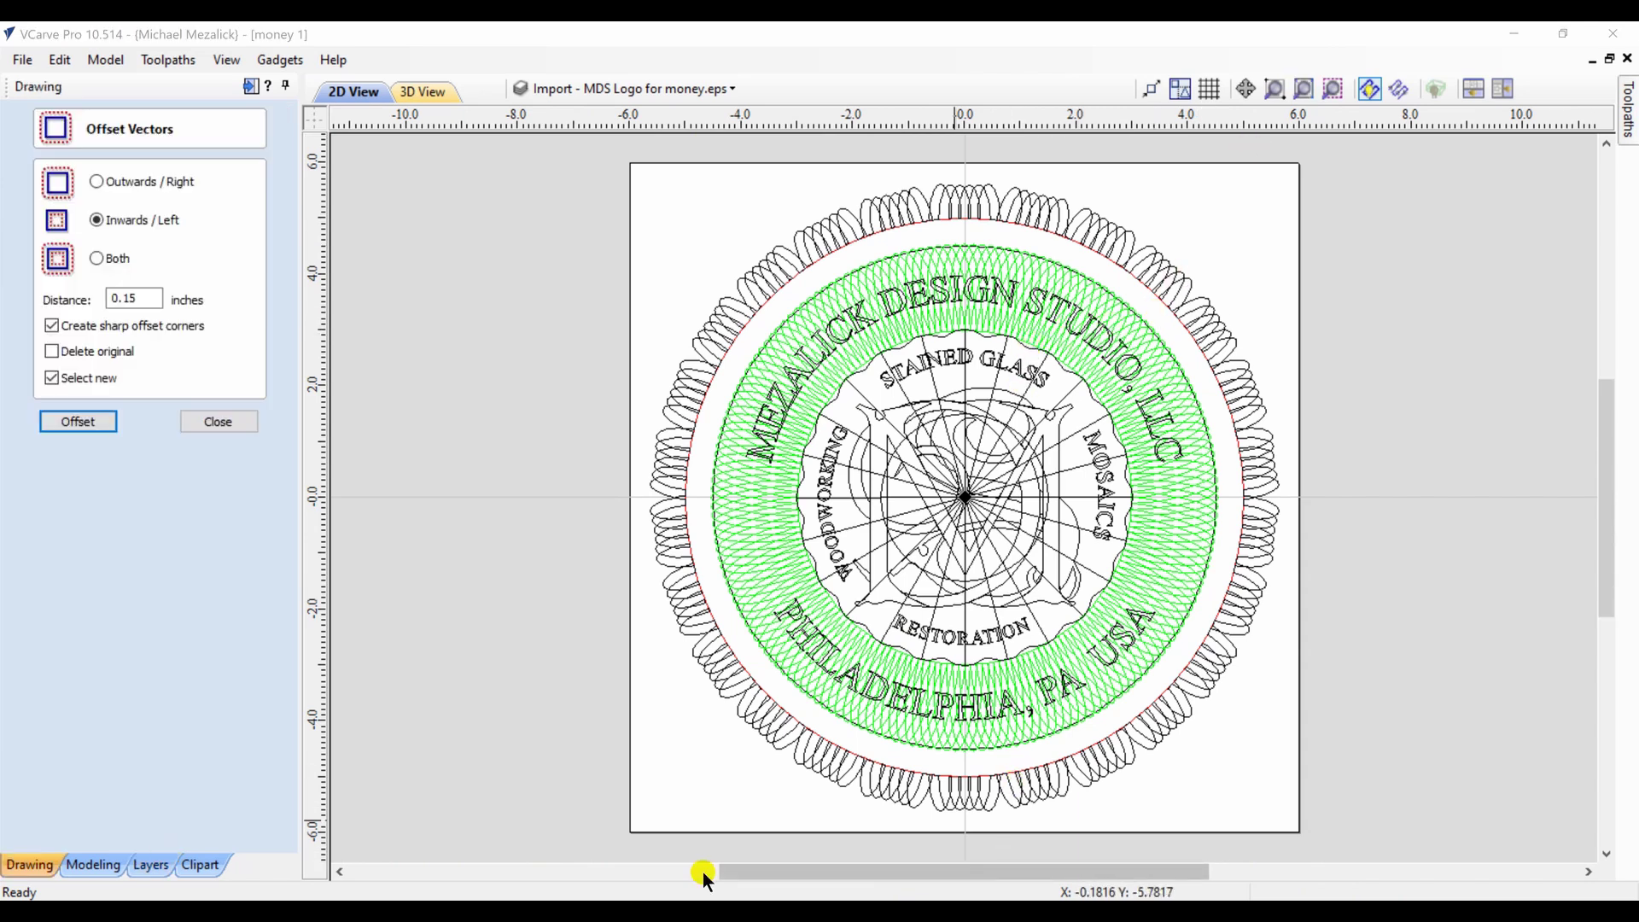
{"action": "left_click", "coordinate": [219, 423]}
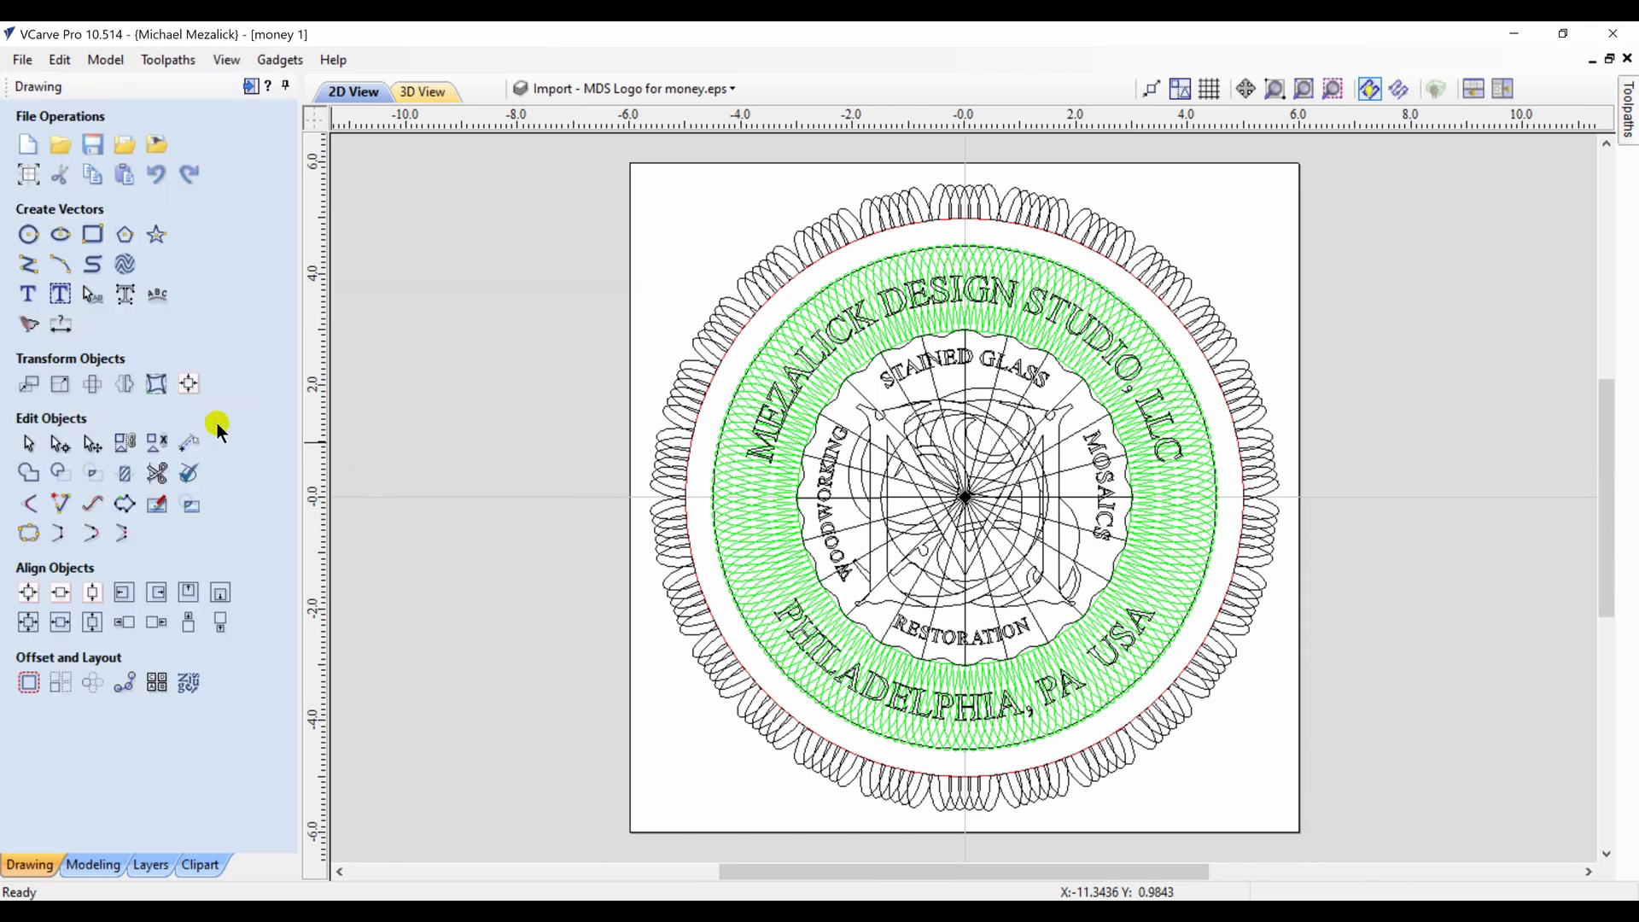
{"action": "left_click", "coordinate": [1275, 89]}
{"action": "left_click", "coordinate": [971, 327]}
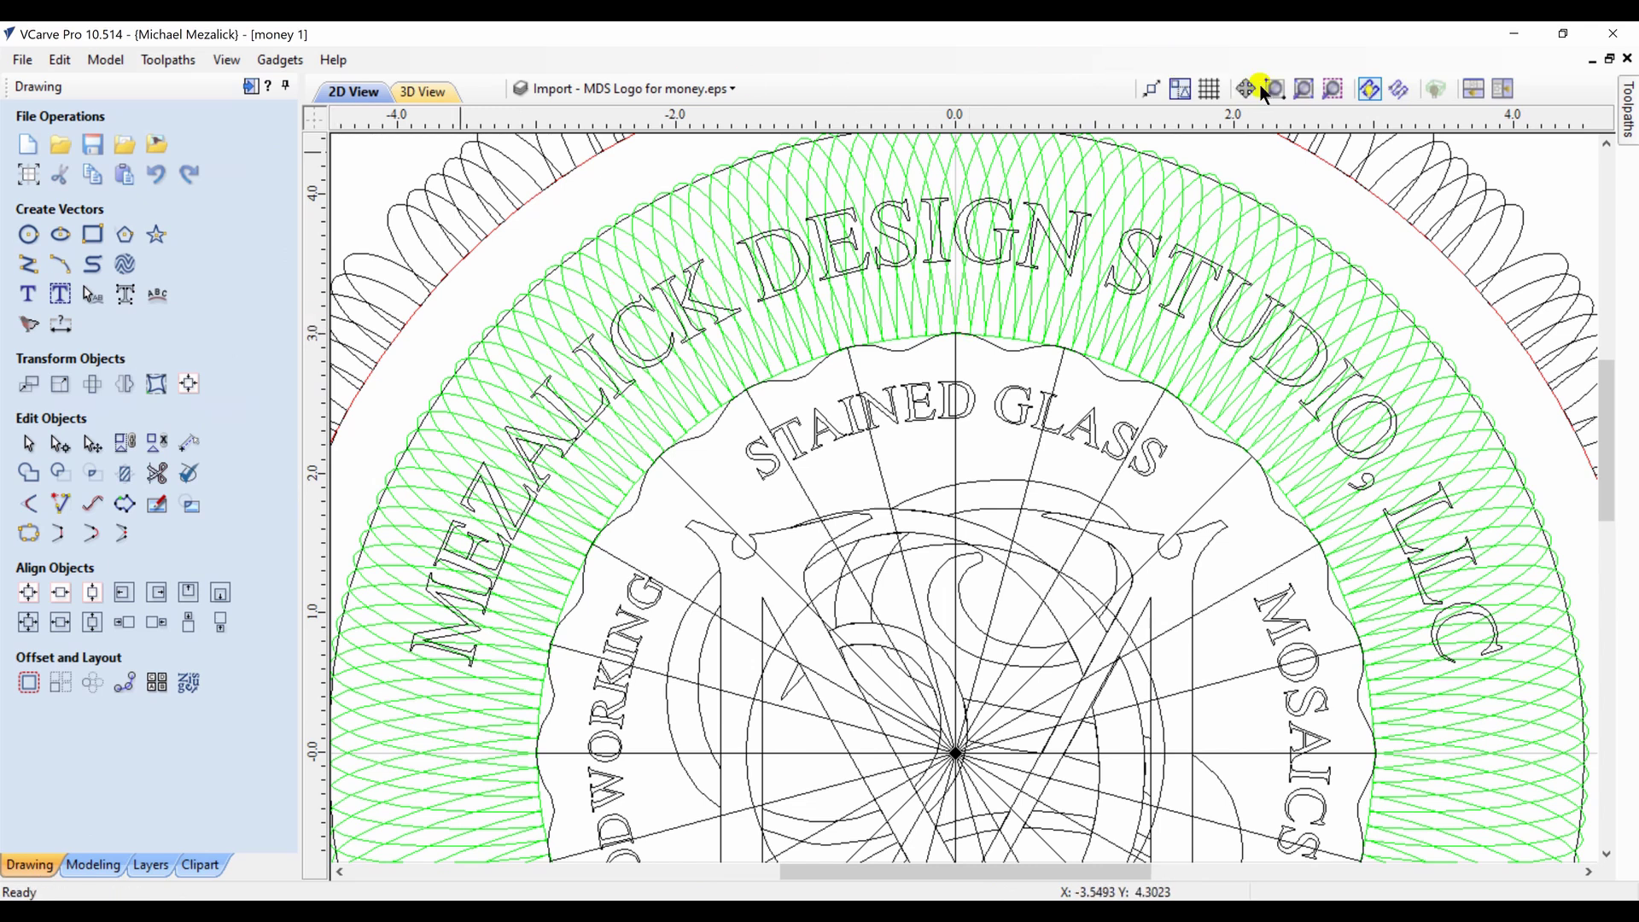
{"action": "left_click", "coordinate": [1112, 378]}
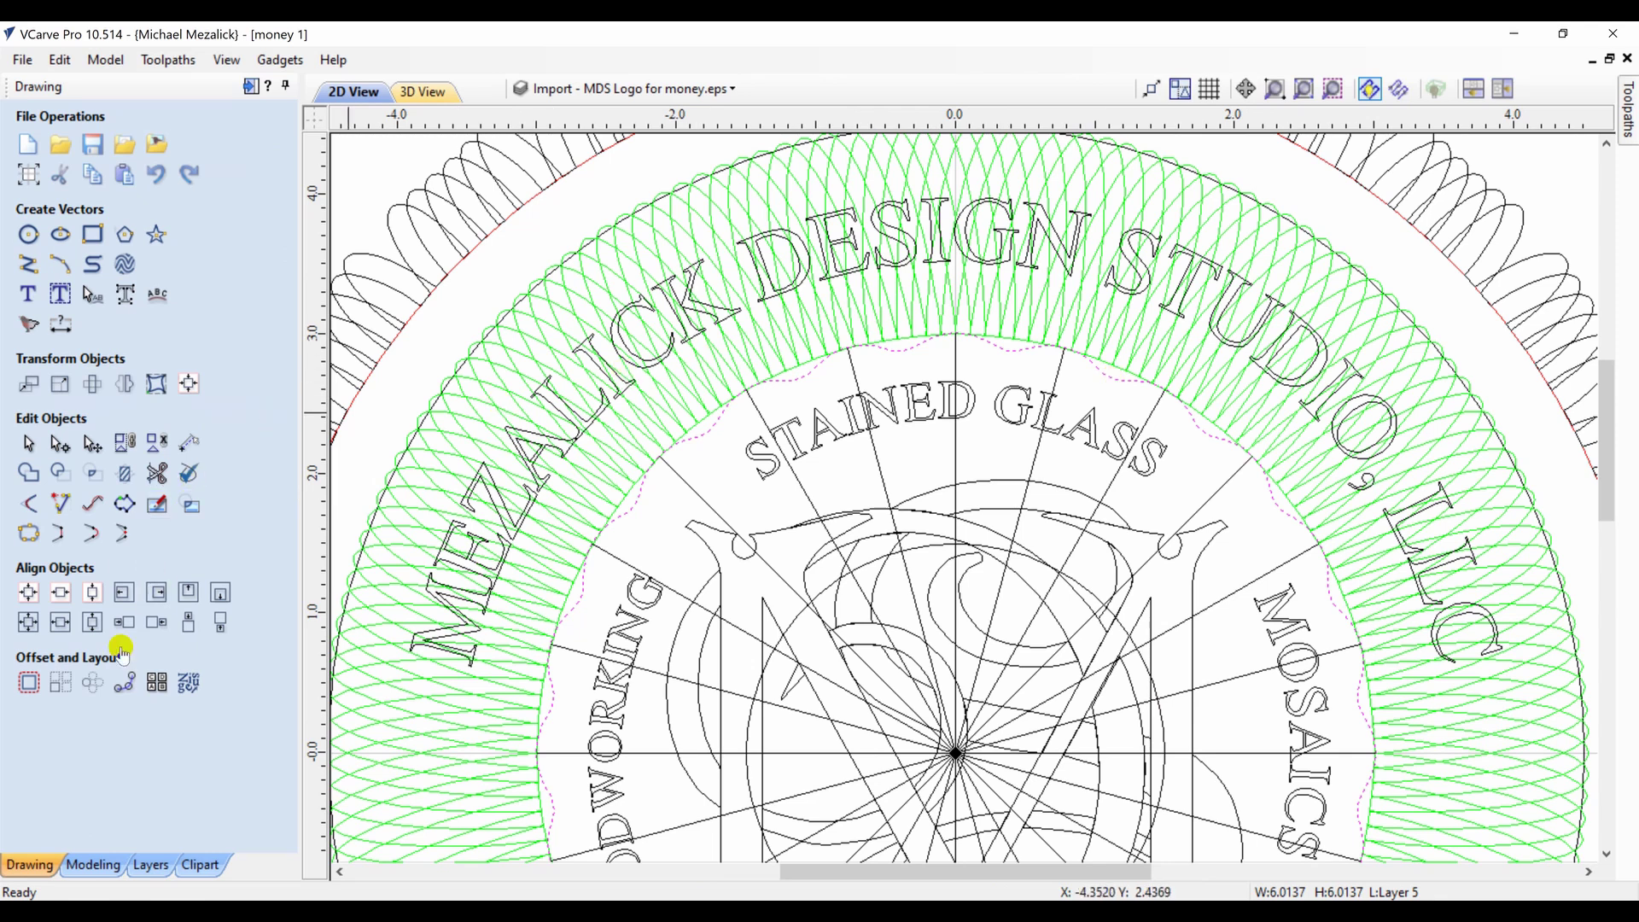
{"action": "left_click", "coordinate": [31, 683]}
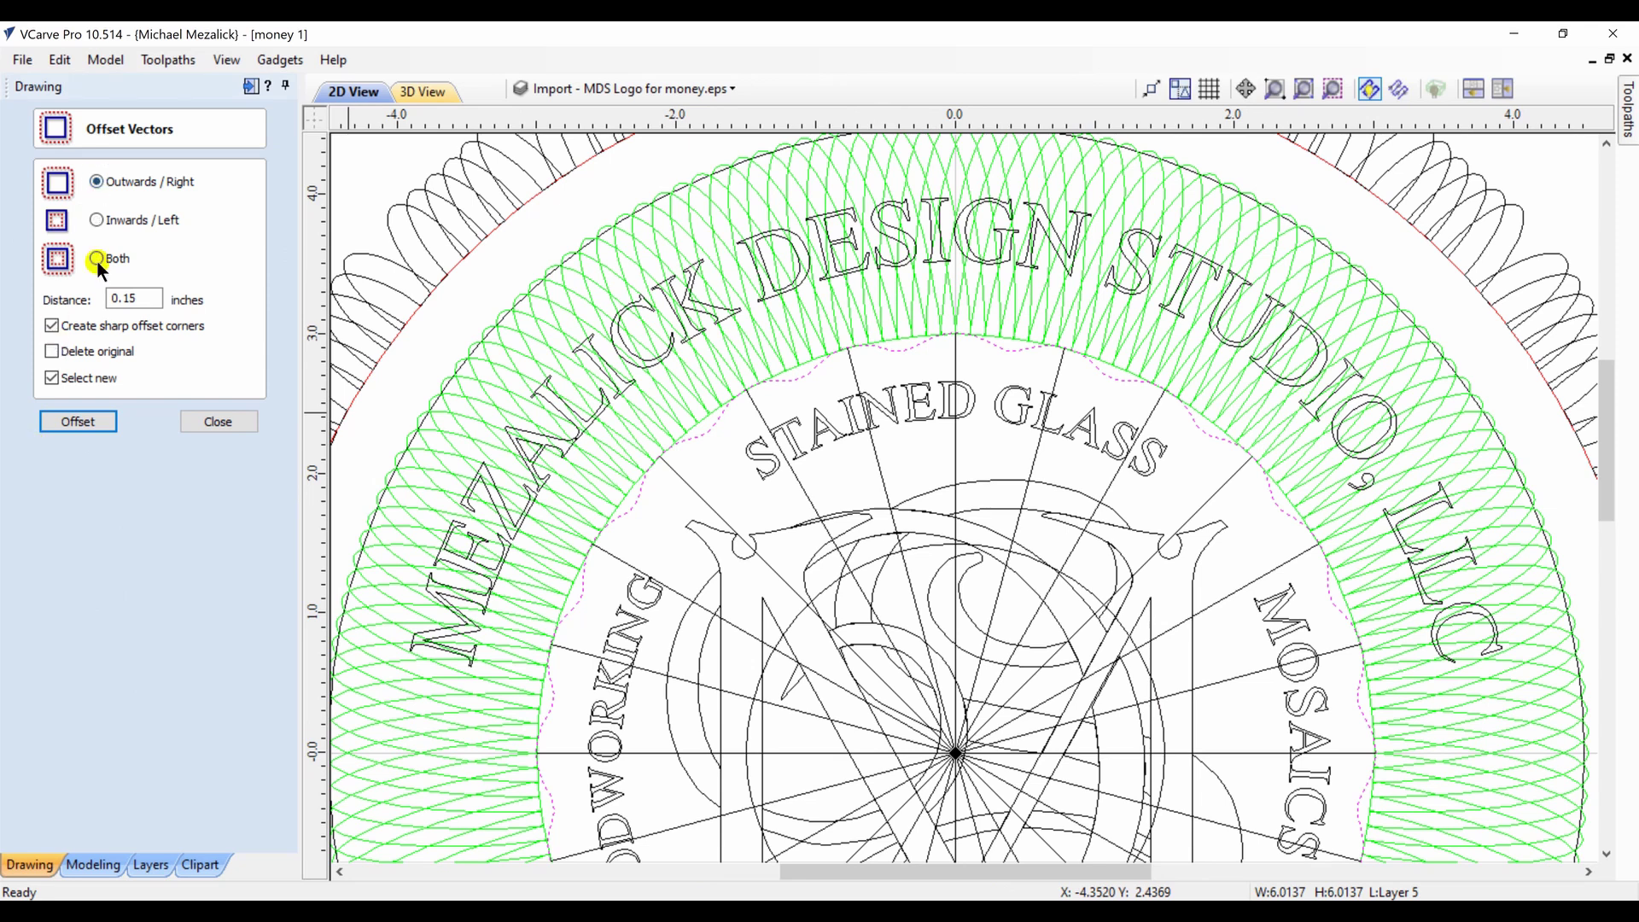
{"action": "left_click", "coordinate": [75, 422]}
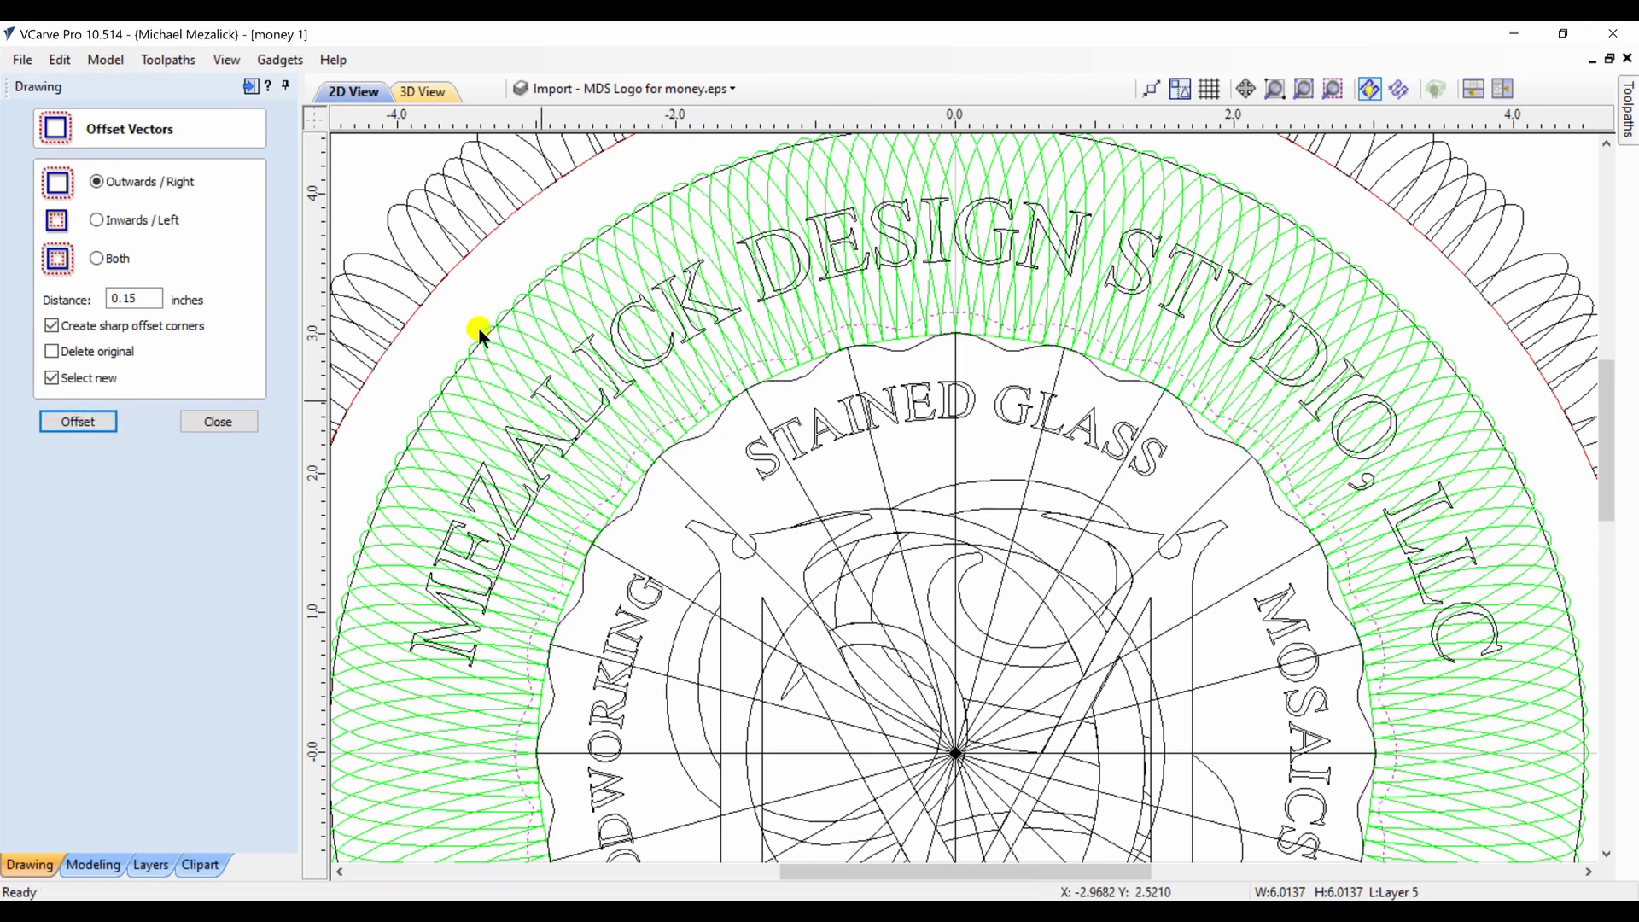
{"action": "left_click", "coordinate": [628, 508]}
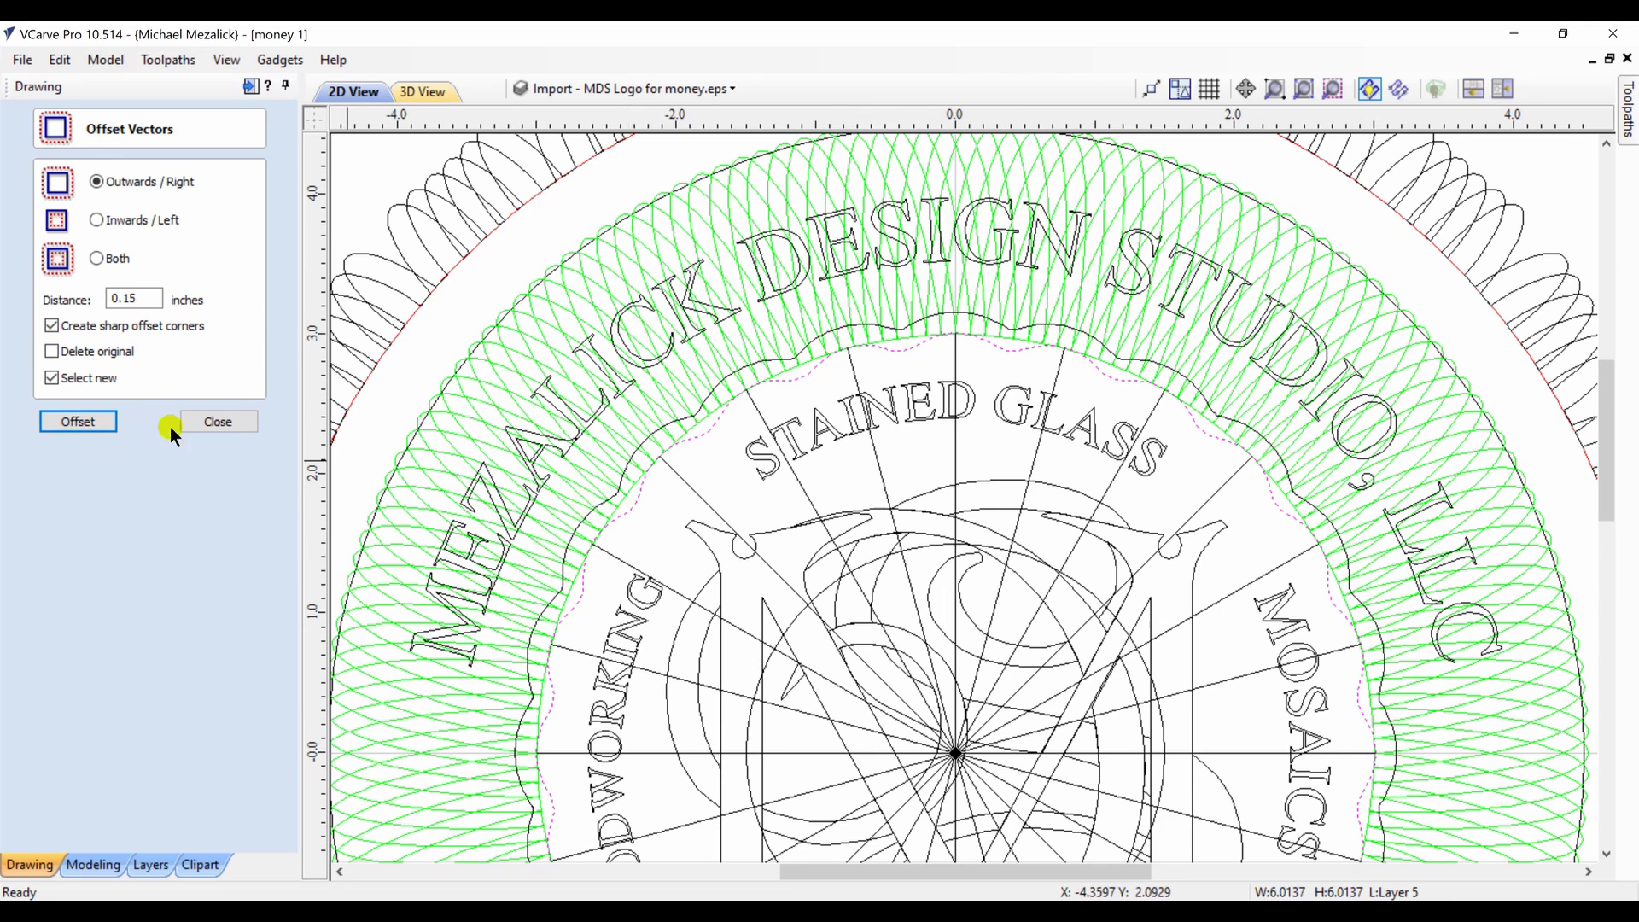
{"action": "left_click", "coordinate": [106, 423]}
{"action": "key", "text": "ctrl+z"}
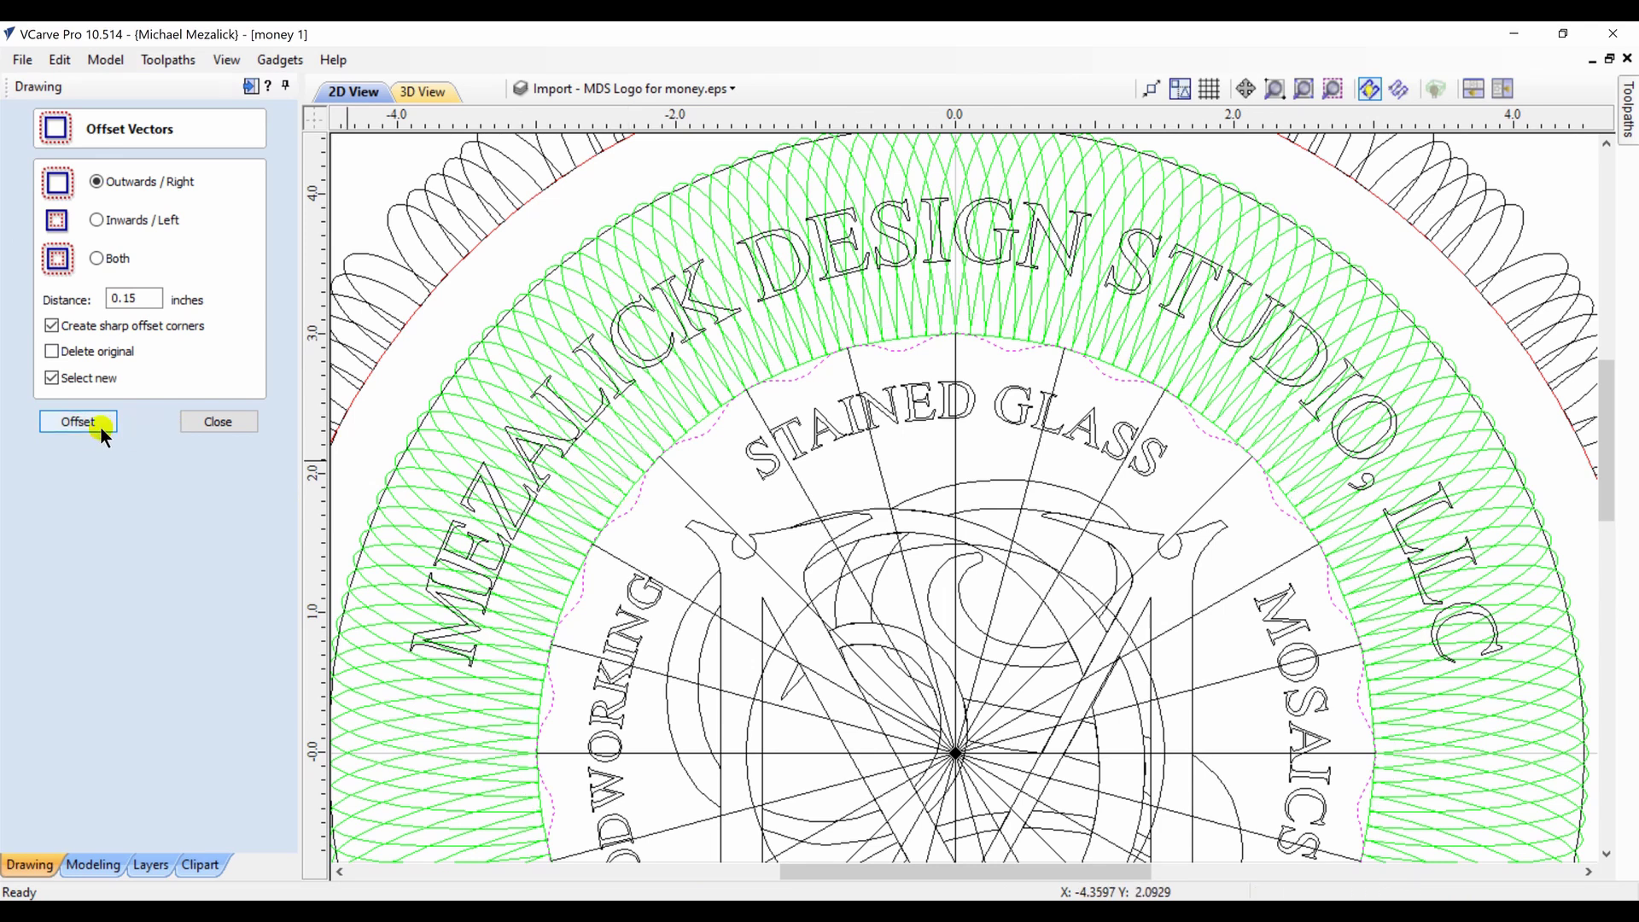
Offset the wavy inner border outward by 0.1 inches and reselect the original border
{"action": "left_click", "coordinate": [148, 299]}
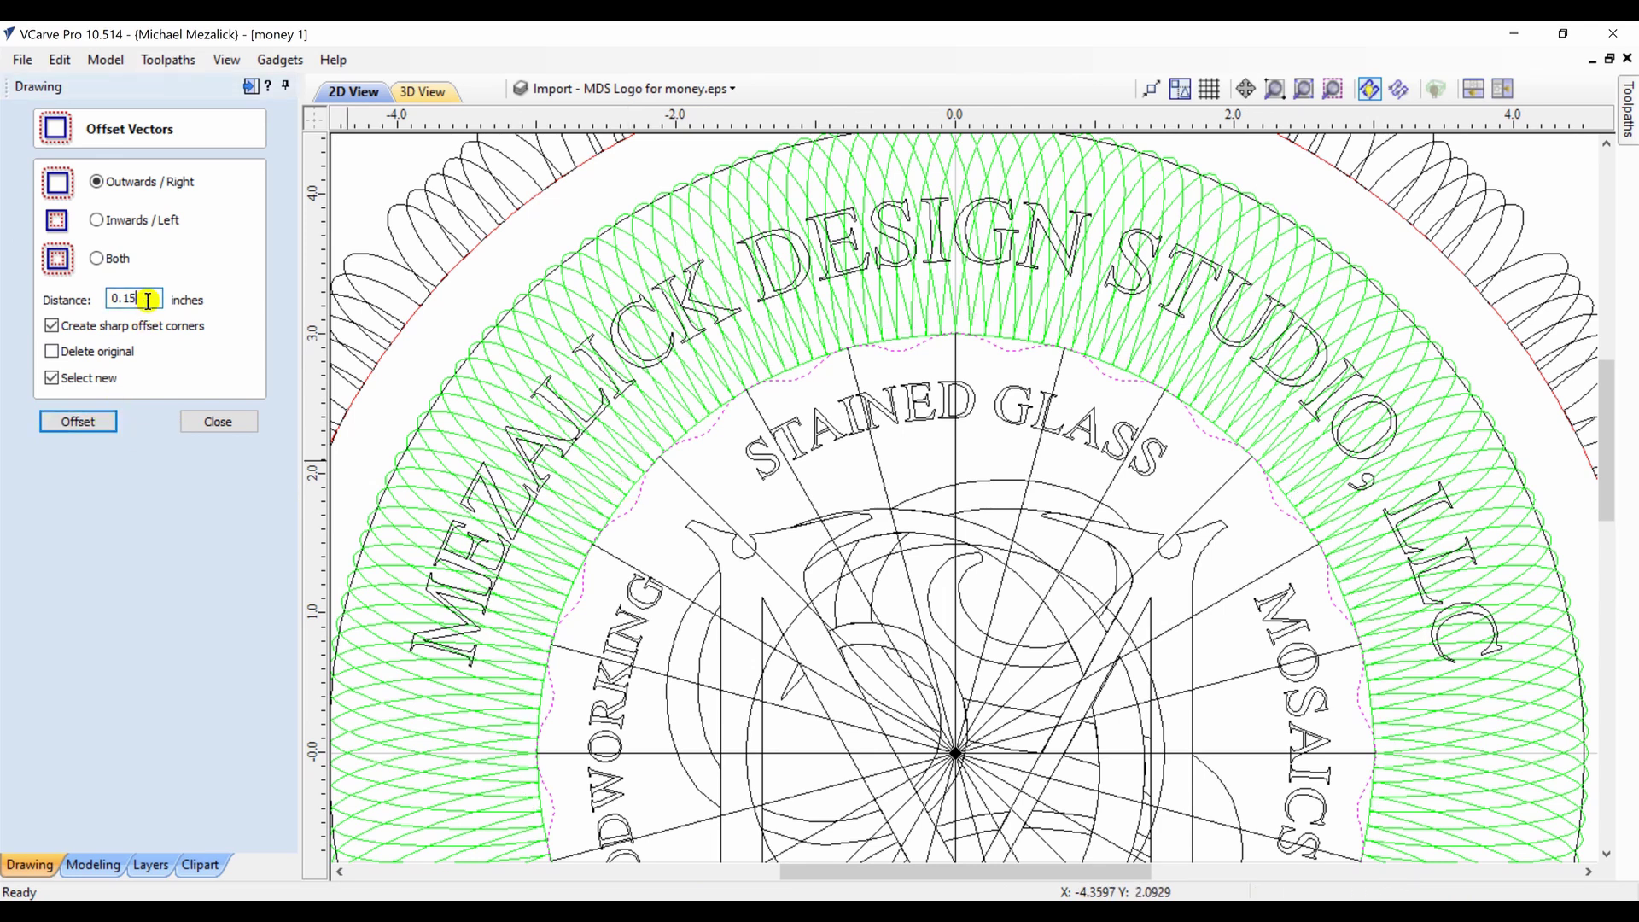
{"action": "key", "text": "BackSpace"}
{"action": "left_click", "coordinate": [90, 419]}
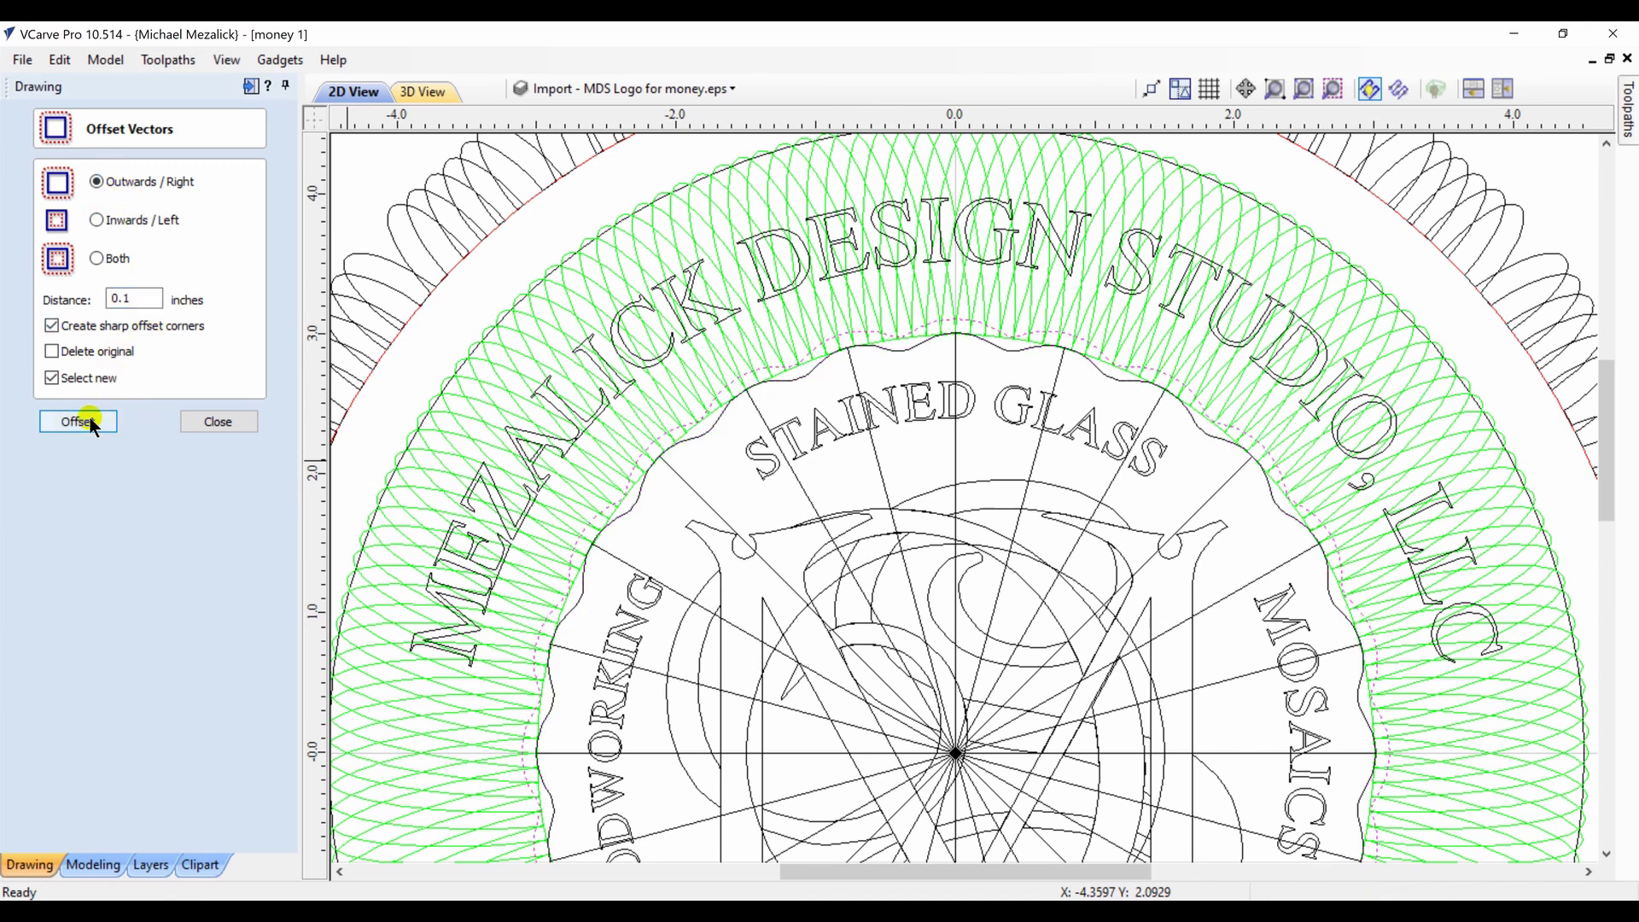
{"action": "left_click", "coordinate": [633, 504]}
{"action": "left_click", "coordinate": [634, 504]}
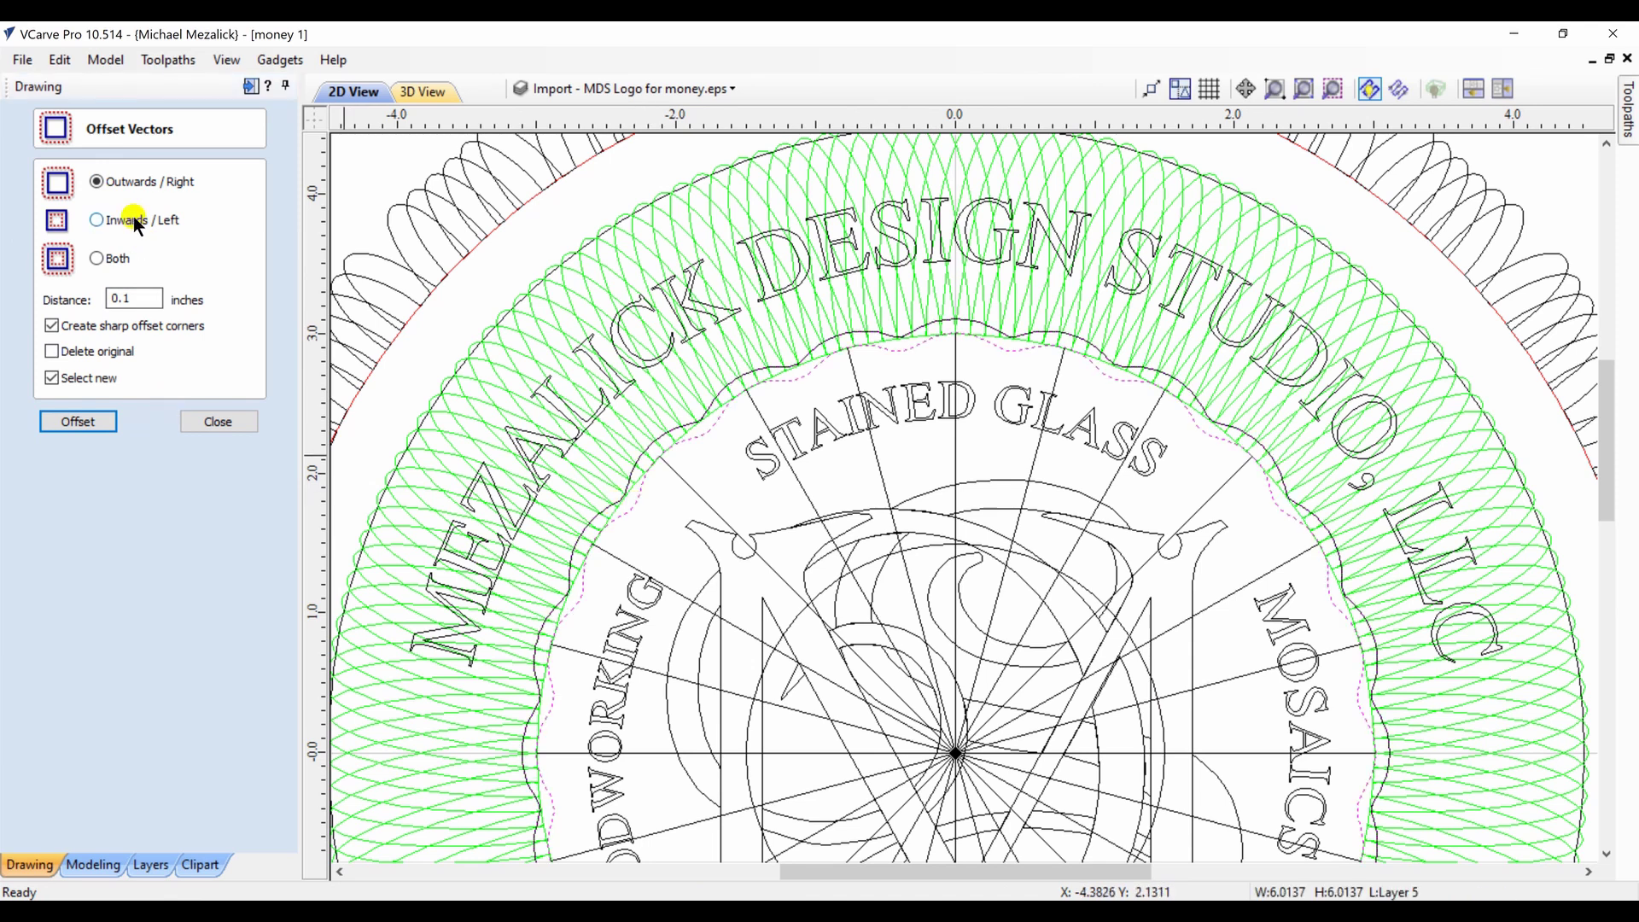
Offset the wavy border inward repeatedly at 0.1 inches to build concentric rings from the words down to the centre logo
{"action": "left_click", "coordinate": [96, 219]}
{"action": "left_click", "coordinate": [78, 421]}
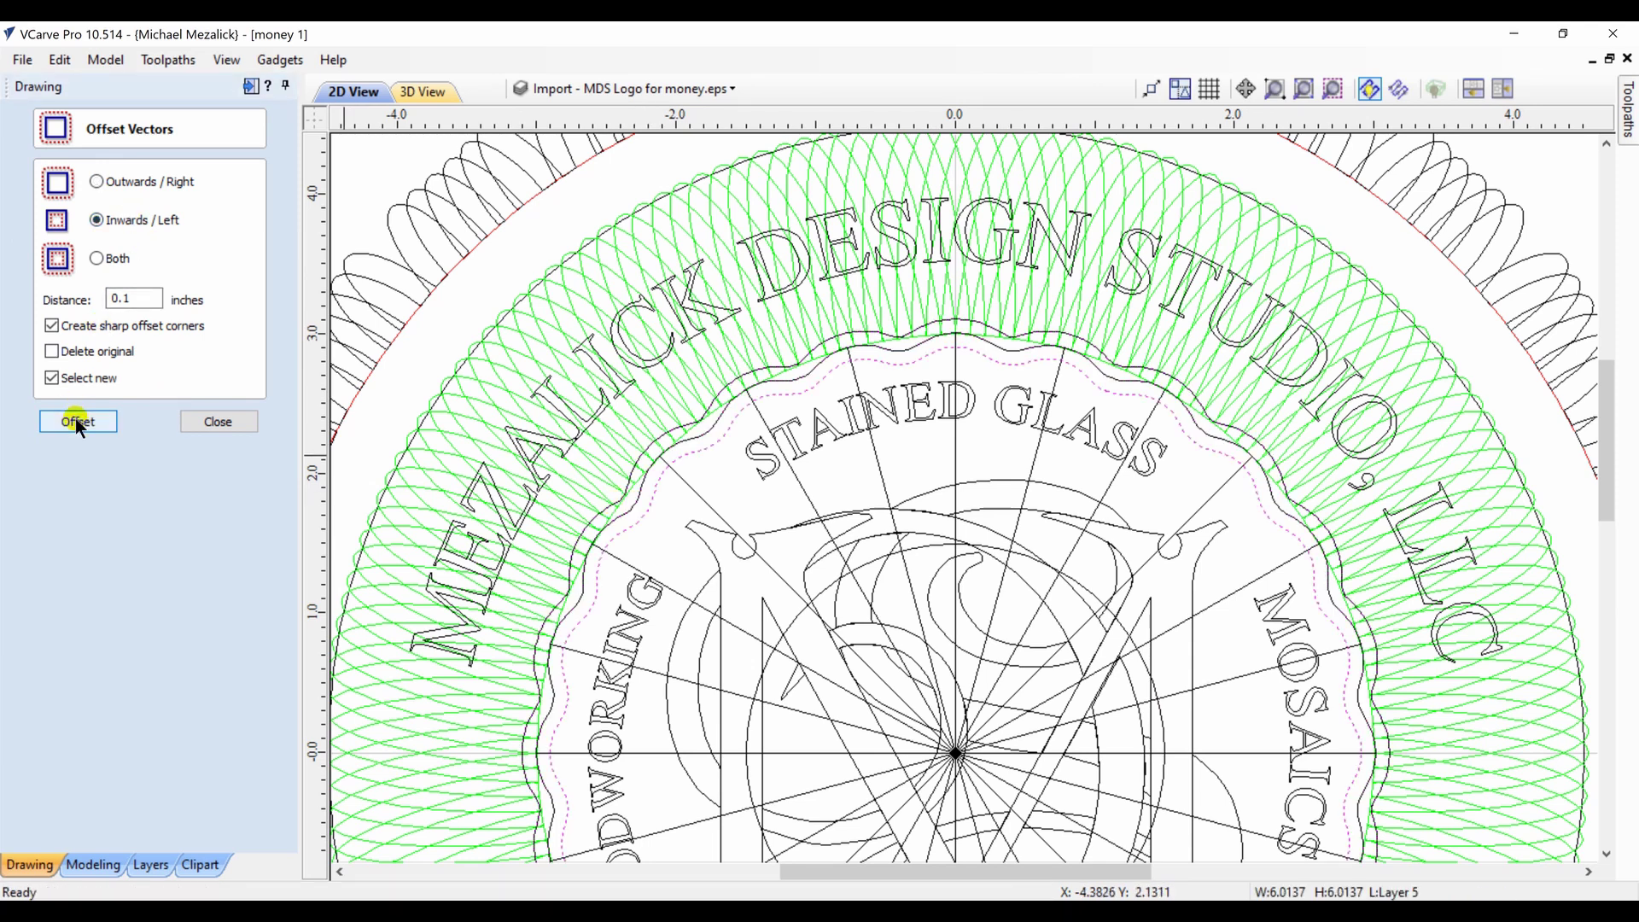
{"action": "left_click", "coordinate": [79, 422]}
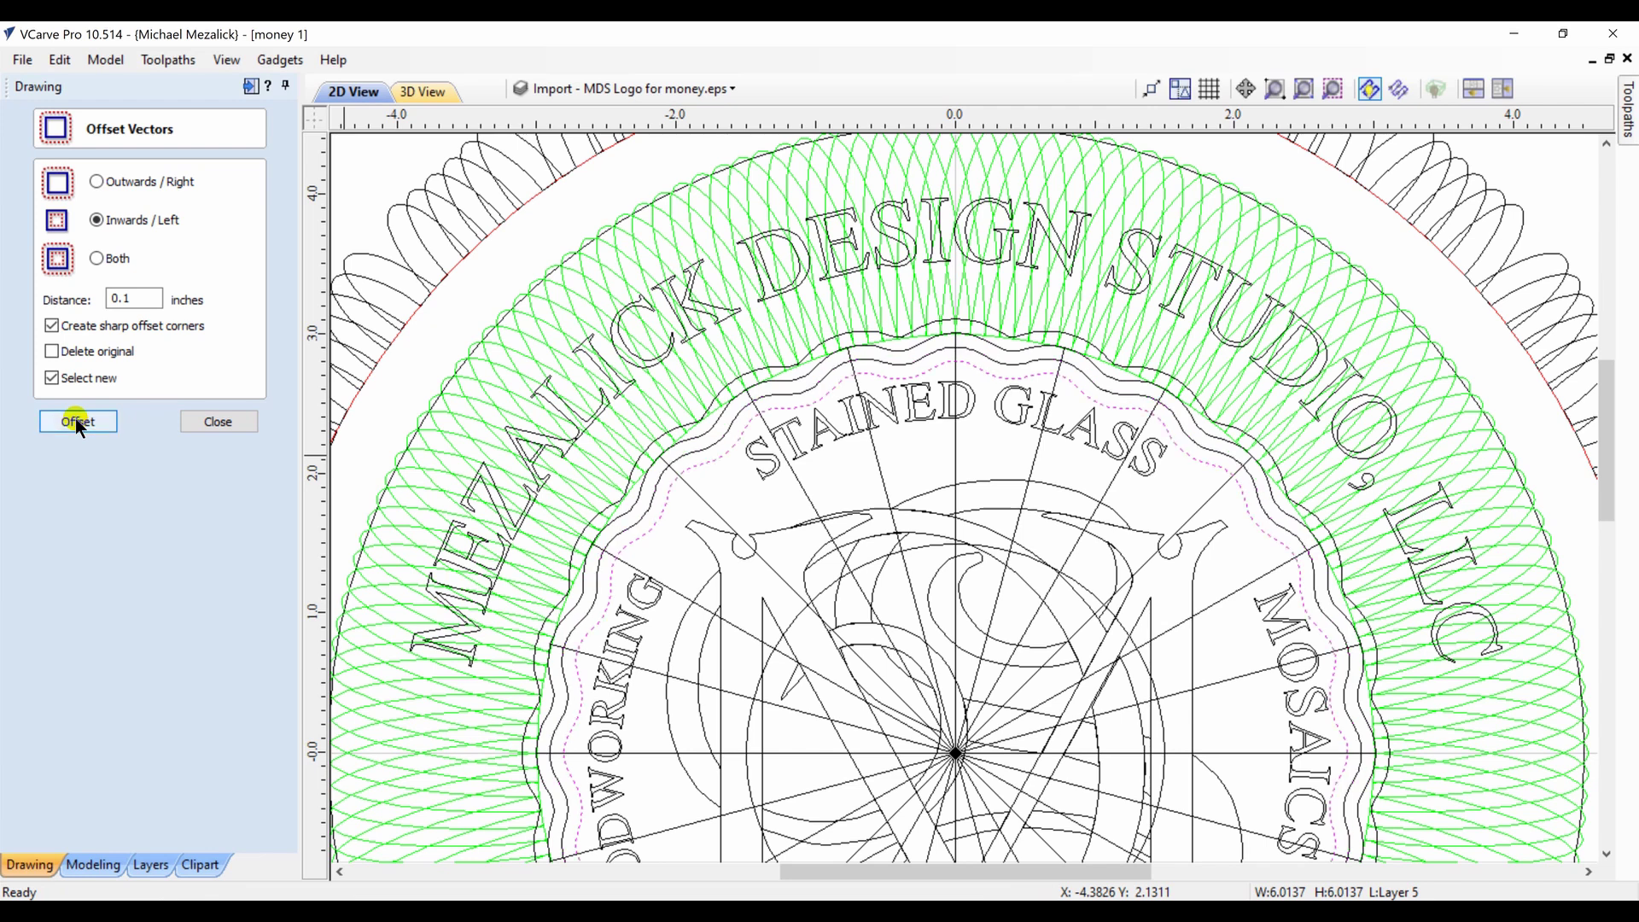
{"action": "left_click", "coordinate": [79, 422]}
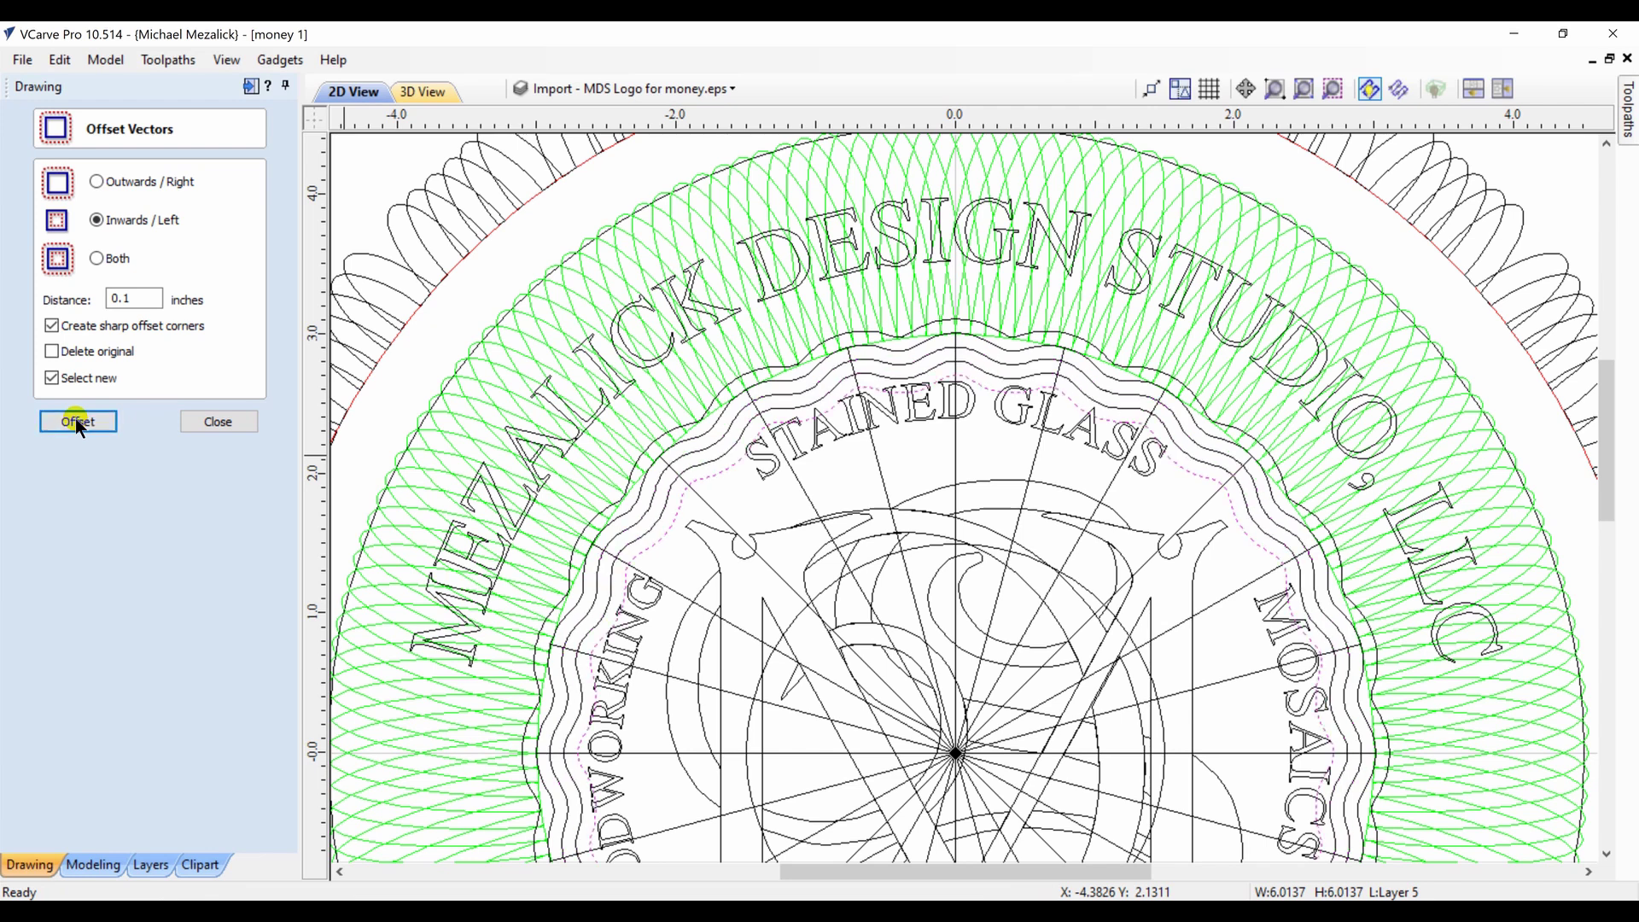
{"action": "left_click", "coordinate": [79, 422]}
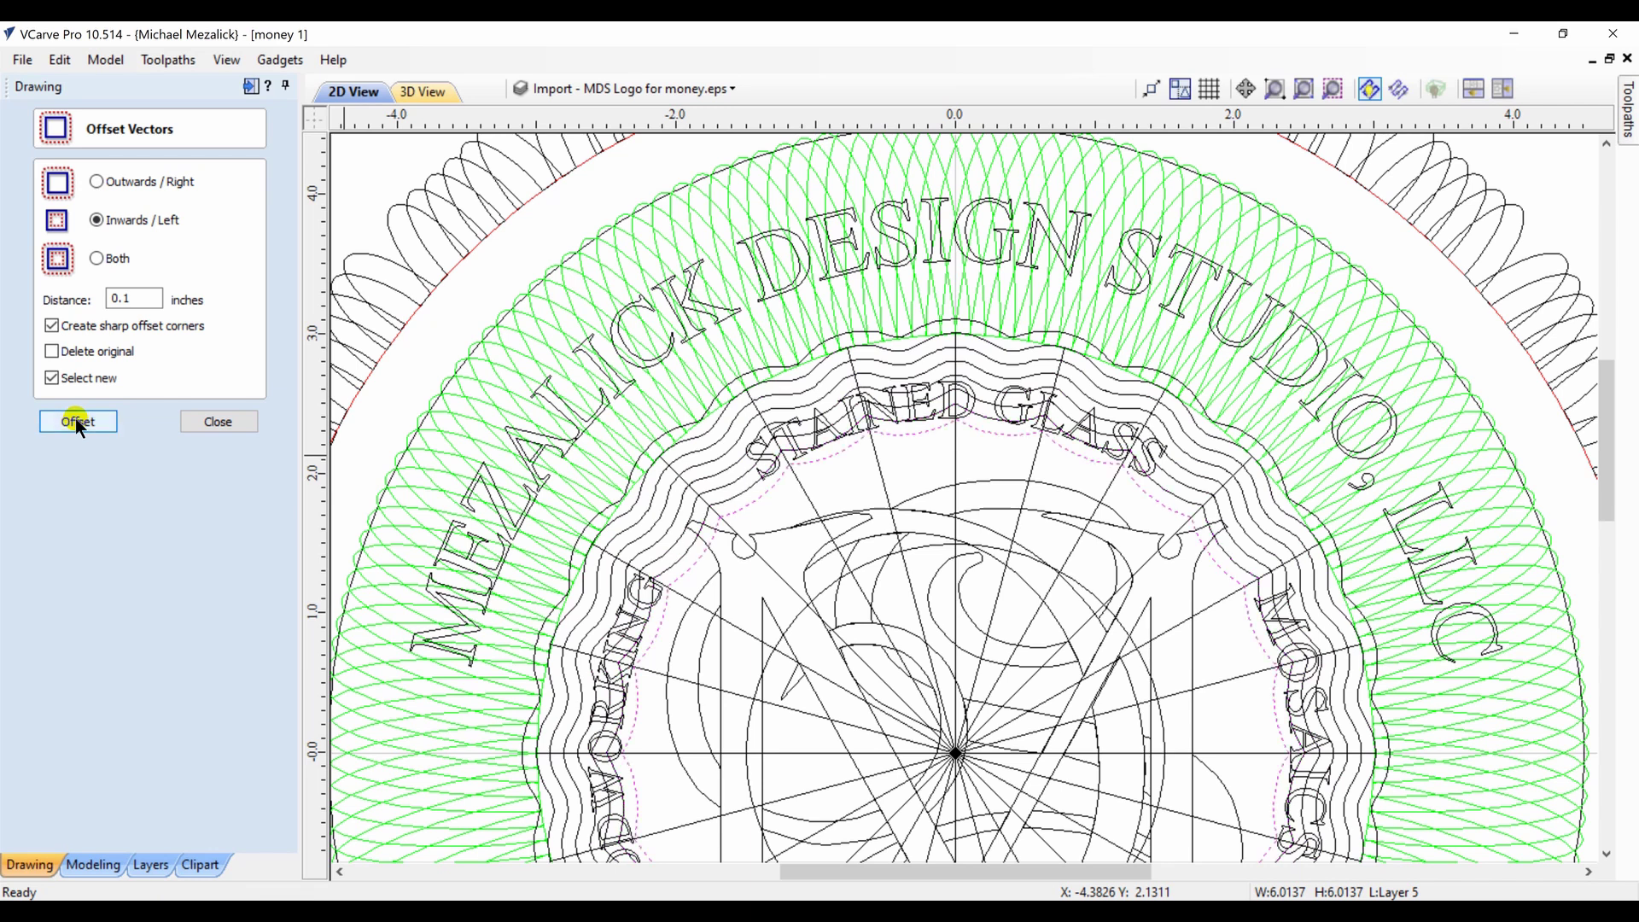
{"action": "left_click", "coordinate": [78, 422]}
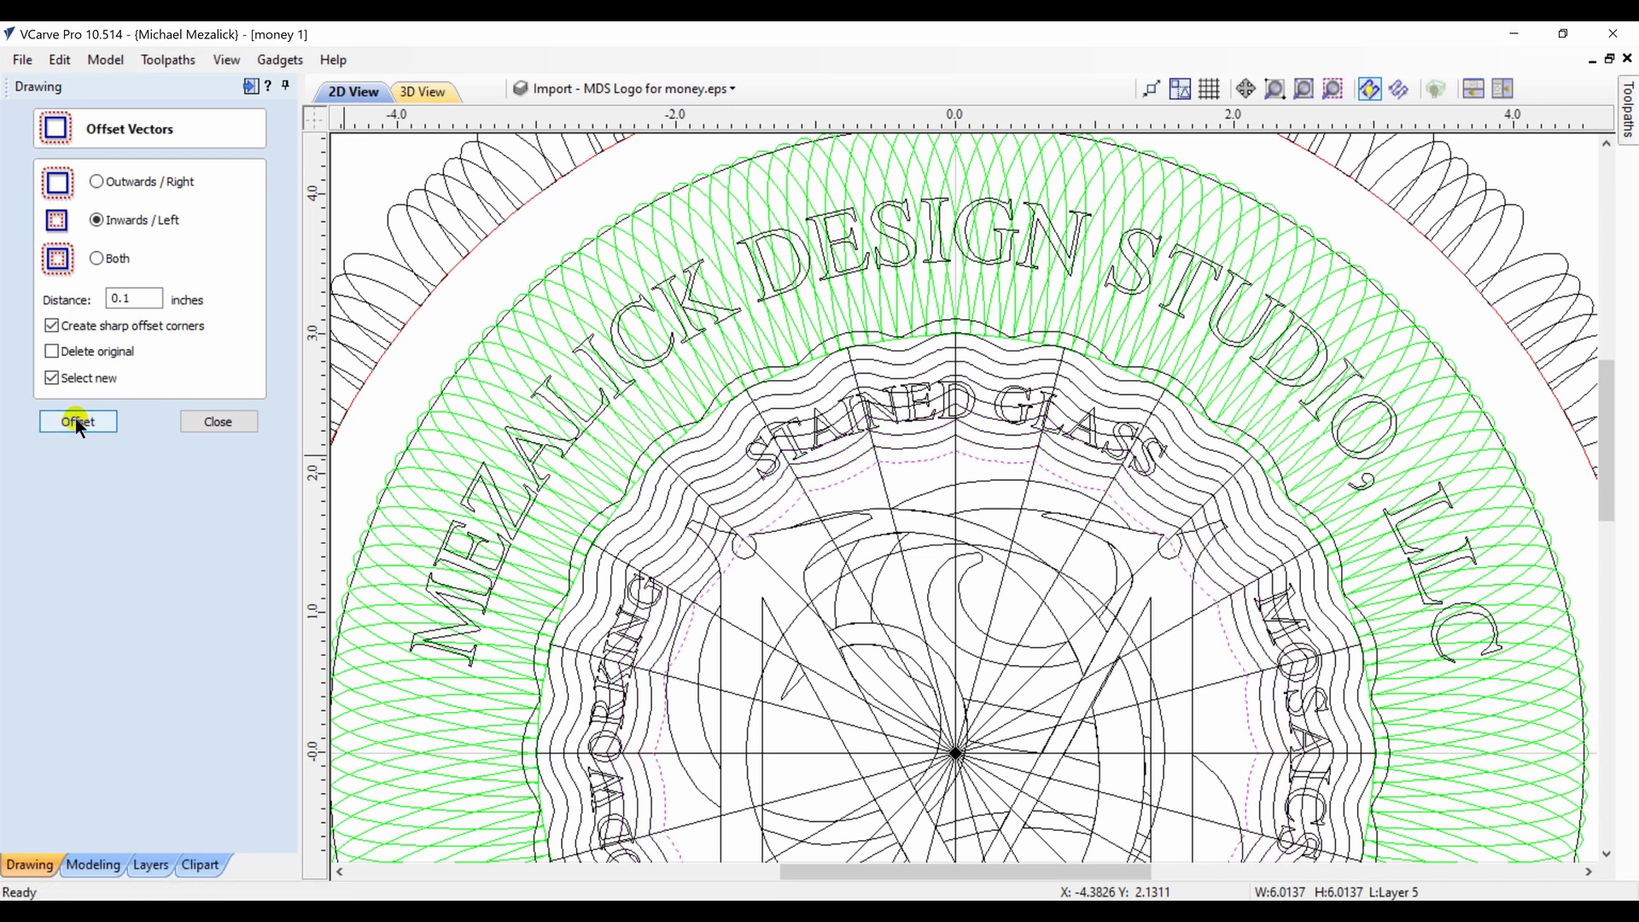
{"action": "left_click", "coordinate": [78, 422]}
{"action": "left_click", "coordinate": [78, 422]}
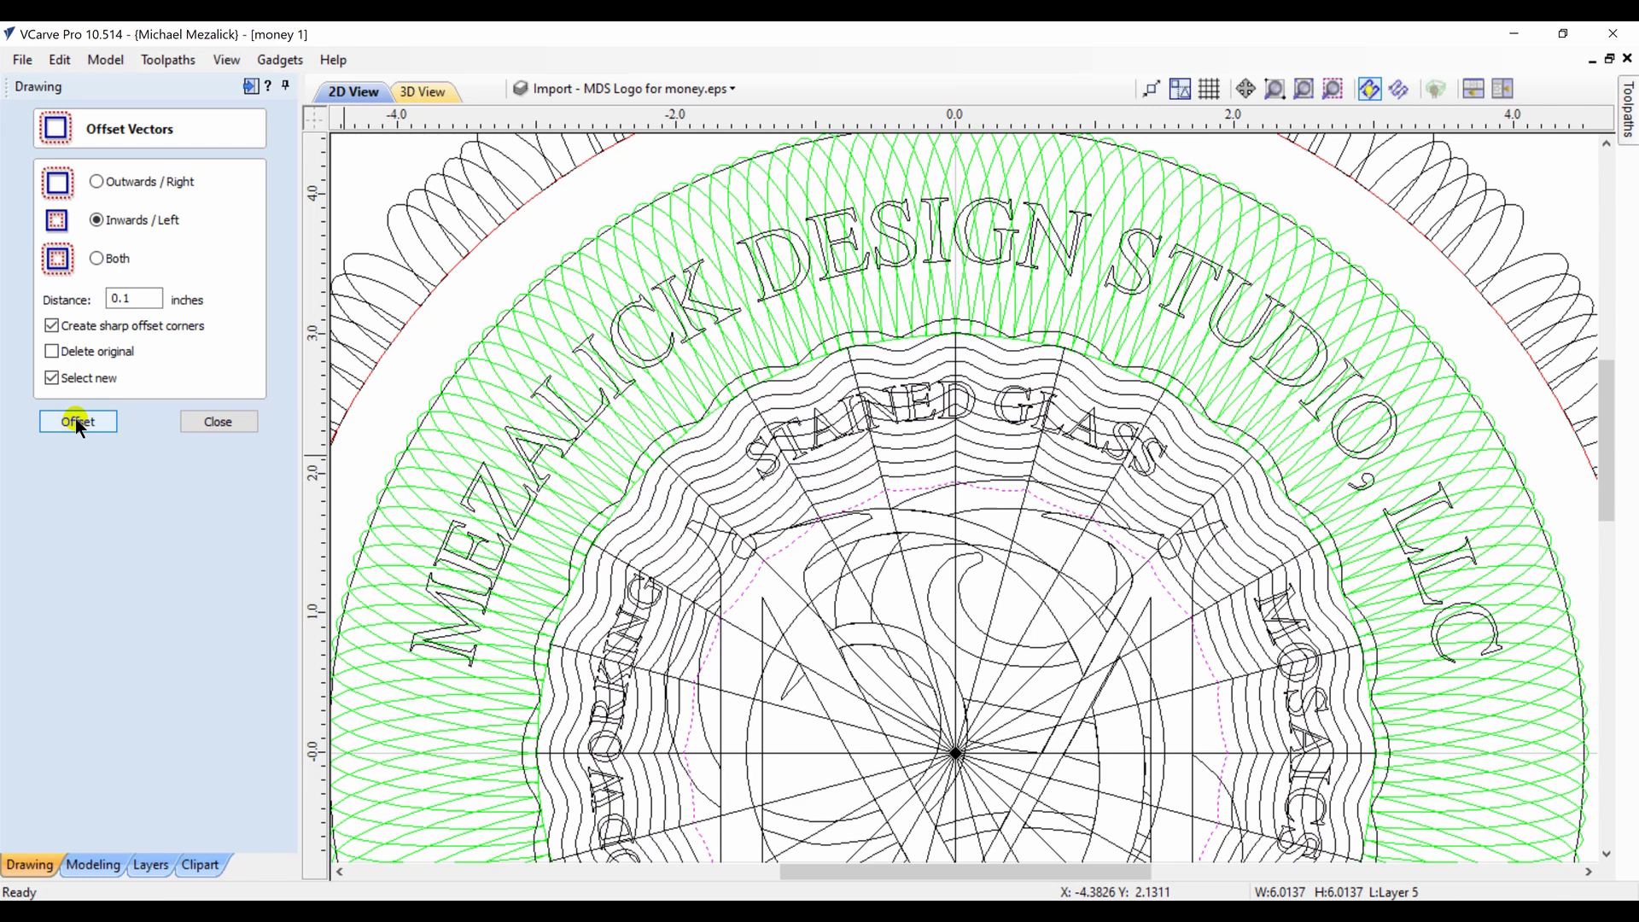
{"action": "left_click", "coordinate": [78, 421]}
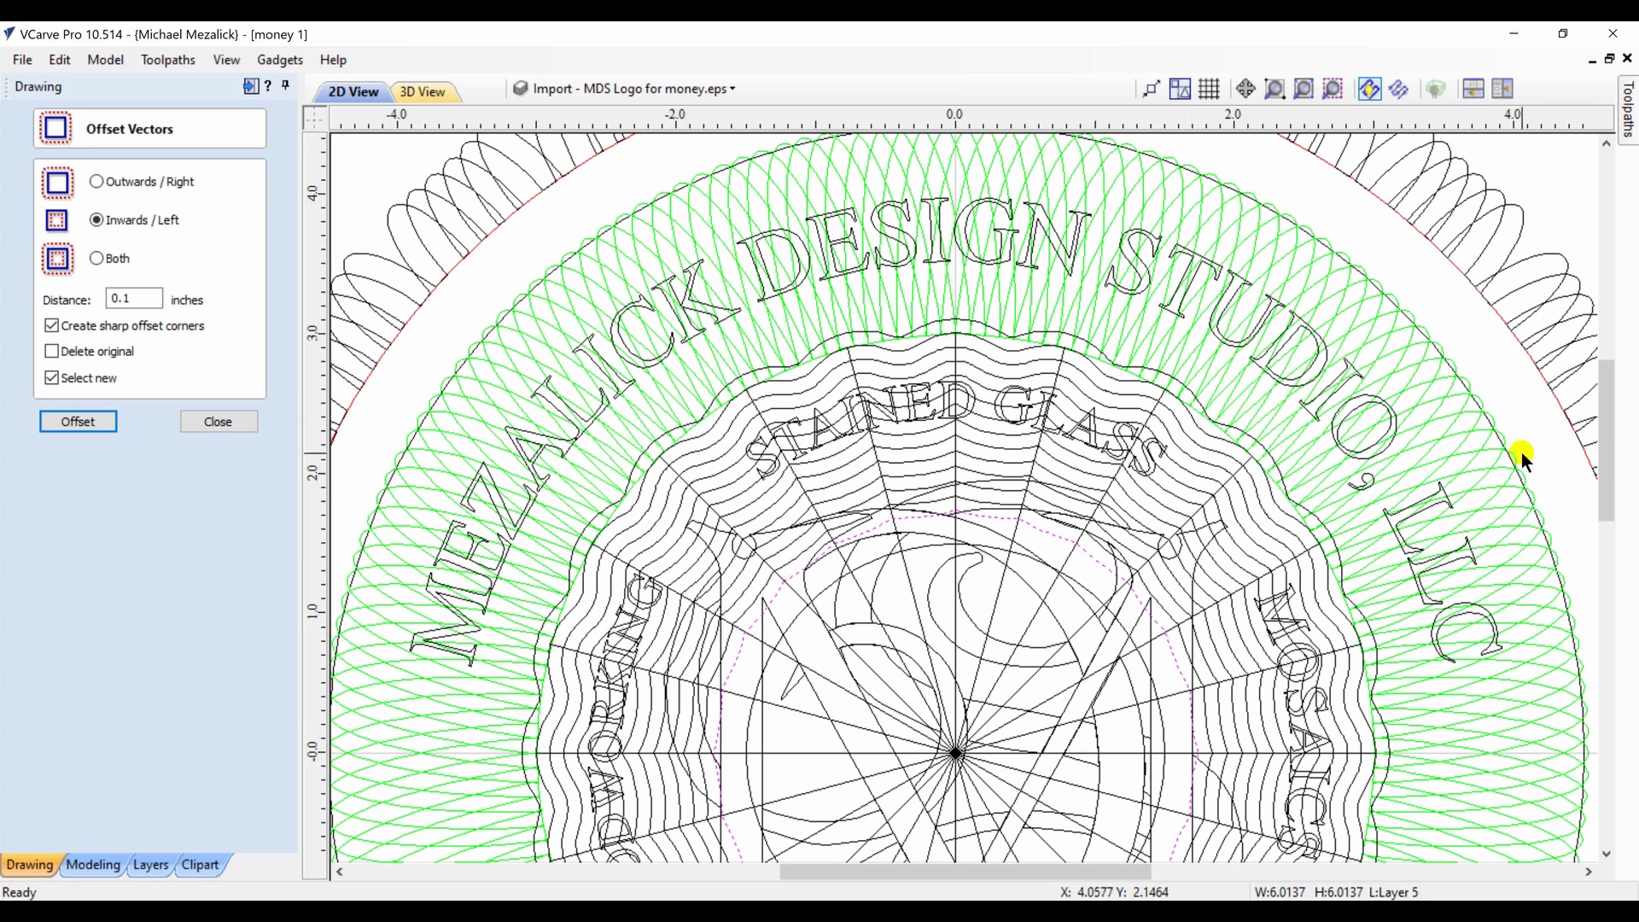
{"action": "left_click_drag", "start_coordinate": [1607, 424], "coordinate": [1605, 472]}
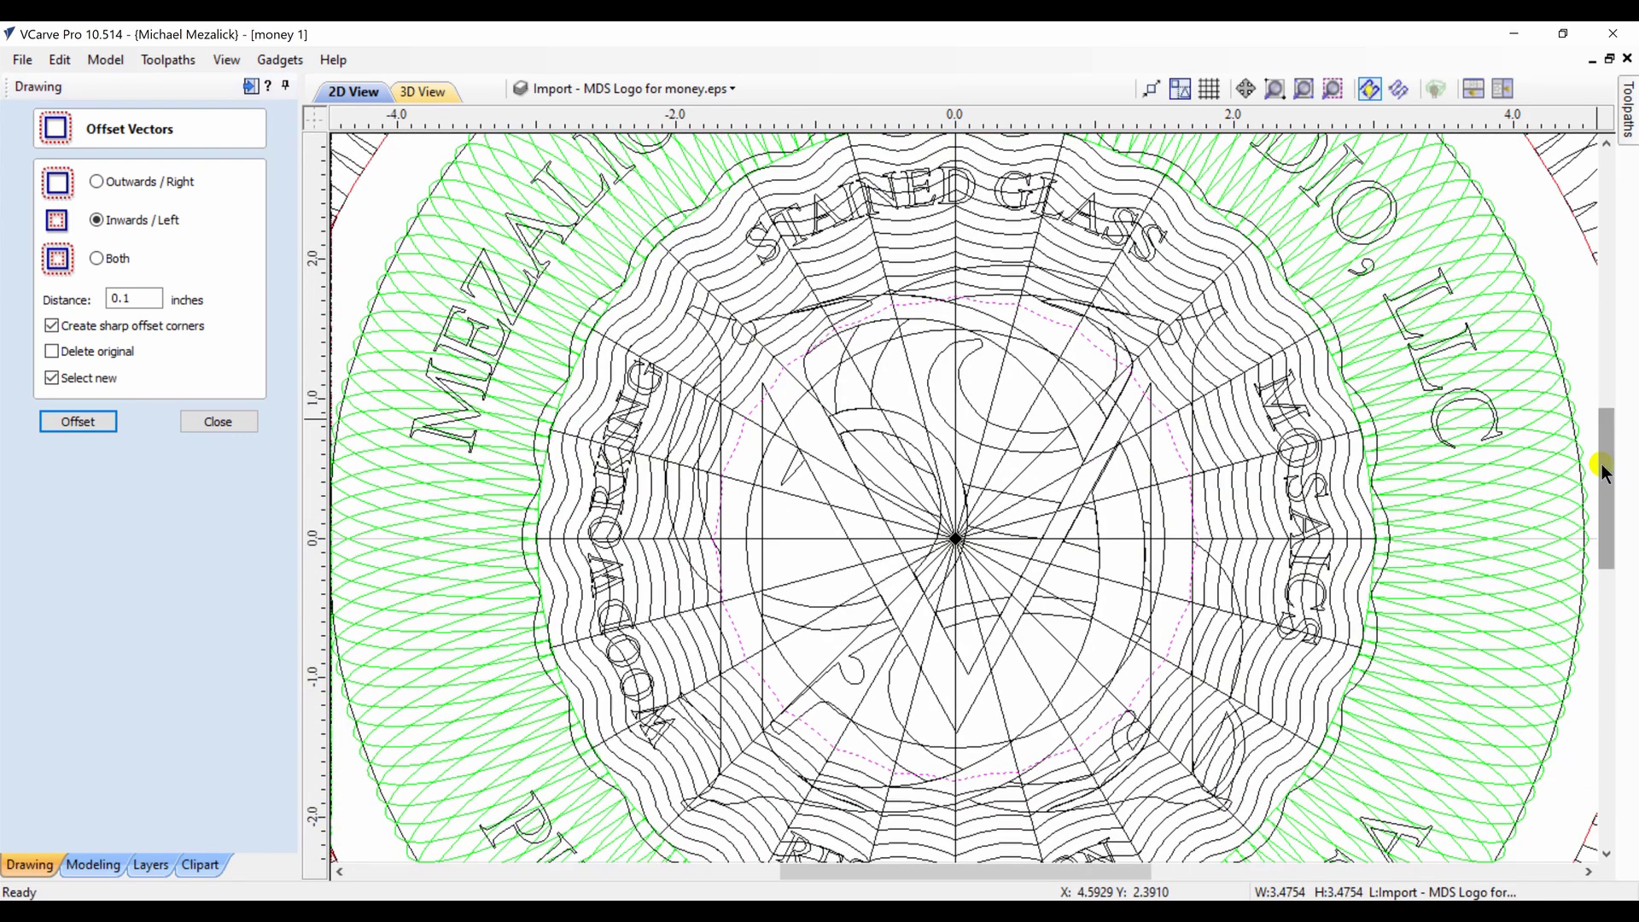
{"action": "left_click", "coordinate": [210, 421]}
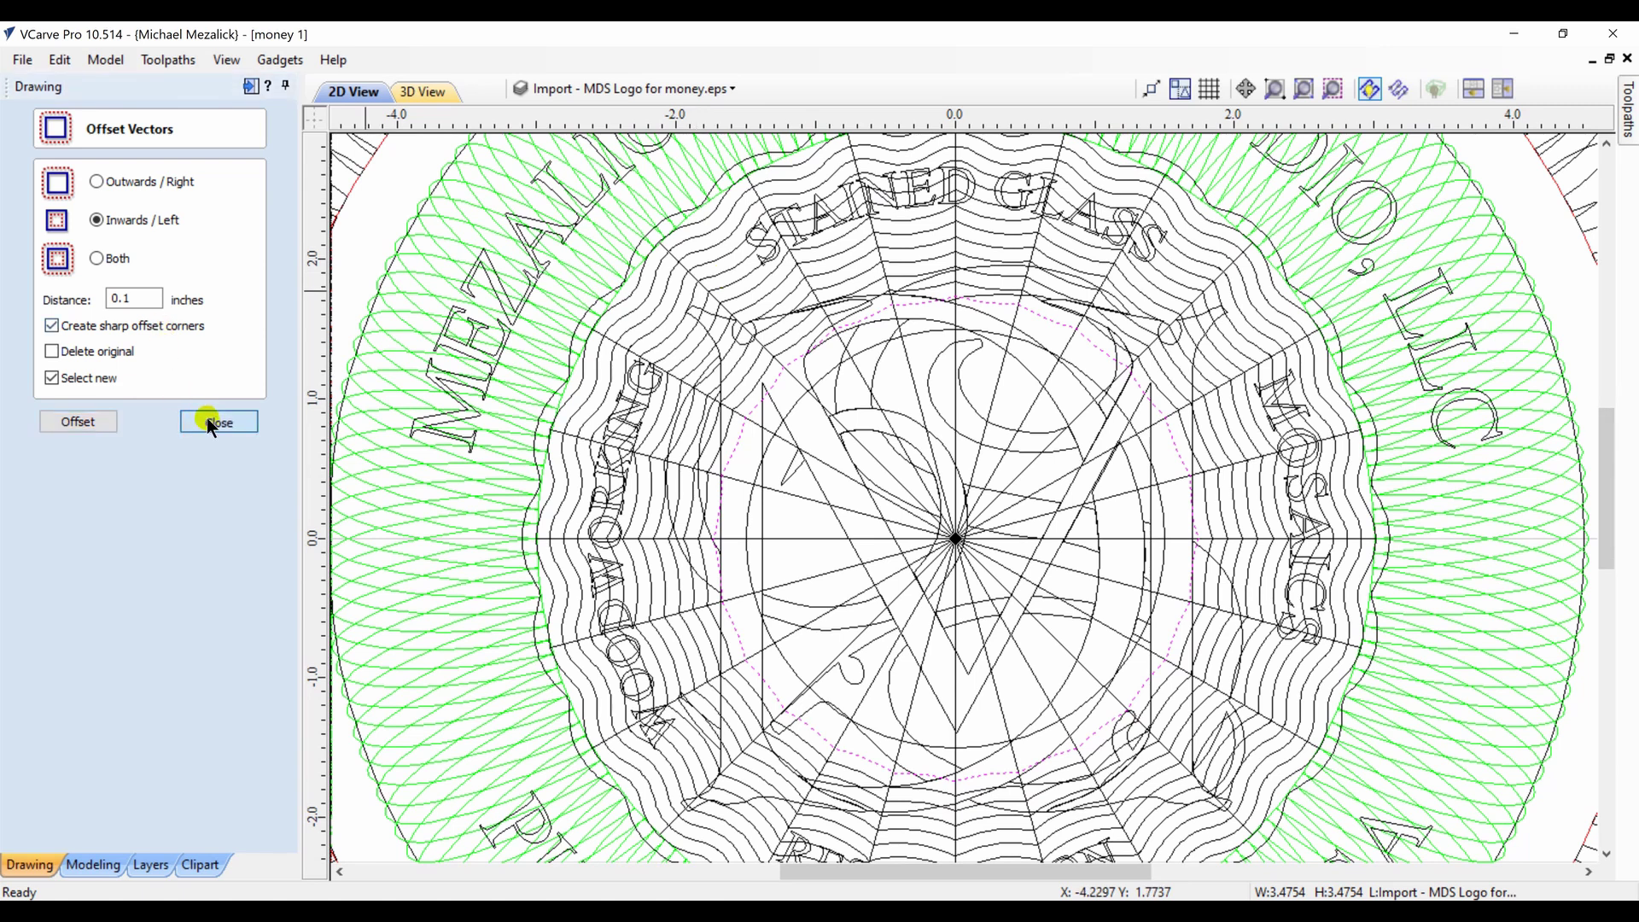
Delete the concentric wavy rings that cross the words STAINED GLASS, MOSAICS, RESTORATION and WOODWORKING
{"action": "left_click", "coordinate": [666, 322]}
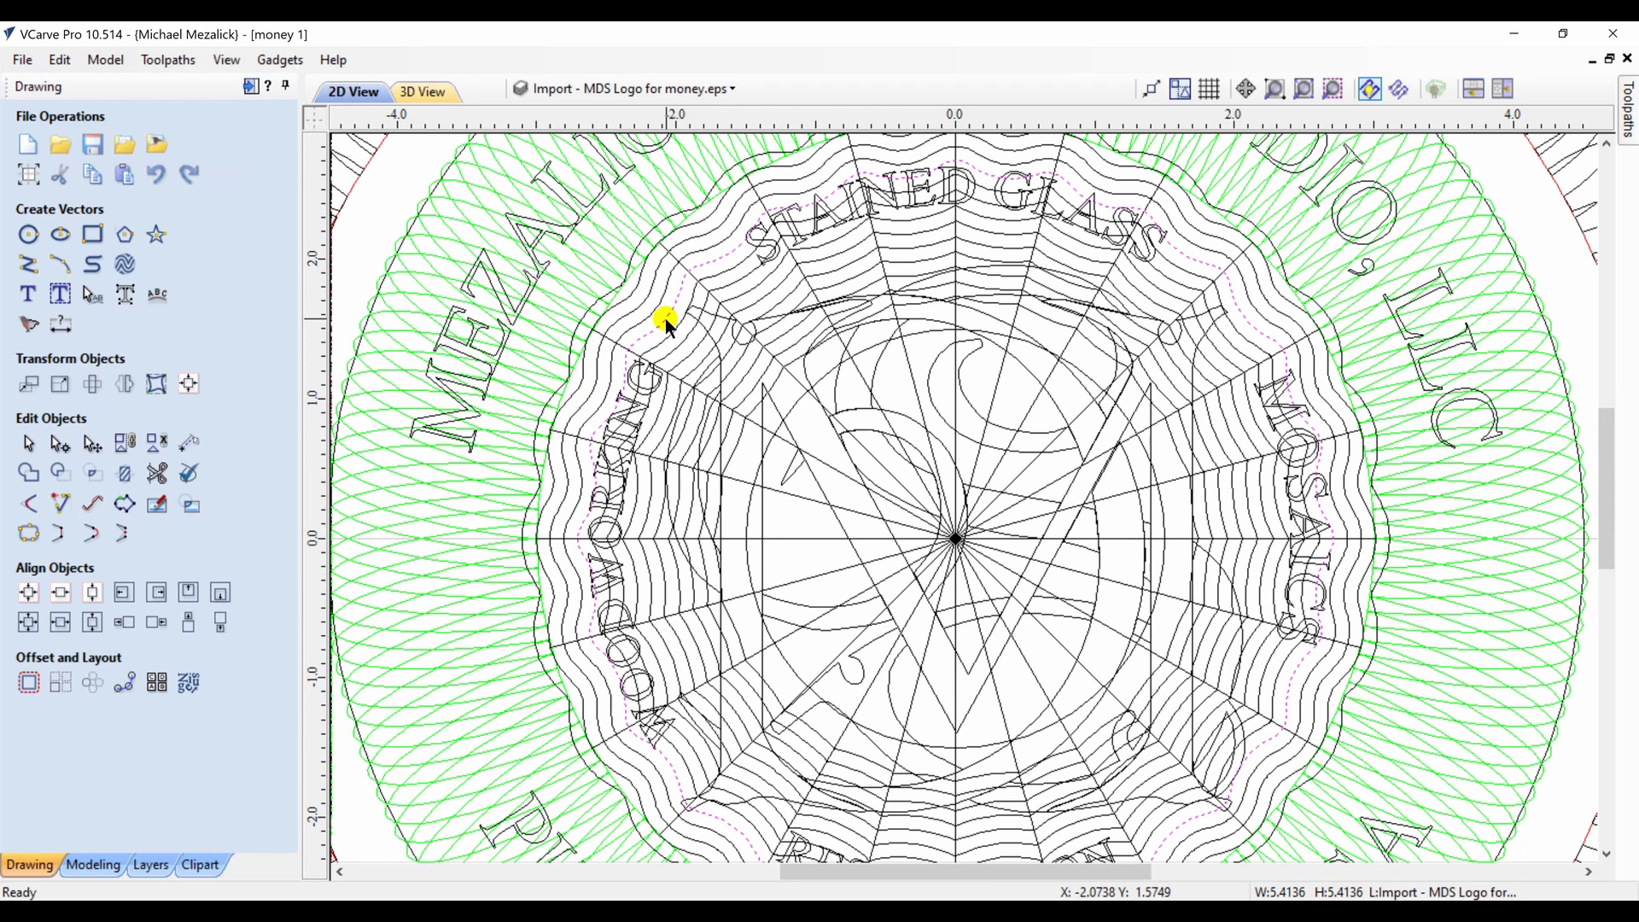
{"action": "left_click", "coordinate": [673, 332]}
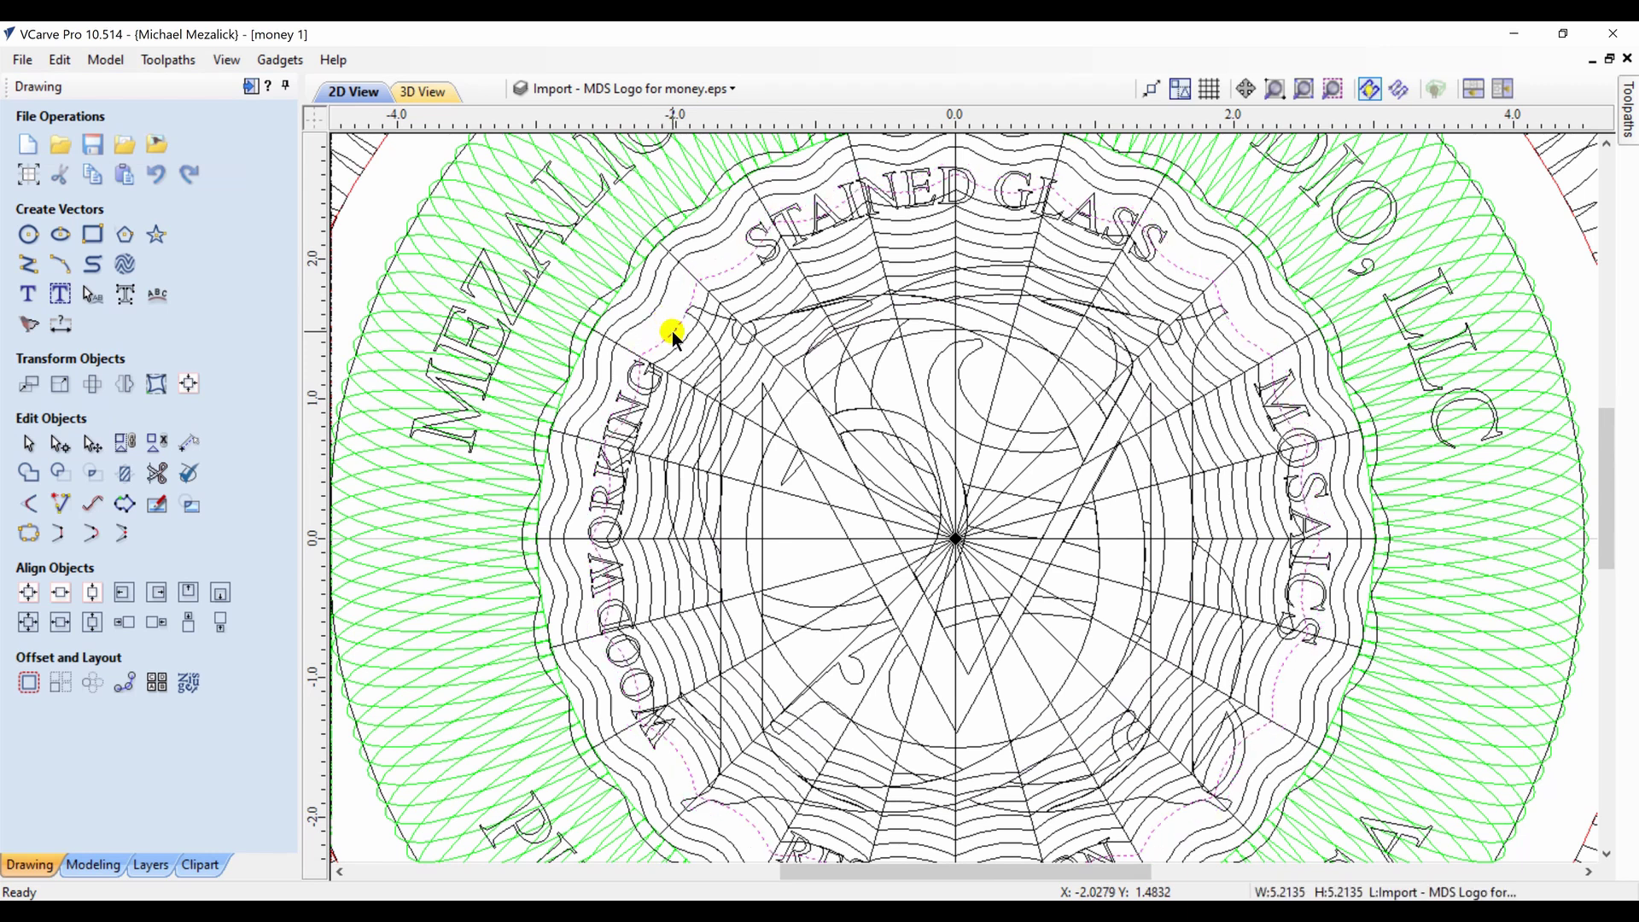
{"action": "key", "text": "Escape"}
{"action": "left_click", "coordinate": [682, 343]}
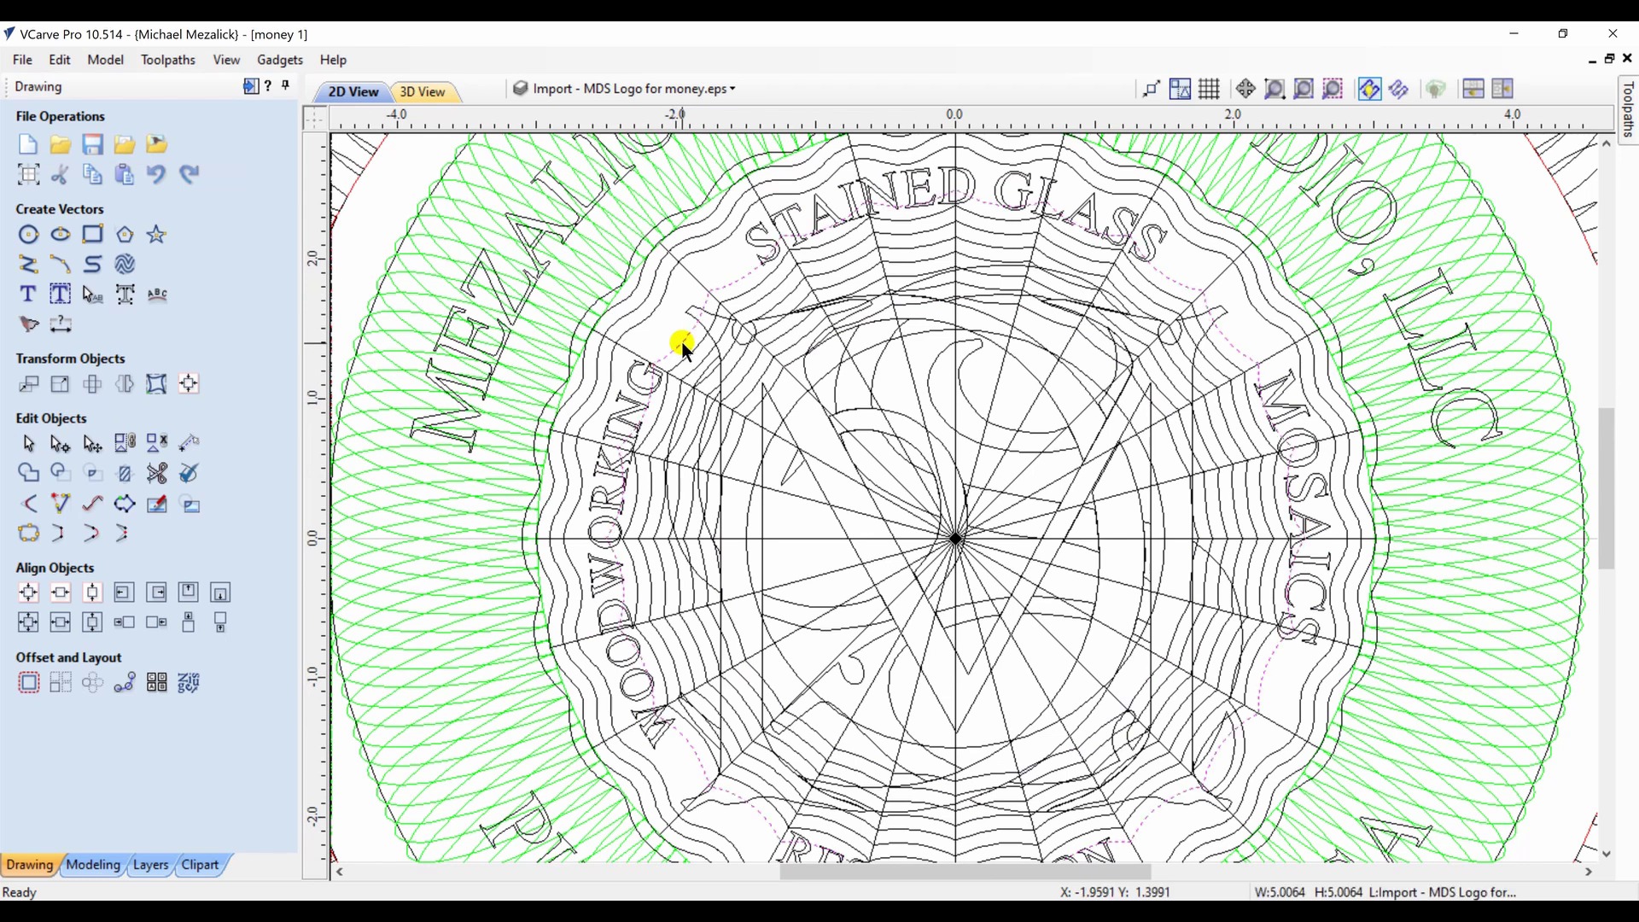
{"action": "key", "text": "Delete"}
{"action": "left_click", "coordinate": [688, 355]}
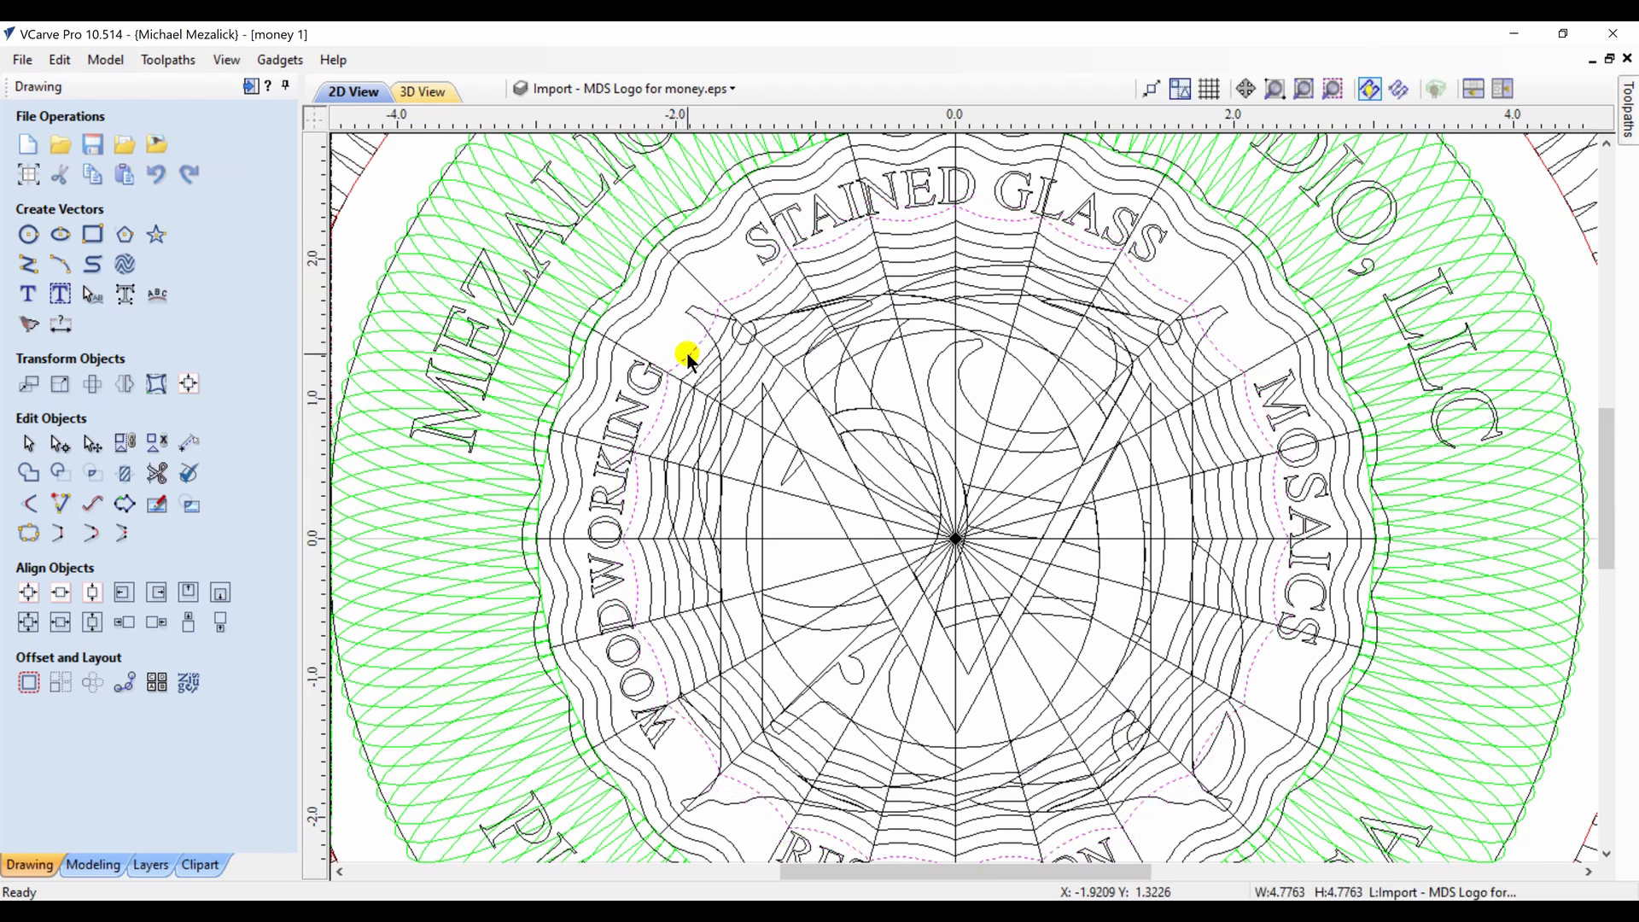
{"action": "key", "text": "Delete"}
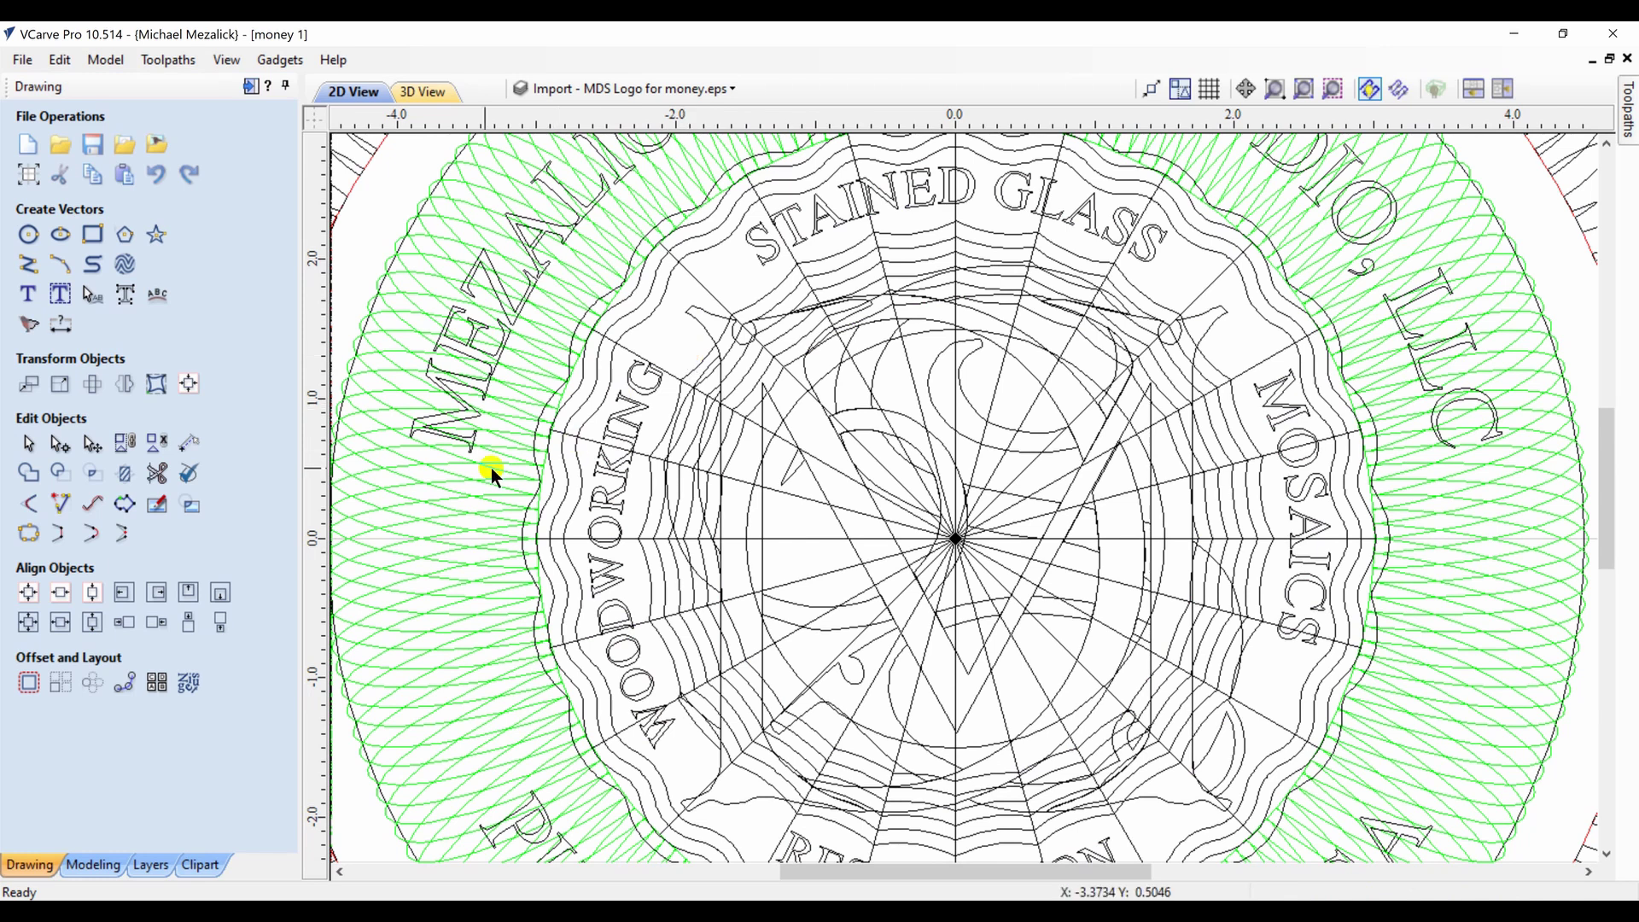
Trim the Layer 4 line pattern inside the outermost wavy border around the inner words
{"action": "double_click", "coordinate": [55, 220]}
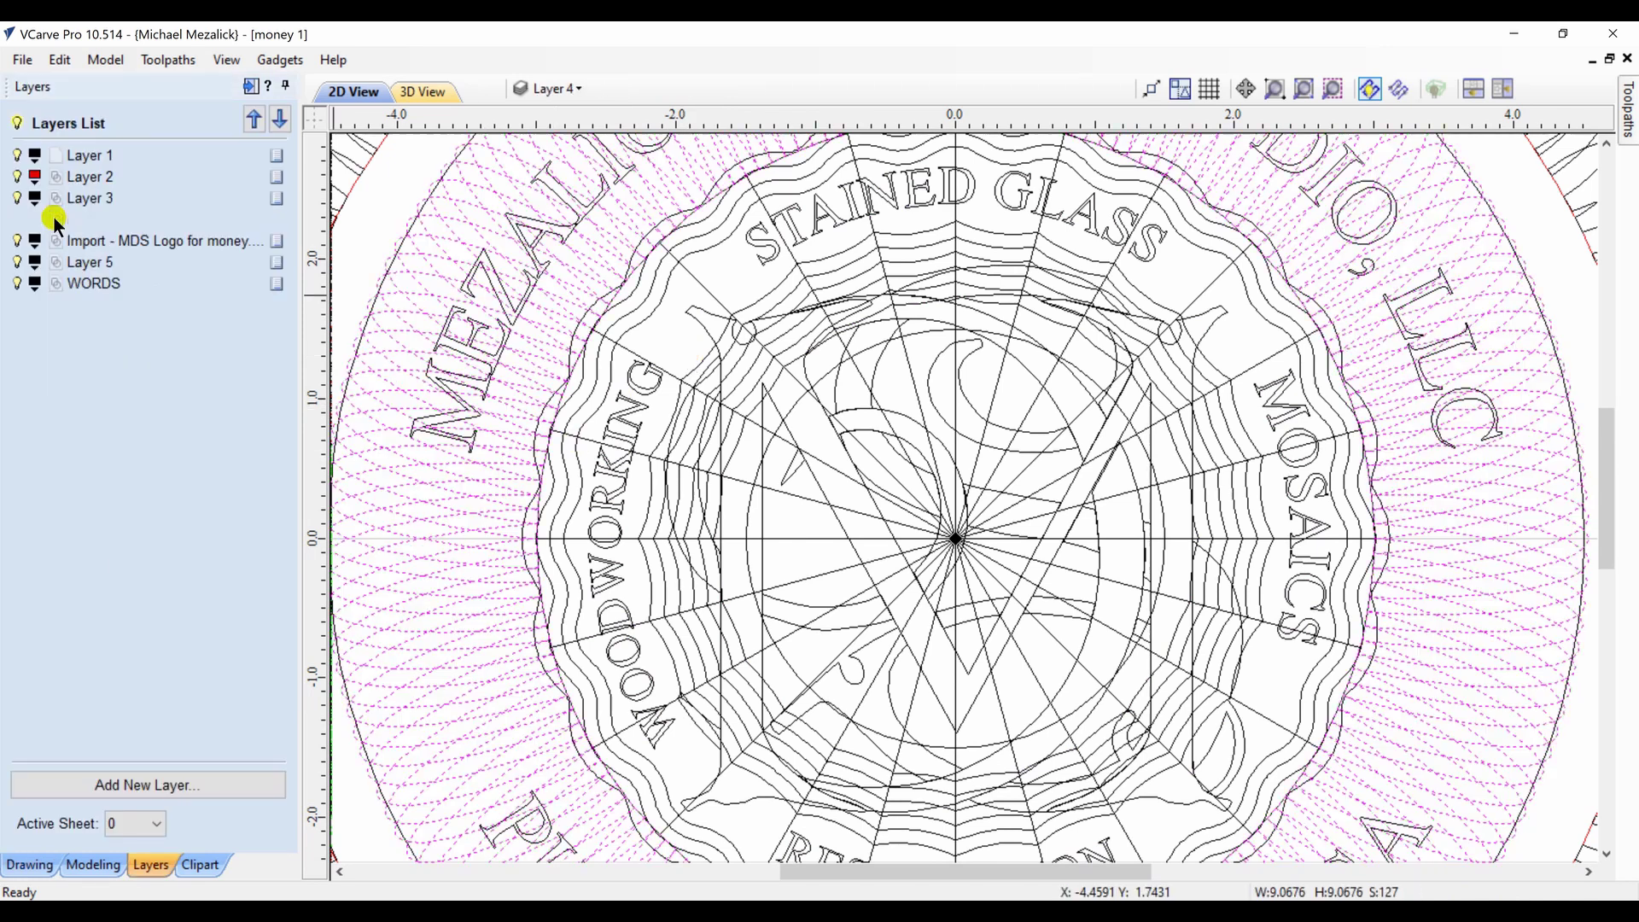
{"action": "left_click", "coordinate": [527, 517], "text": "shift"}
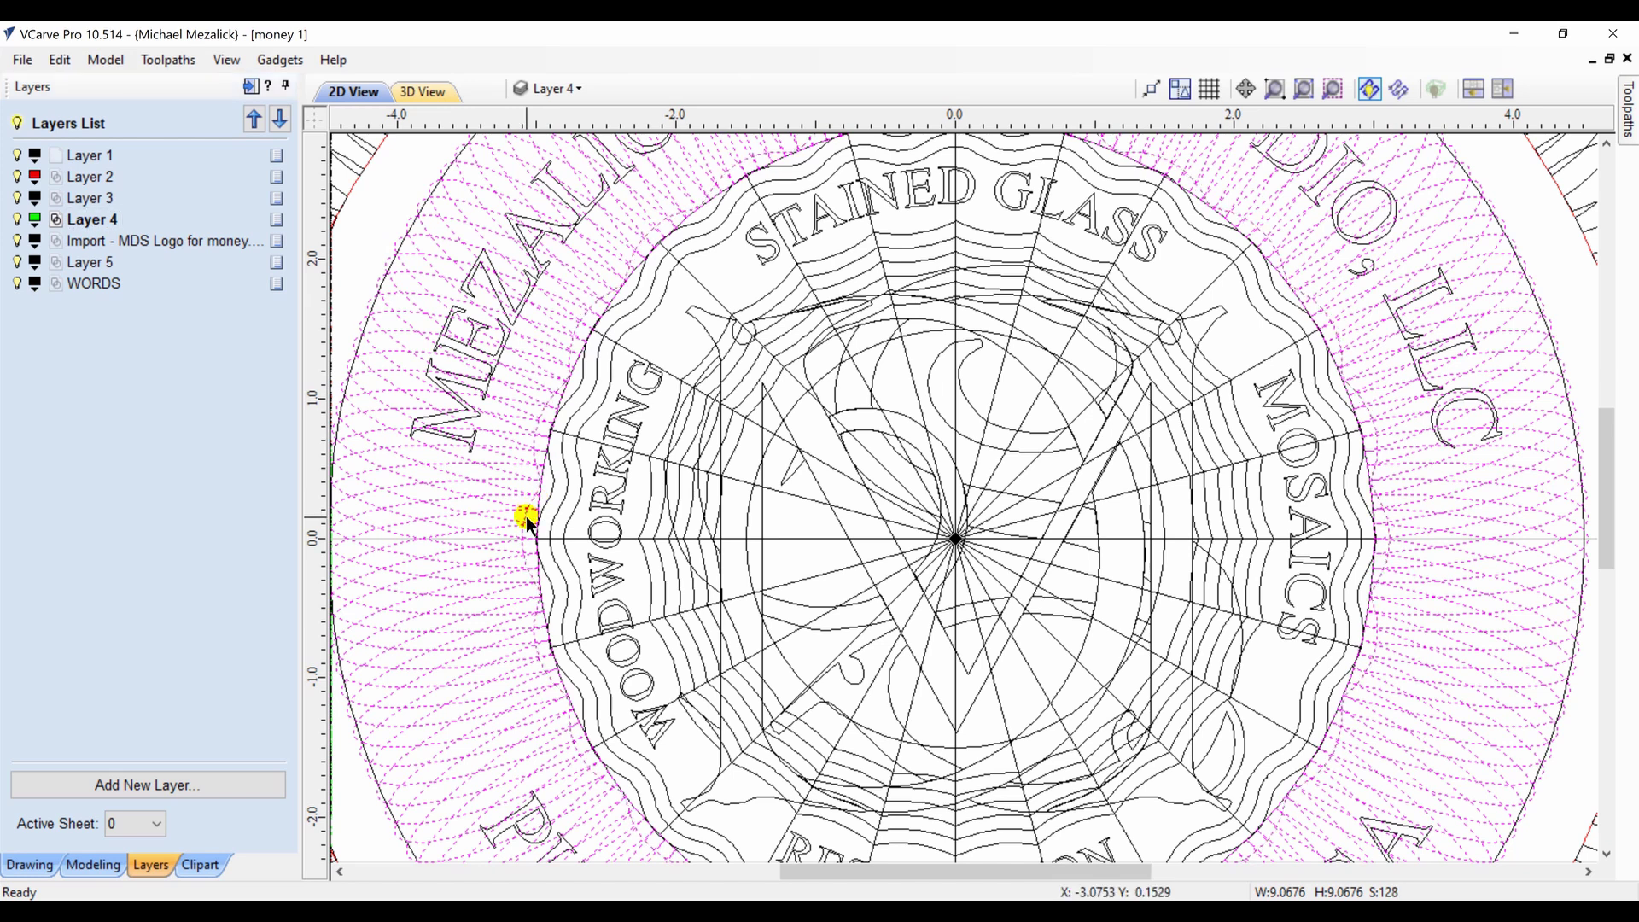
{"action": "left_click", "coordinate": [24, 864]}
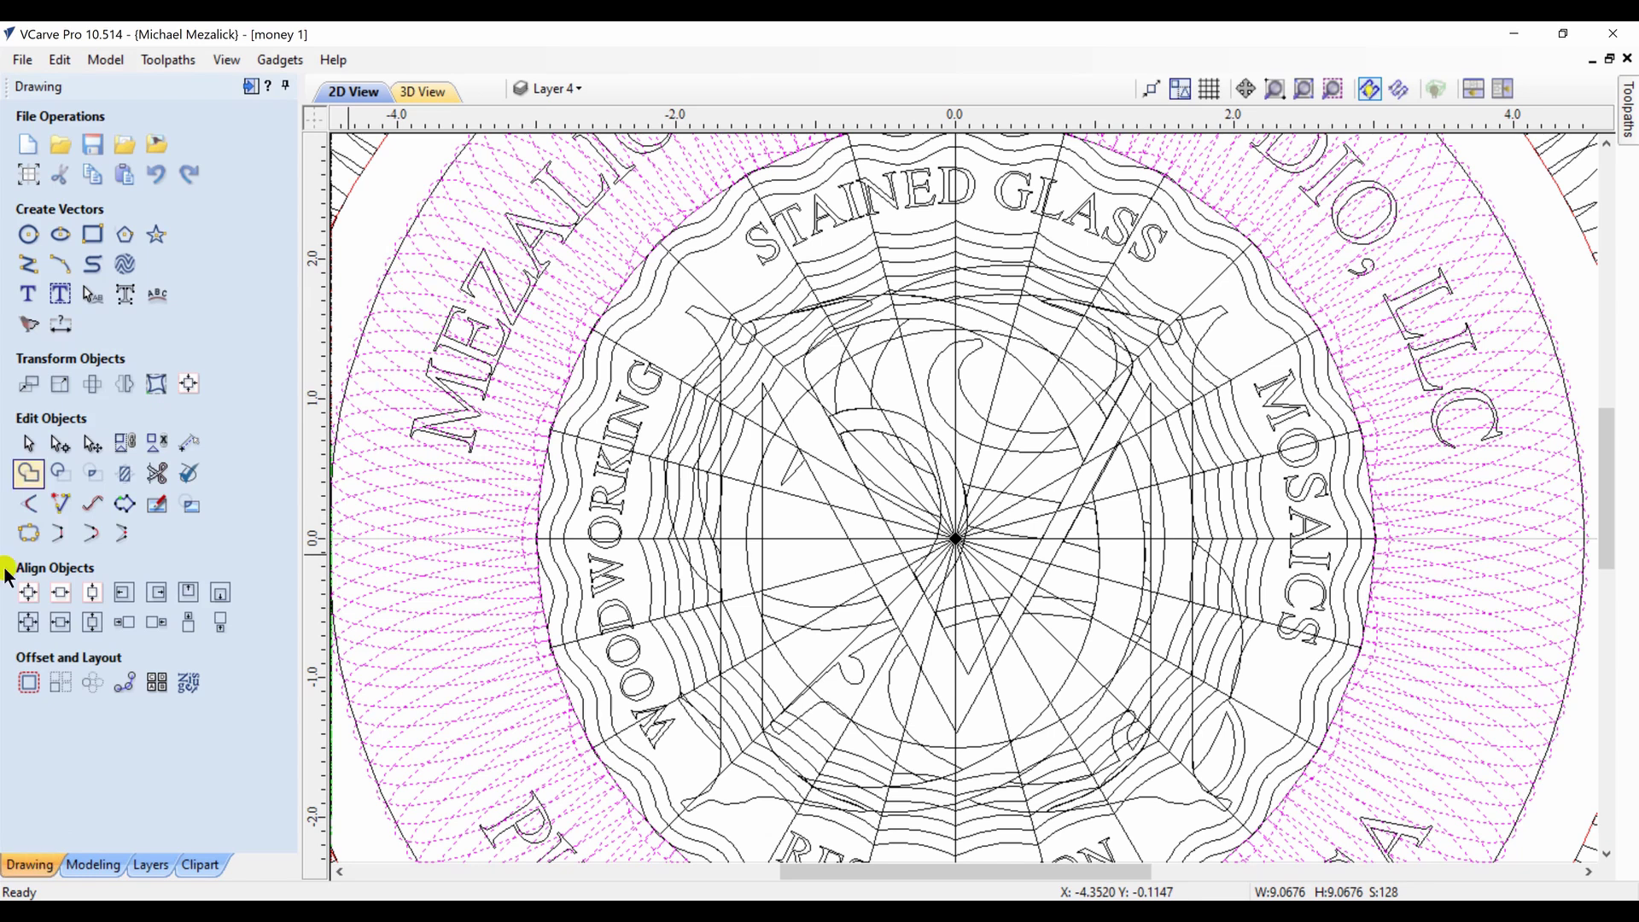
{"action": "left_click", "coordinate": [125, 472]}
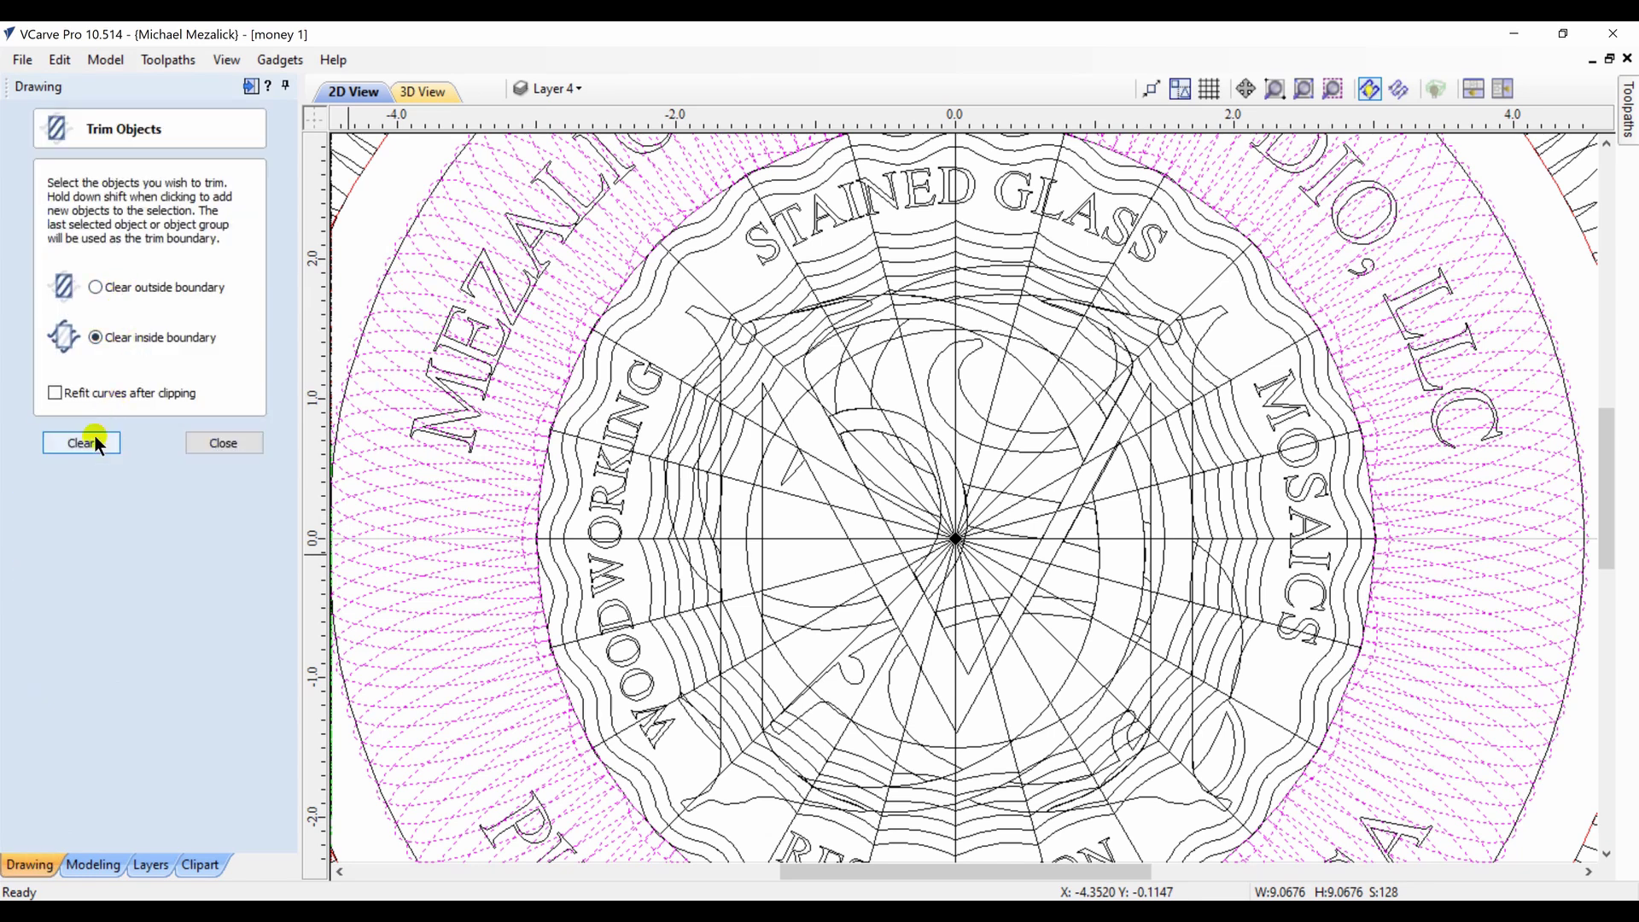
{"action": "left_click", "coordinate": [92, 444]}
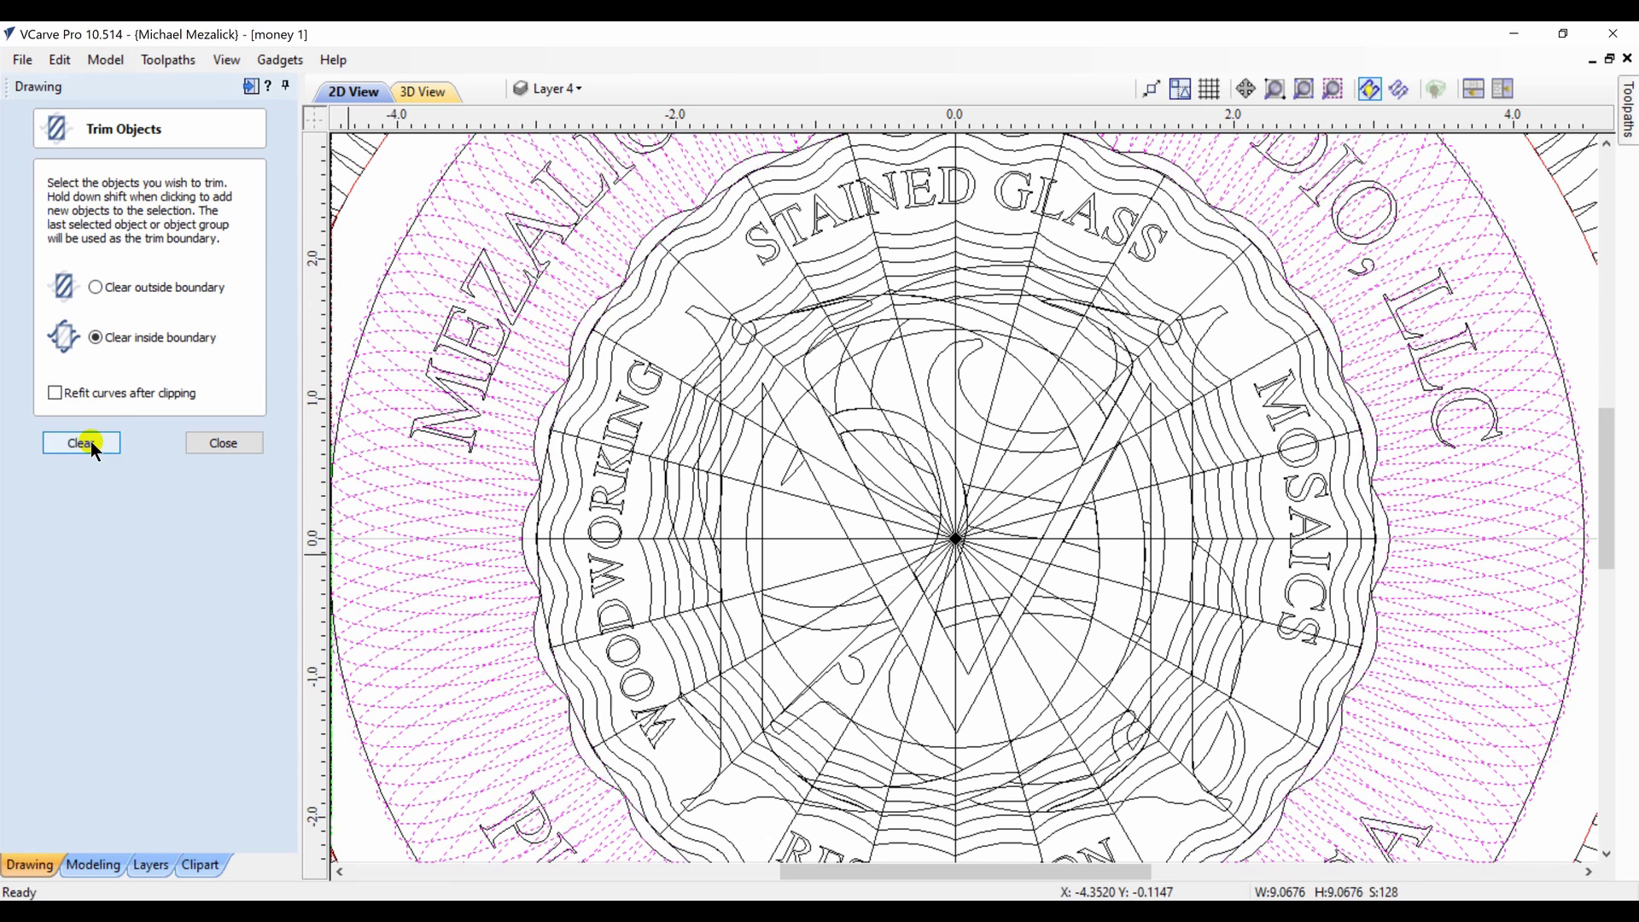
{"action": "left_click", "coordinate": [1305, 87]}
{"action": "left_click", "coordinate": [219, 443]}
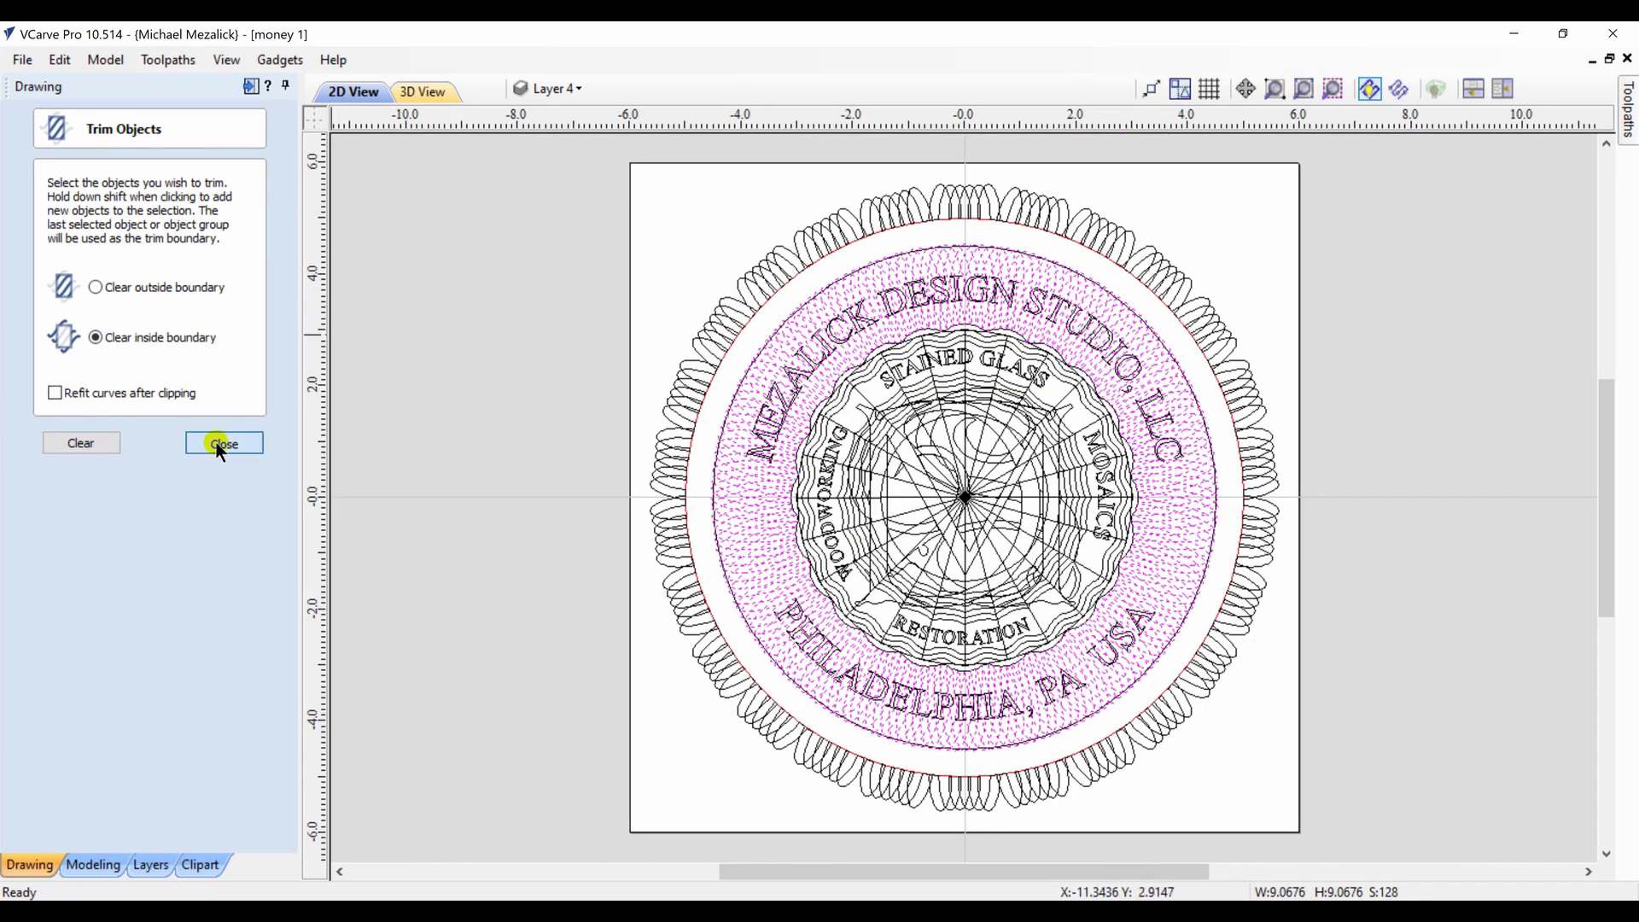
{"action": "left_click", "coordinate": [396, 714]}
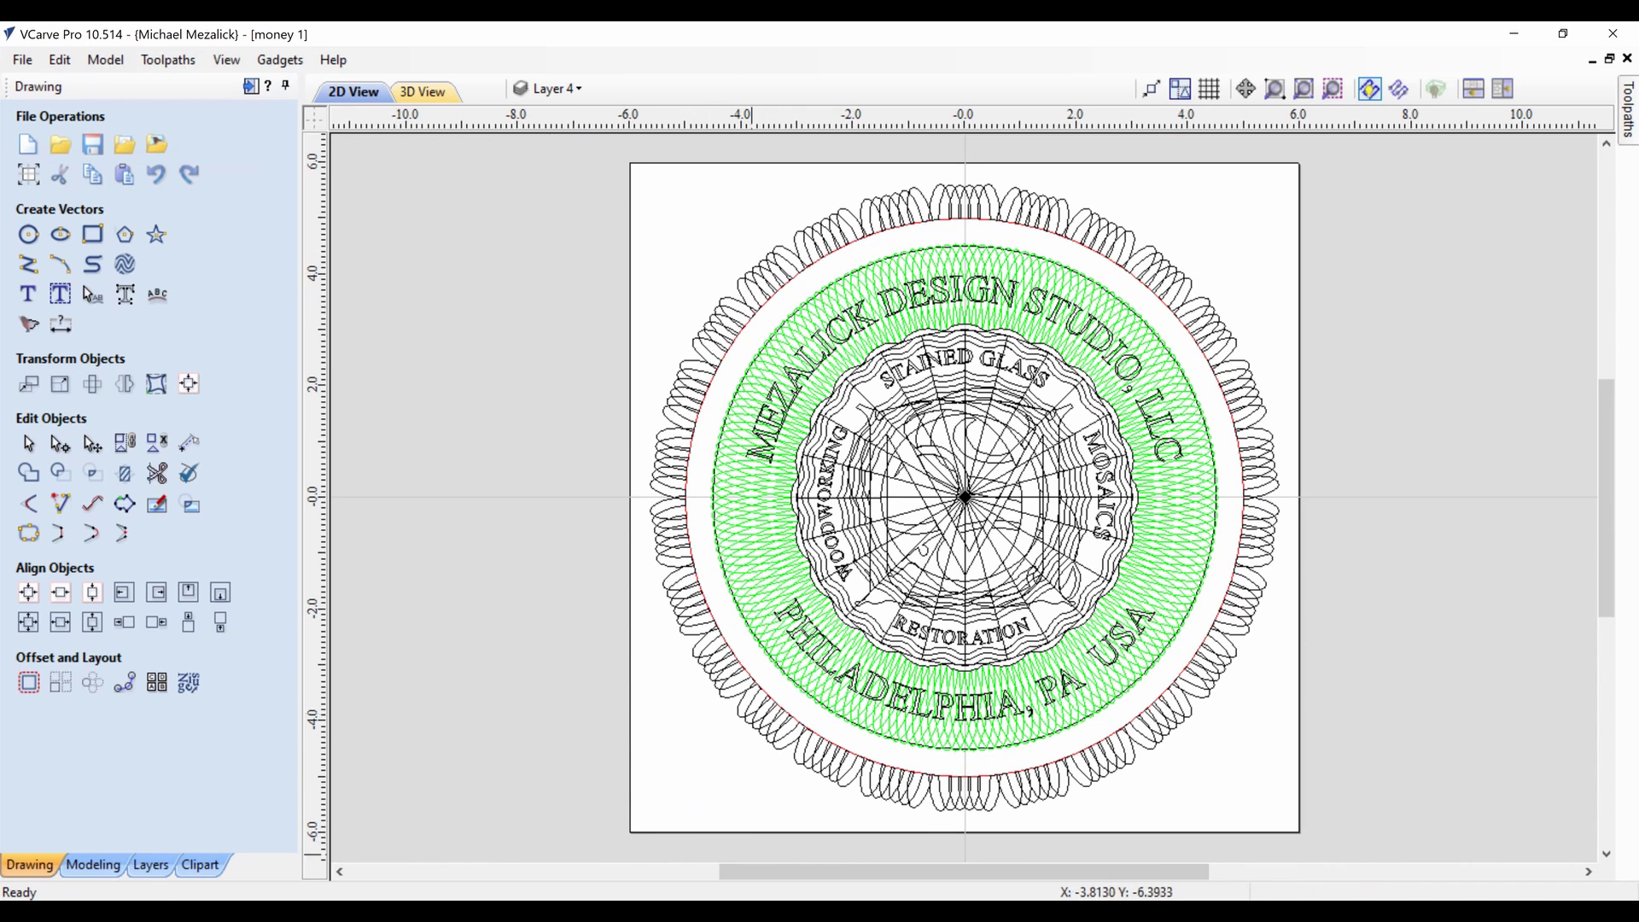
Trim the four concentric rings below STAINED GLASS inside the outline of the logo's letter M
{"action": "left_click", "coordinate": [1276, 89]}
{"action": "left_click", "coordinate": [991, 404]}
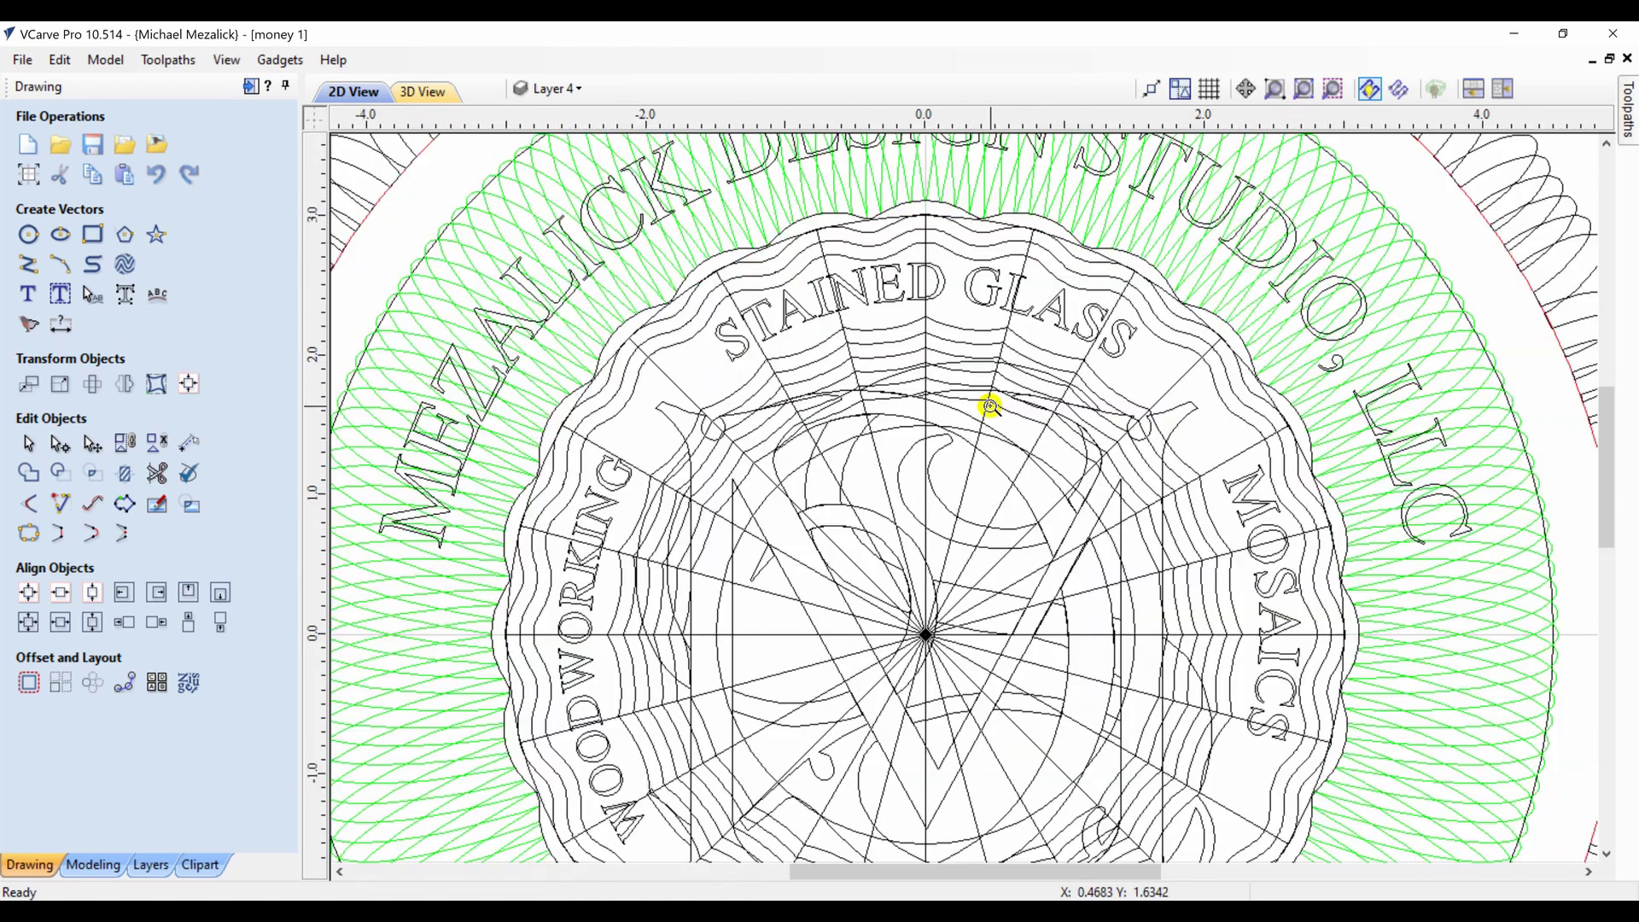
{"action": "left_click", "coordinate": [937, 376]}
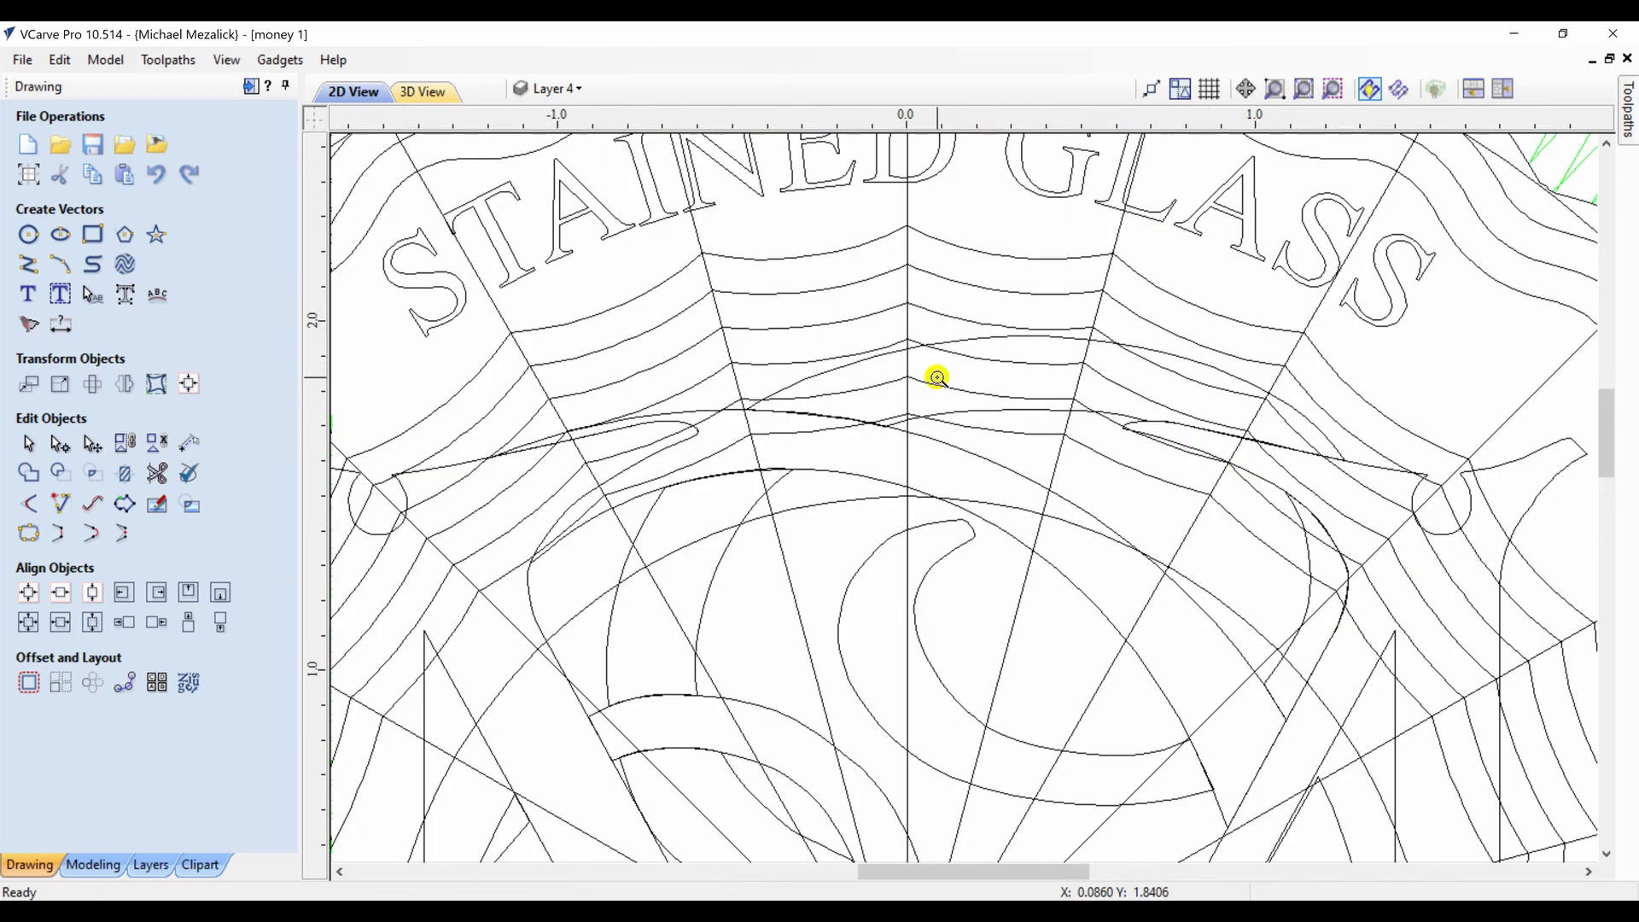
{"action": "left_click", "coordinate": [29, 443]}
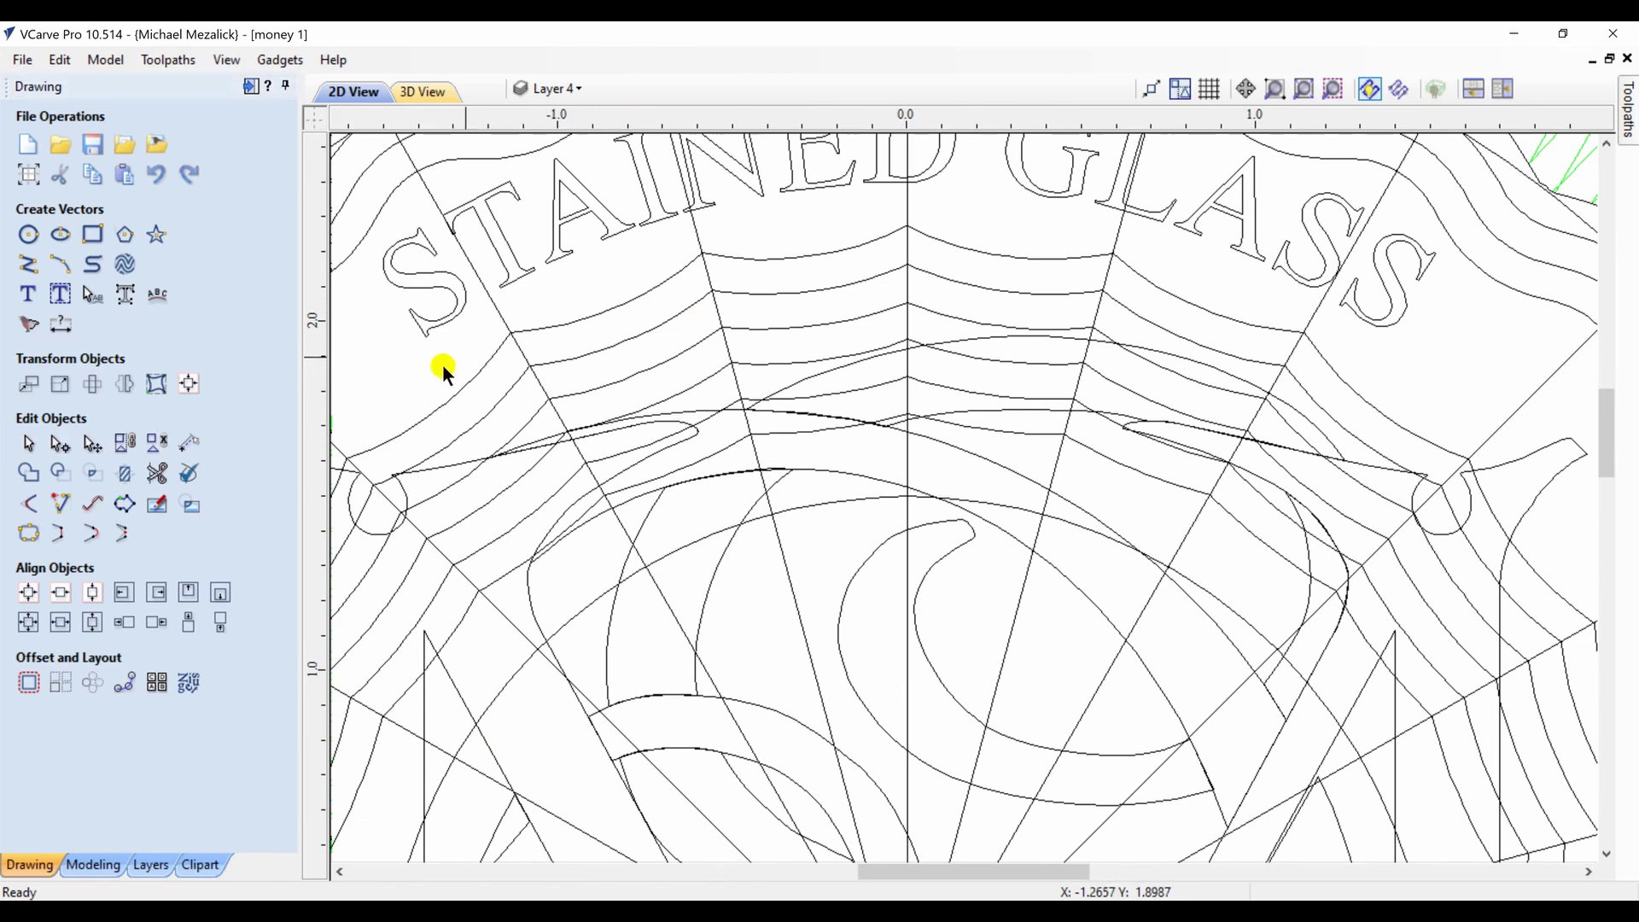
{"action": "left_click_drag", "start_coordinate": [710, 384], "coordinate": [628, 283]}
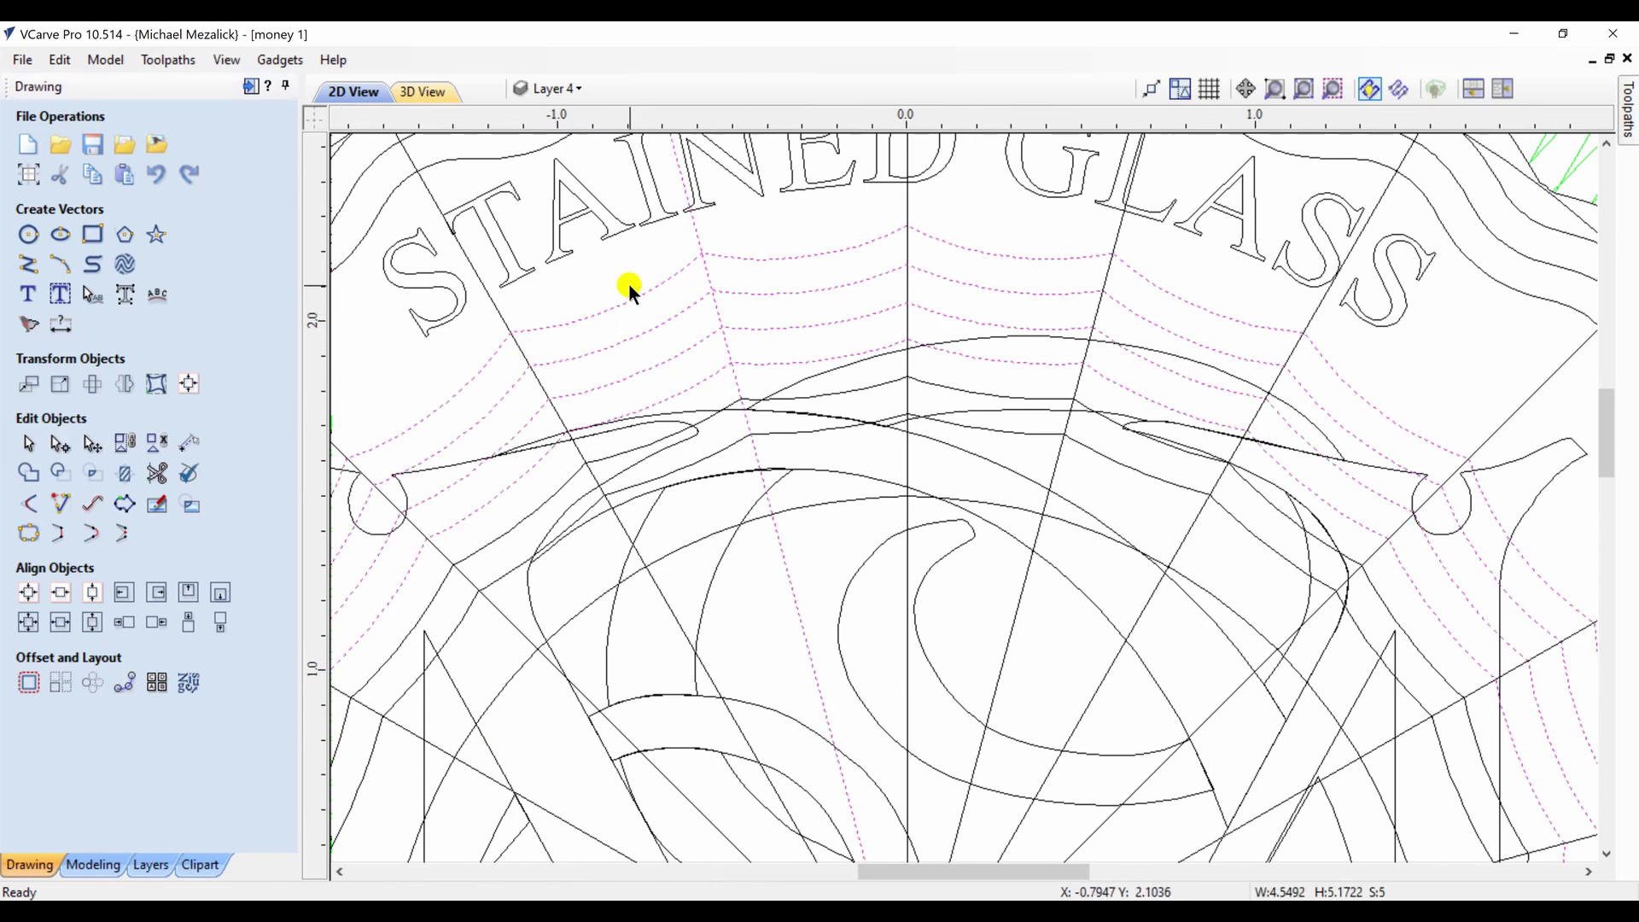
{"action": "left_click", "coordinate": [702, 242], "text": "ctrl"}
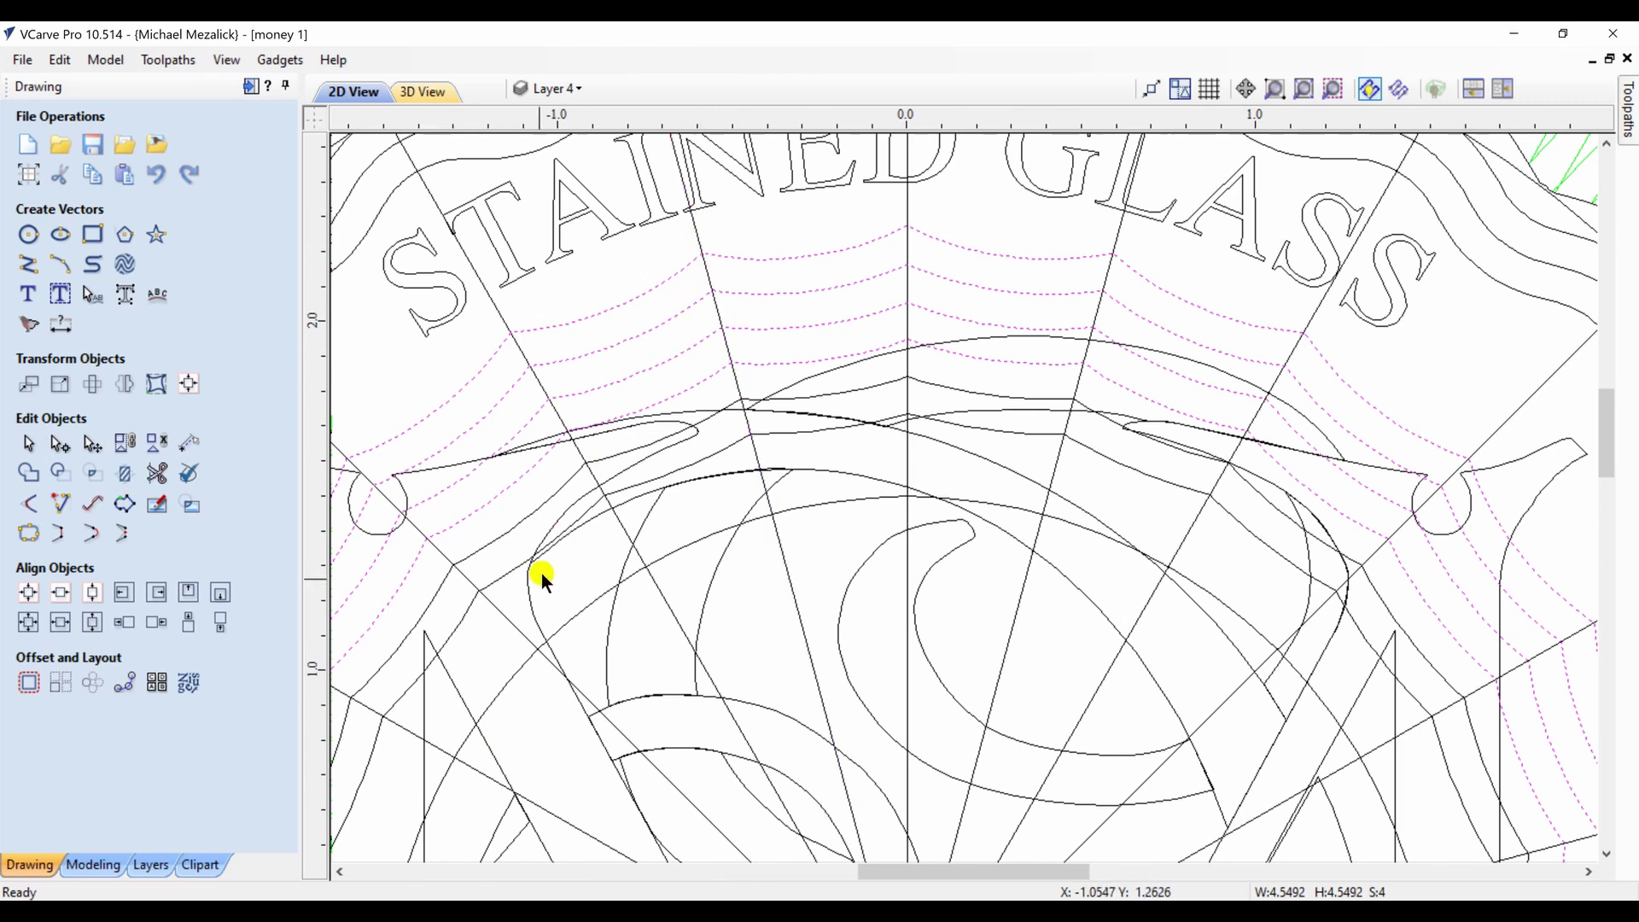
{"action": "left_click", "coordinate": [529, 604], "text": "shift"}
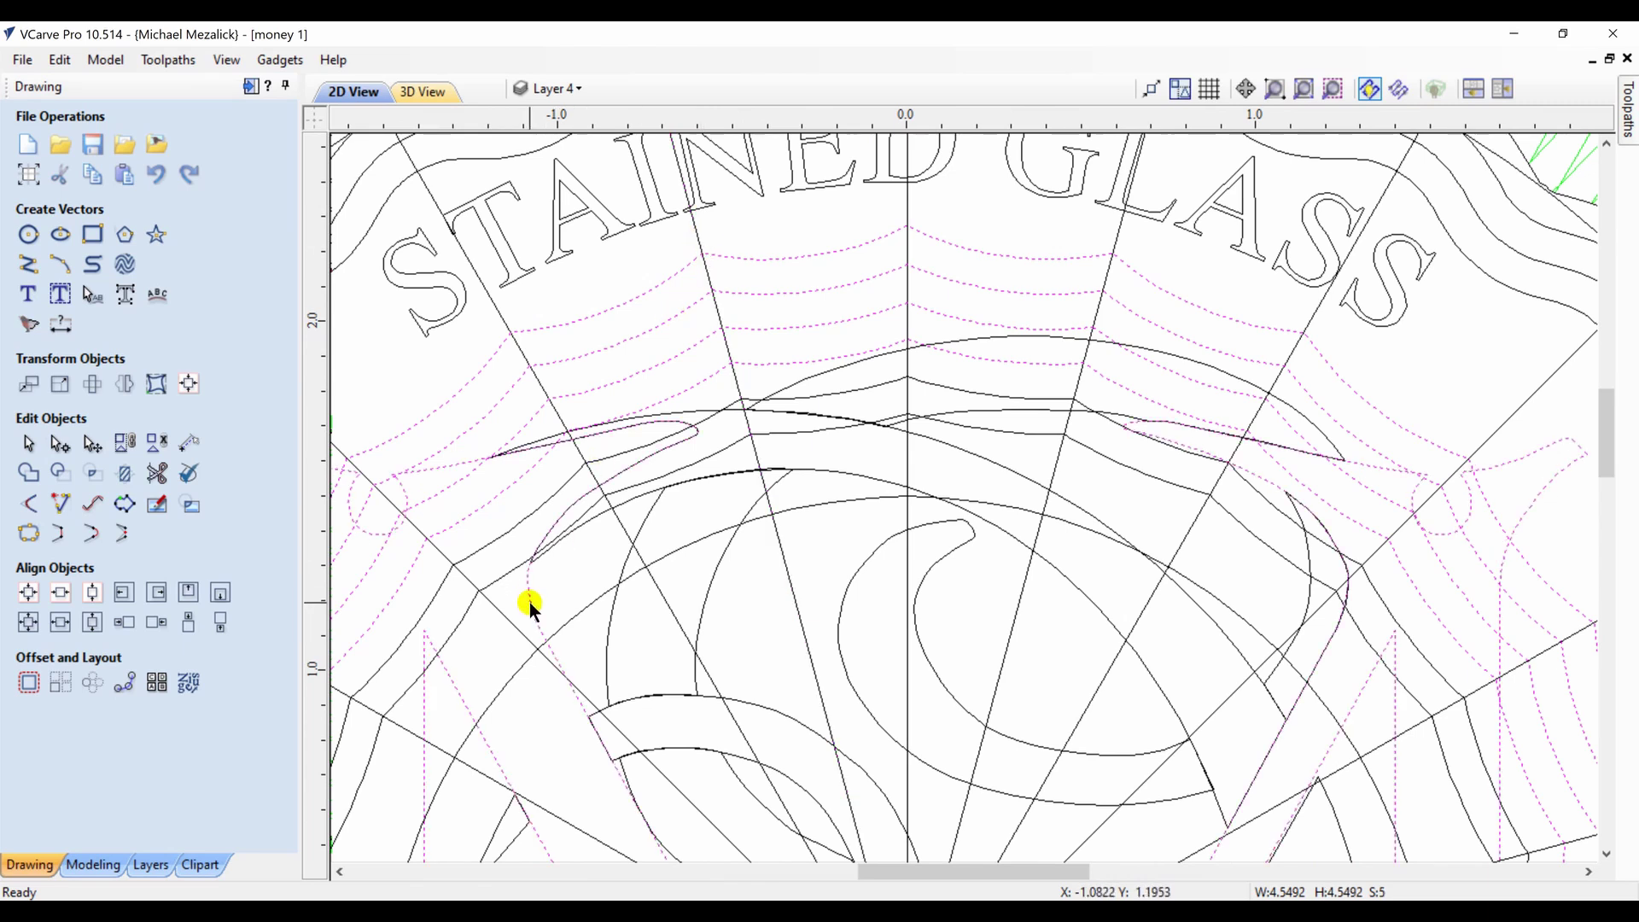
{"action": "left_click", "coordinate": [126, 477]}
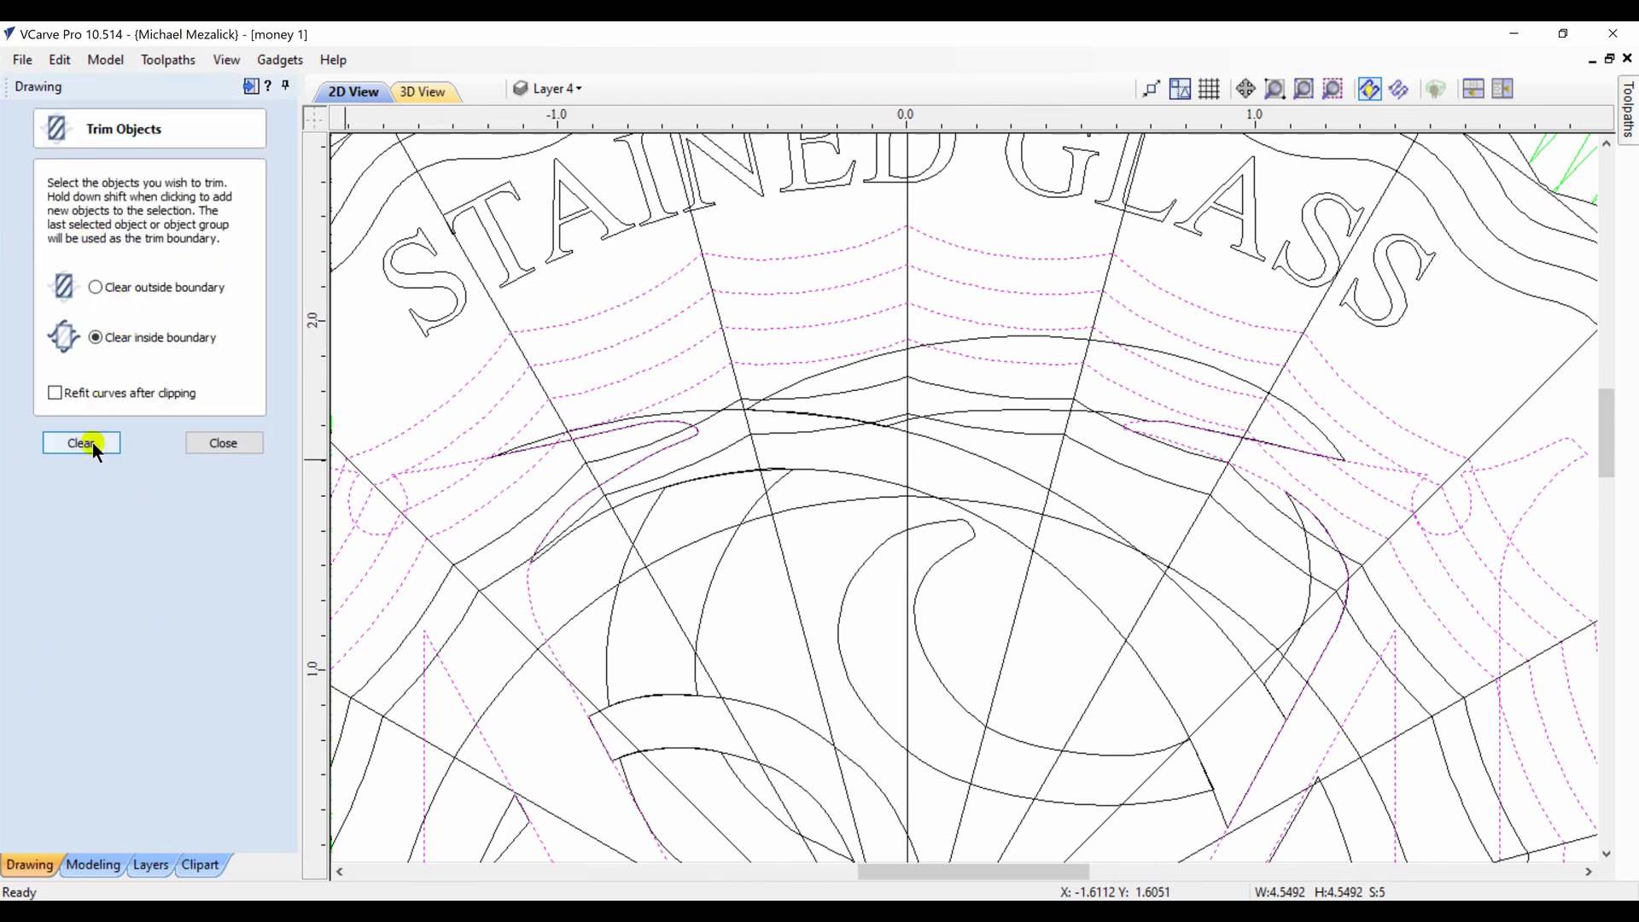
{"action": "left_click", "coordinate": [92, 442]}
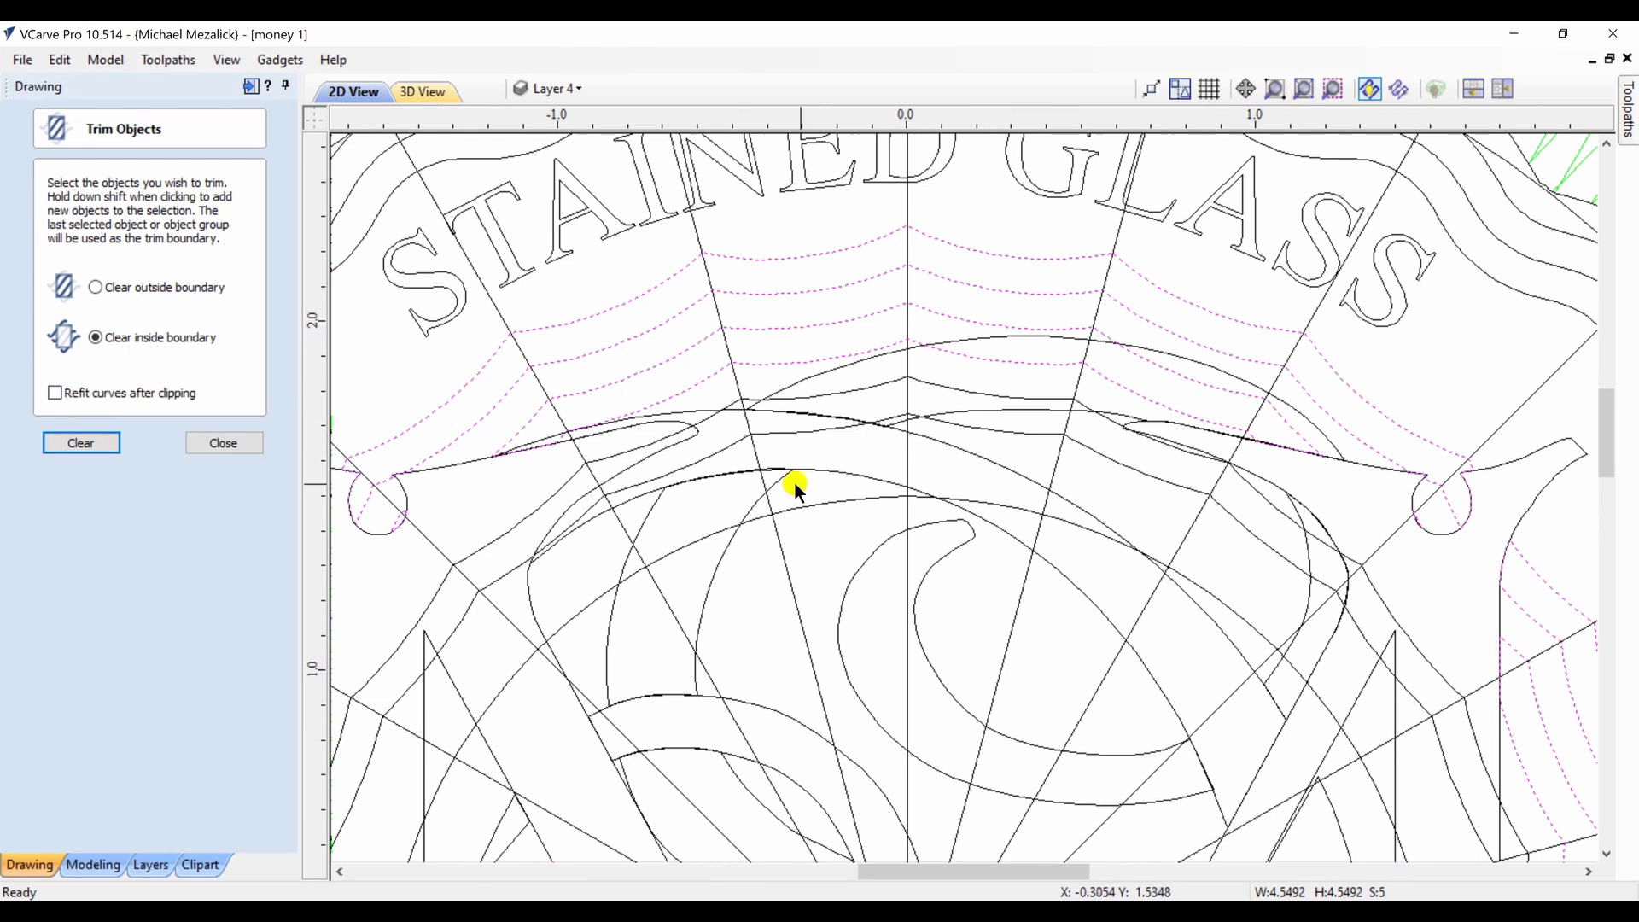
Clear the selected ring segments inside the logo's letter D outline and its upper swirl outline
{"action": "left_click", "coordinate": [863, 478], "text": "shift"}
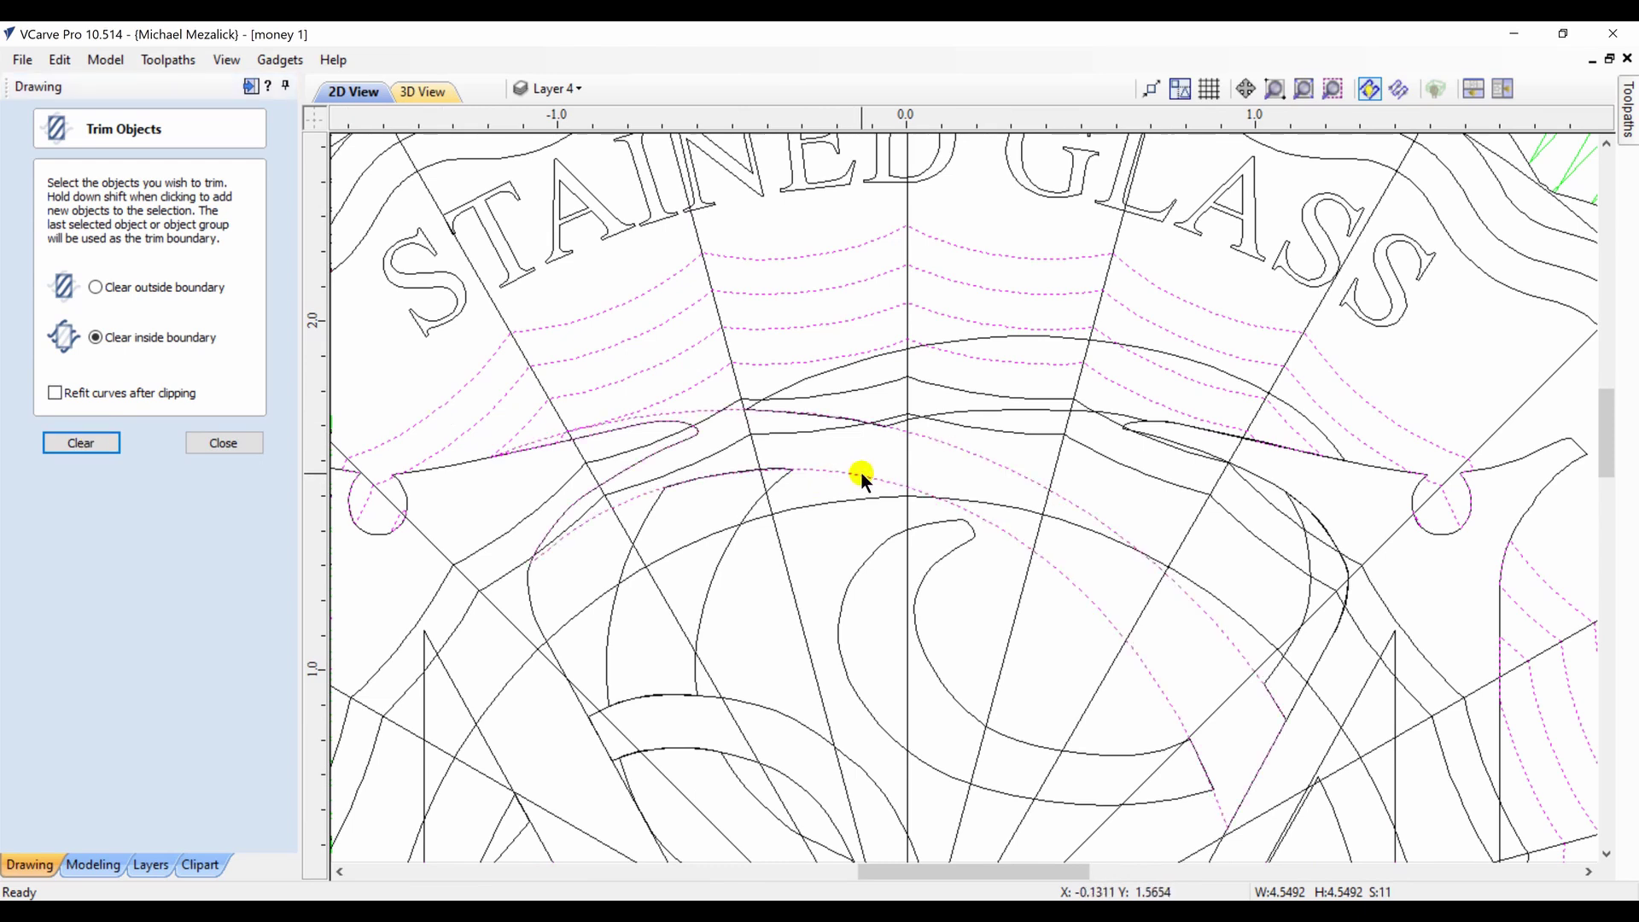
{"action": "left_click", "coordinate": [90, 443]}
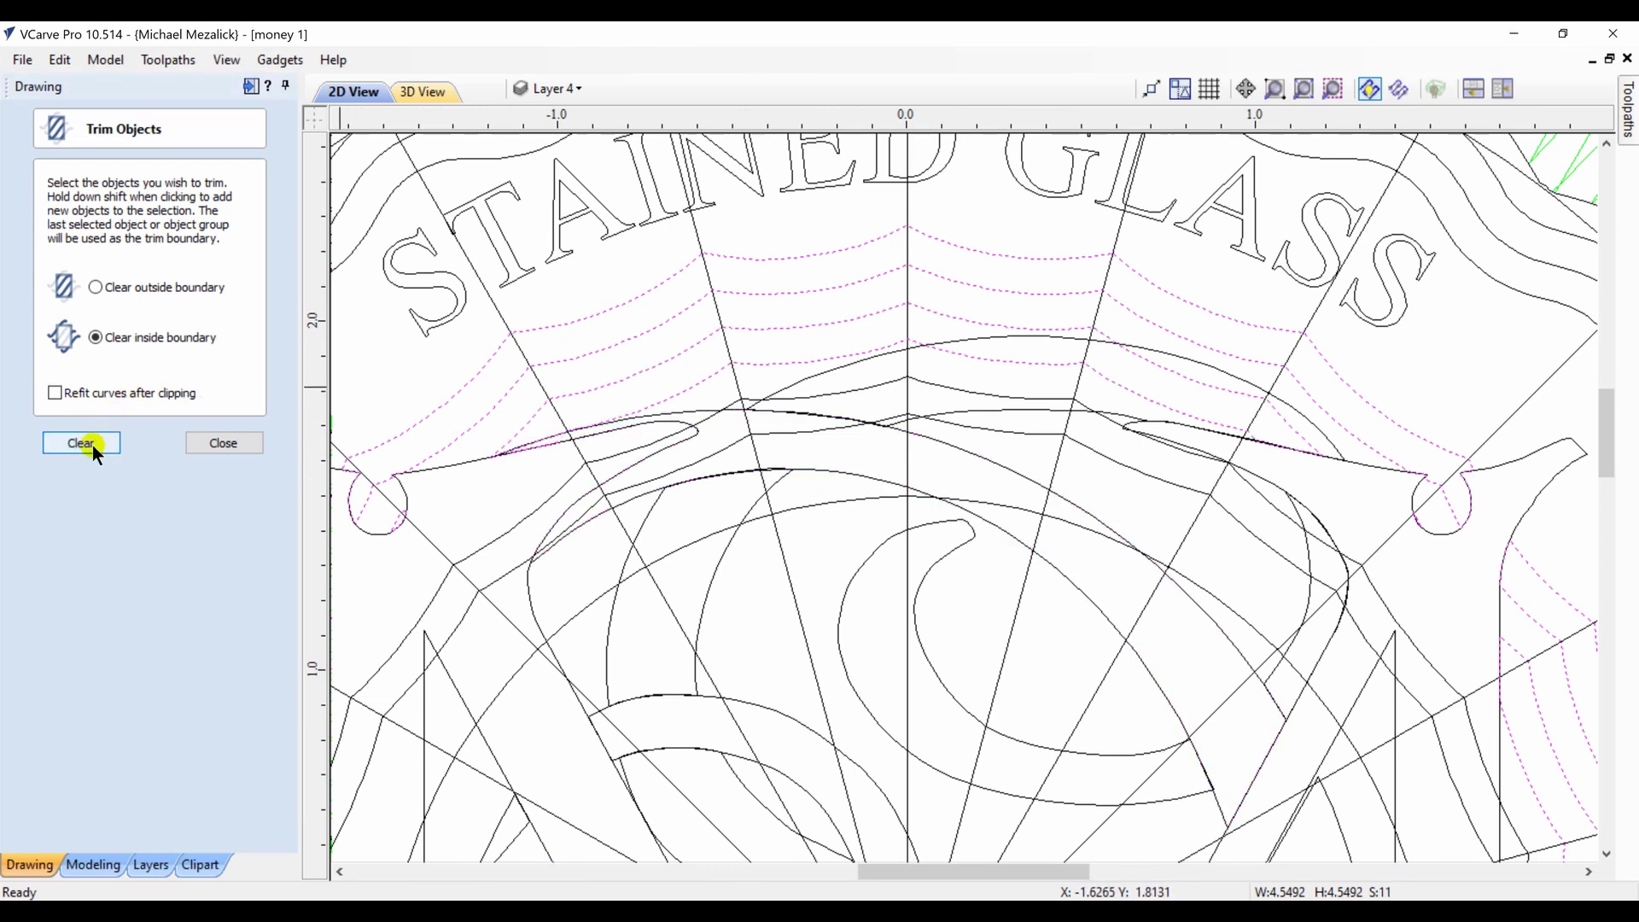
{"action": "left_click", "coordinate": [1023, 335]}
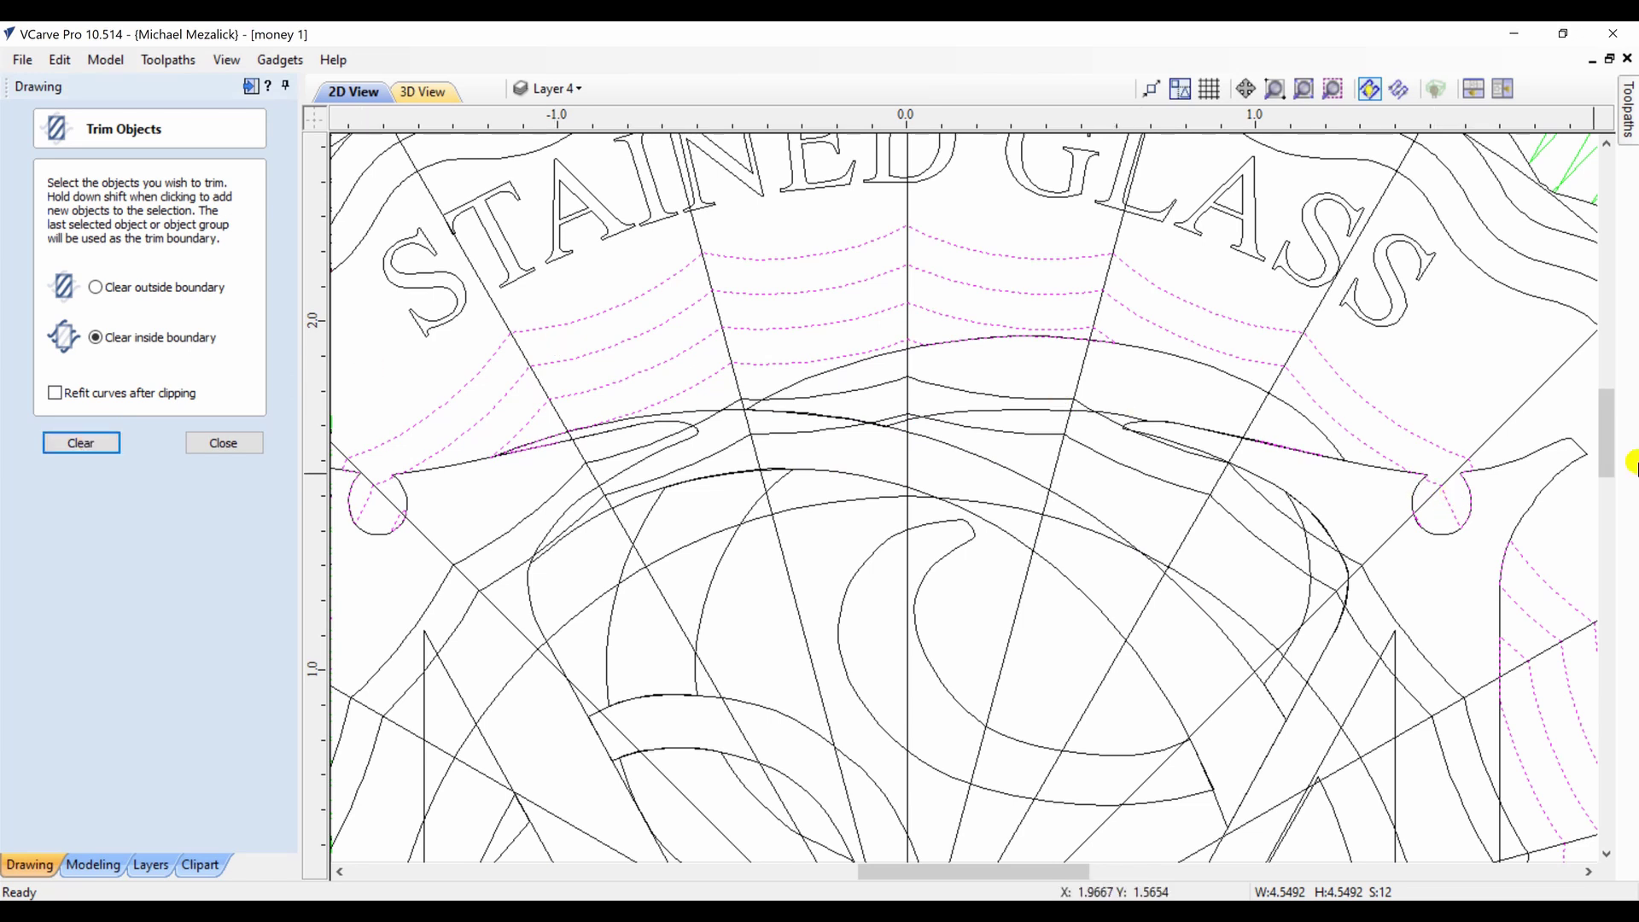
Add the two innermost concentric rings to the selection and trim them inside the letter M outline
{"action": "left_click", "coordinate": [1502, 621]}
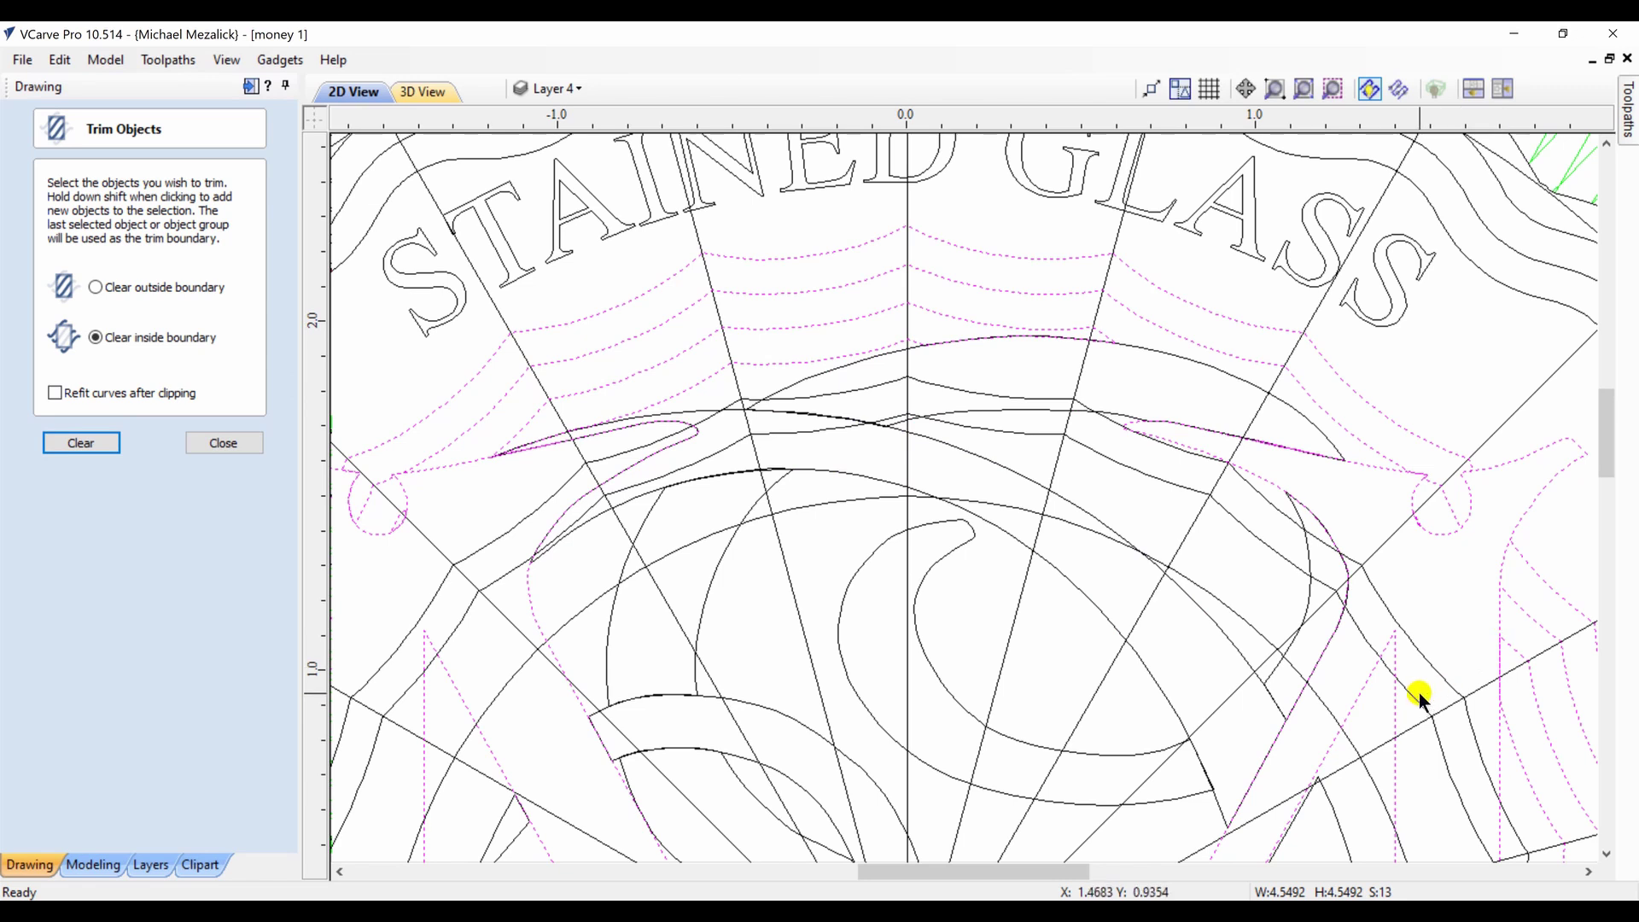
{"action": "left_click", "coordinate": [1501, 621]}
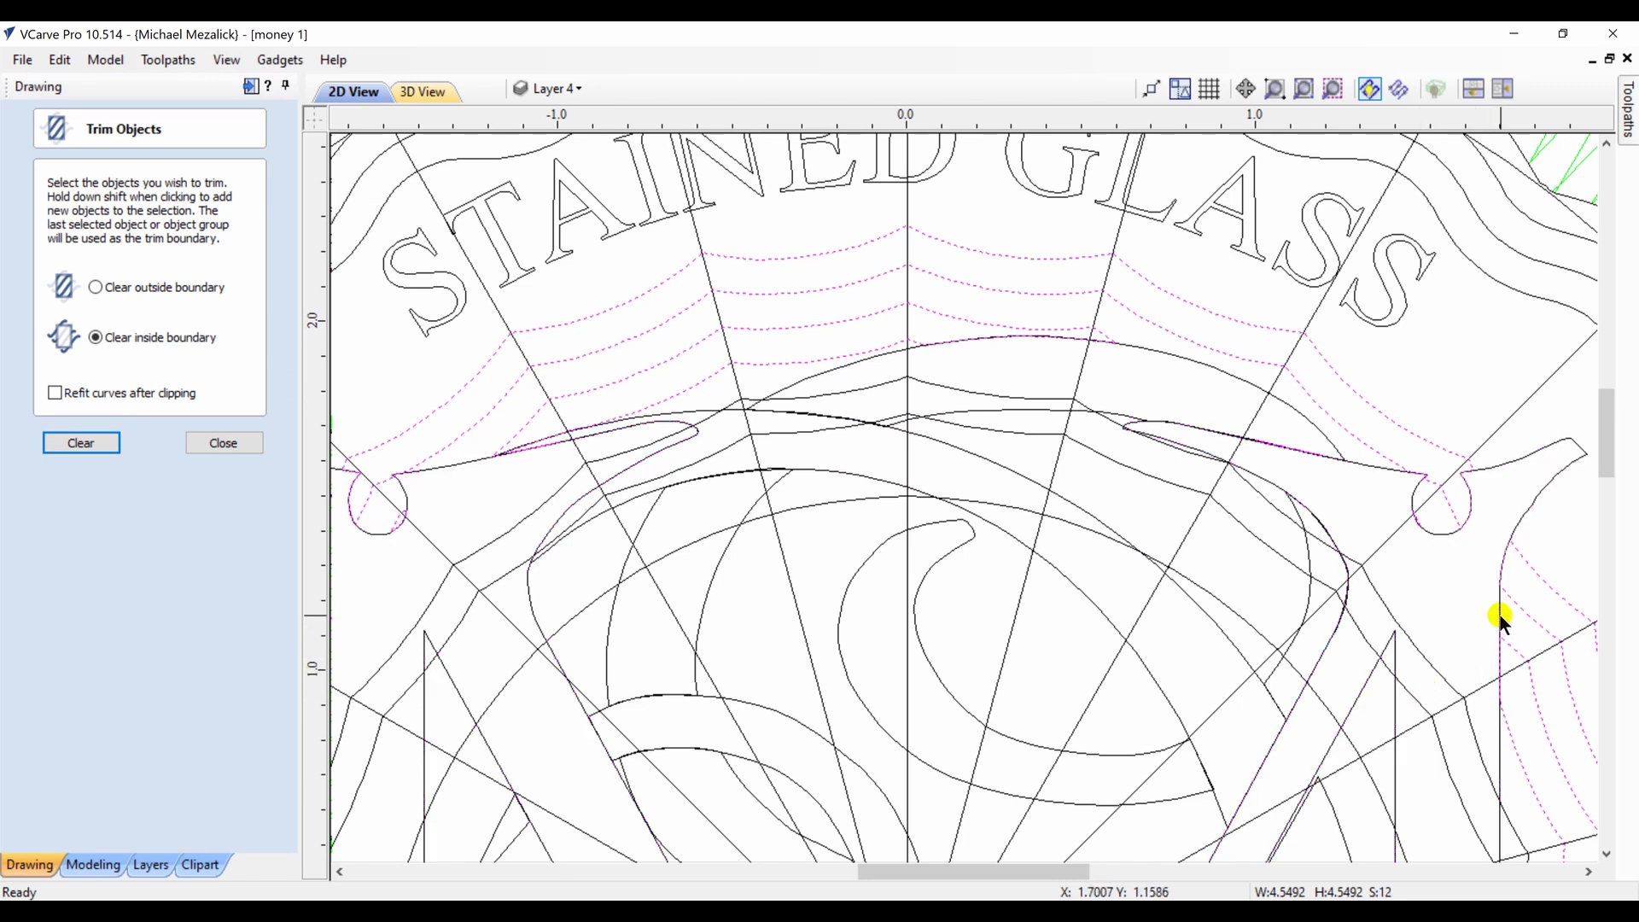
{"action": "left_click", "coordinate": [1436, 668], "text": "shift"}
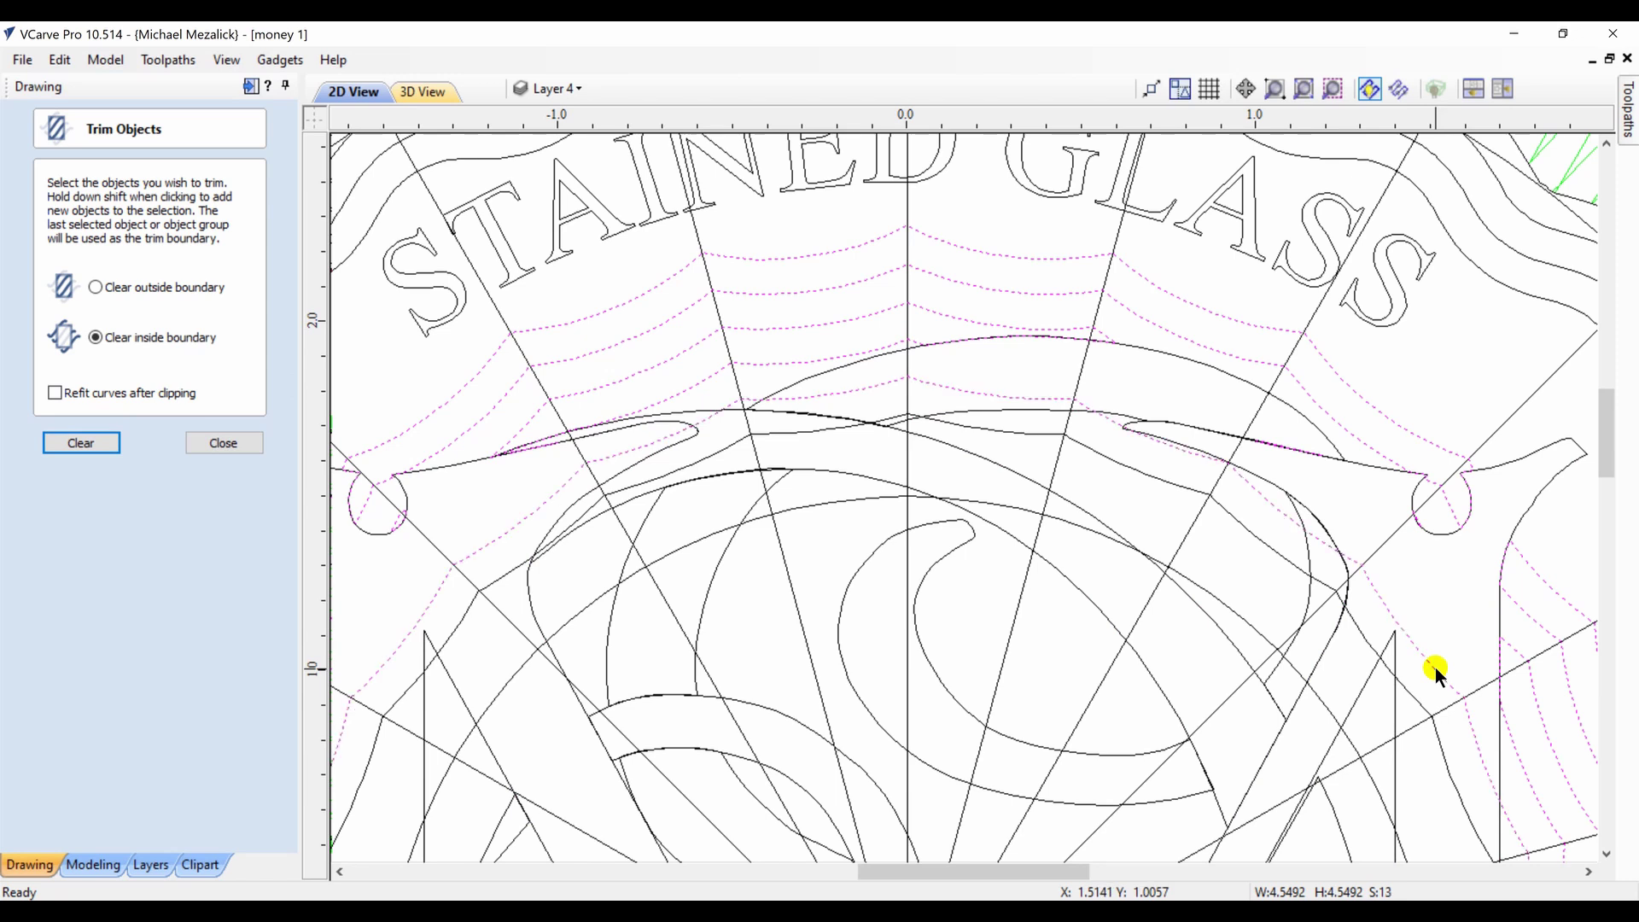
{"action": "left_click", "coordinate": [1414, 694], "text": "shift"}
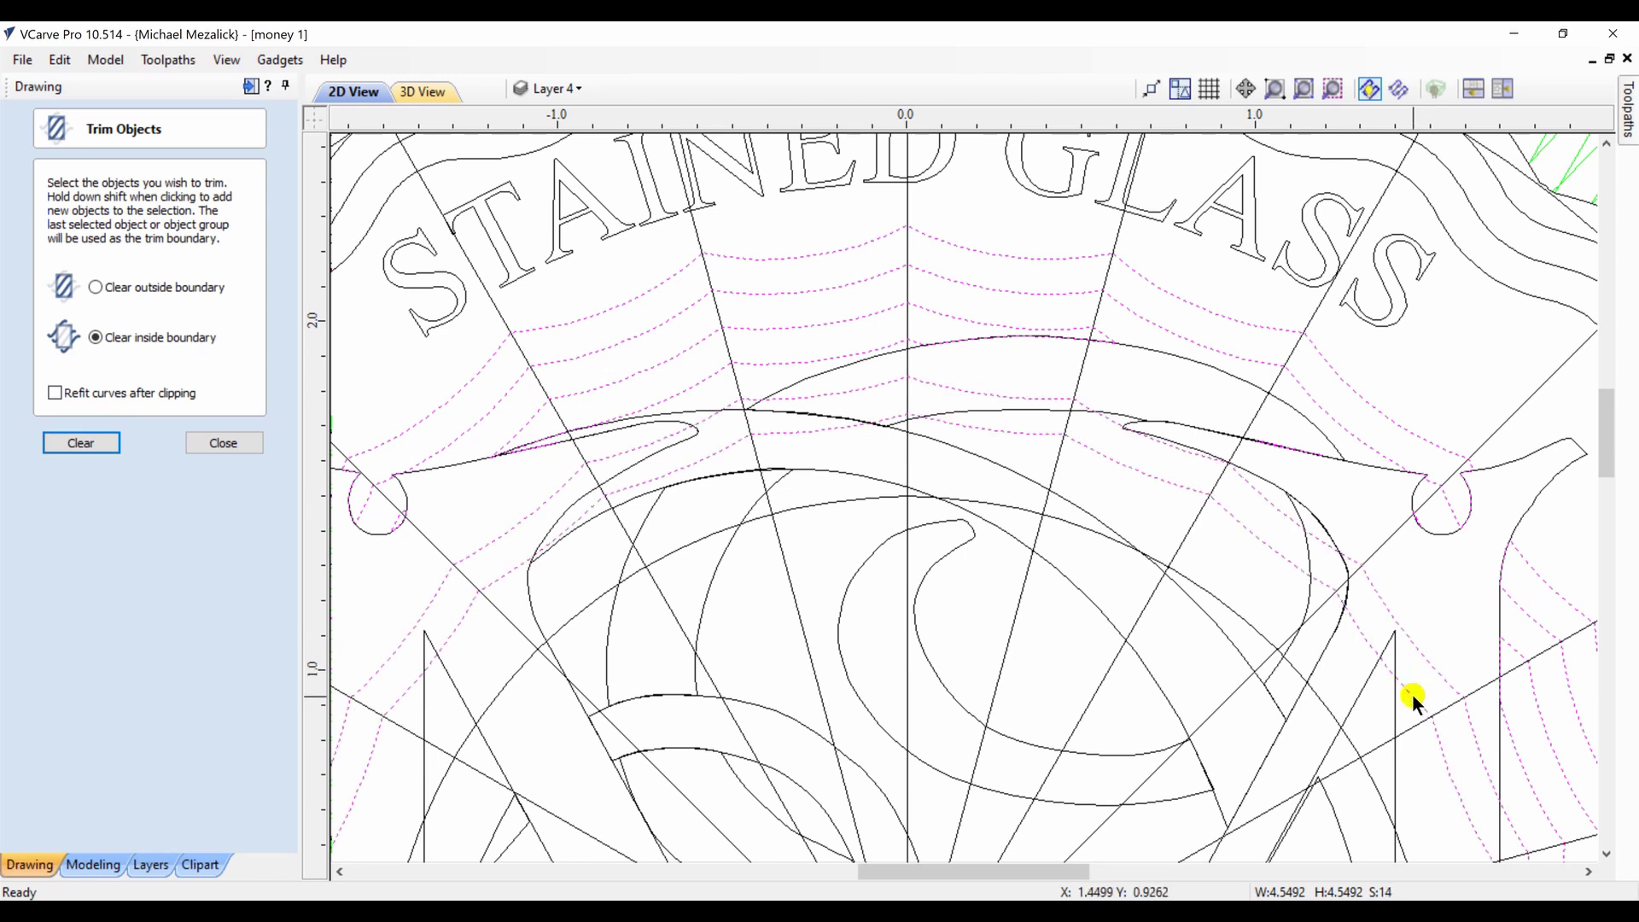
{"action": "left_click", "coordinate": [1555, 474], "text": "shift"}
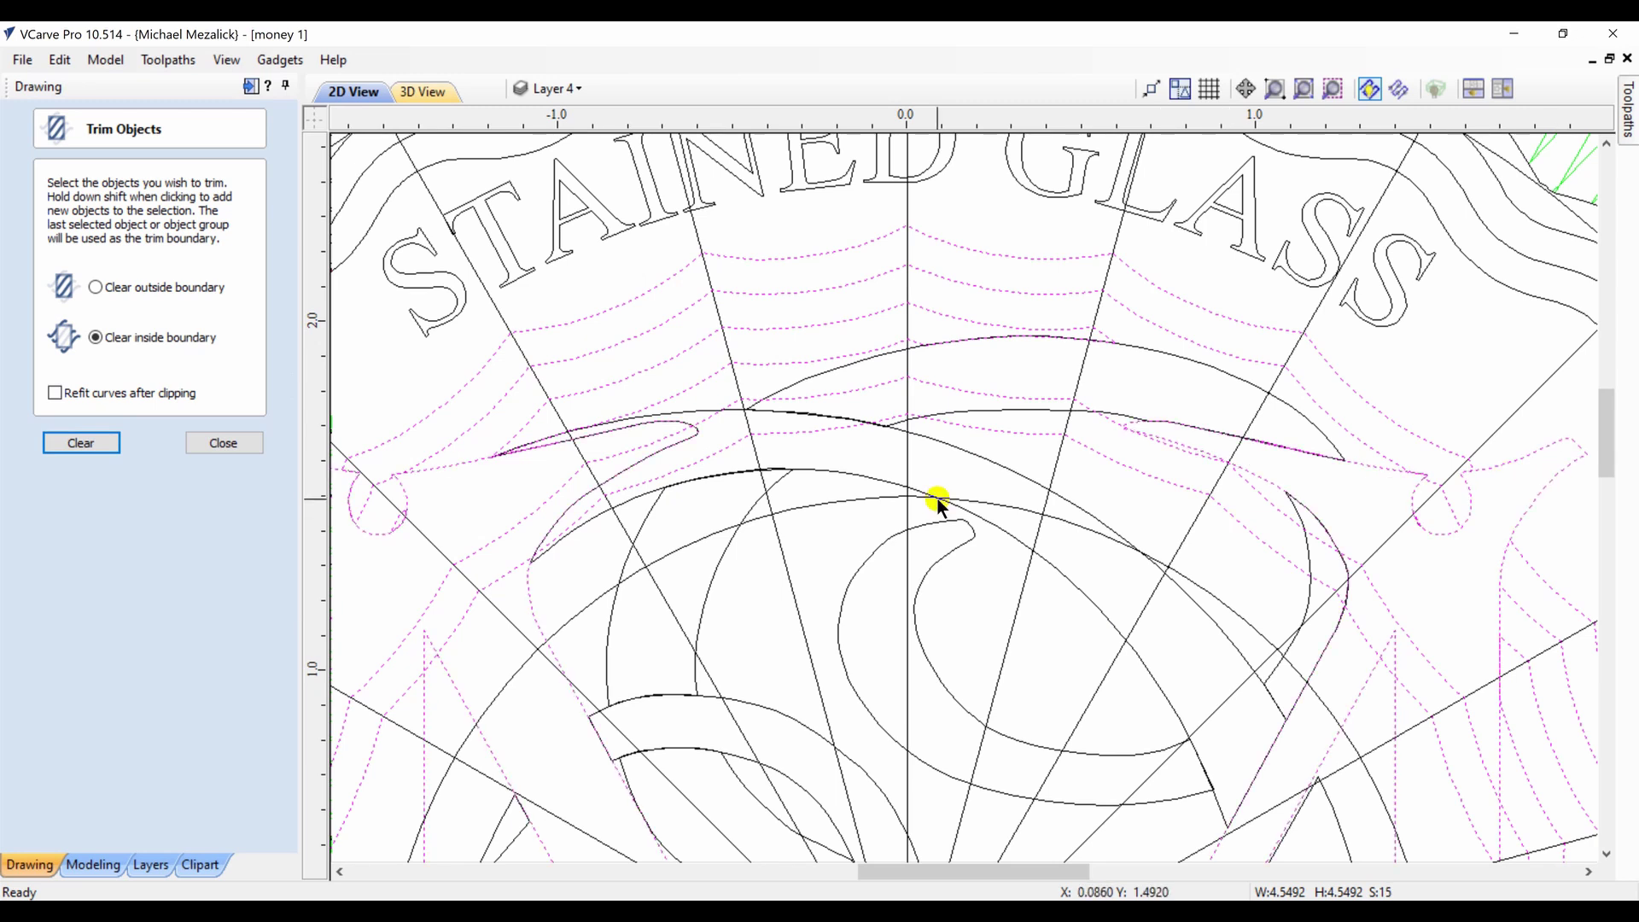
{"action": "left_click", "coordinate": [85, 443]}
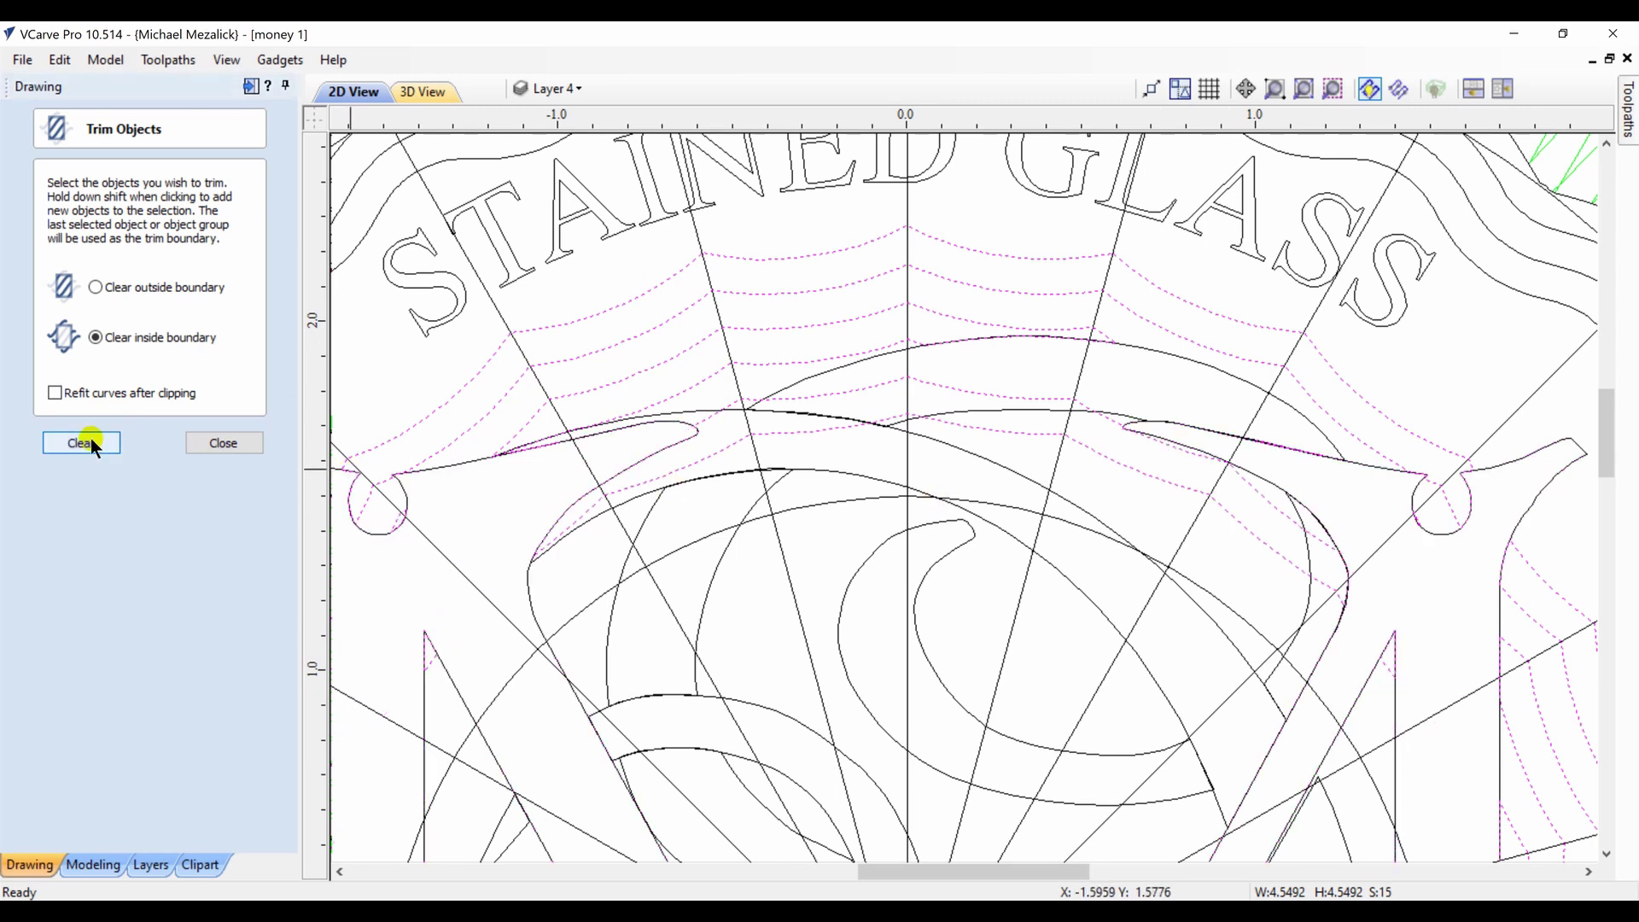
Trim the selected rings inside the upper swirl outline and the letter D outline
{"action": "left_click", "coordinate": [1244, 377], "text": "shift"}
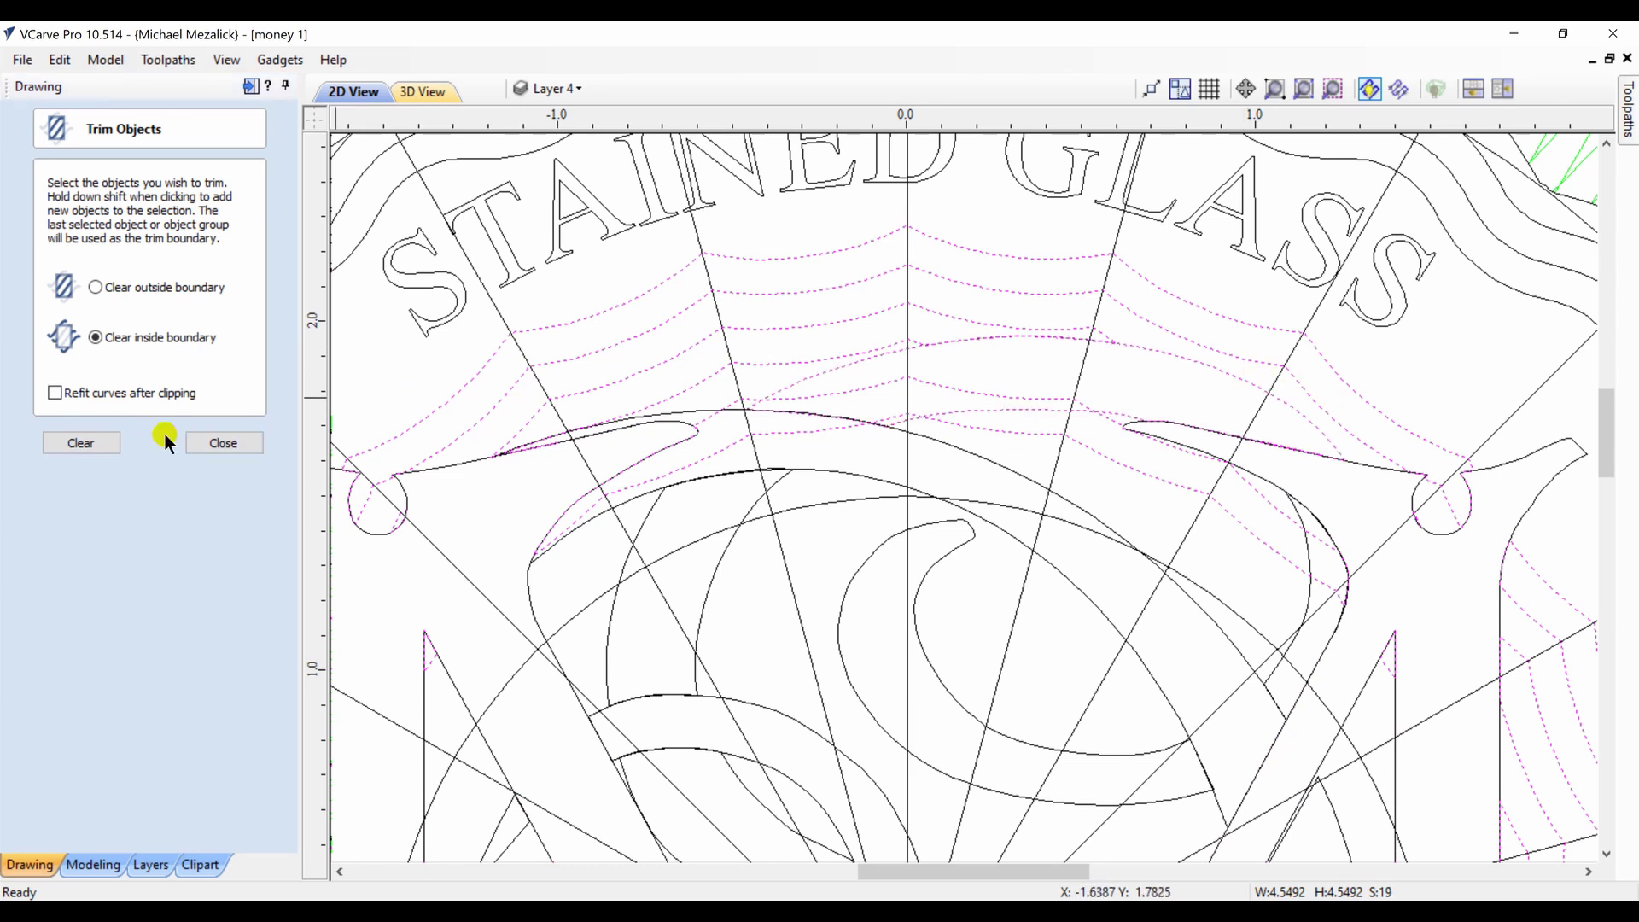
{"action": "left_click", "coordinate": [83, 444]}
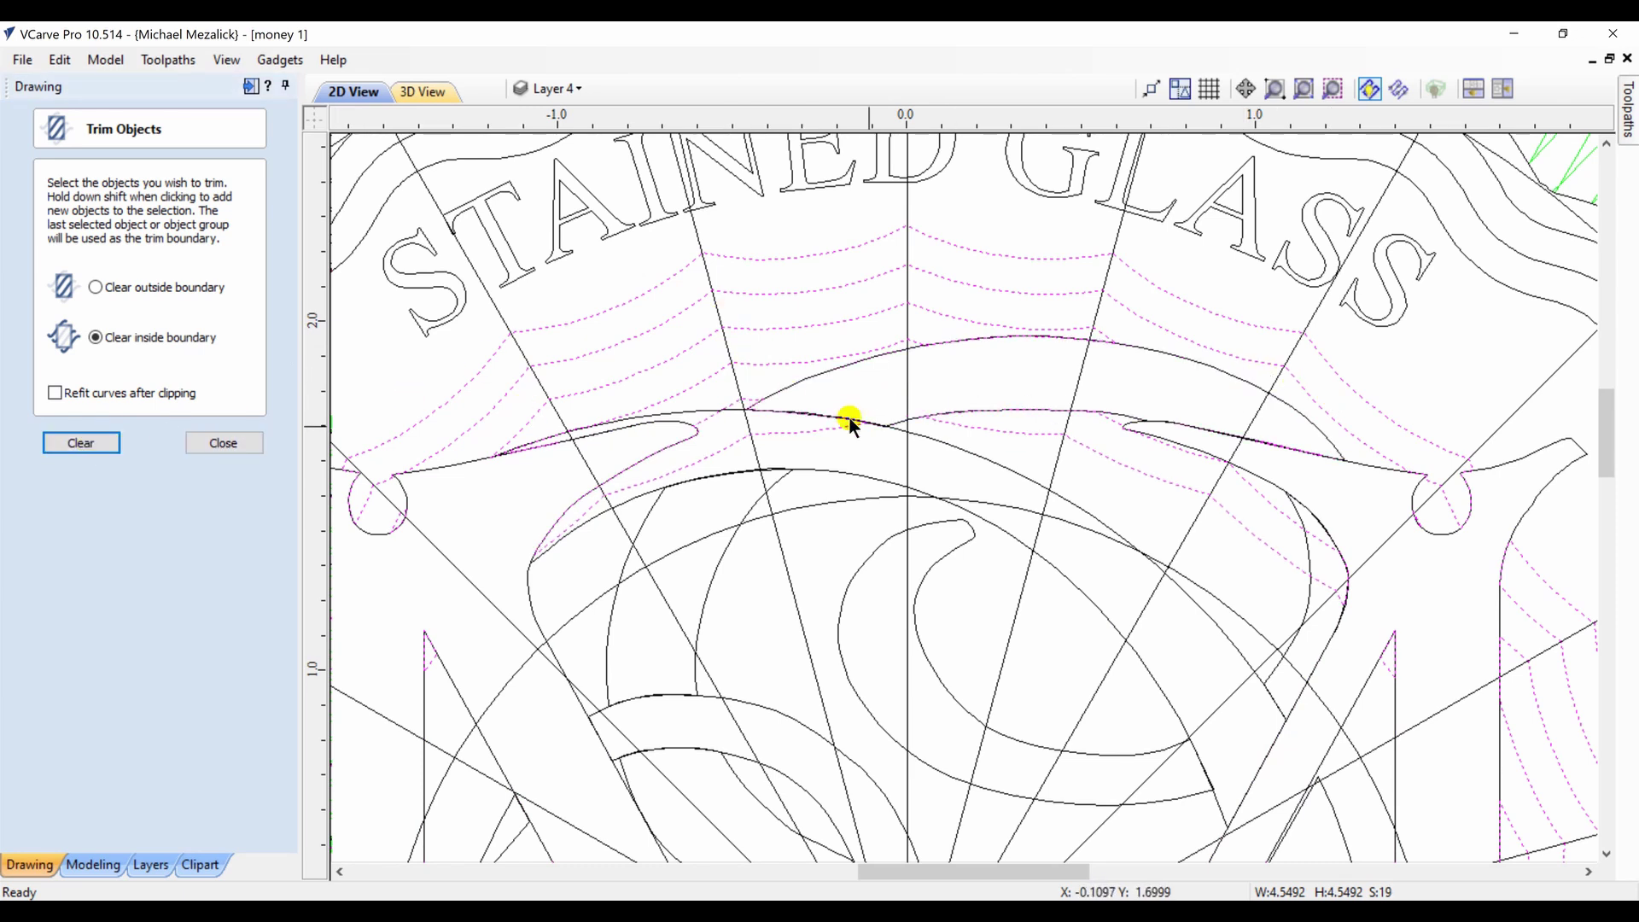
{"action": "left_click", "coordinate": [959, 453], "text": "shift"}
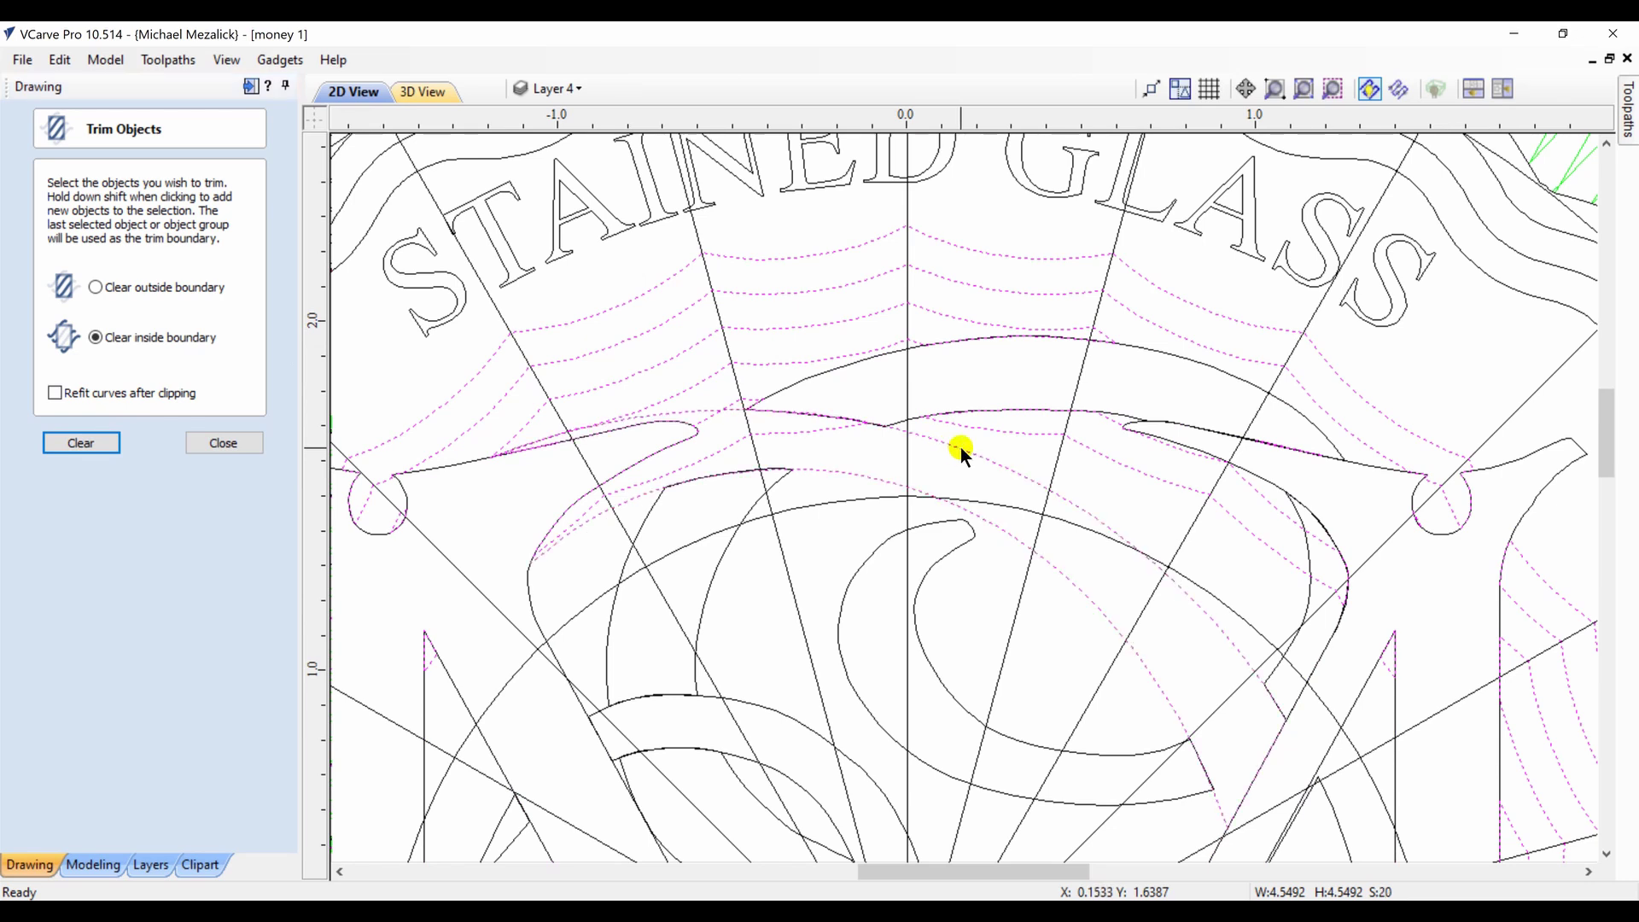
{"action": "left_click", "coordinate": [100, 441]}
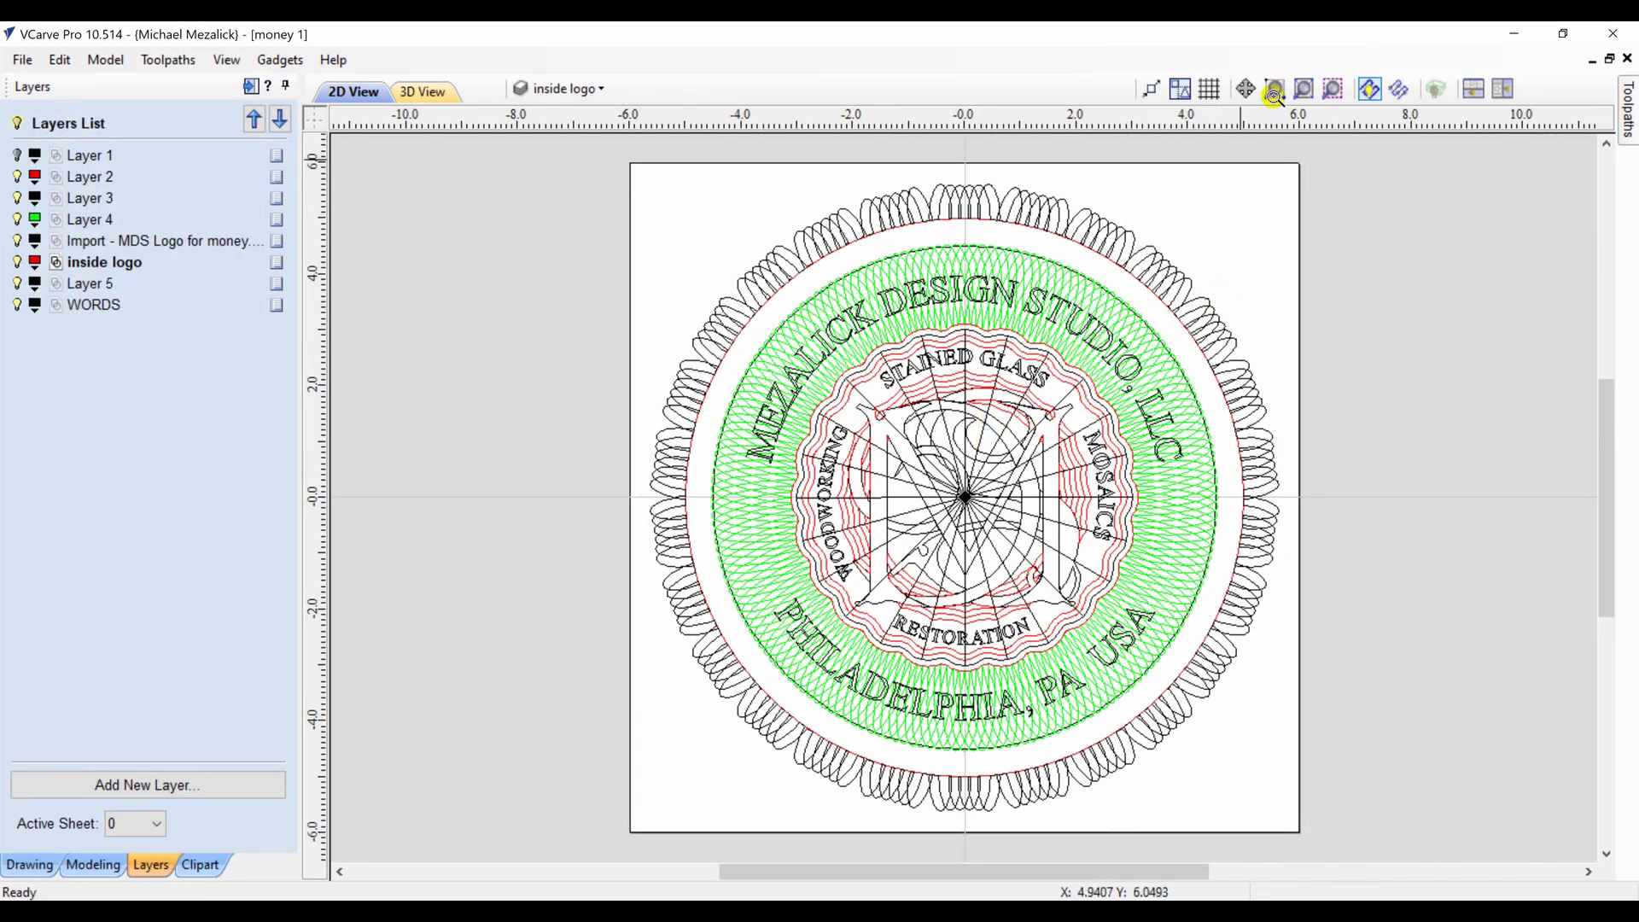
Hide all layers except the imported MDS logo and inside logo layers, toggling the imported logo to check the trimmed rings
{"action": "scroll", "coordinate": [966, 510], "scroll_direction": "up", "scroll_amount": 3}
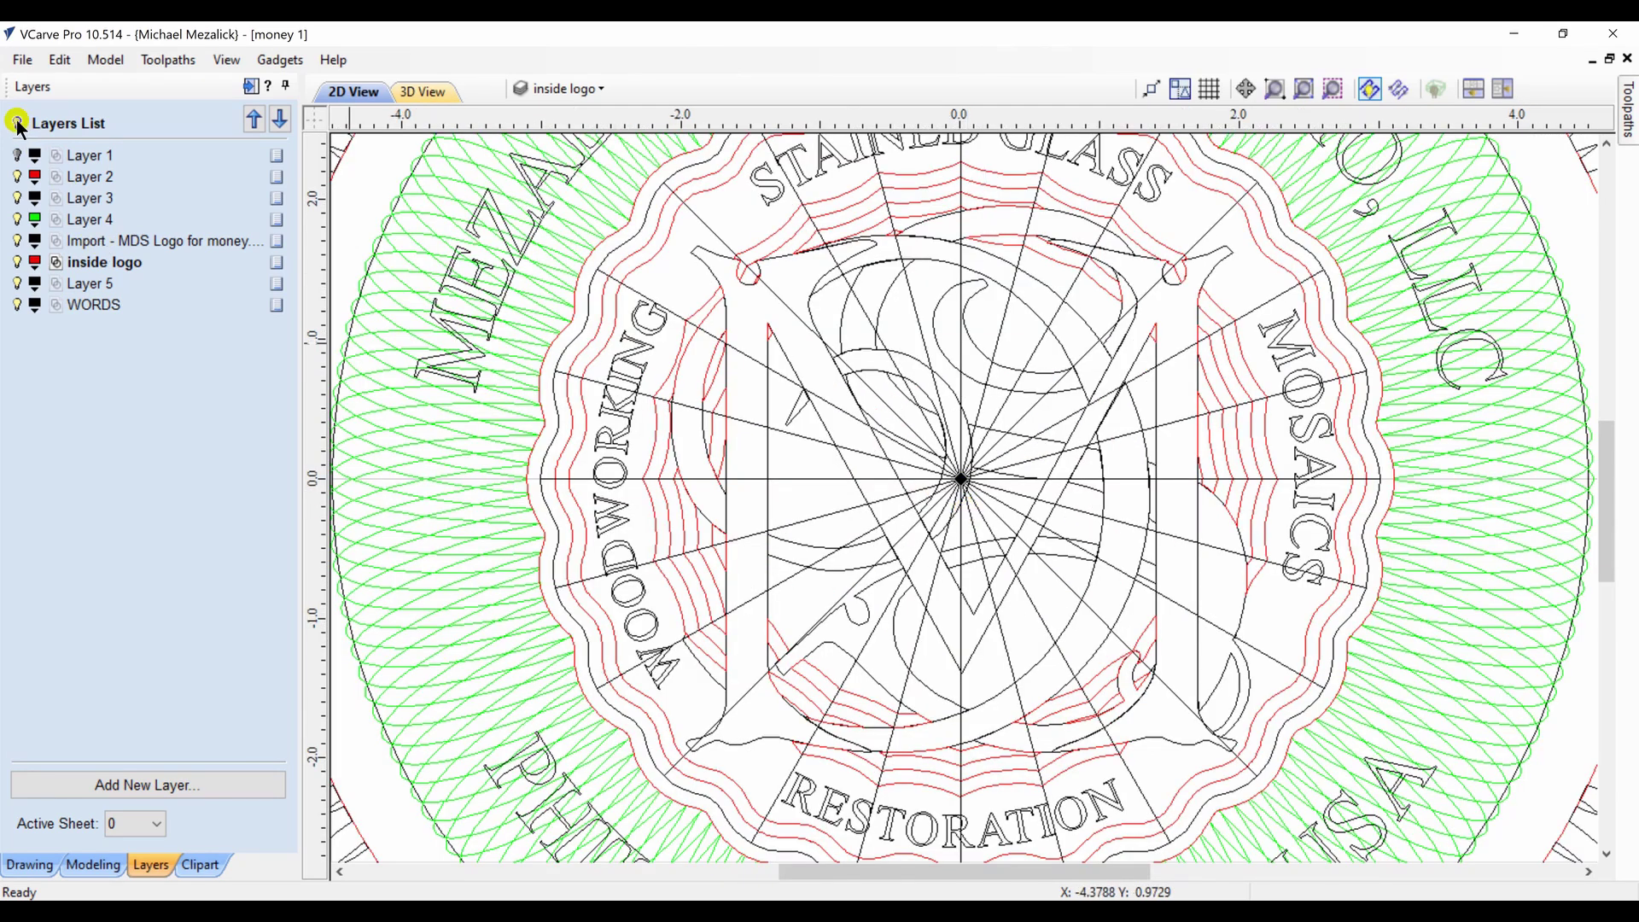
{"action": "left_click", "coordinate": [17, 121]}
{"action": "left_click", "coordinate": [17, 121]}
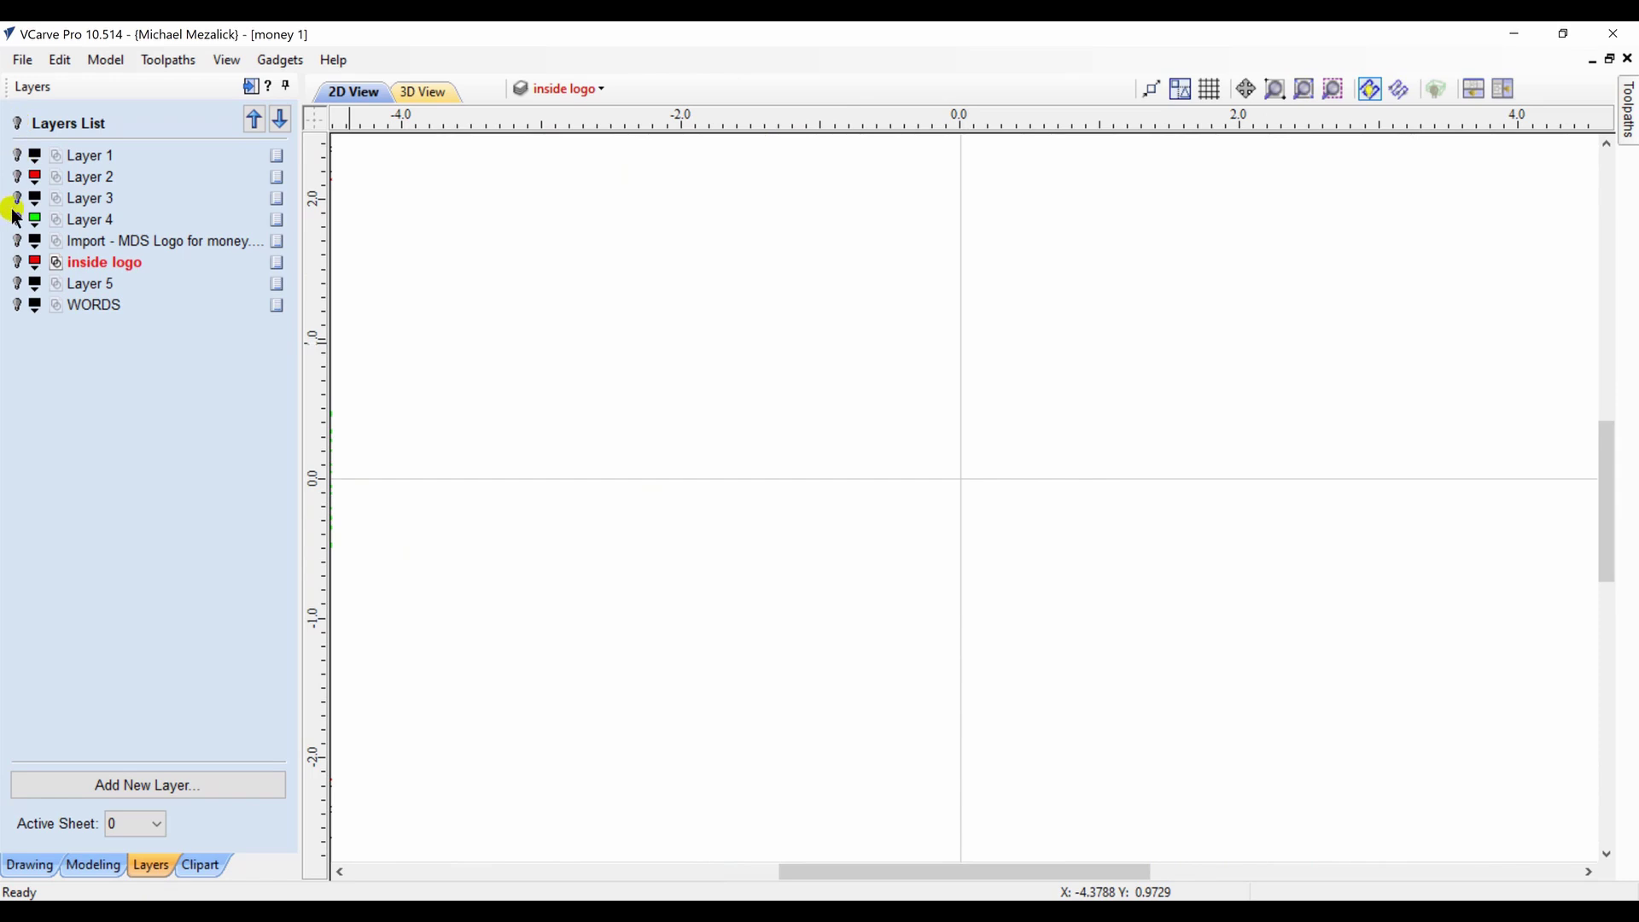
{"action": "left_click", "coordinate": [17, 240]}
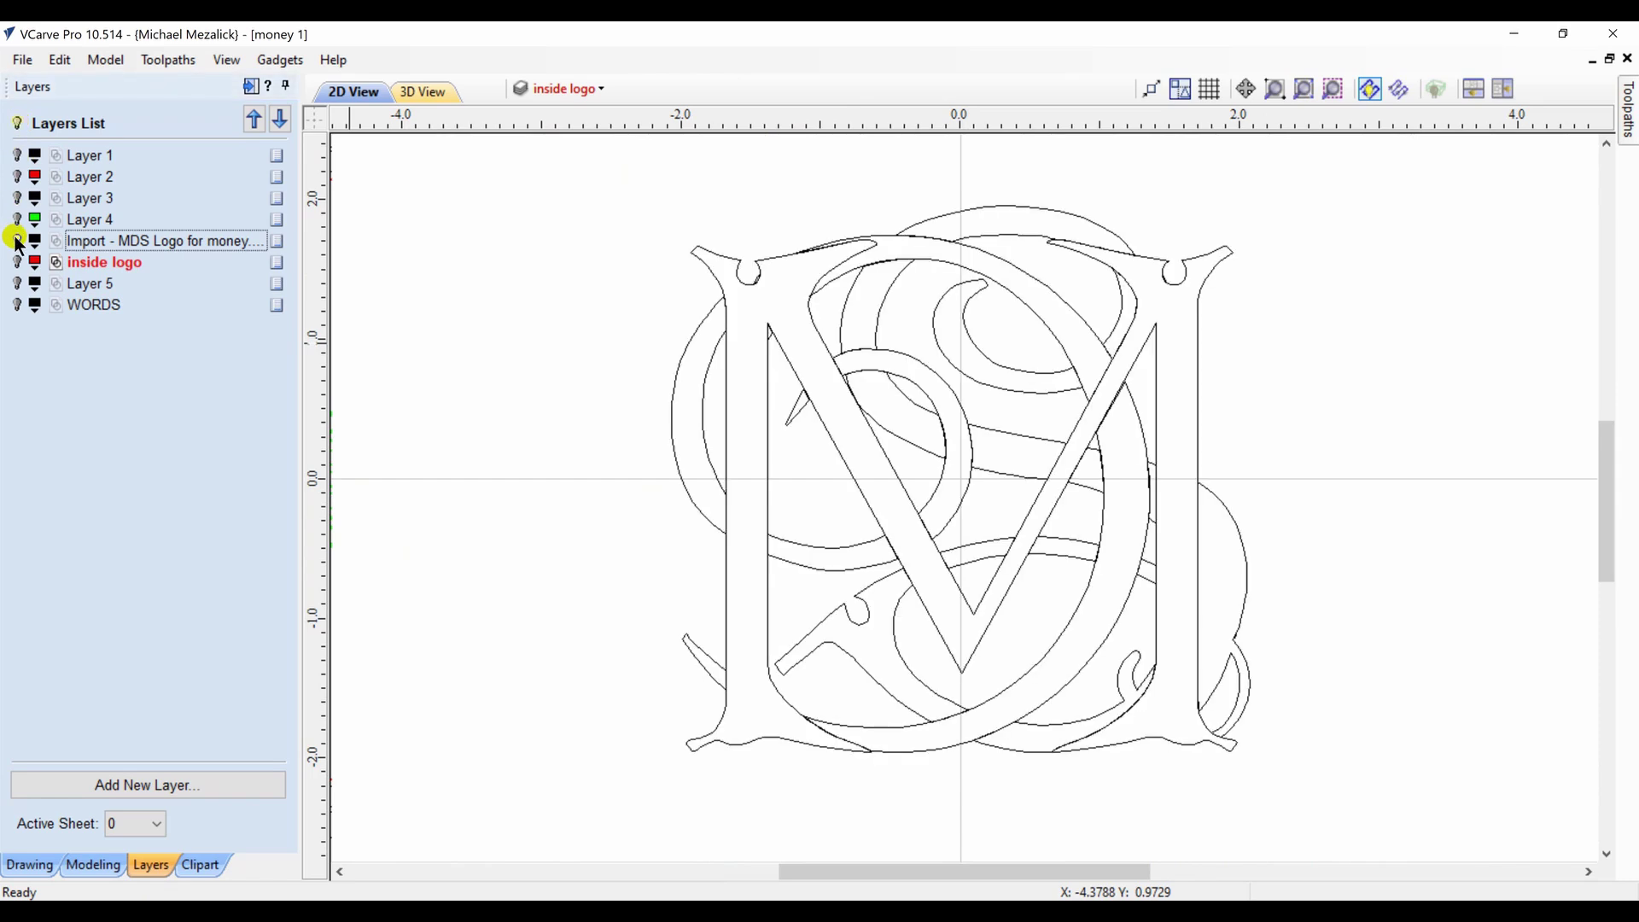
{"action": "left_click", "coordinate": [17, 262]}
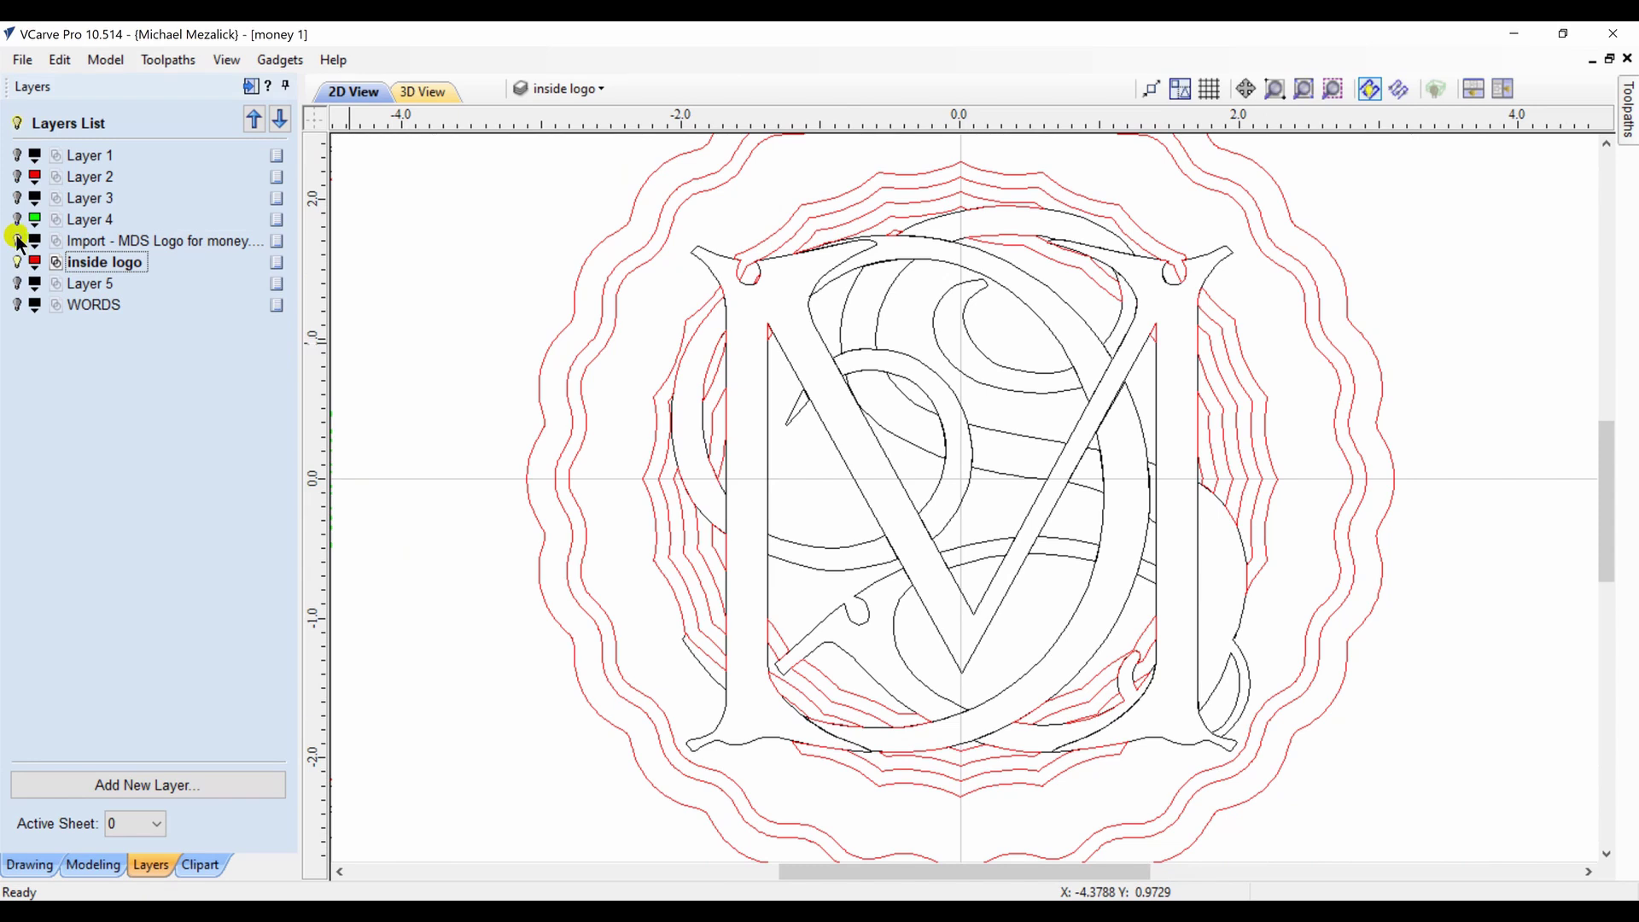
{"action": "left_click", "coordinate": [17, 241]}
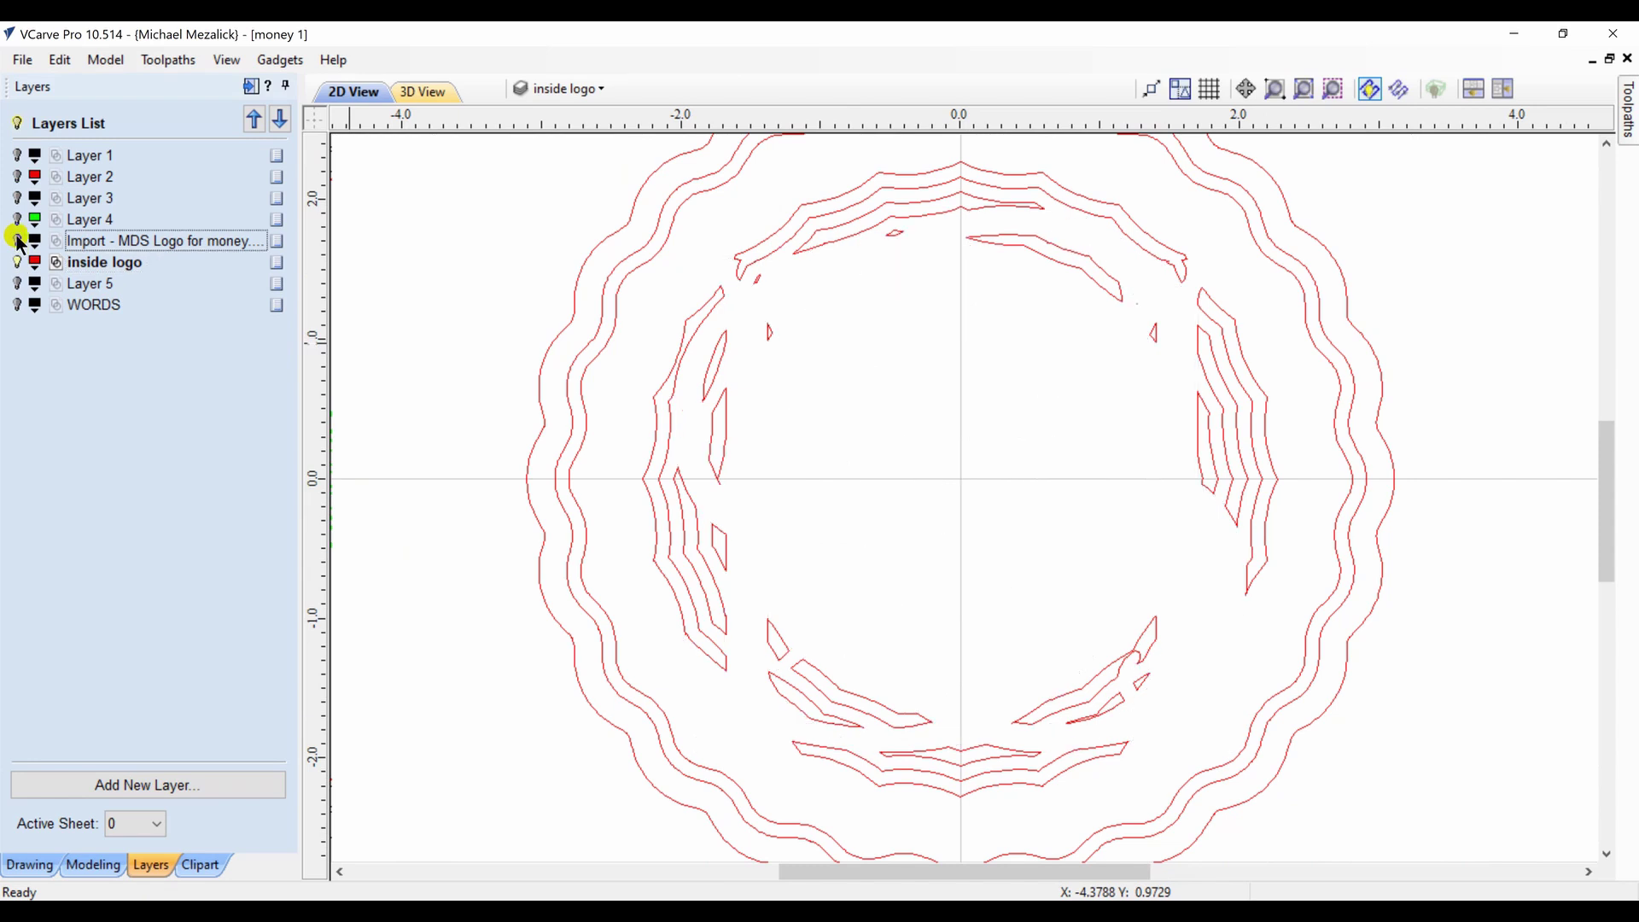
{"action": "left_click", "coordinate": [17, 241]}
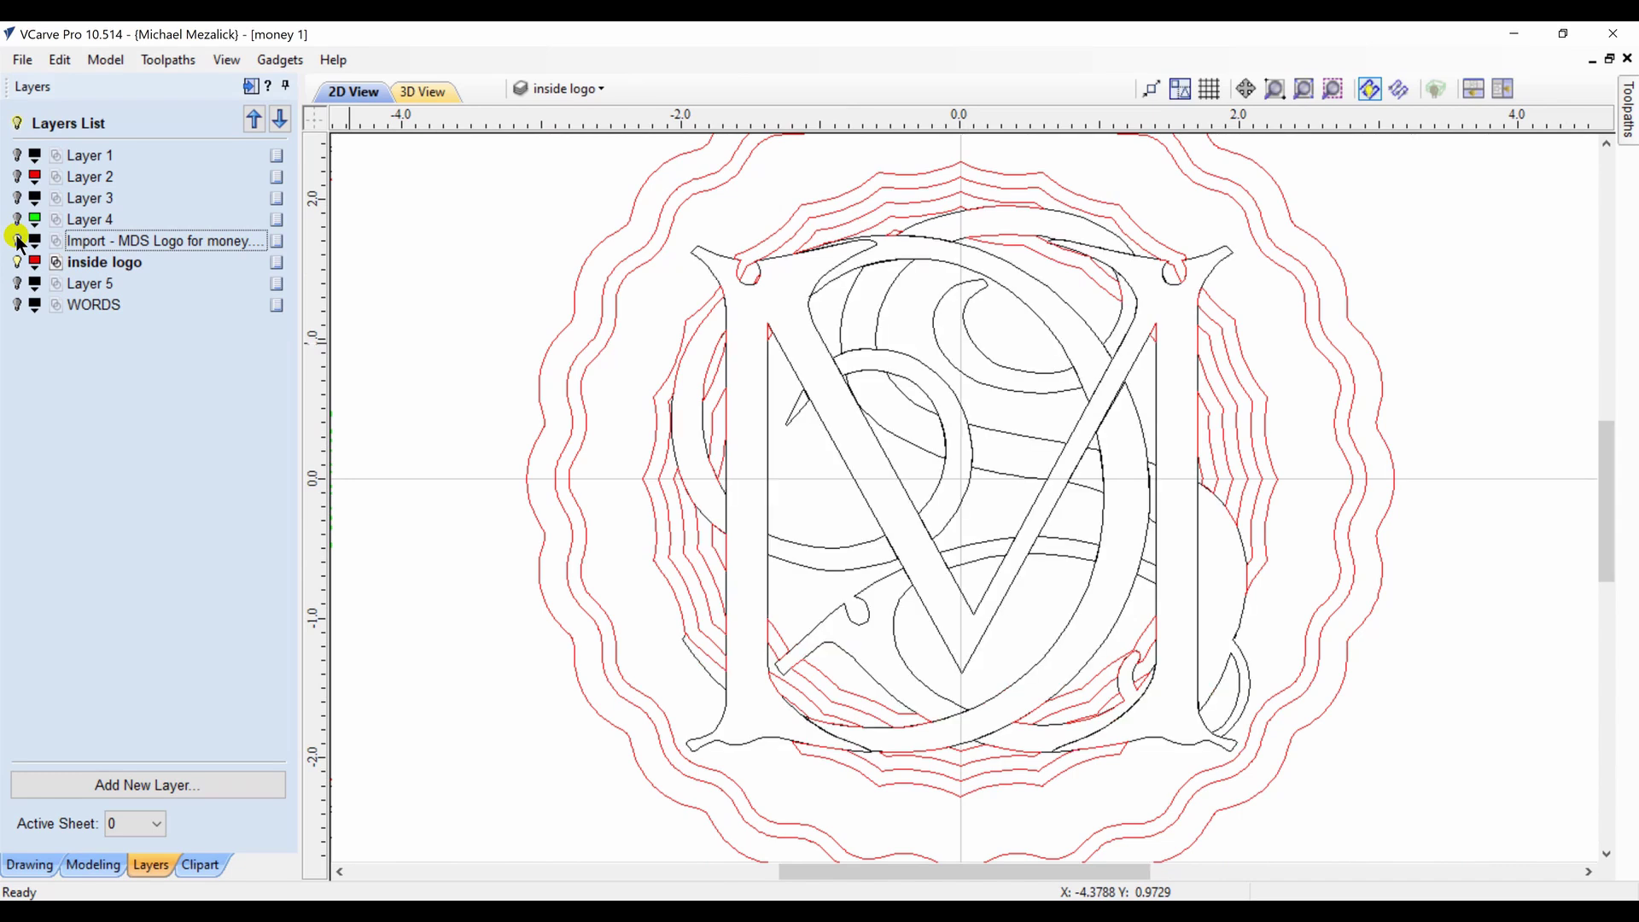
{"action": "left_click", "coordinate": [1305, 88]}
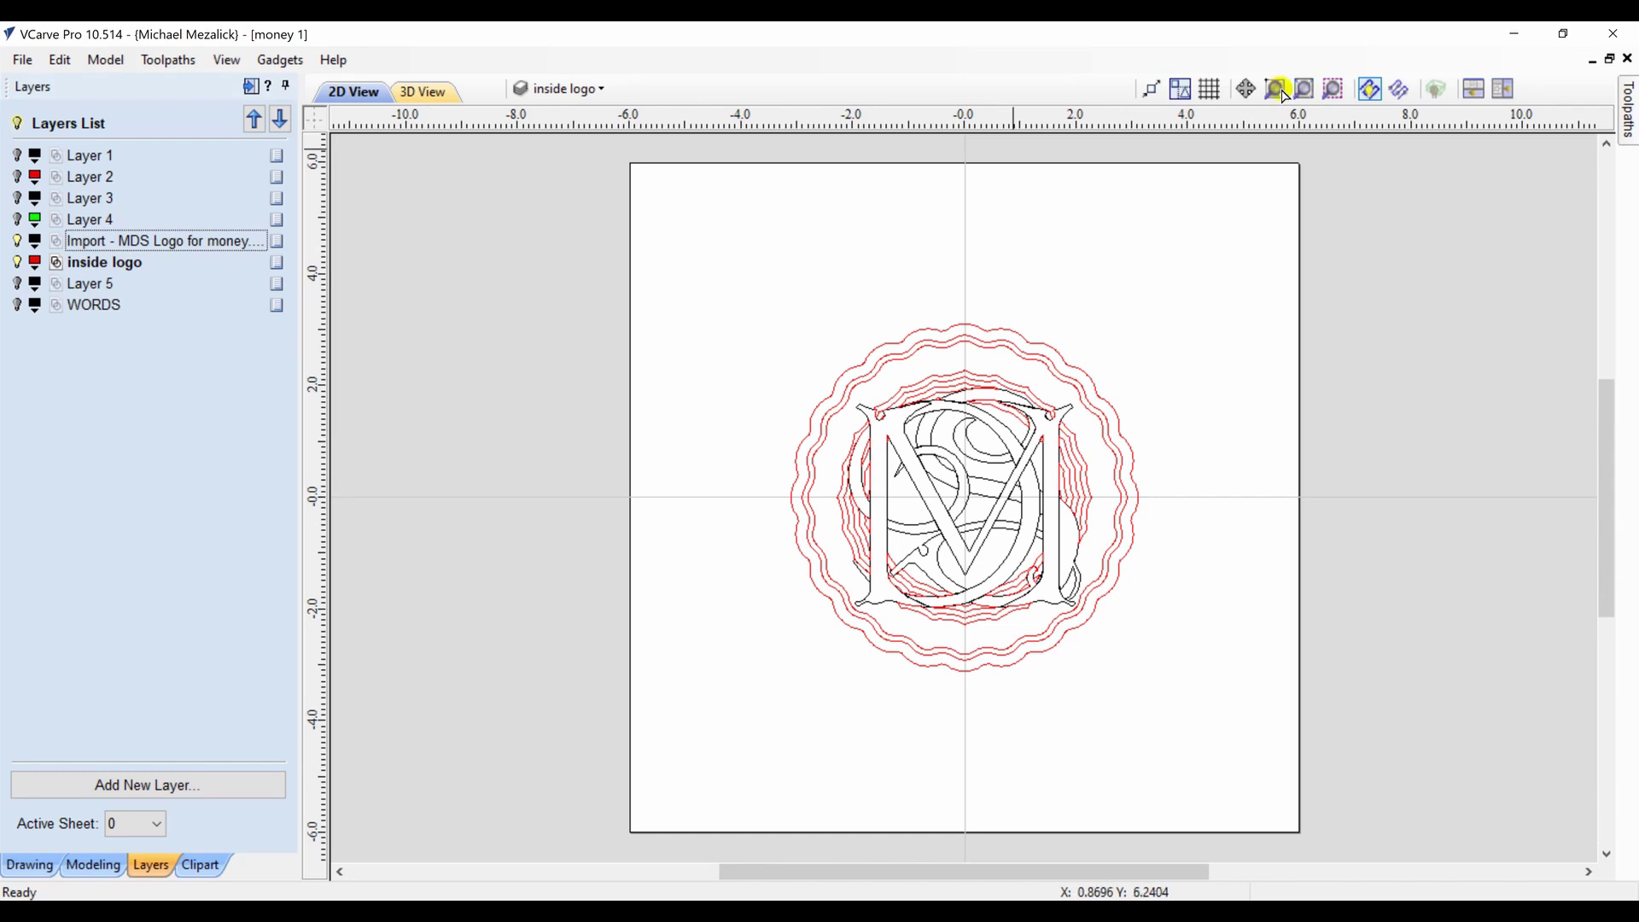
Check the layers by briefly showing WORDS, hiding the imported MDS logo and showing Layer 4, Layer 3 and Layer 2
{"action": "left_click", "coordinate": [17, 289]}
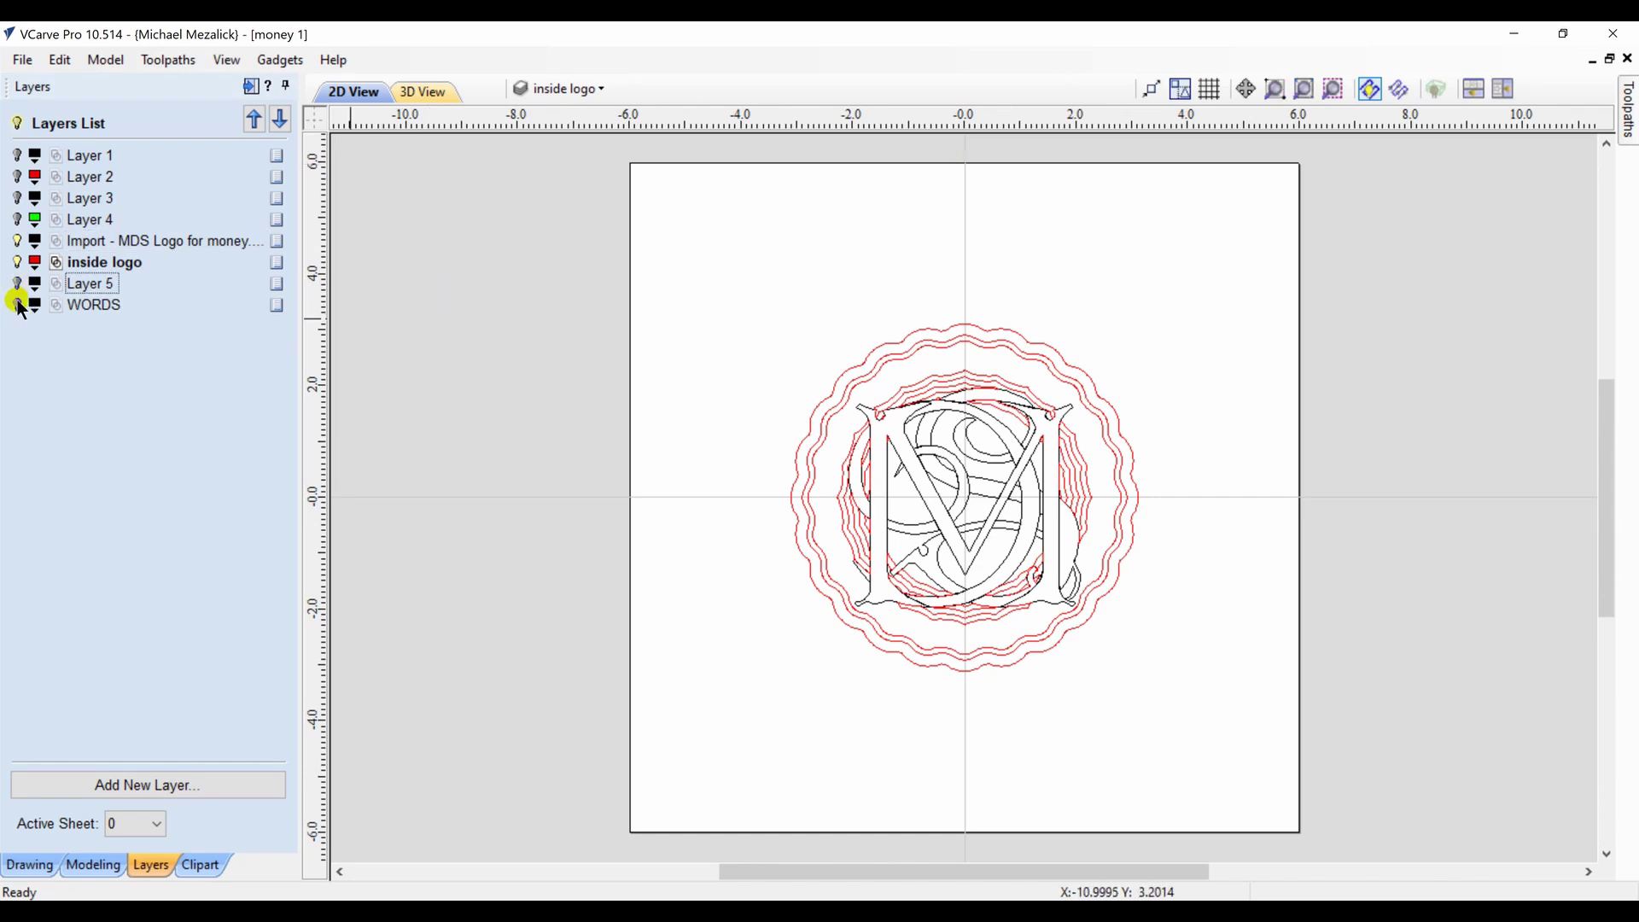
{"action": "left_click", "coordinate": [17, 305]}
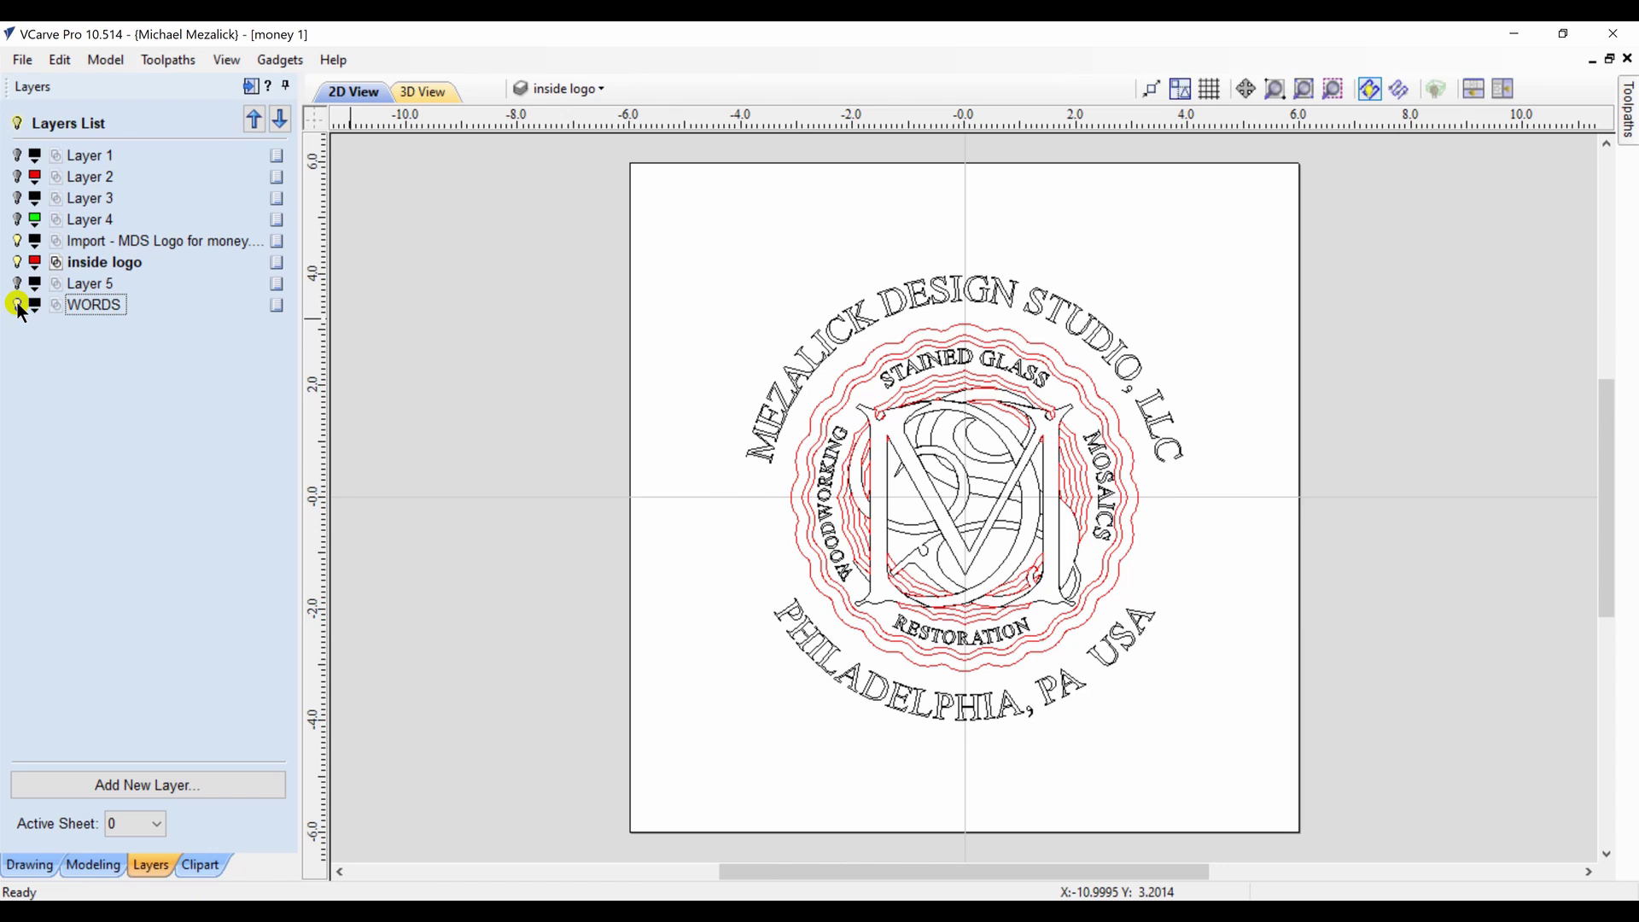
{"action": "left_click", "coordinate": [18, 304]}
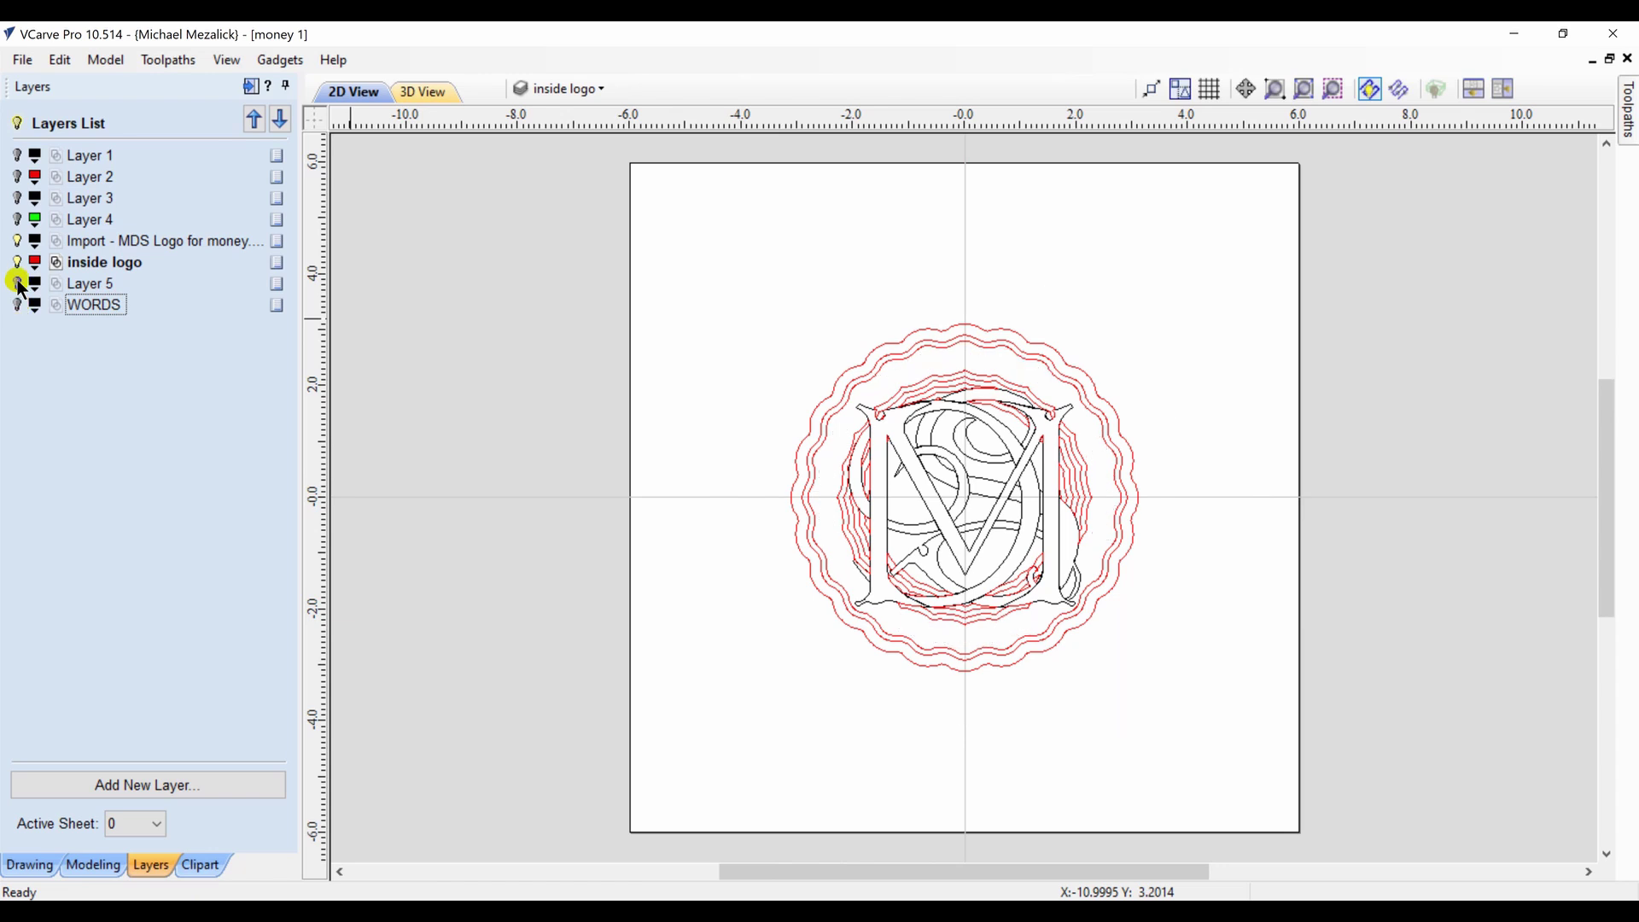
{"action": "left_click", "coordinate": [18, 219]}
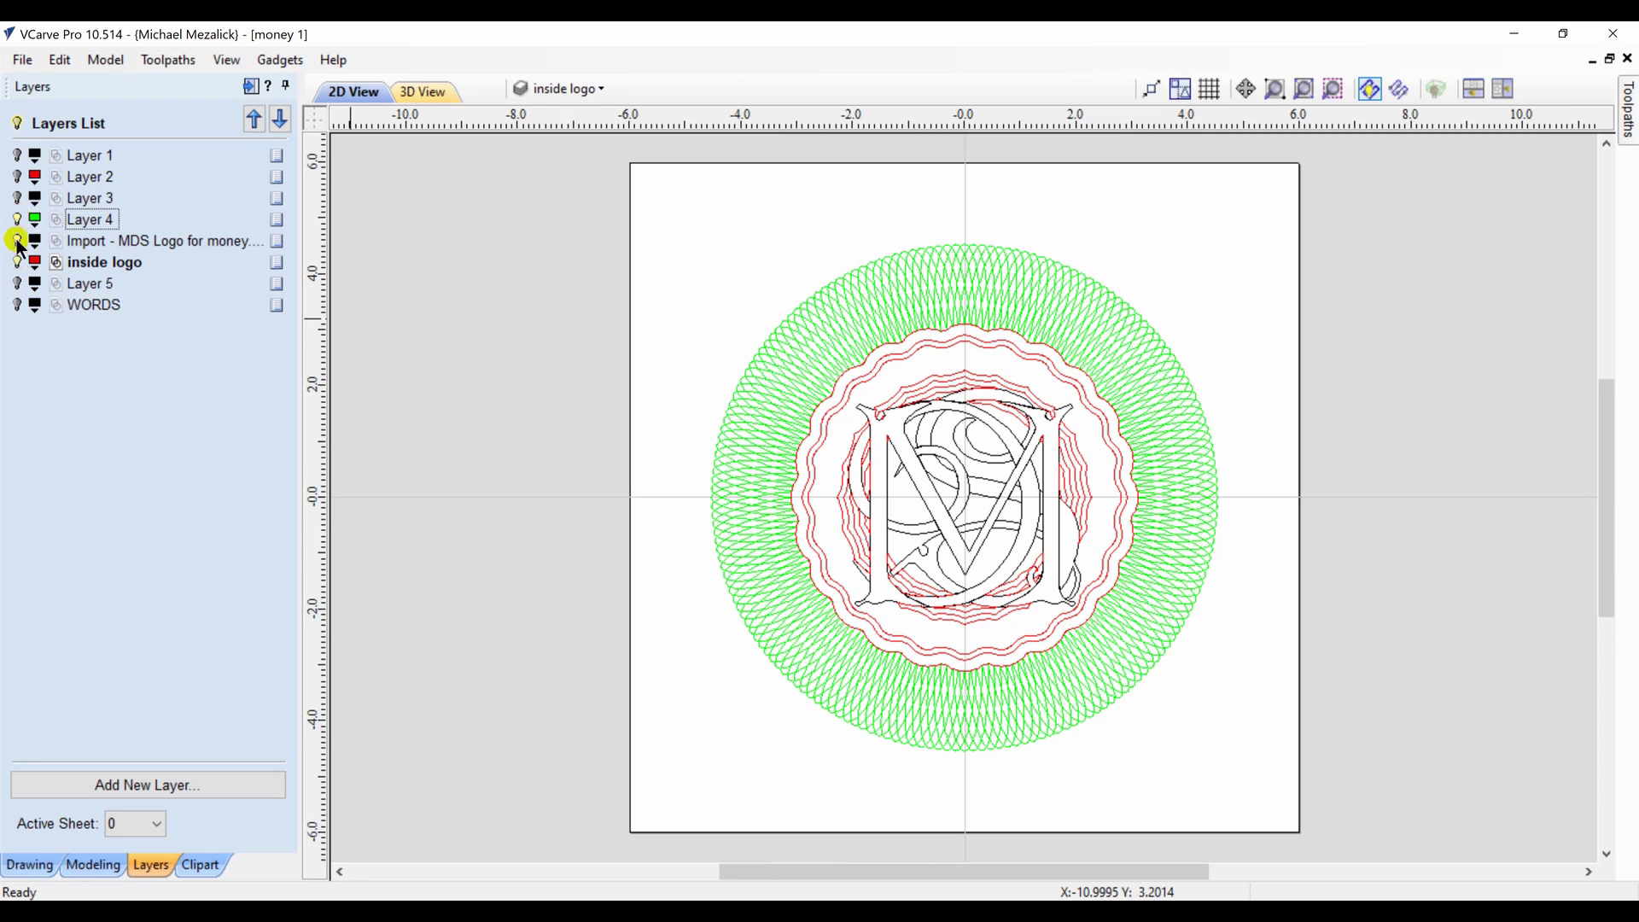
{"action": "left_click", "coordinate": [17, 241]}
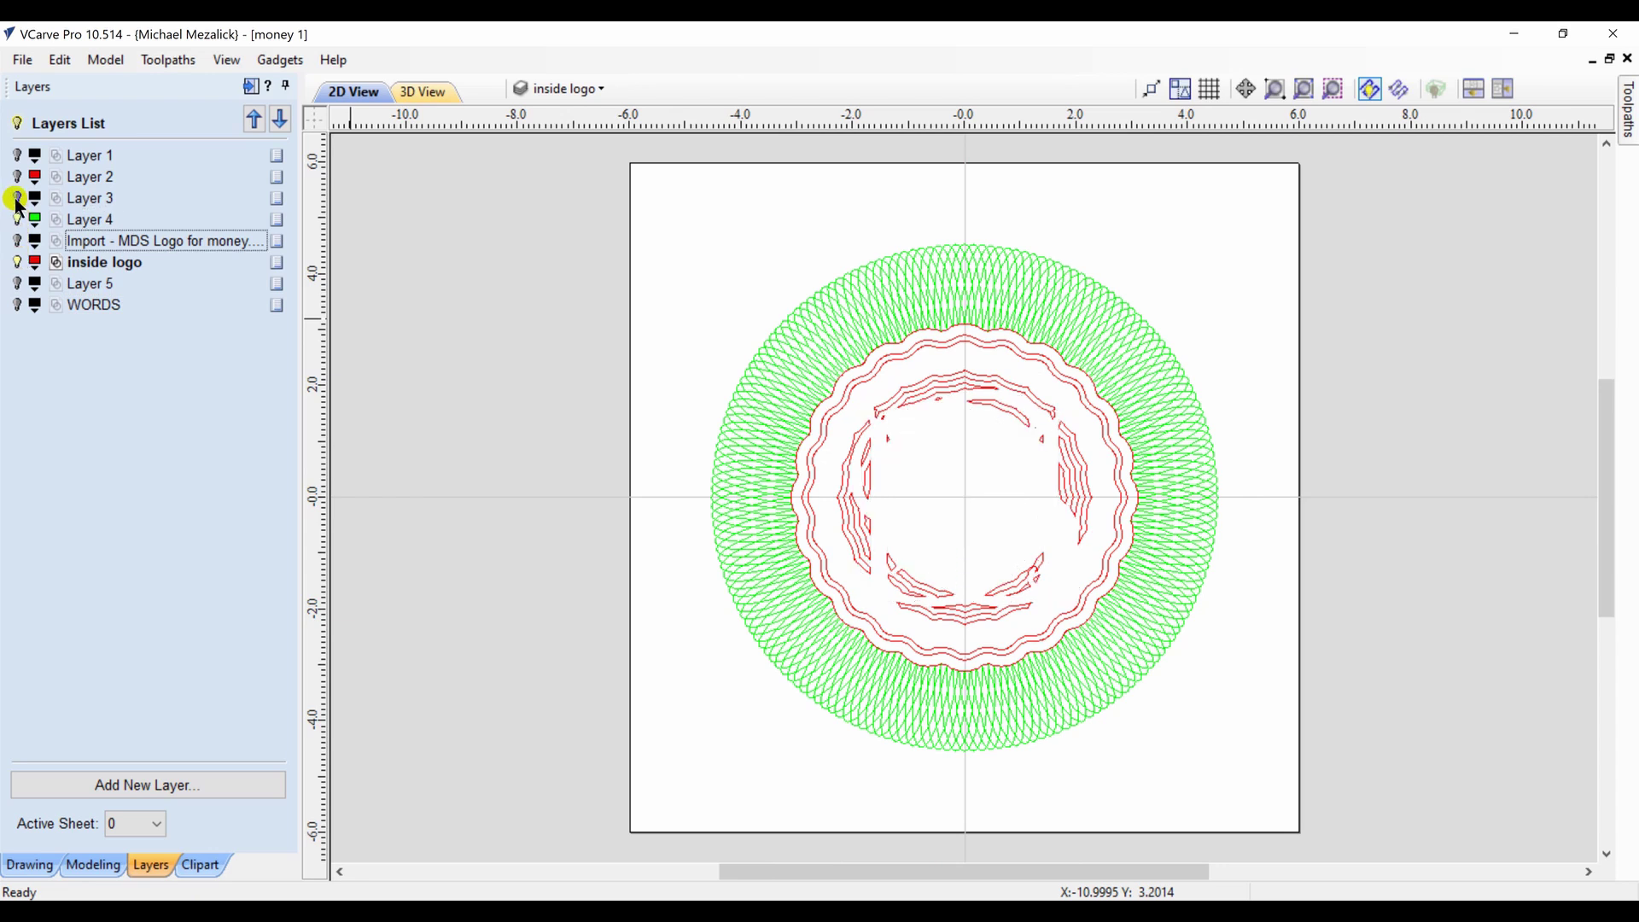
{"action": "left_click", "coordinate": [18, 198]}
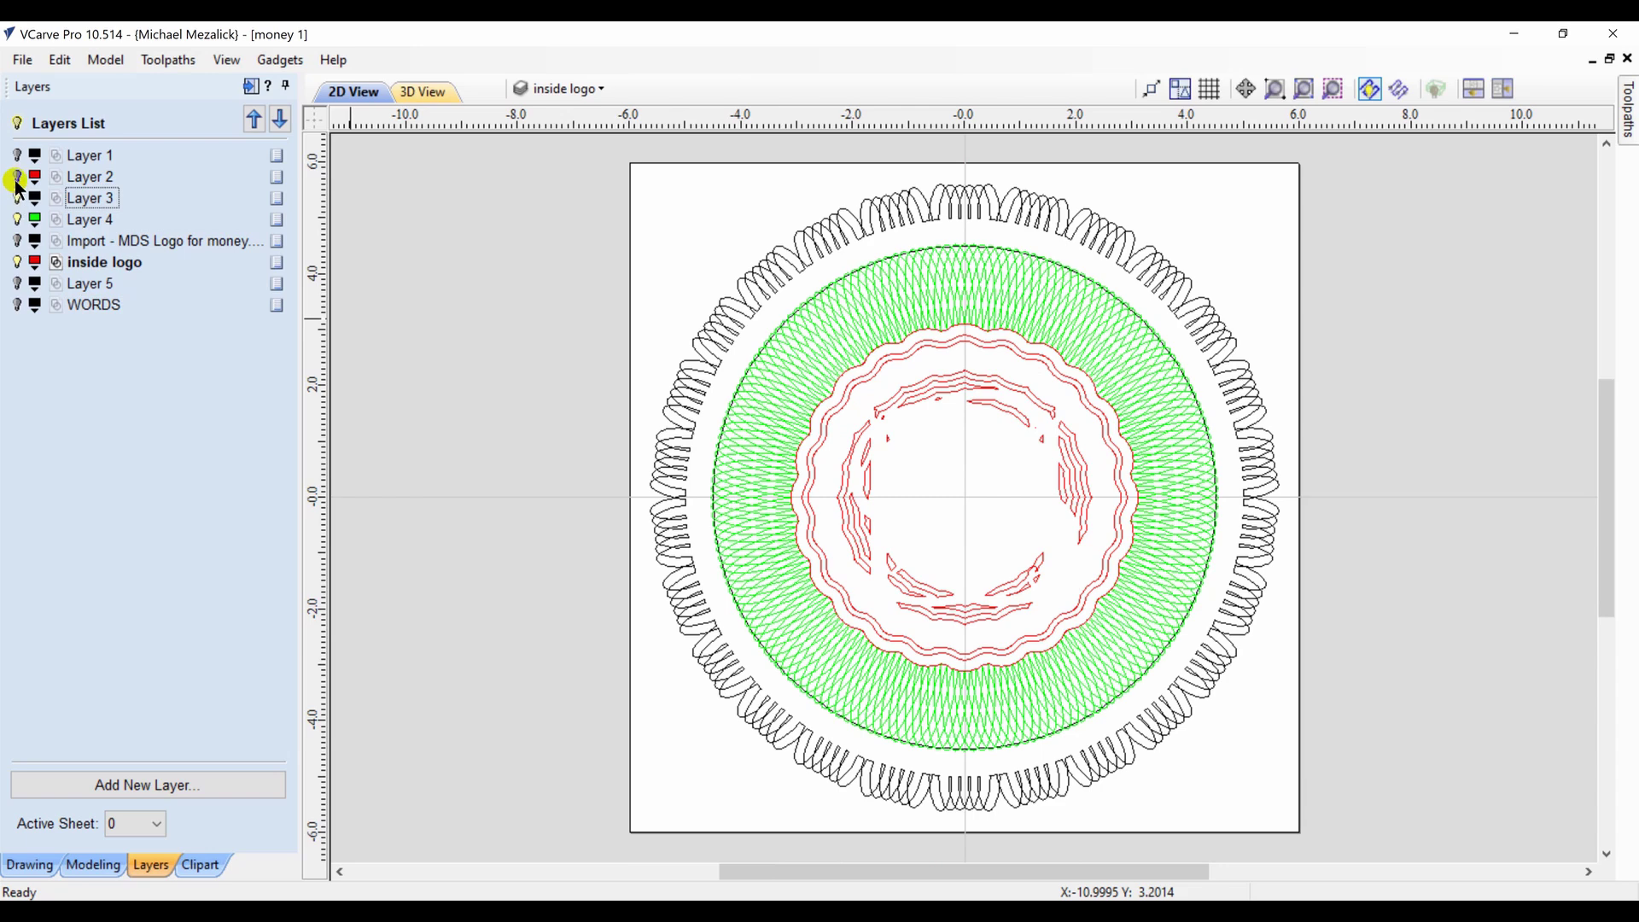
{"action": "left_click", "coordinate": [18, 176]}
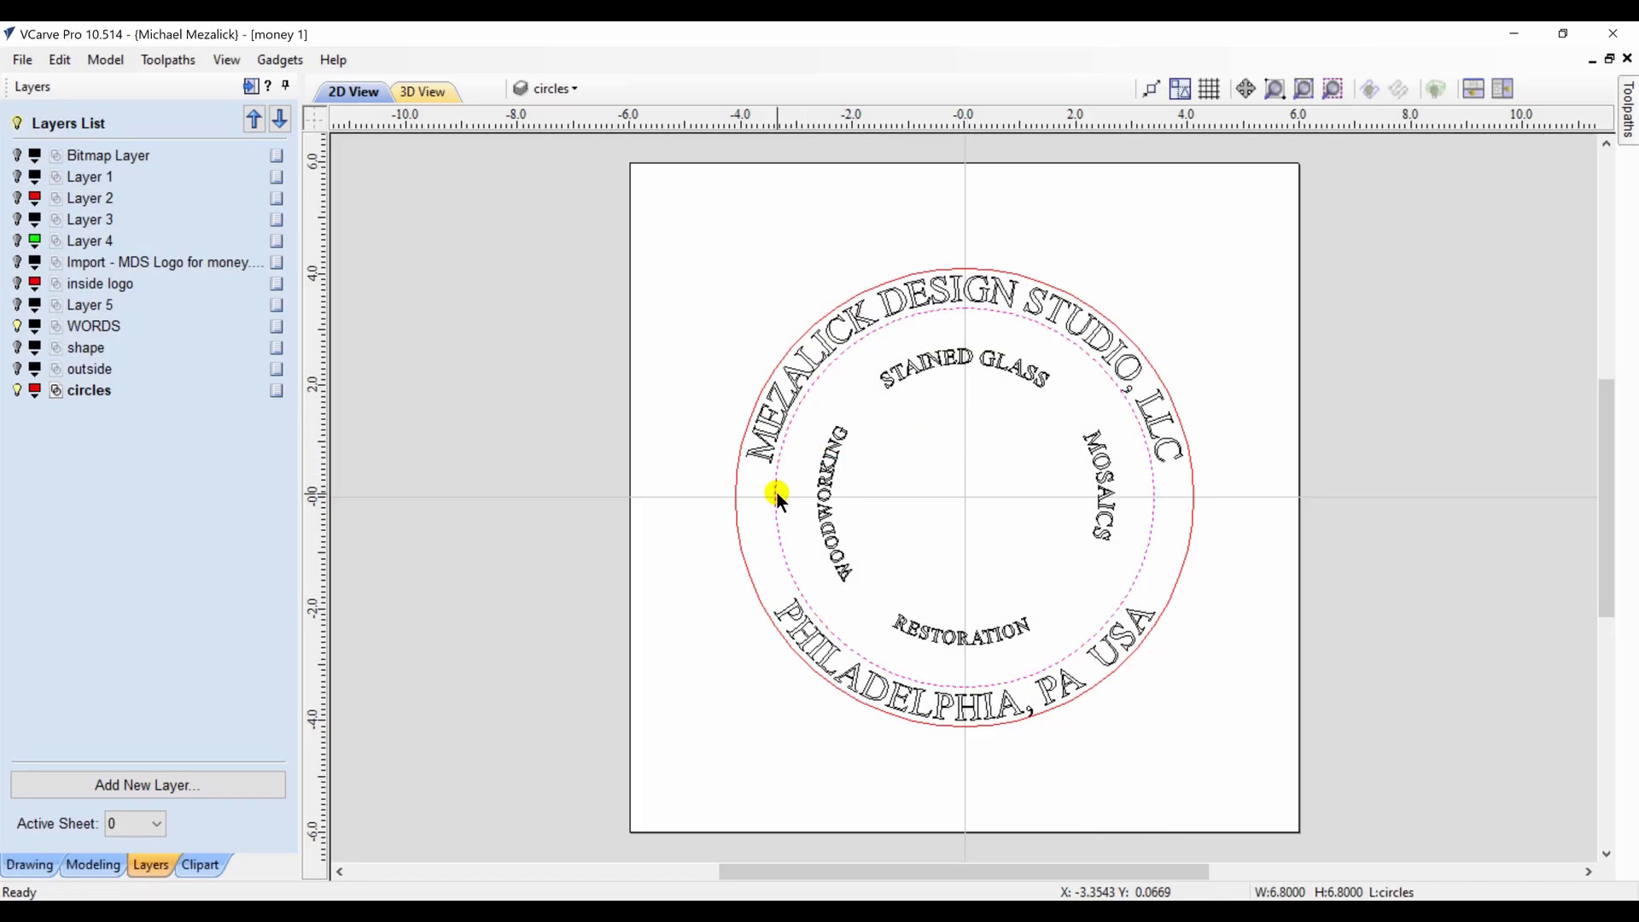
Using node editing, cut the outer and inner circles just below the start of the upper company-name text
{"action": "left_click", "coordinate": [735, 499]}
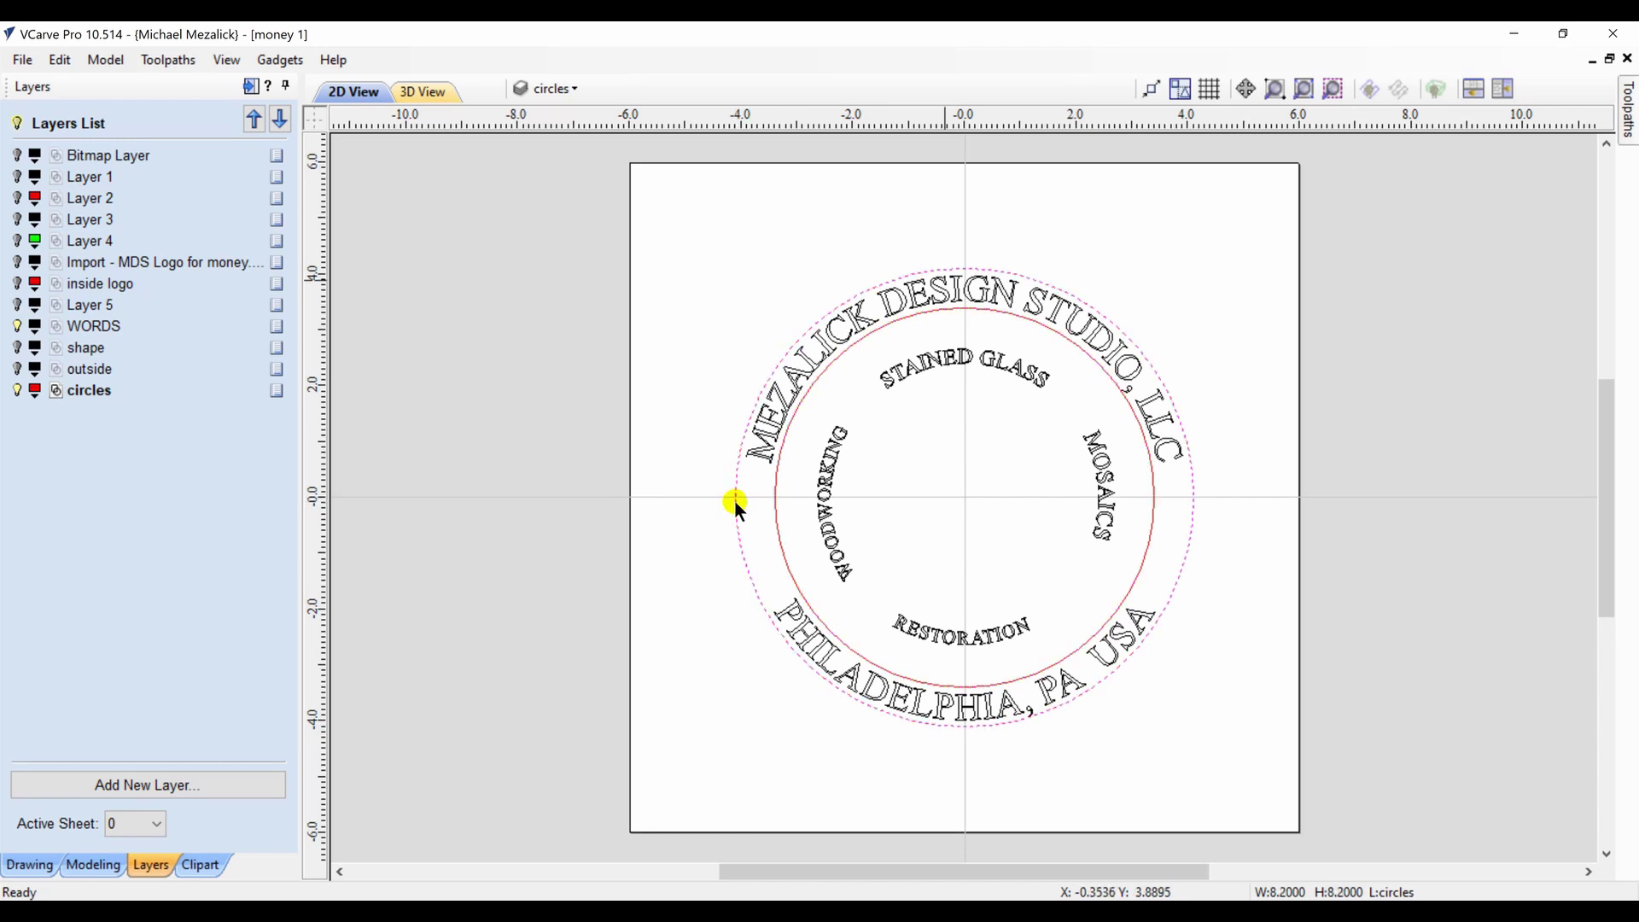
{"action": "left_click", "coordinate": [1275, 88]}
{"action": "left_click", "coordinate": [766, 466]}
{"action": "left_click", "coordinate": [766, 466]}
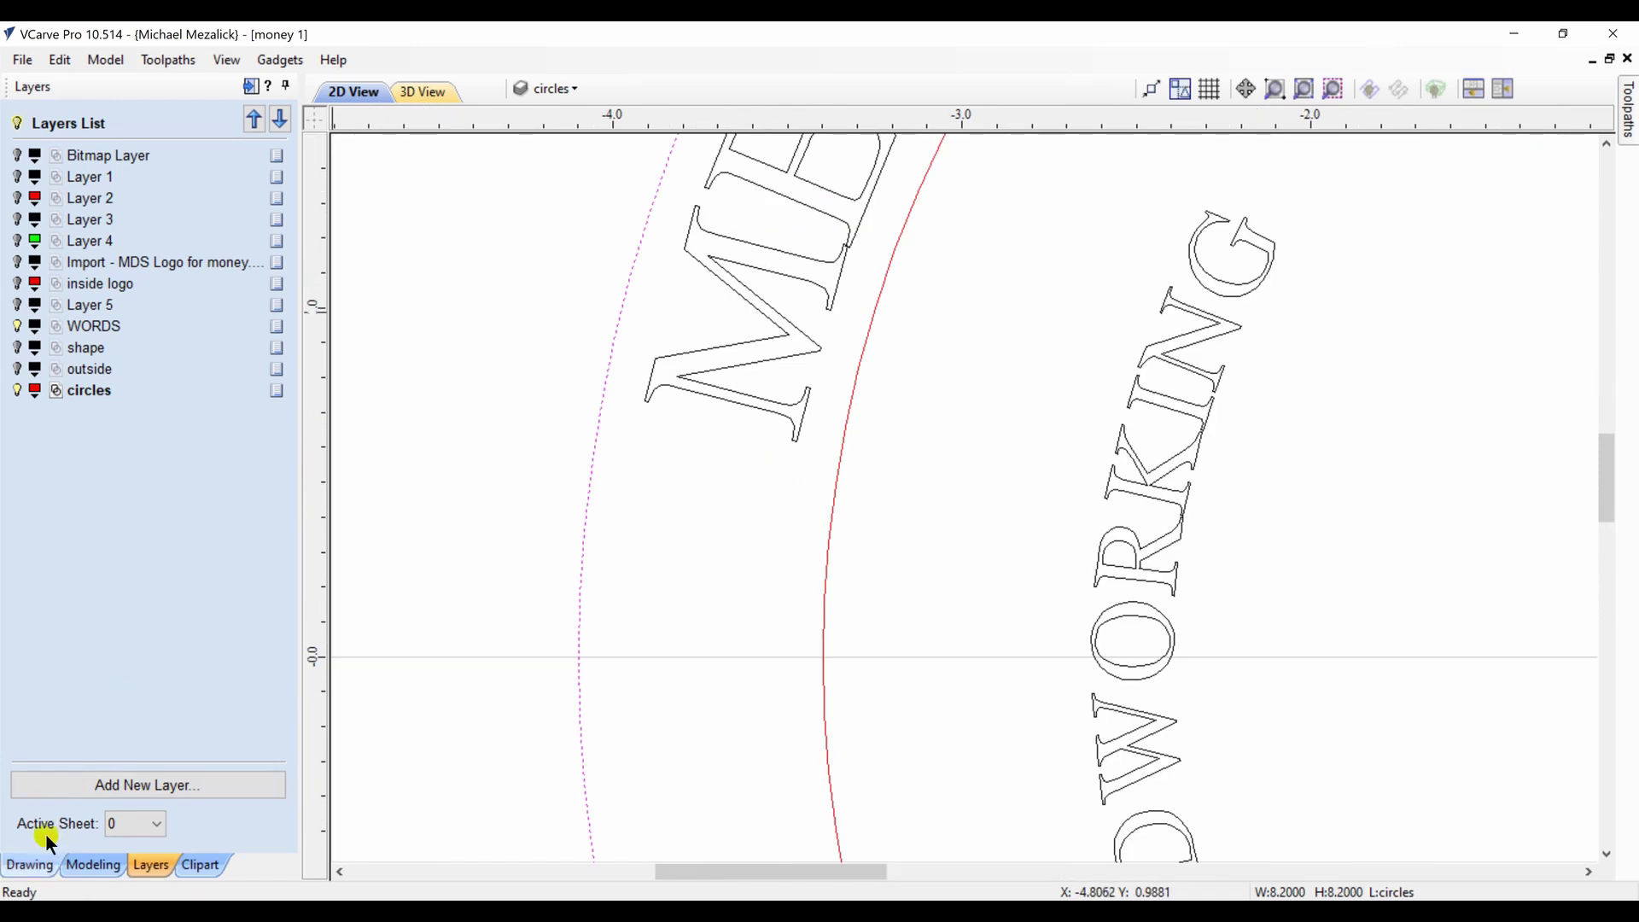
{"action": "left_click", "coordinate": [40, 867]}
{"action": "left_click", "coordinate": [59, 443]}
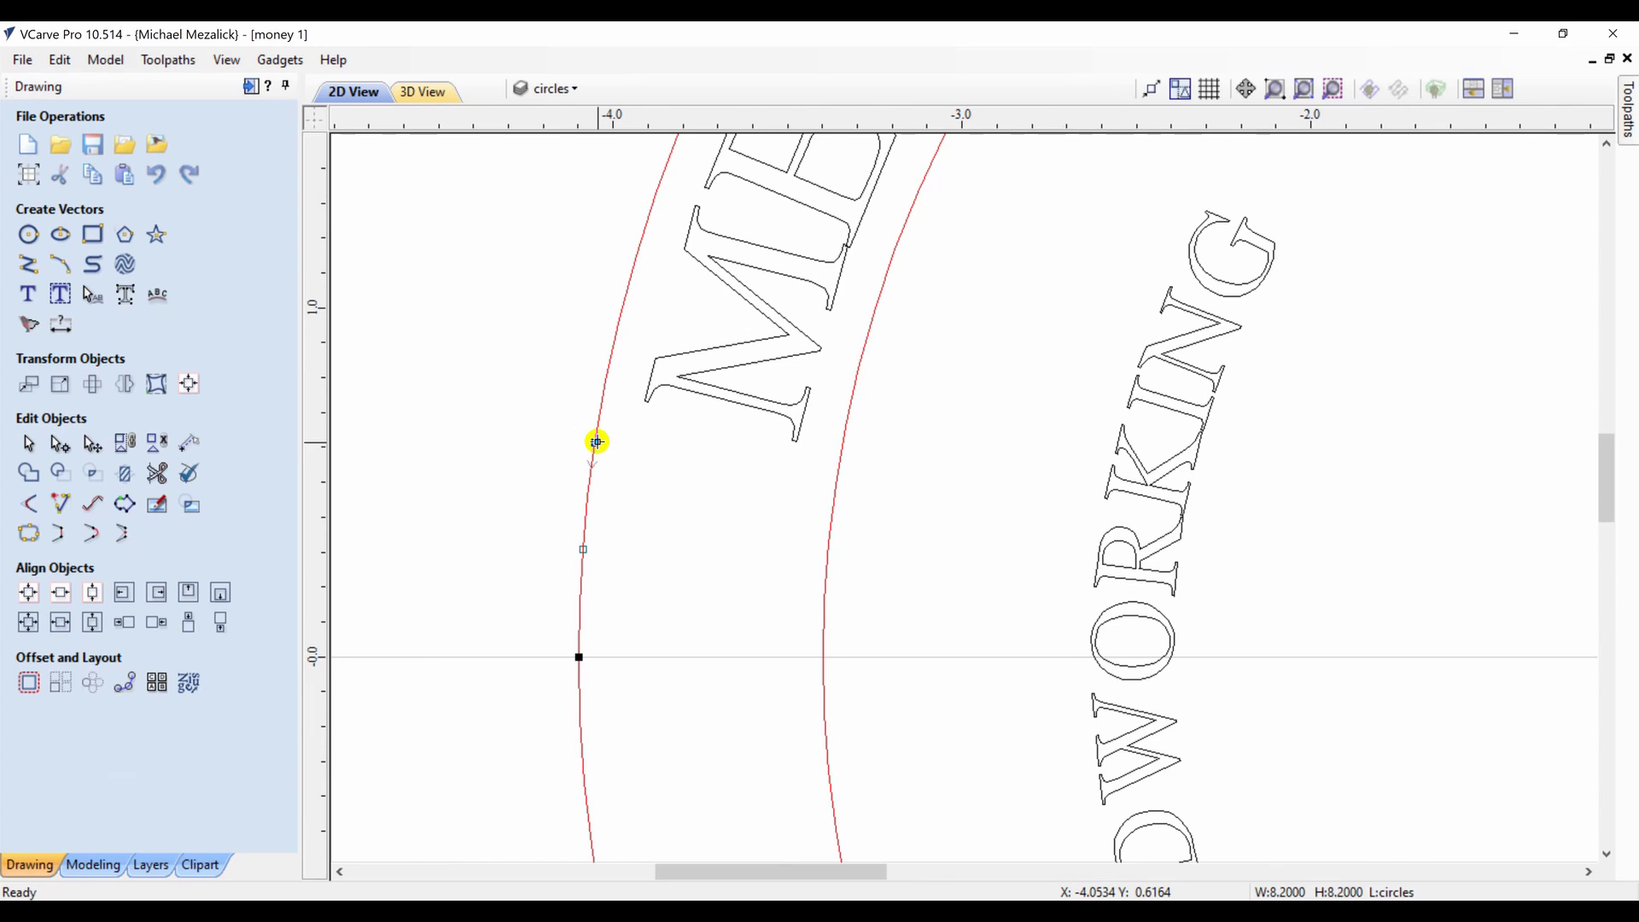
{"action": "left_click", "coordinate": [596, 443]}
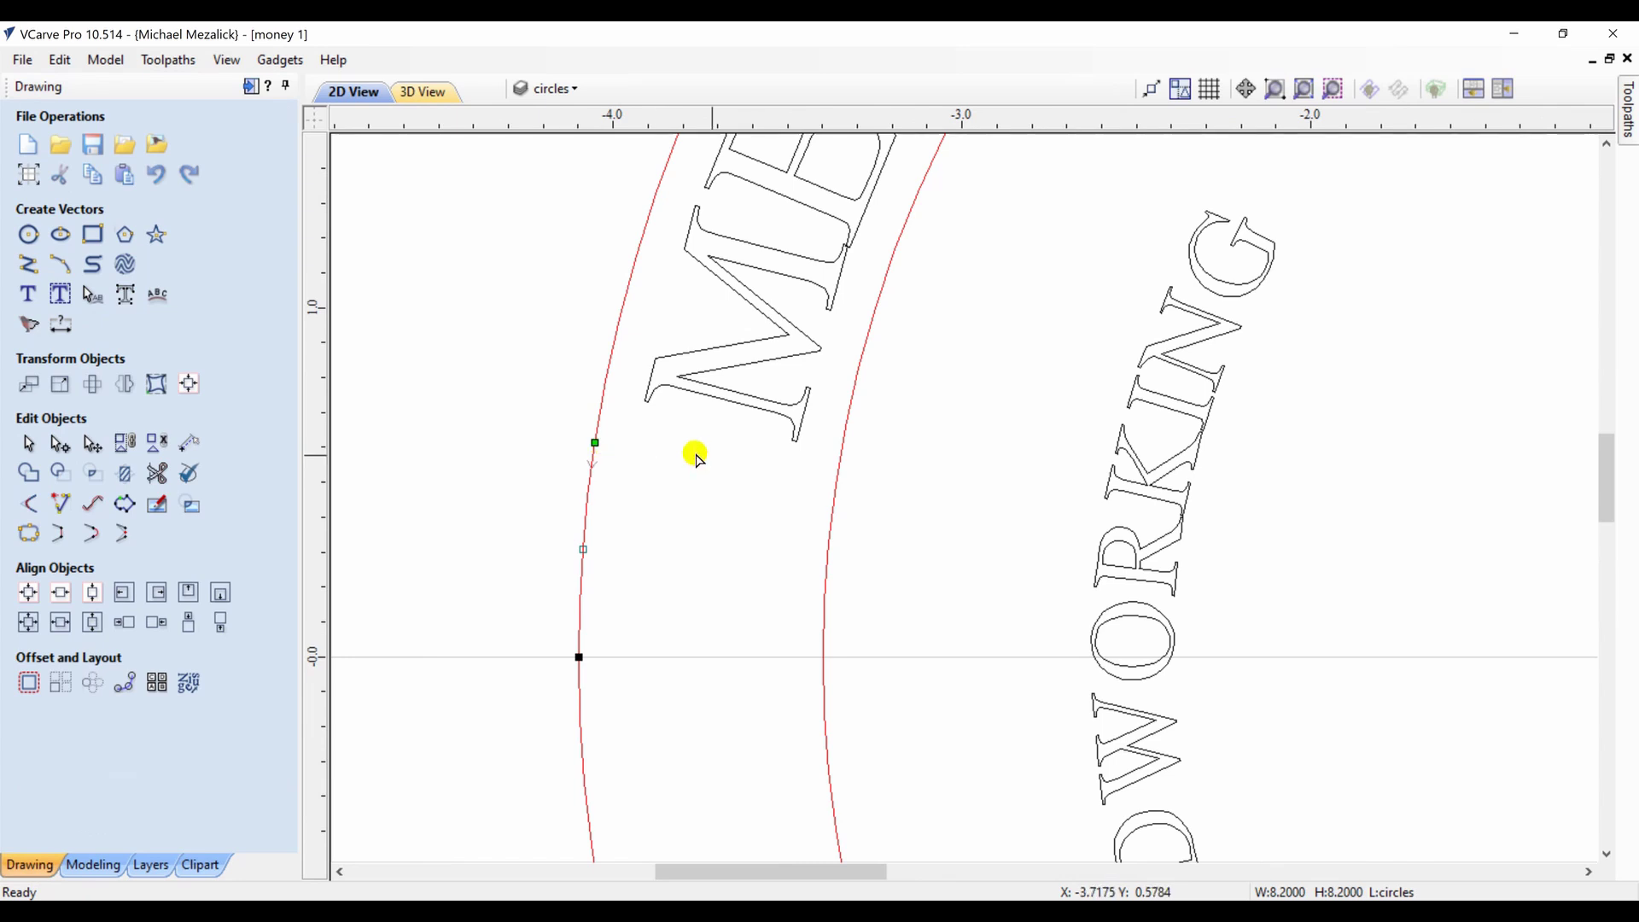
{"action": "left_click", "coordinate": [838, 480]}
{"action": "left_click", "coordinate": [837, 478]}
Cut the inner and outer circles just below the letters LLC at the end of the upper company-name text
{"action": "left_click_drag", "start_coordinate": [754, 871], "coordinate": [1146, 867]}
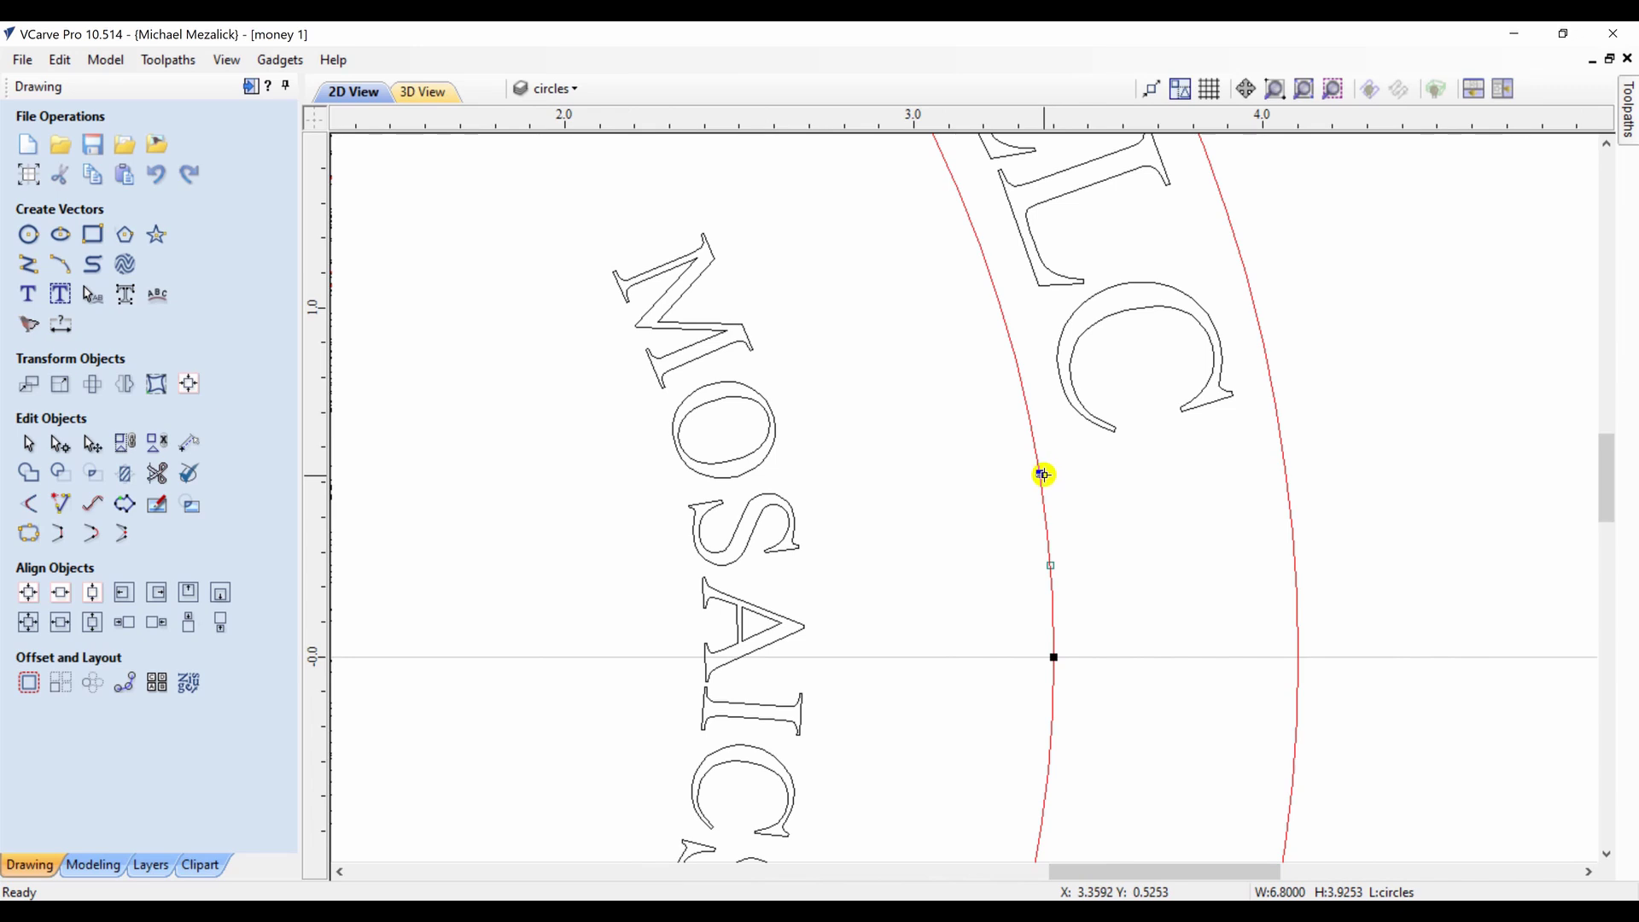
{"action": "left_click", "coordinate": [1279, 418]}
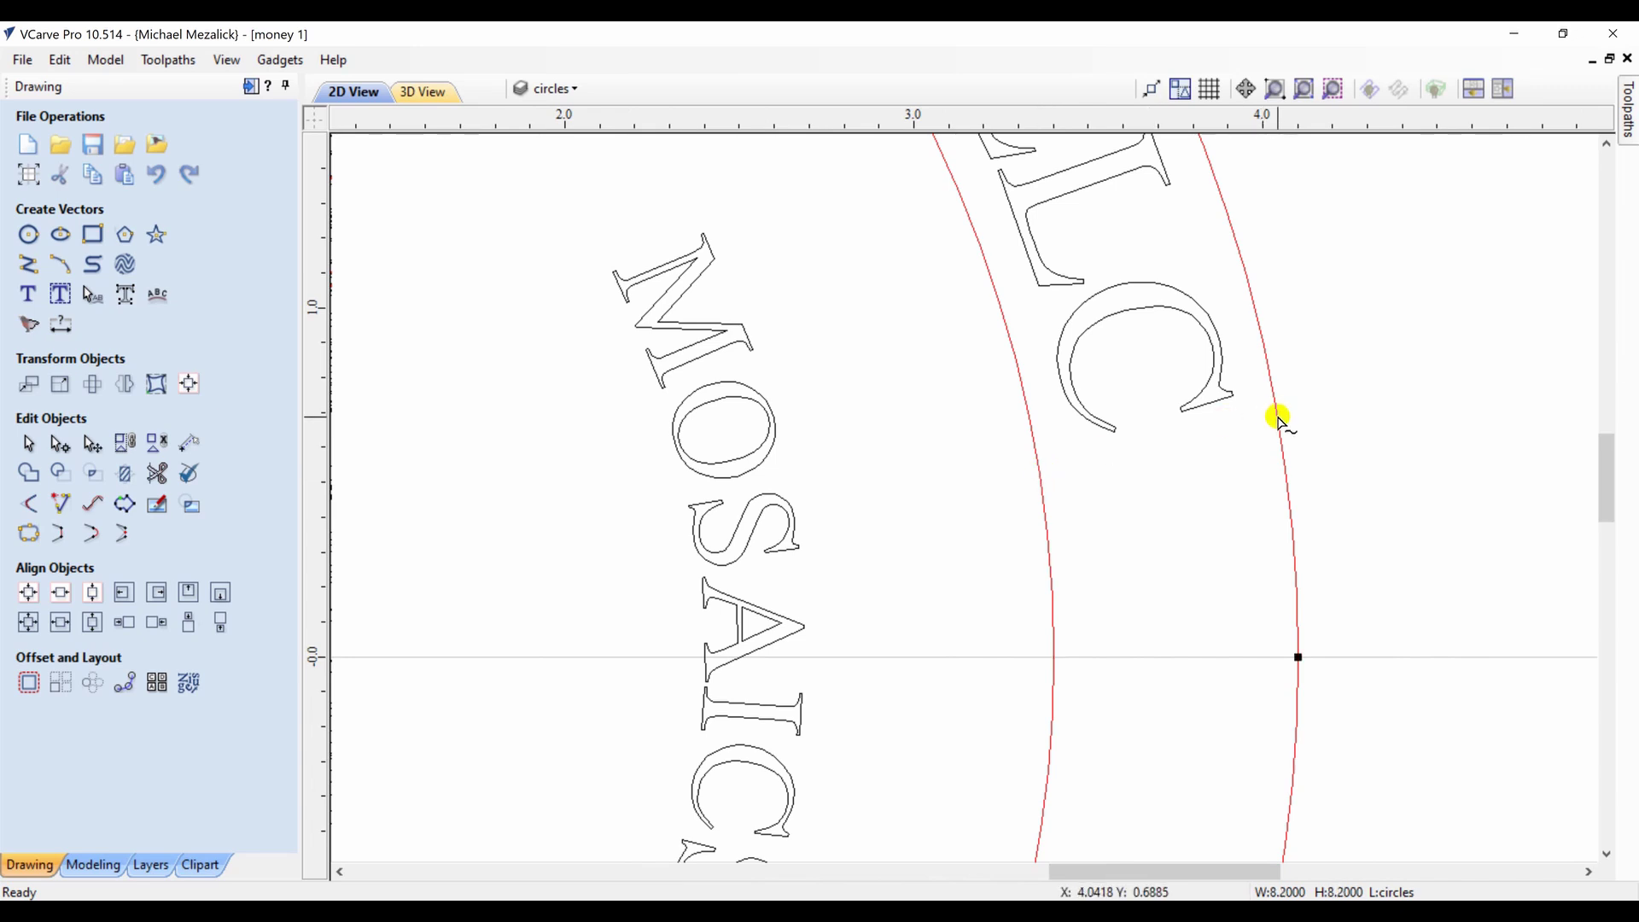
{"action": "key", "text": "p"}
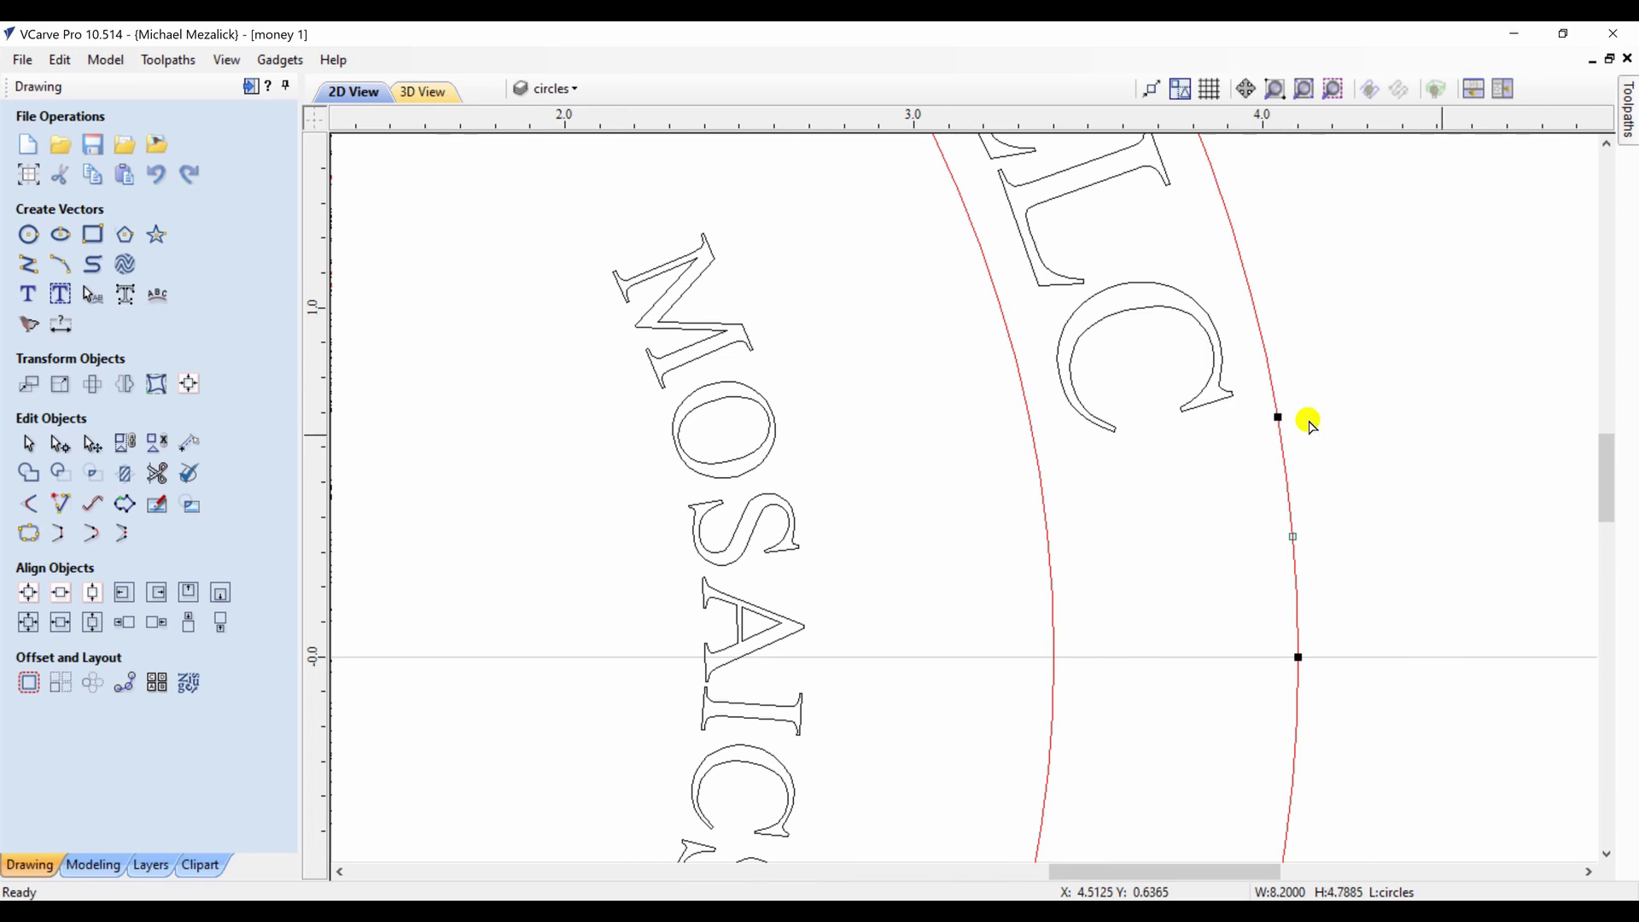
Cut the outer and inner circles just above the final A of USA in the lower text
{"action": "left_click_drag", "start_coordinate": [1613, 470], "coordinate": [1602, 548]}
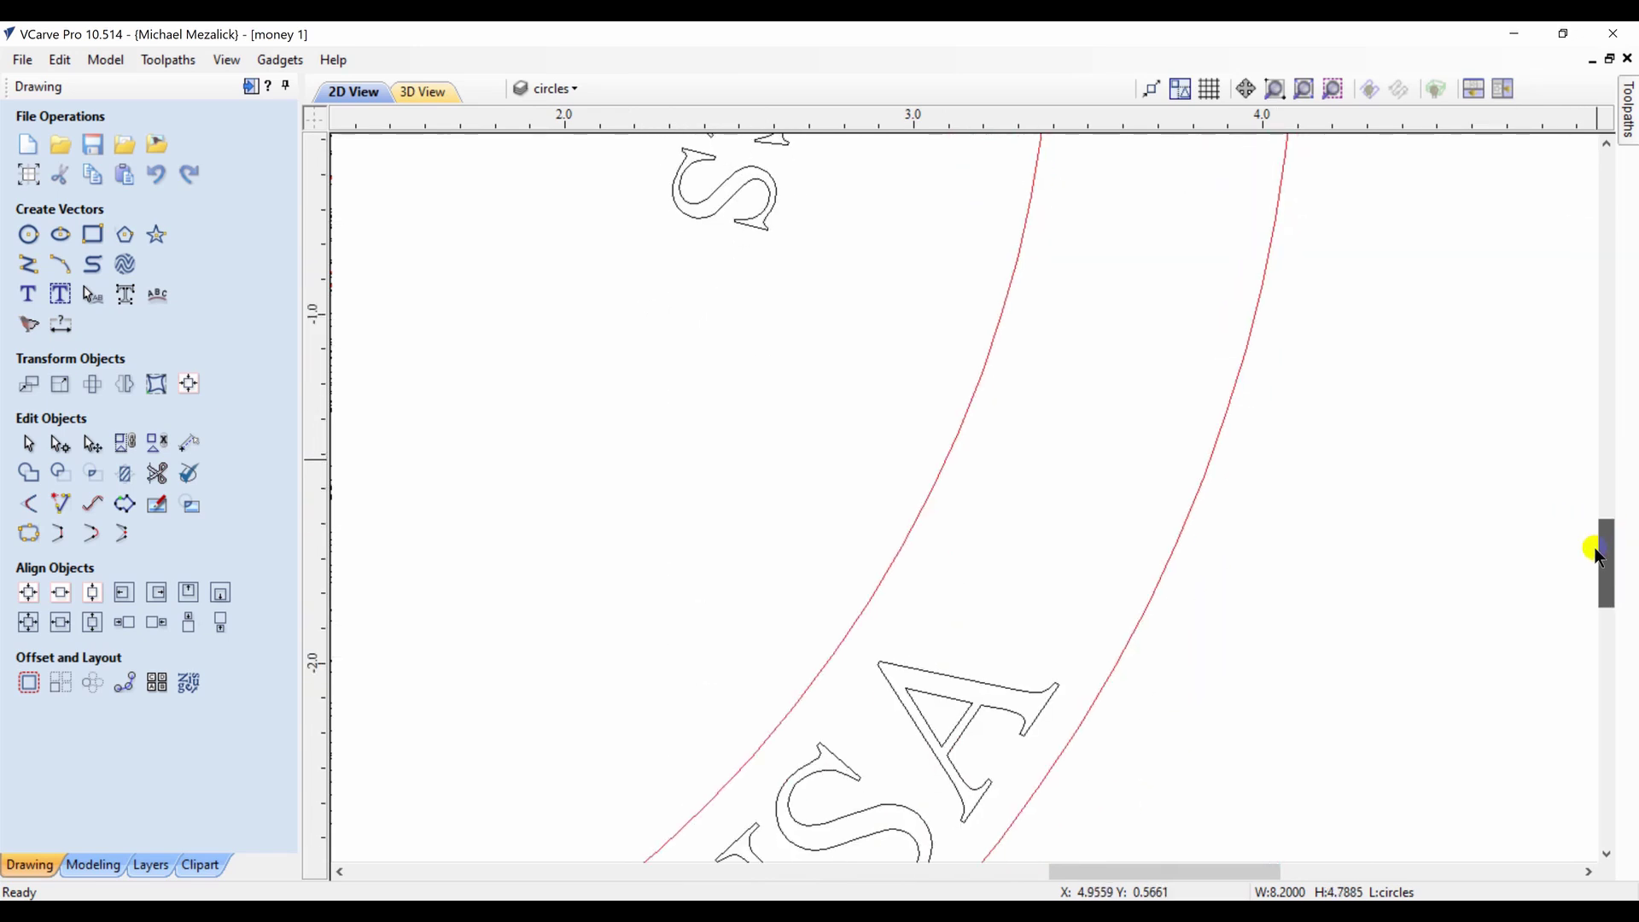
{"action": "left_click", "coordinate": [1112, 670]}
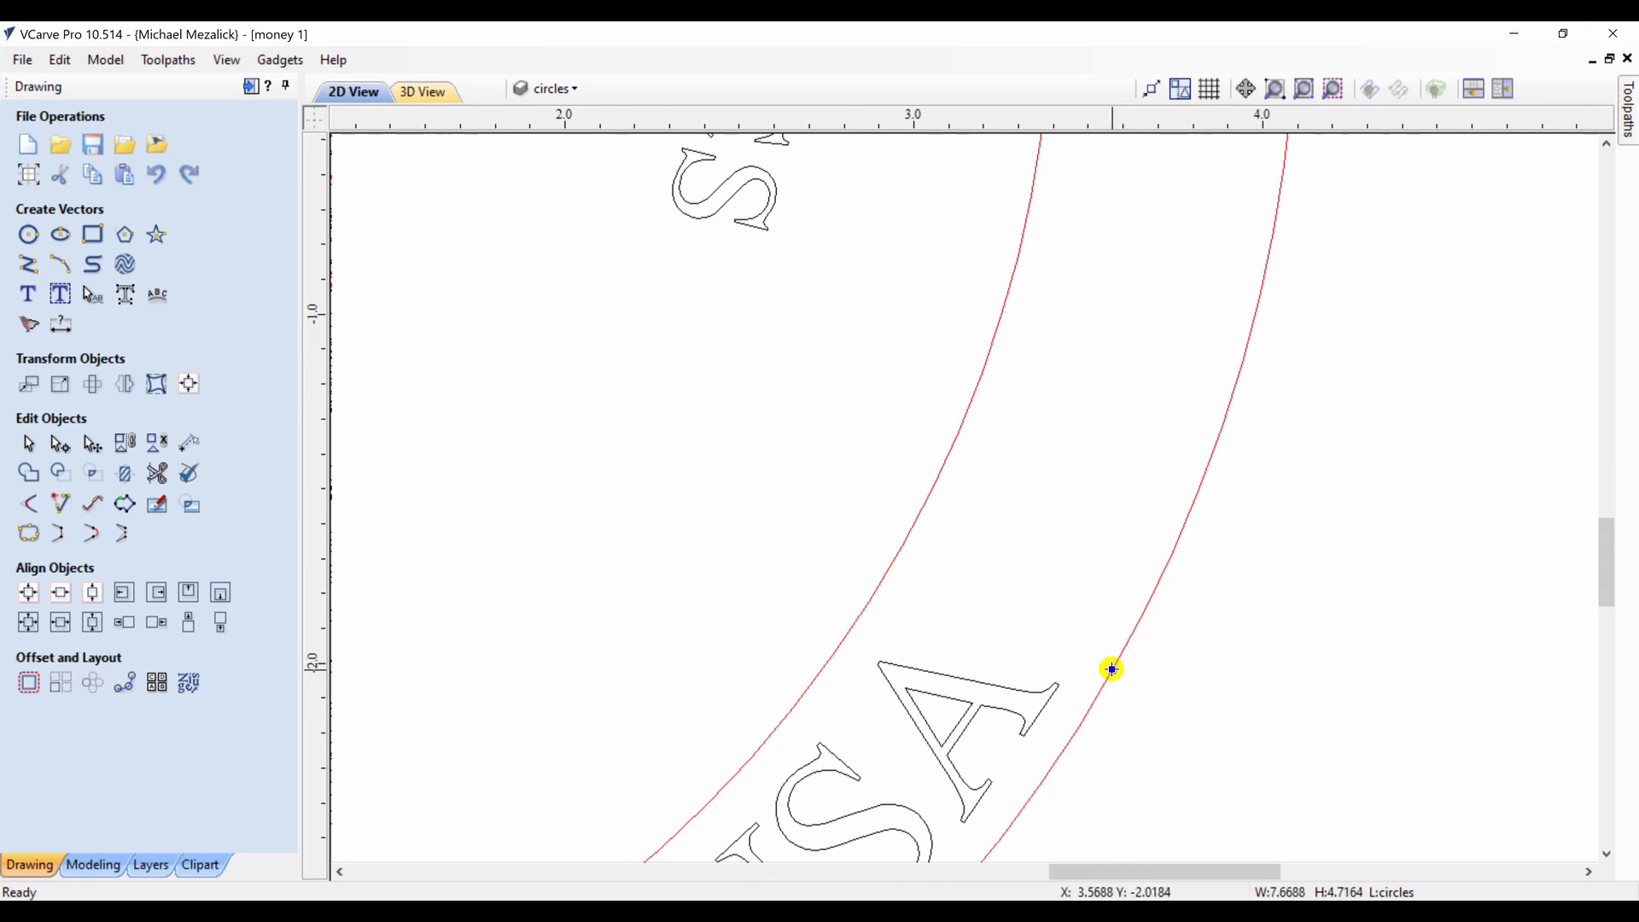
{"action": "left_click", "coordinate": [901, 565]}
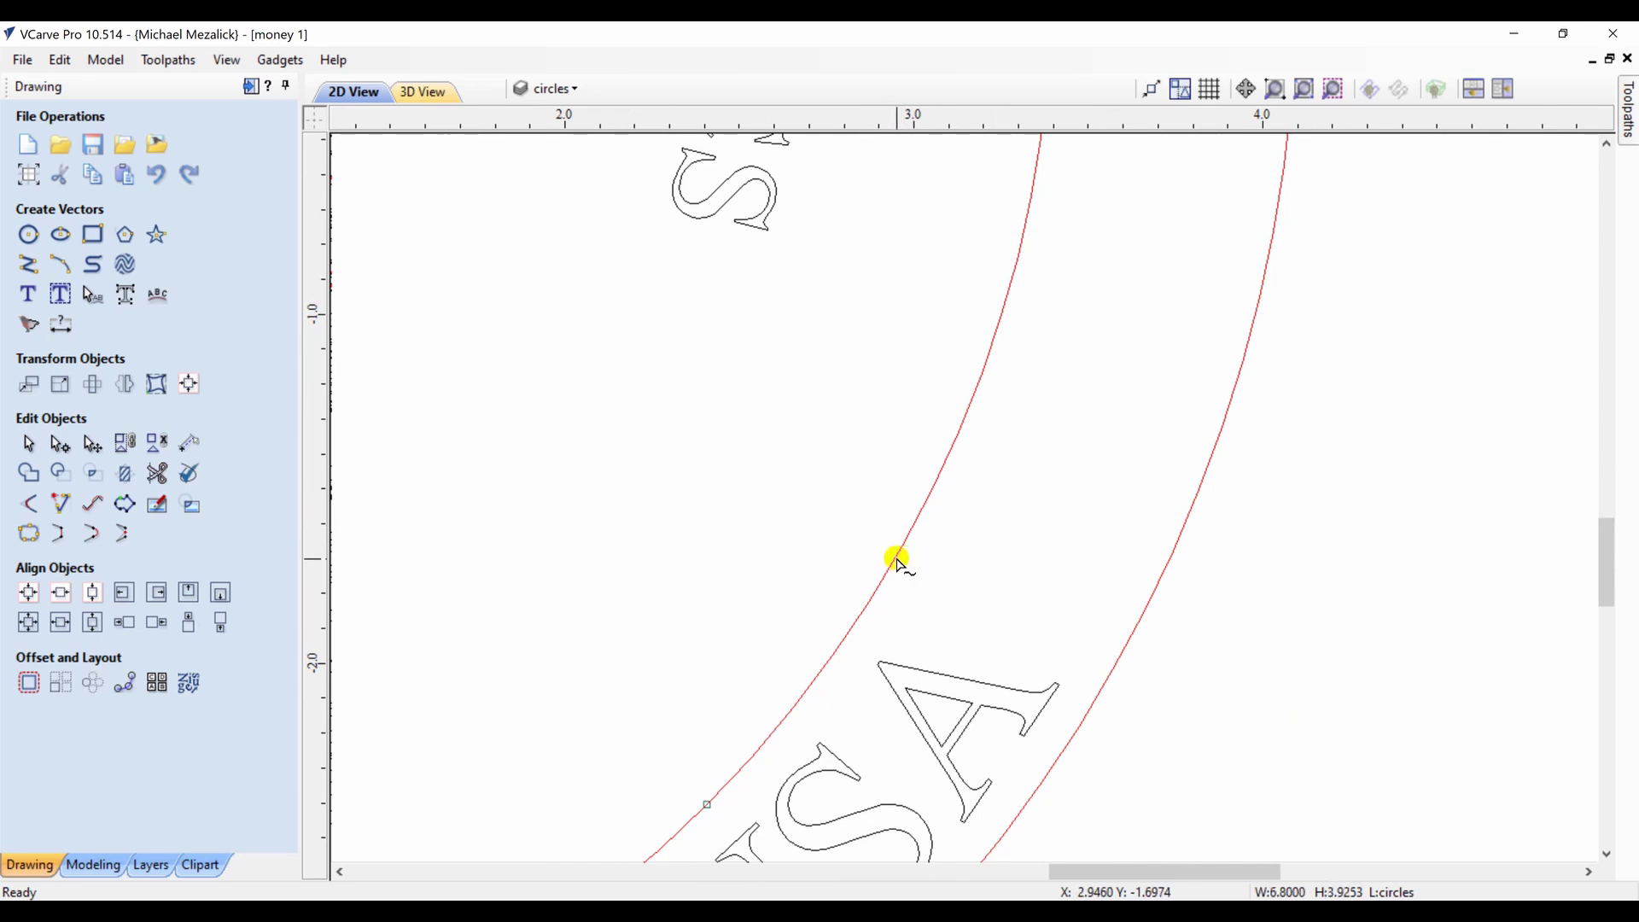
{"action": "left_click", "coordinate": [899, 561]}
Cut the inner and outer circles just above the first letter of PHILADELPHIA in the lower text
{"action": "left_click_drag", "start_coordinate": [1154, 868], "coordinate": [811, 888]}
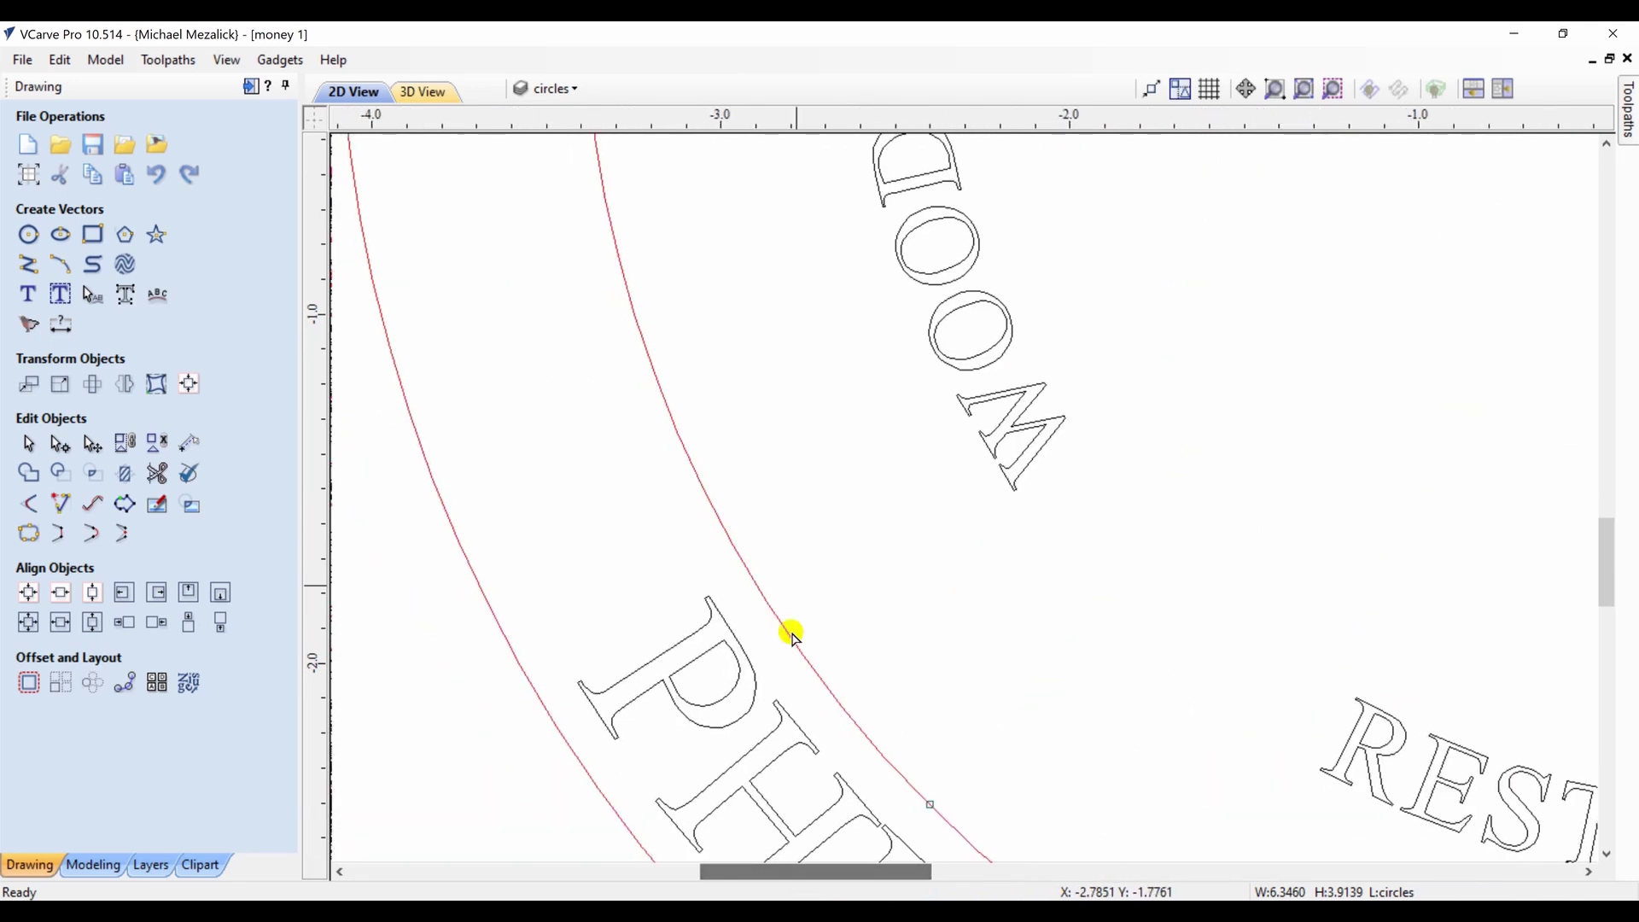
{"action": "left_click", "coordinate": [729, 538]}
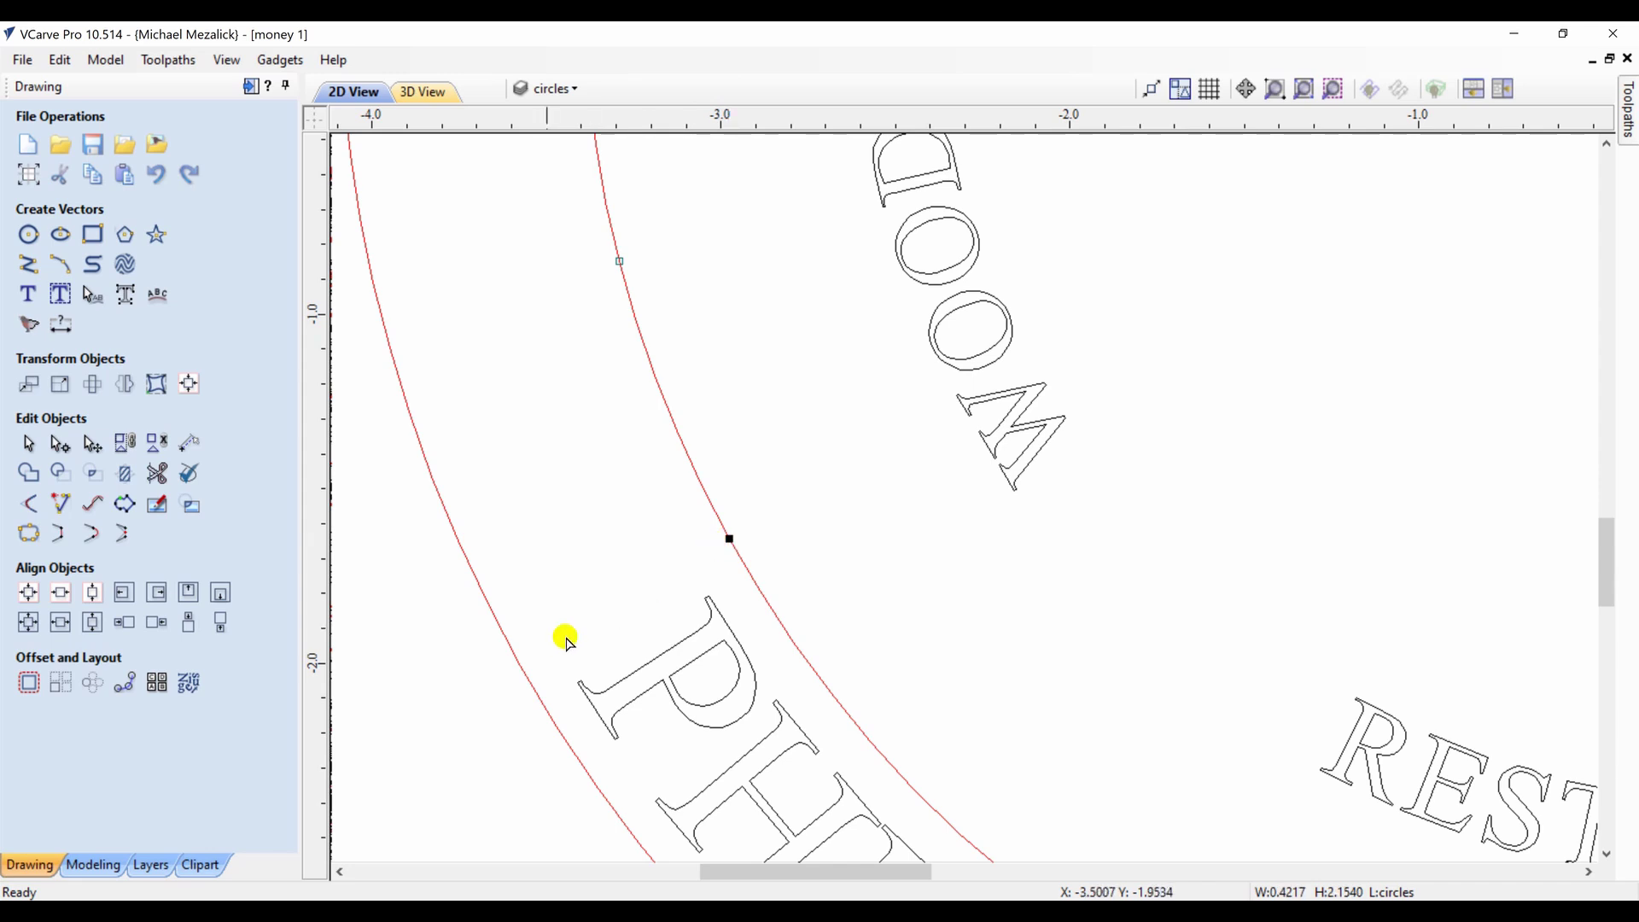
{"action": "left_click", "coordinate": [521, 666]}
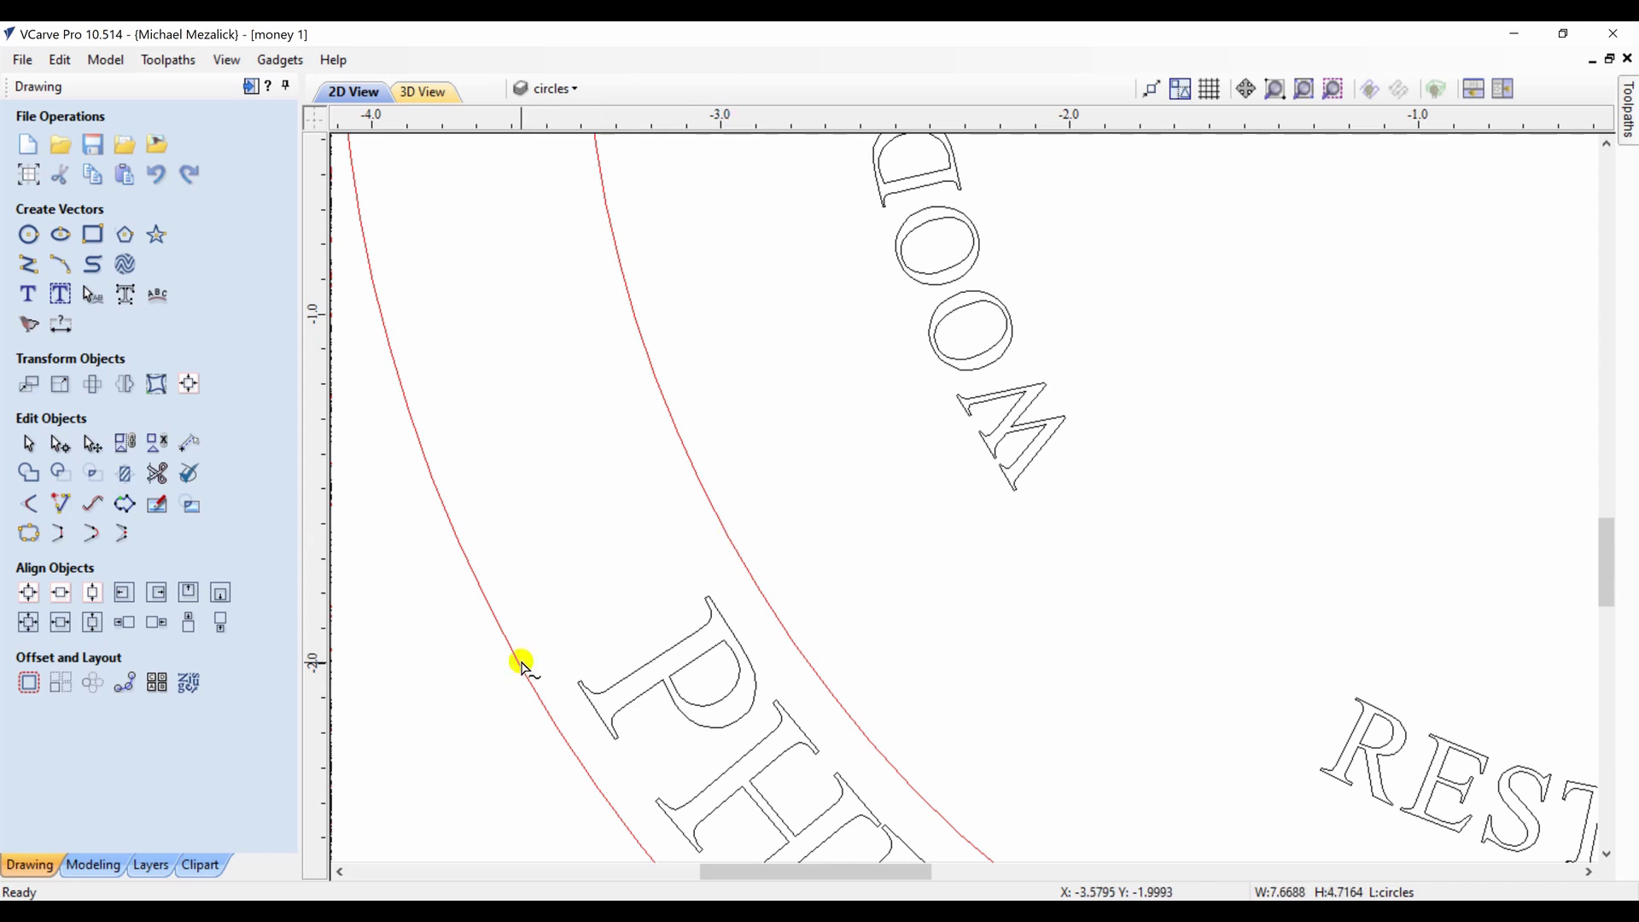
{"action": "left_click", "coordinate": [520, 668]}
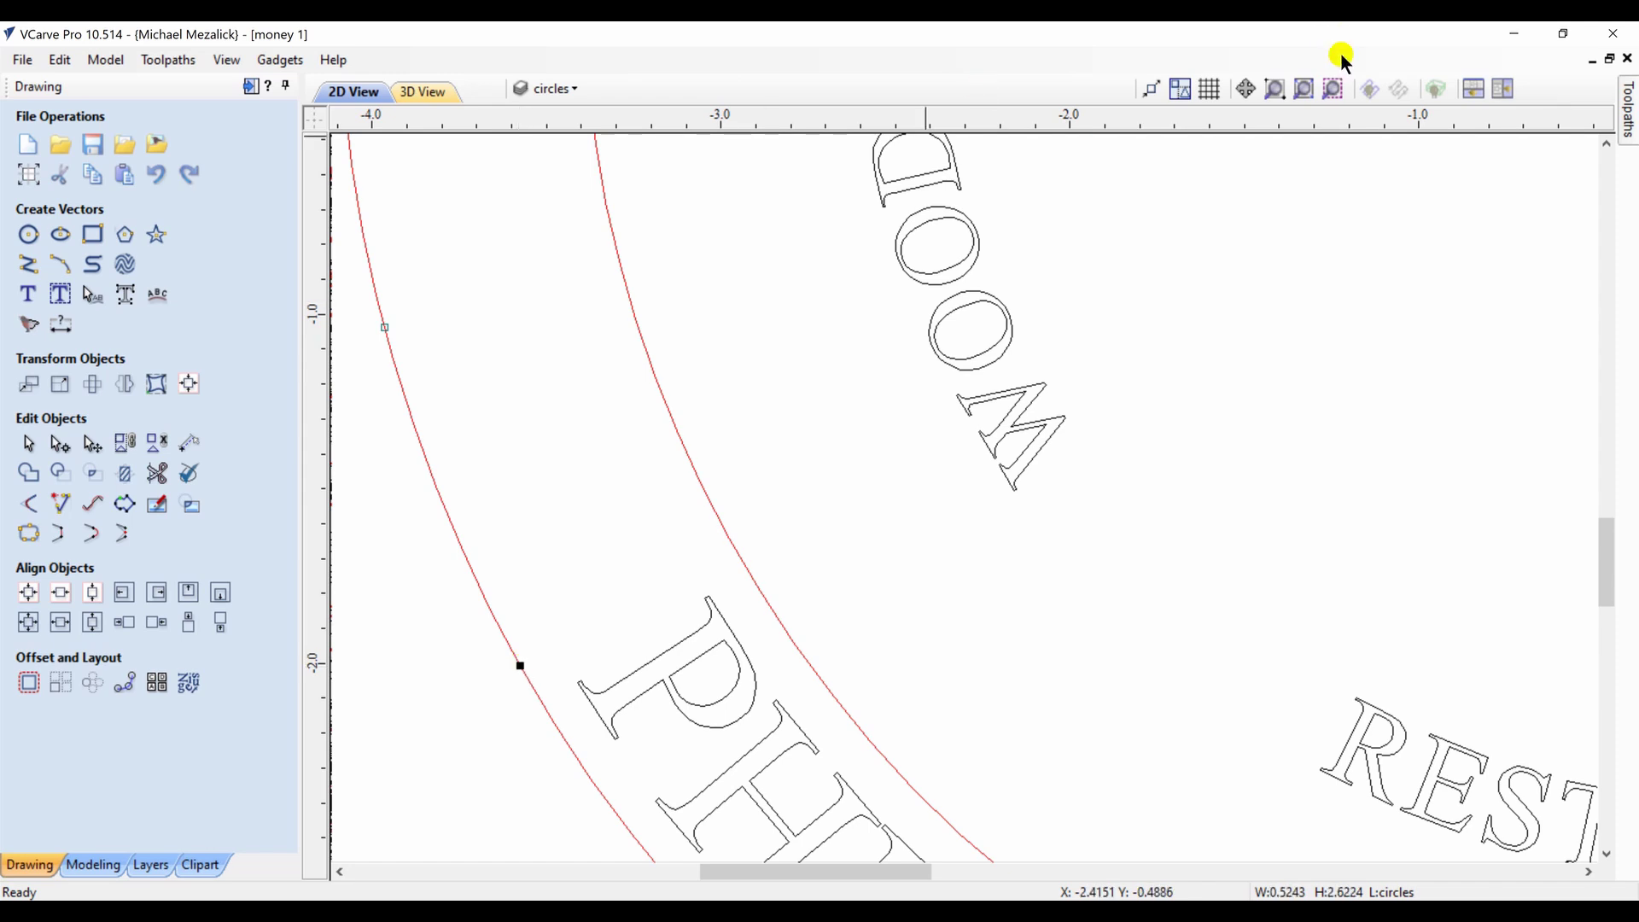
Delete the four circle segments lying in the side gaps between the upper company name and the lower PHILADELPHIA text
{"action": "left_click", "coordinate": [1304, 88]}
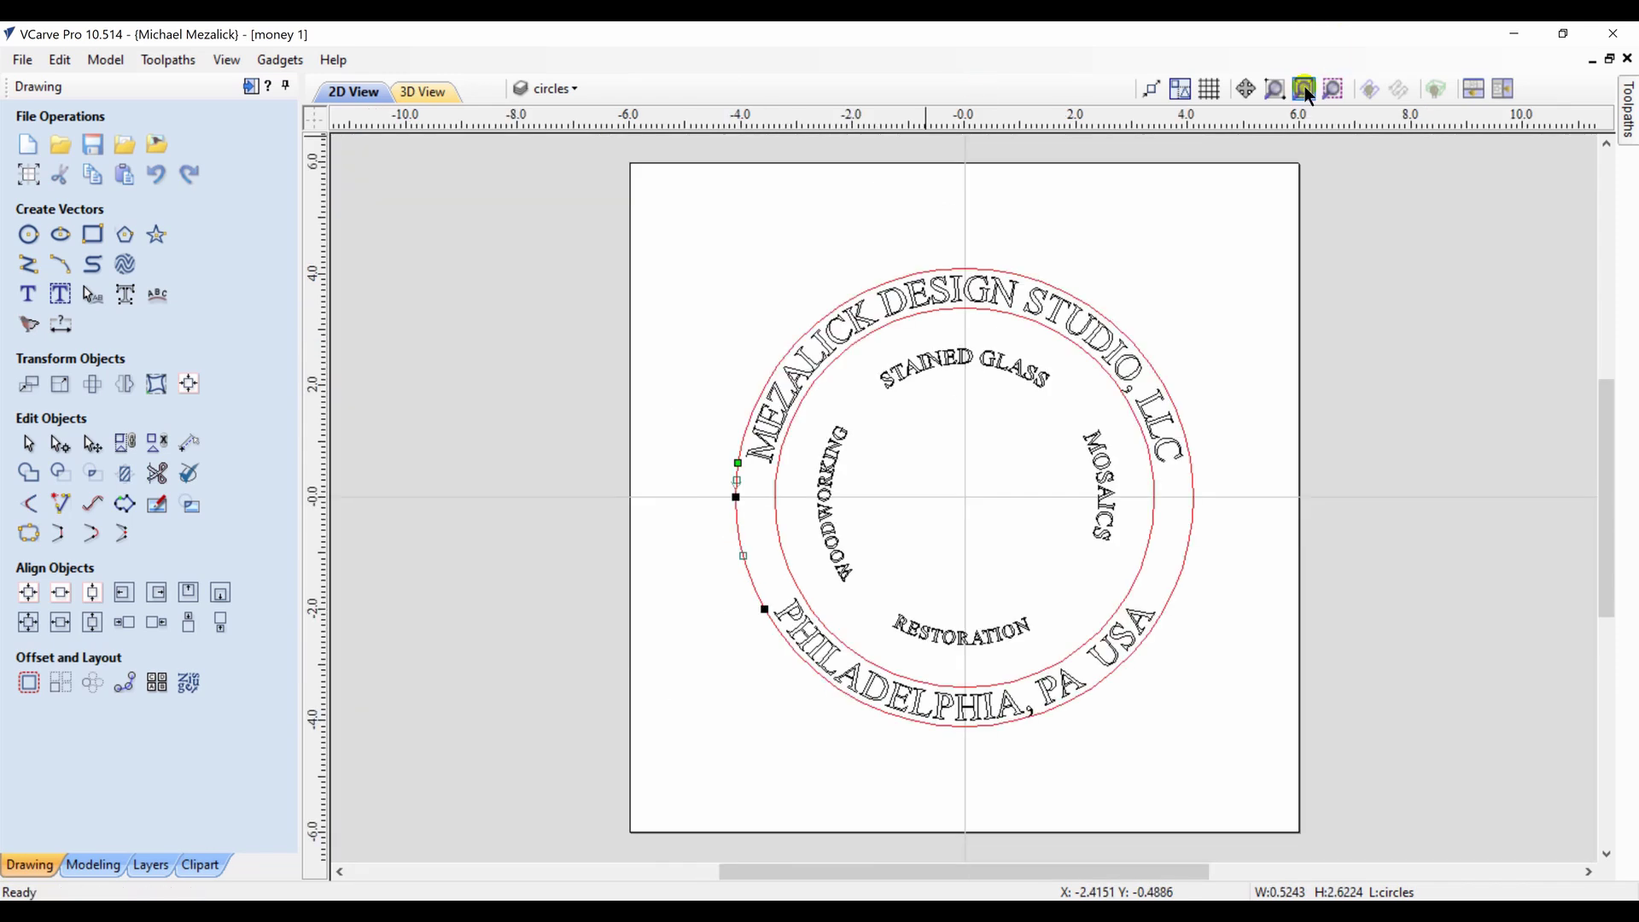
{"action": "key", "text": "n"}
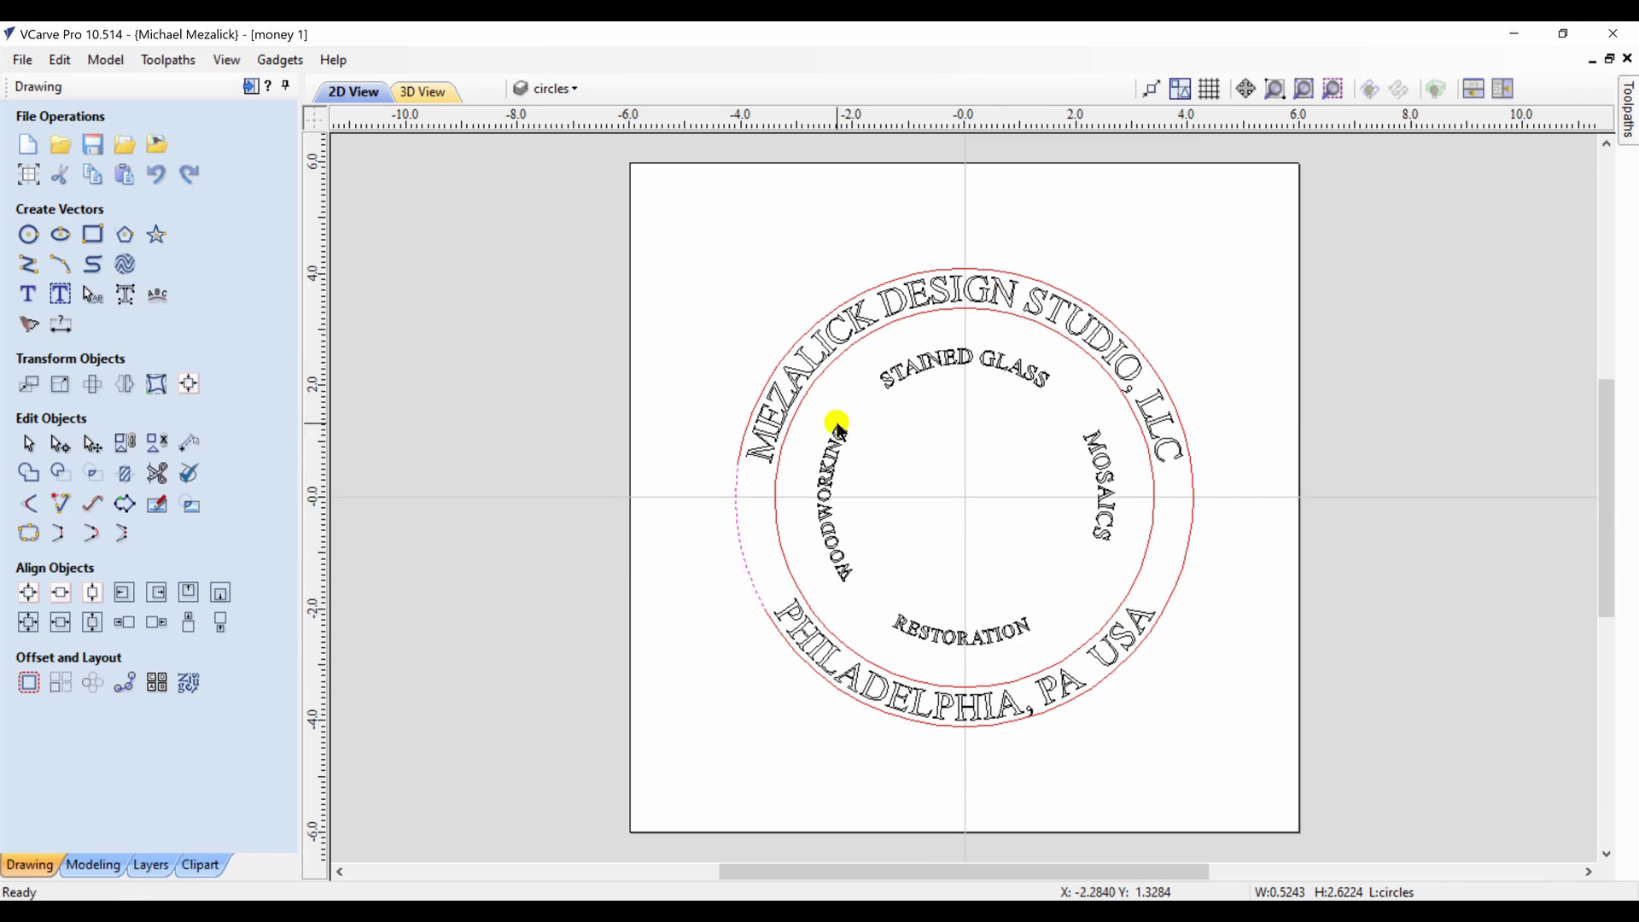
{"action": "left_click", "coordinate": [776, 520], "text": "shift"}
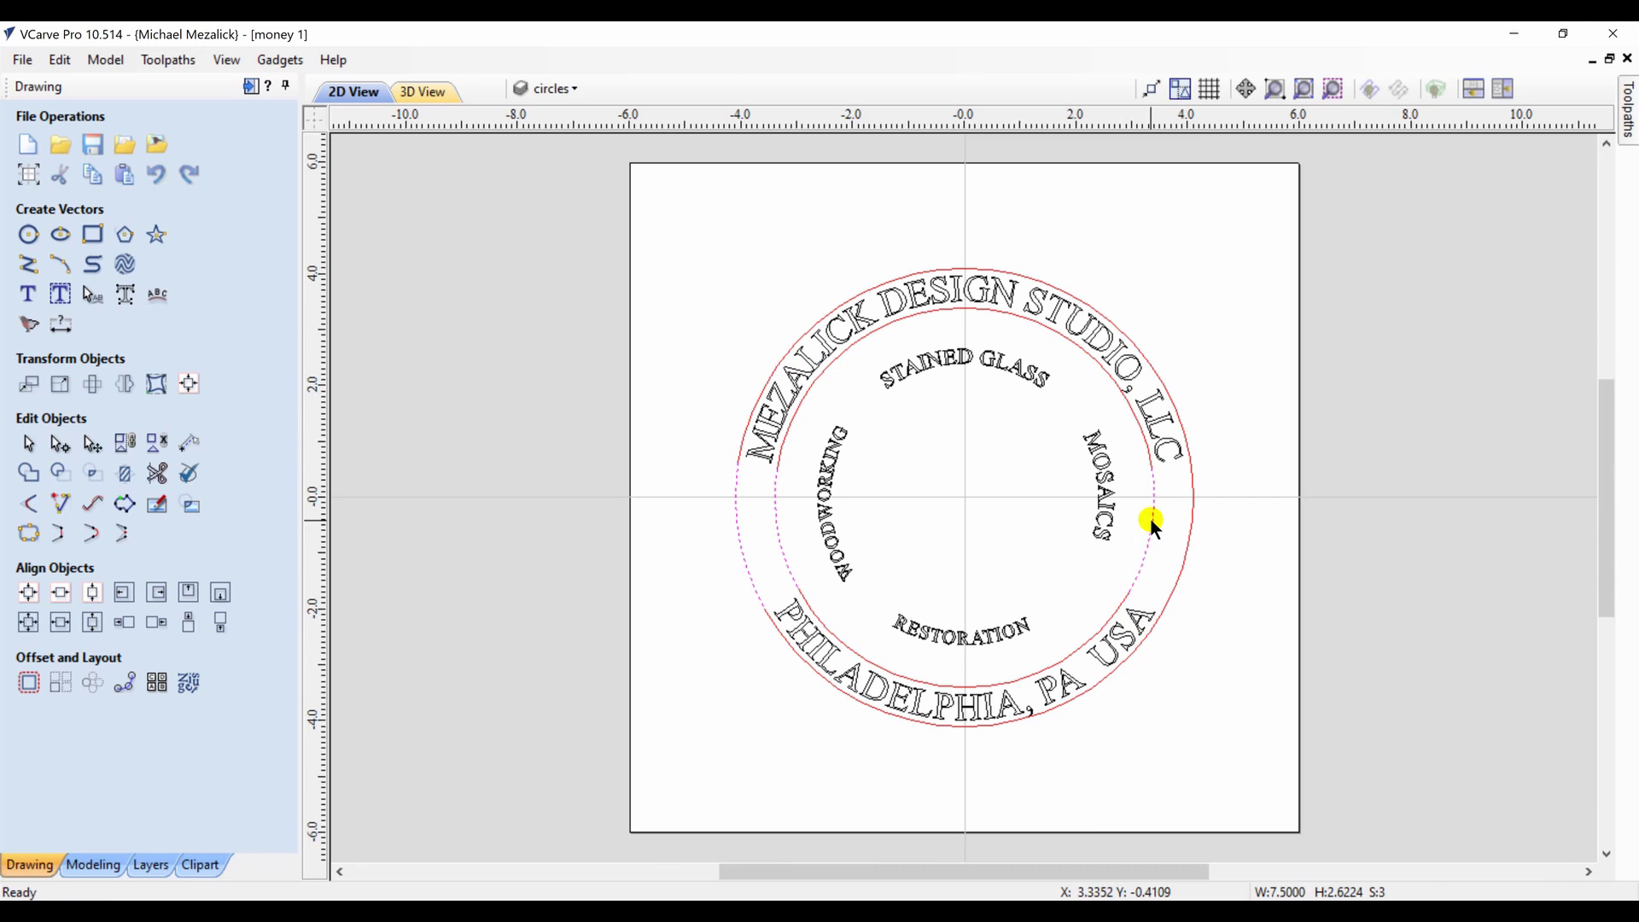
{"action": "left_click", "coordinate": [1188, 535], "text": "shift"}
{"action": "key", "text": "Delete"}
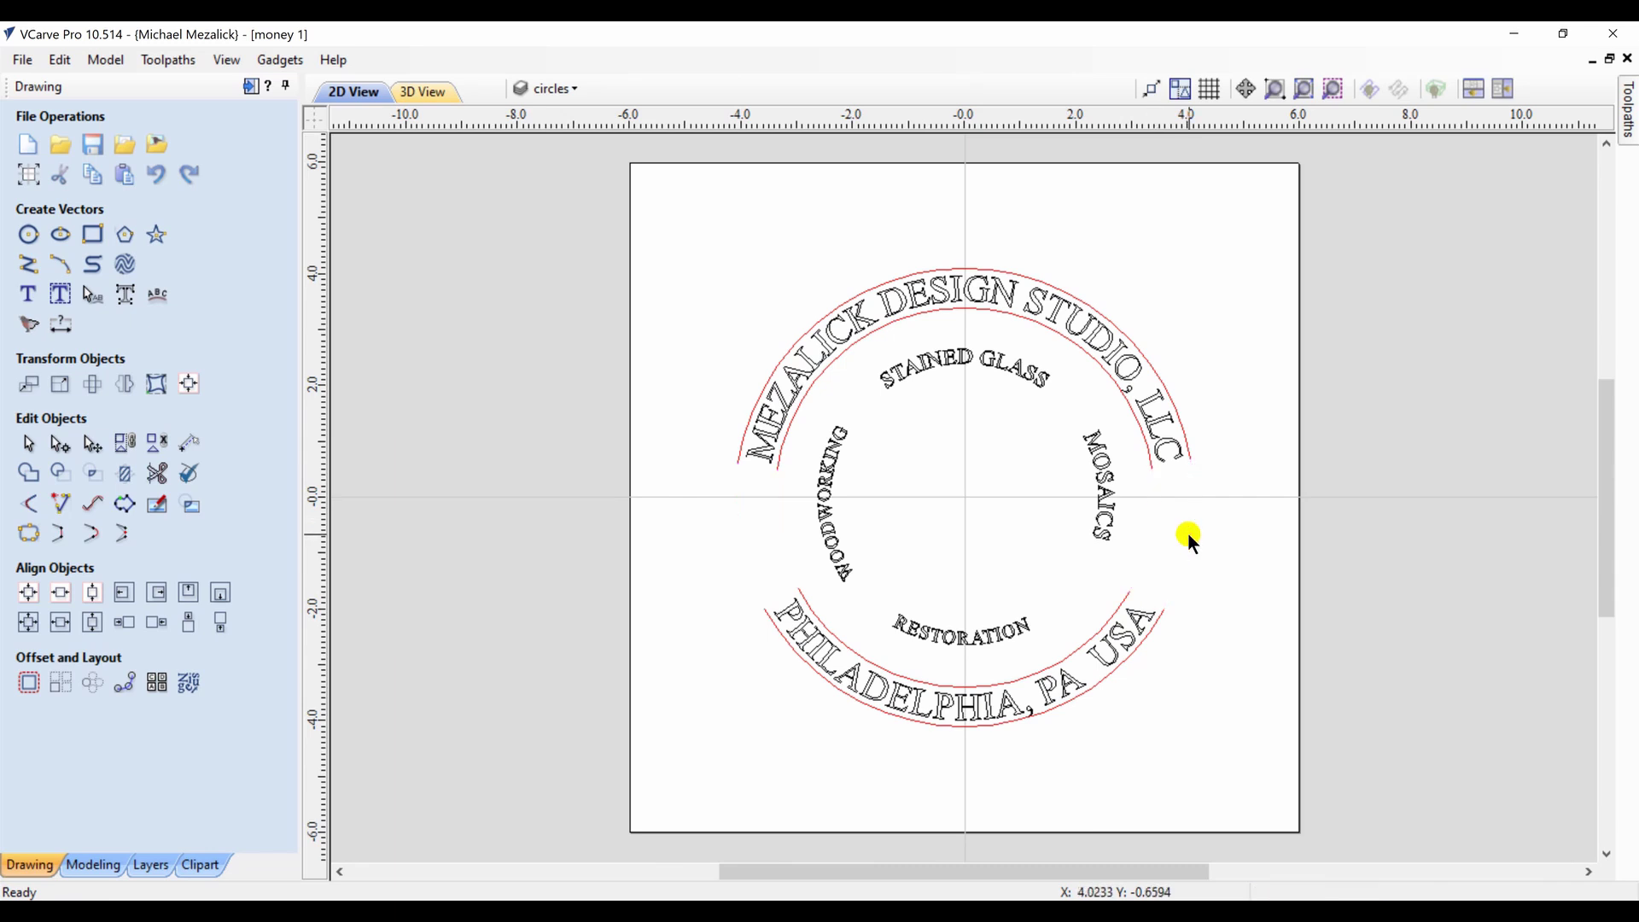
Join the ends of the arc pairs around the lower and upper texts with straight lines to form two closed borders
{"action": "left_click", "coordinate": [1126, 602]}
{"action": "left_click", "coordinate": [1153, 630], "text": "shift"}
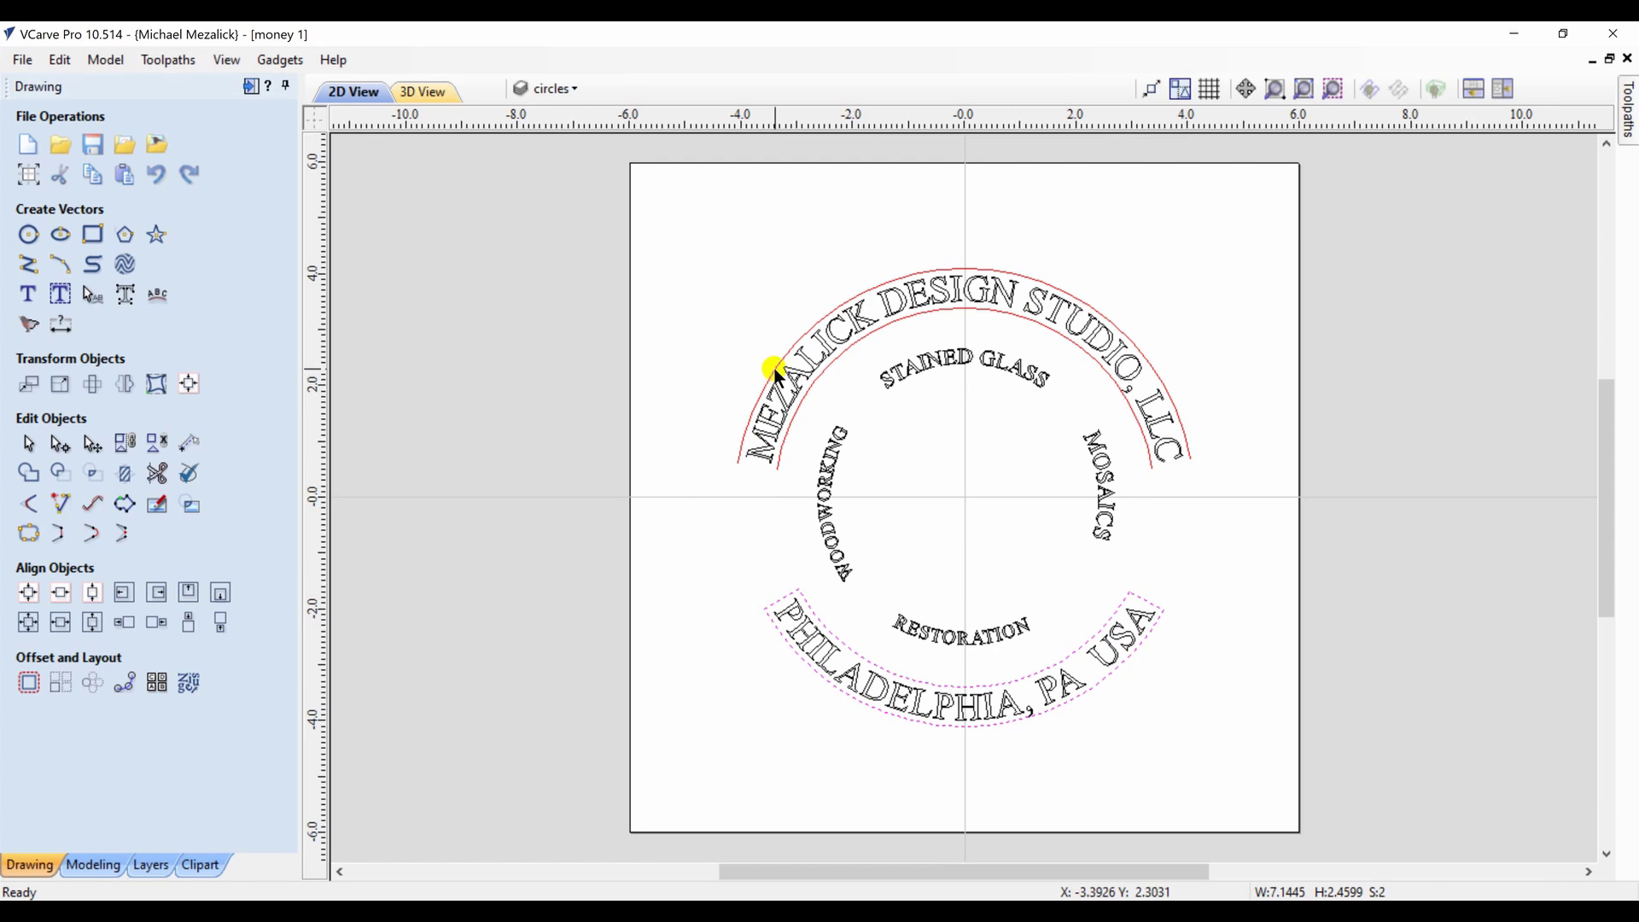
{"action": "left_click", "coordinate": [799, 396]}
{"action": "left_click", "coordinate": [787, 418], "text": "shift"}
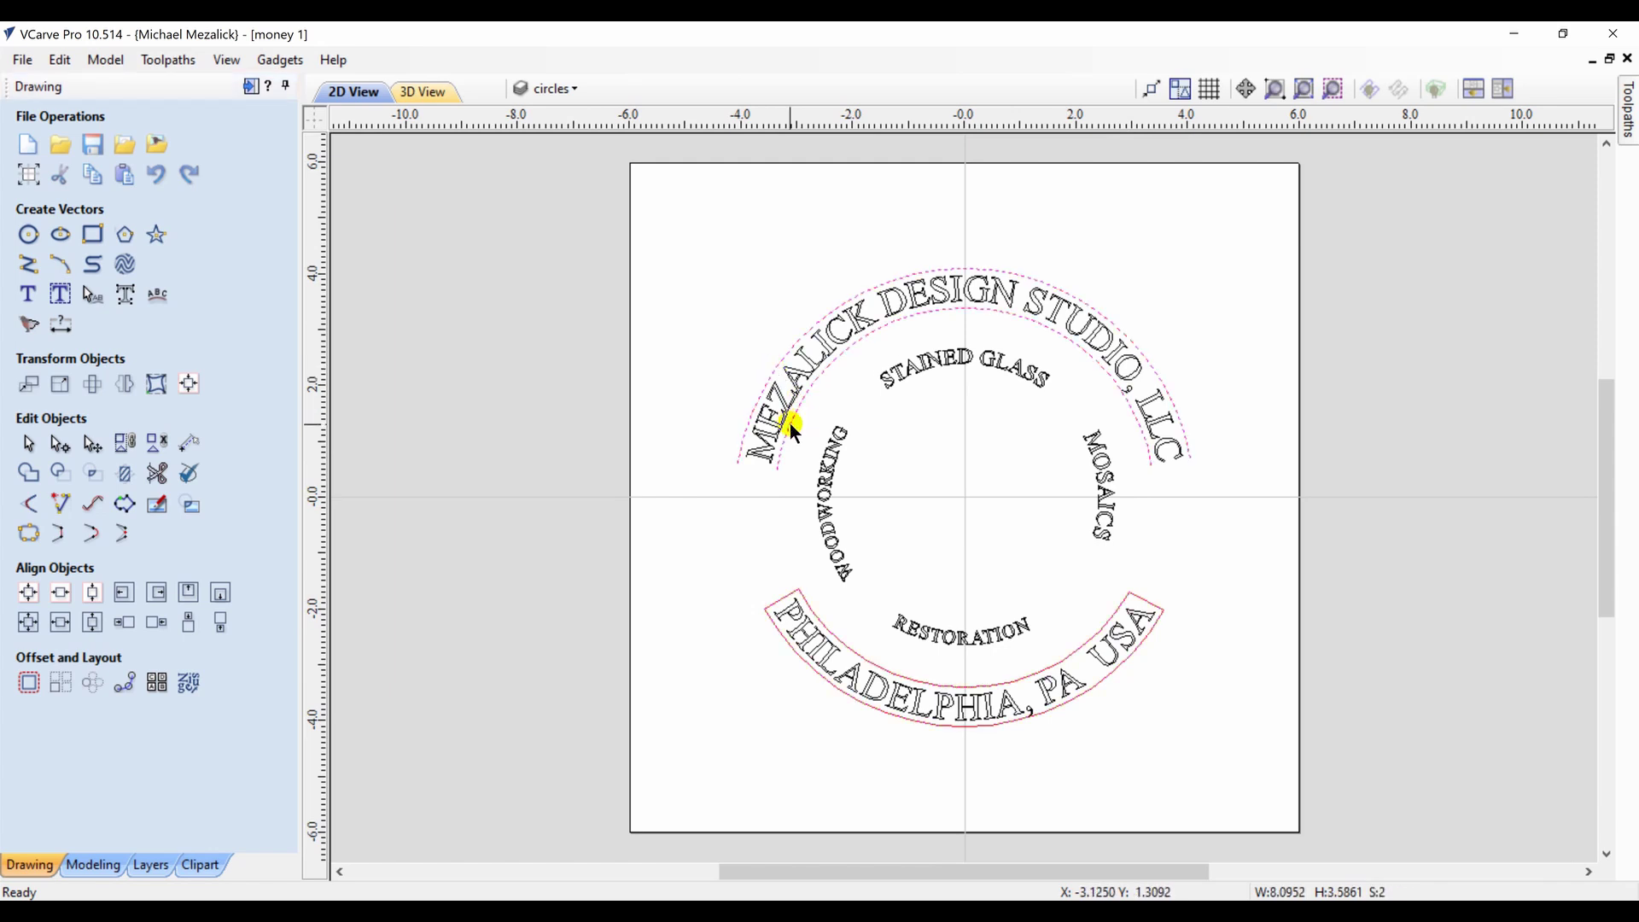
{"action": "left_click", "coordinate": [60, 538]}
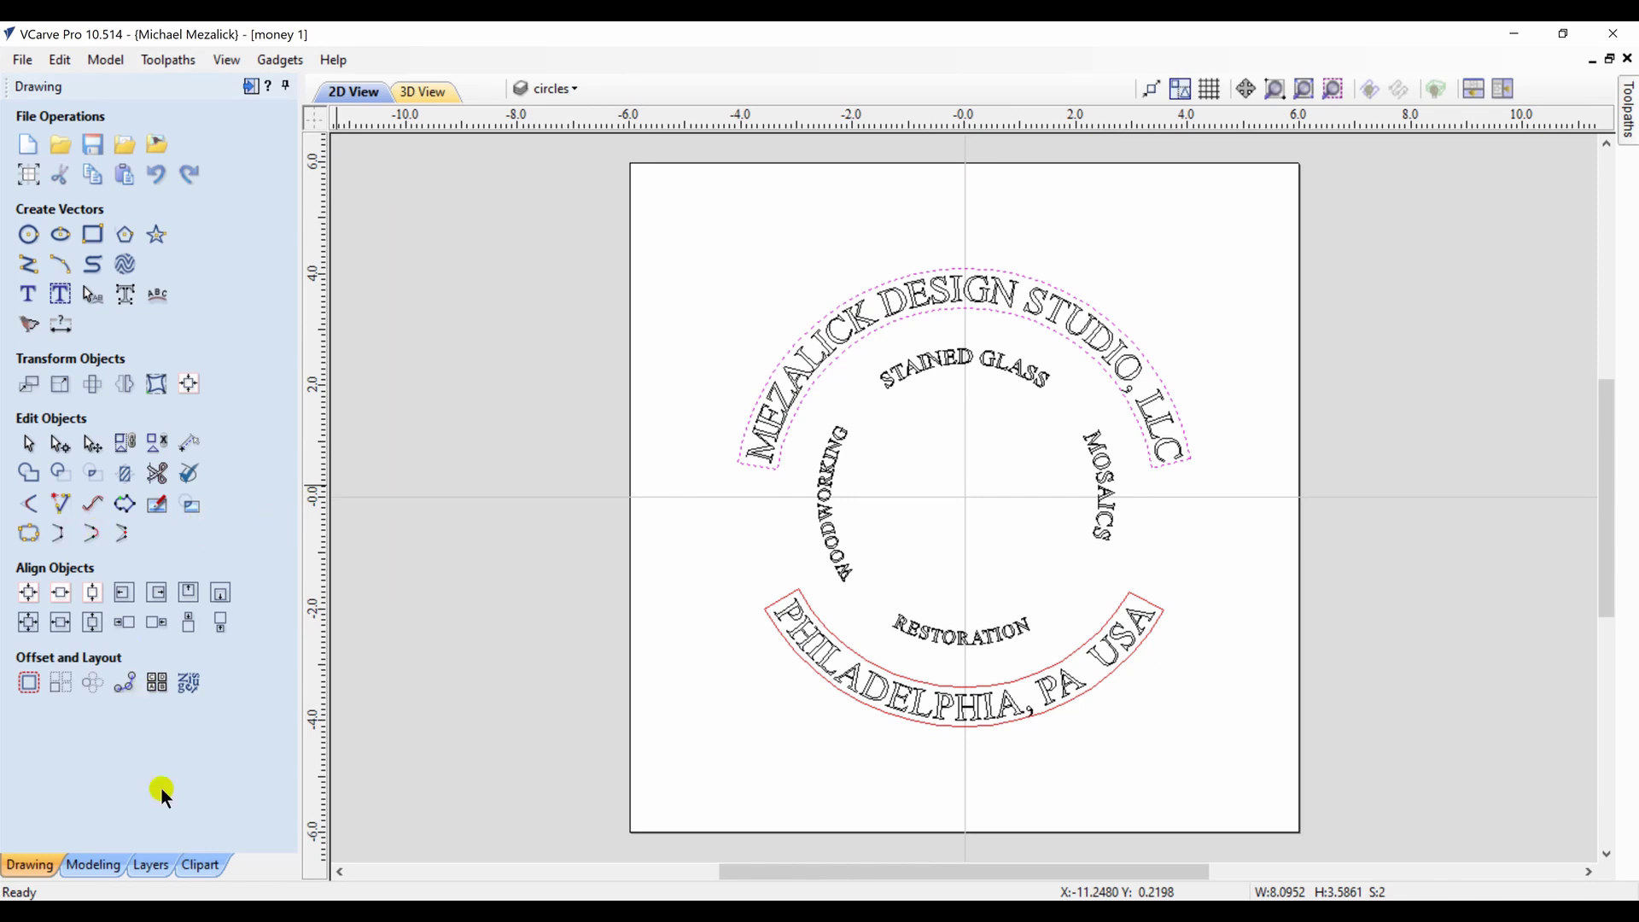
Show Layer 4, make it the active layer and select all of its green looped pattern lines
{"action": "left_click", "coordinate": [149, 865]}
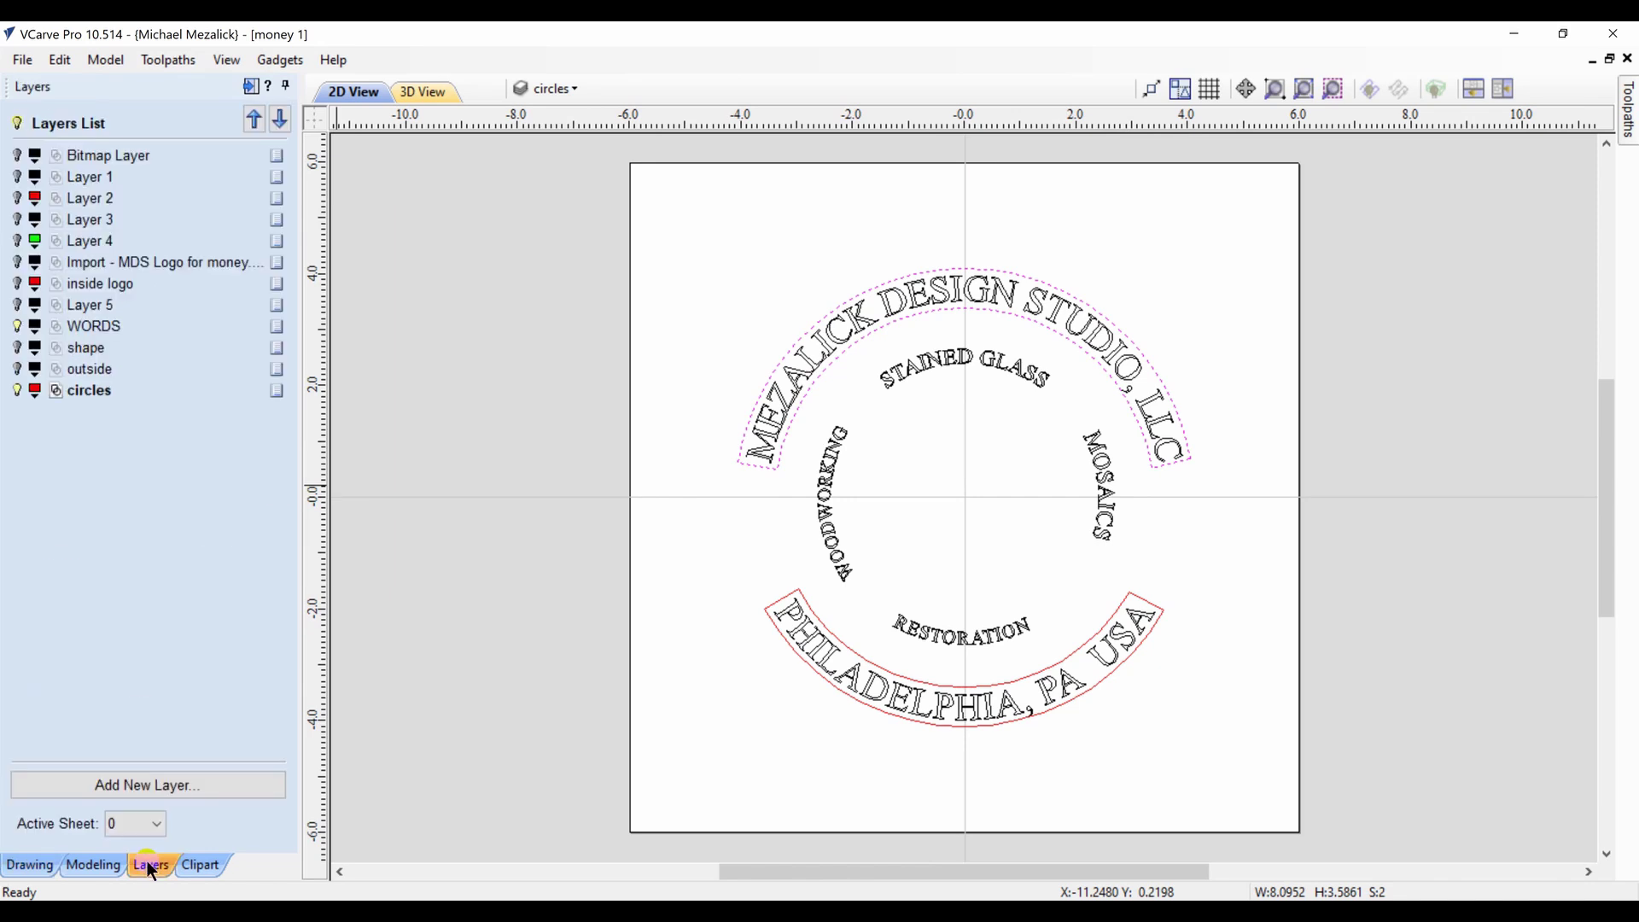
{"action": "left_click", "coordinate": [18, 241]}
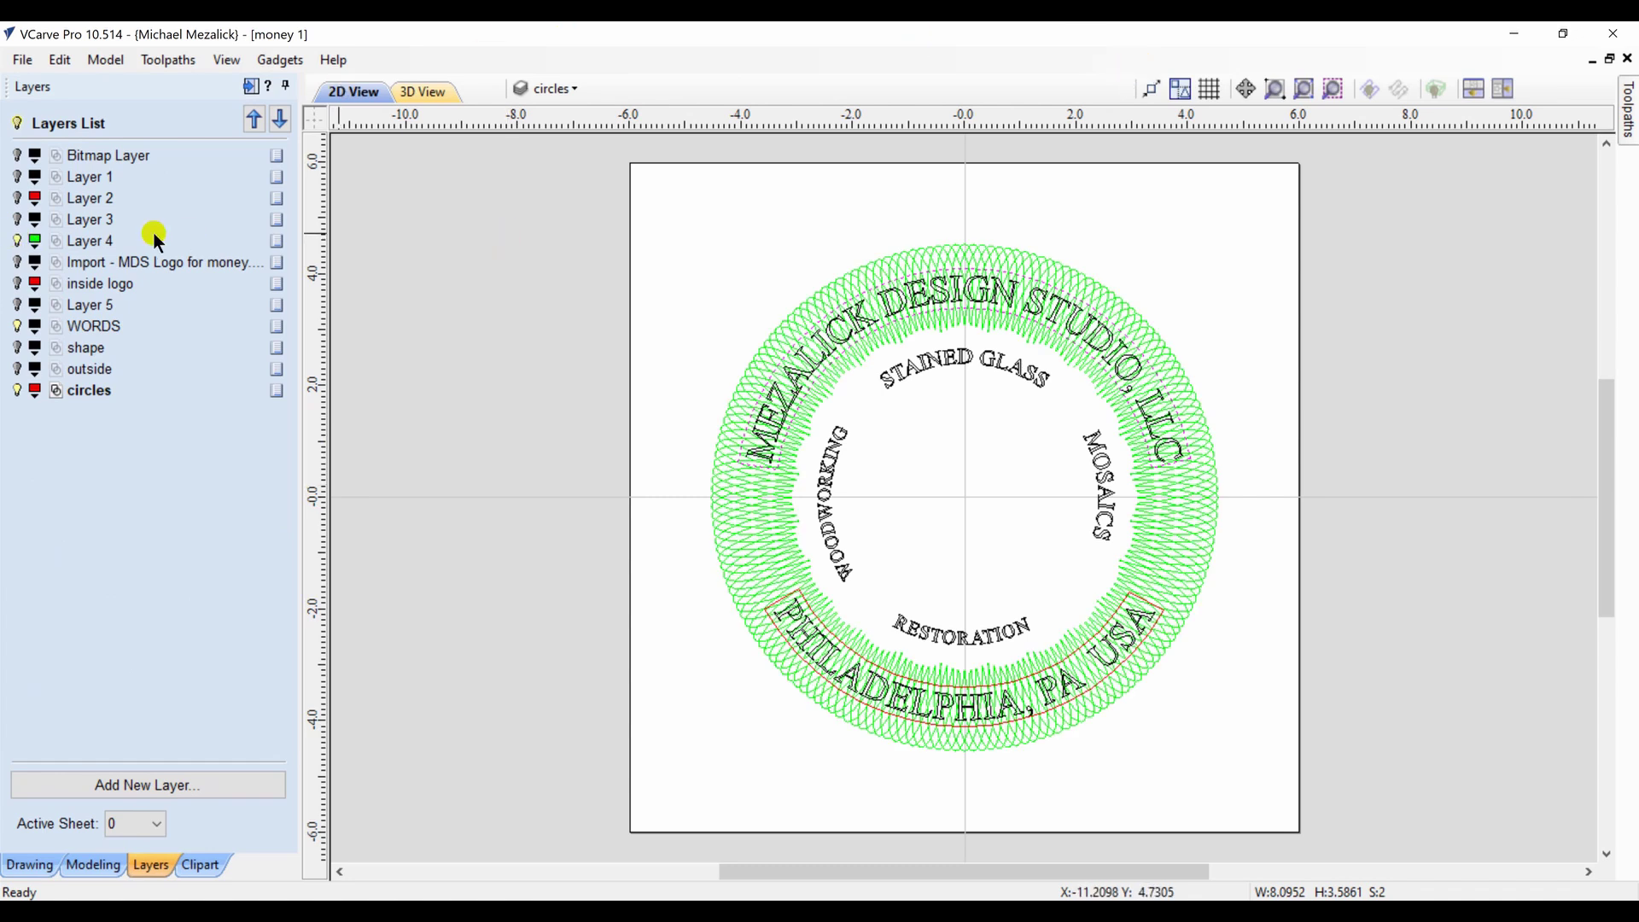
{"action": "left_click", "coordinate": [58, 242]}
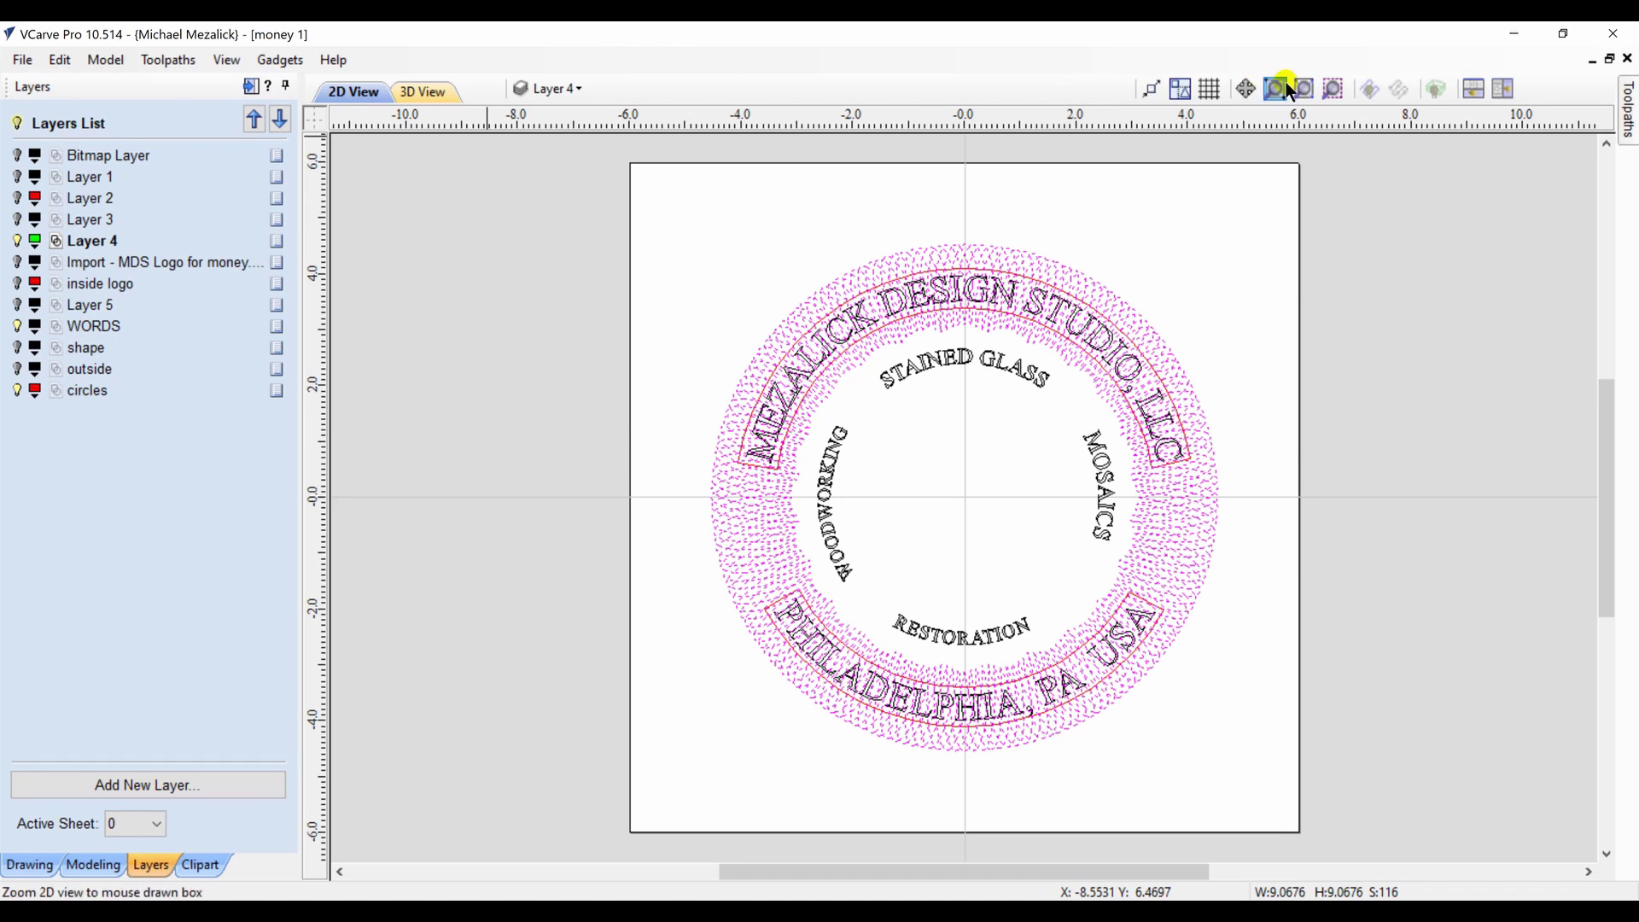
Add the closed border around the upper company name to the selected pattern and trim the looped lines inside it
{"action": "left_click", "coordinate": [798, 328]}
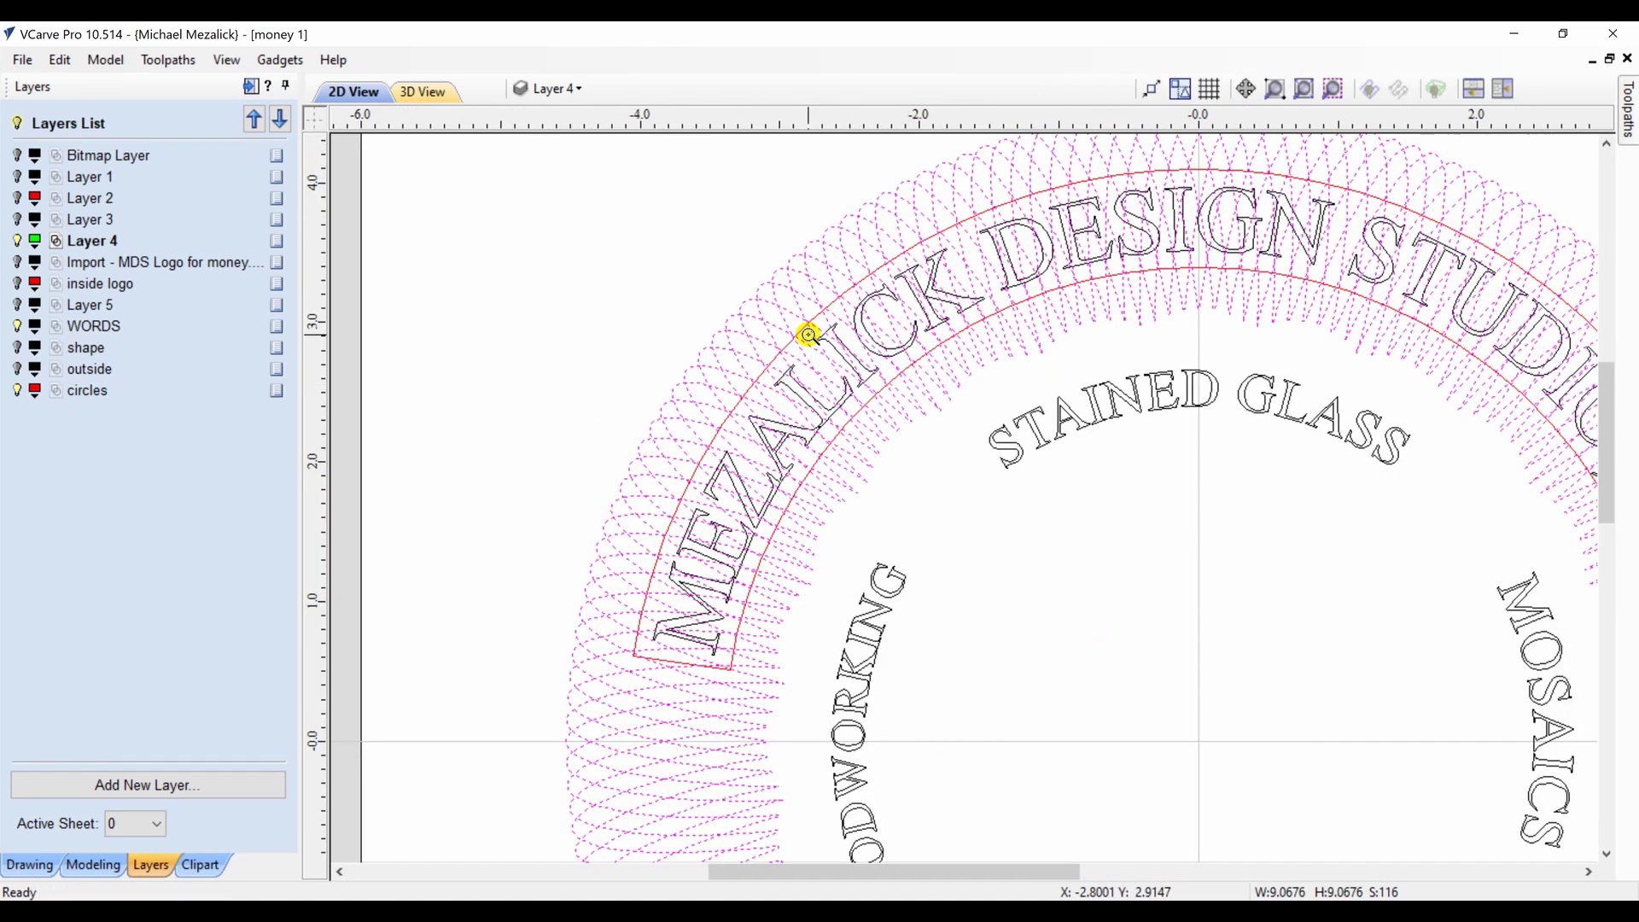
{"action": "left_click", "coordinate": [798, 322]}
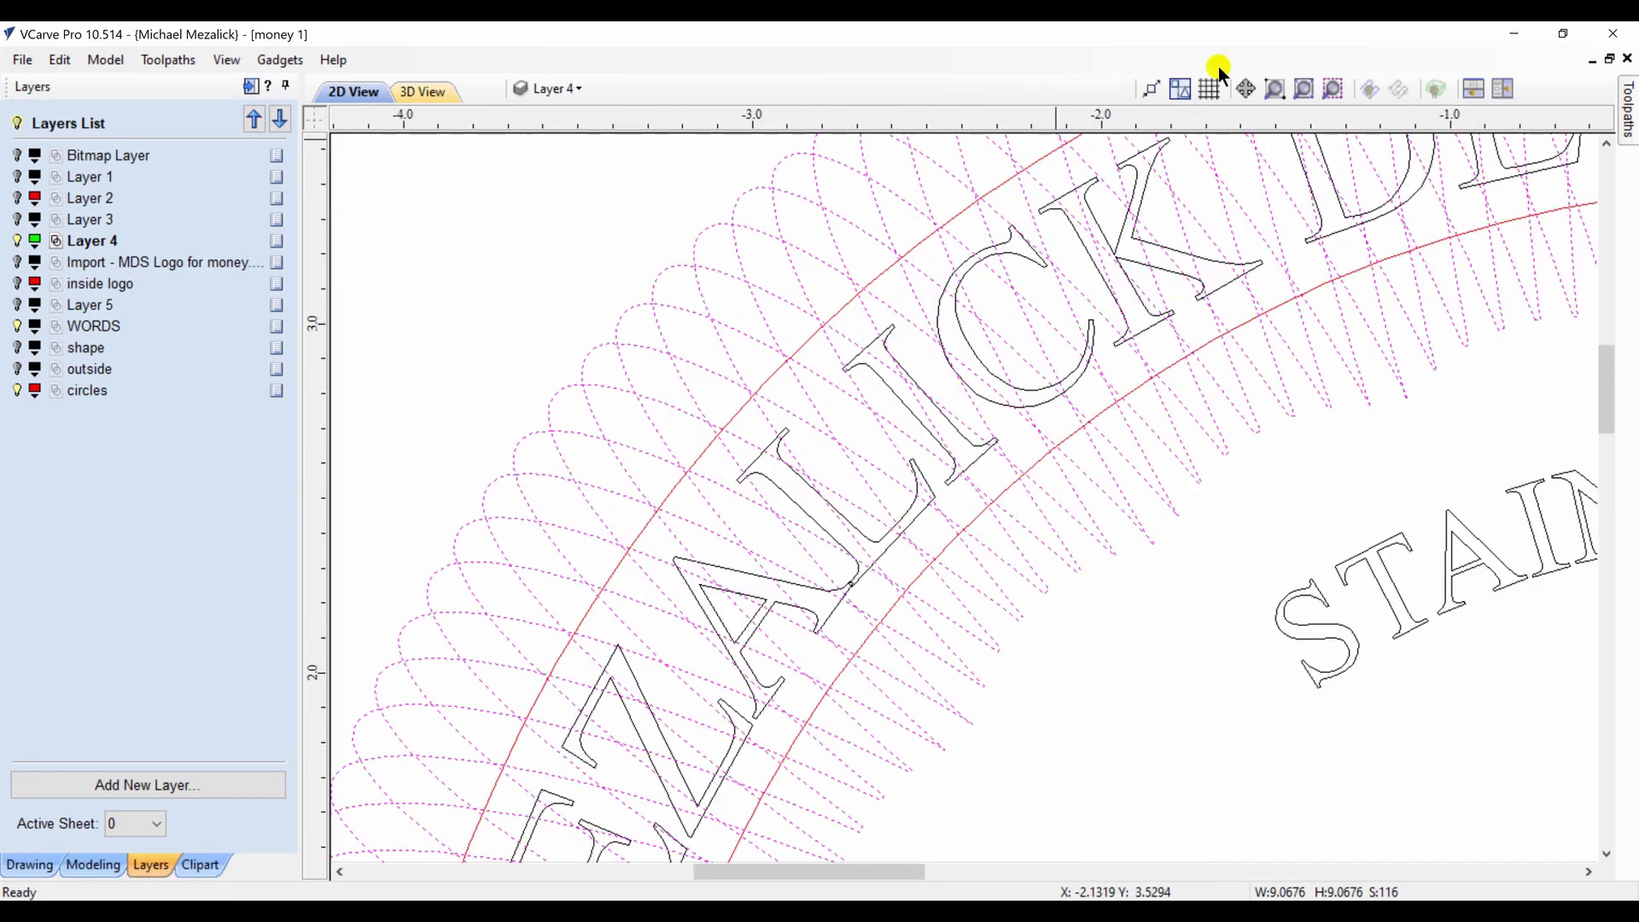
{"action": "left_click", "coordinate": [884, 264]}
{"action": "left_click", "coordinate": [30, 865]}
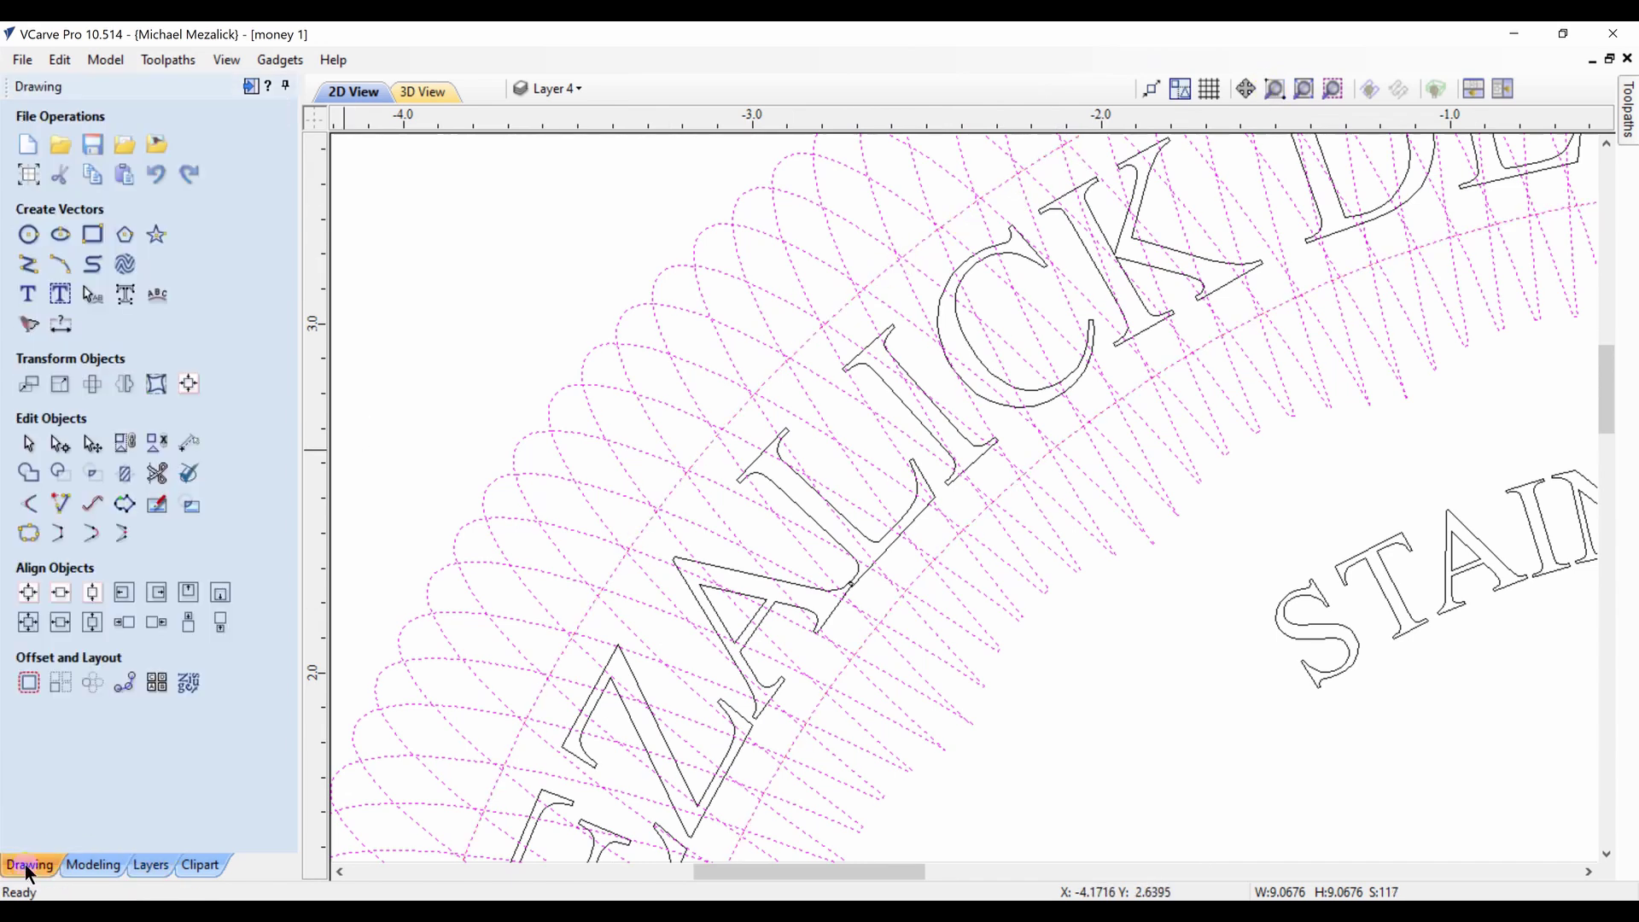
{"action": "left_click", "coordinate": [127, 472]}
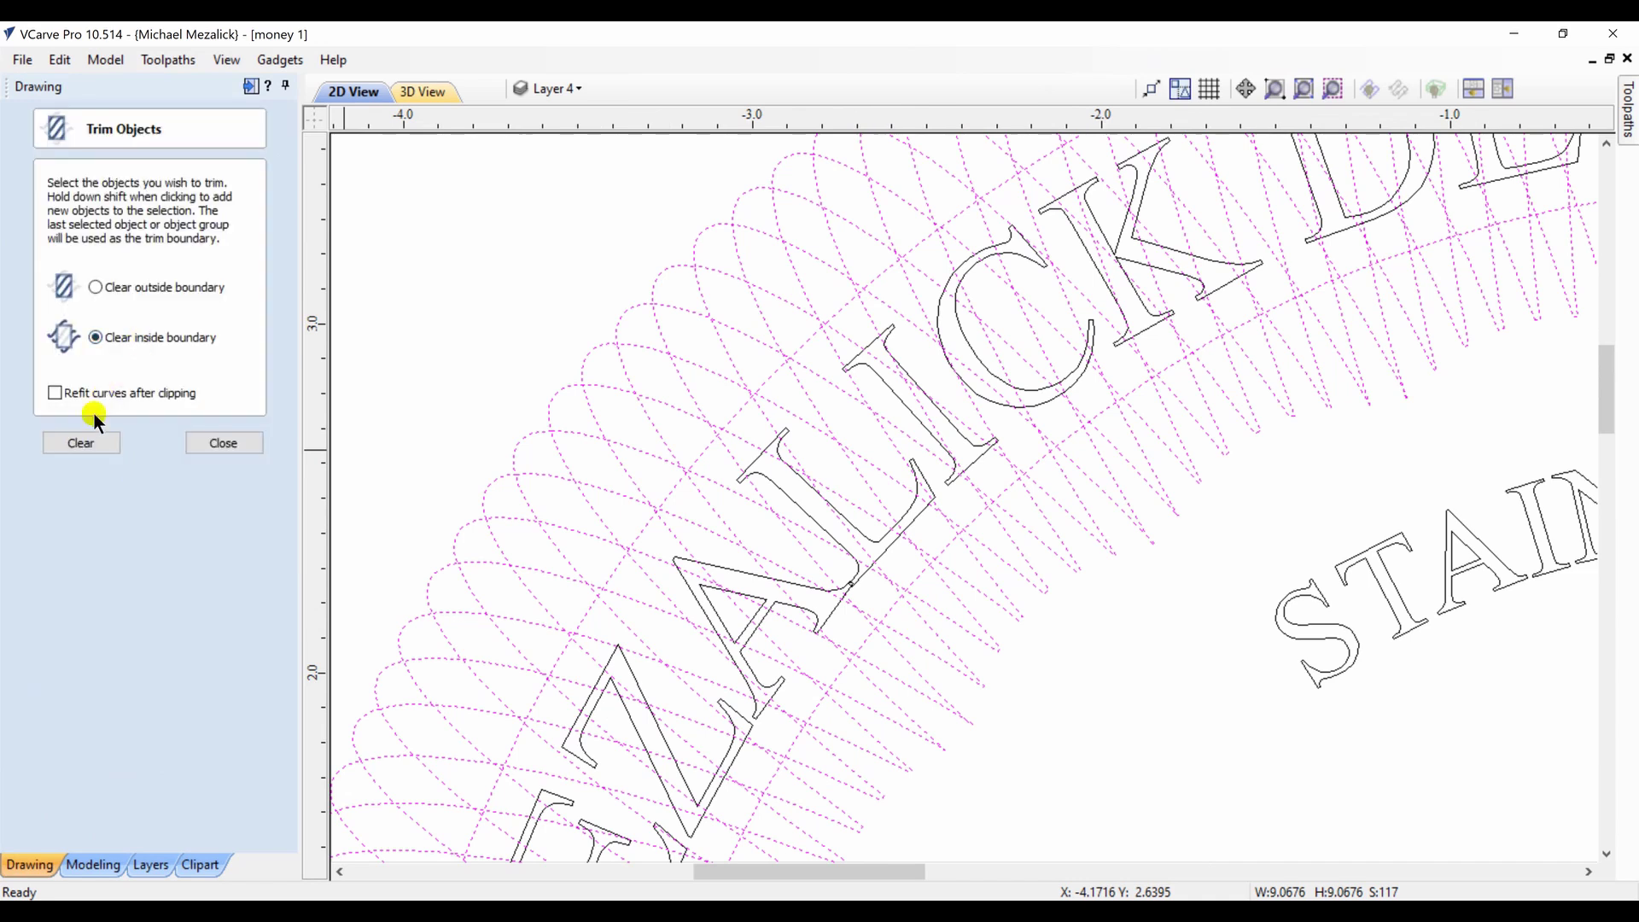
{"action": "left_click", "coordinate": [92, 437]}
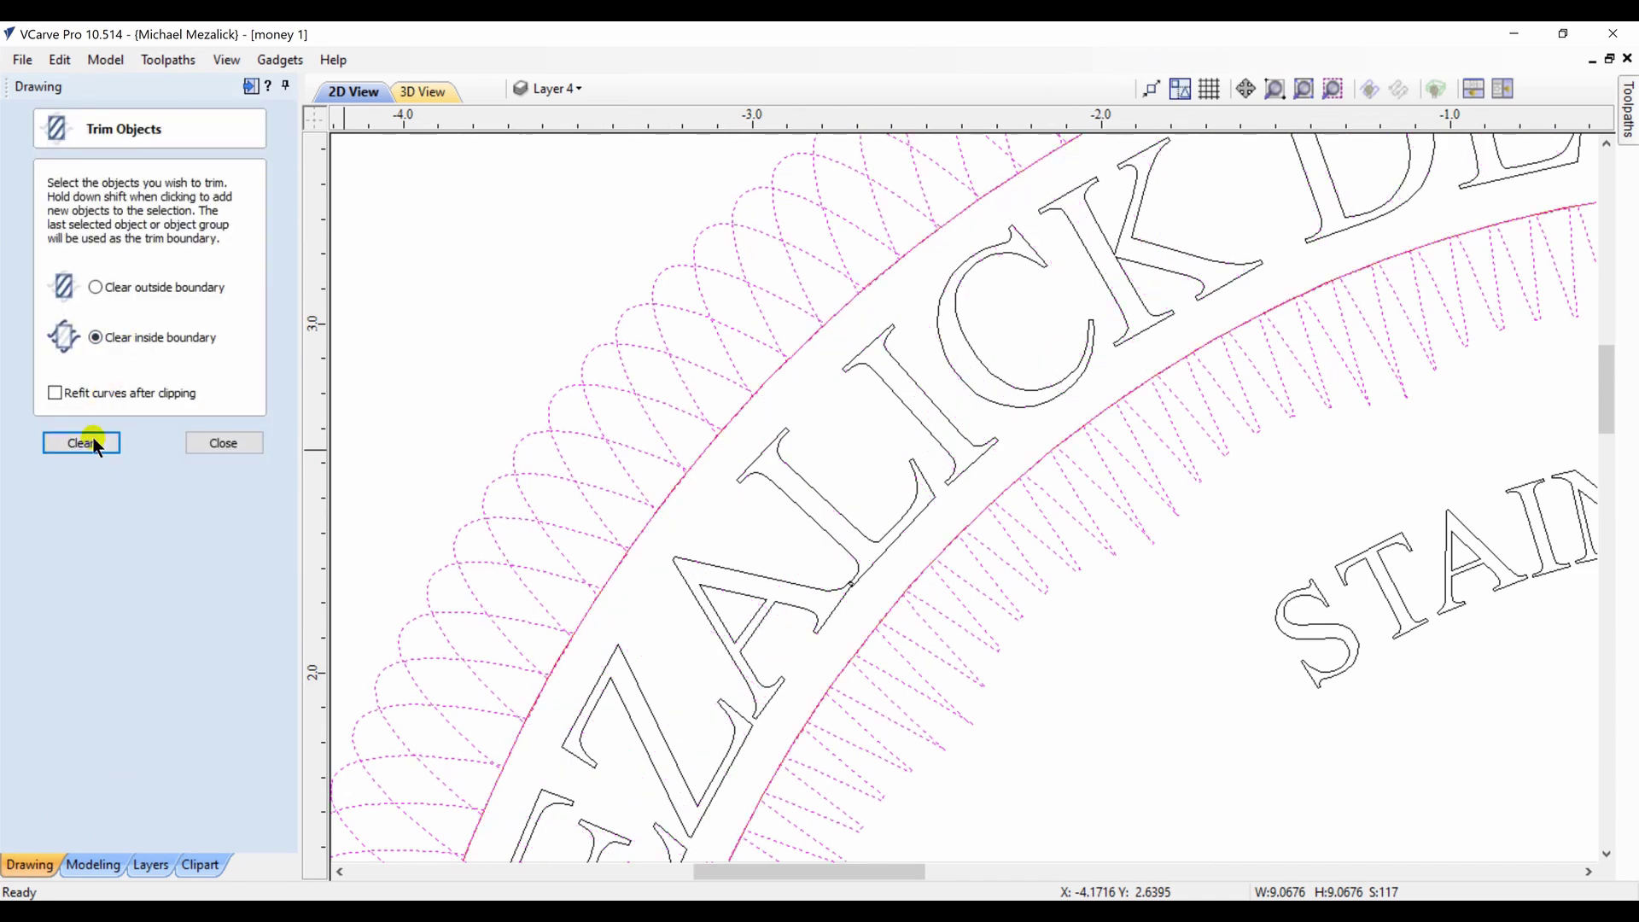
Trim the selected looped pattern lines inside the closed border around the lower PHILADELPHIA text, and finish trimming with everything deselected
{"action": "left_click_drag", "start_coordinate": [1607, 365], "coordinate": [1609, 550]}
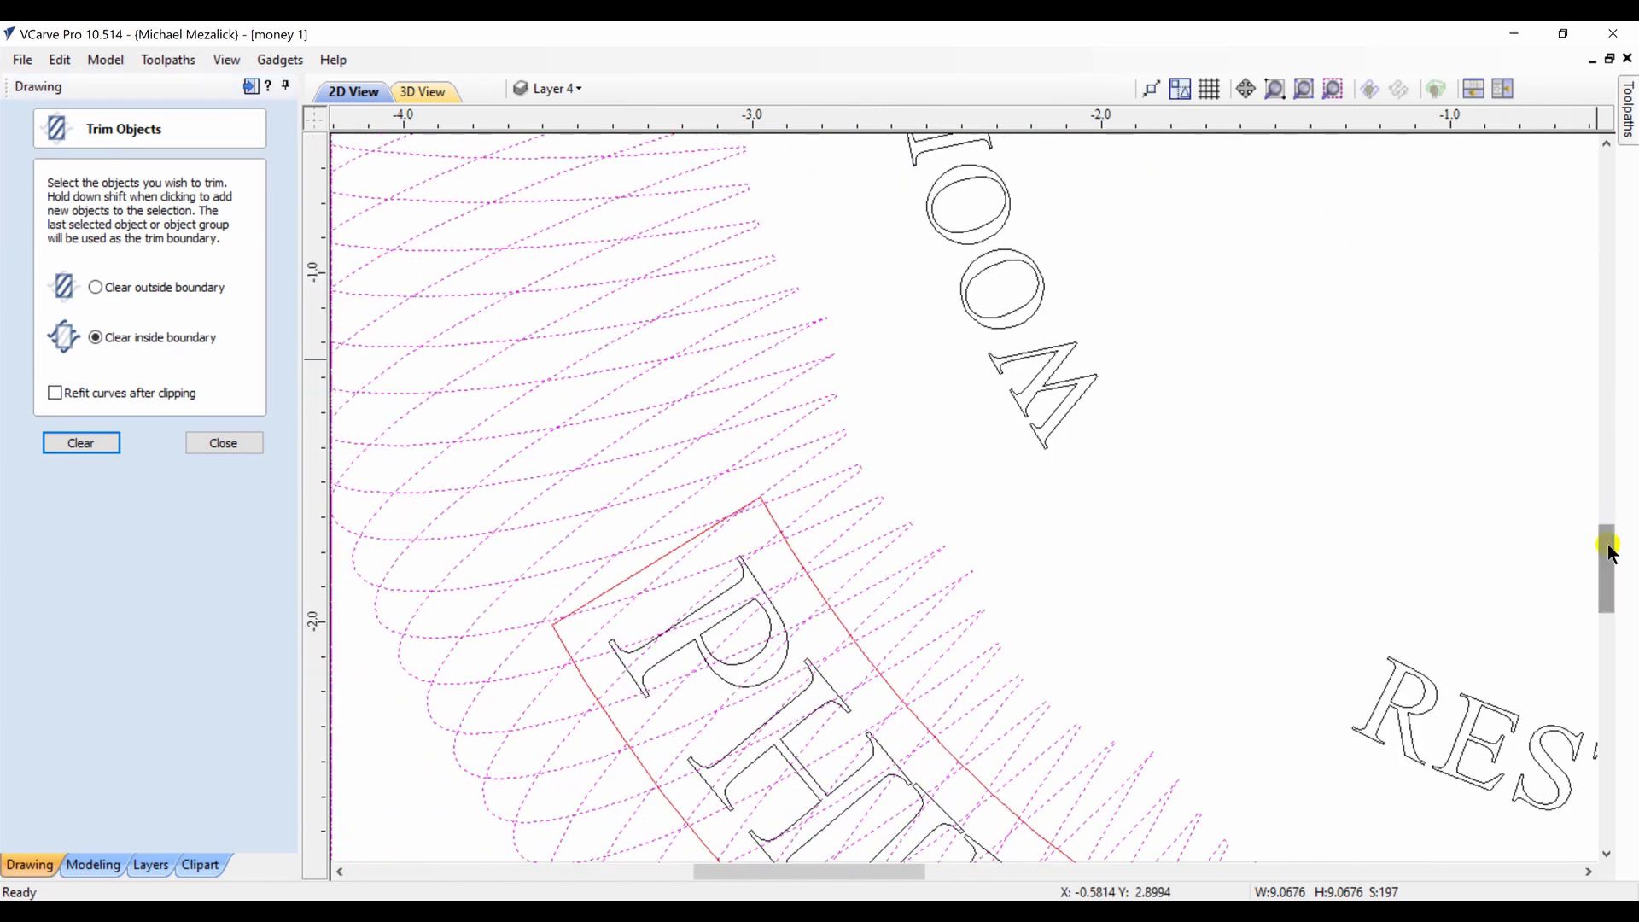
{"action": "left_click", "coordinate": [842, 631], "text": "shift"}
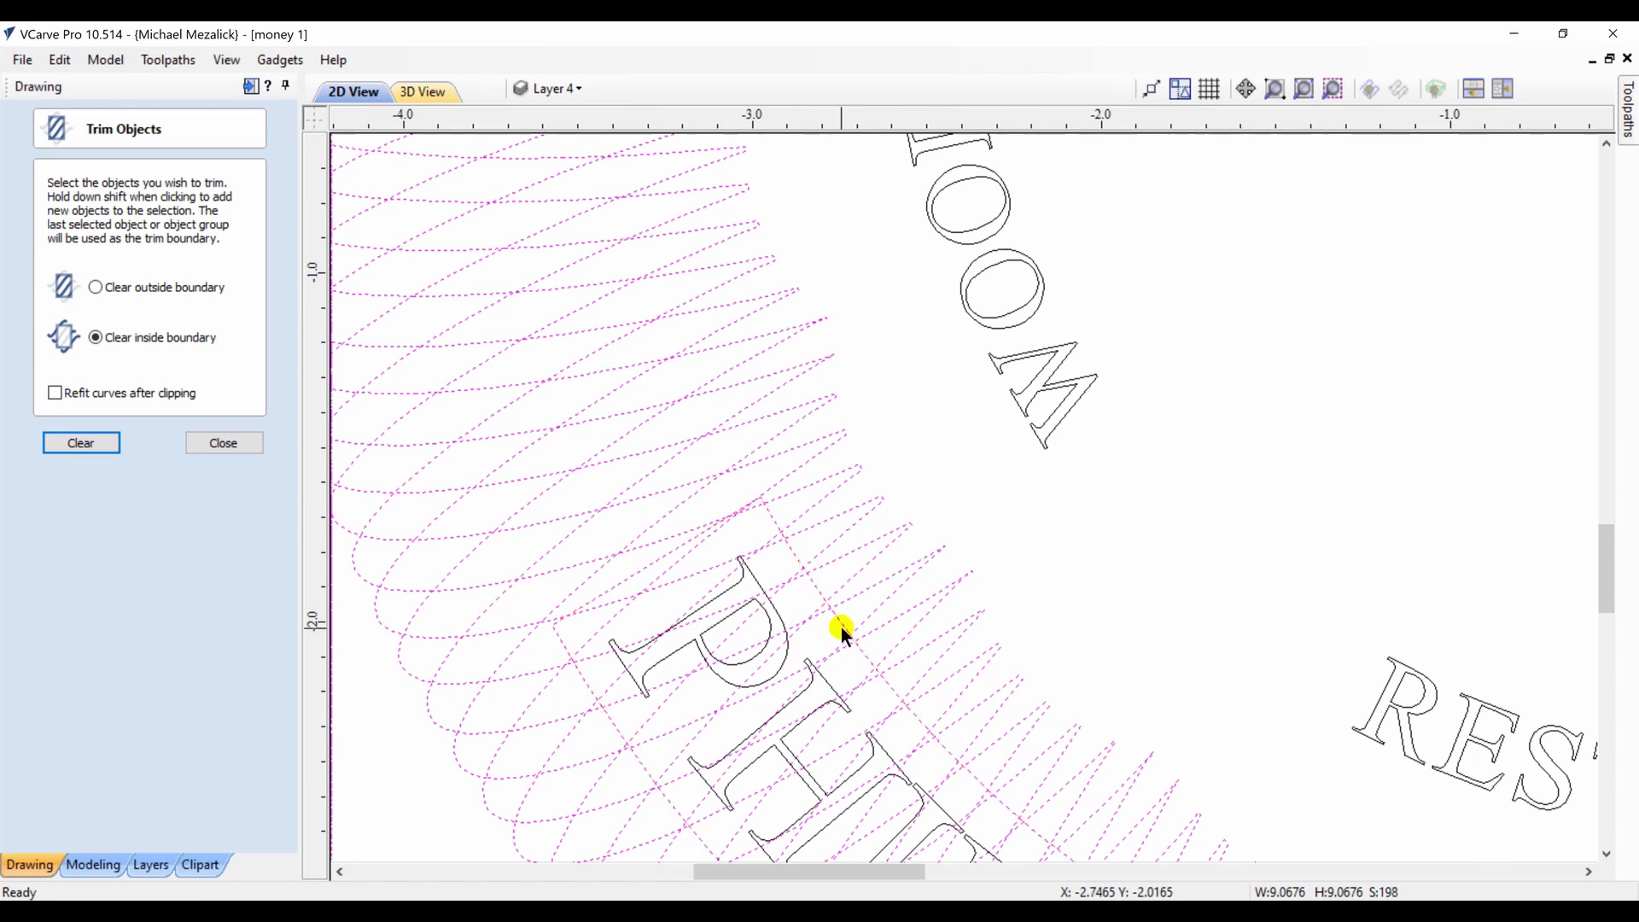
{"action": "left_click", "coordinate": [89, 444]}
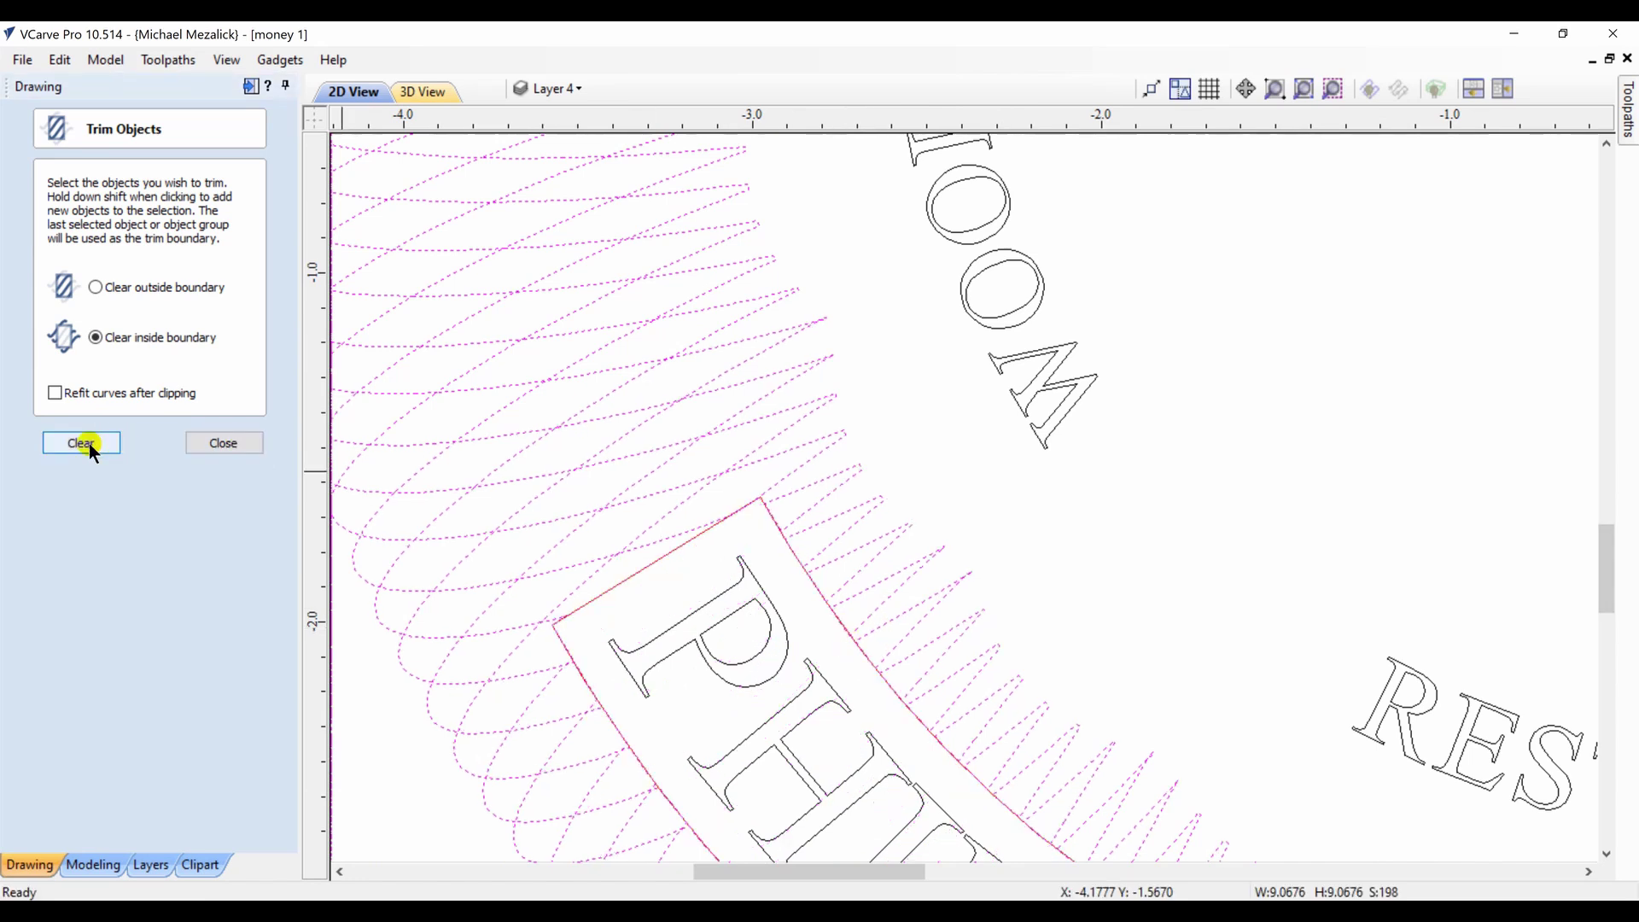
{"action": "left_click", "coordinate": [1306, 90]}
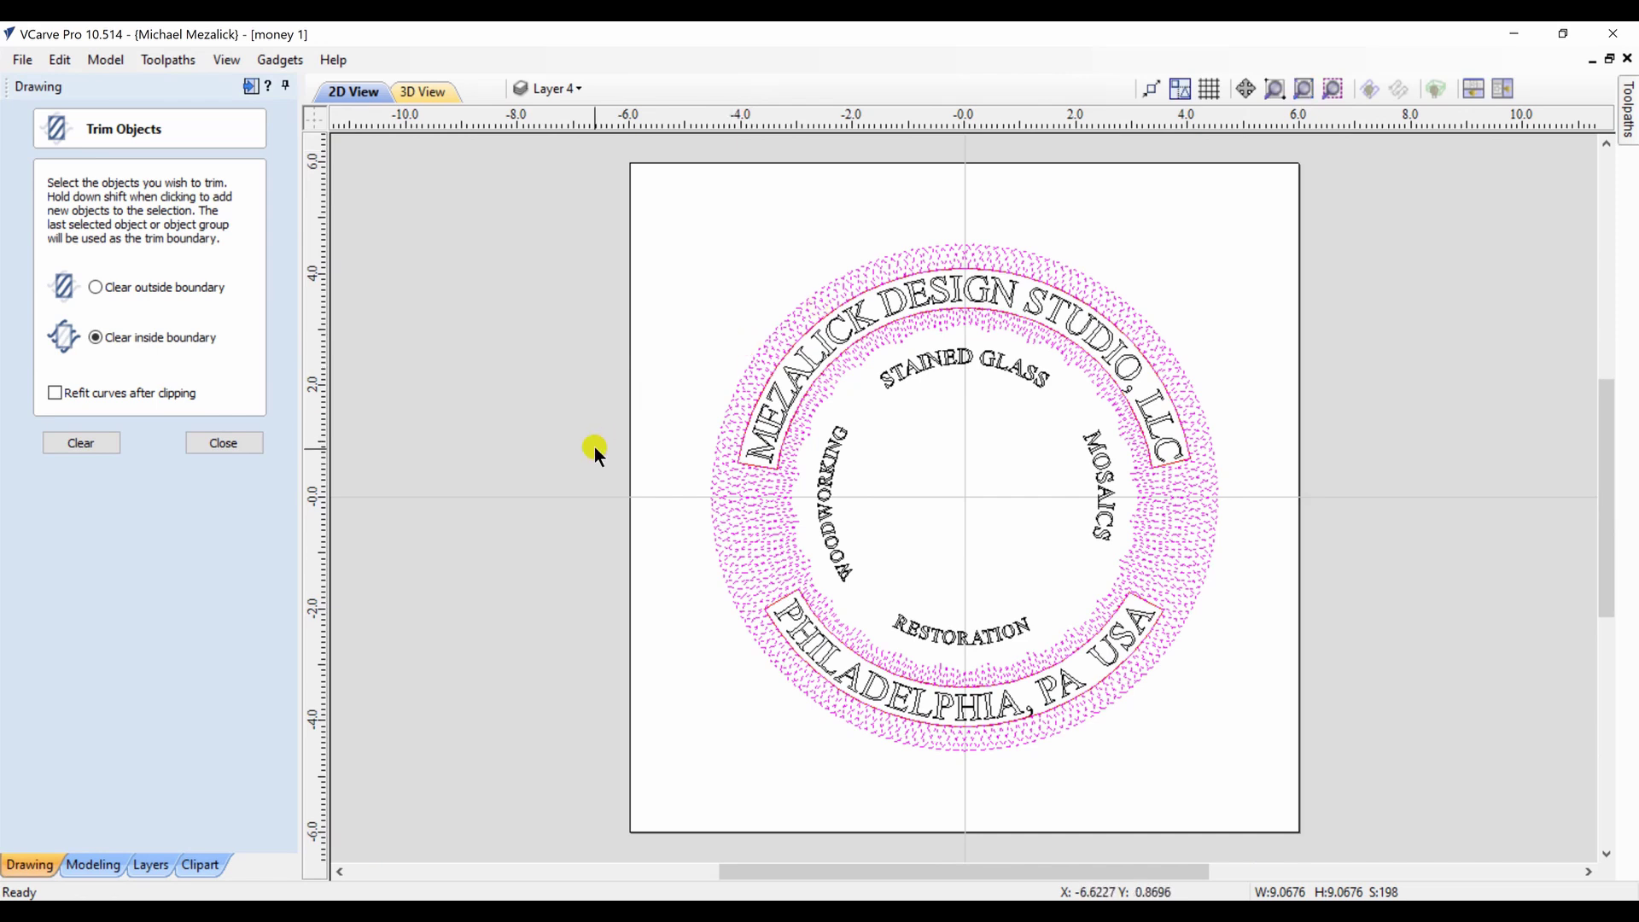
{"action": "left_click", "coordinate": [659, 480]}
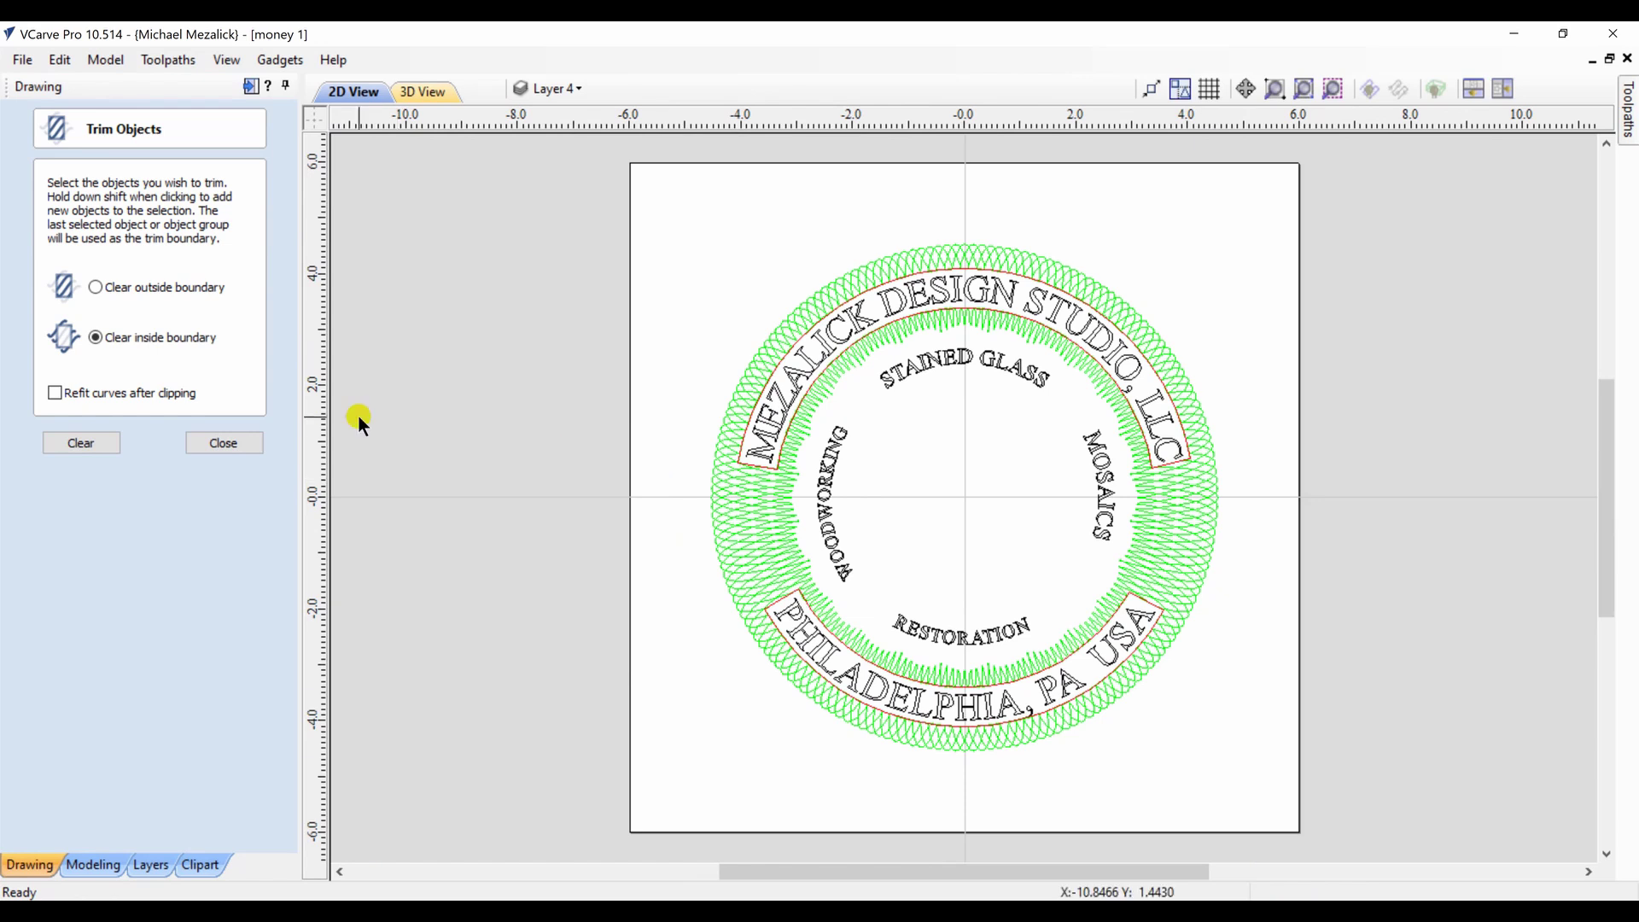
{"action": "left_click", "coordinate": [236, 450]}
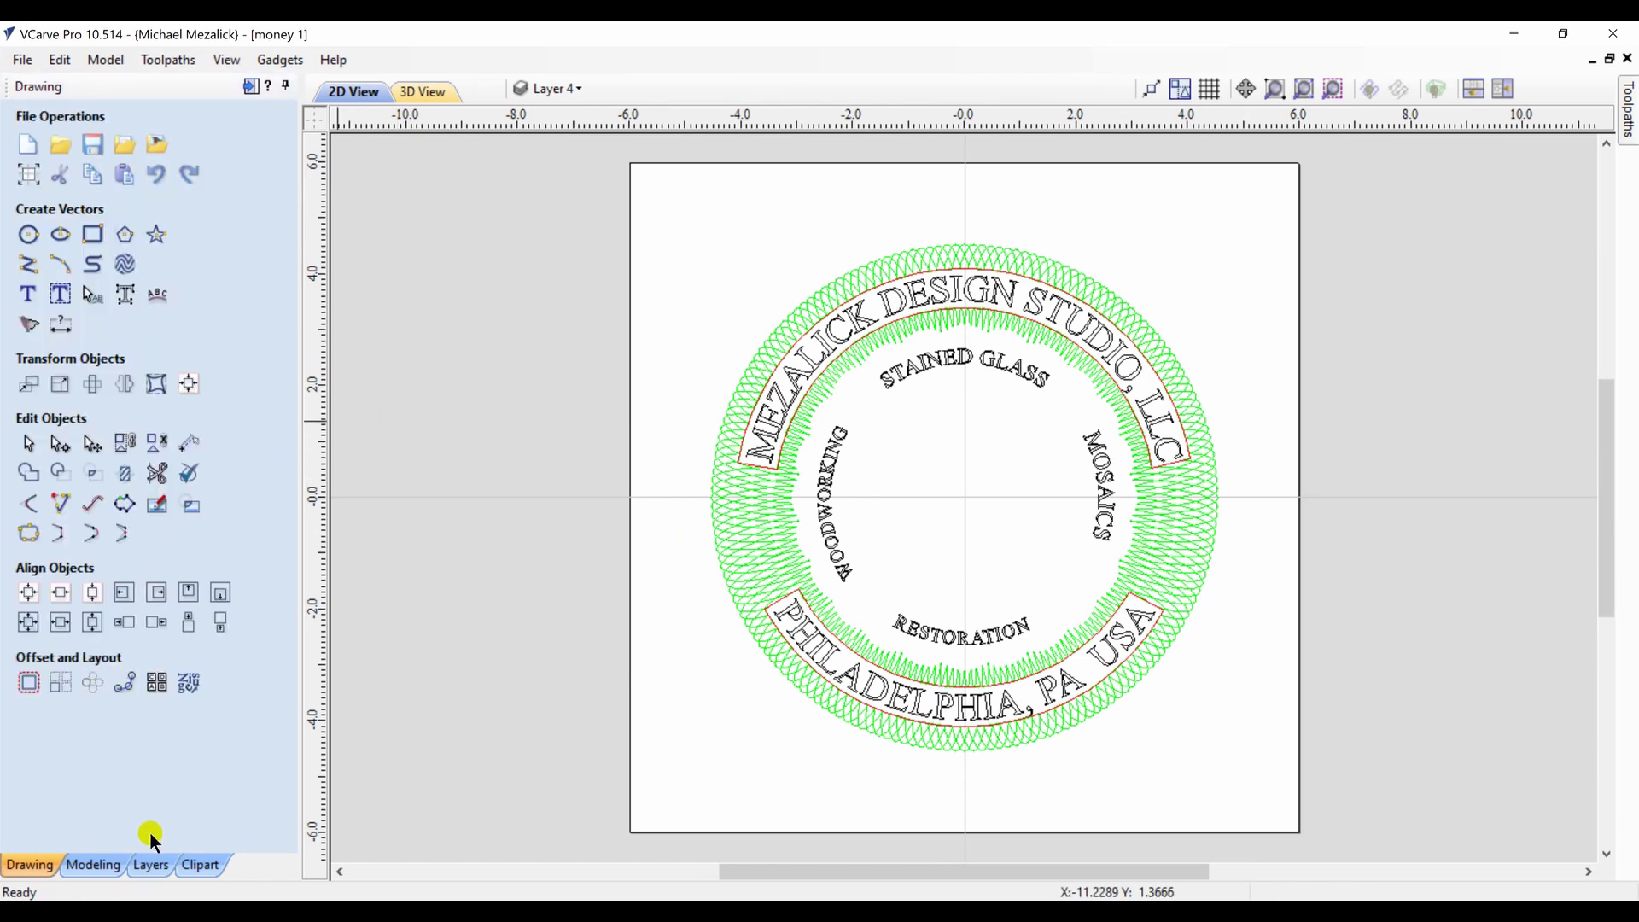
Show Layer 5, the inside logo layer, the imported MDS logo layer, Layer 3 and Layer 2
{"action": "left_click", "coordinate": [151, 865]}
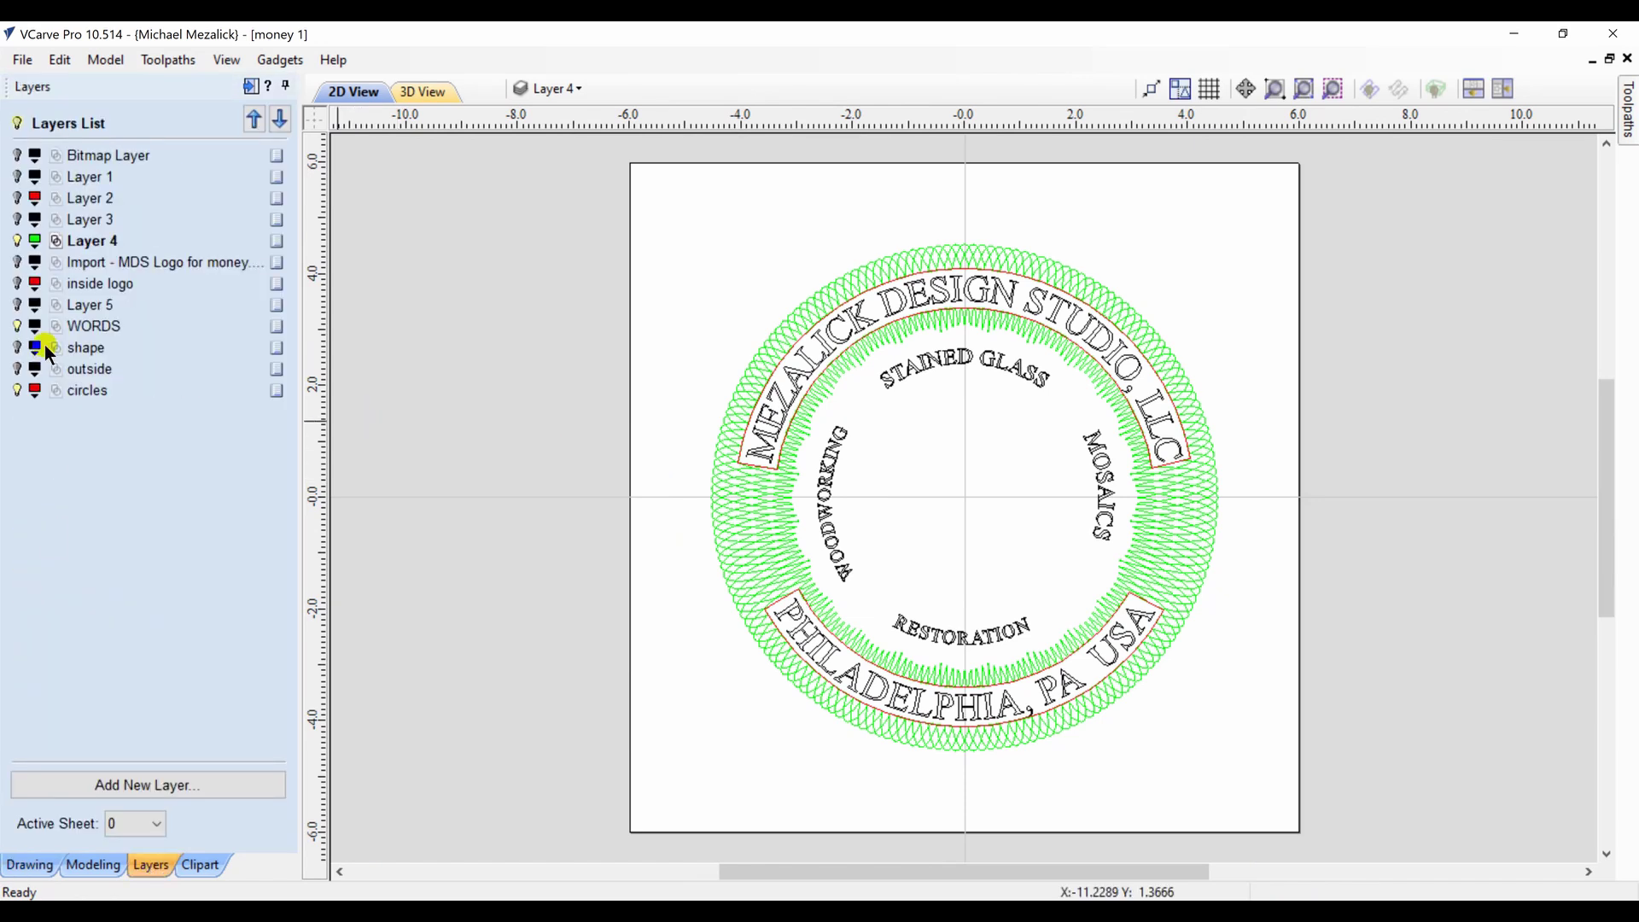
{"action": "left_click", "coordinate": [16, 304]}
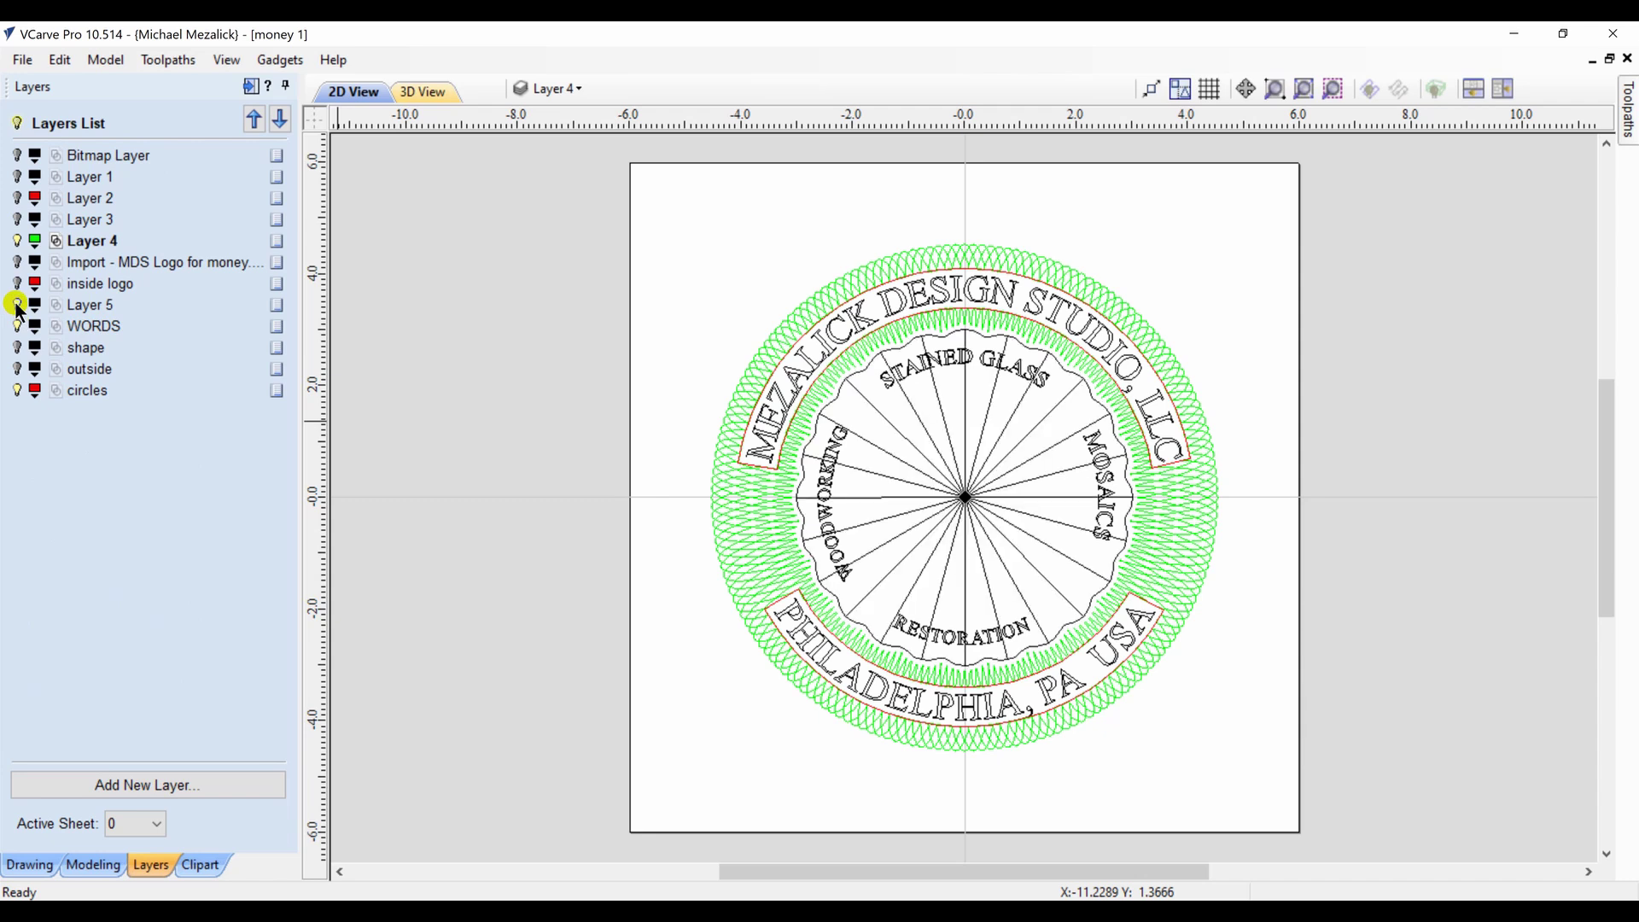
{"action": "left_click", "coordinate": [16, 305]}
{"action": "right_click", "coordinate": [18, 309]}
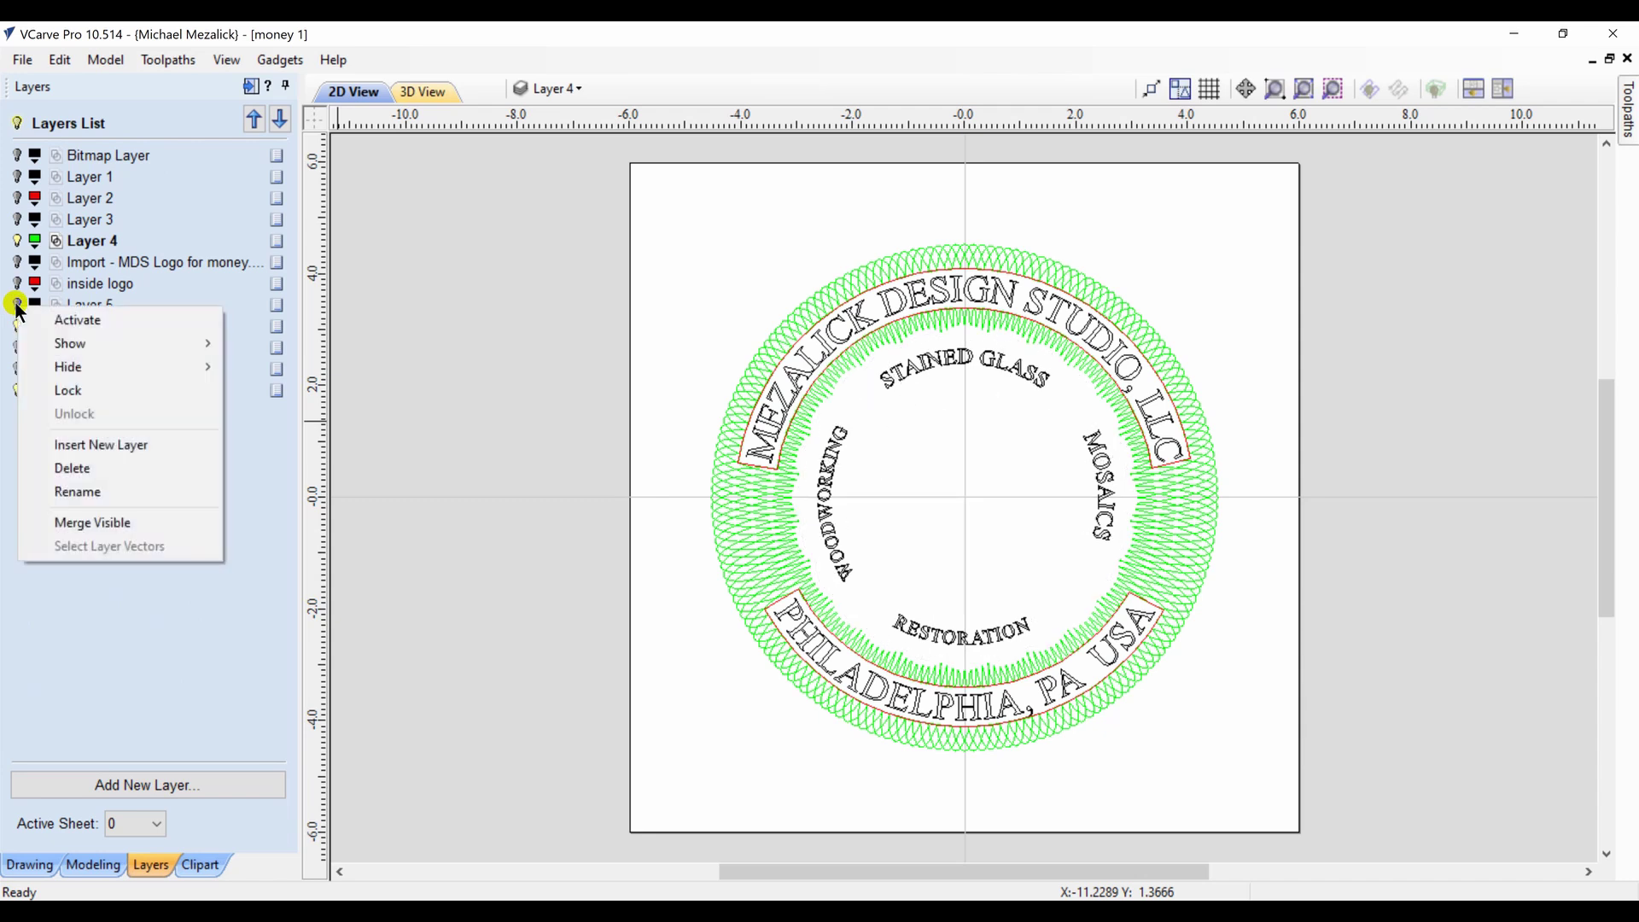
{"action": "left_click", "coordinate": [17, 306]}
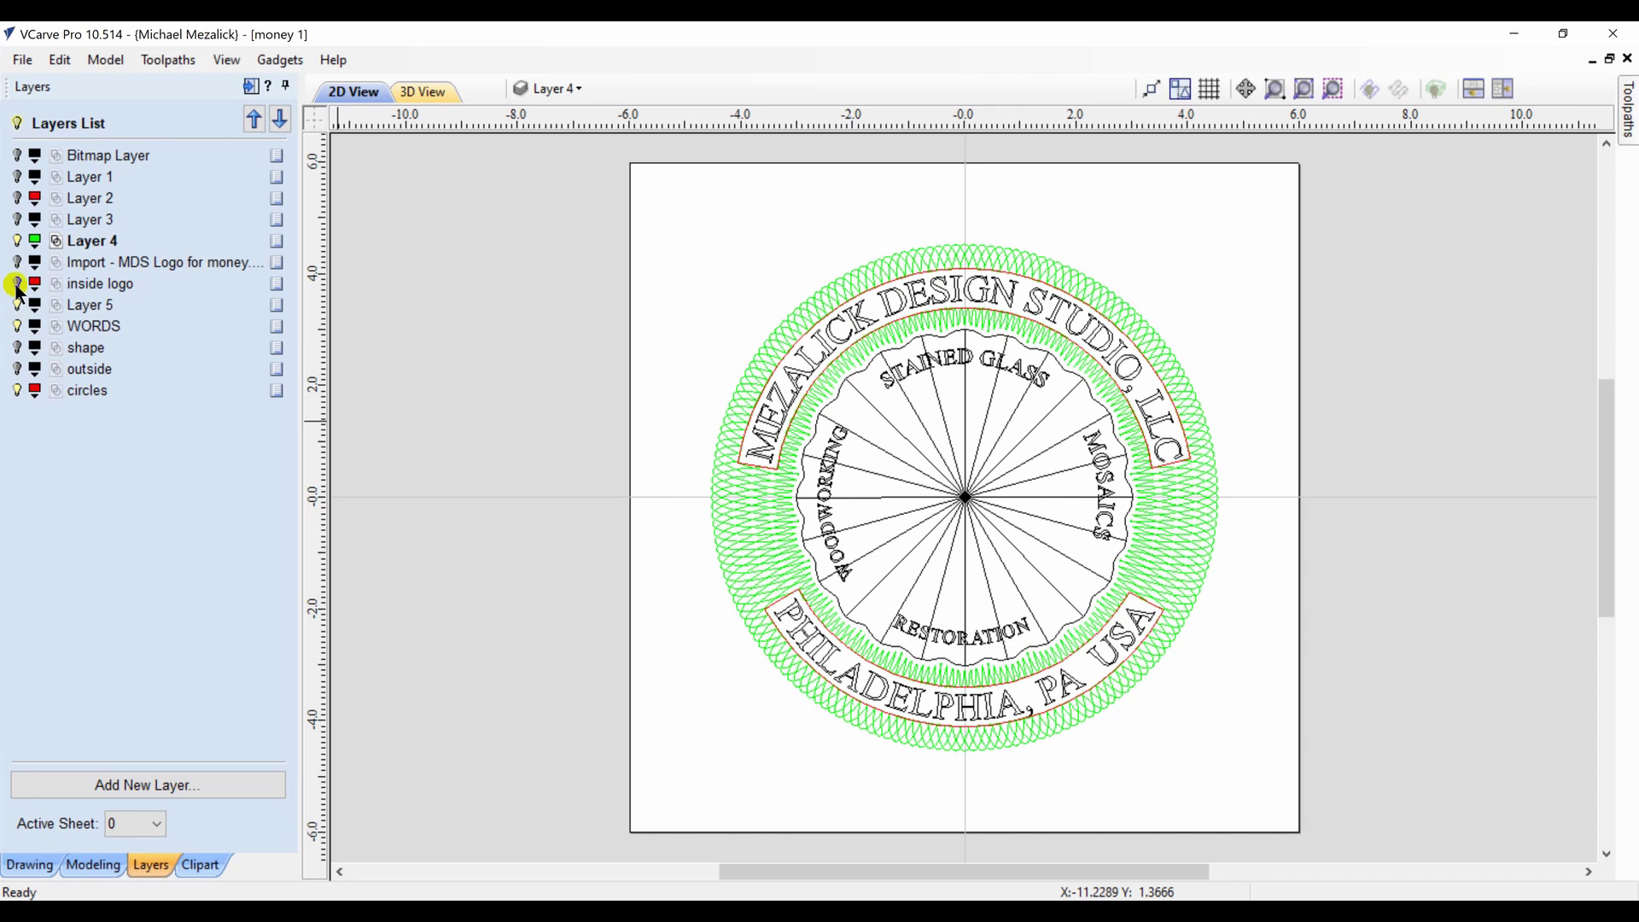
{"action": "left_click", "coordinate": [17, 284]}
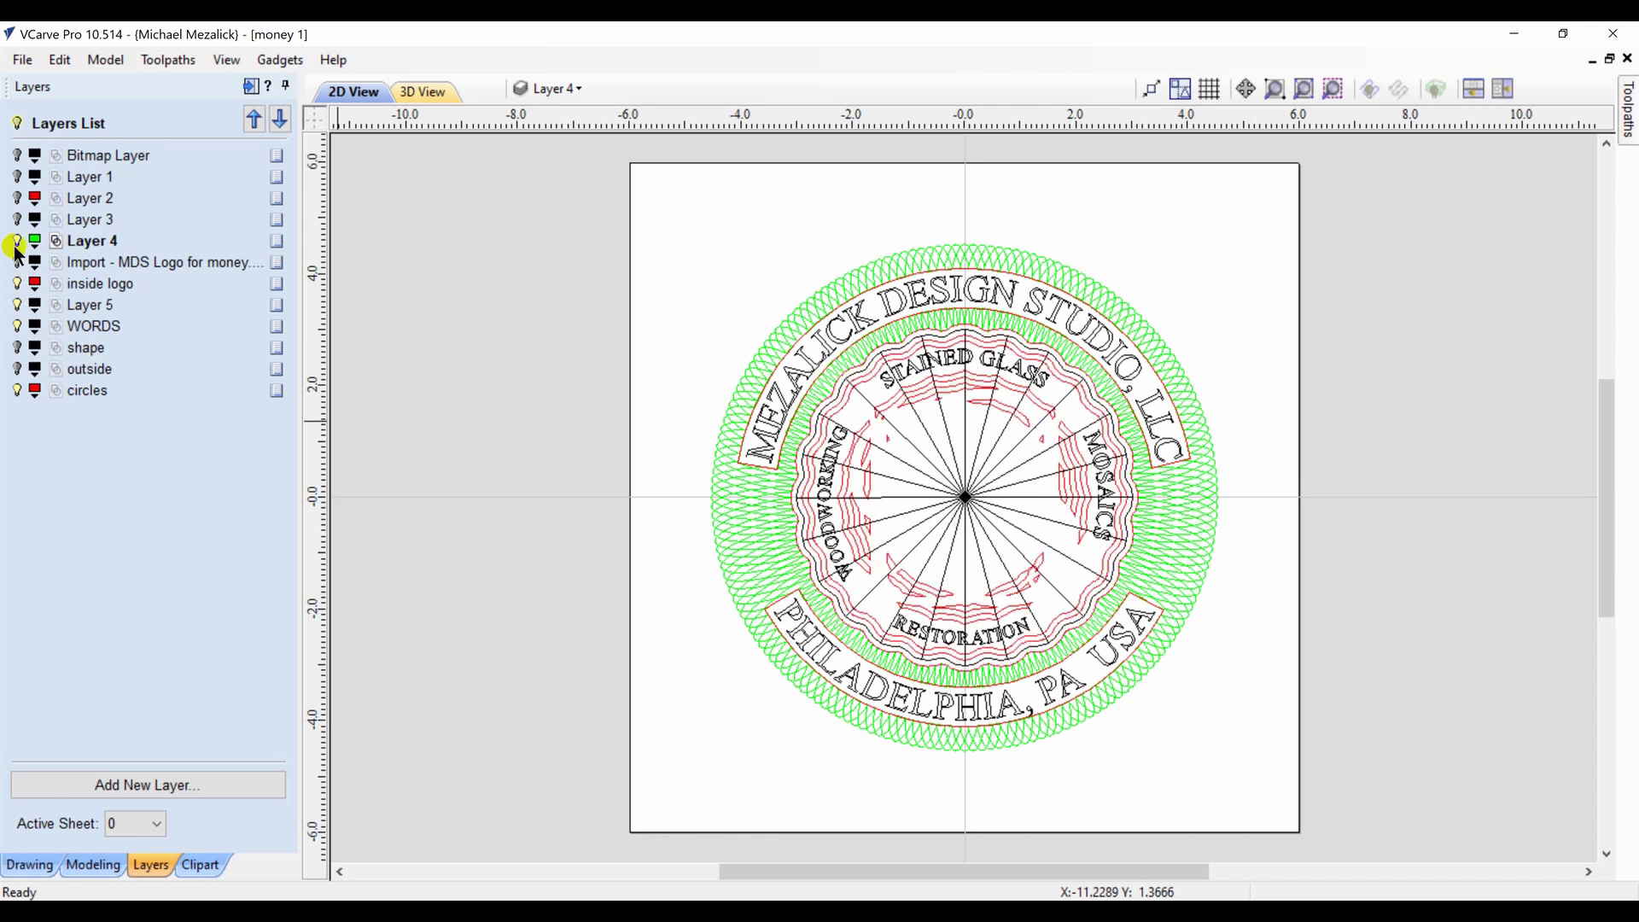
{"action": "left_click", "coordinate": [17, 262]}
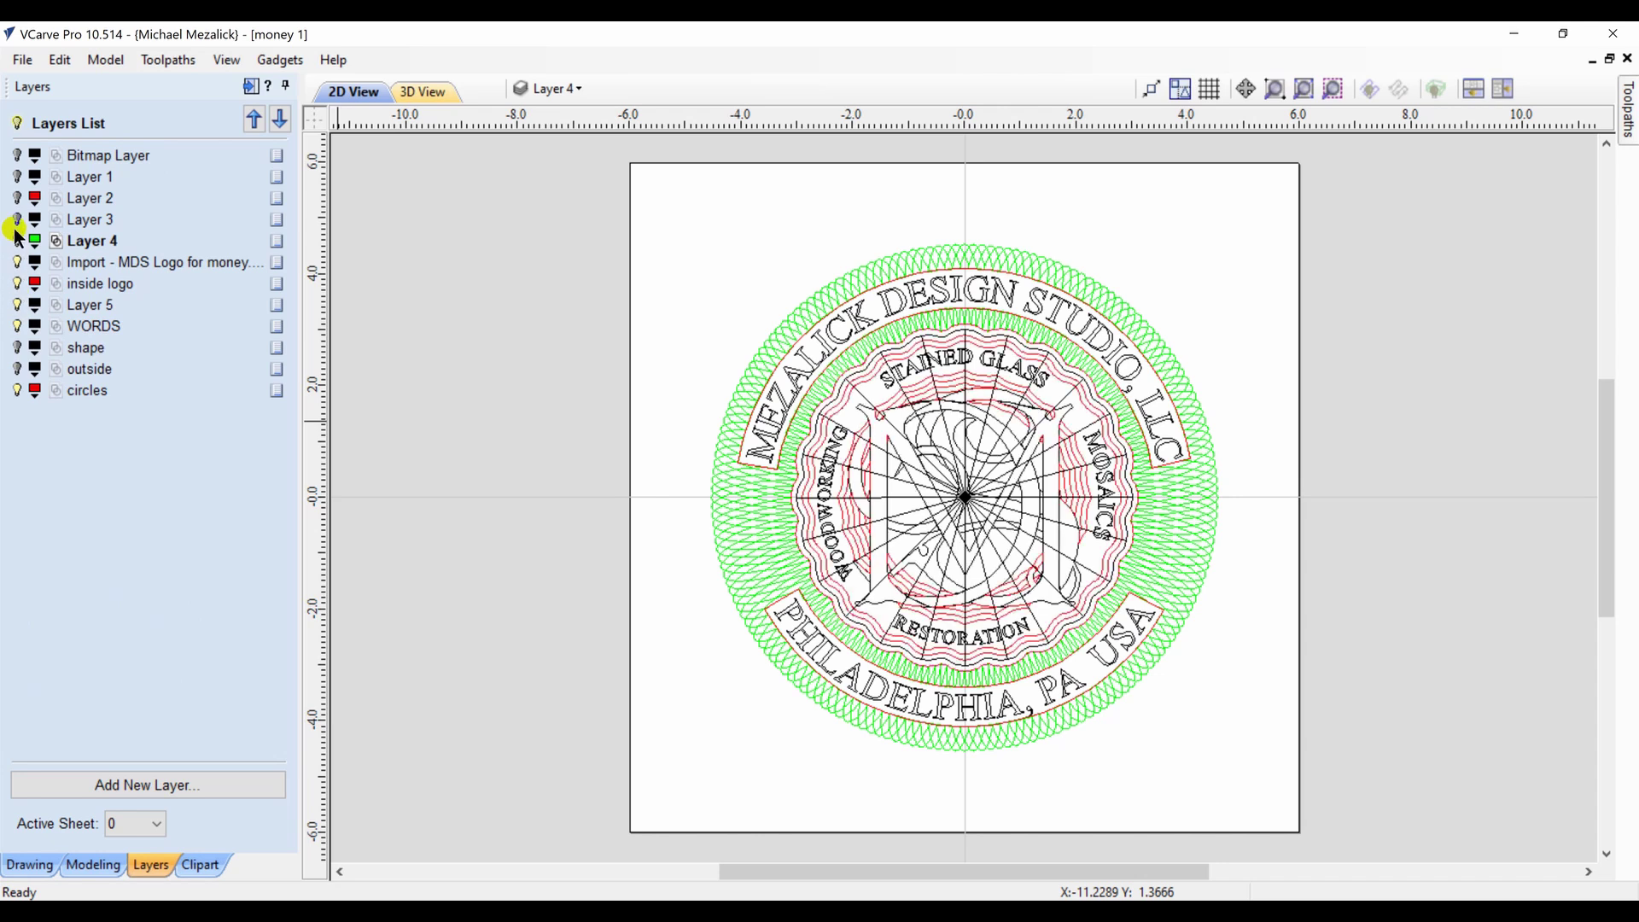
{"action": "left_click", "coordinate": [17, 220]}
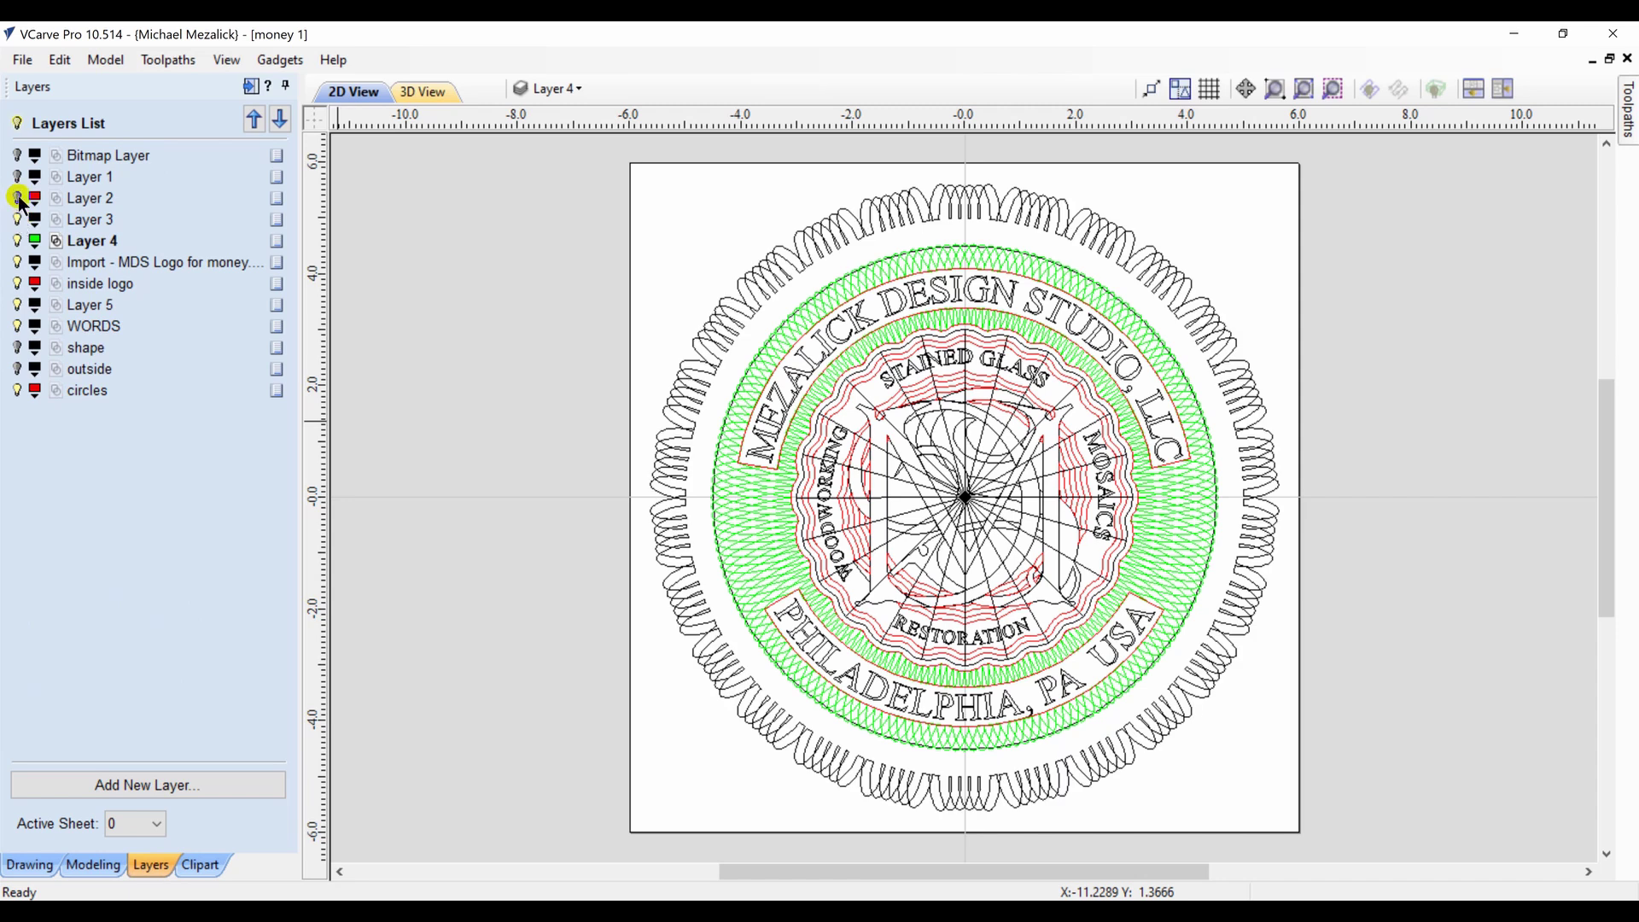
{"action": "left_click", "coordinate": [17, 198]}
Check the shape layer and hide it again, along with the imported MDS logo, WORDS and Layer 5 layers
{"action": "left_click", "coordinate": [17, 347]}
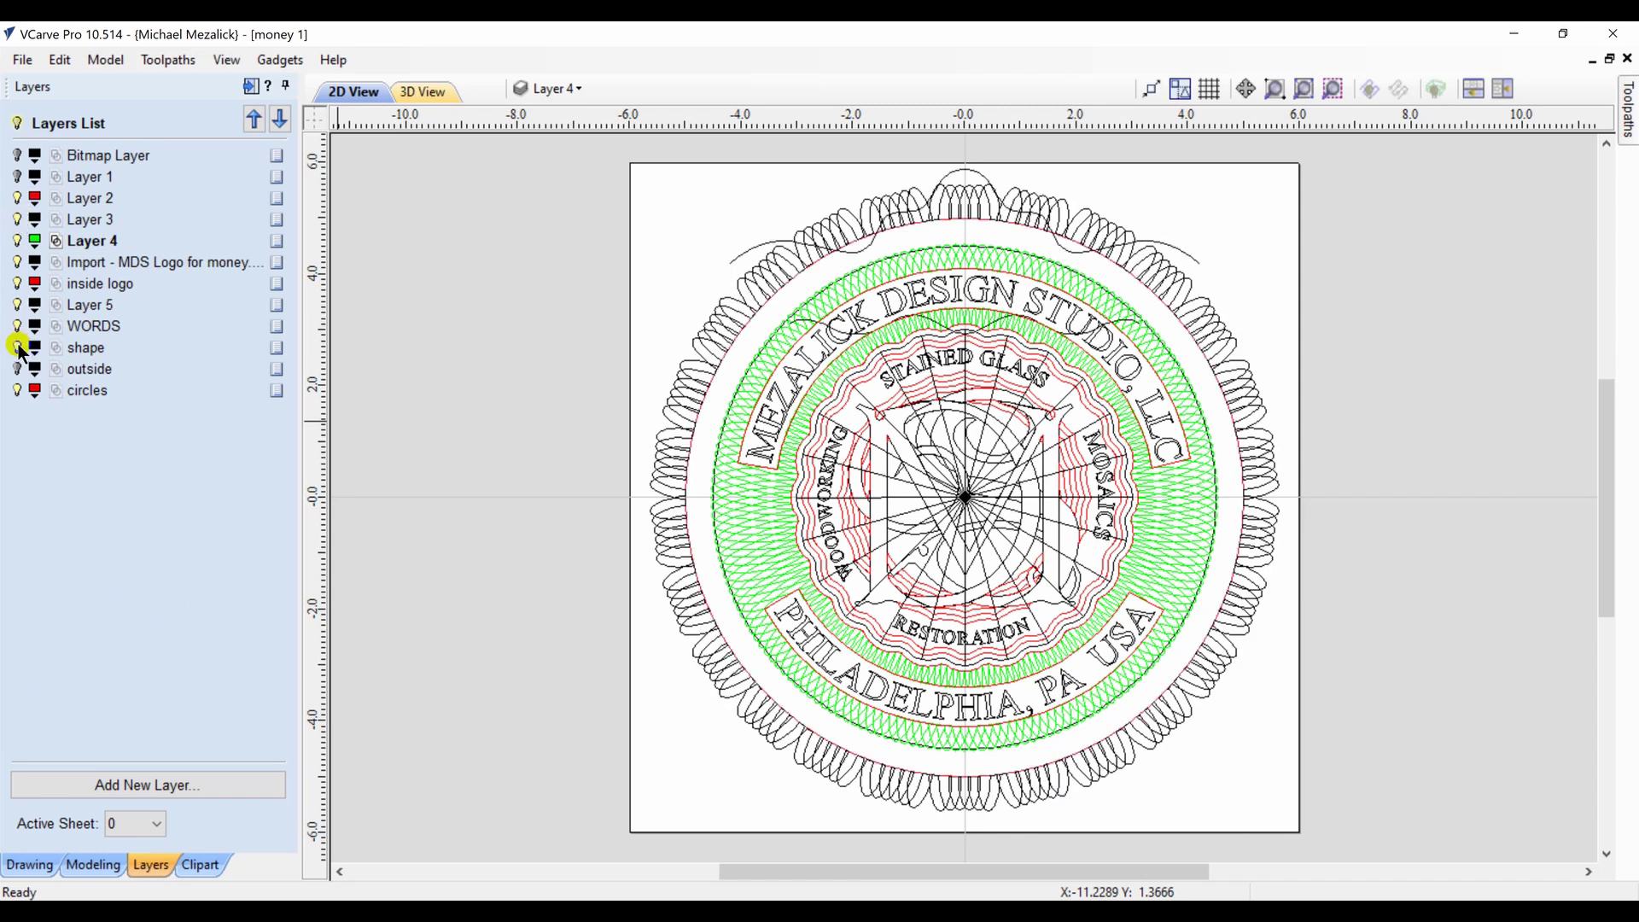
{"action": "left_click", "coordinate": [17, 347]}
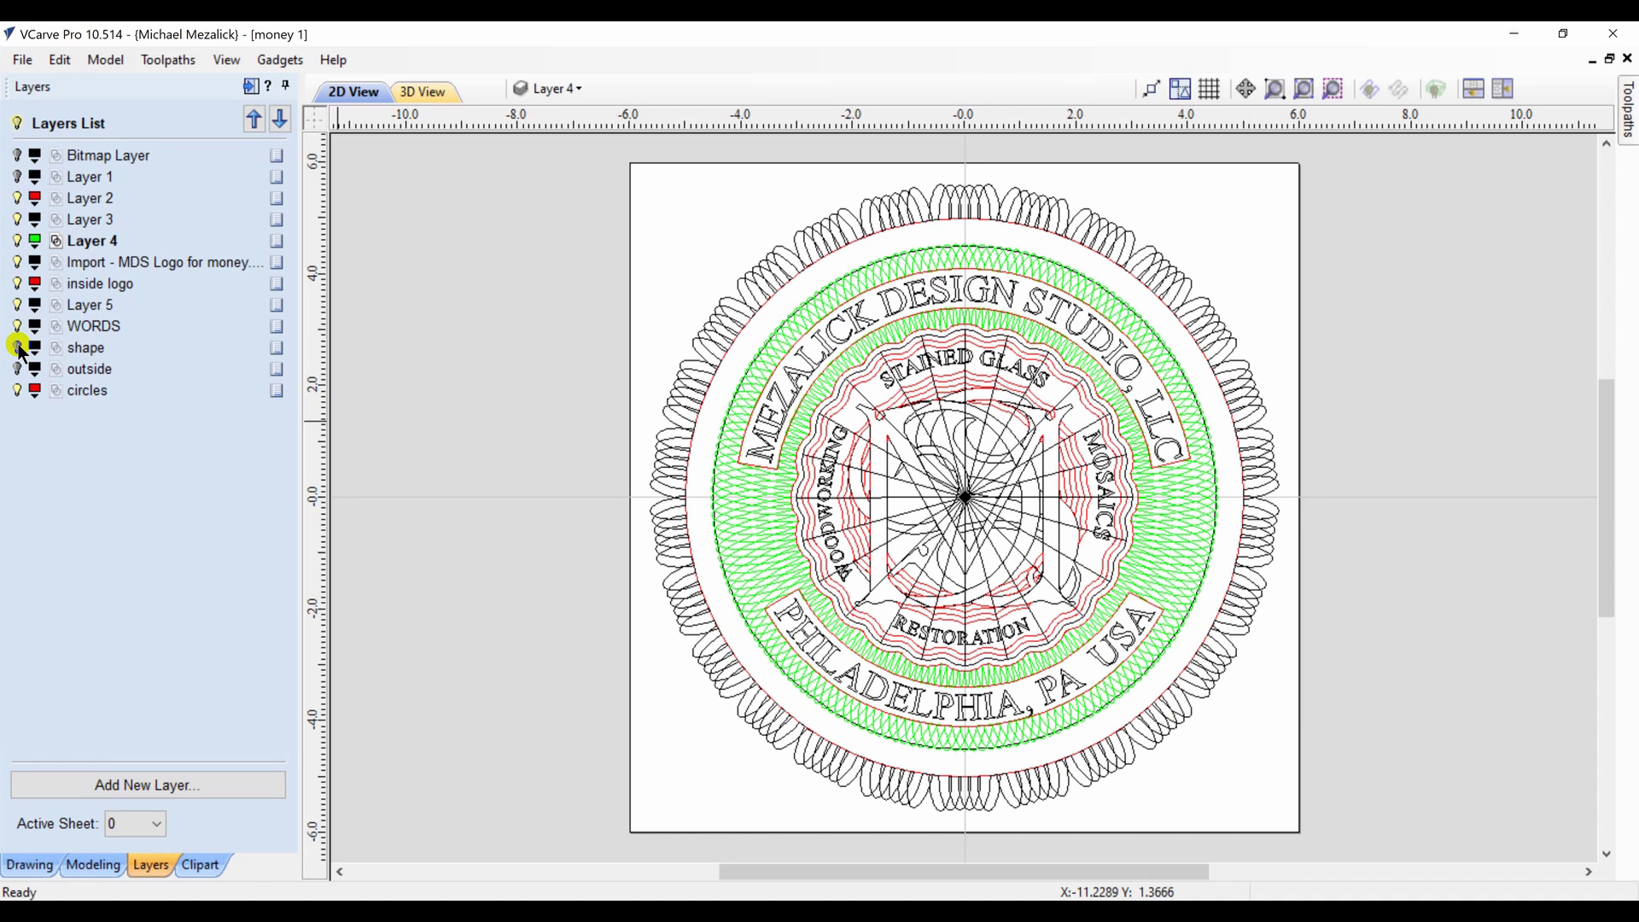
{"action": "left_click", "coordinate": [17, 263]}
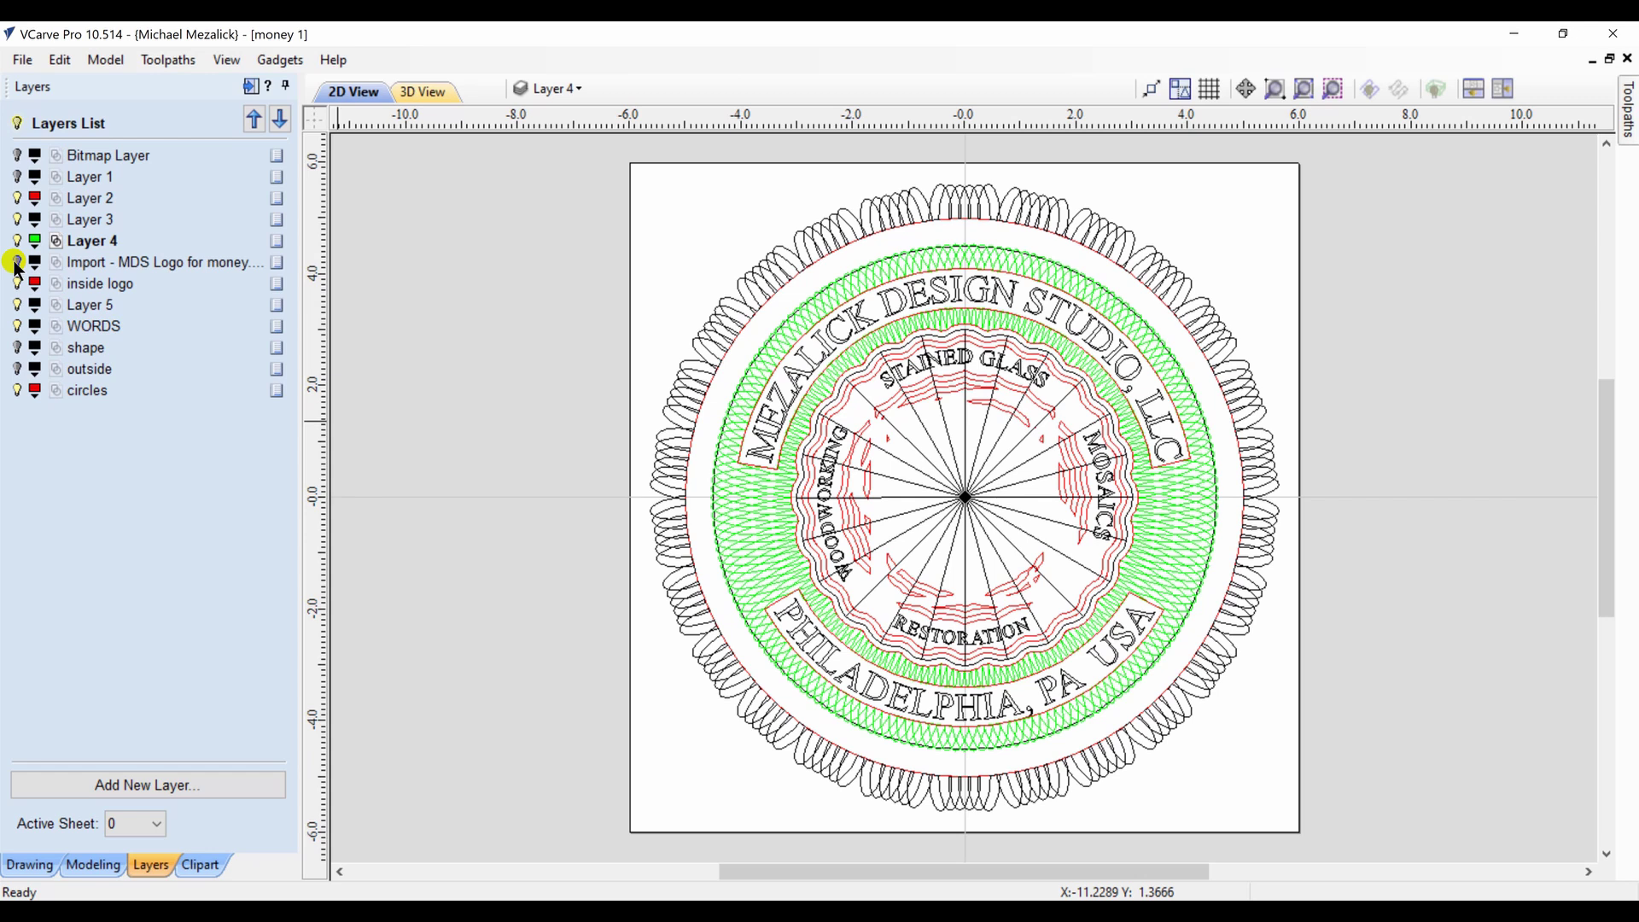
{"action": "left_click", "coordinate": [17, 326]}
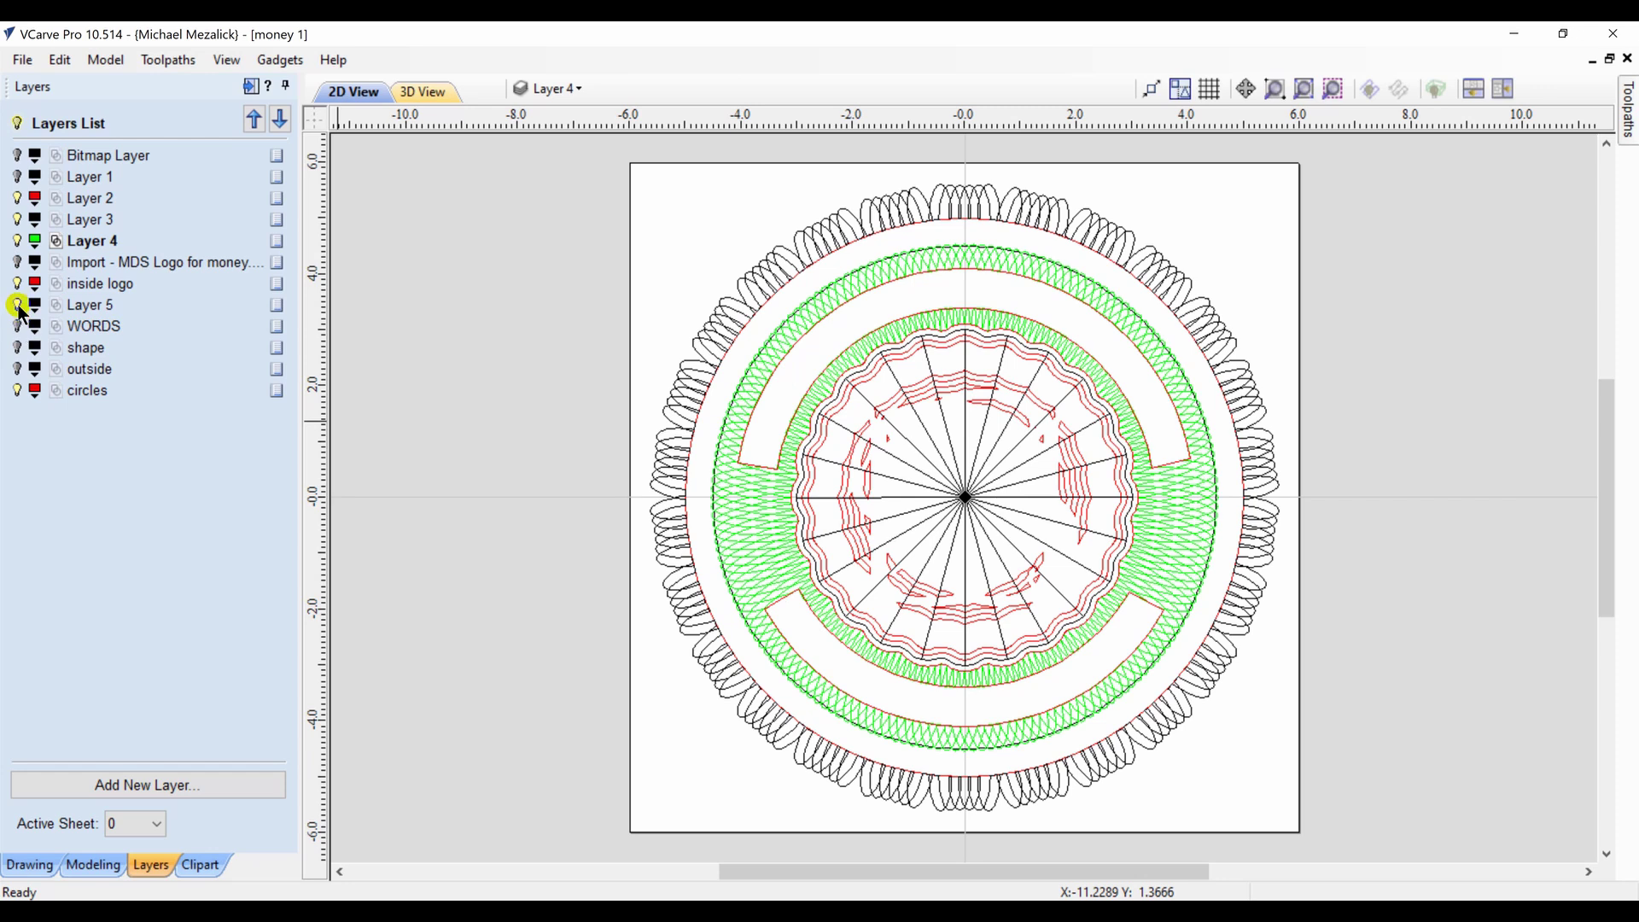
{"action": "left_click", "coordinate": [17, 304]}
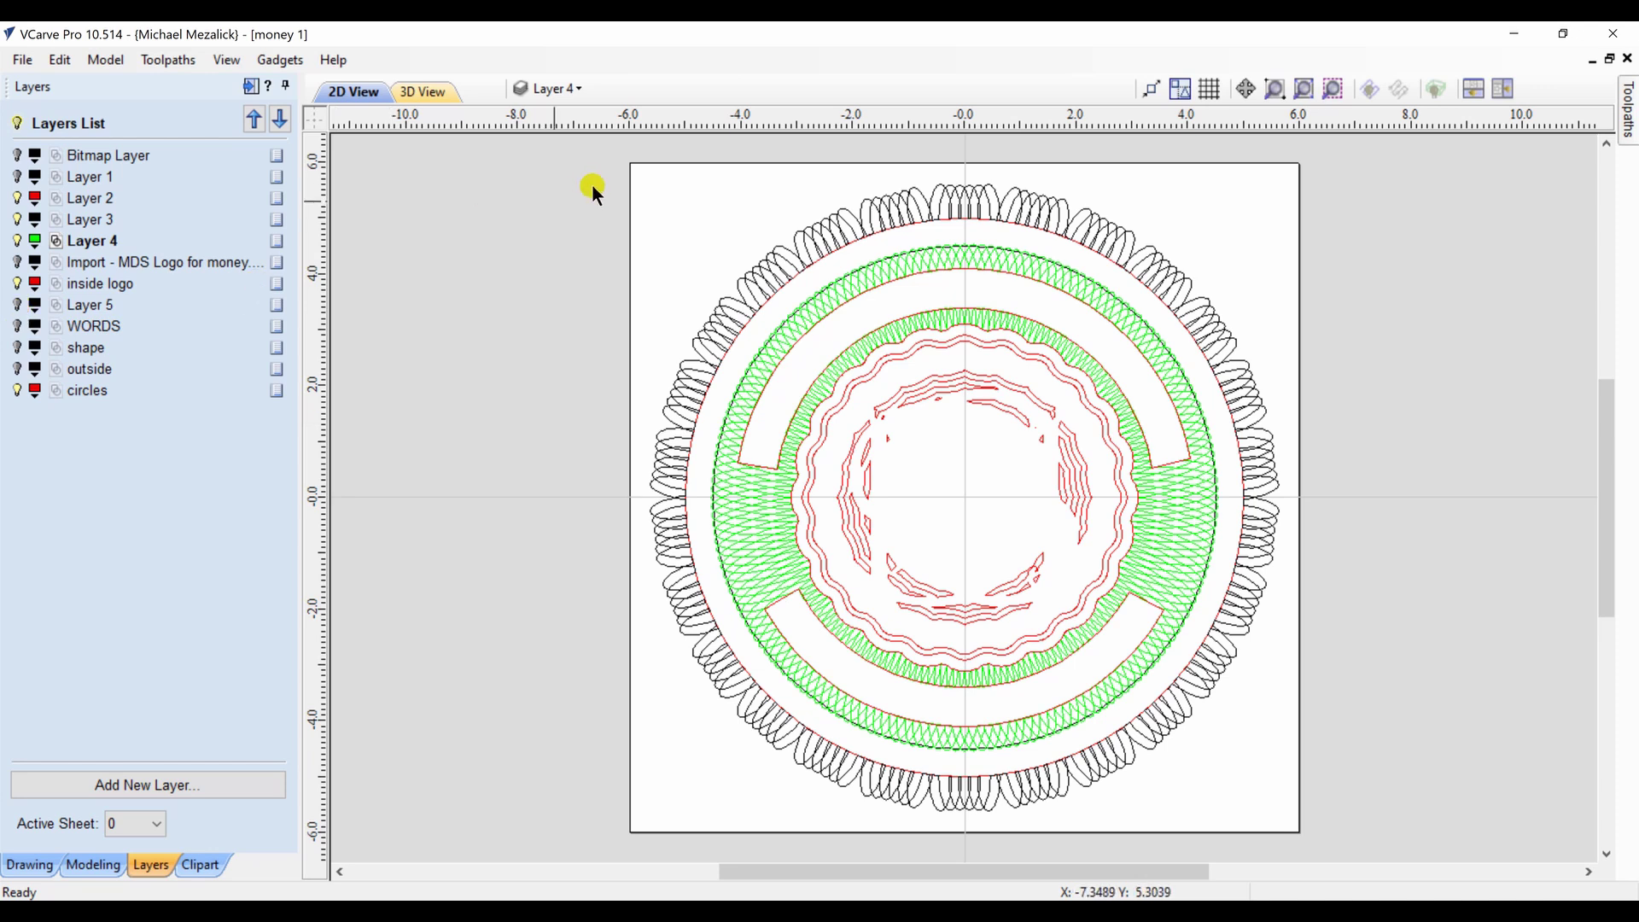
Select all visible pattern vectors and accept the material setup with 1.0 inch thickness, a centred XY datum and Z-zero on the machine bed
{"action": "key", "text": "ctrl+a"}
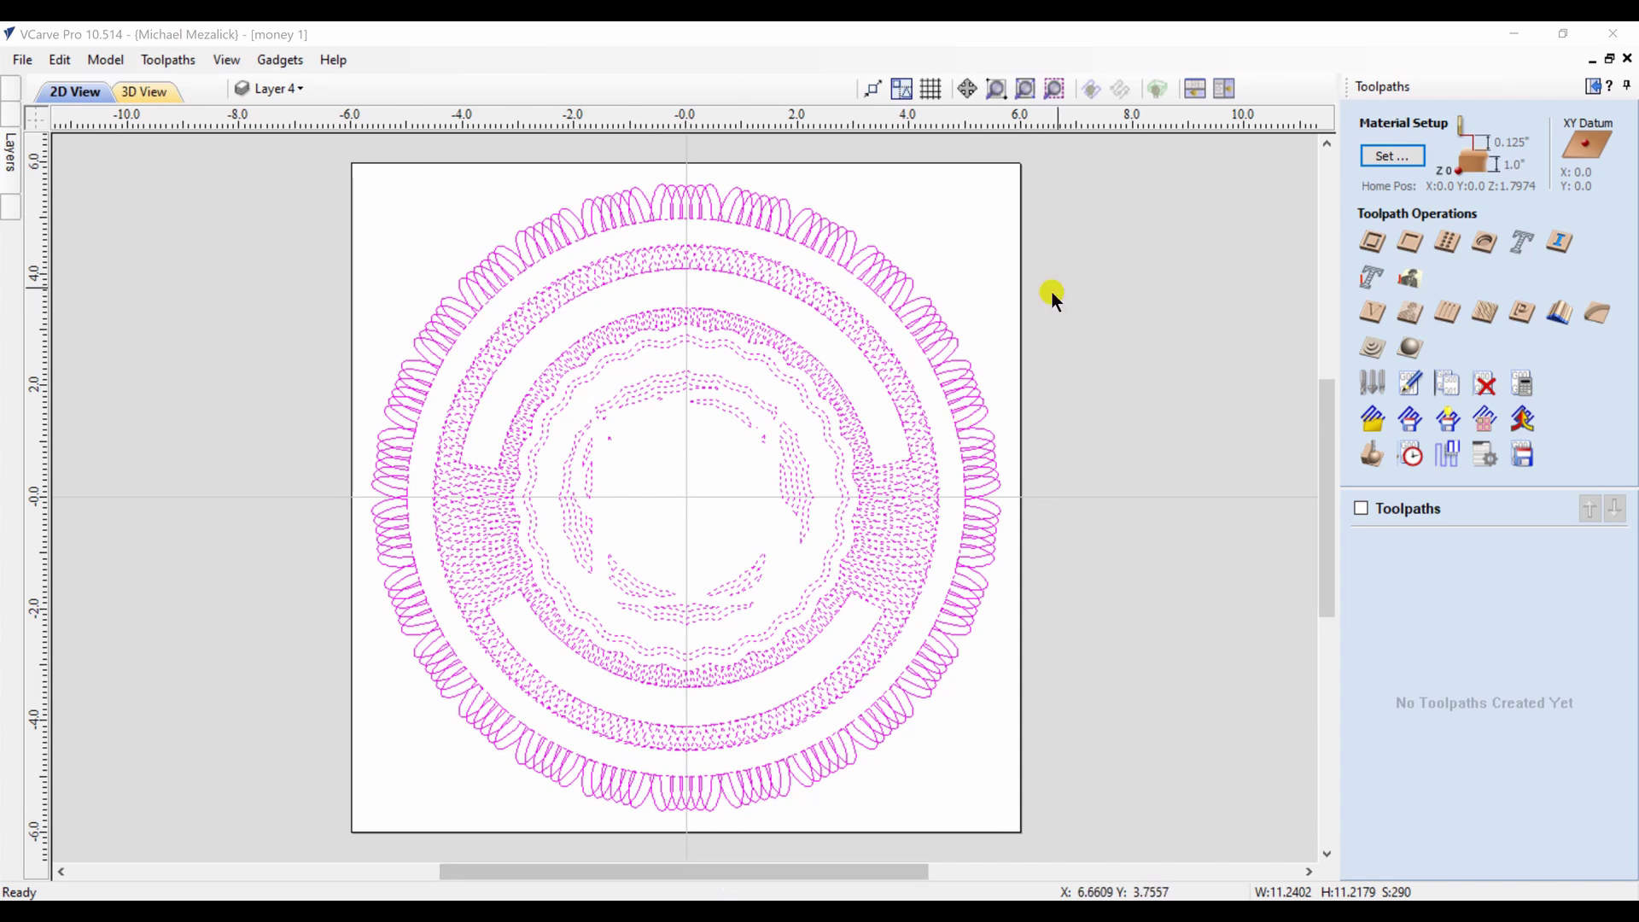
{"action": "left_click", "coordinate": [1385, 157]}
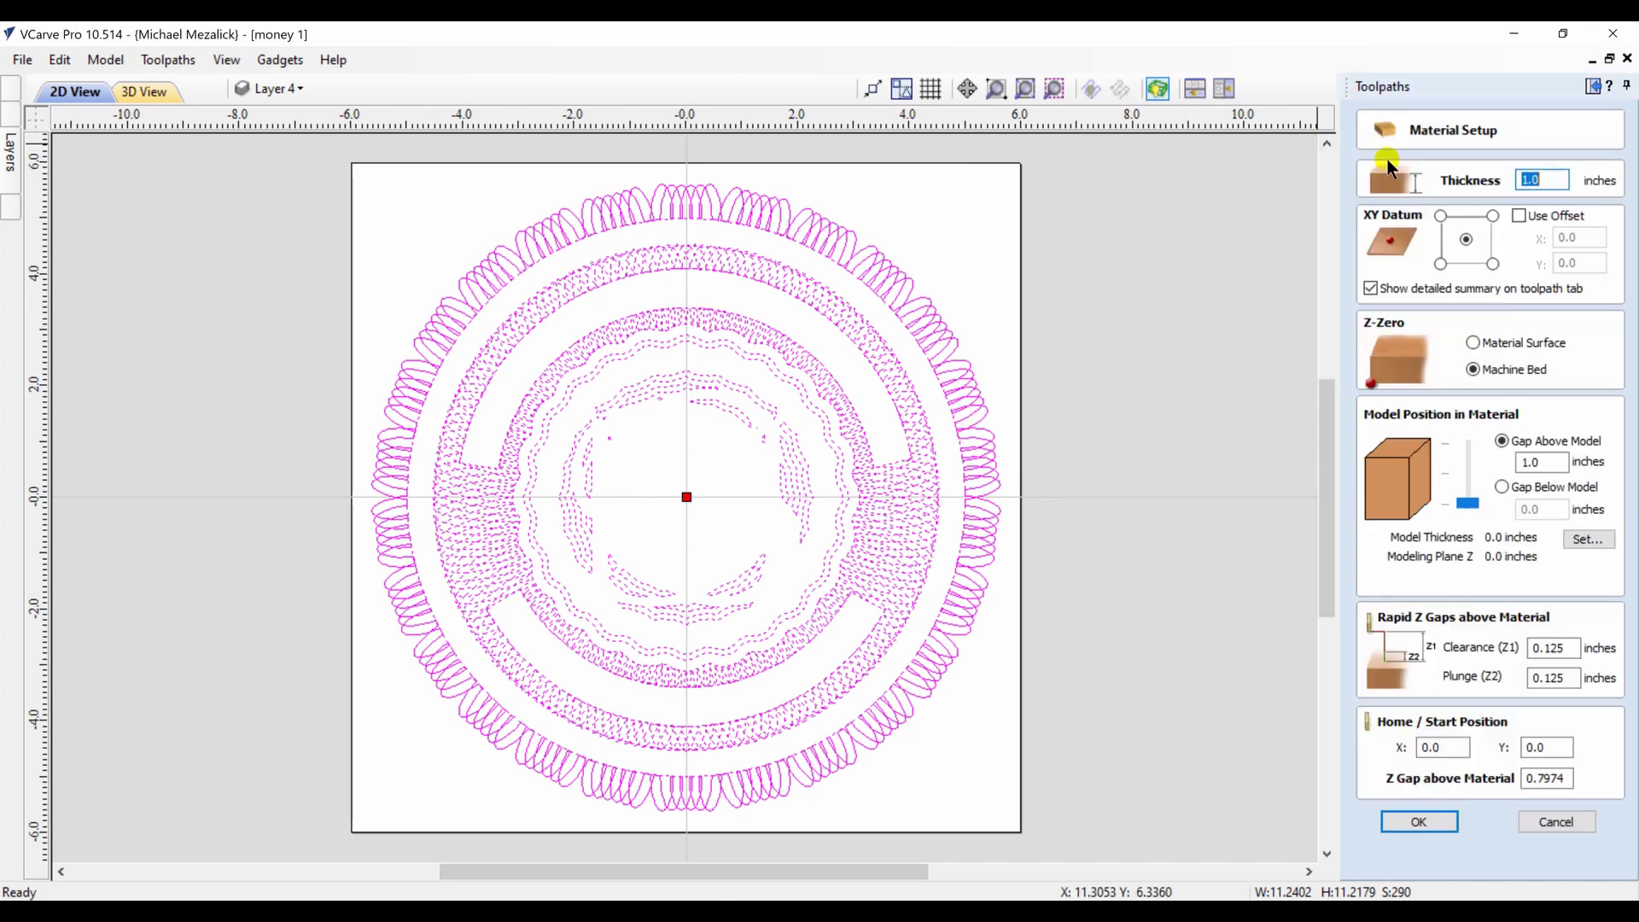
{"action": "left_click", "coordinate": [1425, 820]}
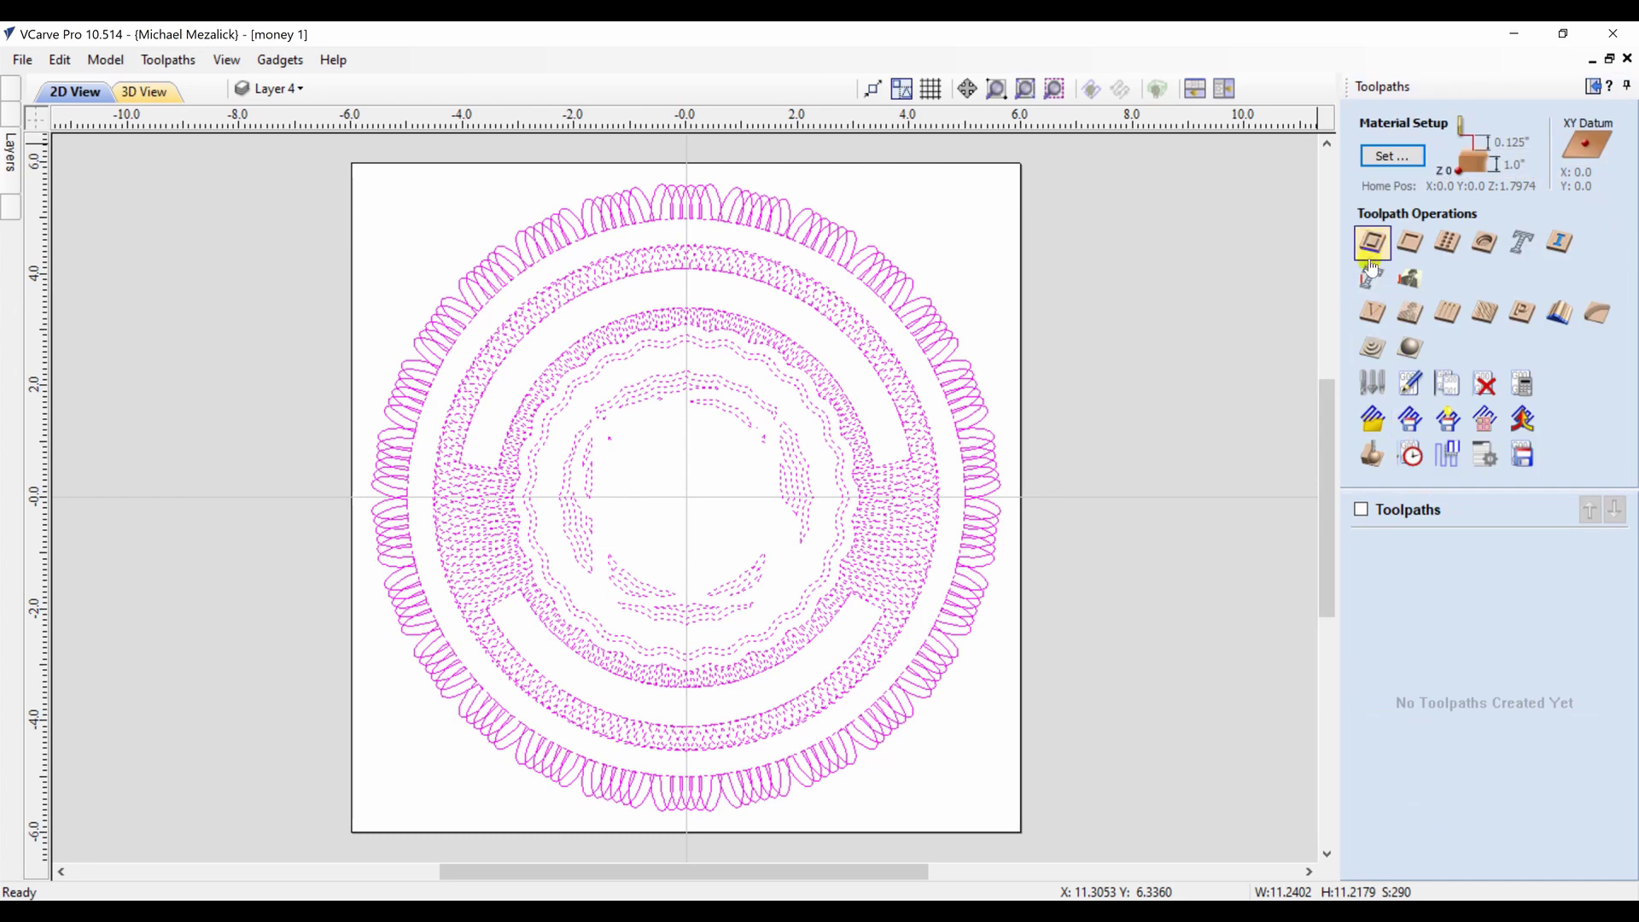
Calculate a 2D profile toolpath on the selected vectors, 0.03 inches deep, using the 30° 1/4" V-bit
{"action": "left_click", "coordinate": [1372, 245]}
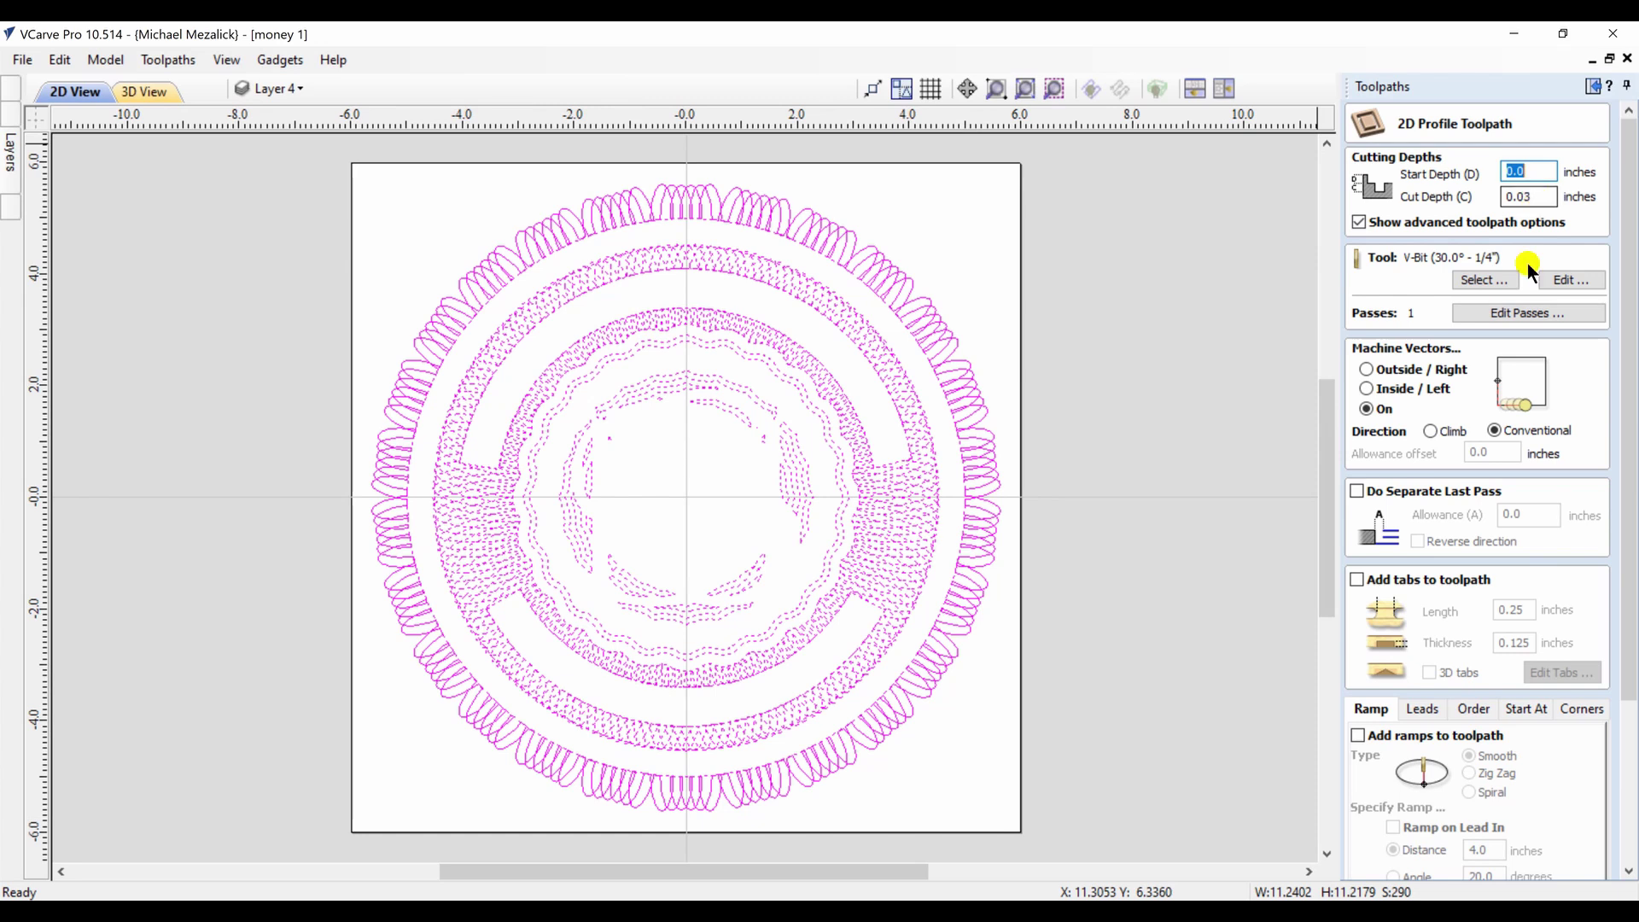
{"action": "left_click_drag", "start_coordinate": [1633, 553], "coordinate": [1606, 692]}
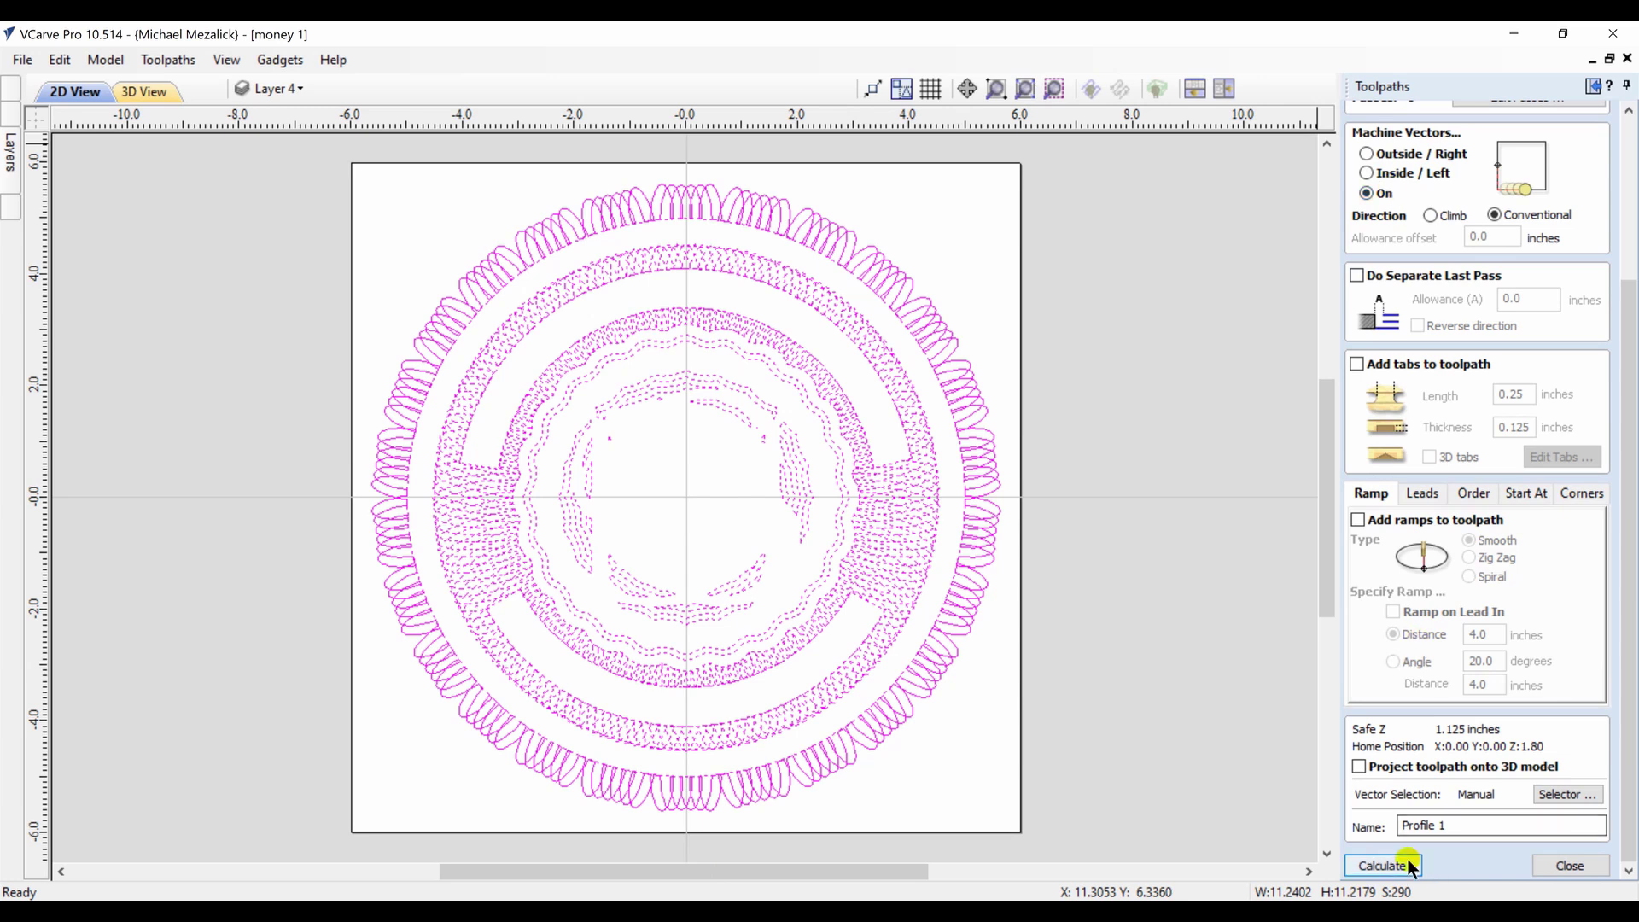
{"action": "left_click", "coordinate": [1385, 865]}
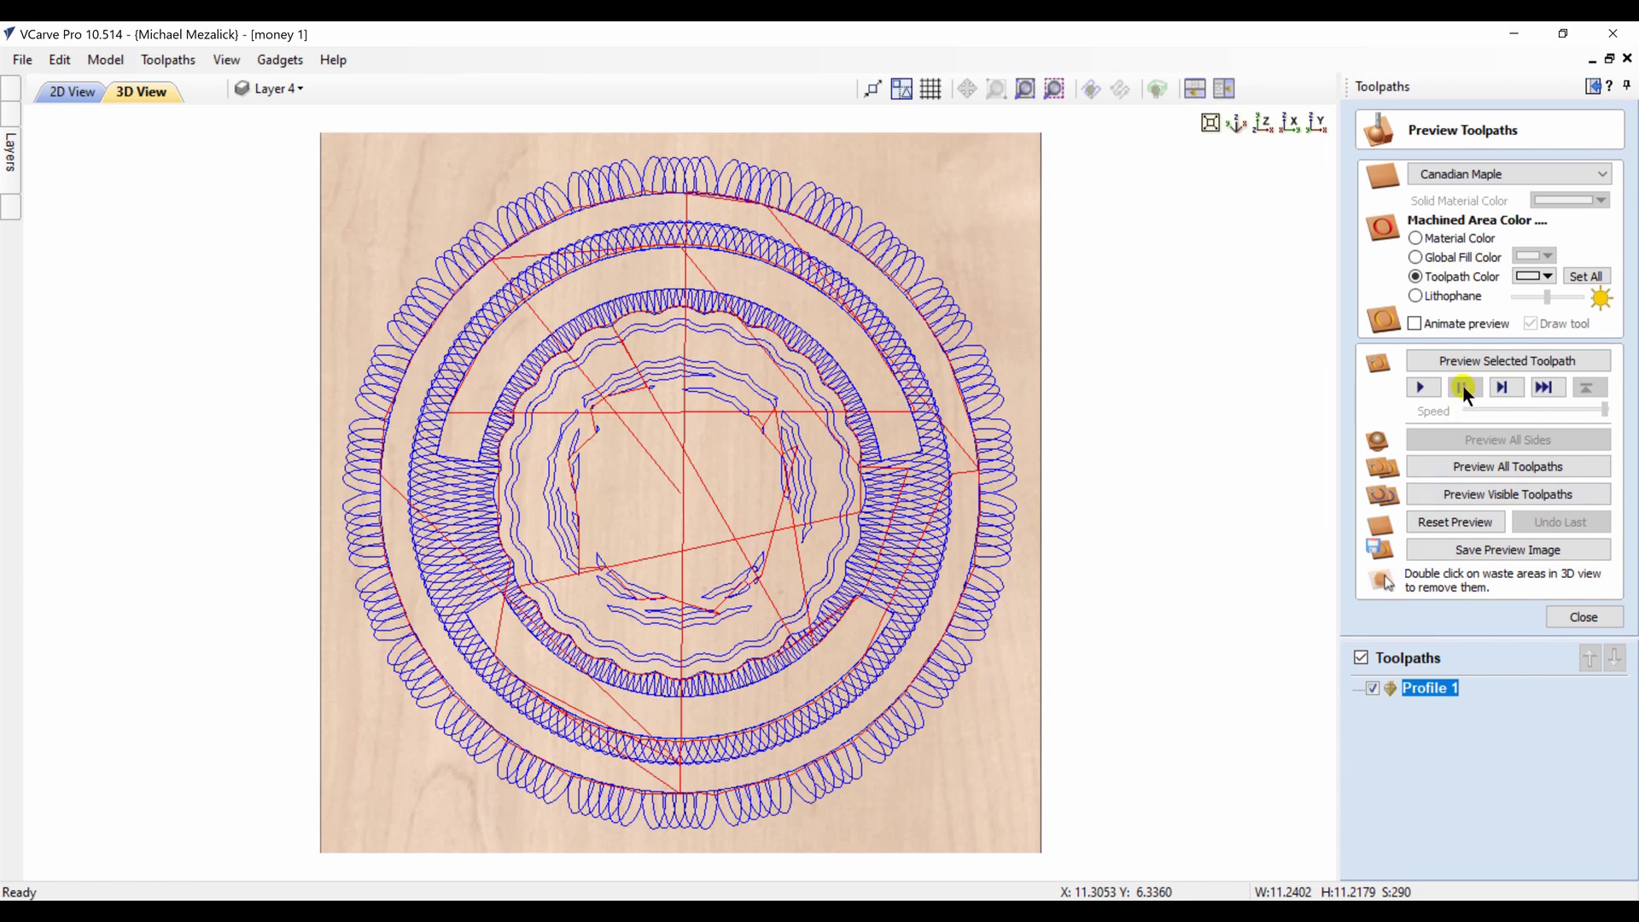
Preview the profile toolpath on the Canadian Maple material and set its toolpath color to red
{"action": "left_click", "coordinate": [1468, 361]}
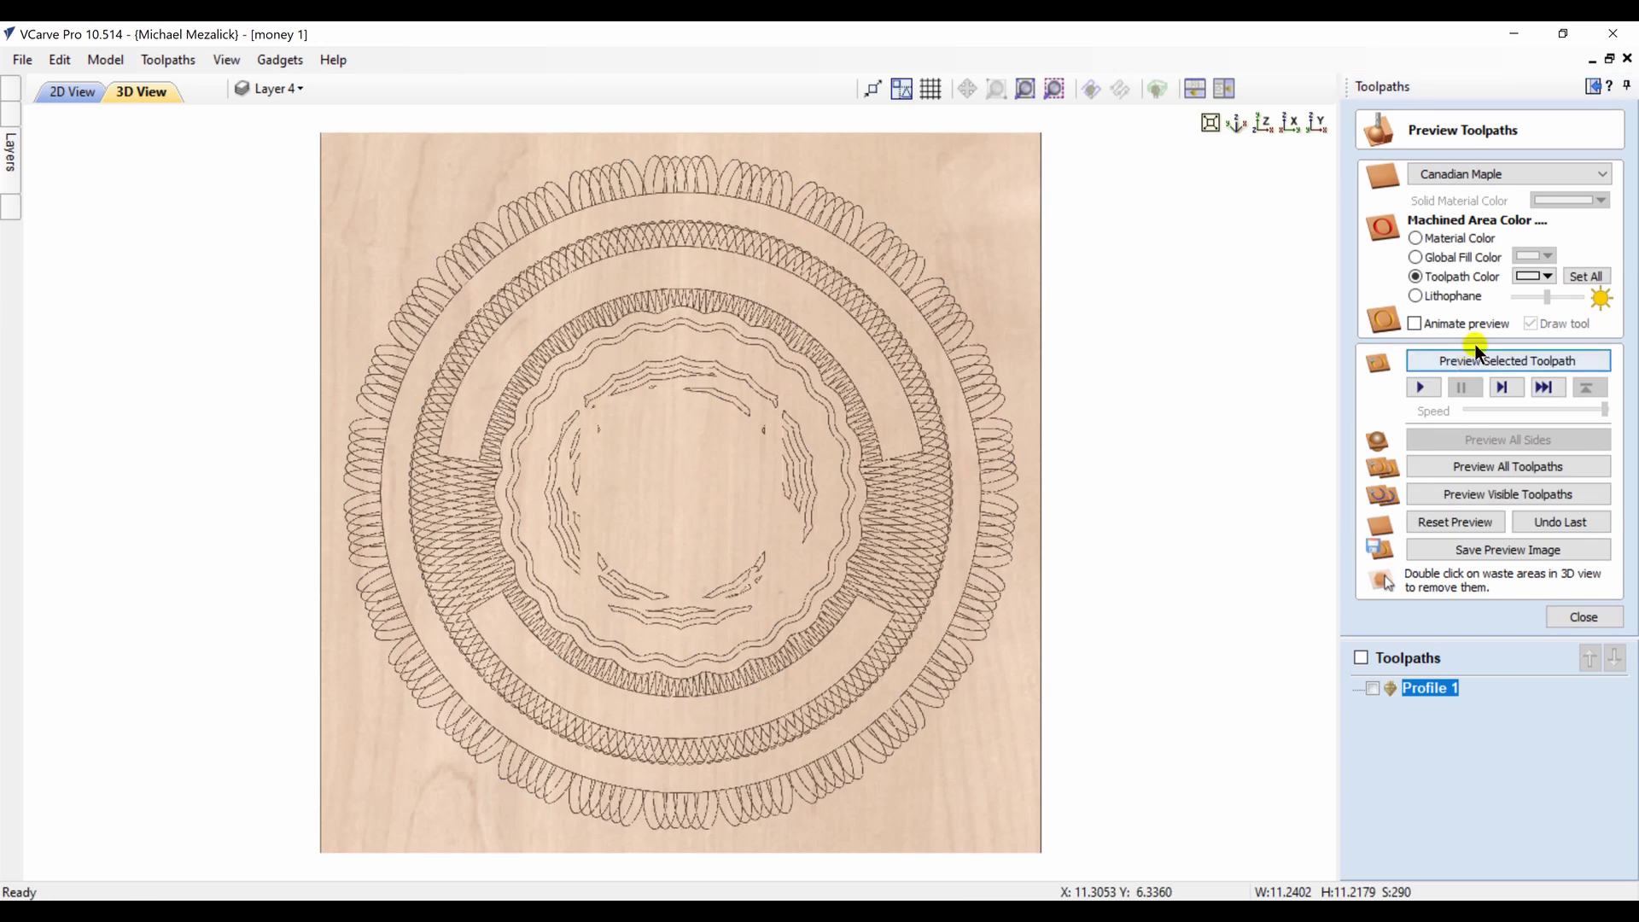
{"action": "left_click", "coordinate": [1547, 277]}
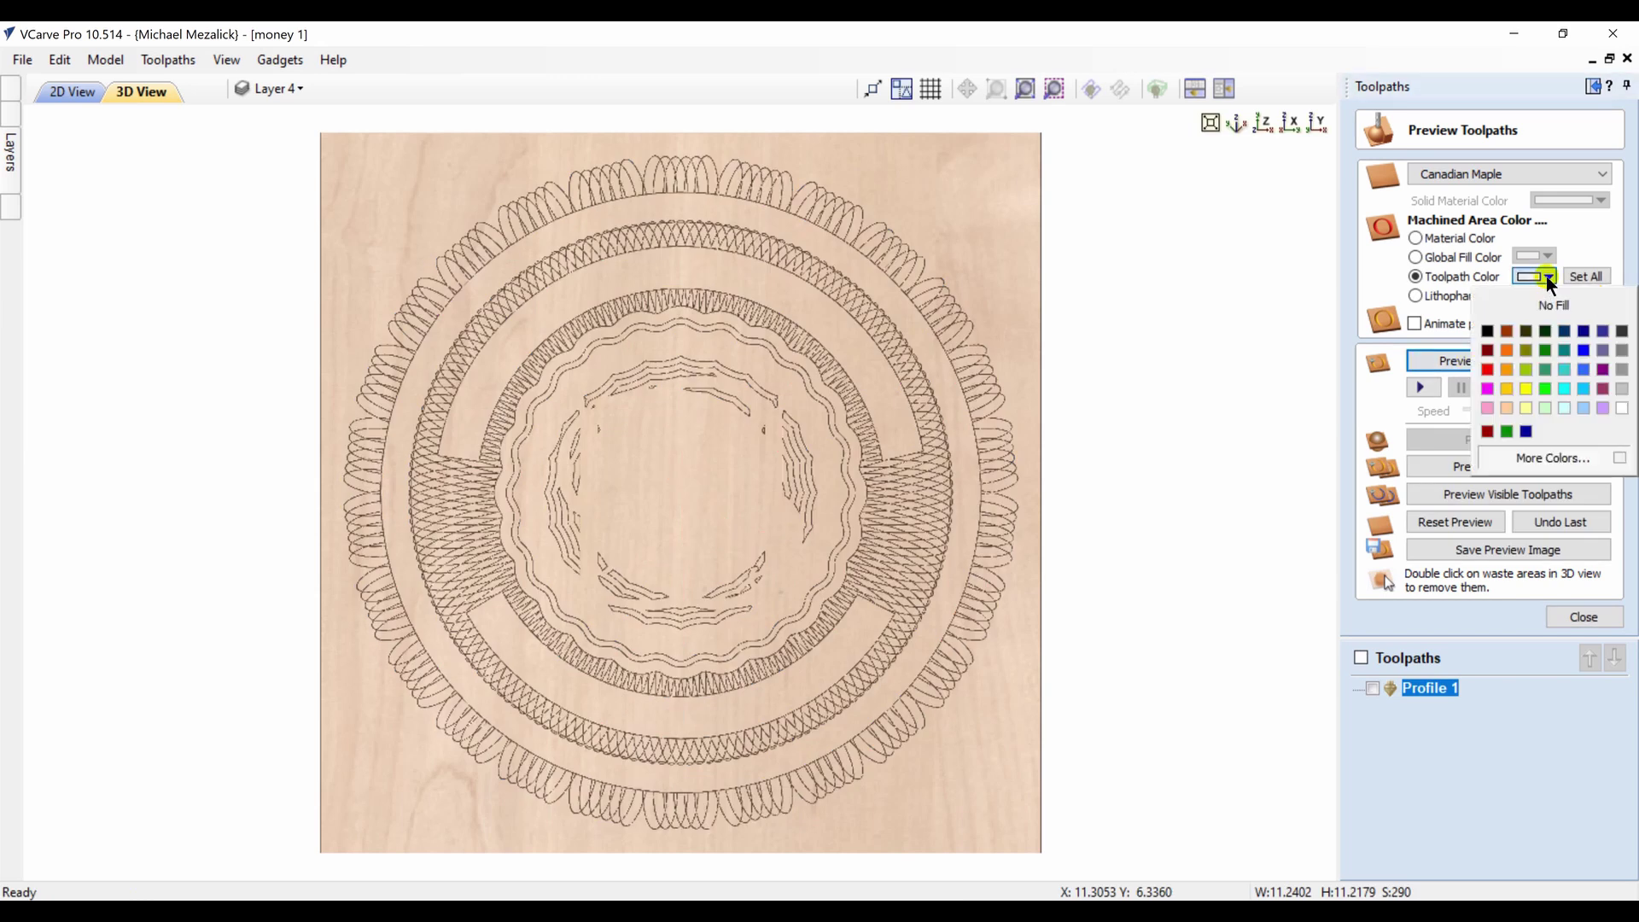
{"action": "left_click", "coordinate": [1488, 371]}
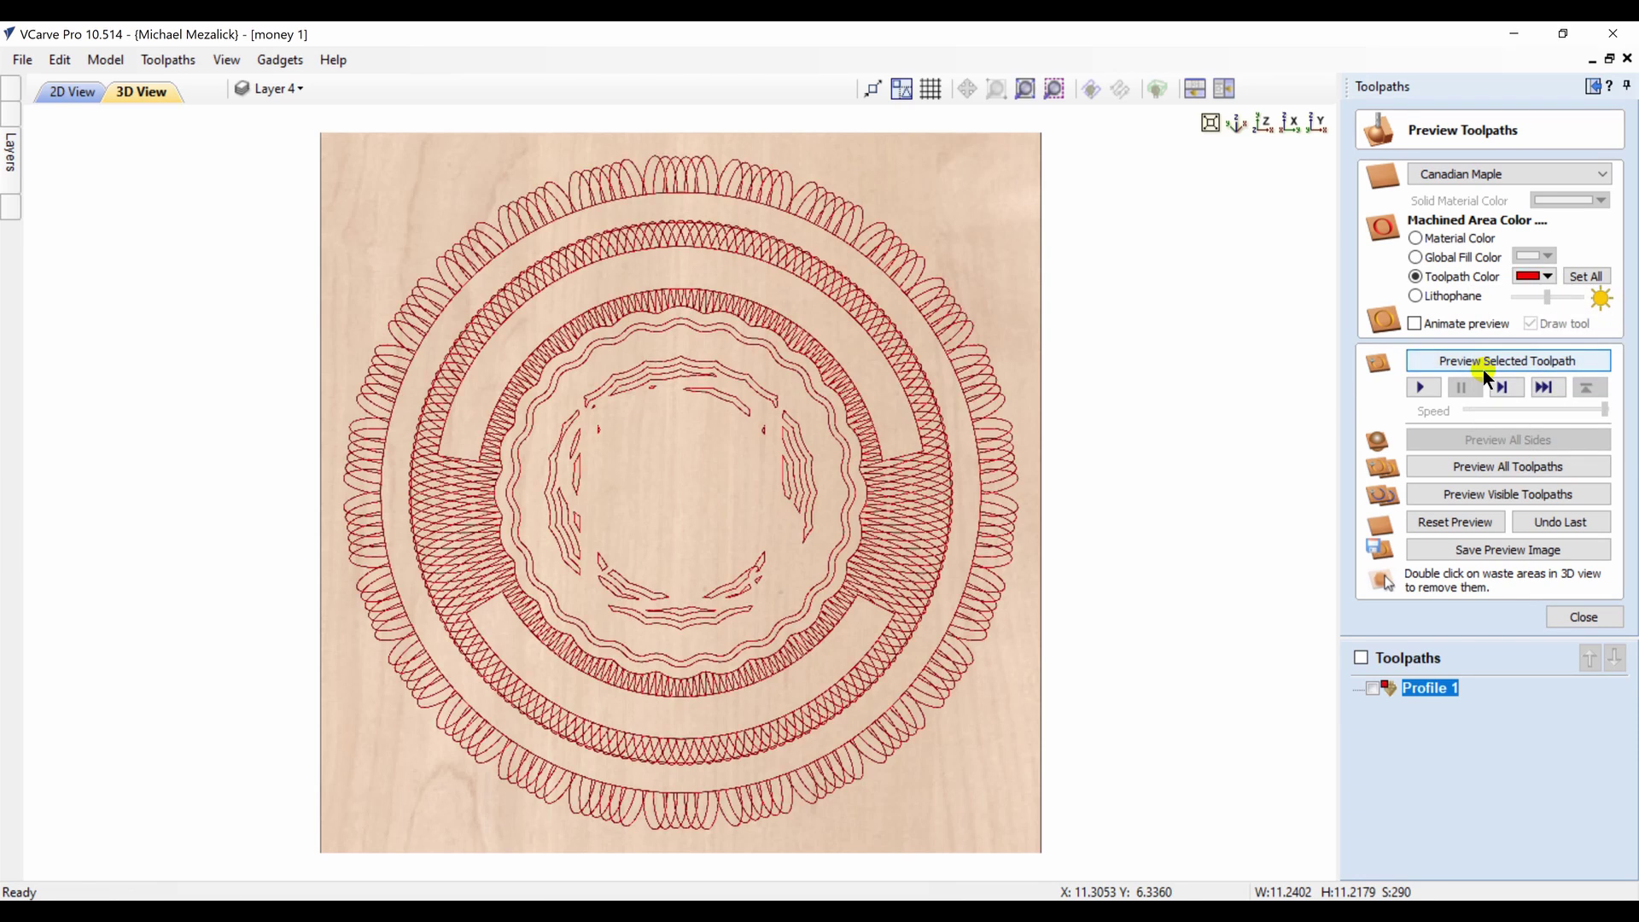
Leave the toolpath preview for the 2D layout and show the imported MDS logo layer
{"action": "left_click", "coordinate": [1584, 616]}
{"action": "left_click", "coordinate": [1591, 85]}
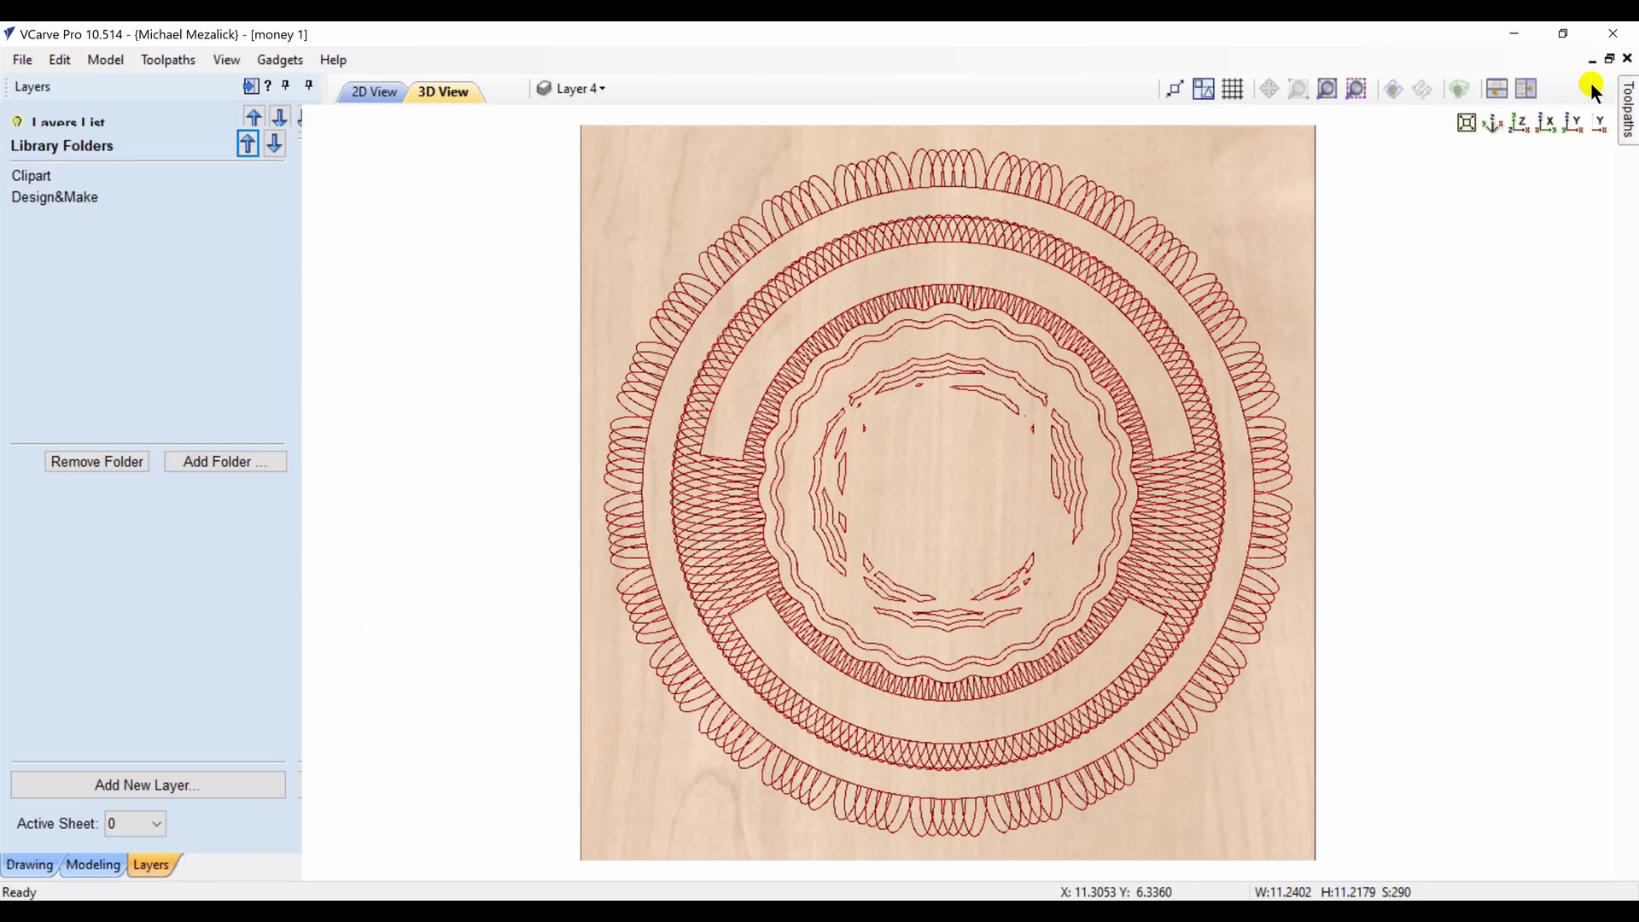
{"action": "left_click", "coordinate": [351, 91]}
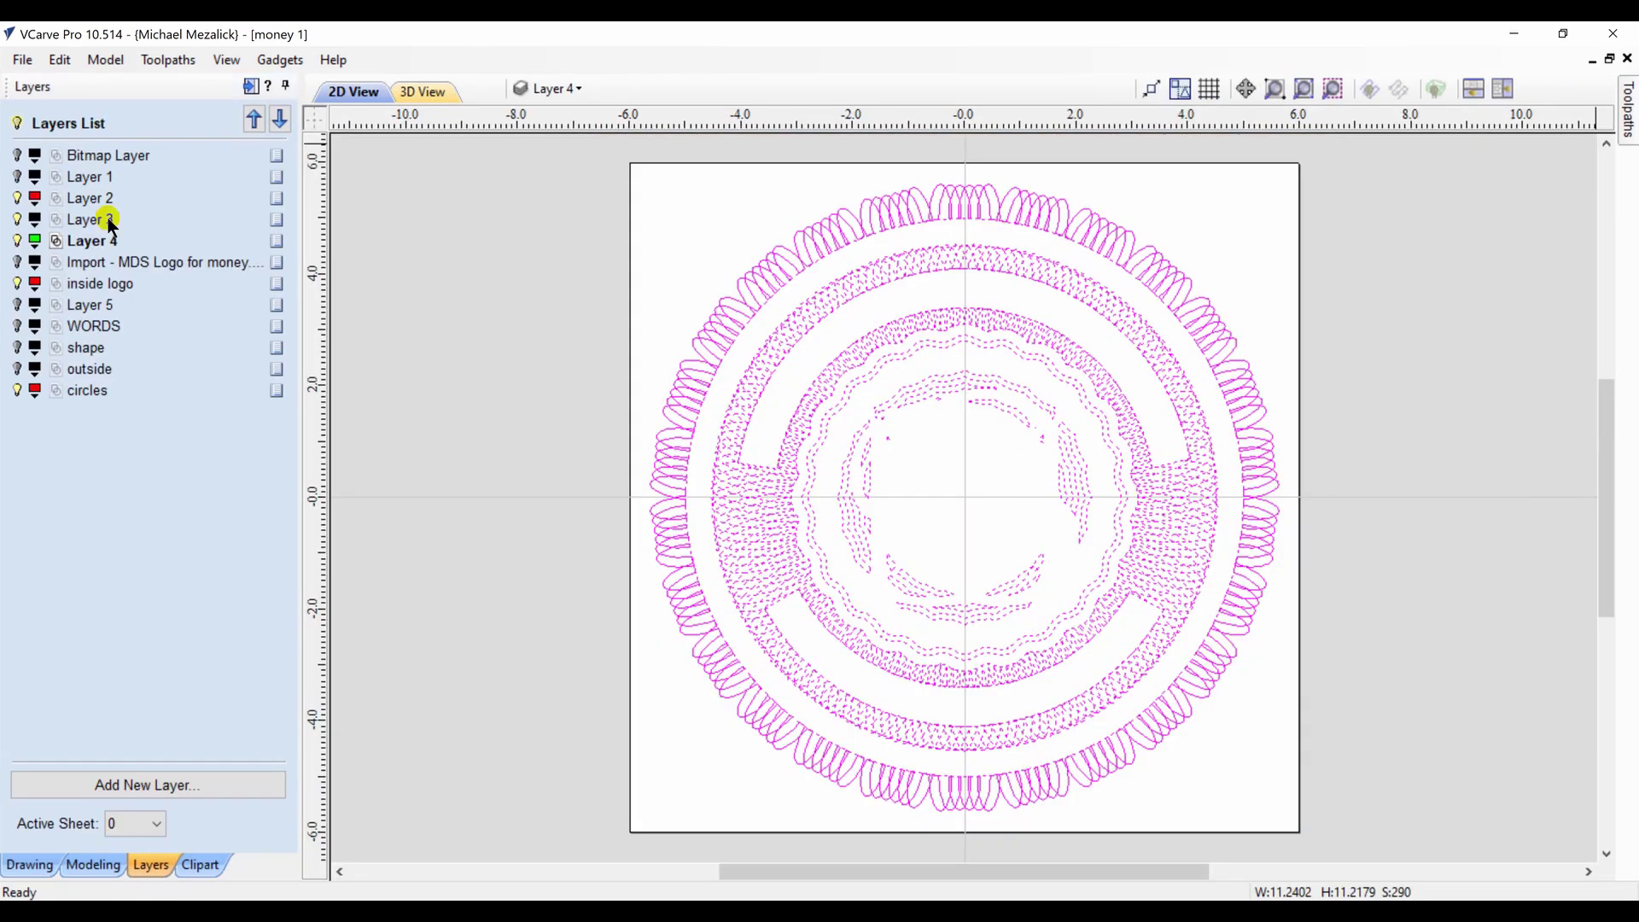
{"action": "left_click", "coordinate": [17, 261]}
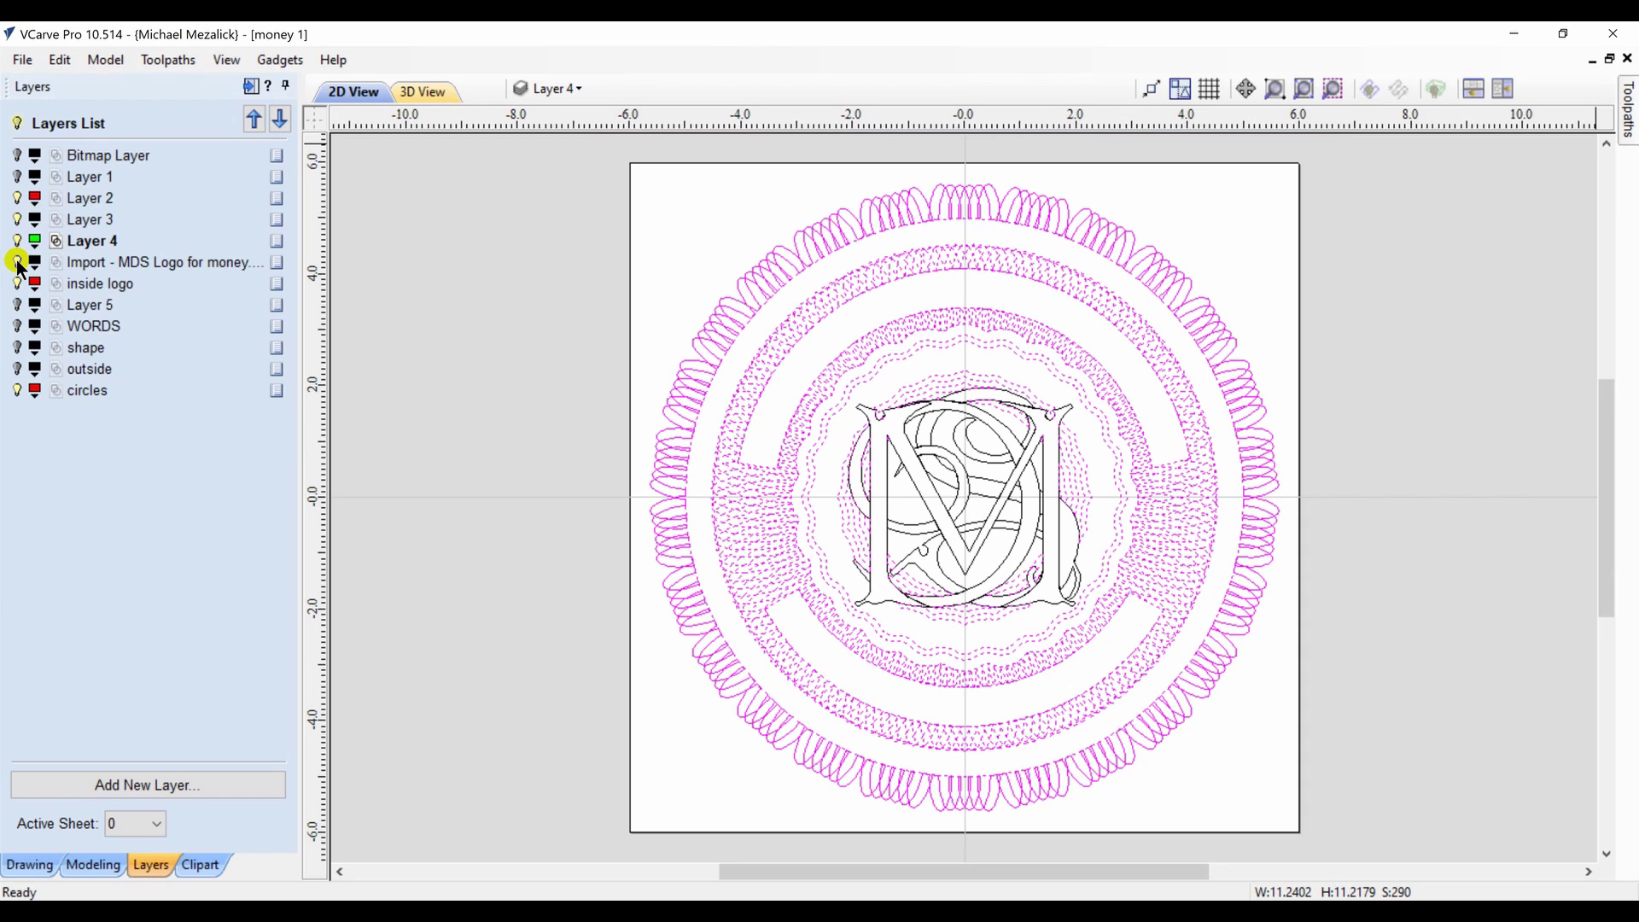
Select all vectors on the imported MDS logo layer and calculate a V-carve toolpath on them with the 60° 1/4" V-bit
{"action": "left_click", "coordinate": [91, 264]}
{"action": "left_click", "coordinate": [57, 263]}
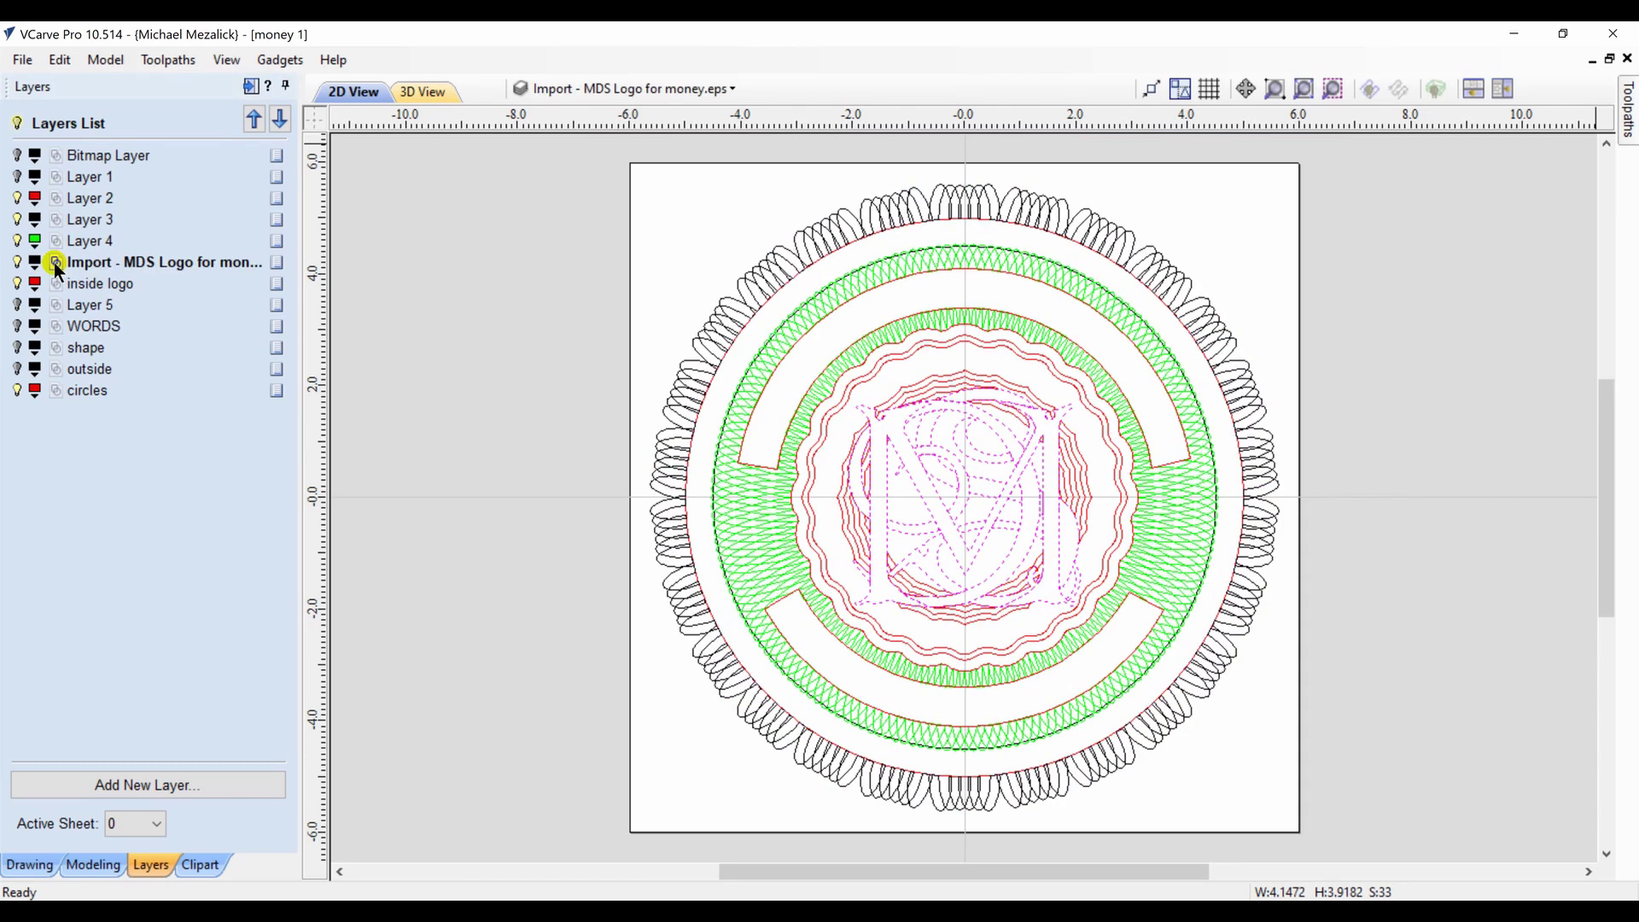
{"action": "left_click", "coordinate": [248, 85]}
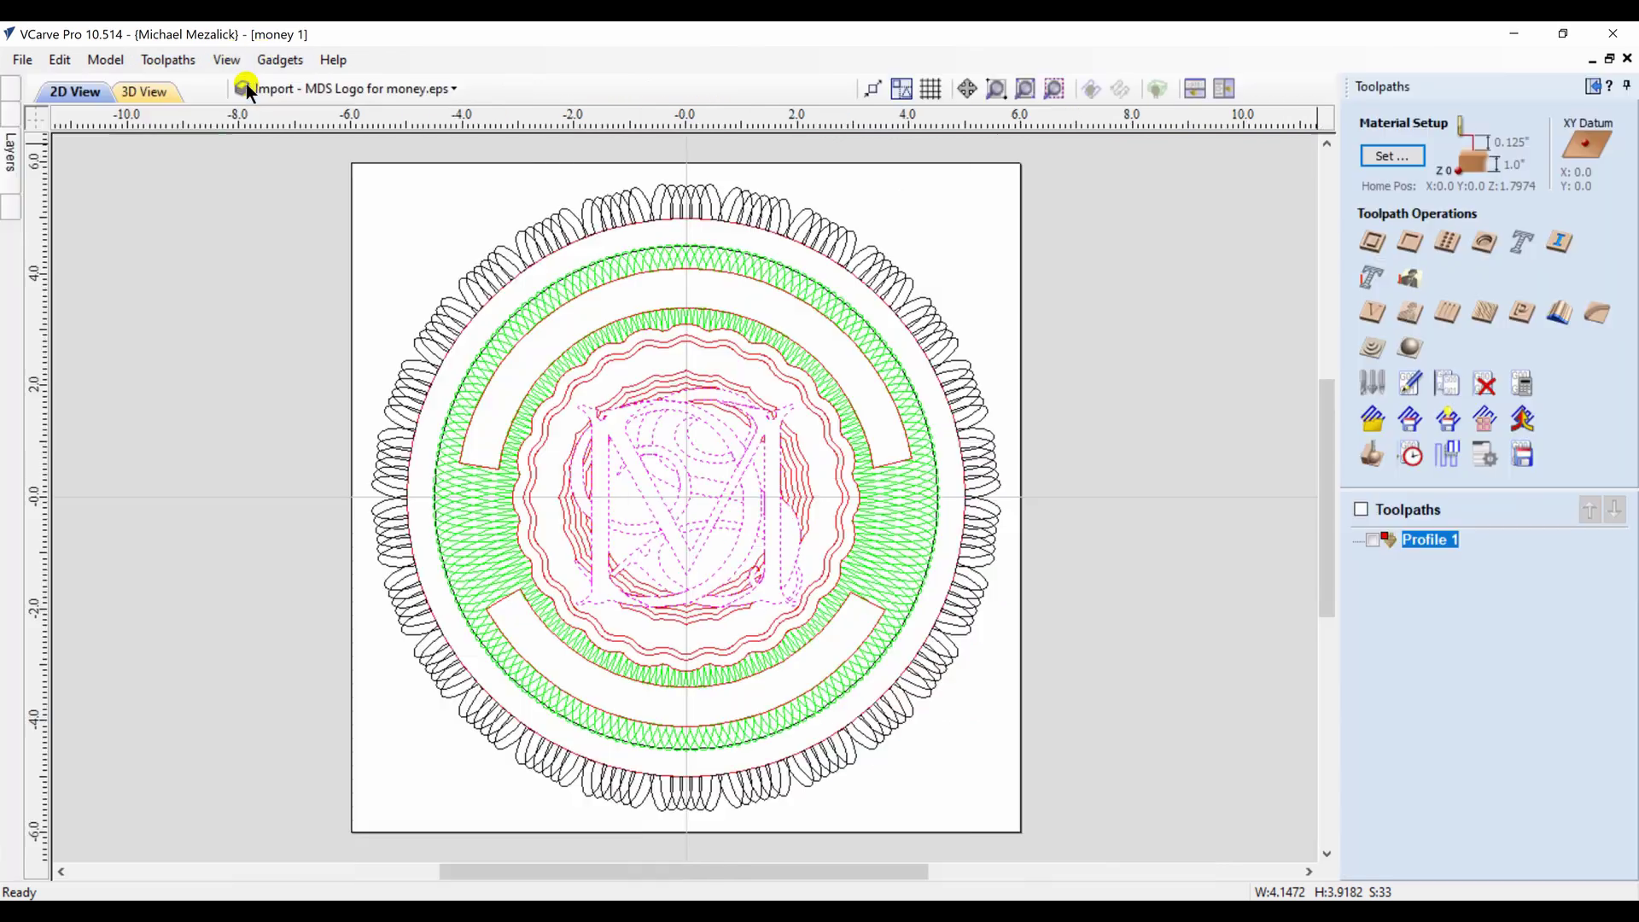
{"action": "left_click", "coordinate": [1366, 281]}
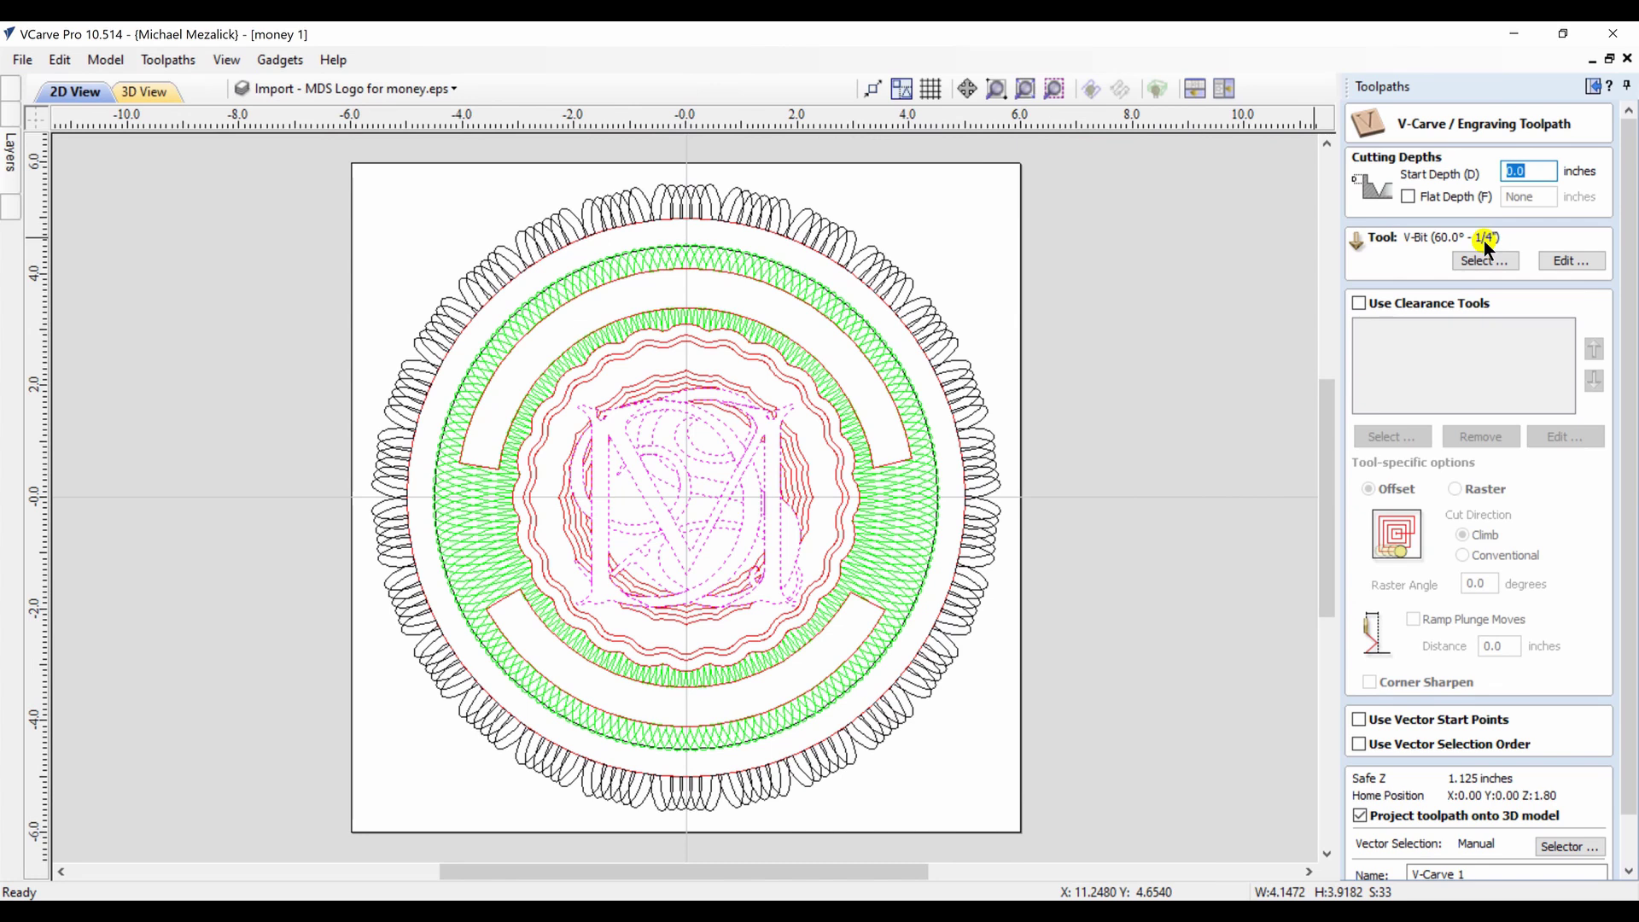
{"action": "left_click_drag", "start_coordinate": [1621, 453], "coordinate": [1631, 674]}
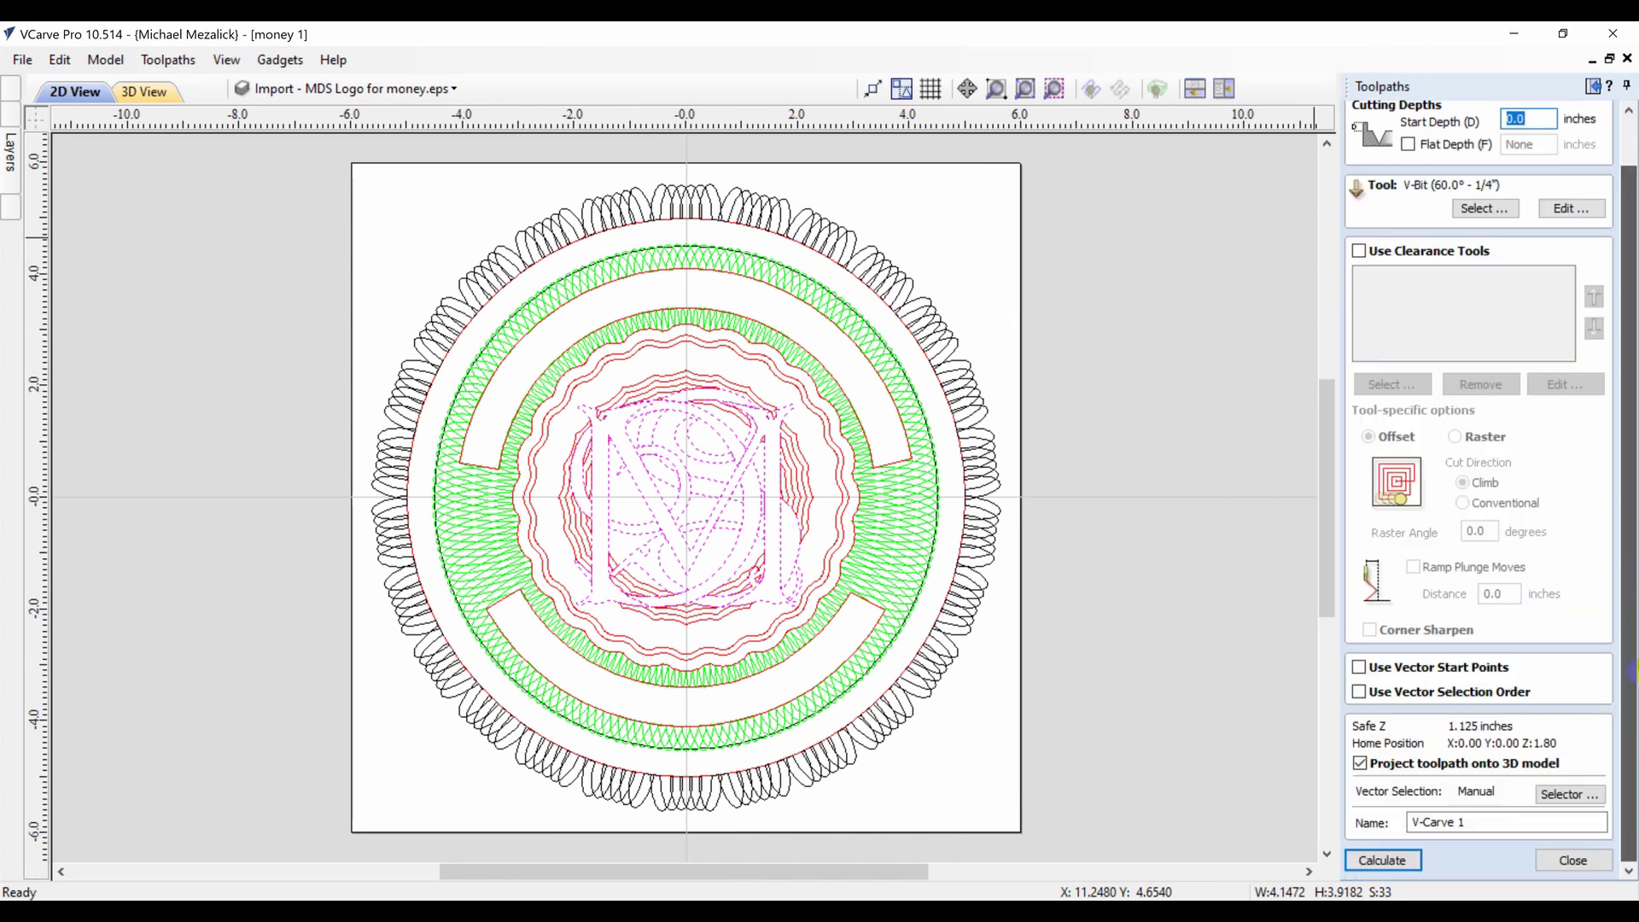
{"action": "left_click", "coordinate": [1391, 861]}
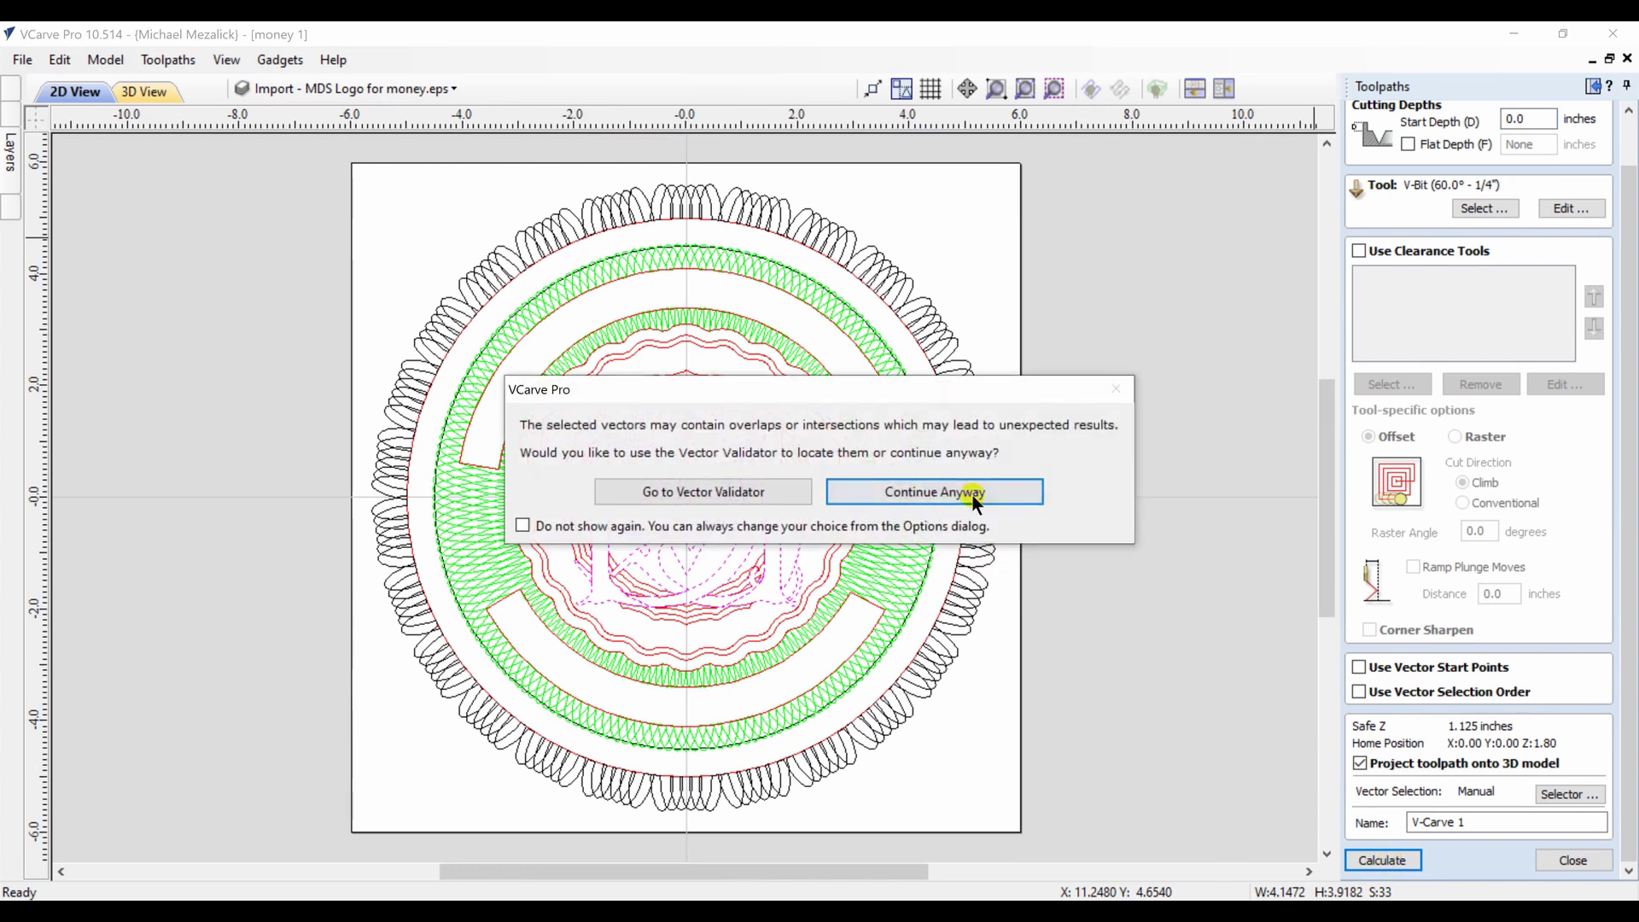
{"action": "left_click", "coordinate": [977, 492]}
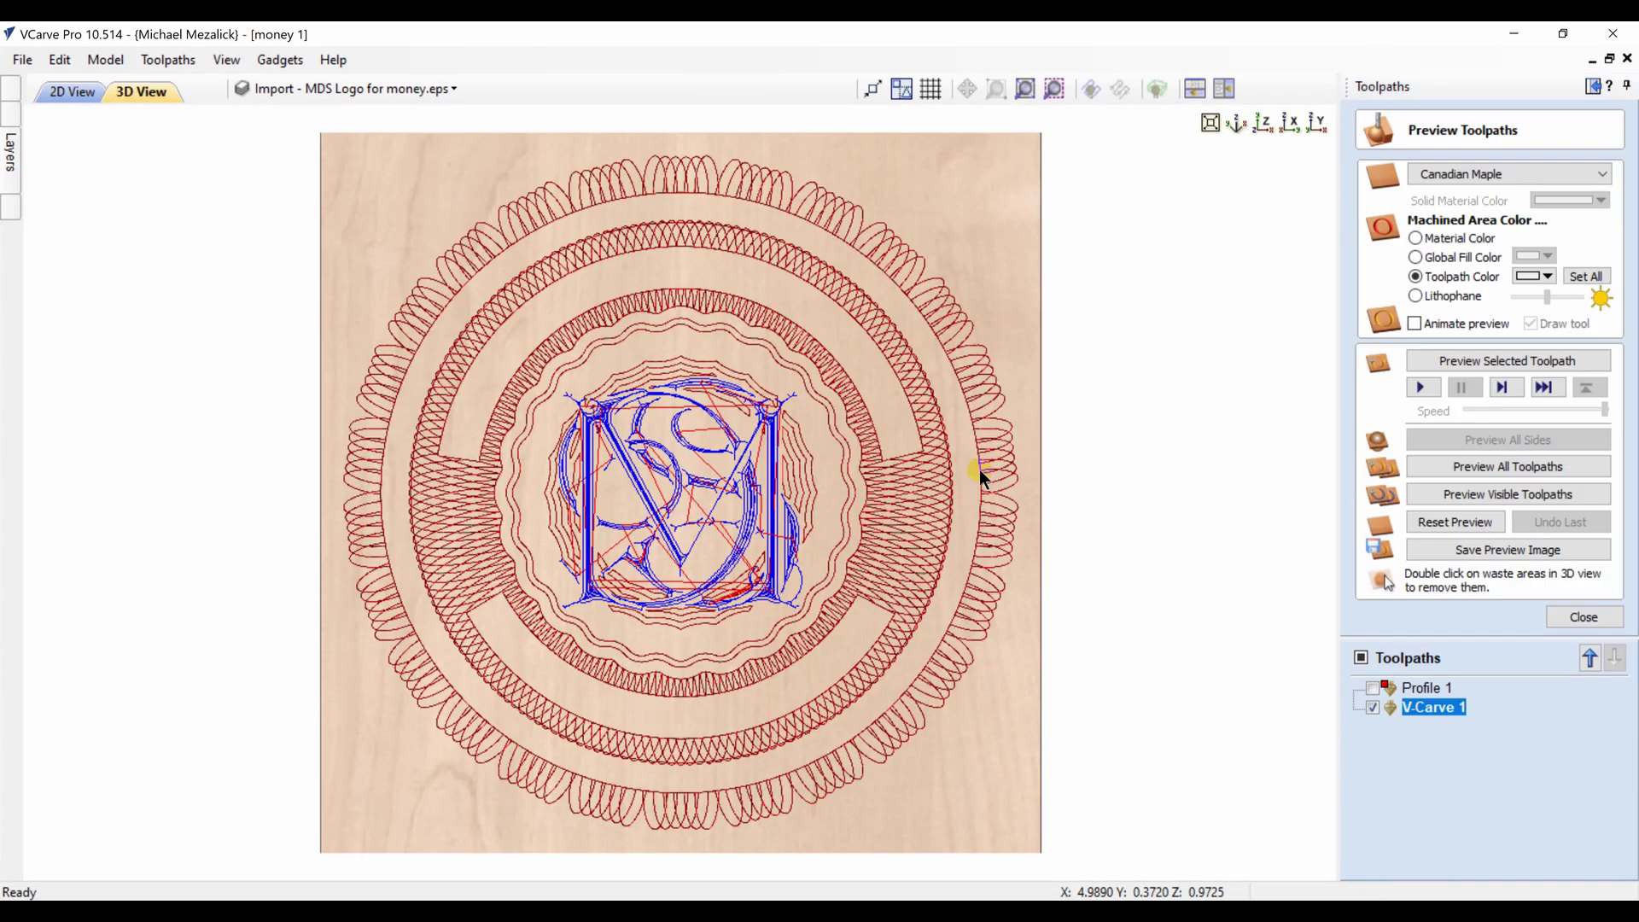
Preview the logo's V-carve toolpath, set its toolpath color to gold, and close the preview
{"action": "left_click", "coordinate": [1467, 361]}
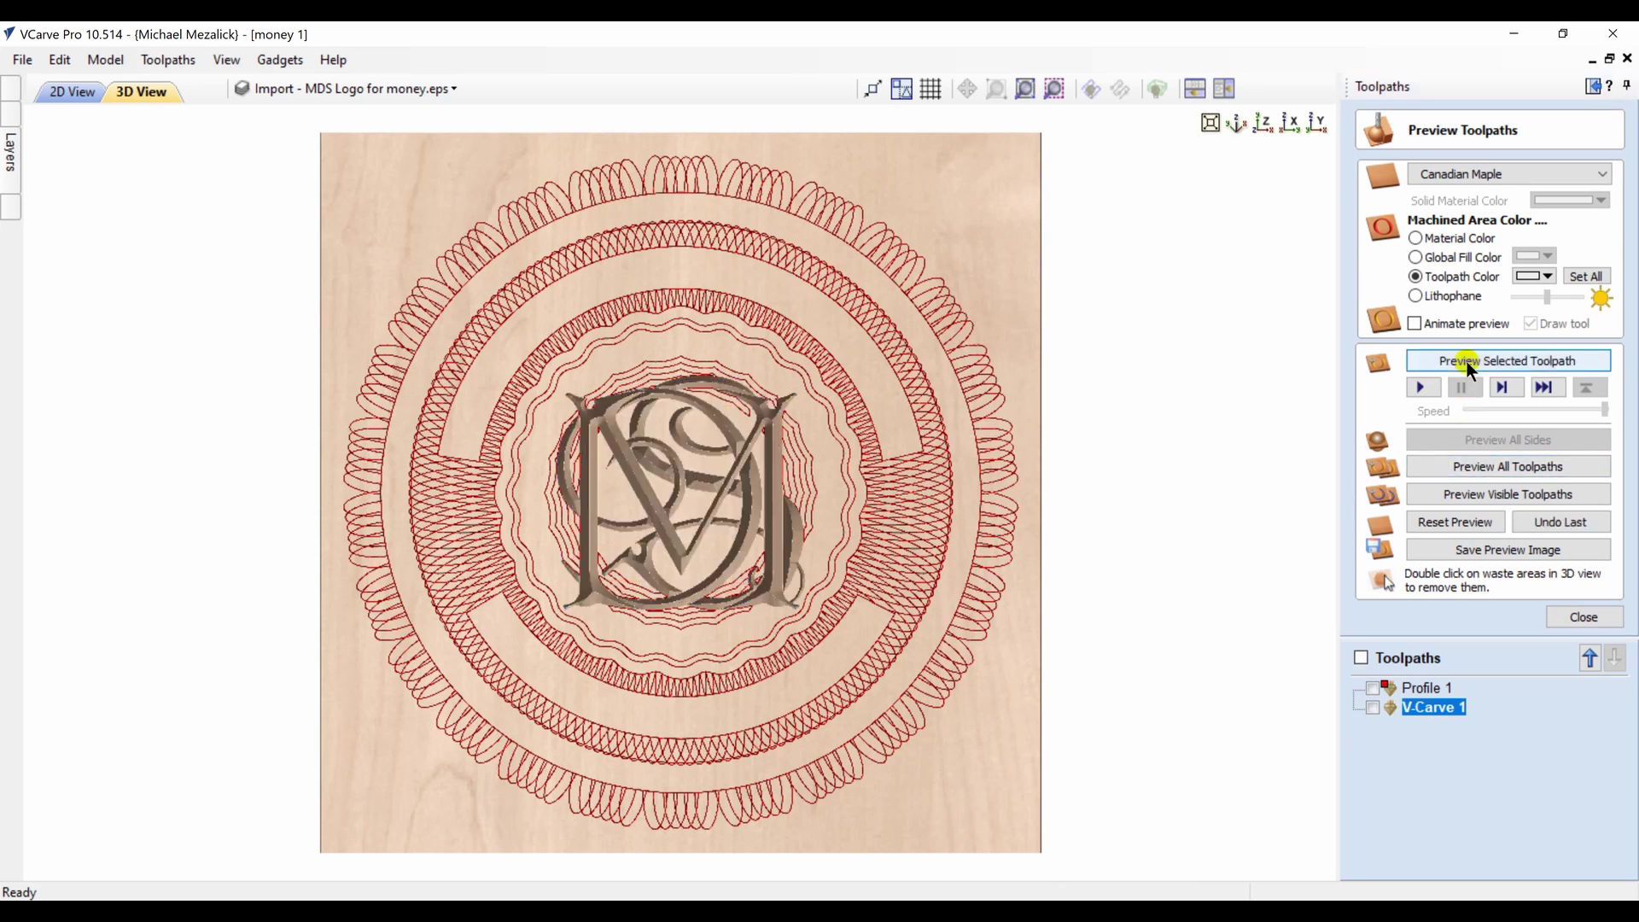
{"action": "left_click", "coordinate": [1554, 278]}
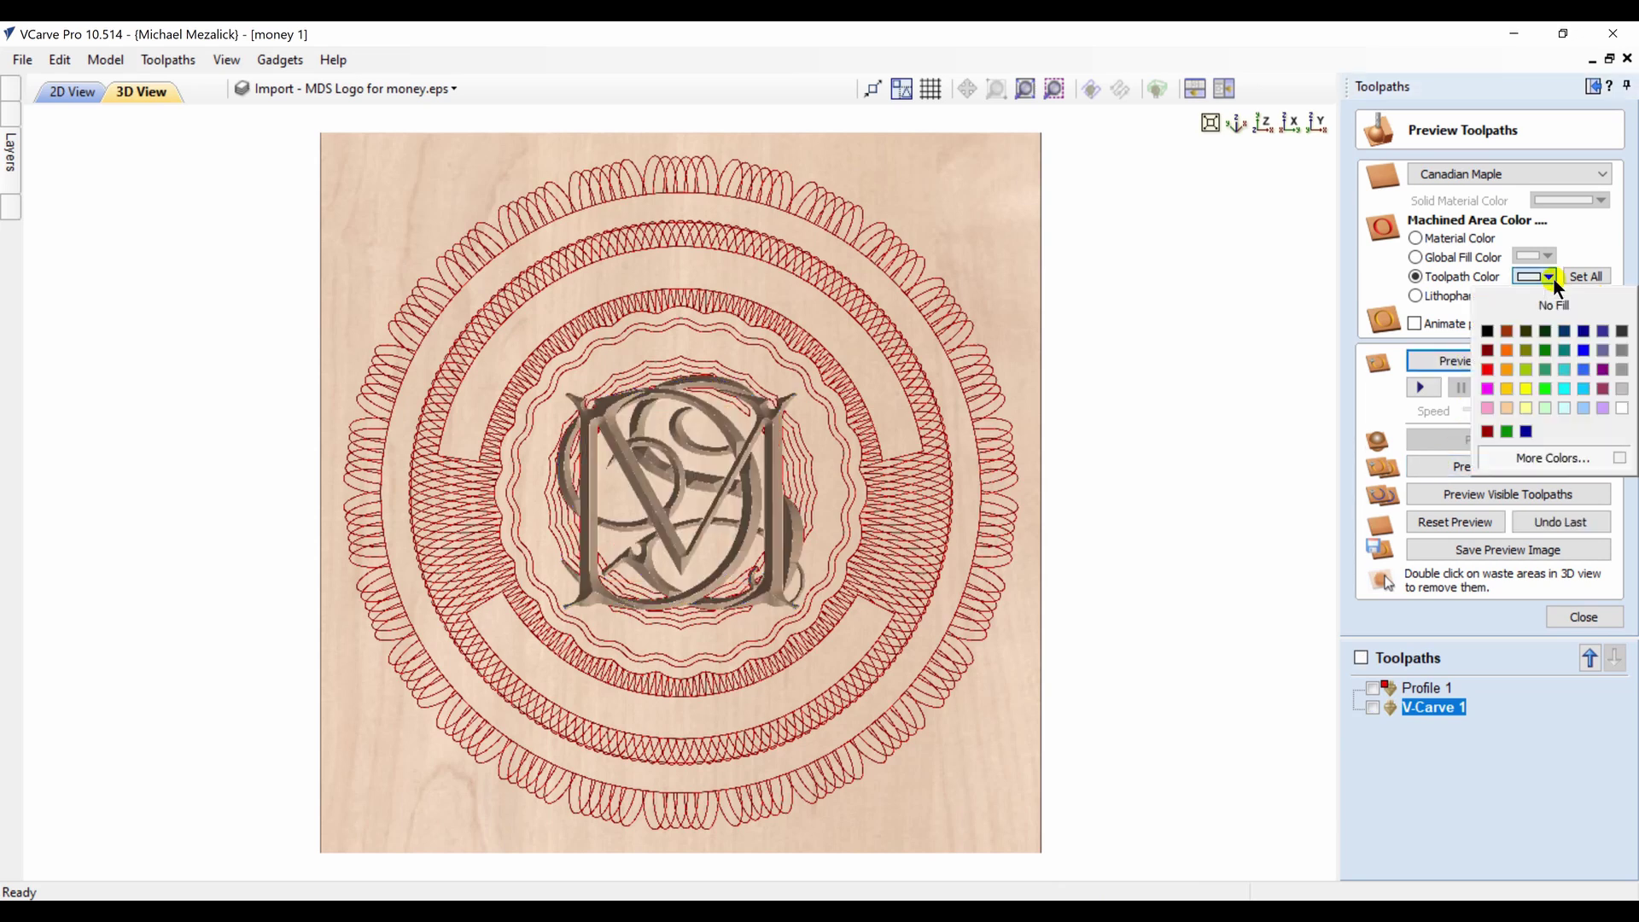
{"action": "left_click", "coordinate": [1508, 371]}
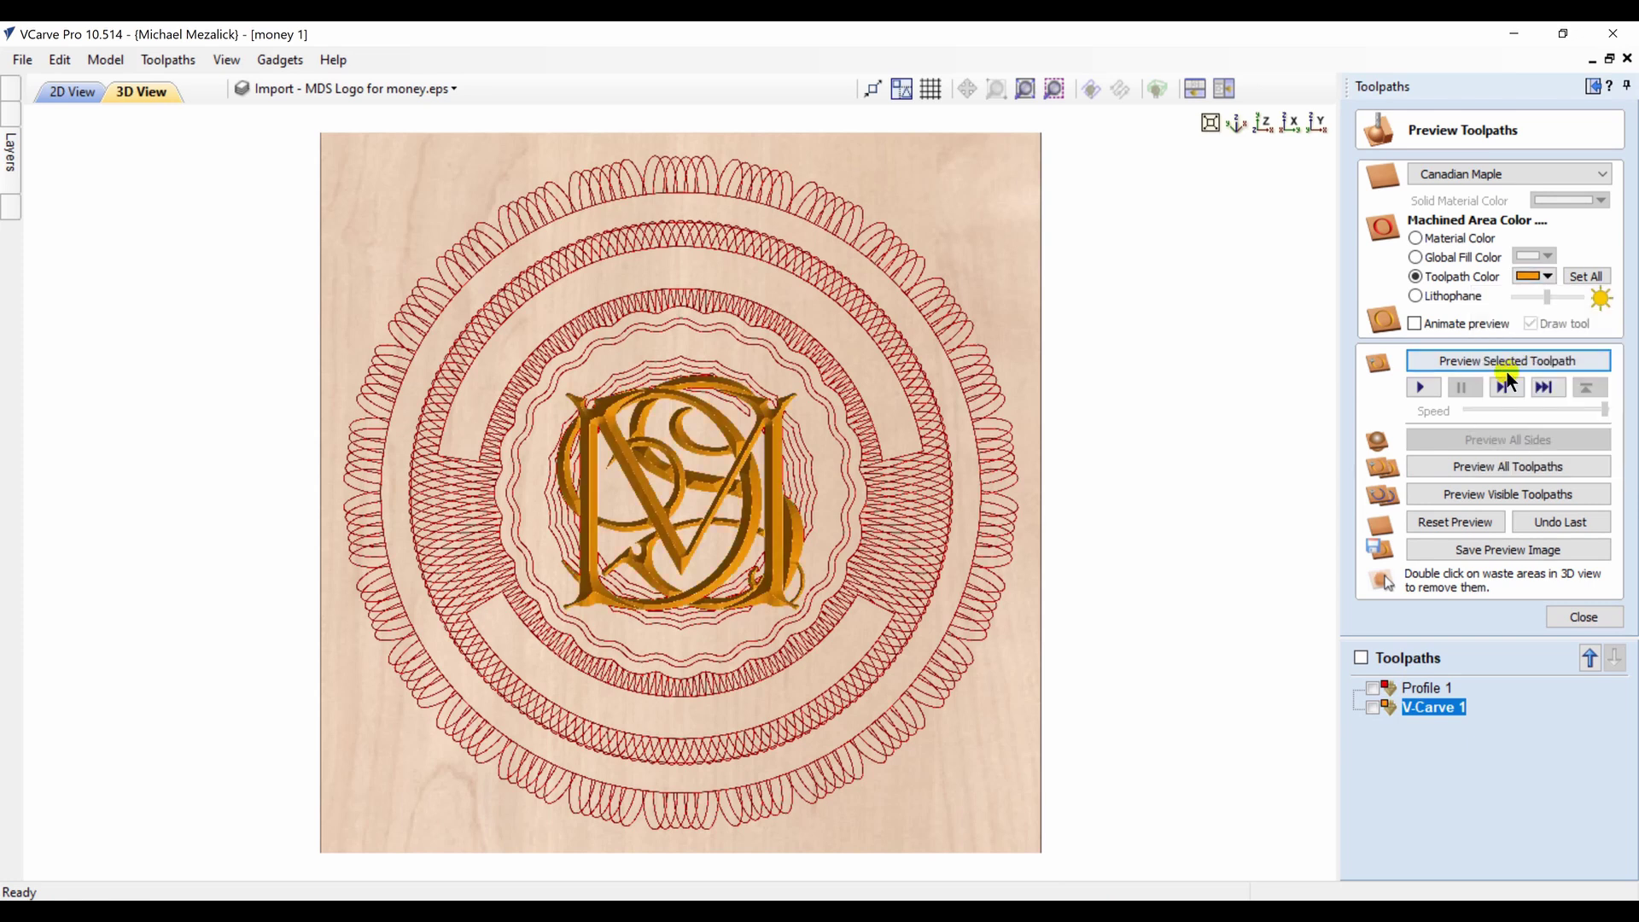
{"action": "left_click", "coordinate": [1547, 278]}
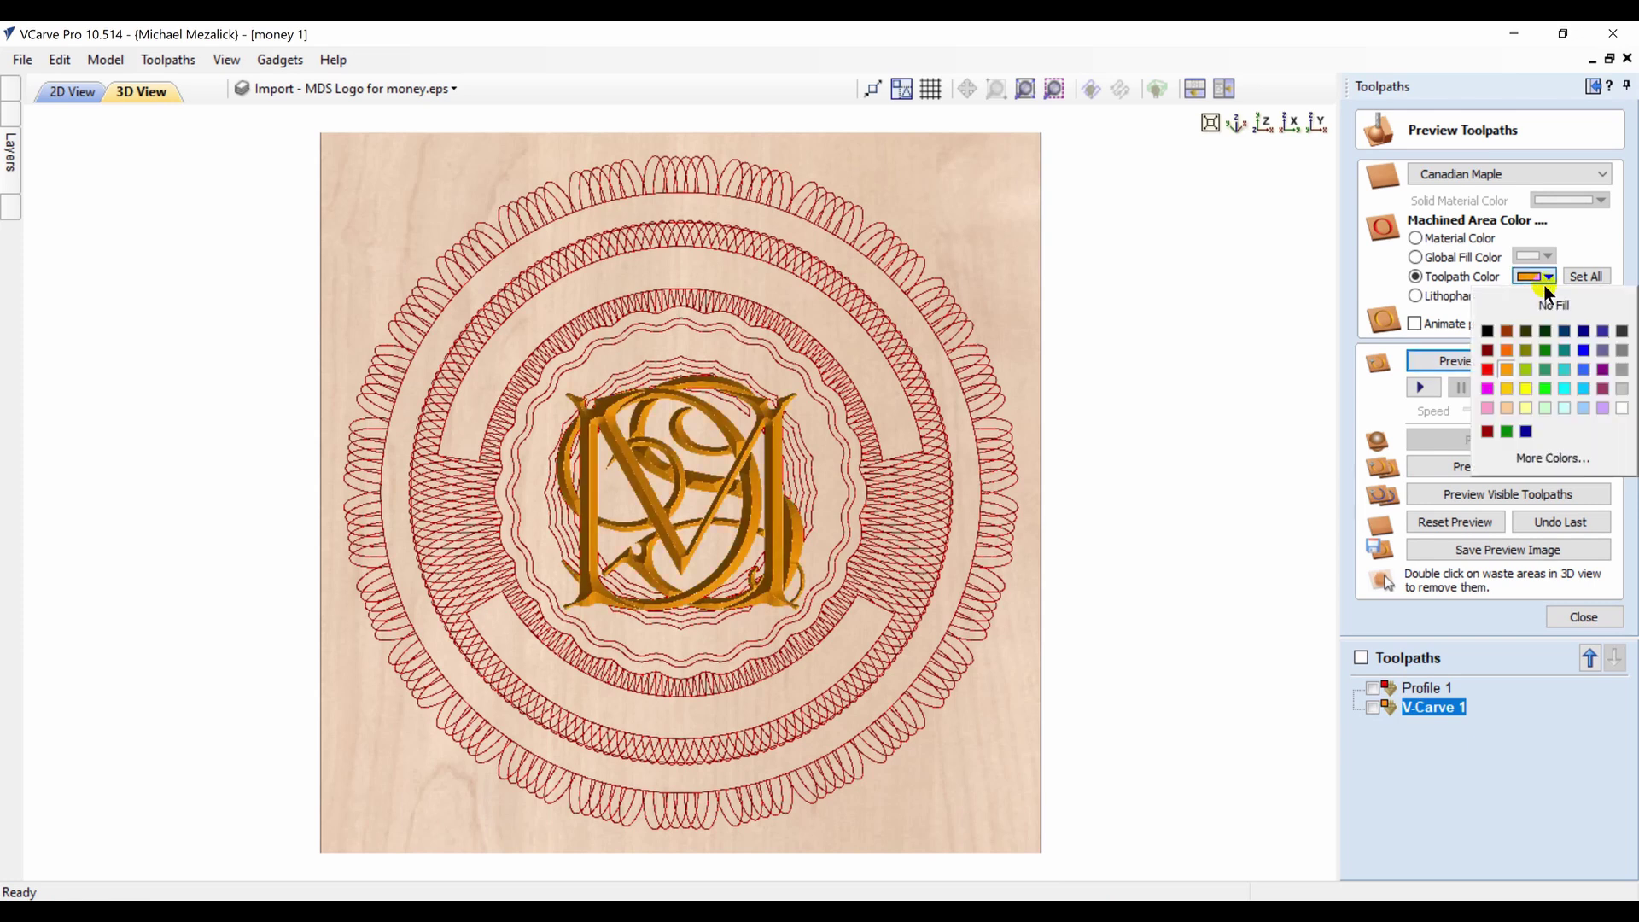
{"action": "left_click", "coordinate": [1508, 386]}
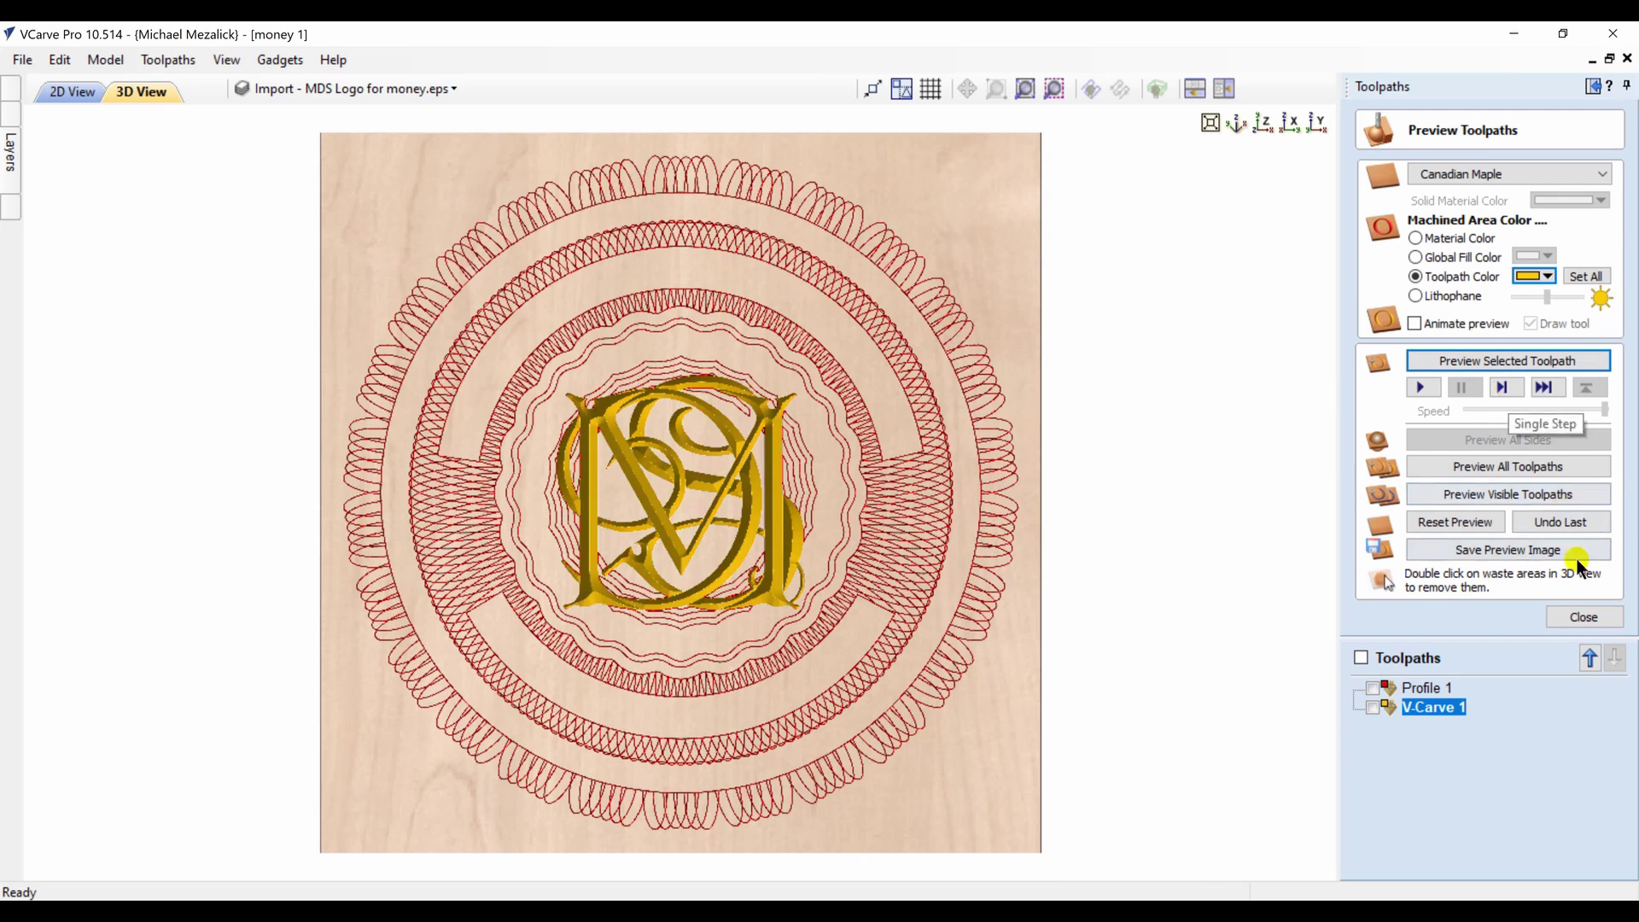
{"action": "left_click", "coordinate": [1584, 617]}
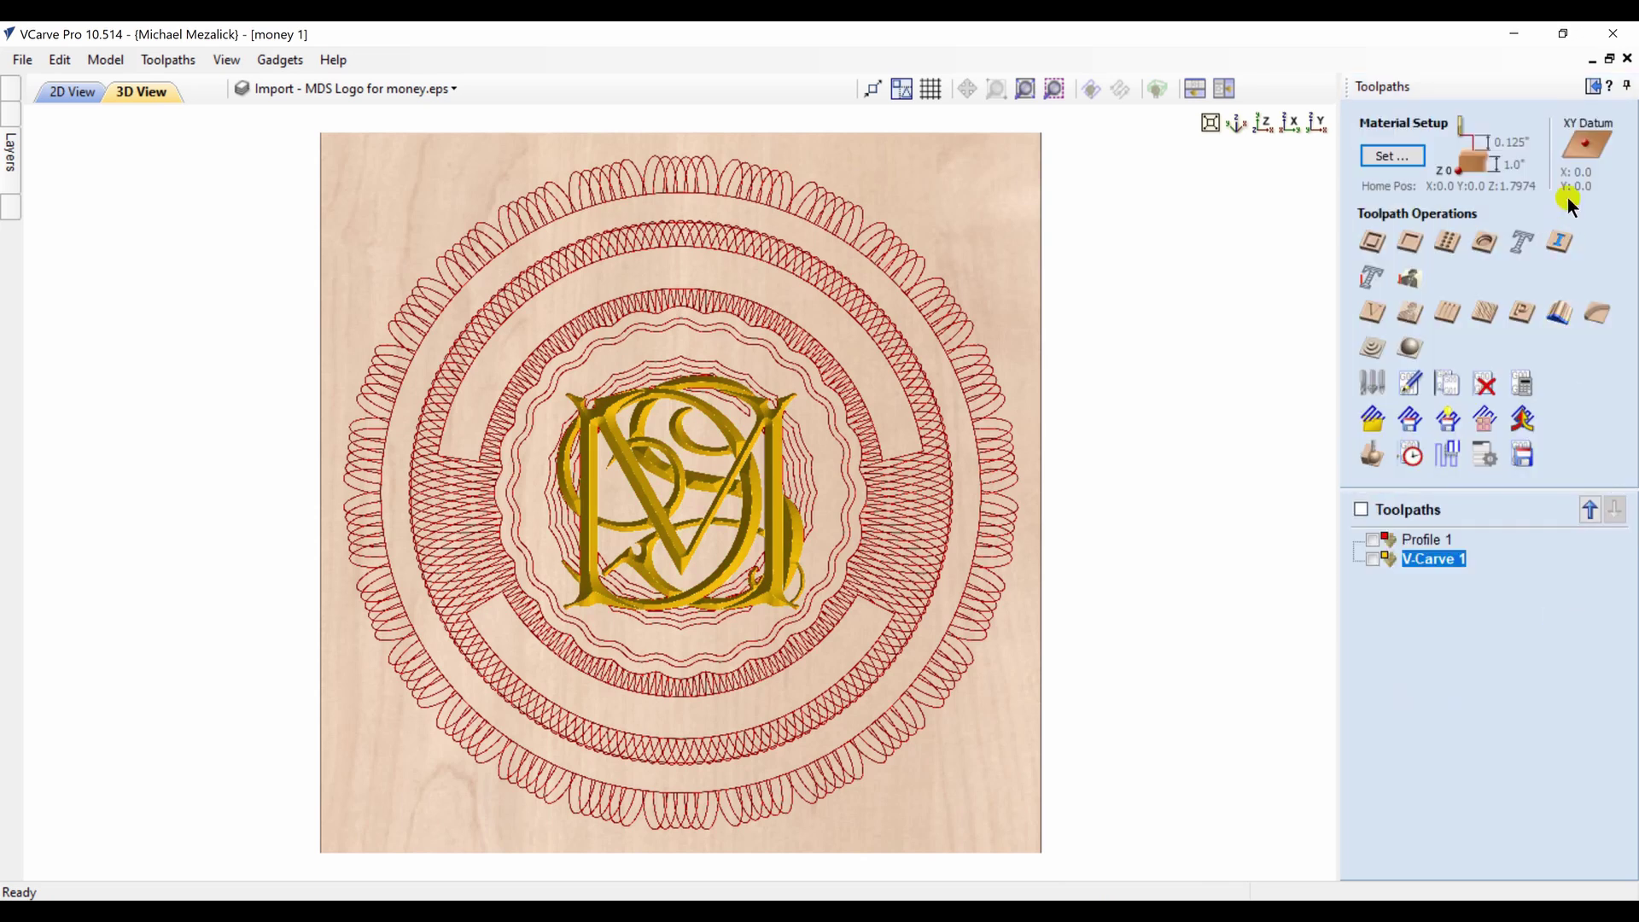
Return to the 2D layout, show the WORDS layer and select all of its text vectors
{"action": "left_click", "coordinate": [1591, 86]}
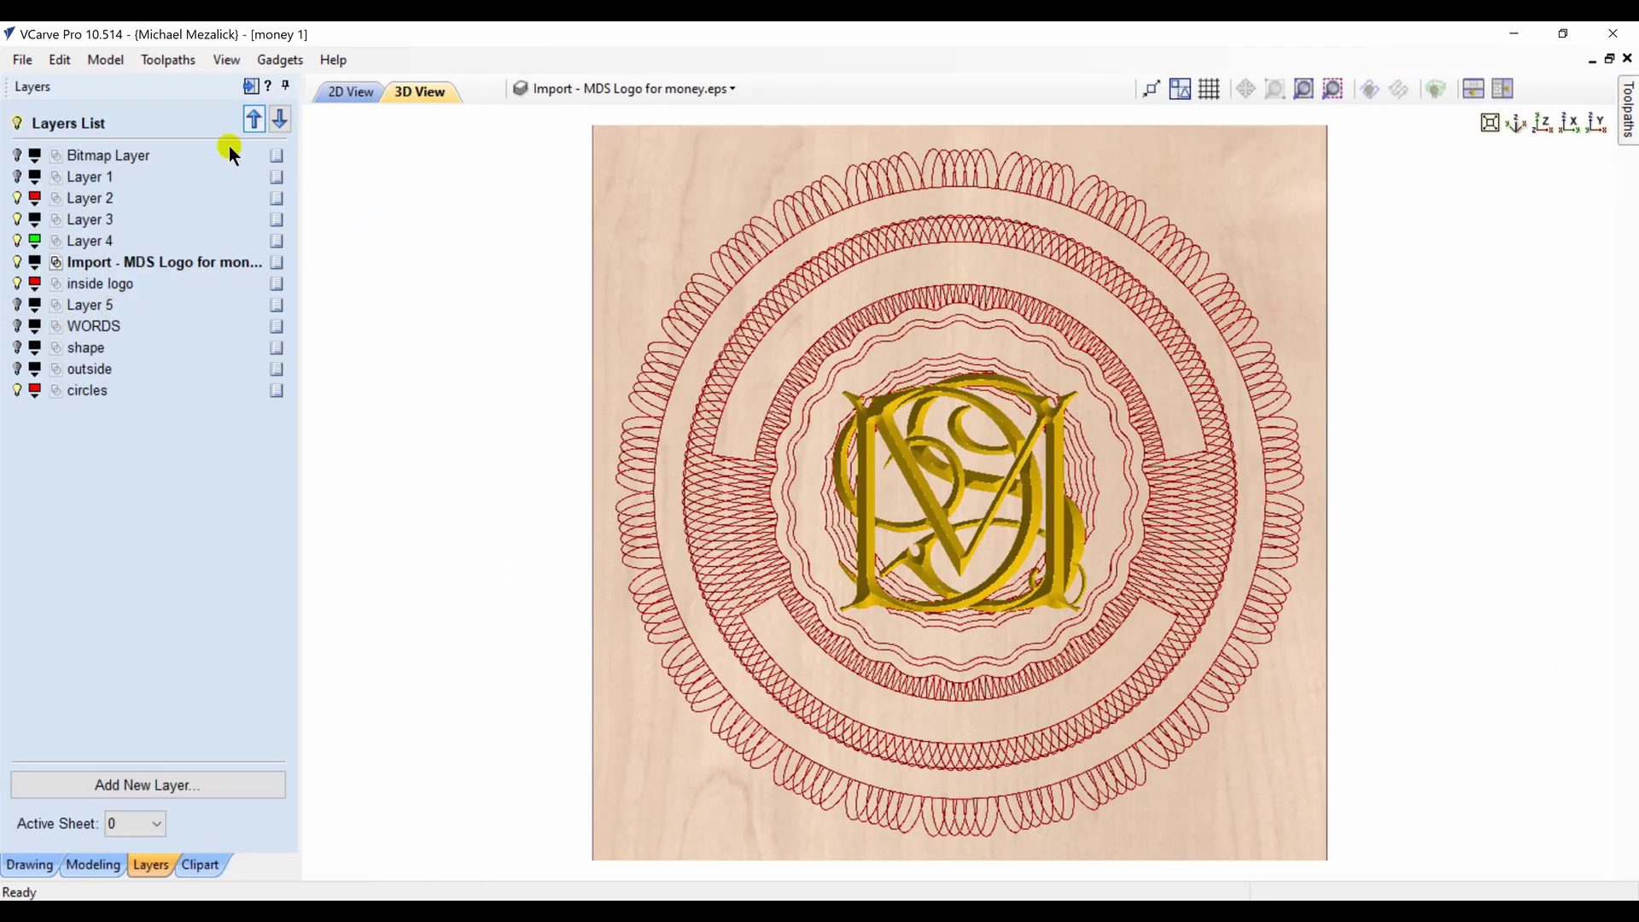
{"action": "left_click", "coordinate": [335, 96]}
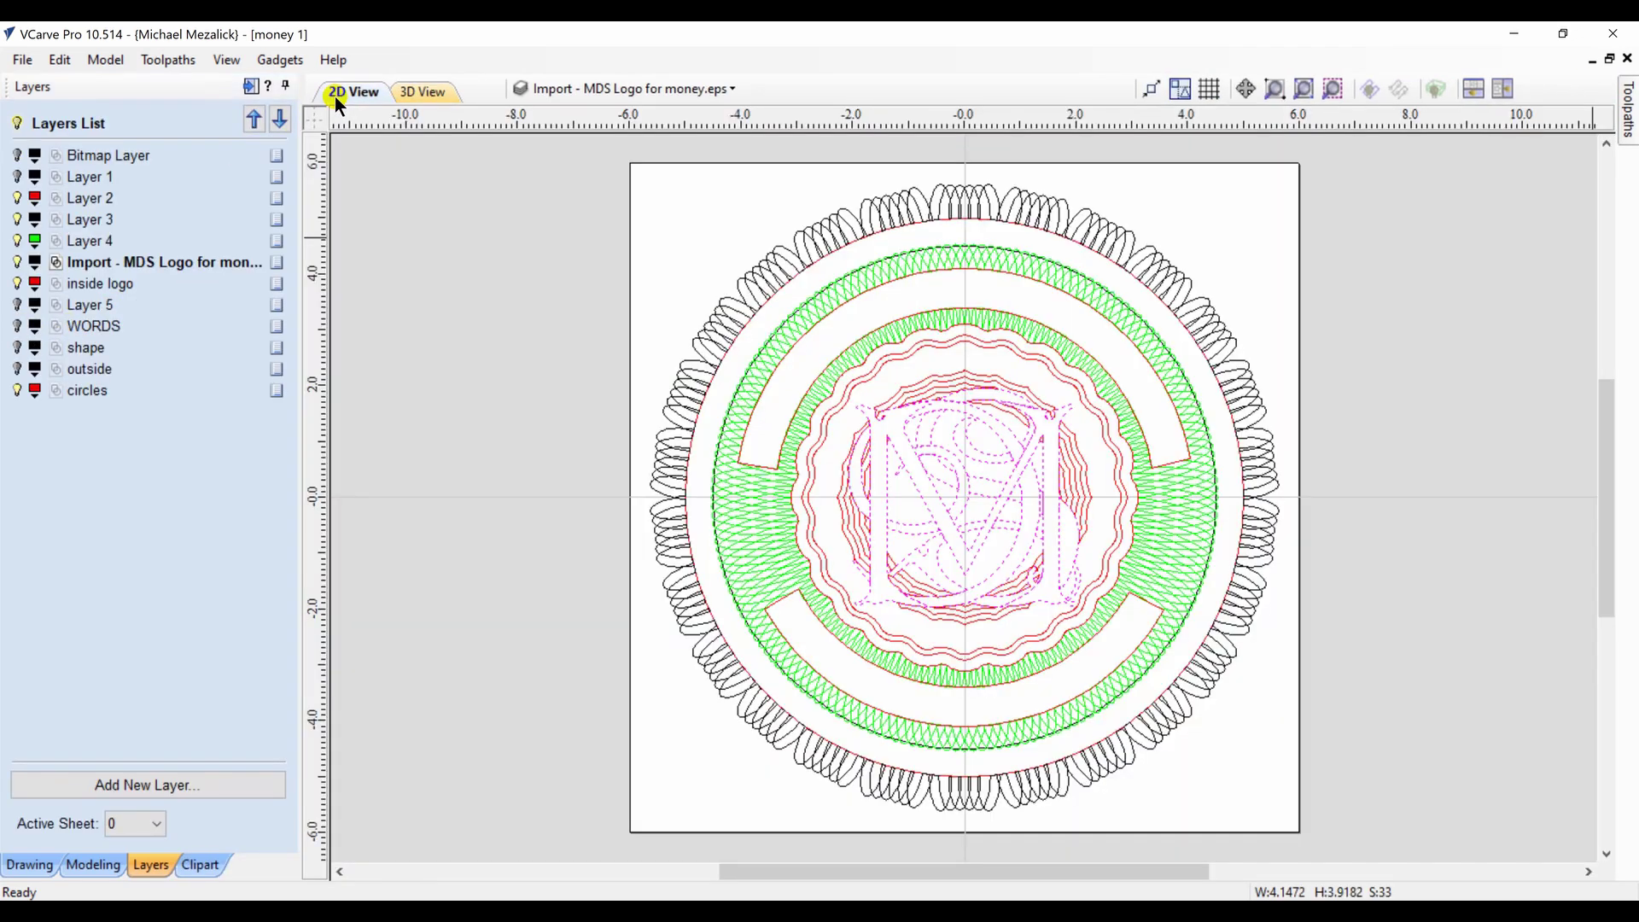
{"action": "left_click", "coordinate": [17, 327]}
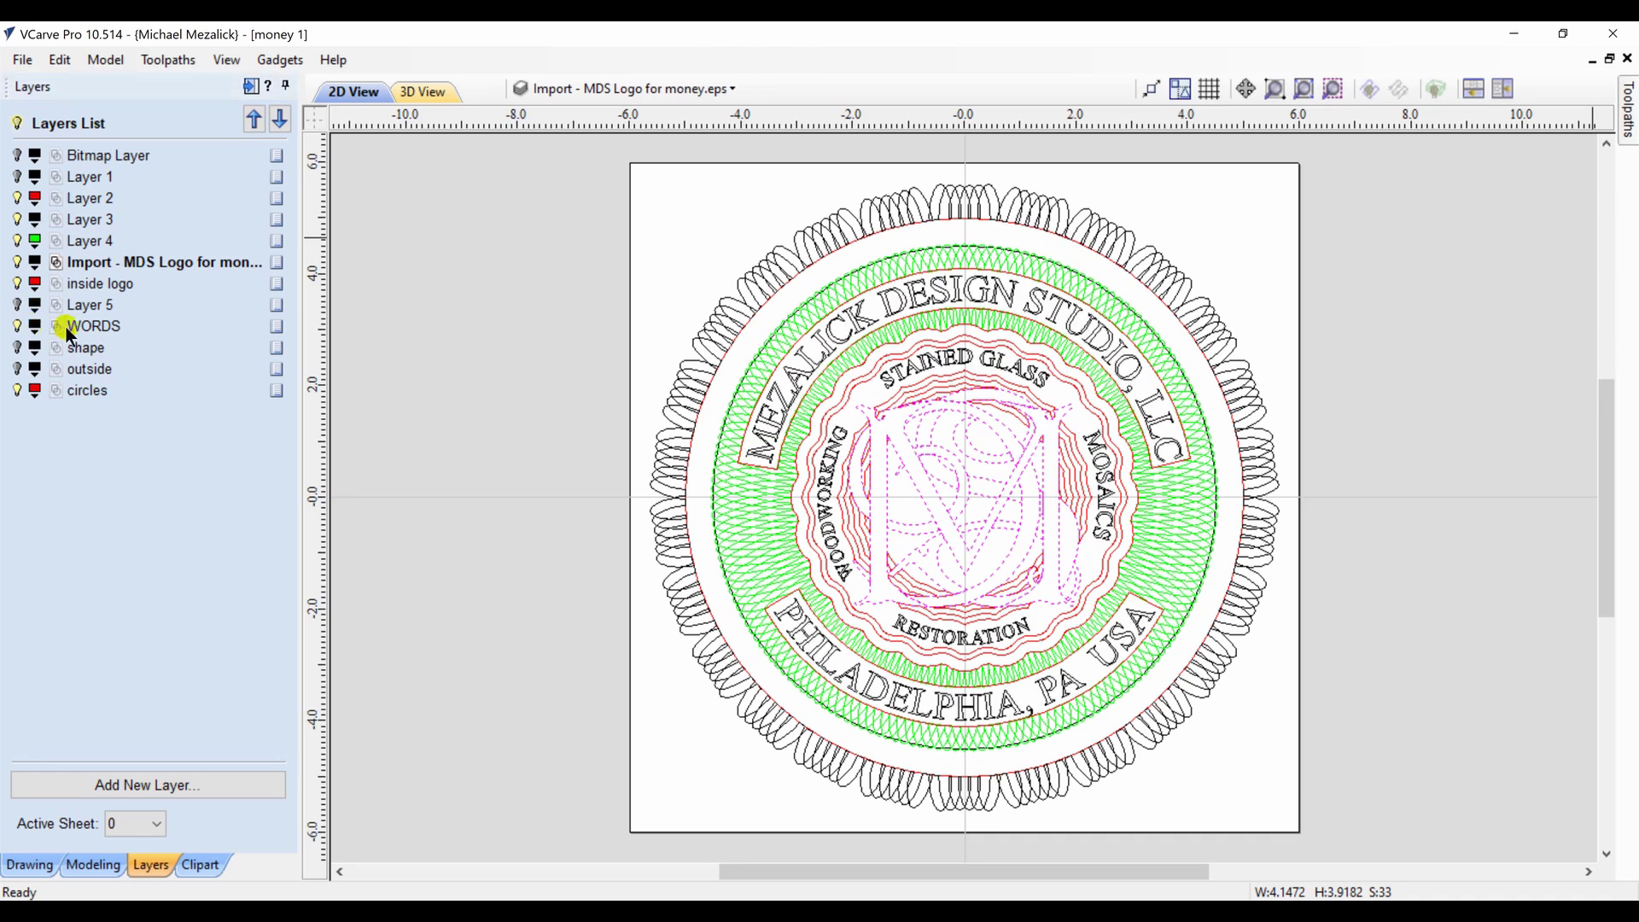
{"action": "left_click", "coordinate": [49, 325]}
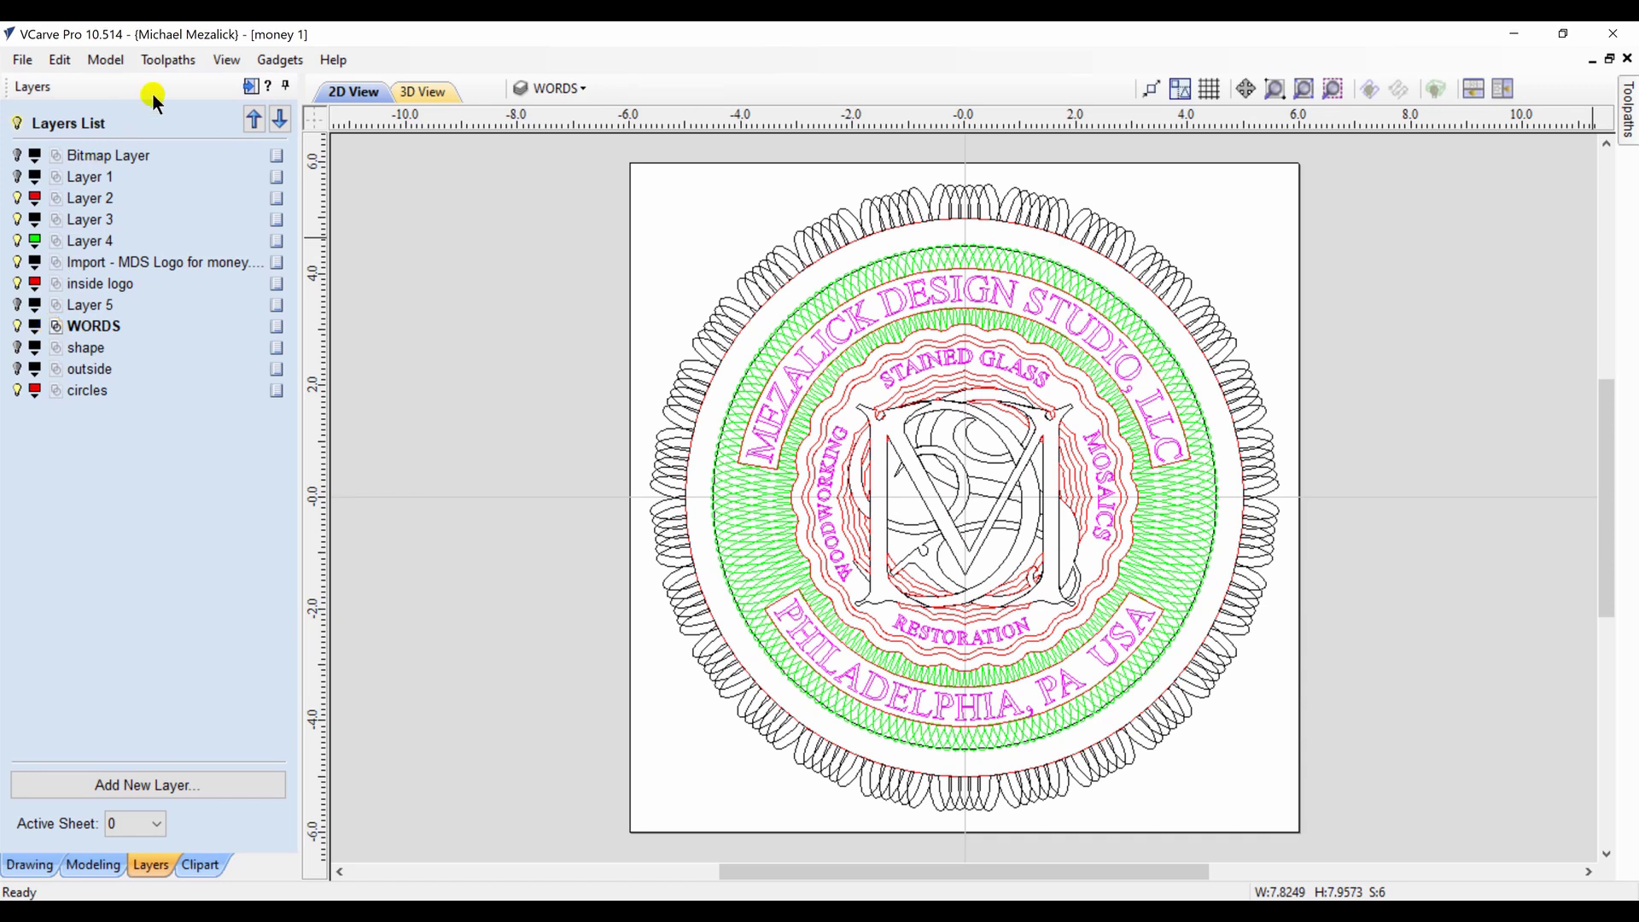
Calculate a V-carve toolpath on the selected text using the 30° 1/4" V-bit, with a start depth of 0.0 inches
{"action": "left_click", "coordinate": [246, 86]}
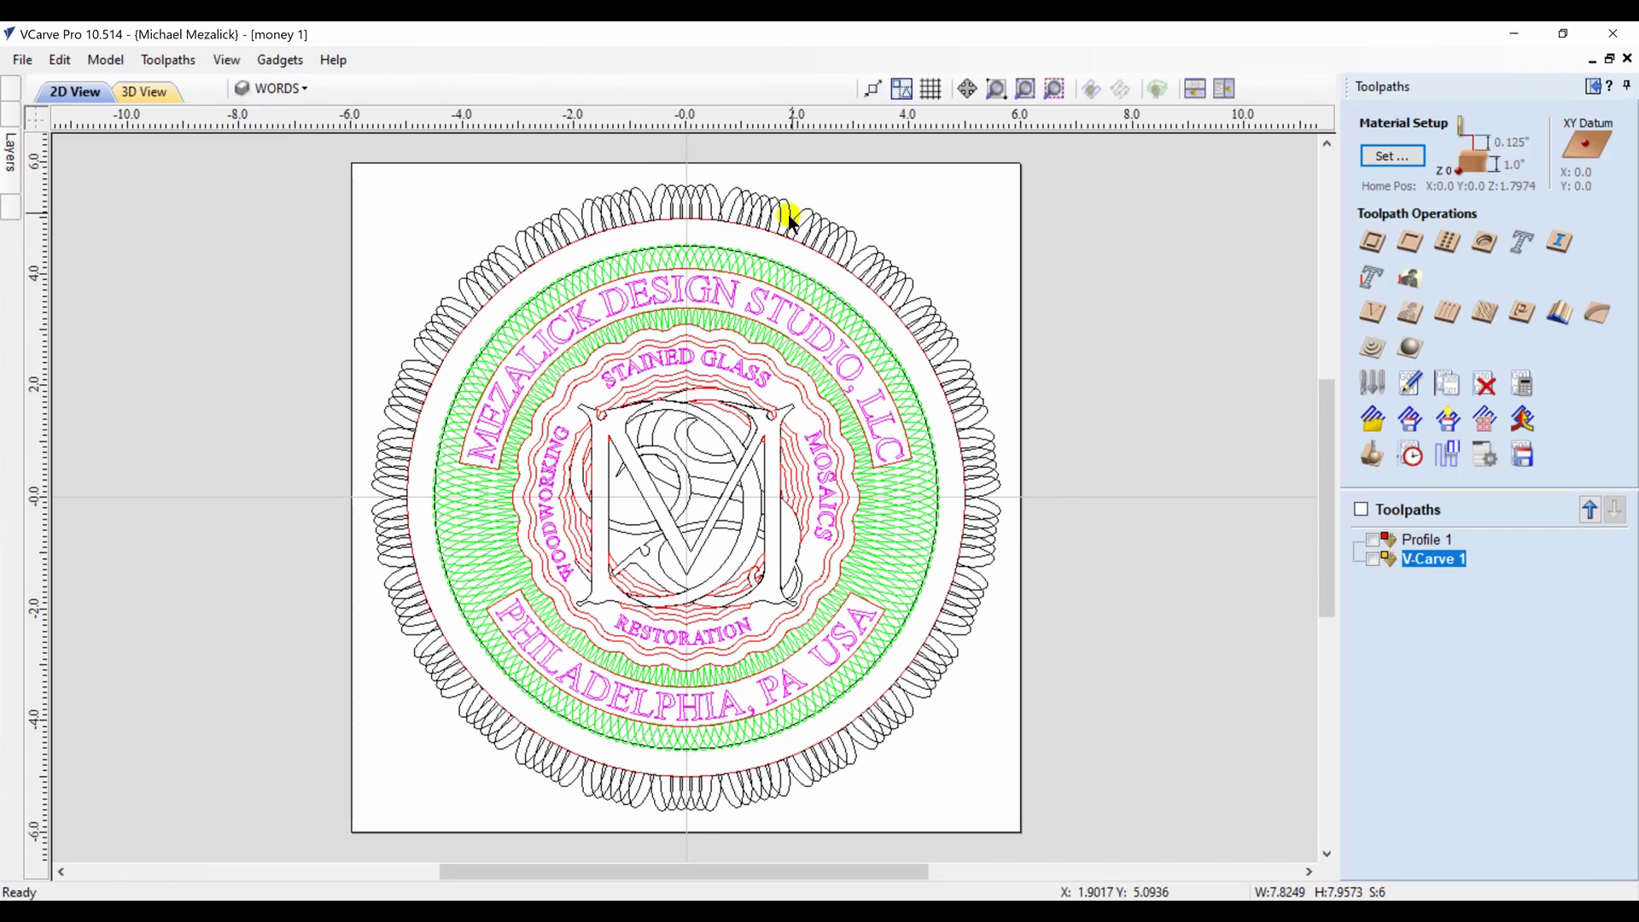
{"action": "left_click", "coordinate": [1371, 313]}
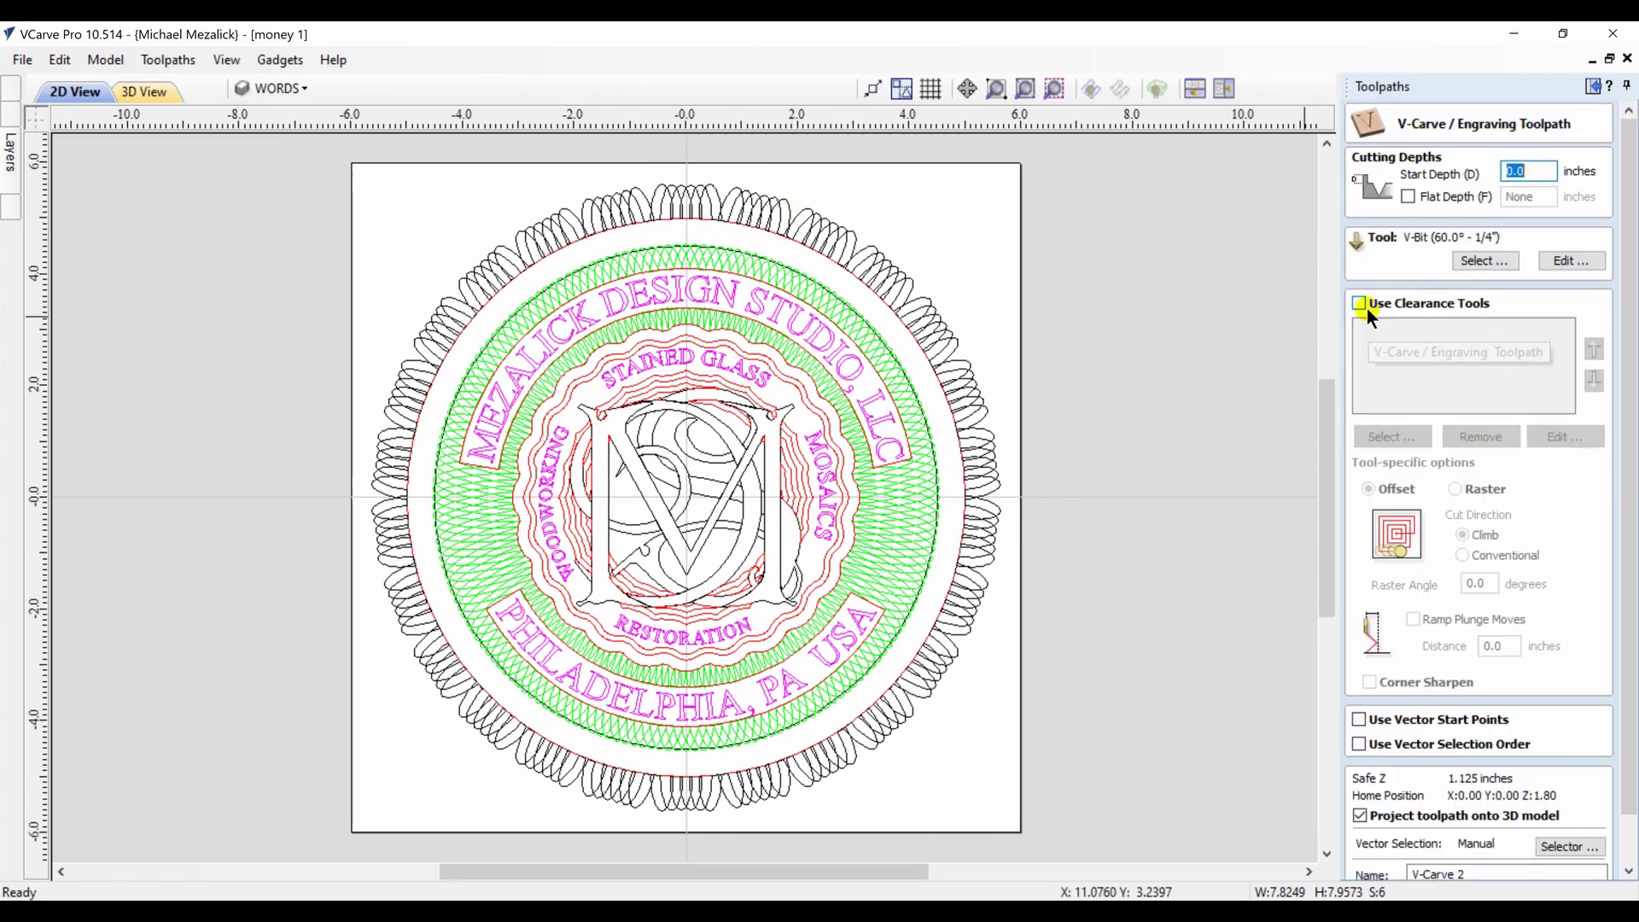
{"action": "left_click", "coordinate": [1482, 259]}
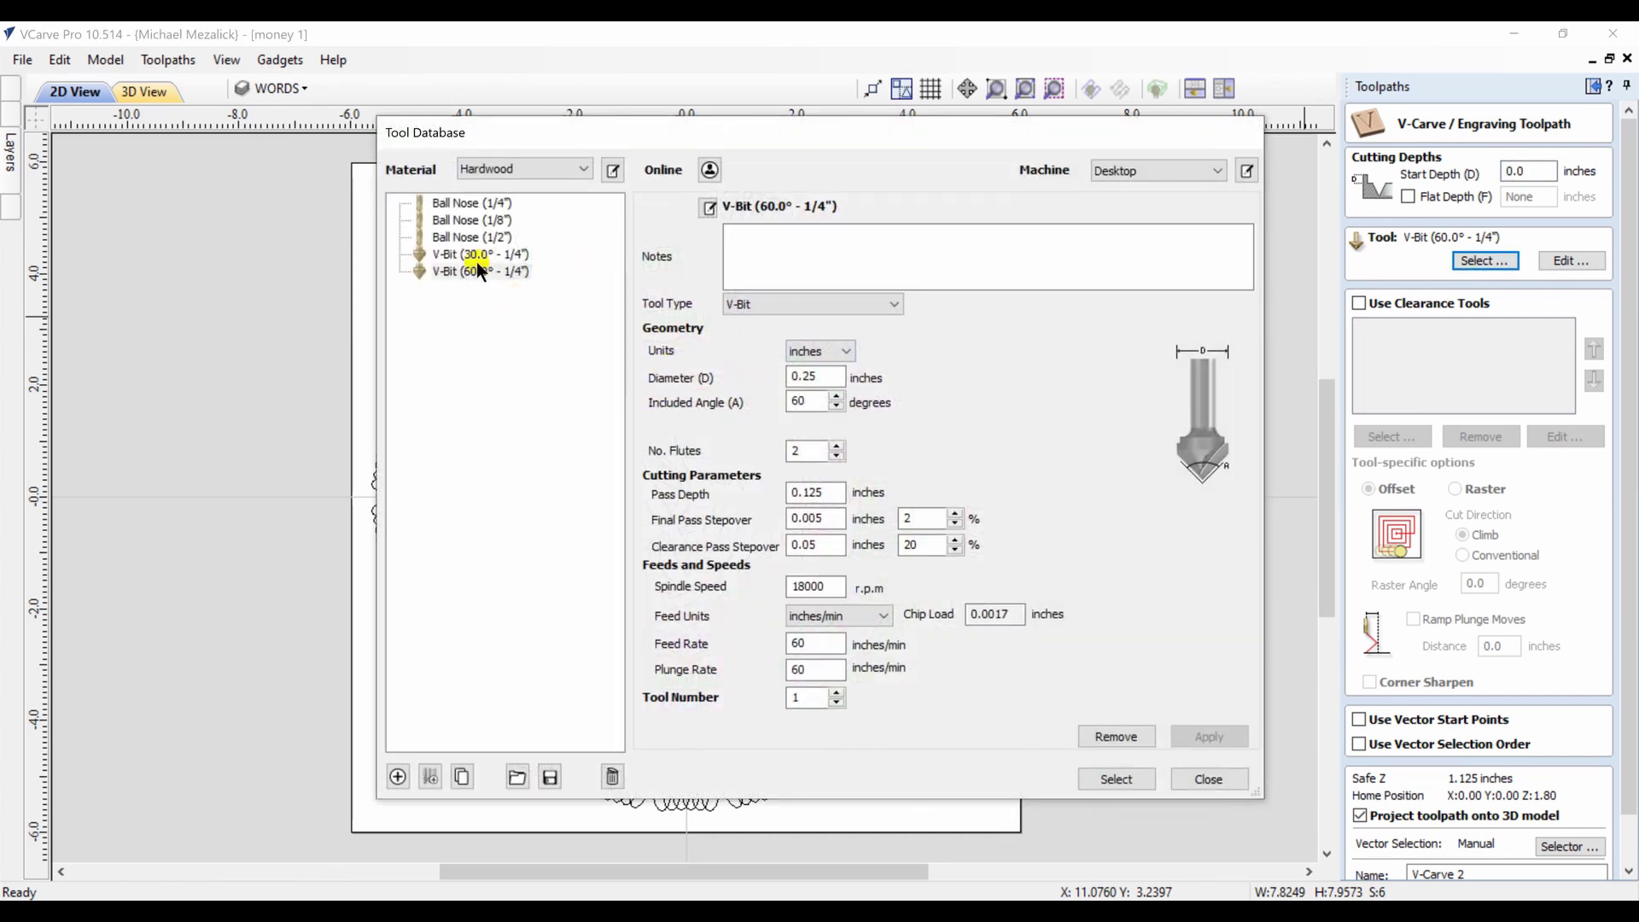
{"action": "left_click", "coordinate": [477, 256]}
{"action": "left_click", "coordinate": [1119, 780]}
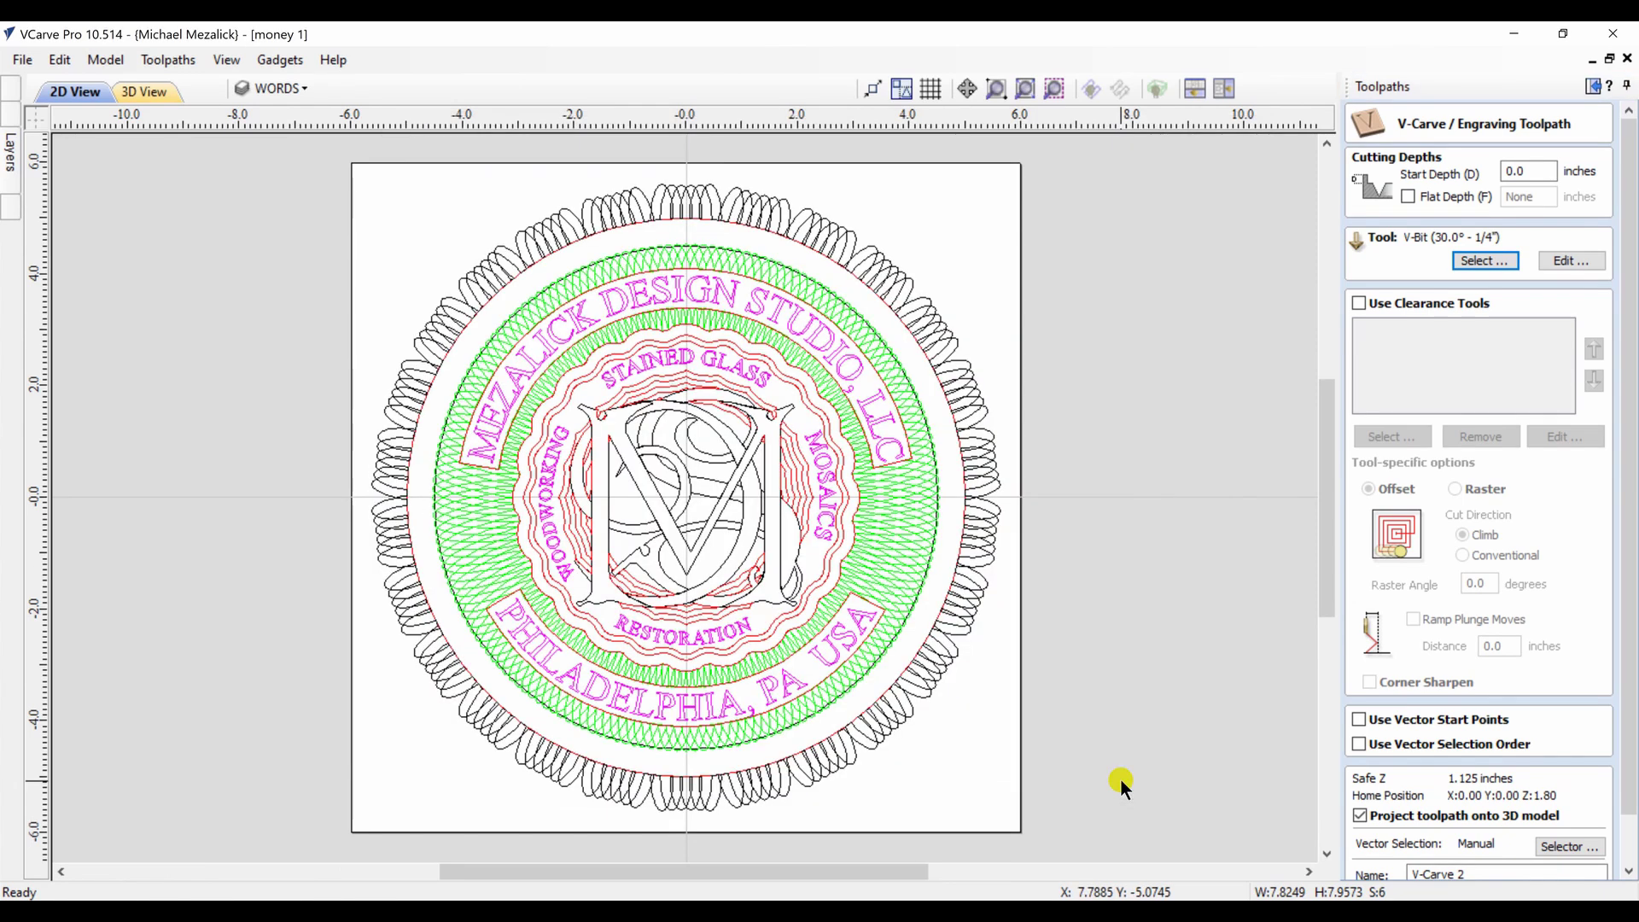
{"action": "scroll", "coordinate": [1631, 559], "scroll_direction": "down", "scroll_amount": 2}
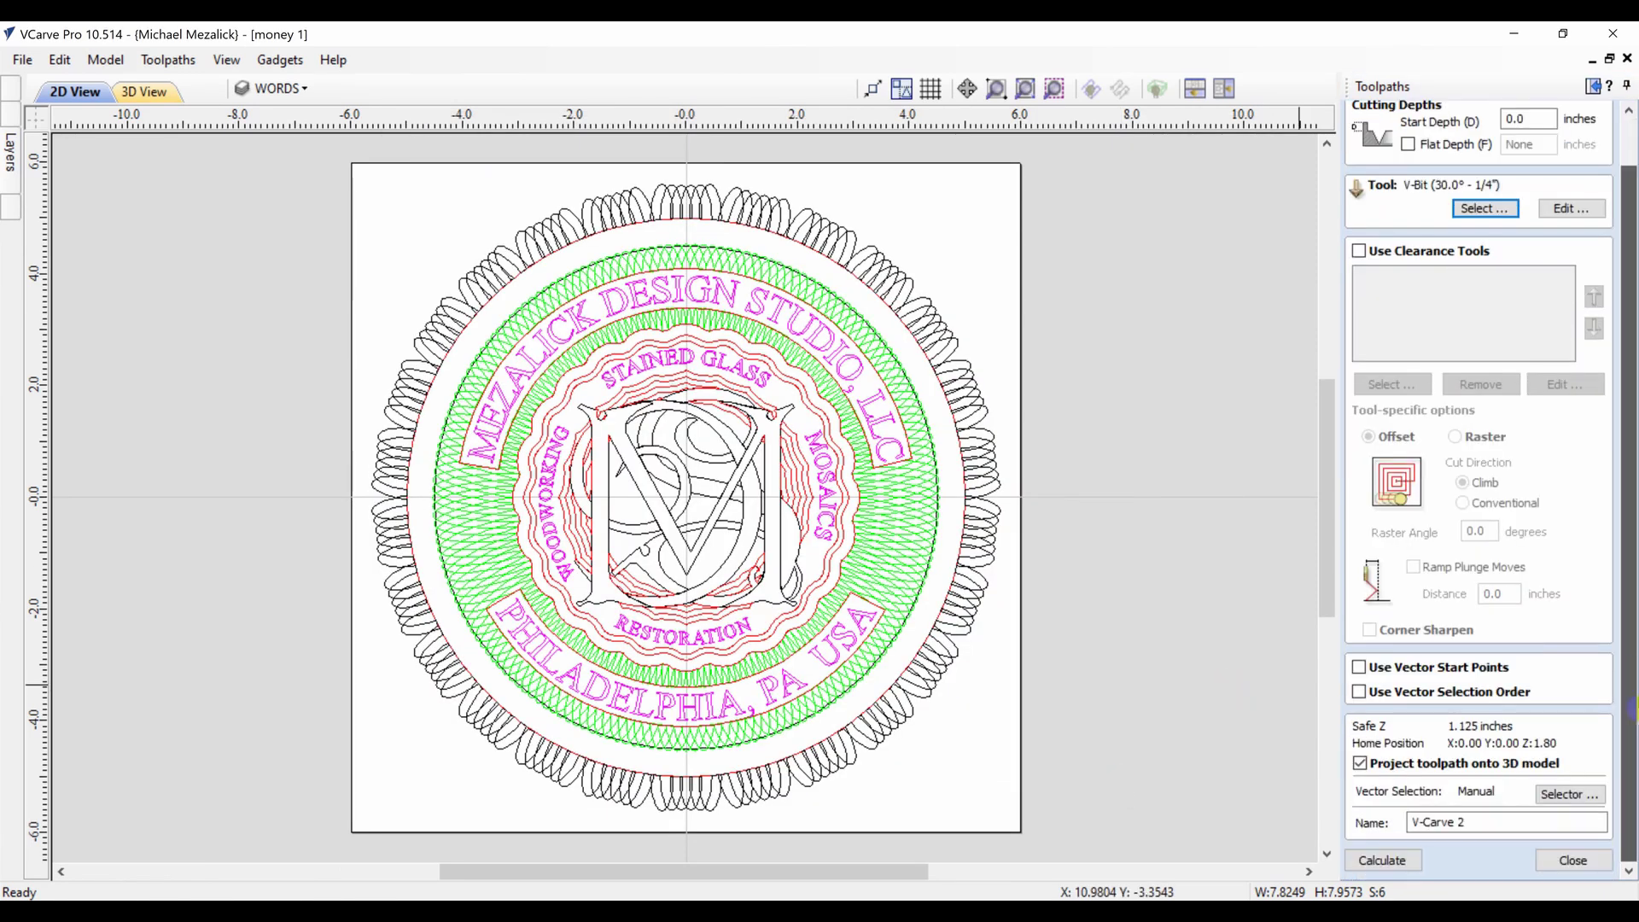
{"action": "left_click", "coordinate": [1384, 860]}
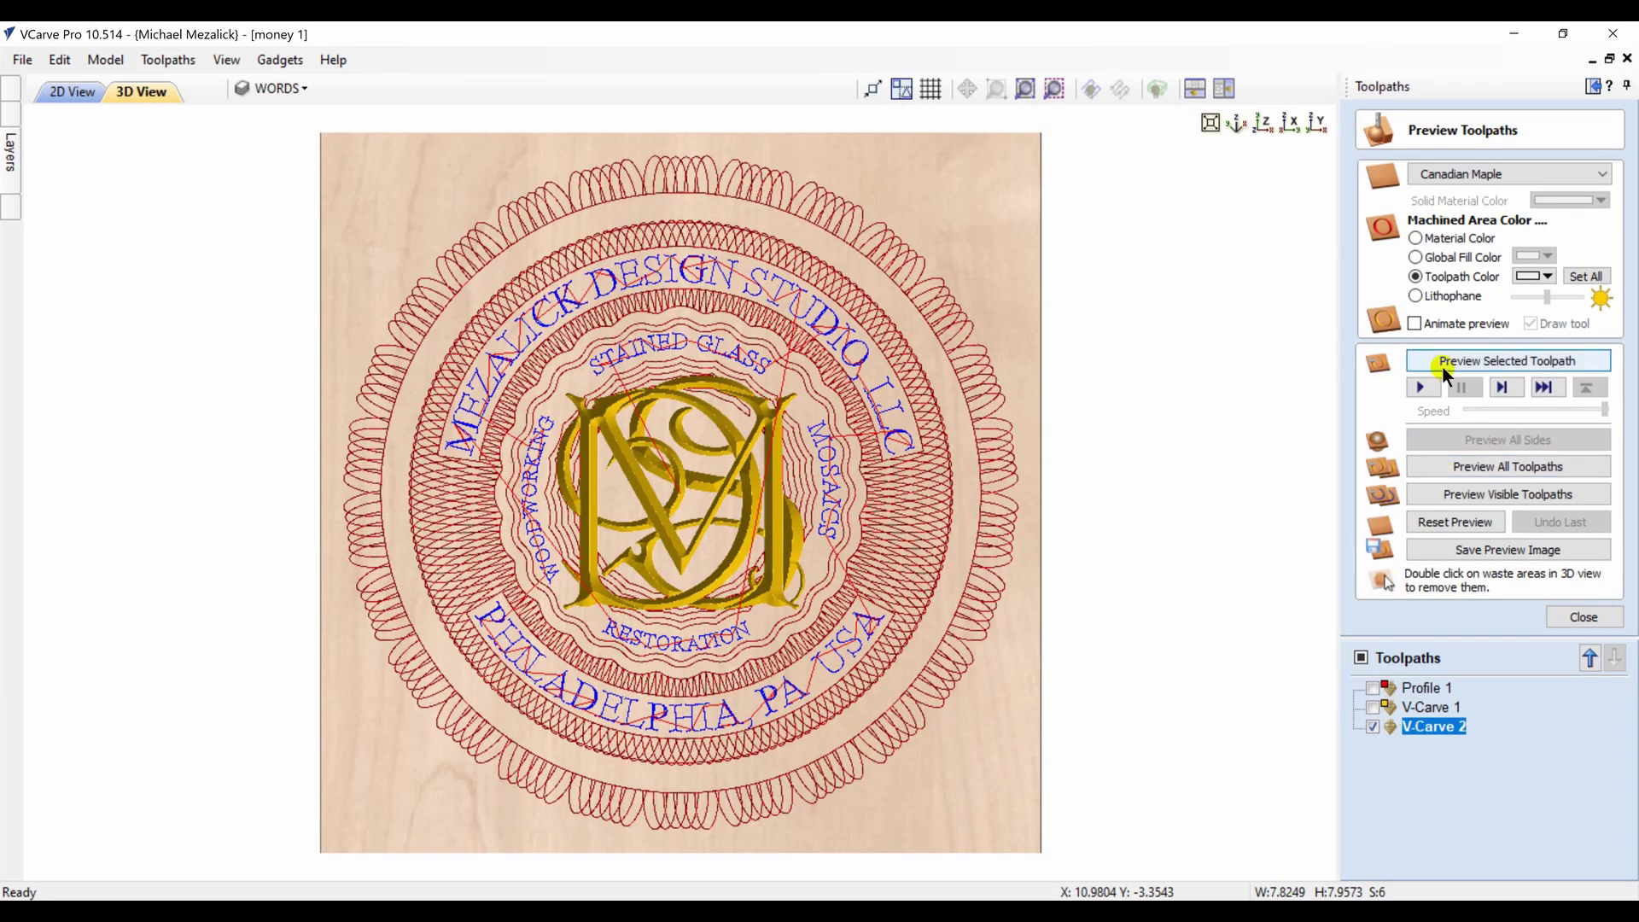
Preview the text's V-carve toolpath and set its toolpath color to bright green
{"action": "left_click", "coordinate": [1458, 363]}
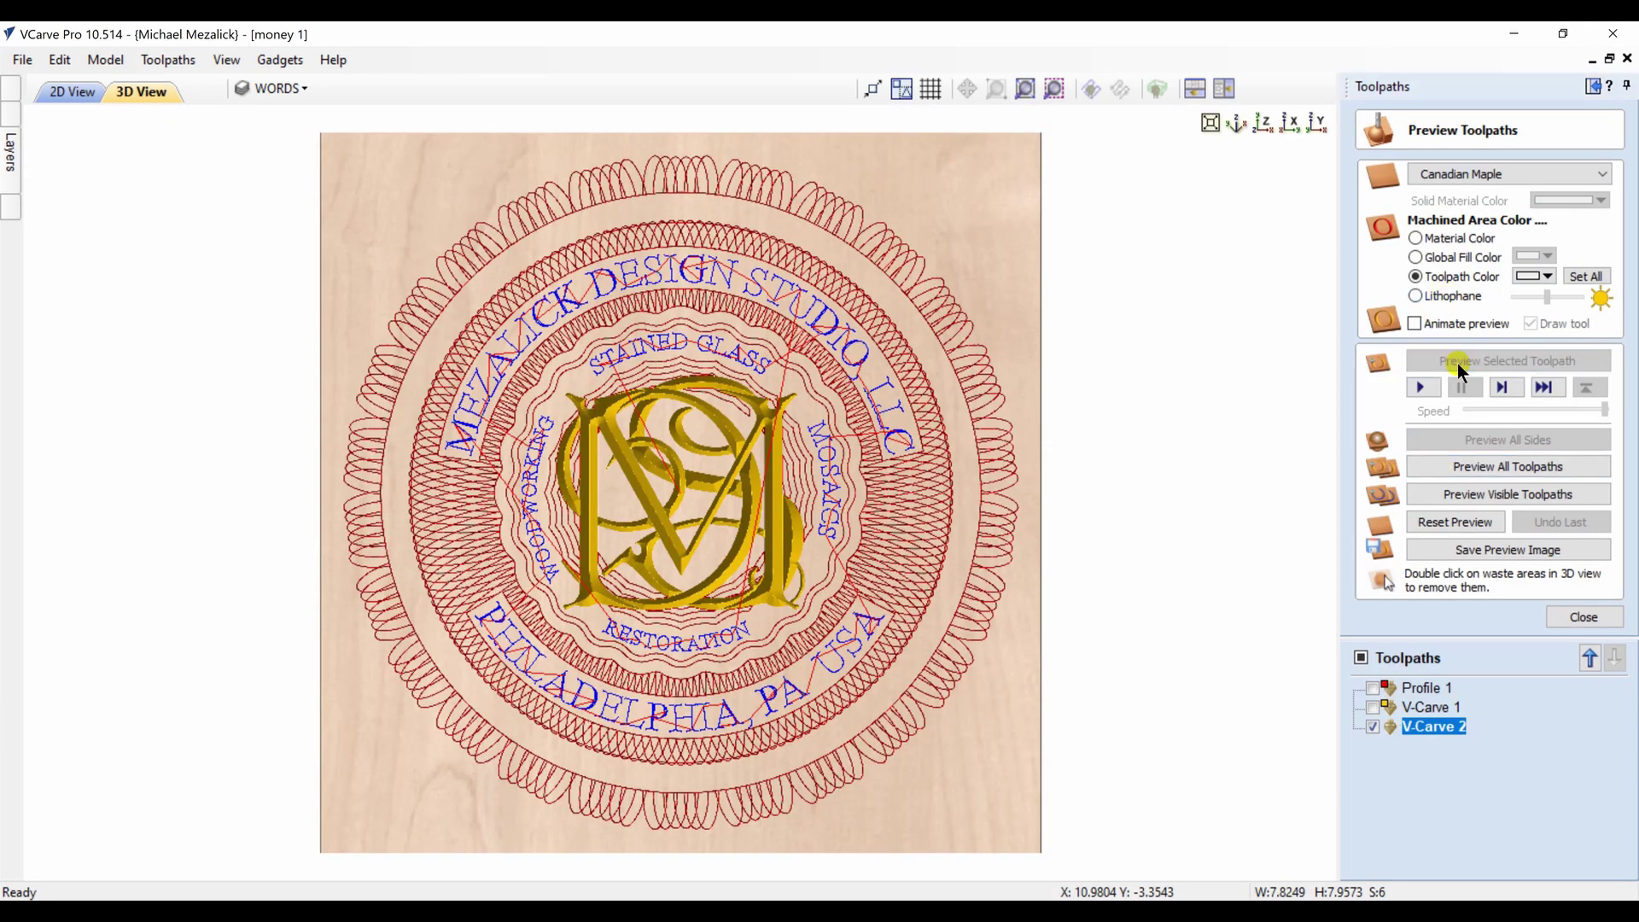
{"action": "left_click_drag", "start_coordinate": [1064, 555], "coordinate": [1016, 536]}
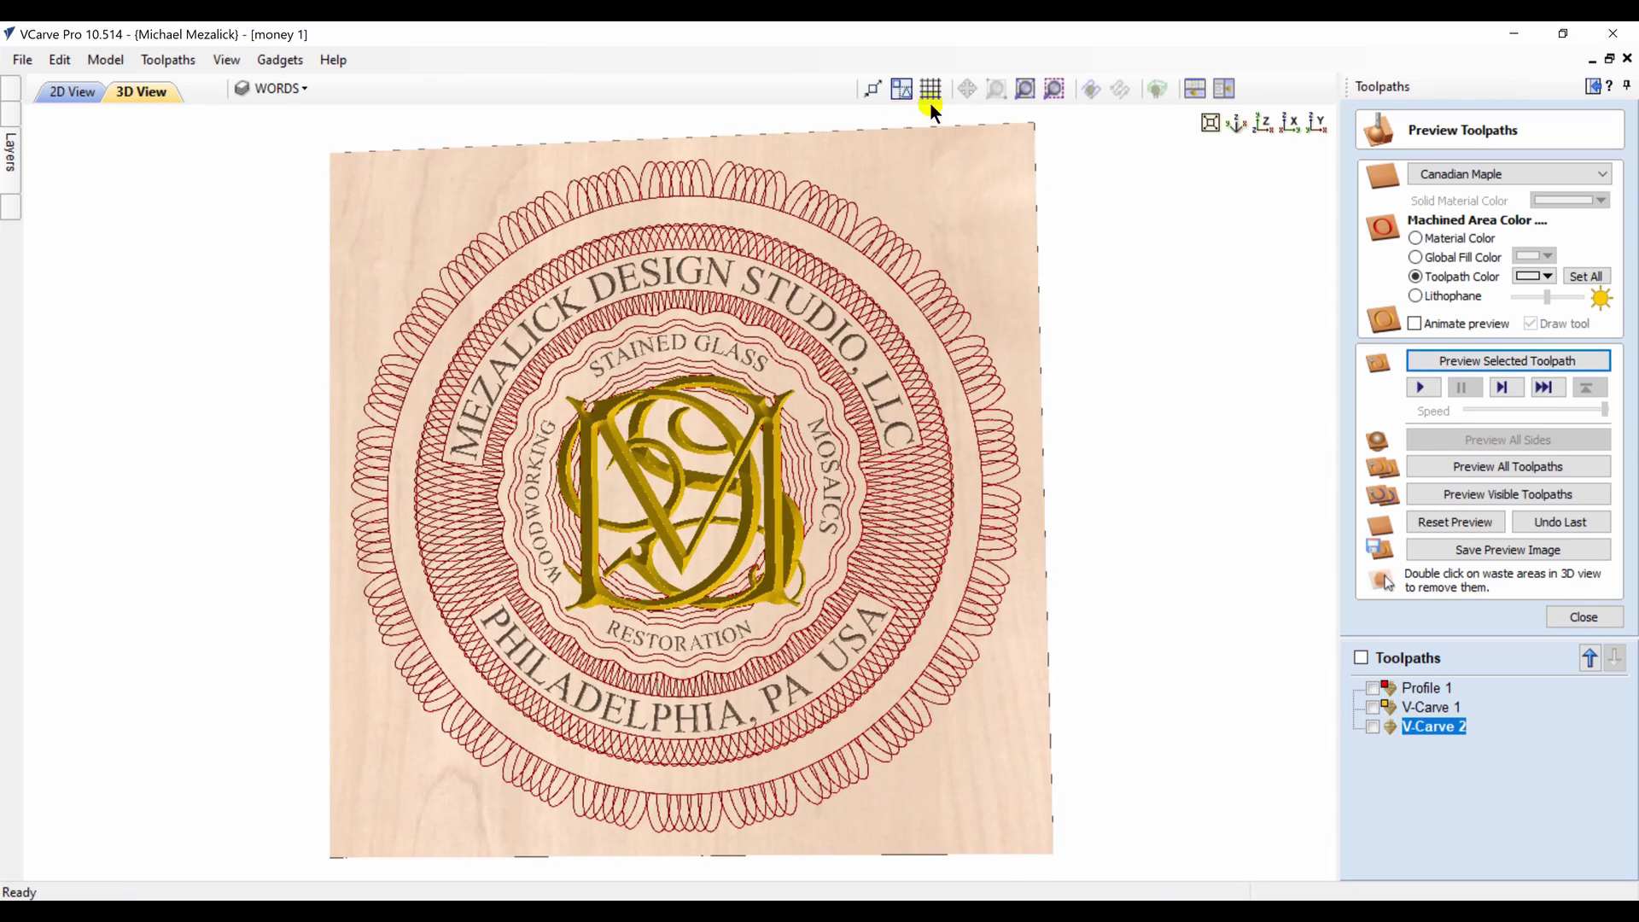
{"action": "left_click", "coordinate": [1263, 122]}
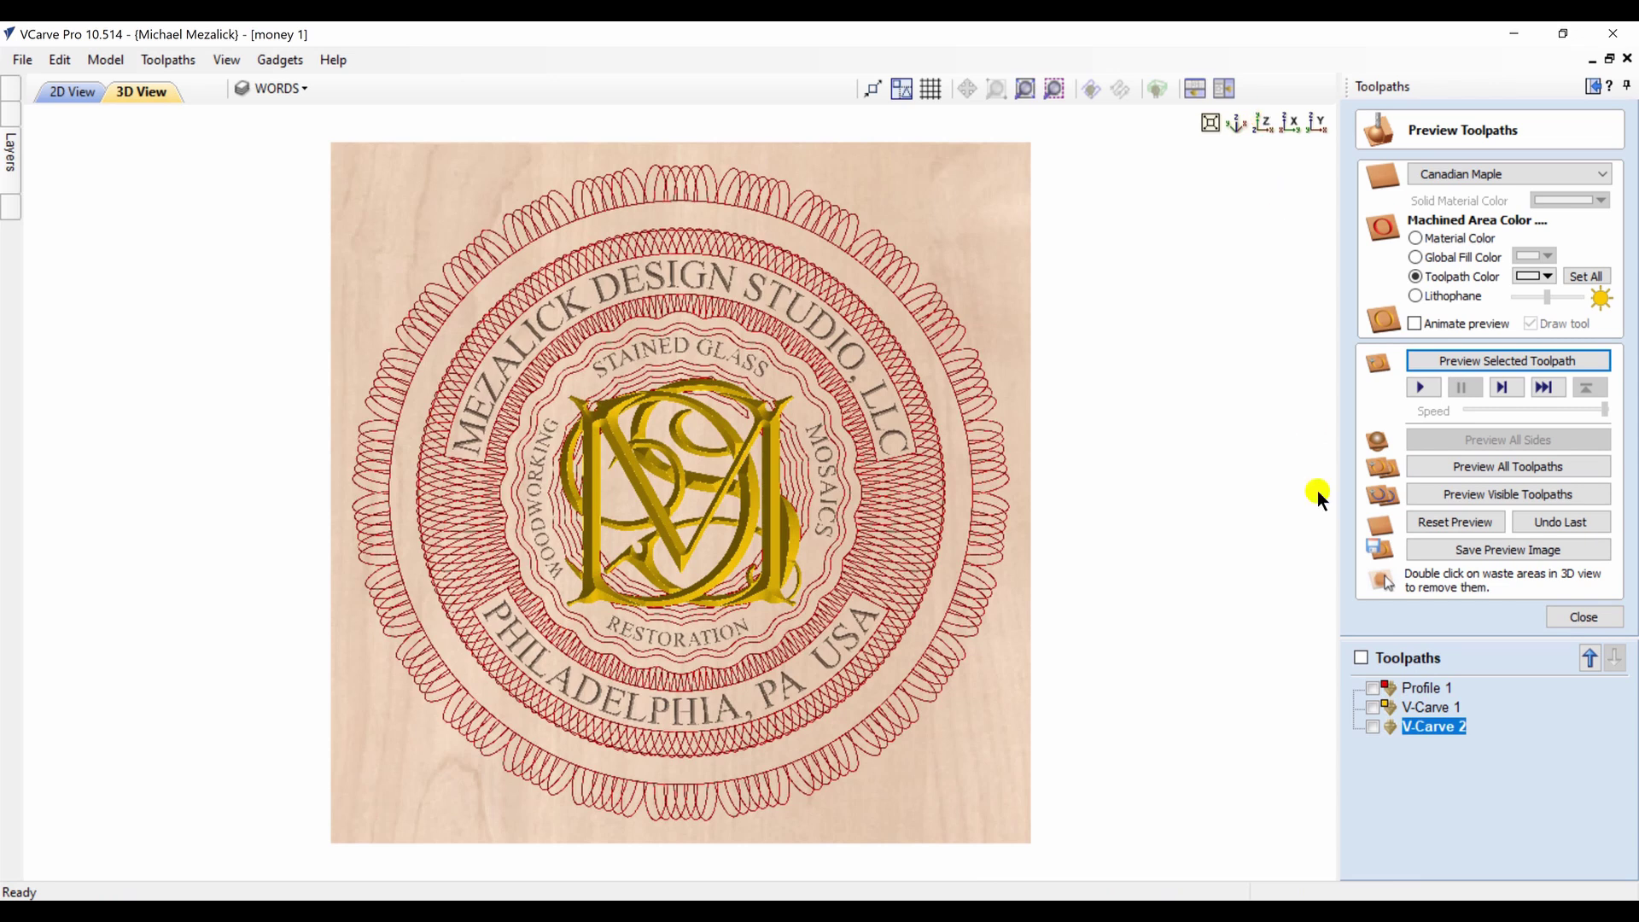
{"action": "left_click", "coordinate": [1549, 278]}
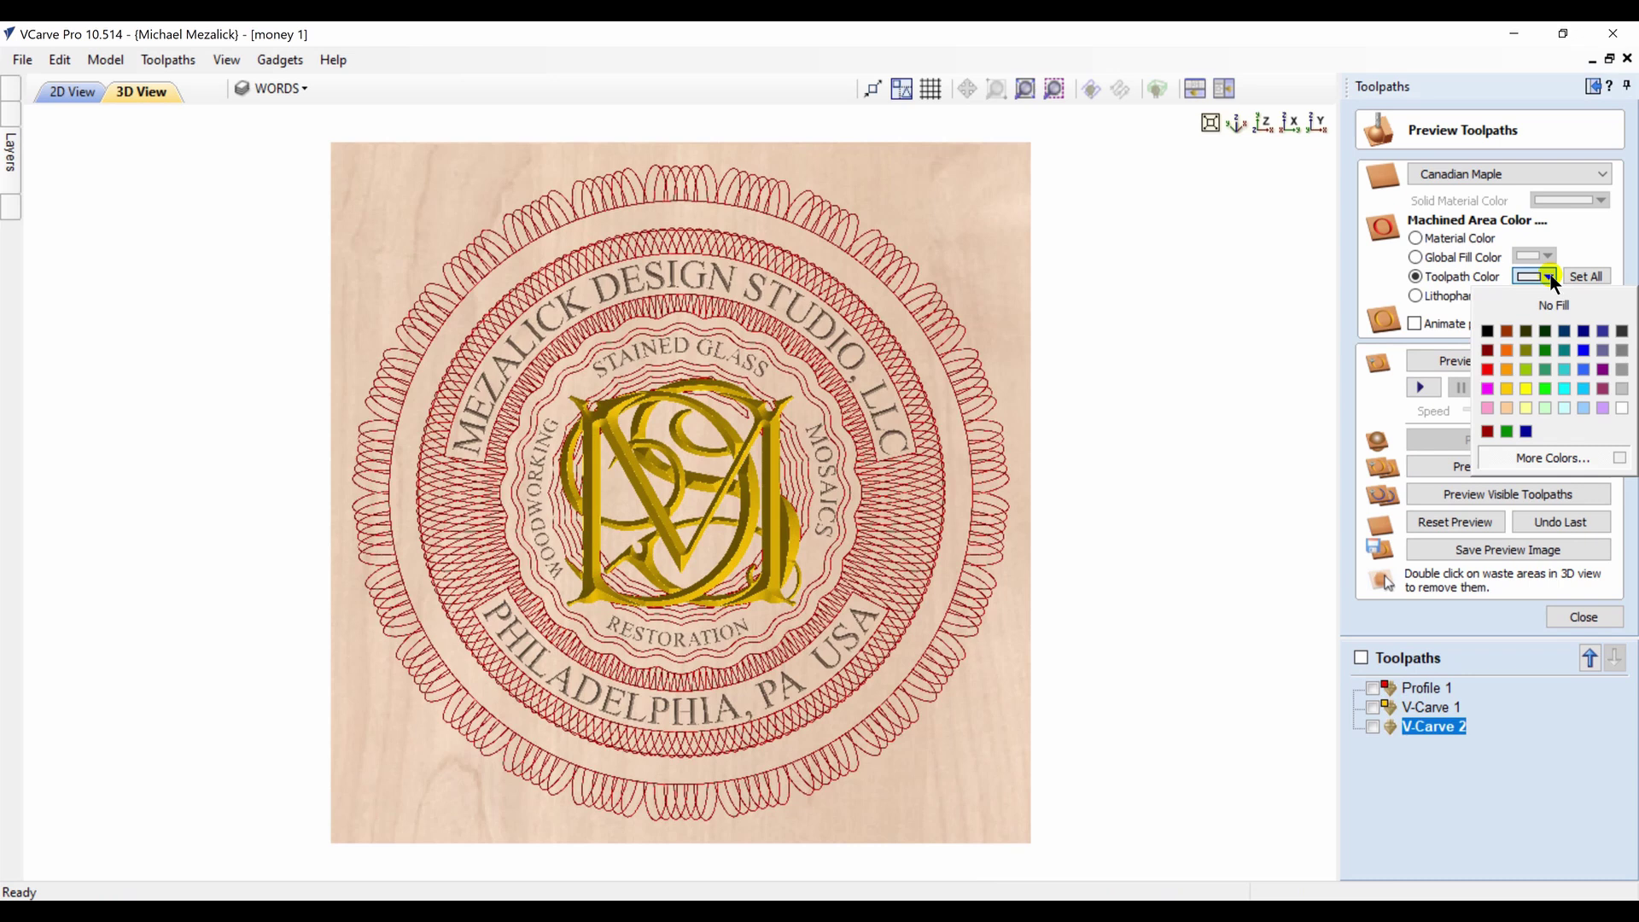
{"action": "left_click", "coordinate": [1542, 388]}
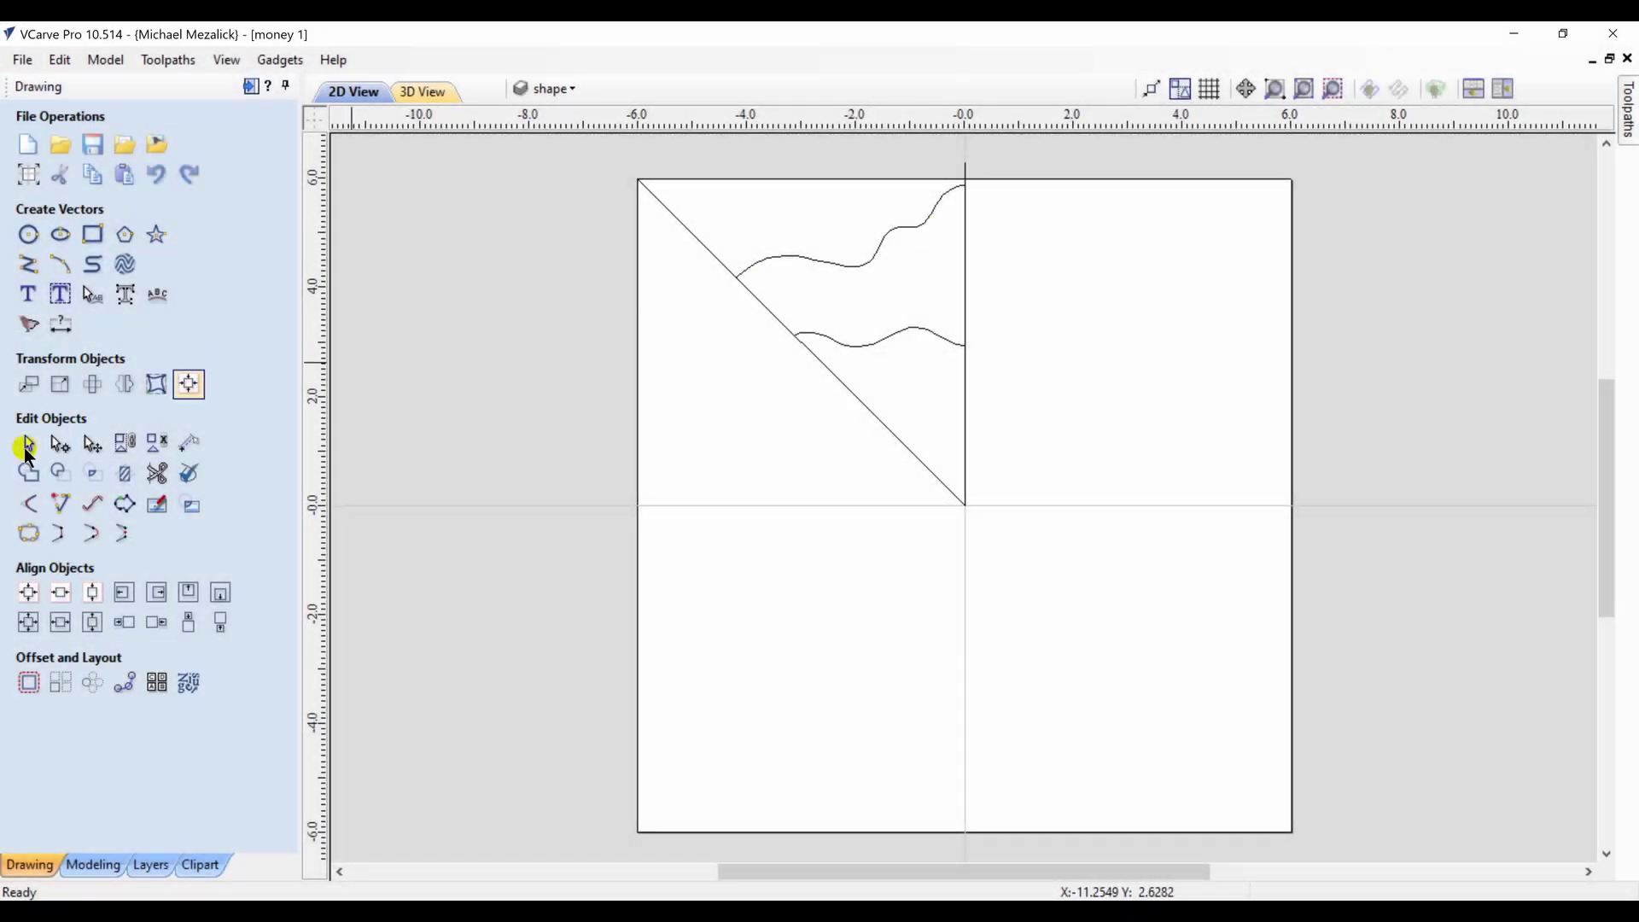
Delete the diagonal and vertical guide lines that bound the two wavy curves on the shape layer
{"action": "left_click", "coordinate": [893, 238]}
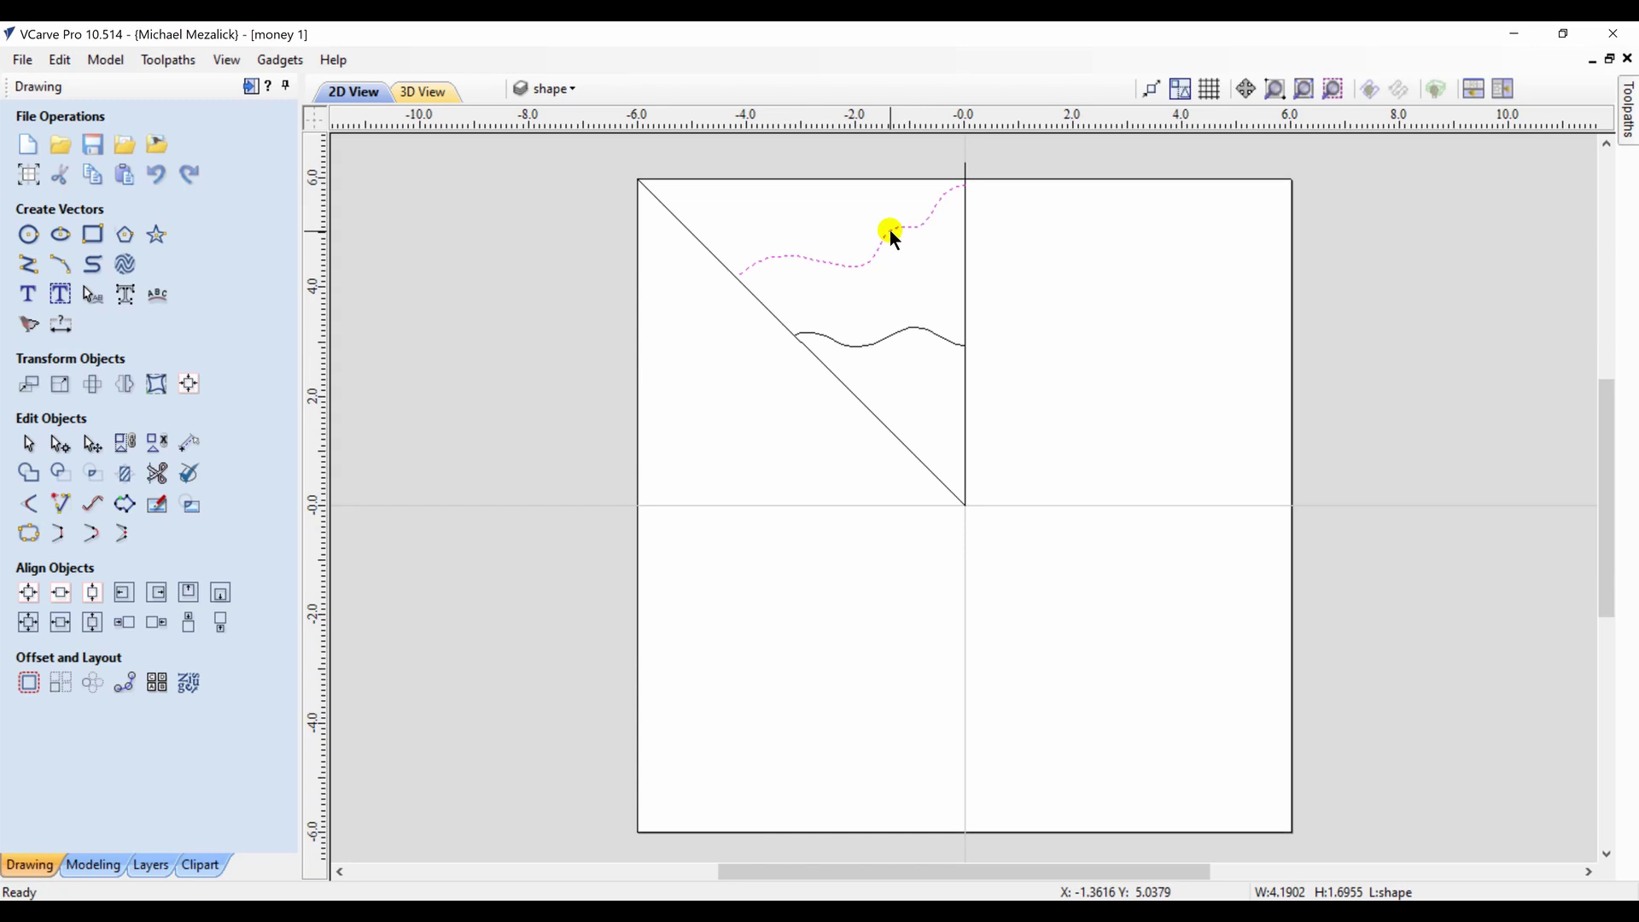
{"action": "left_click", "coordinate": [904, 334]}
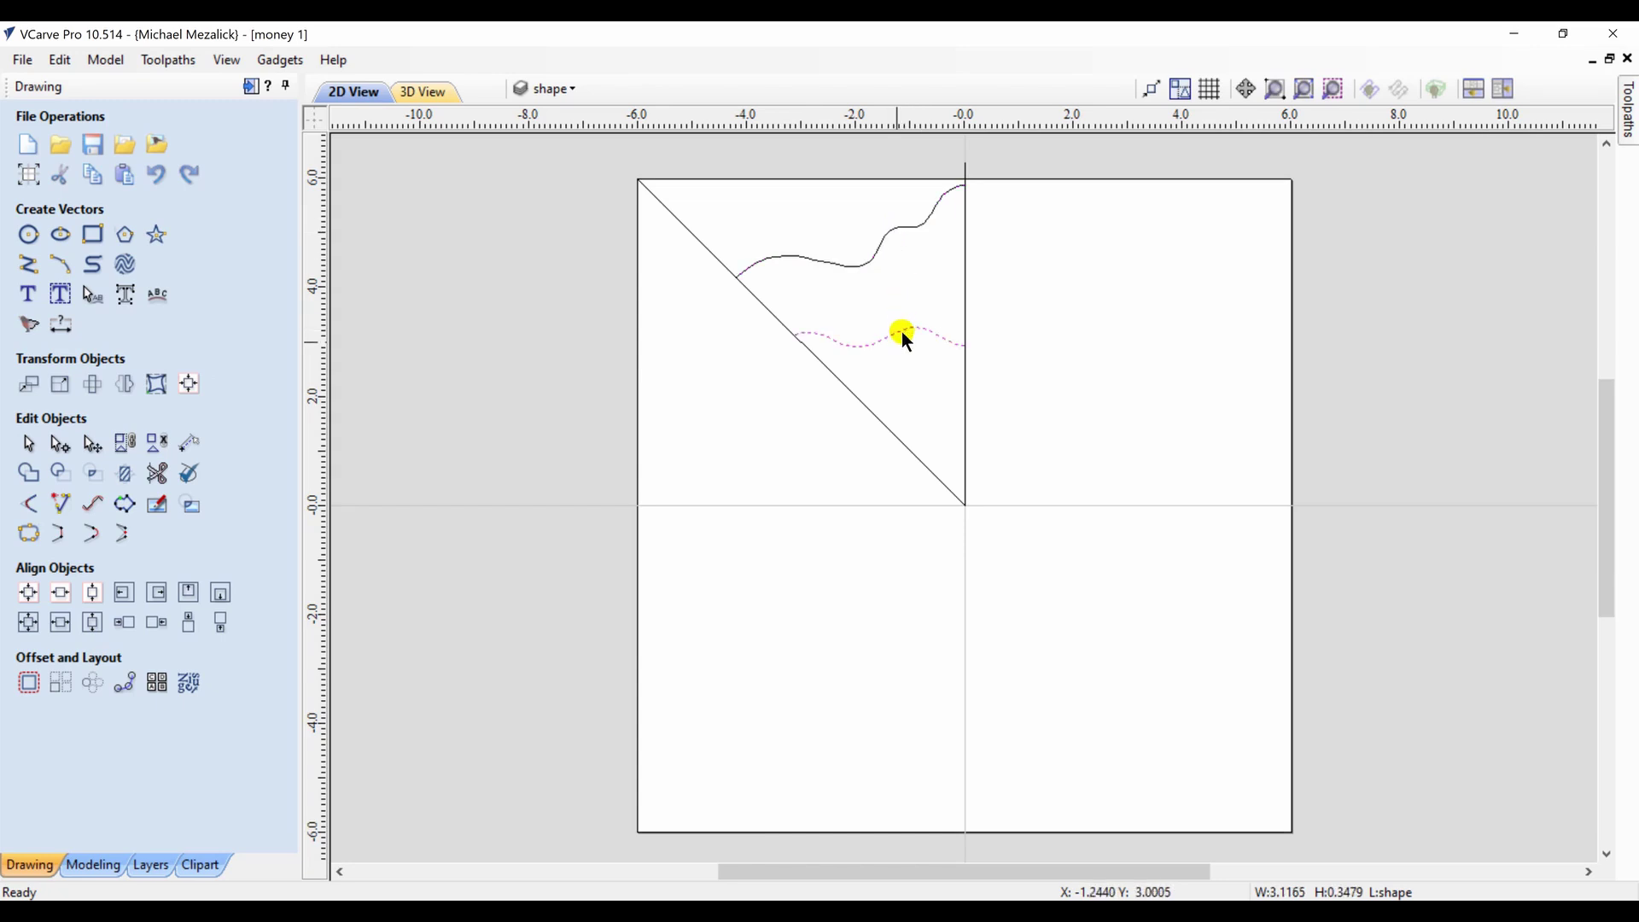
{"action": "left_click", "coordinate": [858, 399]}
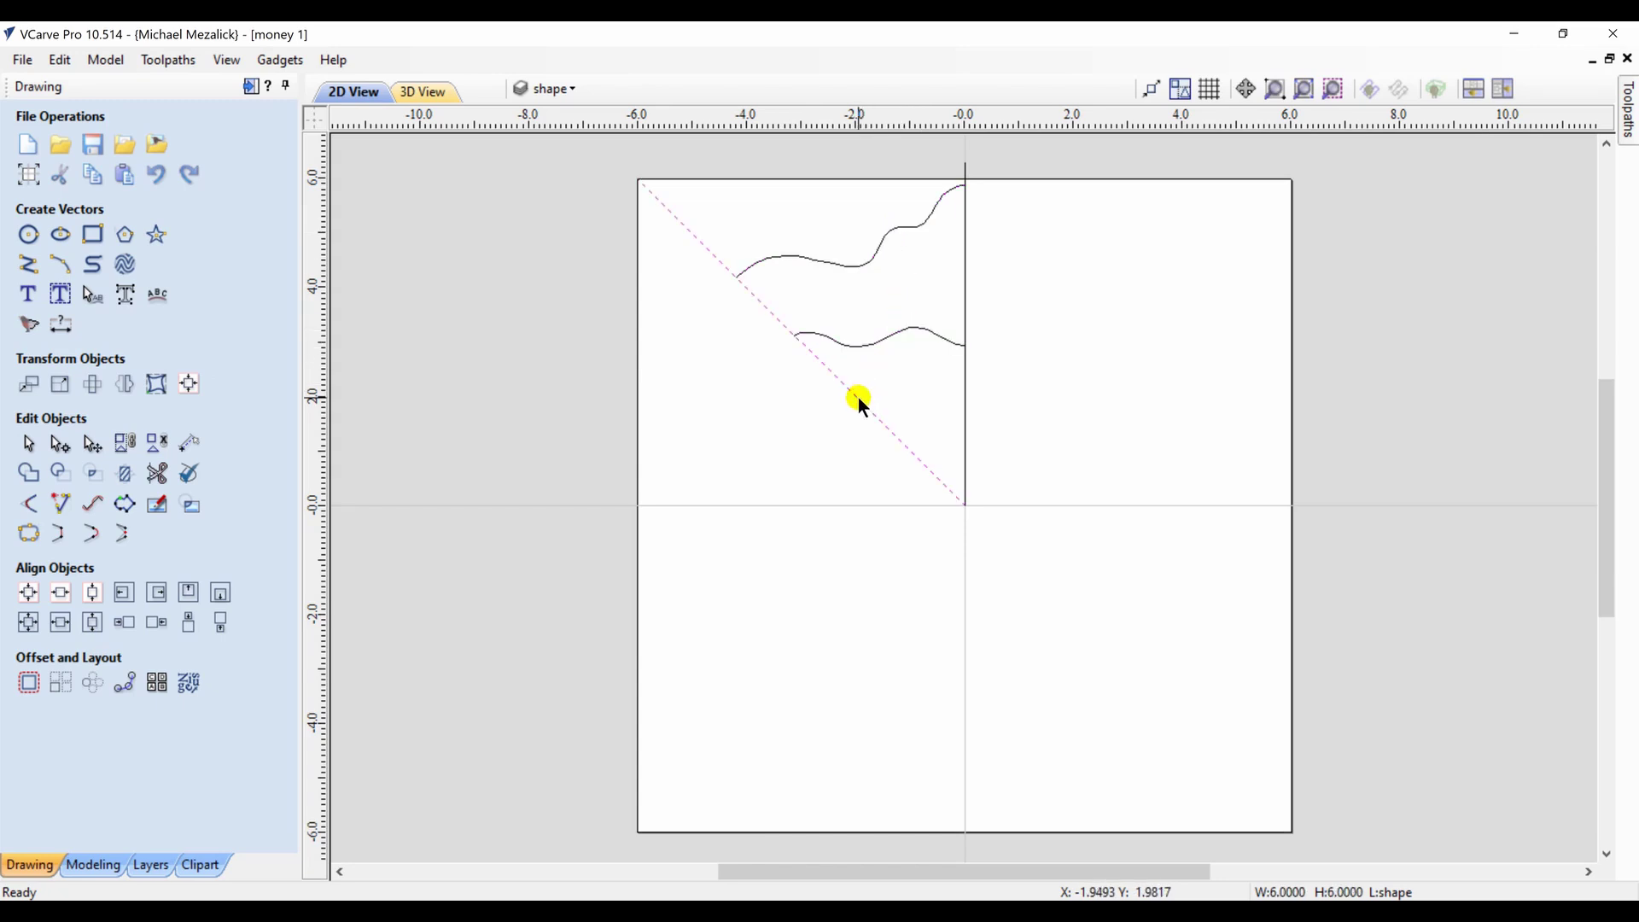
{"action": "left_click", "coordinate": [965, 392]}
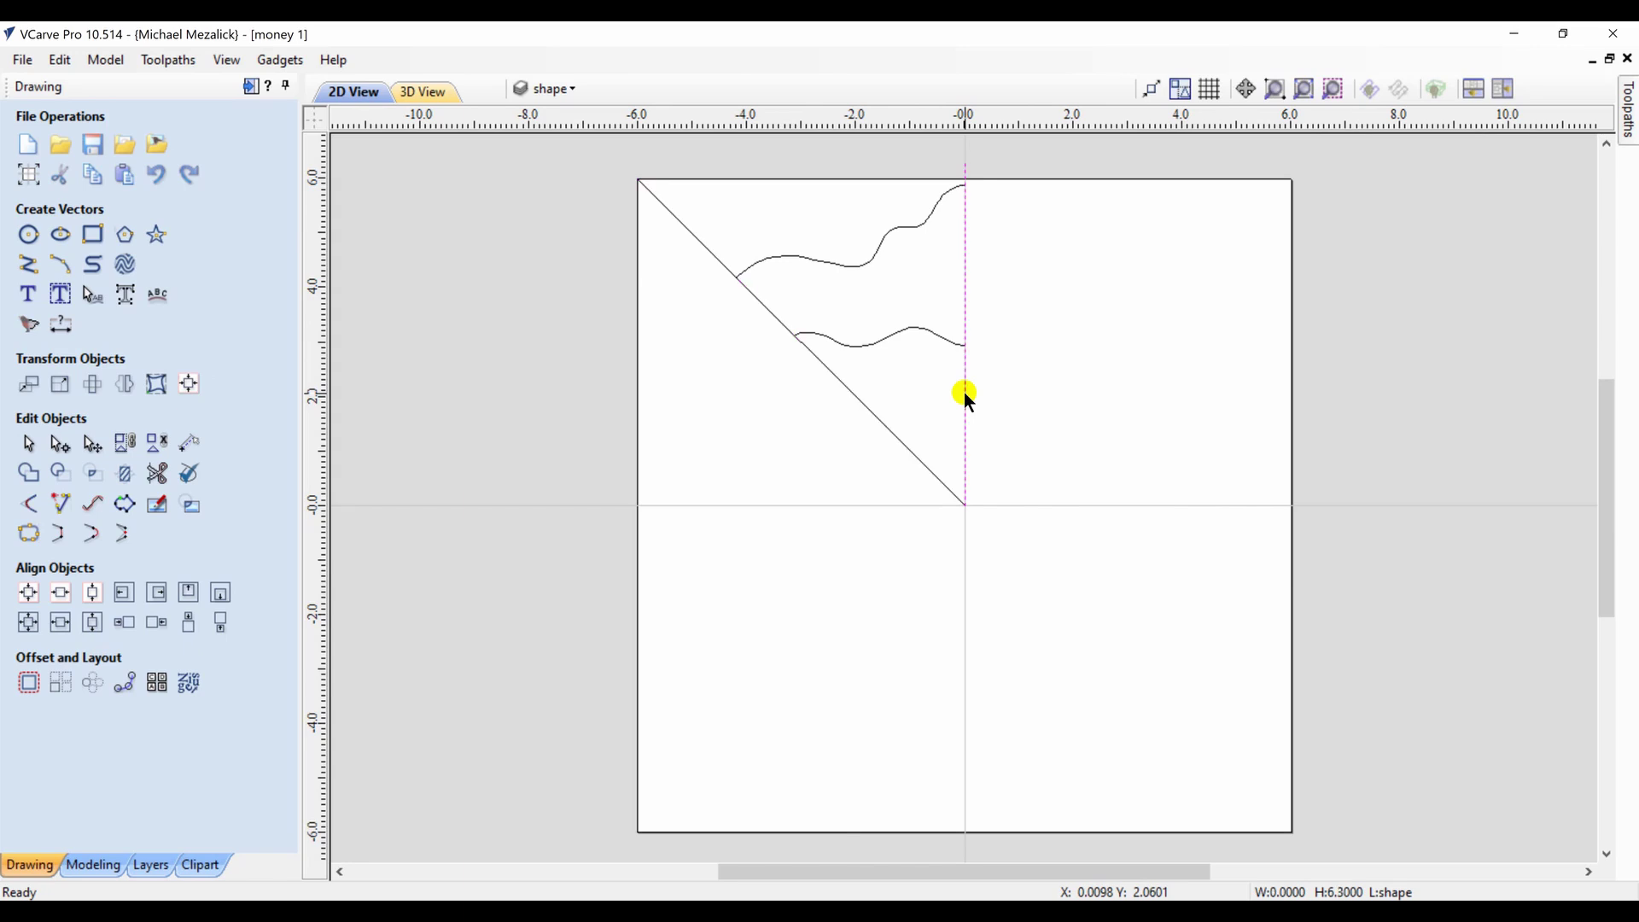
{"action": "left_click", "coordinate": [900, 440], "text": "shift"}
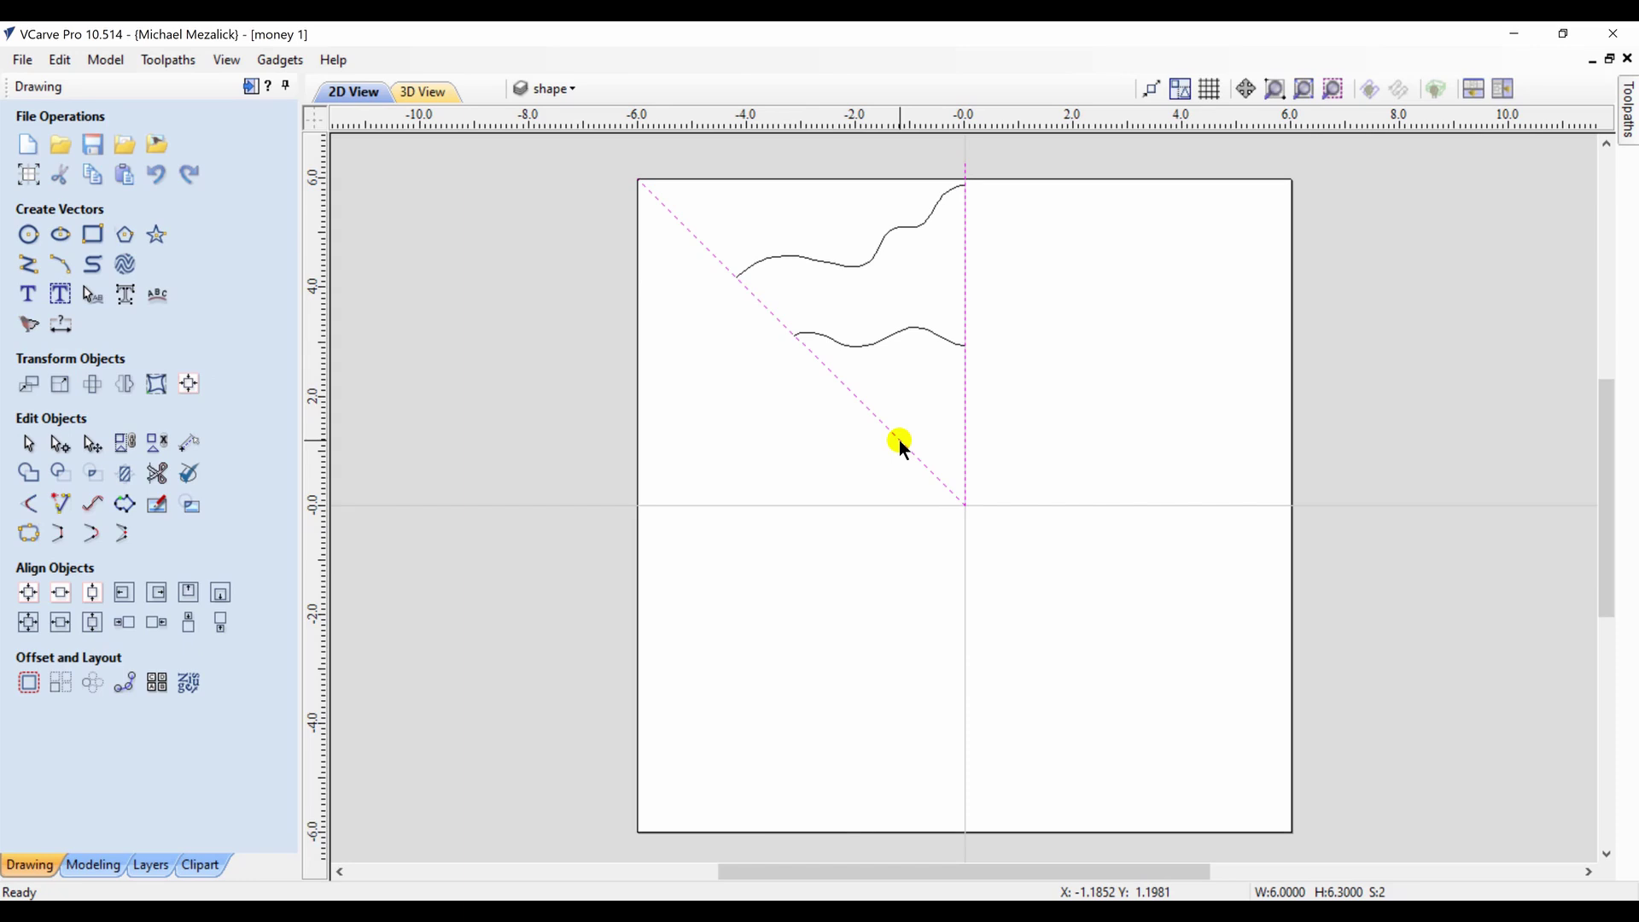
{"action": "key", "text": "Delete"}
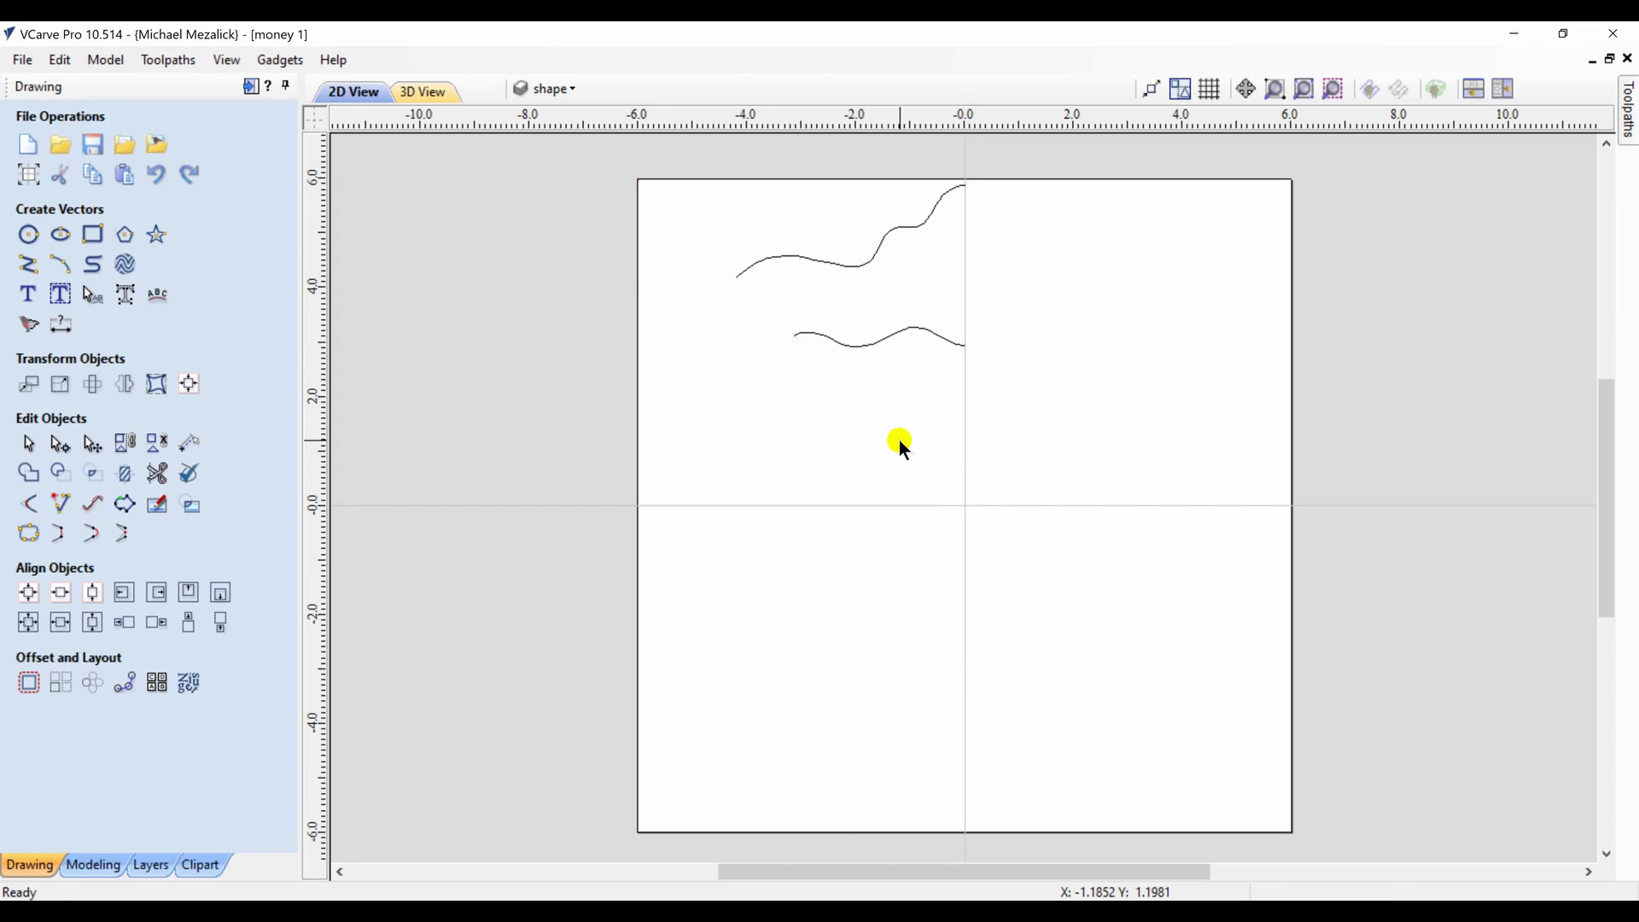
Mirror both wavy curves horizontally about the job center, keeping the originals and creating mirrored copies
{"action": "left_click", "coordinate": [893, 339]}
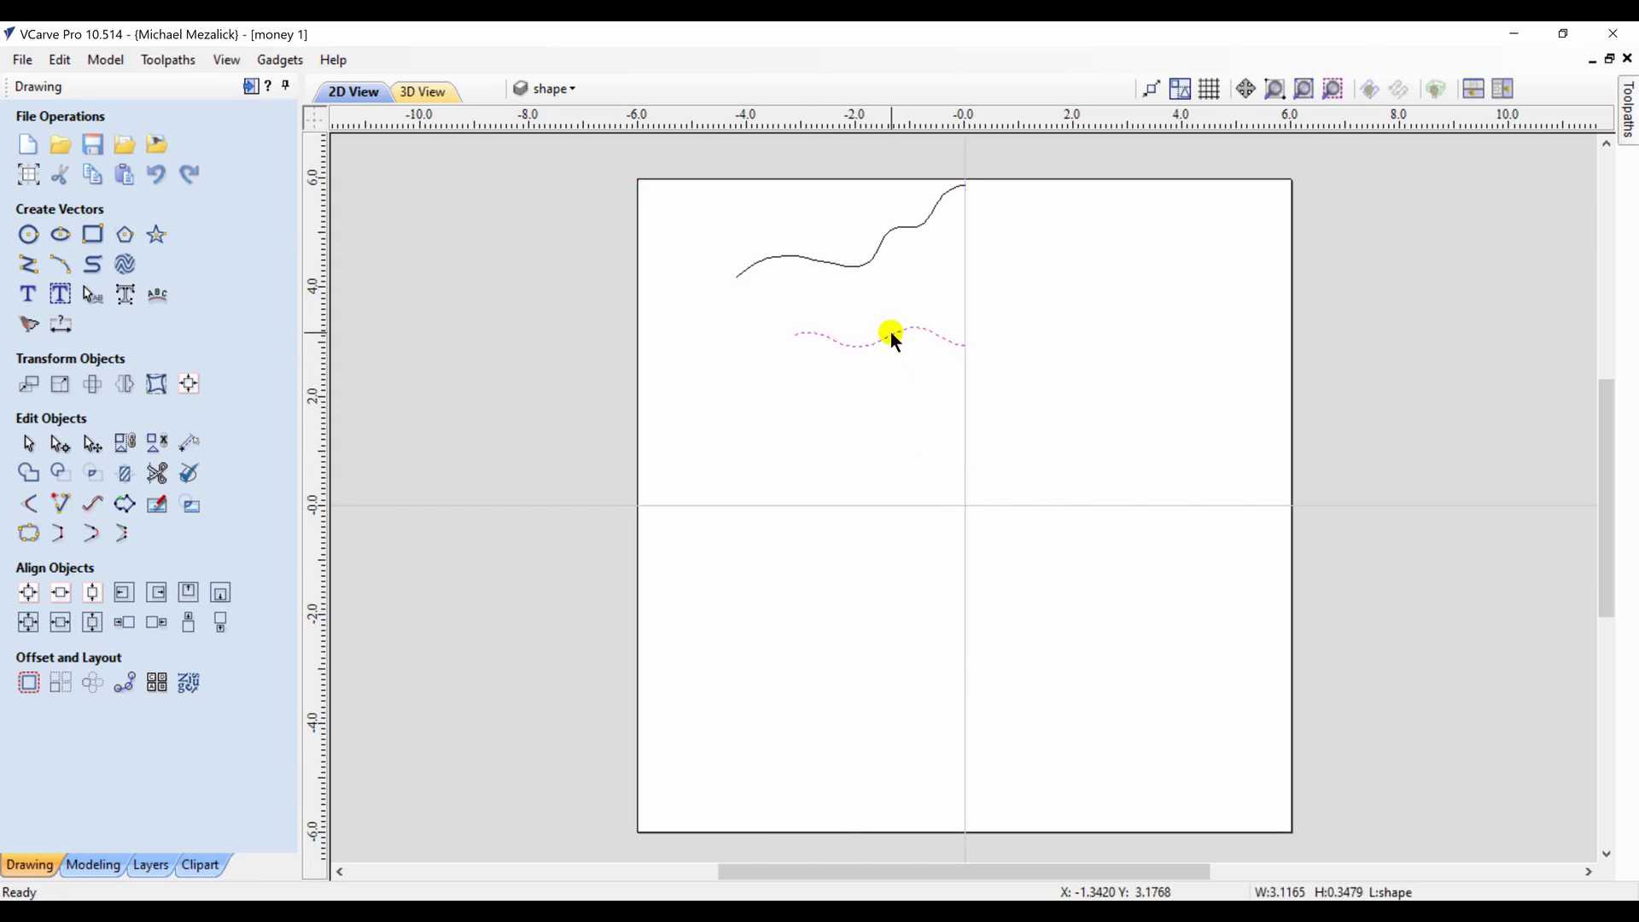
{"action": "left_click", "coordinate": [126, 384]}
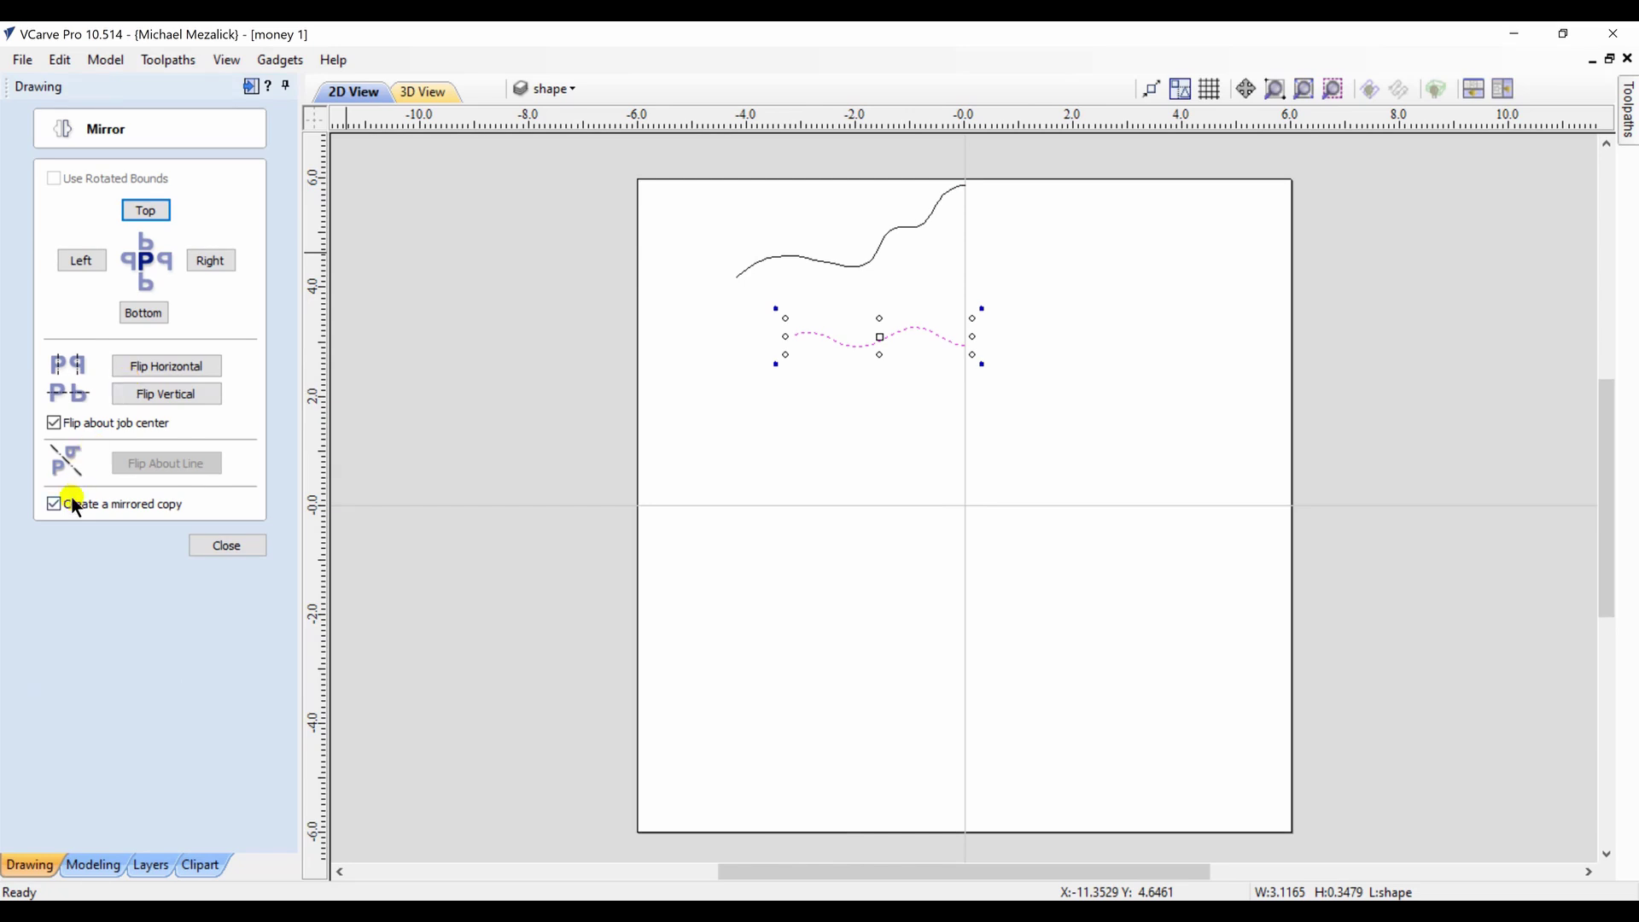
{"action": "left_click", "coordinate": [157, 367]}
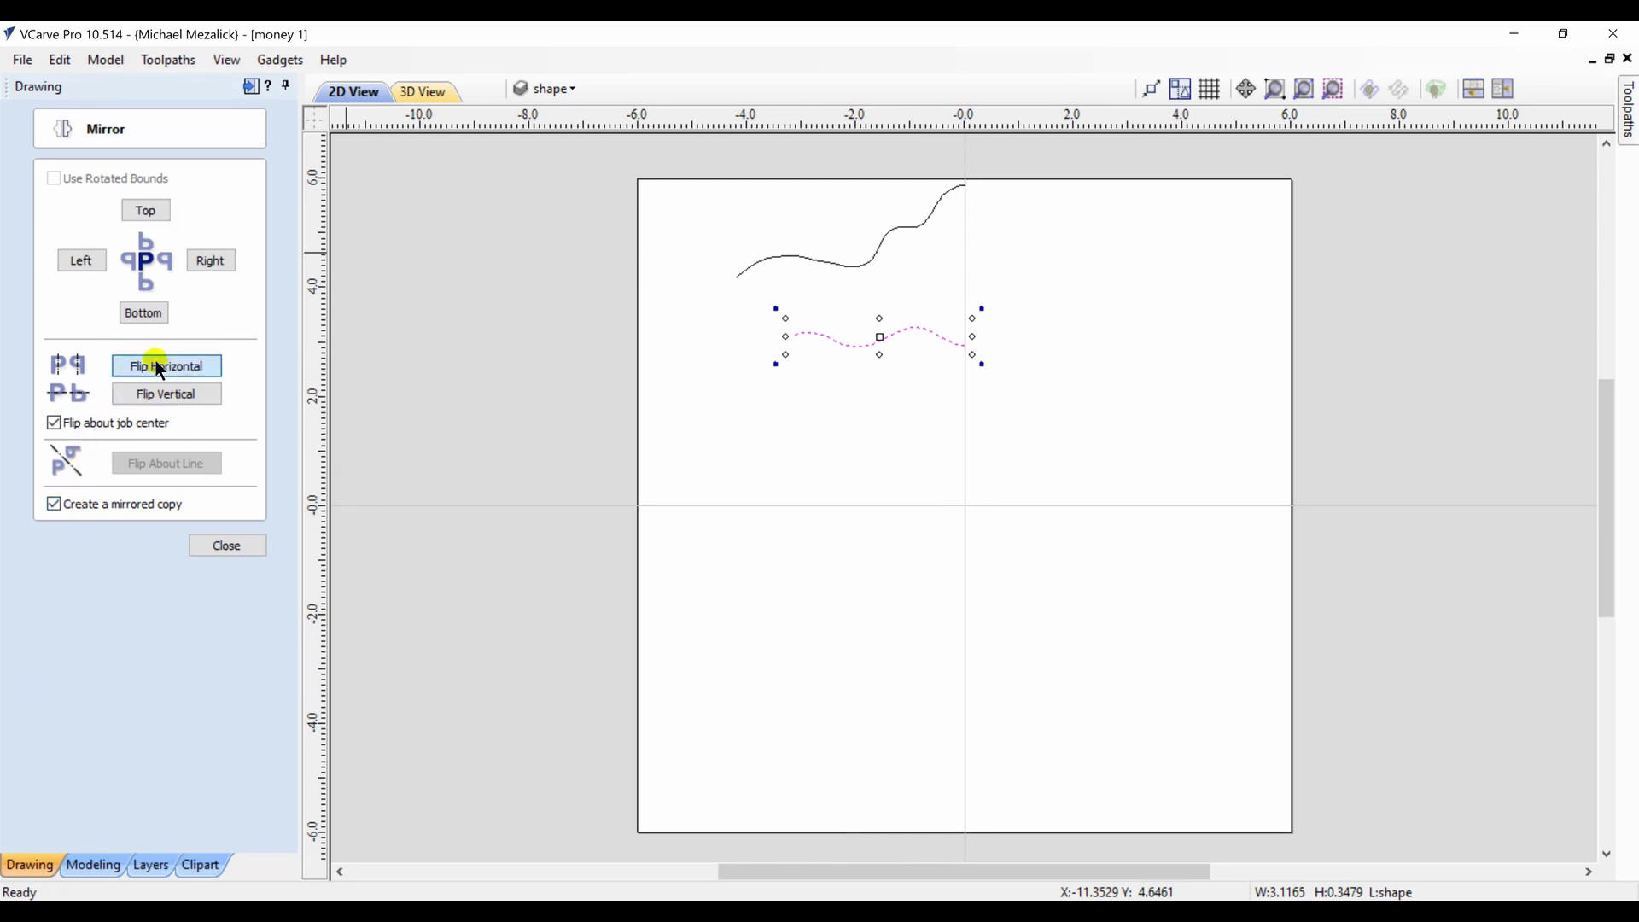
{"action": "left_click", "coordinate": [814, 260]}
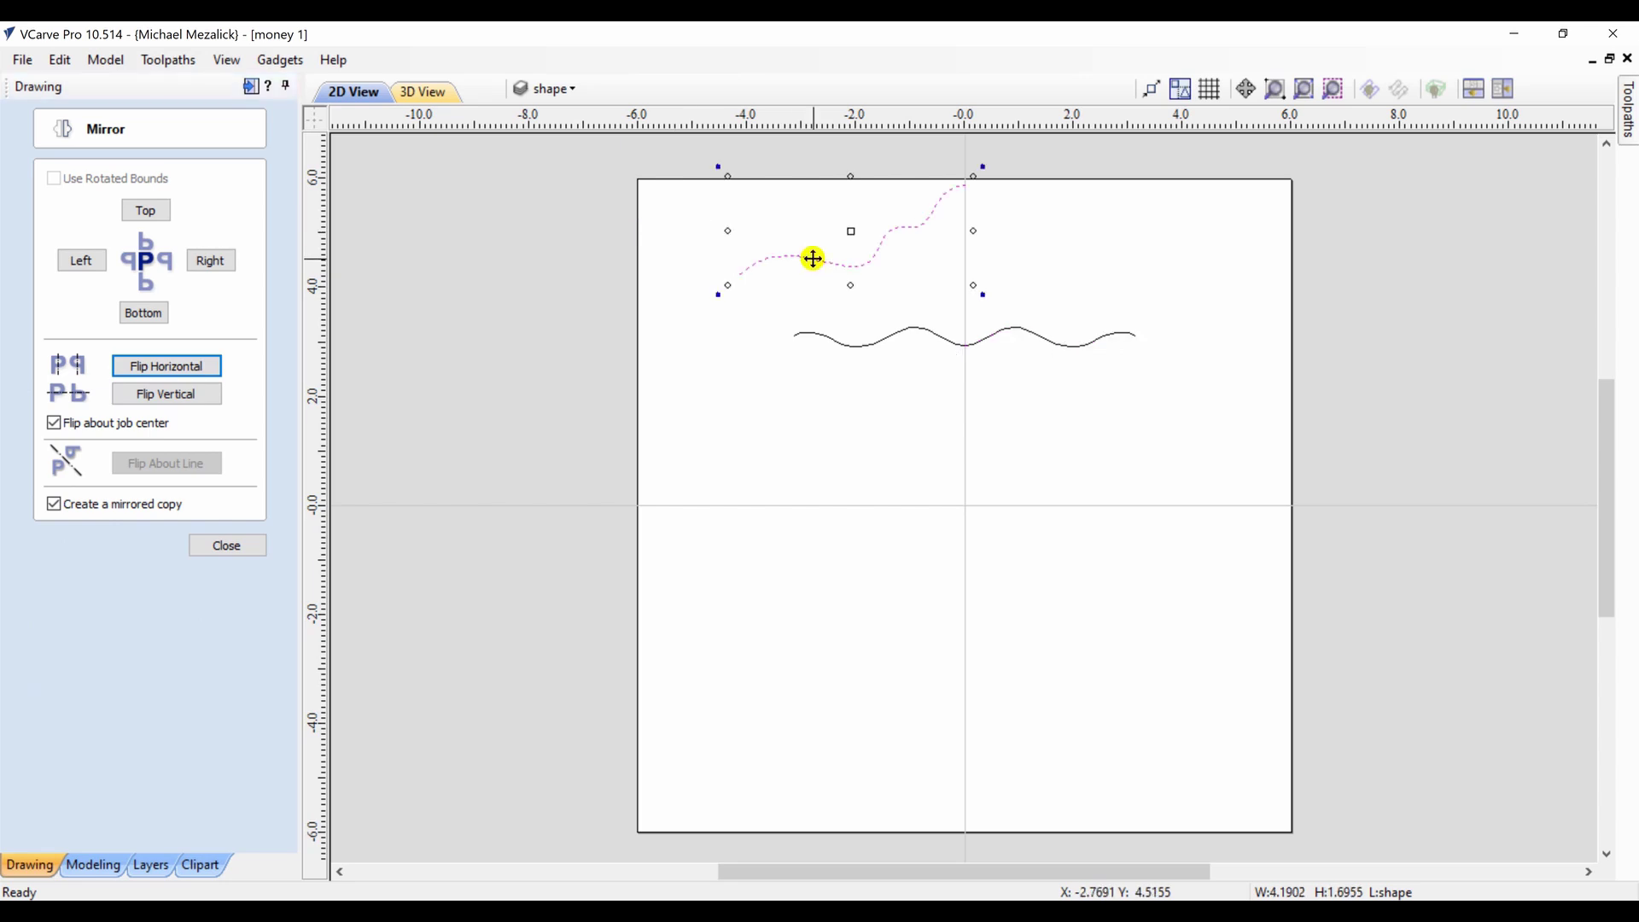
{"action": "left_click", "coordinate": [166, 368]}
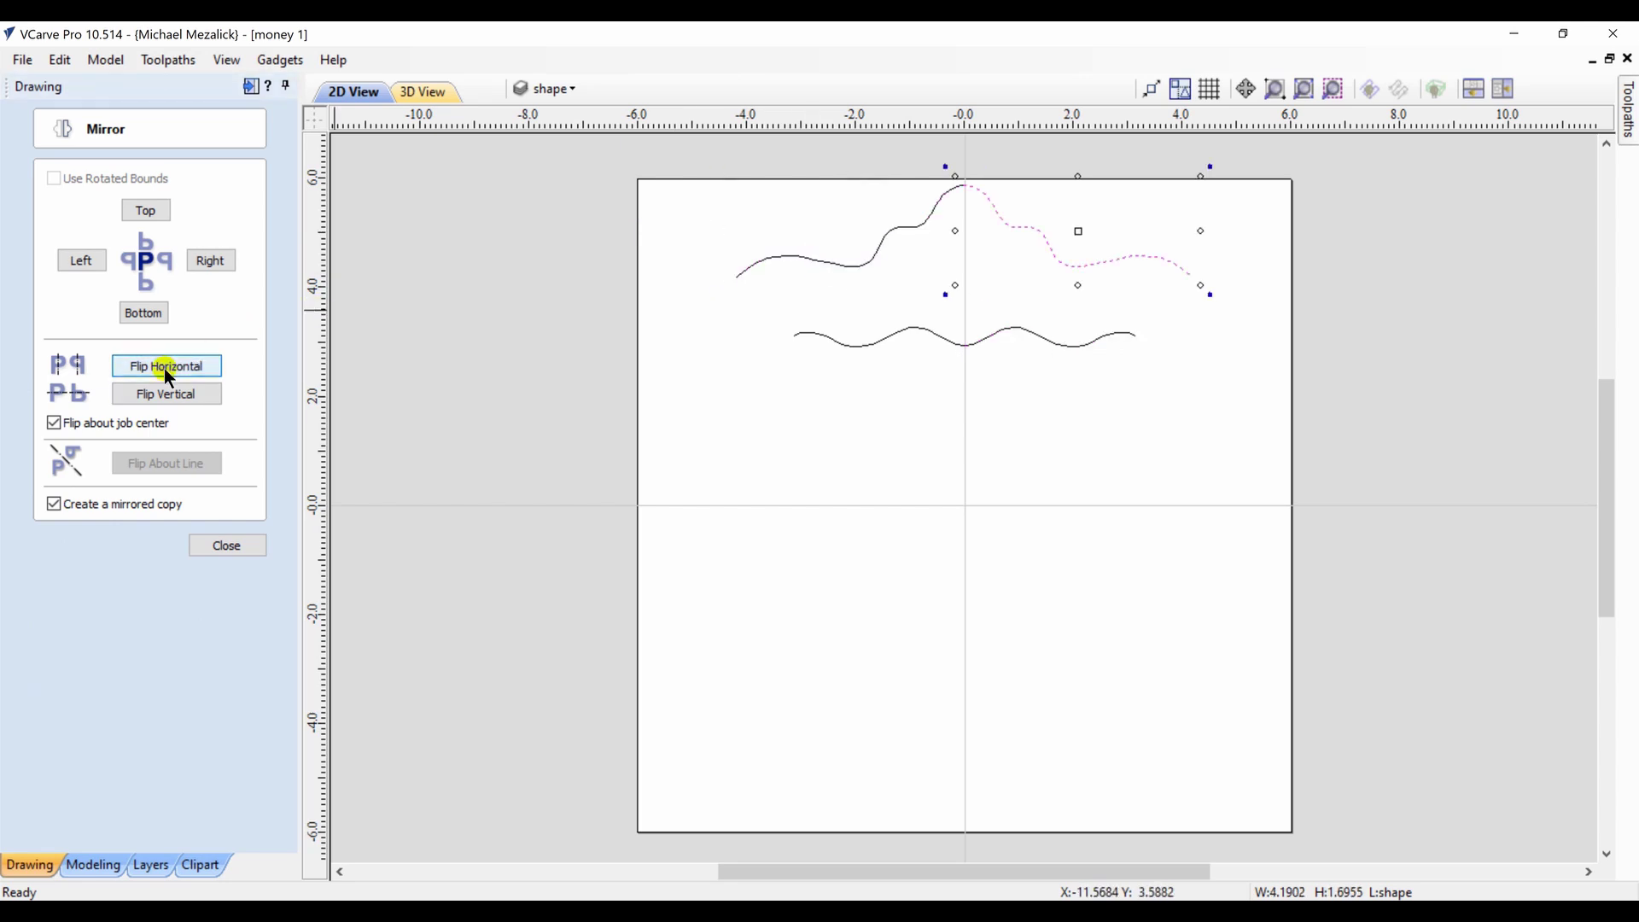
{"action": "left_click", "coordinate": [225, 546]}
Join each wavy curve with its mirrored half into one open vector by moving their end points to a common point
{"action": "left_click", "coordinate": [837, 265], "text": "shift"}
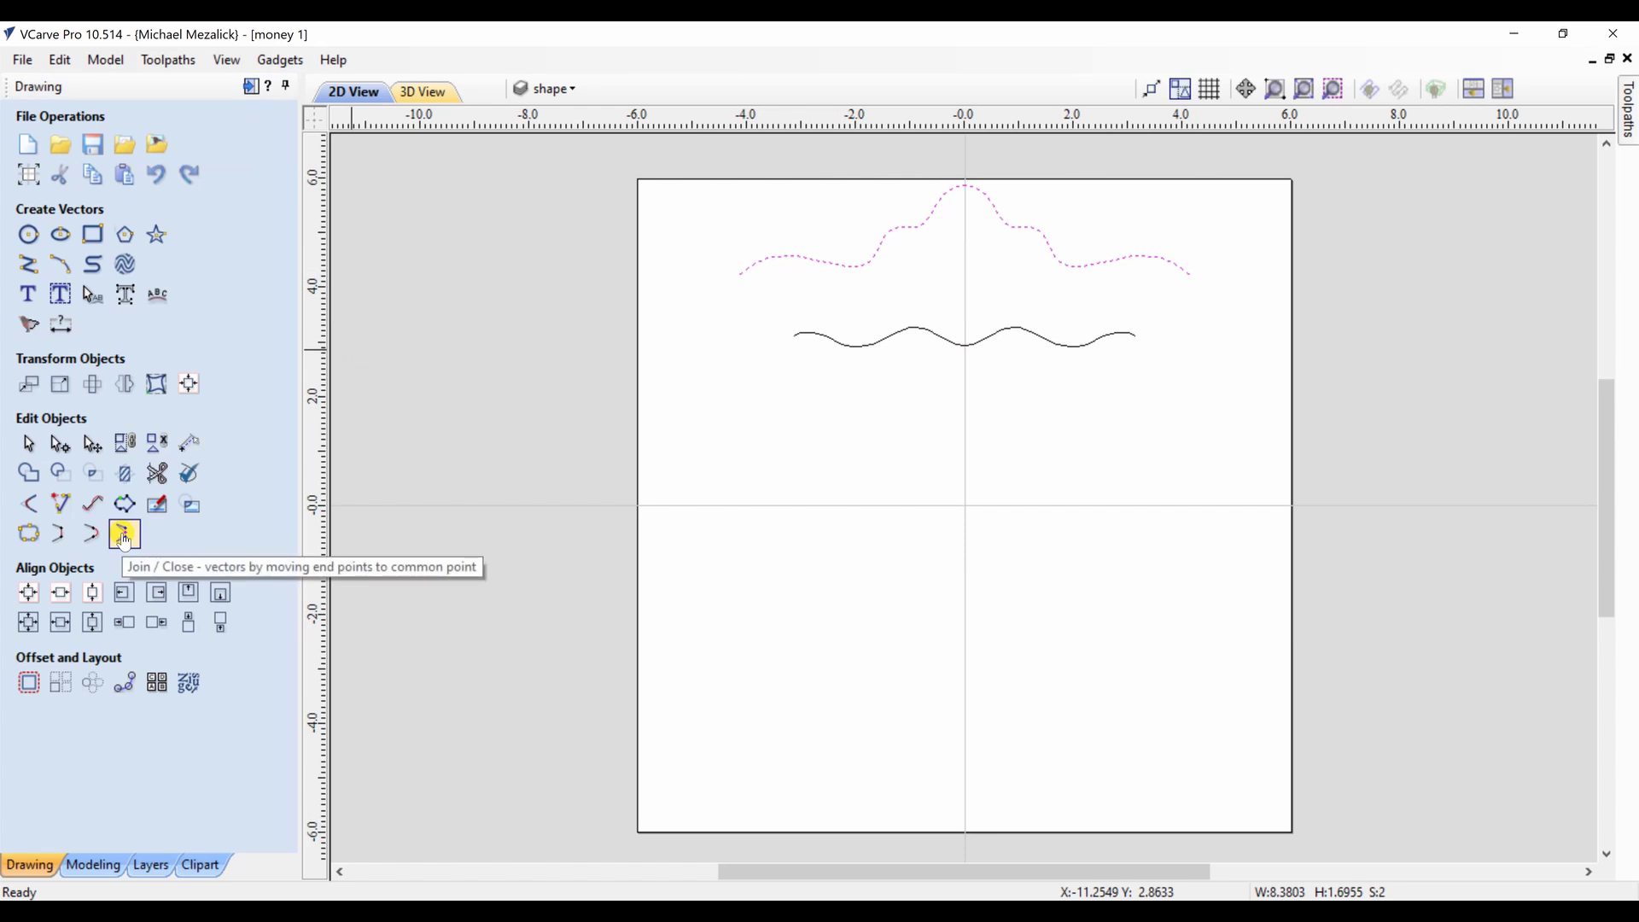
{"action": "left_click", "coordinate": [841, 338]}
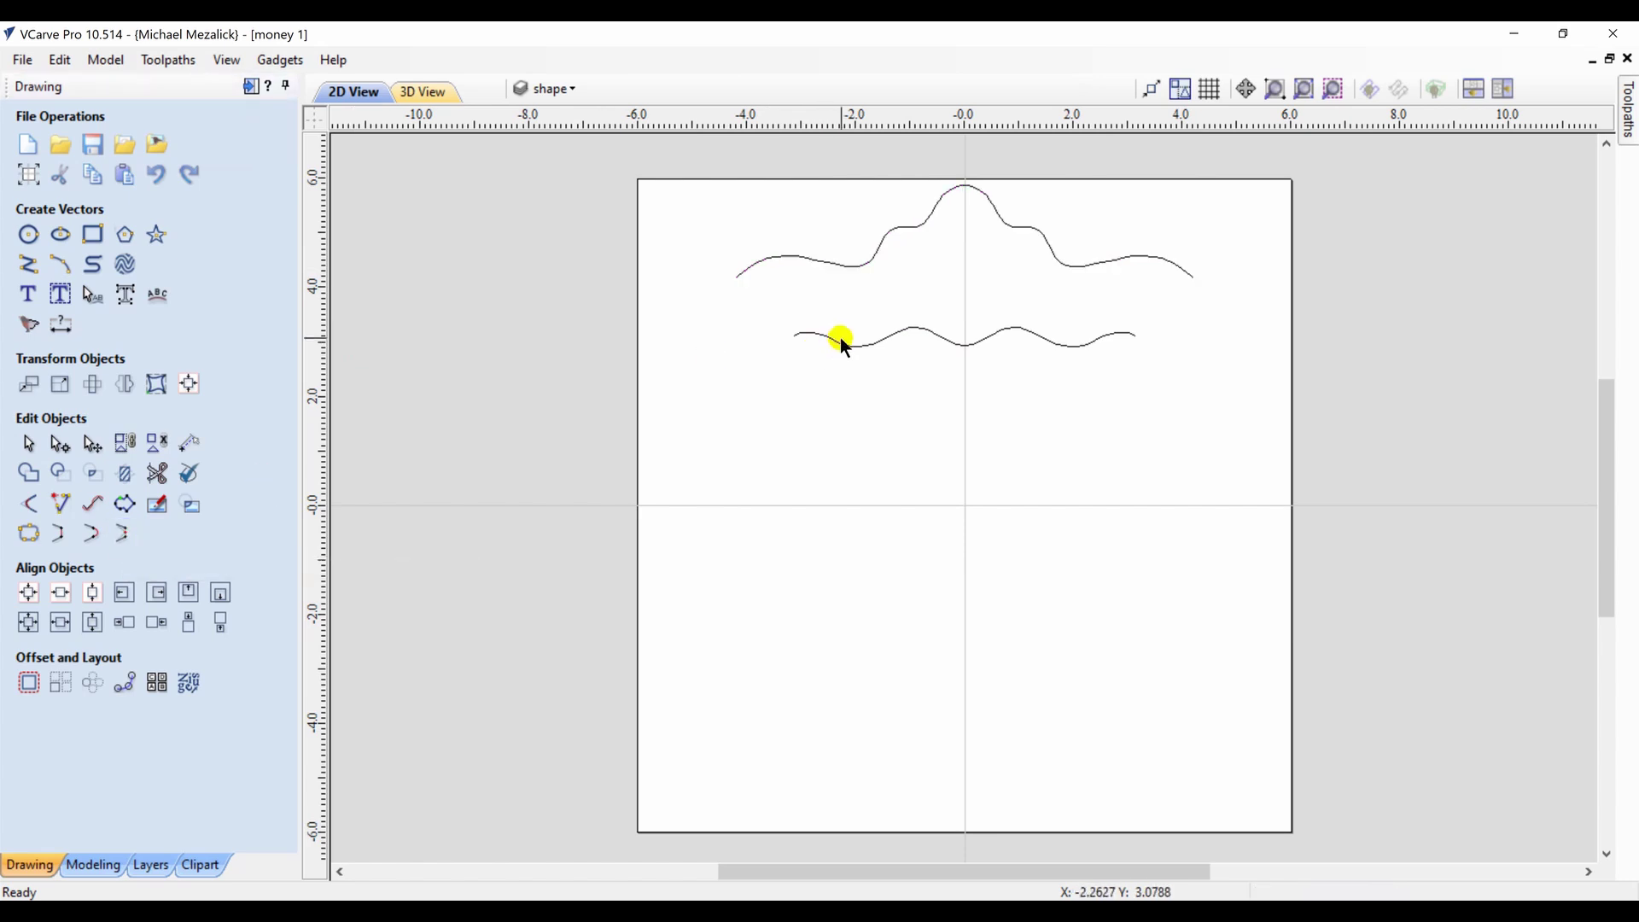
{"action": "left_click", "coordinate": [996, 335]}
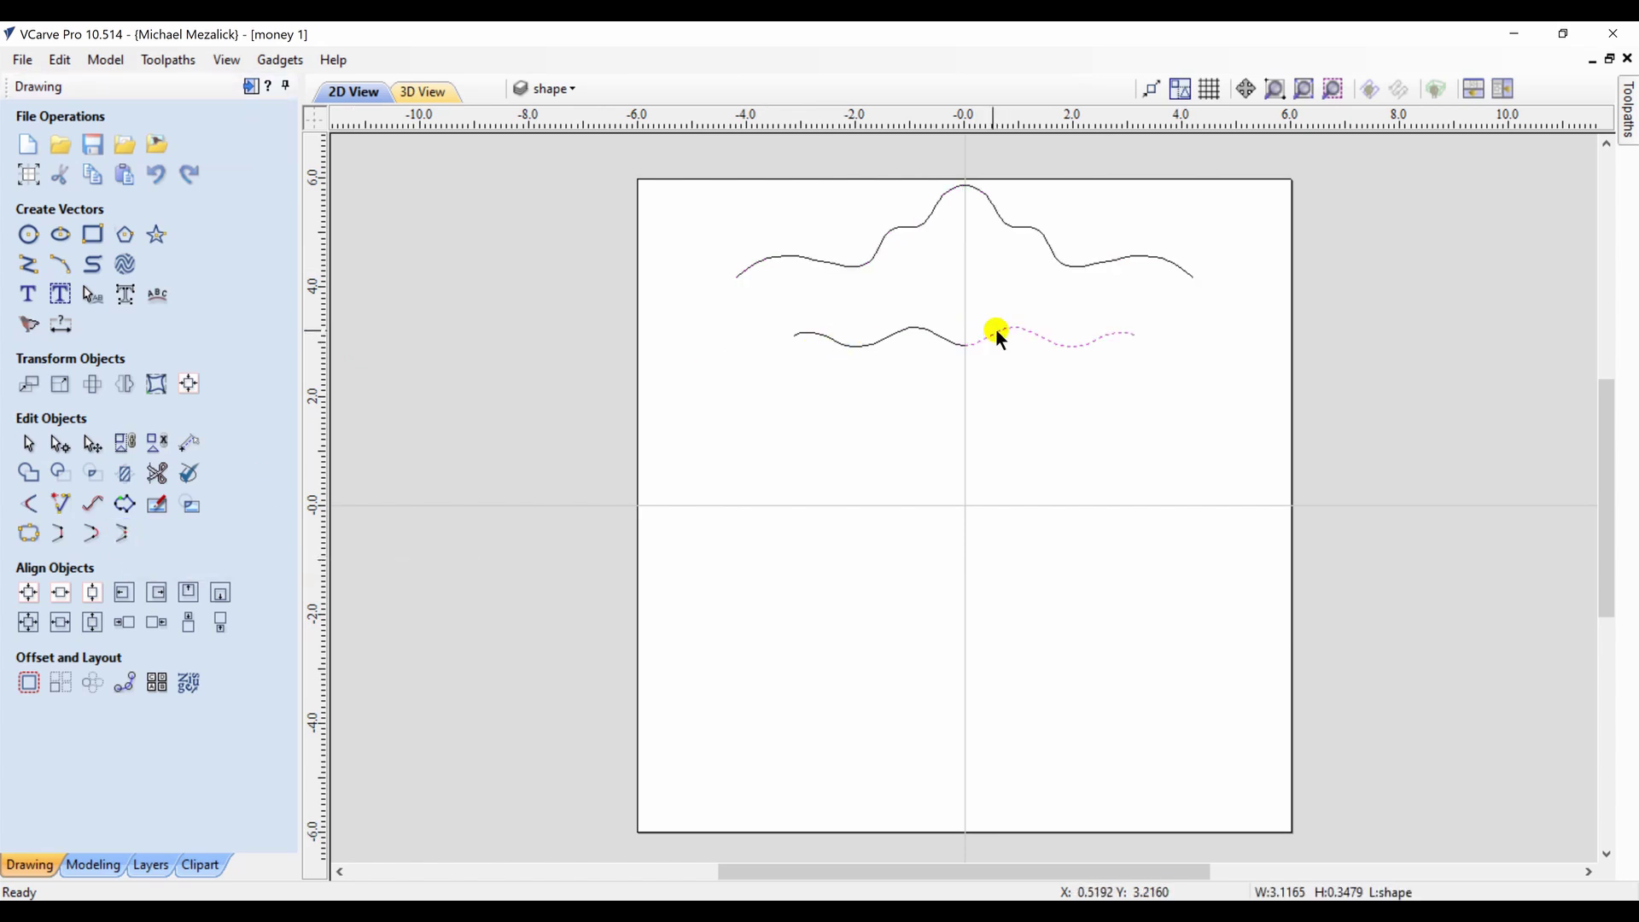
{"action": "left_click", "coordinate": [949, 340], "text": "shift"}
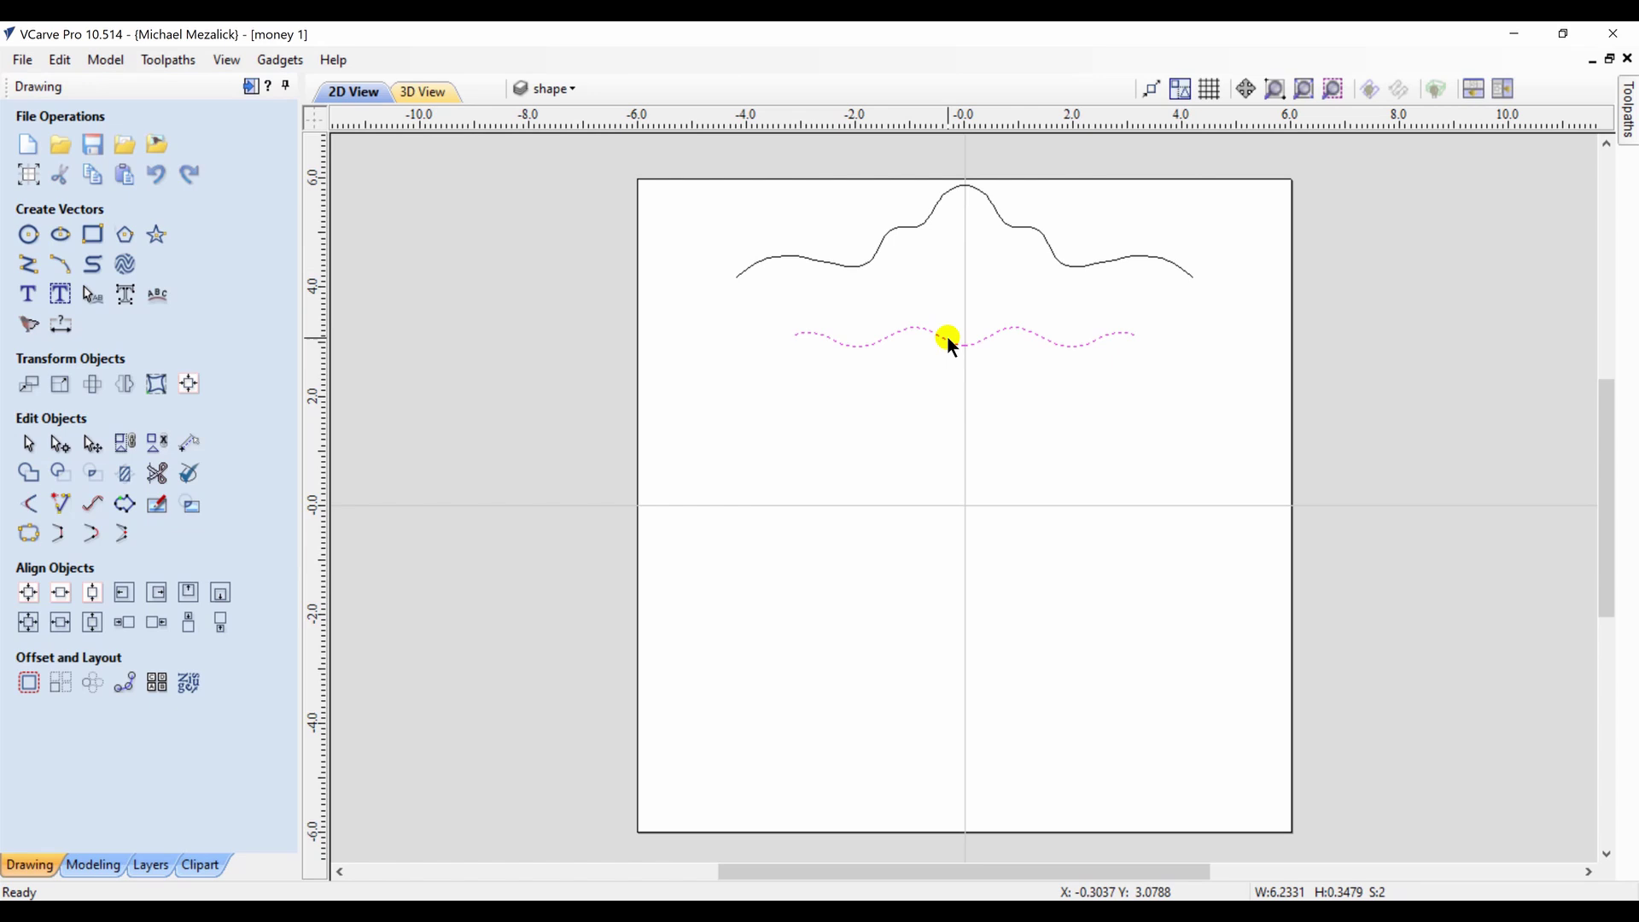
{"action": "left_click", "coordinate": [119, 538]}
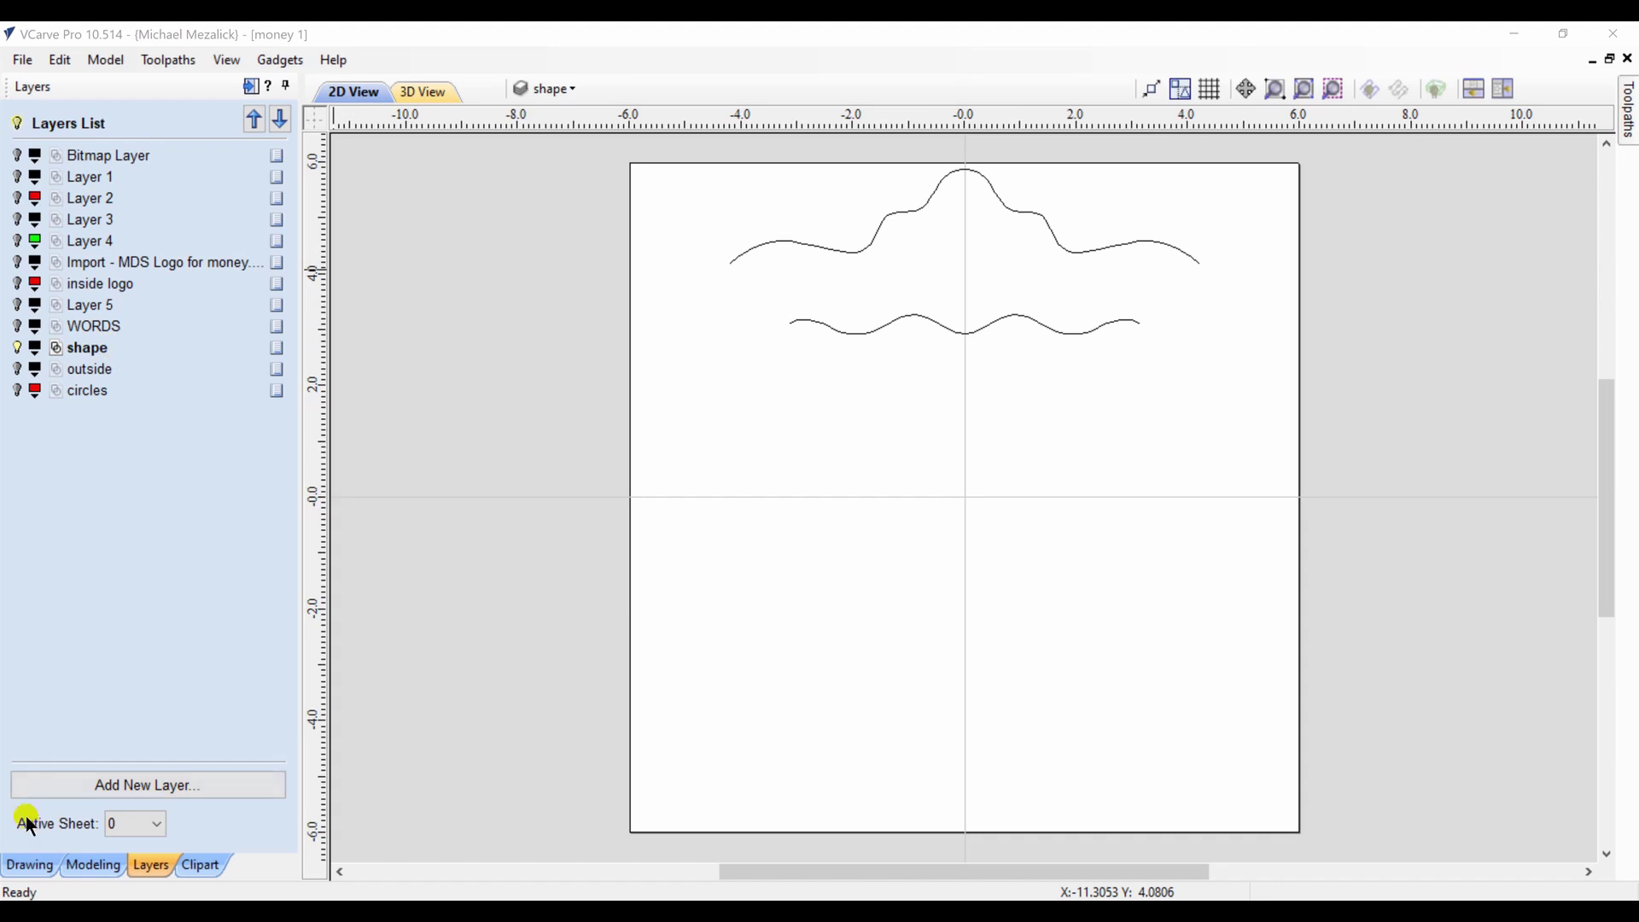
Draw a horizontal straight line about 9.1 inches long through the job's center, below the two wavy curves
{"action": "left_click", "coordinate": [21, 864]}
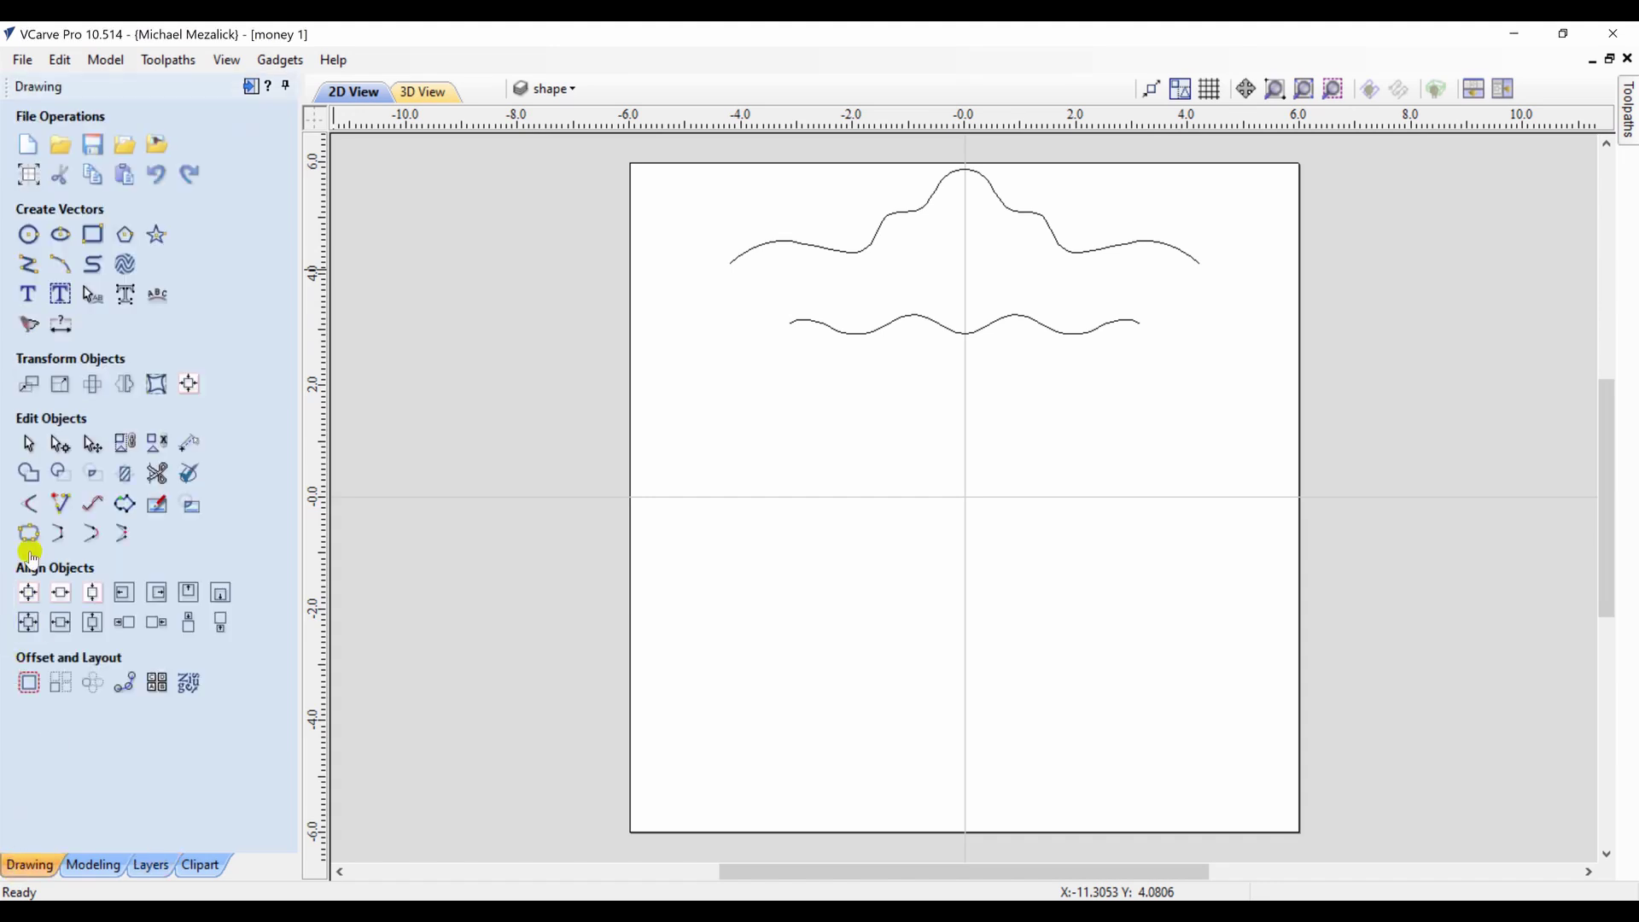
{"action": "left_click", "coordinate": [28, 264]}
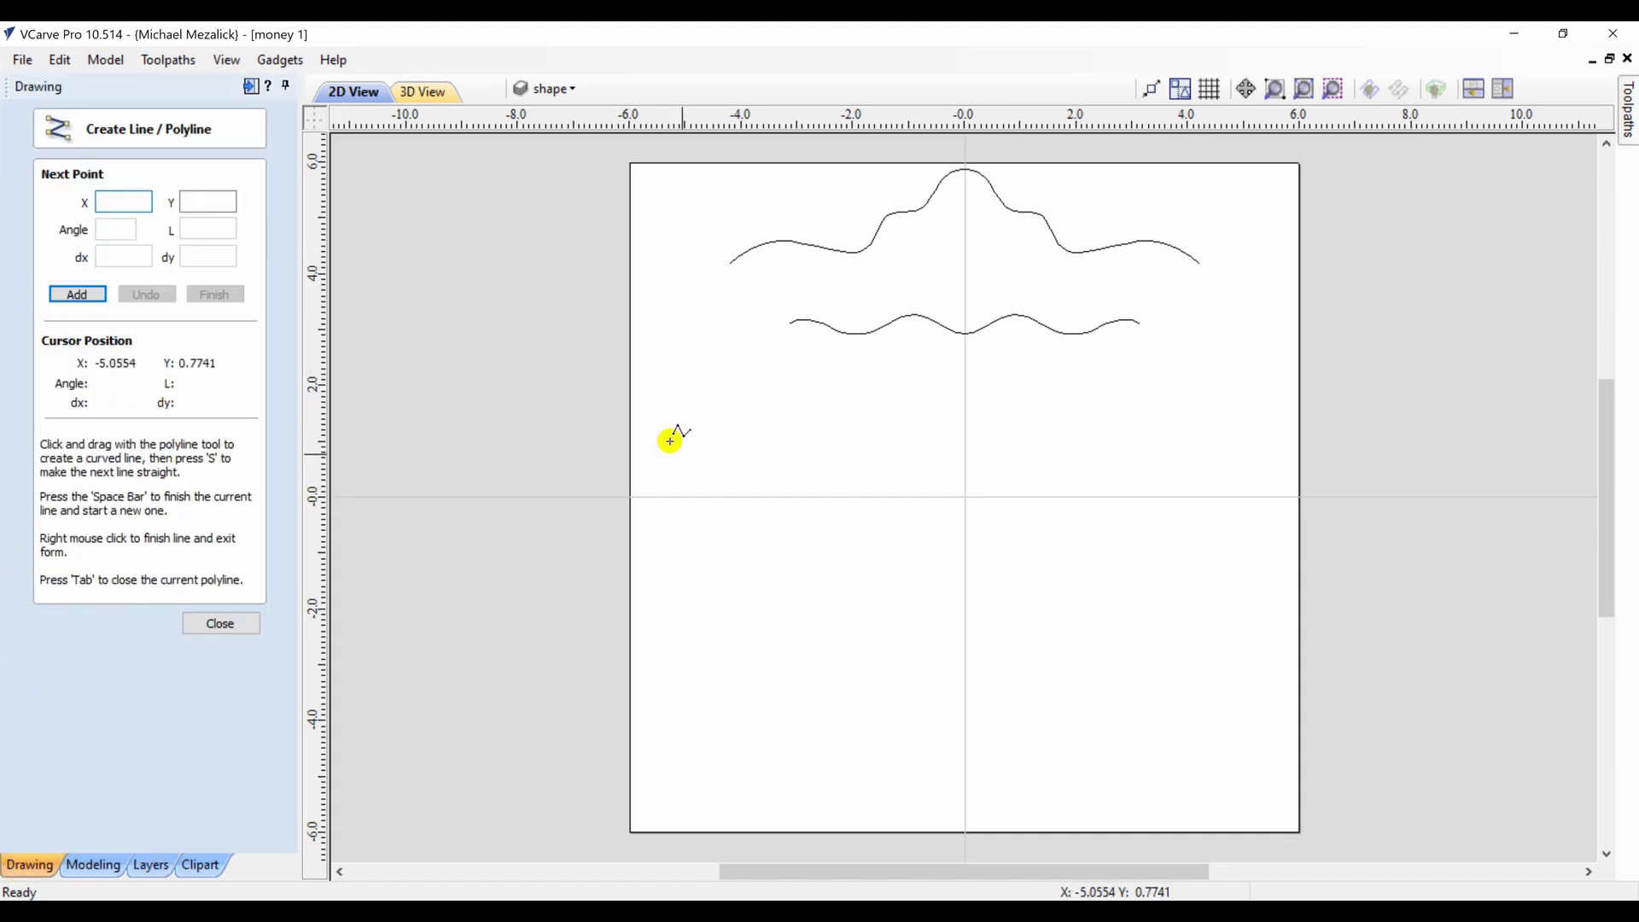
{"action": "left_click", "coordinate": [713, 495]}
{"action": "left_click", "coordinate": [1219, 489]}
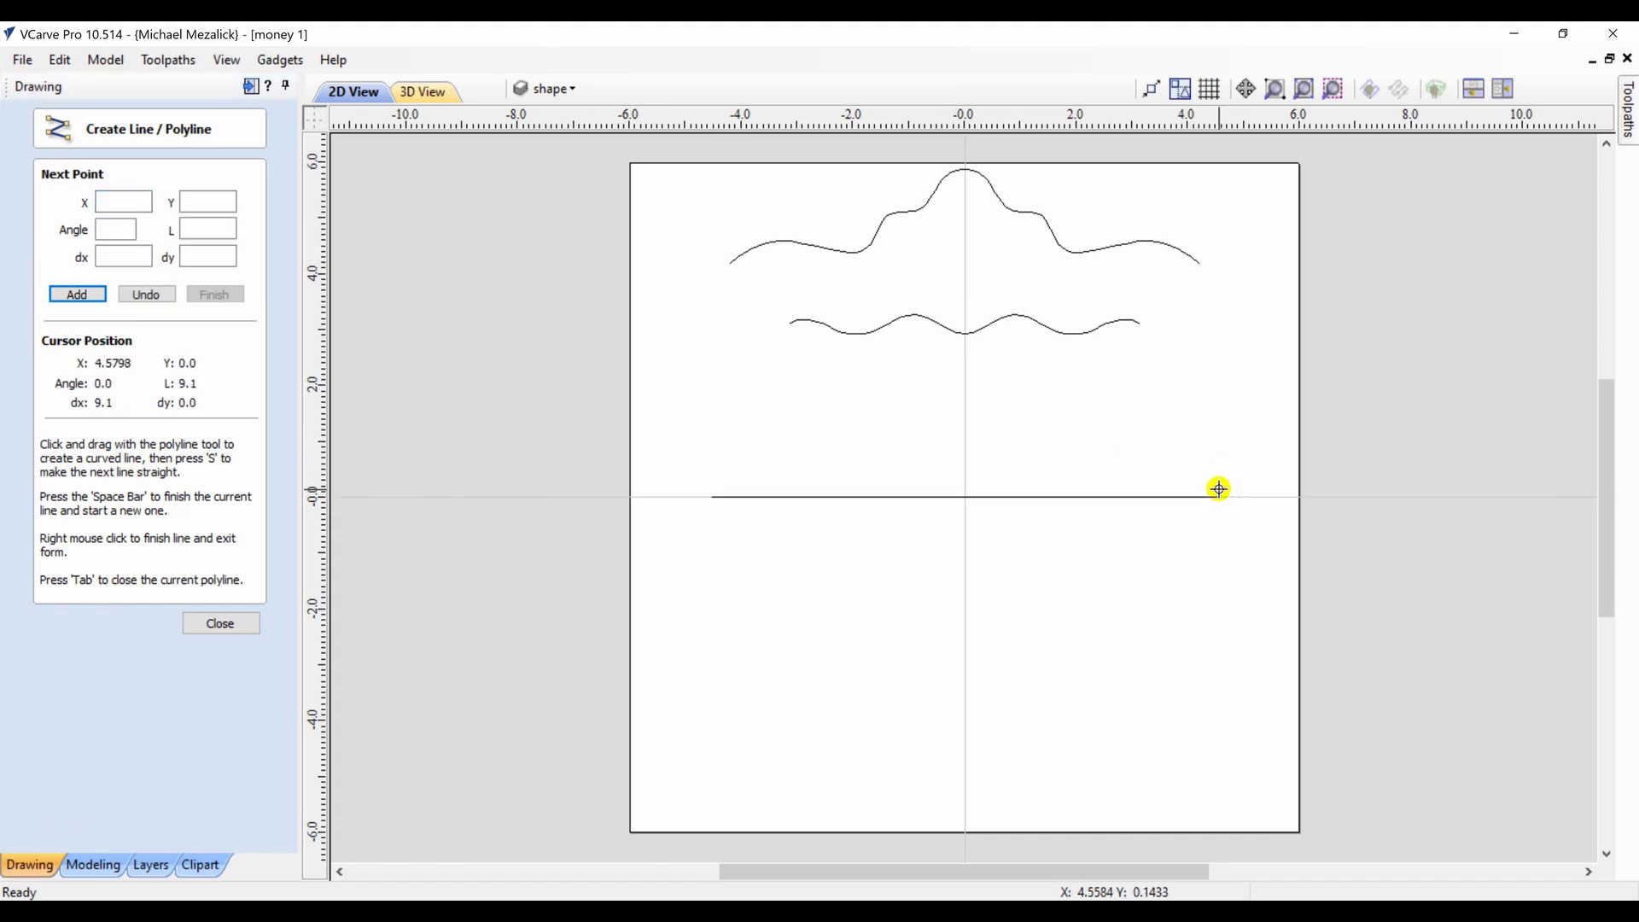
{"action": "key", "text": "space"}
{"action": "left_click", "coordinate": [209, 618]}
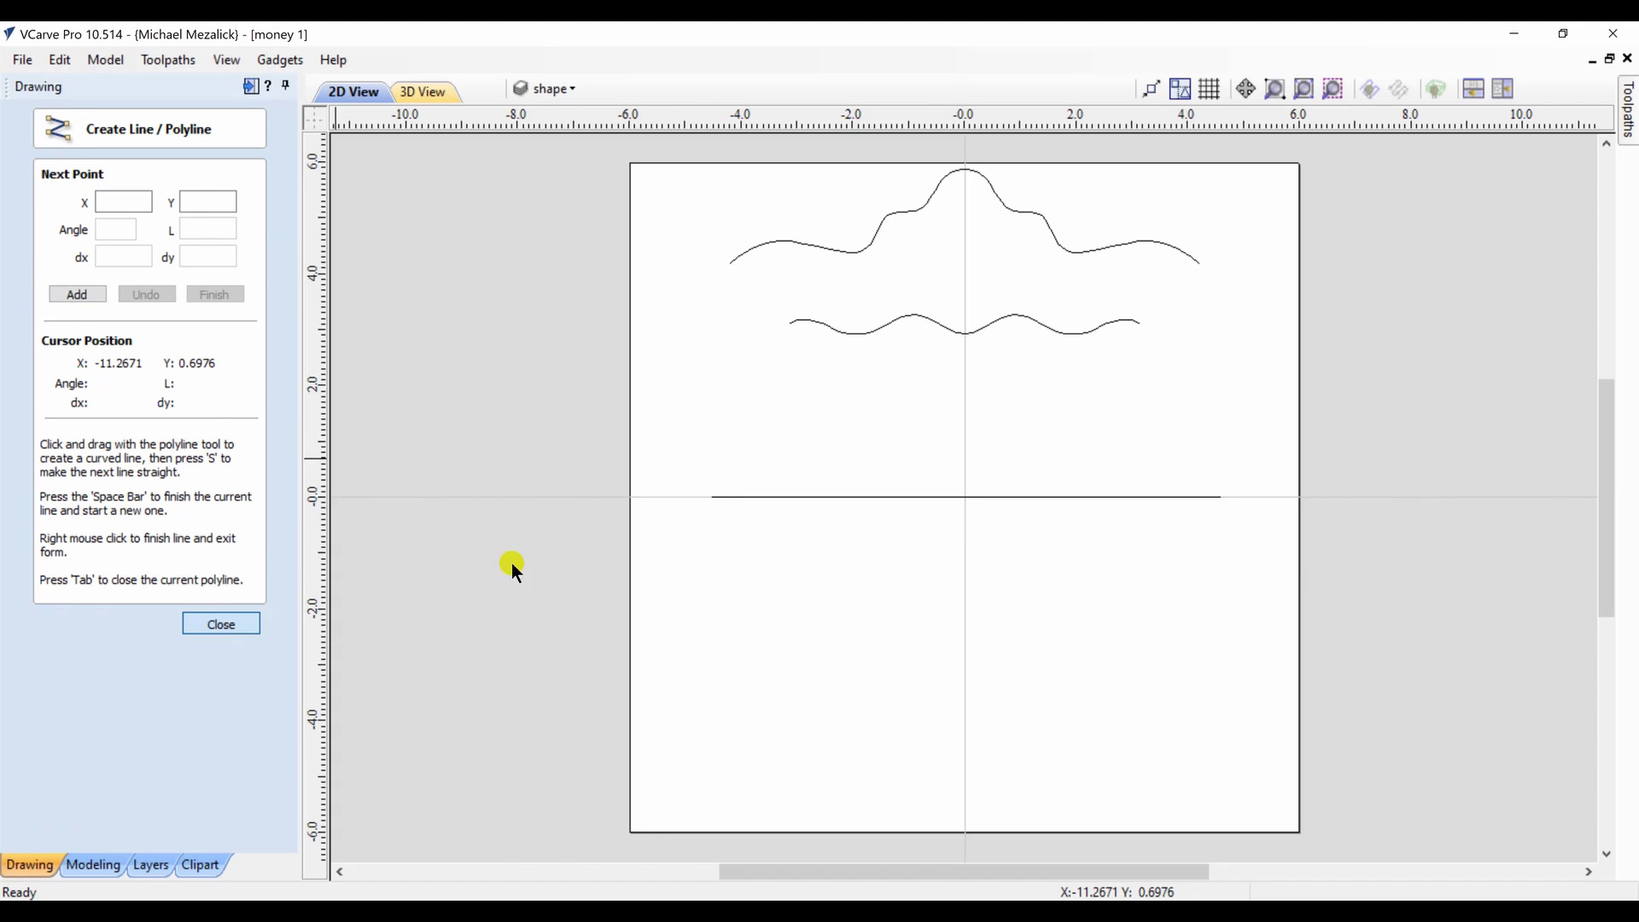
Array-copy the horizontal line into 10 rows and 1 column with a 0.2 inch gap
{"action": "left_click", "coordinate": [729, 496]}
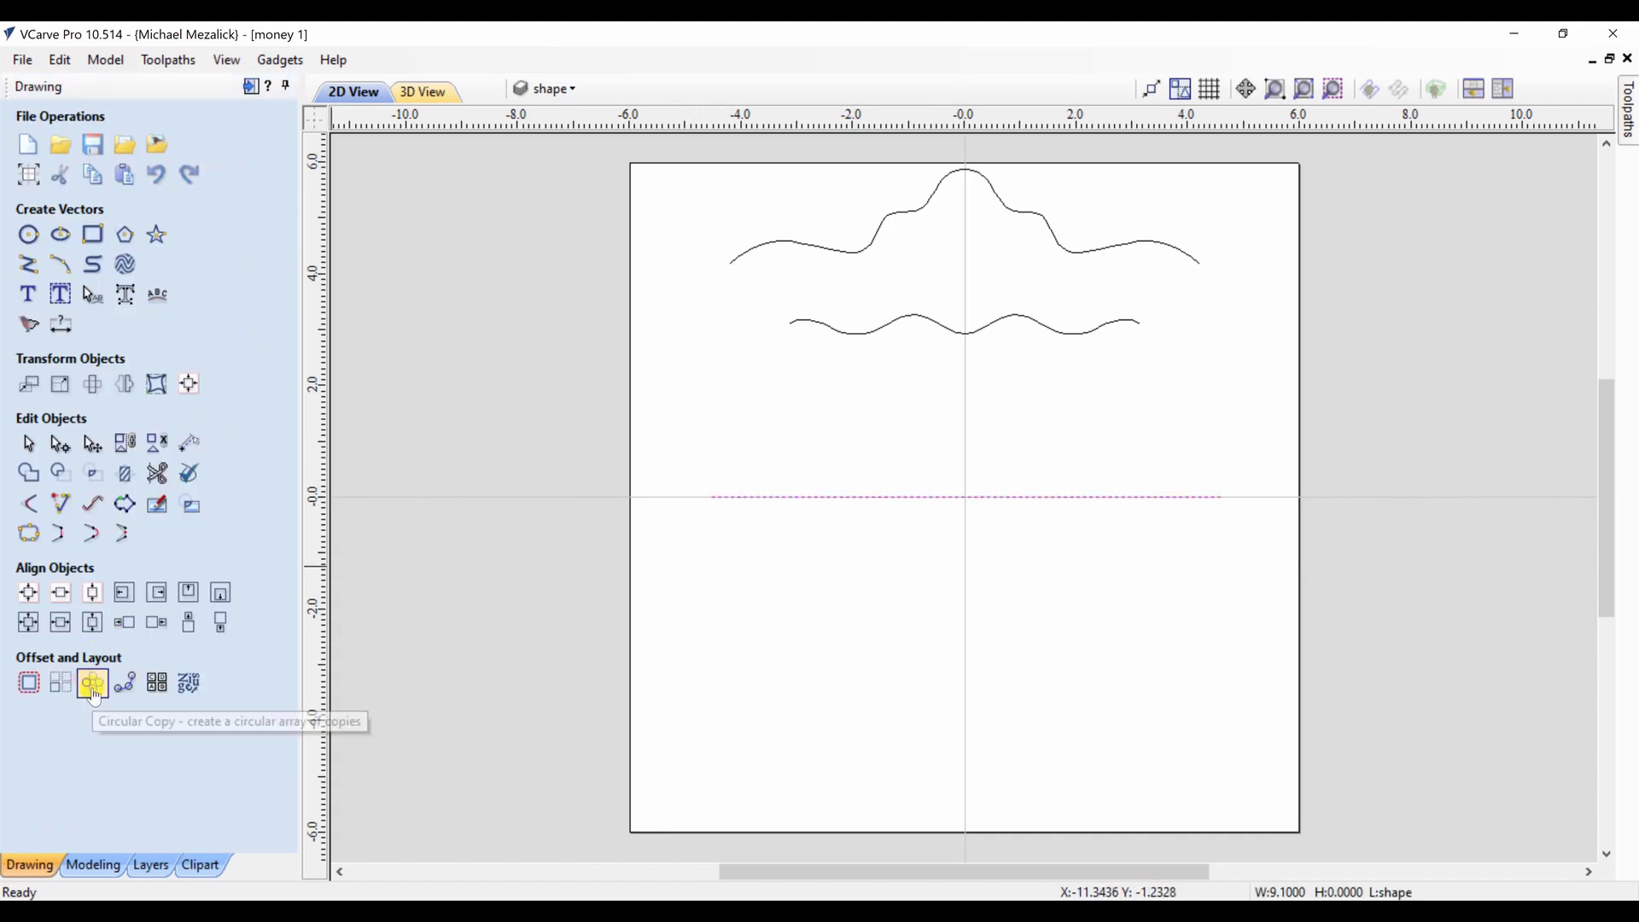
{"action": "left_click", "coordinate": [65, 681]}
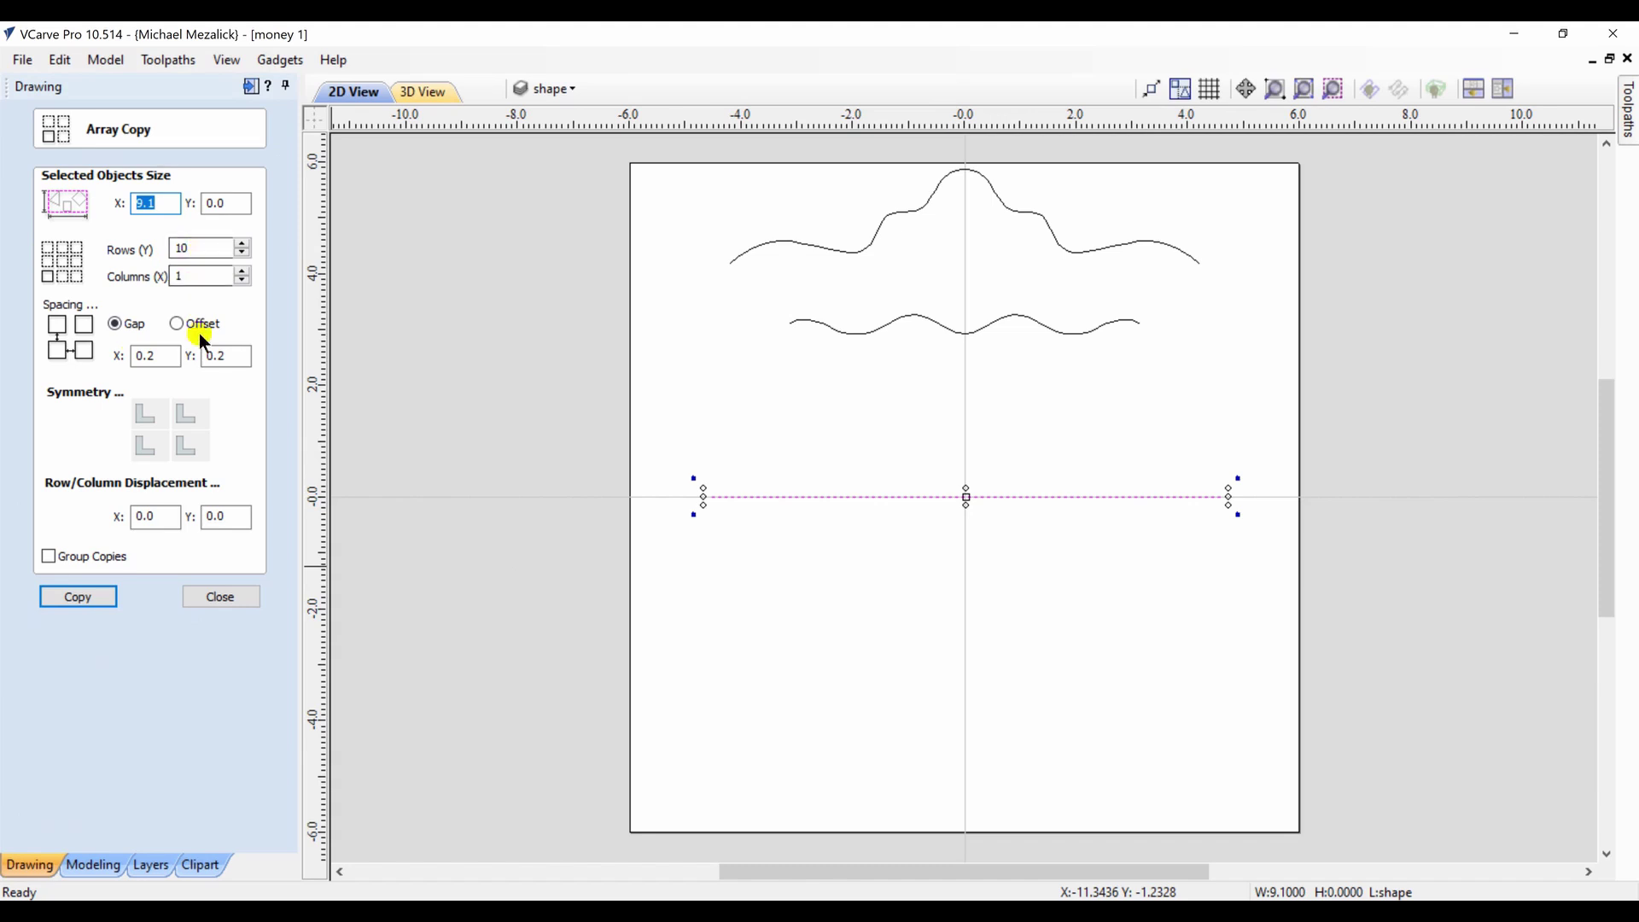
{"action": "left_click", "coordinate": [79, 597]}
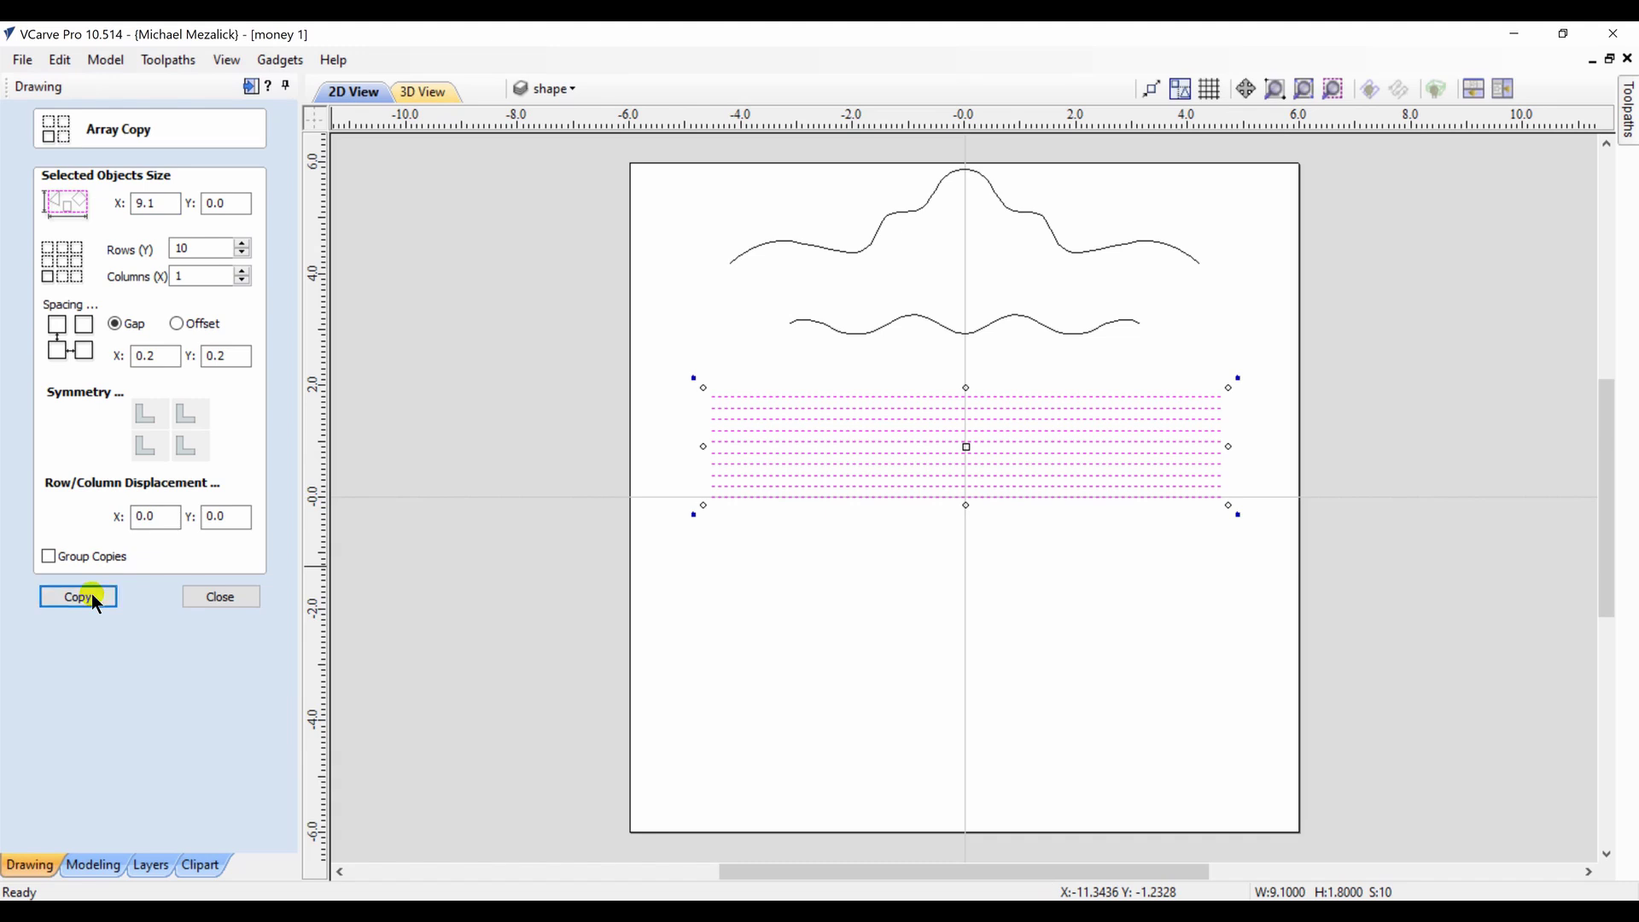
{"action": "left_click", "coordinate": [218, 597]}
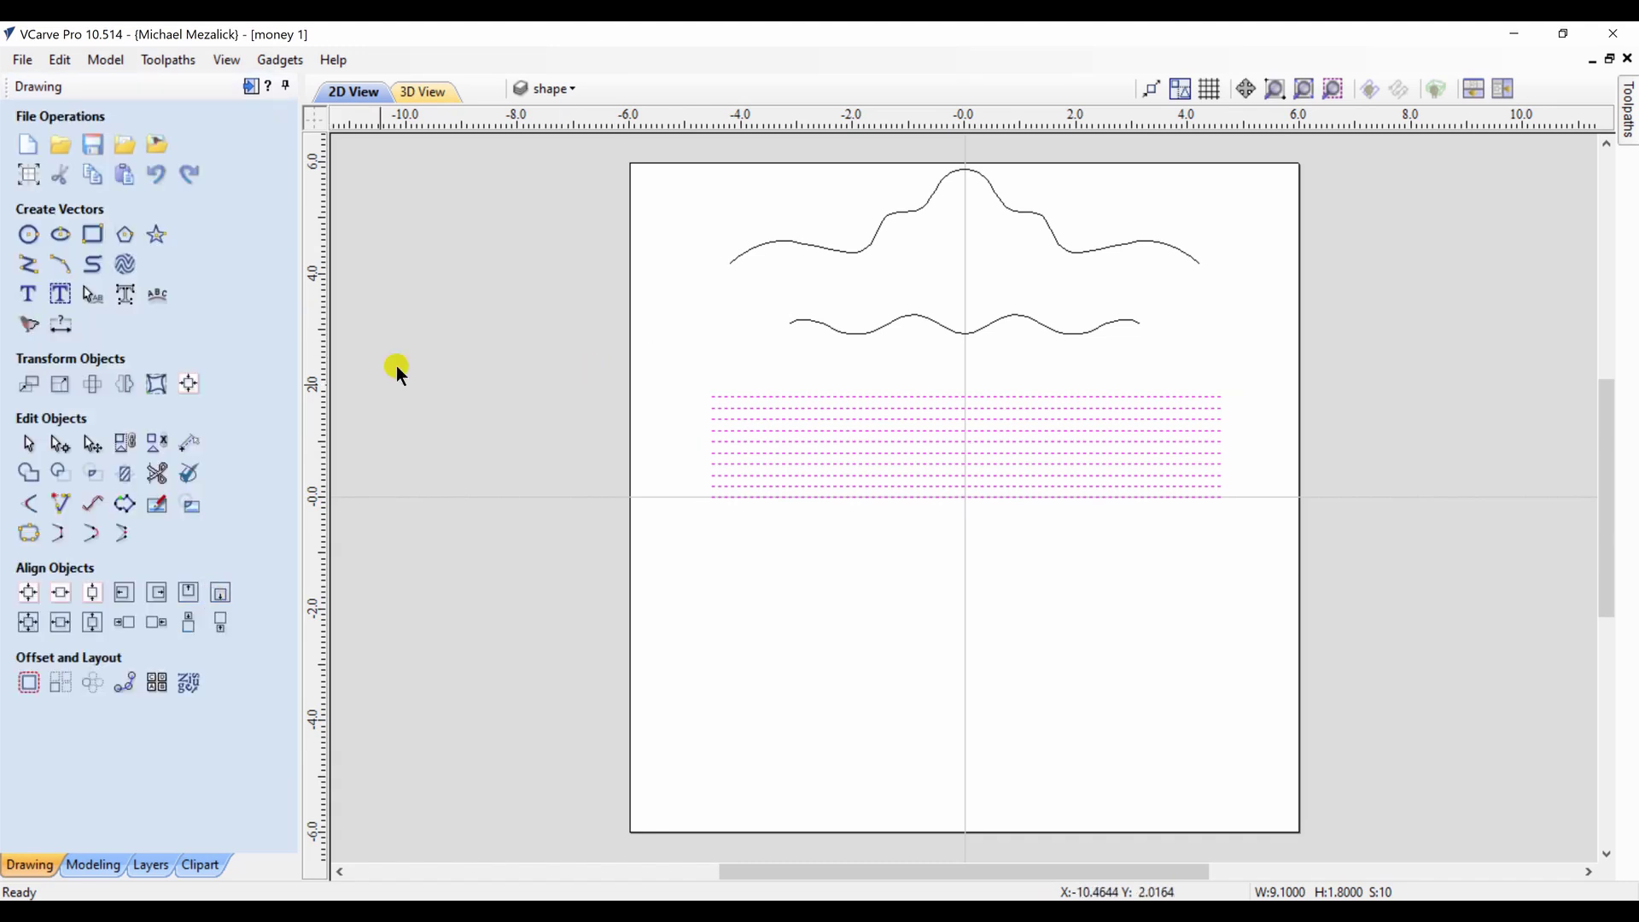
Distort the ten horizontal lines between the upper and lower wavy curves and bake the distortion
{"action": "left_click", "coordinate": [188, 386]}
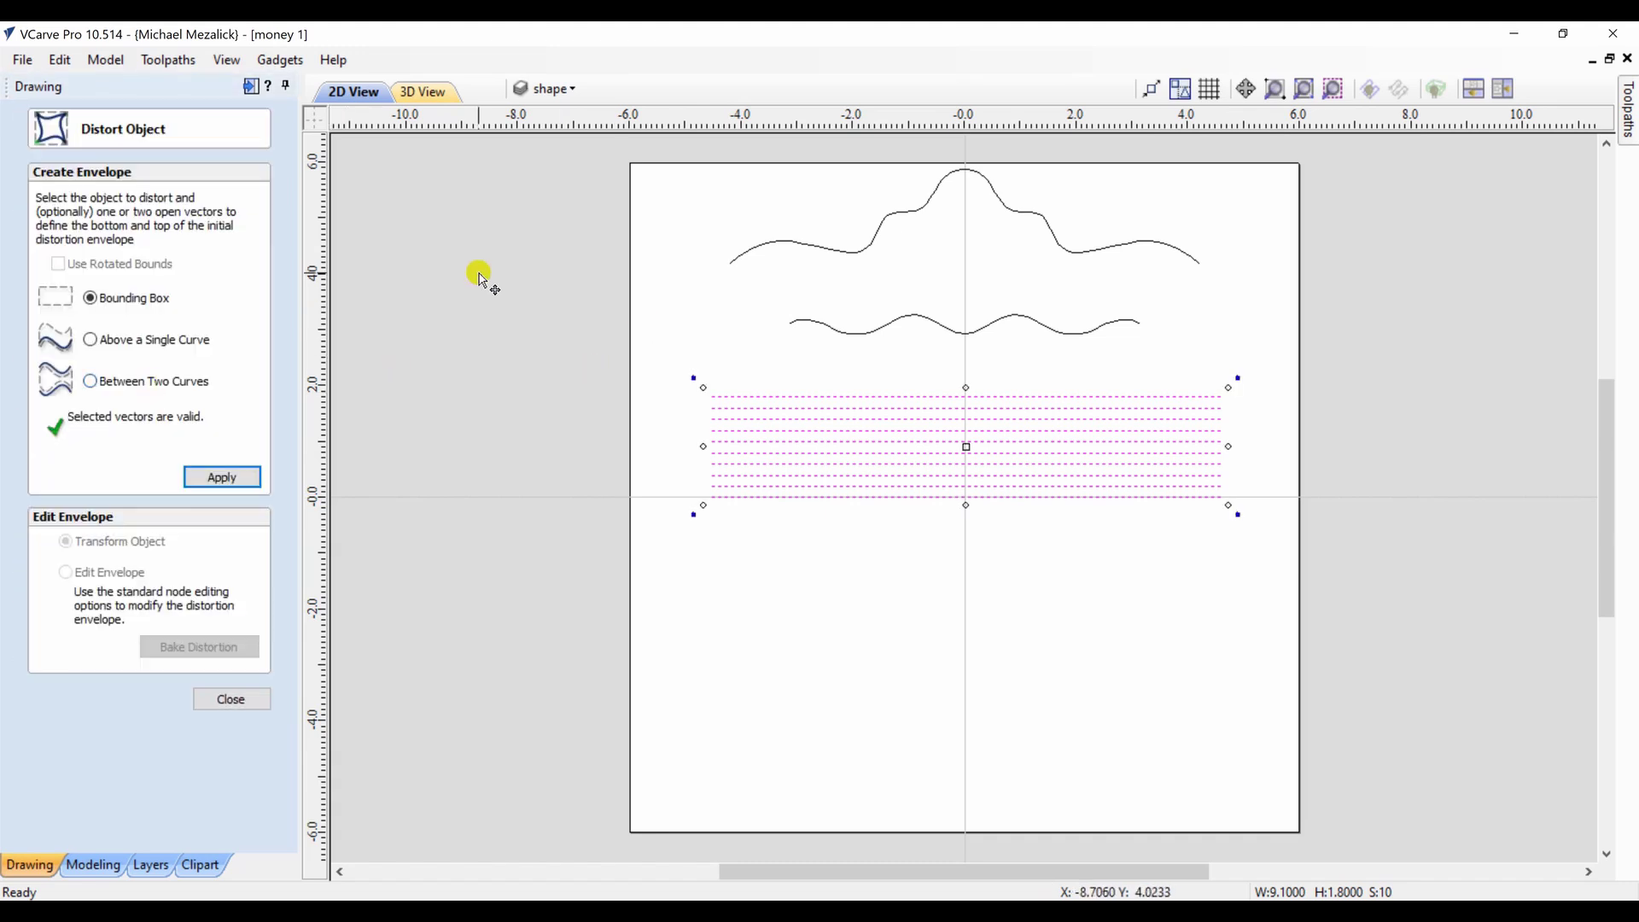
{"action": "left_click", "coordinate": [90, 381]}
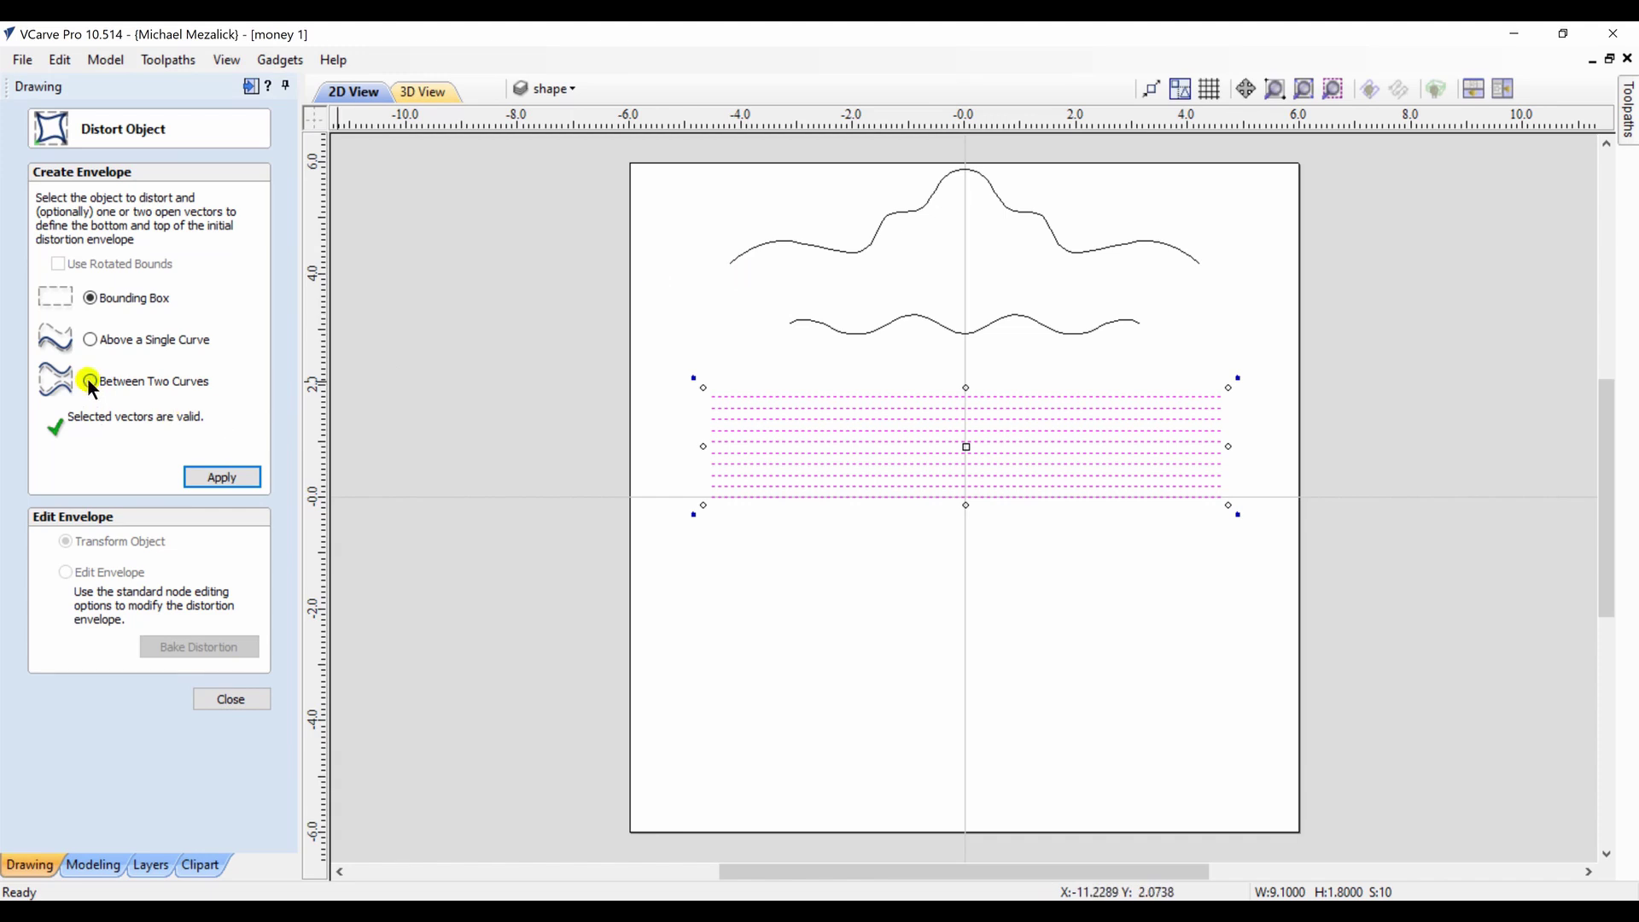
{"action": "left_click", "coordinate": [766, 246], "text": "shift"}
{"action": "left_click", "coordinate": [815, 320], "text": "shift"}
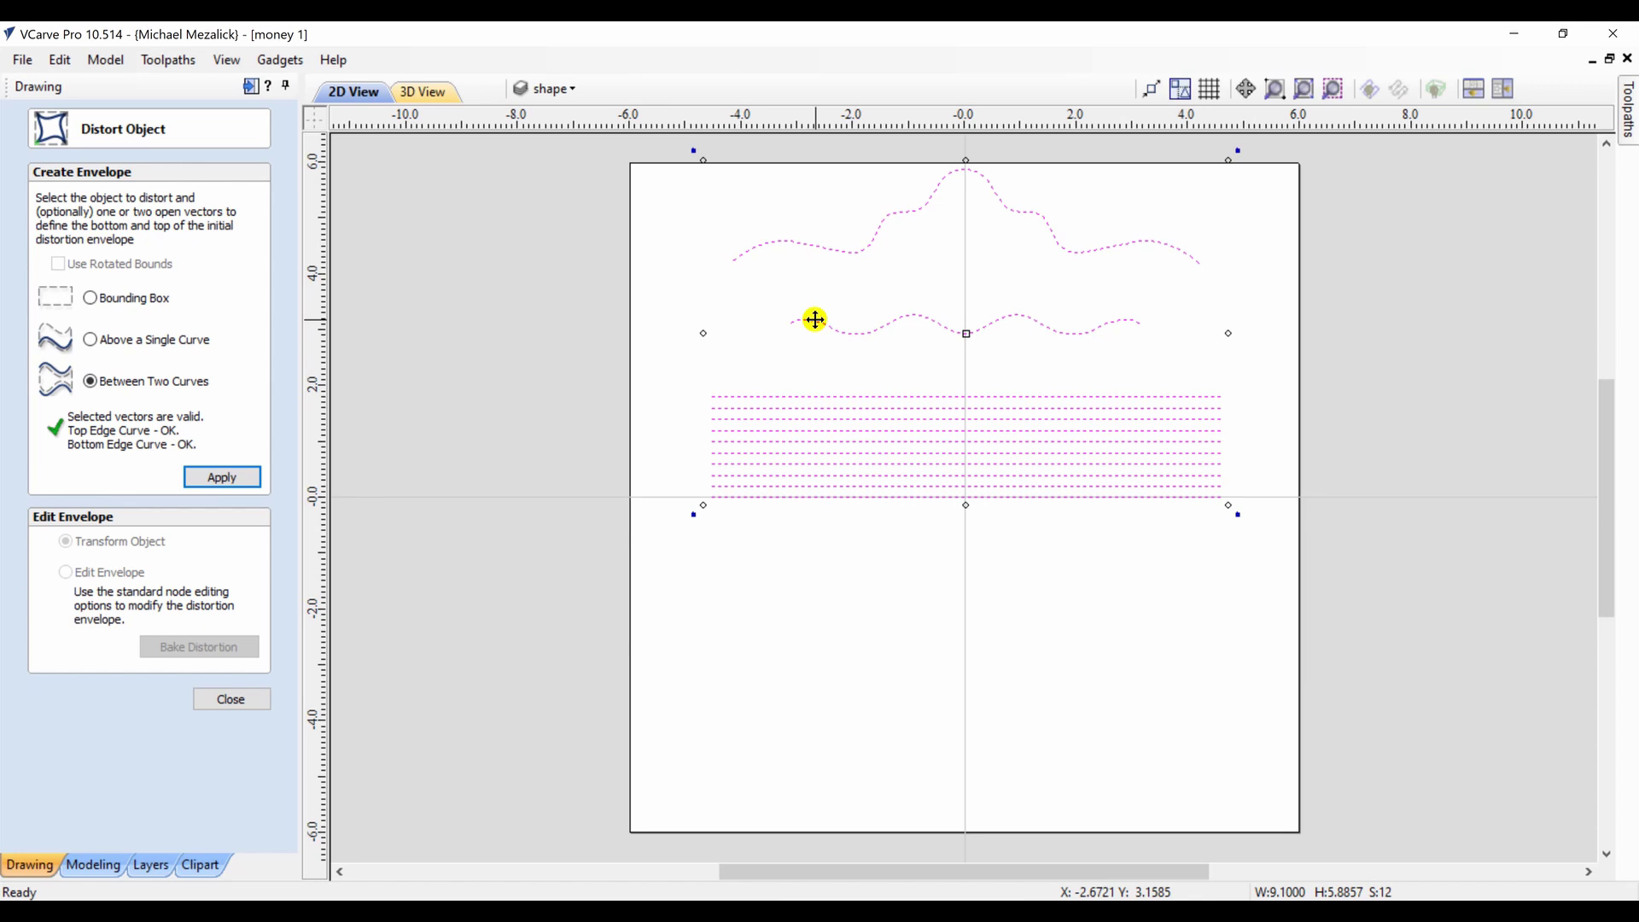
{"action": "left_click", "coordinate": [217, 480]}
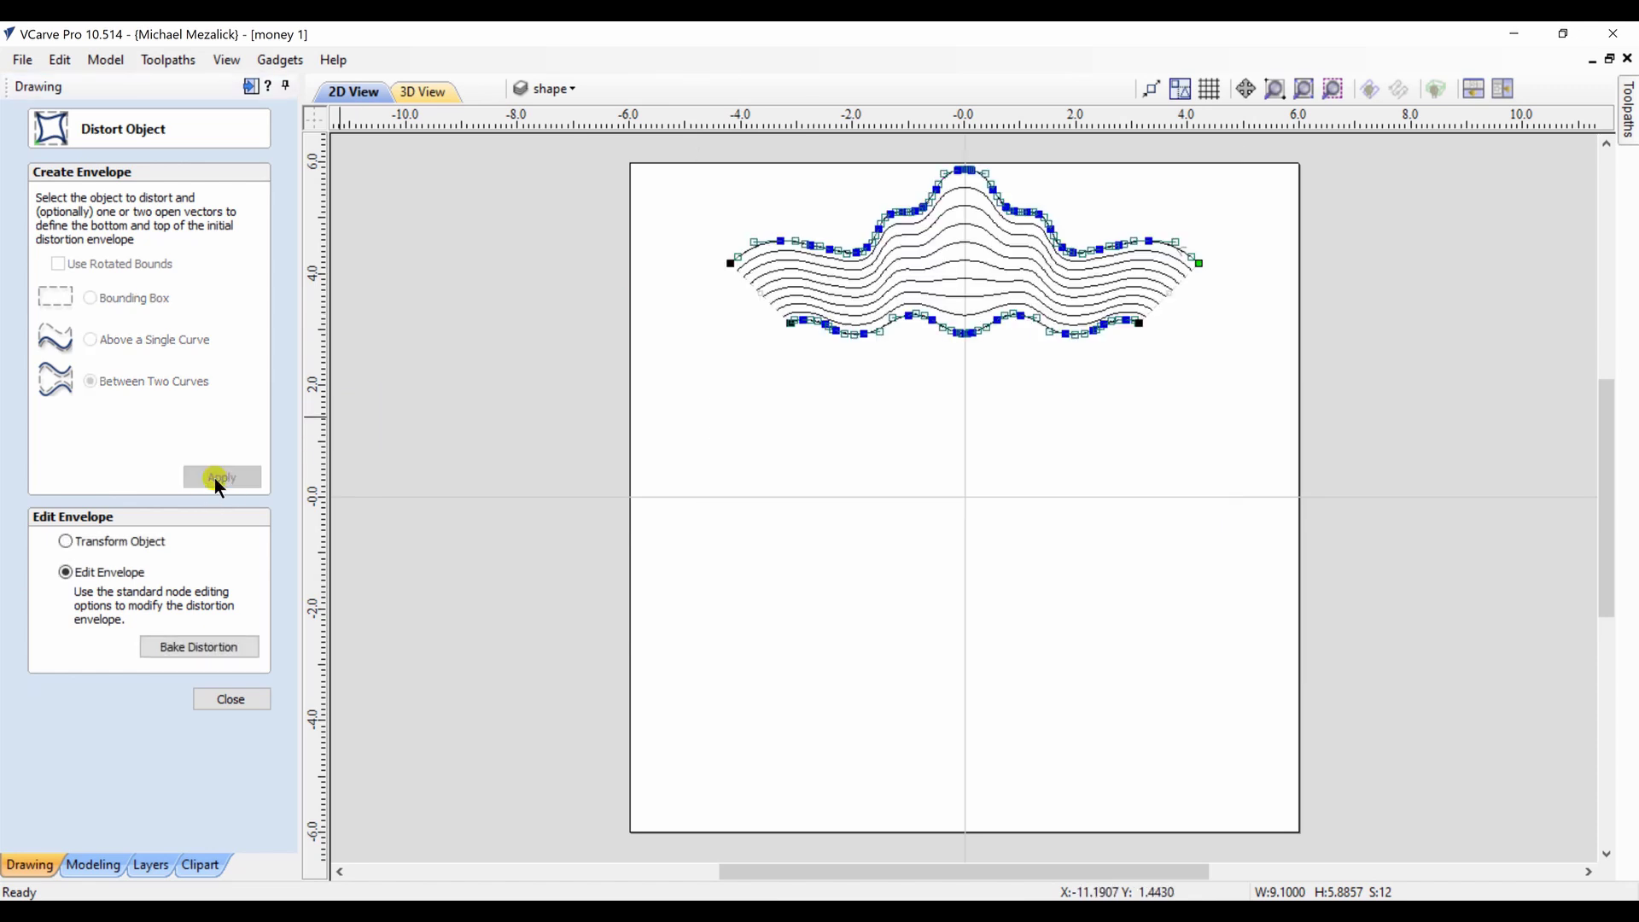
{"action": "left_click", "coordinate": [203, 643]}
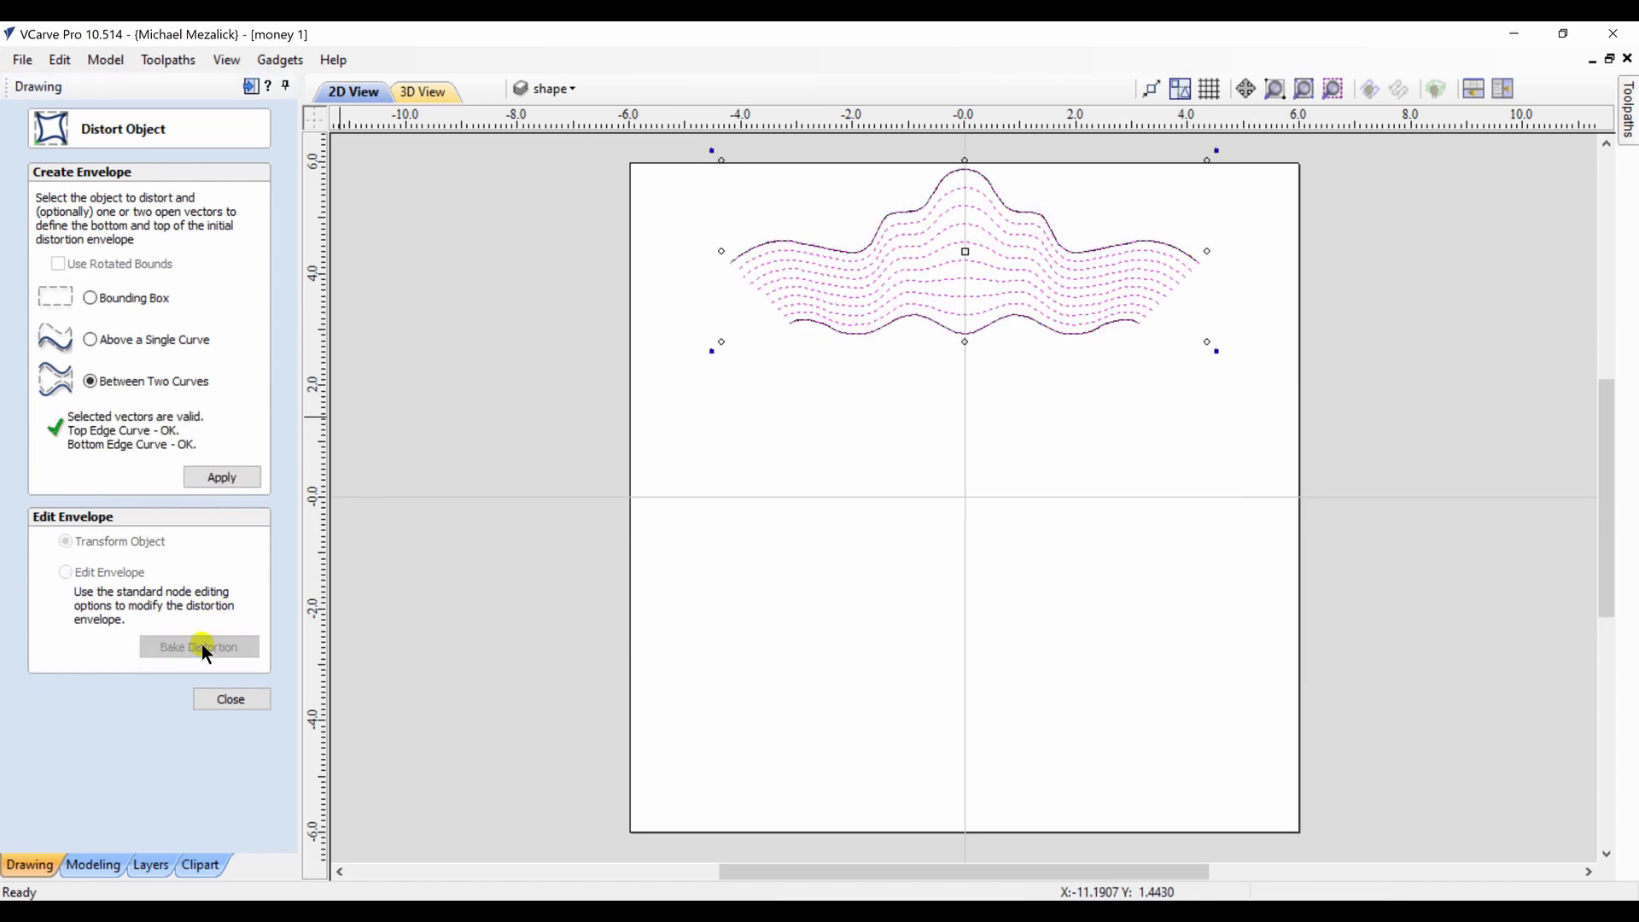
{"action": "left_click", "coordinate": [227, 704]}
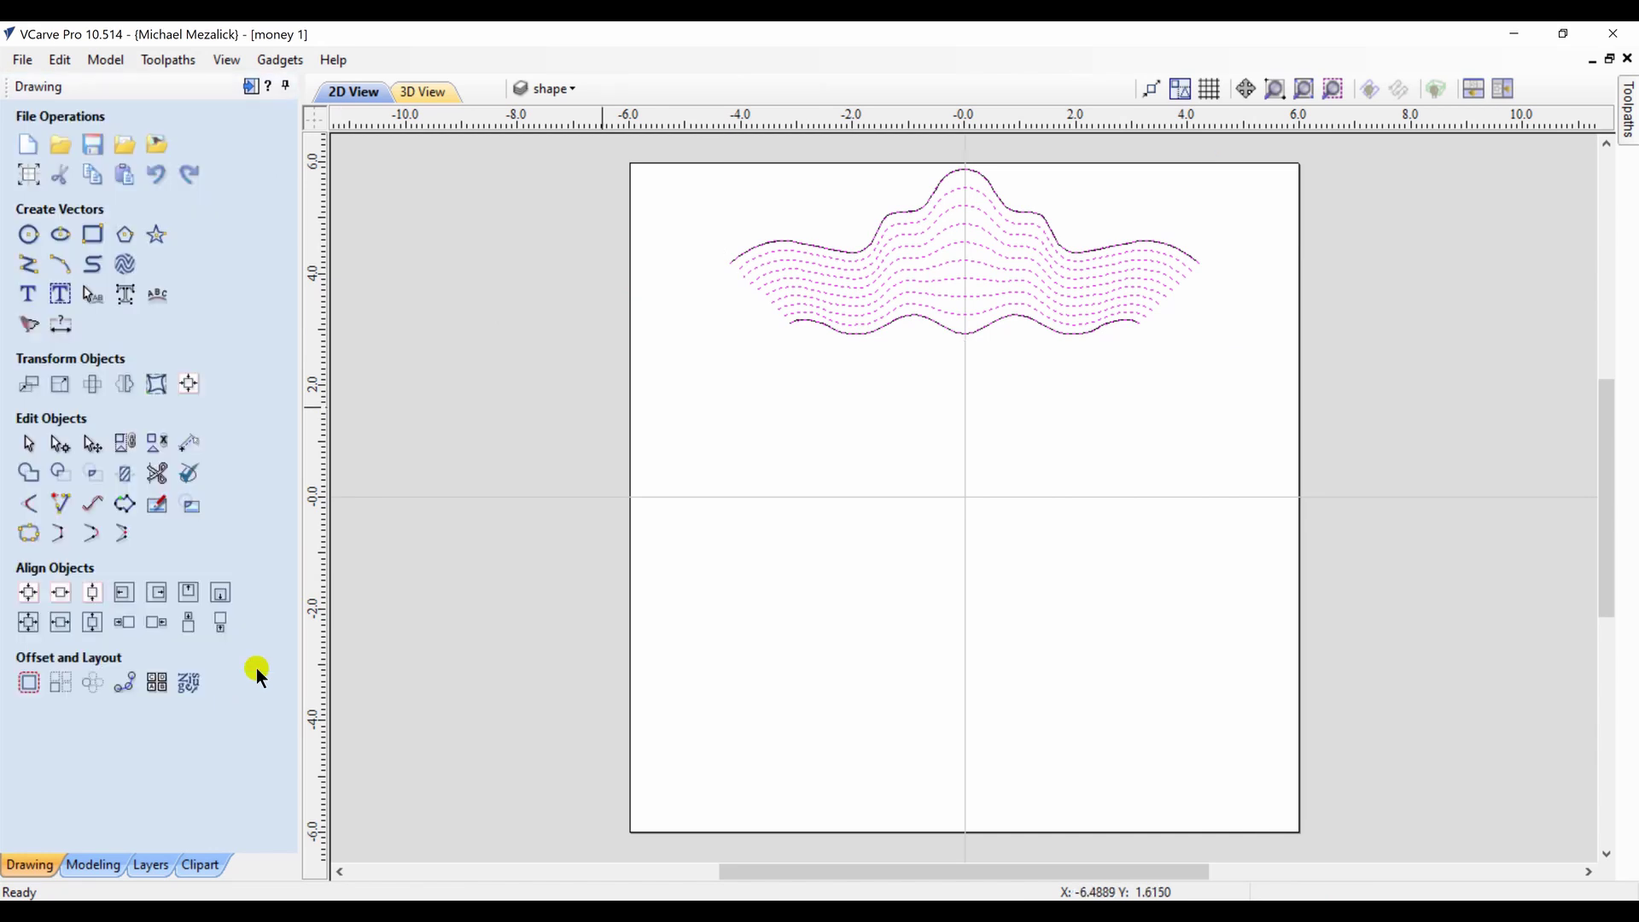
Move the distorted lines to a new visible, active layer named waves, and hide the shape layer
{"action": "right_click", "coordinate": [901, 278]}
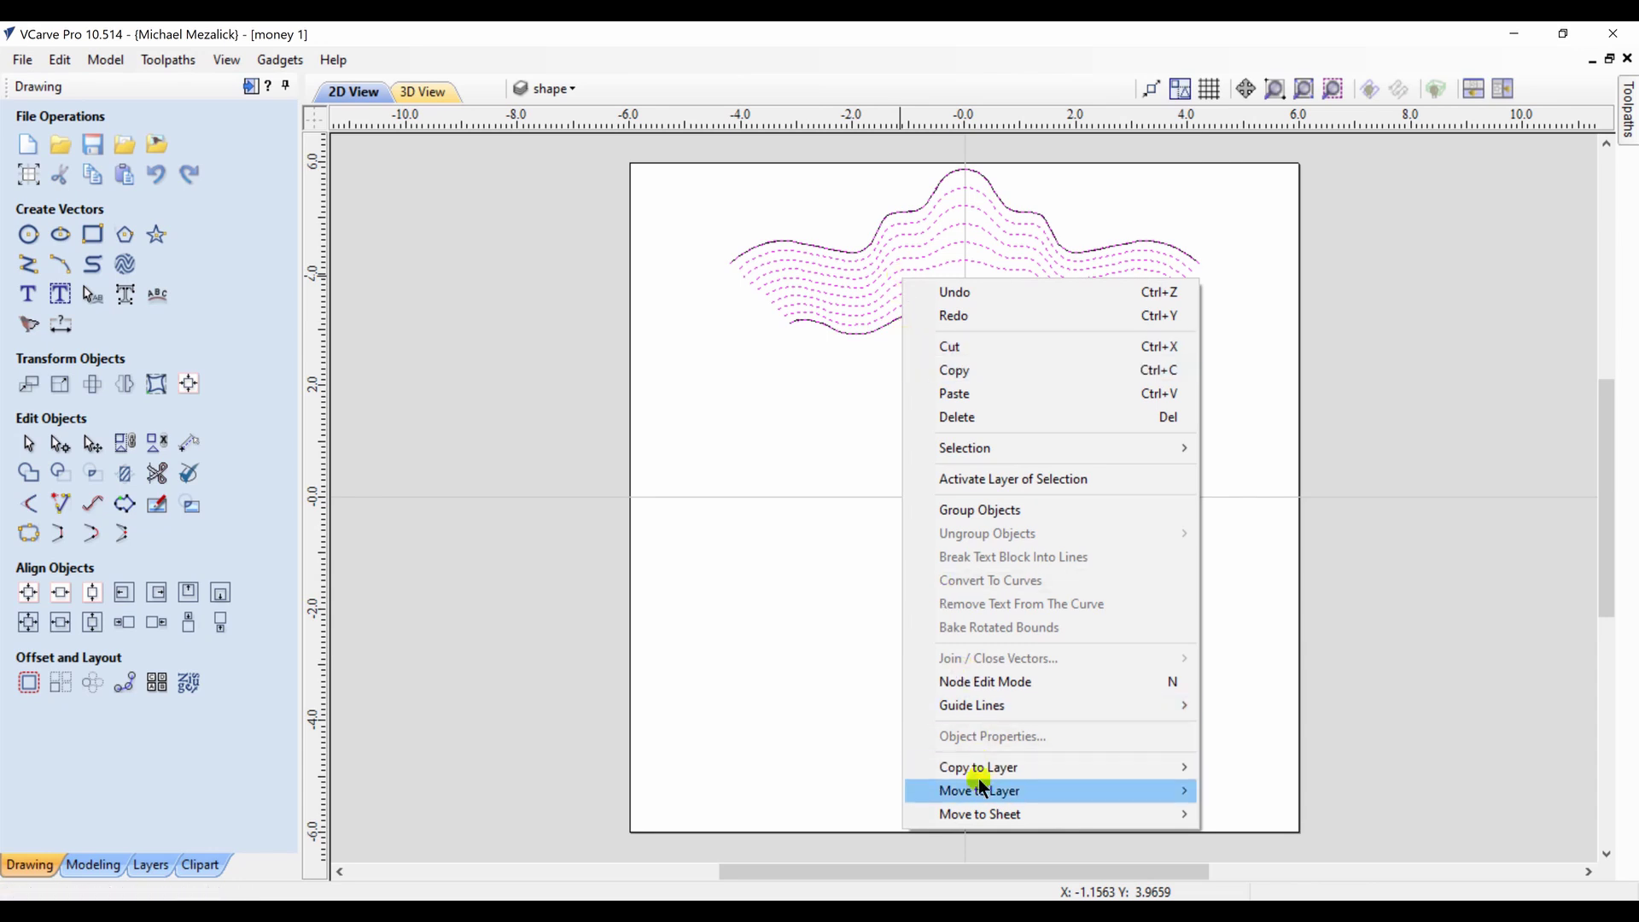
{"action": "mouse_move", "coordinate": [982, 794]}
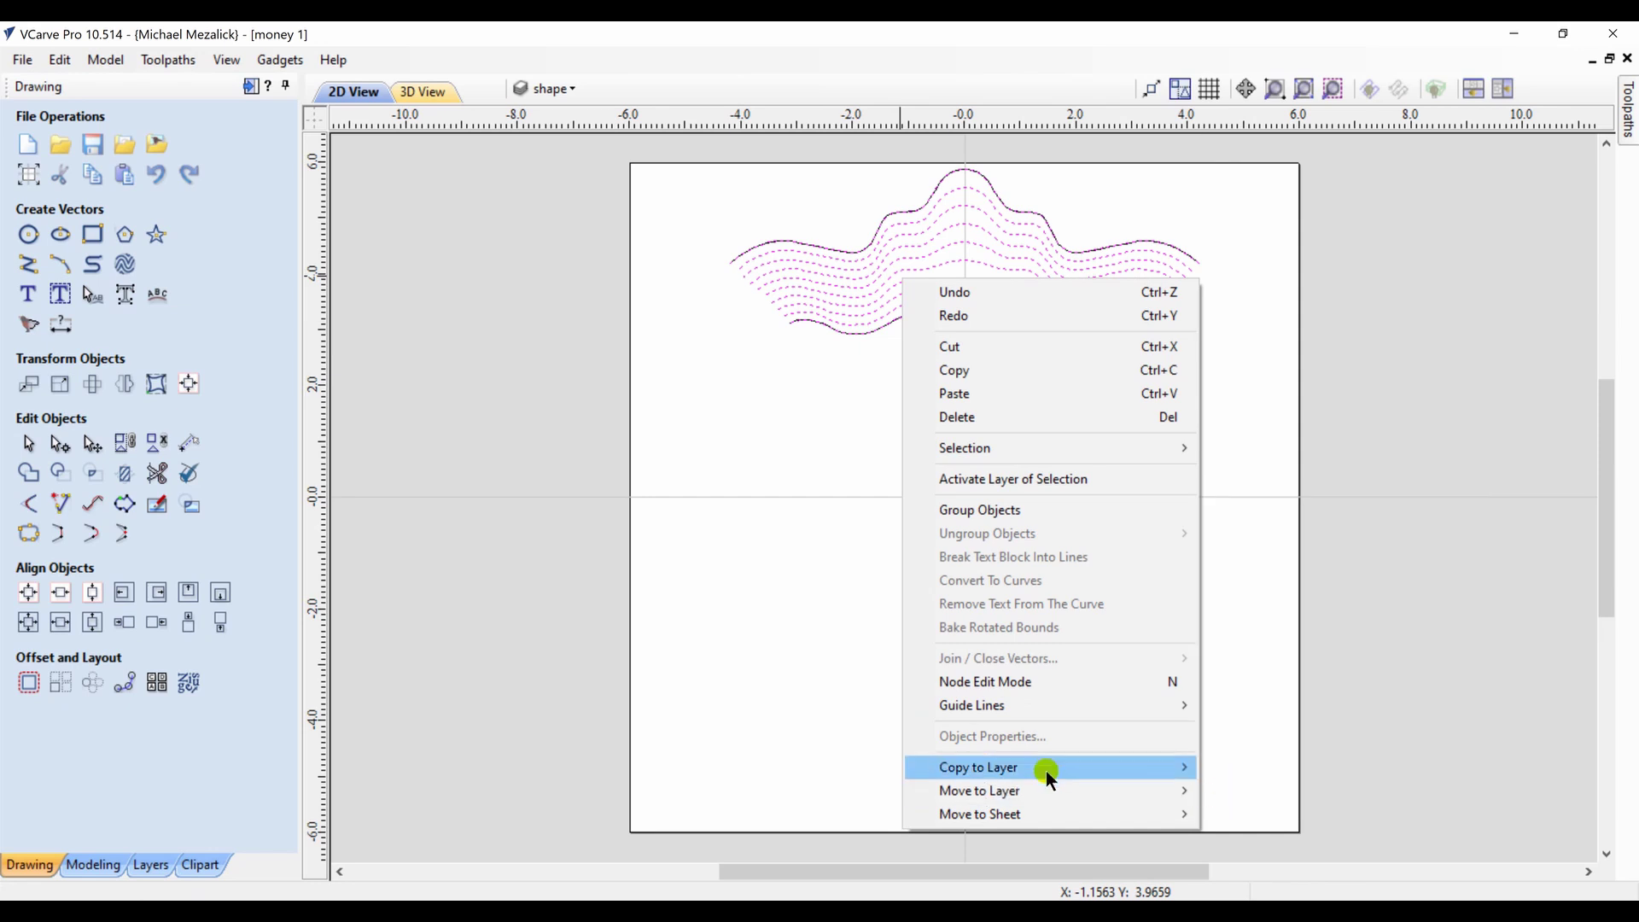
{"action": "mouse_move", "coordinate": [1036, 772]}
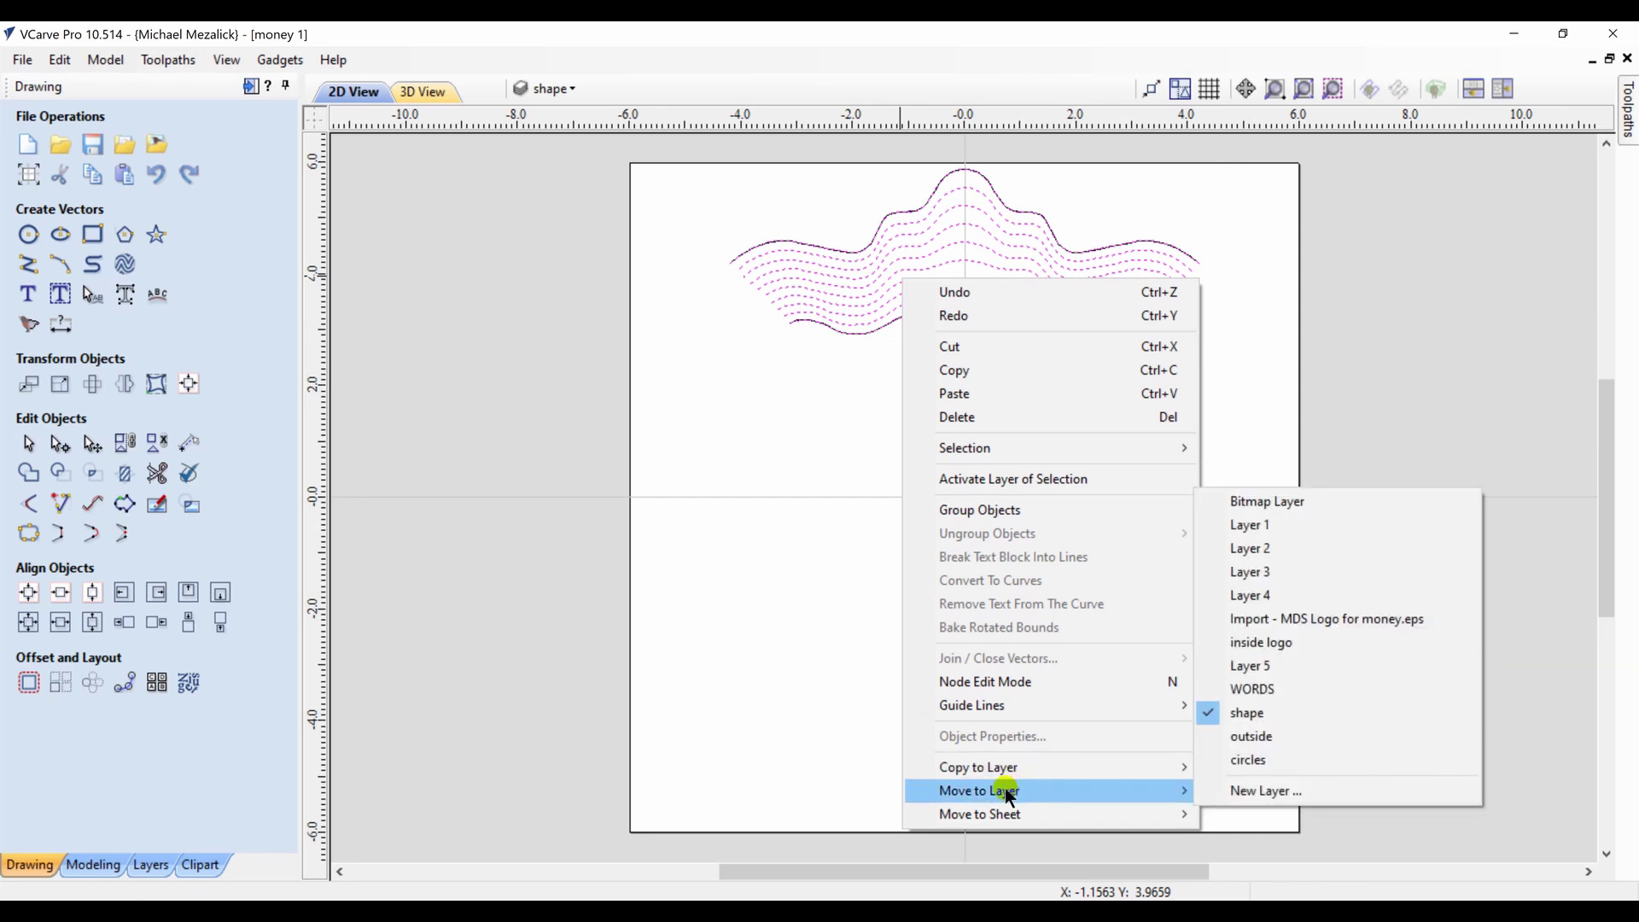
{"action": "left_click", "coordinate": [1263, 789]}
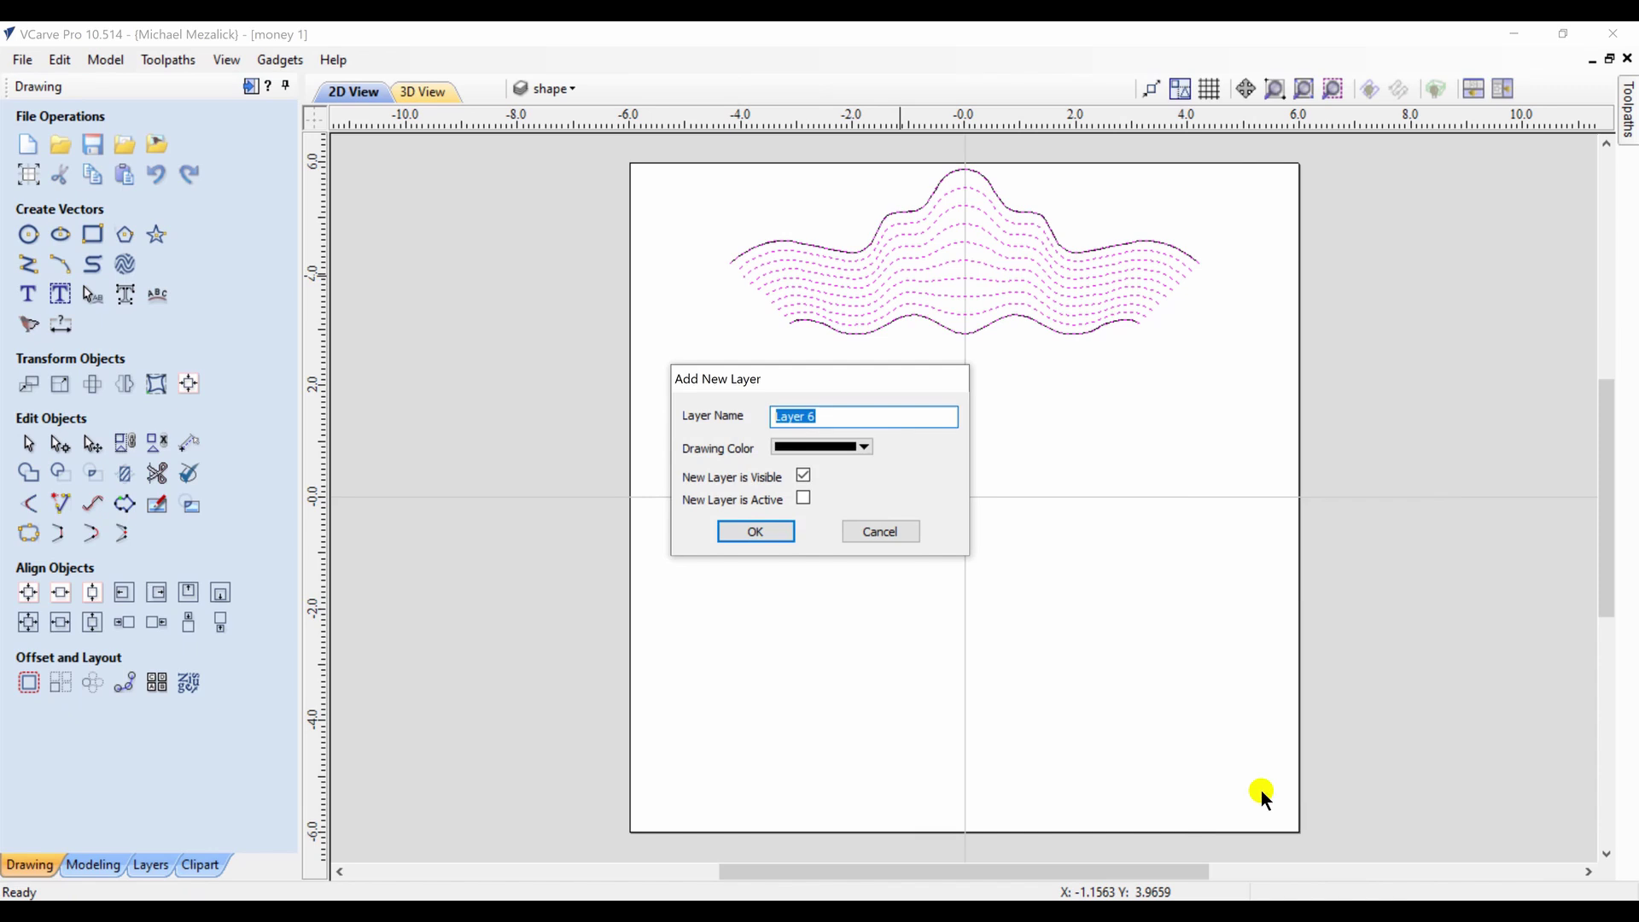
{"action": "type", "text": "waves"}
{"action": "left_click", "coordinate": [803, 500]}
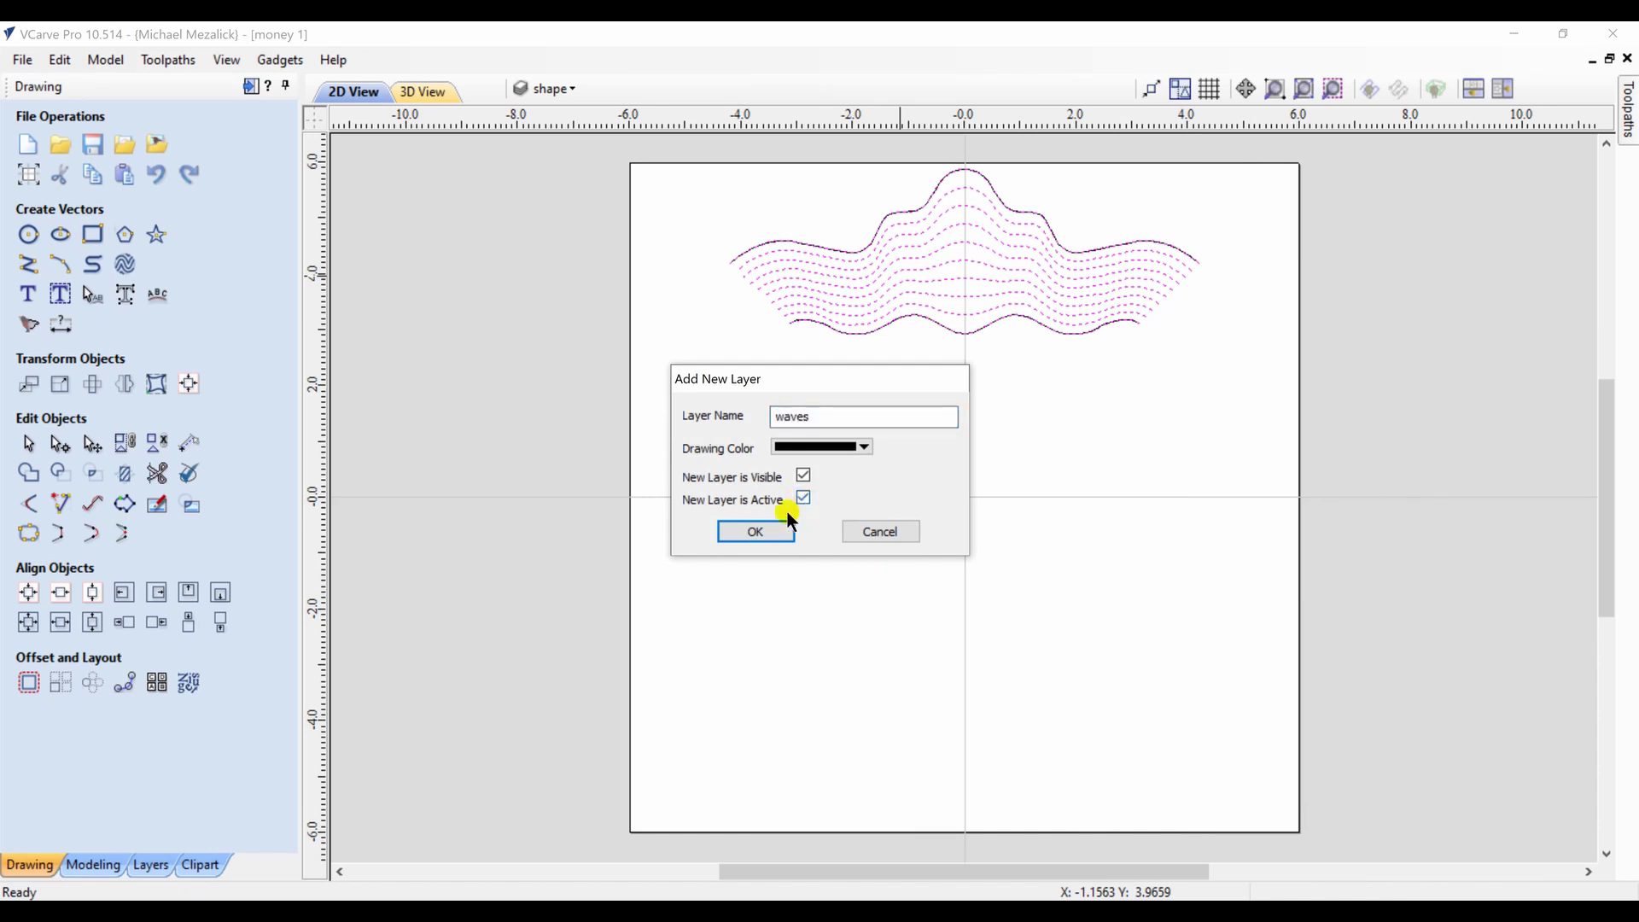
{"action": "left_click", "coordinate": [758, 534]}
{"action": "left_click", "coordinate": [147, 864]}
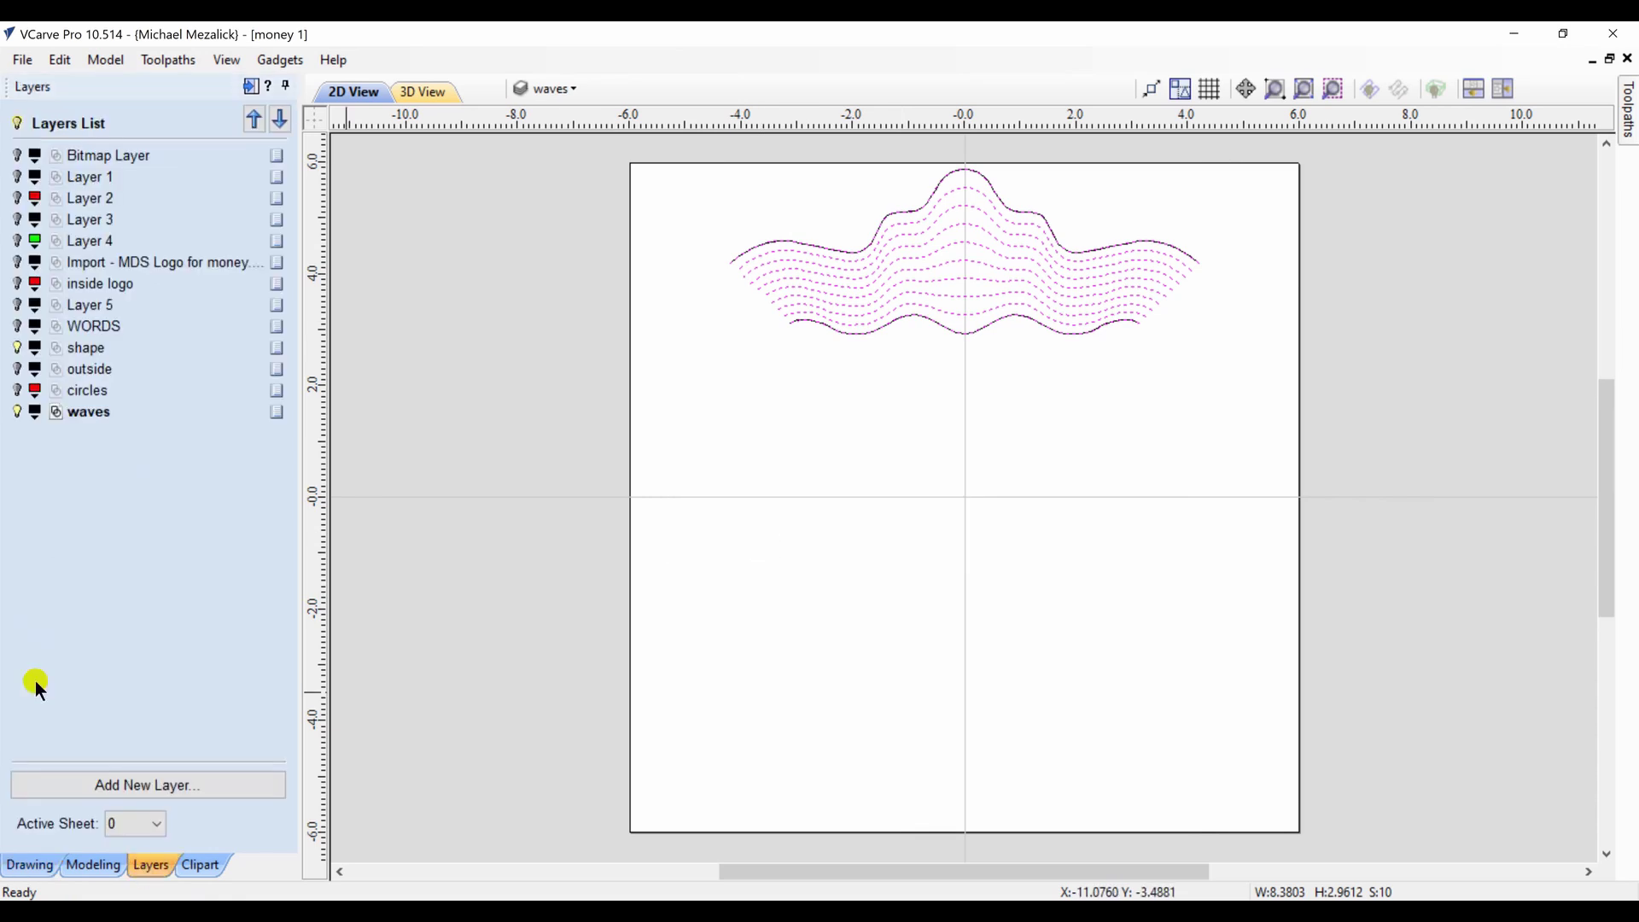
{"action": "left_click", "coordinate": [17, 347]}
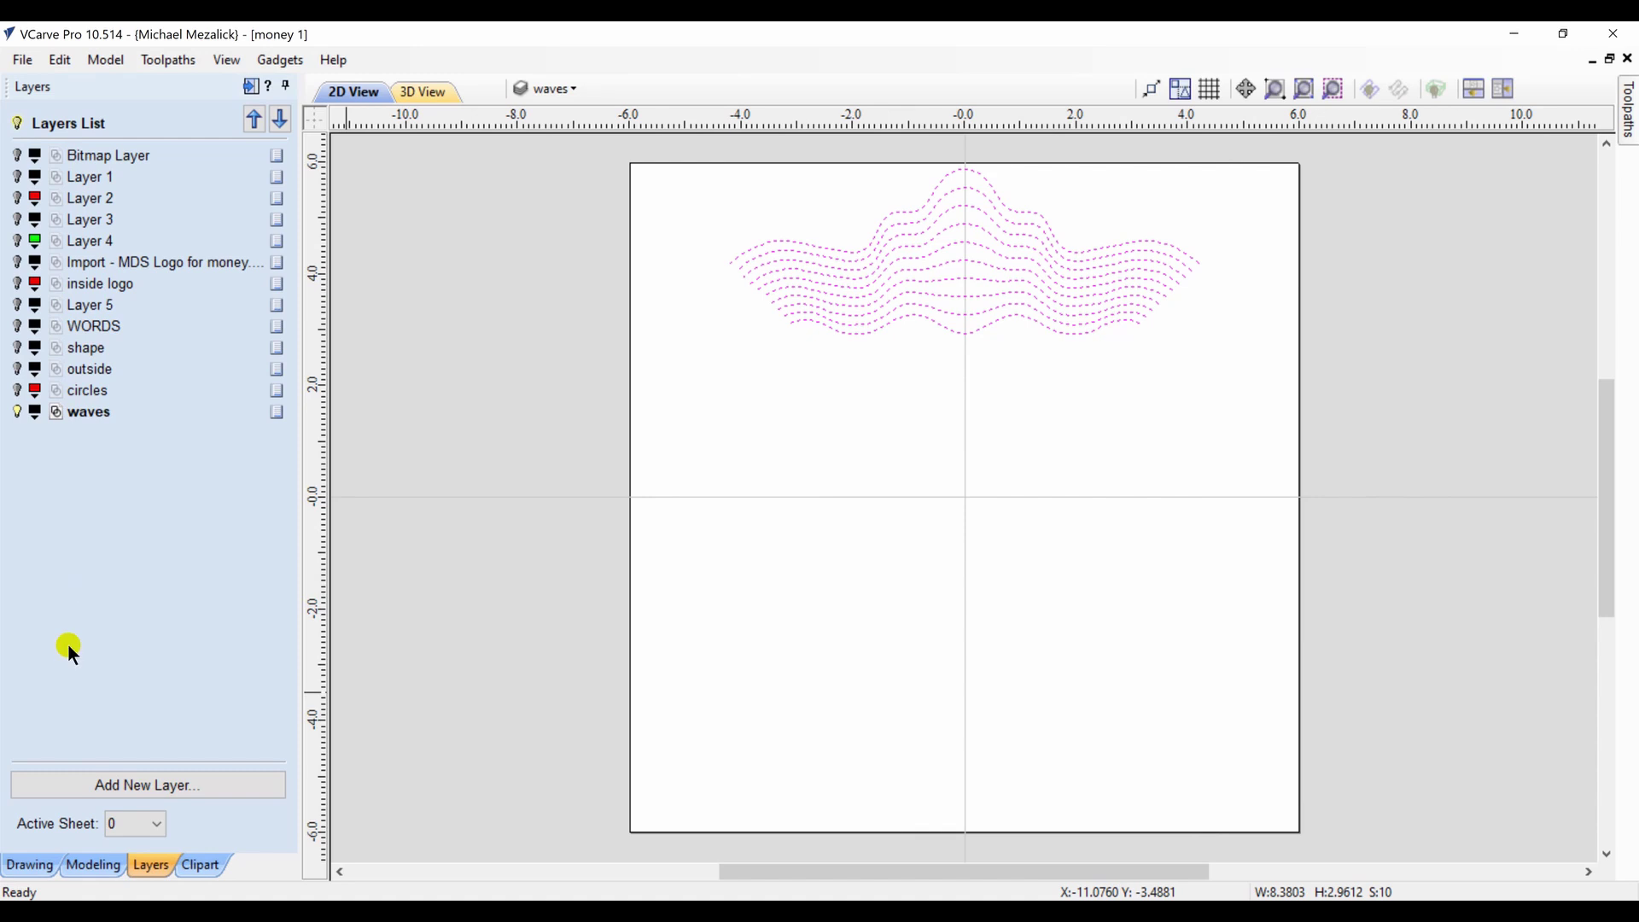
Circular-copy the wave lines as 4 rotated items around center X 0.0, Y 0.0 over a 360° total angle
{"action": "left_click", "coordinate": [33, 866]}
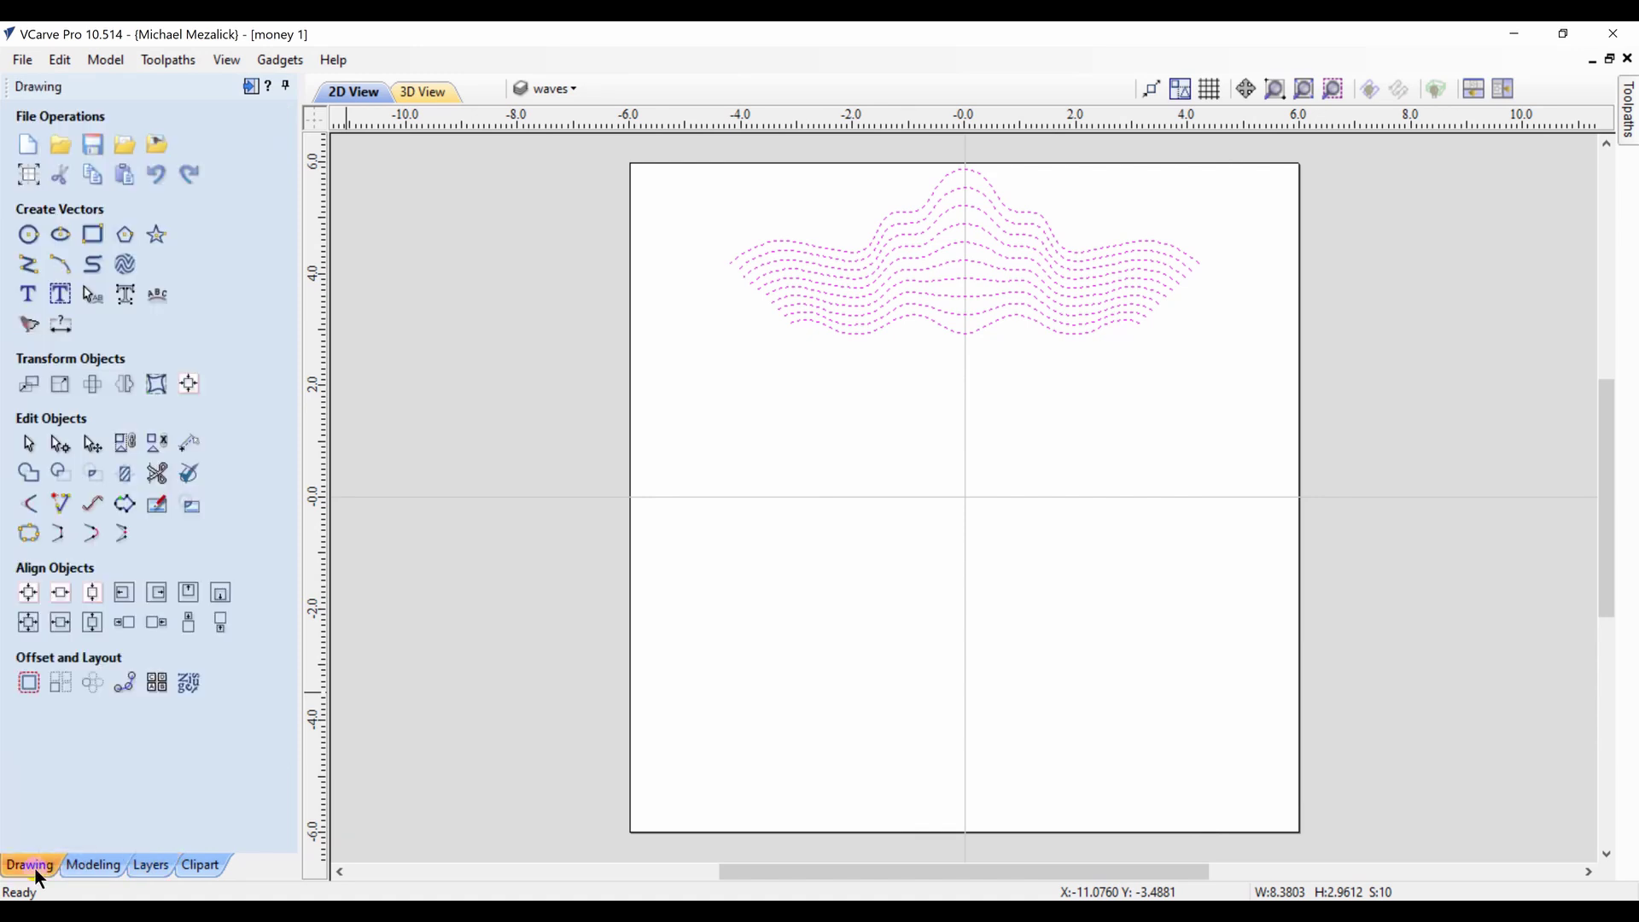
{"action": "left_click", "coordinate": [92, 683]}
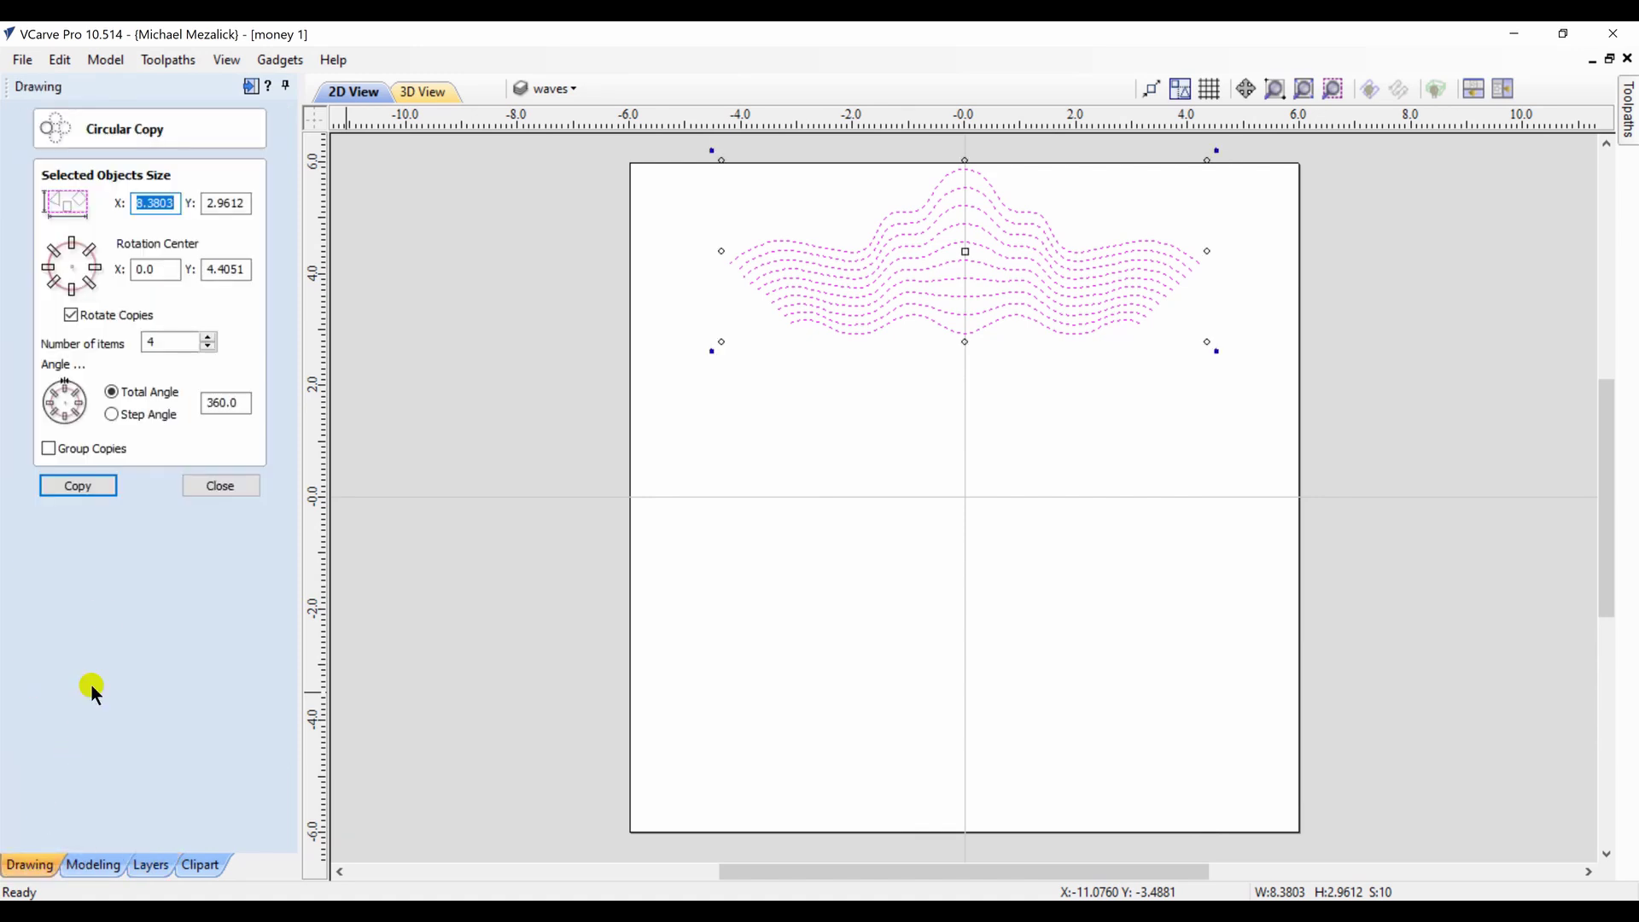
{"action": "left_click", "coordinate": [72, 270]}
{"action": "left_click", "coordinate": [73, 485]}
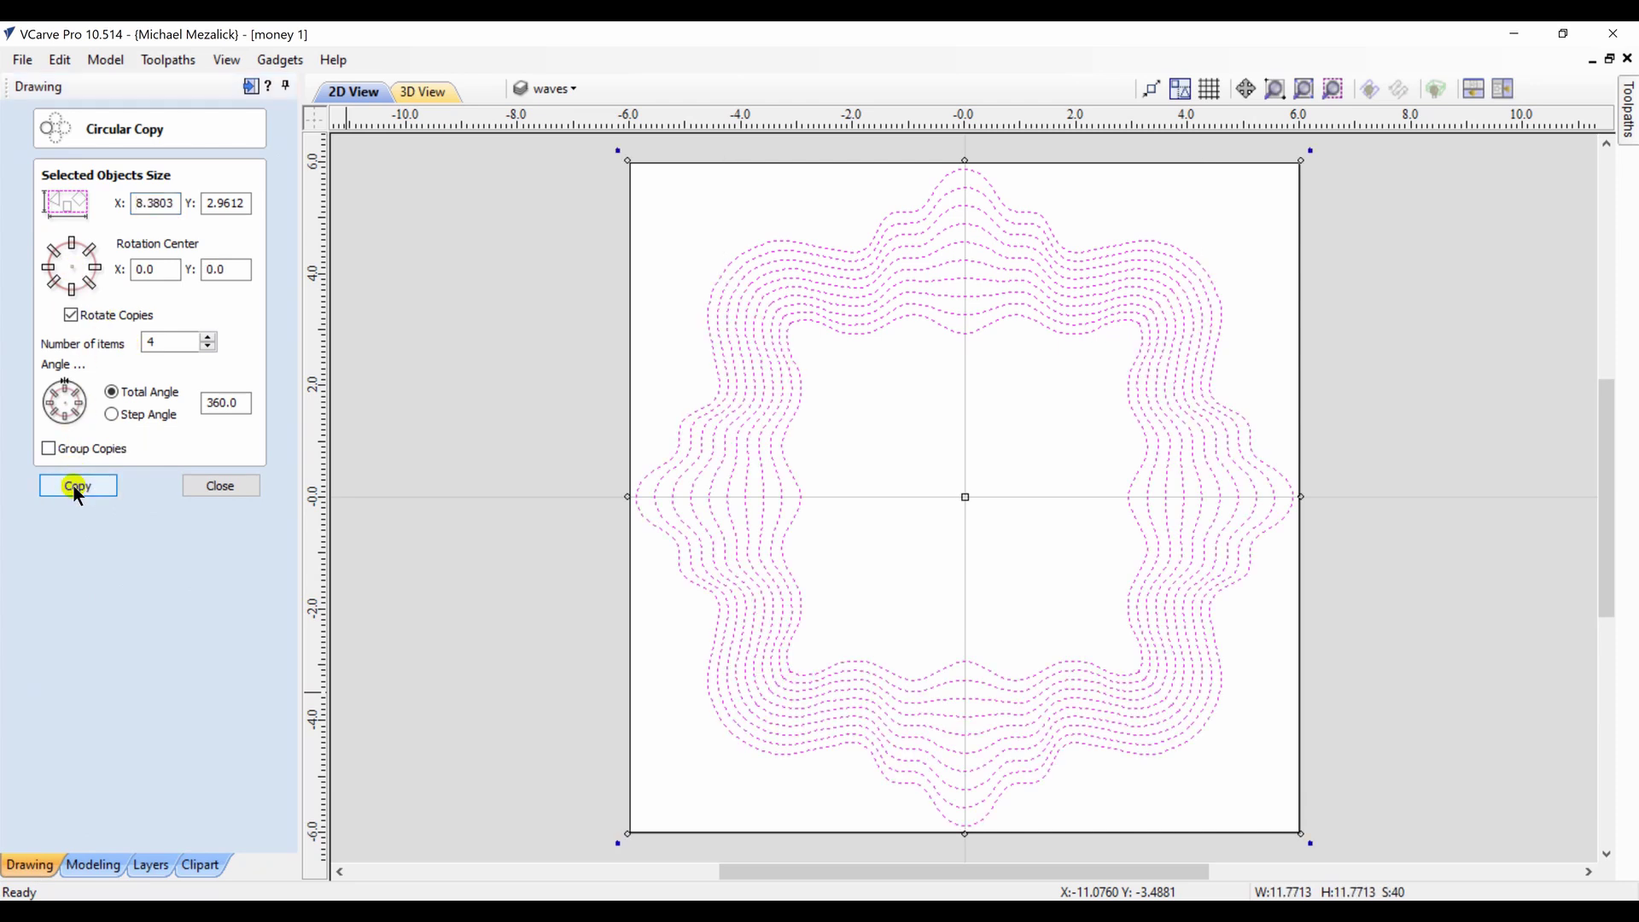
{"action": "left_click", "coordinate": [214, 485]}
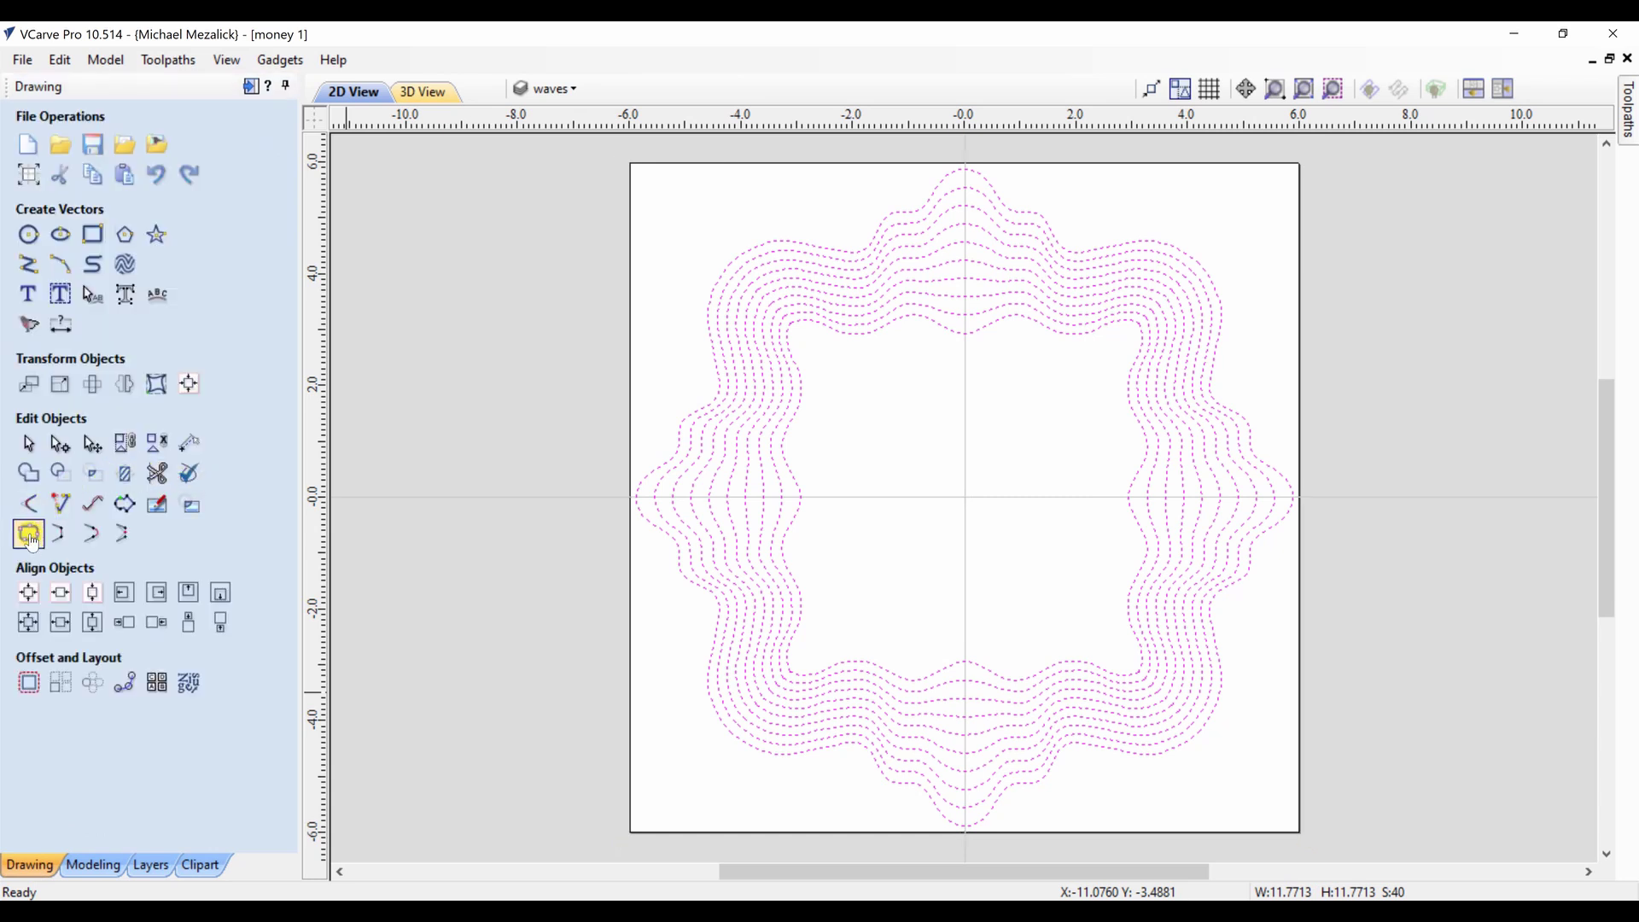
Join the rotated wave lines into closed vectors with a 0.1 inch tolerance
{"action": "left_click", "coordinate": [43, 506]}
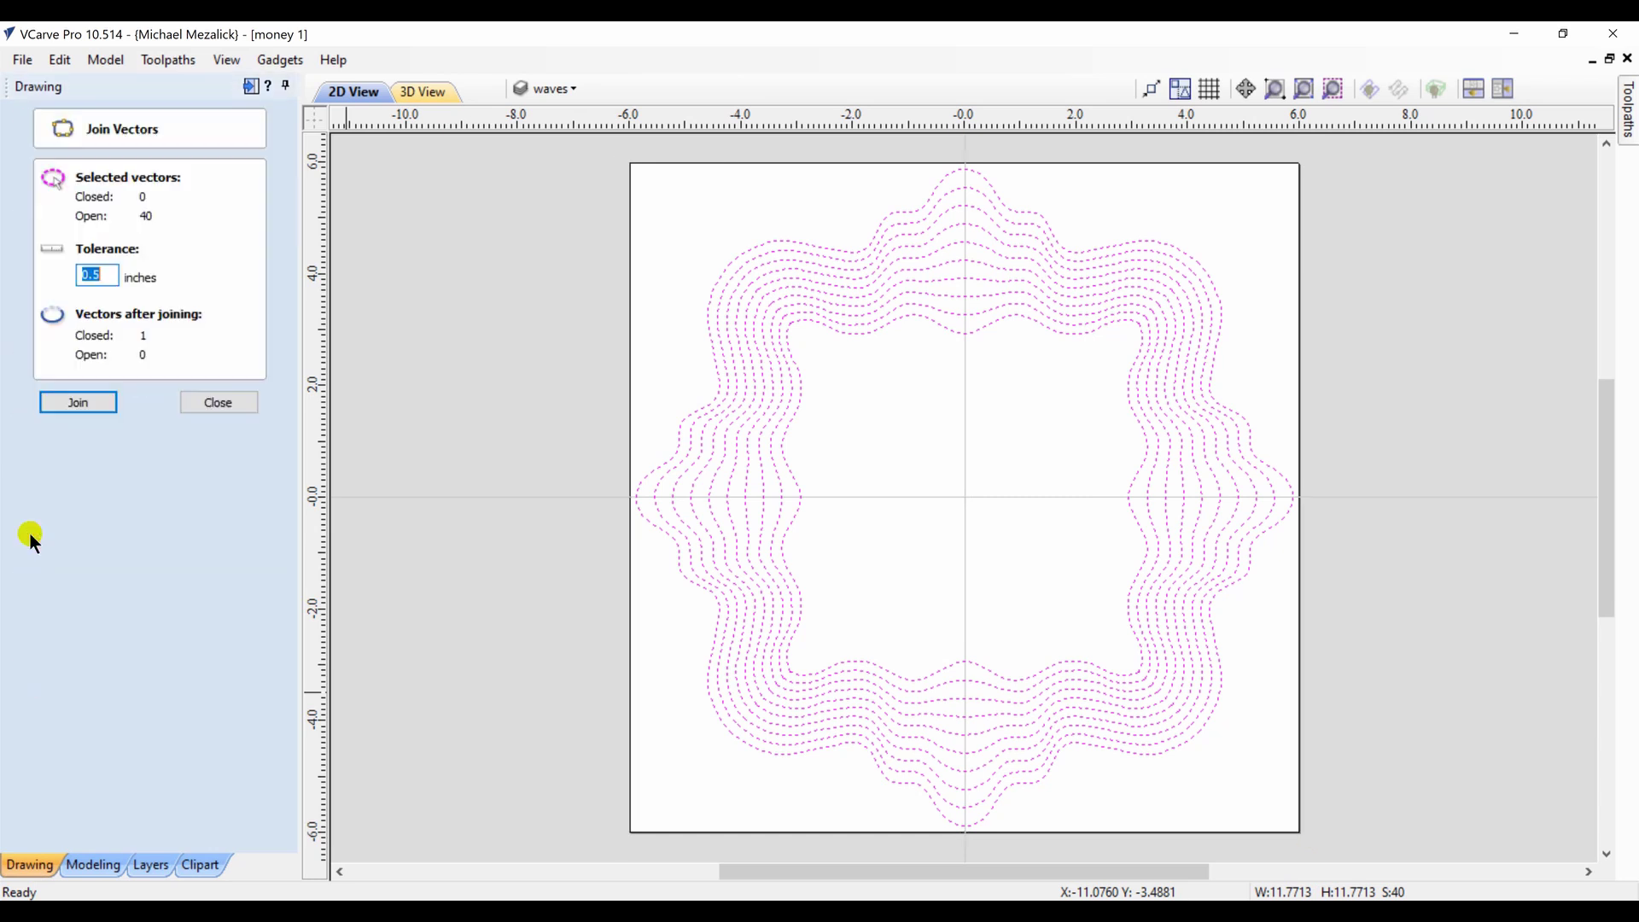
{"action": "left_click", "coordinate": [110, 276]}
{"action": "key", "text": "BackSpace"}
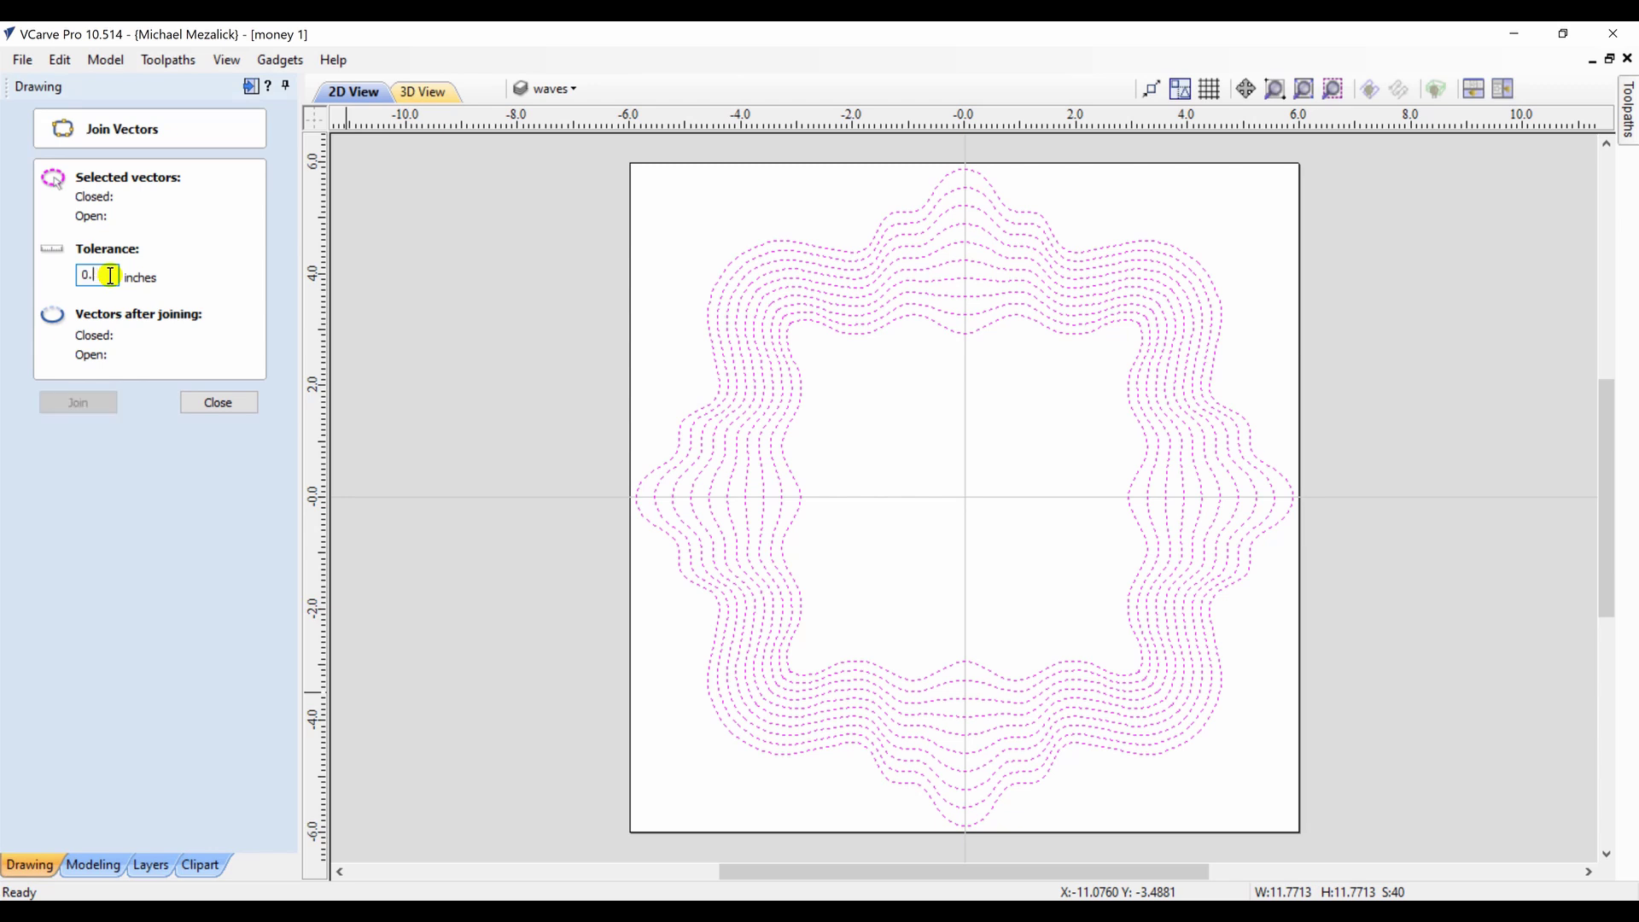
{"action": "type", "text": "1"}
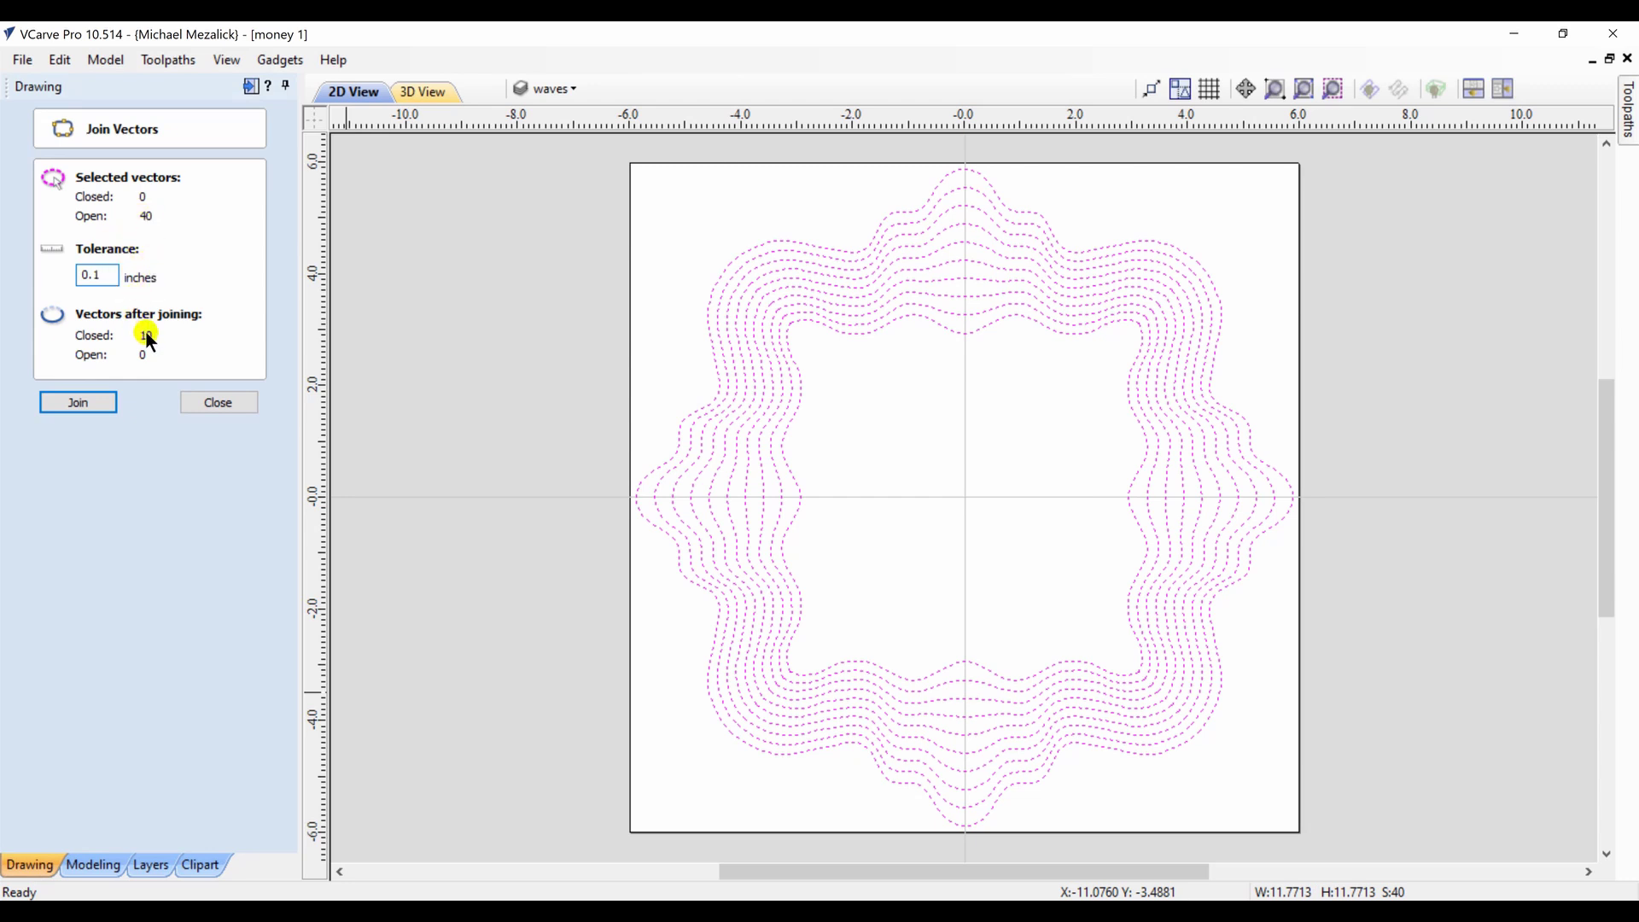
{"action": "left_click", "coordinate": [86, 403]}
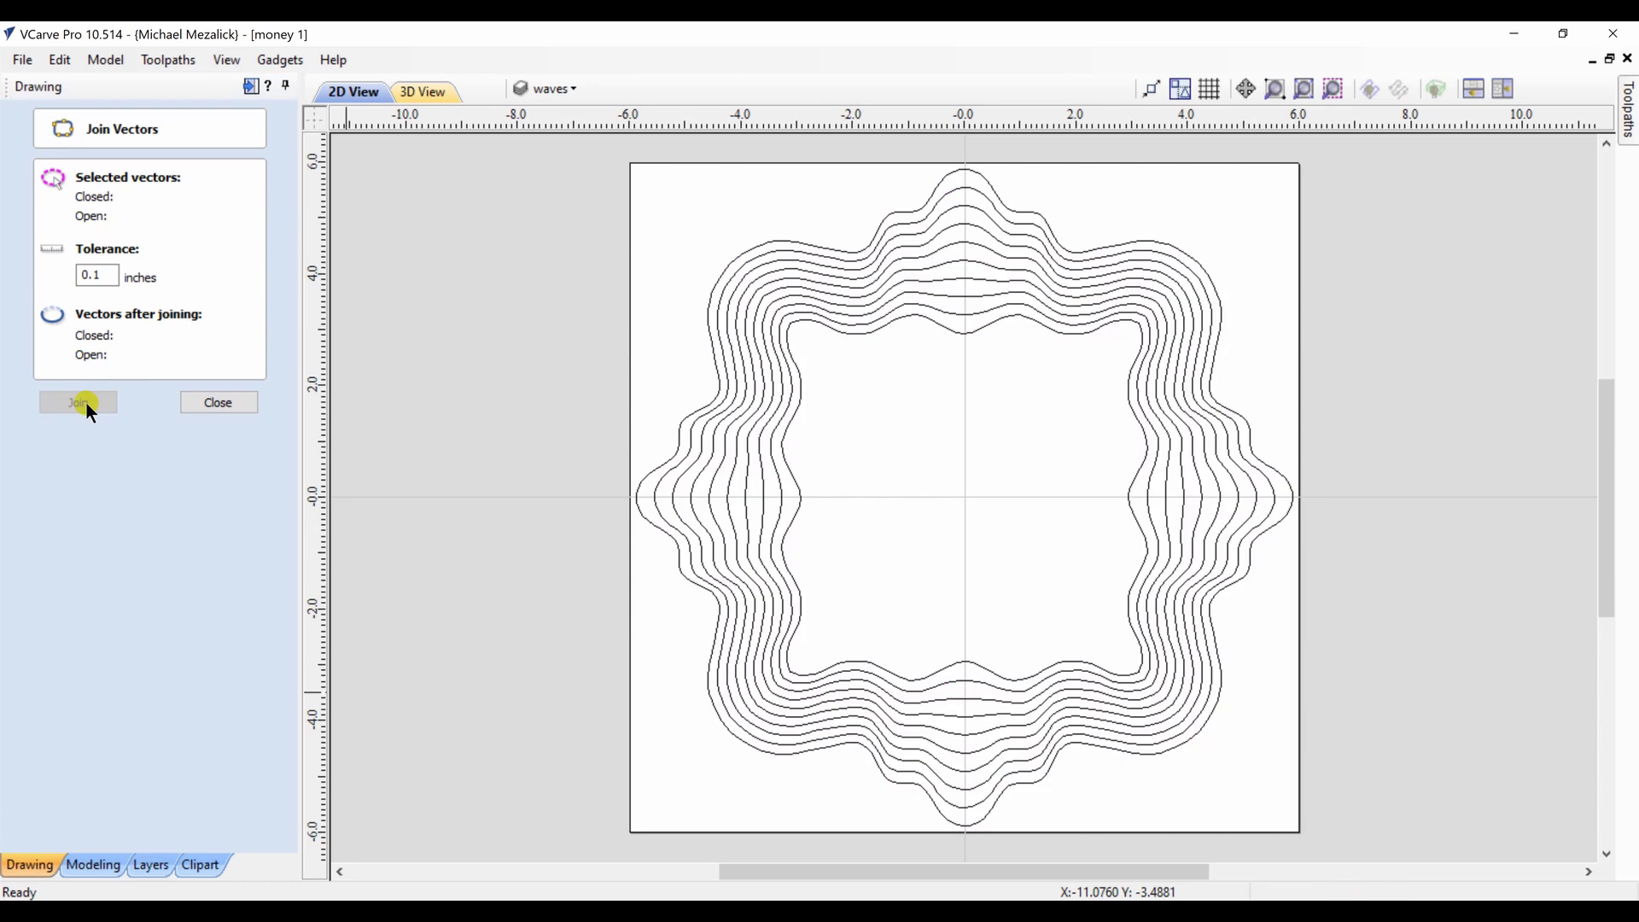
{"action": "left_click", "coordinate": [217, 400]}
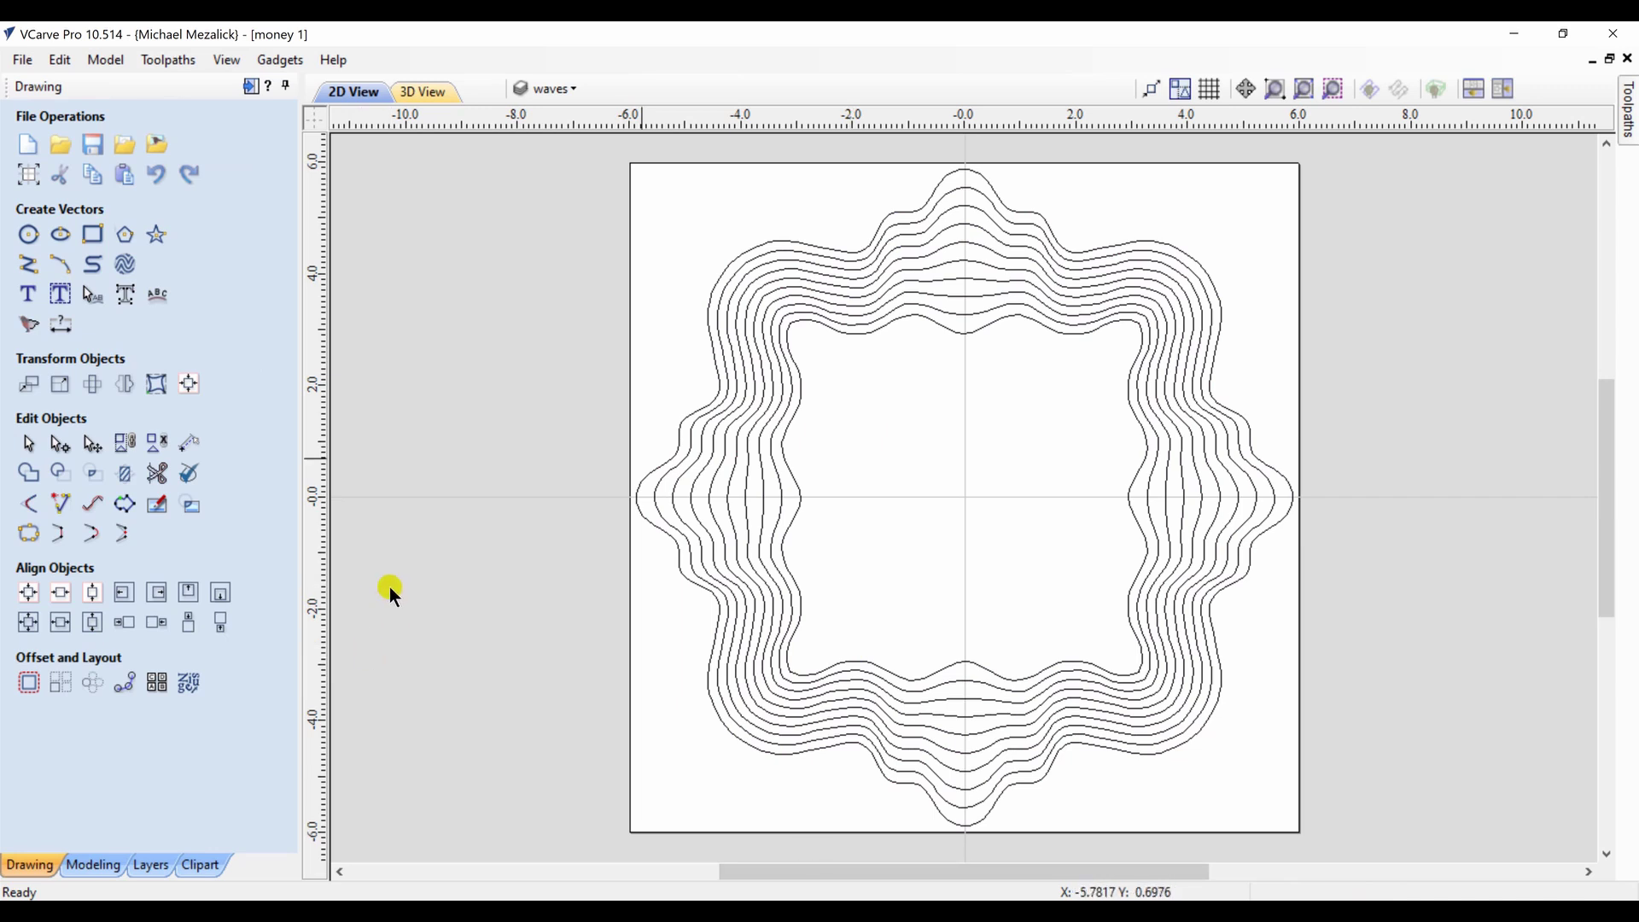
Select all the joined wave vectors and show the circles layer
{"action": "left_click_drag", "start_coordinate": [843, 458], "coordinate": [670, 384]}
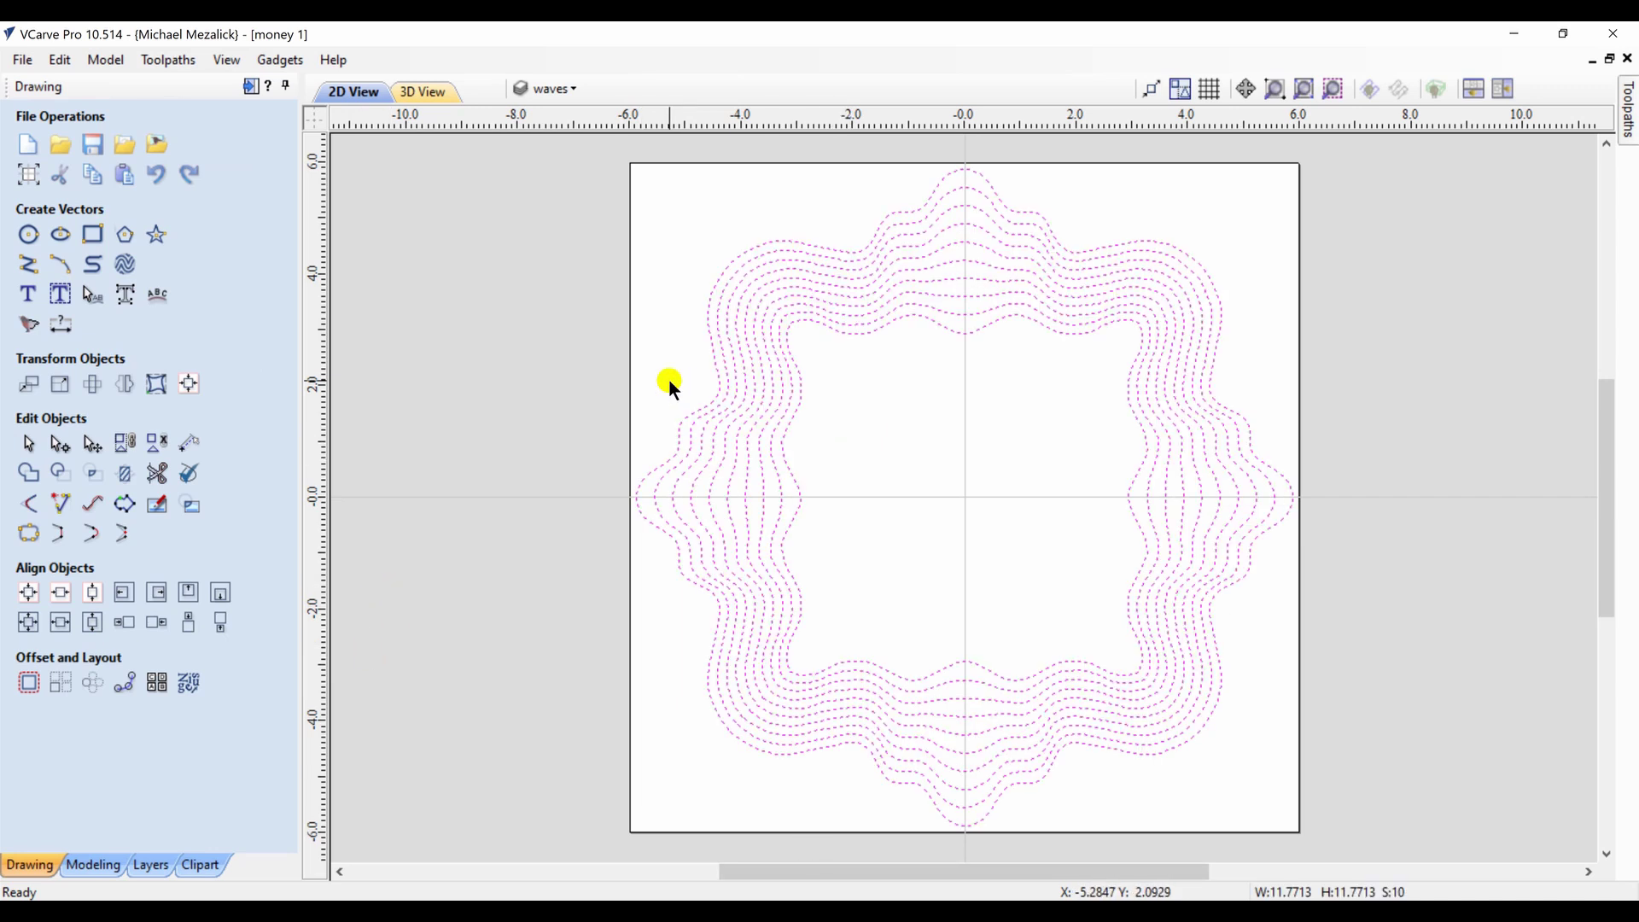
{"action": "left_click", "coordinate": [90, 867]}
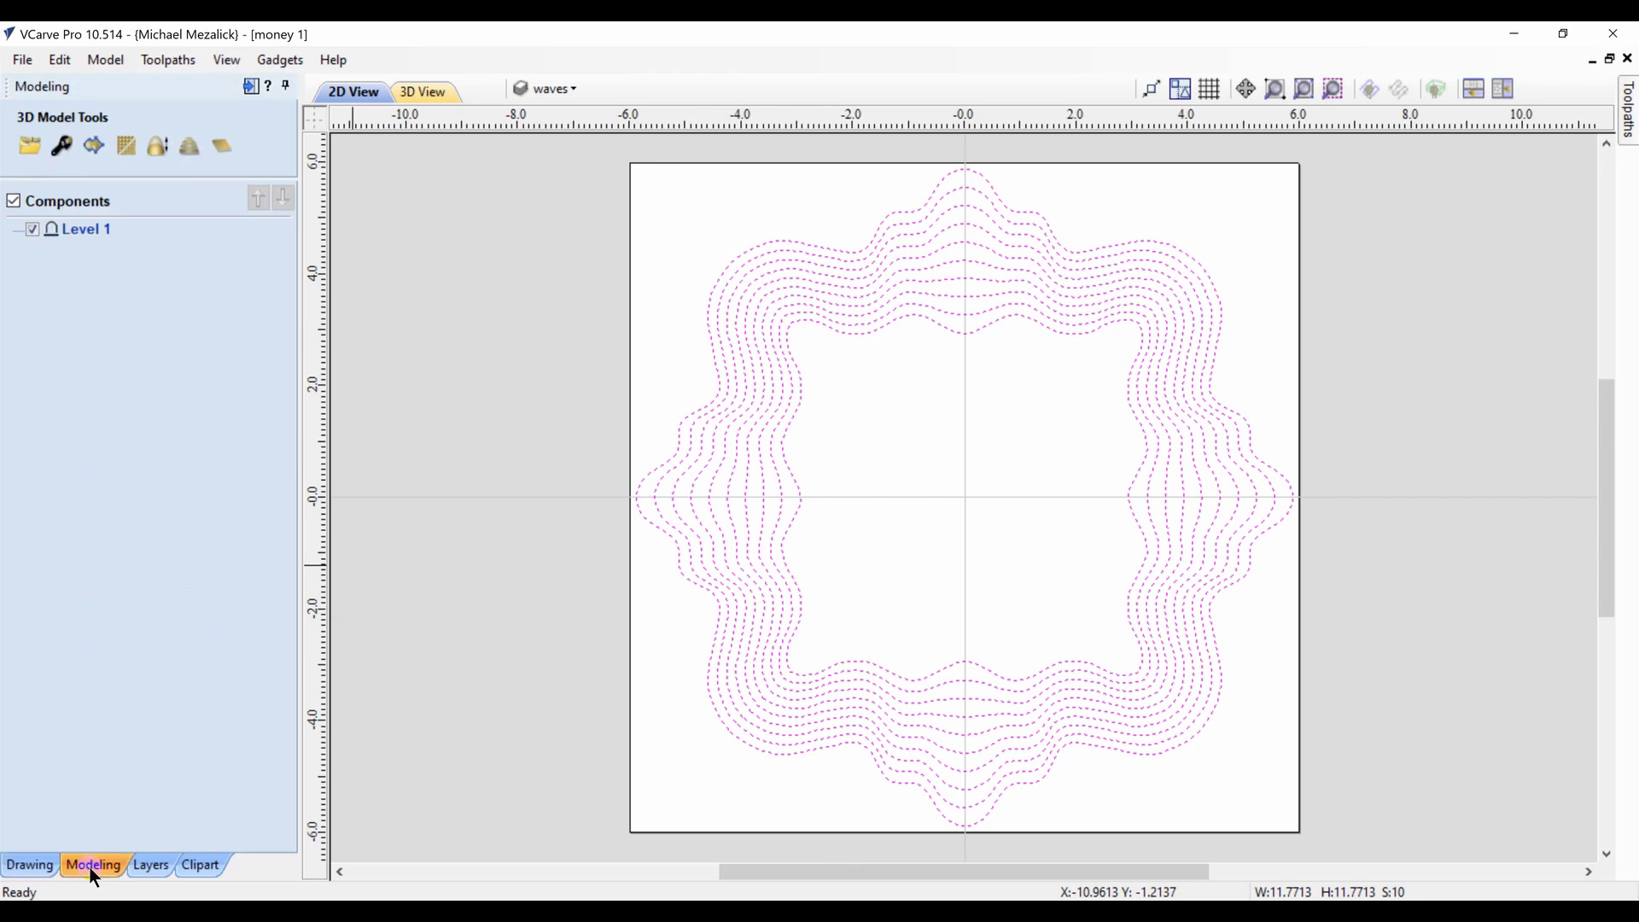
{"action": "left_click", "coordinate": [146, 864]}
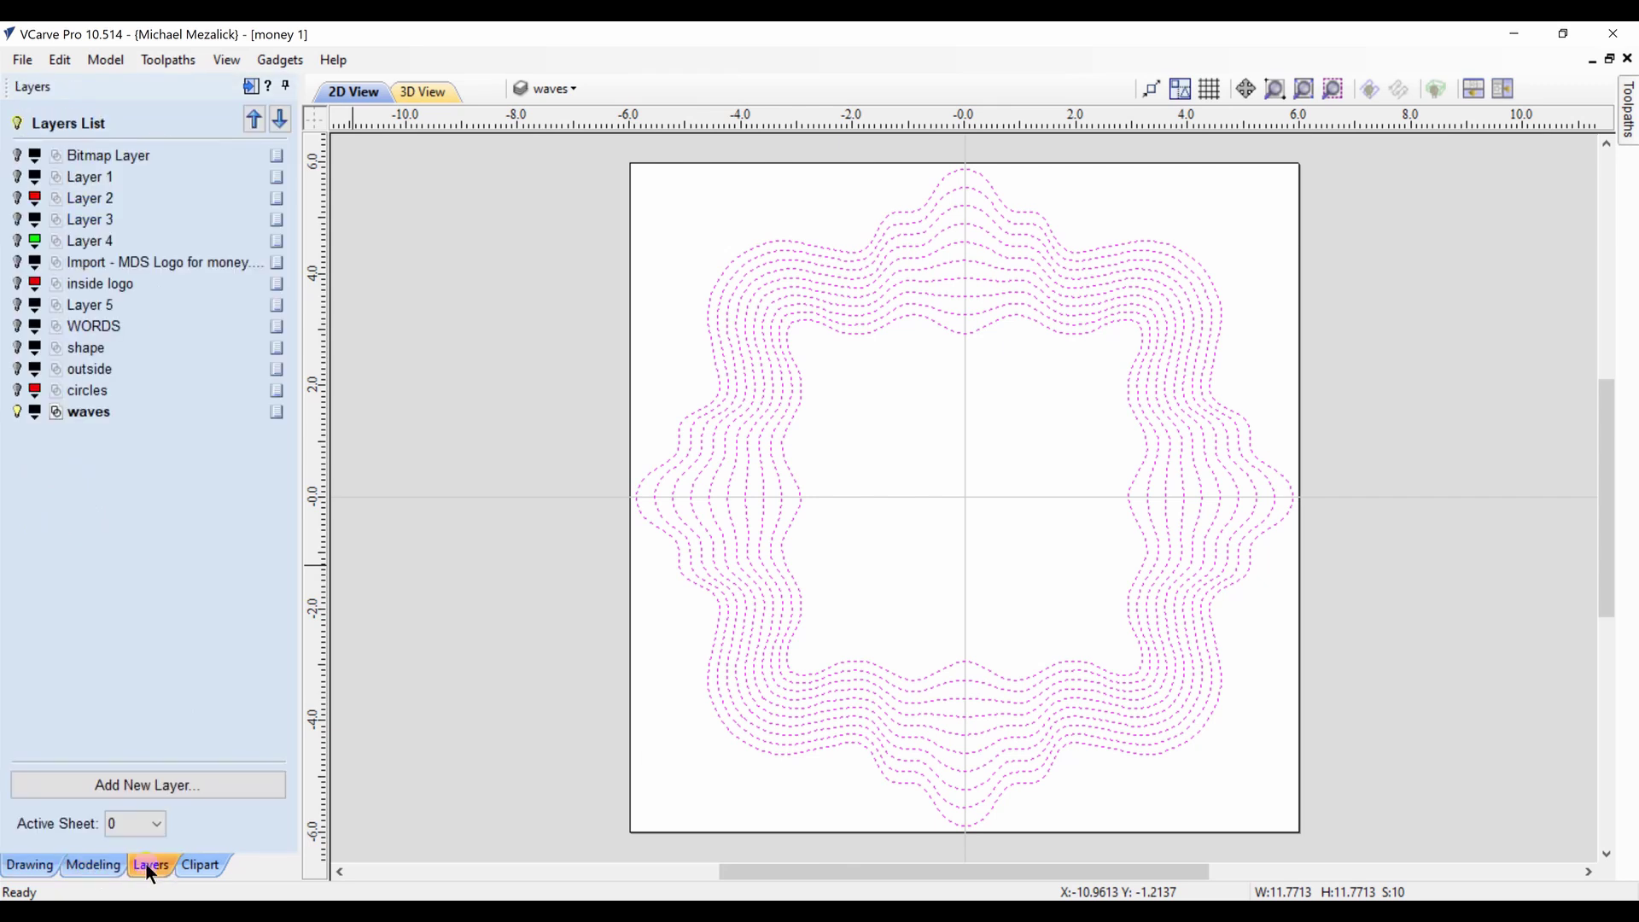
{"action": "left_click", "coordinate": [16, 368]}
{"action": "left_click", "coordinate": [16, 368]}
{"action": "left_click", "coordinate": [16, 390]}
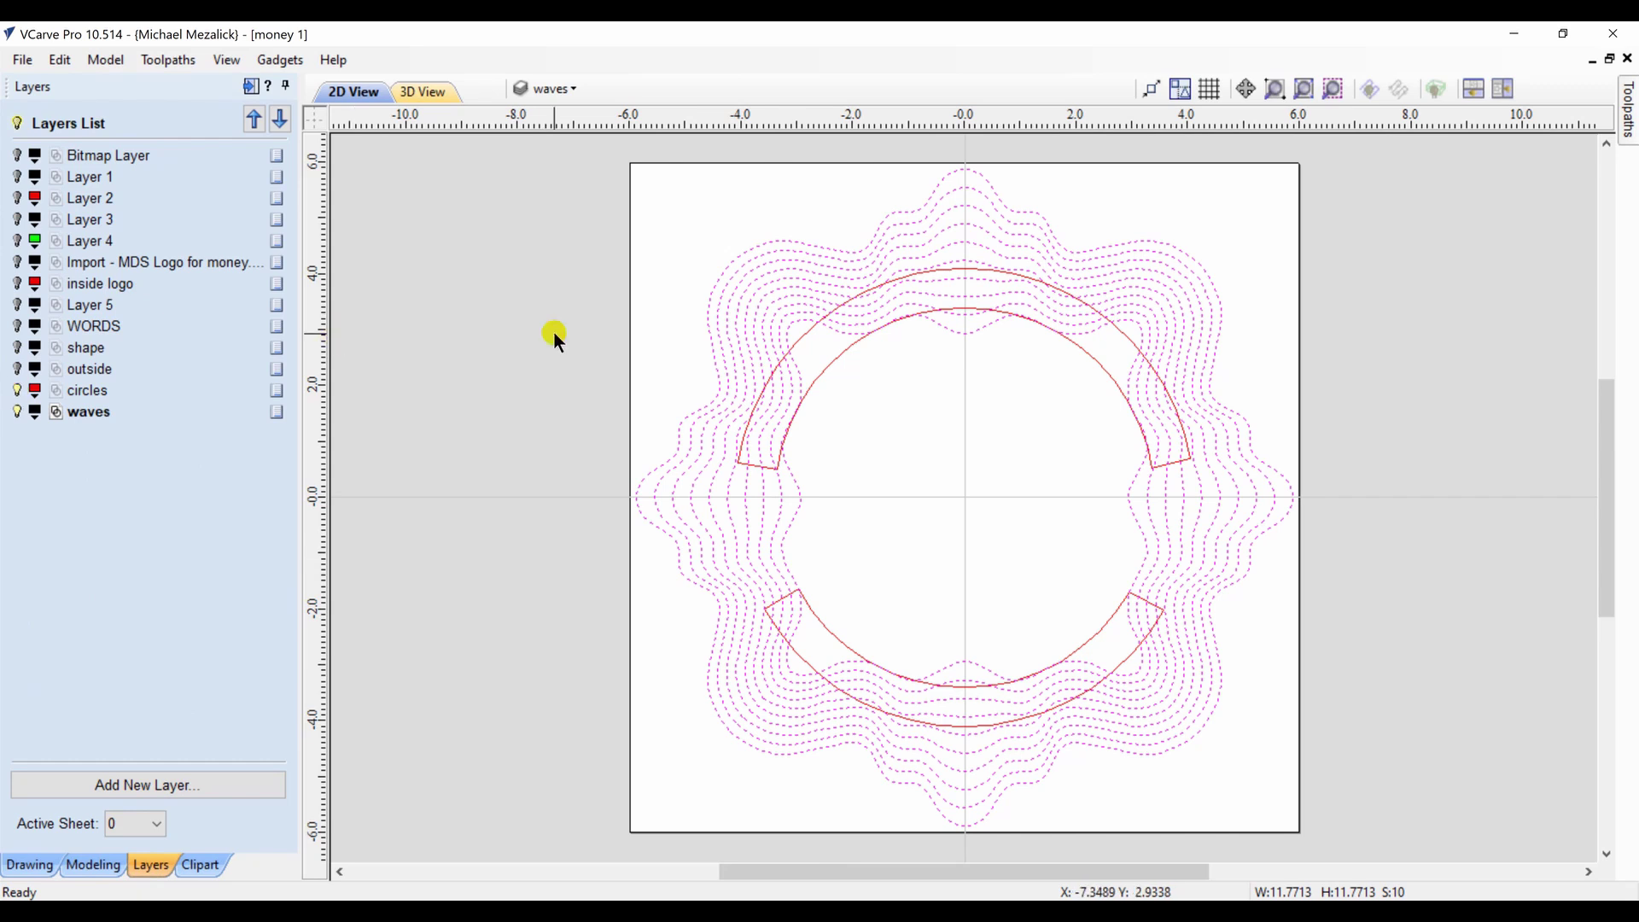
Trim the waves inside the upper and lower arc bands, clearing inside each boundary
{"action": "left_click", "coordinate": [822, 367]}
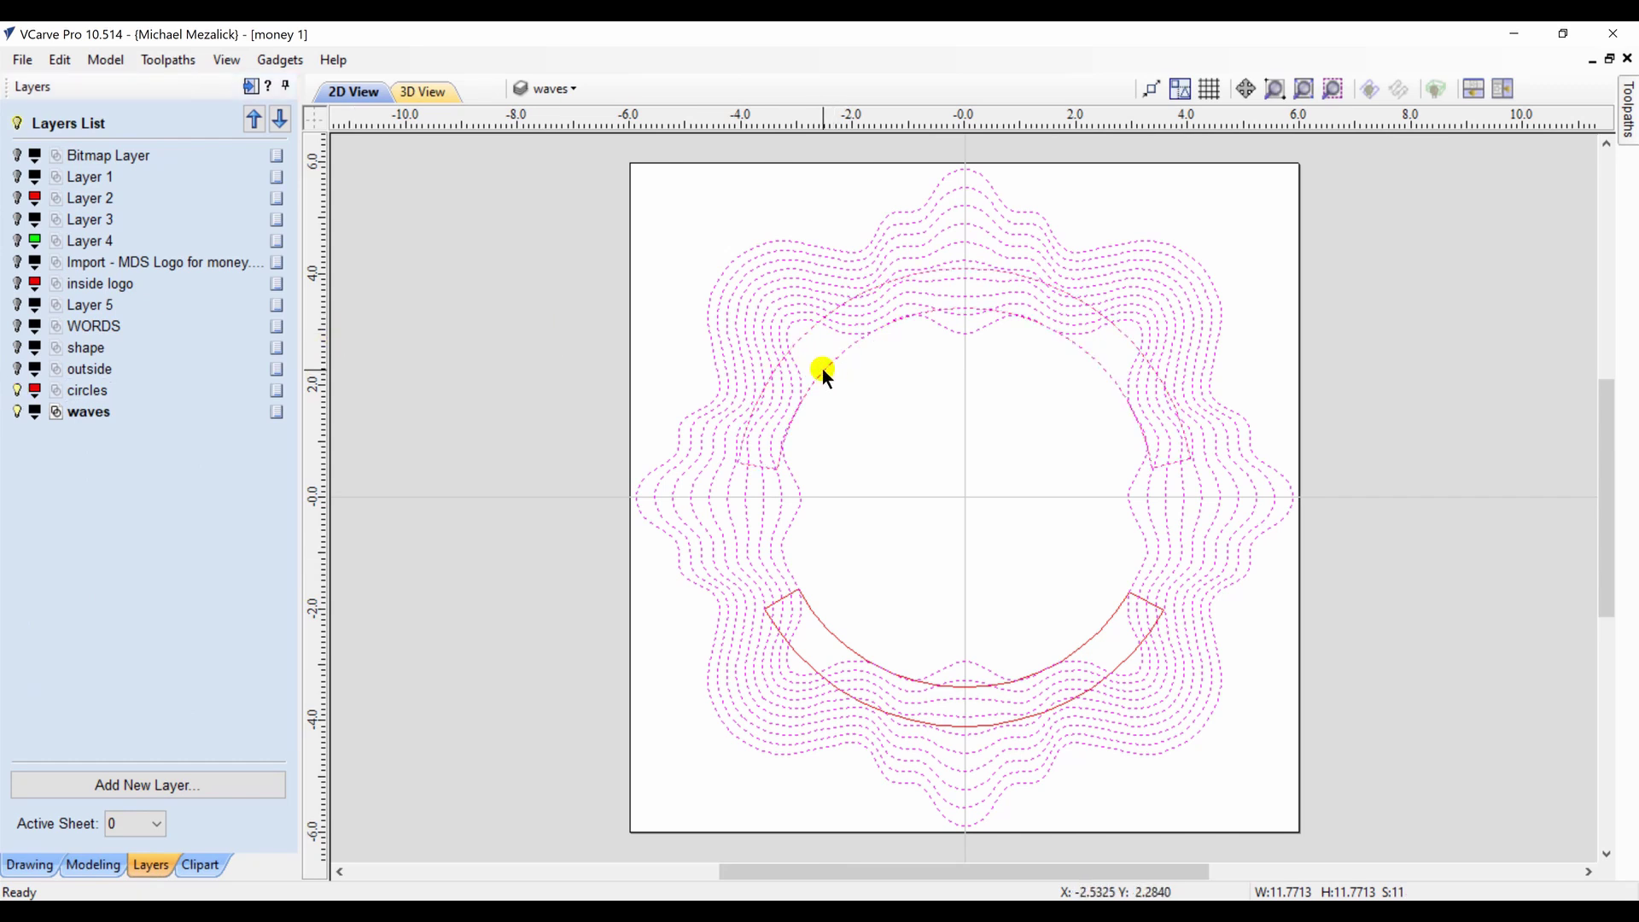
{"action": "left_click", "coordinate": [29, 862]}
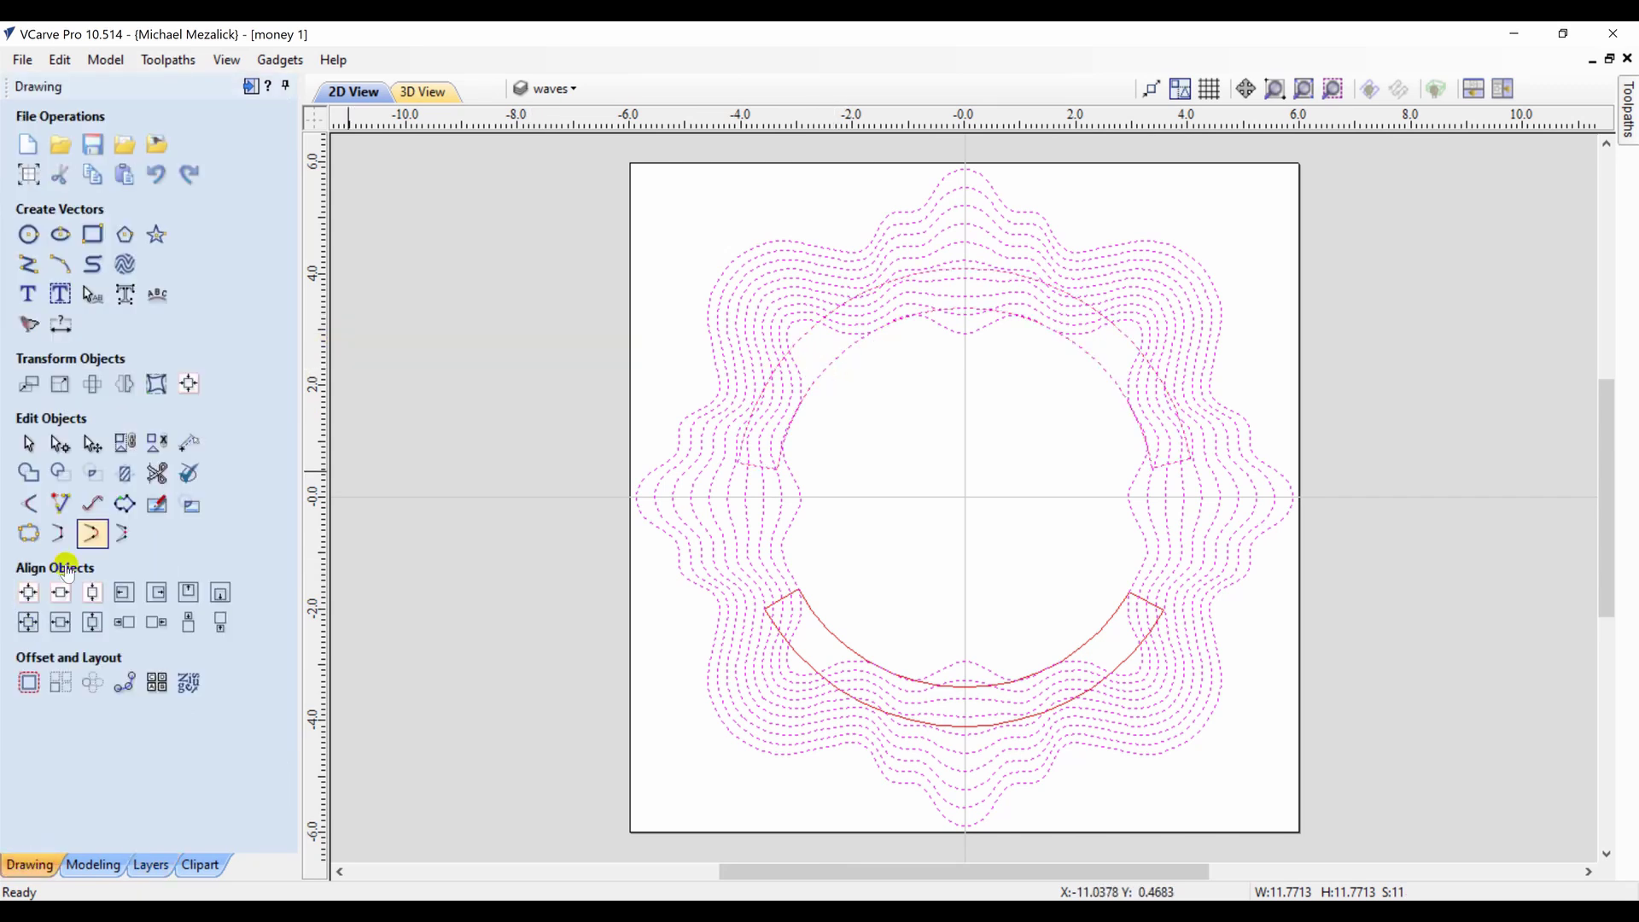
{"action": "left_click", "coordinate": [130, 474]}
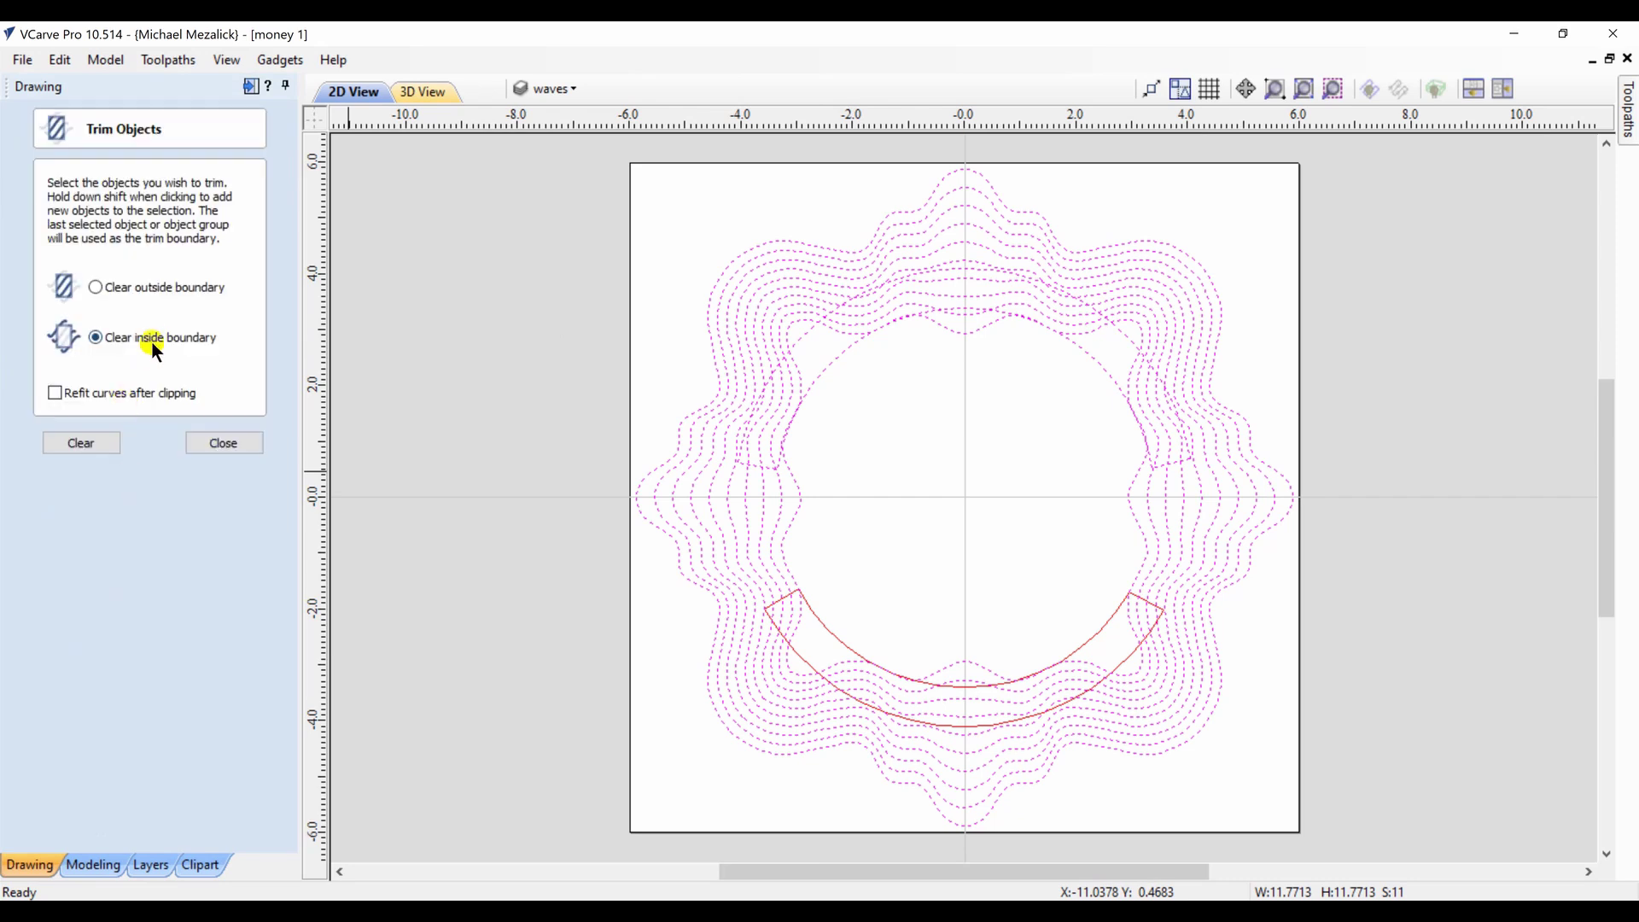
{"action": "left_click", "coordinate": [82, 442]}
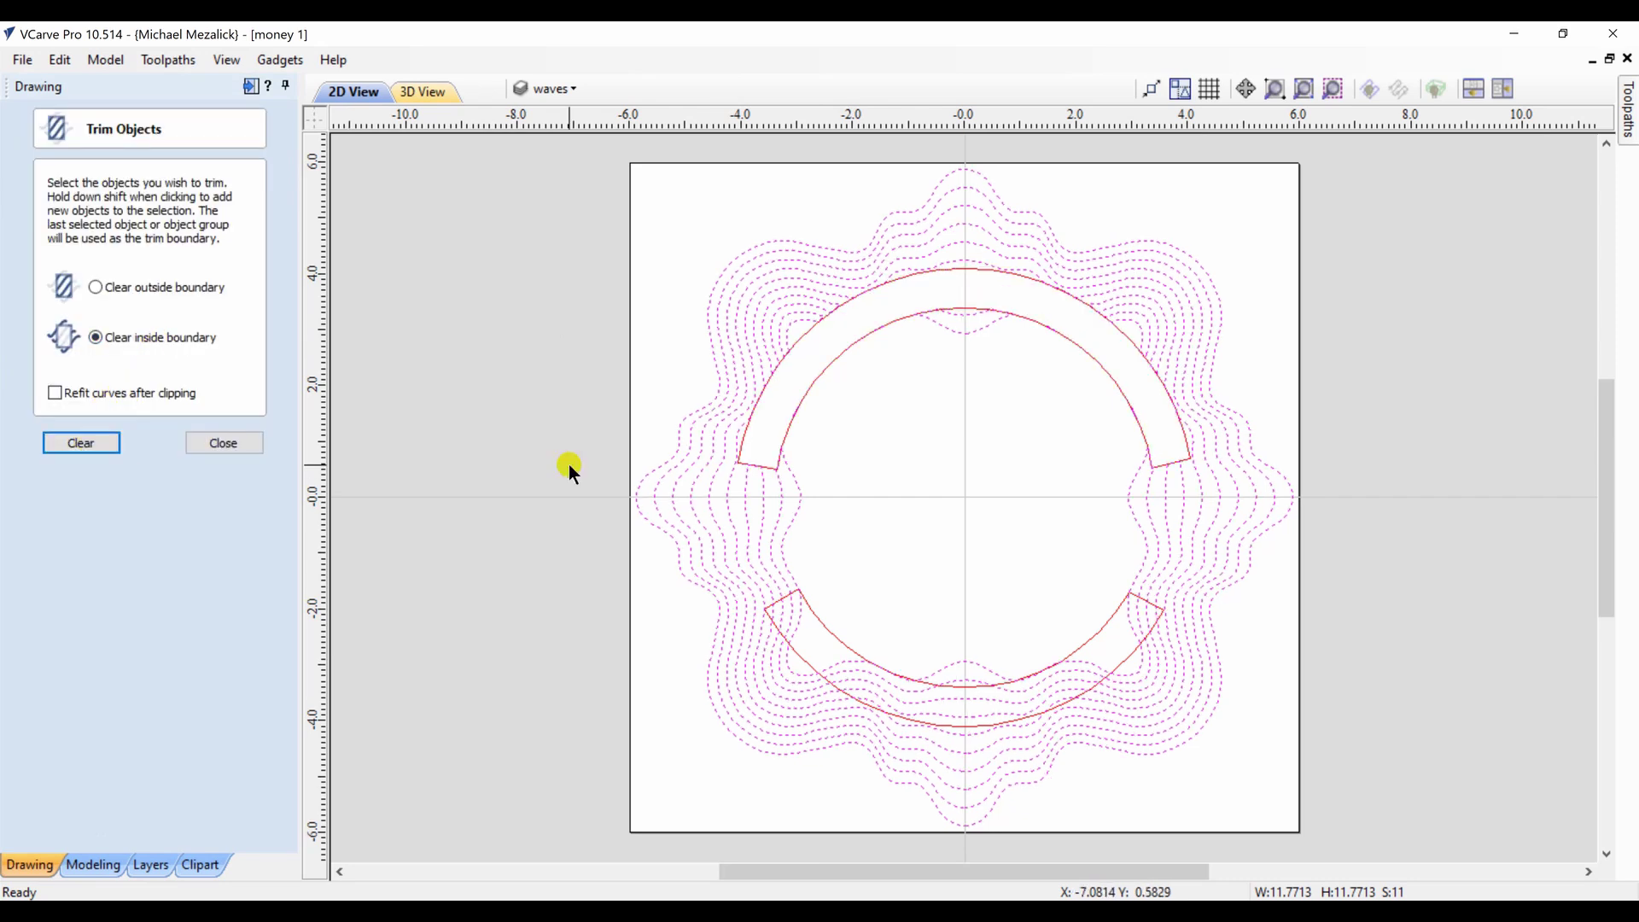
{"action": "left_click", "coordinate": [807, 600]}
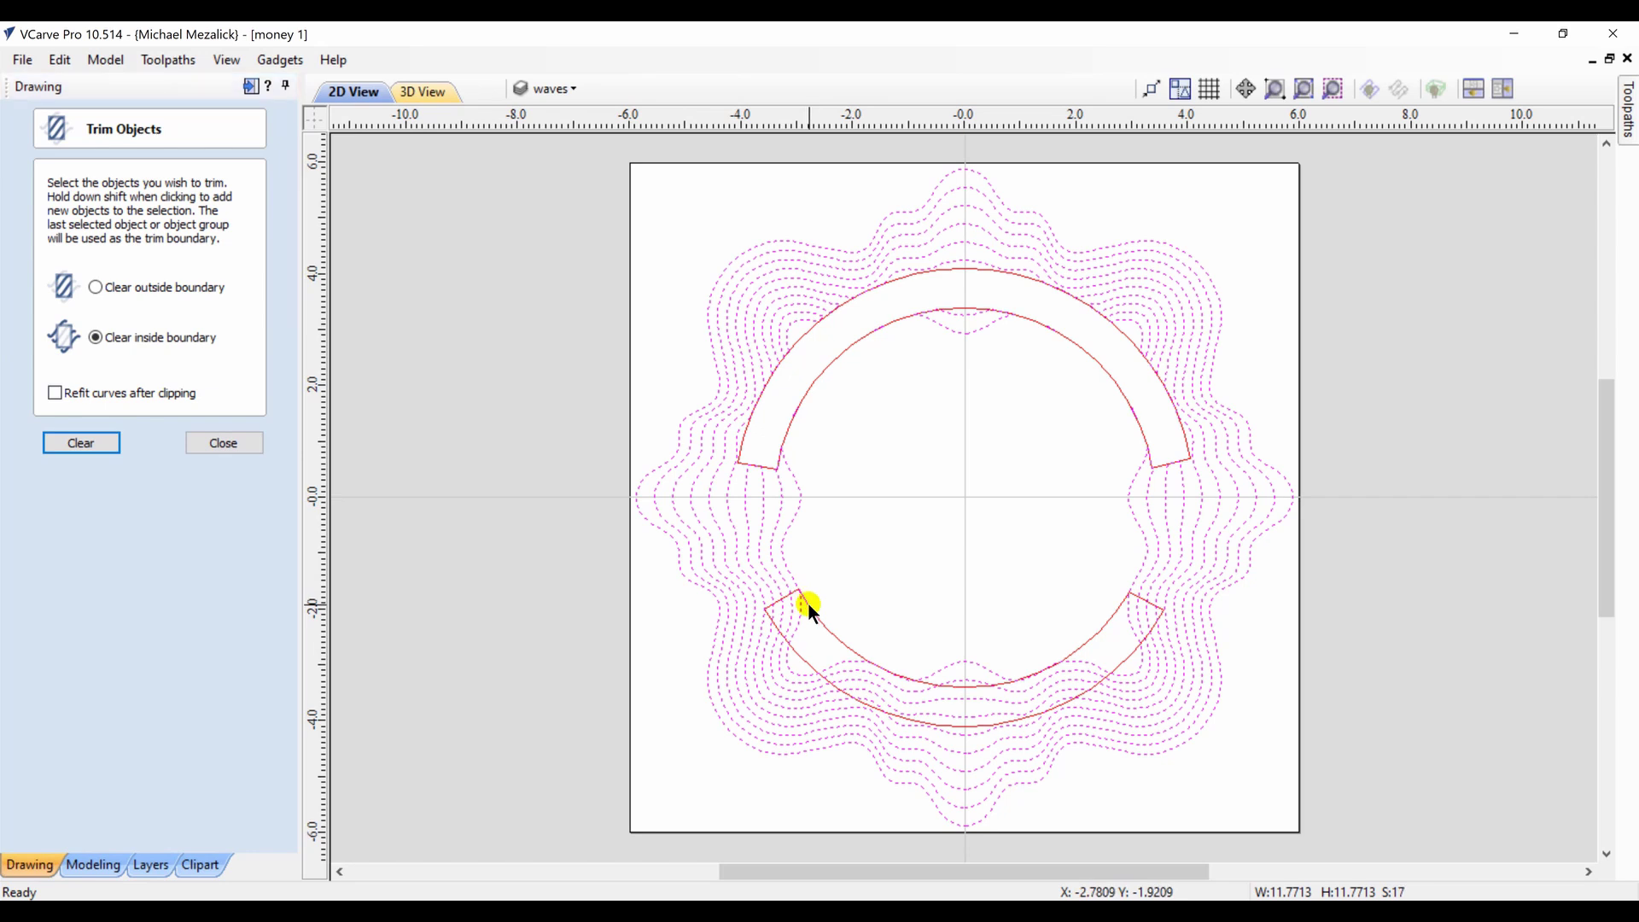
{"action": "left_click", "coordinate": [104, 445]}
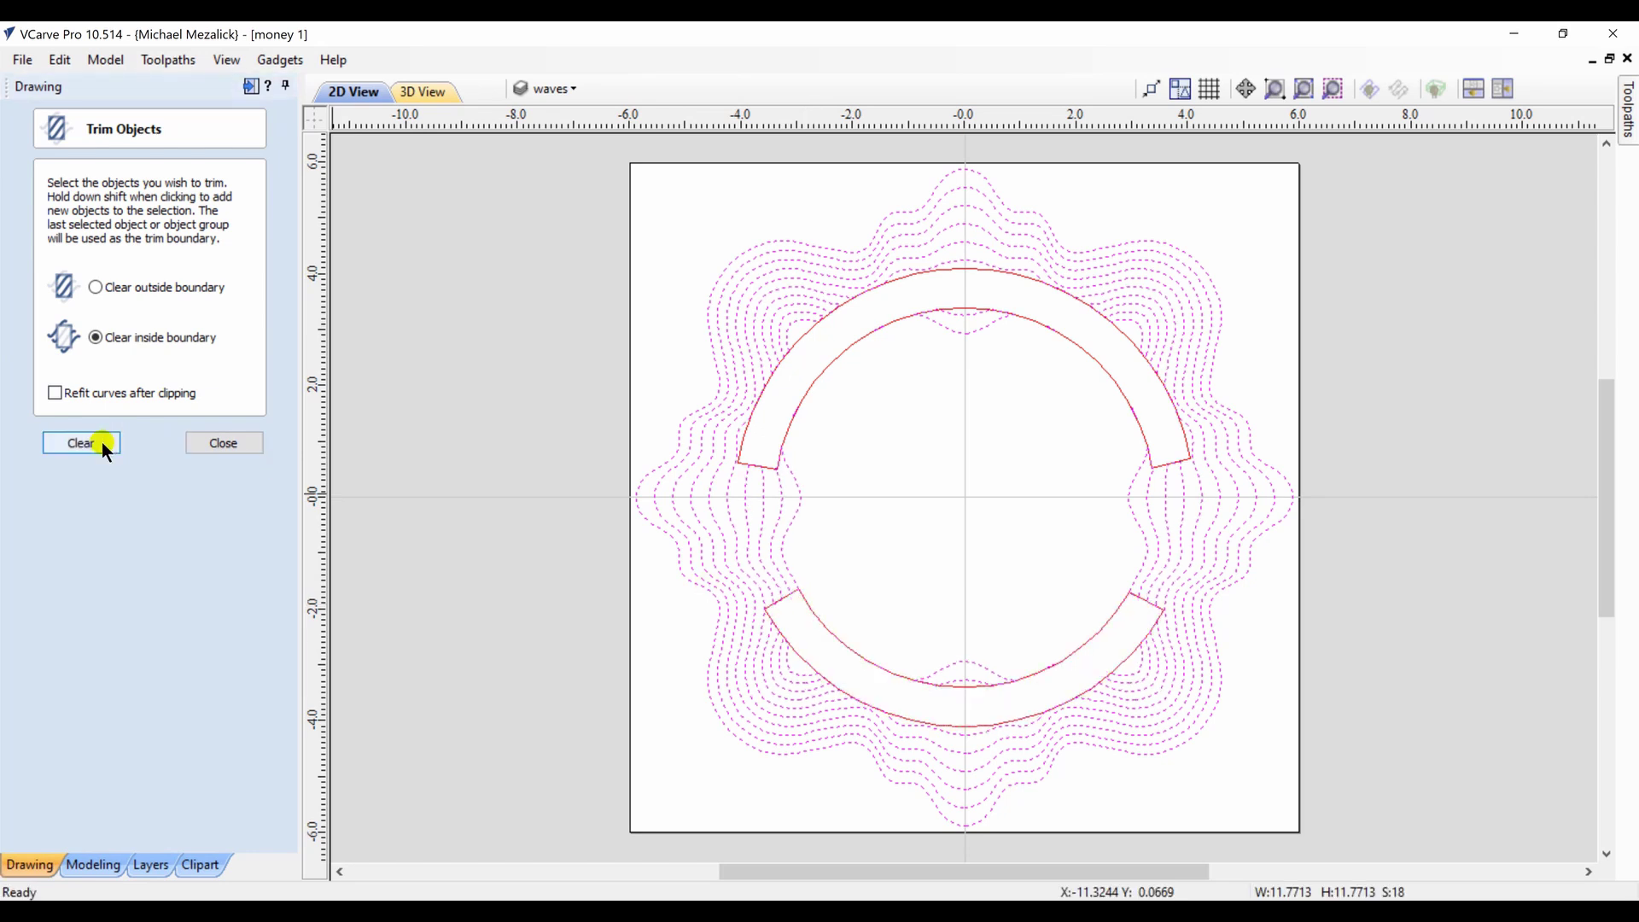
Calculate a 2D profile toolpath on the trimmed wave vectors with a 0.01 inch cut depth
{"action": "left_click", "coordinate": [250, 85]}
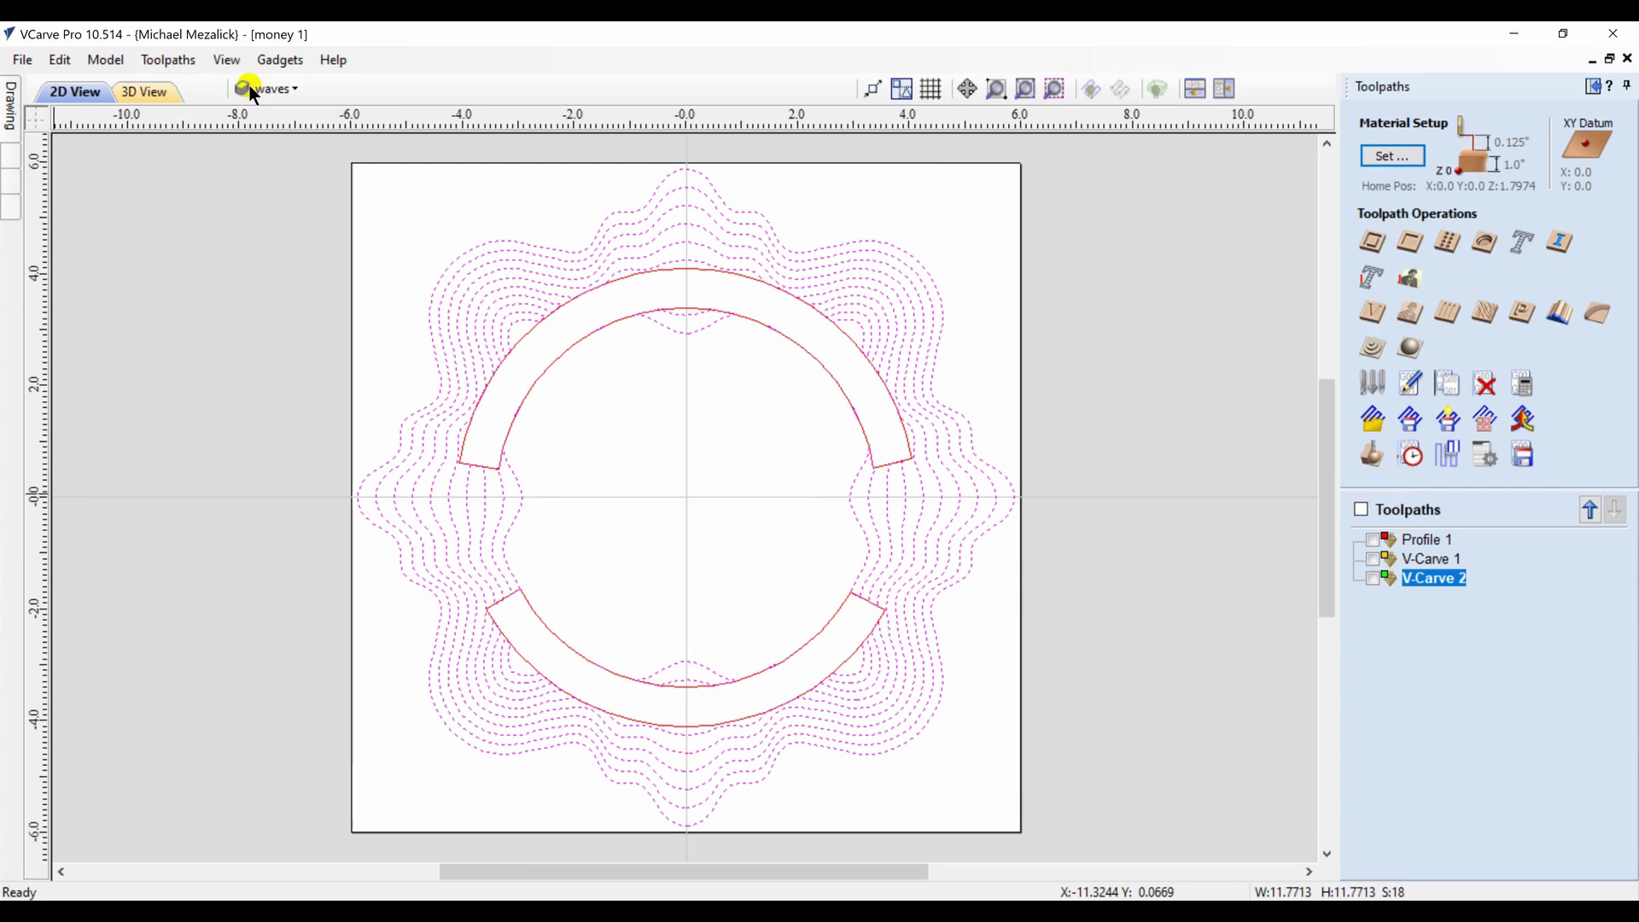
{"action": "left_click", "coordinate": [1368, 244]}
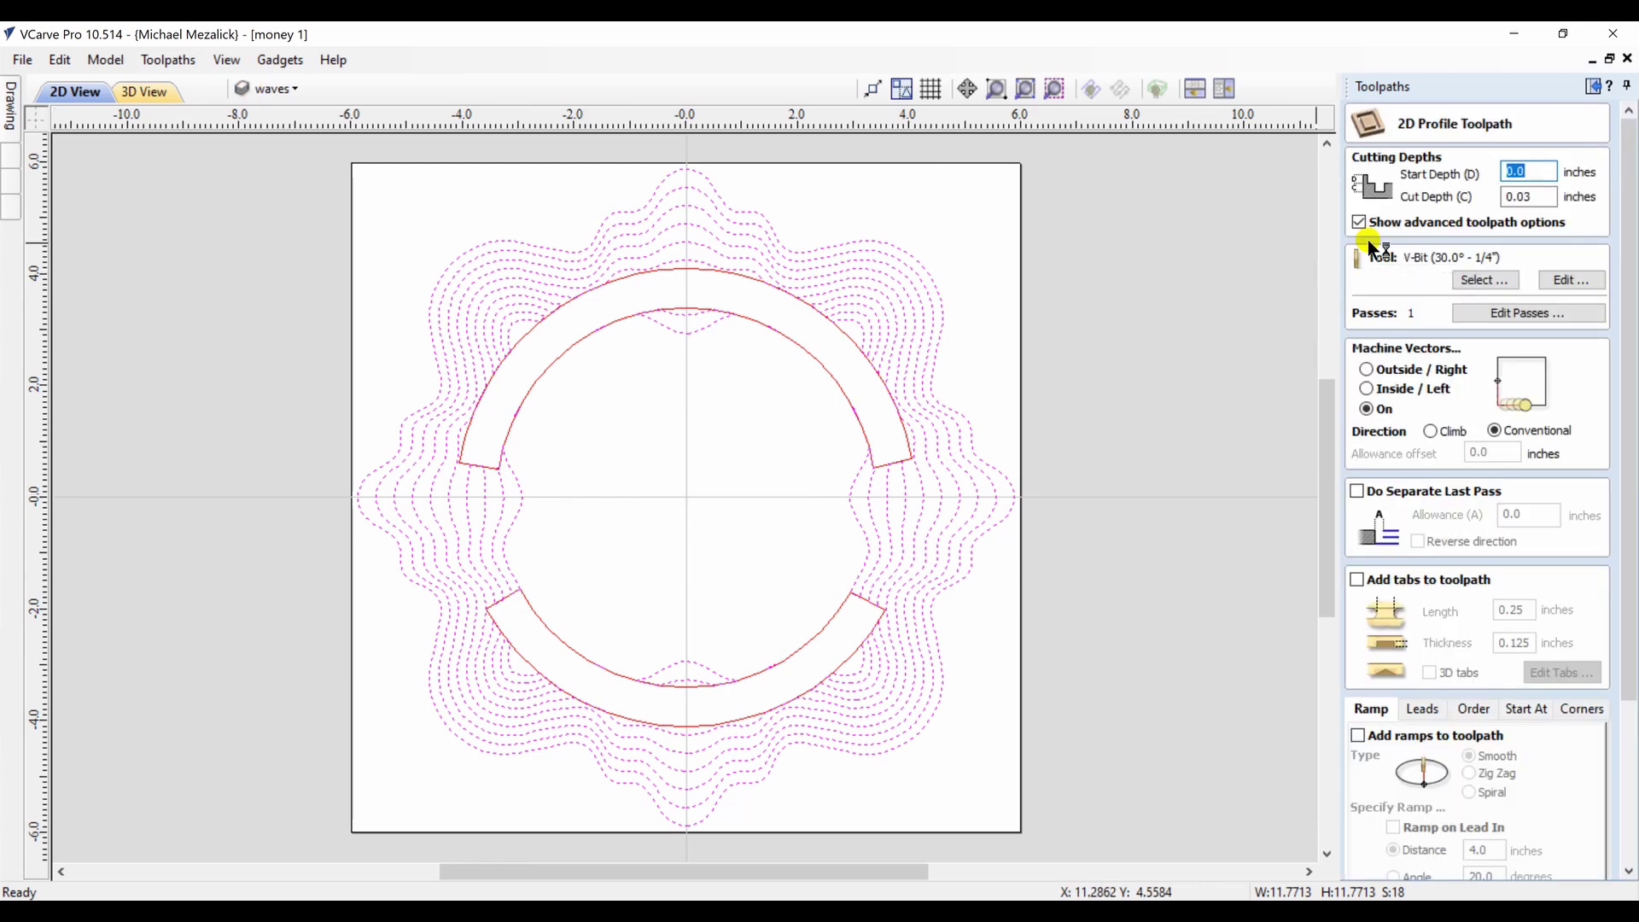
{"action": "left_click", "coordinate": [1548, 196]}
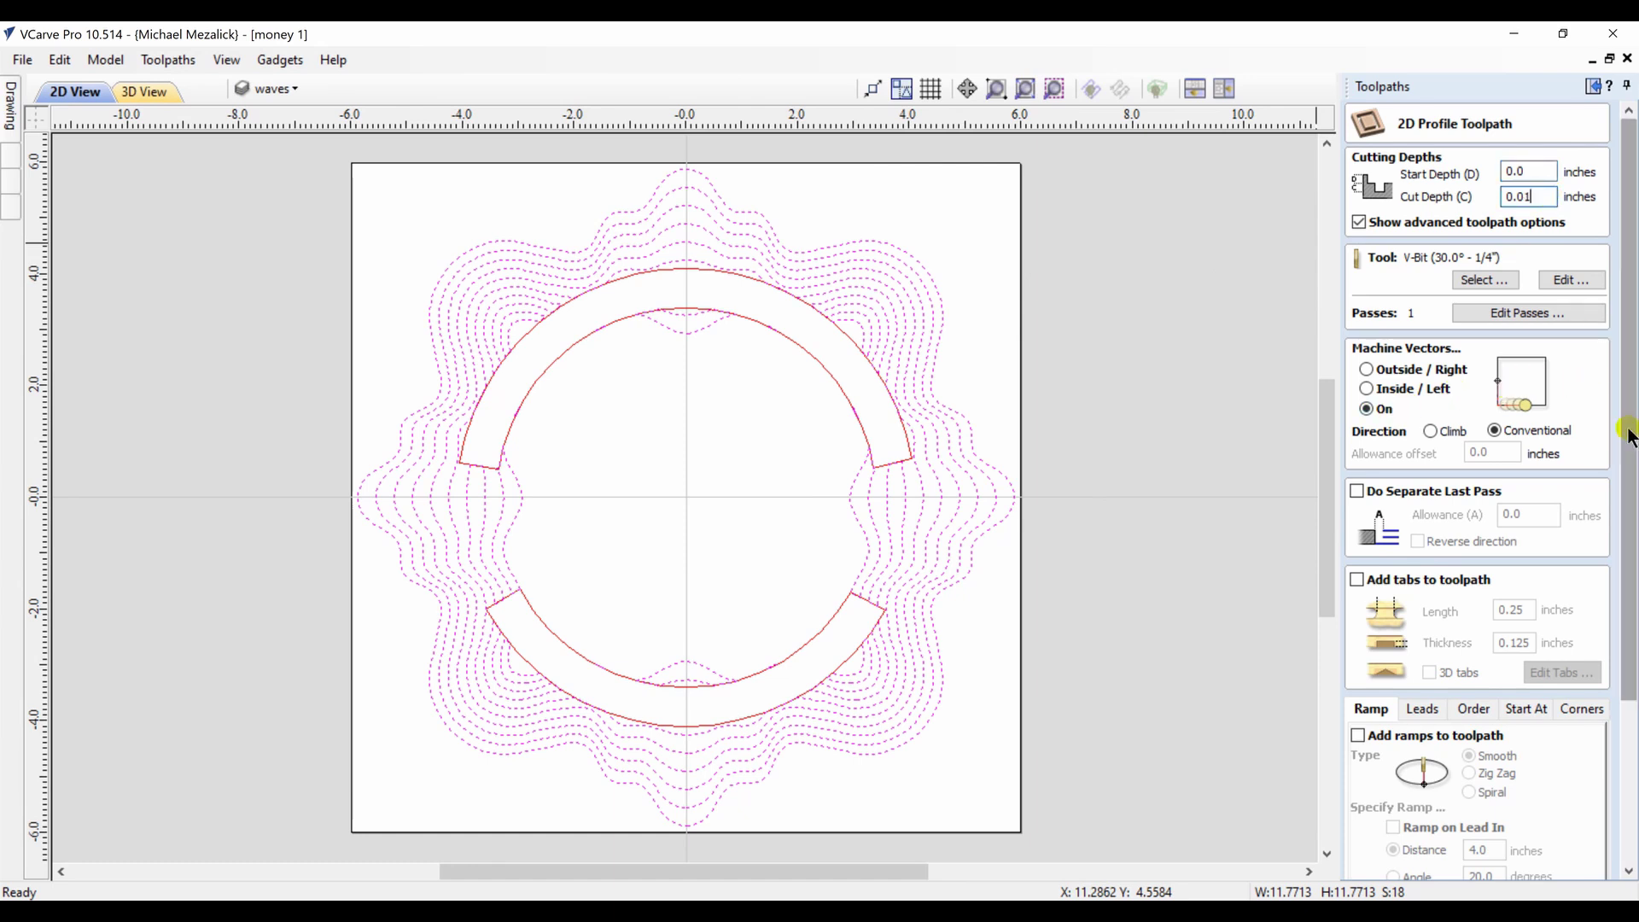
{"action": "scroll", "coordinate": [1629, 436], "scroll_direction": "down", "scroll_amount": 5}
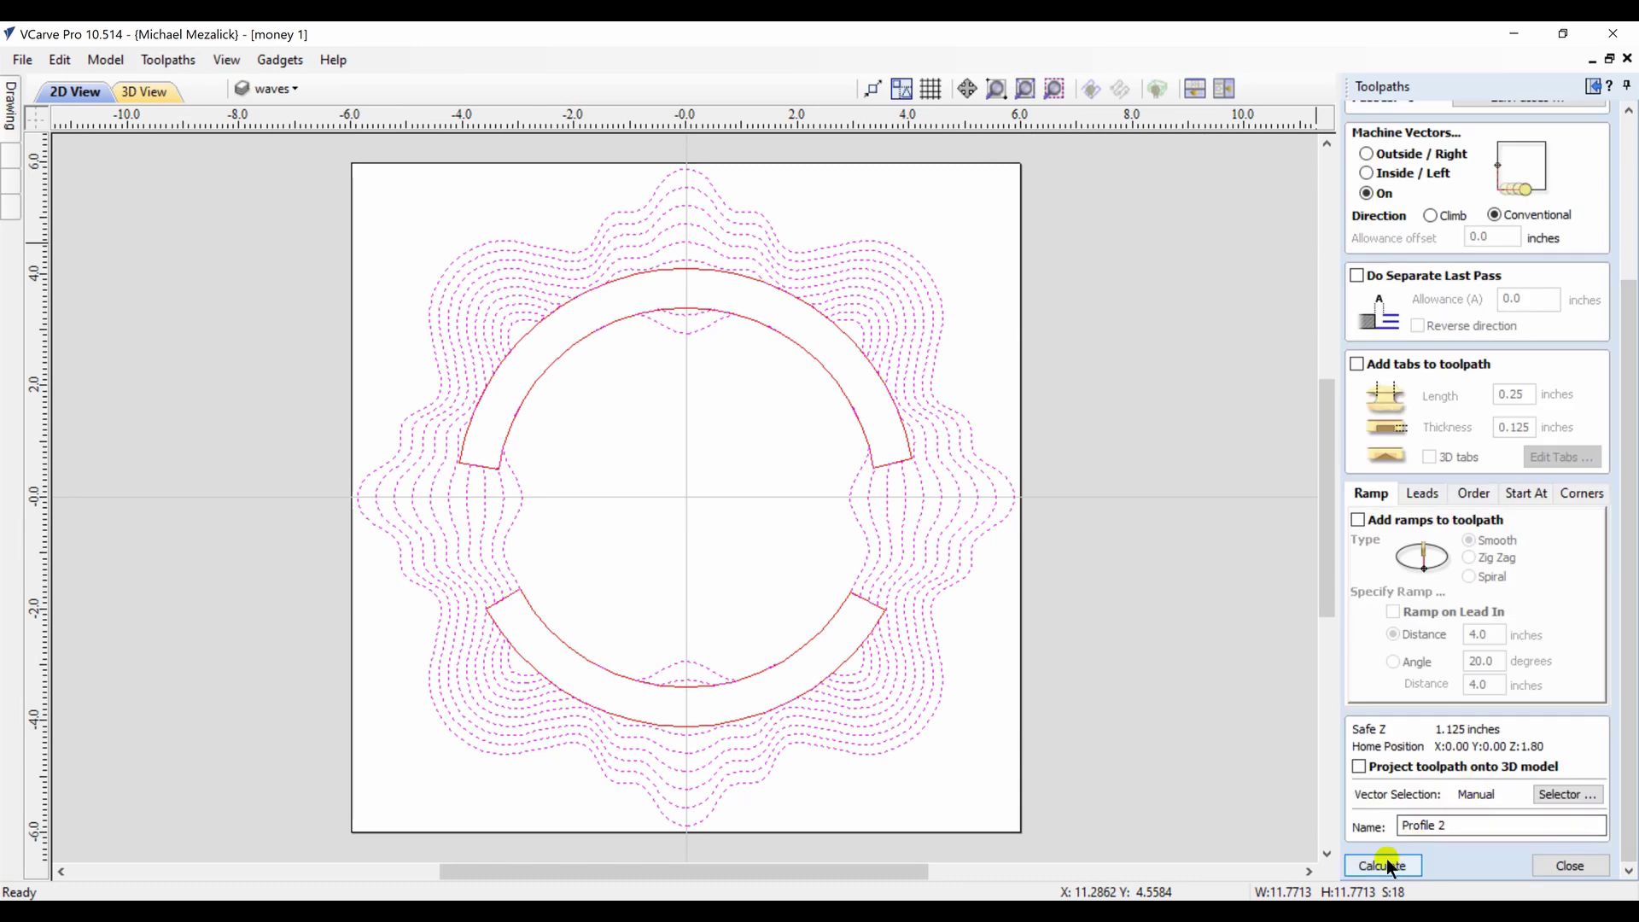
{"action": "left_click", "coordinate": [1388, 866]}
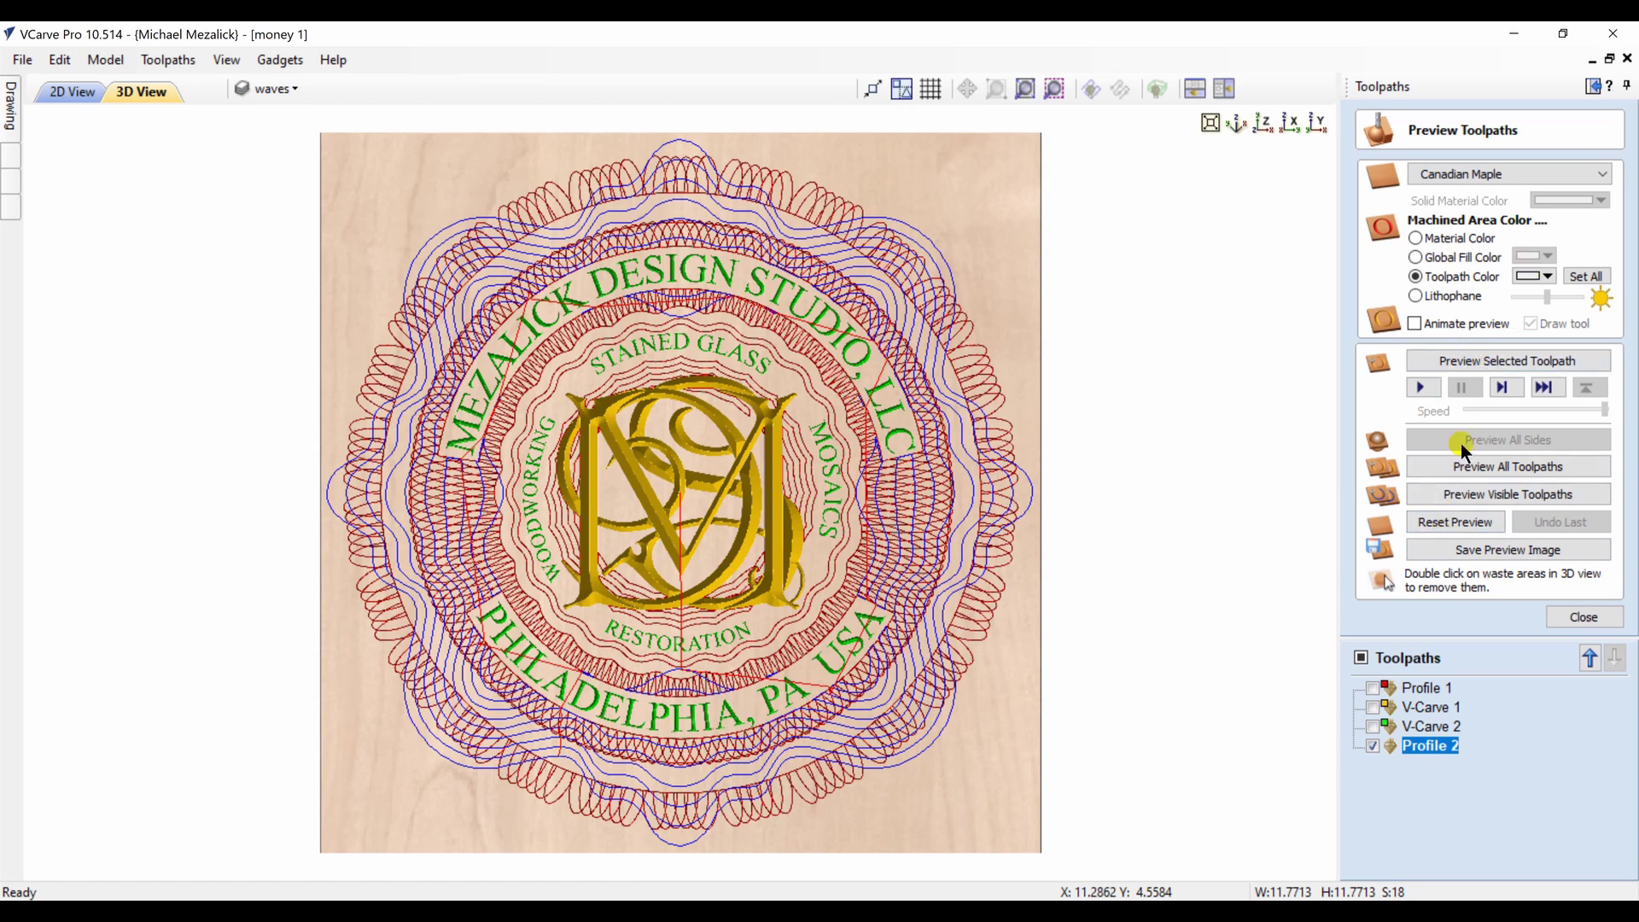
Preview the wave profile toolpath and set its toolpath color to bright green
{"action": "left_click", "coordinate": [1474, 362]}
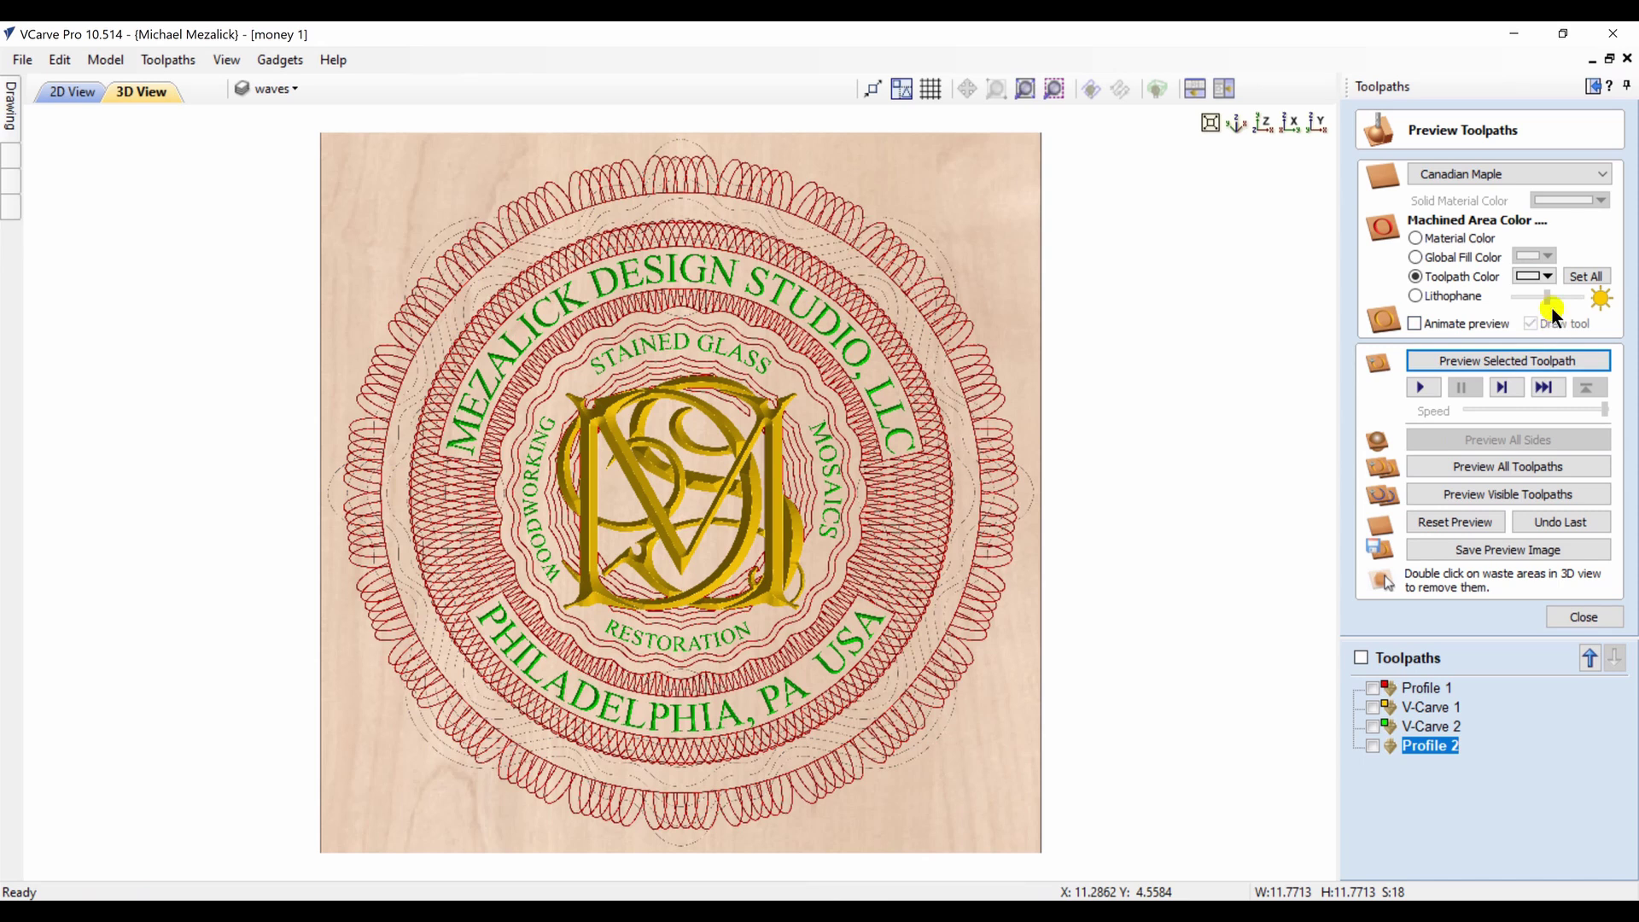
{"action": "left_click", "coordinate": [1549, 276]}
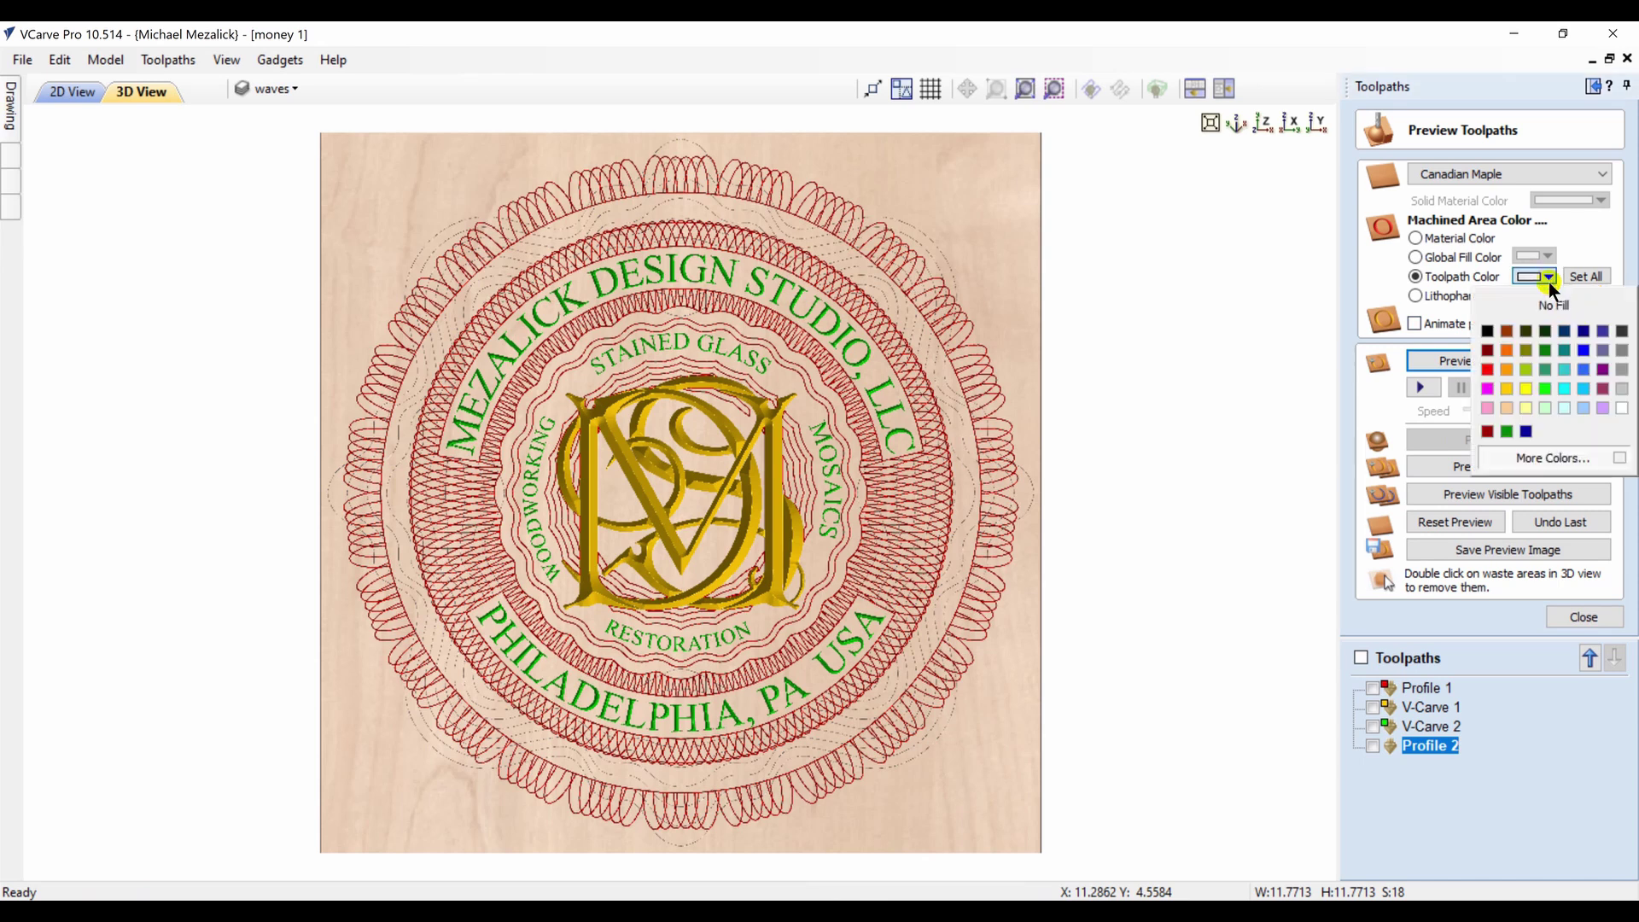
{"action": "left_click", "coordinate": [1548, 386]}
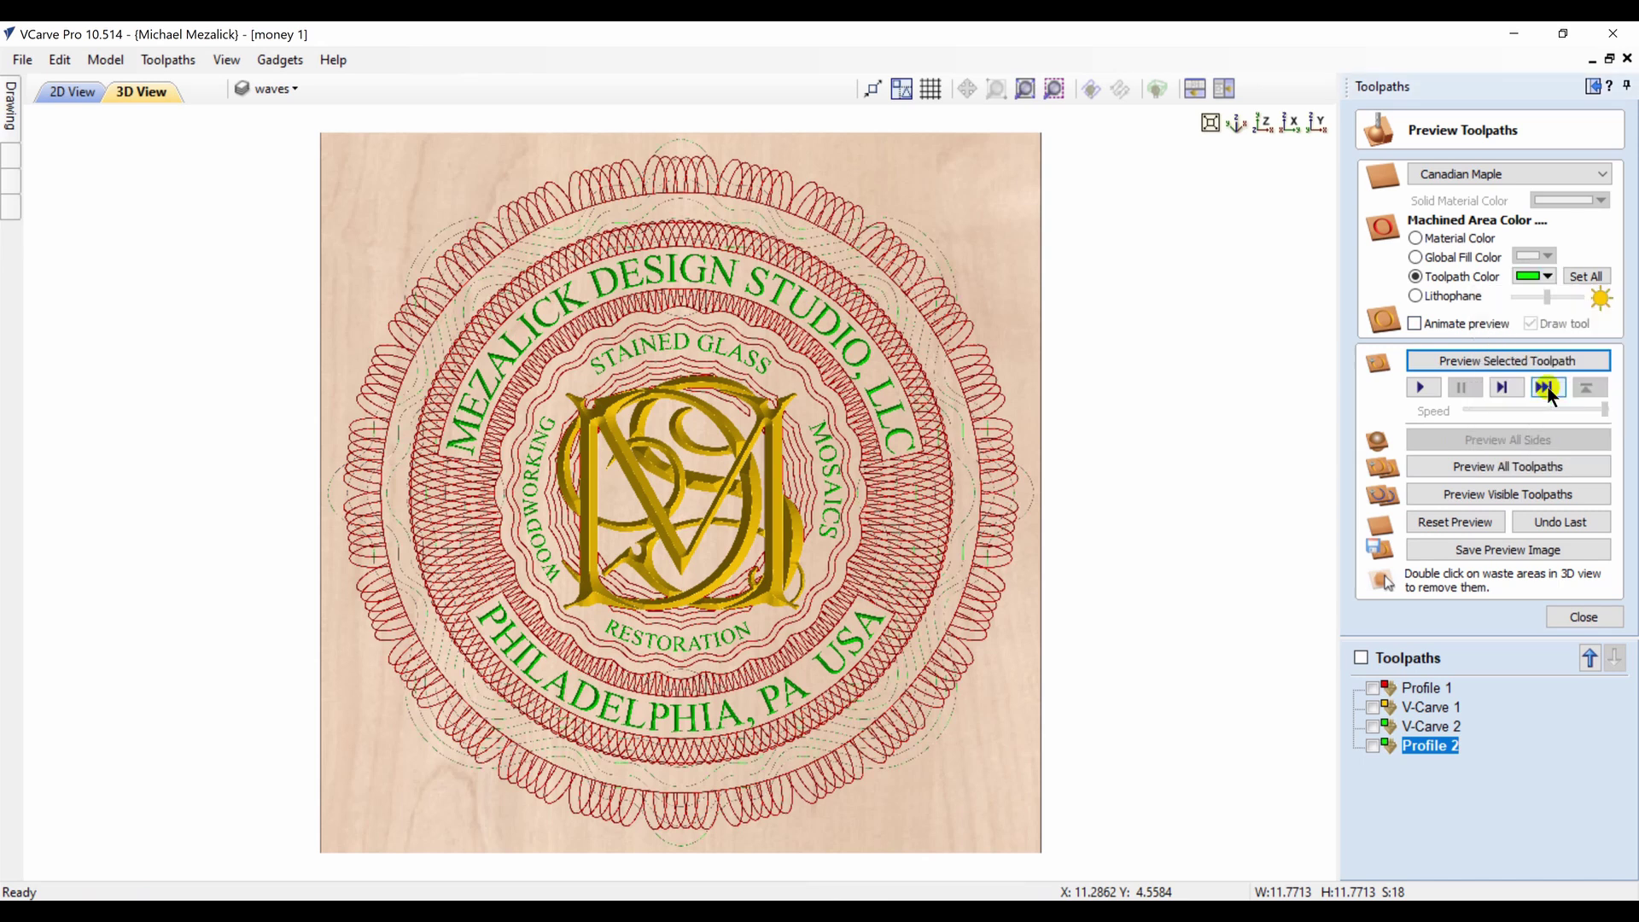
Edit the wave profile toolpath's cut depth, recalculate it and preview it again
{"action": "double_click", "coordinate": [1388, 748]}
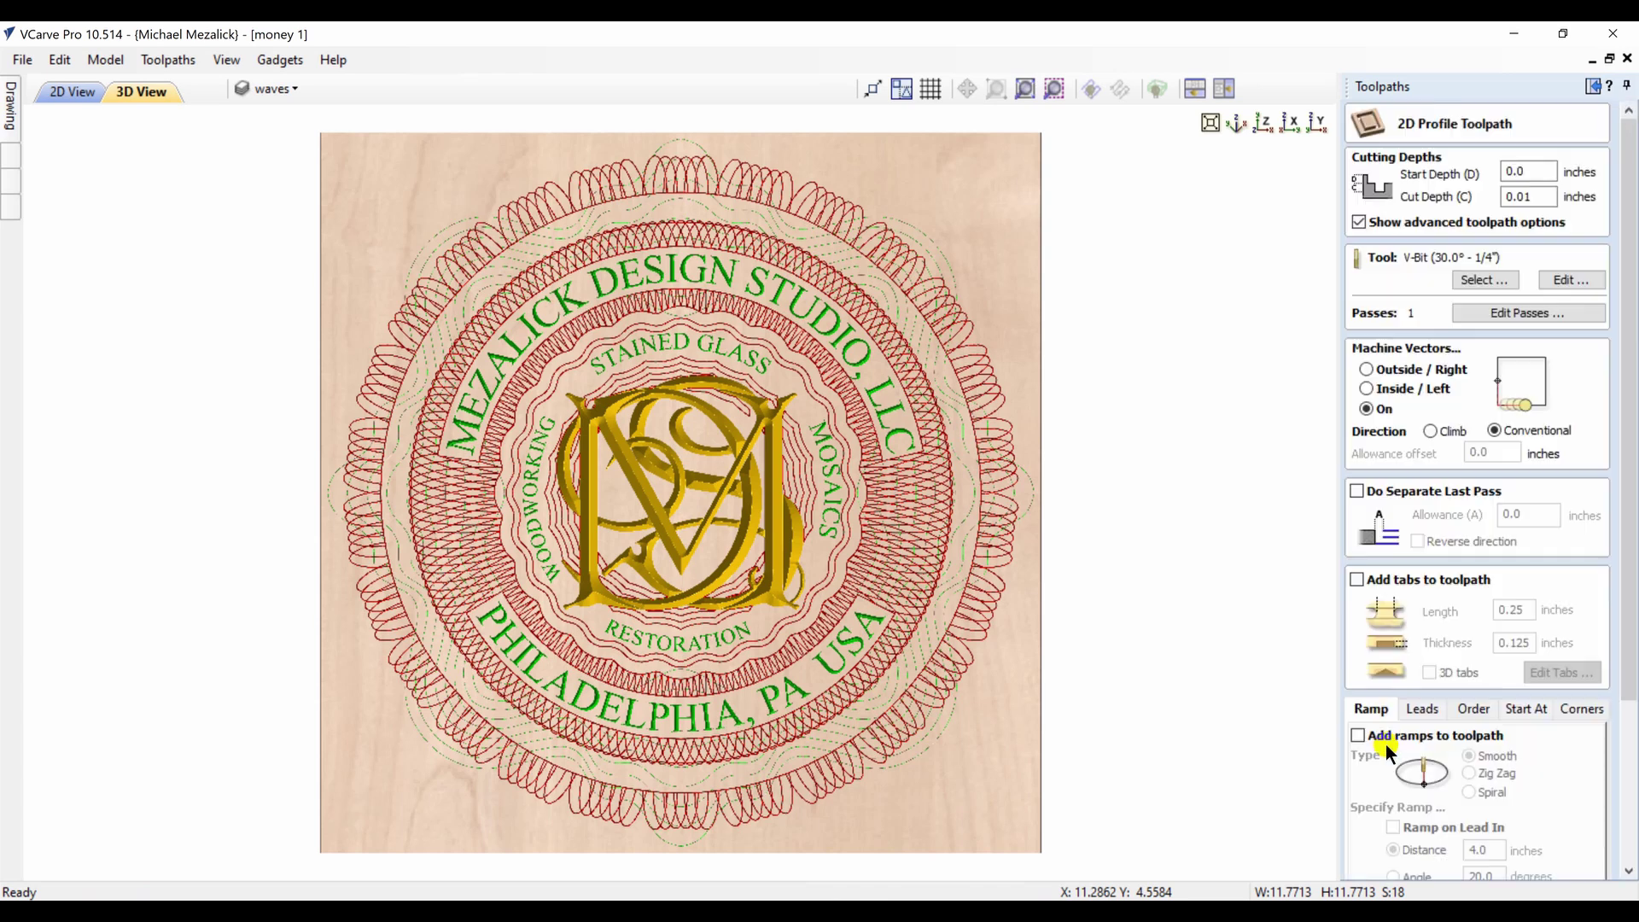
{"action": "left_click", "coordinate": [1542, 197]}
{"action": "left_click_drag", "start_coordinate": [1631, 611], "coordinate": [1632, 743]}
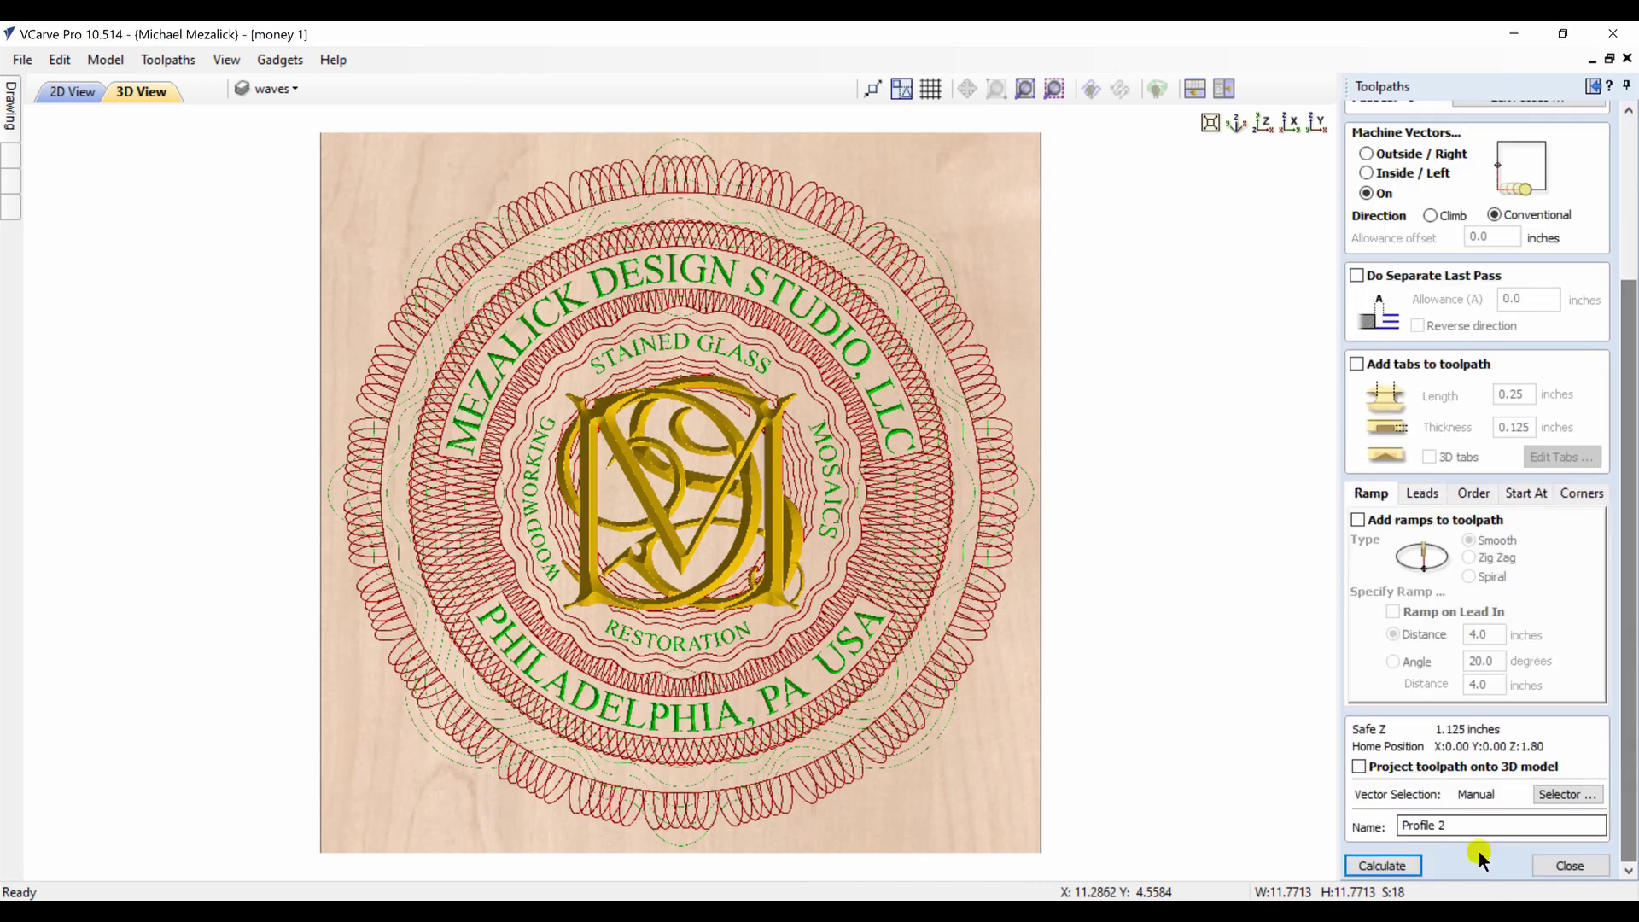
{"action": "left_click", "coordinate": [1392, 867]}
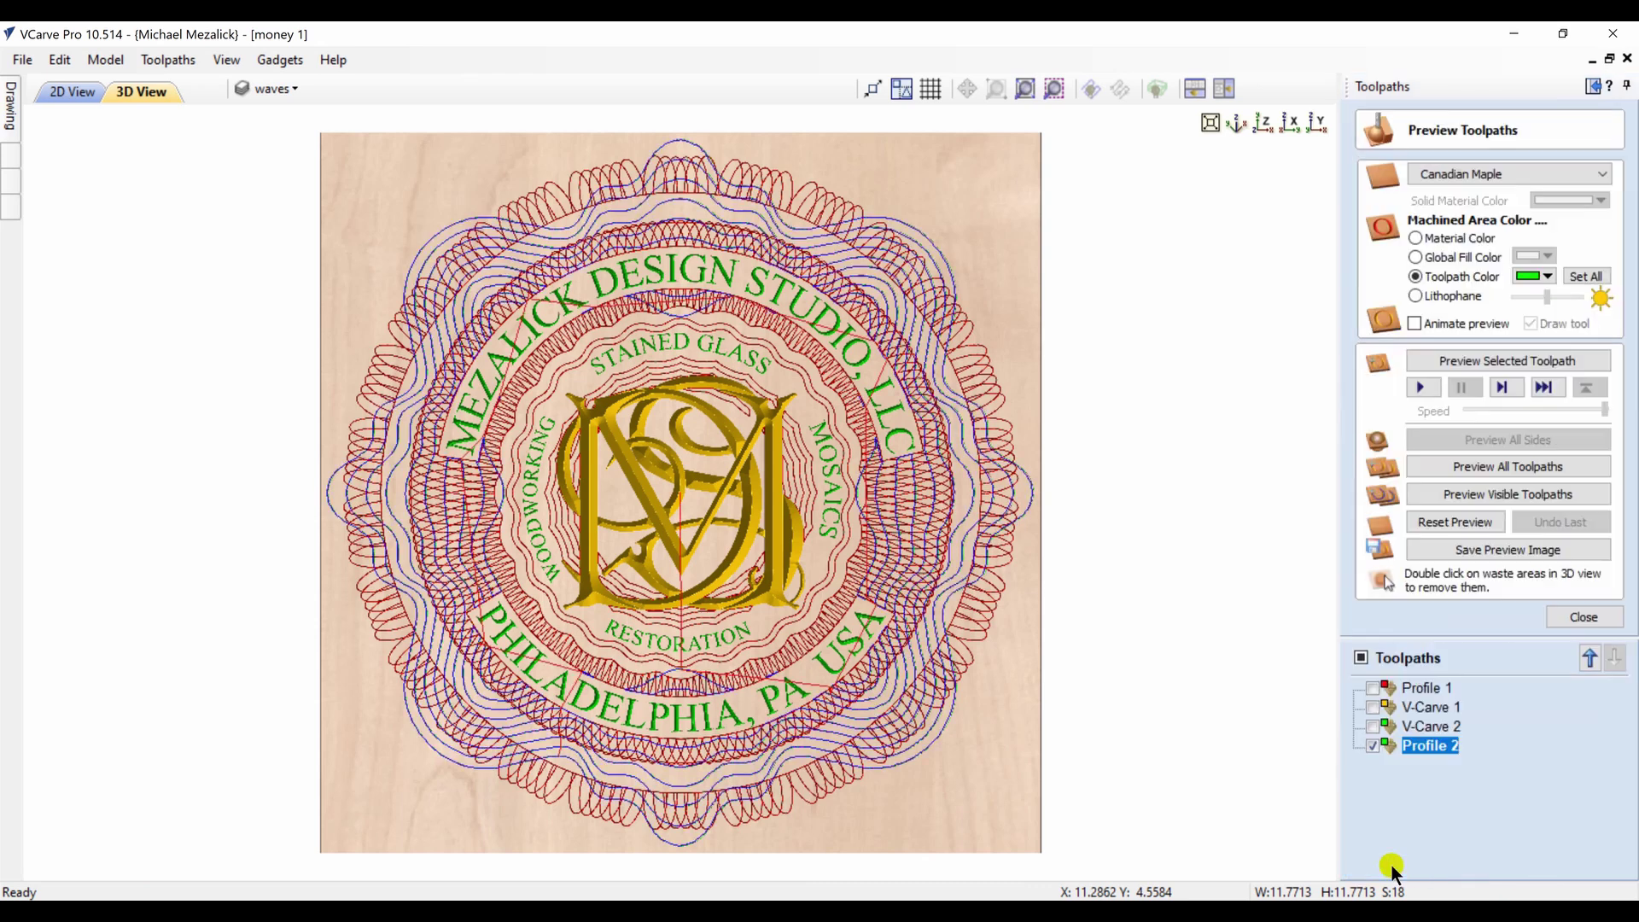
{"action": "left_click", "coordinate": [1491, 360]}
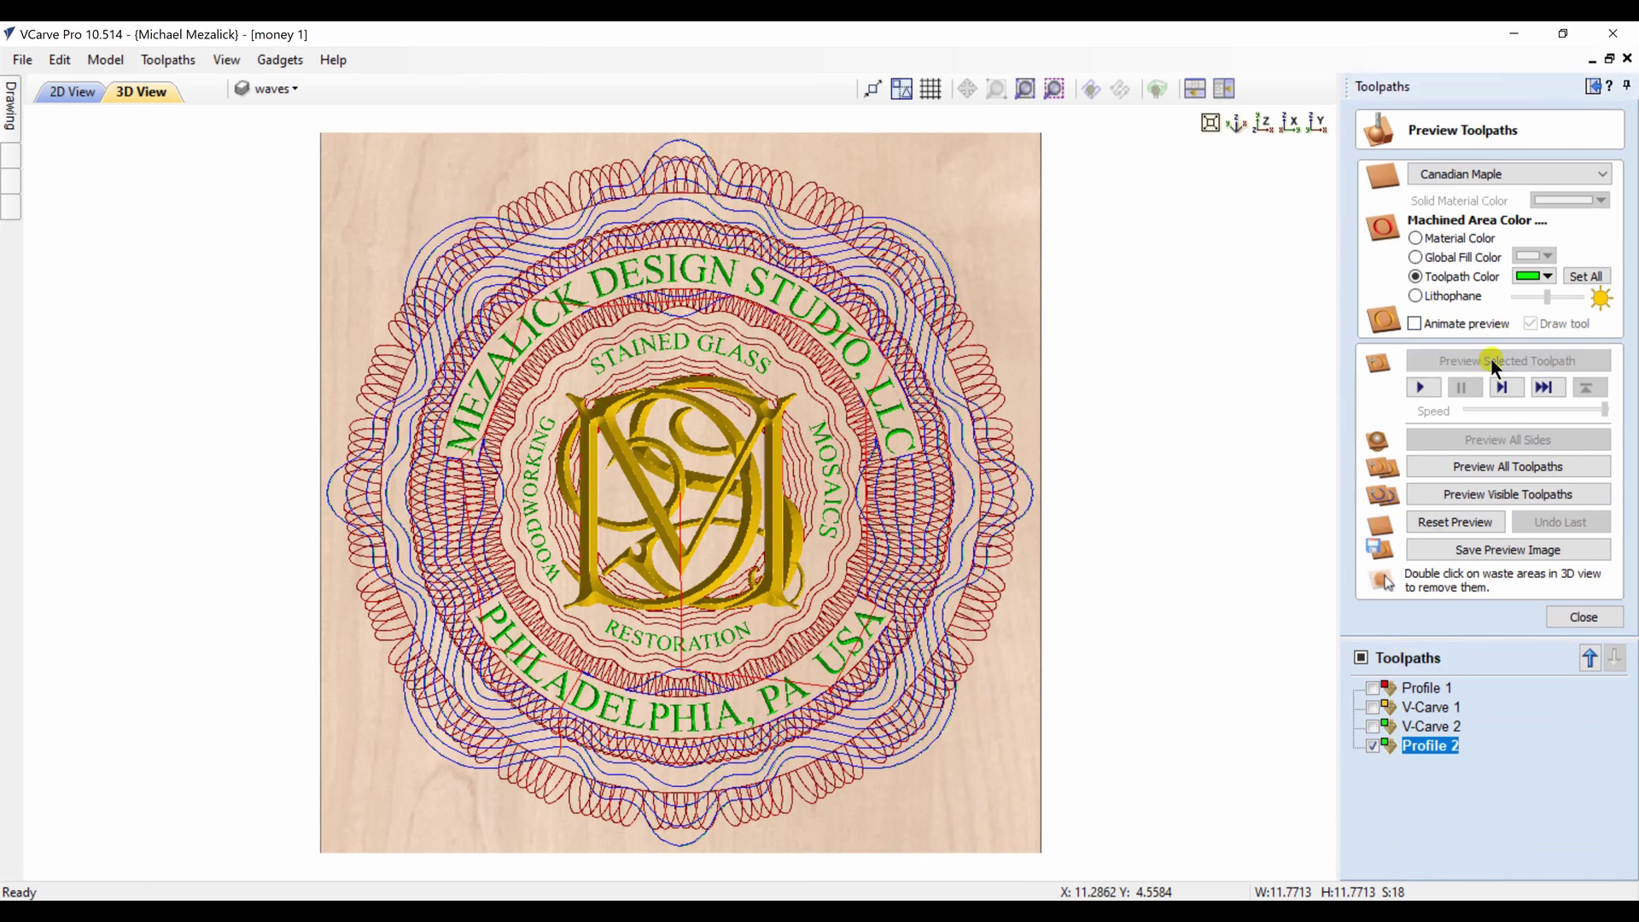
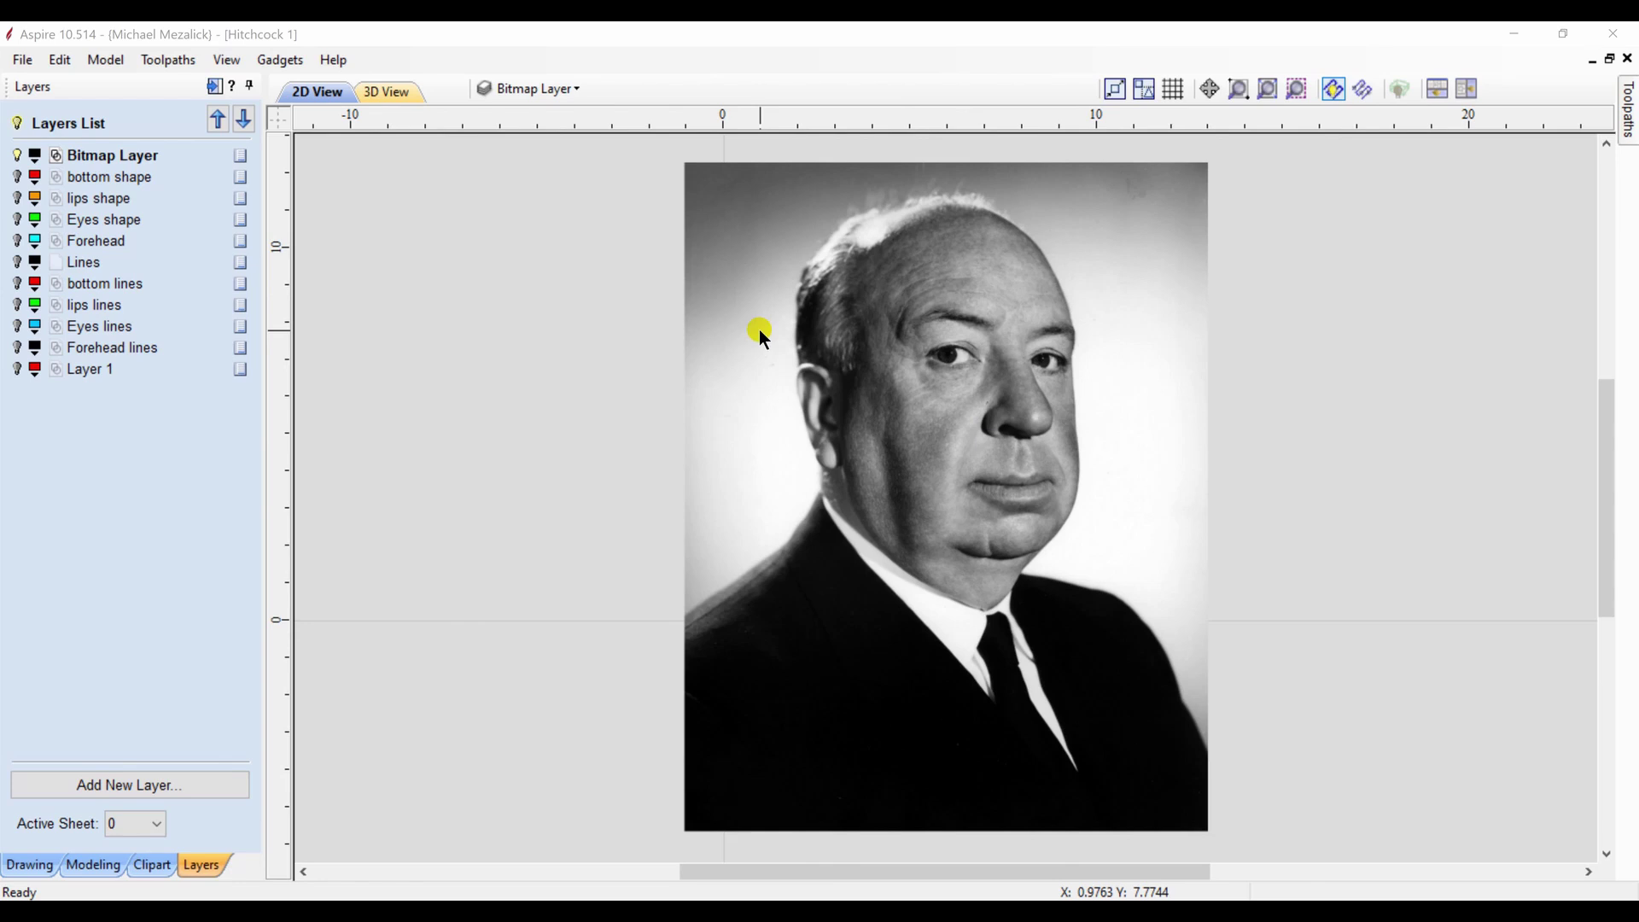
In Aspire, set the portrait bitmap's fading when not selected to 41%
{"action": "left_click", "coordinate": [760, 329]}
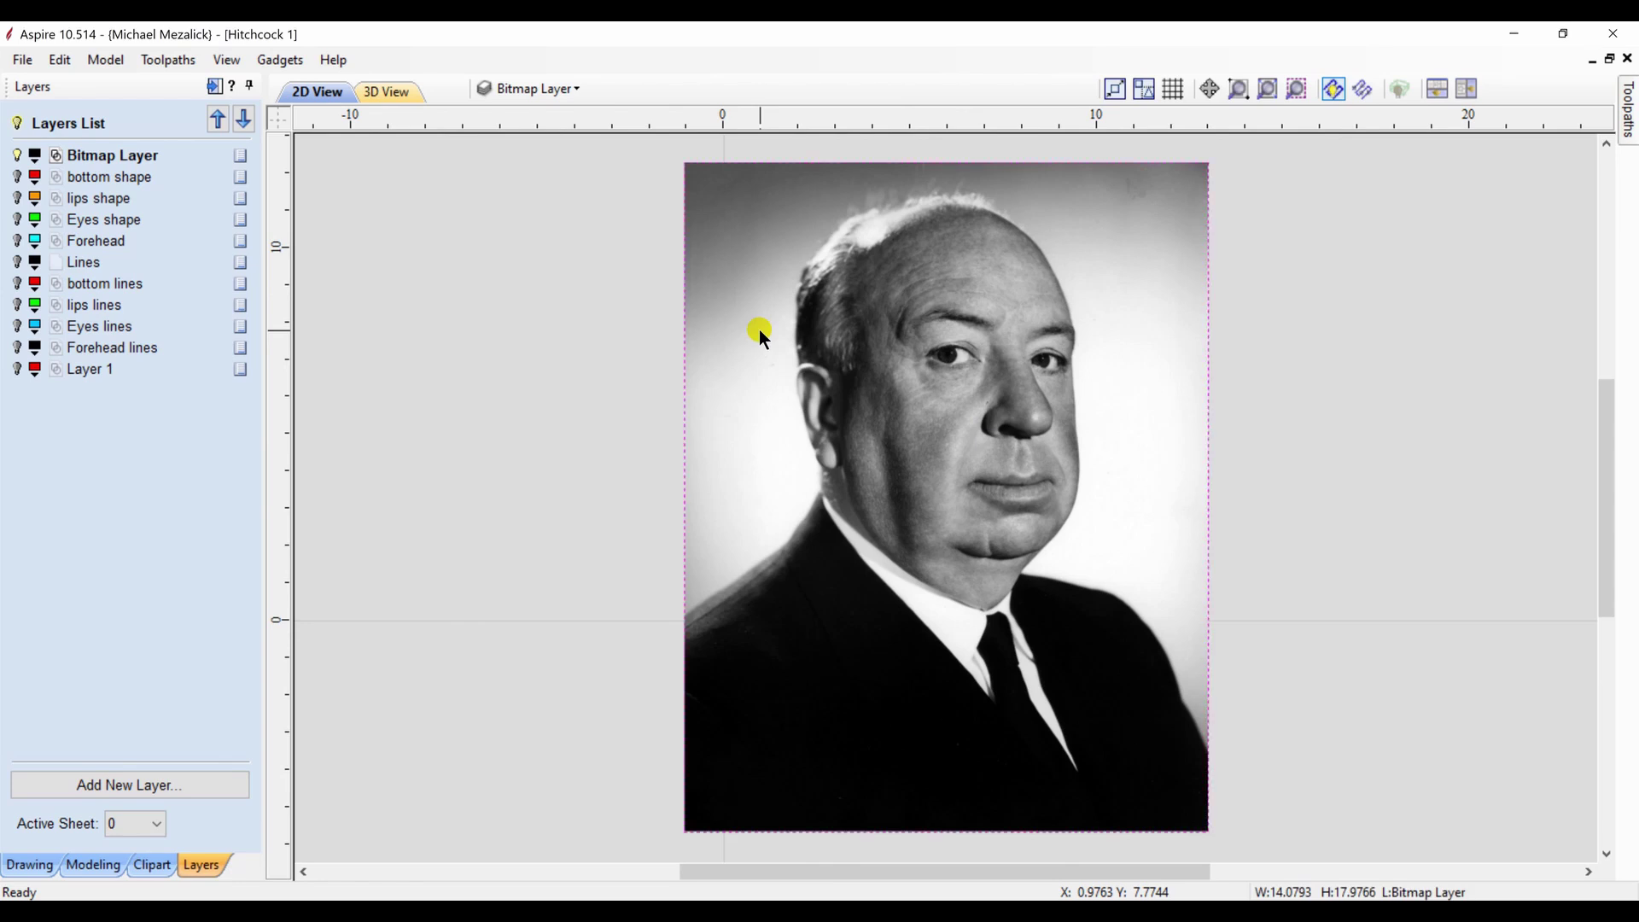
{"action": "right_click", "coordinate": [760, 329]}
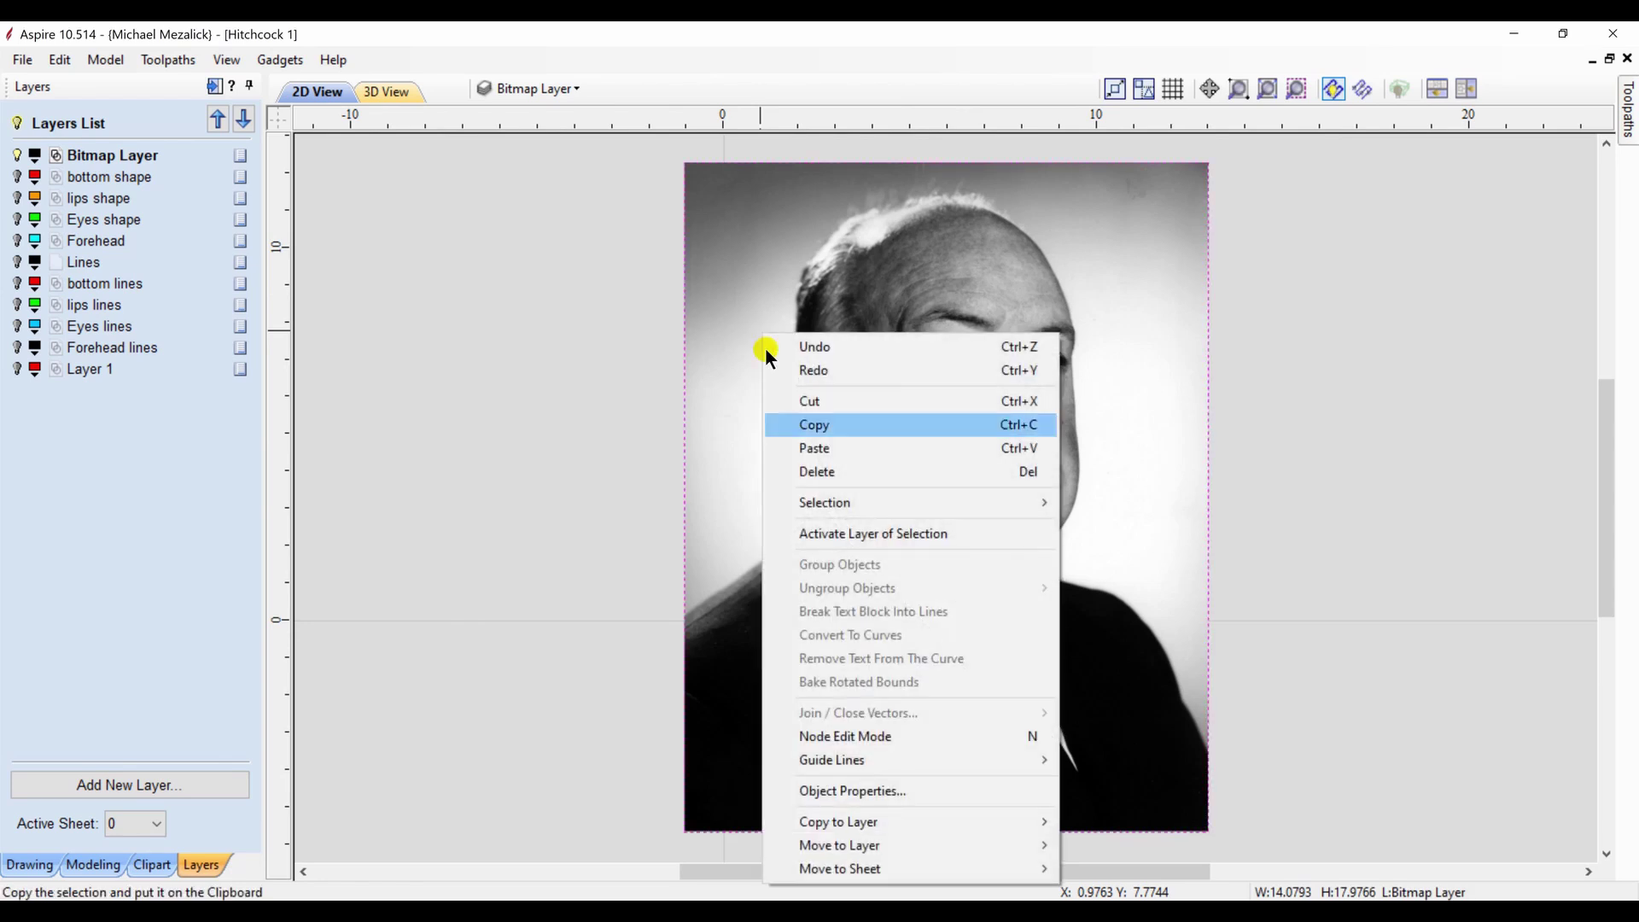
{"action": "left_click", "coordinate": [833, 791]}
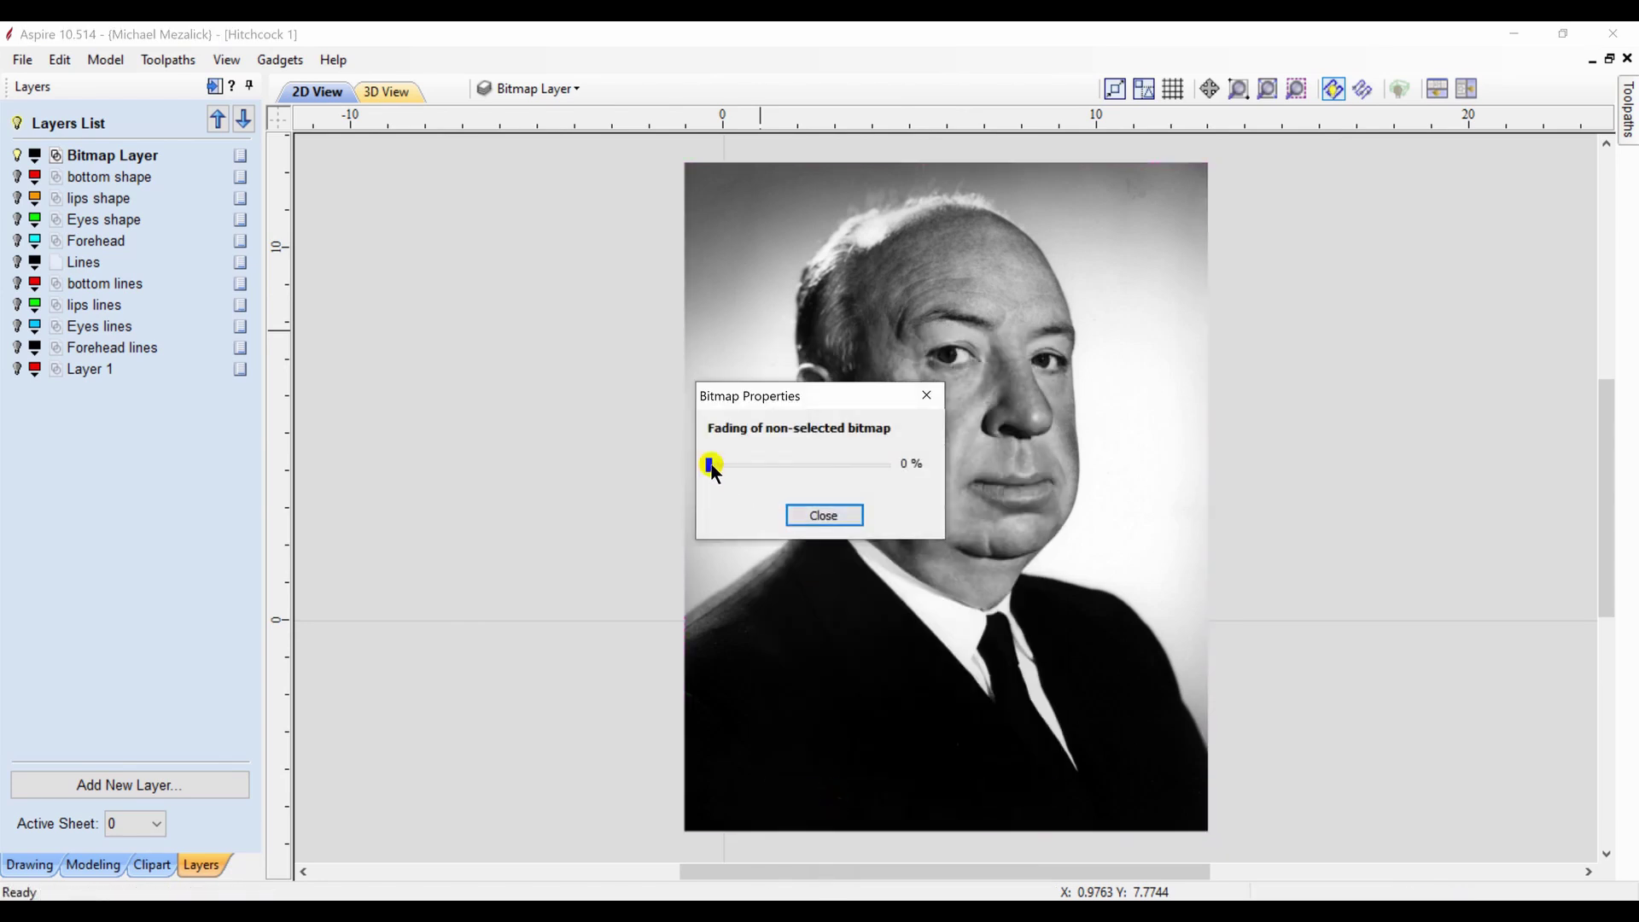
{"action": "left_click_drag", "start_coordinate": [710, 465], "coordinate": [782, 464]}
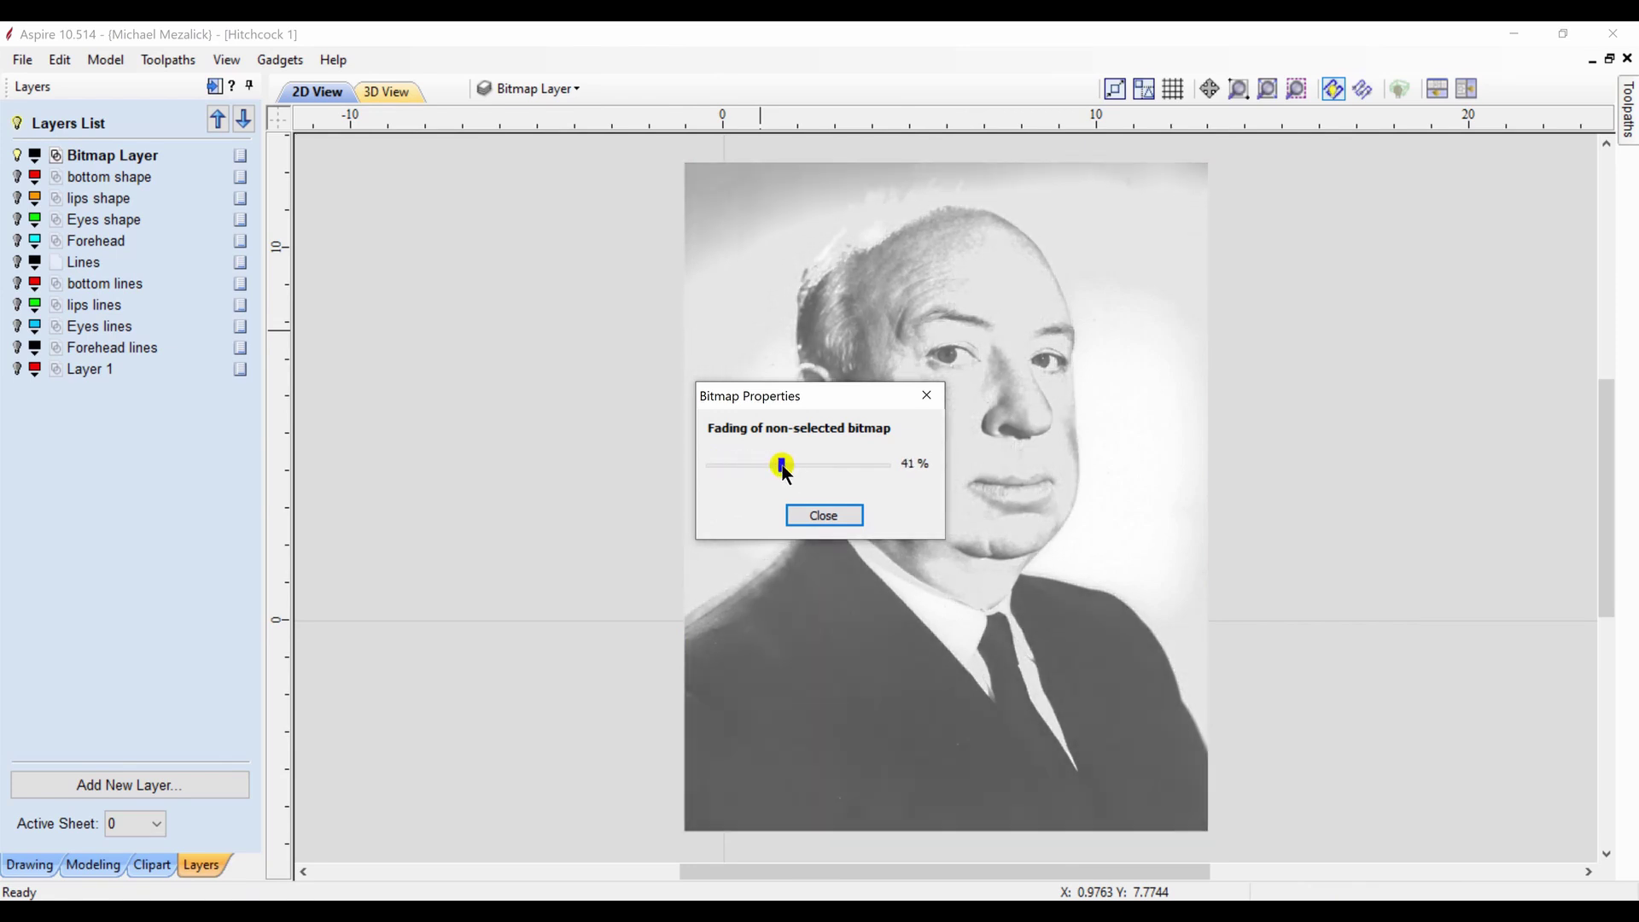
{"action": "left_click", "coordinate": [801, 515]}
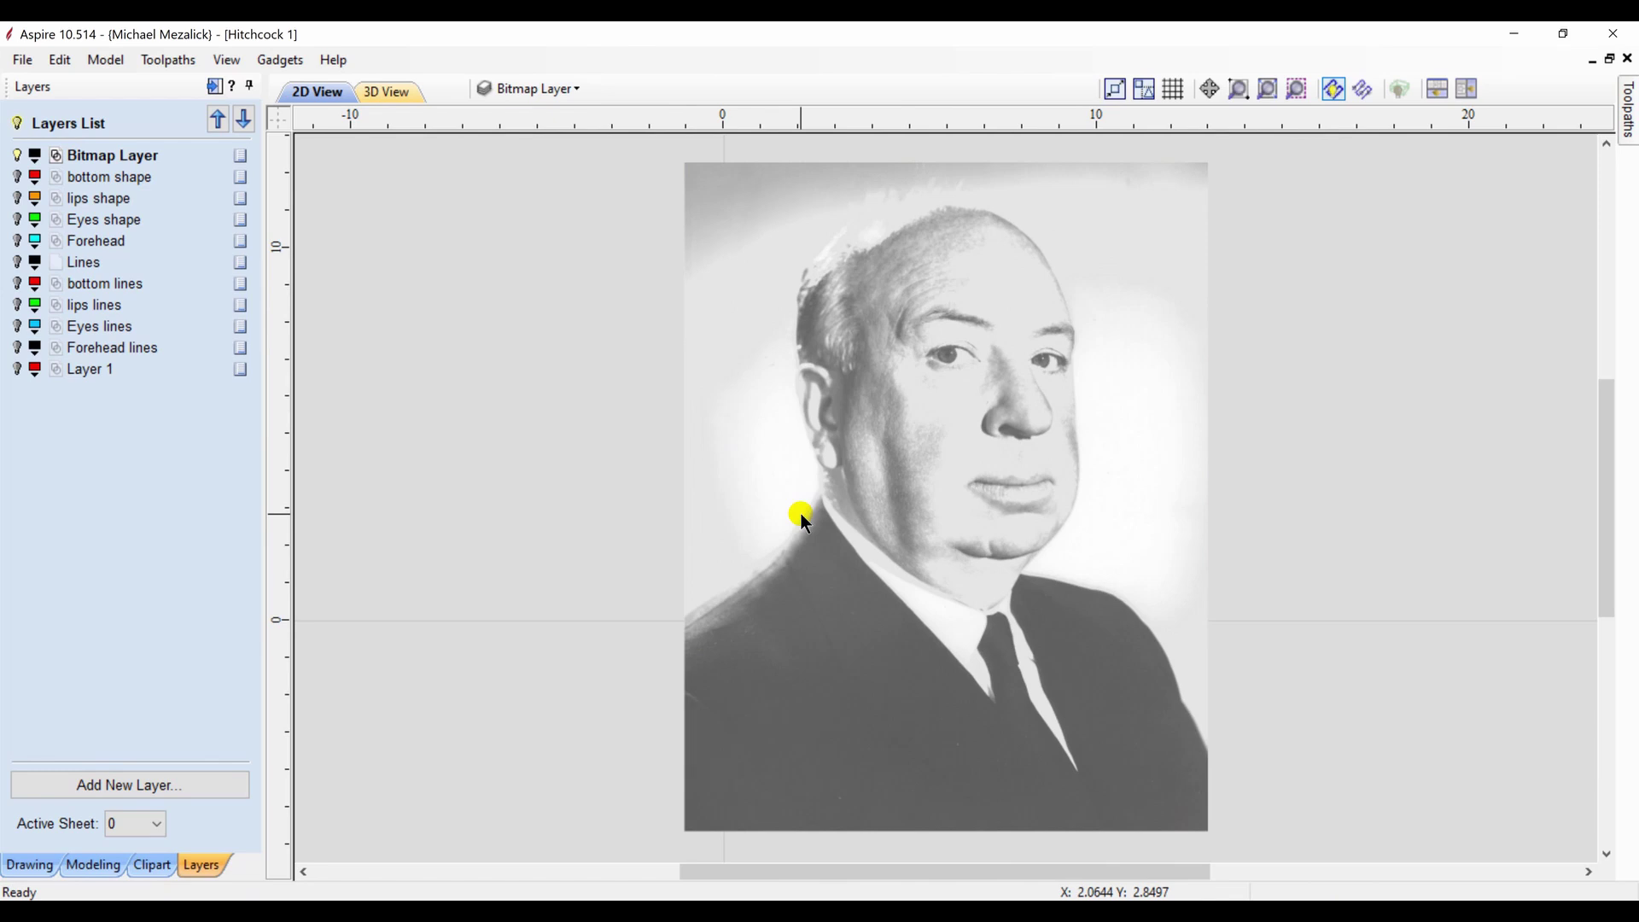
Show the bottom shape layer over the portrait, examine its chin and collar curves one at a time, and hide the layer again
{"action": "left_click", "coordinate": [20, 178]}
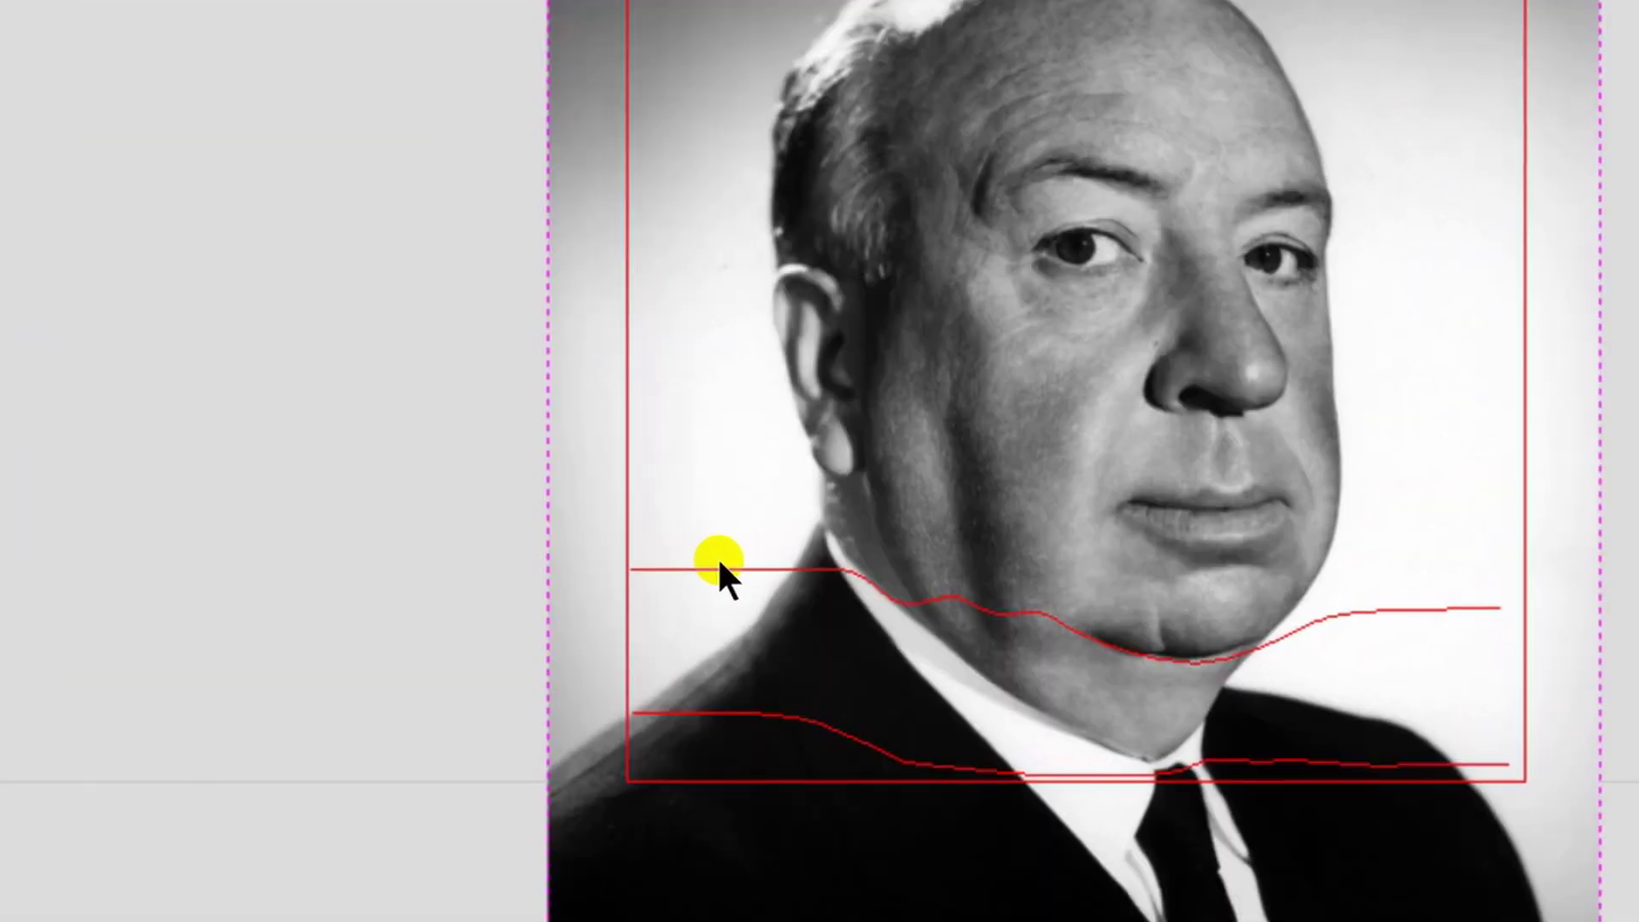
{"action": "left_click", "coordinate": [719, 569]}
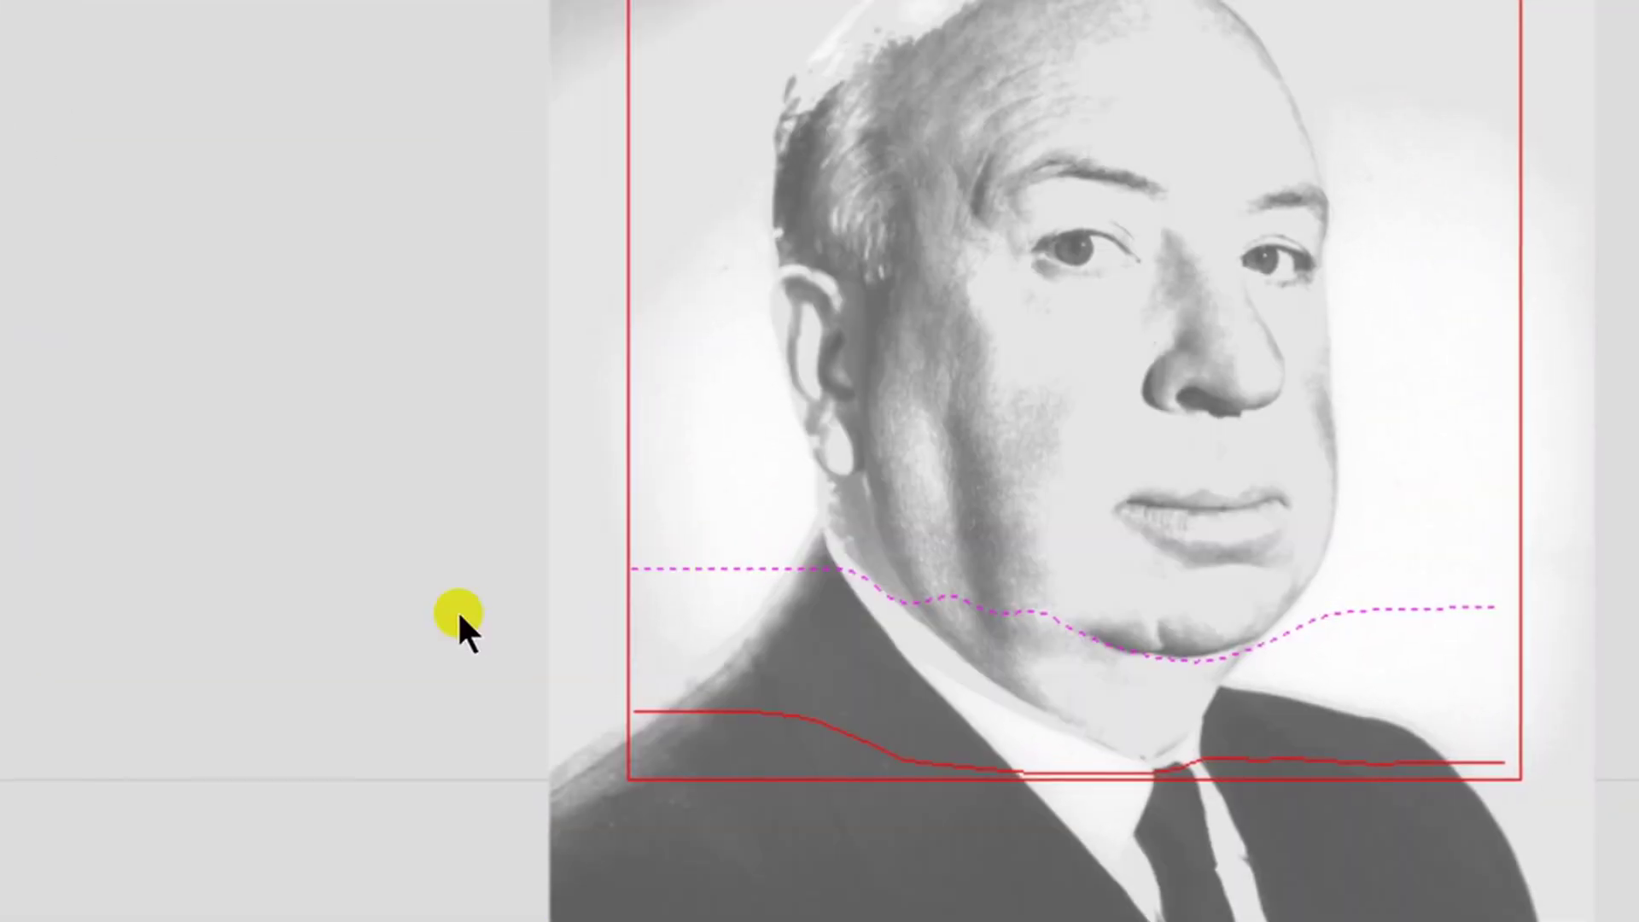
{"action": "left_click", "coordinate": [683, 710]}
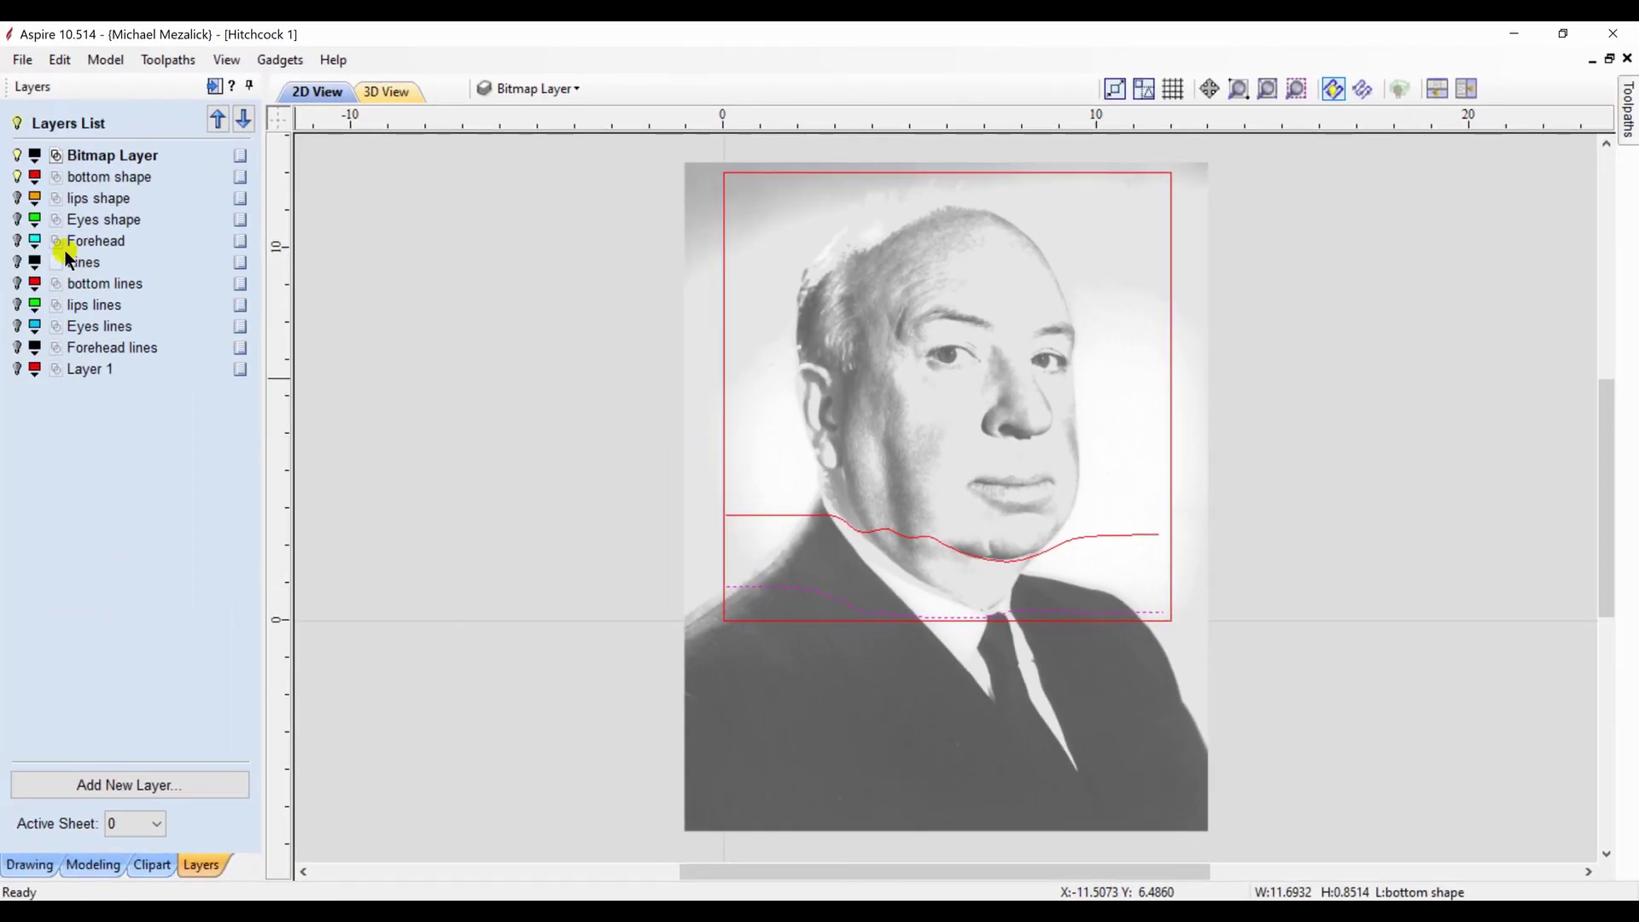
{"action": "left_click", "coordinate": [17, 177]}
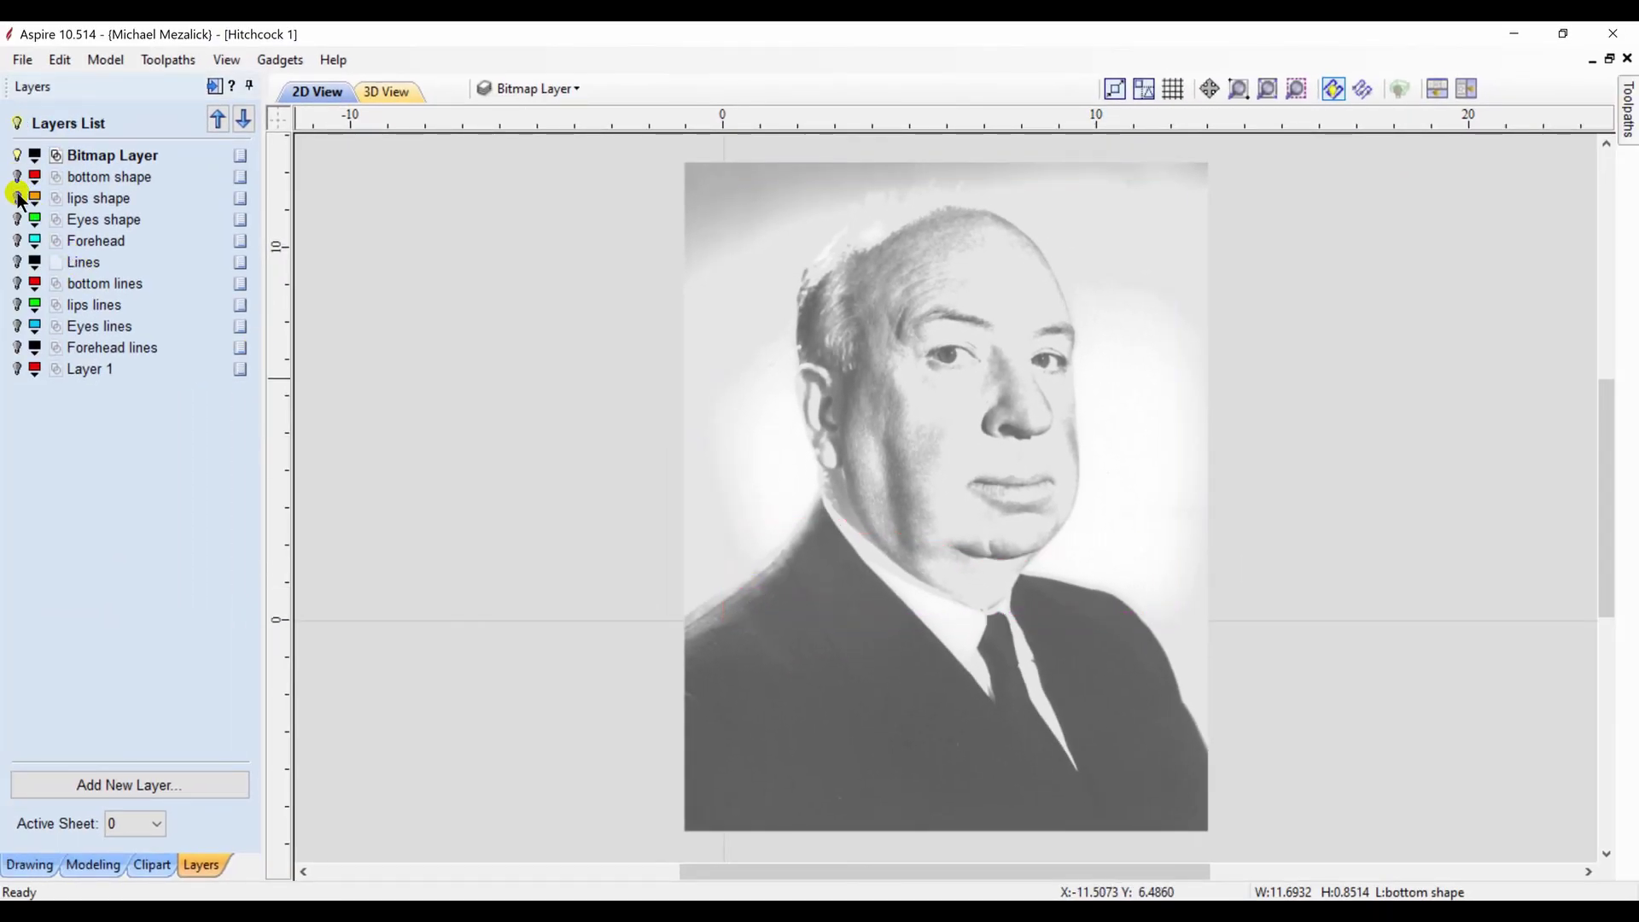
Review the lips shape and Eyes shape layers over the portrait, showing and hiding each in turn
{"action": "left_click", "coordinate": [17, 198]}
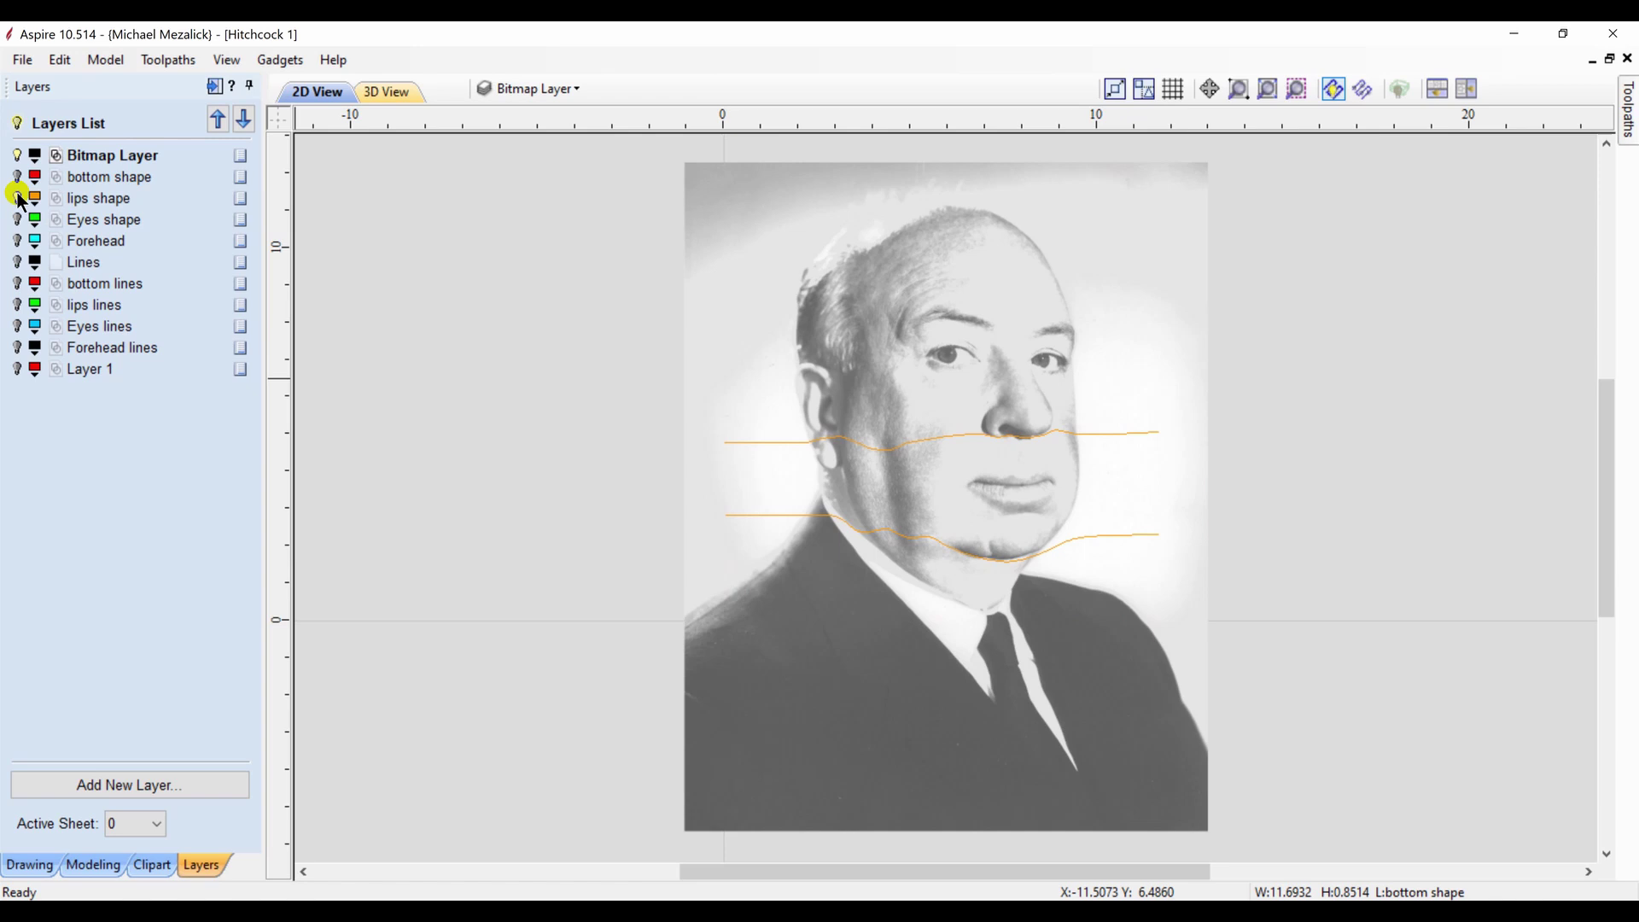
{"action": "left_click", "coordinate": [17, 198]}
{"action": "left_click", "coordinate": [17, 219]}
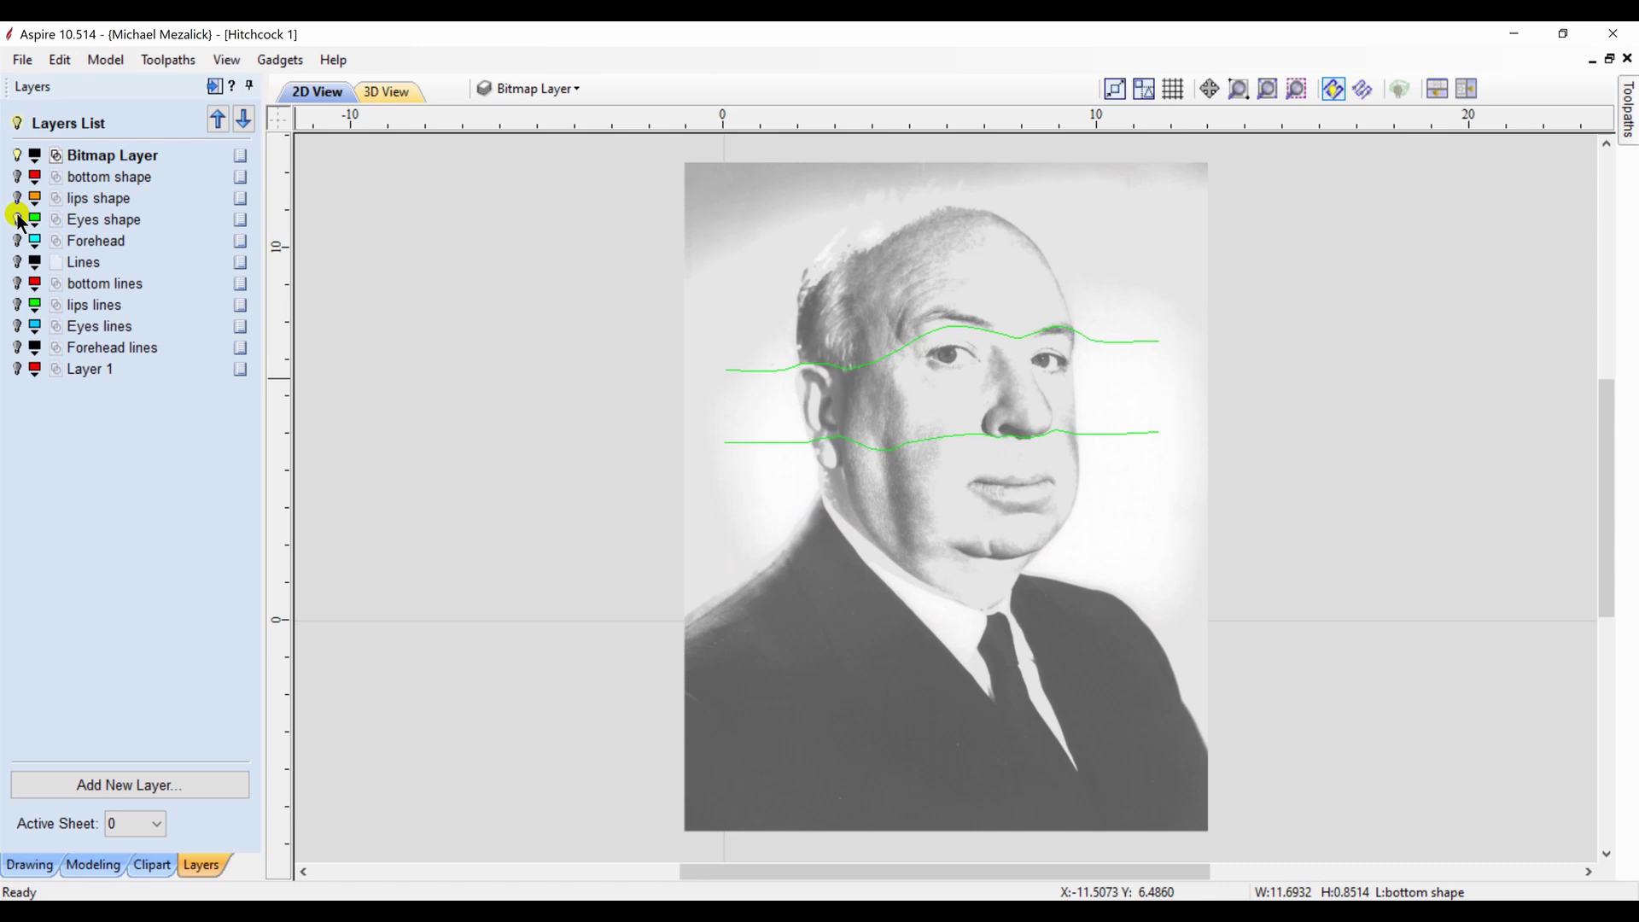
{"action": "left_click", "coordinate": [17, 219]}
Show the Forehead layer recolored red, together with the Eyes shape, lips shape and bottom shape layers
{"action": "left_click", "coordinate": [17, 241]}
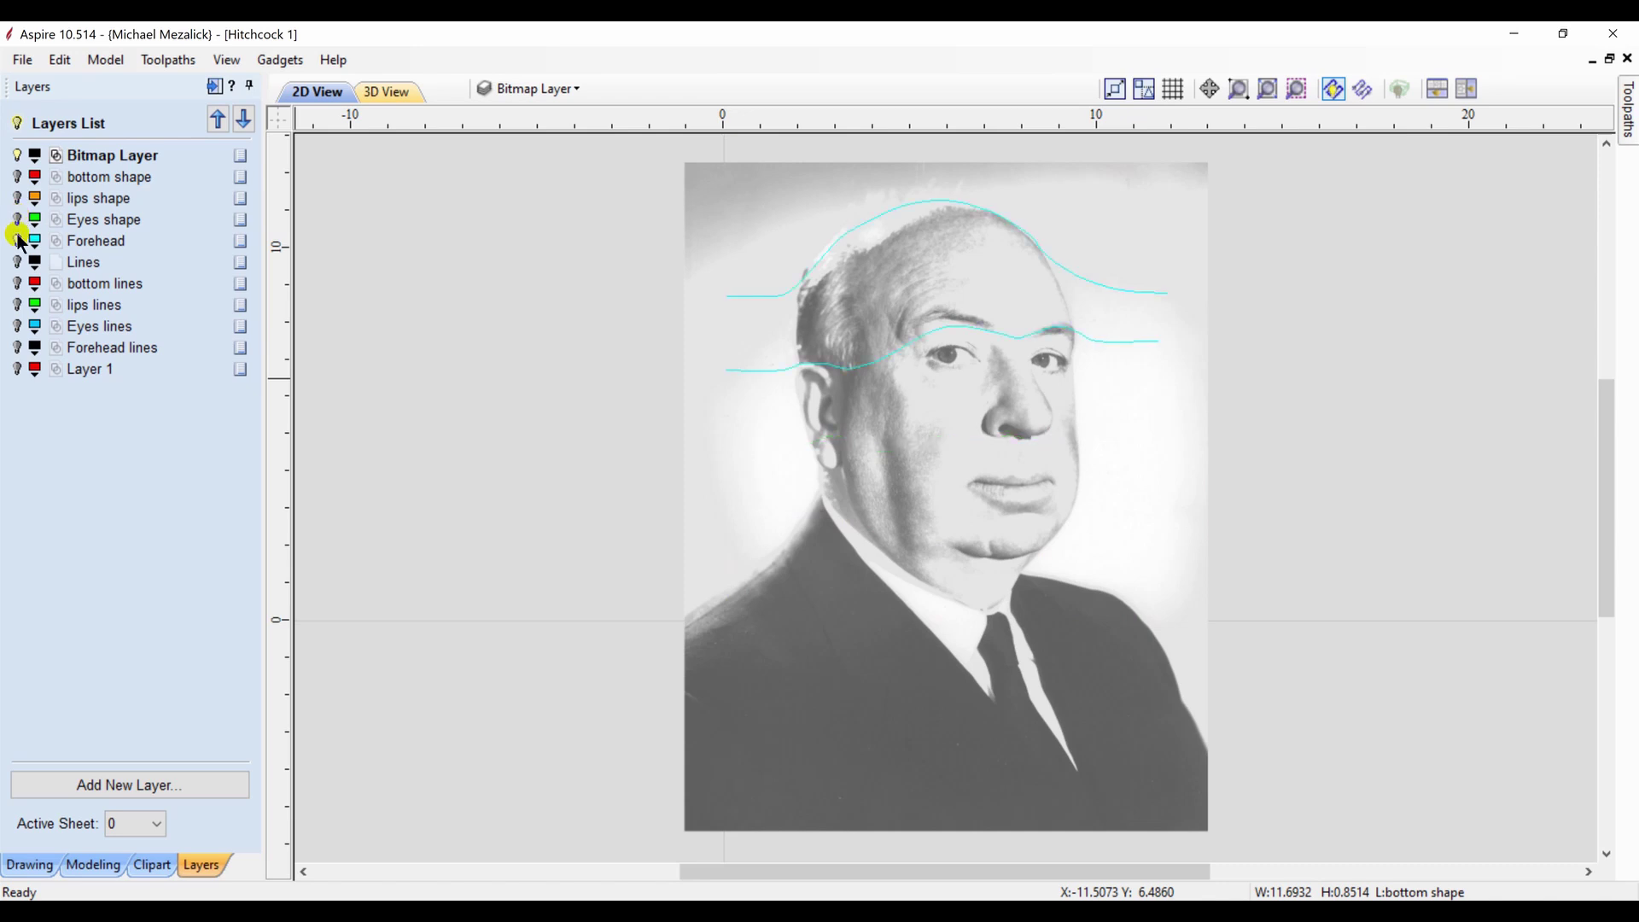
{"action": "left_click", "coordinate": [35, 238]}
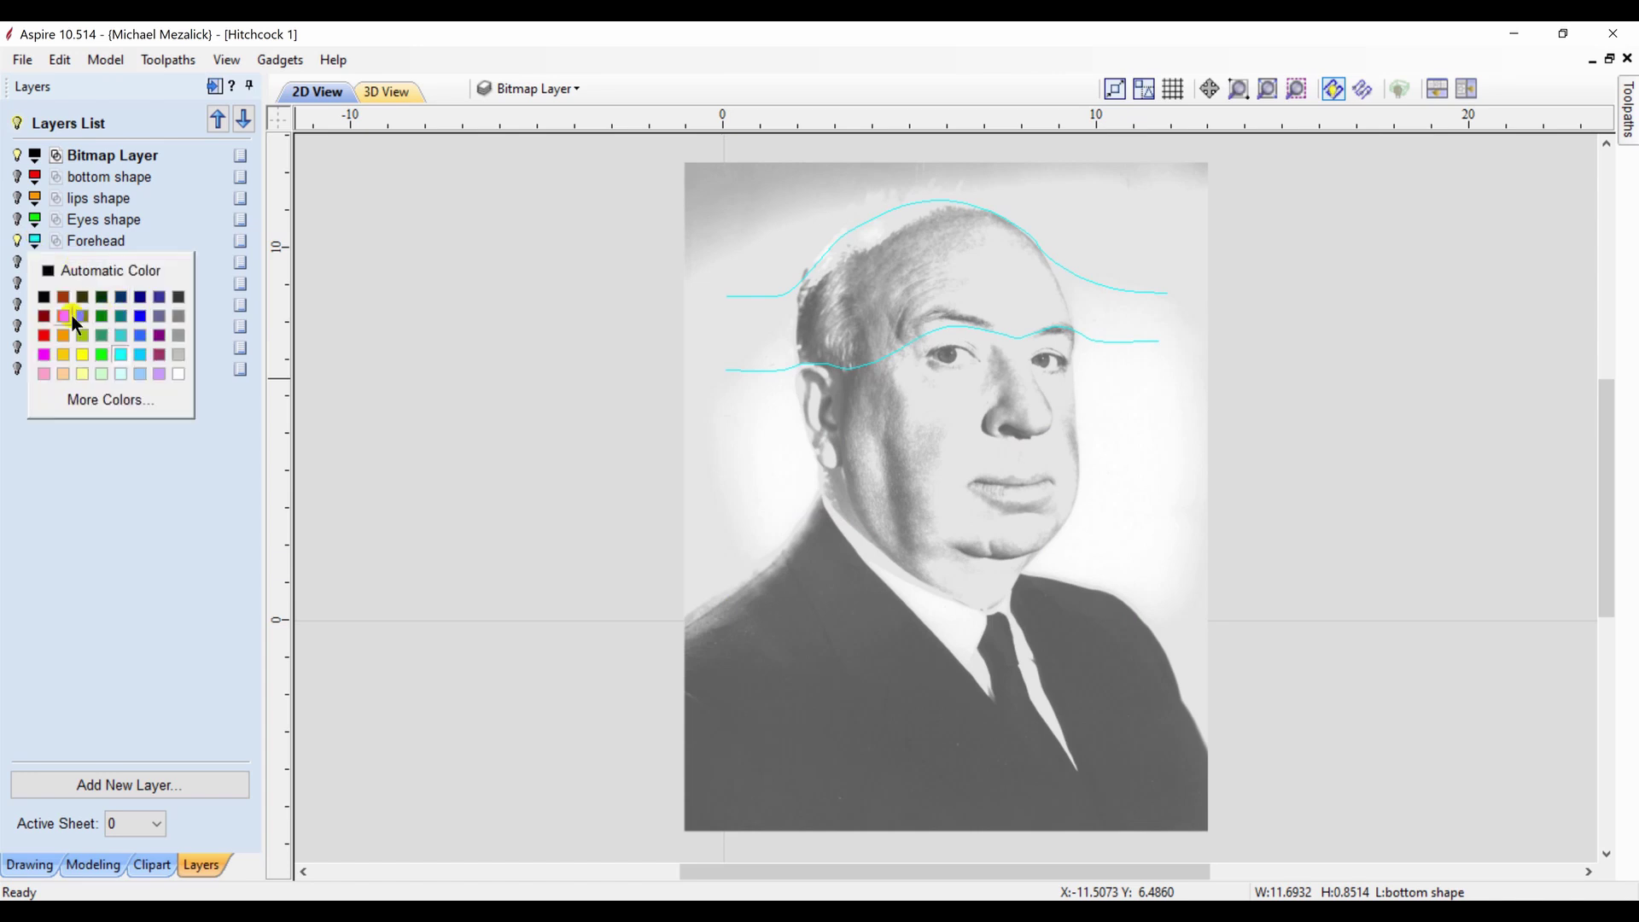
{"action": "left_click", "coordinate": [45, 333]}
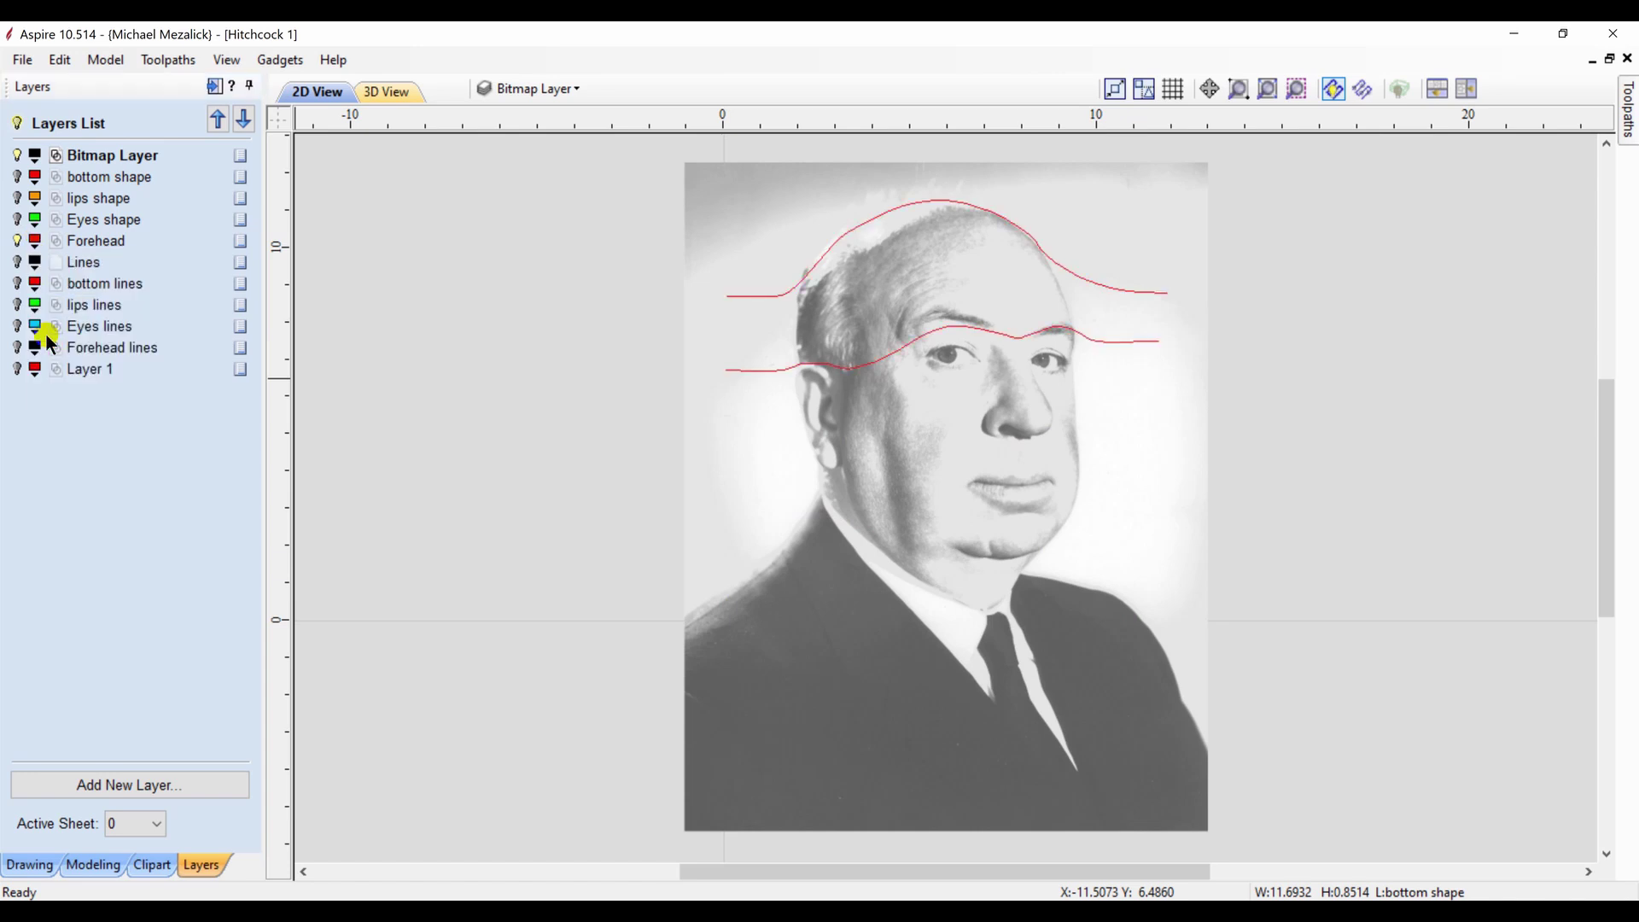
{"action": "left_click", "coordinate": [18, 216]}
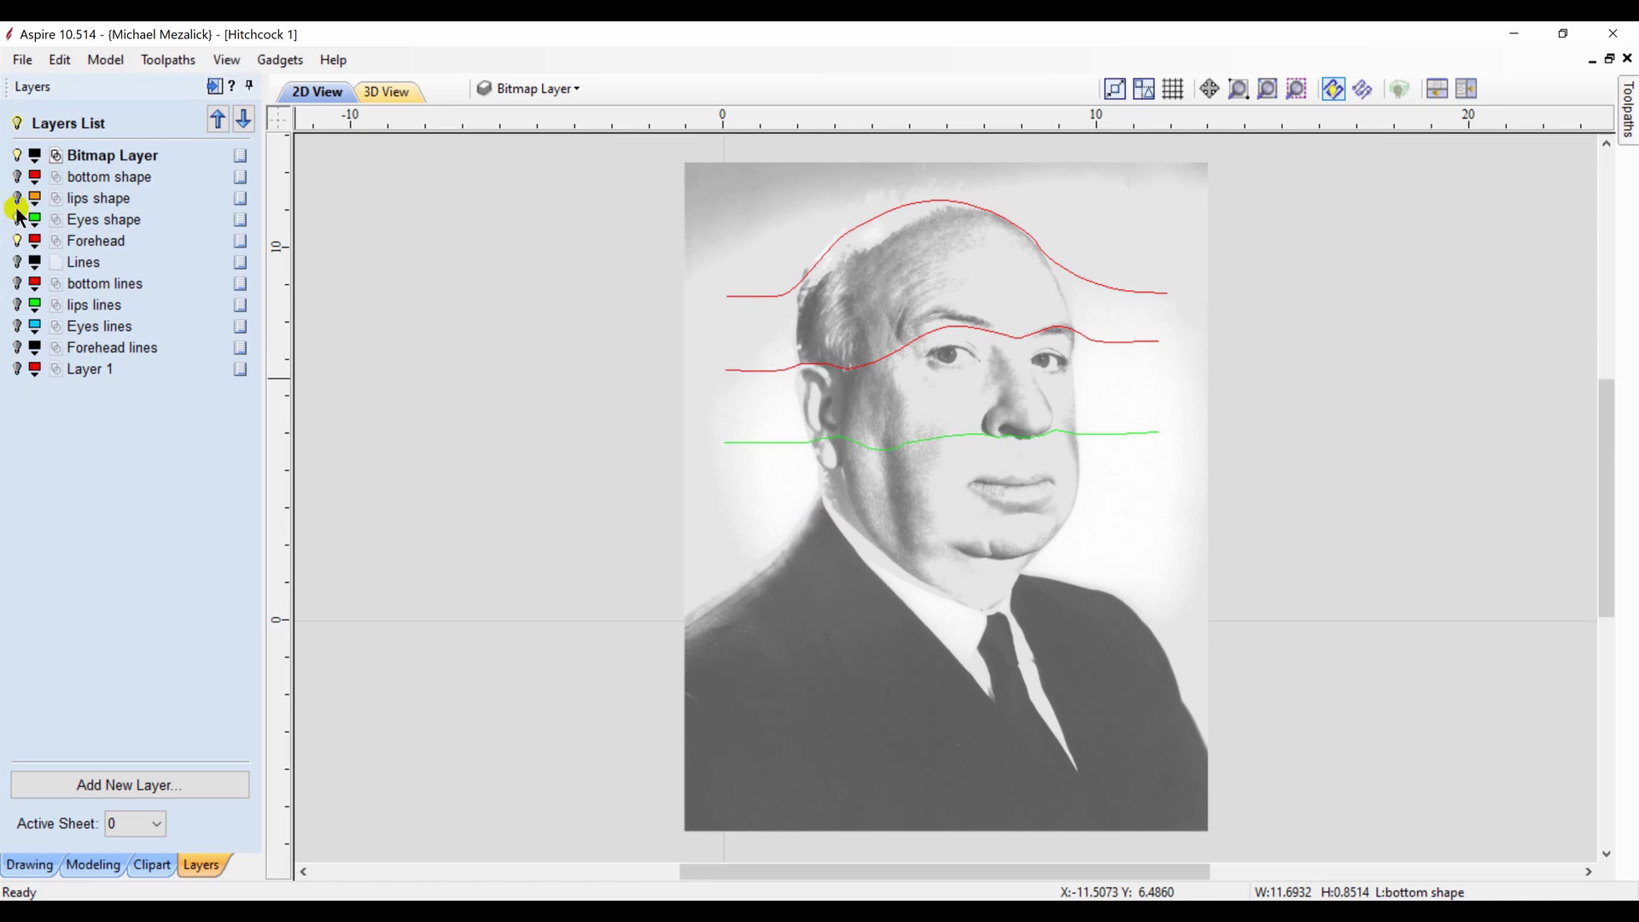
{"action": "left_click", "coordinate": [17, 197]}
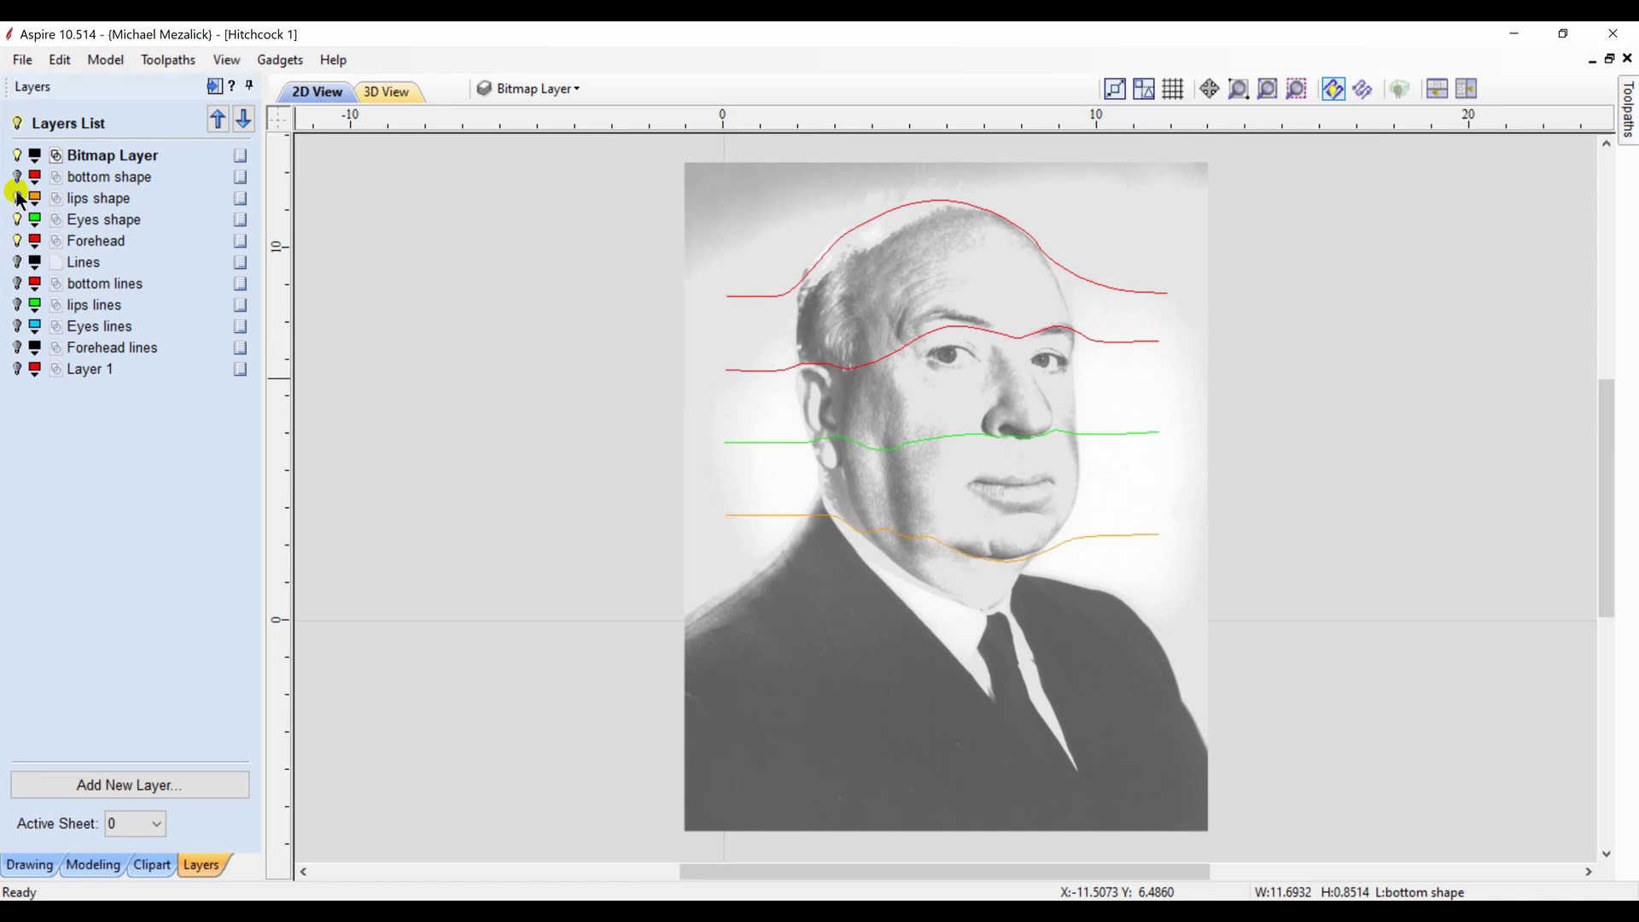
{"action": "left_click", "coordinate": [17, 176]}
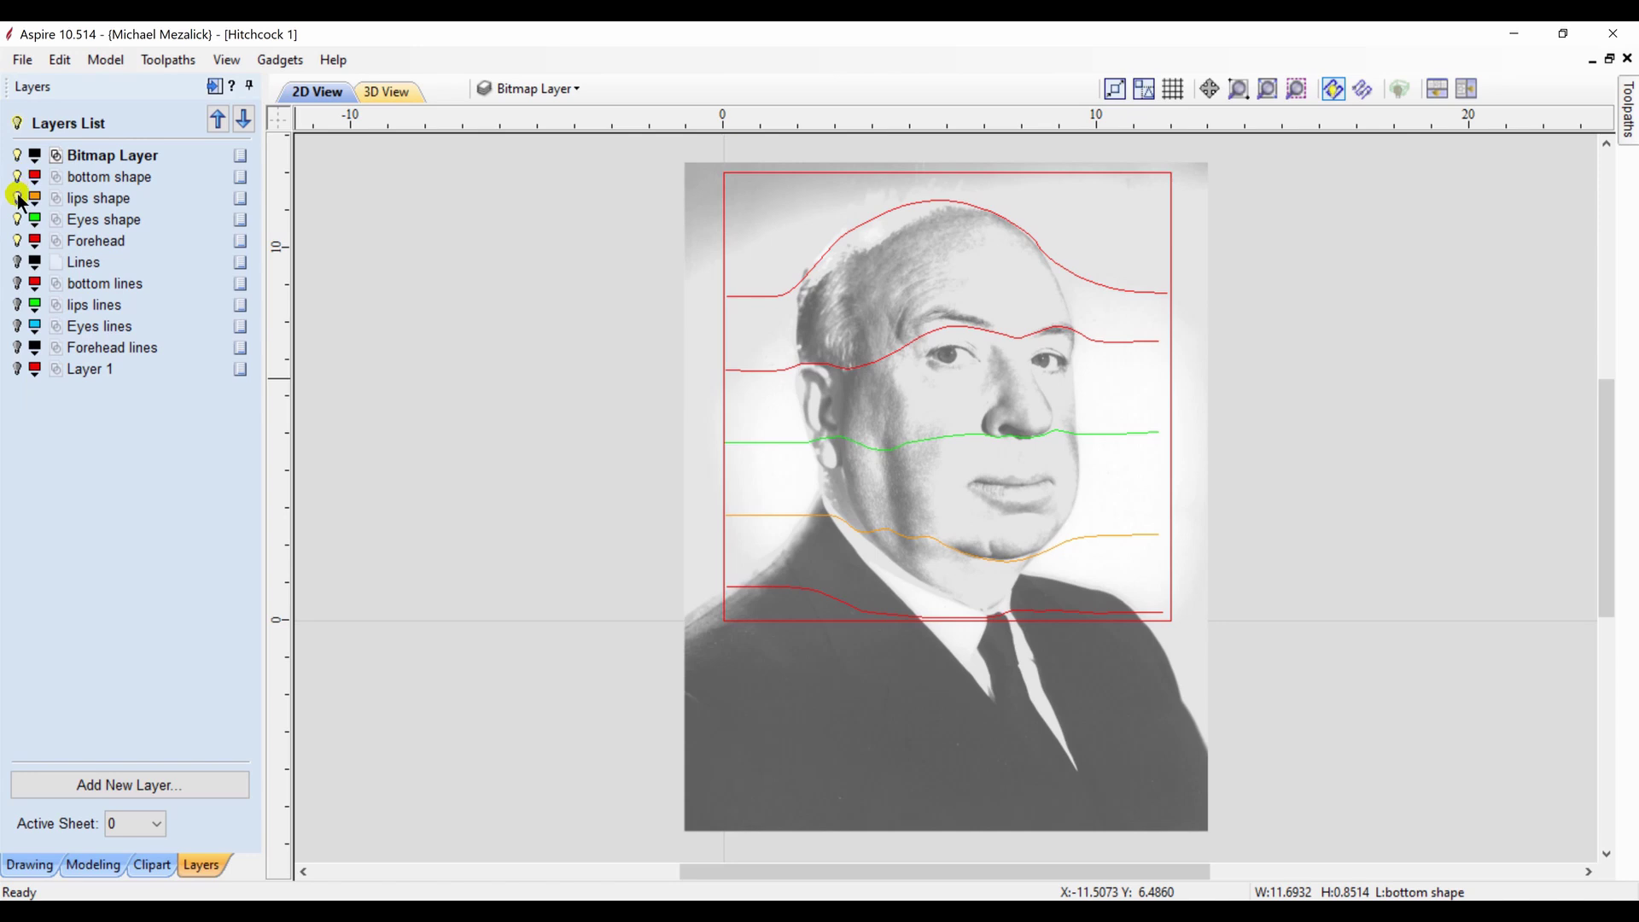
Hide the bitmap, lips, eyes and forehead shape layers, keeping bottom shape shown, and make Lines the active, visible layer
{"action": "left_click", "coordinate": [17, 198]}
{"action": "left_click", "coordinate": [17, 219]}
{"action": "left_click", "coordinate": [17, 241]}
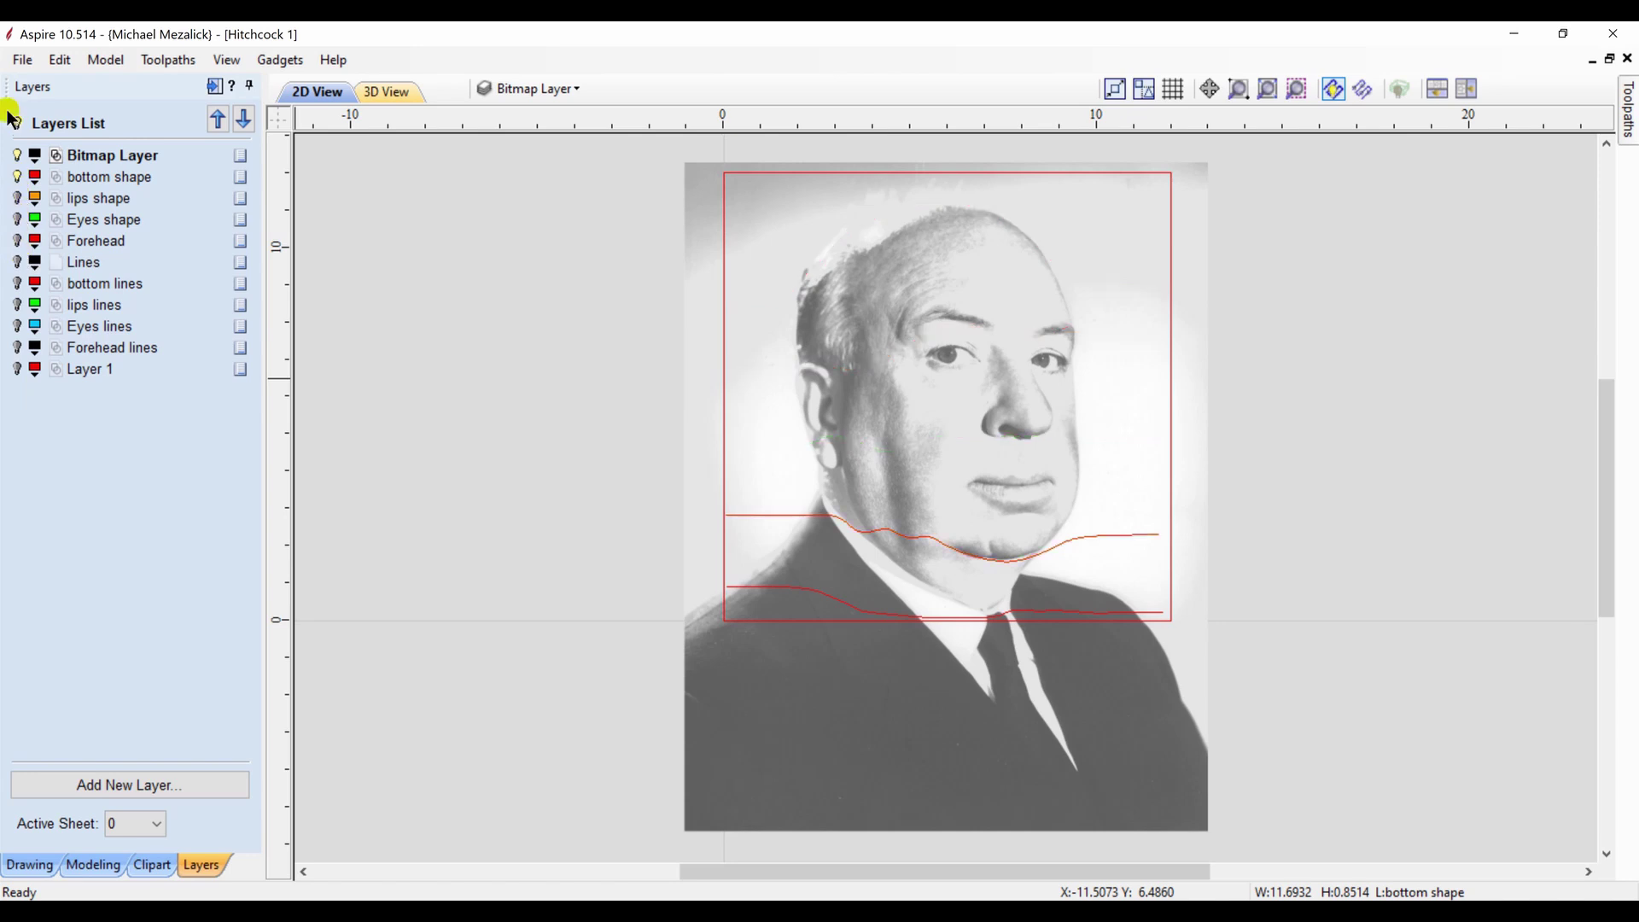
{"action": "left_click", "coordinate": [17, 155]}
{"action": "left_click", "coordinate": [79, 178]}
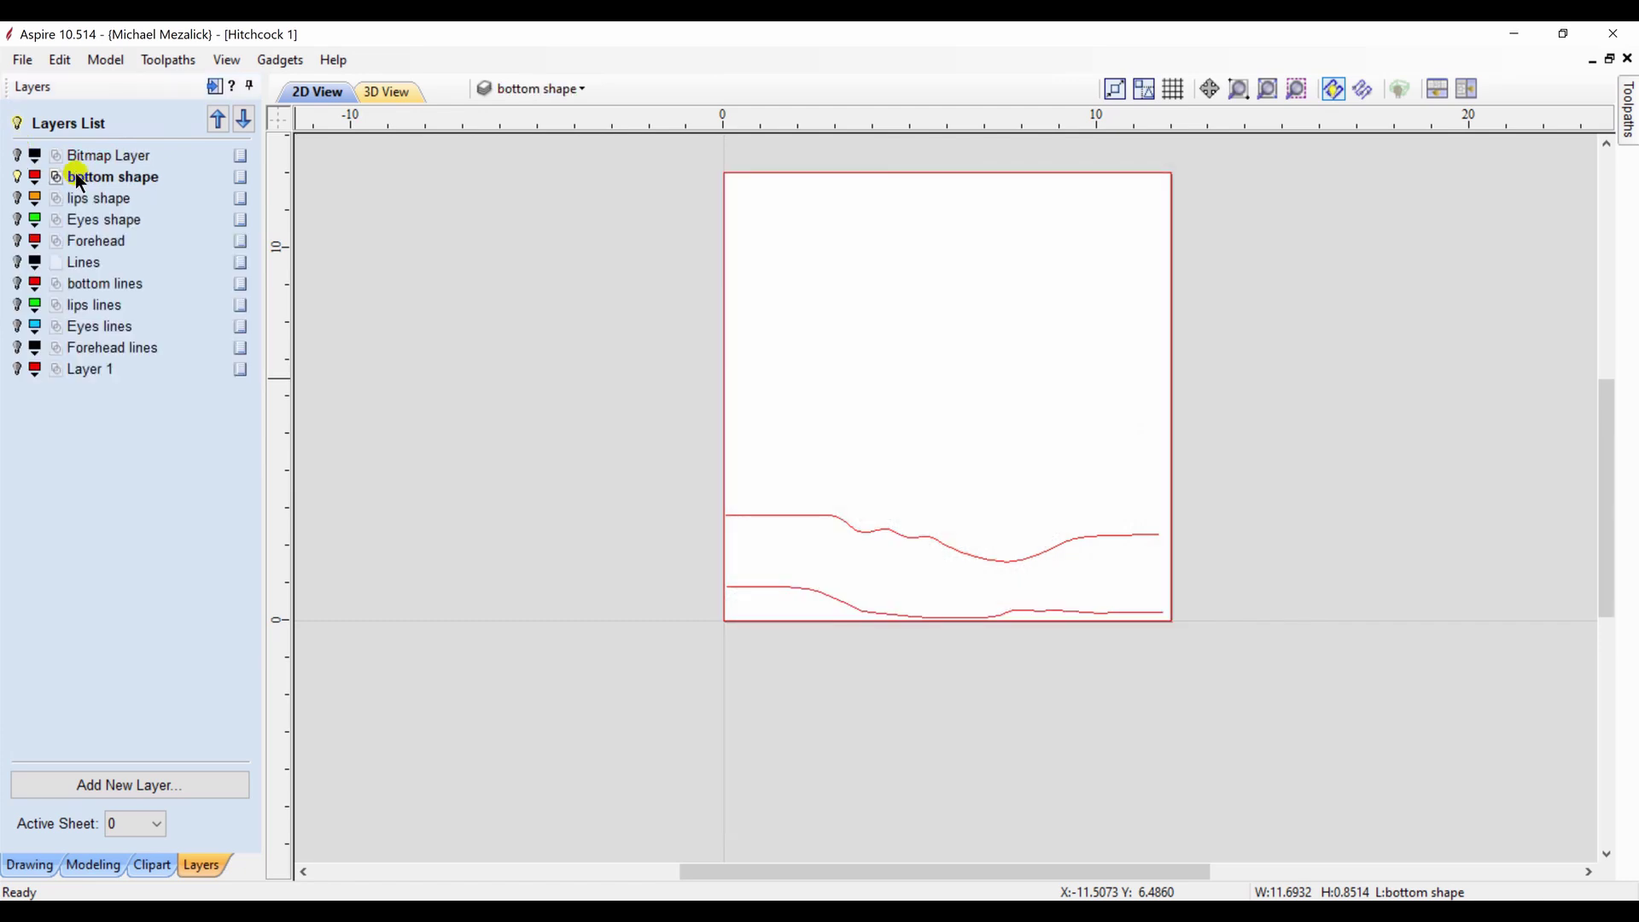
{"action": "left_click", "coordinate": [82, 262]}
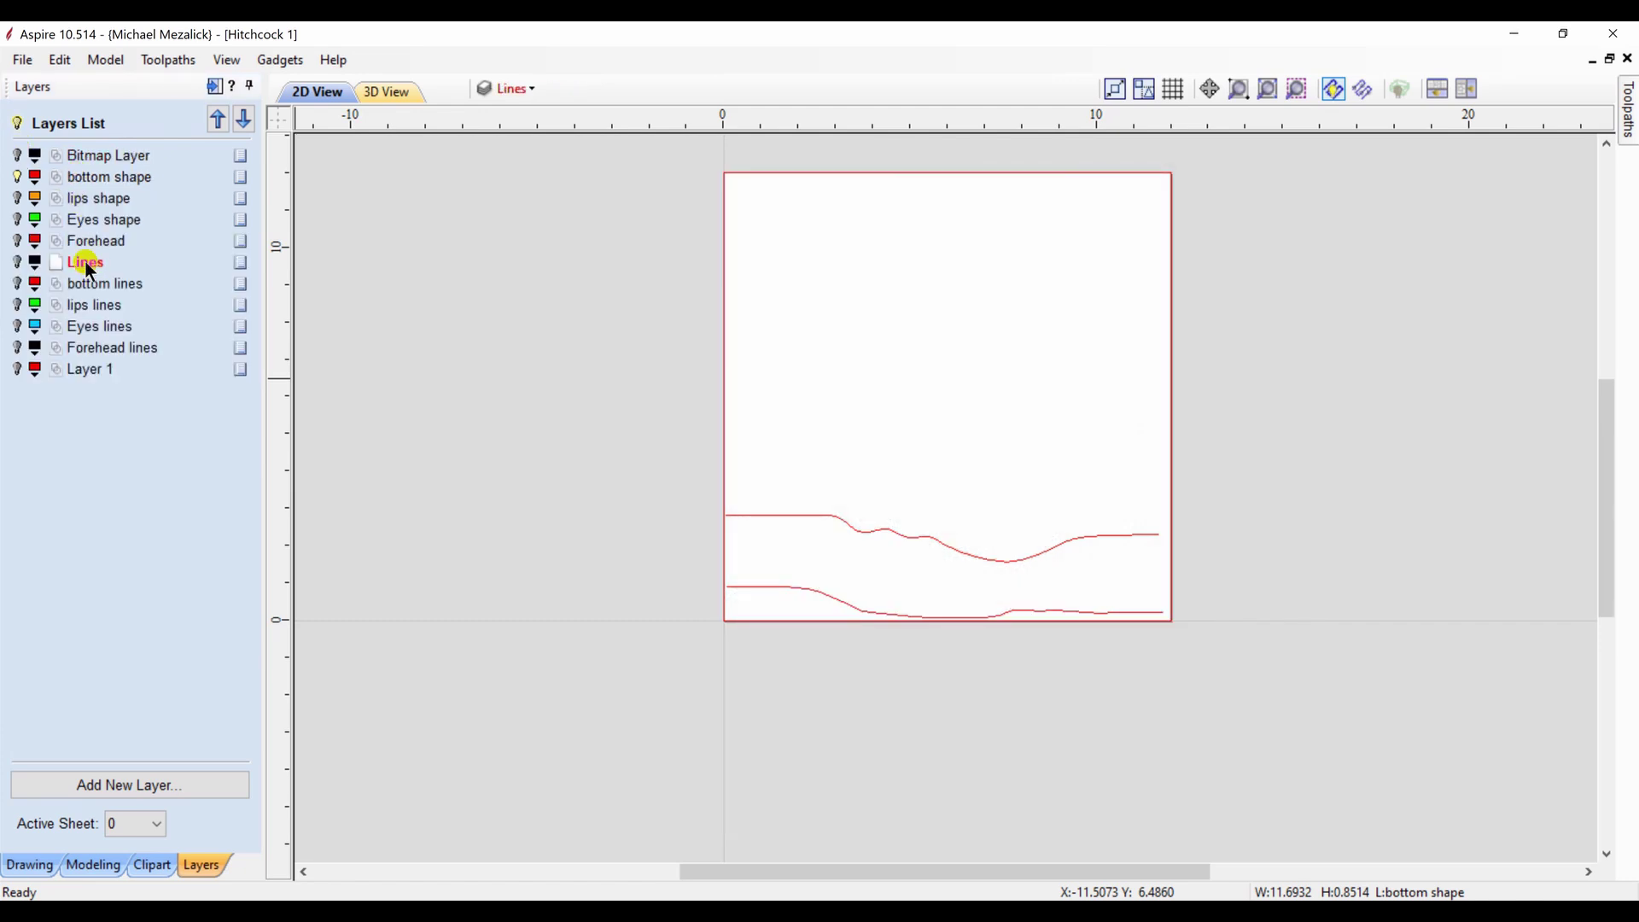
{"action": "left_click", "coordinate": [17, 262]}
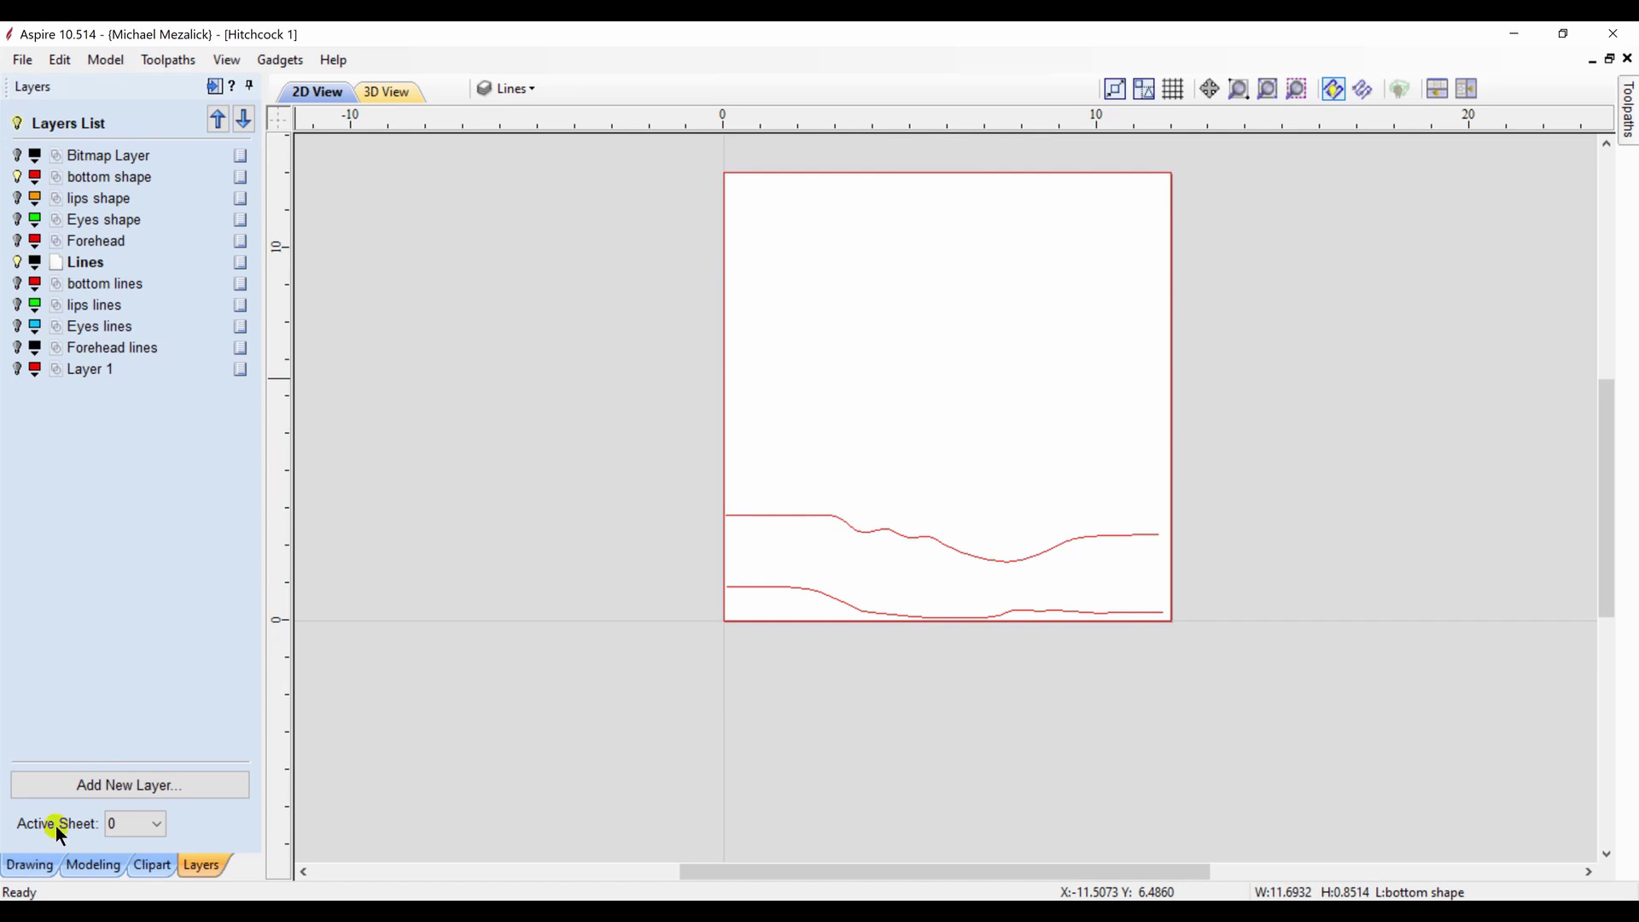
Draw a 12-inch horizontal line below the material and array-copy it into 50 rows and 1 column with a 0.048 Y gap
{"action": "left_click", "coordinate": [33, 866]}
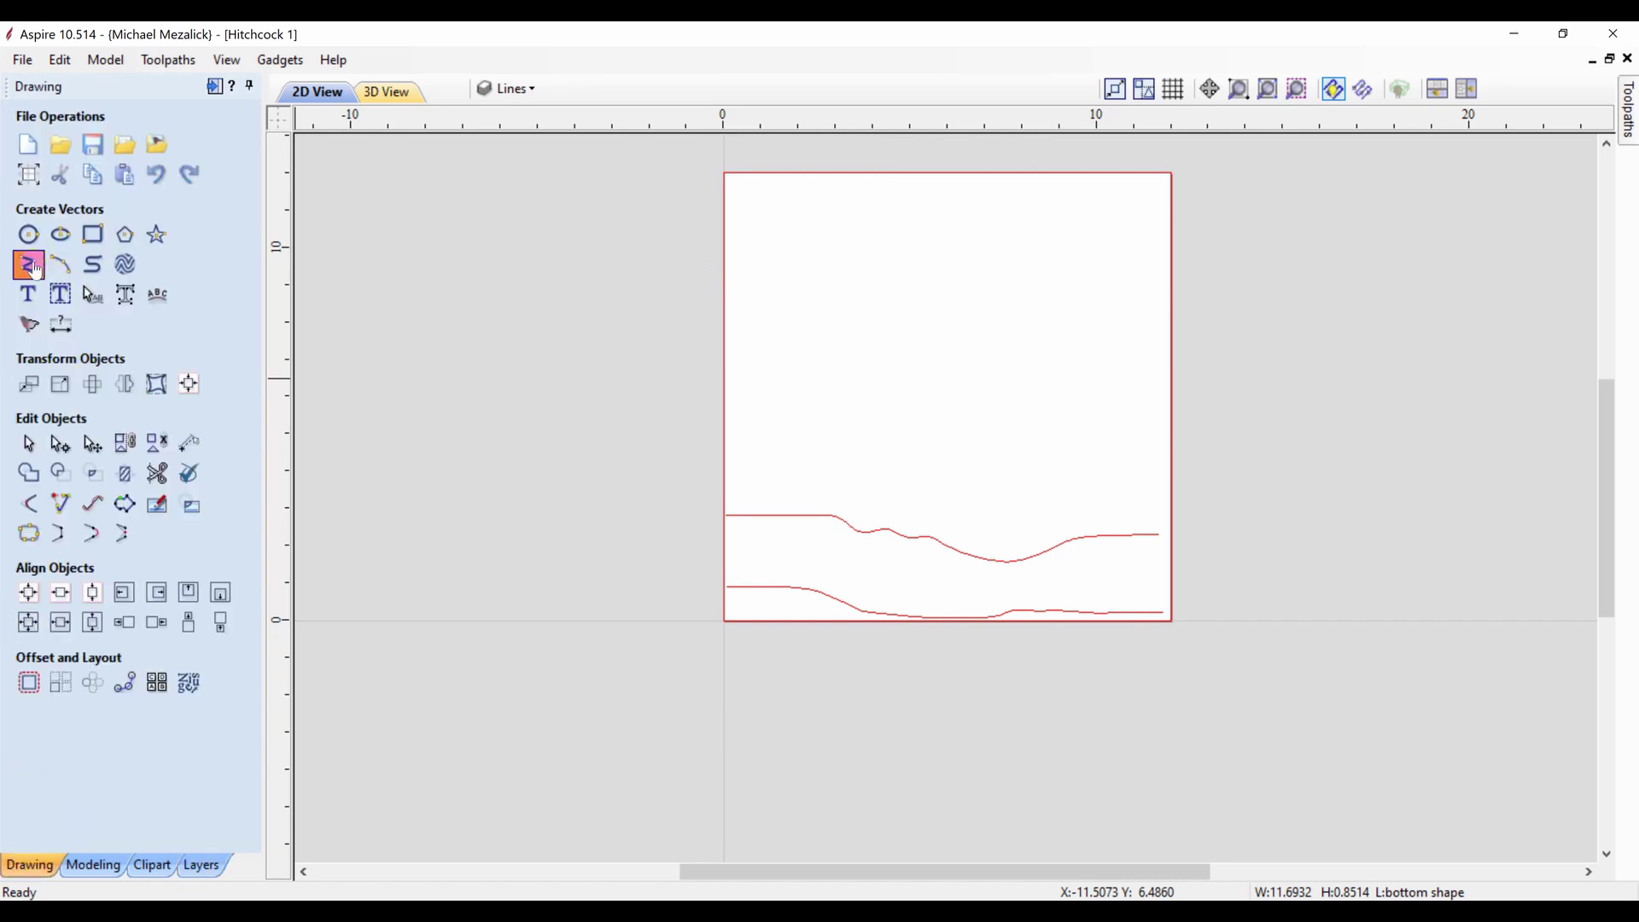
{"action": "left_click", "coordinate": [34, 264]}
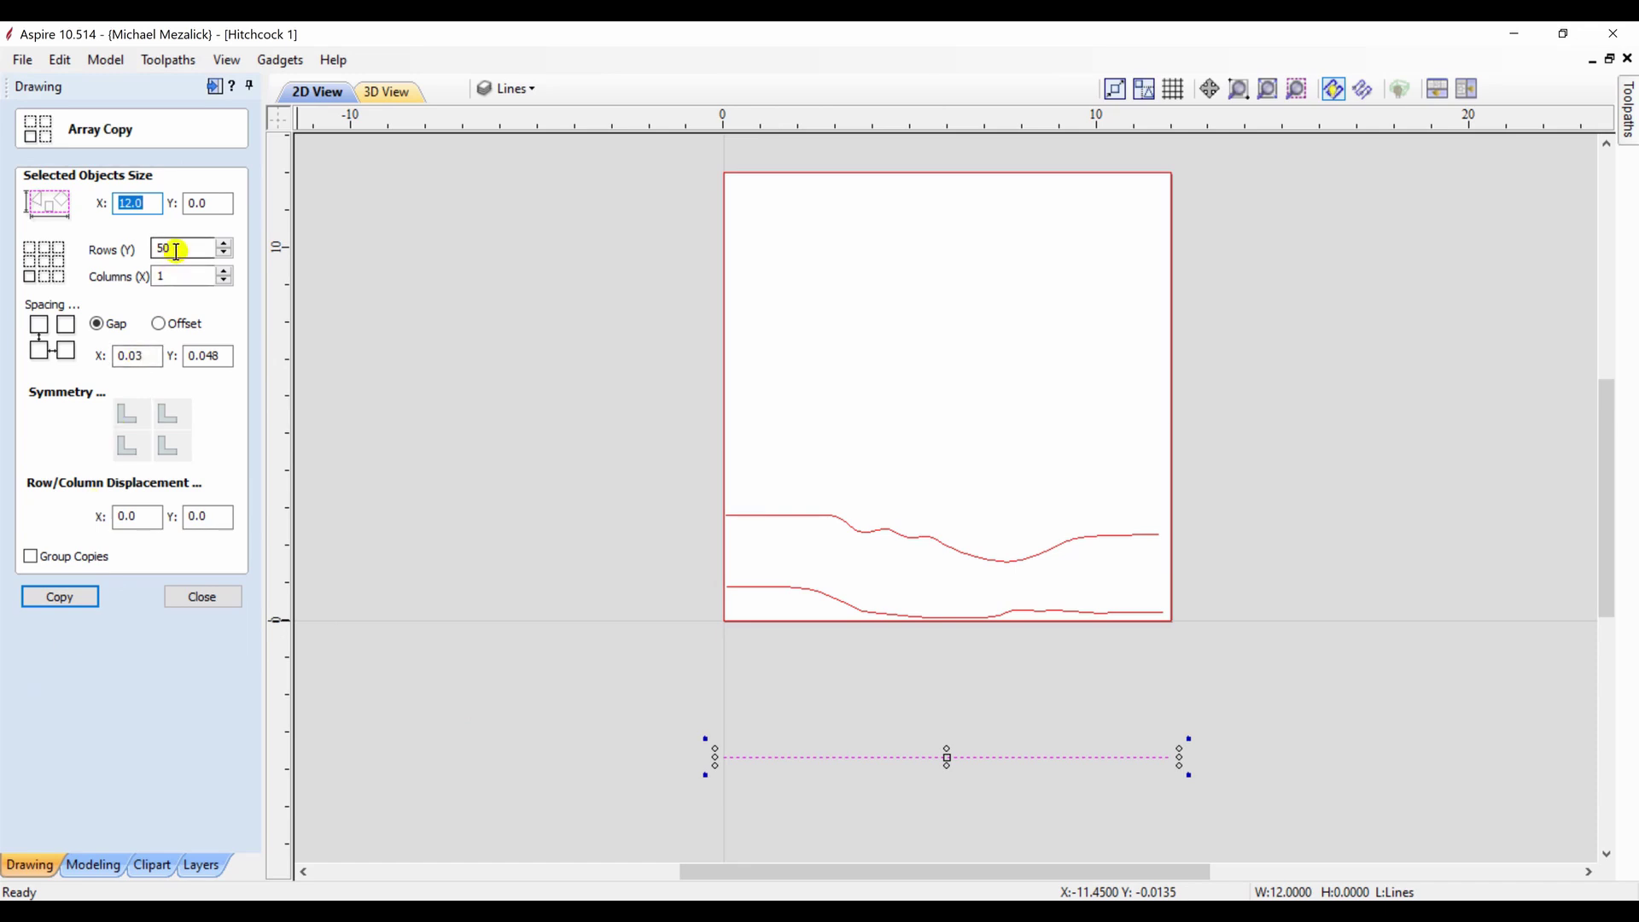
{"action": "left_click", "coordinate": [61, 596]}
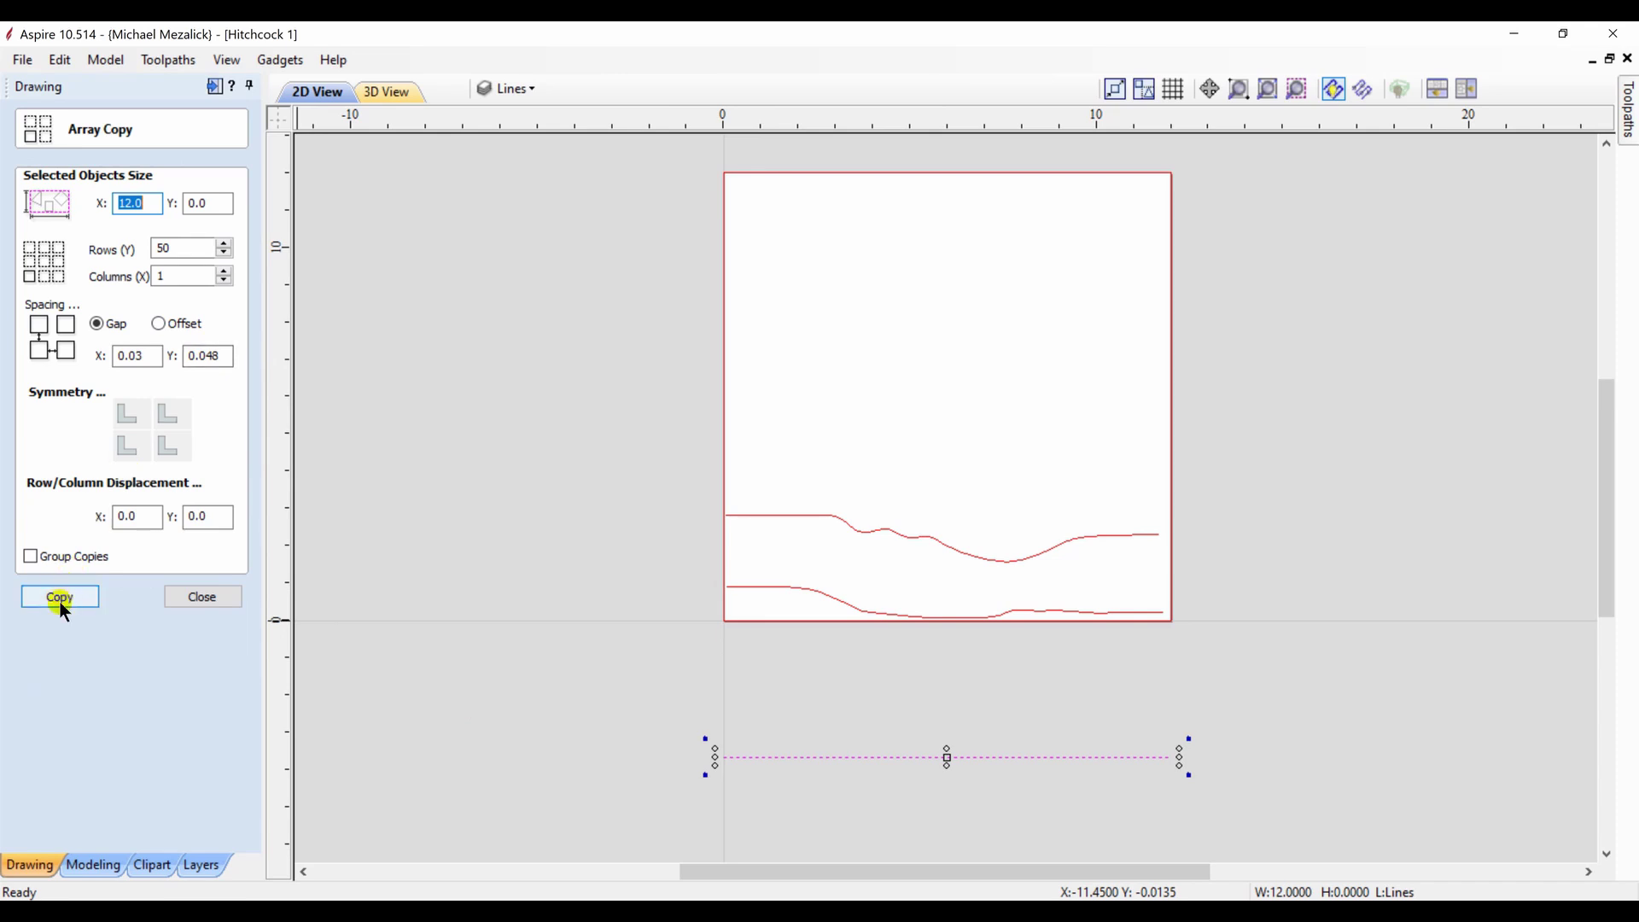
{"action": "left_click", "coordinate": [210, 596]}
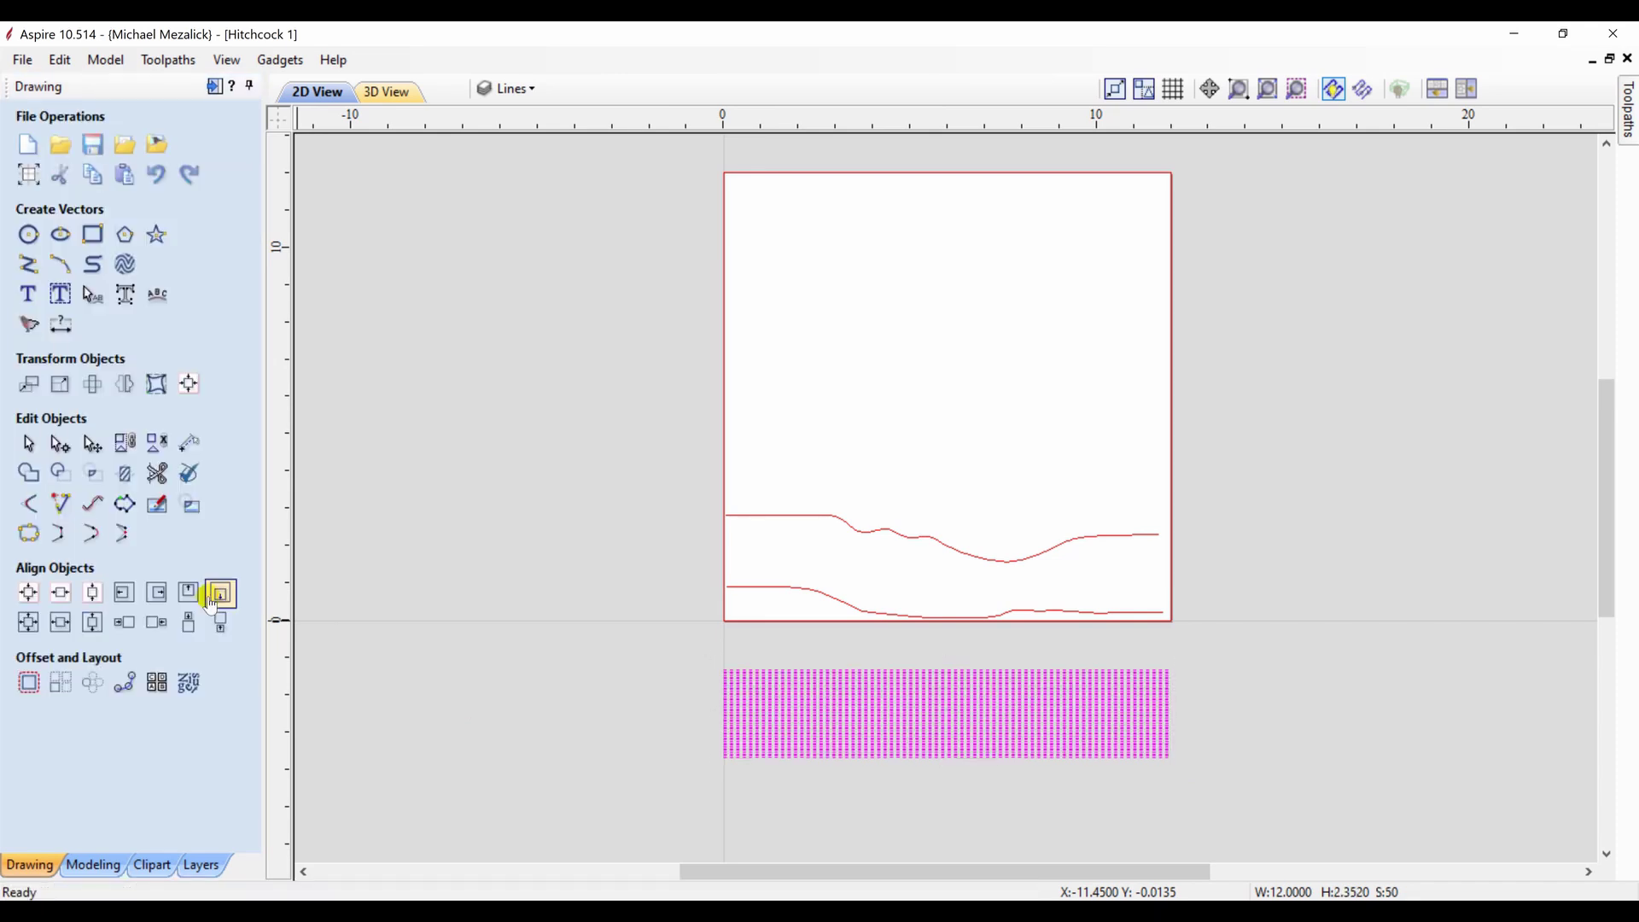
Distort the arrayed lines between the two bottom shape curves and bake the distortion
{"action": "left_click", "coordinate": [158, 386]}
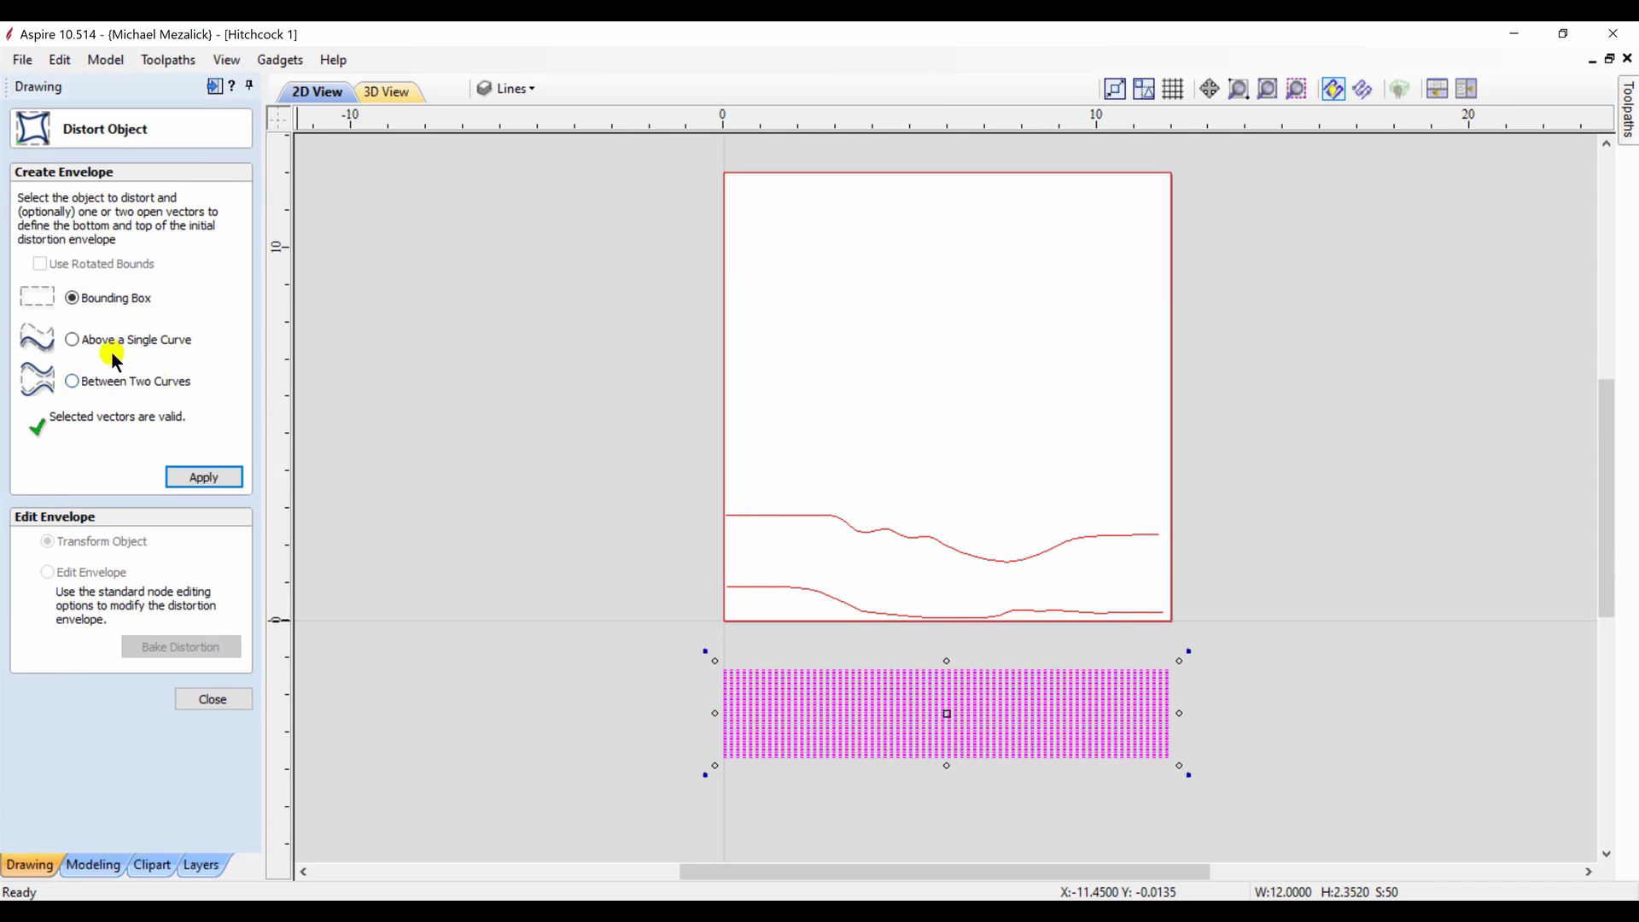
{"action": "left_click", "coordinate": [72, 381]}
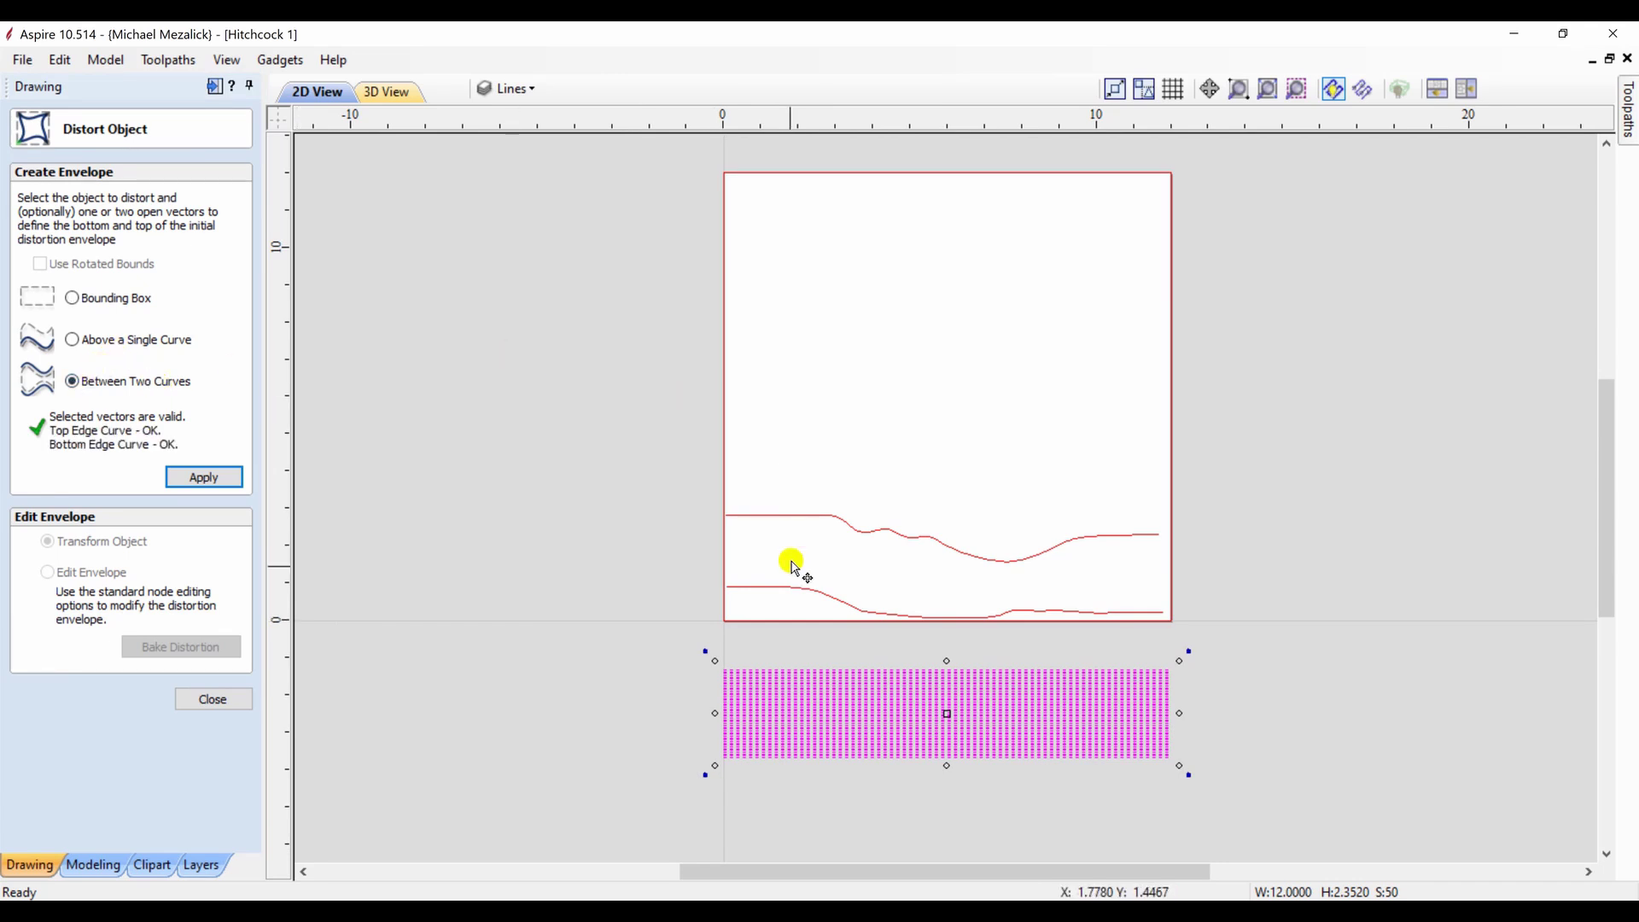
{"action": "left_click", "coordinate": [783, 586], "text": "shift"}
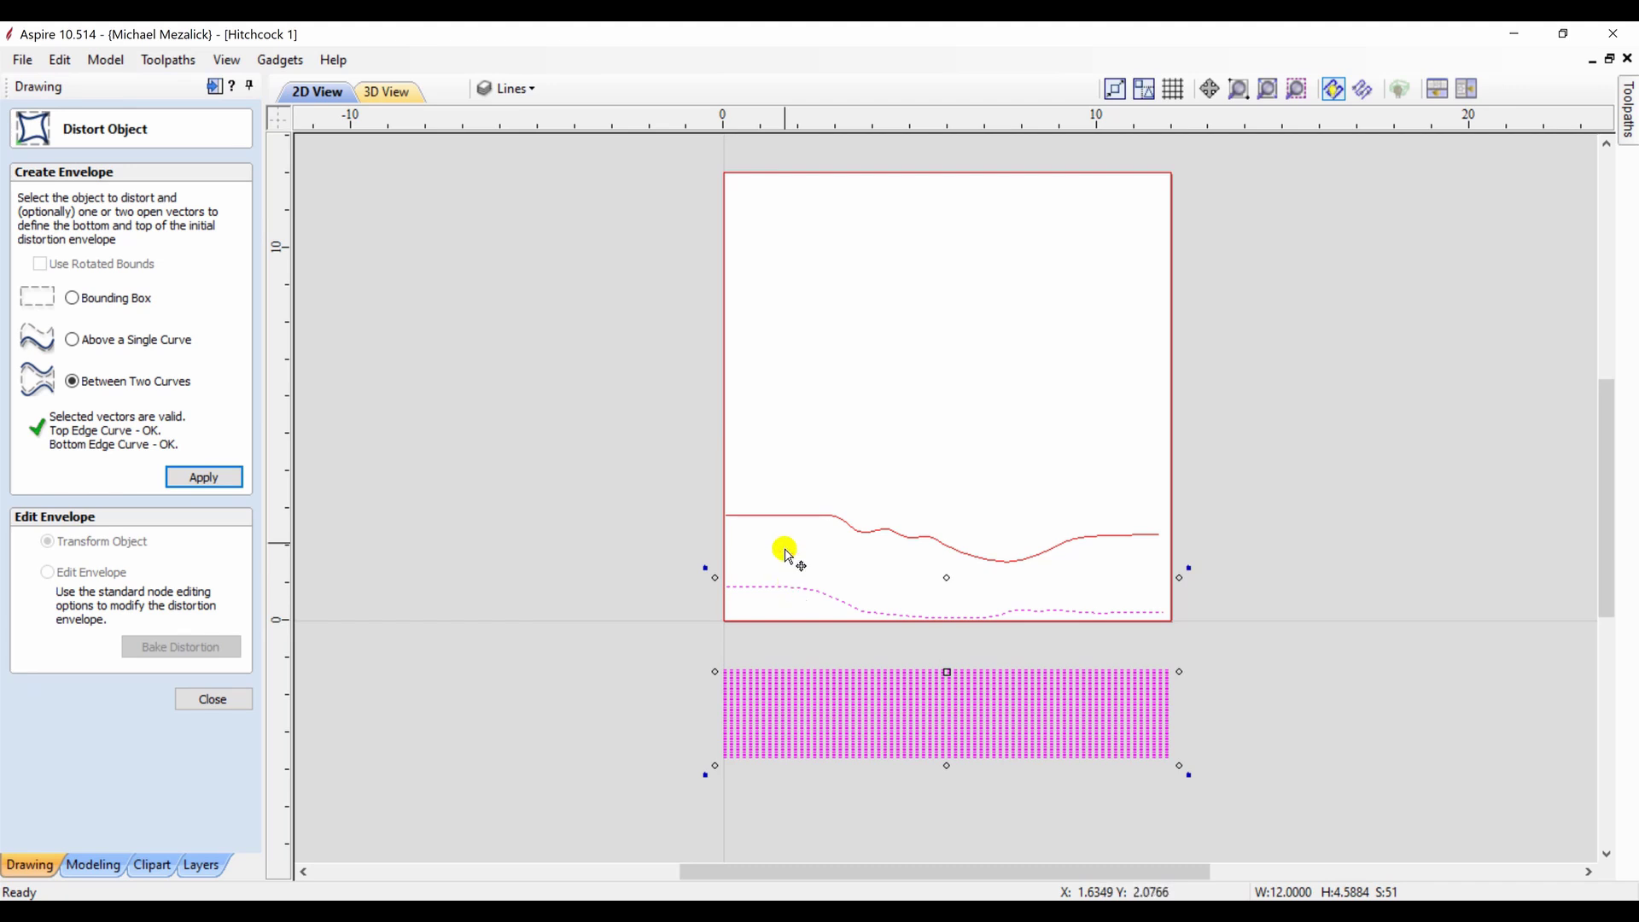
{"action": "left_click", "coordinate": [785, 516], "text": "shift"}
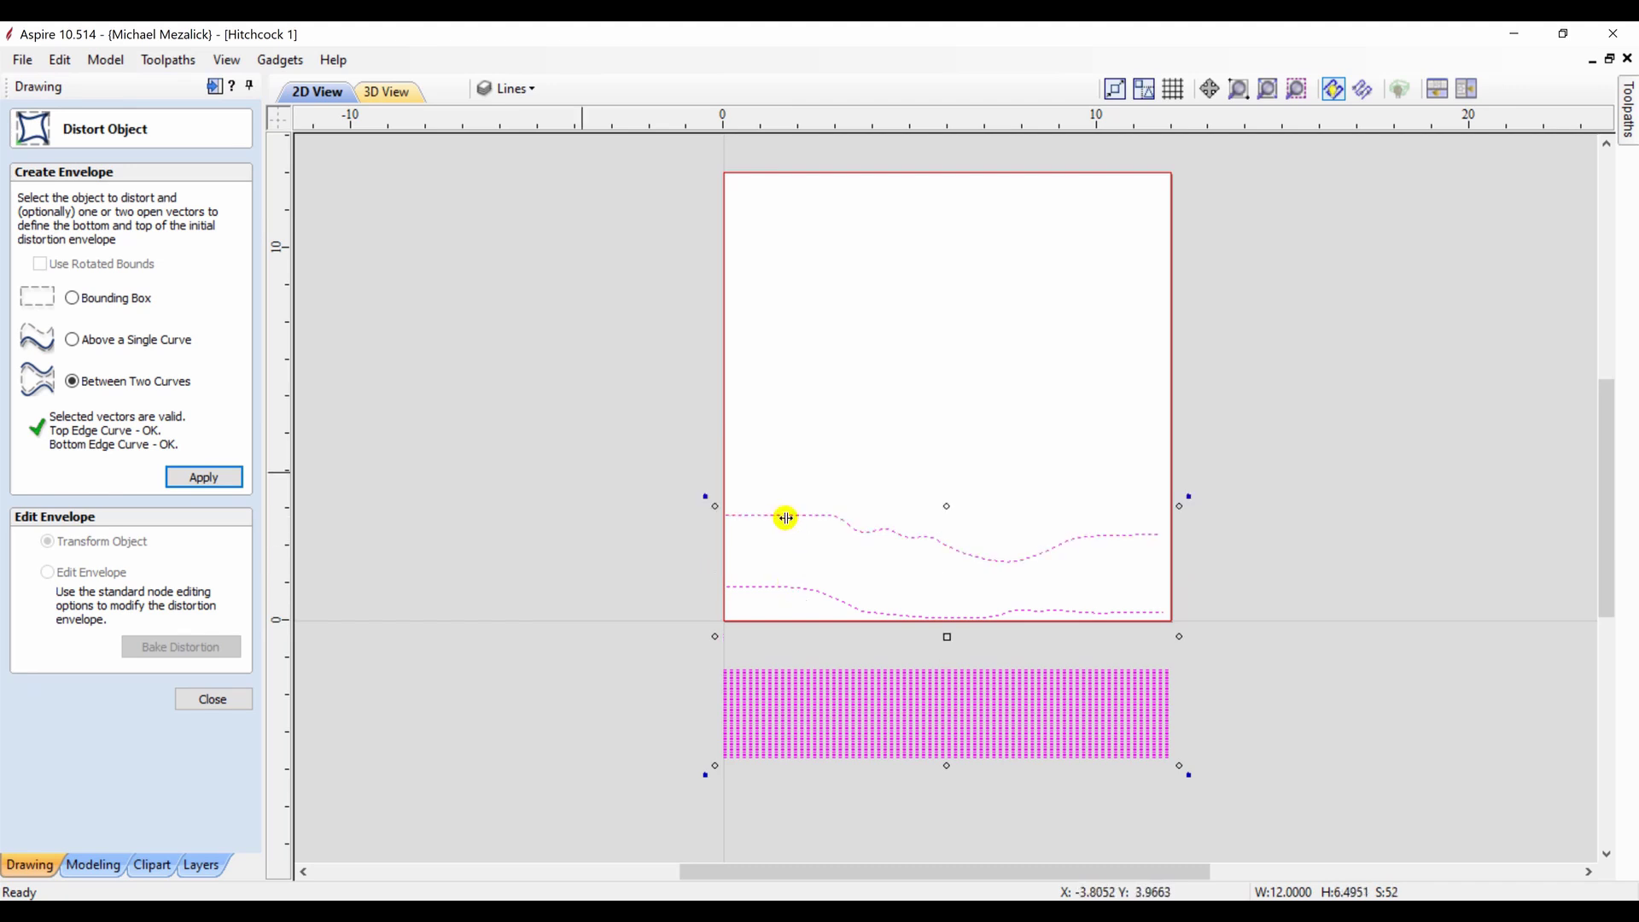
{"action": "left_click", "coordinate": [191, 476]}
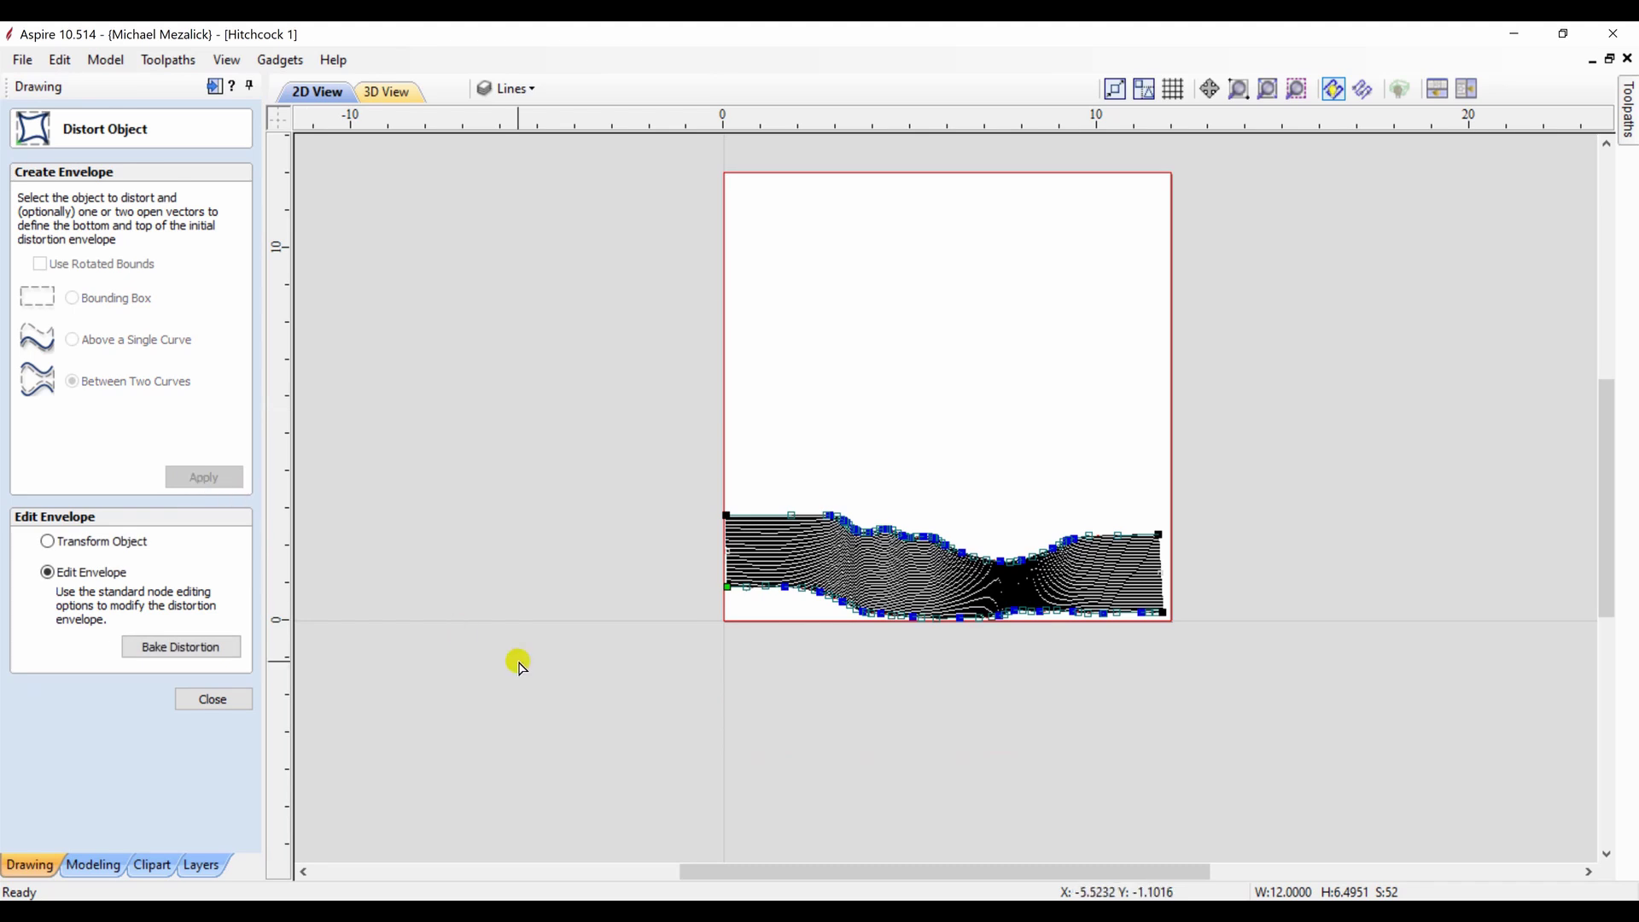
{"action": "left_click", "coordinate": [192, 648]}
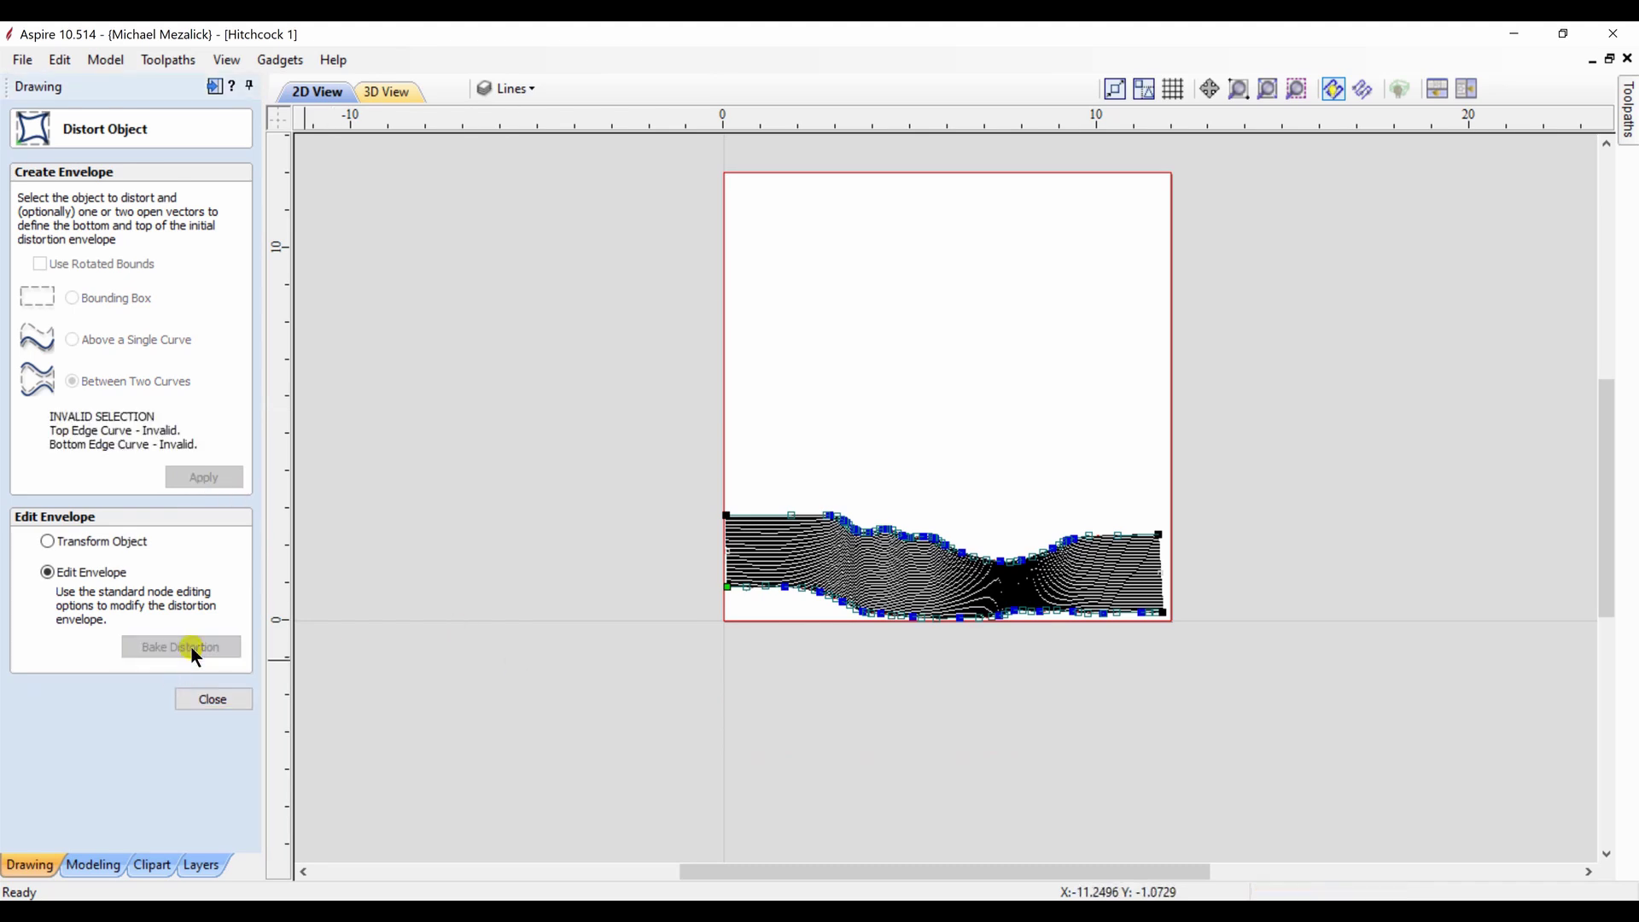
{"action": "left_click", "coordinate": [215, 707]}
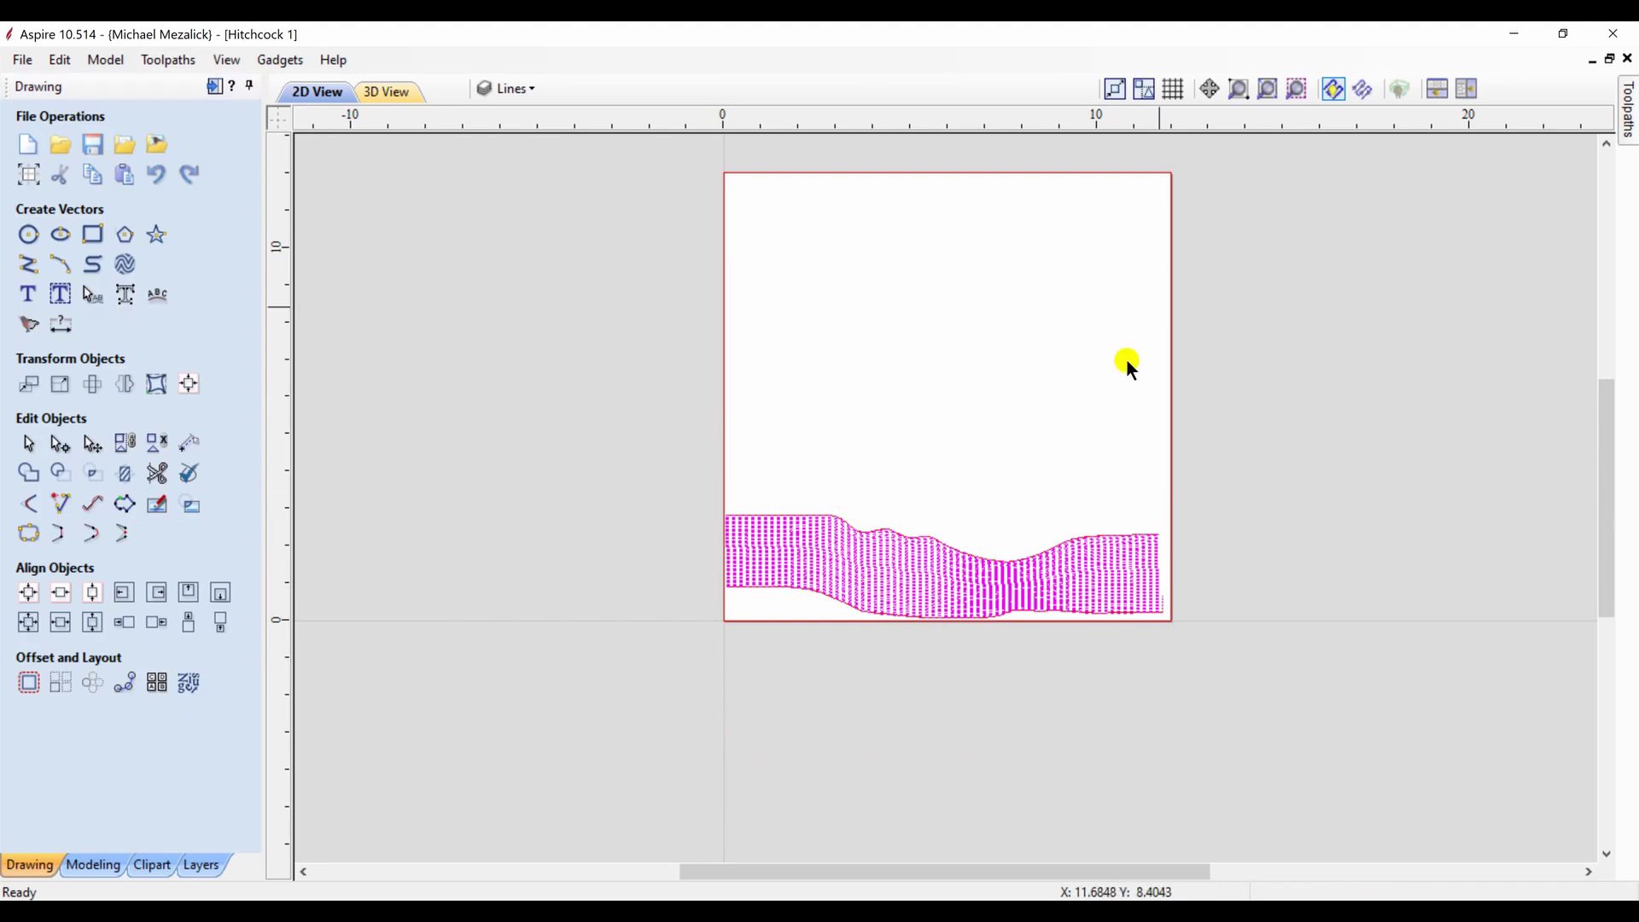
Inspect the distorted lines, hide the bottom shape and Lines layers, and show the finished bottom lines and lips lines layers
{"action": "left_click", "coordinate": [1239, 89]}
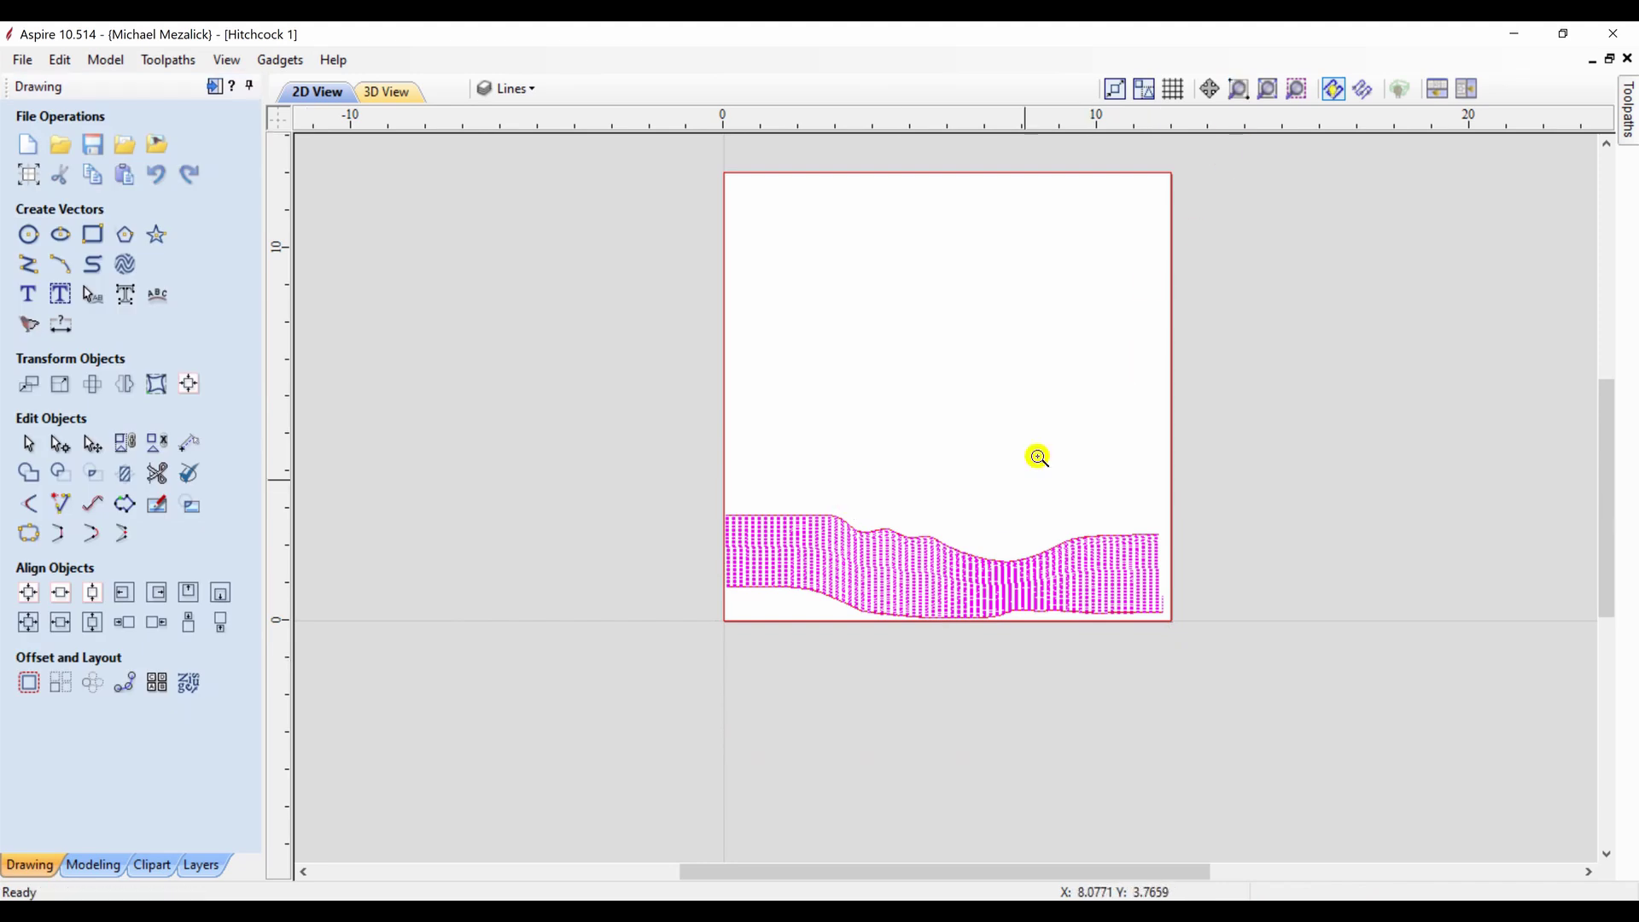
{"action": "left_click", "coordinate": [951, 575]}
{"action": "left_click", "coordinate": [925, 597]}
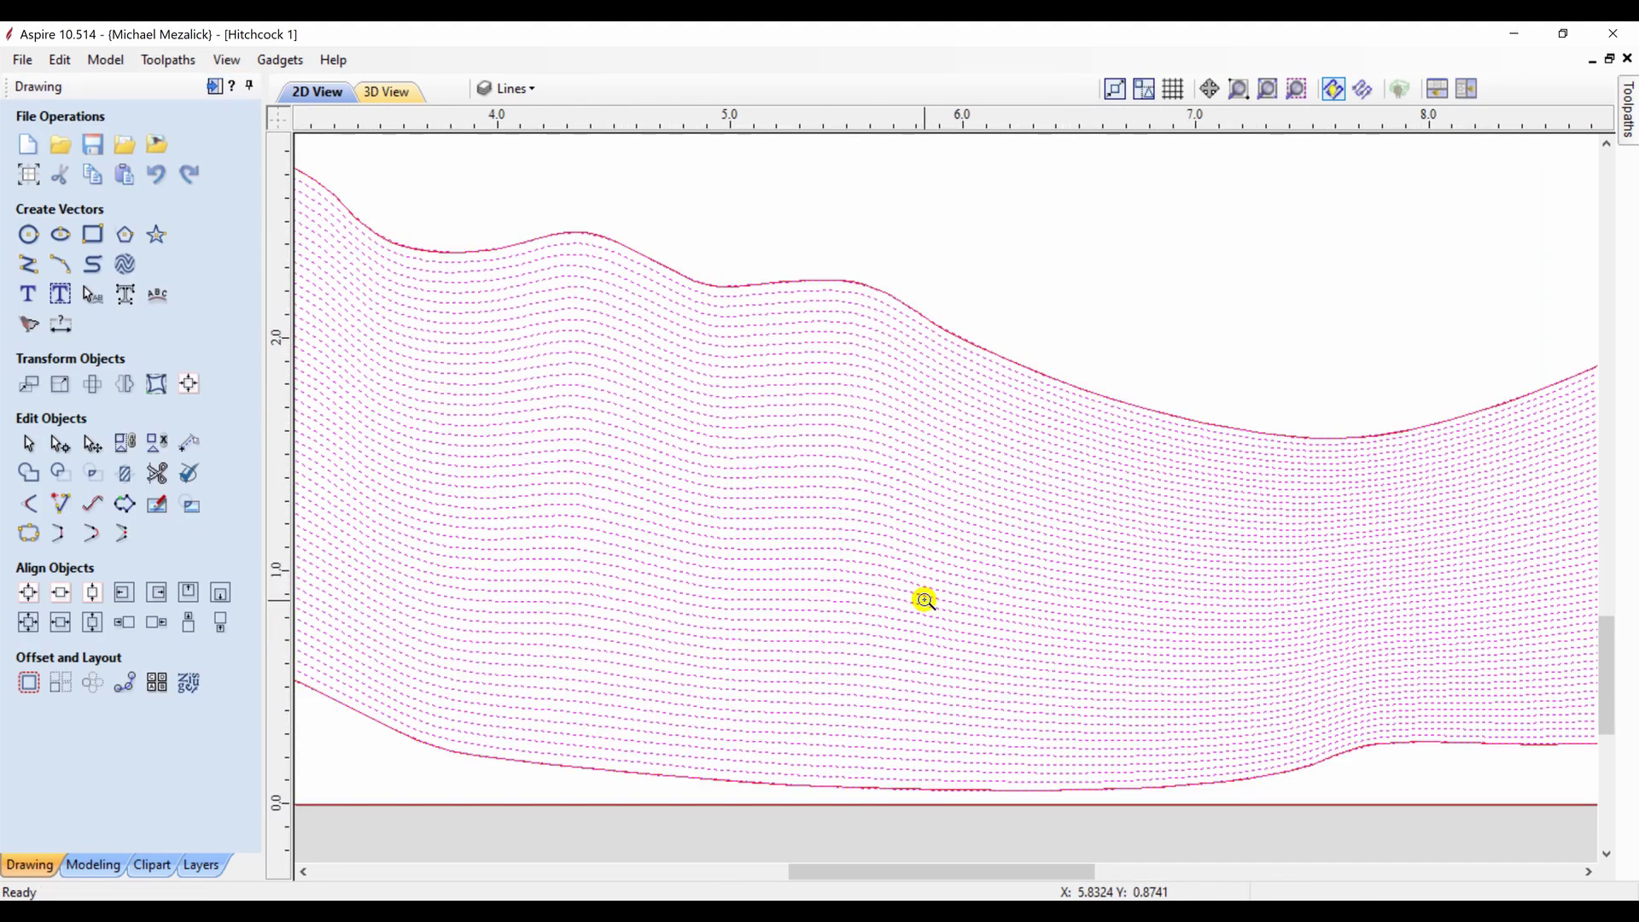
{"action": "left_click", "coordinate": [1267, 89]}
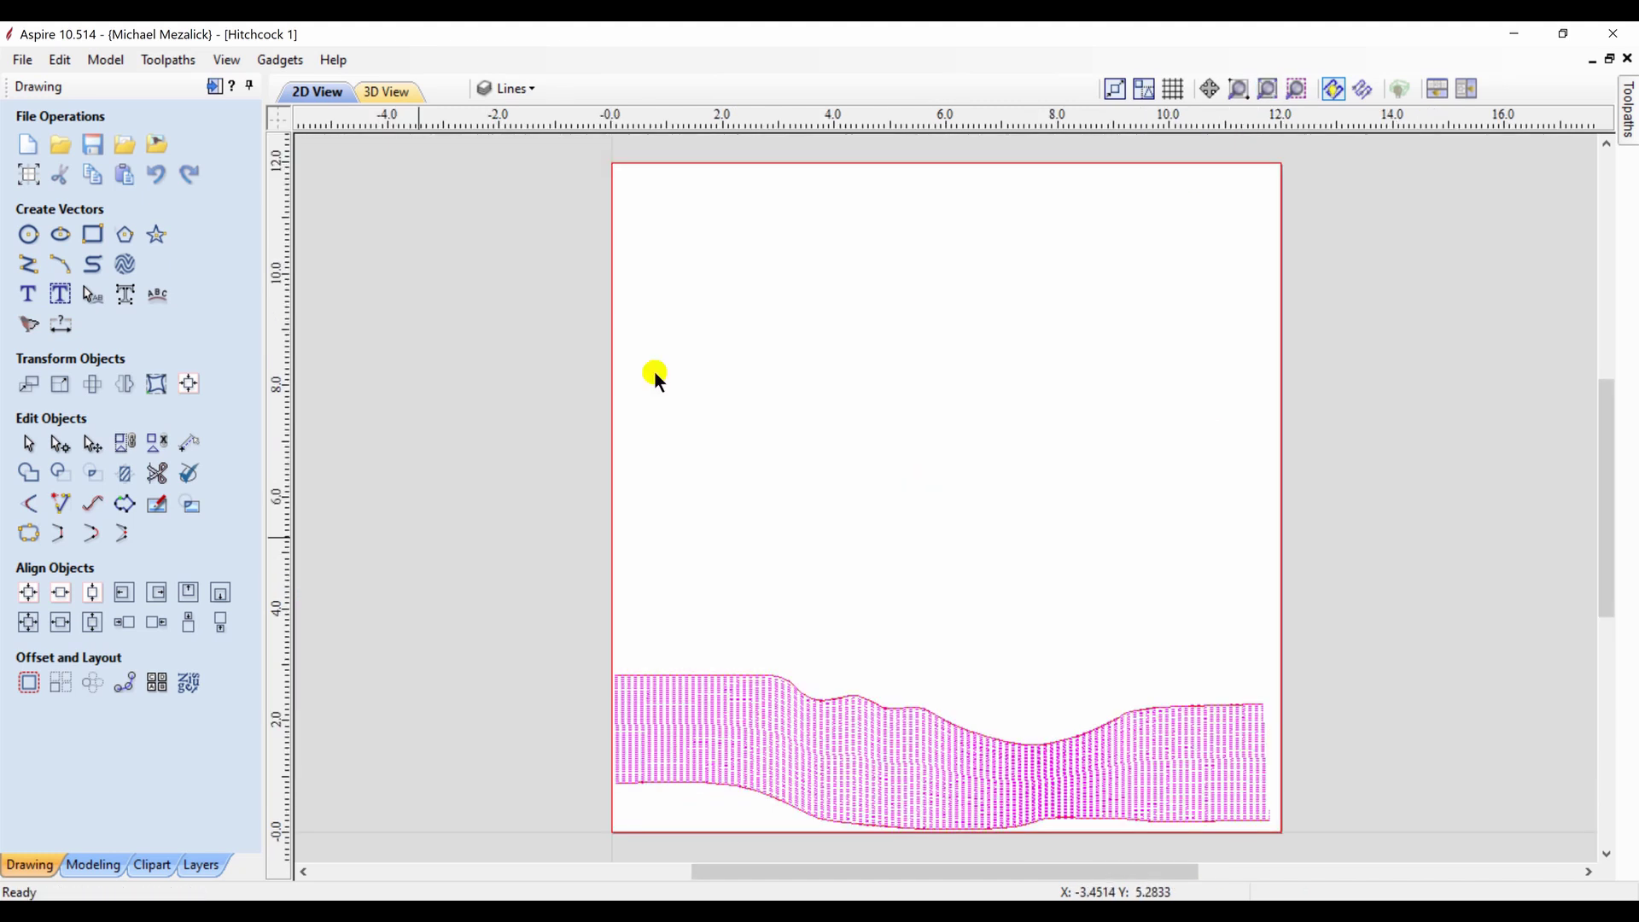
{"action": "left_click", "coordinate": [192, 864]}
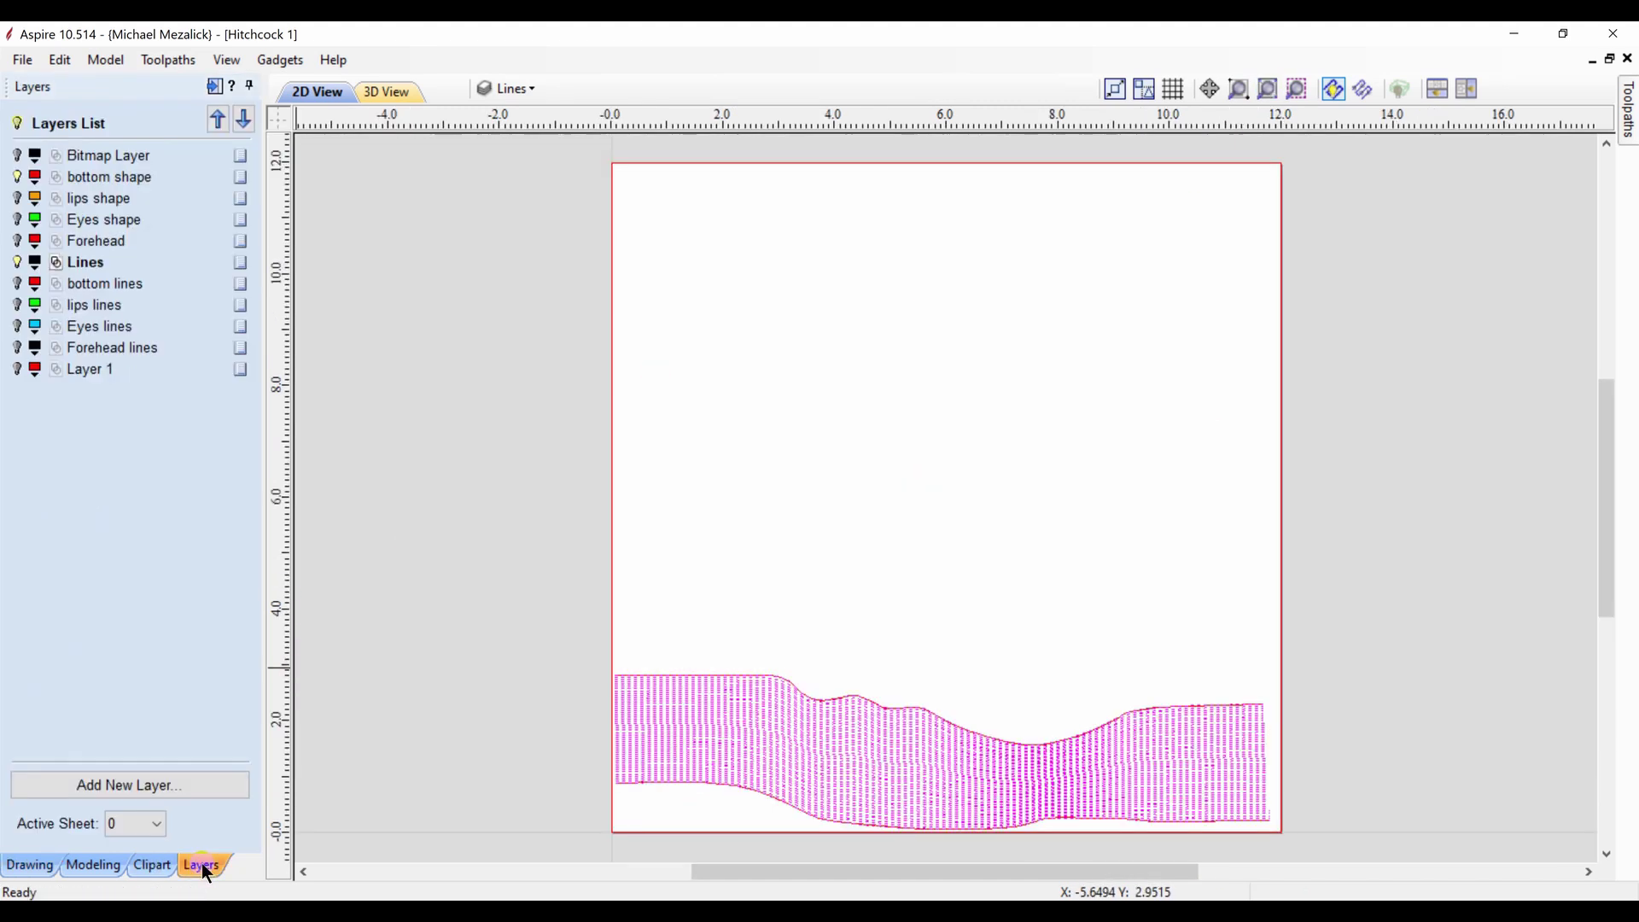
{"action": "left_click", "coordinate": [17, 178]}
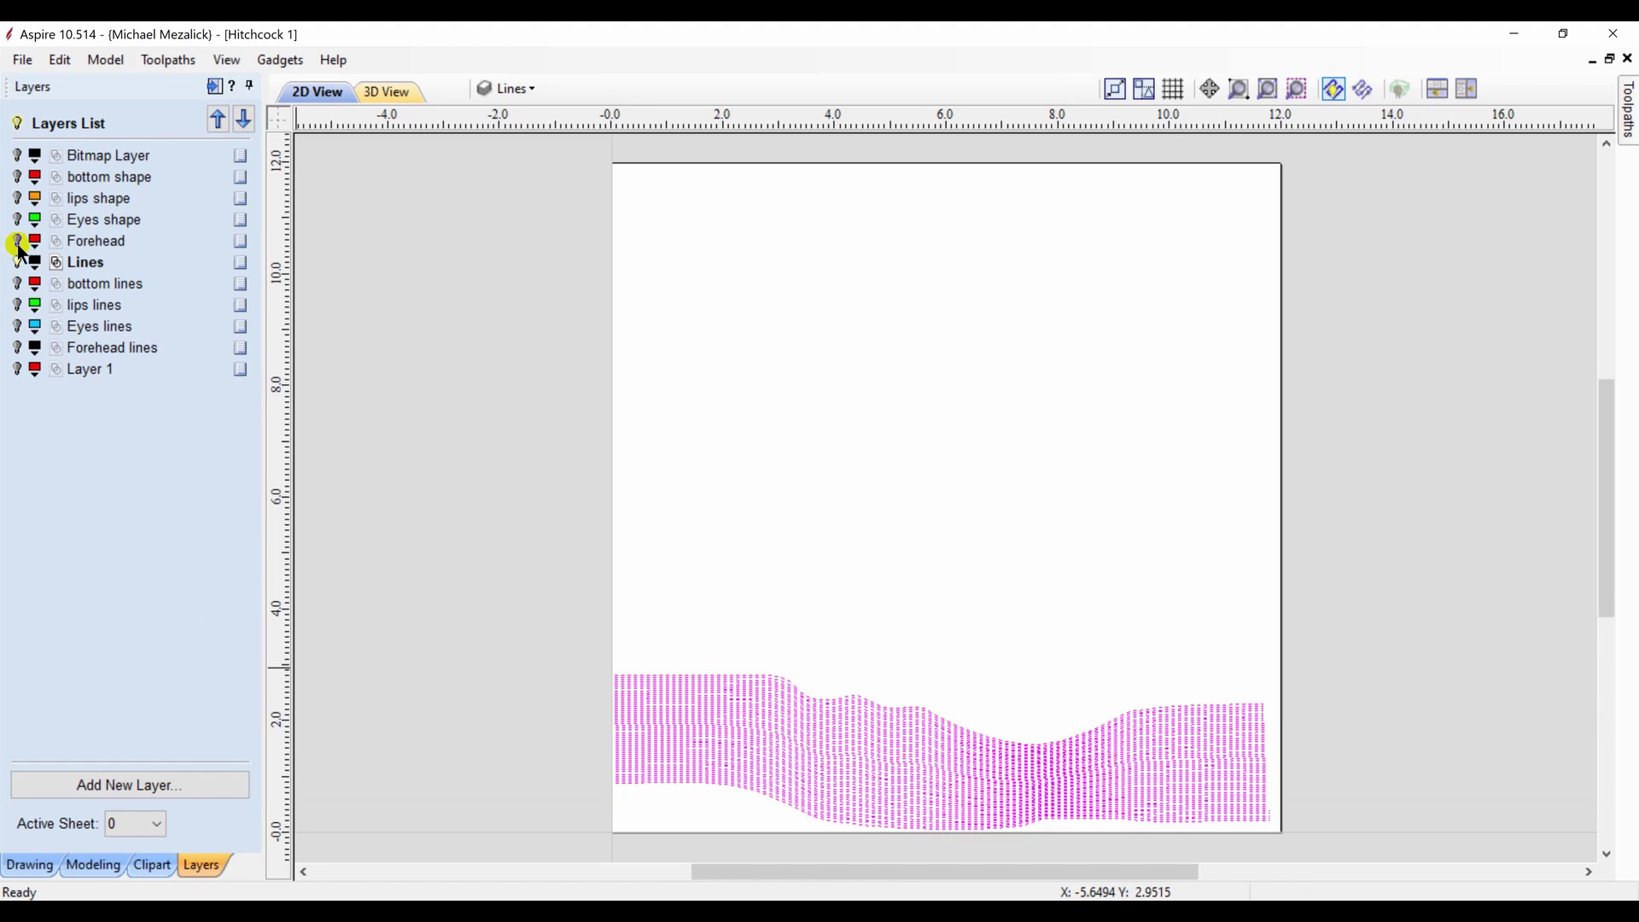
{"action": "left_click", "coordinate": [18, 285]}
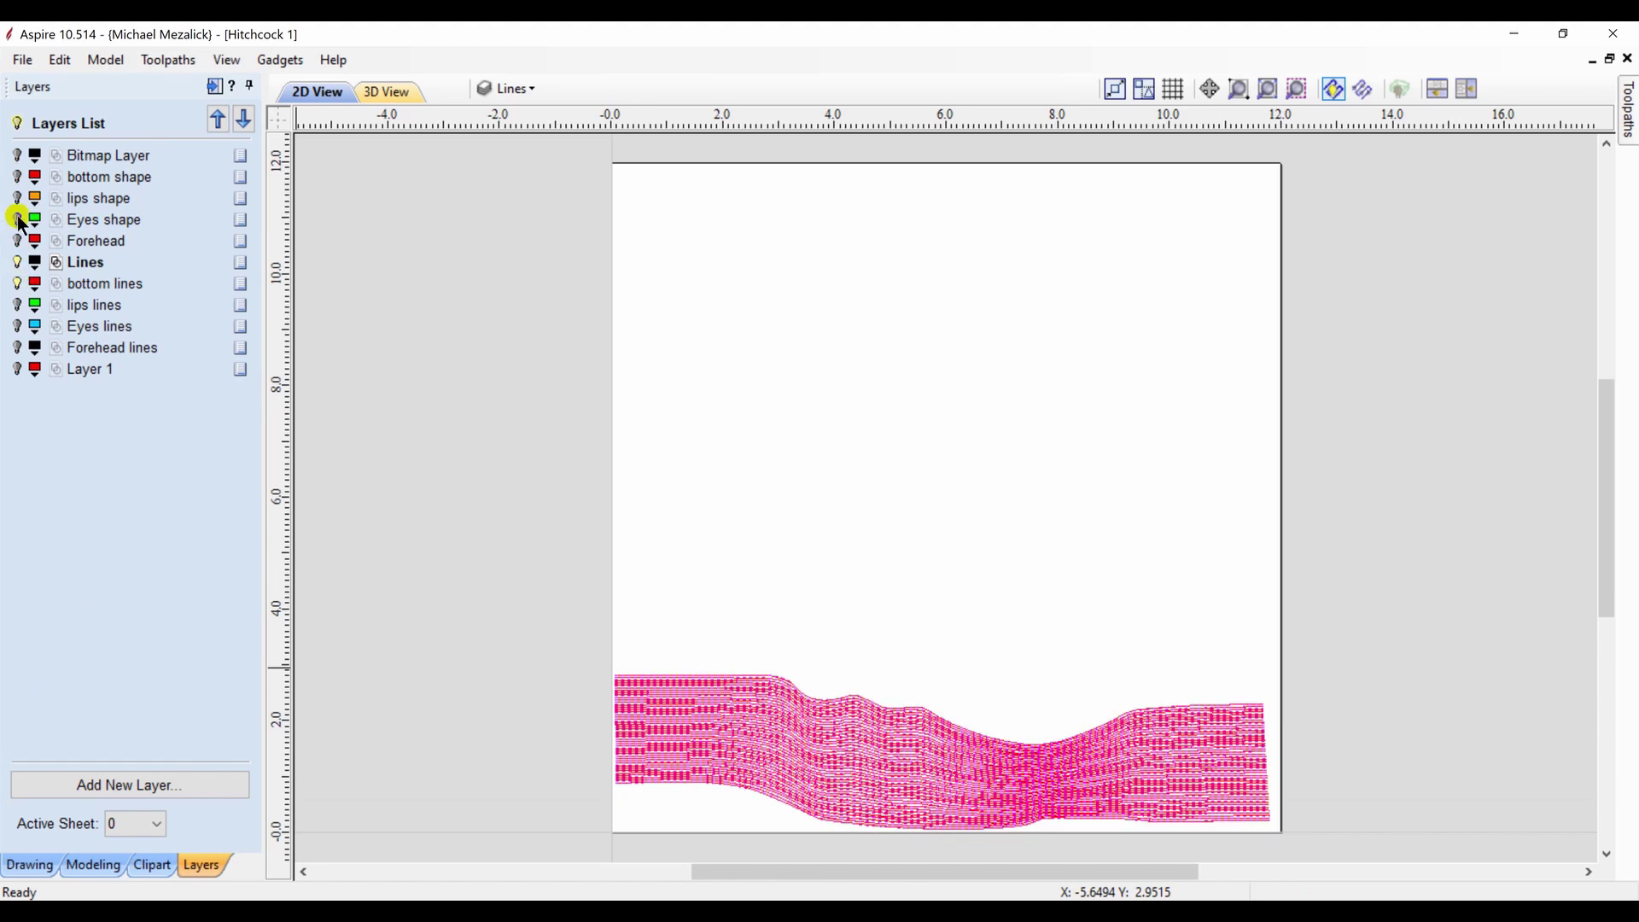
{"action": "left_click", "coordinate": [17, 263]}
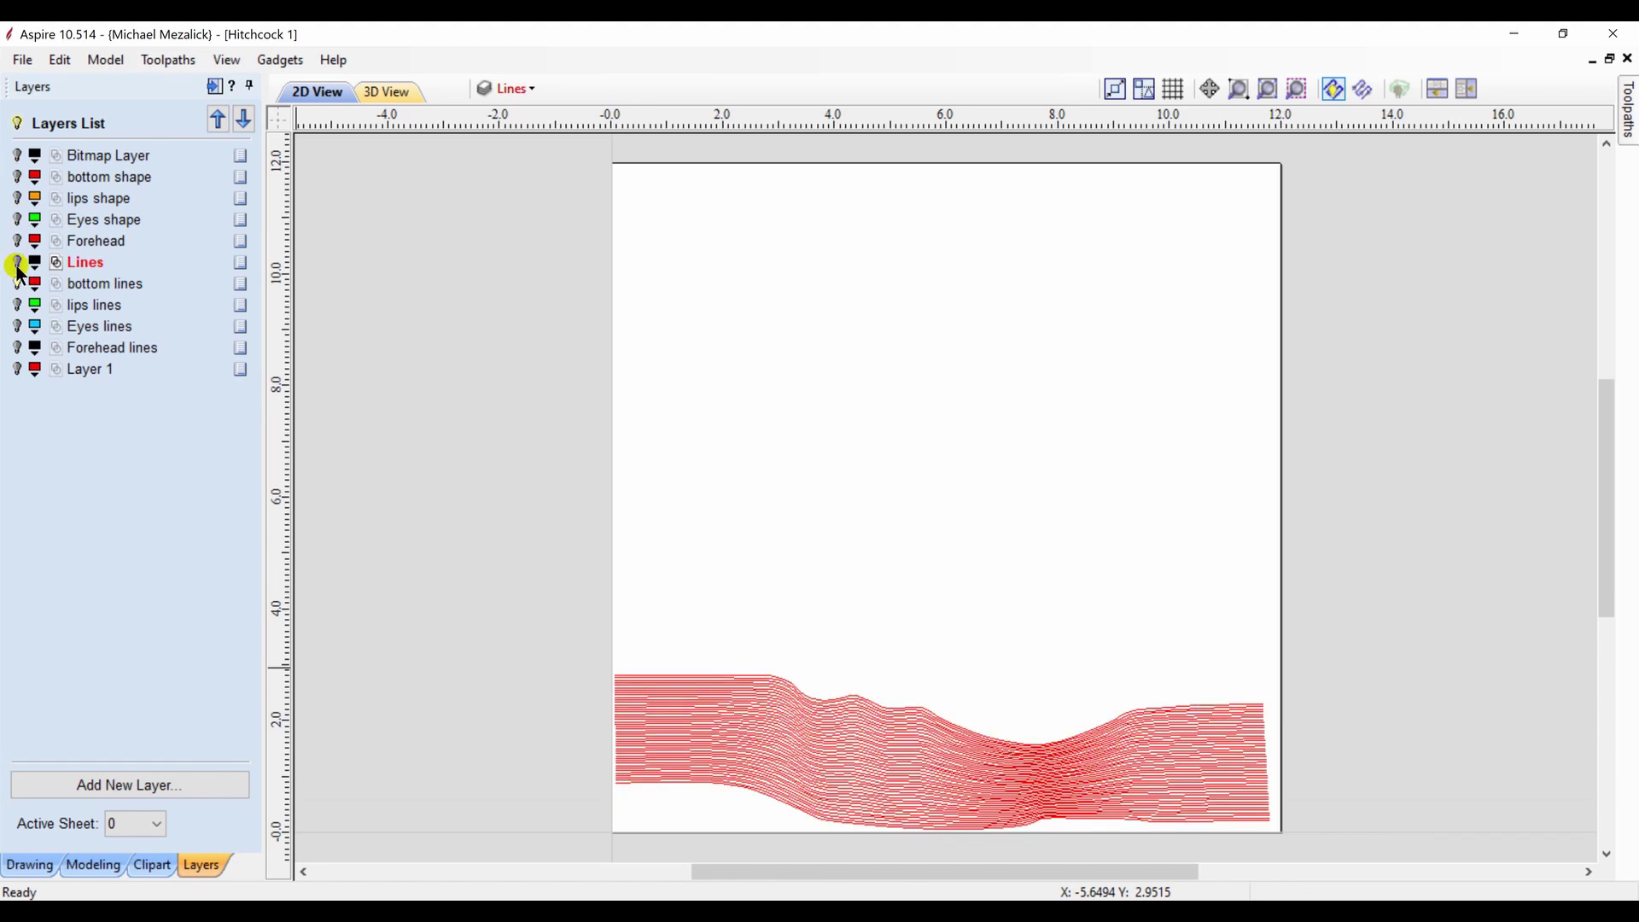
{"action": "left_click", "coordinate": [17, 305]}
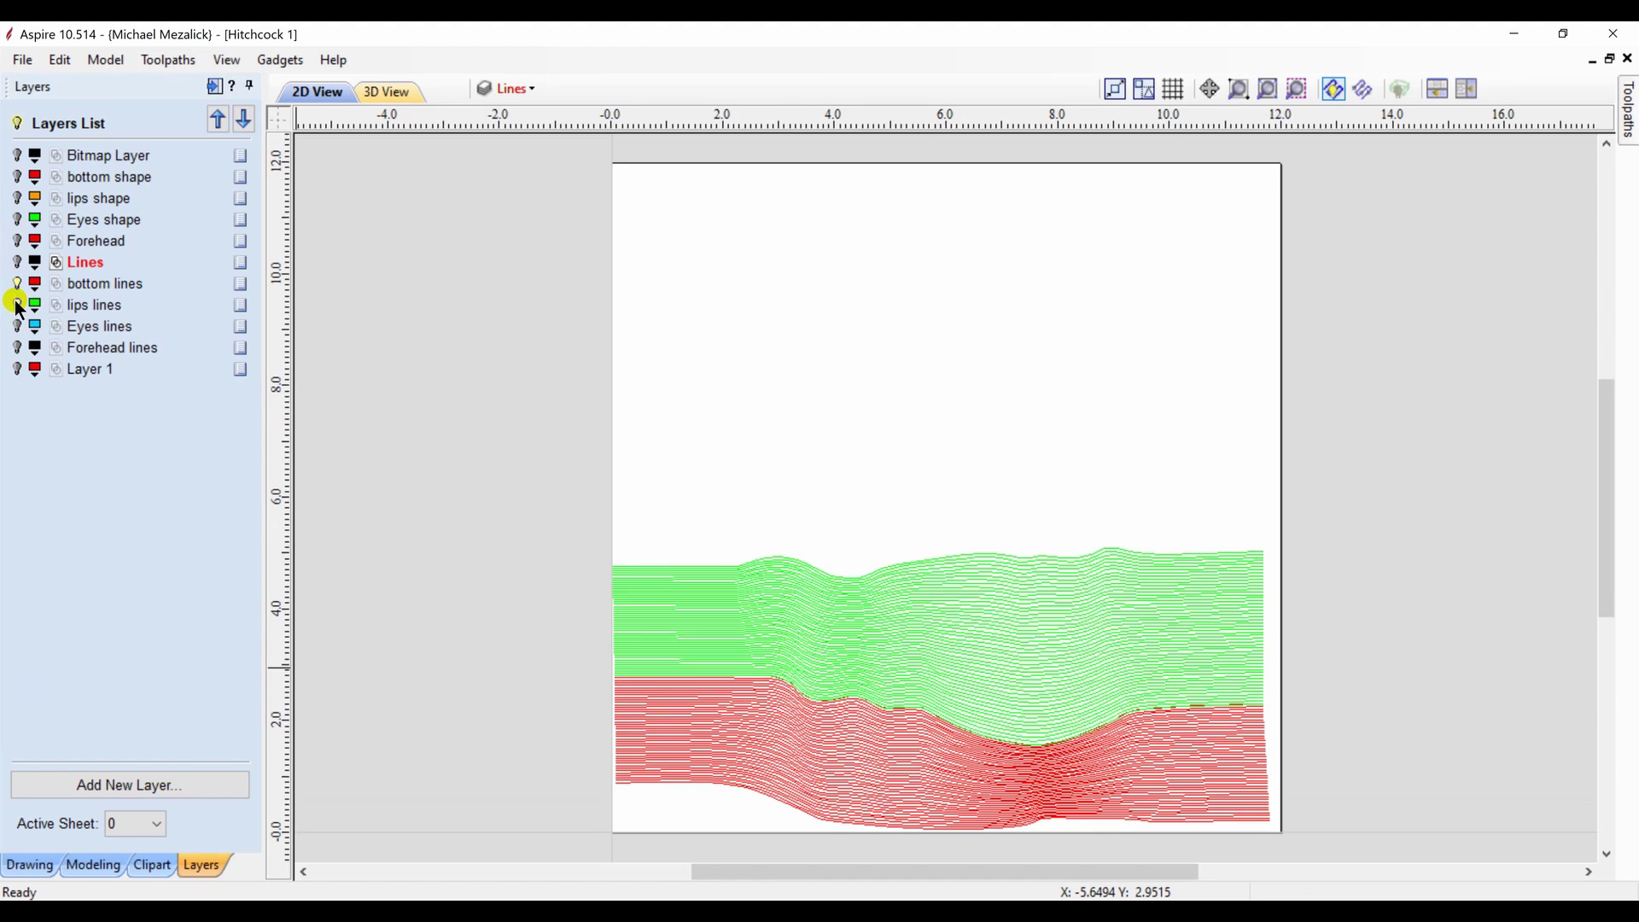
Show the Eyes lines and Forehead lines layers together with the bottom and lips lines
{"action": "left_click", "coordinate": [17, 326]}
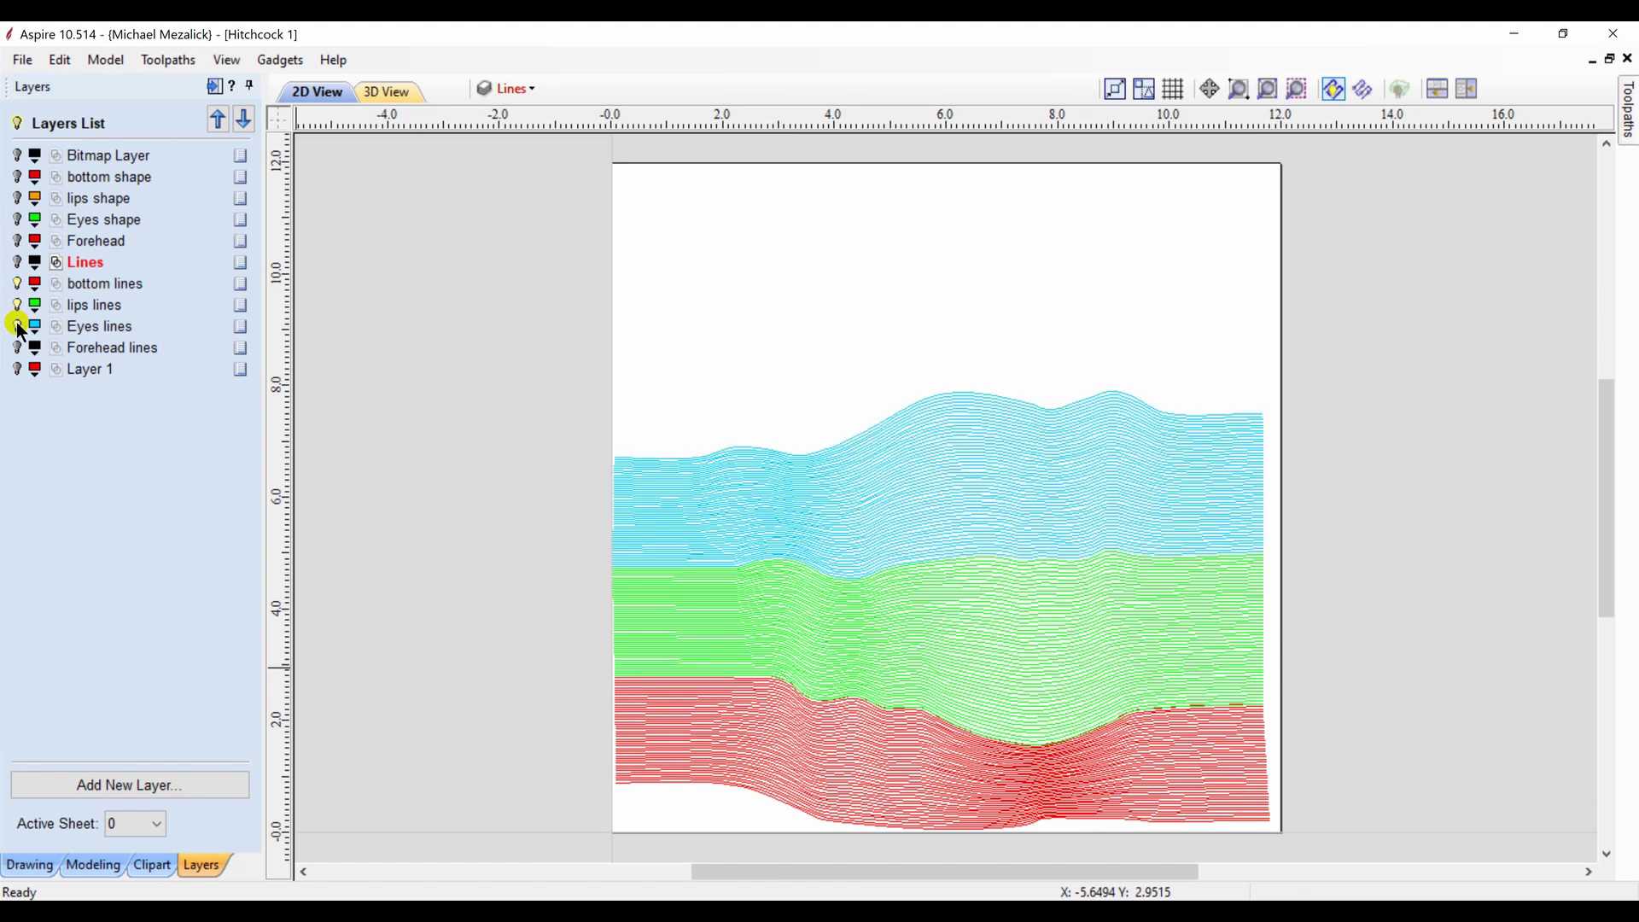
{"action": "left_click", "coordinate": [17, 347]}
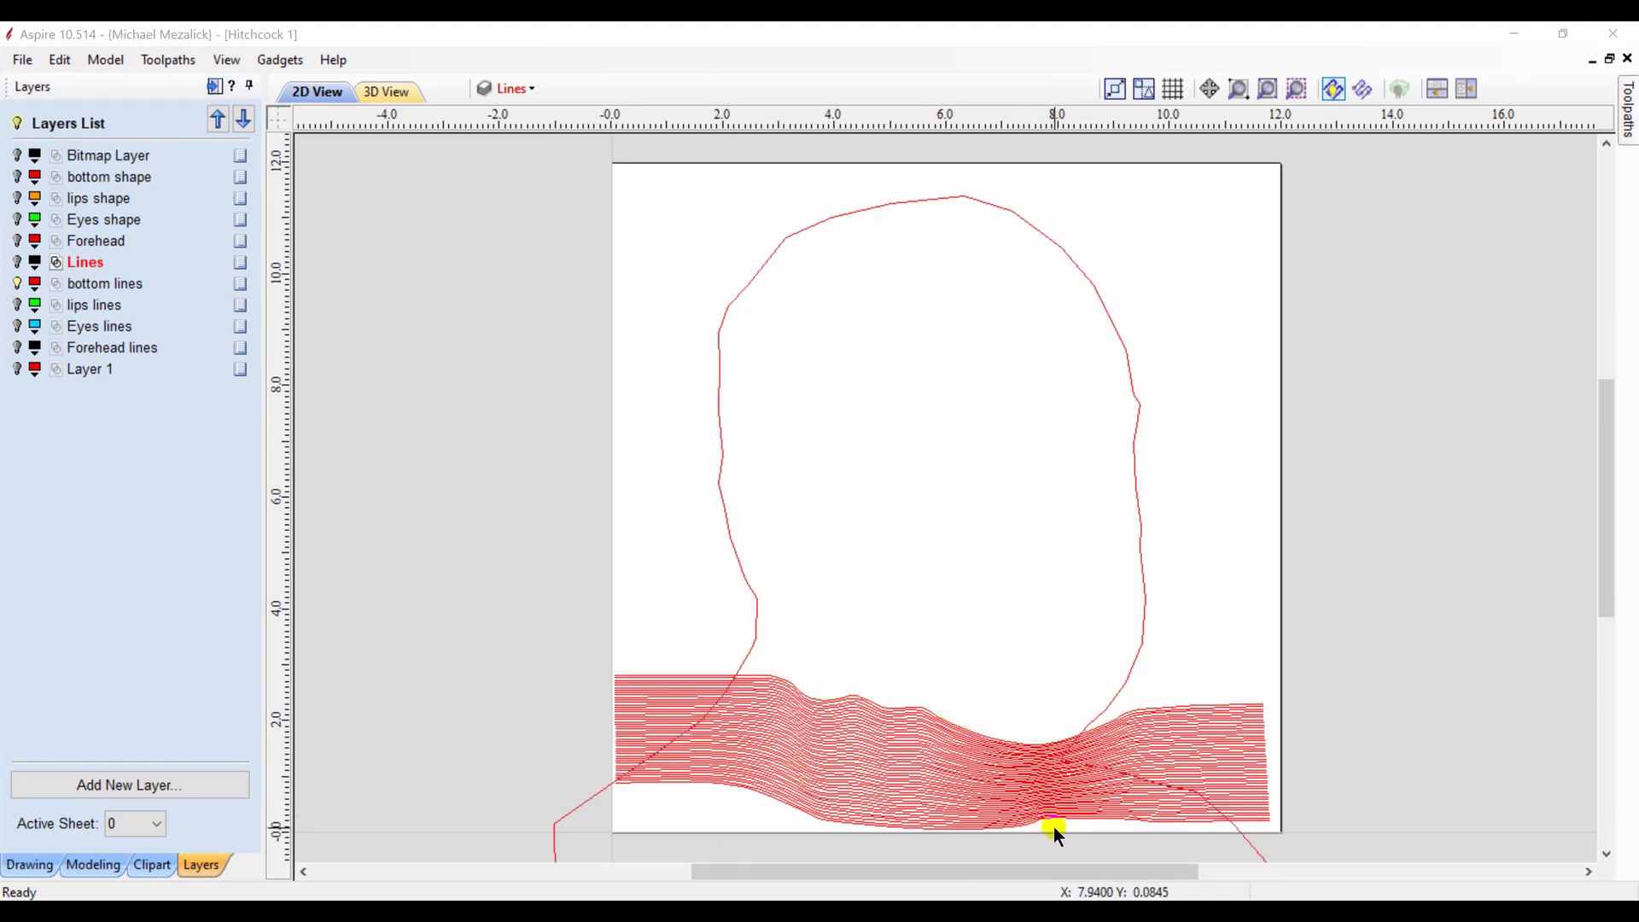
Make bottom lines the active layer and trim its distorted lines to the head-and-shoulders outline, clearing everything outside the boundary
{"action": "left_click", "coordinate": [989, 729]}
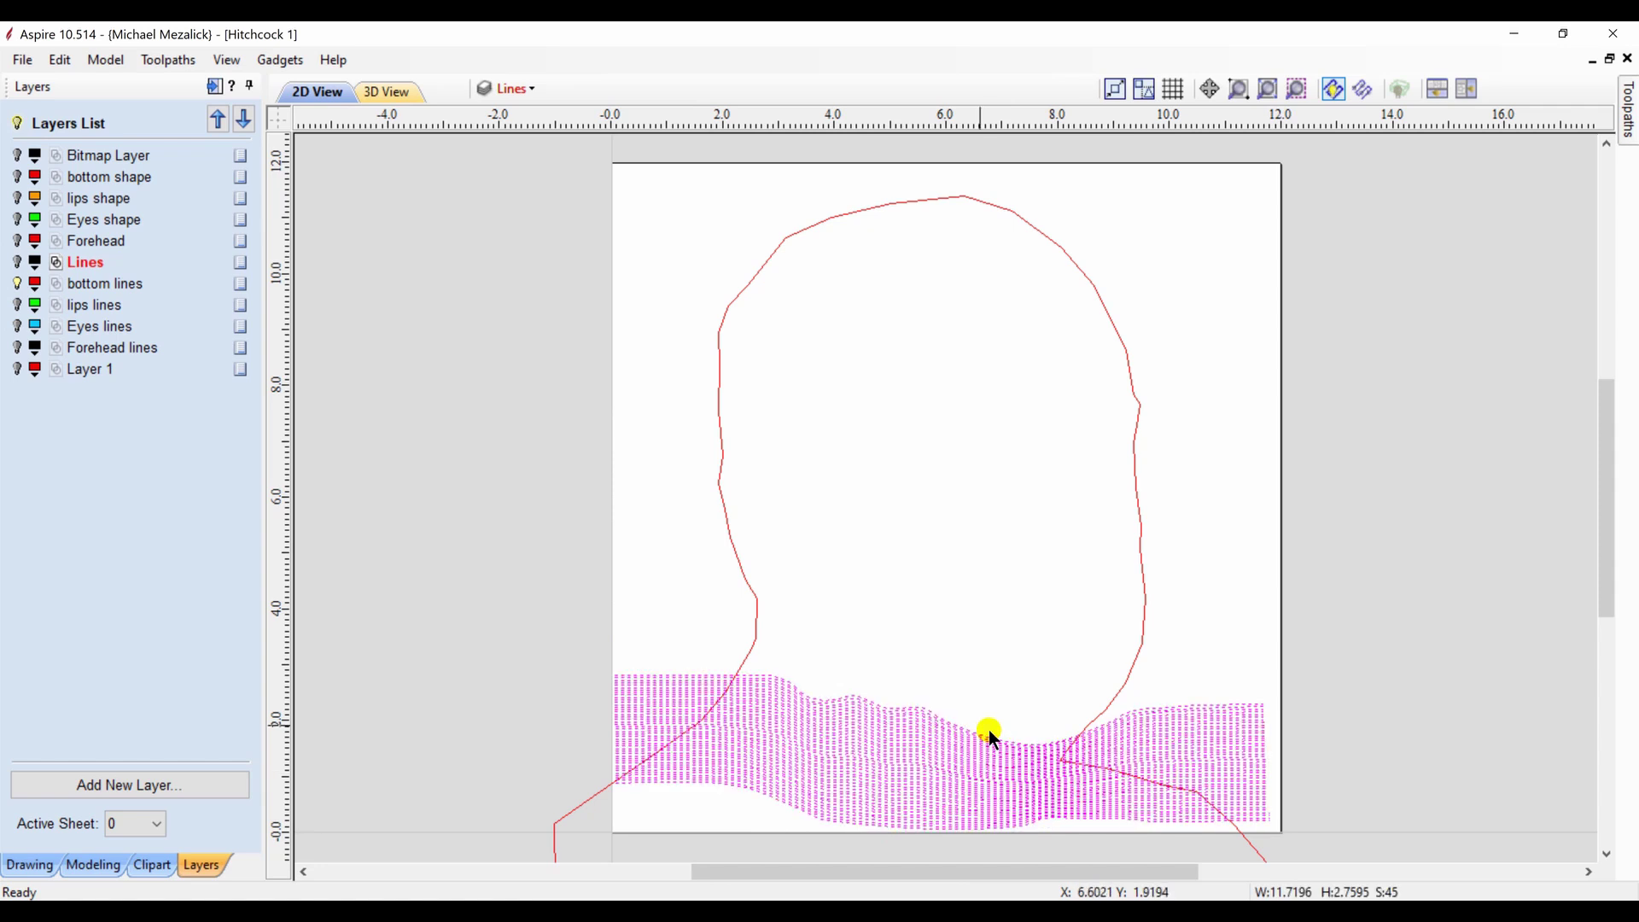
{"action": "left_click", "coordinate": [758, 600], "text": "shift"}
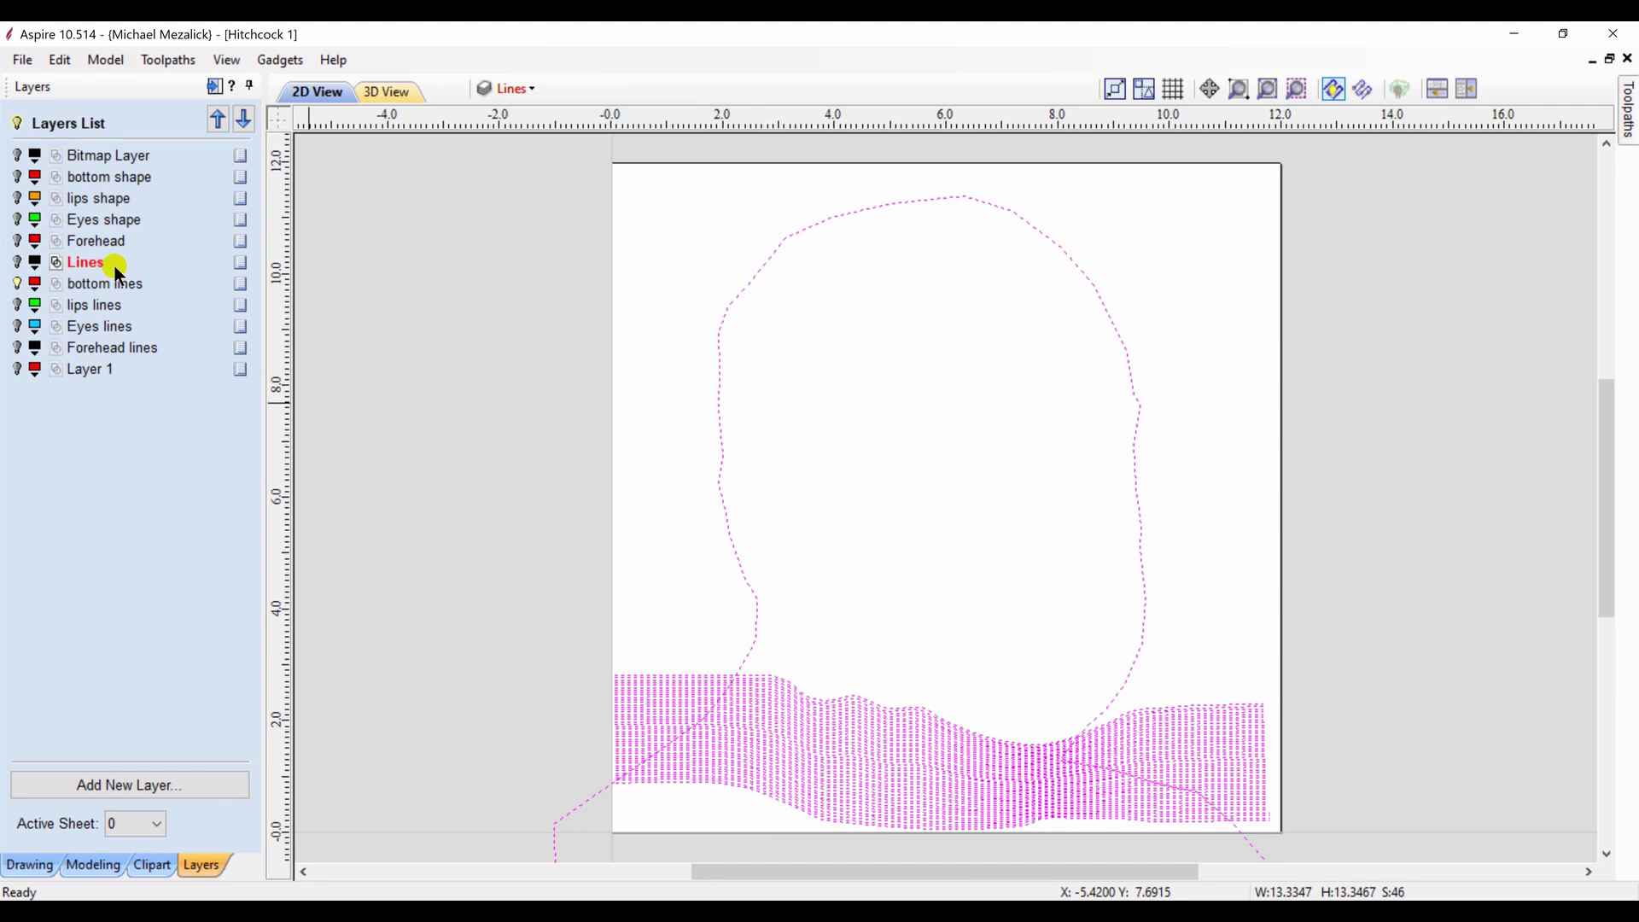
{"action": "left_click", "coordinate": [154, 283]}
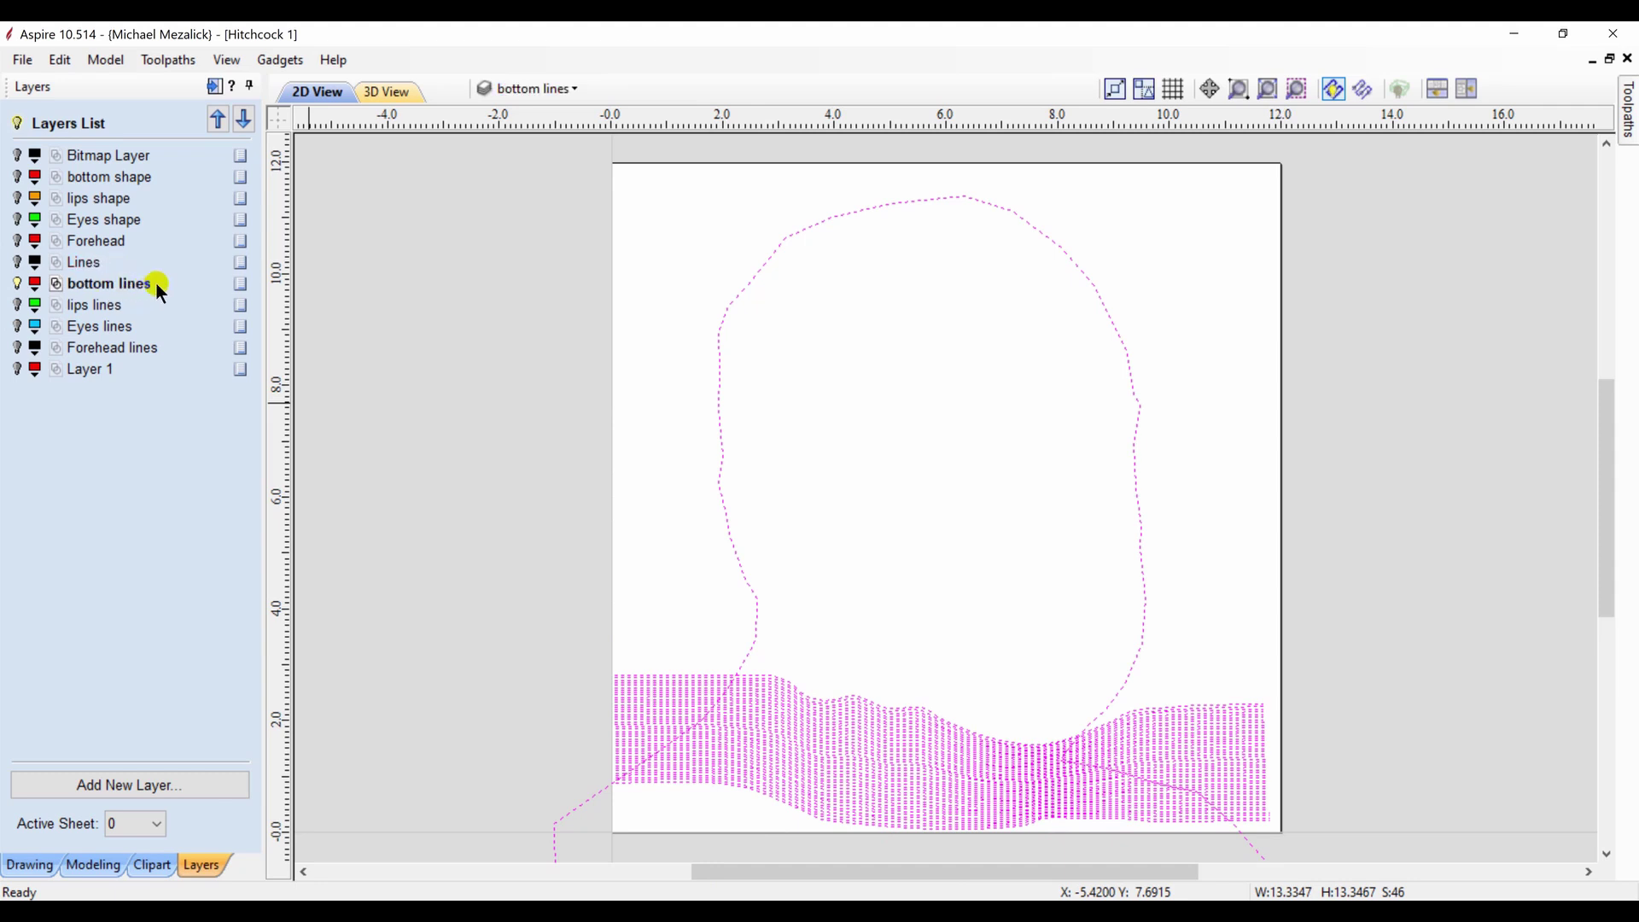
{"action": "left_click", "coordinate": [31, 866]}
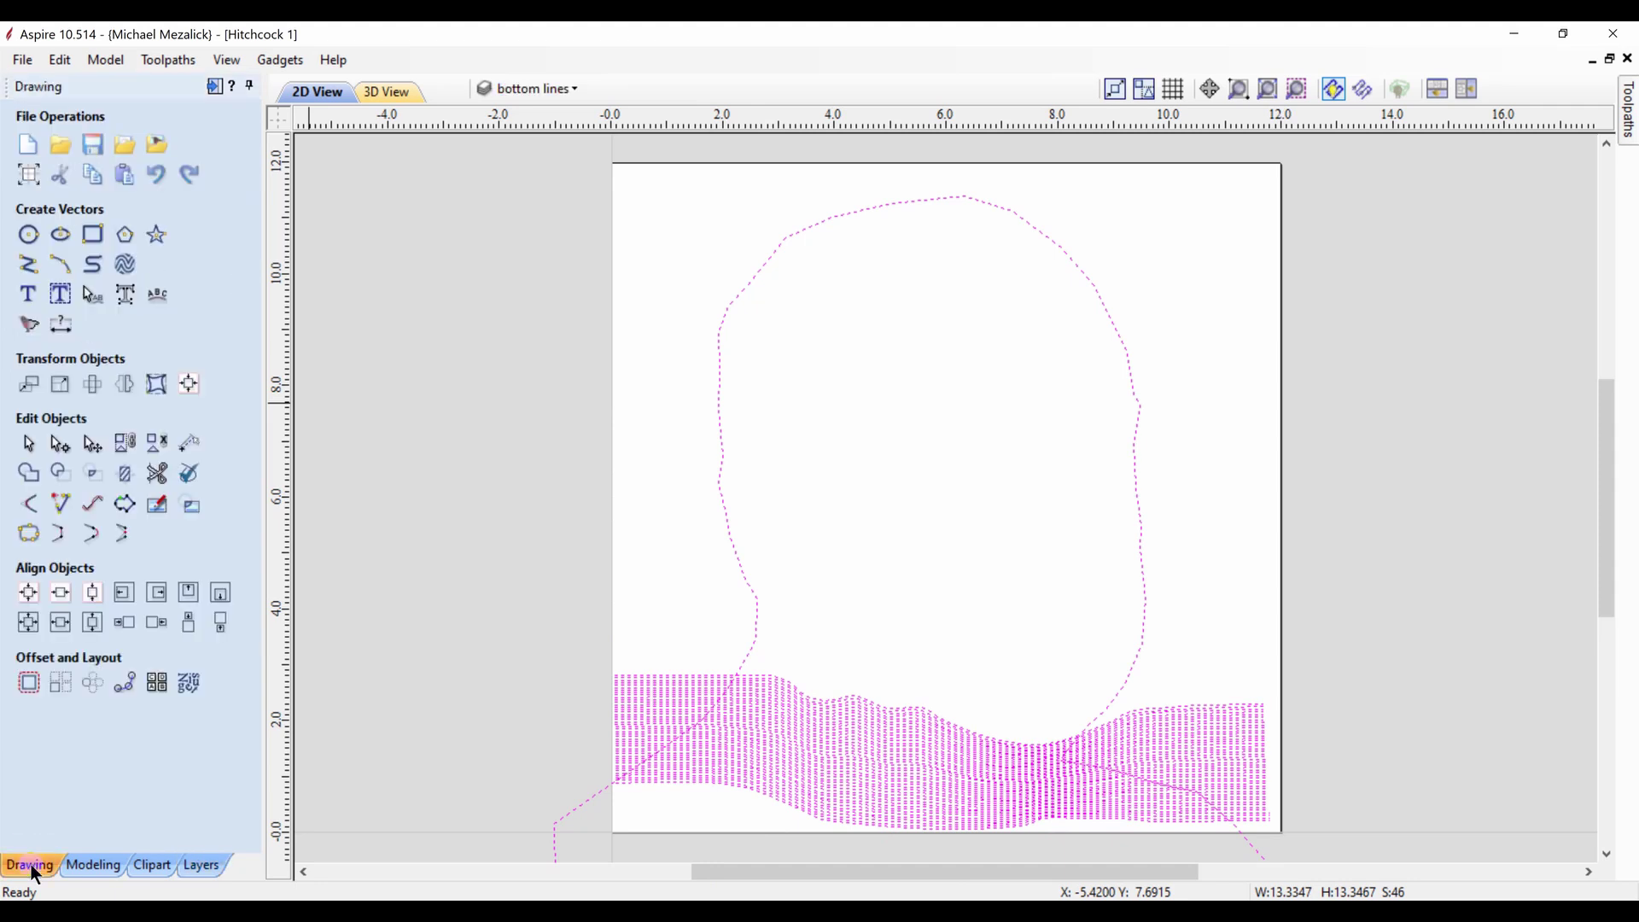
{"action": "left_click", "coordinate": [125, 474]}
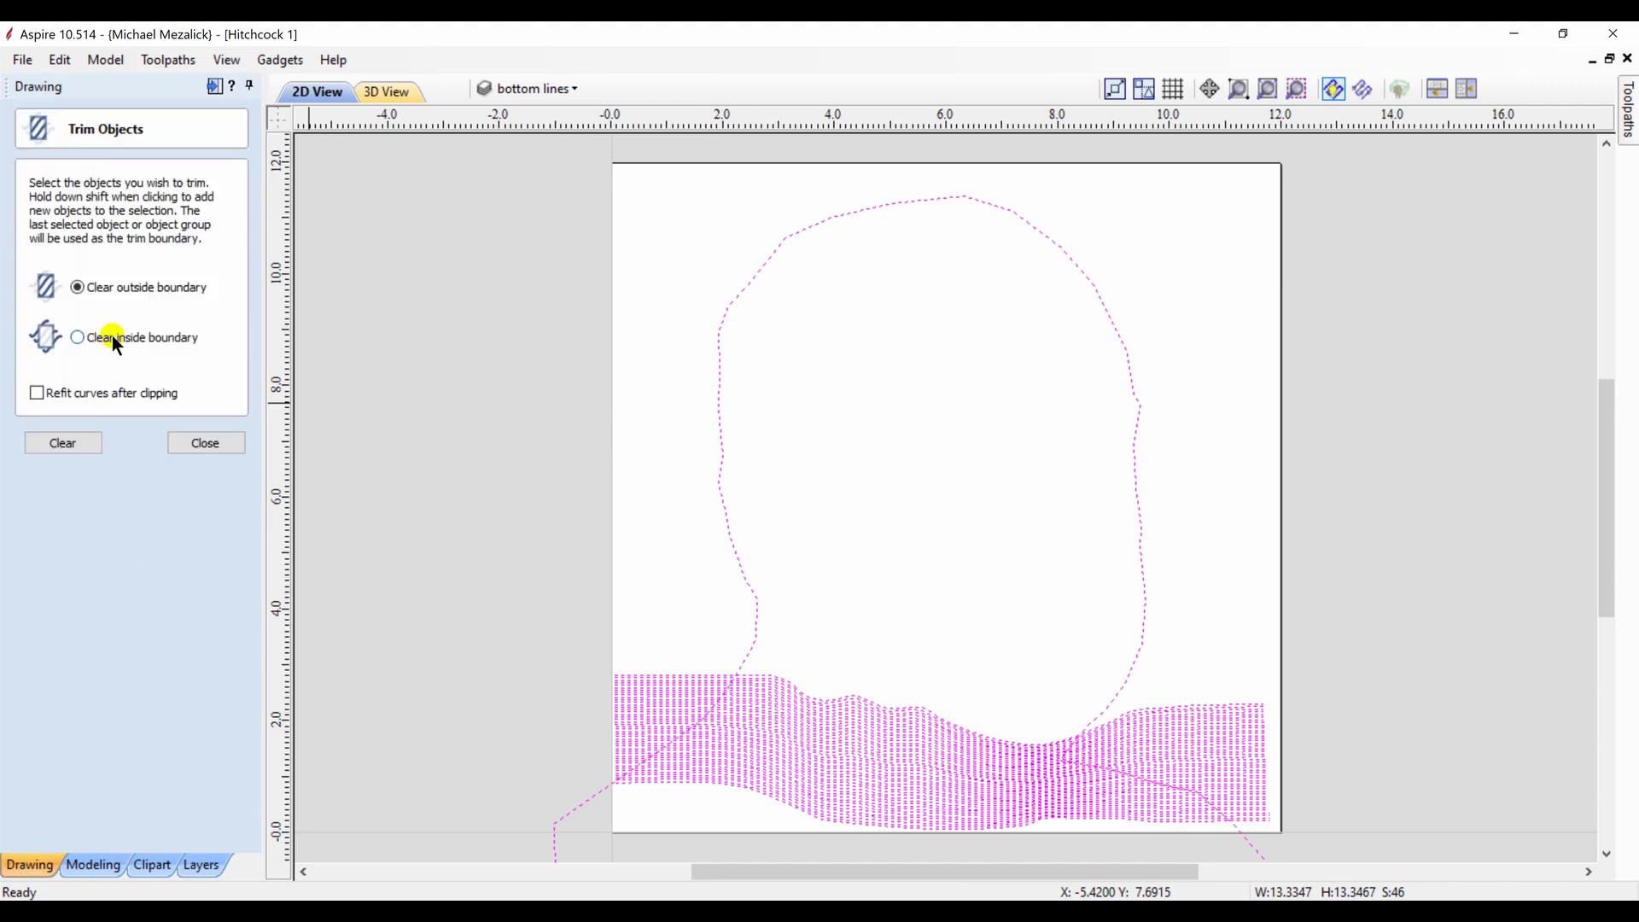
{"action": "left_click", "coordinate": [69, 444]}
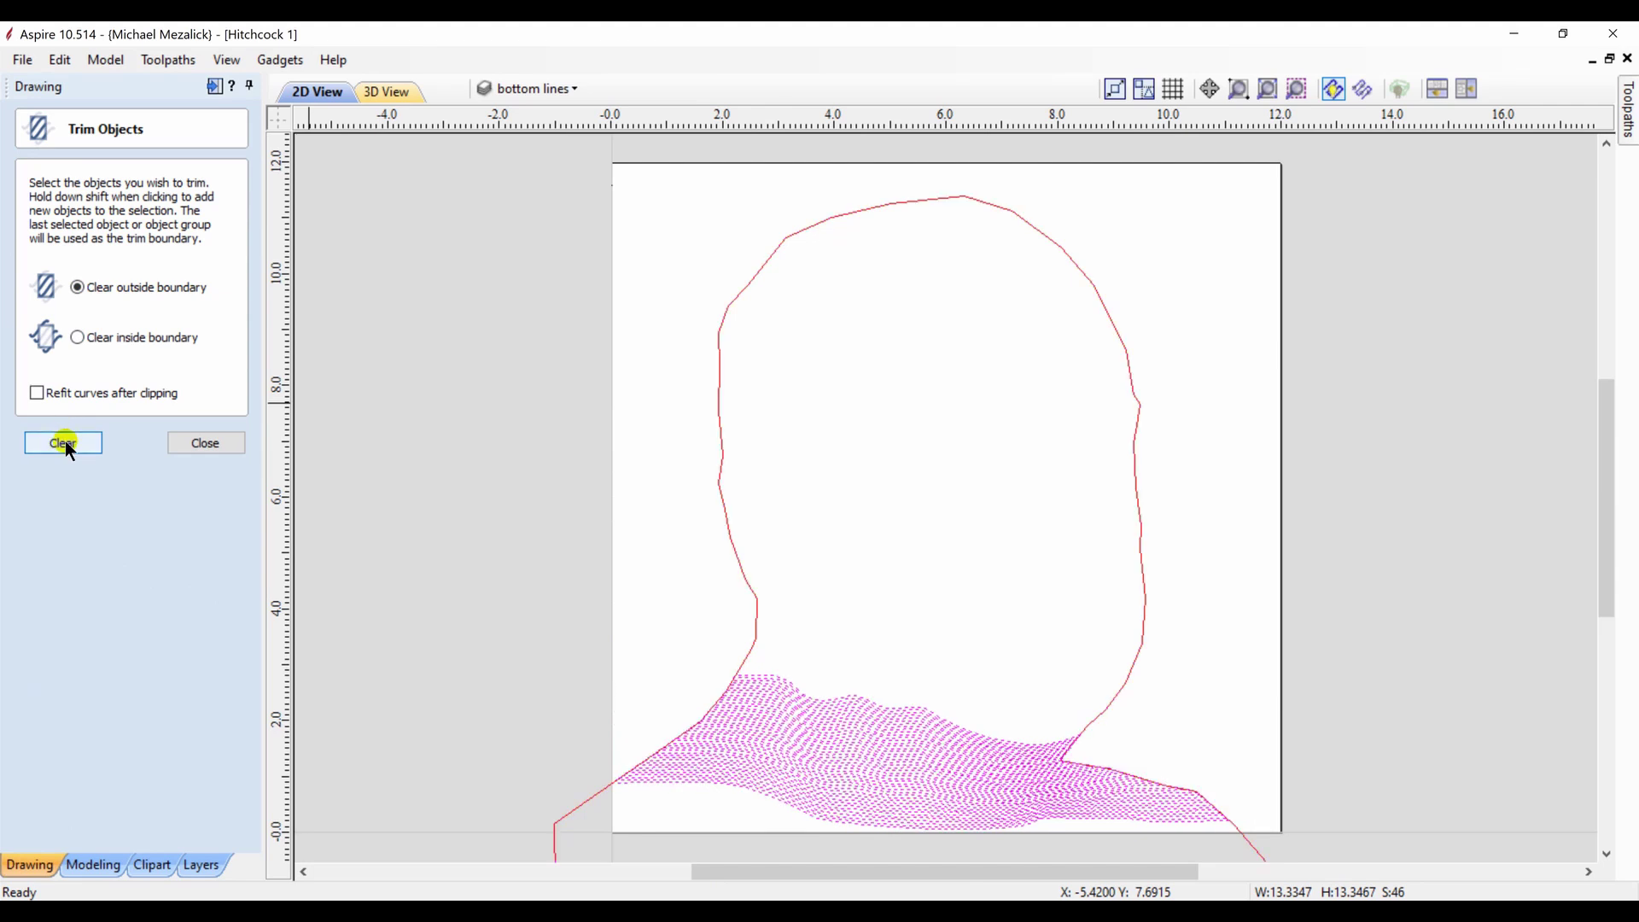
{"action": "left_click", "coordinate": [200, 445]}
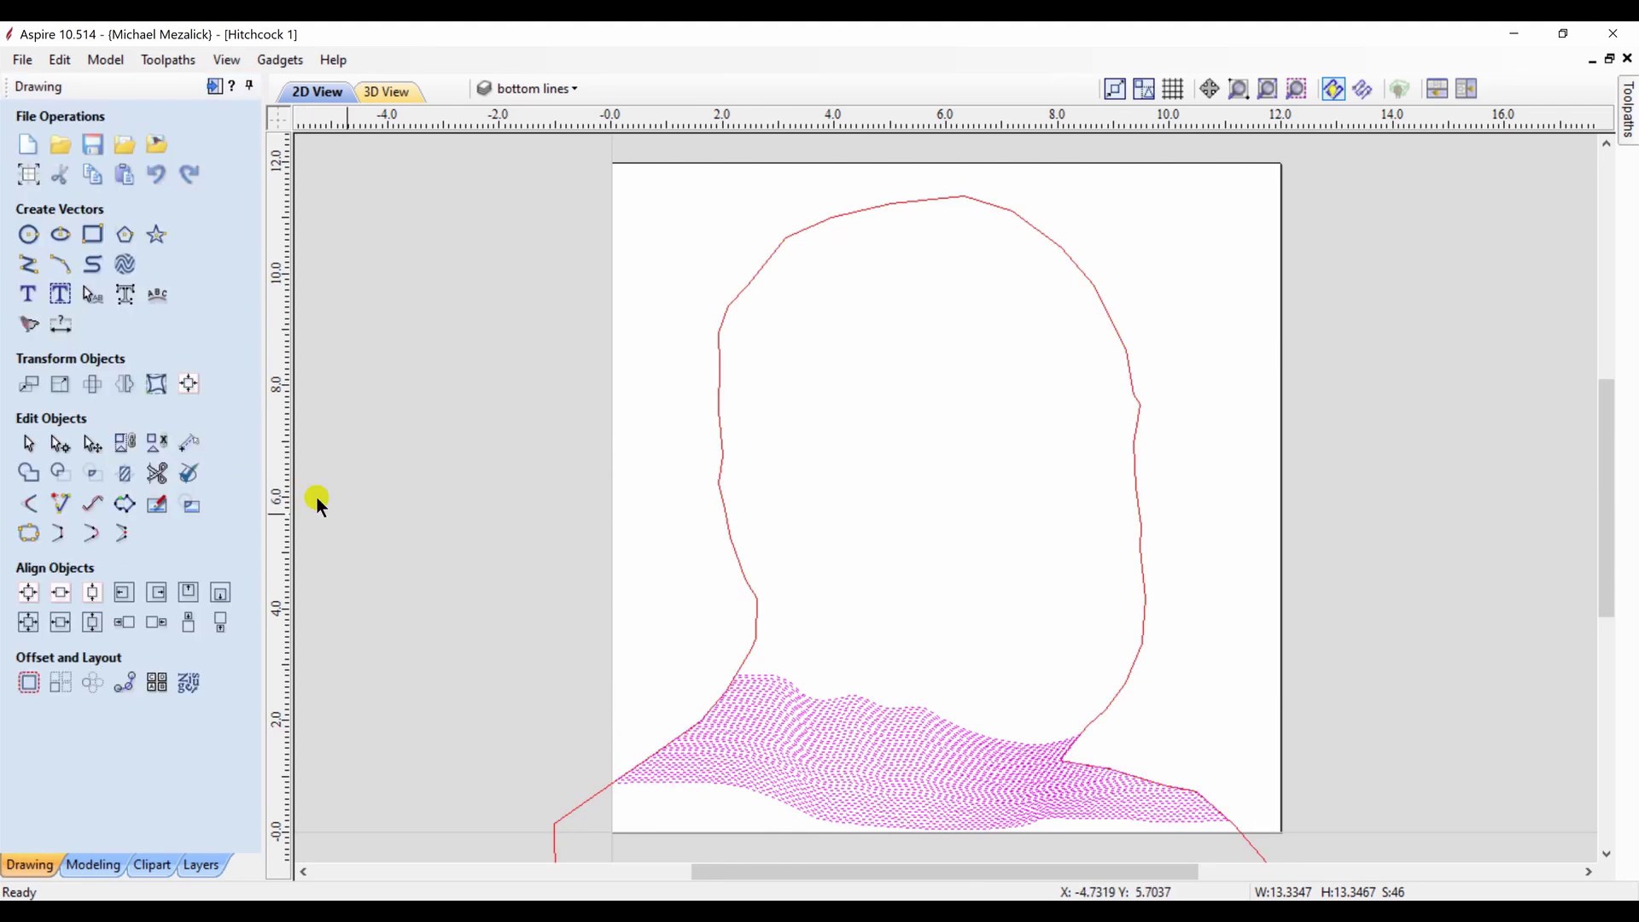
{"action": "left_click", "coordinate": [407, 560]}
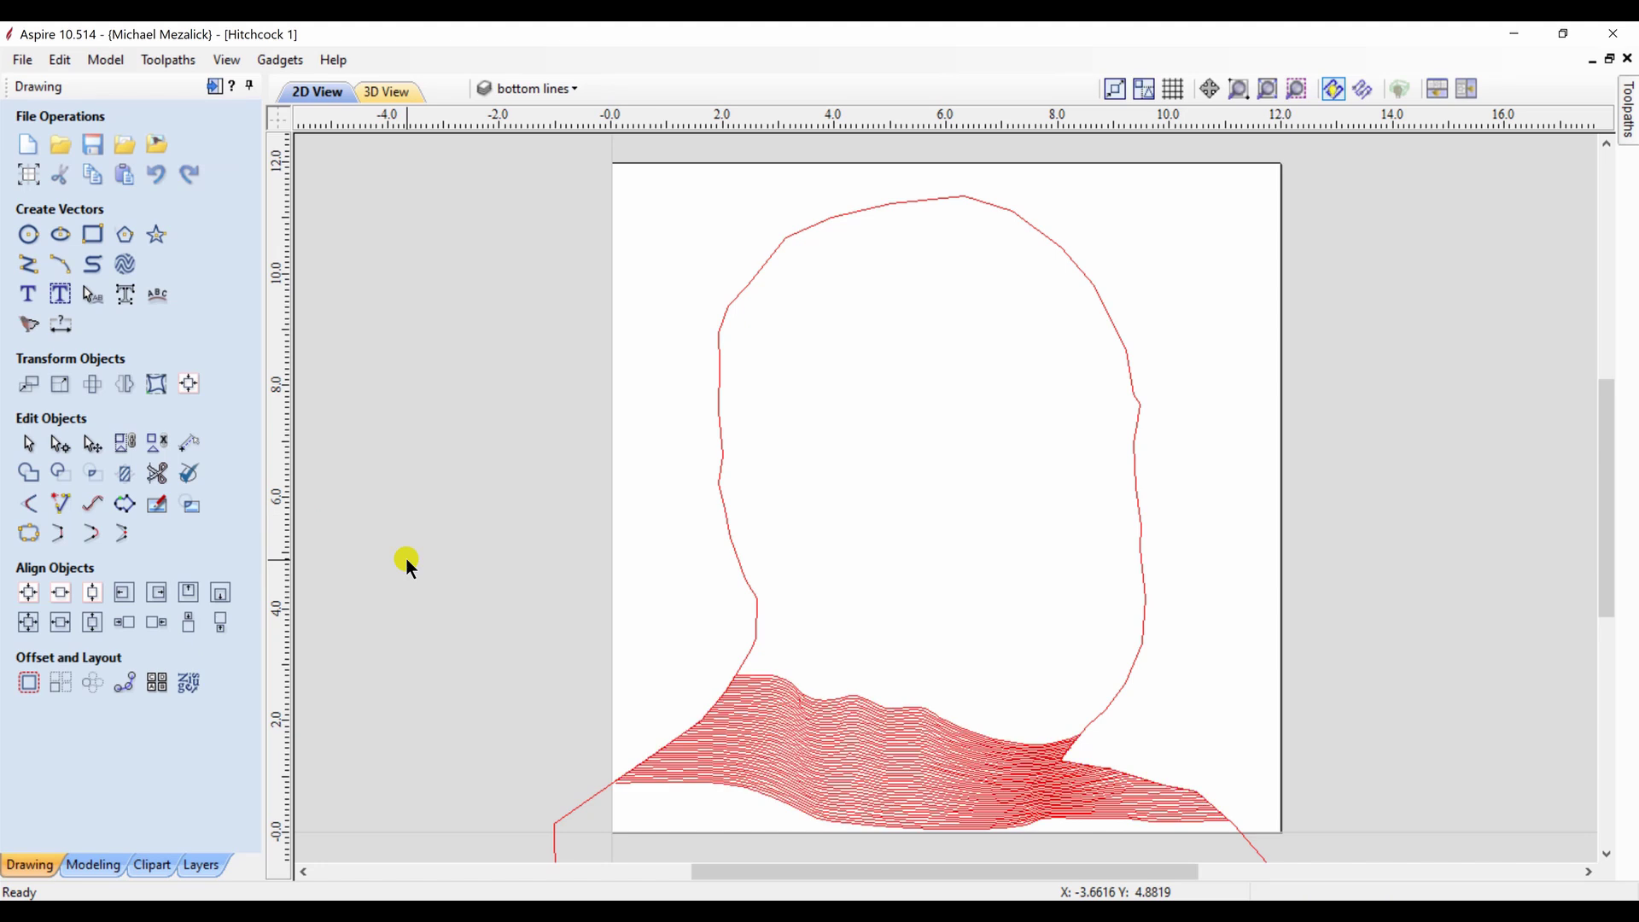
Show the lips lines, Eyes lines and Forehead lines layers alongside the trimmed bottom lines
{"action": "left_click", "coordinate": [194, 865]}
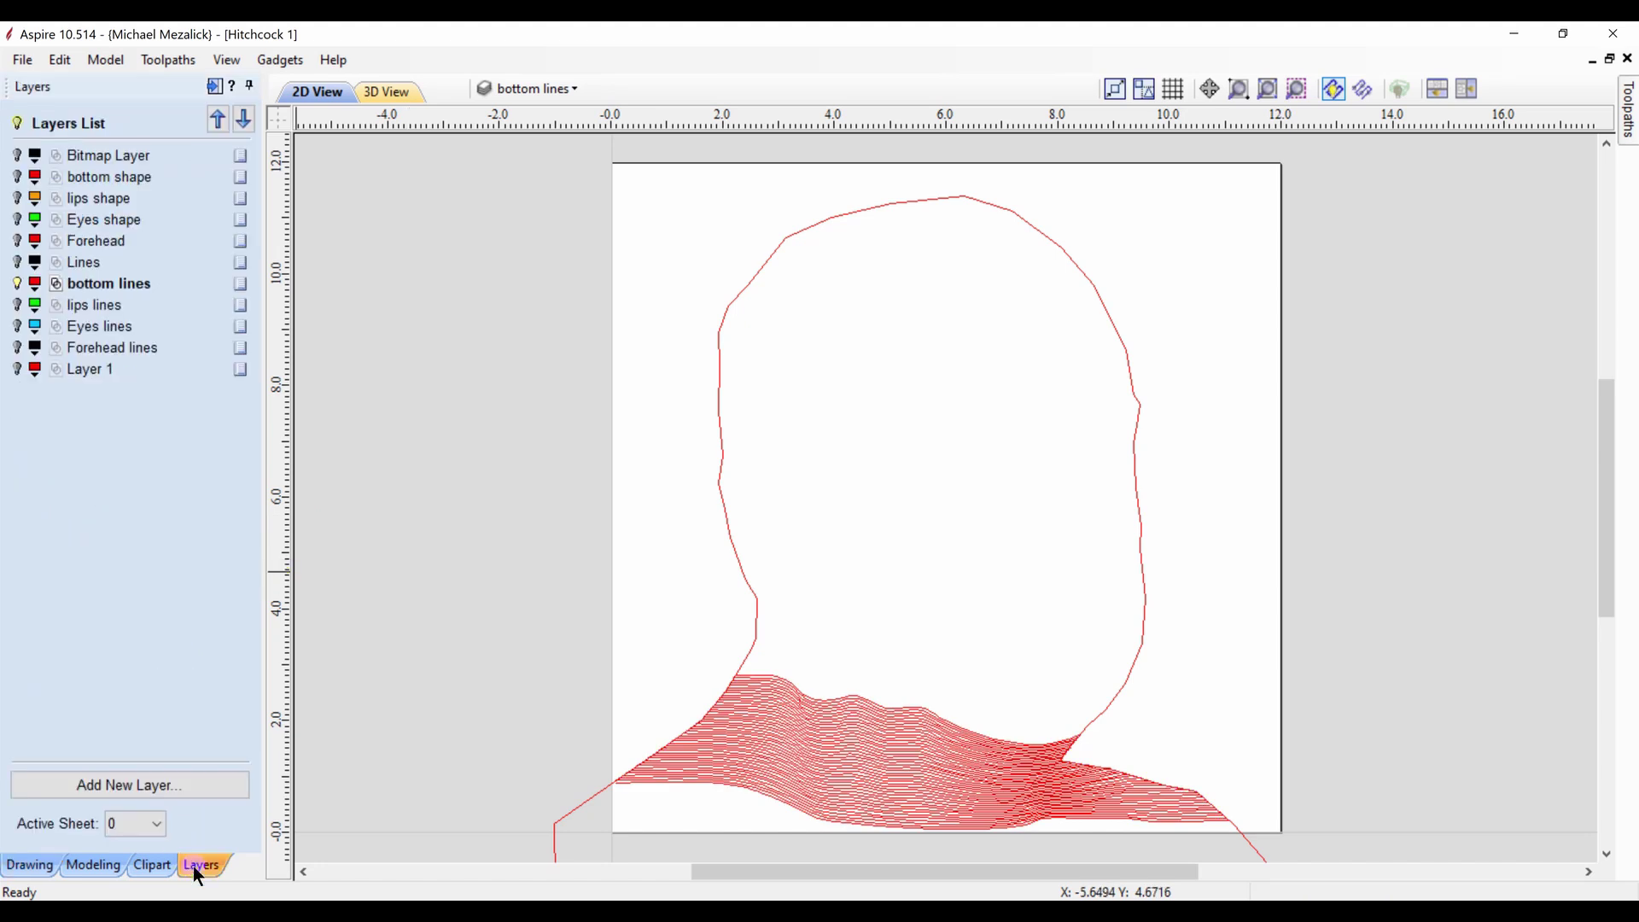
{"action": "left_click", "coordinate": [17, 306]}
{"action": "left_click", "coordinate": [18, 328]}
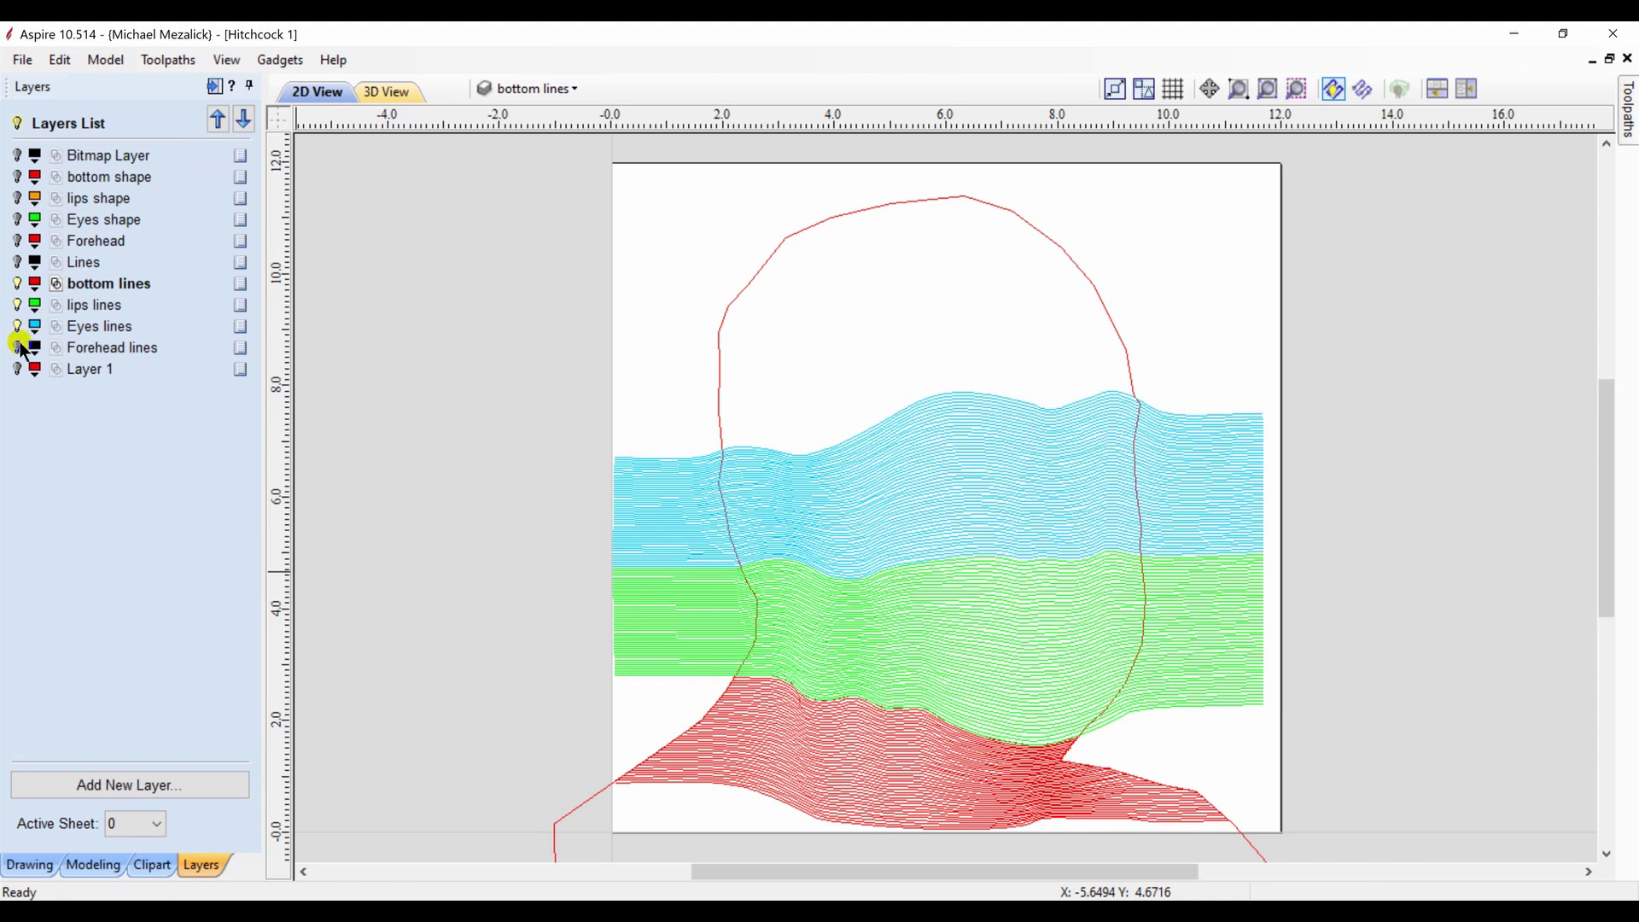
{"action": "left_click", "coordinate": [18, 348]}
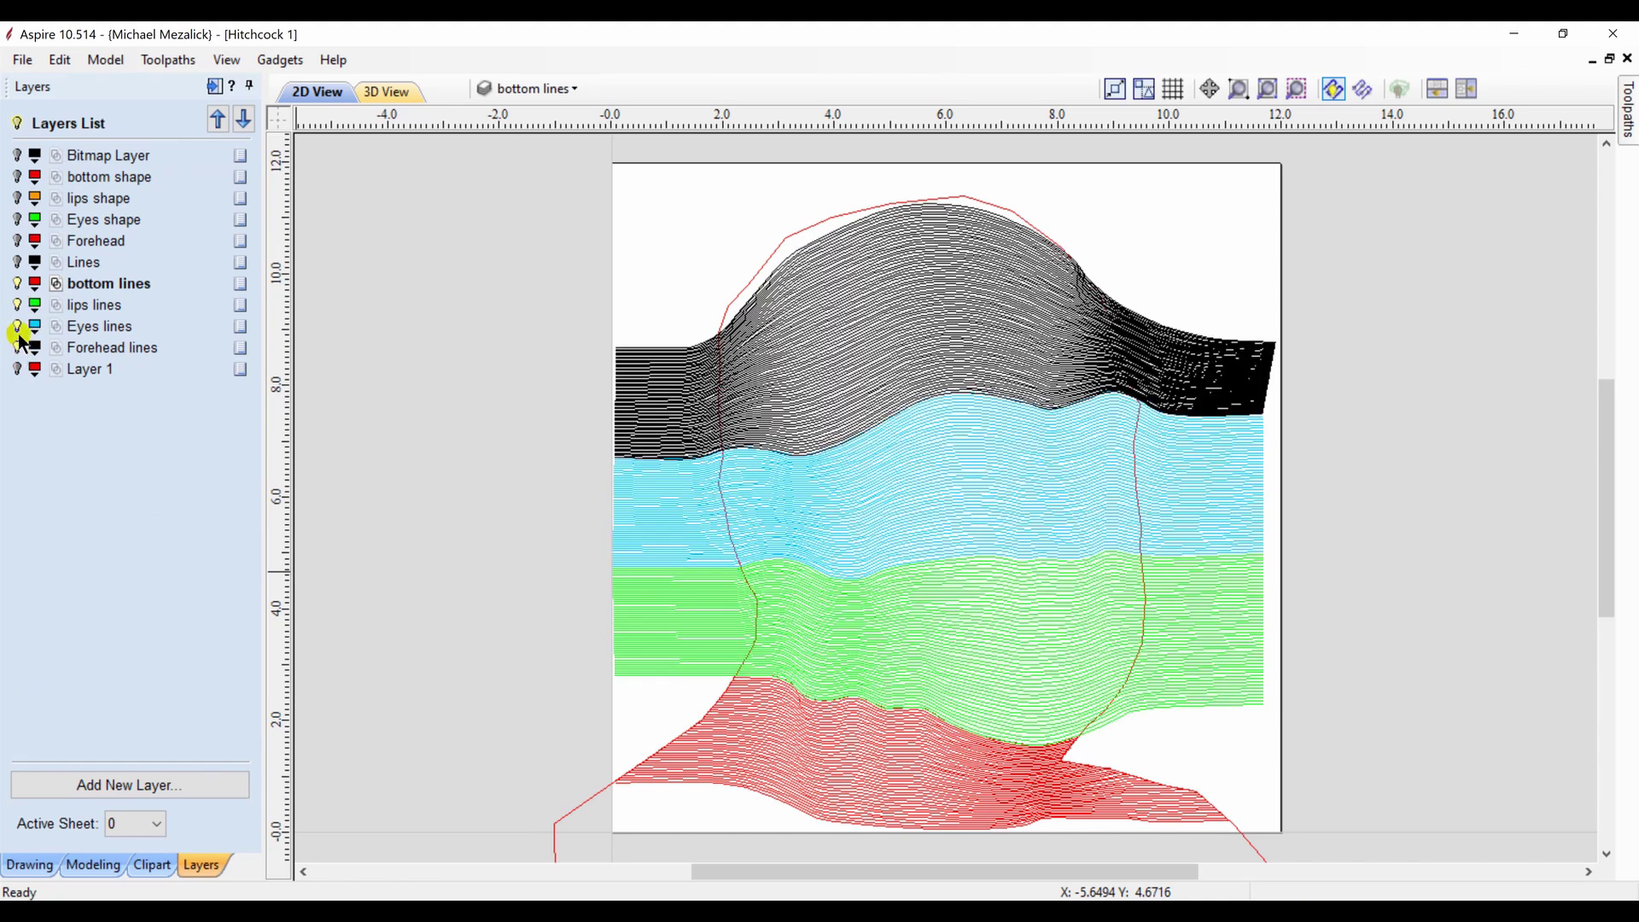
Hide the bottom, lips, Eyes and Forehead lines layers, and make Layer 1 the visible, active layer
{"action": "left_click", "coordinate": [17, 284]}
{"action": "left_click", "coordinate": [17, 305]}
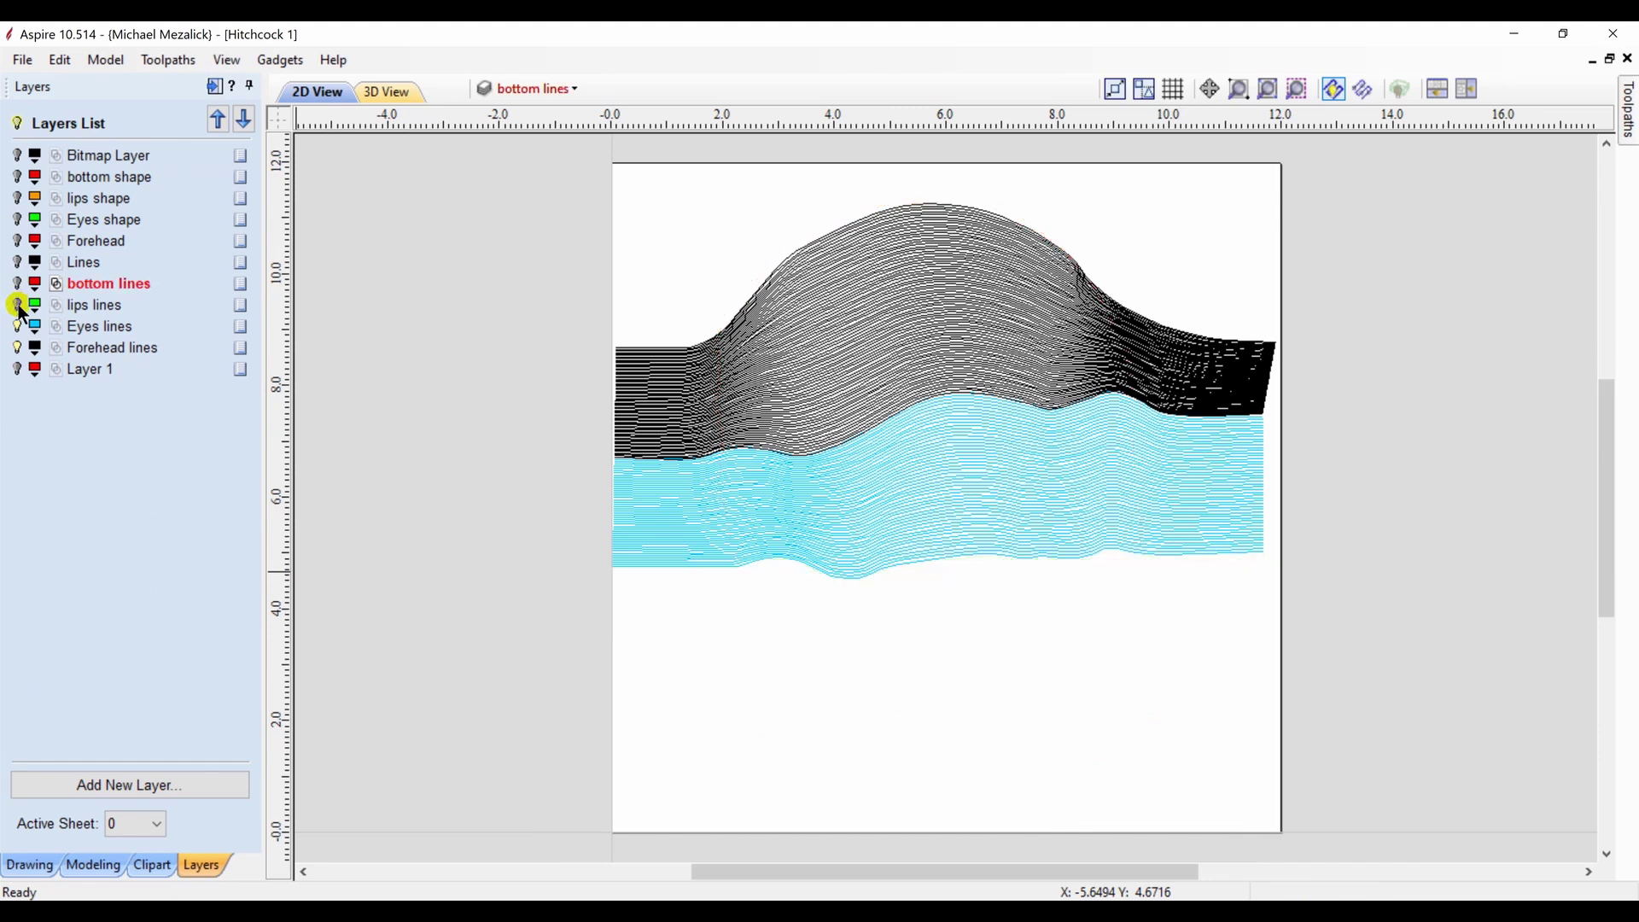
{"action": "left_click", "coordinate": [17, 327]}
{"action": "left_click", "coordinate": [17, 348]}
{"action": "left_click", "coordinate": [17, 370]}
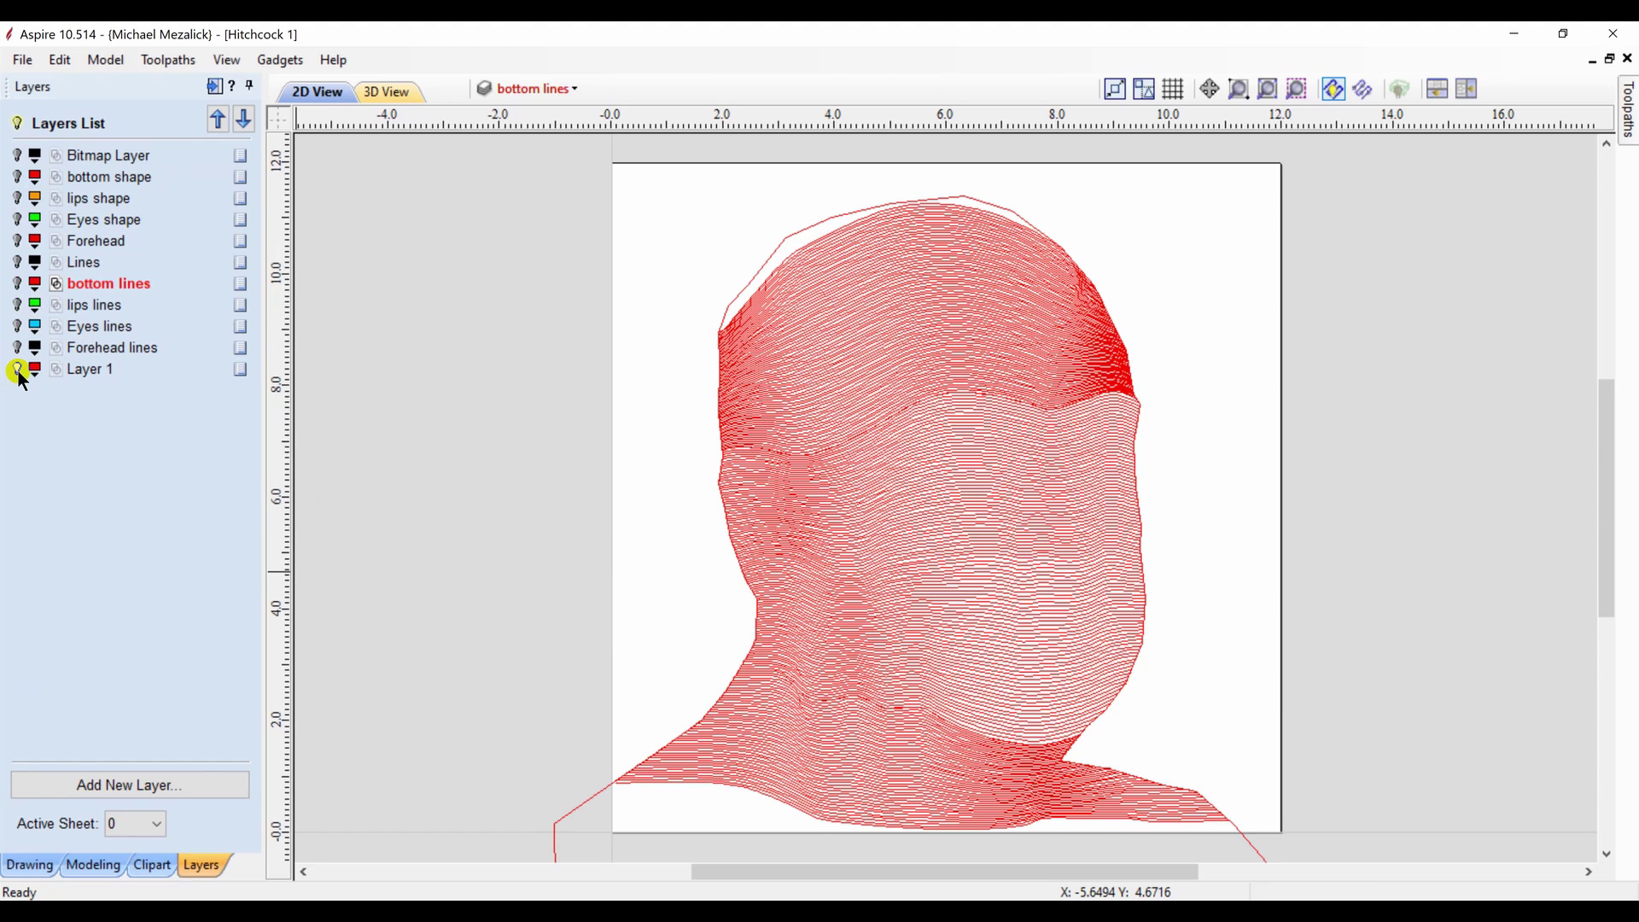
{"action": "left_click", "coordinate": [137, 369]}
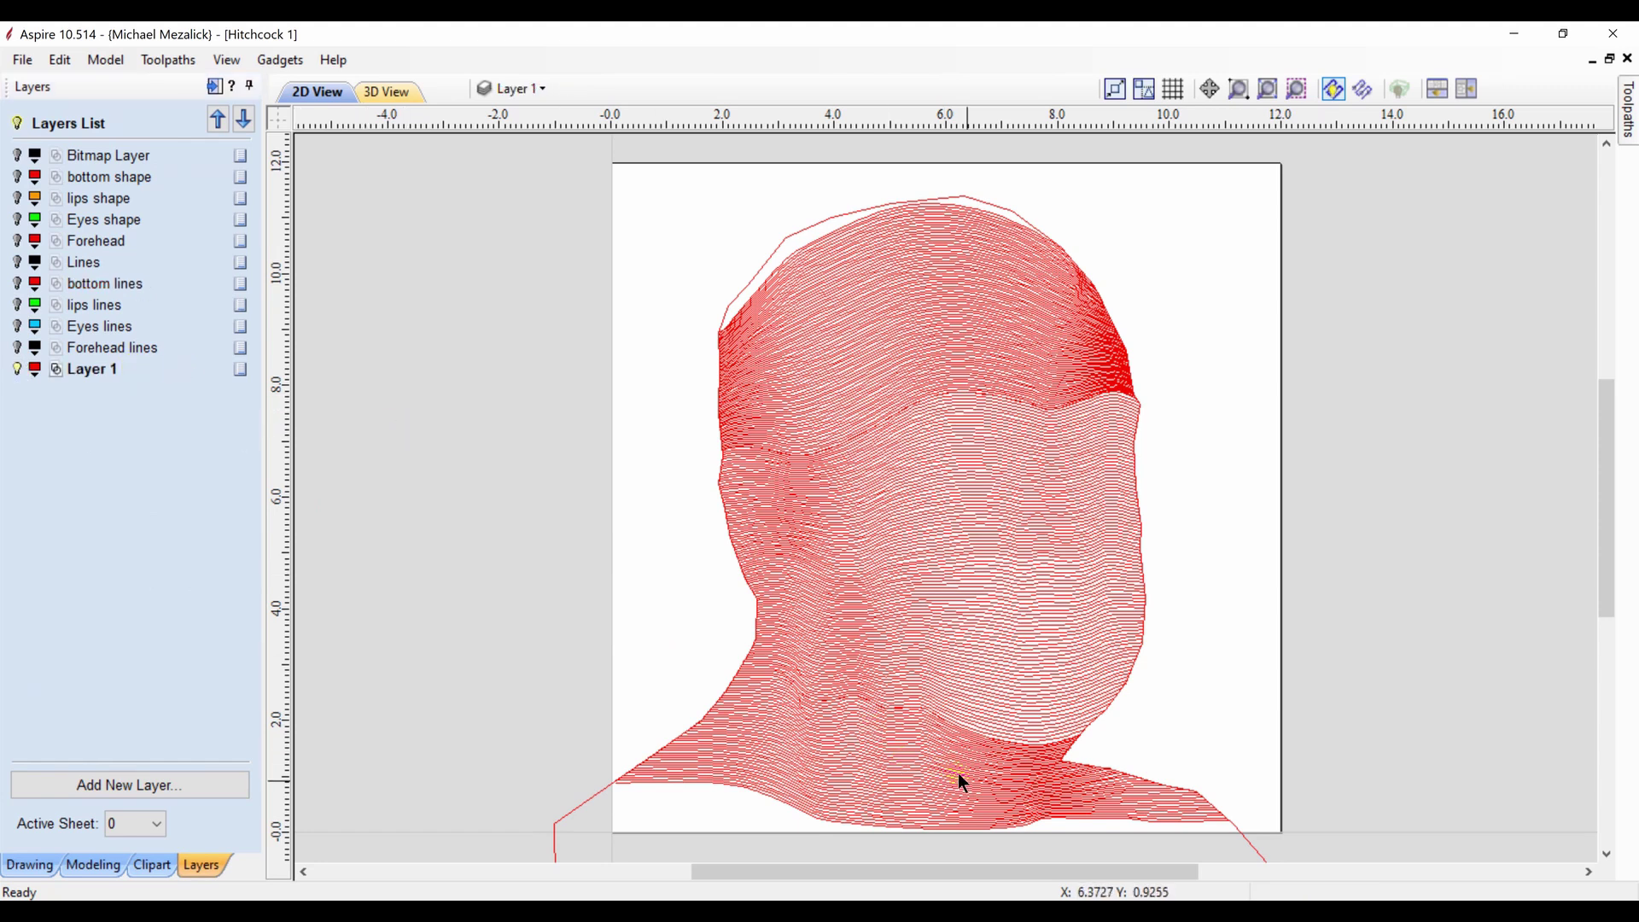
Select all trimmed lines on Layer 1 without the head outline and bring up the toolpath operations
{"action": "left_click", "coordinate": [56, 369]}
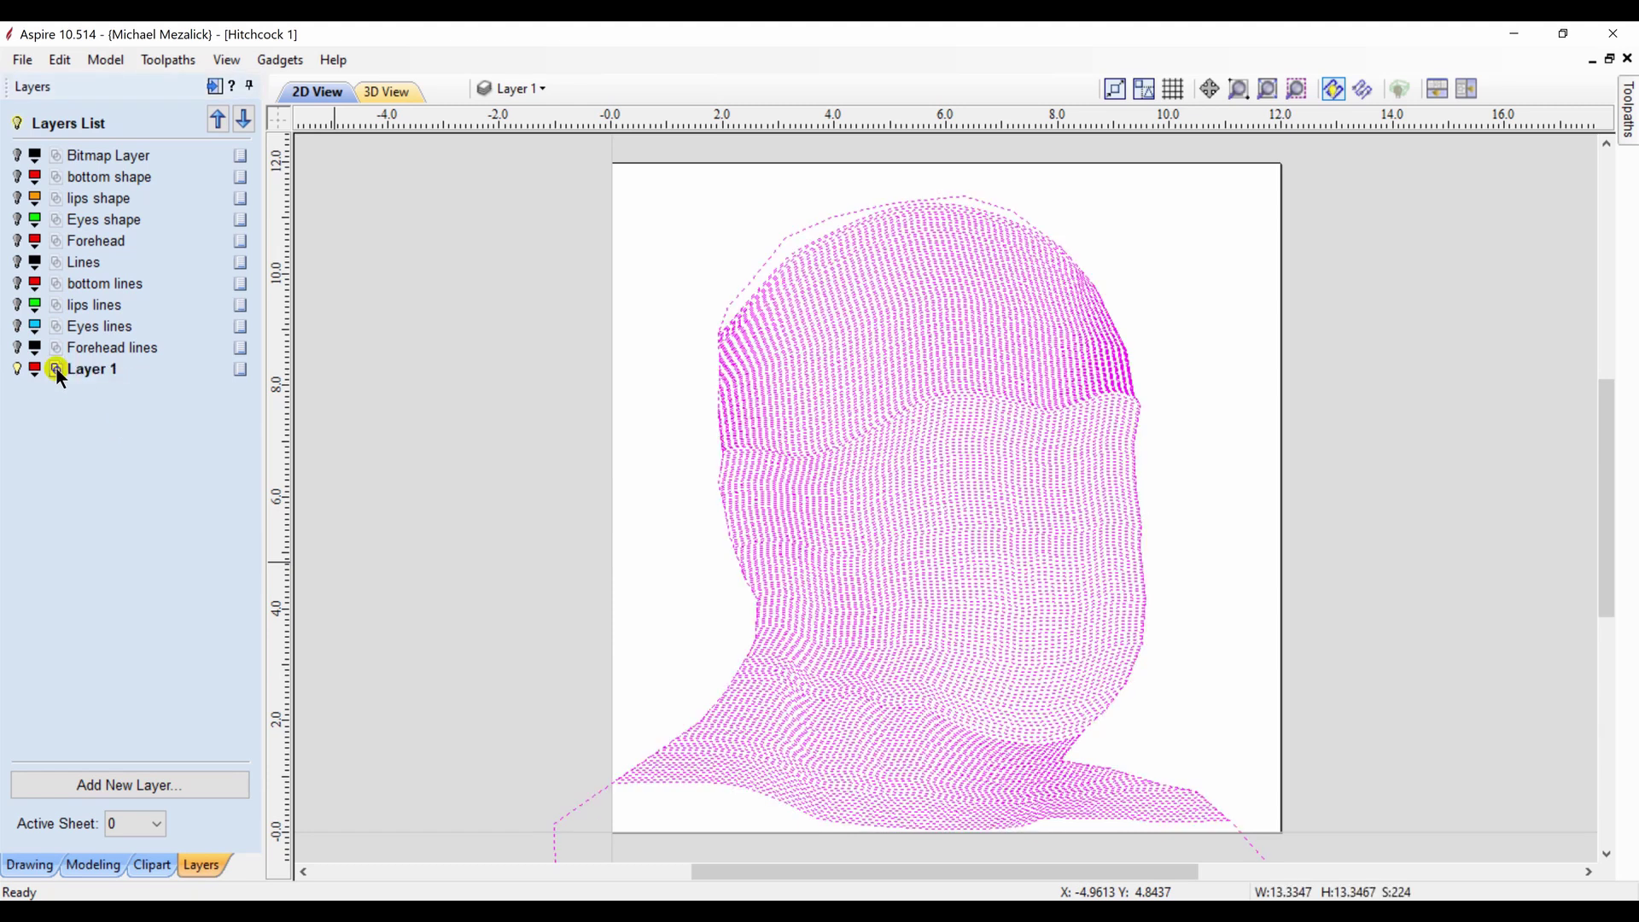
{"action": "left_click", "coordinate": [212, 87]}
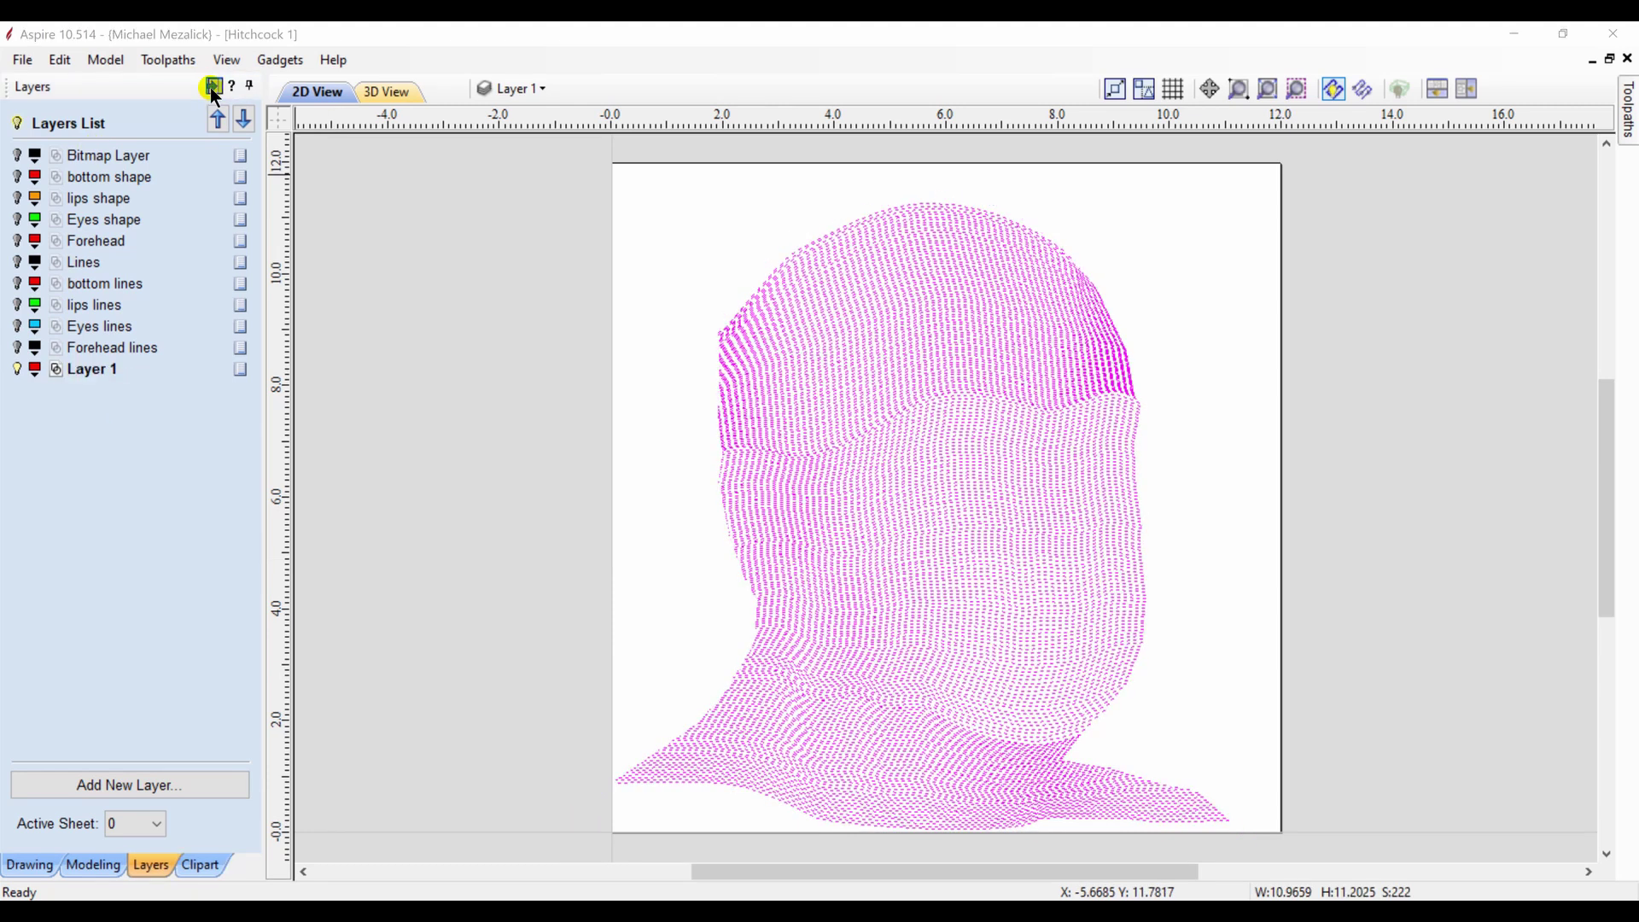
{"action": "left_click", "coordinate": [213, 87]}
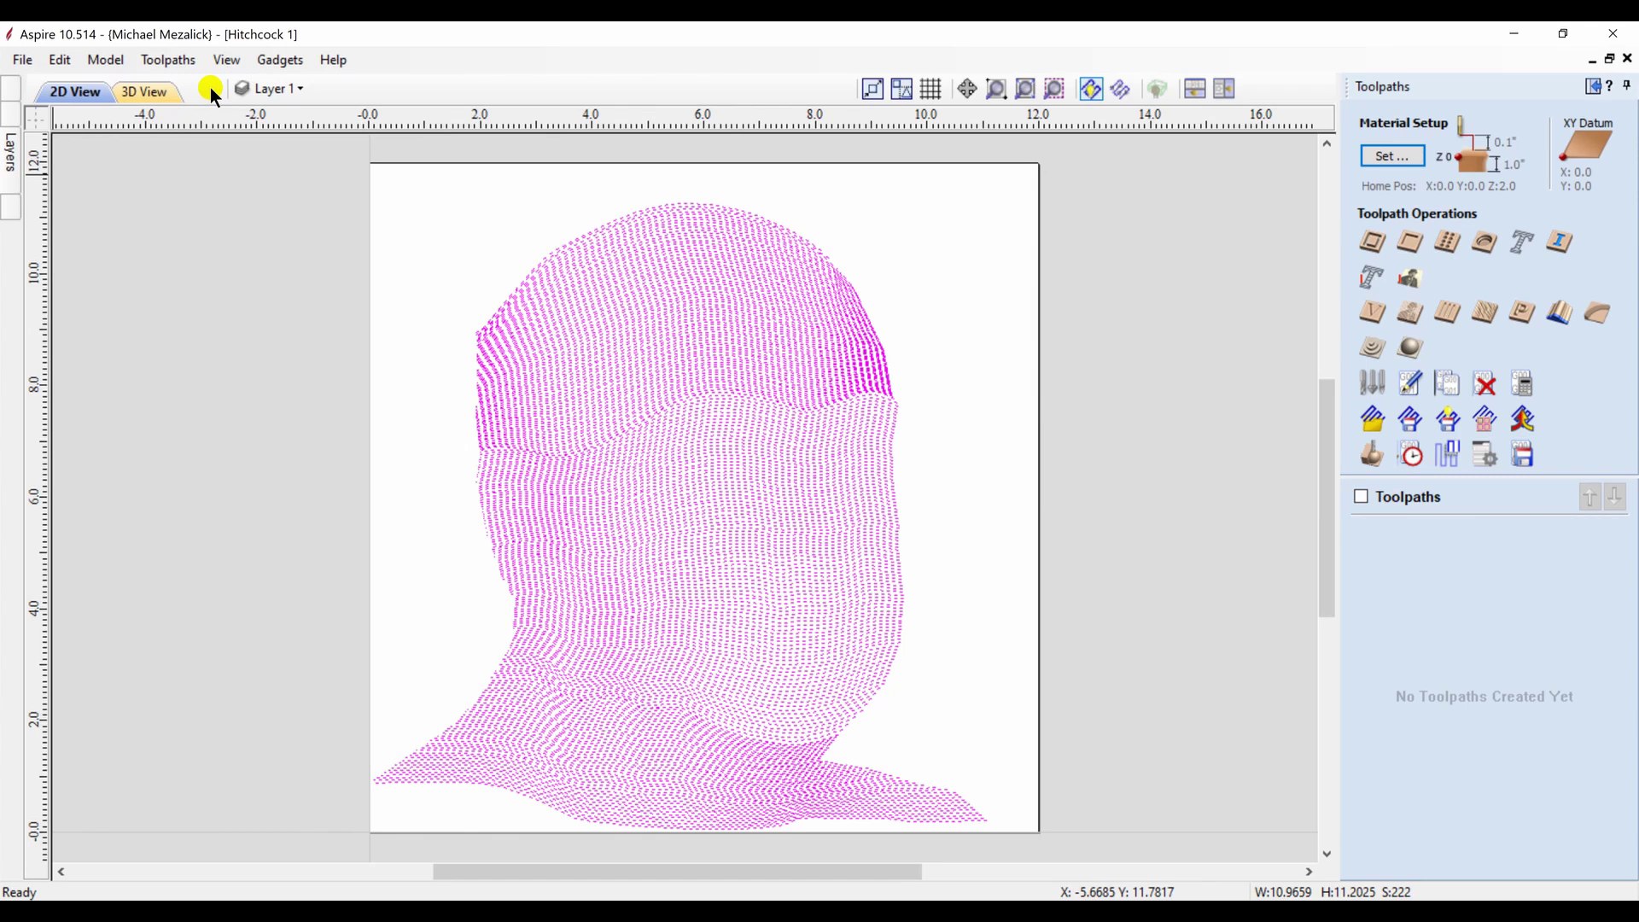
Set up a Photo V-Carve toolpath using Selected Vectors, start depth 0.0 and max carving depth 0.1 inches, with the Bitmap Layer shown
{"action": "left_click", "coordinate": [1409, 314]}
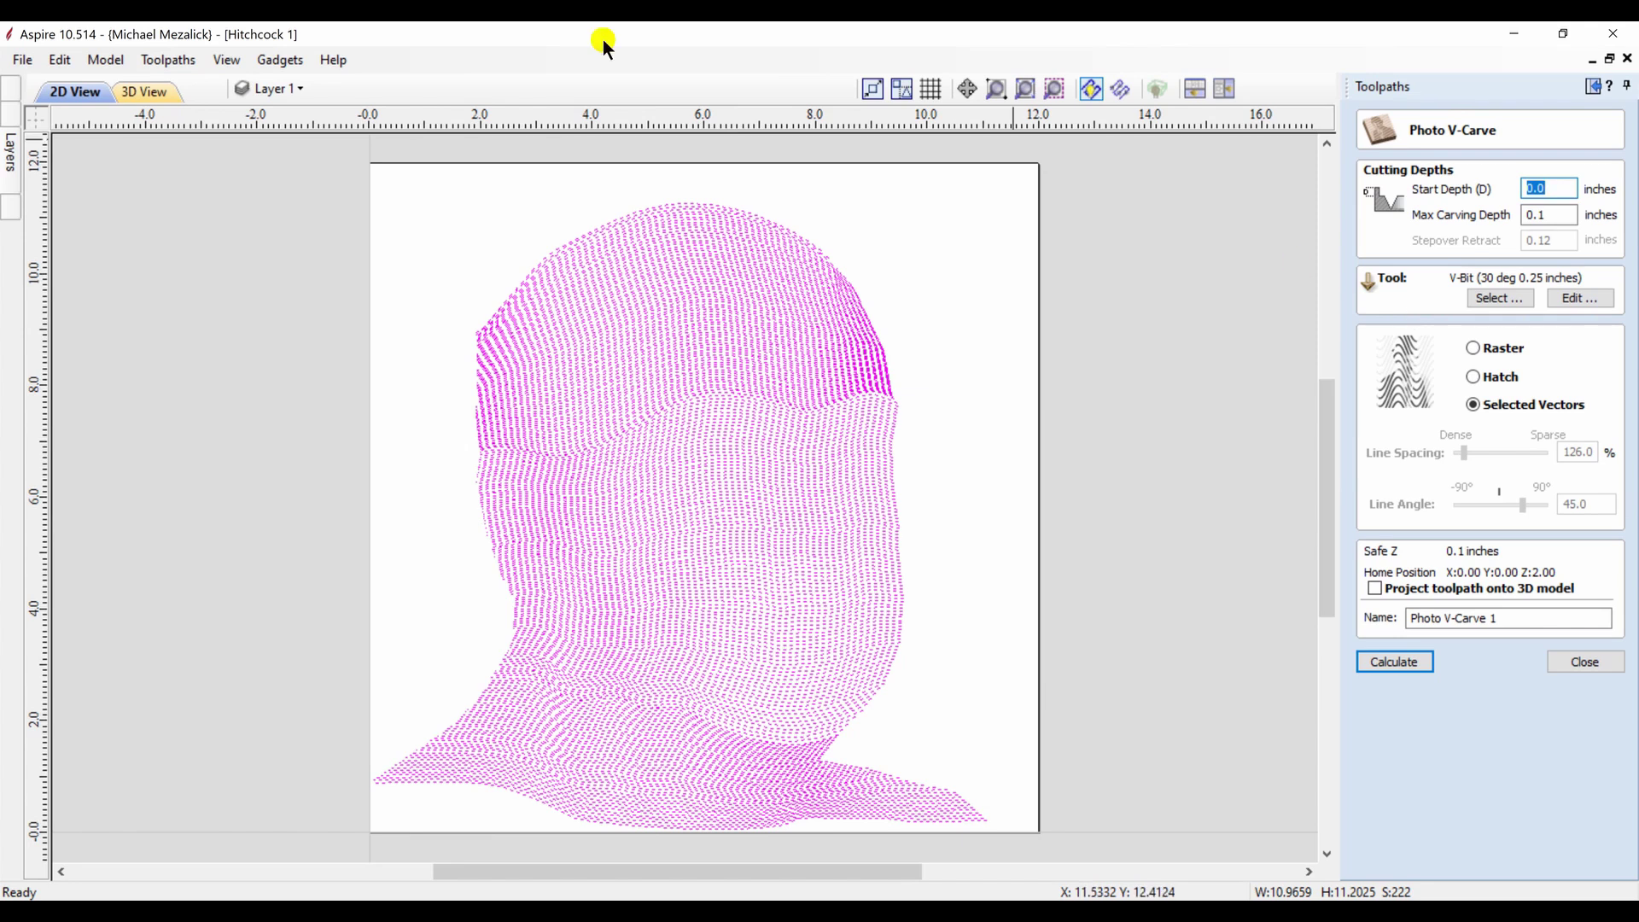
{"action": "left_click", "coordinate": [18, 158]}
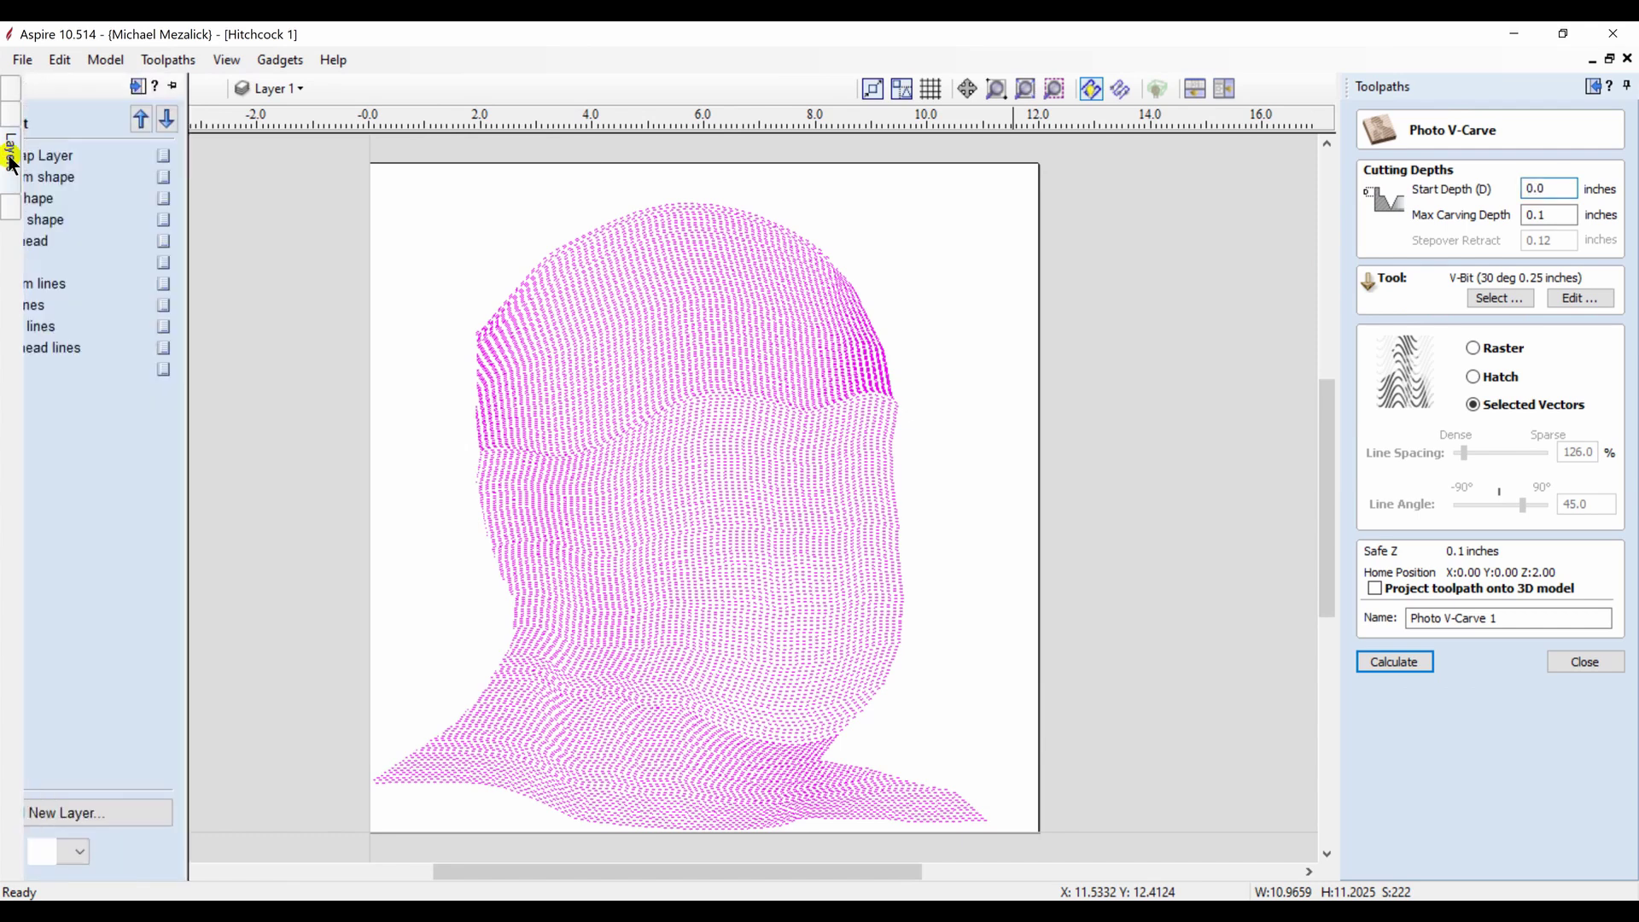
{"action": "left_click", "coordinate": [41, 155]}
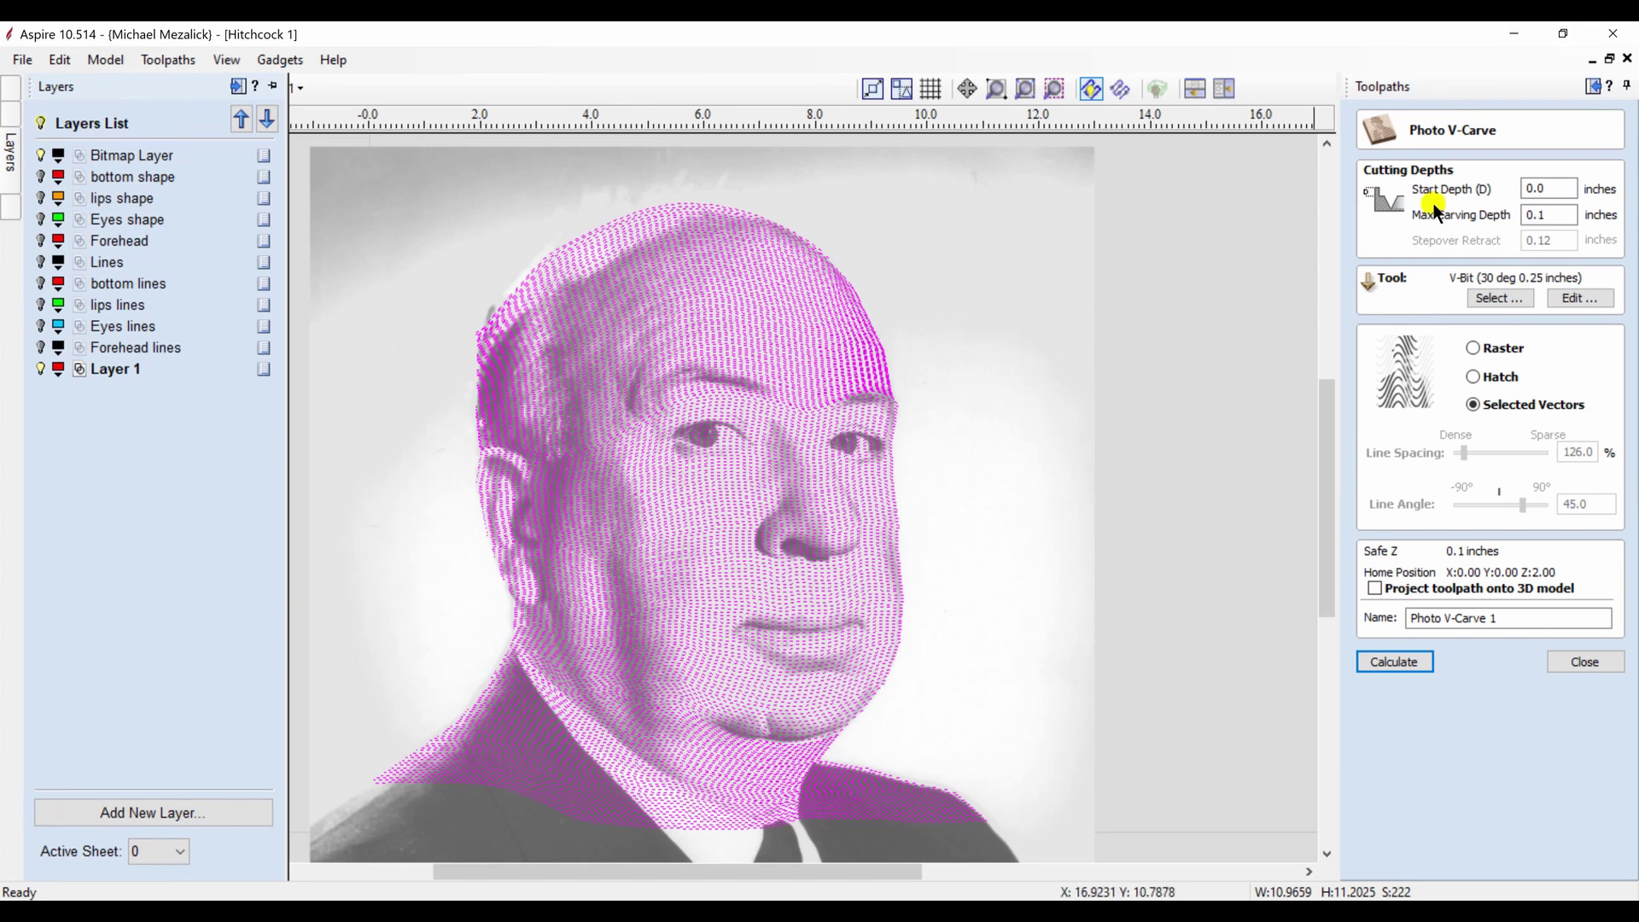
{"action": "left_click", "coordinate": [1548, 189]}
{"action": "left_click", "coordinate": [1548, 216]}
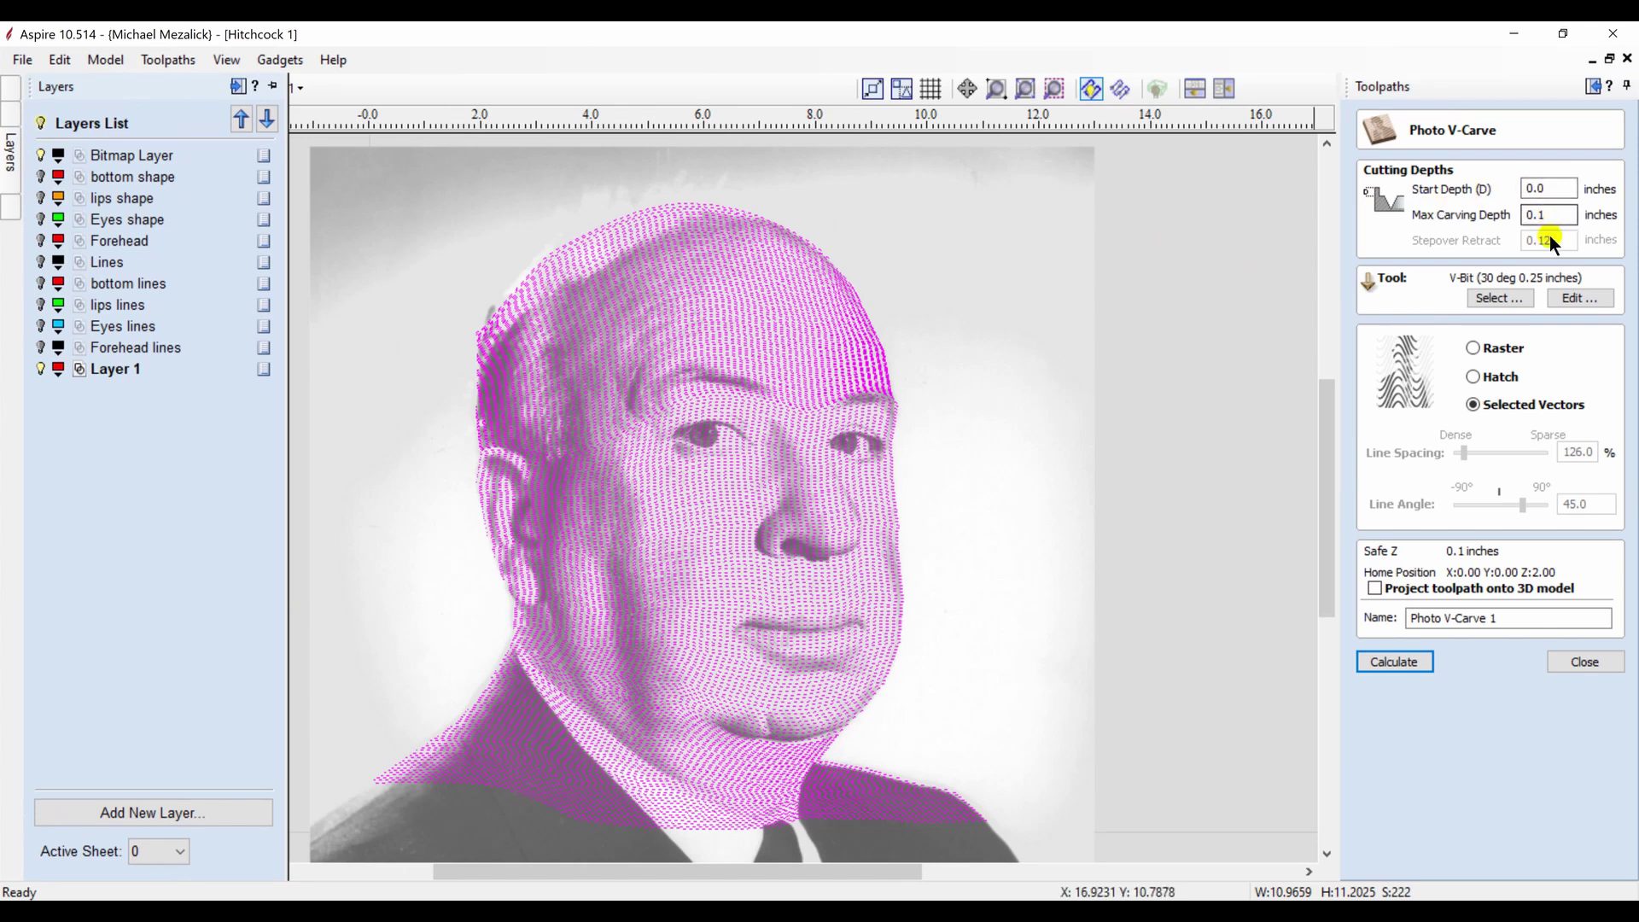
{"action": "left_click", "coordinate": [1475, 404]}
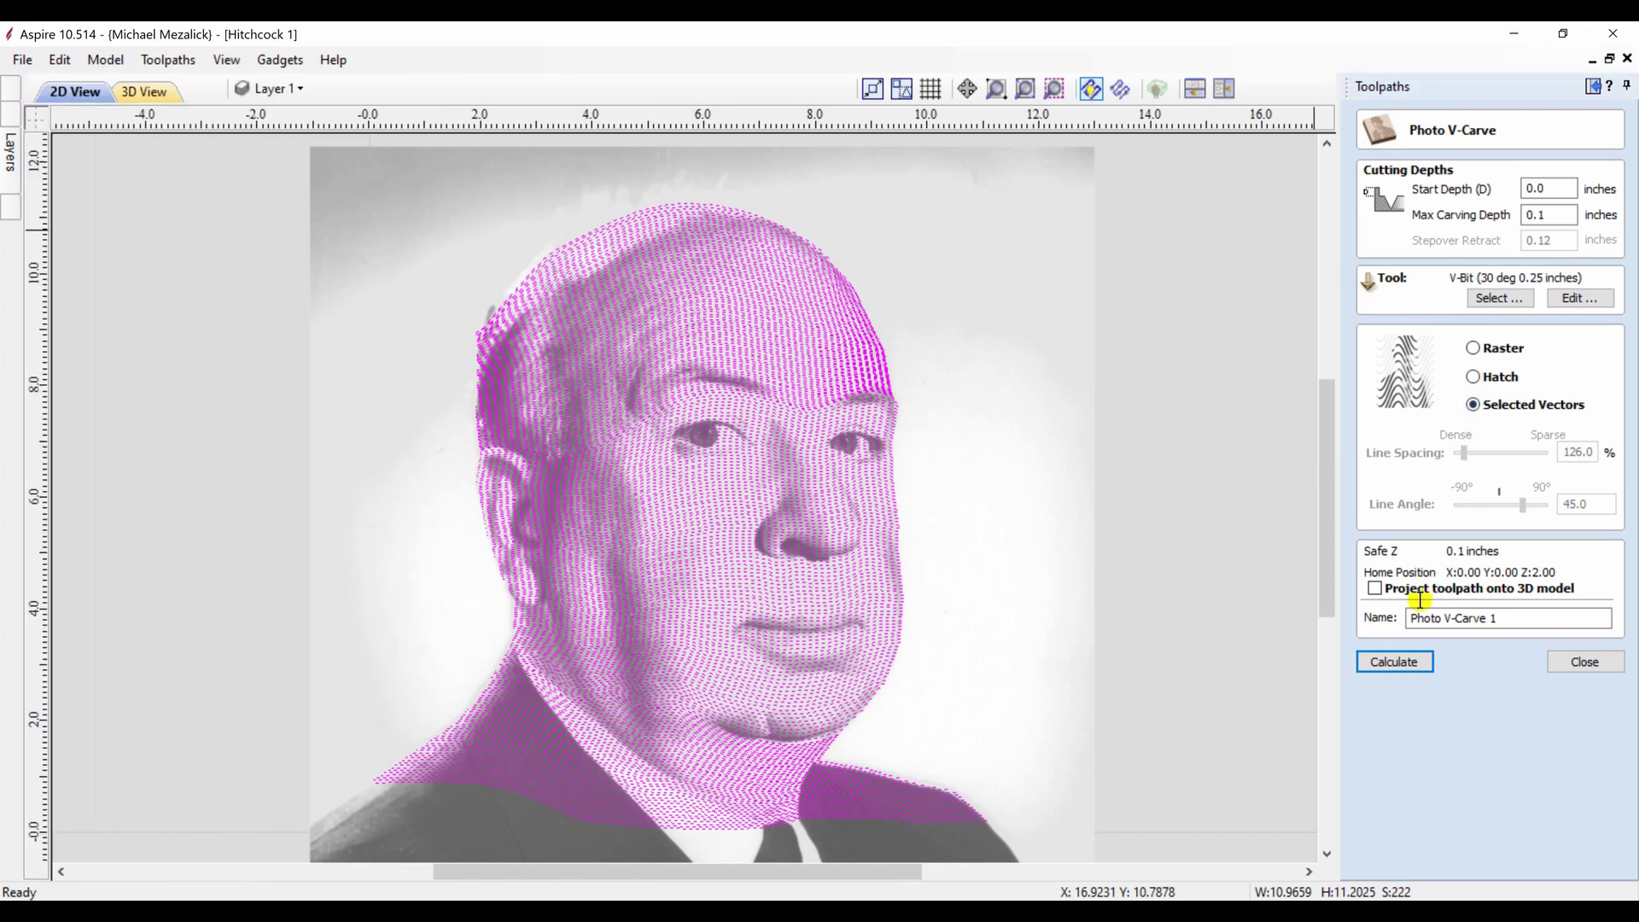
Add the portrait bitmap to the selected lines and calculate the Photo V-Carve toolpath
{"action": "left_click", "coordinate": [1392, 663]}
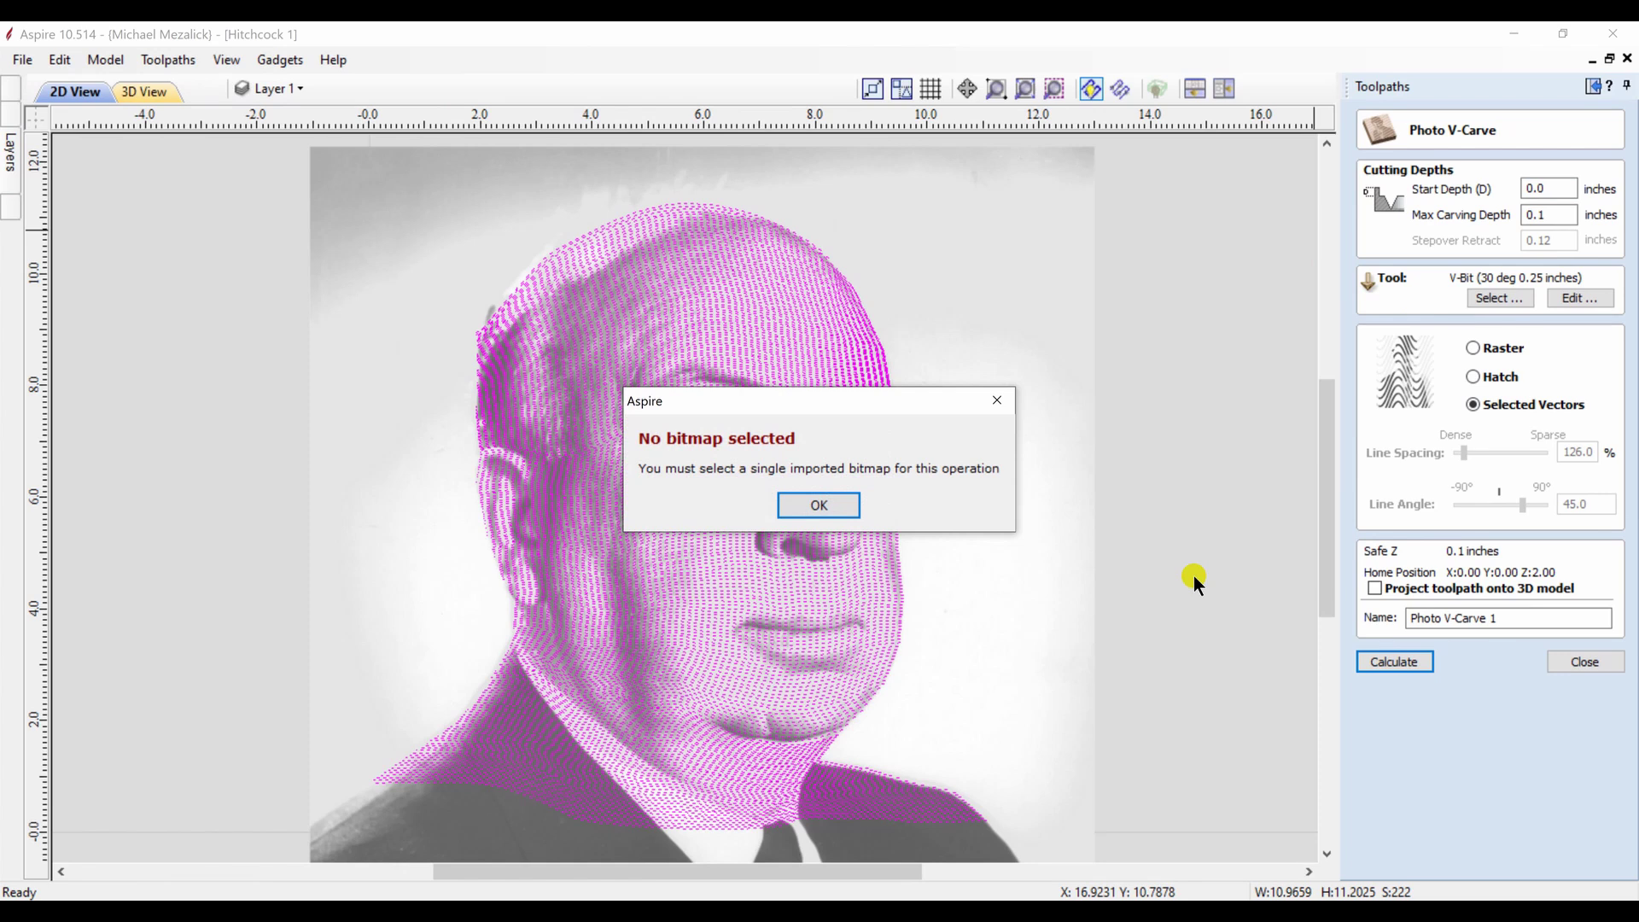
{"action": "left_click", "coordinate": [847, 504]}
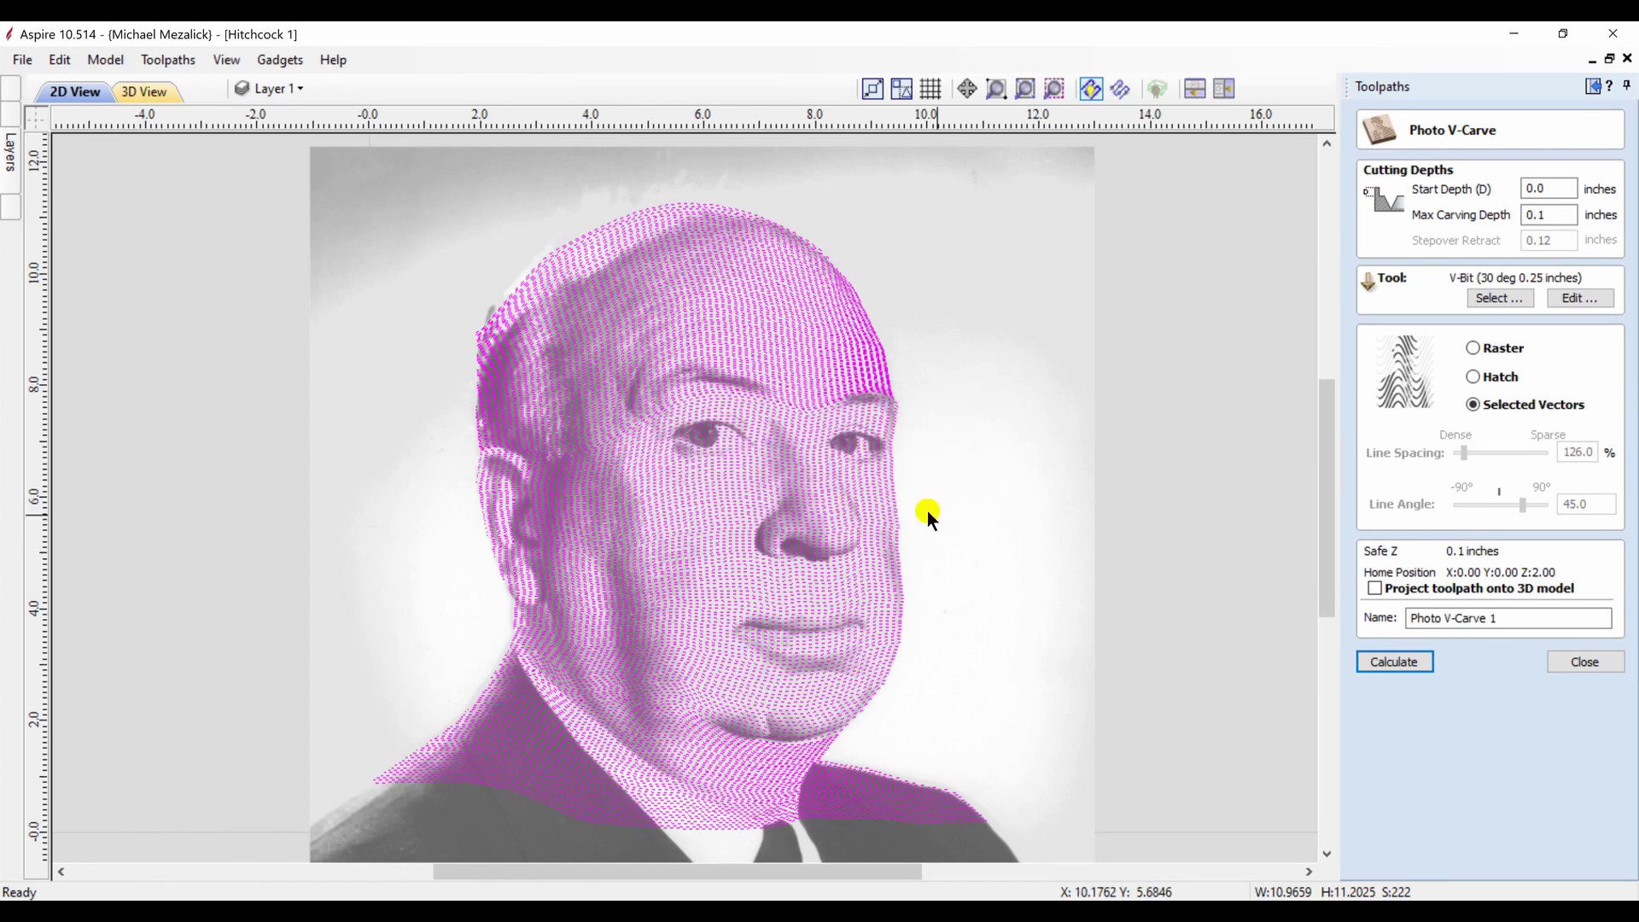
{"action": "left_click", "coordinate": [991, 521]}
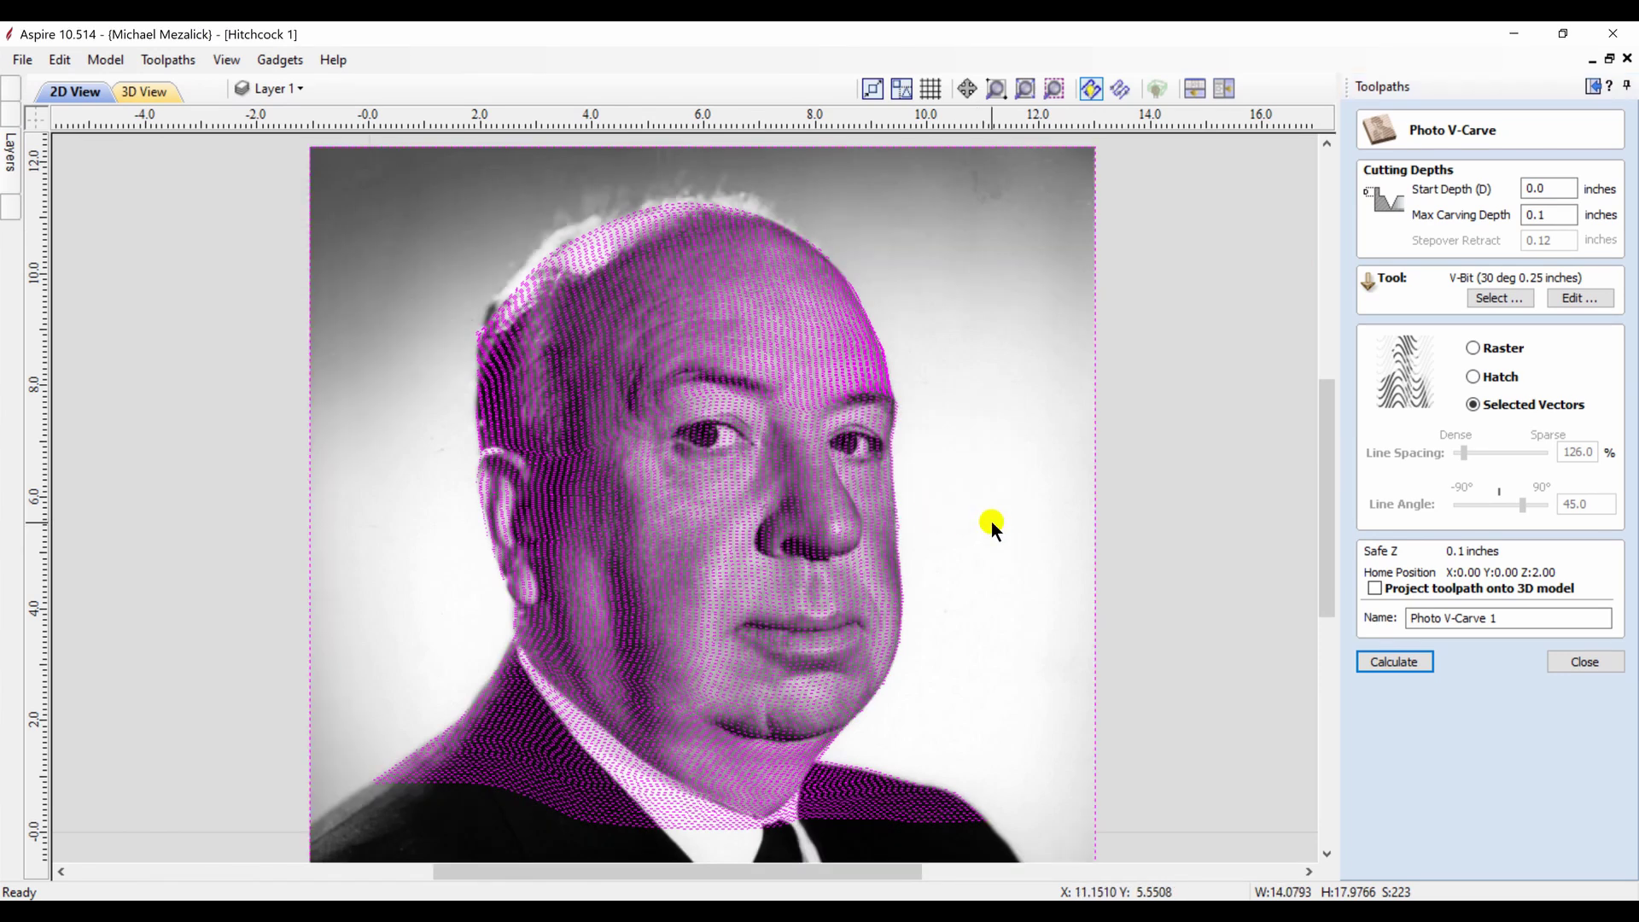
{"action": "left_click", "coordinate": [1381, 657]}
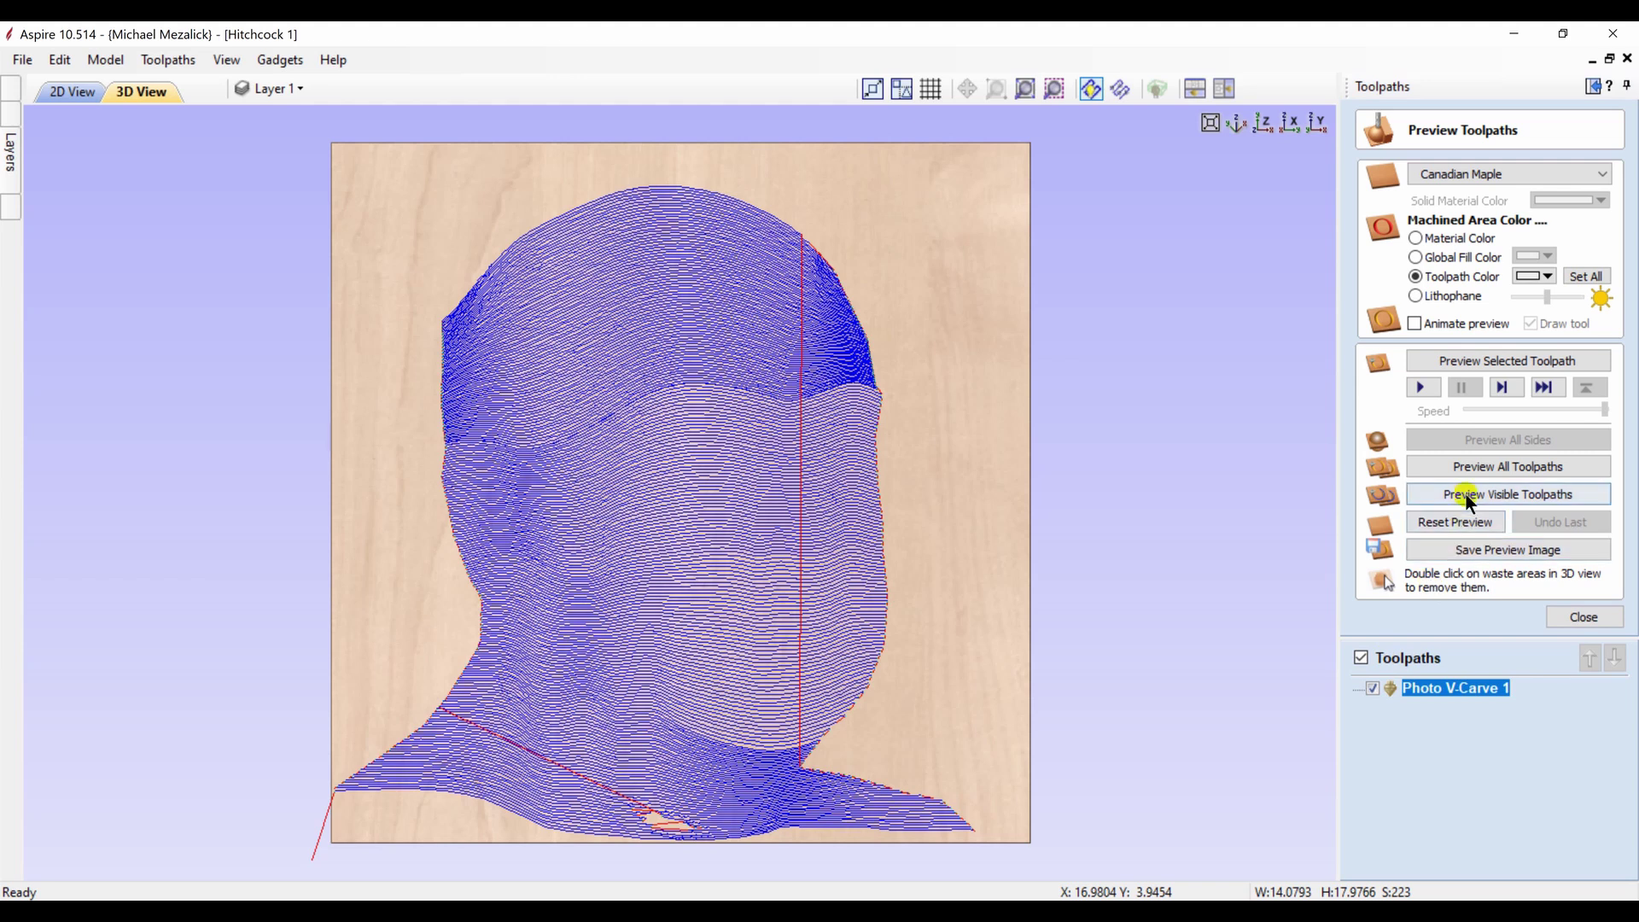
Preview the selected Photo V-Carve toolpath and set its machined toolpath color to black
{"action": "left_click", "coordinate": [1478, 362]}
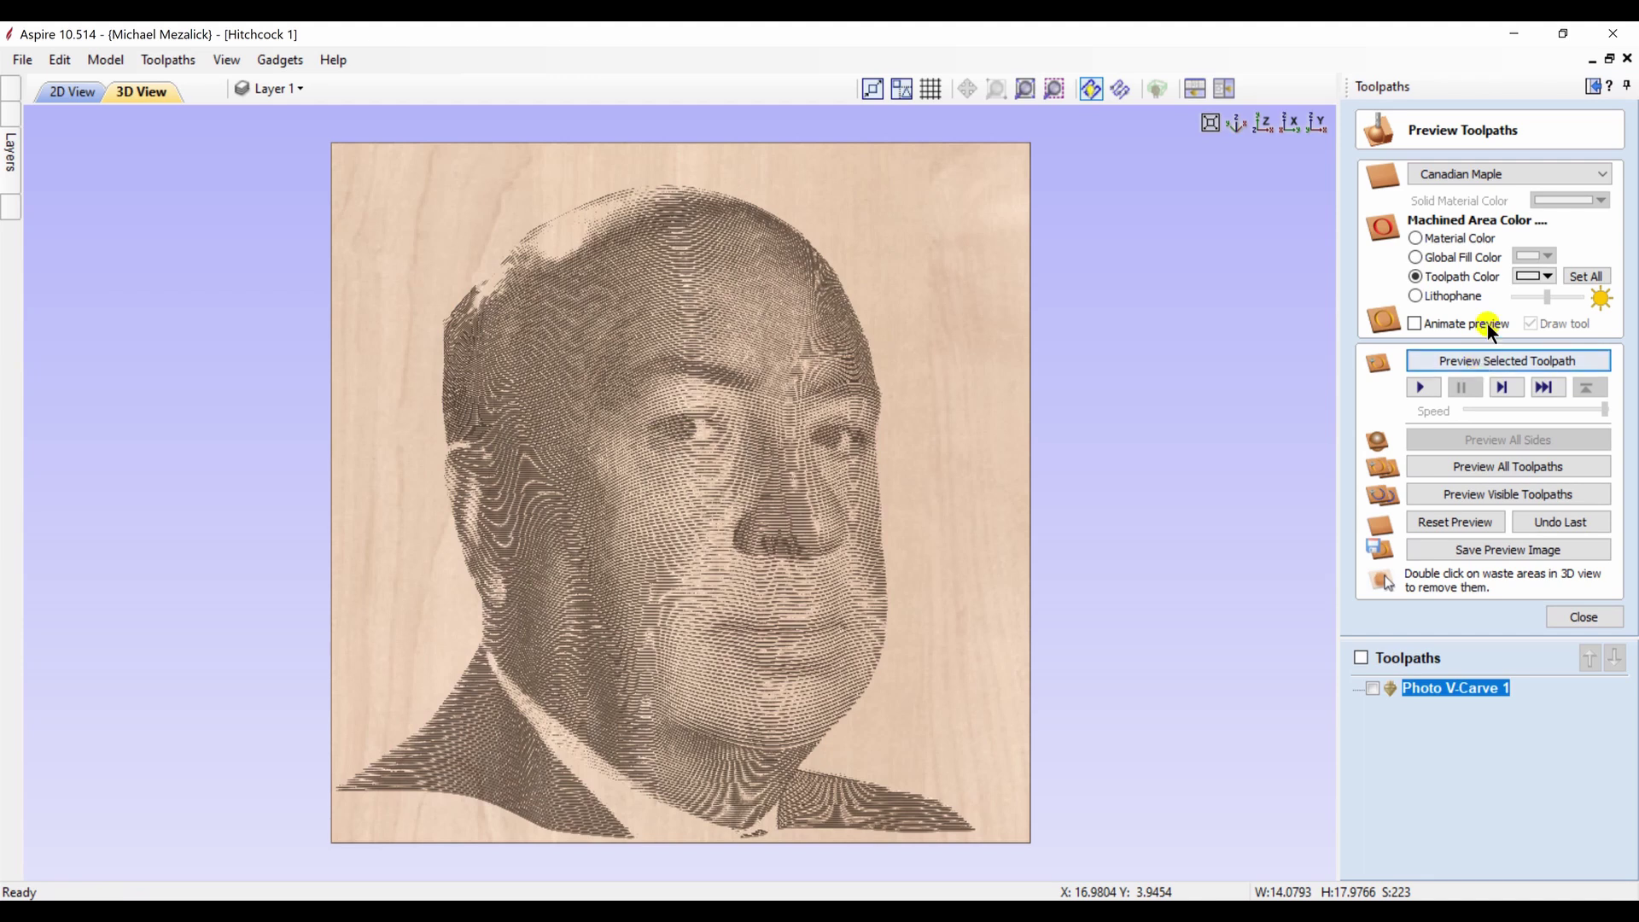
{"action": "left_click", "coordinate": [1547, 275]}
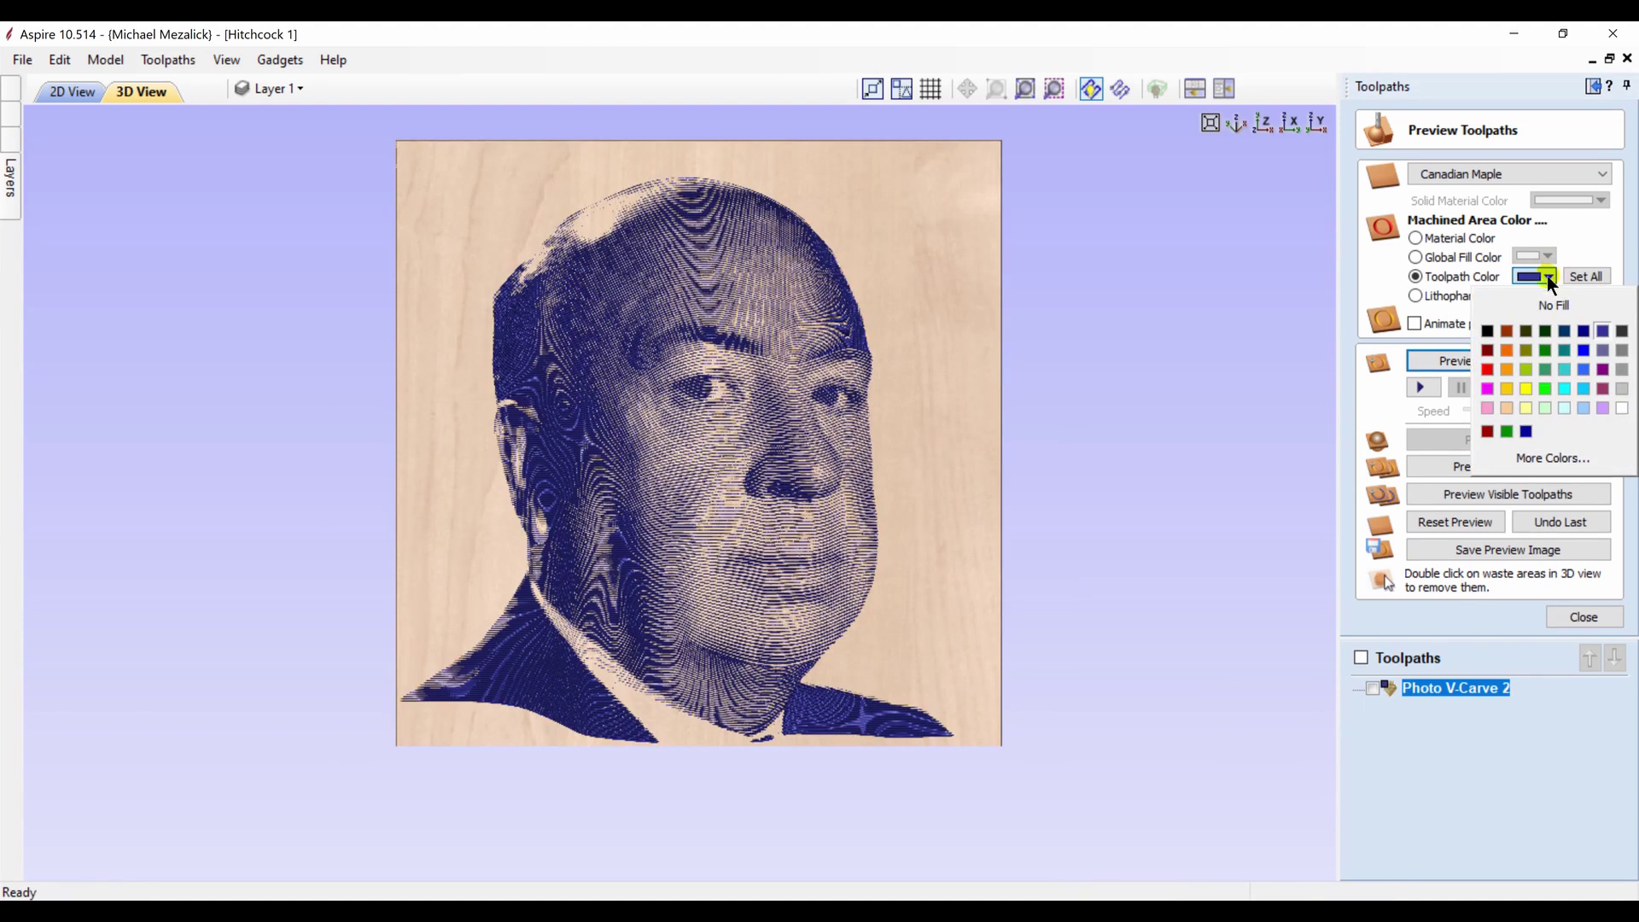
{"action": "left_click", "coordinate": [1488, 330]}
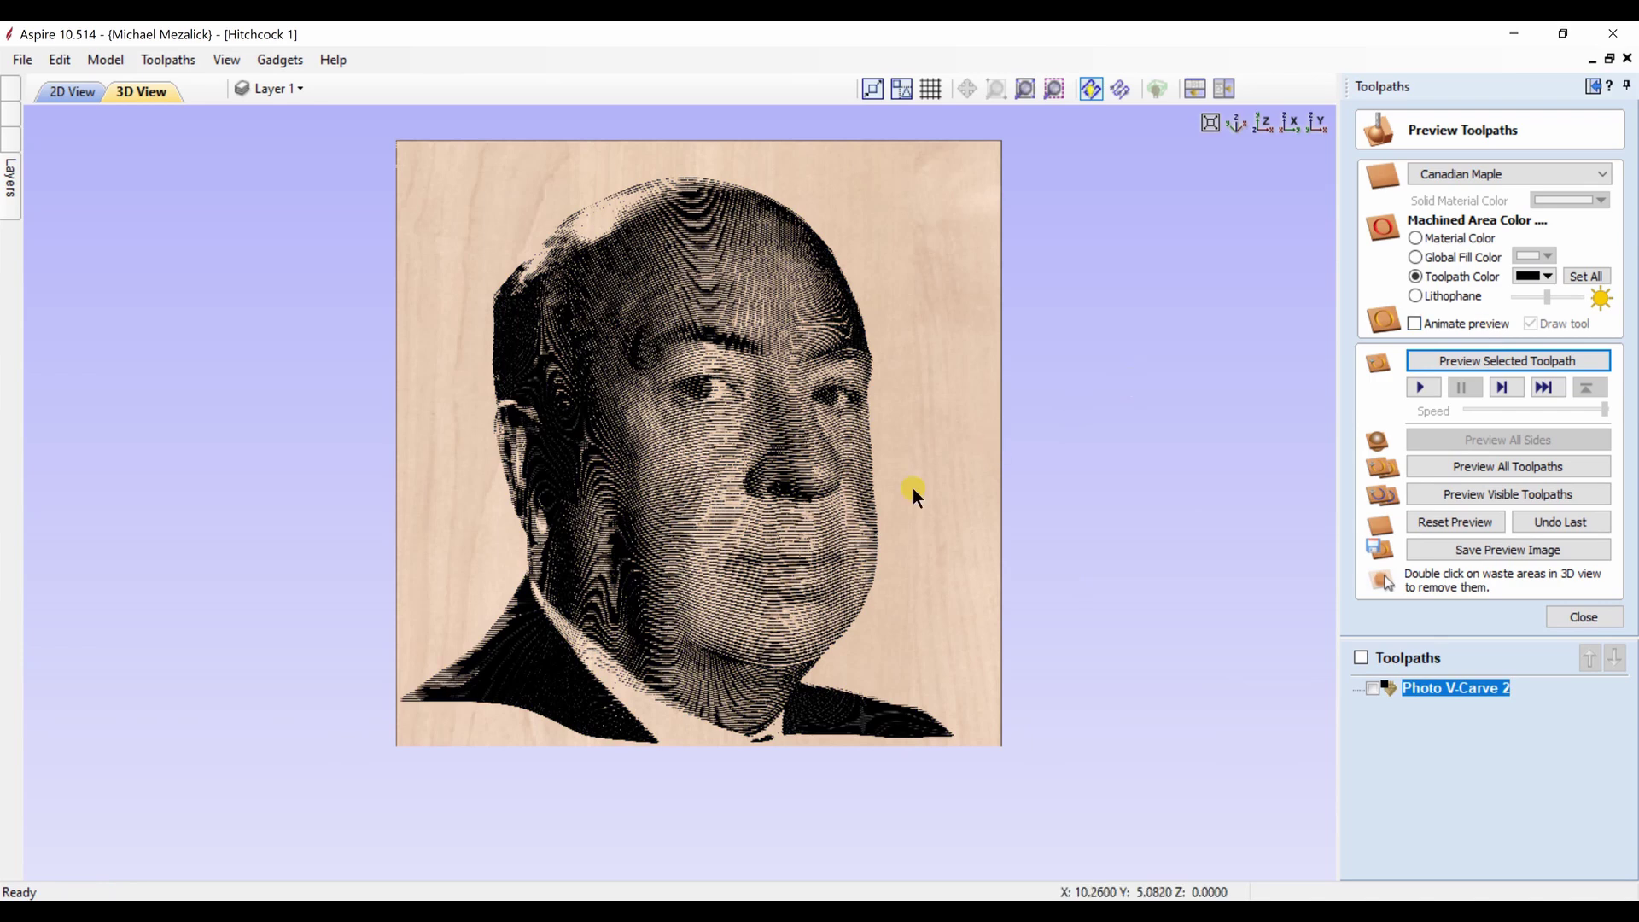
{"action": "scroll", "coordinate": [946, 443], "scroll_direction": "up", "scroll_amount": 4}
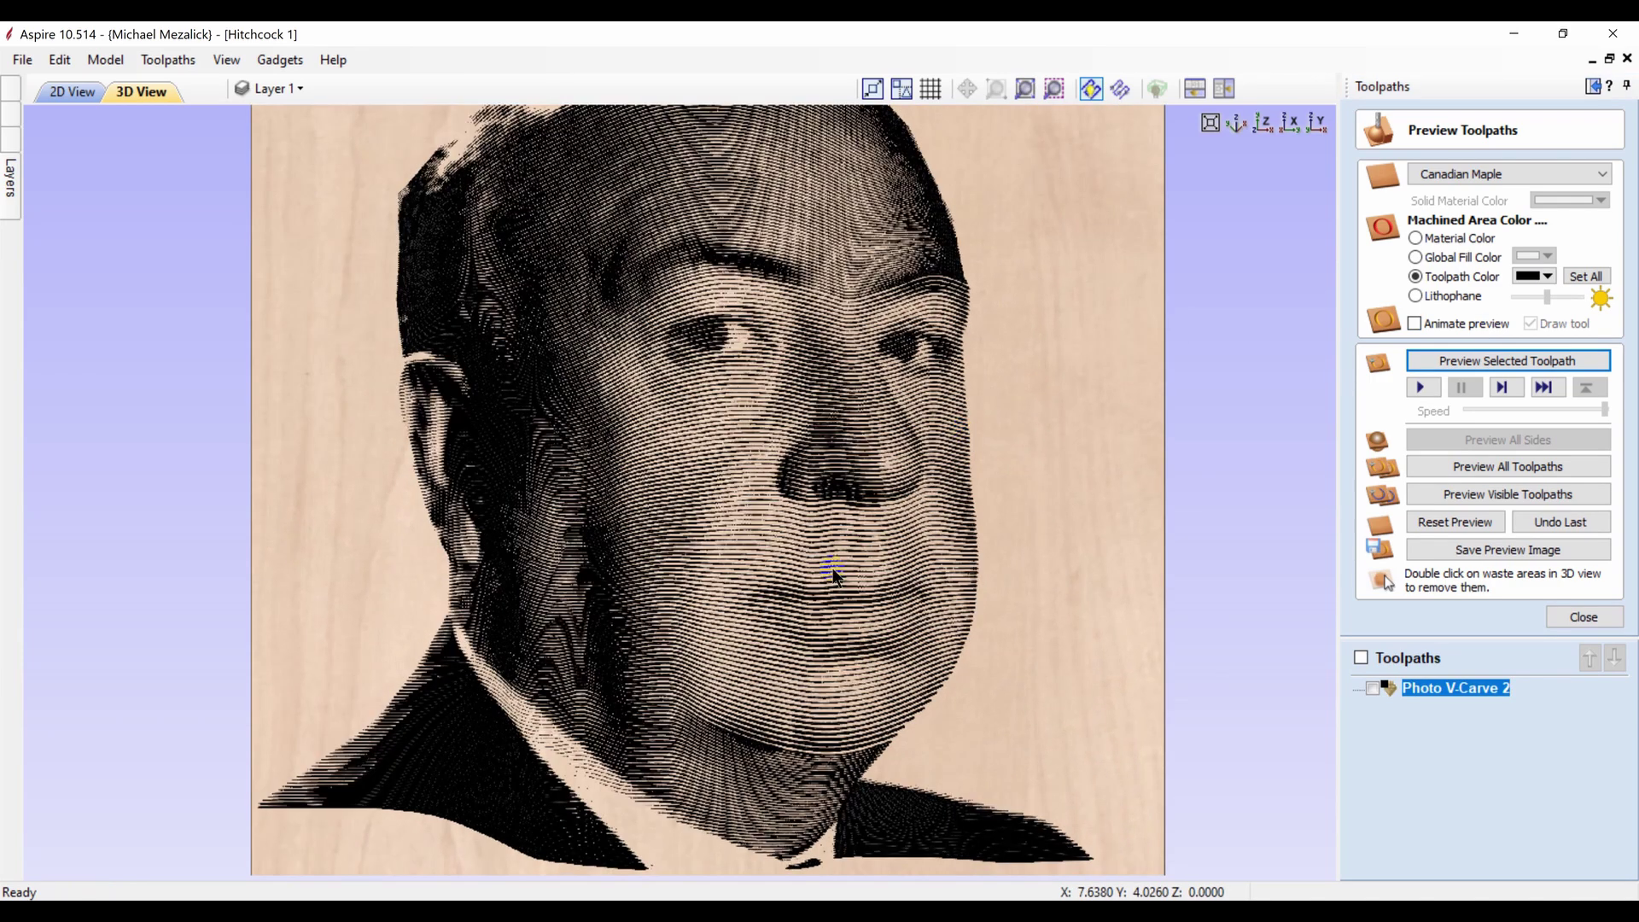
{"action": "left_click_drag", "start_coordinate": [835, 555], "coordinate": [884, 509]}
{"action": "scroll", "coordinate": [884, 507], "scroll_direction": "up", "scroll_amount": 5}
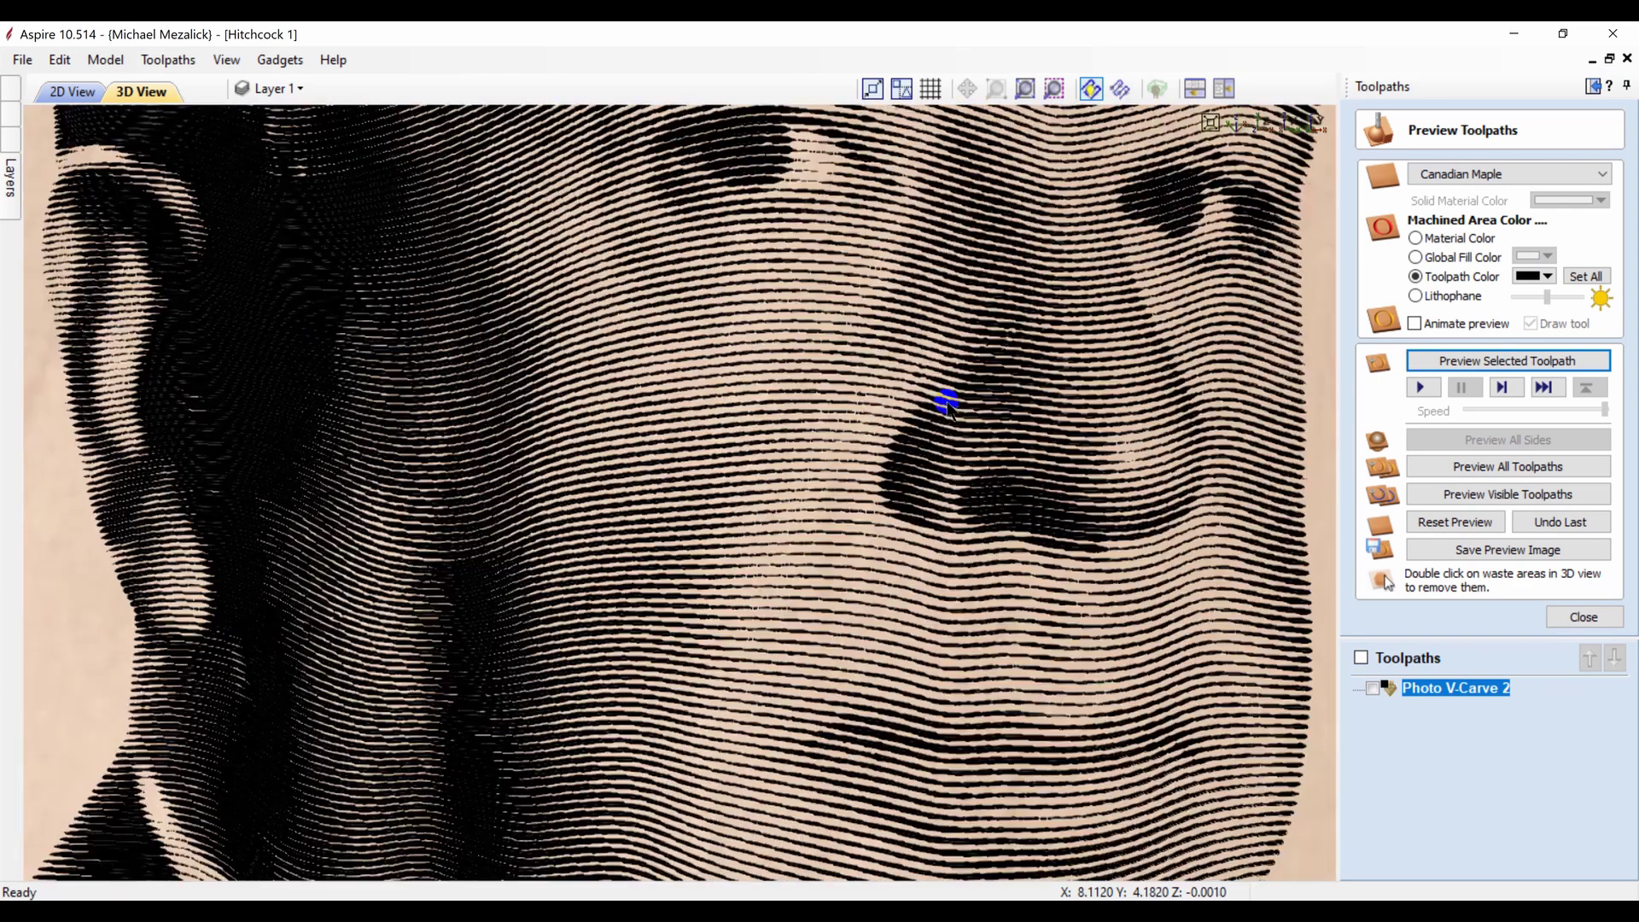